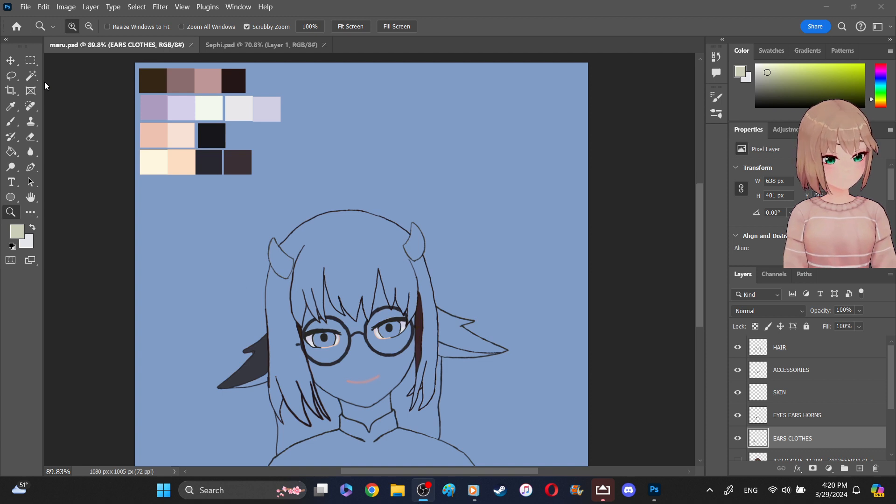
- Set the OBS audio source's input device to Microphone (Fifine Microphone) in its properties
right_click(129, 123)
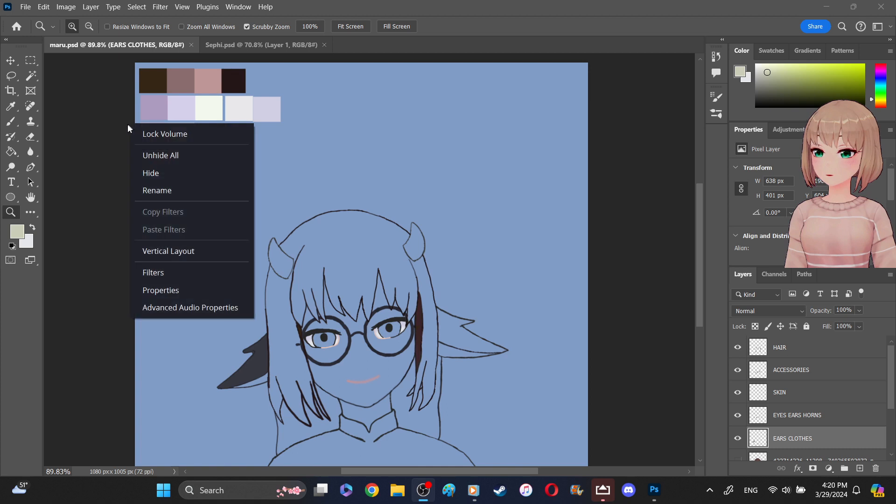
click(172, 308)
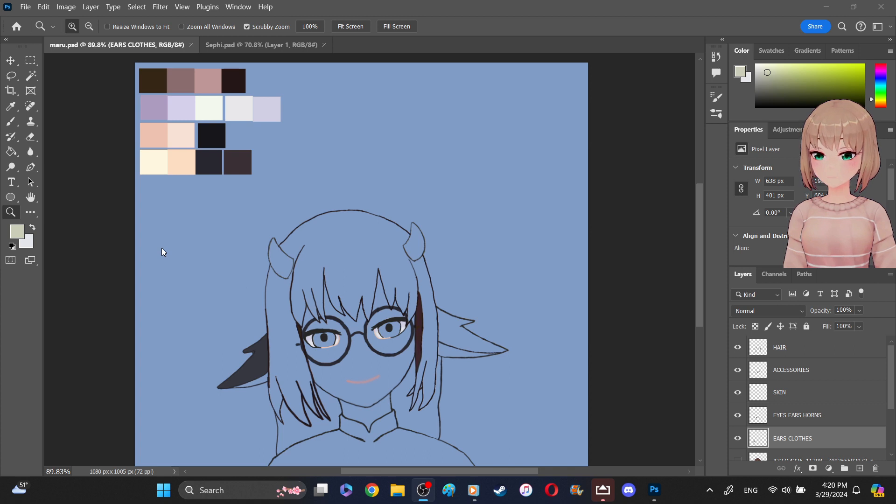
right_click(134, 123)
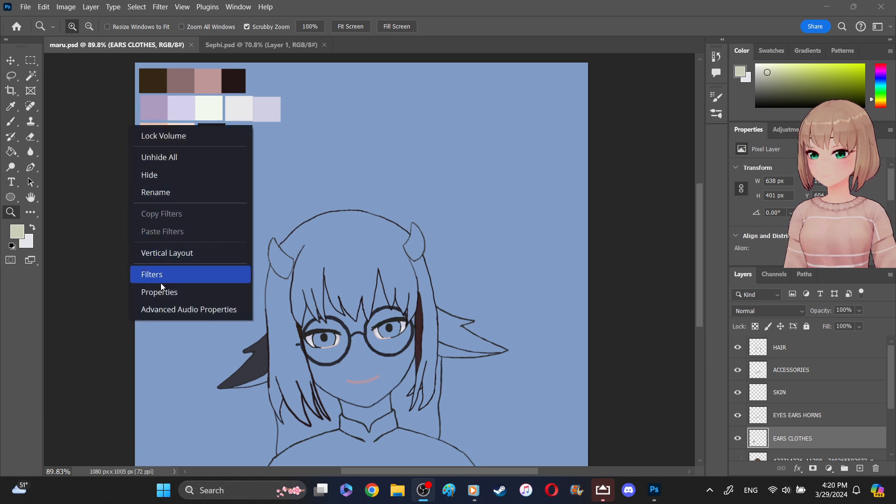
click(161, 296)
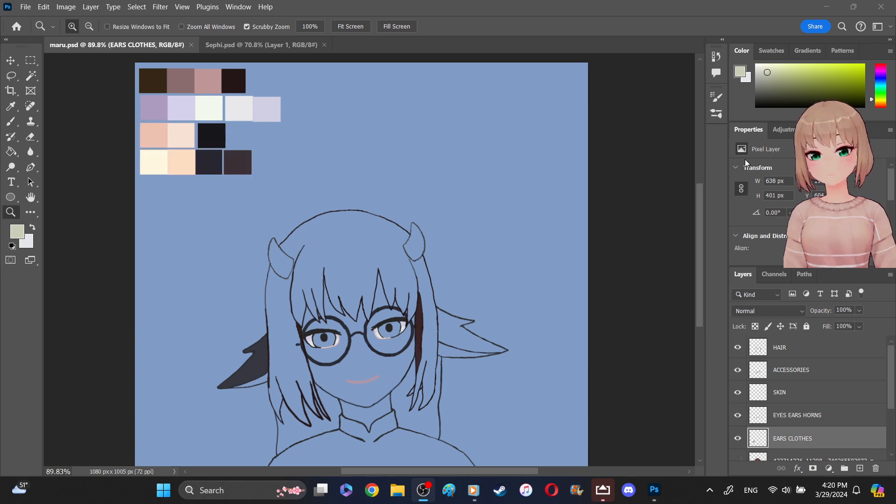
right_click(132, 127)
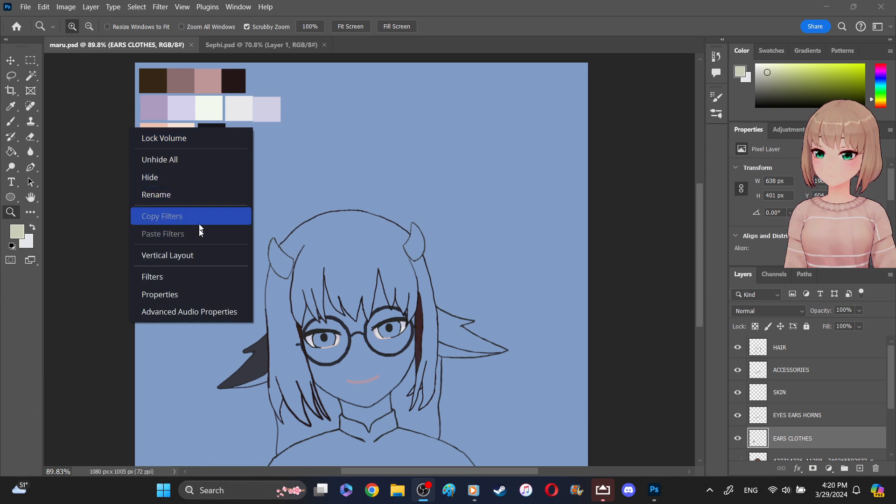
click(195, 296)
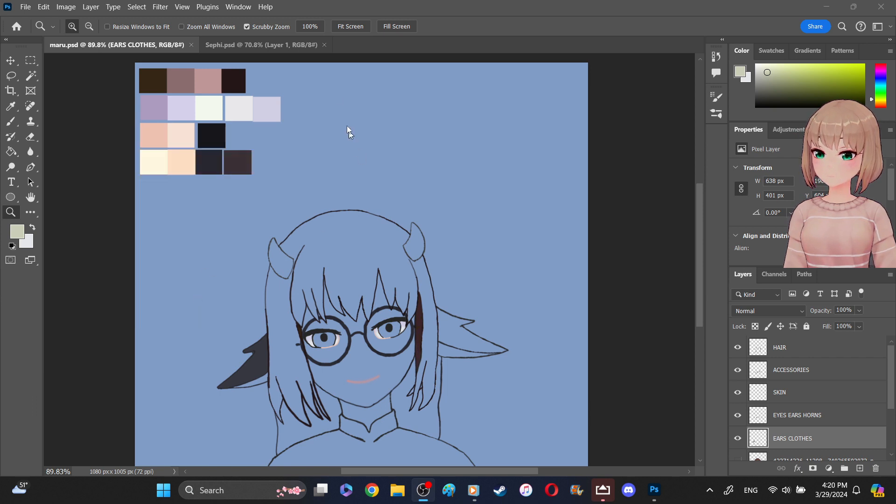
click(344, 77)
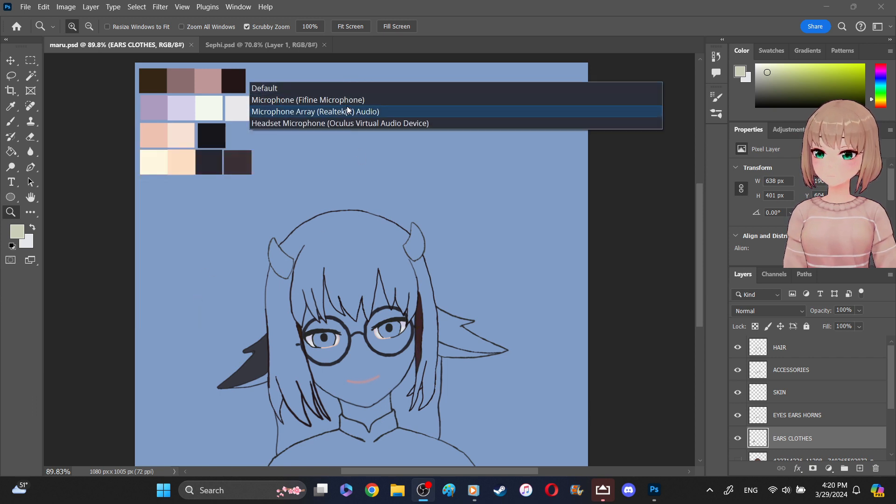
click(351, 100)
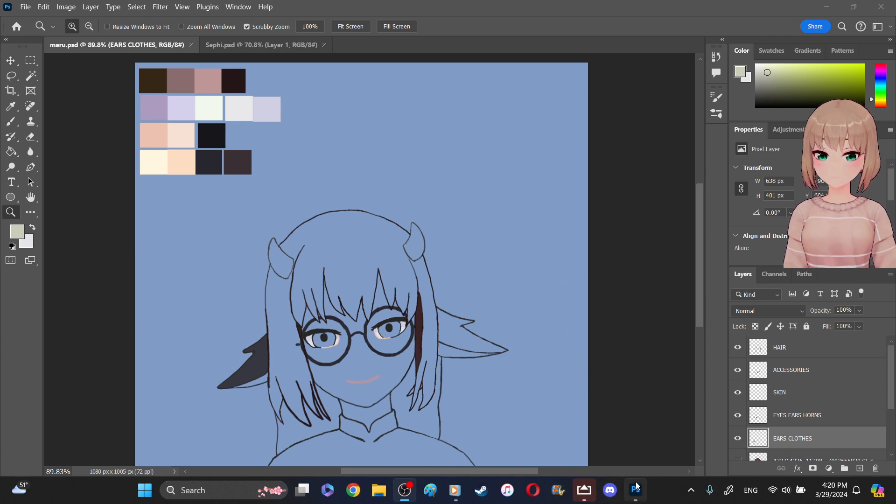
click(633, 497)
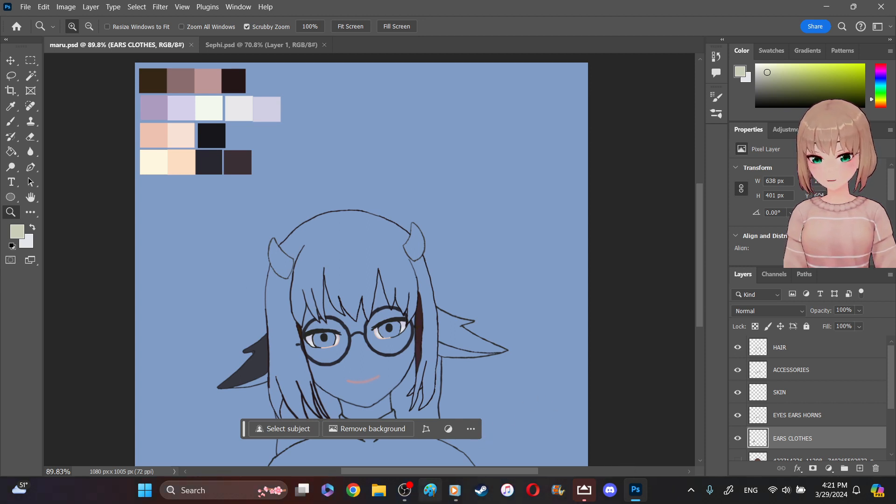
click(404, 494)
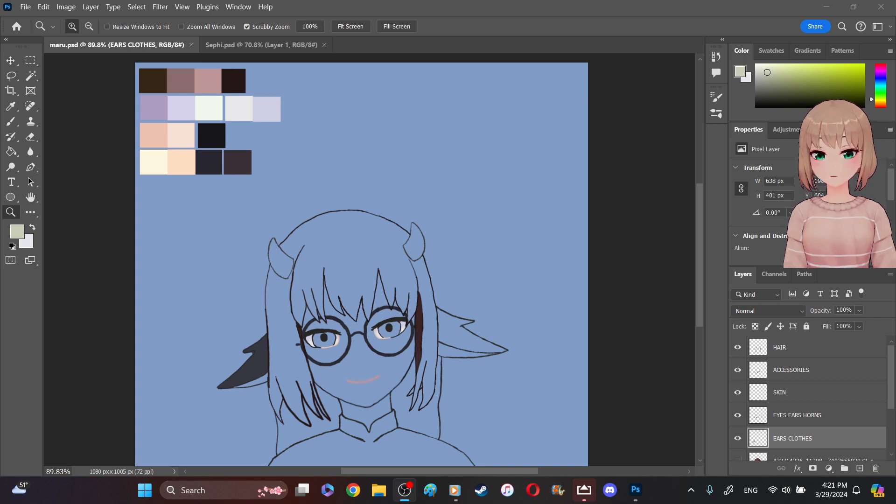
- Switch to Photoshop and sample the pale peach skin swatch from the palette as the foreground color
click(636, 496)
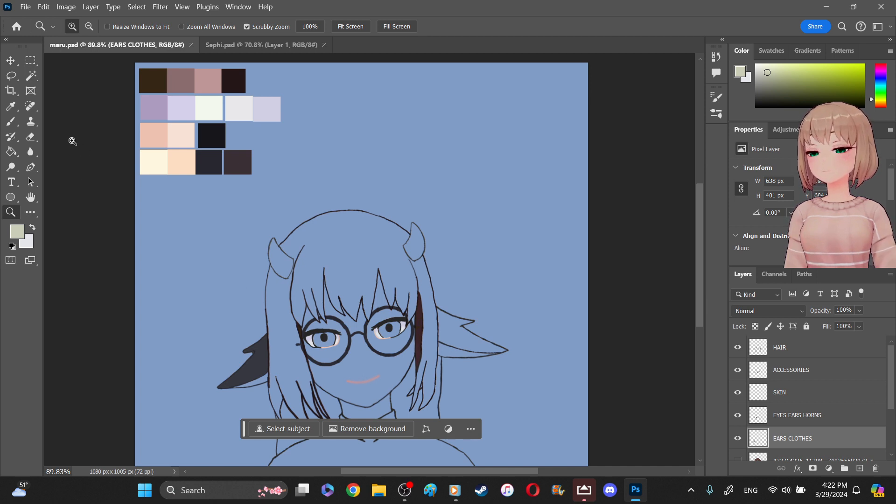
click(11, 106)
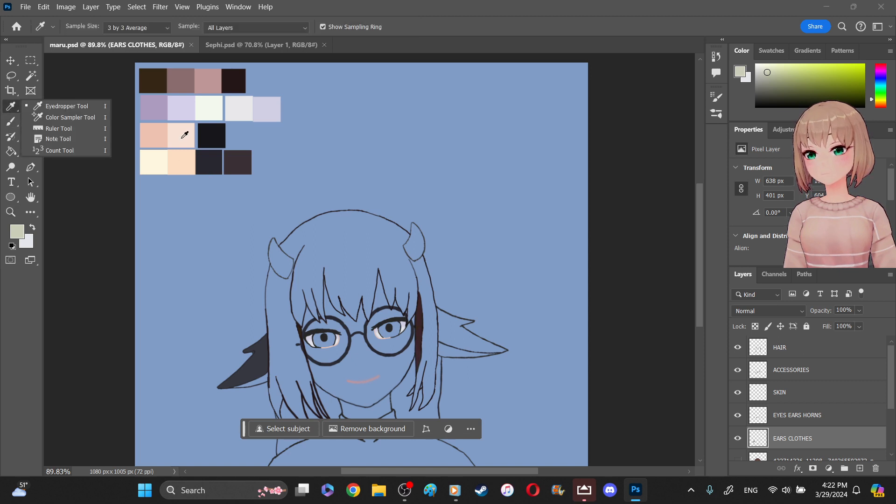
click(185, 136)
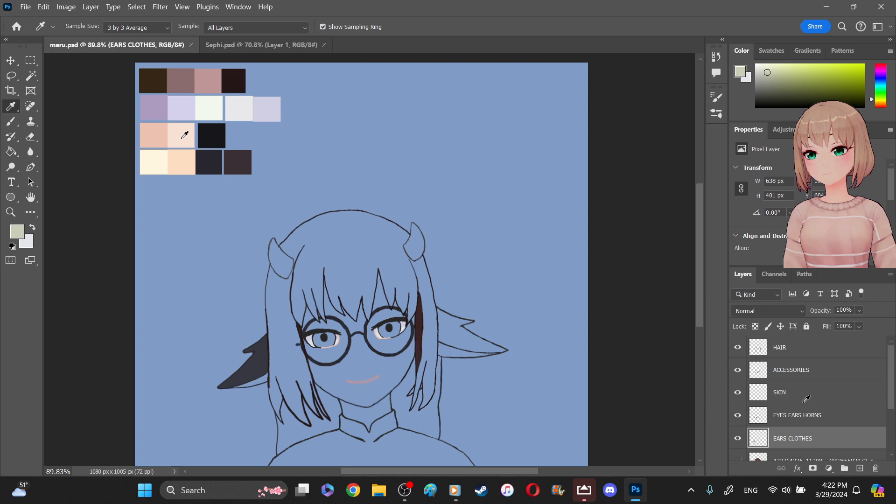
click(185, 136)
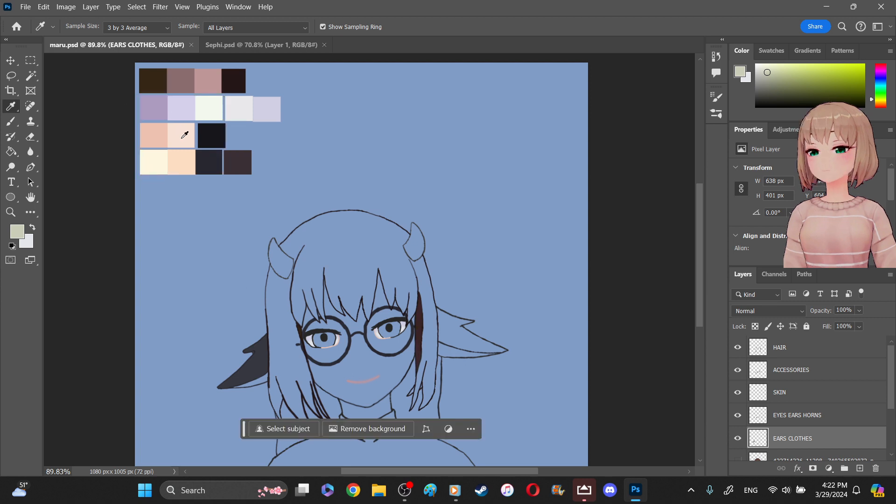
- Choose the Brush tool and add a new empty layer directly above the EYES EARS HORNS layer
click(10, 121)
click(59, 121)
key(alt+])
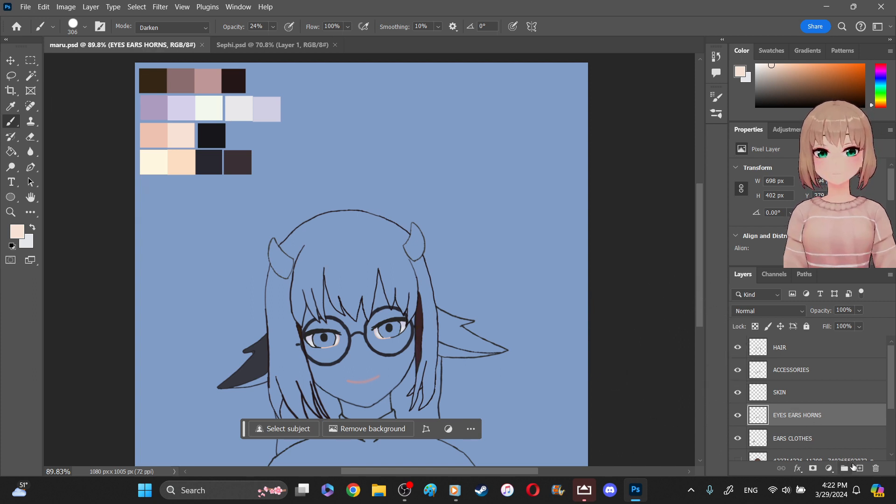
click(861, 468)
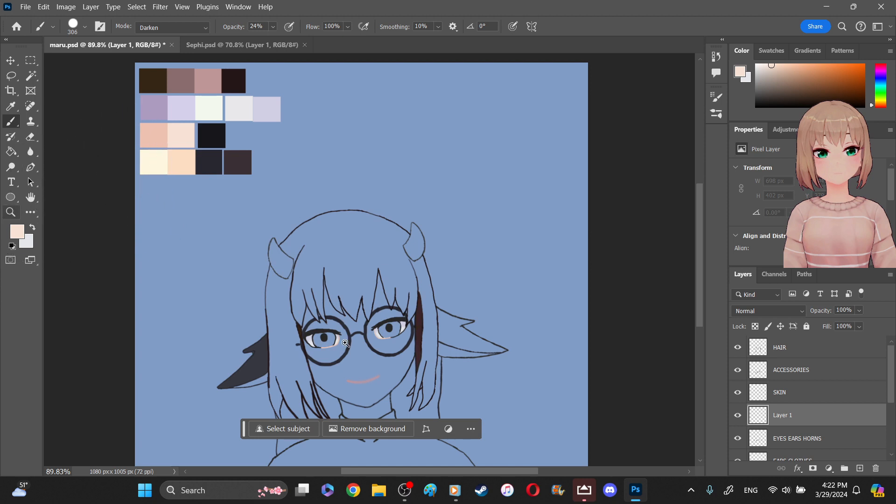
- Set the Brush tool's opacity to 100% for painting the character's face
click(10, 212)
drag(348, 337, 367, 371)
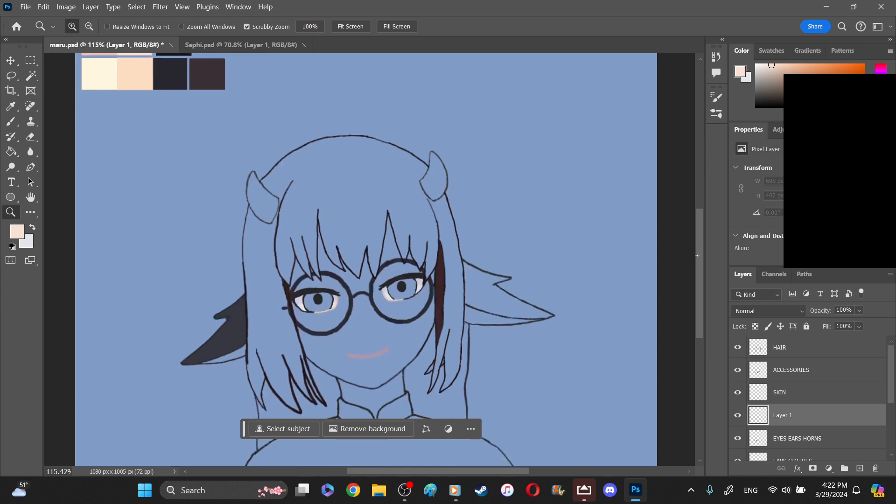
scroll(361, 177, down, 3)
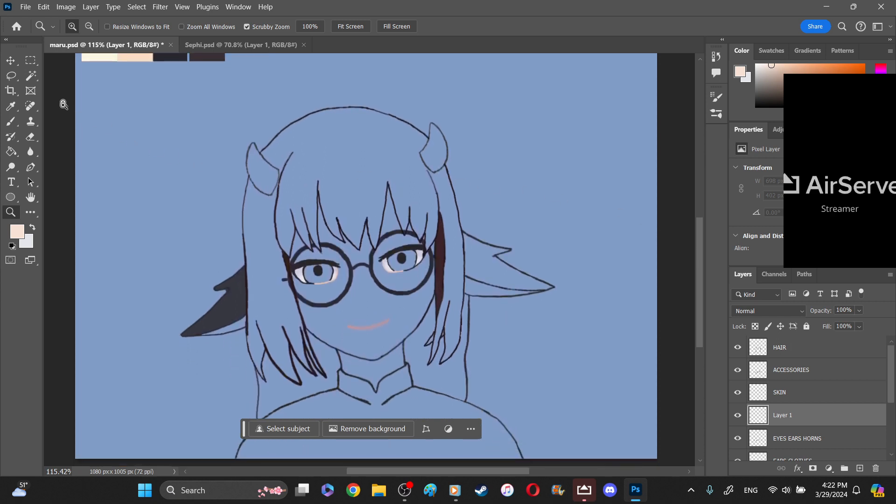
click(11, 122)
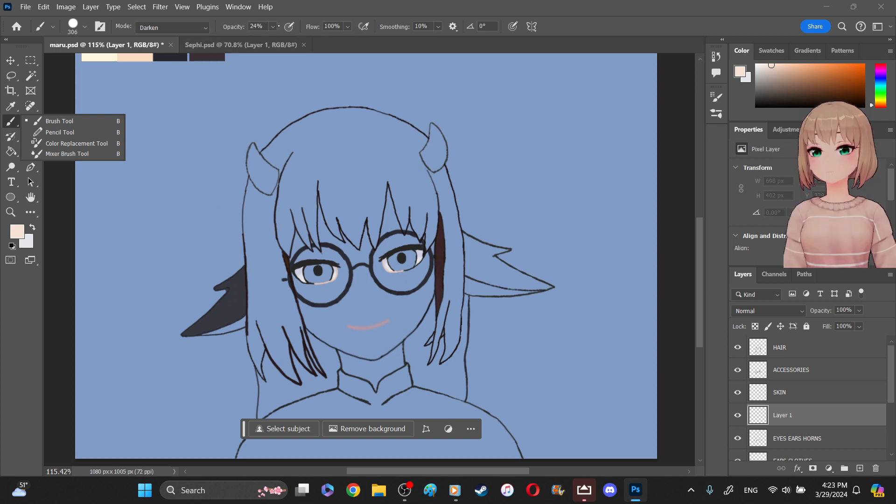
click(289, 55)
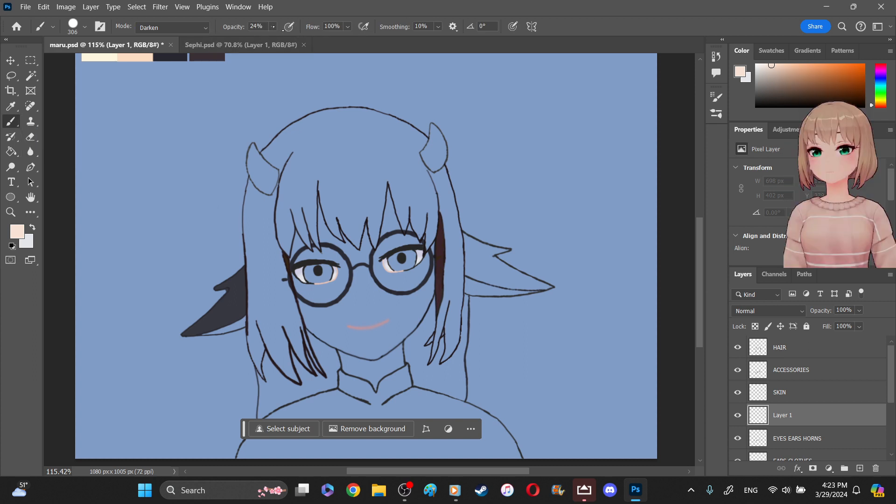
click(273, 27)
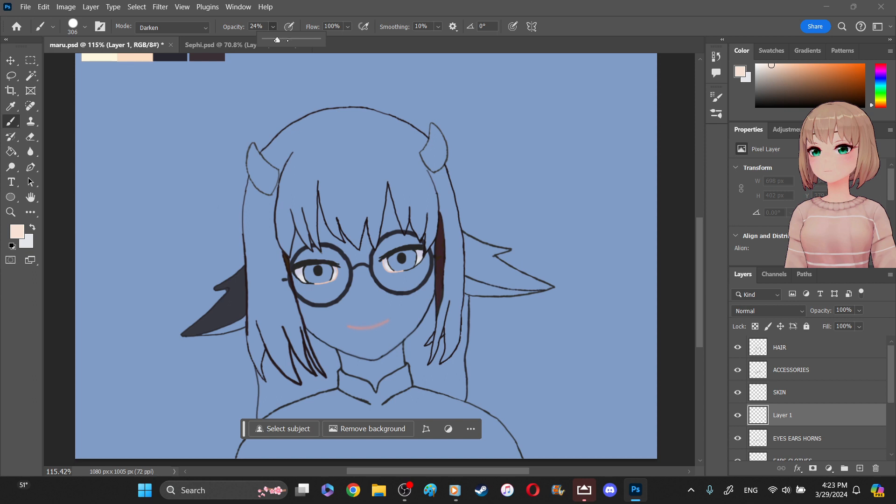
click(568, 28)
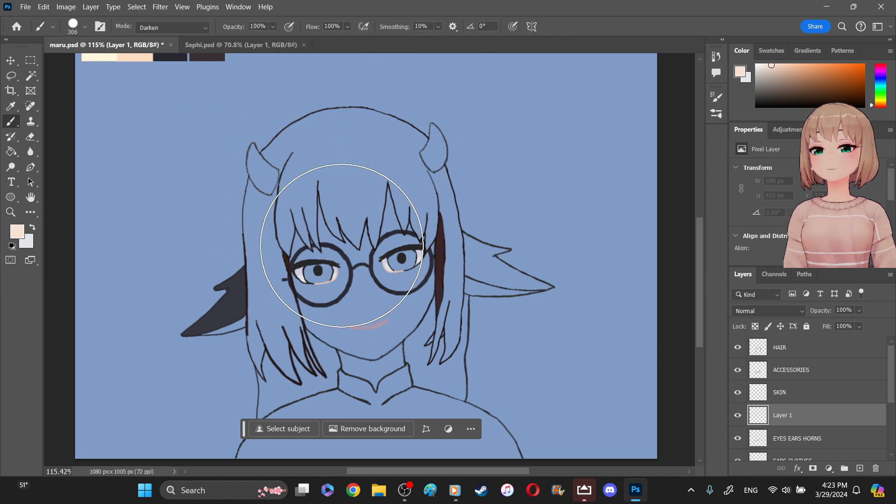
- Try a pale peach brush stroke over the face on Layer 1, and undo it
click(346, 249)
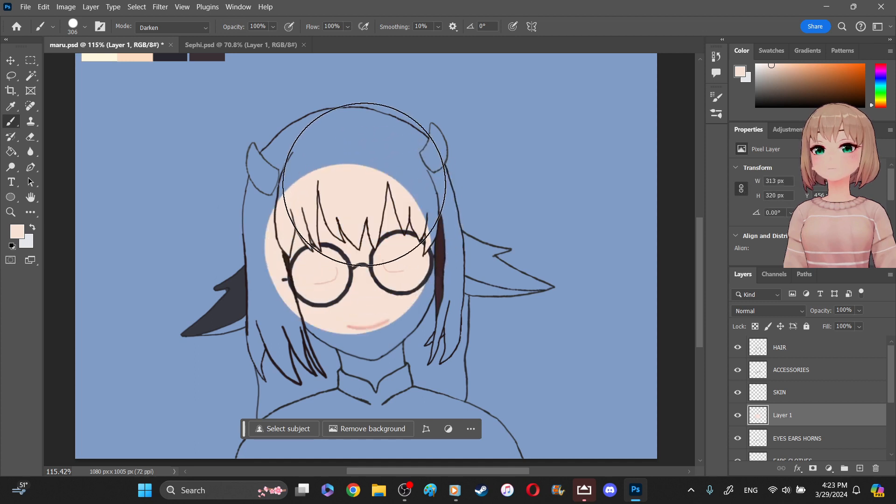
key(ctrl+z)
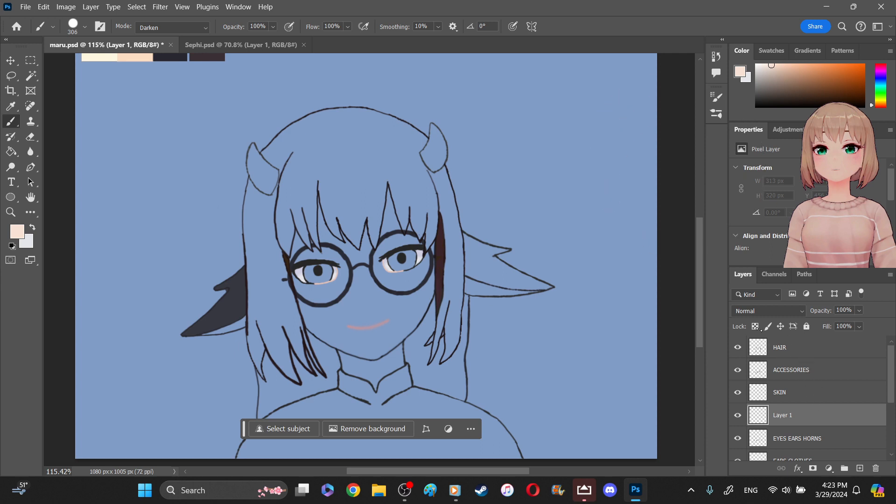
- Move Layer 1 below the EARS CLOTHES layer so it sits under the line art
scroll(891, 376, down, 2)
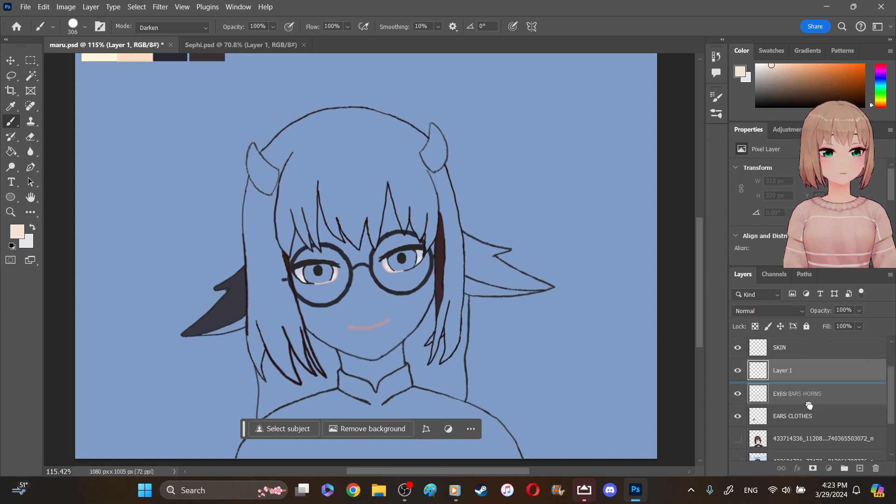
drag(817, 434, 817, 436)
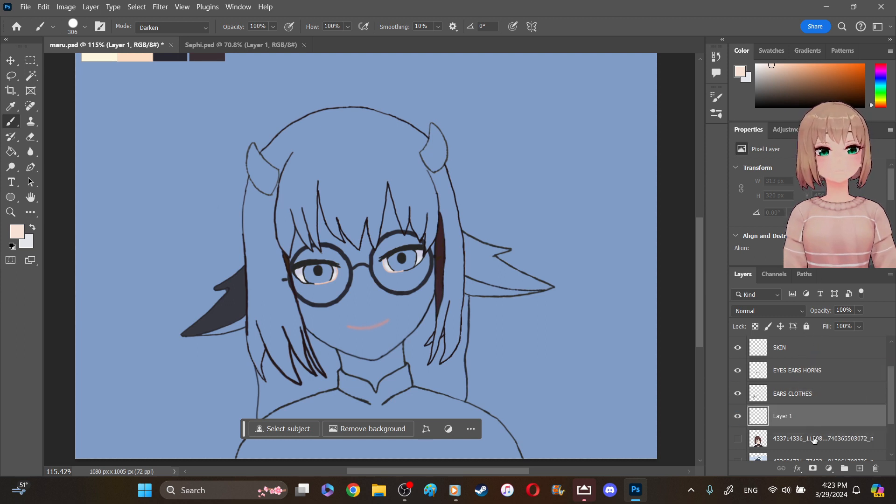
- Delete the two hidden reference image layers between Layer 1 and the bg layer
right_click(812, 441)
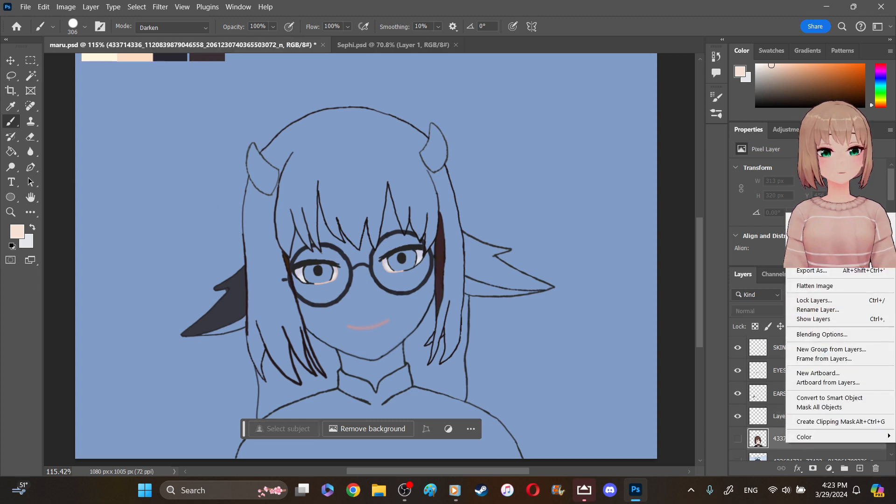
click(815, 246)
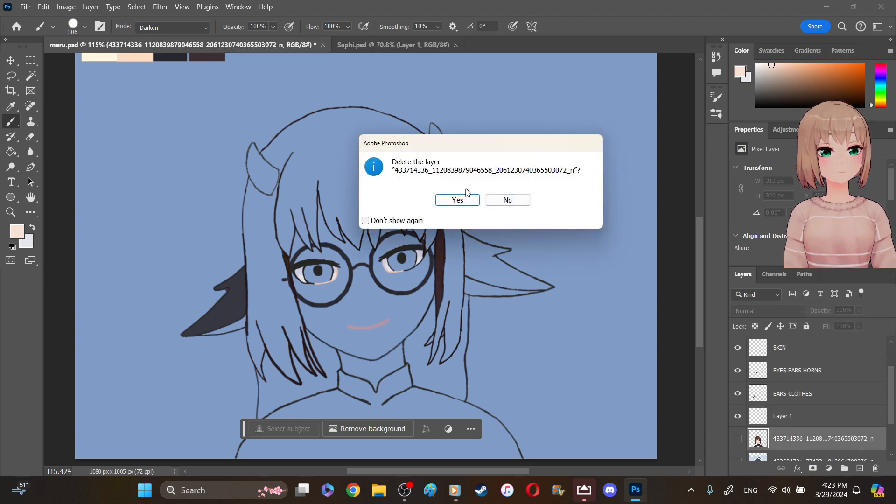
click(464, 200)
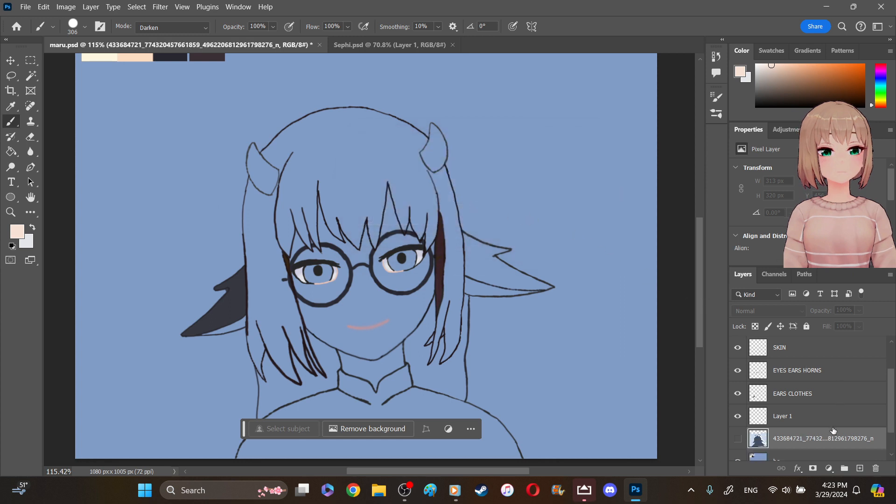
right_click(829, 443)
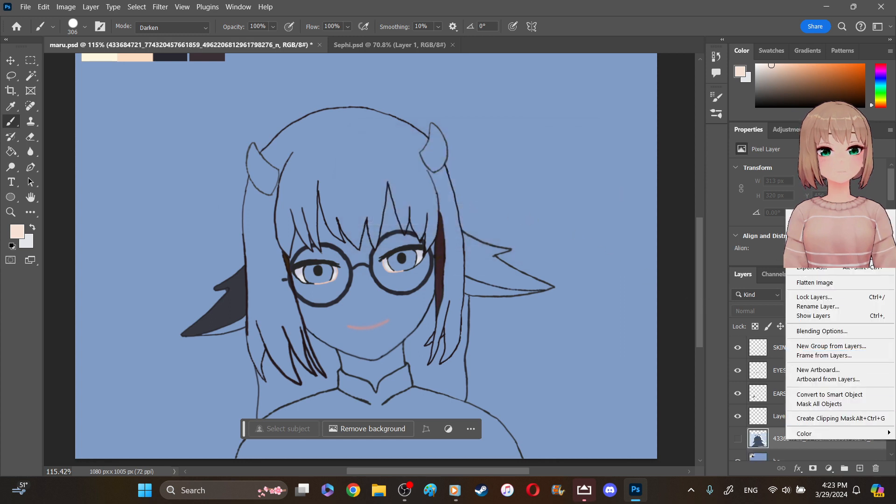
click(814, 246)
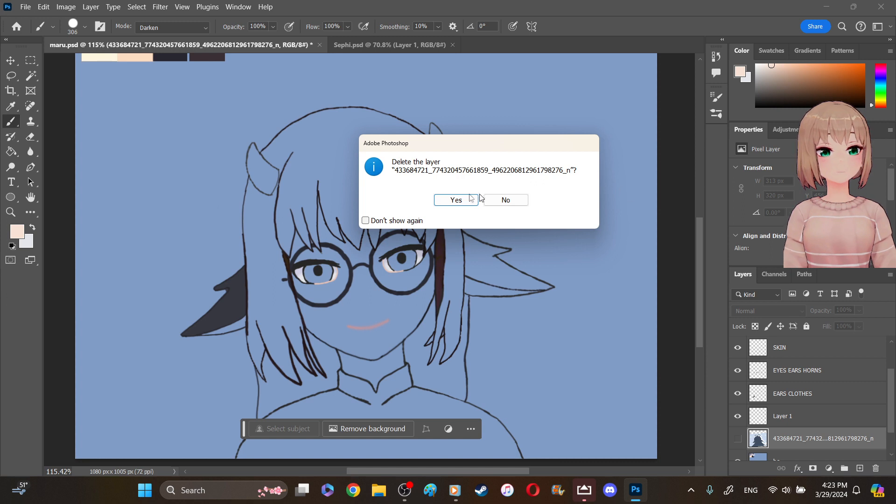
click(454, 202)
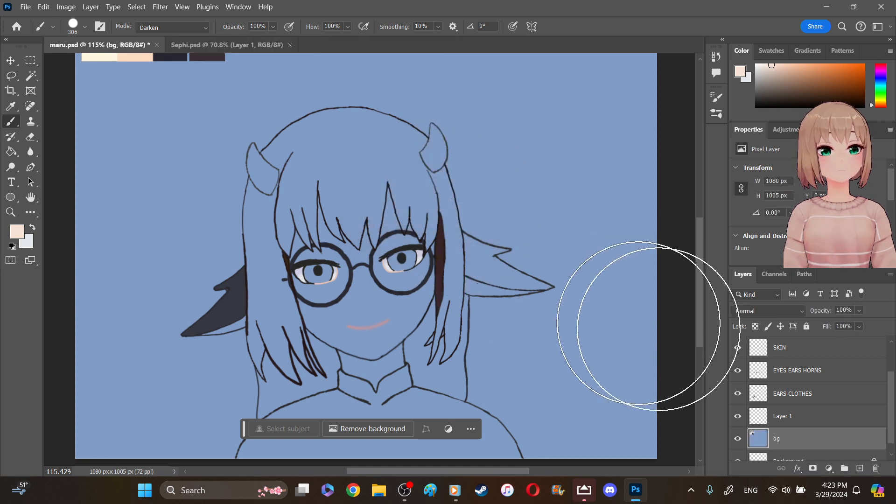
- Paint a rough pale peach skin base across the face and neck on Layer 1
click(806, 424)
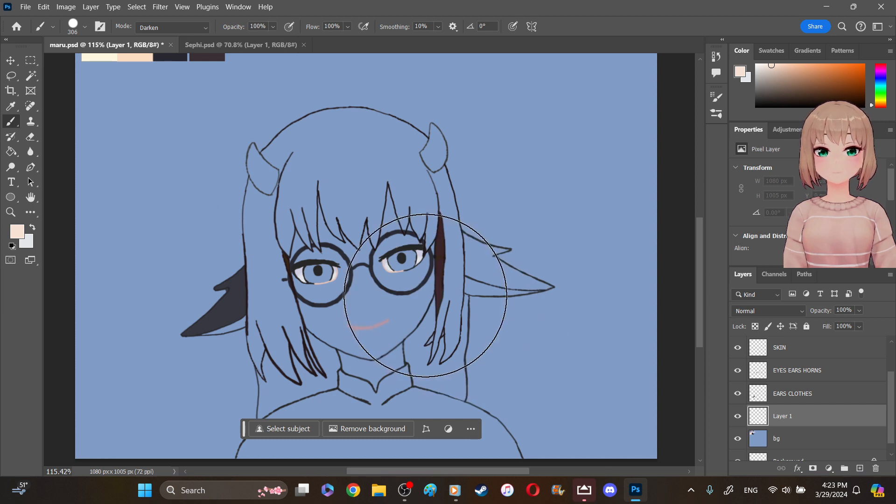
mouse_move(335, 236)
mouse_down()
mouse_move(353, 263)
mouse_move(367, 249)
mouse_move(365, 283)
mouse_up()
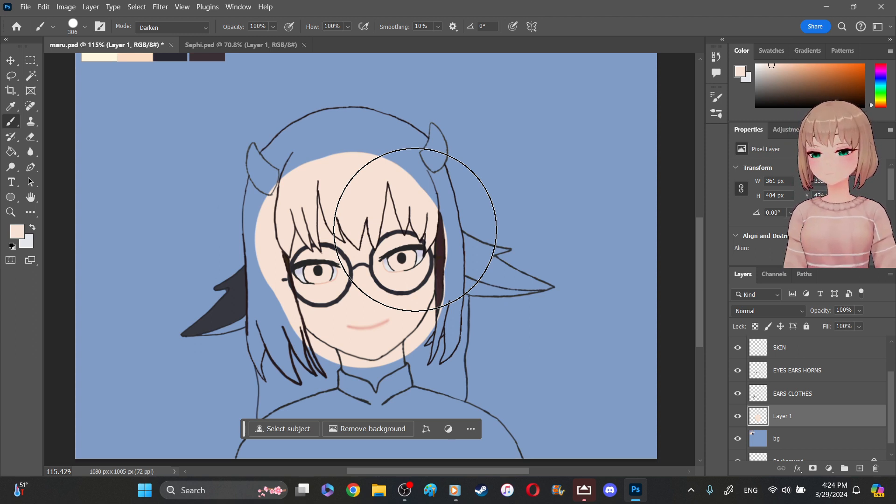
drag(400, 345, 399, 336)
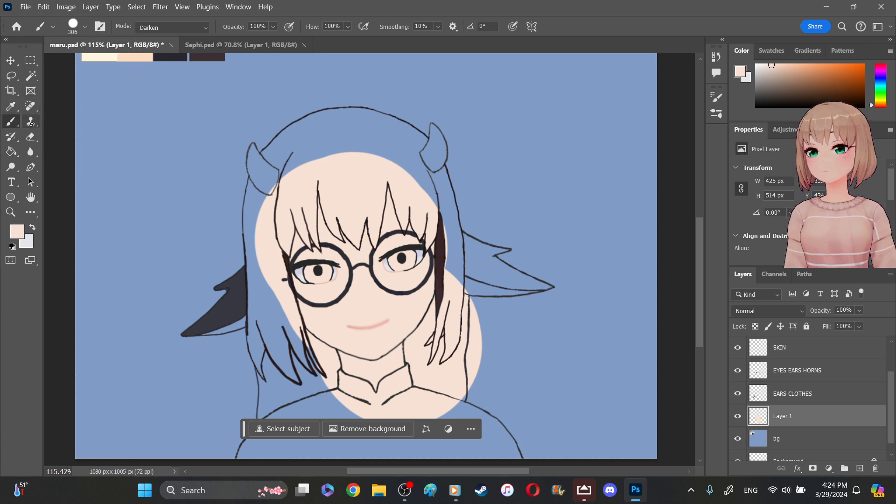
- Erase the pale peach skin overflow above the central bangs on Layer 1, enlarging the Eraser to 51 px partway
click(40, 137)
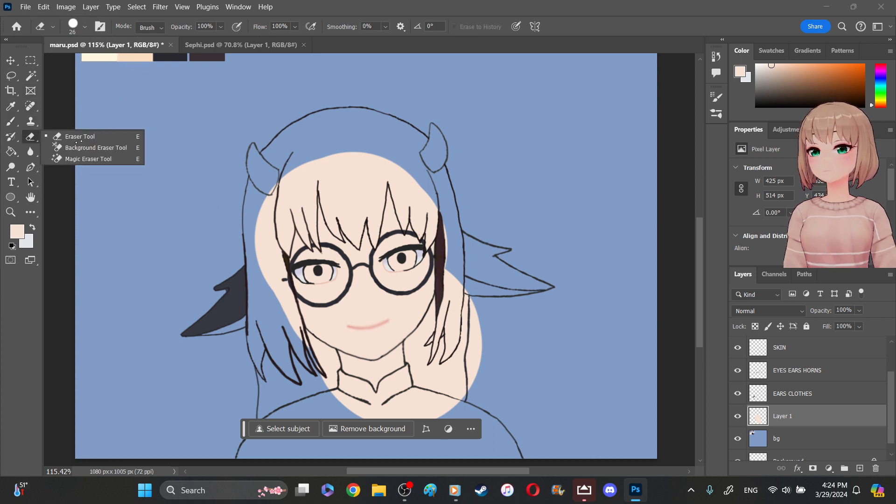
click(90, 137)
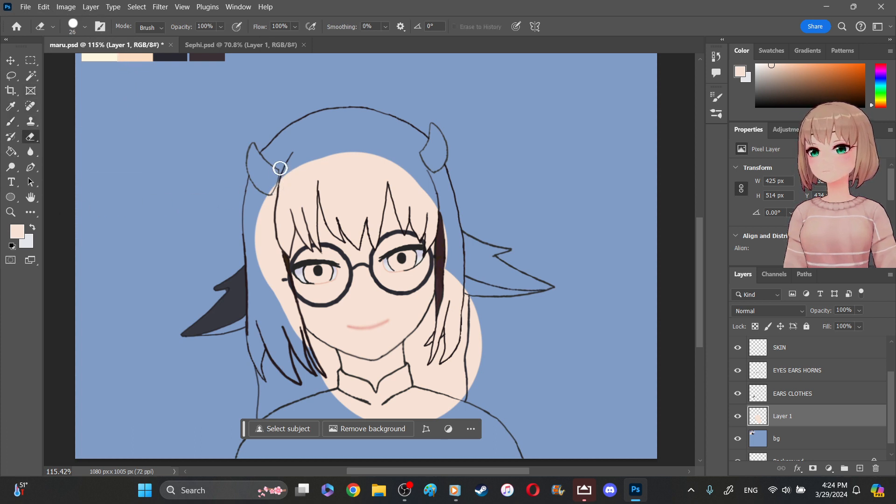
mouse_move(280, 175)
mouse_down()
mouse_move(286, 188)
mouse_move(327, 155)
mouse_move(320, 144)
mouse_move(312, 164)
mouse_move(323, 167)
mouse_move(330, 222)
mouse_move(340, 164)
mouse_move(346, 174)
mouse_move(351, 162)
mouse_up()
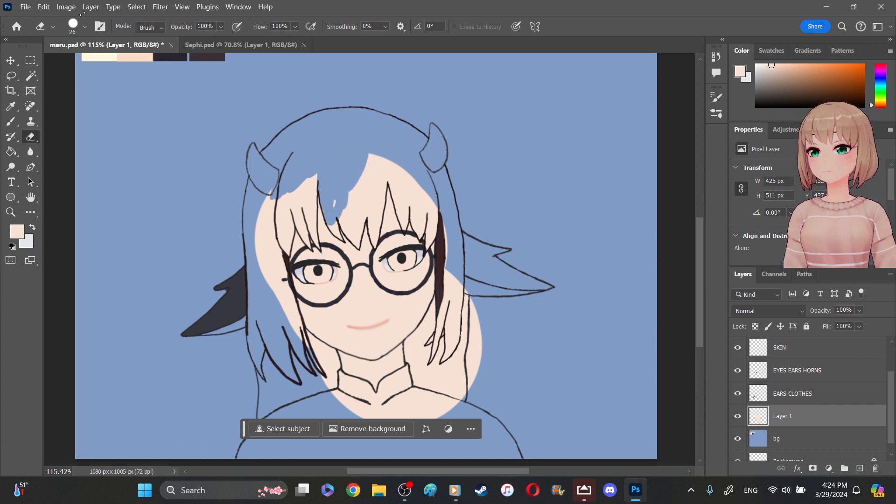
click(83, 26)
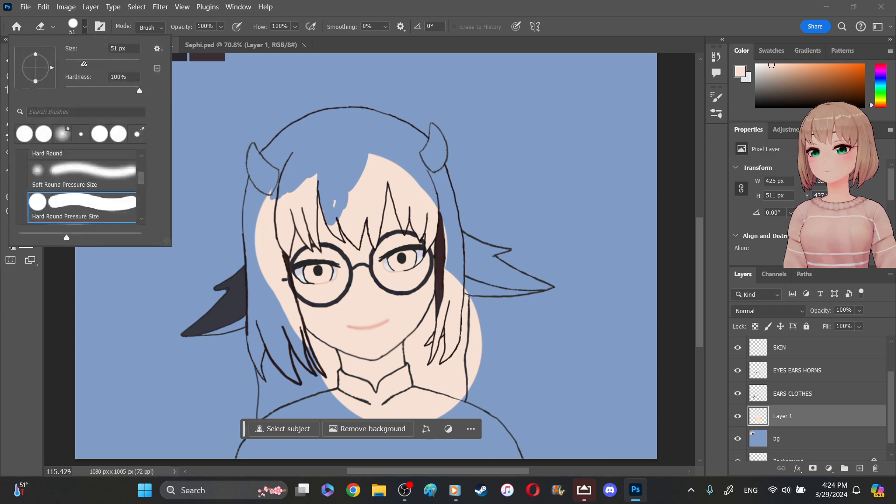
mouse_move(365, 150)
mouse_down()
mouse_move(383, 171)
mouse_move(388, 157)
mouse_move(359, 183)
mouse_move(375, 171)
mouse_move(376, 191)
mouse_move(348, 204)
mouse_move(340, 194)
mouse_move(373, 184)
mouse_up()
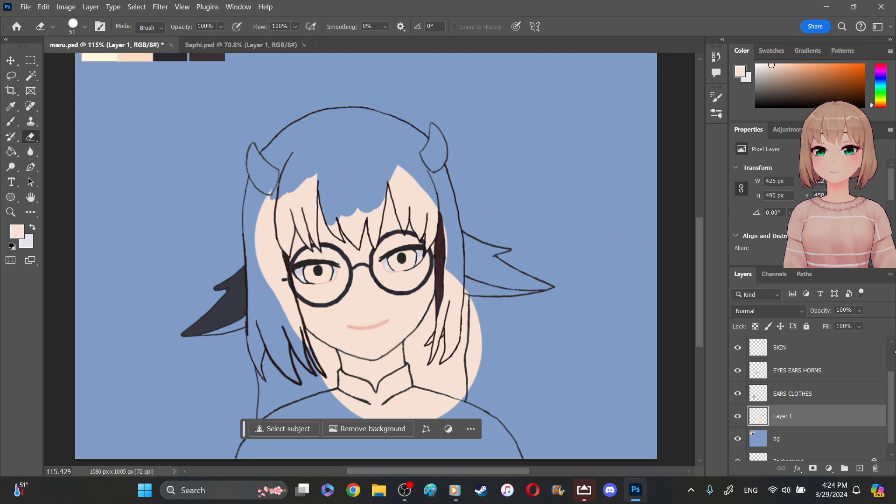
- Try to select the area inside the hair outline on the HAIR layer with the Magic Wand, and clear the selection
scroll(850, 356, up, 2)
click(811, 346)
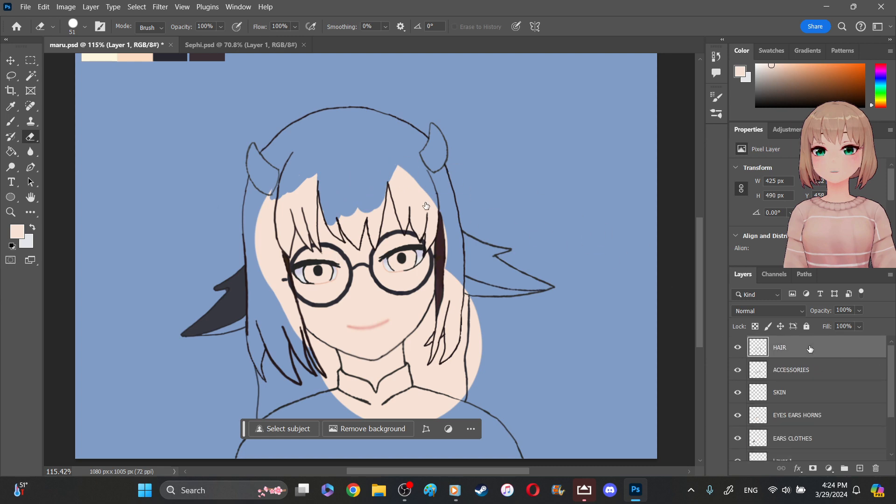
key(w)
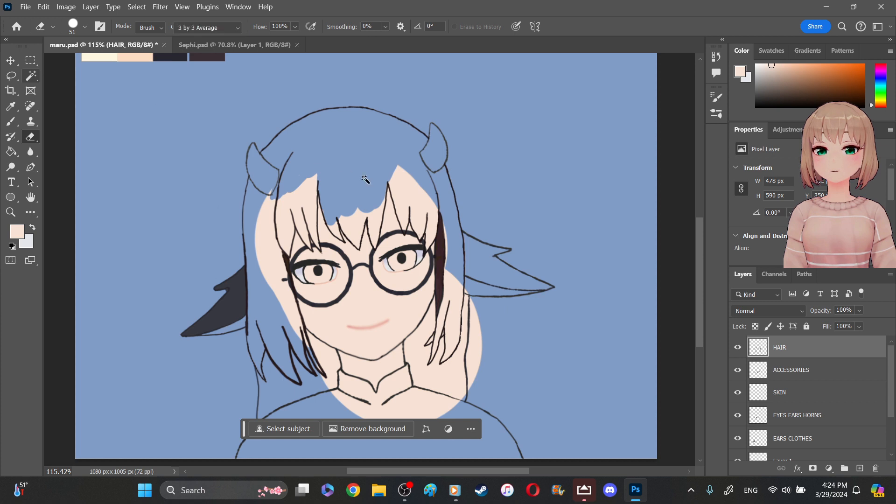
click(367, 206)
click(357, 182)
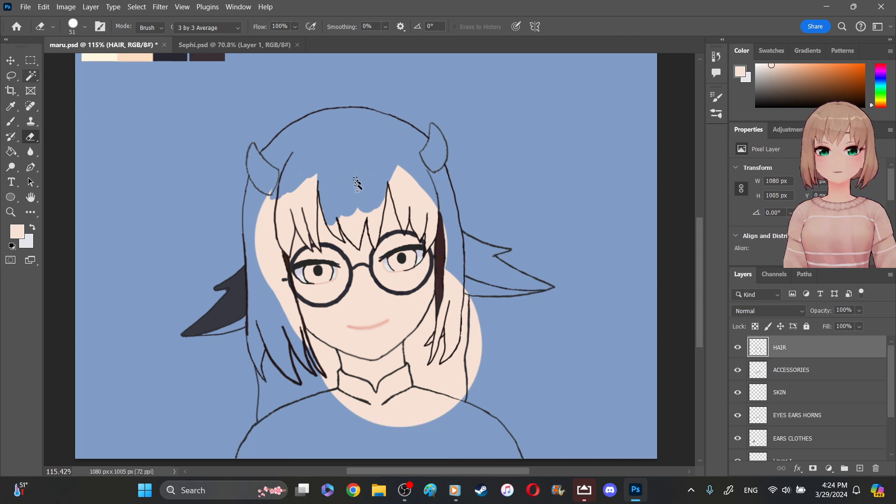
click(358, 181)
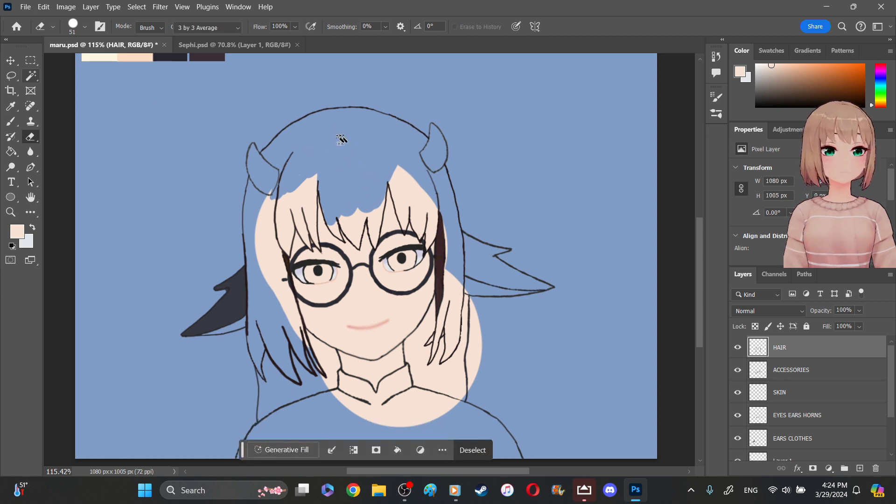
key(w)
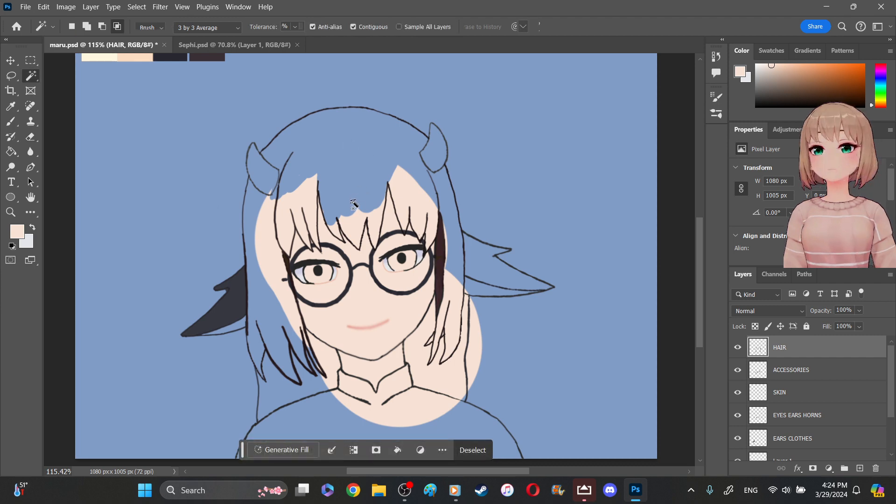
click(356, 203)
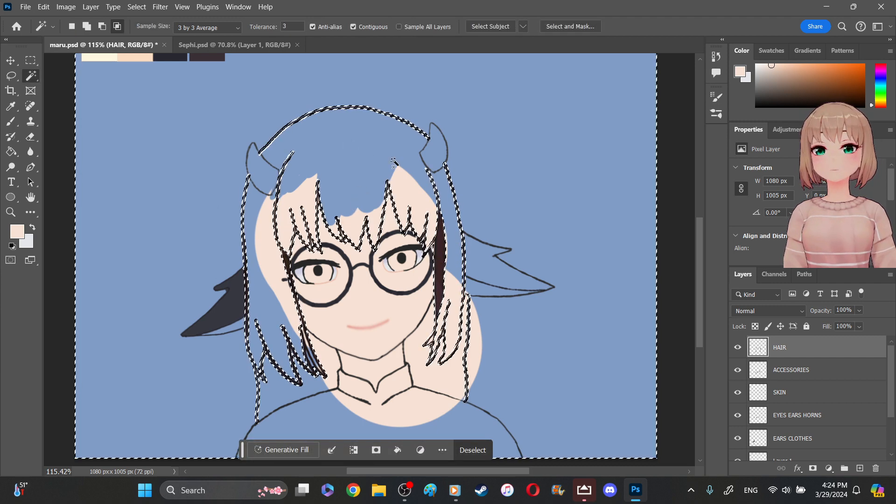
click(341, 167)
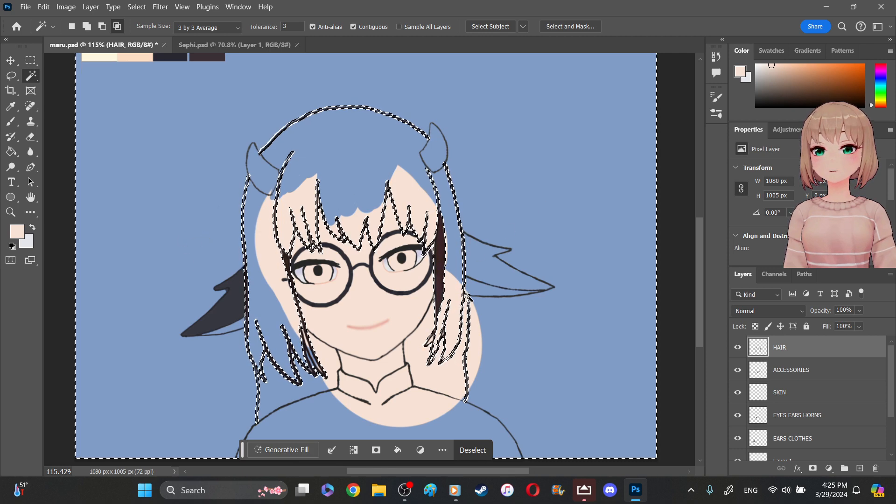
key(m)
click(356, 197)
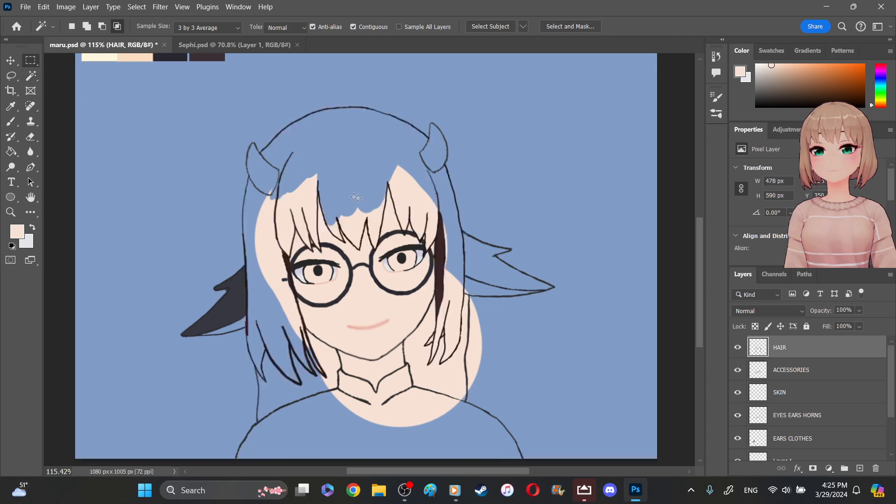
- Toggle the HAIR layer's visibility and inspect its outline beside the unfilled ear for gaps
click(739, 348)
click(738, 348)
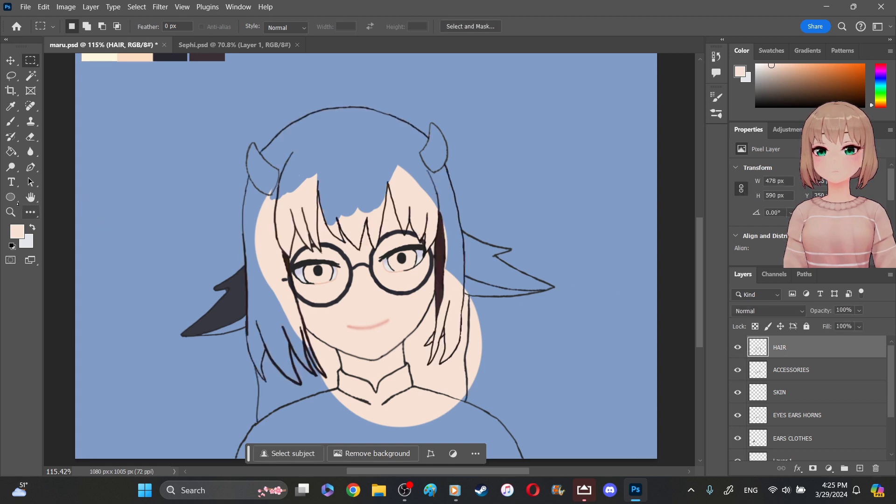
drag(472, 297, 465, 306)
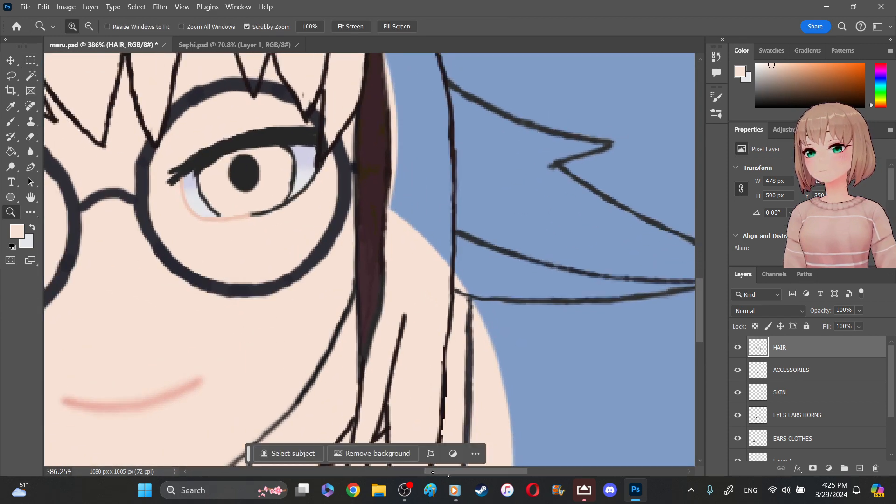
drag(433, 472, 453, 472)
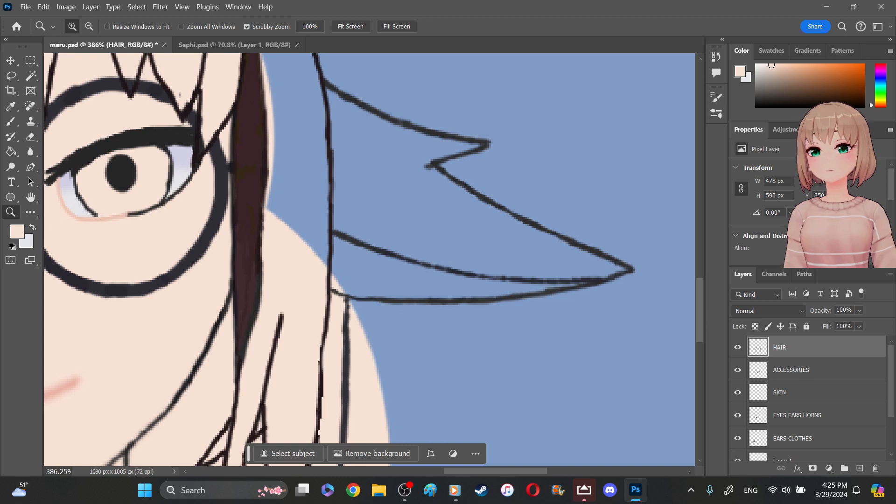
- Swap the foreground and background colors and set the foreground to a very dark gray matching the line art
key(x)
click(17, 229)
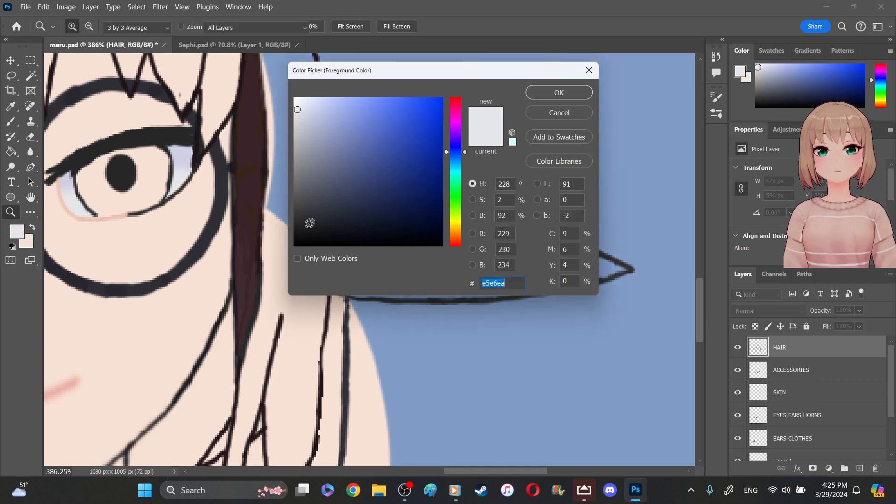
click(298, 223)
click(545, 92)
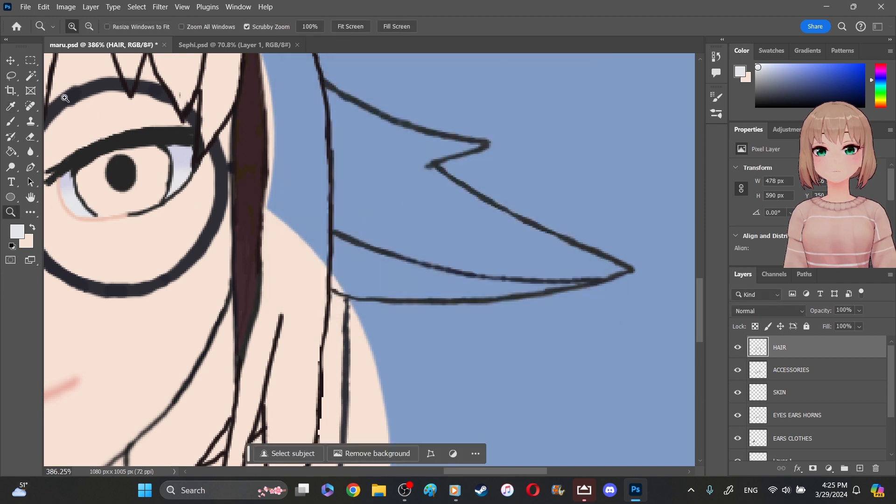
- Set the Hard Round brush to a size of 3 px for thin line work
click(11, 122)
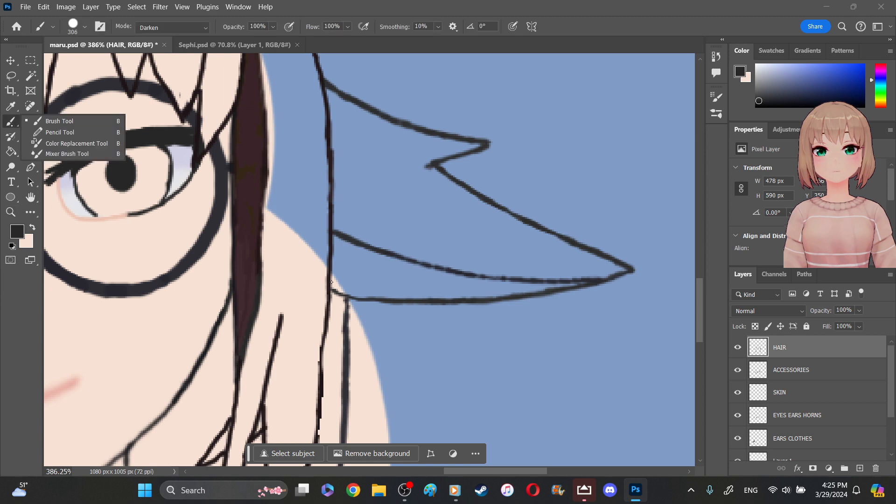
click(75, 23)
click(74, 59)
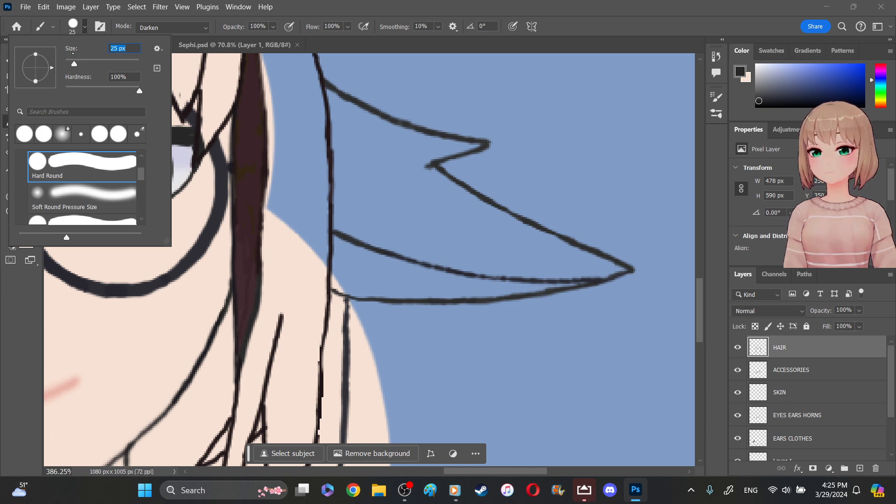
click(68, 61)
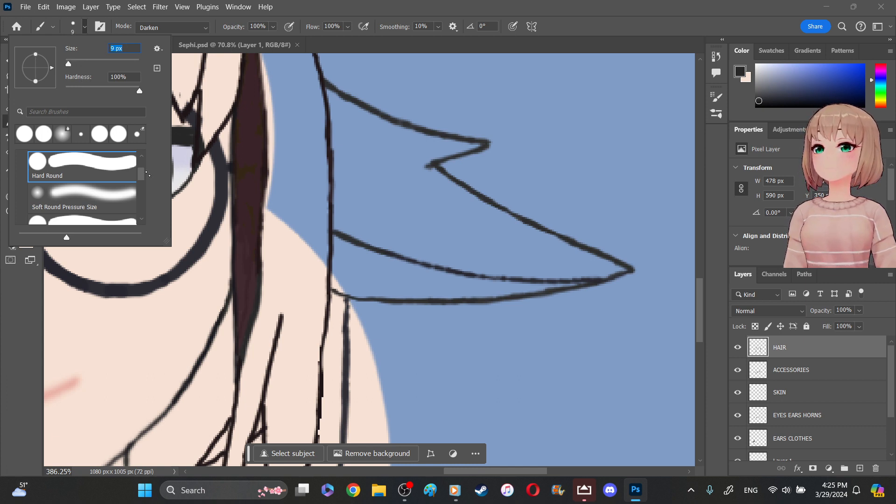
click(114, 49)
key(BackSpace)
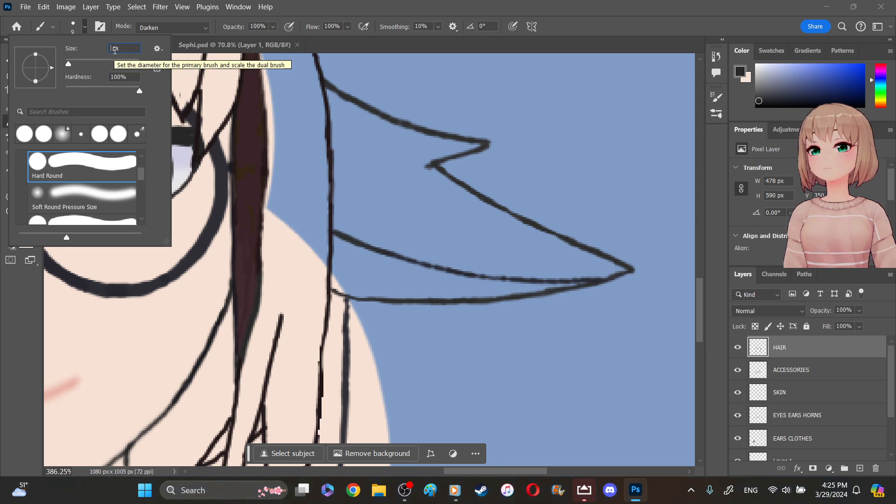
text(3)
key(Return)
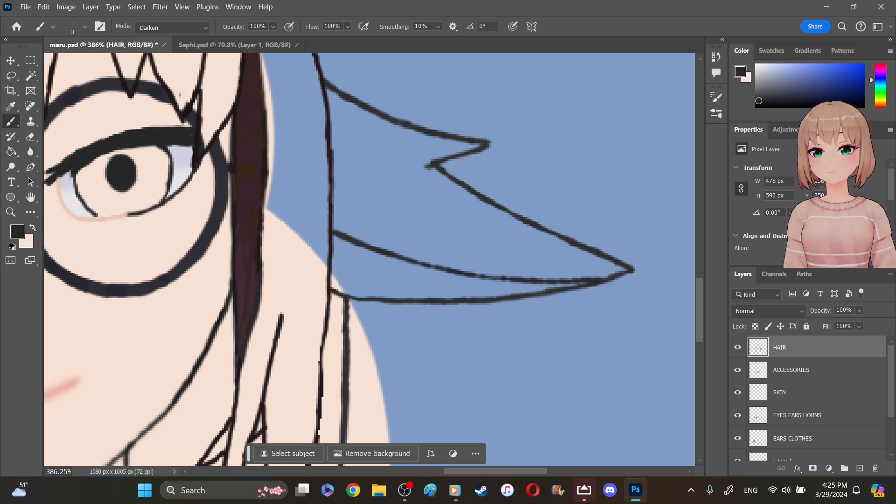
- Examine the hair line art around the bangs, glasses and side strands for gaps at several magnifications
key(z)
mouse_move(222, 220)
mouse_down()
mouse_move(181, 182)
mouse_move(145, 171)
mouse_up()
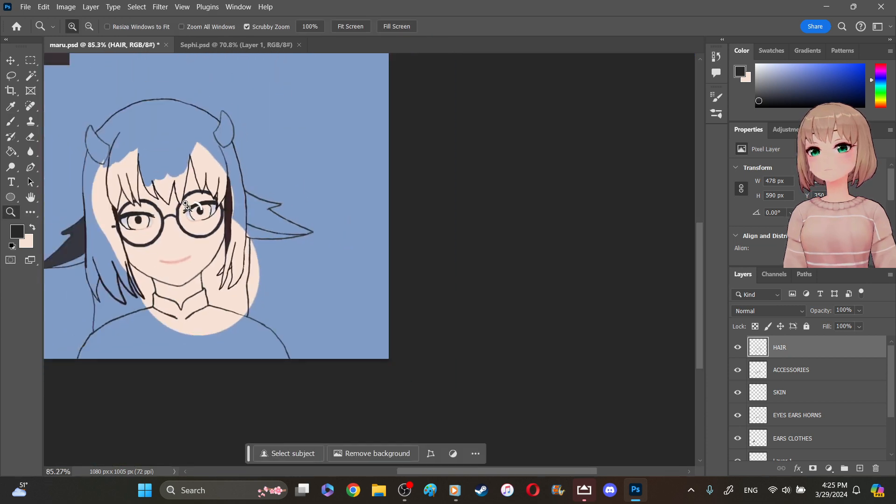
click(192, 210)
drag(84, 184, 91, 188)
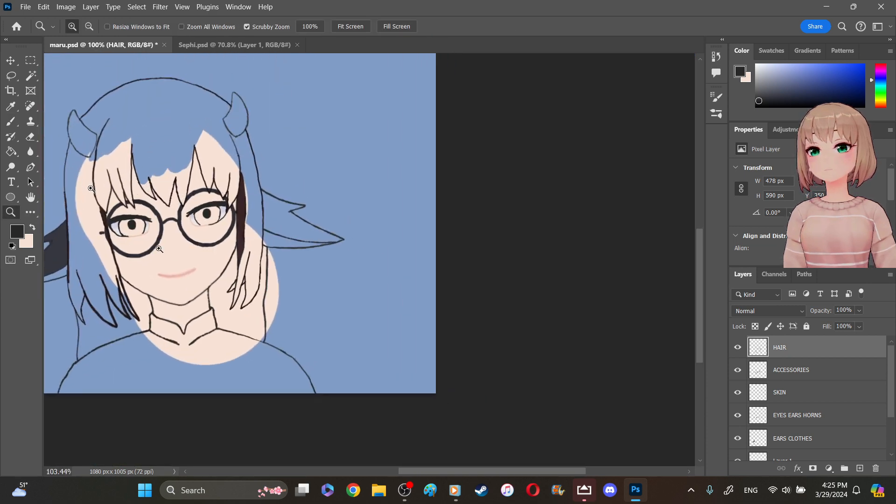
drag(414, 470, 351, 467)
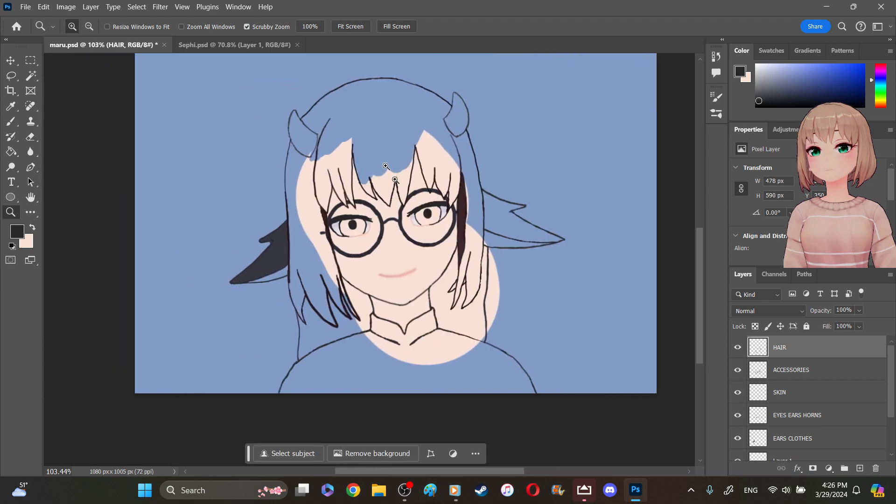
click(387, 166)
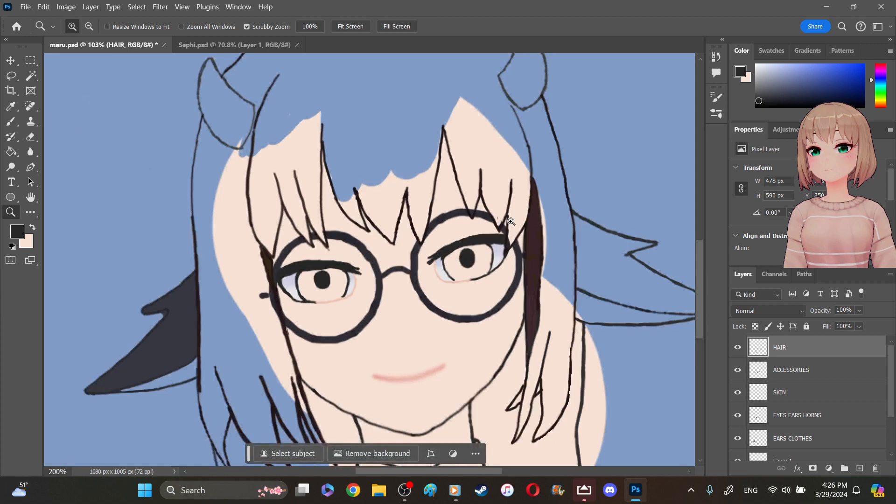
click(476, 208)
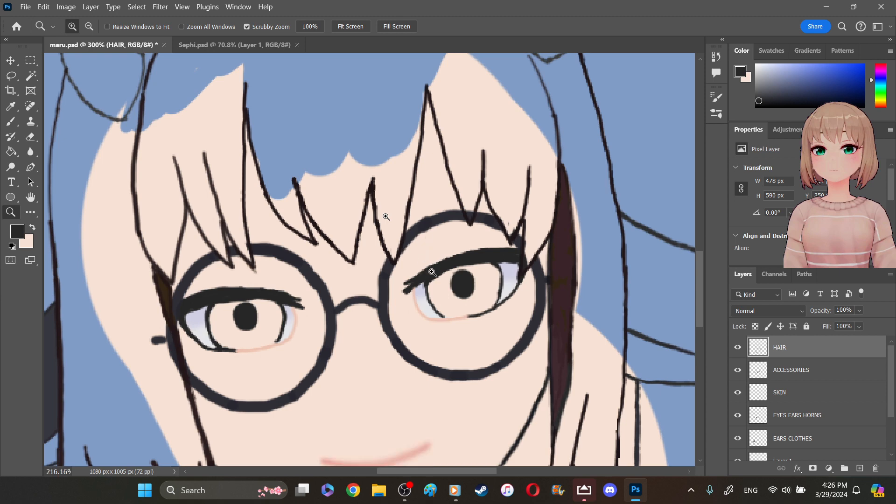
drag(429, 267, 386, 216)
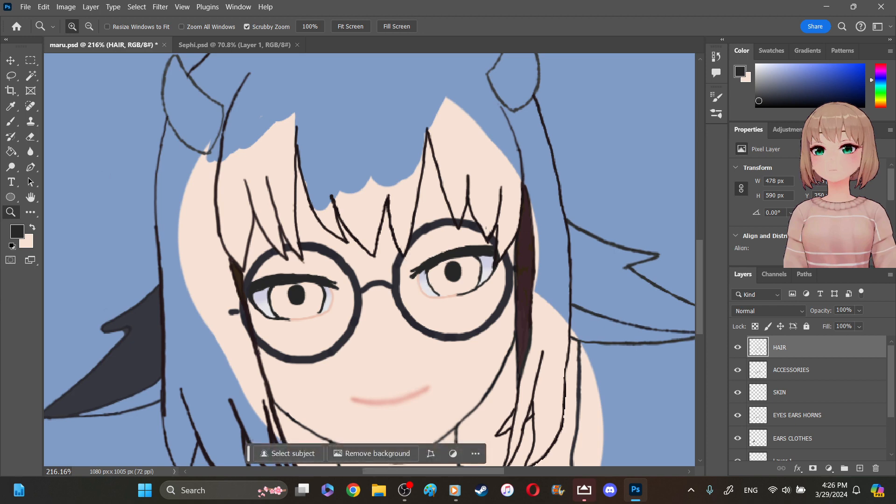
right_click(475, 306)
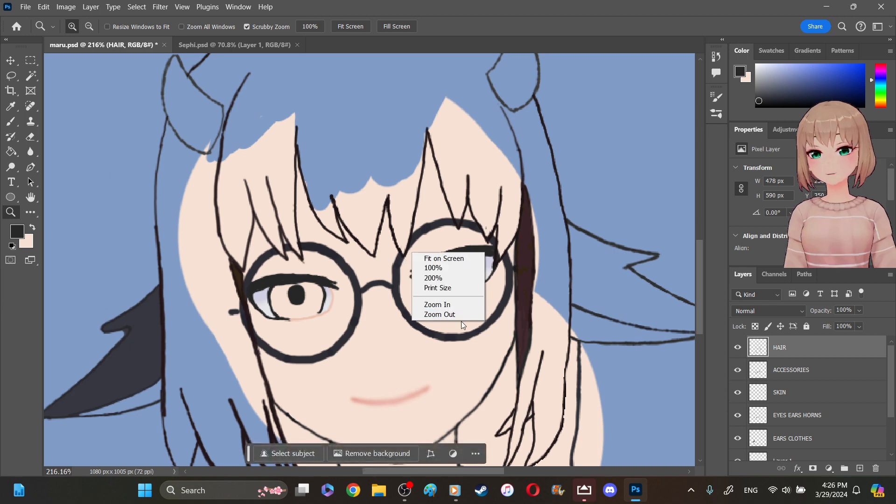
click(458, 315)
click(458, 318)
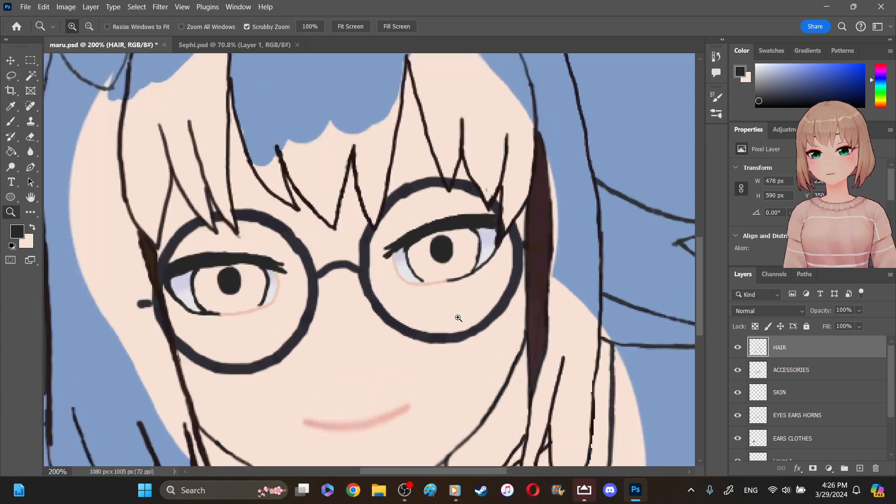
right_click(459, 319)
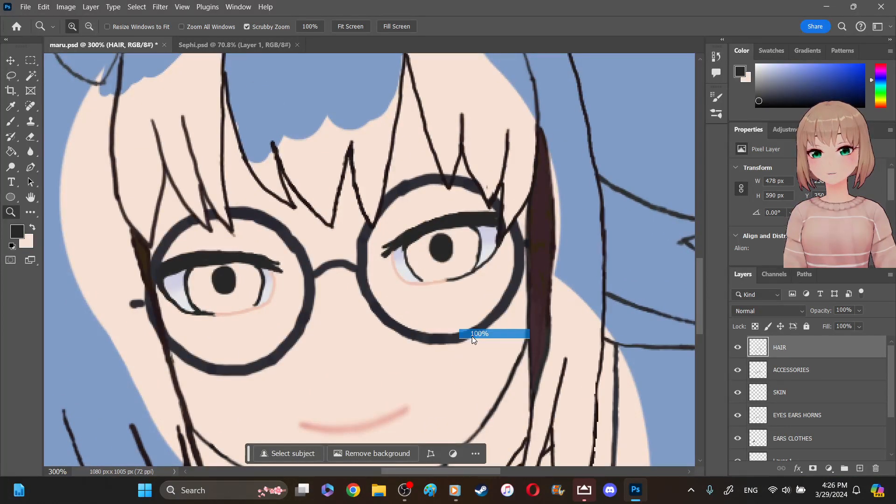
click(473, 335)
click(319, 221)
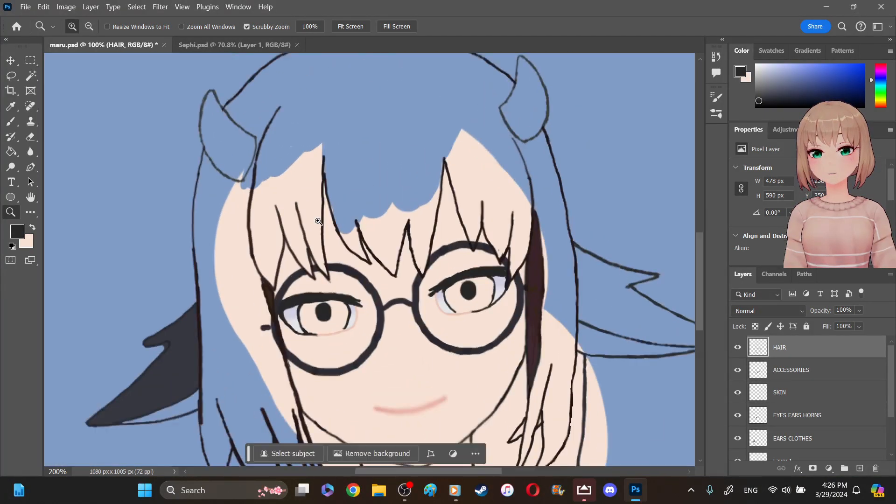
right_click(318, 221)
click(359, 282)
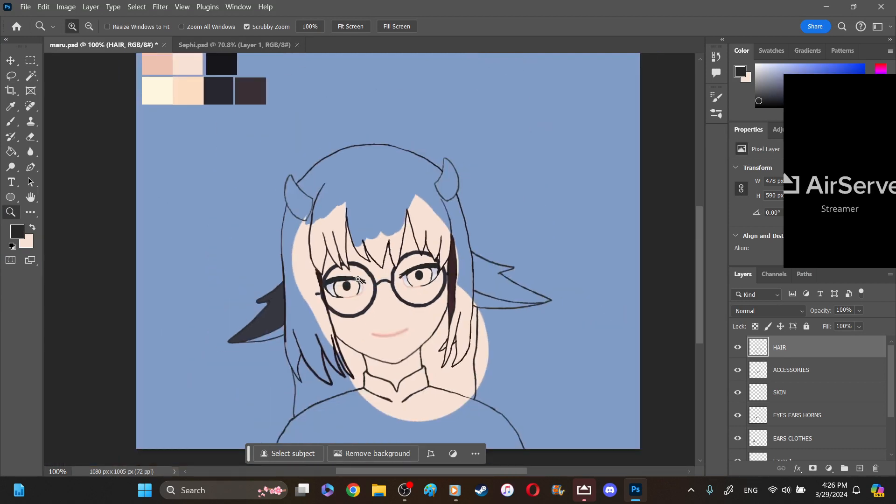
- Try to clear the skin fill on Layer 1 using a Magic Wand selection of the hair area from the HAIR layer
click(31, 75)
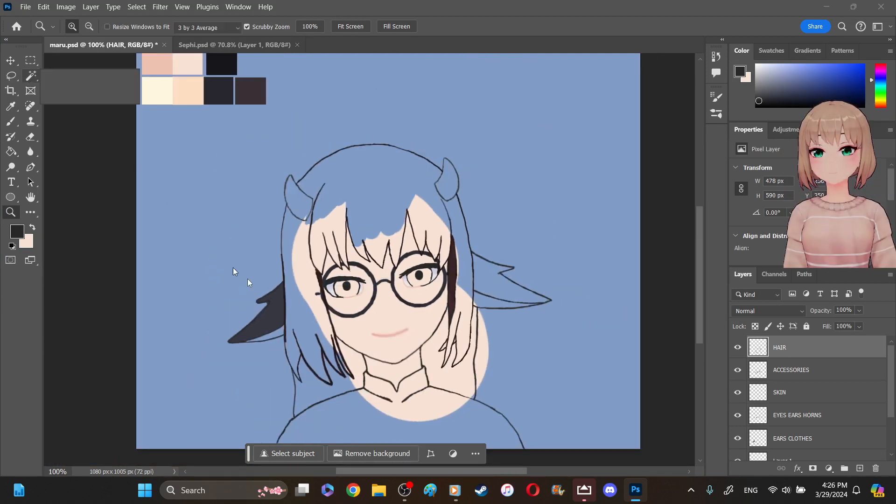
click(379, 188)
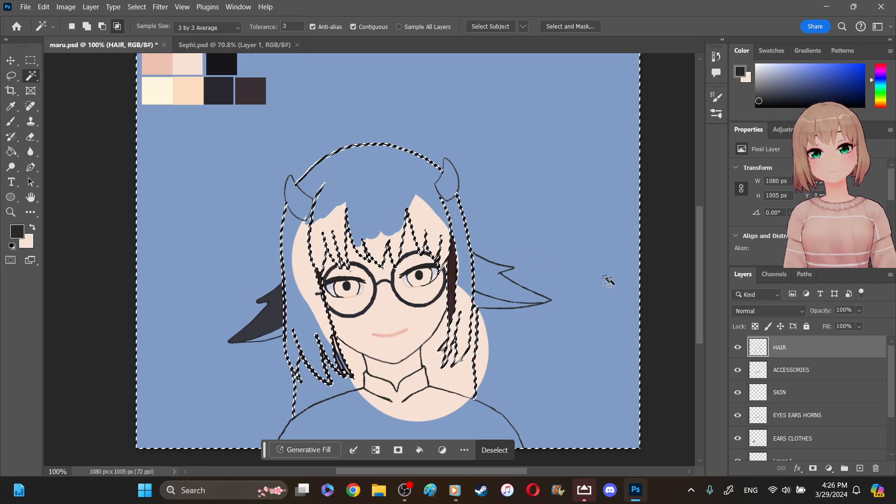
scroll(802, 397, down, 2)
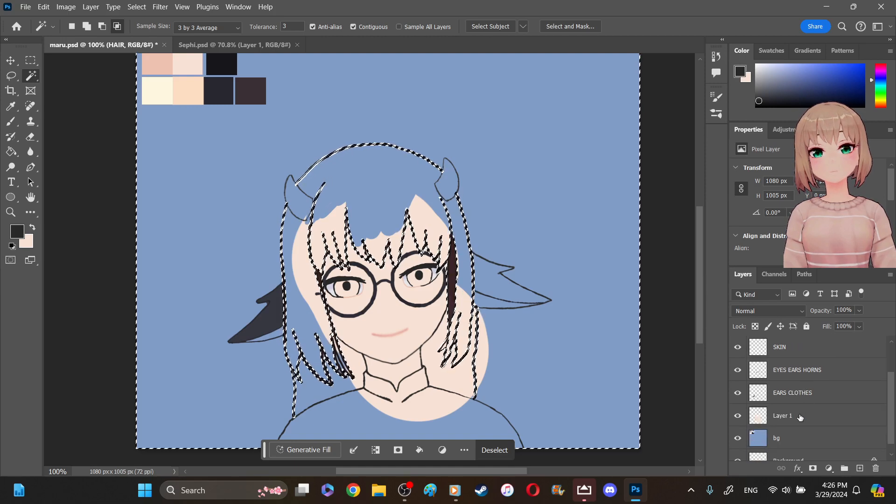
click(800, 417)
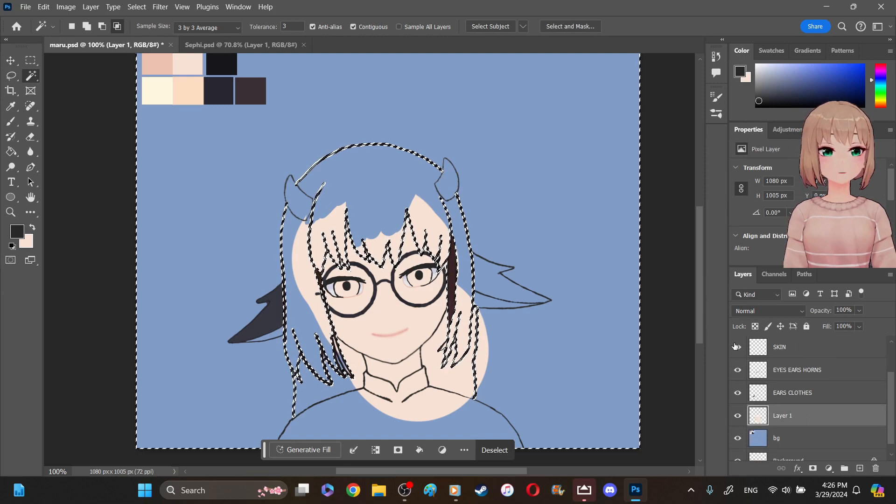
click(737, 347)
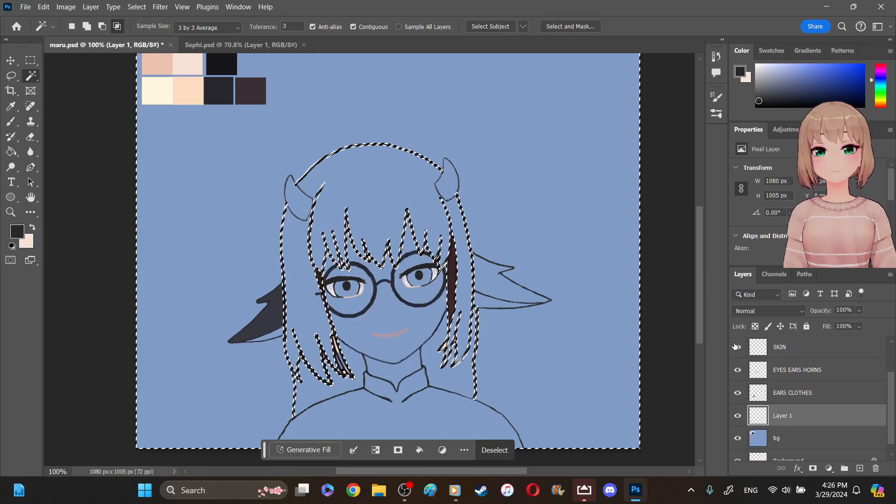
click(737, 347)
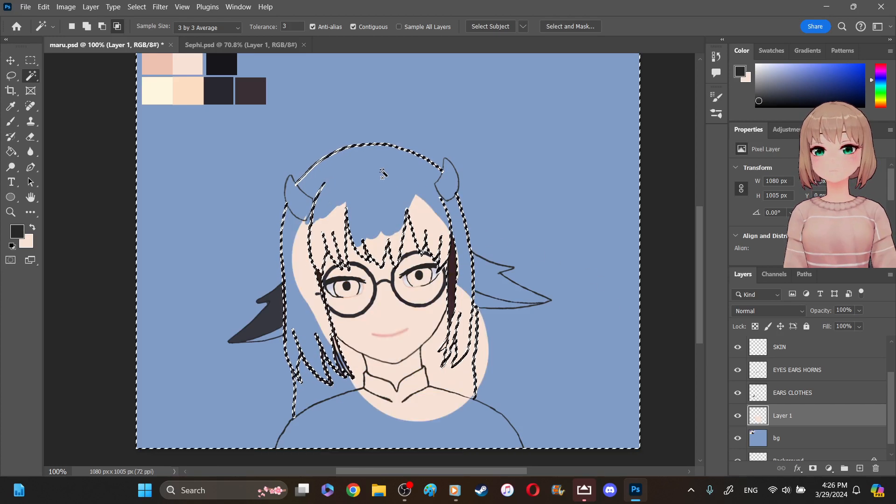
- Try to restrict the selection to the pale skin fill on Layer 1 with the Magic Wand
click(403, 242)
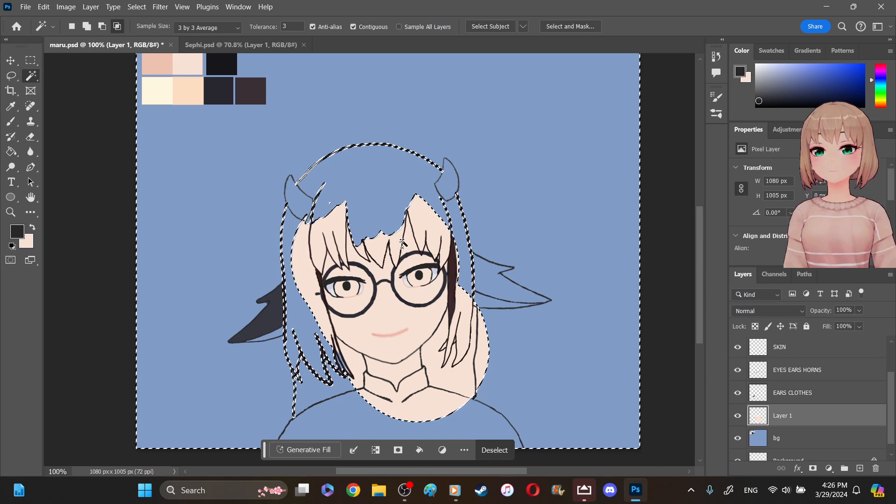
scroll(788, 369, up, 2)
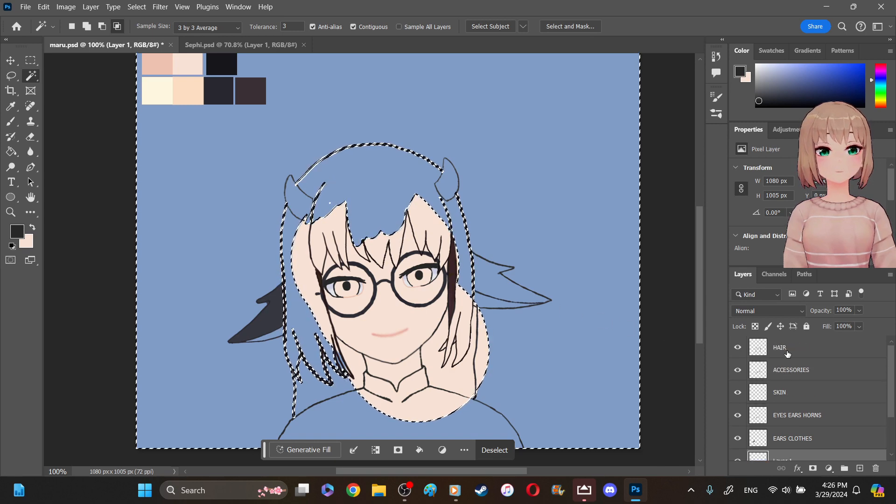
click(432, 217)
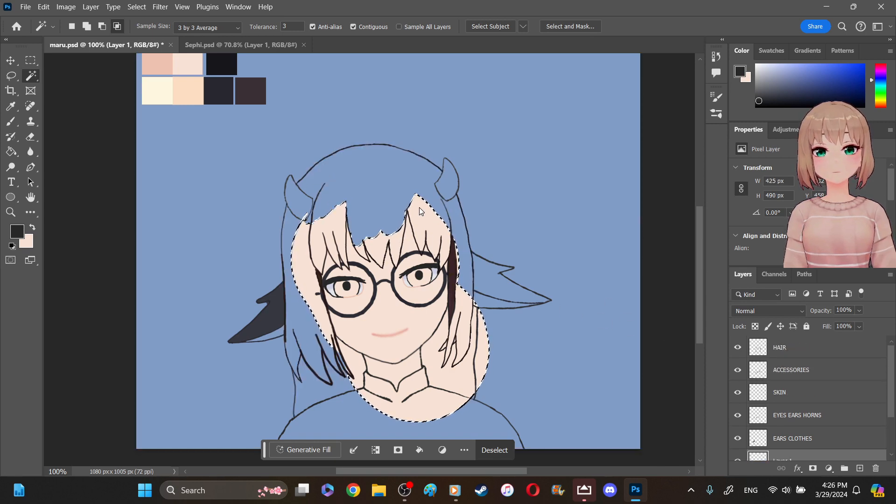
- Try to select the hair area above the bangs on the HAIR layer with the Magic Wand, and drop the selection
click(804, 355)
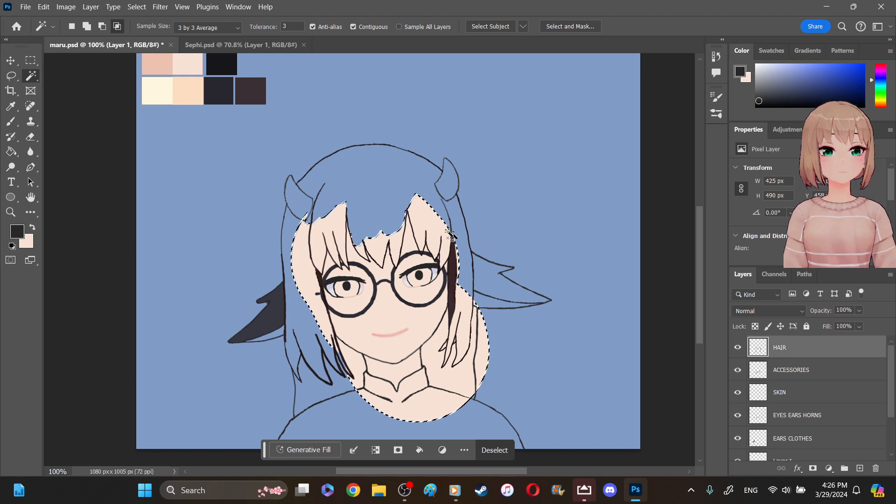
click(431, 211)
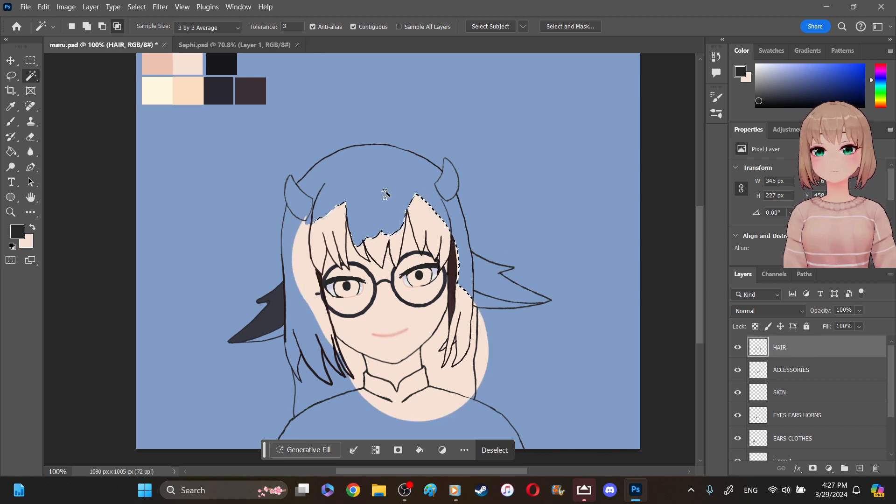
alt+shift+click(385, 194)
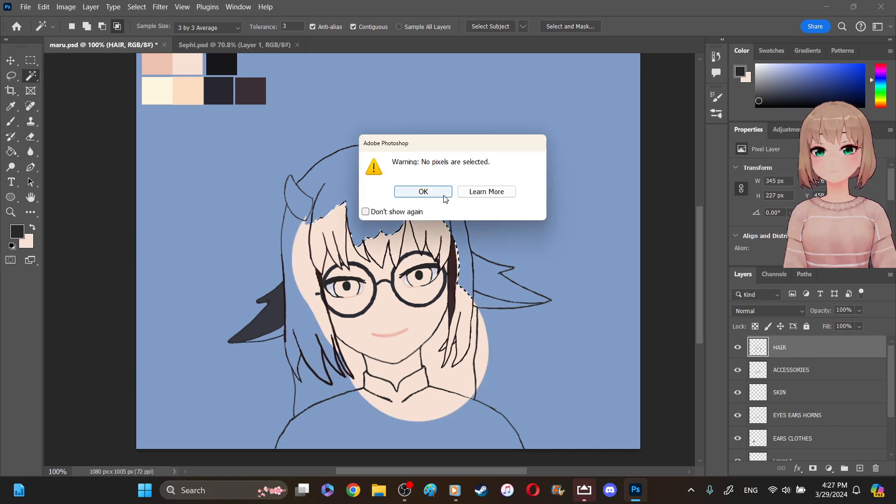
click(444, 195)
click(368, 198)
click(377, 240)
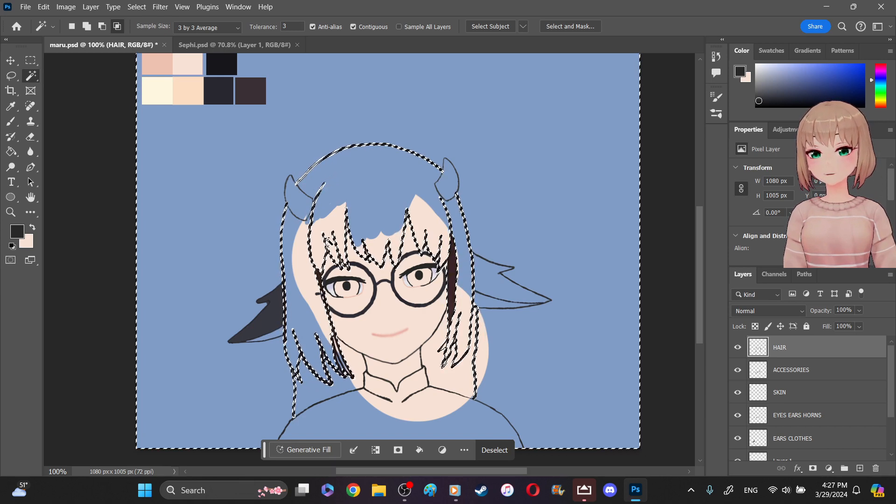
click(29, 60)
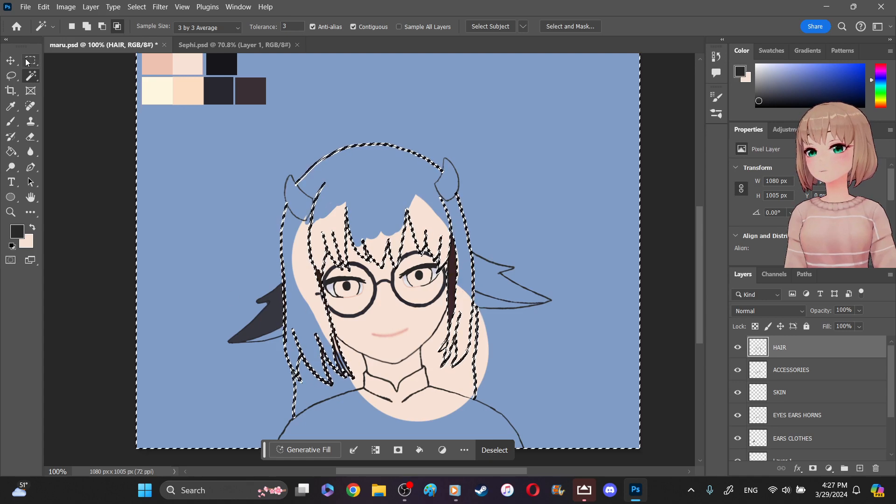
click(171, 178)
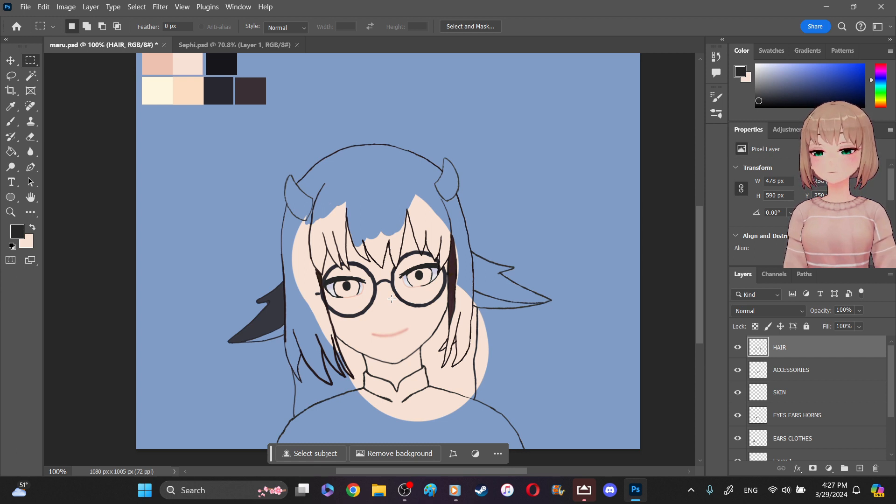
- Swap the foreground and background colors to make the pale skin tone the foreground
click(32, 227)
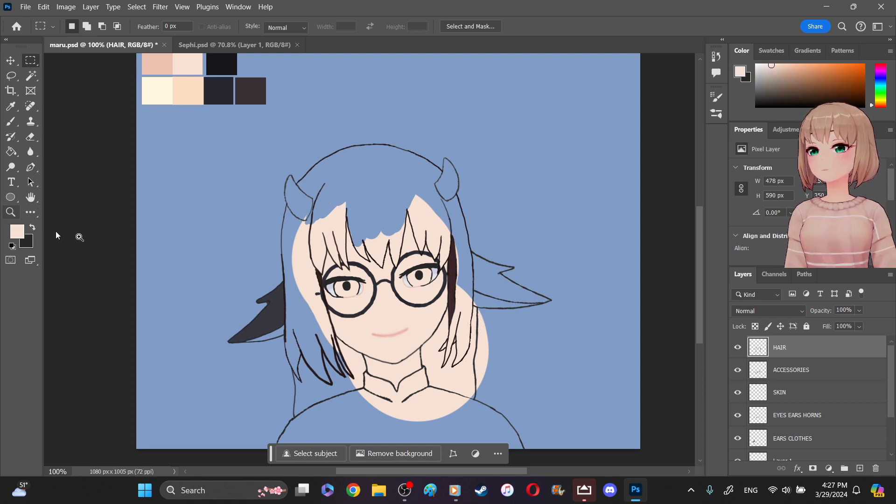
click(11, 212)
drag(325, 253, 356, 271)
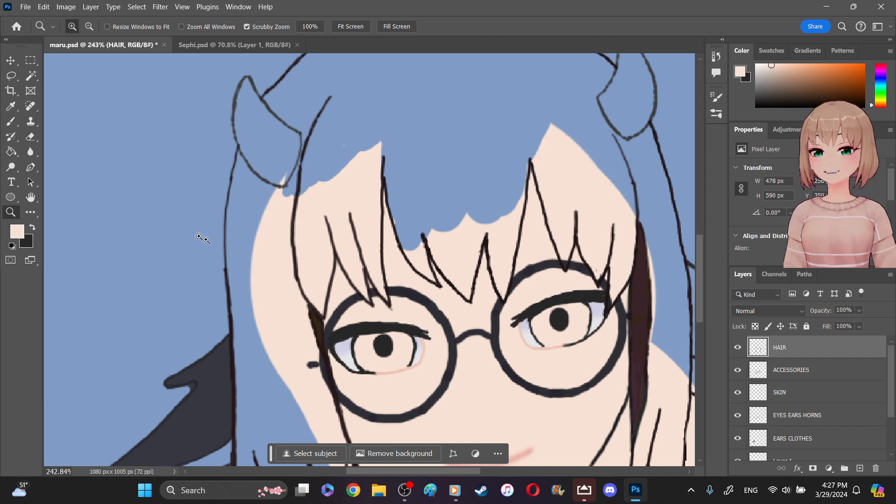
right_click(31, 136)
click(70, 147)
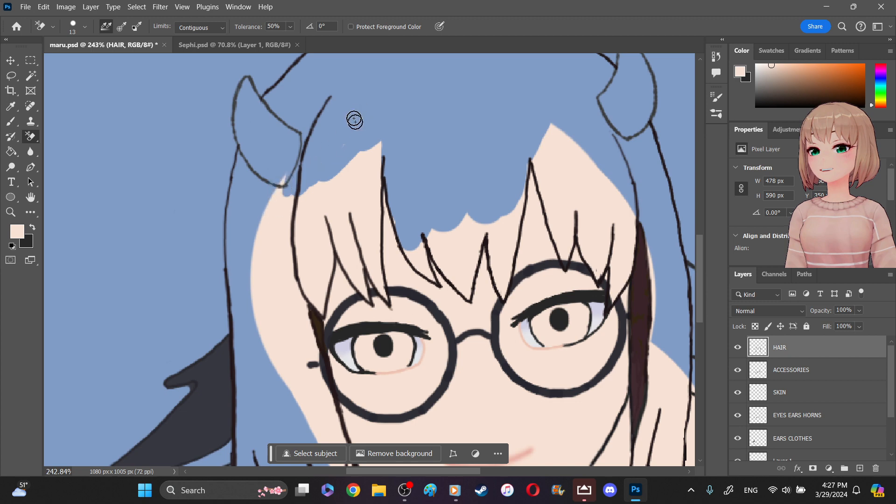
right_click(31, 60)
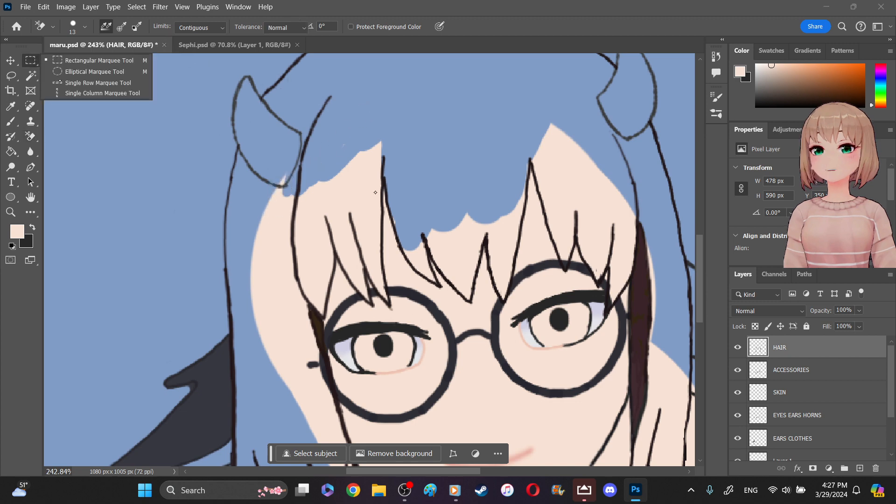
click(93, 83)
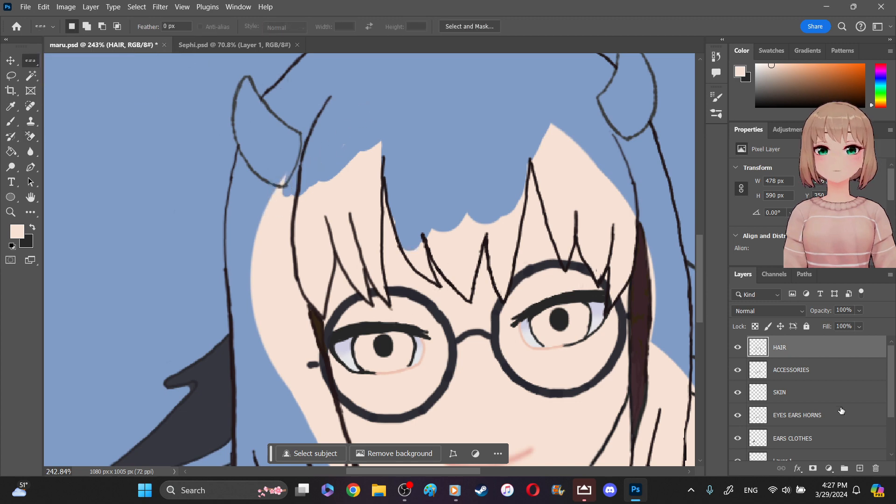
- Erase the excess skin fill on Layer 1 above the bangs and below the horns with a 51 px Eraser
scroll(893, 424, down, 3)
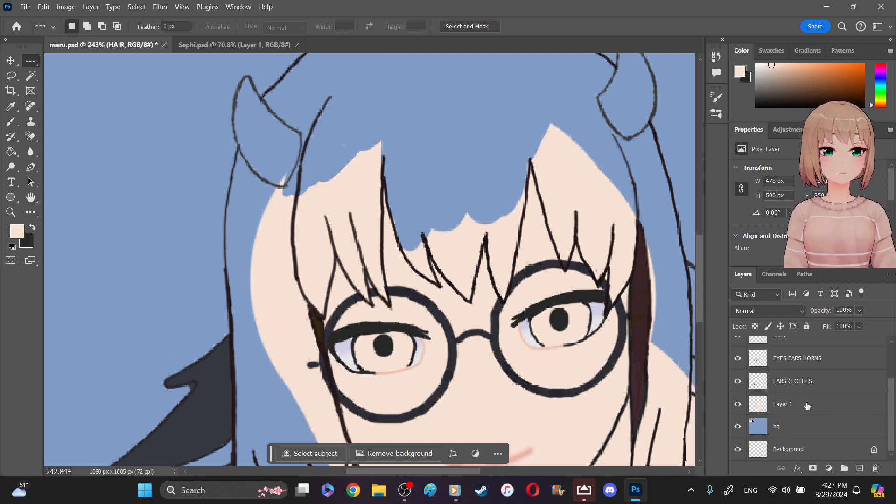
click(805, 404)
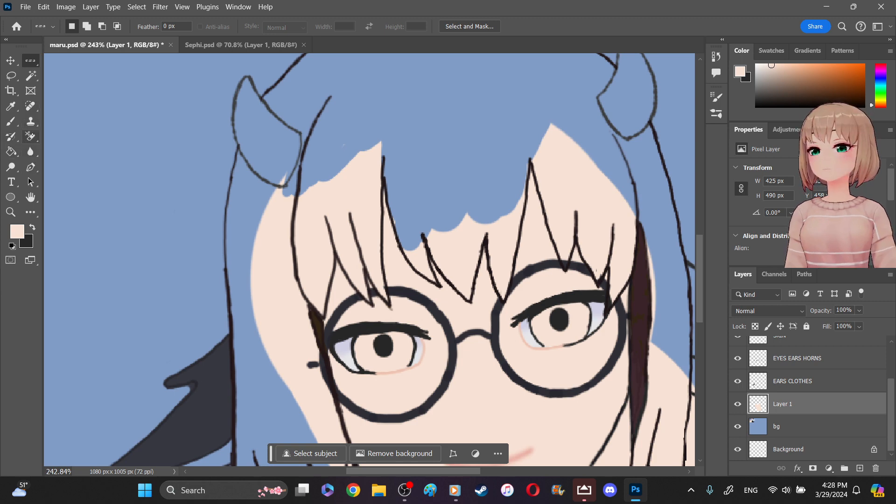
click(30, 136)
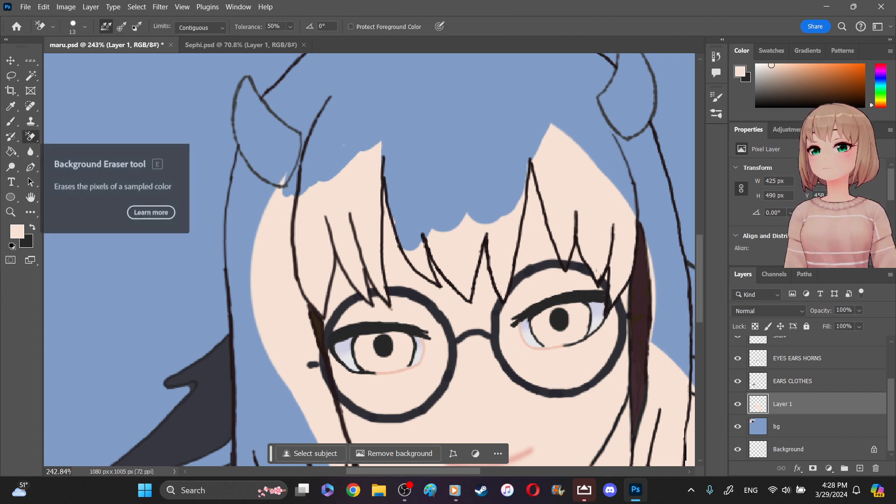
right_click(33, 140)
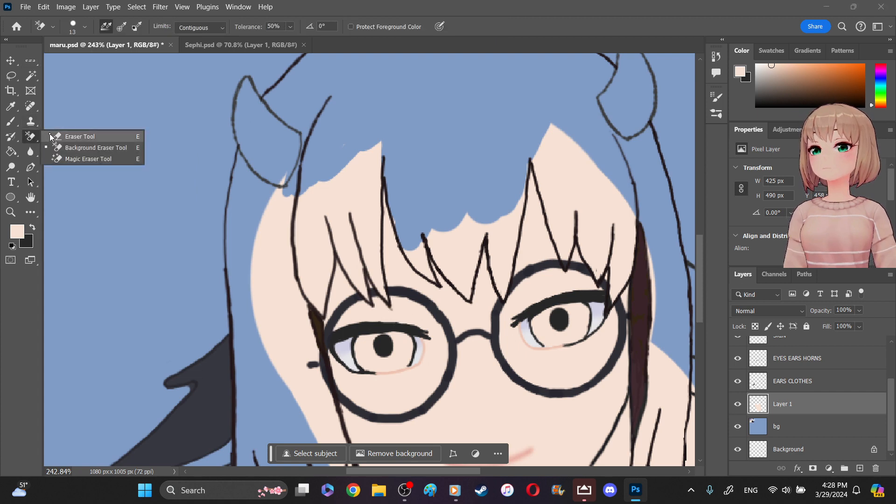
click(80, 136)
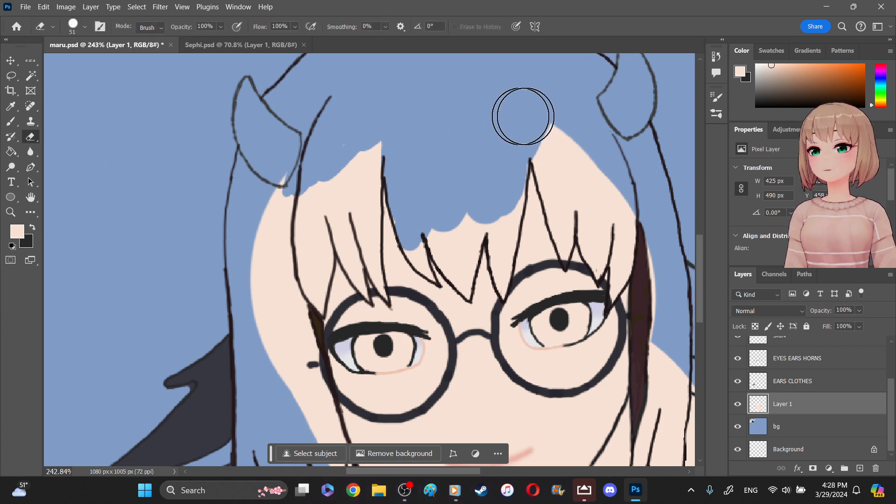
mouse_move(567, 158)
mouse_down()
mouse_move(575, 150)
mouse_move(556, 140)
mouse_move(552, 154)
mouse_move(594, 173)
mouse_move(617, 156)
mouse_up()
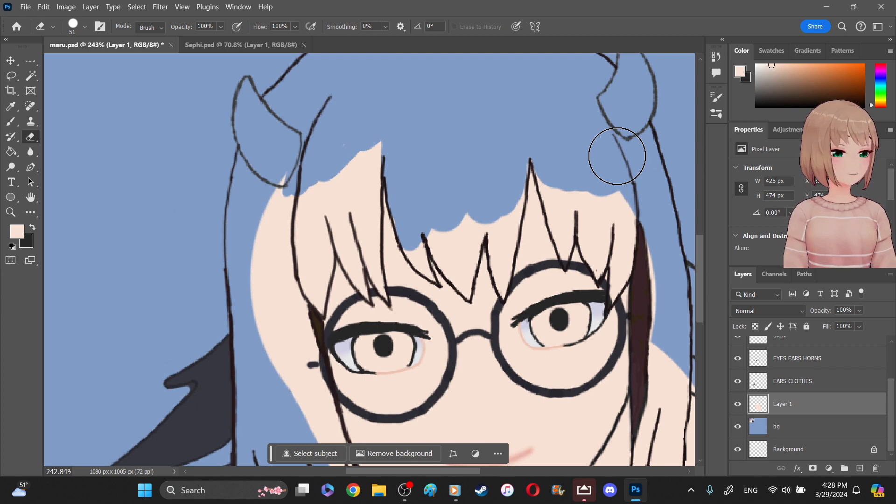
drag(272, 190, 264, 242)
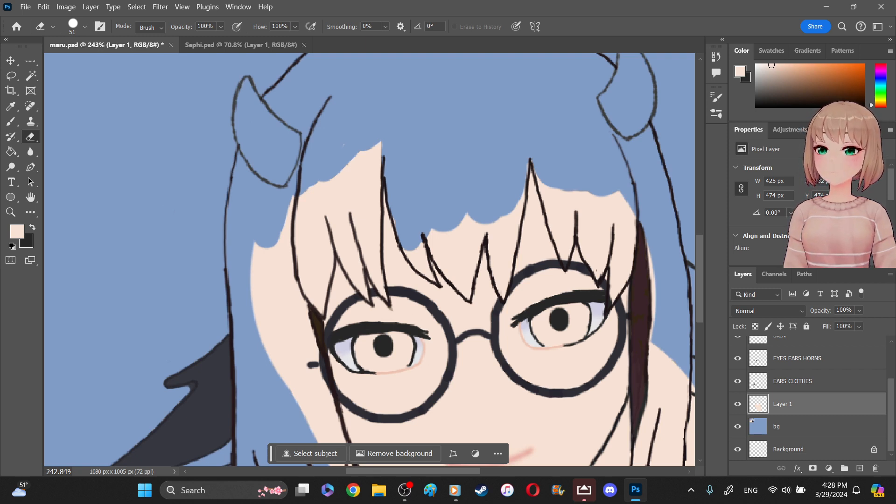
mouse_move(374, 140)
mouse_down()
mouse_move(370, 158)
mouse_move(373, 148)
mouse_move(358, 143)
mouse_move(372, 147)
mouse_move(366, 158)
mouse_move(353, 159)
mouse_move(317, 200)
mouse_move(300, 195)
mouse_move(272, 262)
mouse_move(265, 249)
mouse_move(267, 313)
mouse_move(284, 252)
mouse_move(325, 199)
mouse_move(353, 190)
mouse_move(363, 171)
mouse_move(357, 224)
mouse_move(360, 191)
mouse_move(324, 249)
mouse_move(289, 214)
mouse_up()
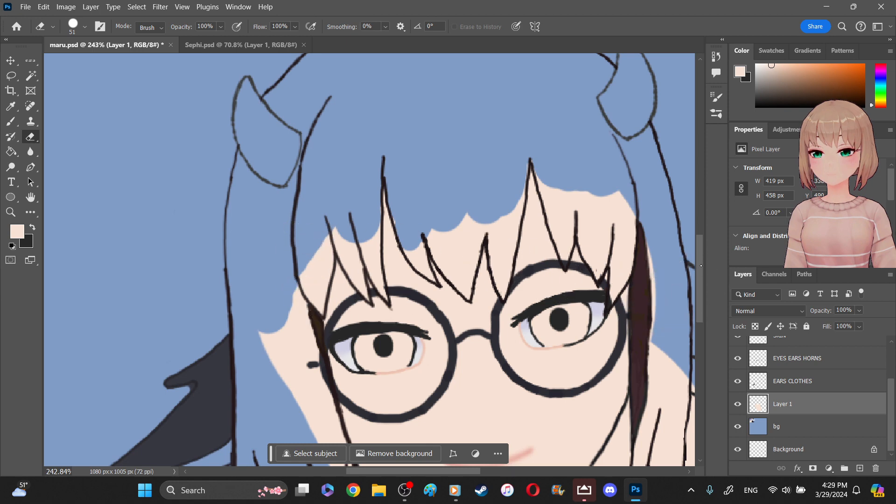
- Erase the skin fill outside the face along the side hair strand and glasses on the filled ear's side
scroll(700, 265, down, 3)
scroll(700, 265, down, 3)
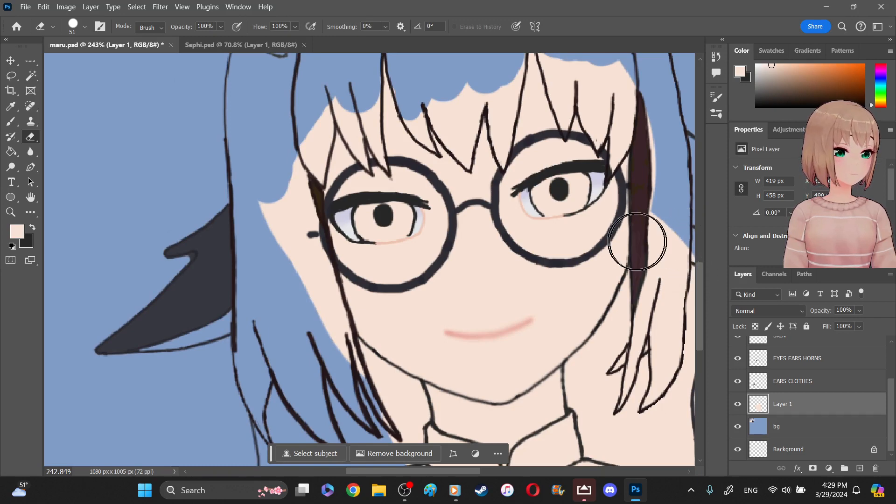
drag(256, 211, 262, 198)
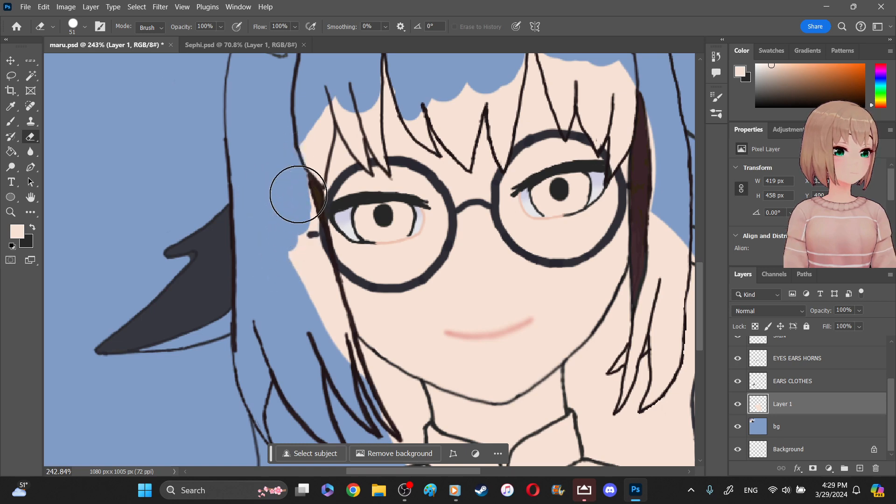
drag(301, 214, 294, 180)
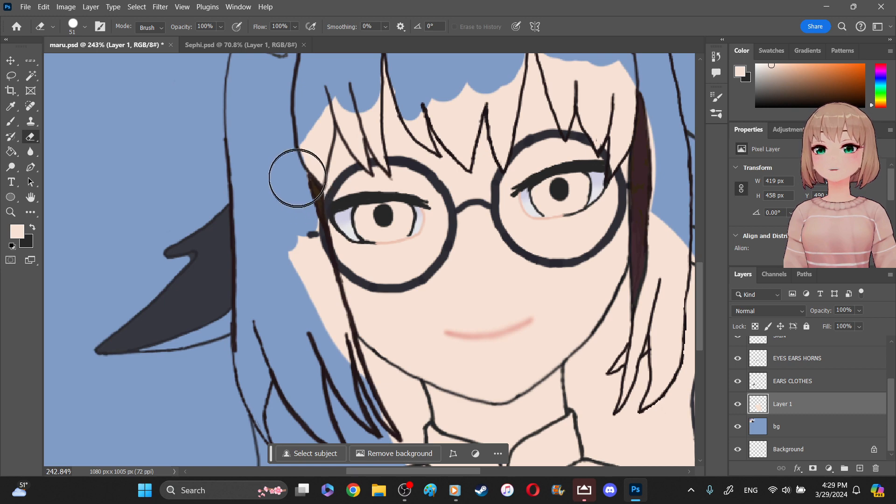
mouse_move(289, 296)
mouse_down()
mouse_move(294, 239)
mouse_move(307, 217)
mouse_move(299, 232)
mouse_move(293, 218)
mouse_move(303, 202)
mouse_move(342, 232)
mouse_move(336, 279)
mouse_move(295, 272)
mouse_move(304, 289)
mouse_move(303, 265)
mouse_move(310, 300)
mouse_move(309, 255)
mouse_move(351, 373)
mouse_move(342, 342)
mouse_up()
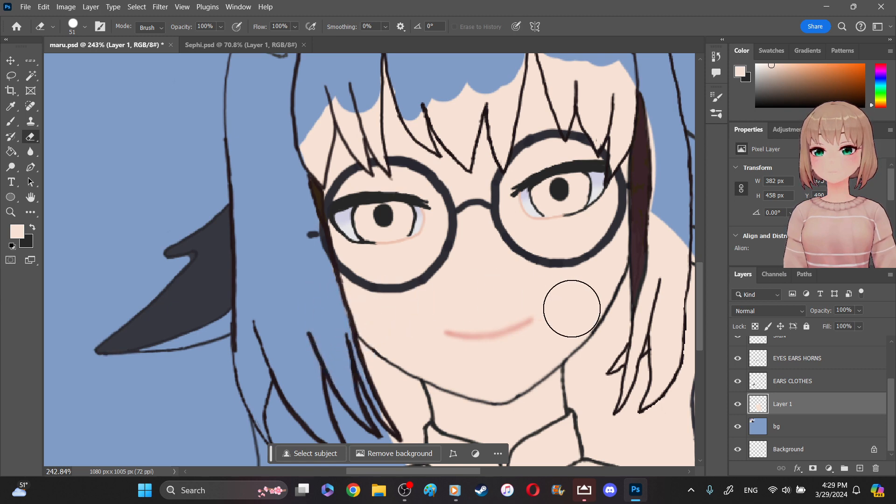
- Erase the skin fill on Layer 1 under the jaw and beside the neck on the filled ear's side with a 34 px Eraser
scroll(570, 346, down, 1)
scroll(569, 346, down, 5)
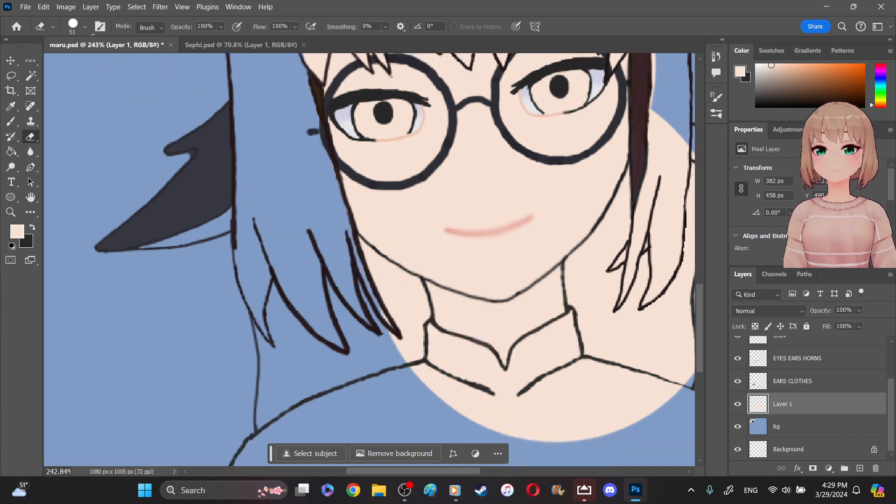
click(85, 26)
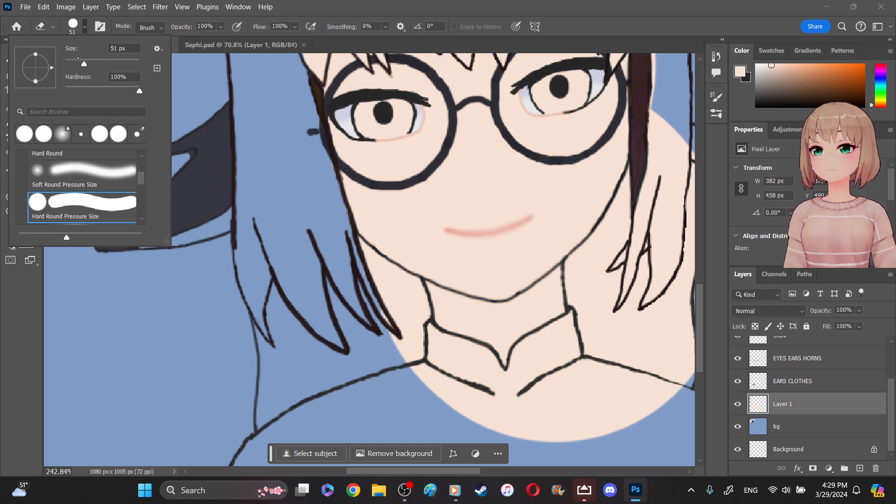
click(382, 314)
mouse_move(388, 318)
mouse_down()
mouse_move(396, 333)
mouse_move(410, 288)
mouse_move(417, 307)
mouse_move(408, 355)
mouse_move(425, 328)
mouse_move(421, 369)
mouse_move(448, 400)
mouse_move(437, 391)
mouse_up()
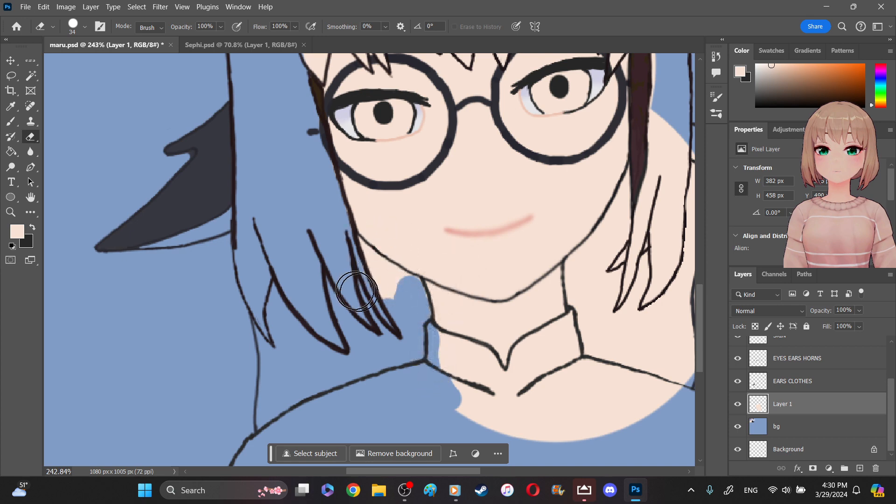
mouse_move(366, 300)
mouse_down()
mouse_move(389, 301)
mouse_move(359, 272)
mouse_move(371, 276)
mouse_move(348, 244)
mouse_move(394, 278)
mouse_up()
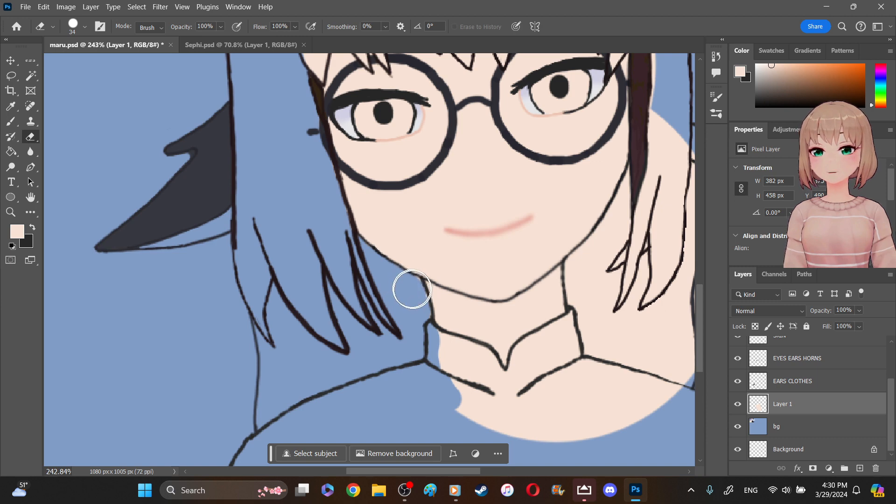
drag(413, 289, 408, 315)
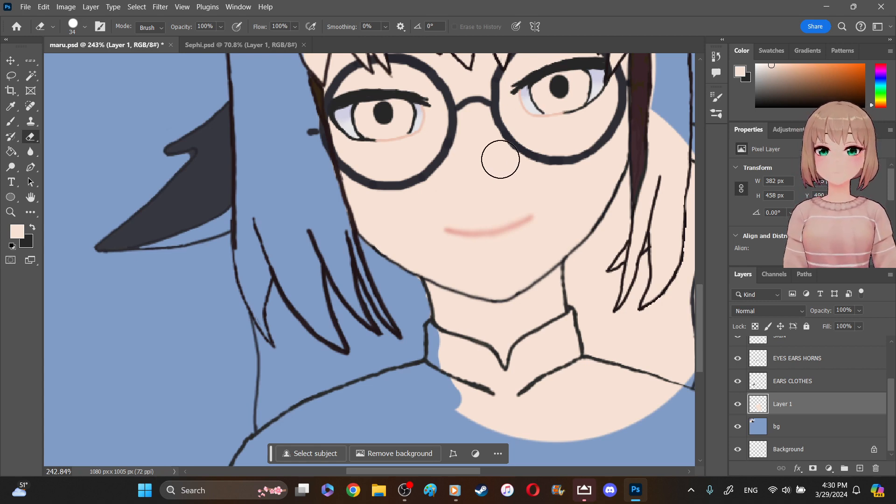
- Erase the skin fill on Layer 1 from the collar, the shoulders and the far side of the neck, leaving only the neck opening filled
drag(595, 273, 590, 272)
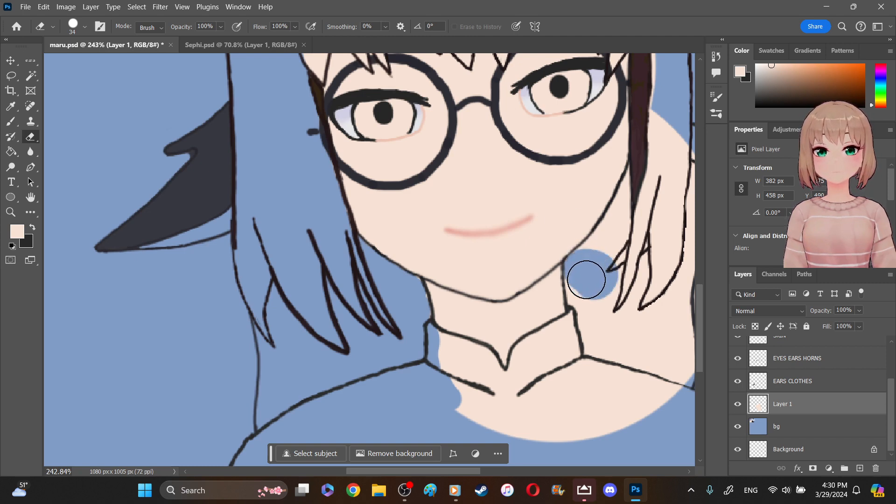
mouse_move(584, 287)
mouse_down()
mouse_move(583, 332)
mouse_move(533, 354)
mouse_move(523, 374)
mouse_move(585, 352)
mouse_move(546, 367)
mouse_up()
mouse_move(437, 352)
mouse_down()
mouse_move(483, 415)
mouse_move(441, 355)
mouse_move(450, 371)
mouse_move(479, 387)
mouse_up()
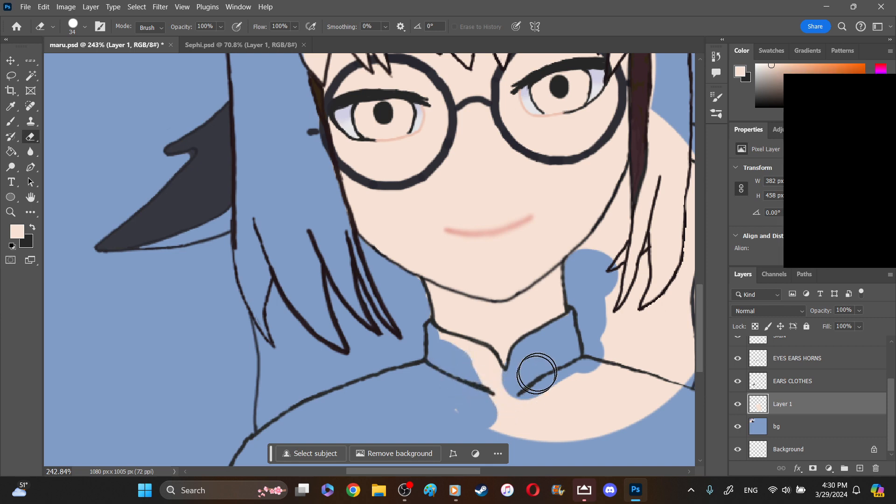
drag(468, 474, 487, 473)
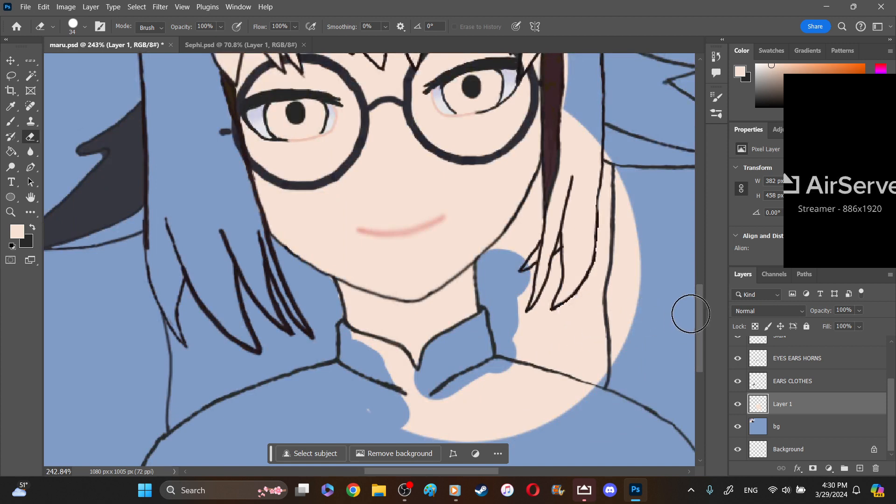
scroll(537, 303, down, 3)
mouse_move(380, 295)
mouse_down()
mouse_move(354, 286)
mouse_move(356, 296)
mouse_up()
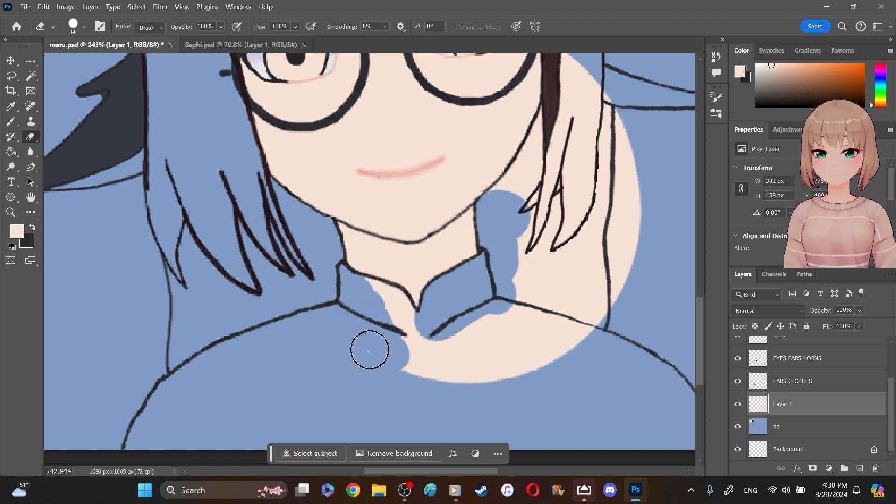
mouse_move(360, 336)
mouse_down()
mouse_move(405, 360)
mouse_move(460, 371)
mouse_move(456, 344)
mouse_move(502, 362)
mouse_move(626, 294)
mouse_move(637, 176)
mouse_move(608, 105)
mouse_up()
mouse_move(400, 329)
mouse_down()
mouse_move(395, 306)
mouse_move(366, 290)
mouse_move(352, 294)
mouse_up()
- Erase the skin fill over the side hair strands and beside the glasses on the unfilled ear's side
mouse_move(532, 179)
mouse_down()
mouse_move(510, 190)
mouse_move(540, 160)
mouse_move(556, 119)
mouse_move(525, 173)
mouse_move(525, 252)
mouse_move(561, 256)
mouse_move(602, 220)
mouse_move(589, 198)
mouse_move(559, 190)
mouse_move(595, 148)
mouse_move(604, 116)
mouse_move(588, 103)
mouse_up()
scroll(613, 228, up, 5)
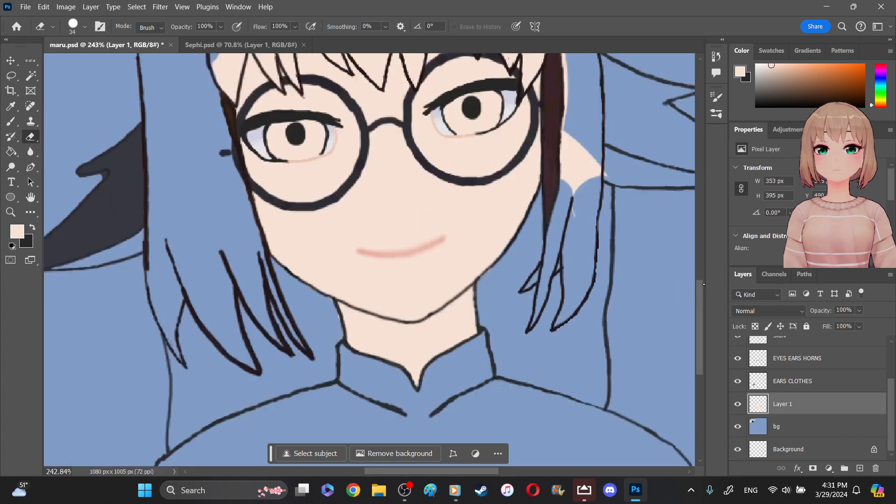
mouse_move(613, 229)
mouse_down()
mouse_move(598, 242)
mouse_move(571, 299)
mouse_move(595, 225)
mouse_move(591, 199)
mouse_move(582, 223)
mouse_move(576, 212)
mouse_move(571, 260)
mouse_move(582, 211)
mouse_up()
mouse_move(569, 122)
mouse_down()
mouse_move(569, 186)
mouse_move(577, 87)
mouse_up()
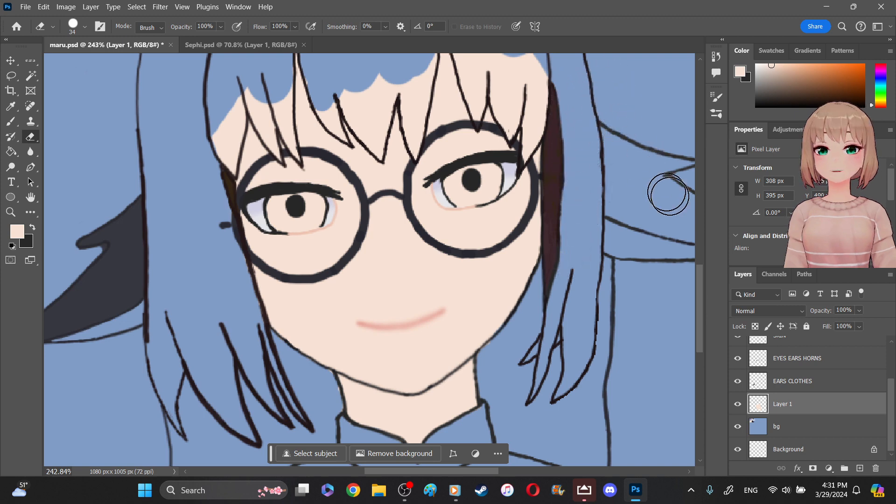
- Erase the skin fill above the middle bangs and those on the unfilled ear's side with an 18 px Eraser
scroll(490, 118, up, 5)
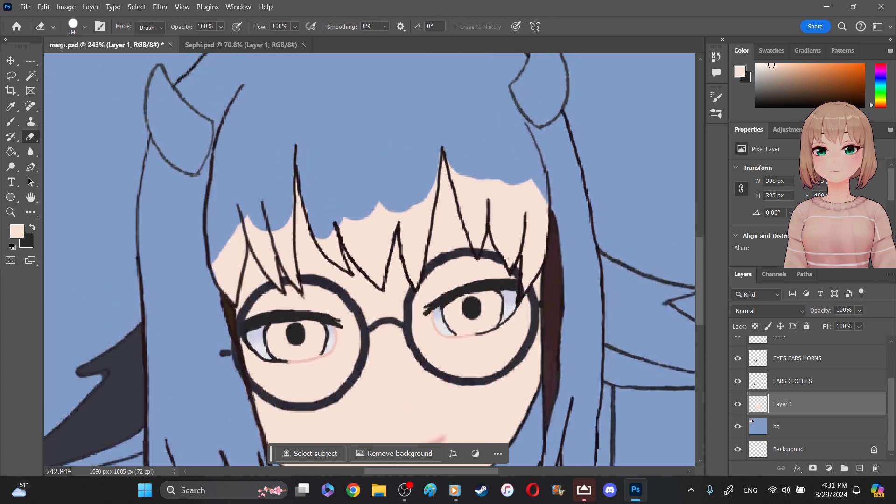
click(85, 26)
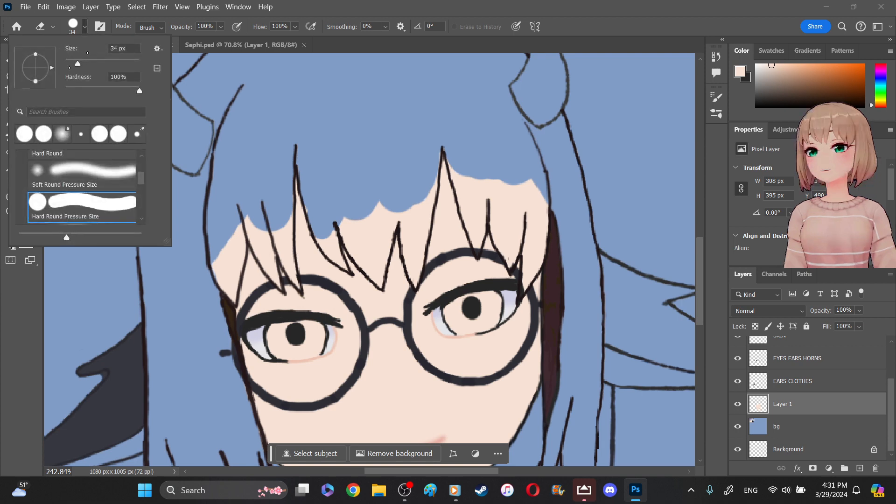
click(72, 63)
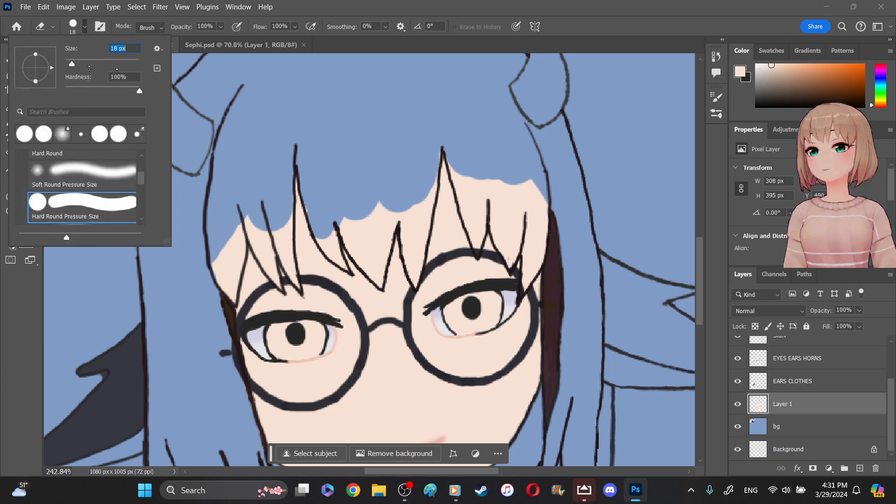
click(463, 172)
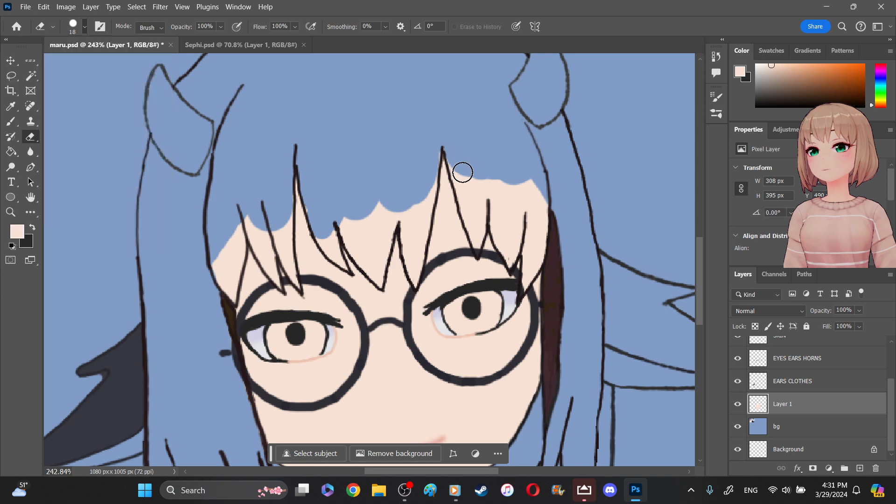
mouse_move(459, 164)
mouse_down()
mouse_move(468, 200)
mouse_move(476, 191)
mouse_up()
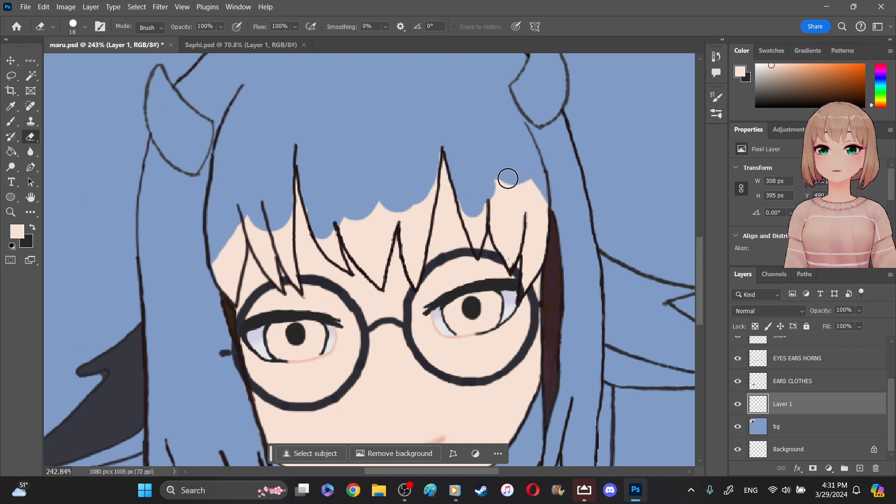
mouse_move(498, 178)
mouse_down()
mouse_move(503, 204)
mouse_move(523, 196)
mouse_move(529, 175)
mouse_move(531, 226)
mouse_move(546, 205)
mouse_move(538, 241)
mouse_up()
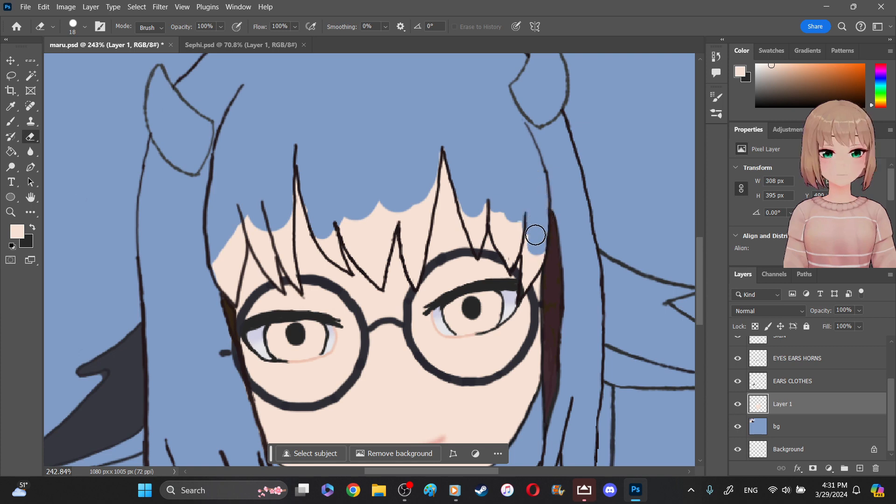
mouse_move(520, 229)
mouse_down()
mouse_move(508, 206)
mouse_move(500, 222)
mouse_up()
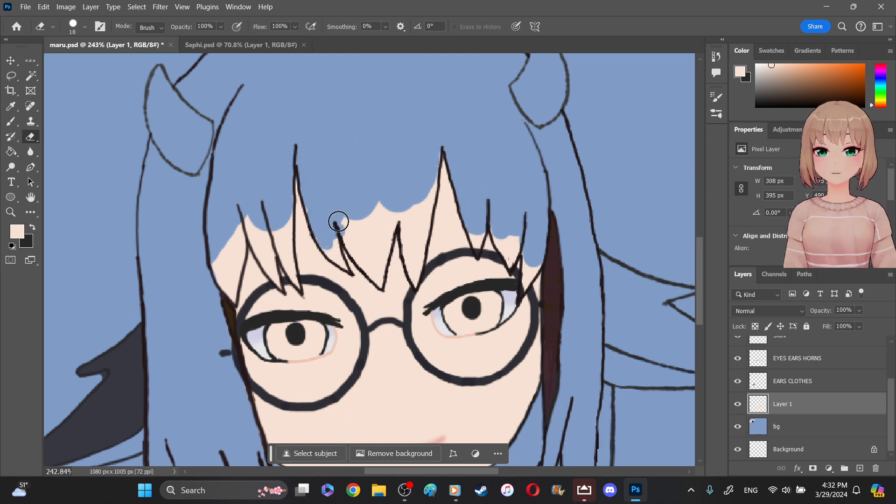
mouse_move(362, 214)
mouse_down()
mouse_move(374, 206)
mouse_move(386, 223)
mouse_move(407, 201)
mouse_move(418, 204)
mouse_up()
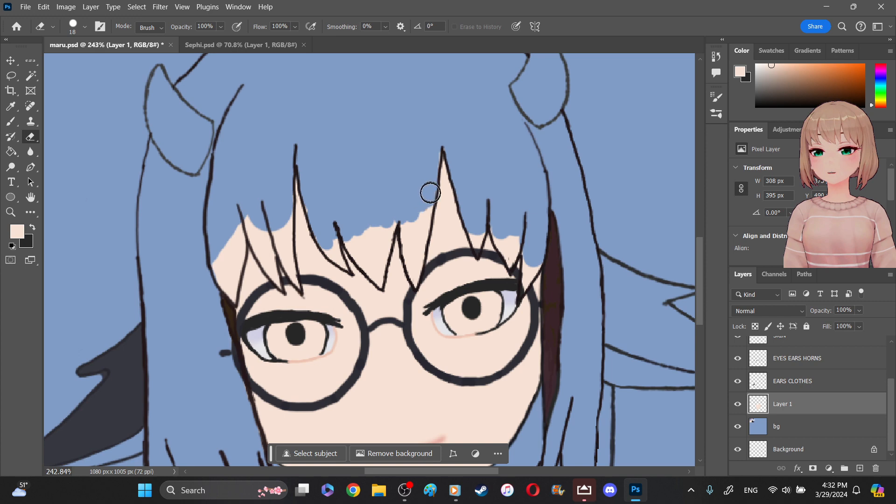
drag(426, 209, 417, 240)
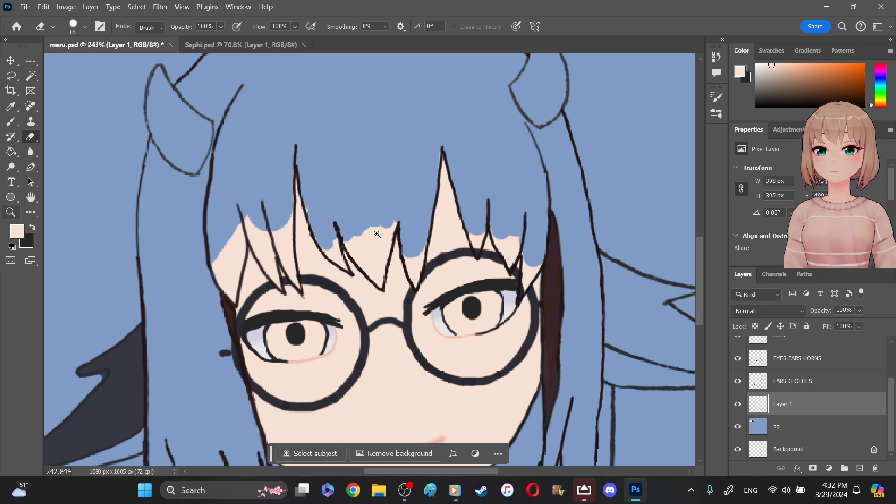
- Erase the skin fill inside the central bang gap and along the bangs and hair outline on the filled ear's side
key(z)
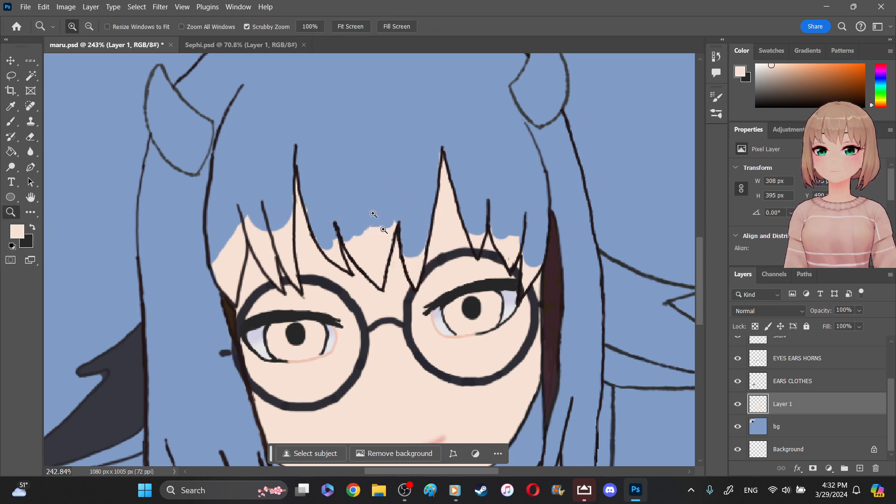
click(383, 230)
click(380, 235)
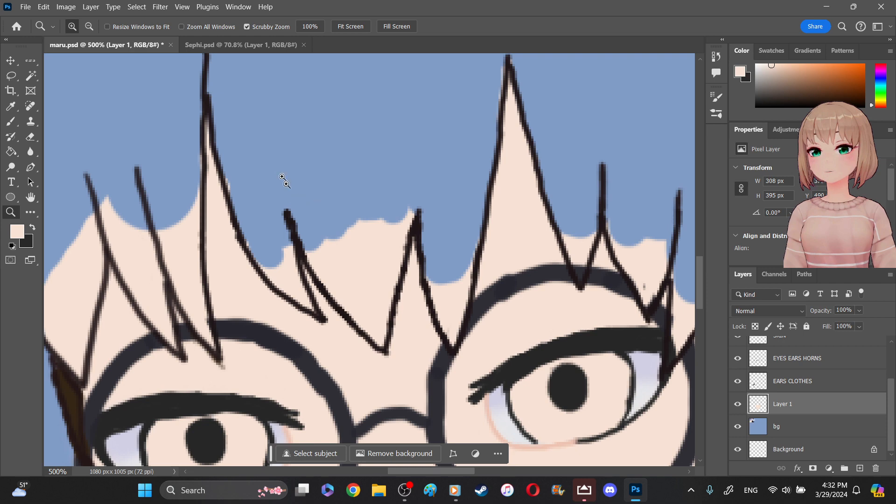
drag(337, 210, 315, 180)
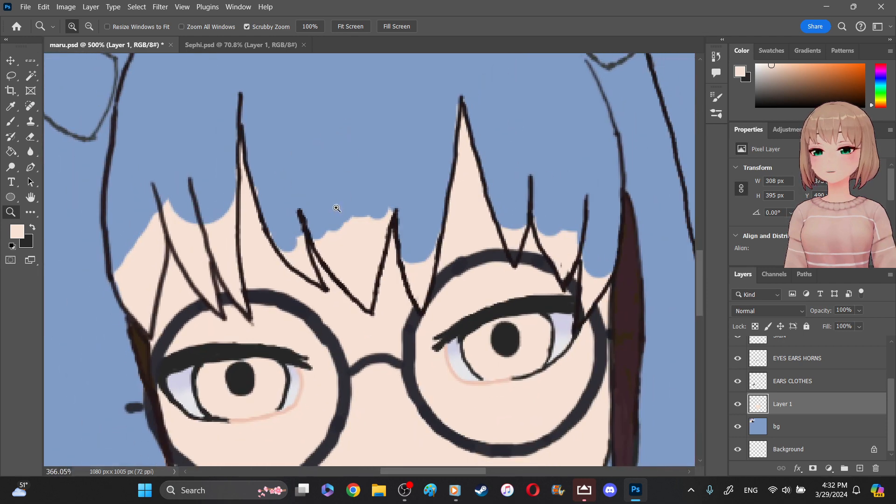
click(30, 137)
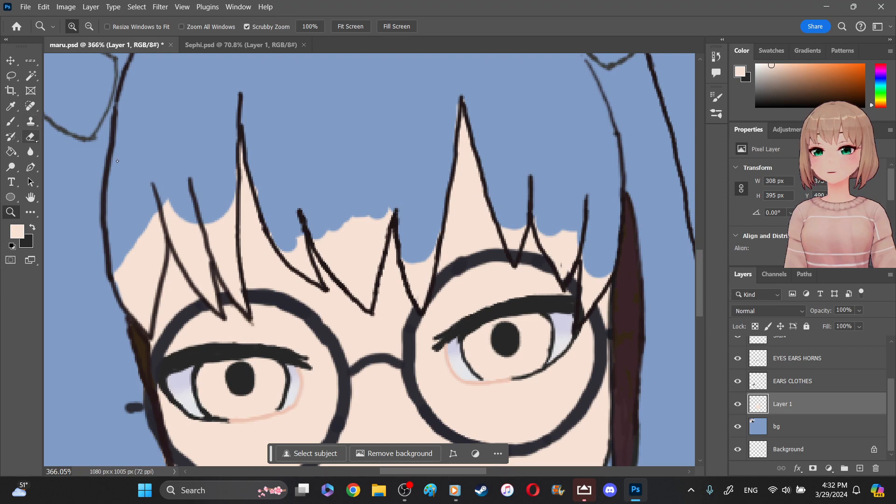
mouse_move(327, 234)
mouse_down()
mouse_move(363, 292)
mouse_move(386, 213)
mouse_move(350, 251)
mouse_move(344, 226)
mouse_up()
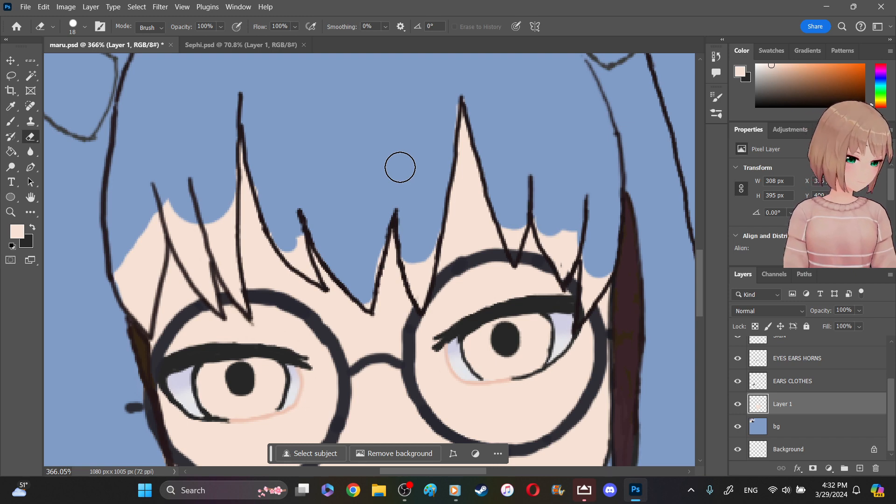
mouse_move(122, 205)
mouse_down()
mouse_move(125, 276)
mouse_move(118, 272)
mouse_move(163, 210)
mouse_move(179, 234)
mouse_move(201, 217)
mouse_move(214, 231)
mouse_move(228, 164)
mouse_up()
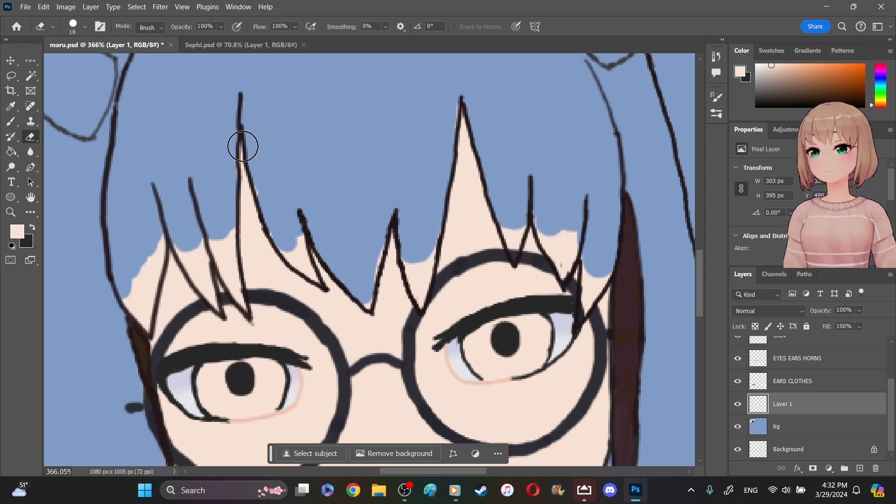
mouse_move(204, 222)
mouse_down()
mouse_move(206, 245)
mouse_move(218, 245)
mouse_move(227, 229)
mouse_move(224, 256)
mouse_move(218, 249)
mouse_move(226, 265)
mouse_move(227, 241)
mouse_move(183, 237)
mouse_move(190, 256)
mouse_move(180, 237)
mouse_move(198, 250)
mouse_move(162, 232)
mouse_move(141, 325)
mouse_move(135, 282)
mouse_move(169, 235)
mouse_up()
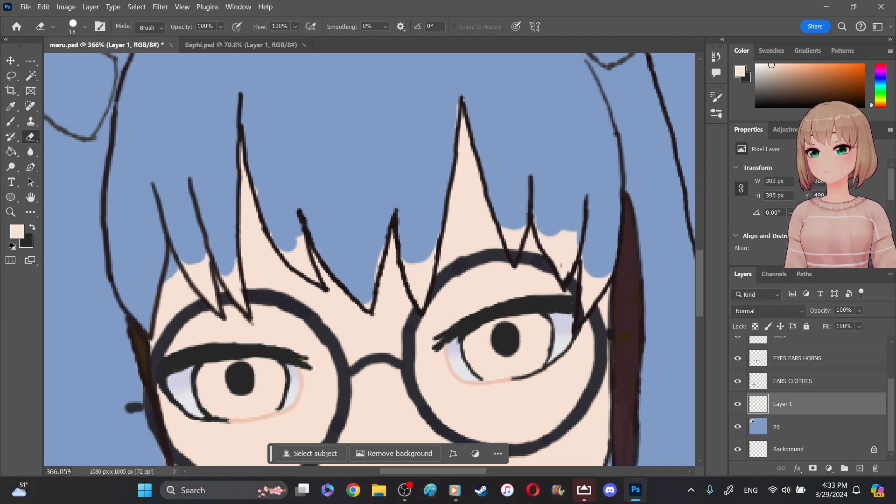
key(ctrl+z)
mouse_move(120, 295)
mouse_down()
mouse_move(128, 280)
mouse_move(126, 310)
mouse_move(135, 309)
mouse_move(130, 319)
mouse_move(140, 310)
mouse_move(141, 326)
mouse_move(153, 236)
mouse_move(136, 290)
mouse_move(159, 244)
mouse_move(140, 314)
mouse_move(160, 240)
mouse_up()
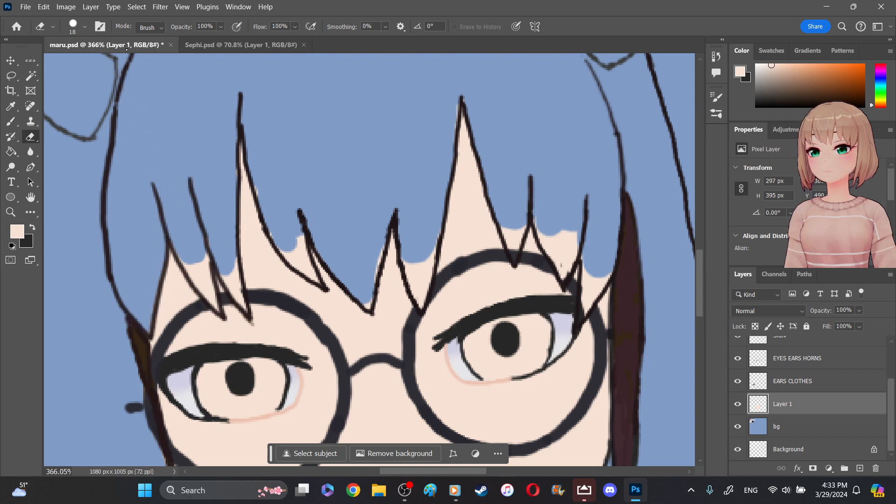
- Set the Eraser size to 5 px for fine cleanup between the bang strands
click(85, 27)
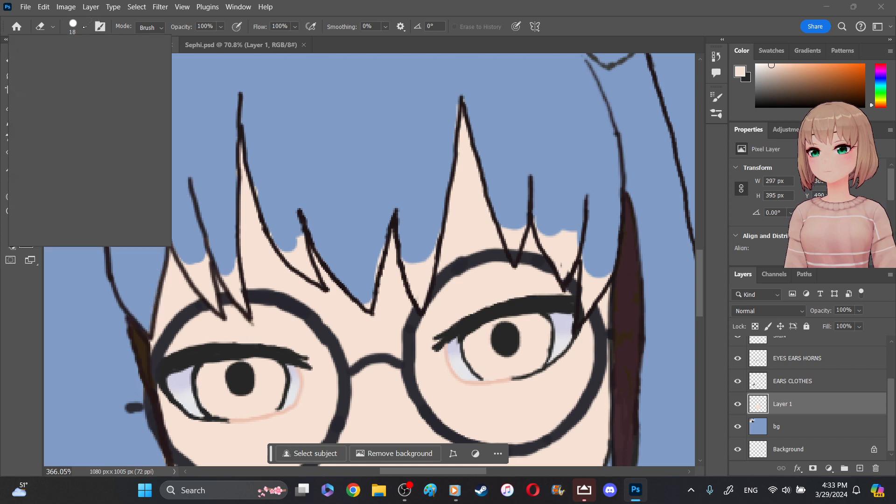
click(85, 27)
click(85, 27)
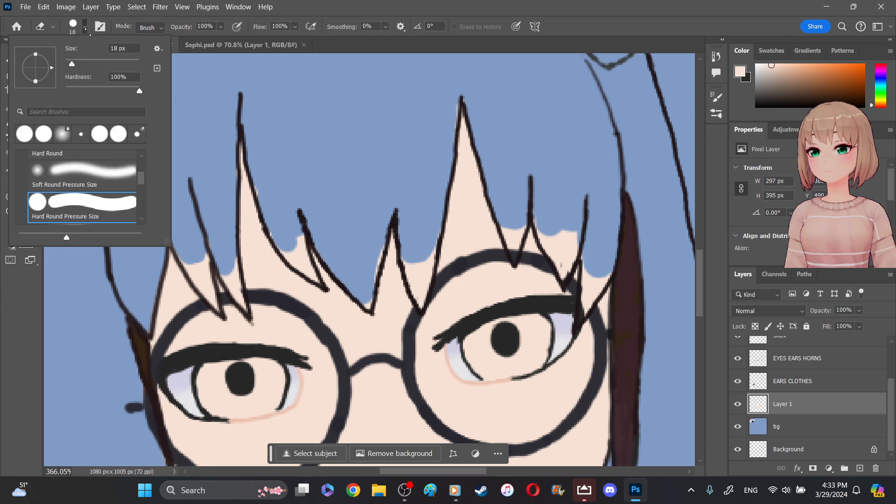
click(85, 27)
click(86, 27)
click(85, 27)
click(86, 27)
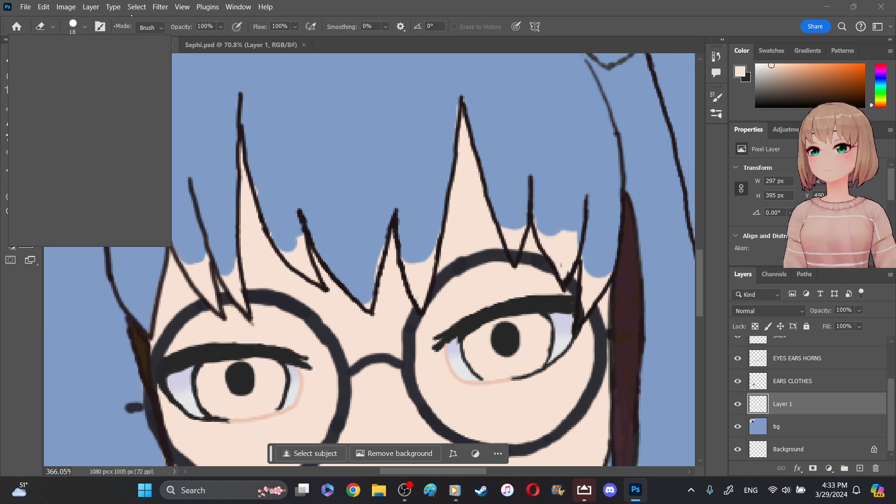
click(115, 48)
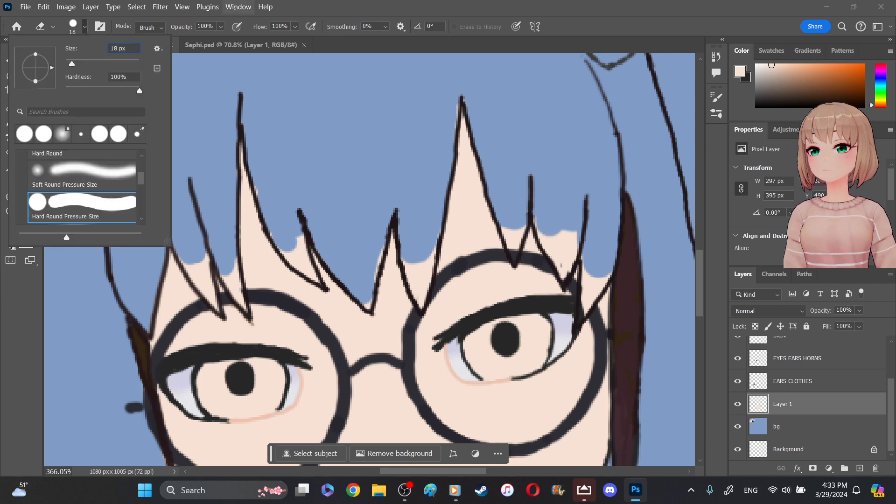
key(Delete)
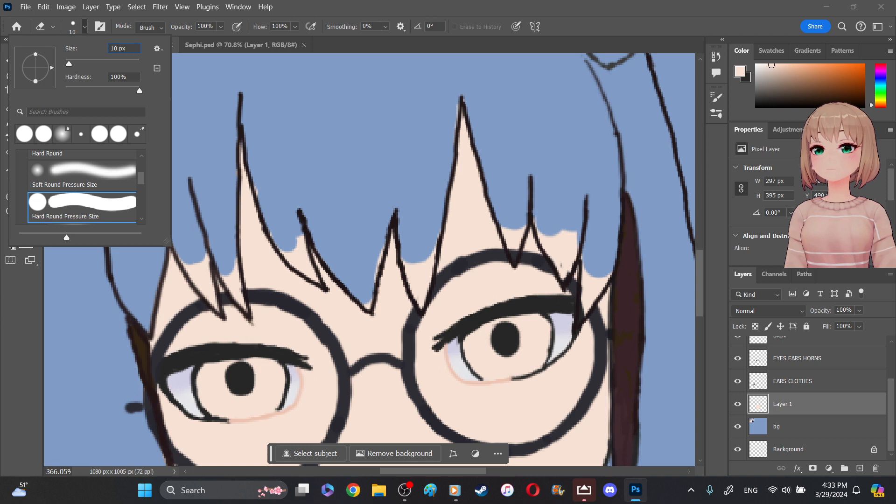
key(BackSpace)
key(BackSpace)
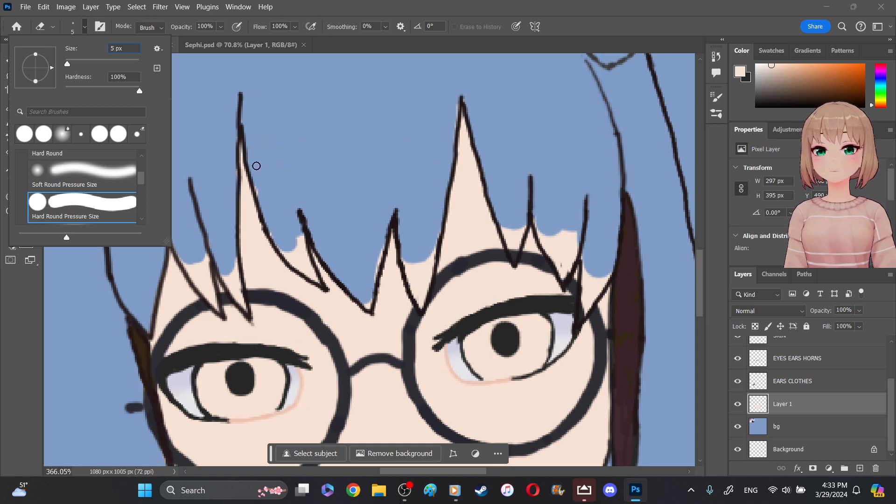
key(Return)
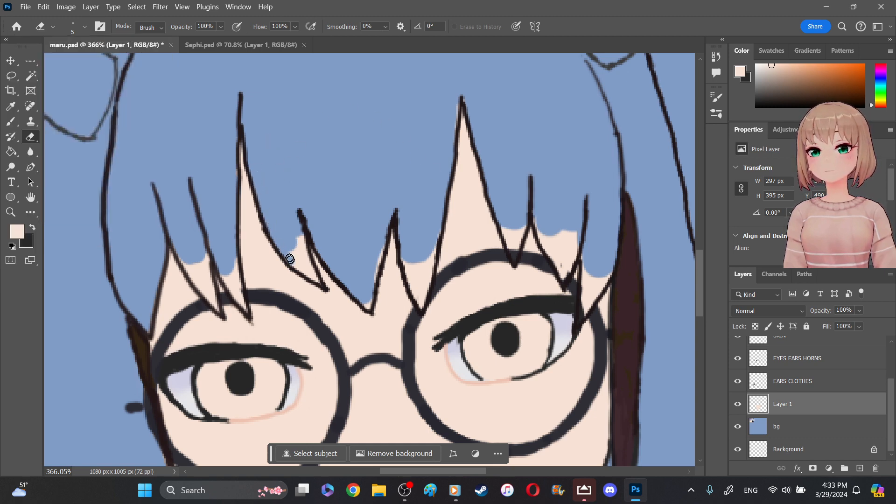
- Erase the remaining skin fill between the bang strands above both lenses with the 5 px Eraser
drag(293, 255, 296, 240)
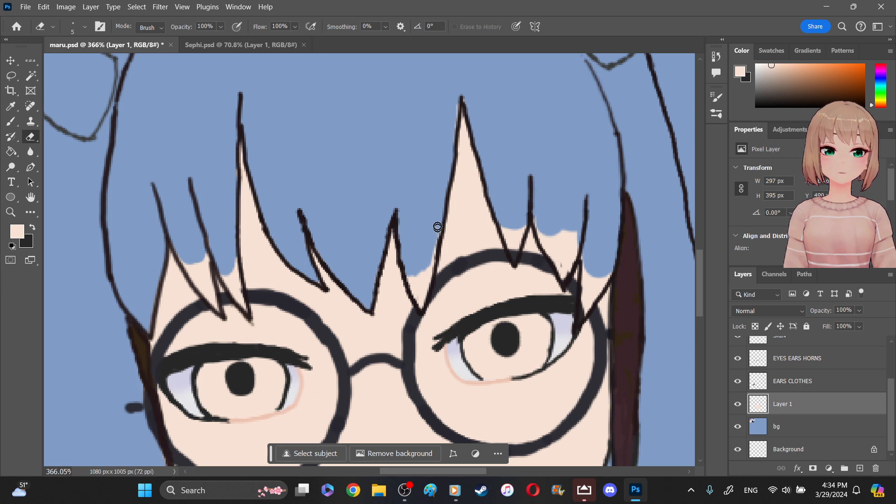
mouse_move(435, 254)
mouse_down()
mouse_move(421, 305)
mouse_move(412, 281)
mouse_up()
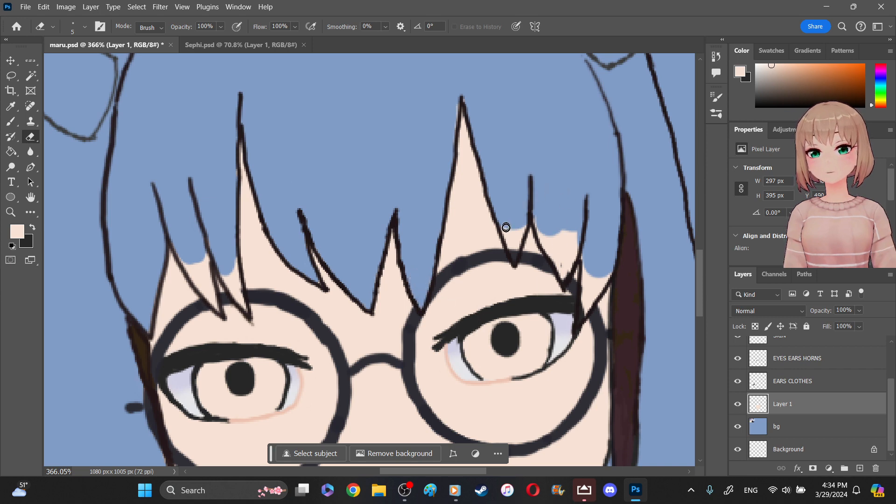
mouse_move(505, 230)
mouse_down()
mouse_move(515, 255)
mouse_move(521, 227)
mouse_move(519, 235)
mouse_move(515, 227)
mouse_move(569, 251)
mouse_move(537, 220)
mouse_move(548, 241)
mouse_move(557, 233)
mouse_move(563, 244)
mouse_move(574, 233)
mouse_move(563, 266)
mouse_move(550, 252)
mouse_move(563, 258)
mouse_up()
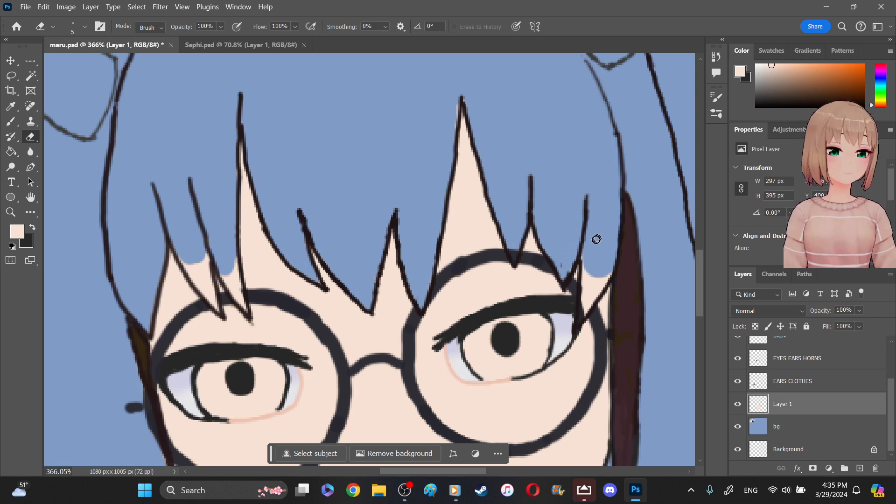
mouse_move(584, 260)
mouse_down()
mouse_move(584, 283)
mouse_move(605, 276)
mouse_move(590, 306)
mouse_move(575, 266)
mouse_move(563, 263)
mouse_up()
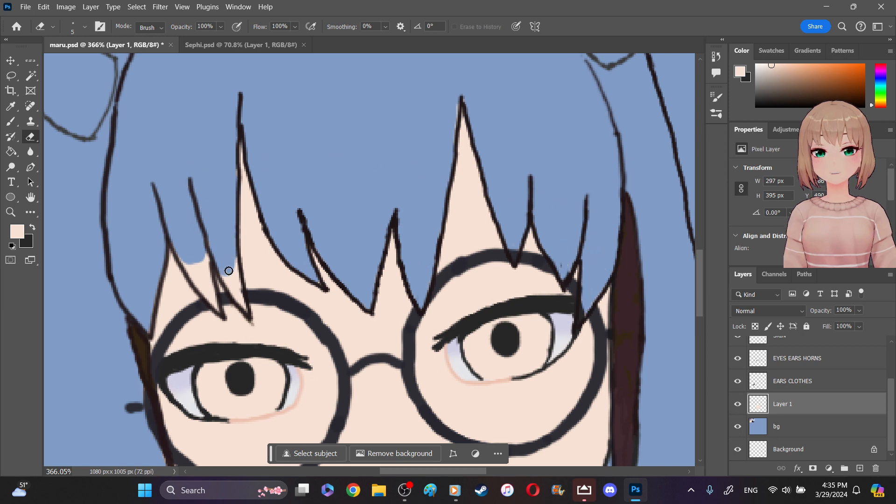
mouse_move(224, 279)
mouse_down()
mouse_move(235, 258)
mouse_move(243, 310)
mouse_move(237, 278)
mouse_up()
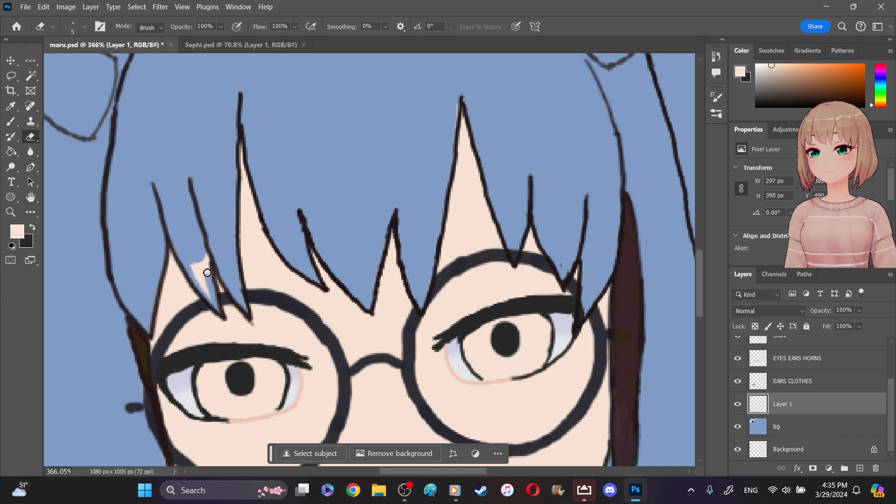
mouse_move(201, 259)
mouse_down()
mouse_move(205, 290)
mouse_move(204, 276)
mouse_up()
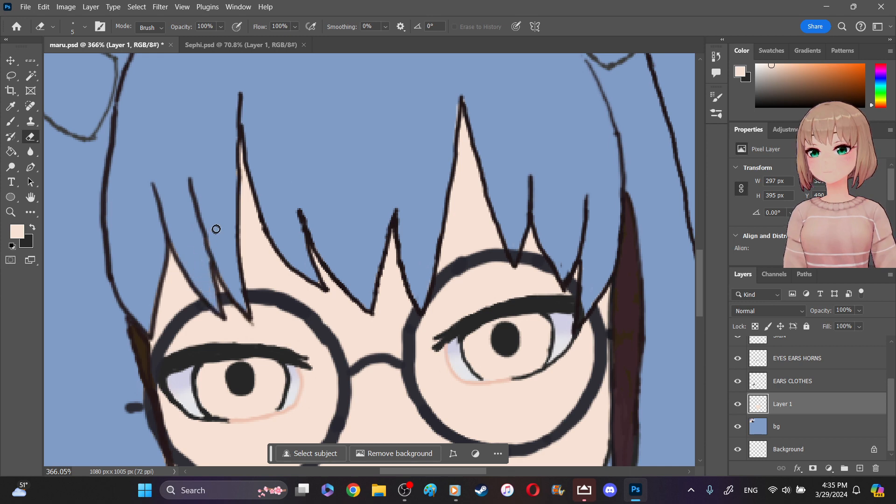
- Erase the skin fill inside both irises, staying within the eye outlines
mouse_move(468, 342)
mouse_down()
mouse_move(503, 322)
mouse_move(488, 324)
mouse_move(527, 317)
mouse_move(545, 335)
mouse_move(545, 324)
mouse_move(535, 370)
mouse_move(472, 359)
mouse_move(483, 376)
mouse_move(510, 376)
mouse_move(484, 379)
mouse_up()
mouse_move(516, 371)
mouse_down()
mouse_move(478, 355)
mouse_move(482, 365)
mouse_move(485, 352)
mouse_move(495, 359)
mouse_move(492, 352)
mouse_move(533, 329)
mouse_move(539, 357)
mouse_move(516, 372)
mouse_move(486, 369)
mouse_move(499, 360)
mouse_move(492, 355)
mouse_move(514, 364)
mouse_move(531, 342)
mouse_move(536, 350)
mouse_move(517, 361)
mouse_move(469, 343)
mouse_up()
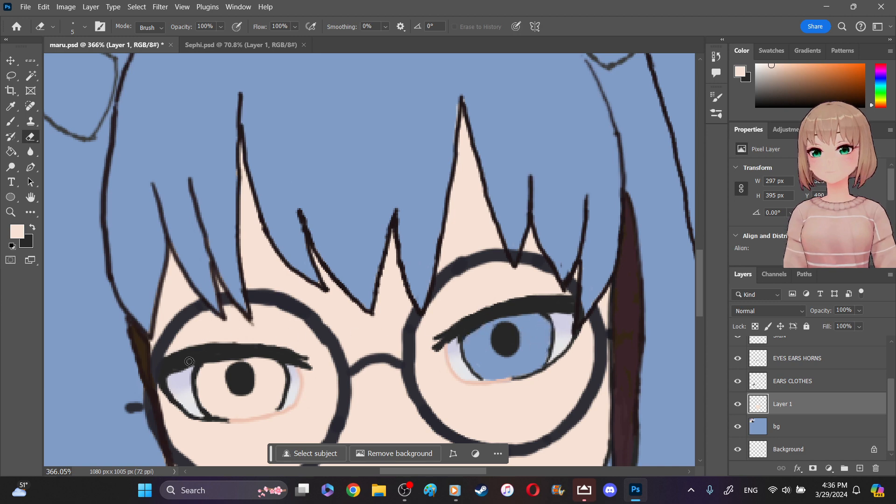
mouse_move(198, 385)
mouse_down()
mouse_move(218, 356)
mouse_move(260, 370)
mouse_move(253, 359)
mouse_move(274, 367)
mouse_move(268, 359)
mouse_move(276, 381)
mouse_move(253, 373)
mouse_move(272, 380)
mouse_up()
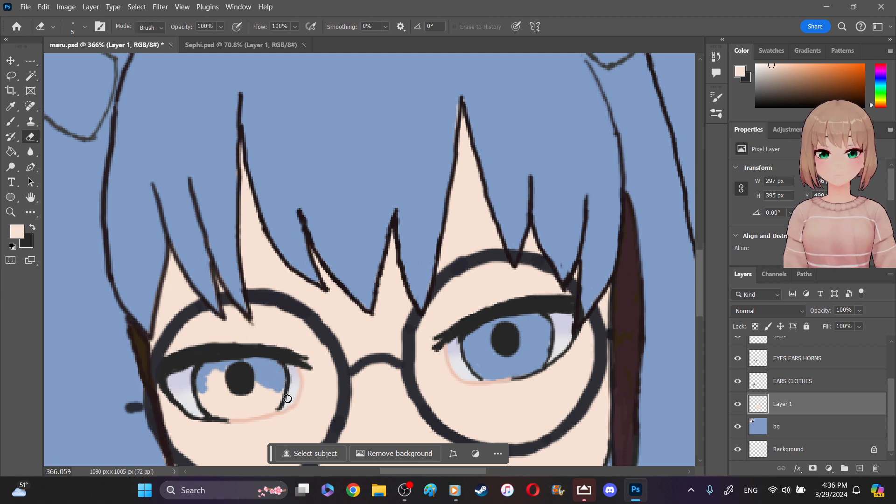
mouse_move(196, 391)
mouse_down()
mouse_move(211, 411)
mouse_move(202, 382)
mouse_move(199, 400)
mouse_move(194, 383)
mouse_move(202, 397)
mouse_move(207, 370)
mouse_move(226, 381)
mouse_move(223, 367)
mouse_move(227, 382)
mouse_move(213, 383)
mouse_move(213, 410)
mouse_move(232, 403)
mouse_move(231, 390)
mouse_move(259, 398)
mouse_move(256, 385)
mouse_move(282, 387)
mouse_move(269, 408)
mouse_up()
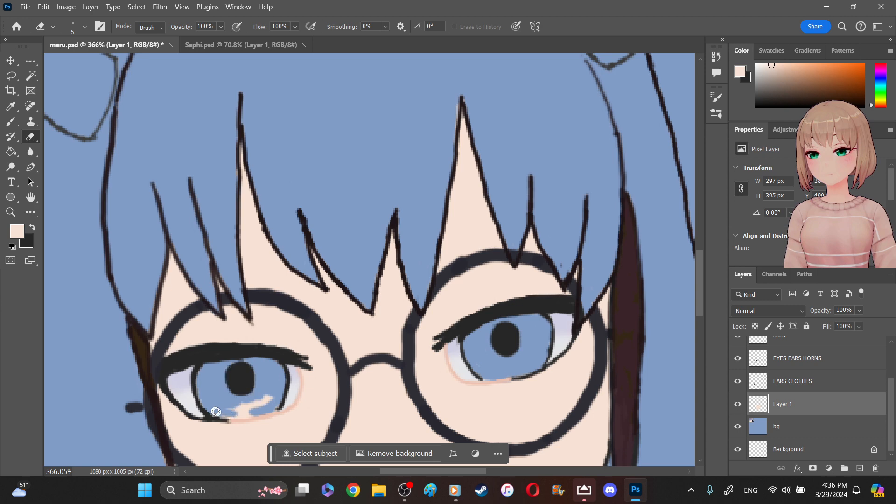
mouse_move(228, 415)
mouse_down()
mouse_move(231, 411)
mouse_move(254, 407)
mouse_move(273, 399)
mouse_up()
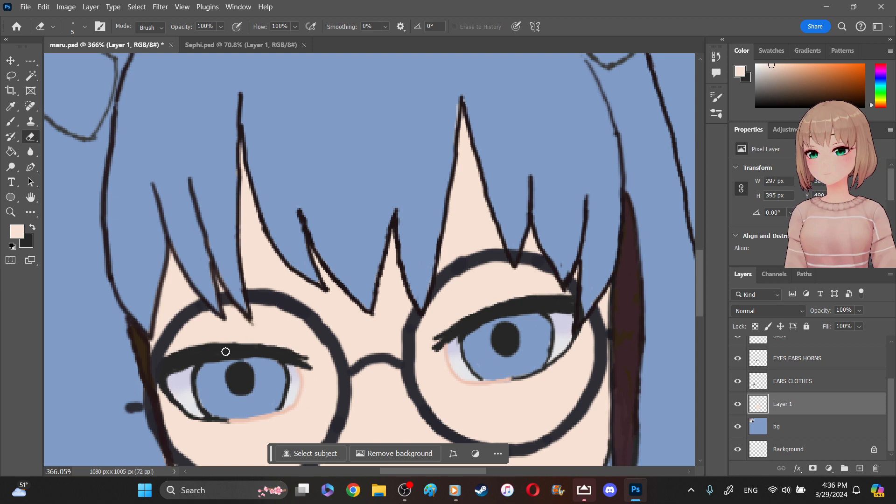
- Make the EARS CLOTHES layer active and sample the dark fill color of the colored ear
scroll(322, 298, down, 5)
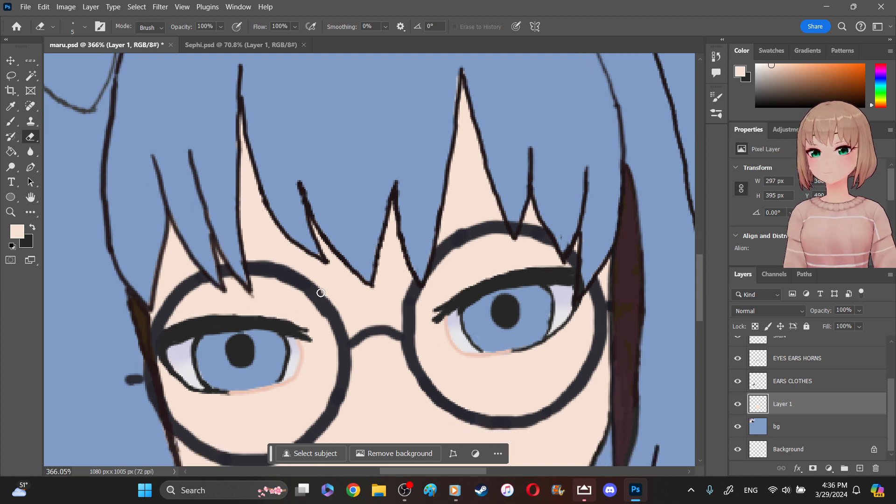
scroll(298, 334, down, 5)
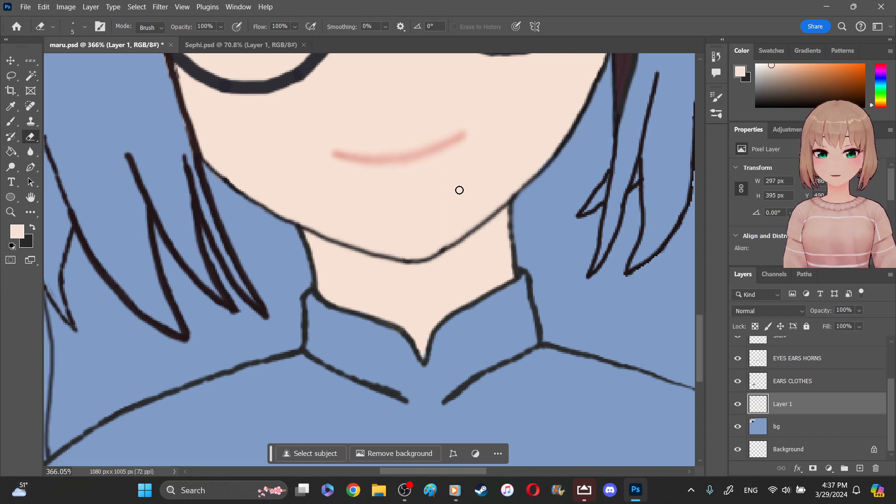
scroll(460, 190, up, 6)
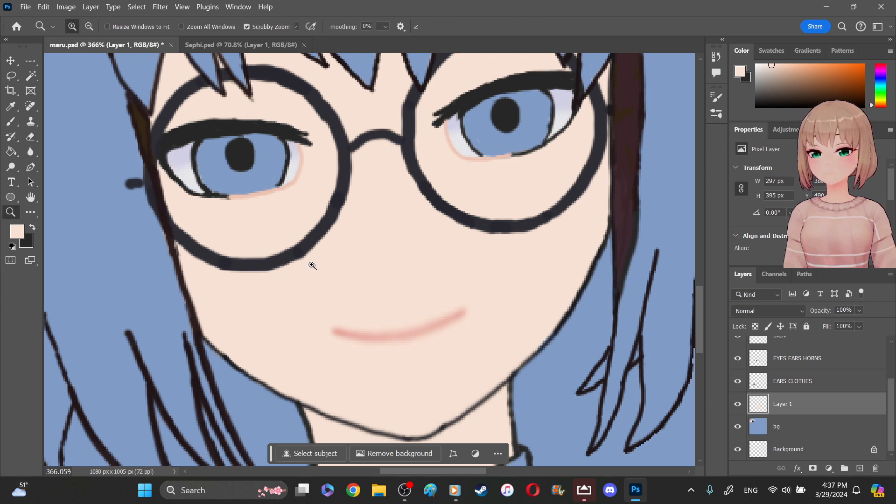
drag(336, 260, 306, 250)
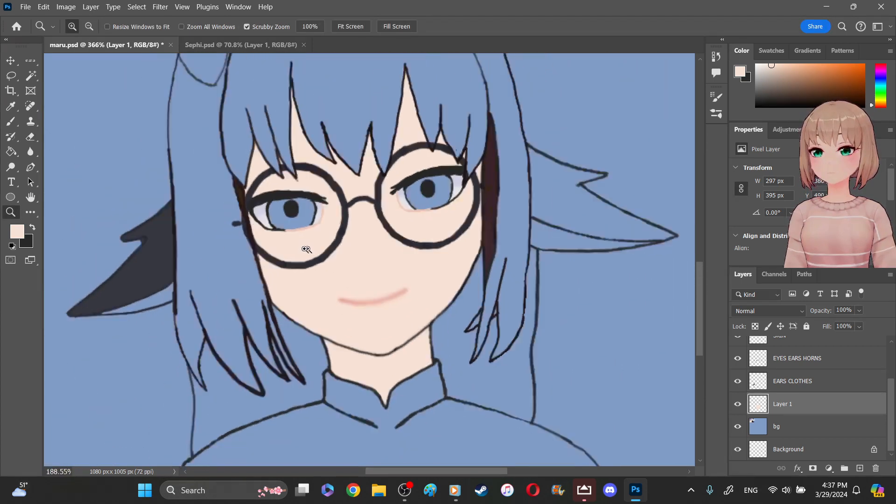
right_click(348, 284)
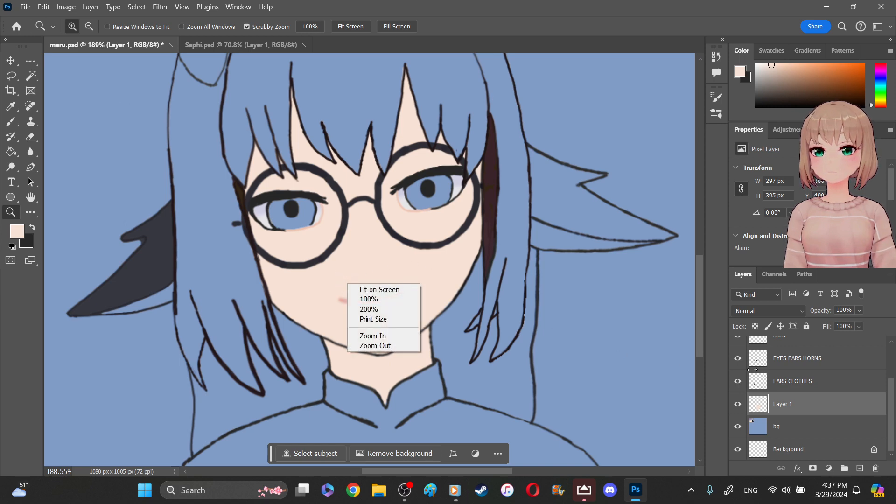
click(801, 384)
click(791, 381)
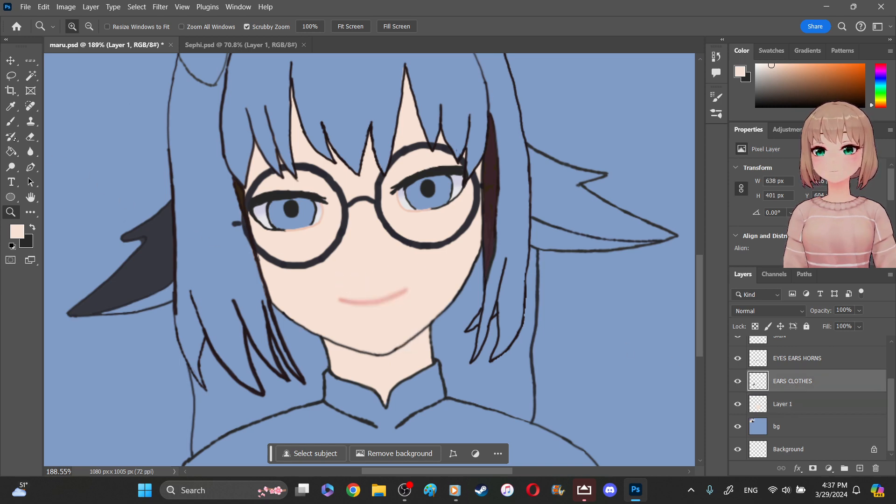
click(11, 106)
click(162, 234)
click(164, 236)
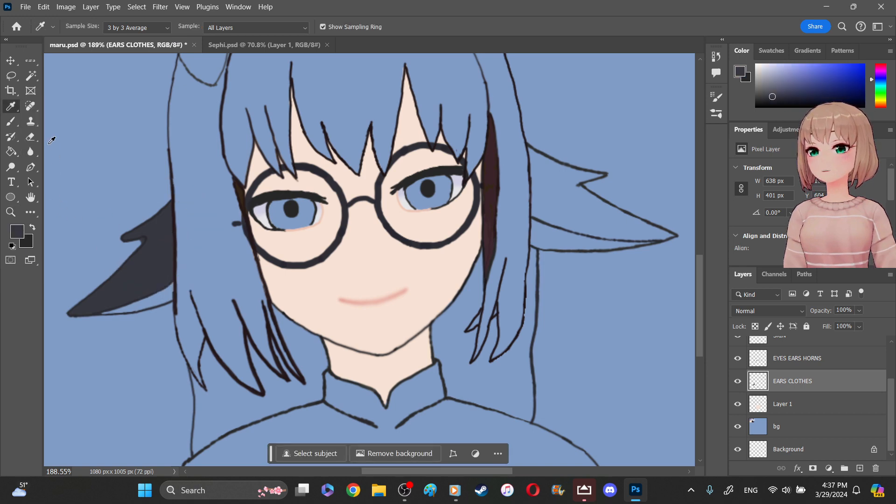
- Erase the dark fill spilling out of the notch in the filled ear's outline
key(z)
drag(116, 205, 183, 251)
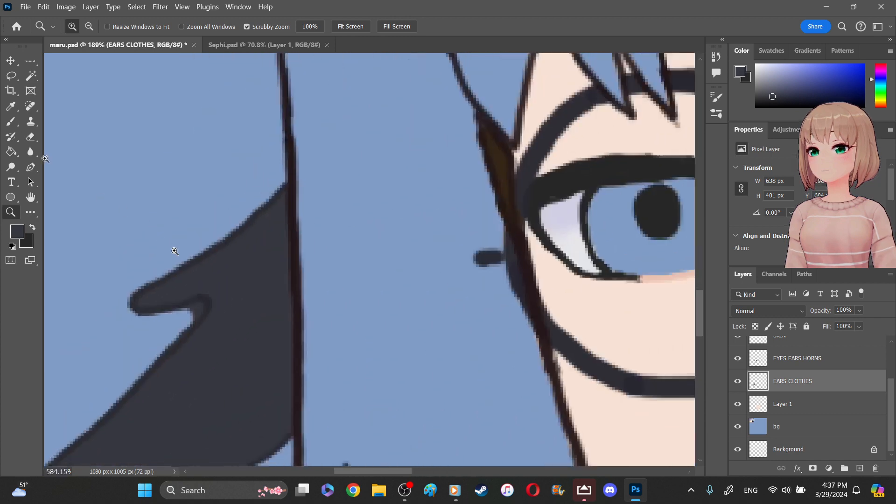
key(e)
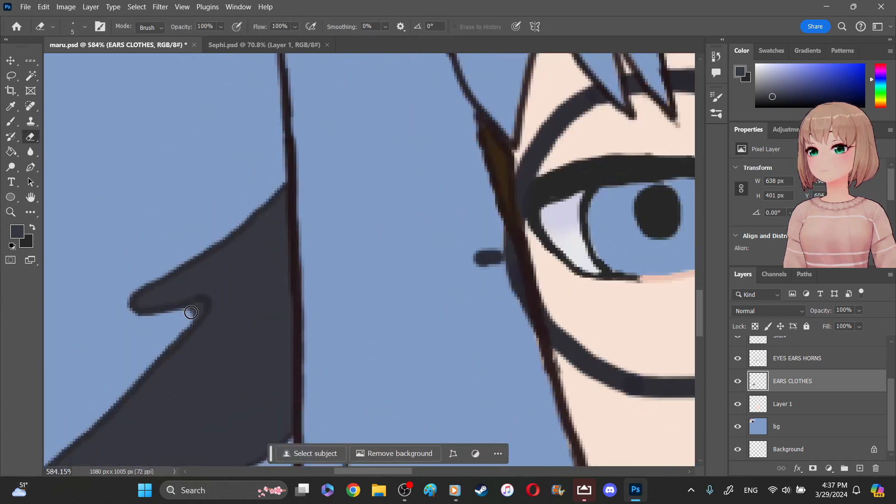
drag(202, 306, 186, 322)
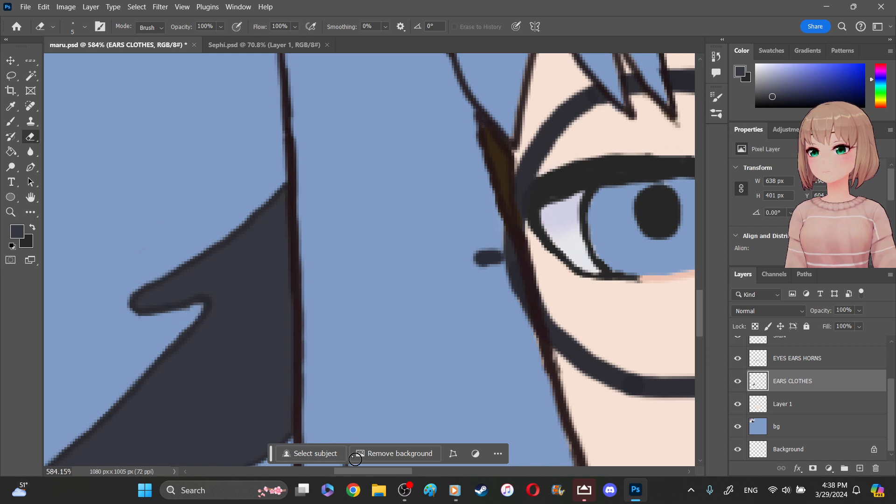
- Paint the unfilled ear's large upper section in the sampled dark color with a 10 px Hard Round brush
drag(395, 473, 539, 471)
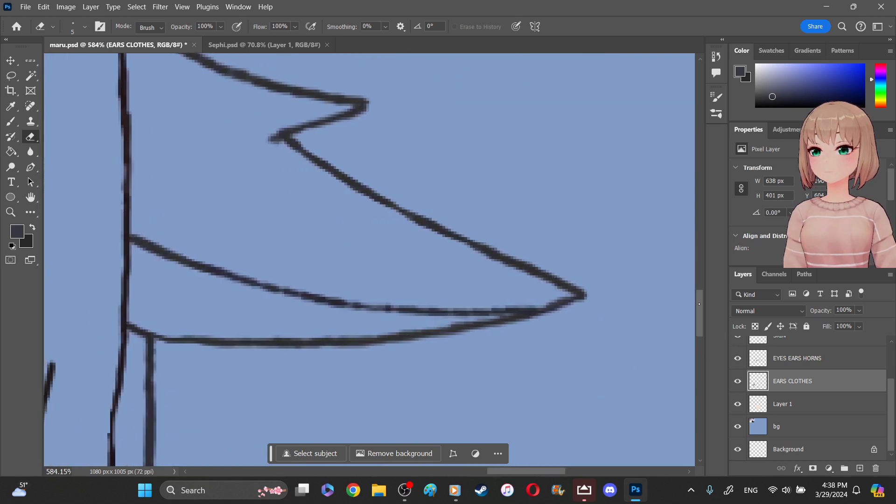
scroll(450, 251, up, 3)
scroll(451, 252, down, 1)
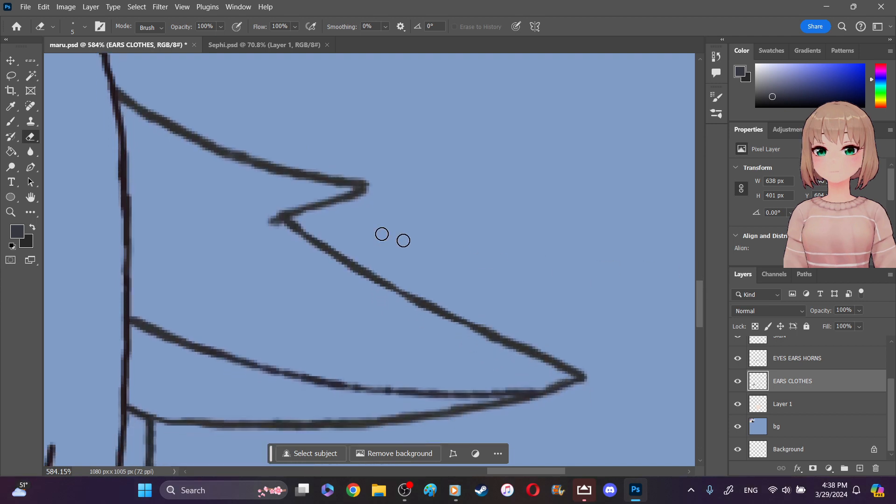
click(10, 121)
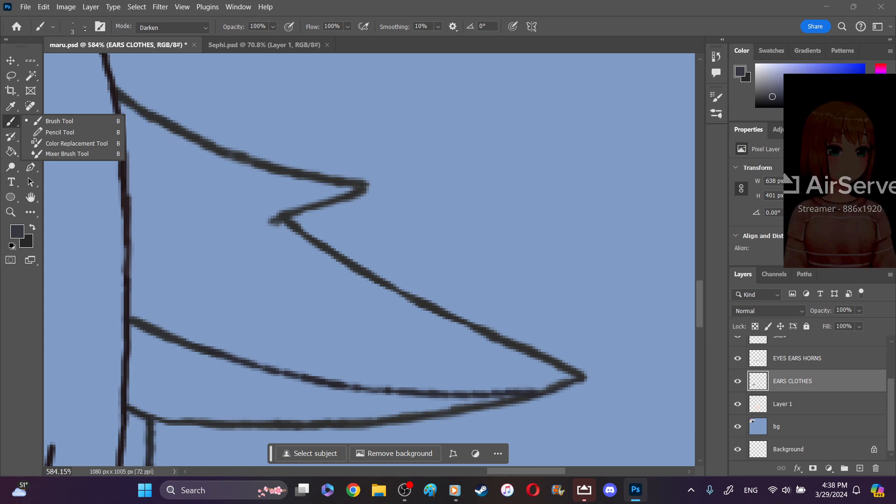
click(84, 27)
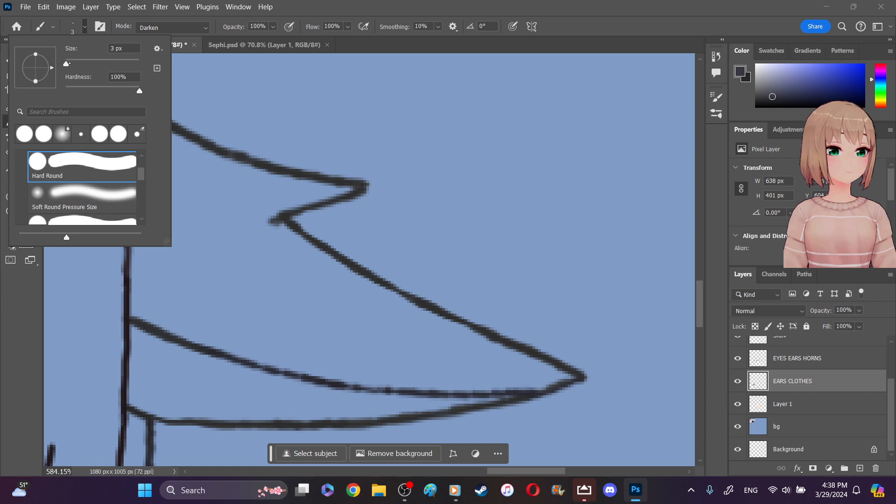
drag(66, 64, 69, 64)
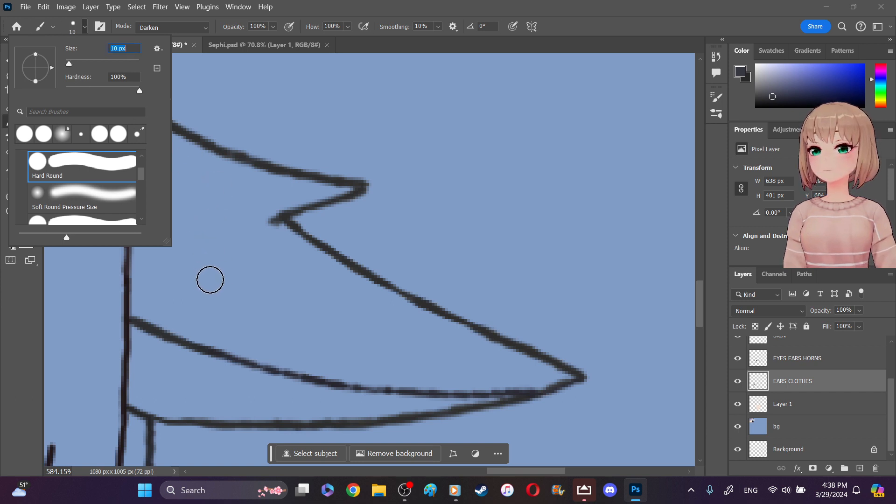
click(211, 274)
mouse_move(137, 291)
mouse_down()
mouse_move(184, 309)
mouse_move(181, 294)
mouse_move(190, 286)
mouse_move(205, 293)
mouse_move(186, 271)
mouse_move(203, 267)
mouse_move(198, 275)
mouse_move(140, 245)
mouse_move(135, 282)
mouse_move(114, 174)
mouse_move(117, 112)
mouse_move(135, 140)
mouse_move(175, 257)
mouse_move(156, 240)
mouse_move(163, 211)
mouse_move(136, 132)
mouse_move(275, 181)
mouse_move(347, 190)
mouse_move(275, 211)
mouse_move(213, 177)
mouse_move(208, 189)
mouse_move(177, 182)
mouse_move(202, 218)
mouse_move(221, 278)
mouse_move(182, 312)
mouse_move(158, 313)
mouse_move(247, 343)
mouse_move(226, 267)
mouse_move(274, 284)
mouse_move(236, 206)
mouse_move(285, 238)
mouse_move(274, 198)
mouse_move(186, 222)
mouse_move(259, 310)
mouse_move(241, 337)
mouse_move(226, 340)
mouse_move(310, 358)
mouse_move(293, 289)
mouse_move(305, 260)
mouse_move(558, 374)
mouse_move(300, 364)
mouse_move(424, 378)
mouse_move(424, 352)
mouse_move(473, 350)
mouse_move(402, 320)
mouse_move(330, 356)
mouse_move(442, 364)
mouse_up()
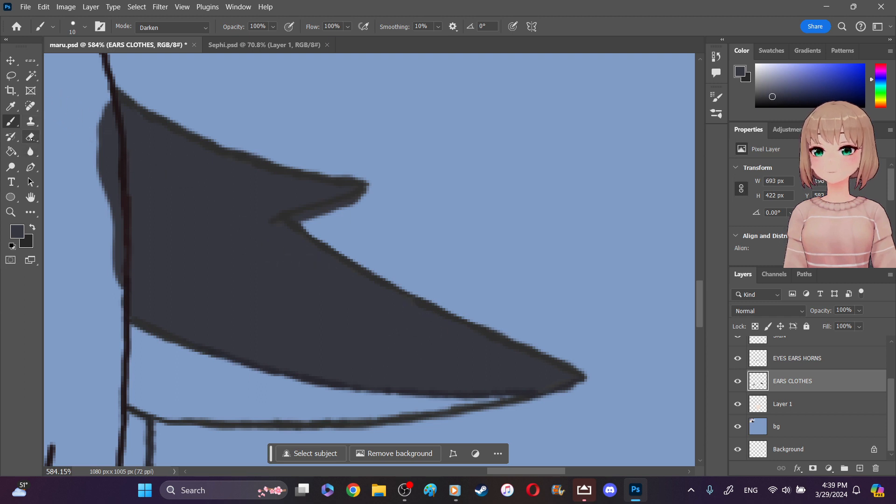
- Erase the dark ear fill that spills past the hair outline at the newly painted ear's base
click(30, 137)
click(95, 105)
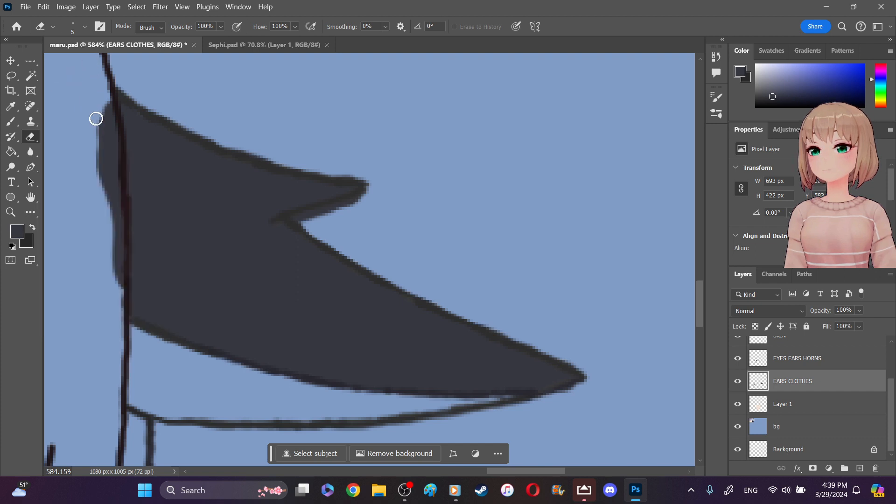
mouse_move(98, 126)
mouse_down()
mouse_move(105, 103)
mouse_move(110, 149)
mouse_up()
mouse_move(105, 124)
mouse_down()
mouse_move(108, 184)
mouse_move(107, 156)
mouse_up()
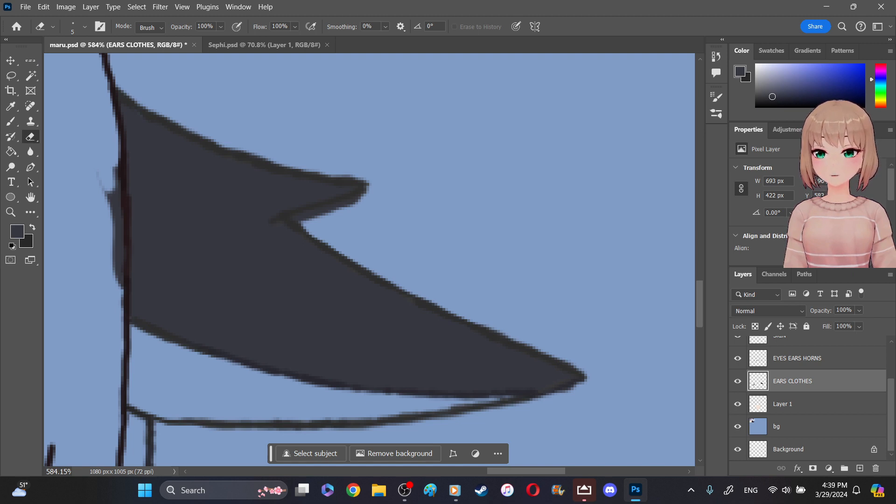
mouse_move(93, 175)
mouse_down()
mouse_move(111, 197)
mouse_move(112, 188)
mouse_move(118, 296)
mouse_move(116, 258)
mouse_move(122, 276)
mouse_up()
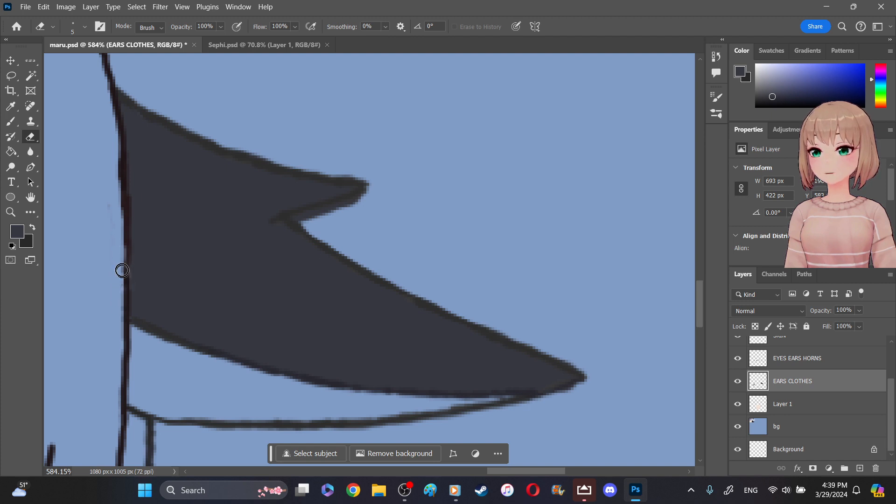
drag(102, 197, 112, 302)
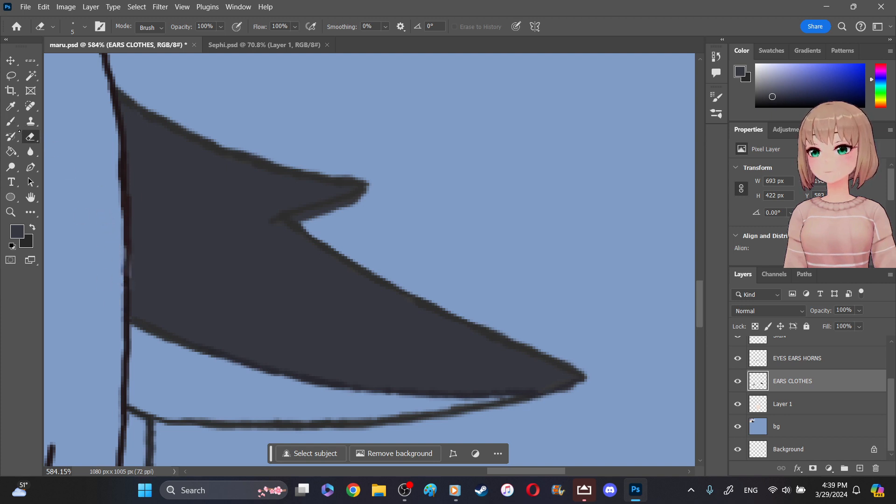
- Sample the light skin tone from the palette swatches at the canvas's upper corner as the foreground color
click(11, 106)
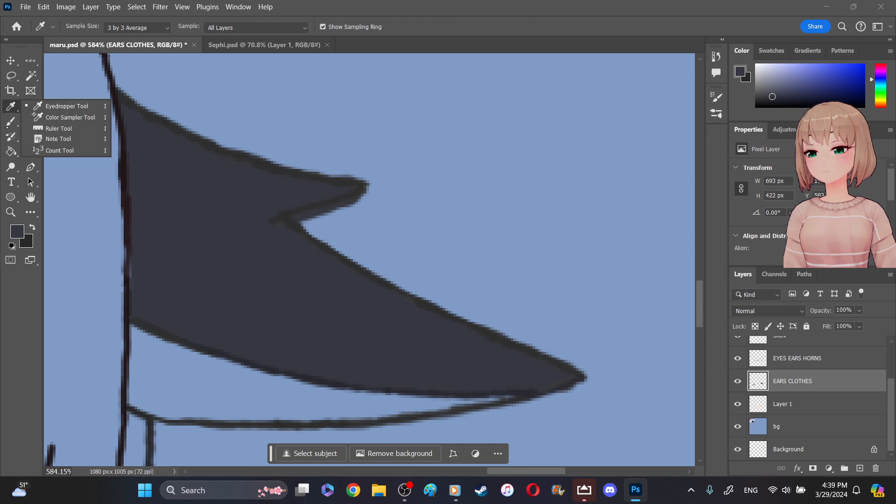
right_click(13, 123)
click(56, 119)
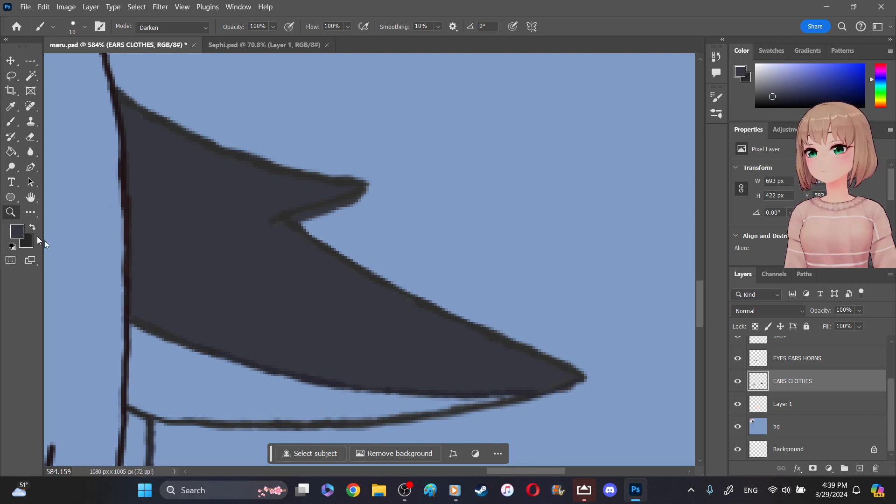
click(10, 212)
right_click(86, 261)
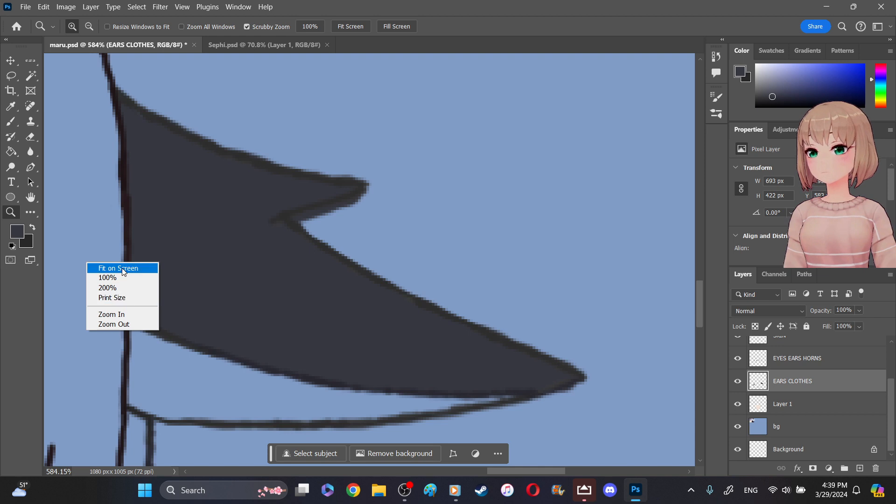
click(98, 265)
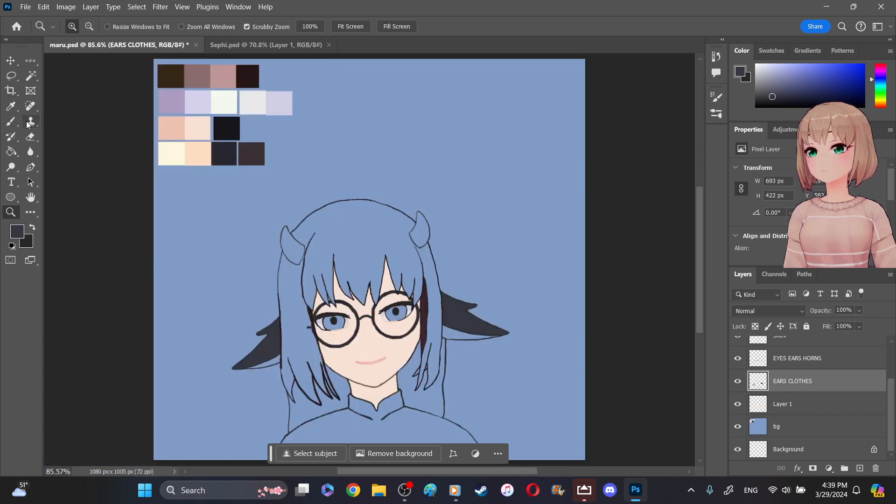
click(11, 107)
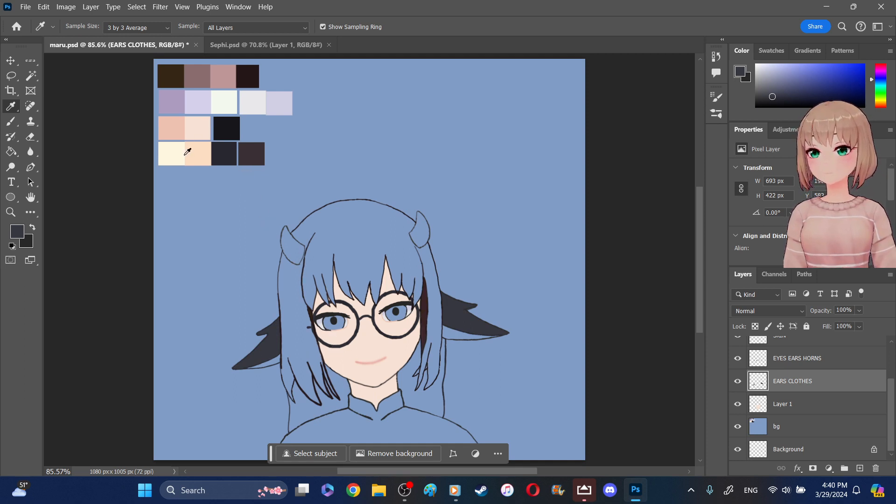
click(200, 126)
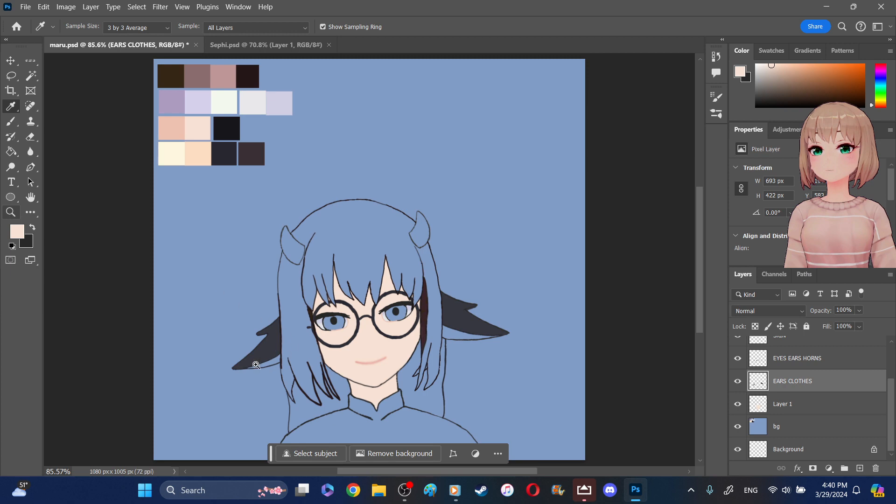
- Paint the lower section of the ear beside the glasses' loose arm stub in the light skin tone with a 10 px brush
key(z)
drag(259, 371, 341, 420)
key(b)
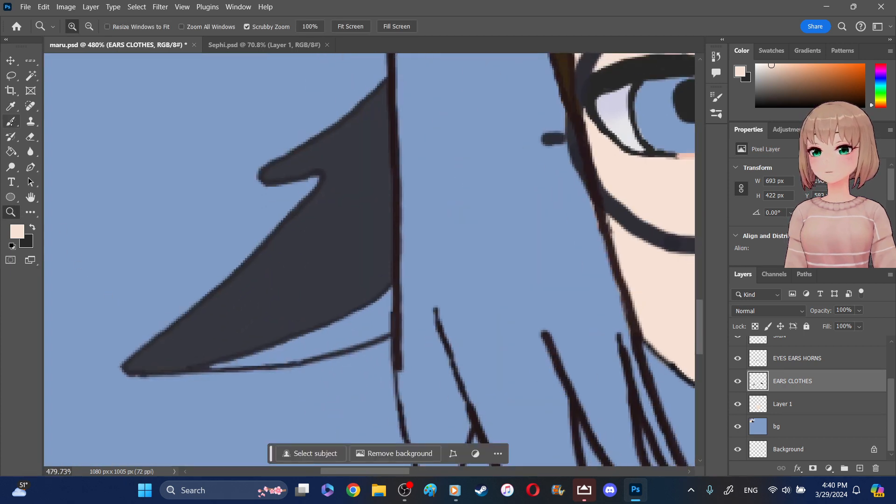
click(10, 121)
click(386, 322)
mouse_move(393, 311)
mouse_down()
mouse_move(363, 319)
mouse_move(371, 320)
mouse_move(365, 330)
mouse_move(286, 361)
mouse_move(214, 374)
mouse_move(270, 363)
mouse_move(359, 323)
mouse_move(262, 359)
mouse_move(276, 366)
mouse_move(273, 385)
mouse_move(254, 355)
mouse_move(219, 375)
mouse_up()
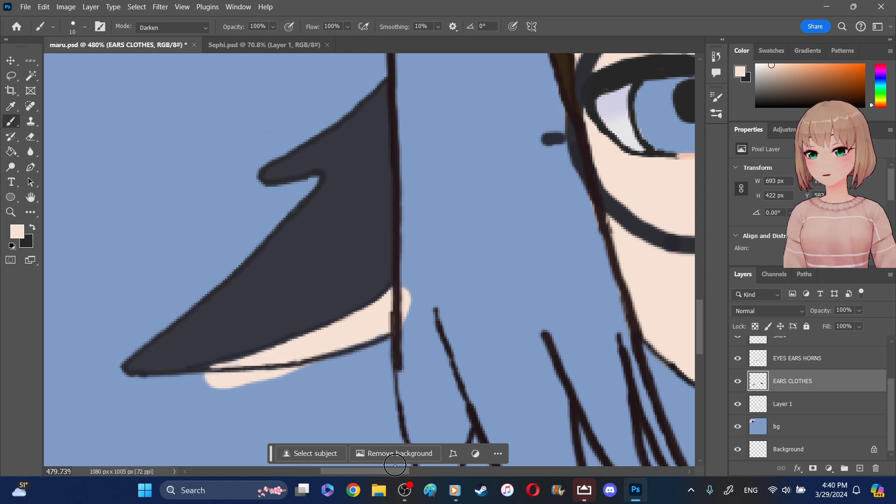
- Paint the opposite ear's lower section in the same light skin tone, filling the gaps along the dark upper section
drag(394, 472, 552, 474)
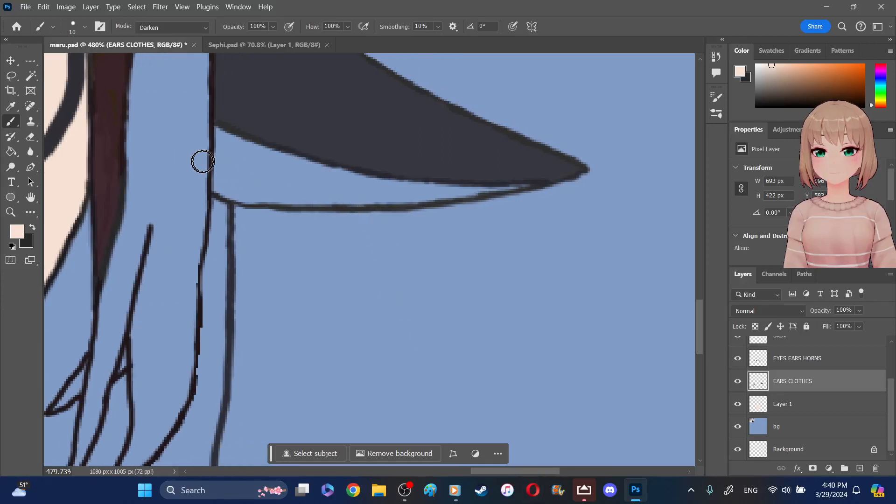
mouse_move(214, 188)
mouse_down()
mouse_move(214, 139)
mouse_move(252, 193)
mouse_move(254, 174)
mouse_move(234, 143)
mouse_move(294, 177)
mouse_move(301, 187)
mouse_move(257, 176)
mouse_move(289, 192)
mouse_move(277, 198)
mouse_move(251, 190)
mouse_move(282, 213)
mouse_up()
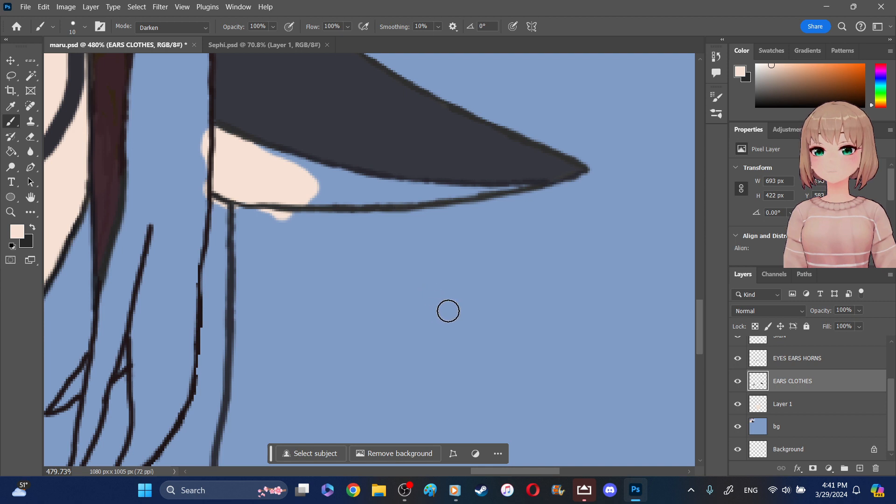
mouse_move(516, 196)
mouse_down()
mouse_move(391, 201)
mouse_move(304, 192)
mouse_move(442, 196)
mouse_move(320, 176)
mouse_up()
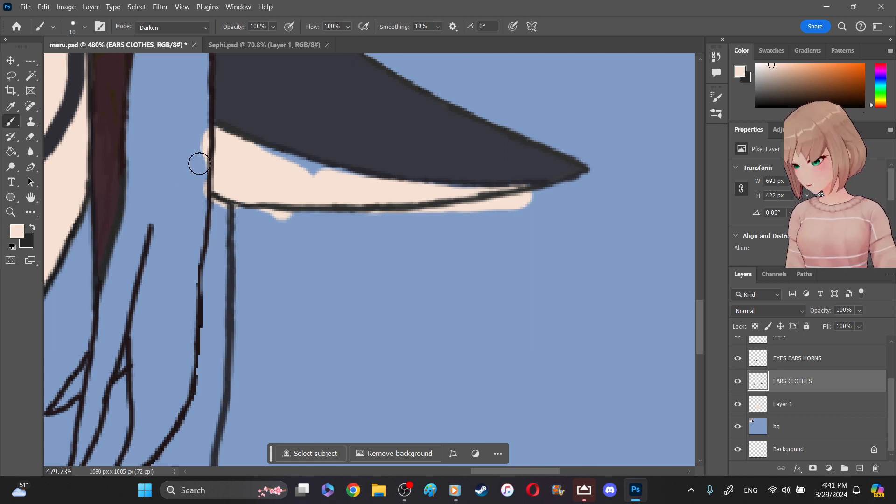
mouse_move(289, 174)
mouse_down()
mouse_move(308, 174)
mouse_move(254, 155)
mouse_up()
drag(305, 172, 346, 184)
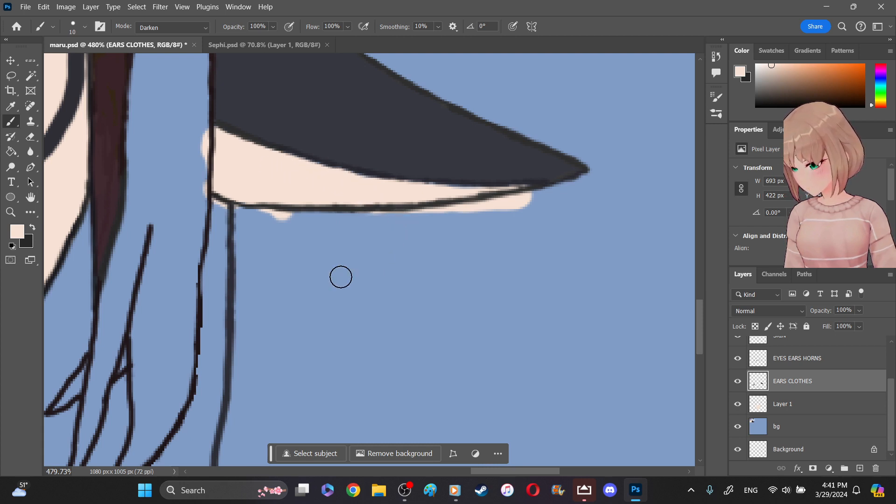
mouse_move(399, 214)
mouse_down()
mouse_move(360, 202)
mouse_move(411, 188)
mouse_move(475, 197)
mouse_up()
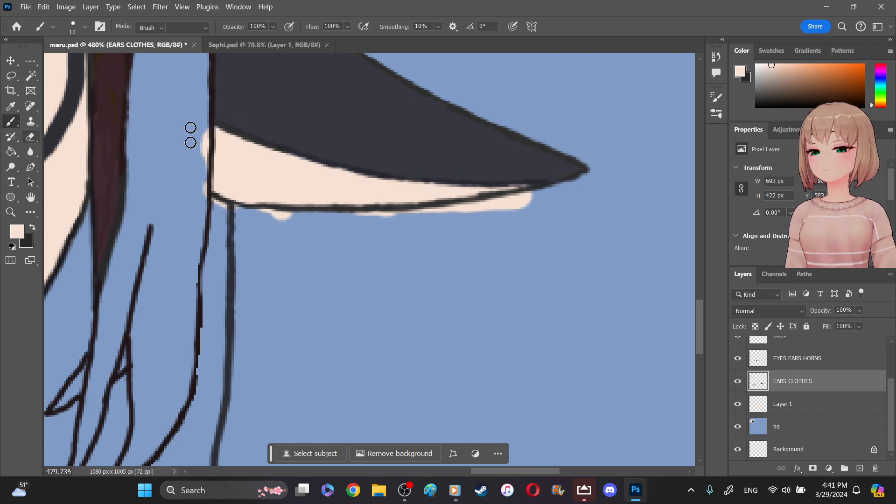
- Erase the skin tone spilling past the hair line and below this ear's lower outline with a 5 px eraser
key(e)
mouse_move(204, 141)
mouse_down()
mouse_move(208, 200)
mouse_move(252, 216)
mouse_move(532, 211)
mouse_move(521, 214)
mouse_move(537, 198)
mouse_move(495, 203)
mouse_move(509, 212)
mouse_move(521, 193)
mouse_move(481, 209)
mouse_up()
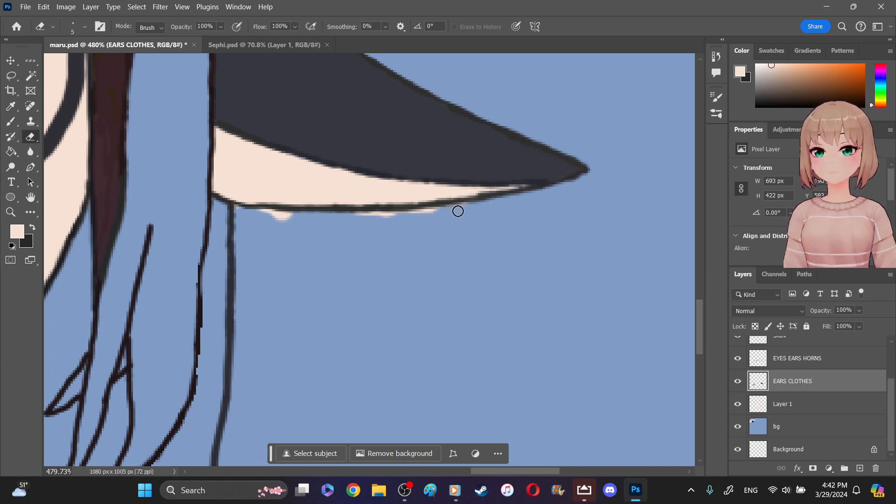
mouse_move(434, 212)
mouse_down()
mouse_move(357, 215)
mouse_move(411, 214)
mouse_up()
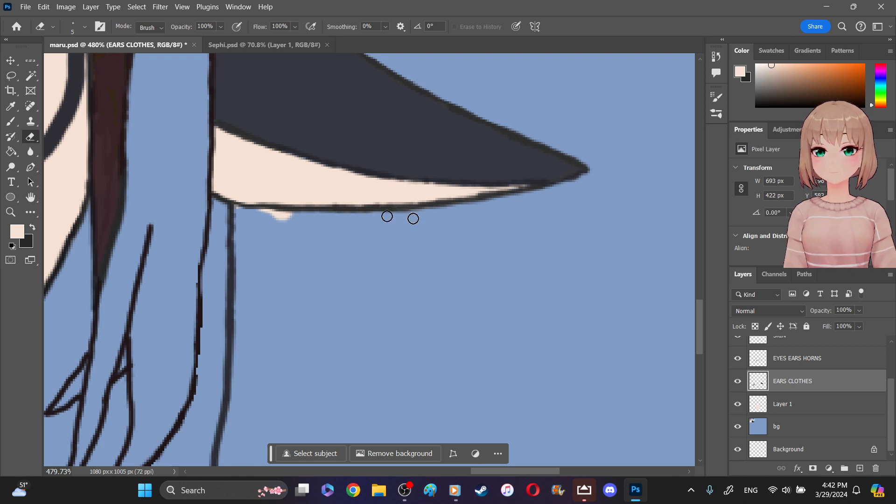
mouse_move(284, 220)
mouse_down()
mouse_move(296, 220)
mouse_move(254, 210)
mouse_move(279, 209)
mouse_move(280, 216)
mouse_move(228, 209)
mouse_move(238, 209)
mouse_up()
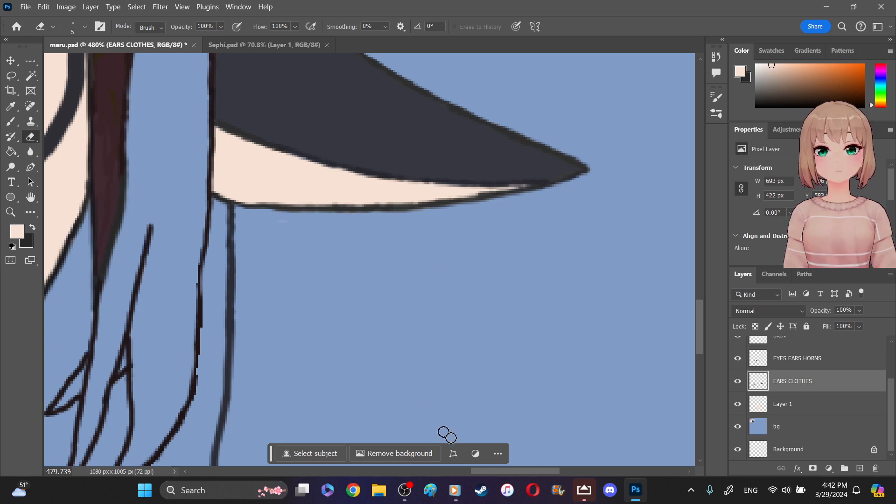
- Erase the dark fill spilling beneath the pointed tuft at this ear's notch
drag(481, 470, 455, 447)
scroll(483, 336, up, 2)
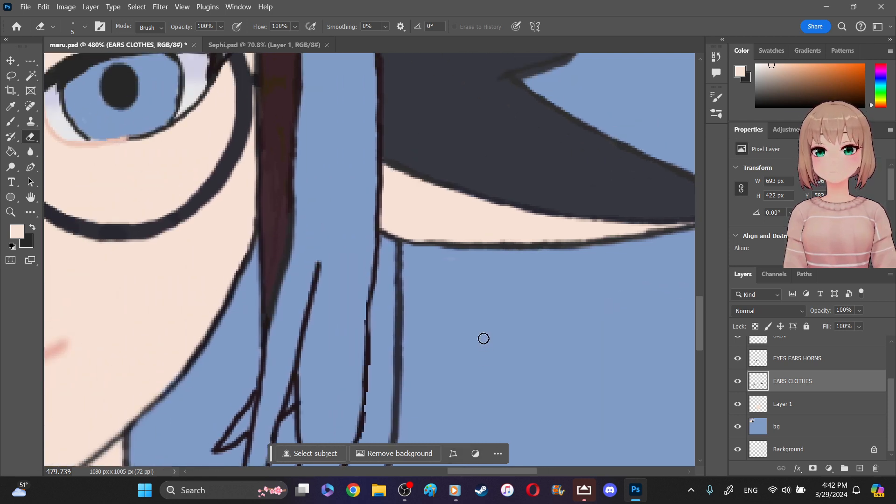
scroll(540, 275, up, 5)
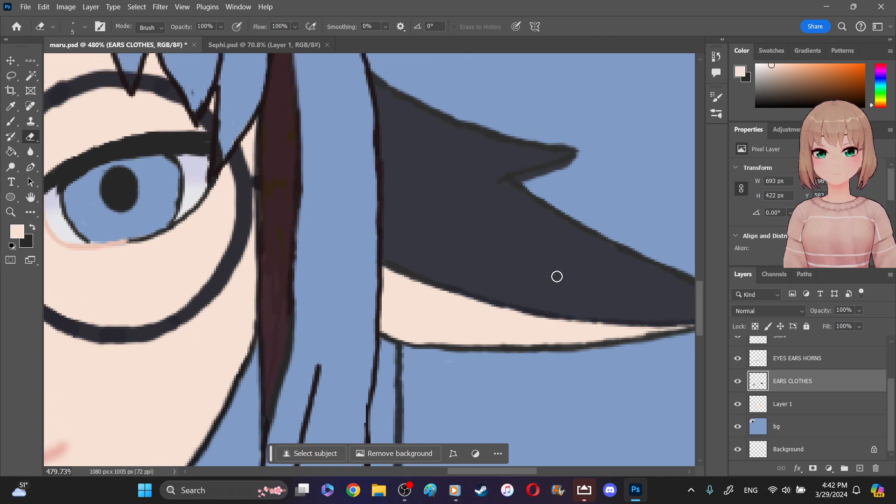
scroll(517, 210, up, 2)
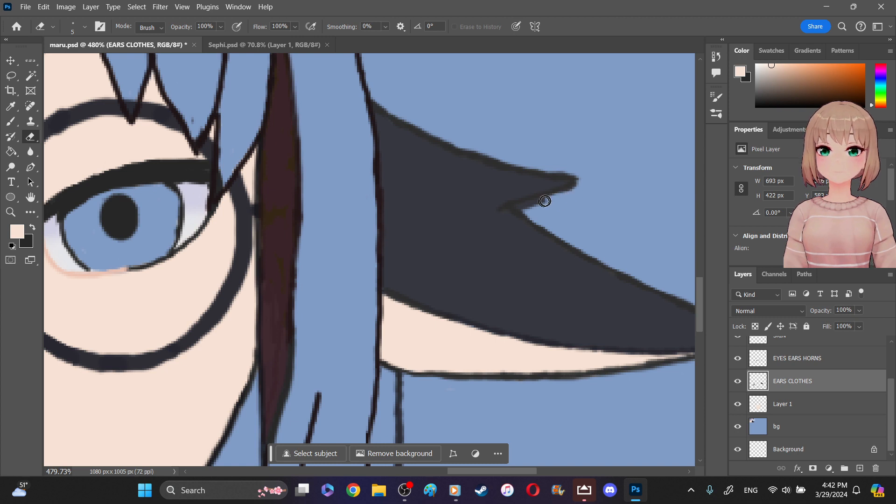
drag(527, 207, 550, 193)
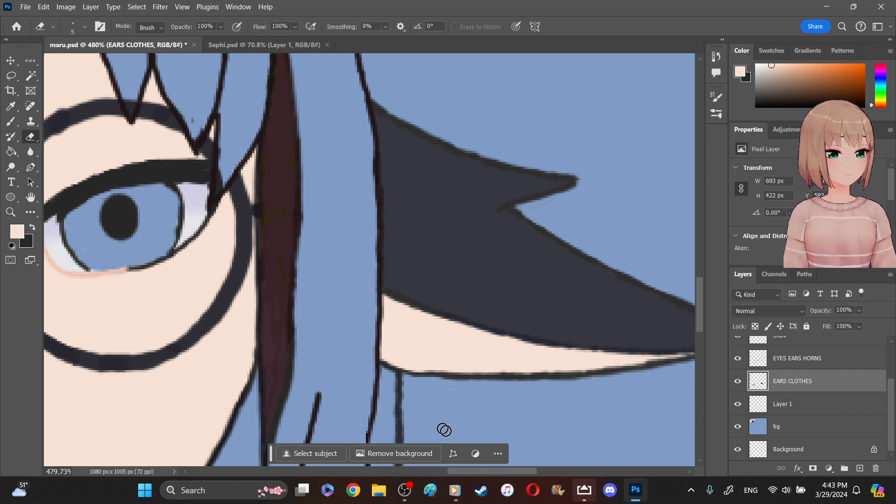
- Check which lines the EYES EARS HORNS layer holds by hiding and showing it, and return to the EARS CLOTHES layer
drag(452, 470, 387, 469)
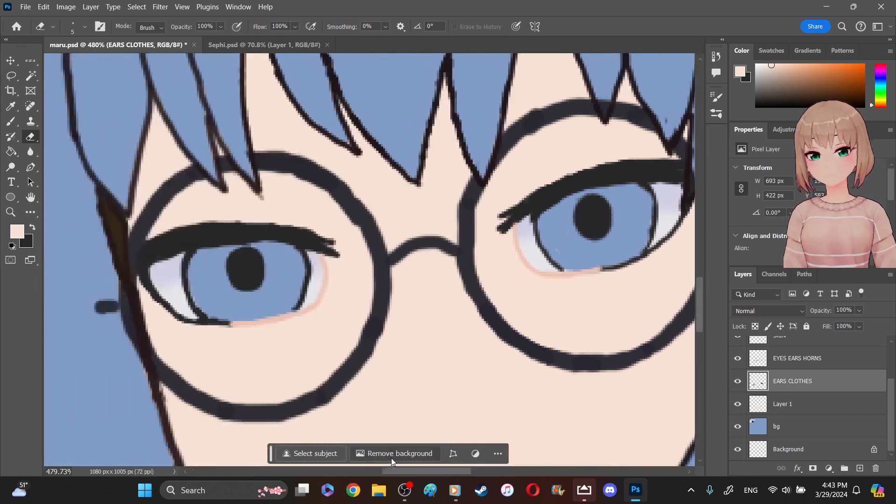
click(10, 212)
drag(290, 266, 267, 229)
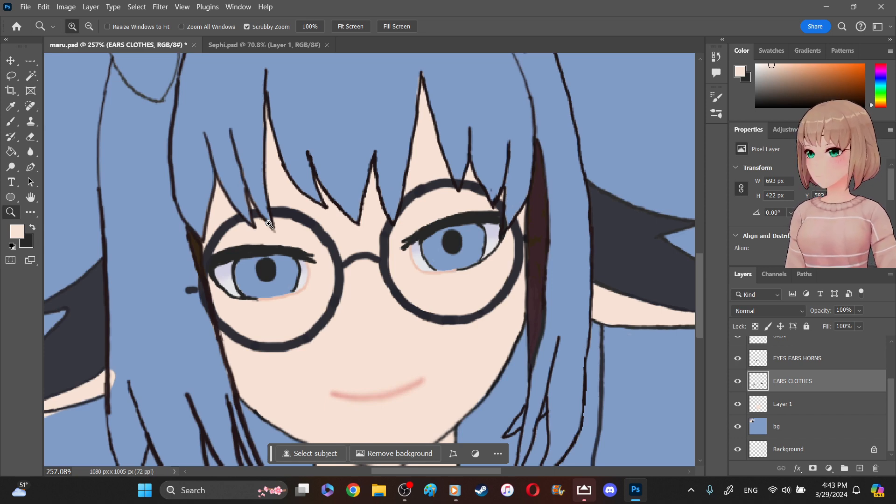
drag(245, 213, 227, 200)
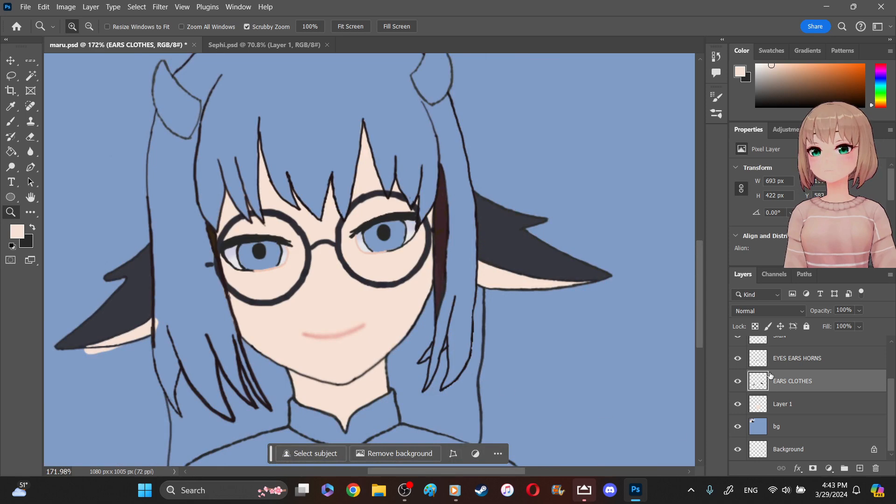
click(767, 358)
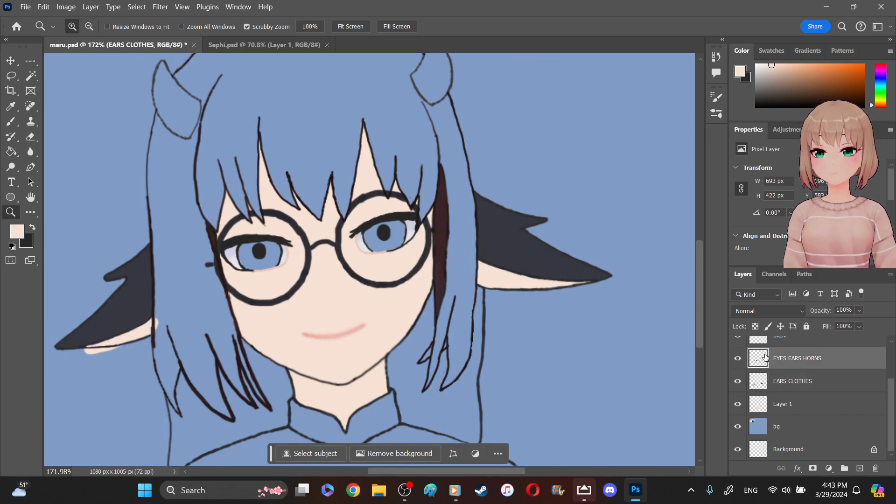
click(738, 359)
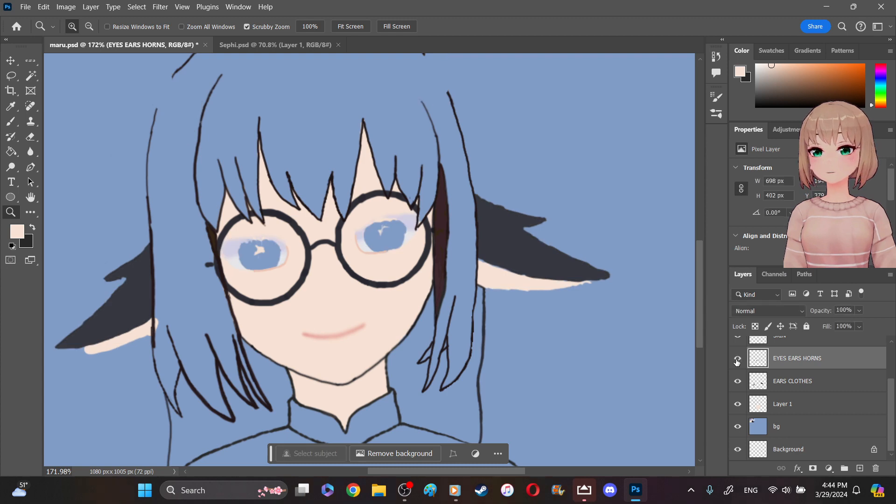
click(737, 359)
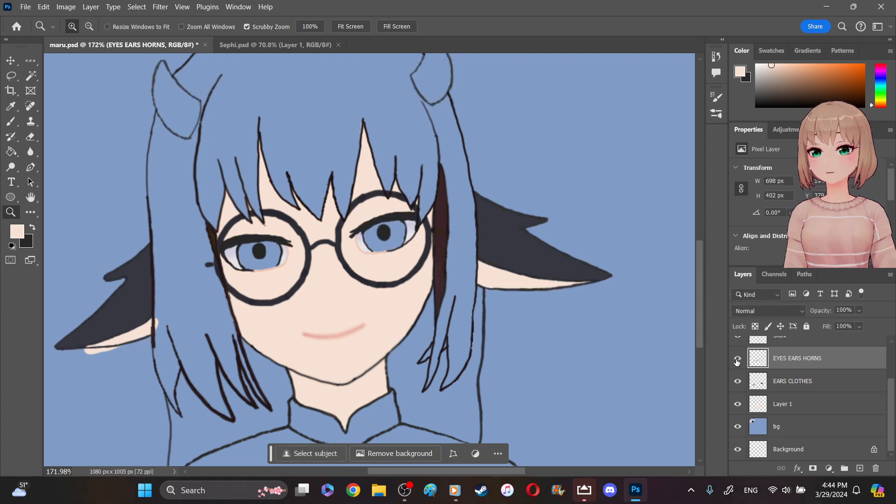
click(796, 390)
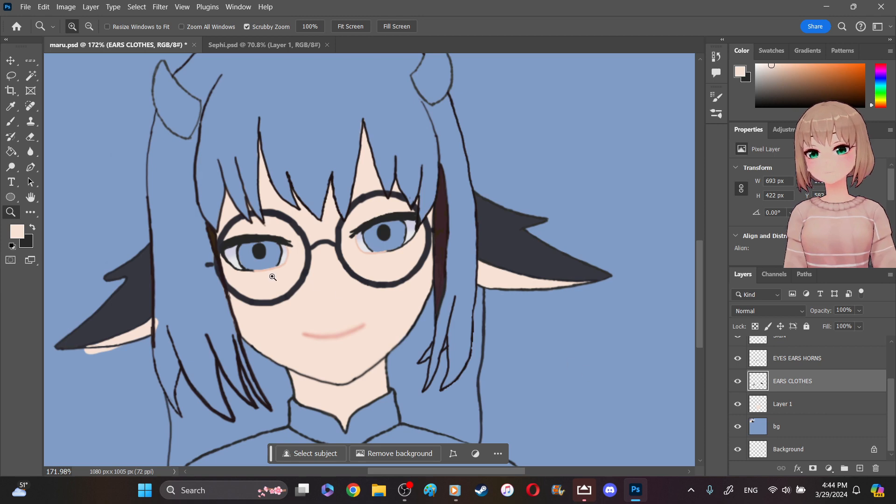
mouse_move(273, 277)
mouse_down()
mouse_move(282, 269)
mouse_move(268, 262)
mouse_up()
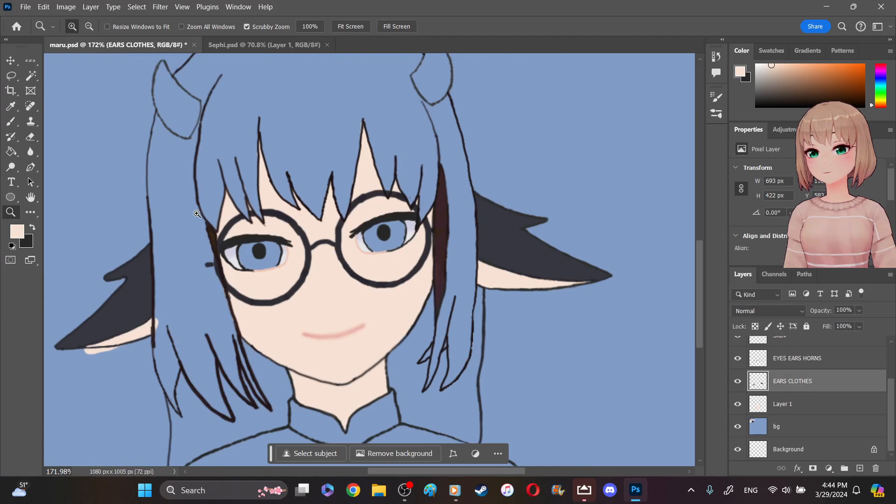
- Sample the mauve swatch as foreground and the pale lavender swatch as background color, and activate the Gradient tool
scroll(199, 214, up, 5)
scroll(200, 215, up, 8)
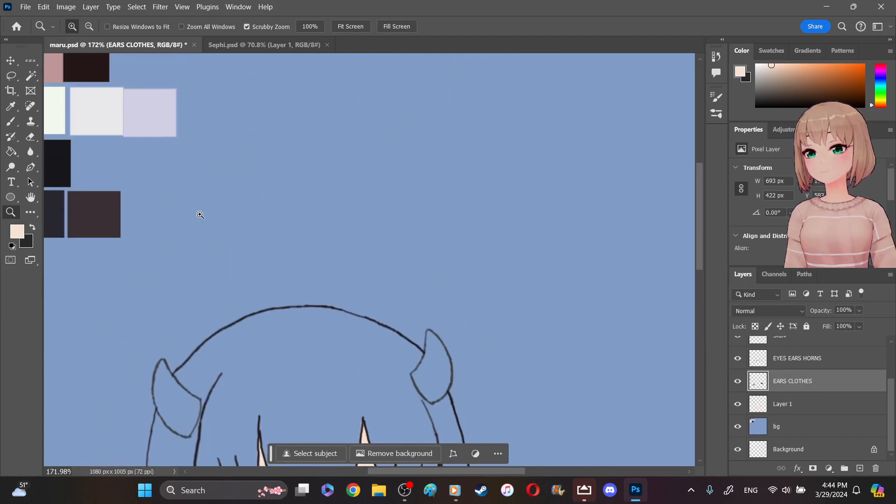
drag(416, 469, 361, 458)
click(18, 107)
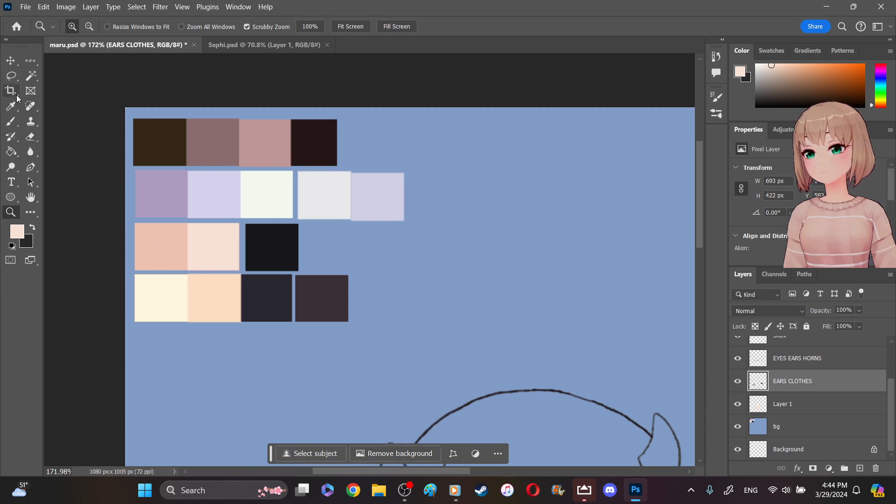
click(156, 182)
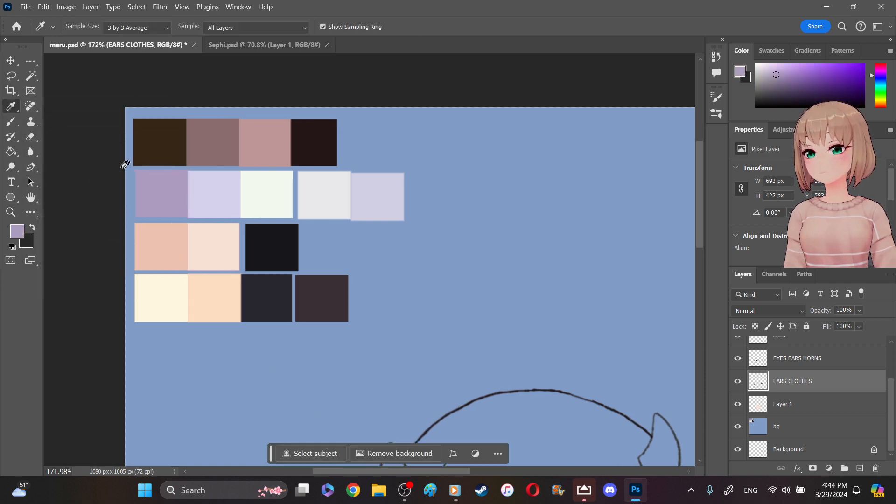
click(33, 229)
click(231, 200)
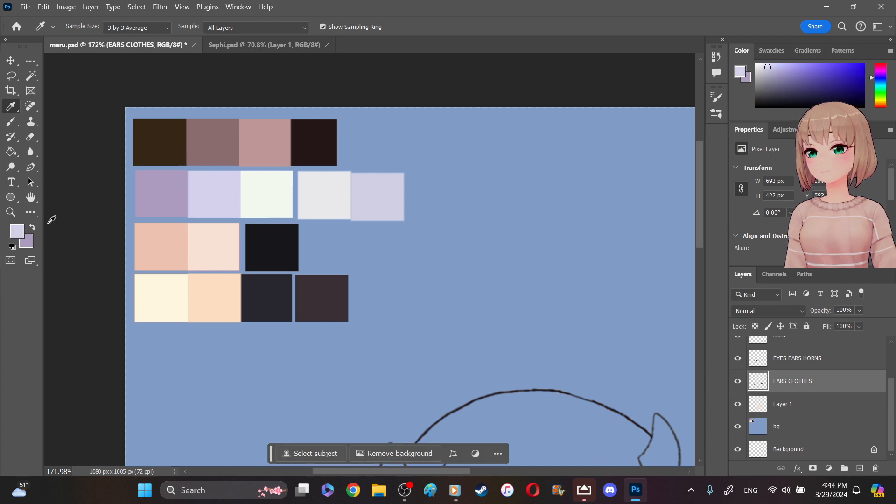
click(32, 228)
mouse_move(10, 151)
mouse_down()
mouse_move(61, 165)
mouse_move(12, 154)
mouse_move(37, 154)
mouse_up()
scroll(558, 252, down, 5)
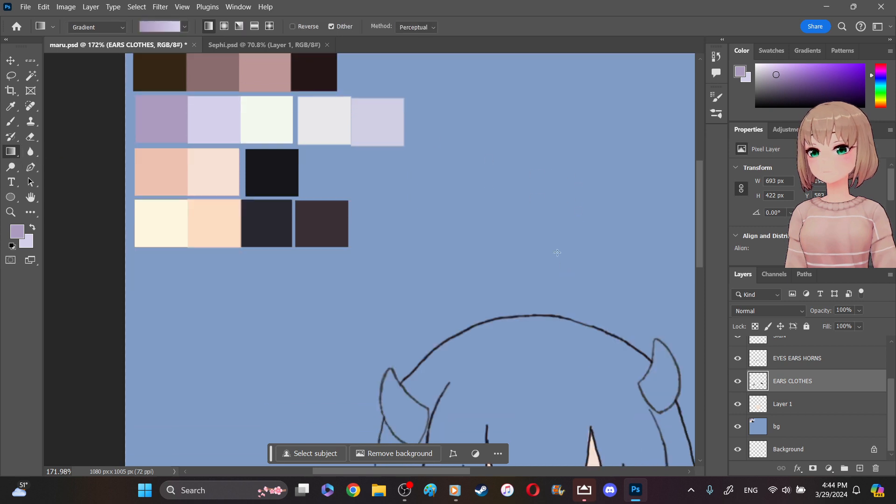
scroll(557, 253, down, 3)
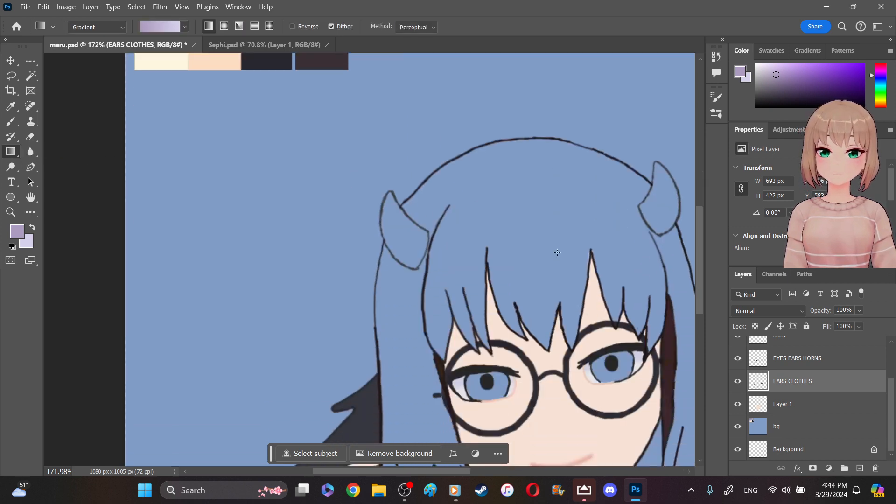
scroll(557, 253, down, 2)
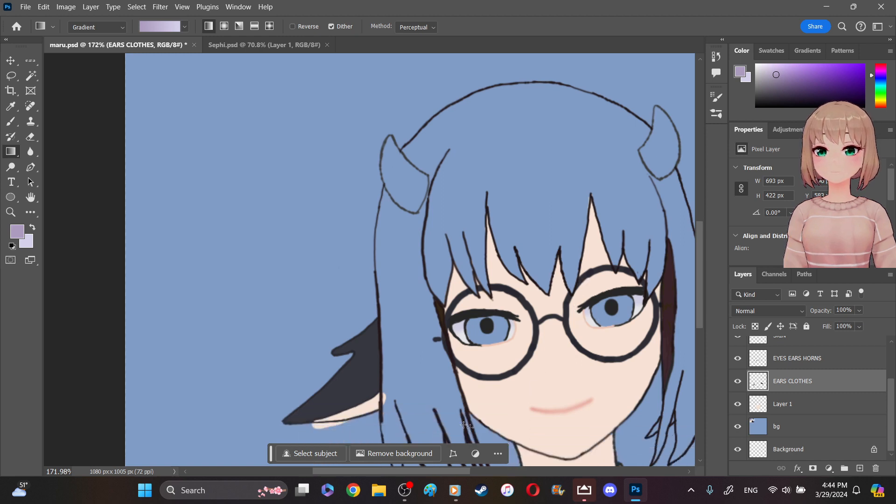
- Select a rectangular area about 283 by 78 px spanning both eyes with the Rectangular Marquee tool
drag(413, 472, 445, 470)
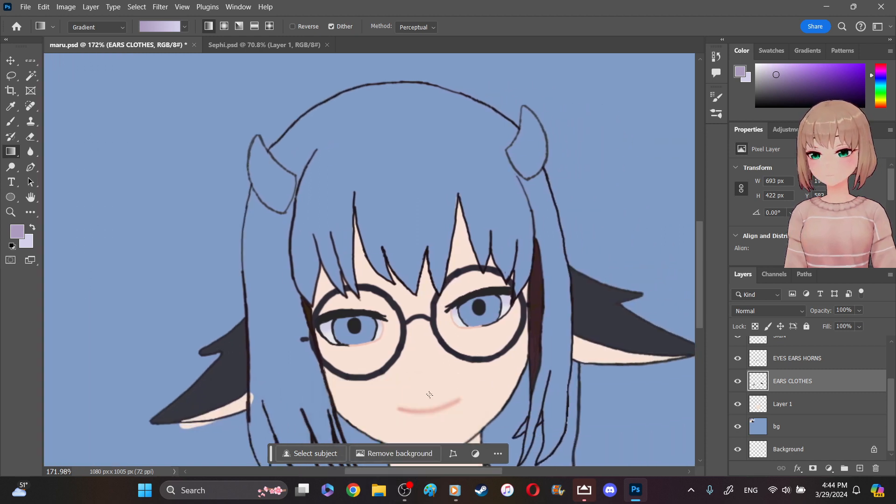
scroll(432, 323, down, 1)
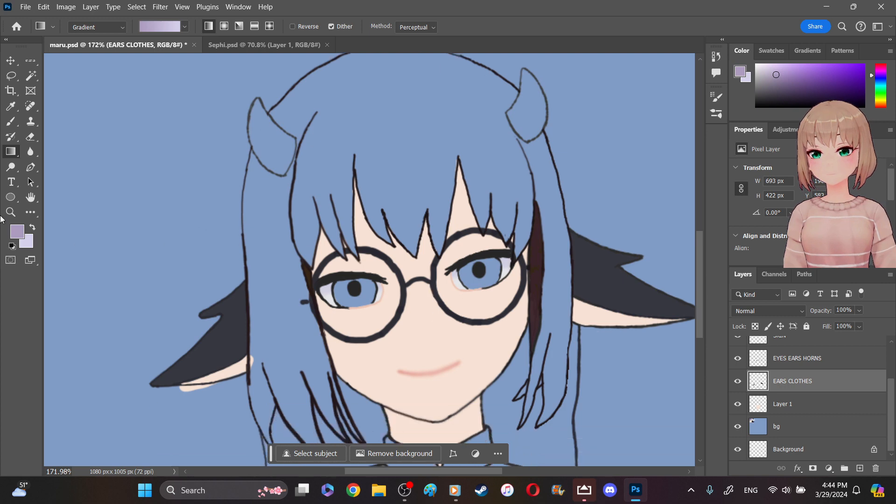
key(z)
drag(387, 279, 398, 282)
drag(453, 471, 468, 470)
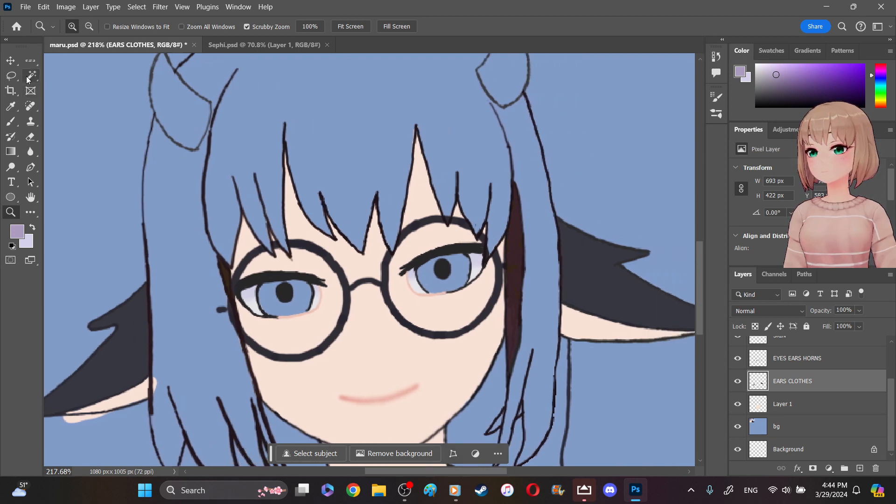
click(30, 58)
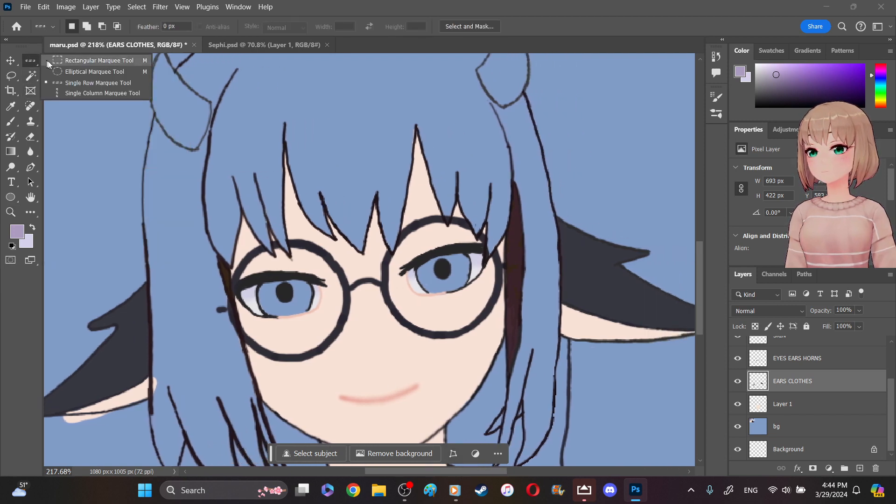
click(49, 60)
drag(216, 257, 504, 337)
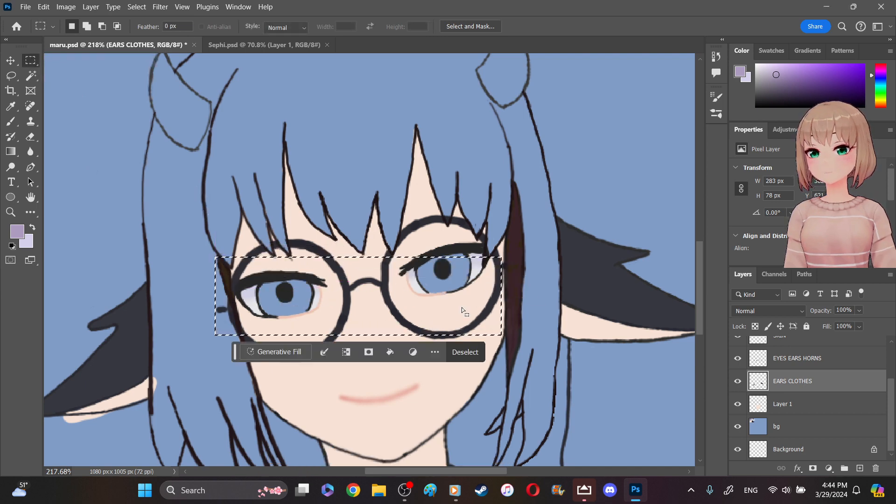
drag(462, 308, 464, 294)
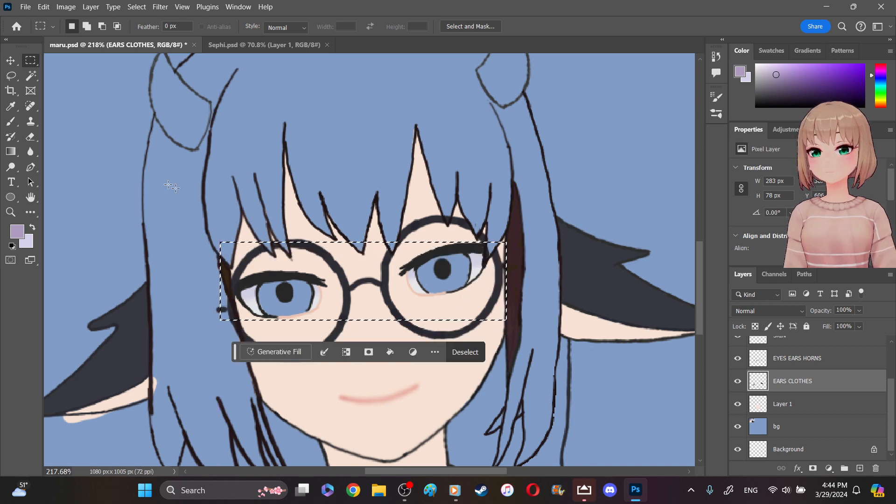
- Try a near-vertical mauve-to-lavender gradient from the fringe down through the selected eye area, and undo it
click(10, 151)
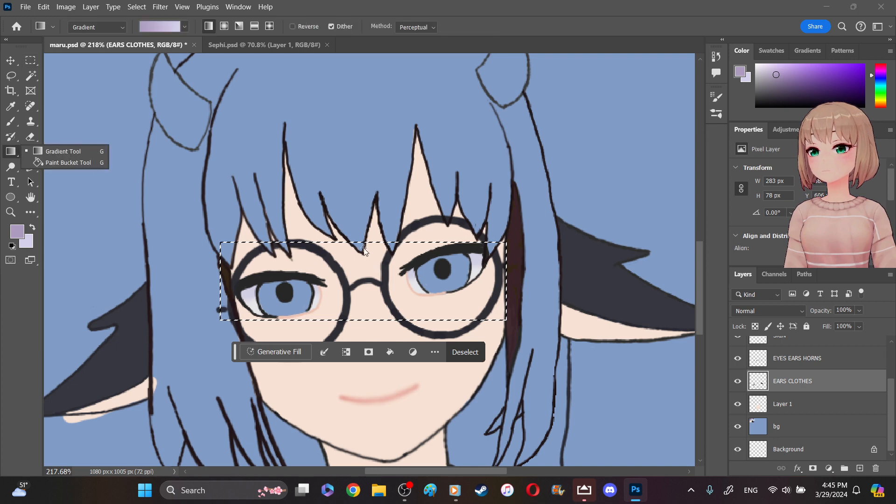
drag(363, 242, 374, 309)
key(ctrl+d)
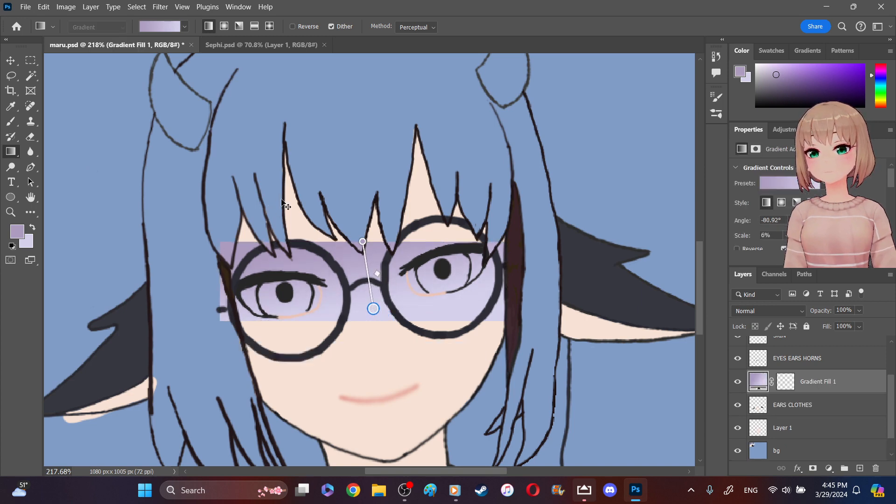
key(ctrl+z)
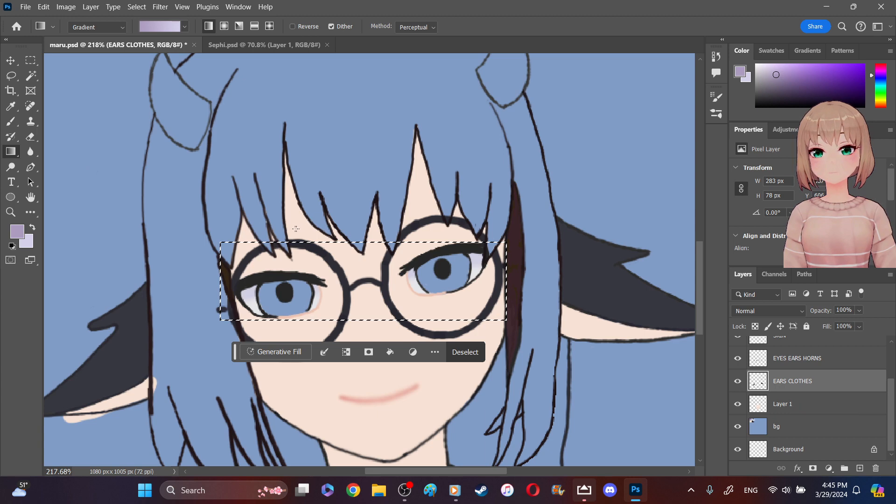
- Try a diagonal gradient and a very short one over the selected area of both eyes, undoing each
drag(293, 231, 402, 269)
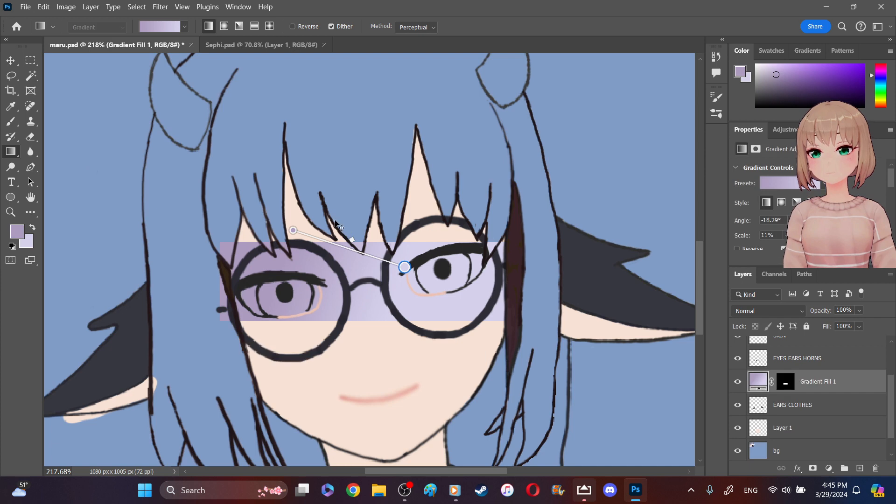
key(ctrl+z)
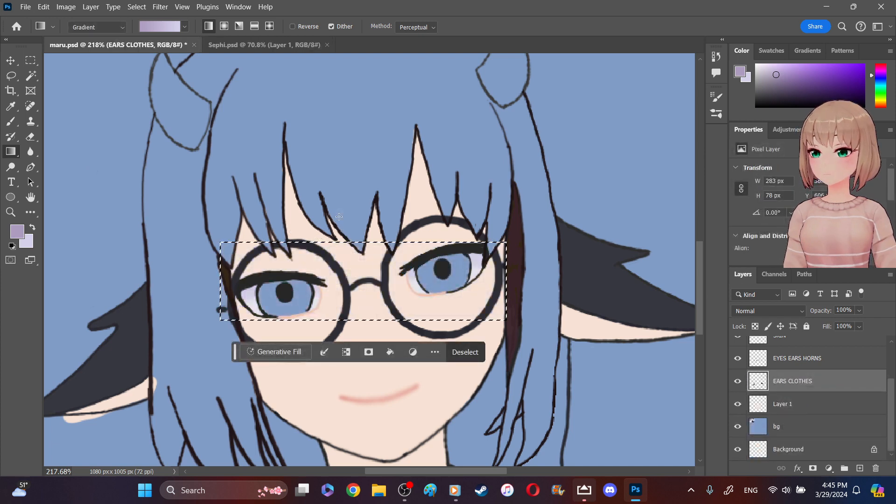
drag(333, 218, 336, 279)
mouse_move(311, 233)
mouse_down()
mouse_move(295, 190)
mouse_move(332, 212)
mouse_up()
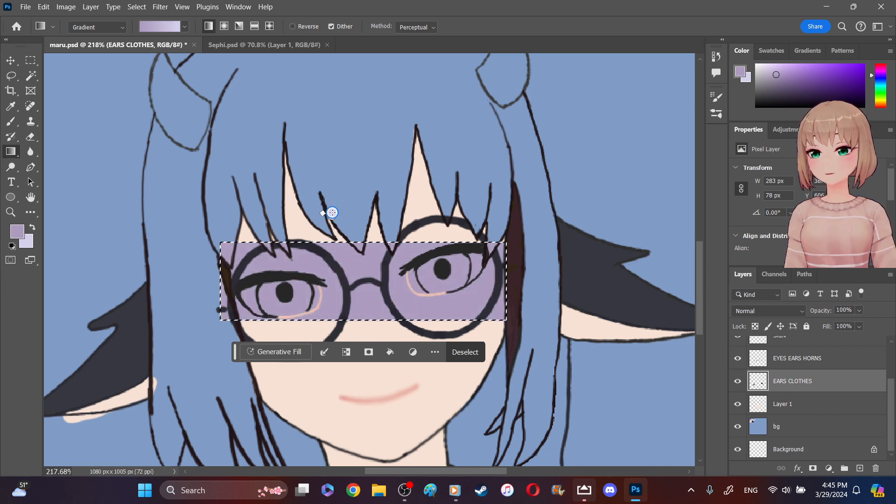
key(Return)
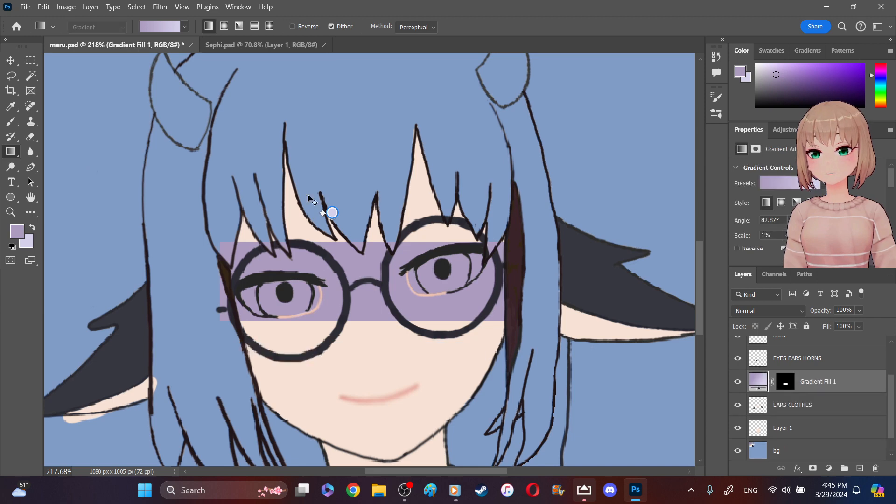
key(ctrl+z)
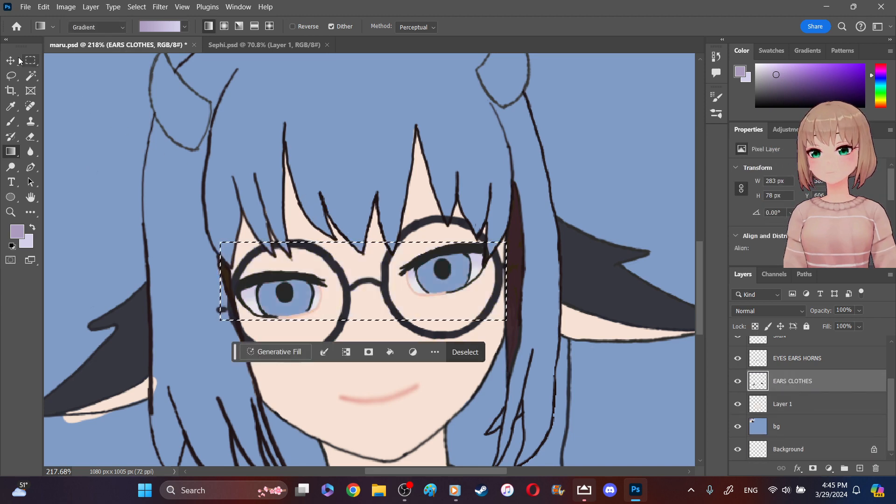
- Replace the selection with a rectangle about 108 by 71 px around only the left-hand eye
click(30, 61)
click(229, 180)
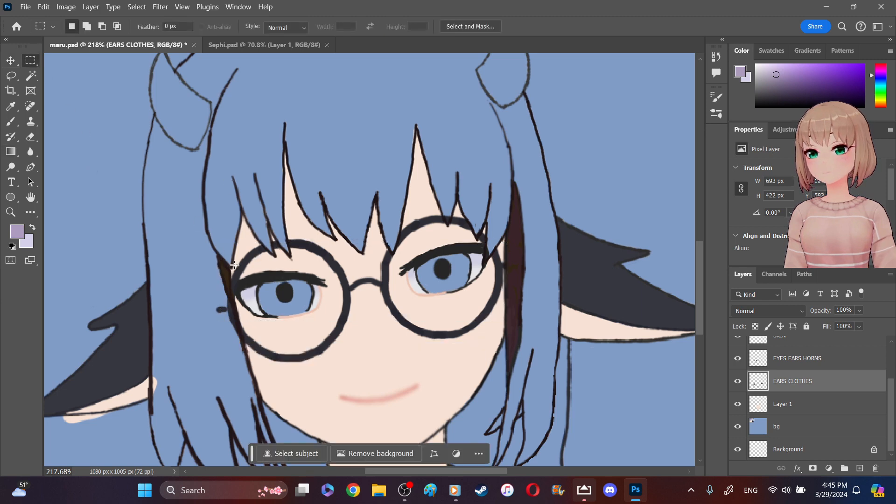
drag(224, 269, 330, 337)
drag(314, 315, 319, 310)
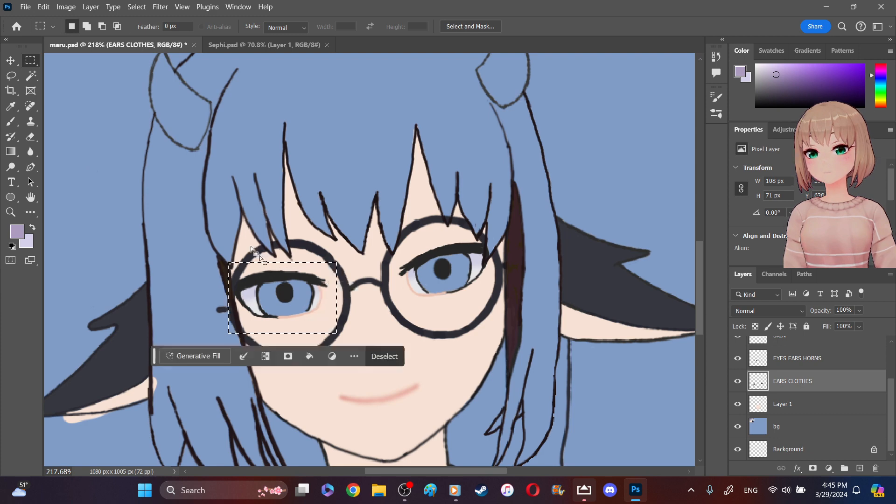
- Try a near-vertical mauve-to-lavender gradient over the selected single eye, and undo it
click(11, 151)
drag(280, 249, 287, 336)
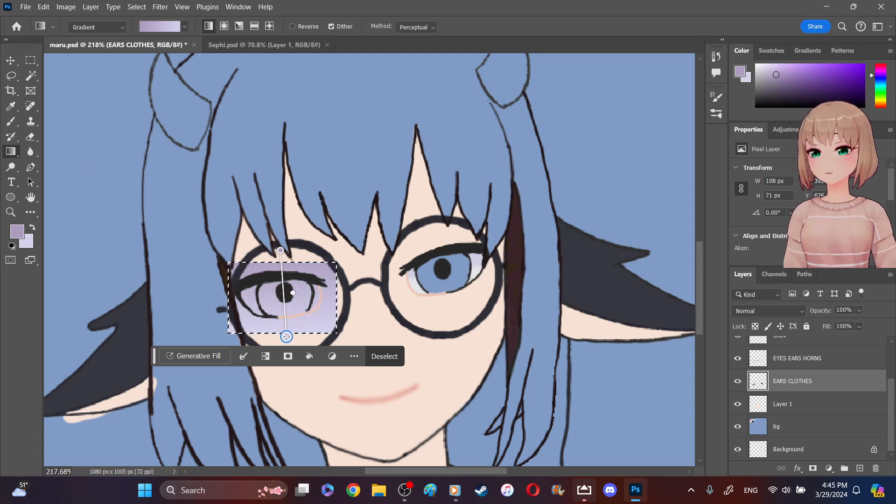
key(Return)
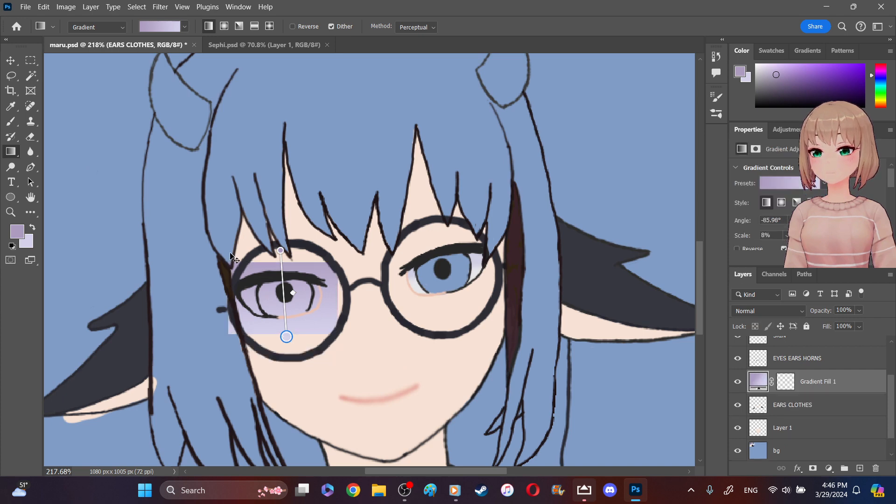
key(ctrl+z)
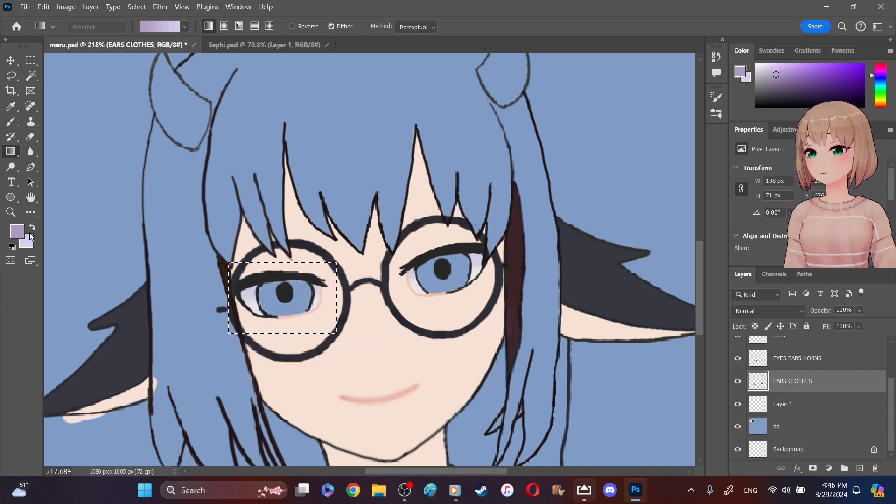
- Set the foreground color to the darker purple 9479b2
click(17, 232)
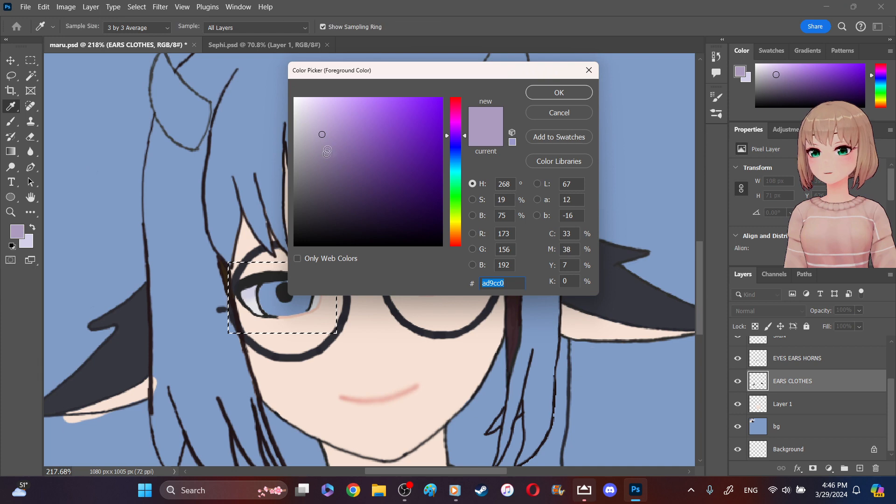
drag(323, 135, 338, 139)
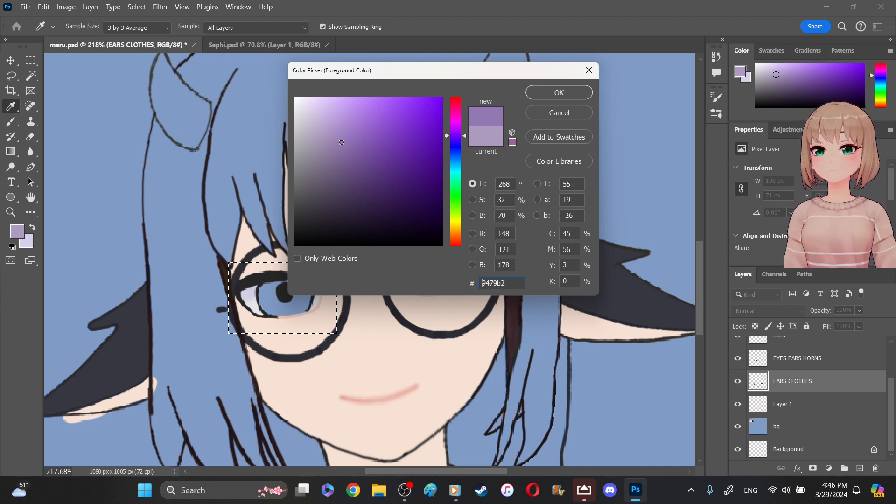
click(537, 96)
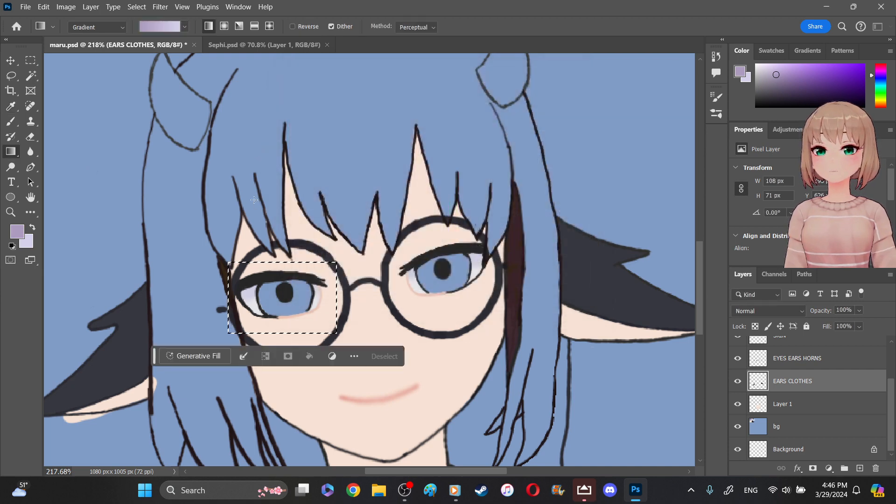
- Try a near-vertical gradient over the selected eye, extend its end point down to the bottom of the glasses lens, and undo it
drag(282, 243, 295, 333)
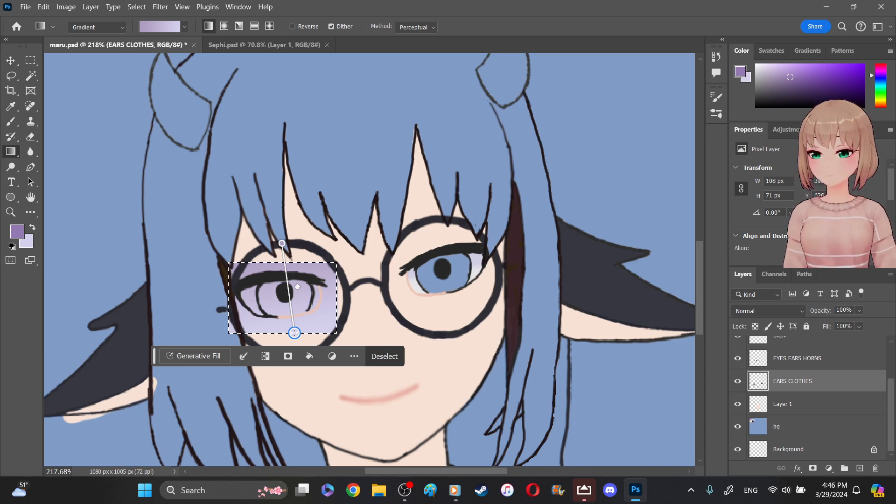
drag(295, 332, 289, 354)
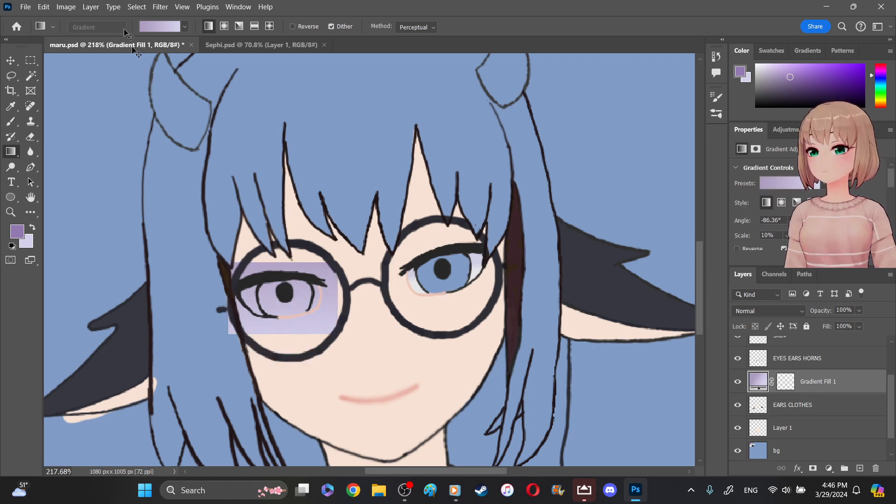
key(ctrl+z)
click(184, 29)
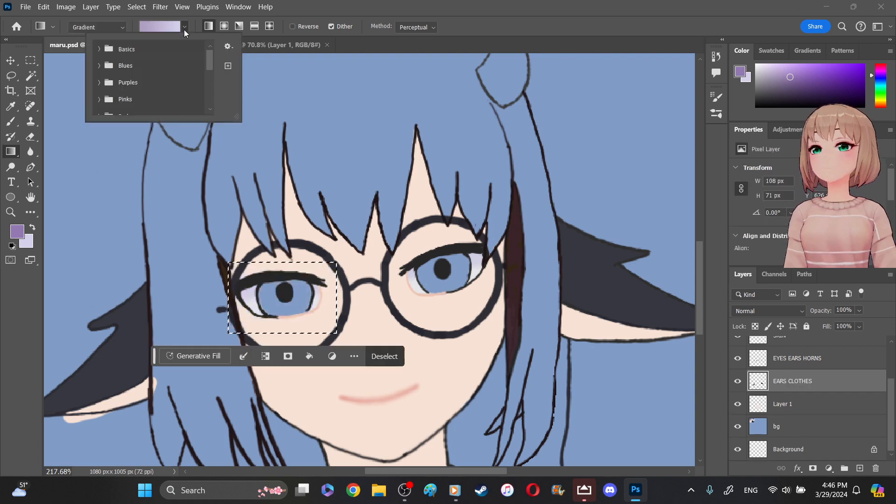
click(184, 29)
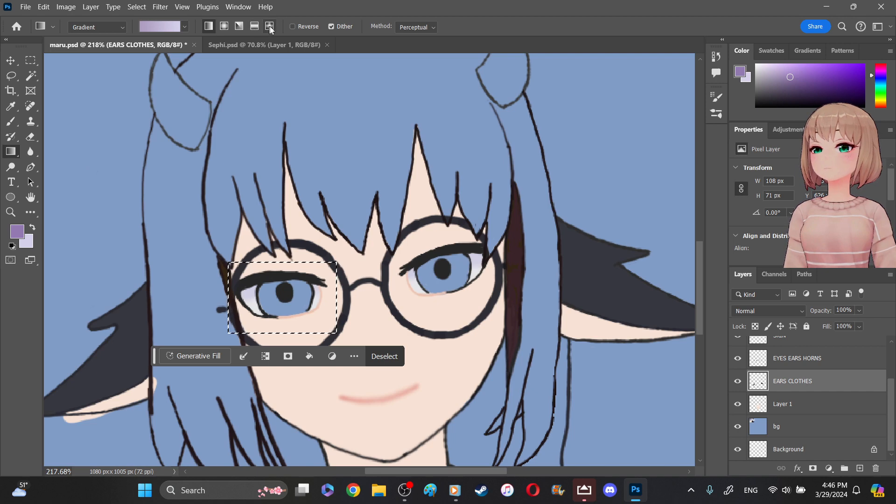
click(53, 27)
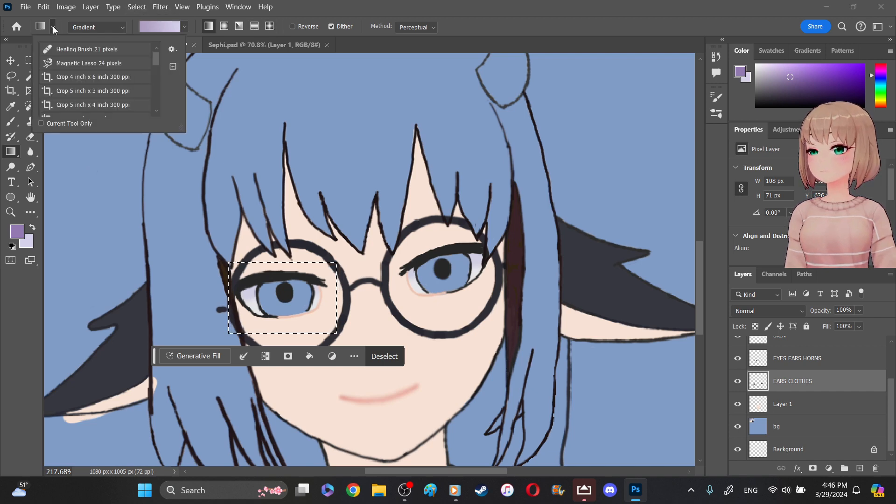
click(53, 27)
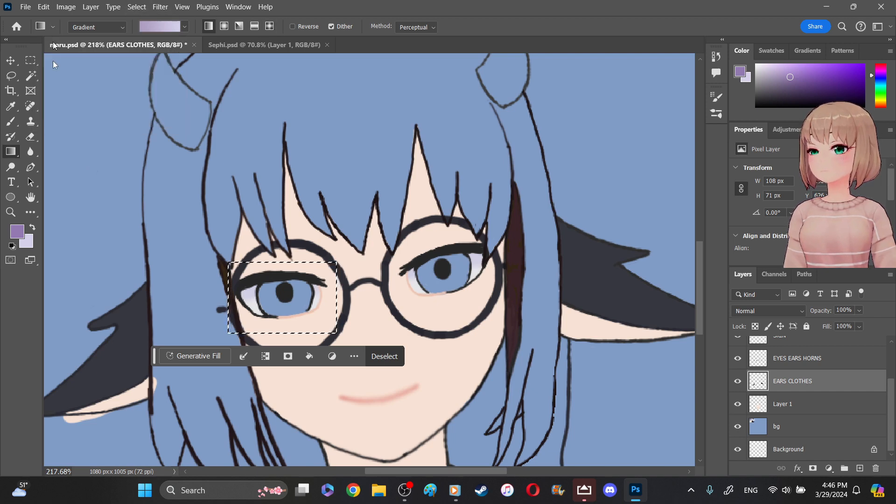
- Set the foreground color to the deeper in-gamut purple 7d56a4
click(19, 231)
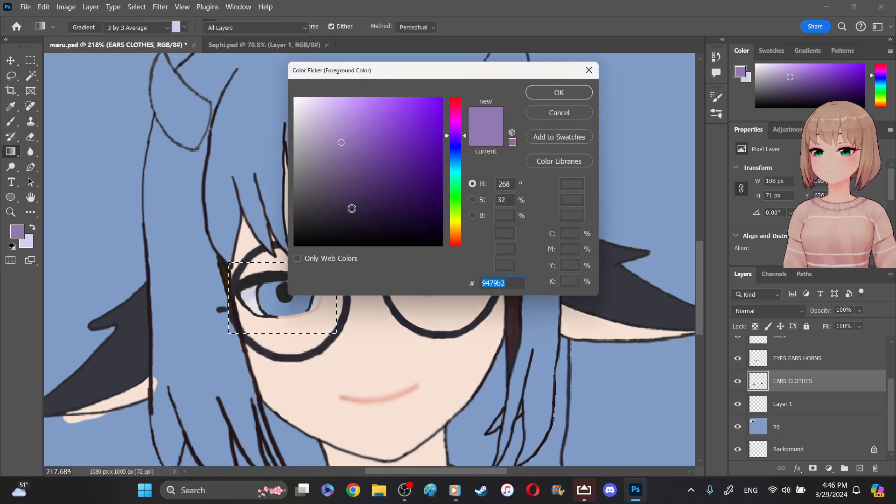
drag(348, 164, 353, 162)
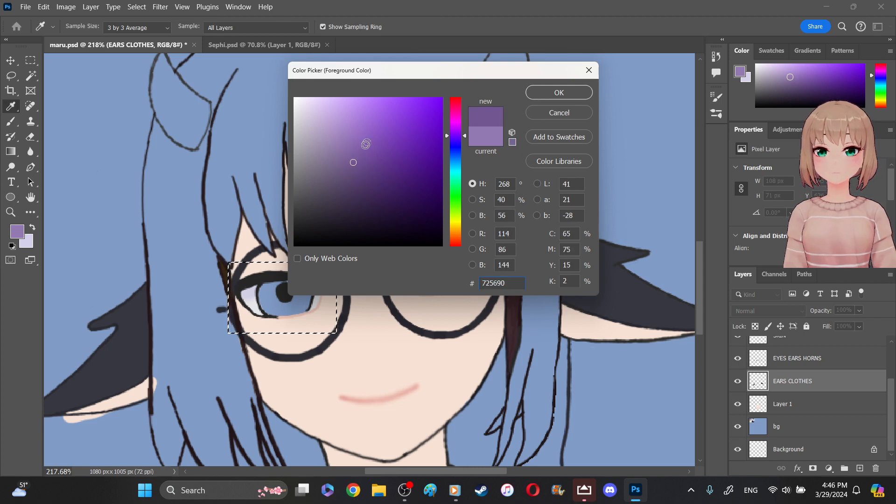
click(365, 153)
drag(368, 148, 369, 147)
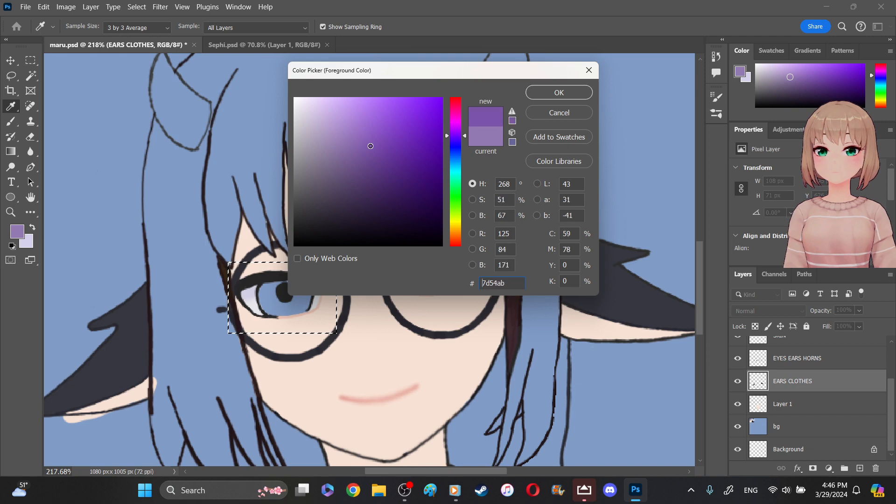
click(512, 111)
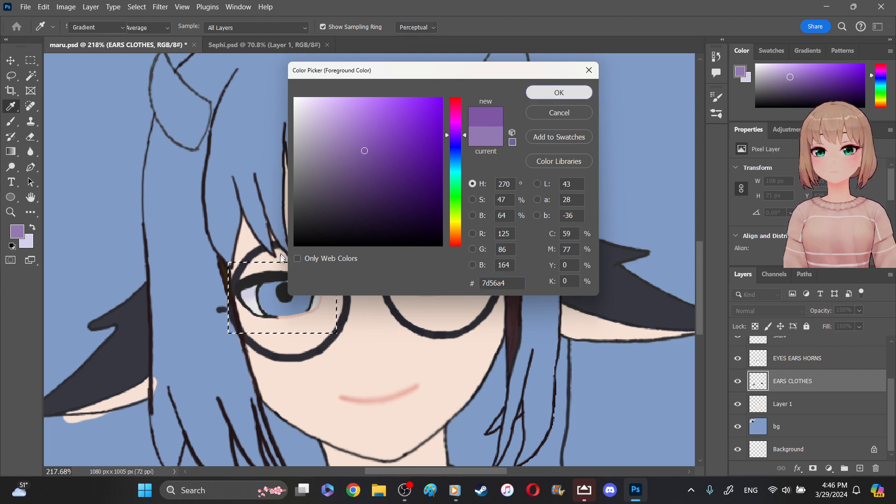
key(Return)
- Try a near-vertical gradient over the selected eye, switch its method to Classic, and undo the gradient fill
drag(276, 254, 286, 311)
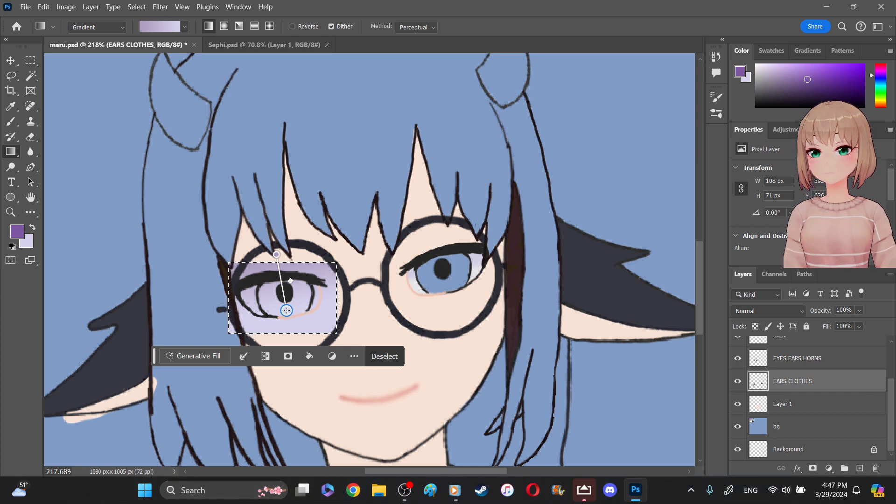
key(Return)
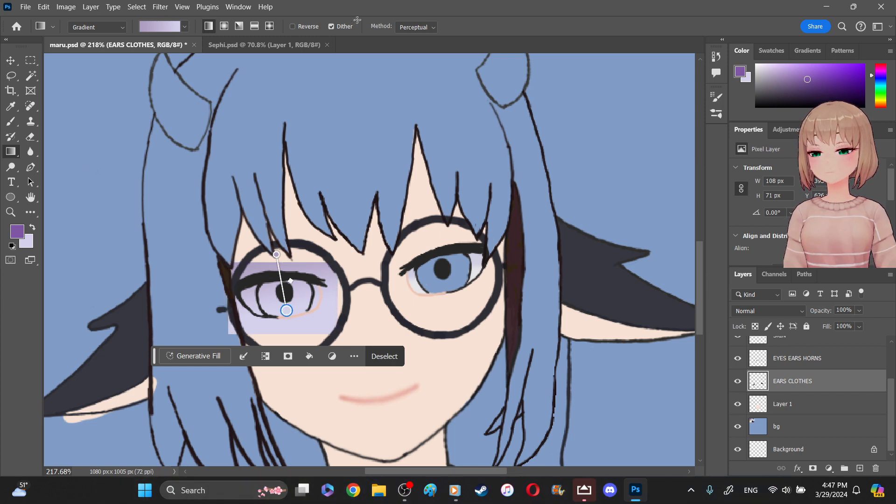
click(420, 28)
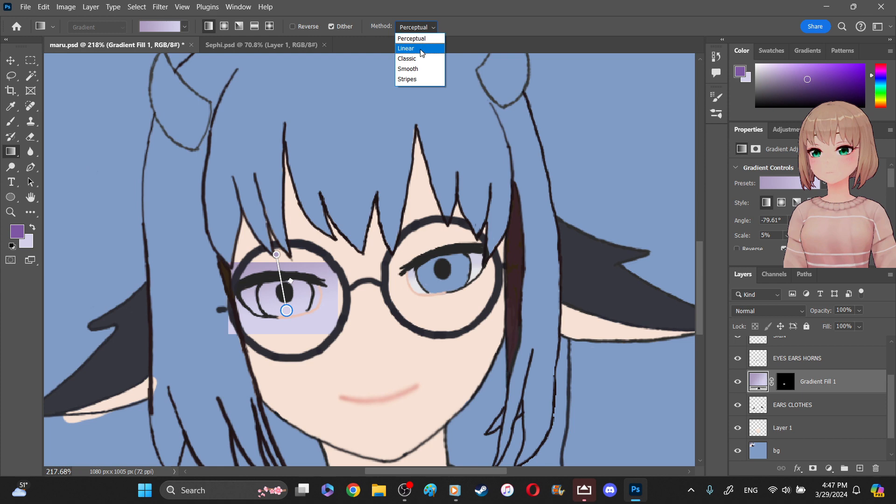
click(422, 59)
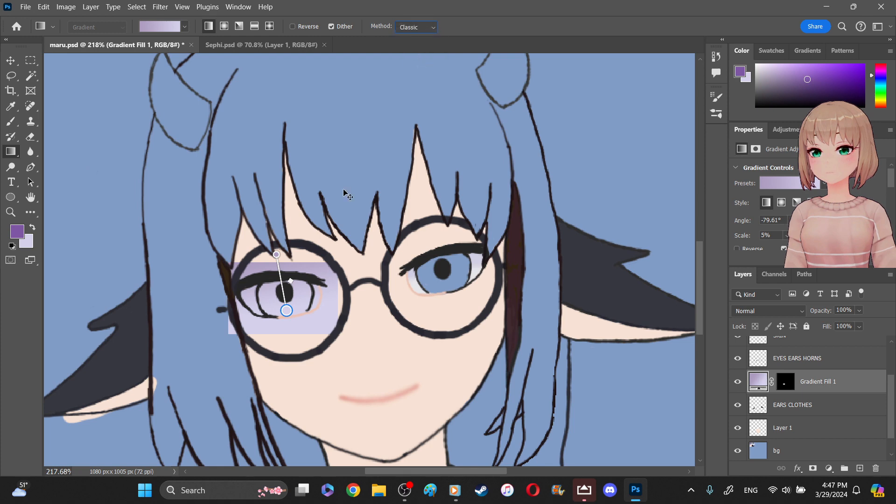
key(ctrl+z)
key(ctrl+z)
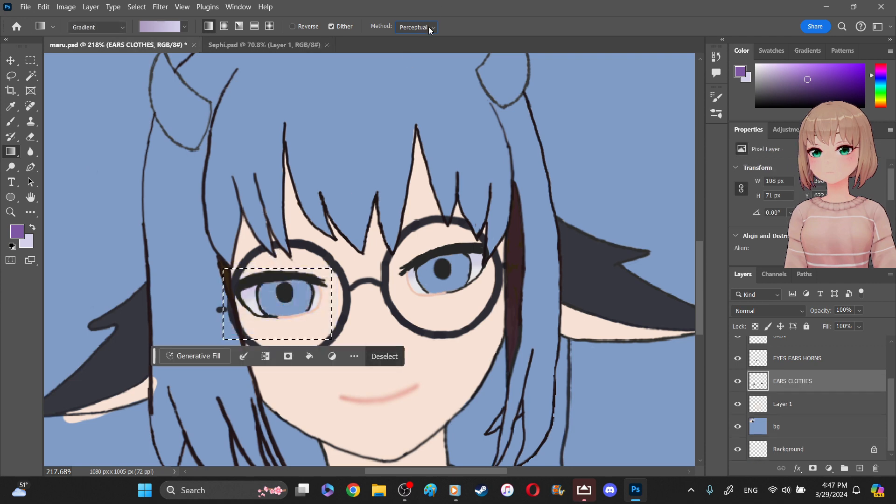
- Set the gradient method to Classic before filling, try a near-vertical gradient over the selected eye, and undo it
click(429, 27)
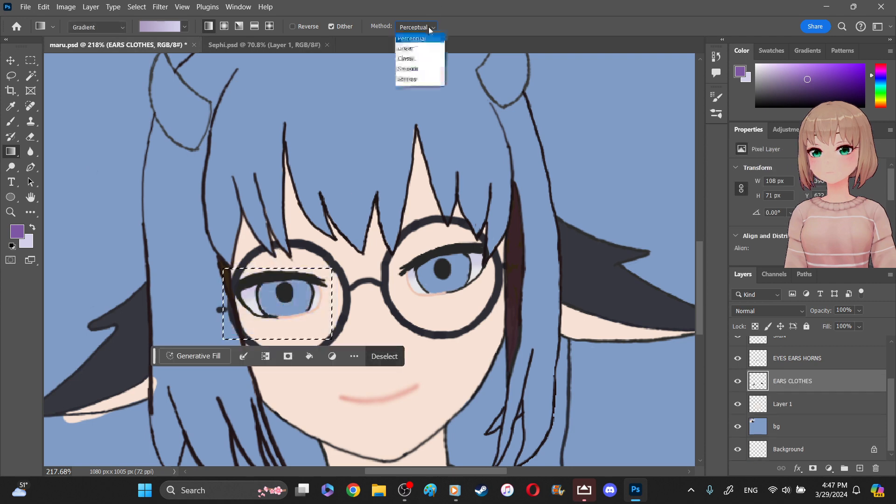
click(425, 59)
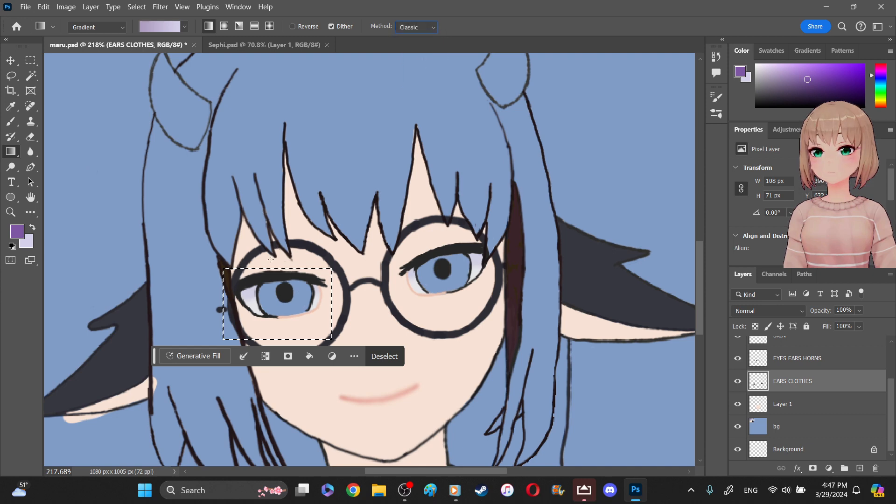
drag(267, 258, 285, 323)
key(ctrl+z)
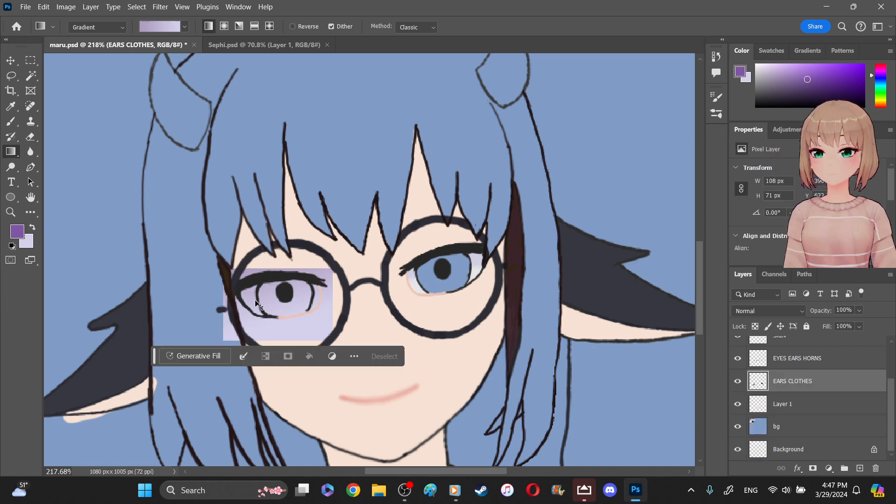
key(ctrl+z)
- Sample the muted purple swatch at the start of the palette's second row as the foreground color
key(z)
mouse_move(103, 211)
mouse_down()
mouse_move(112, 224)
mouse_move(104, 206)
mouse_up()
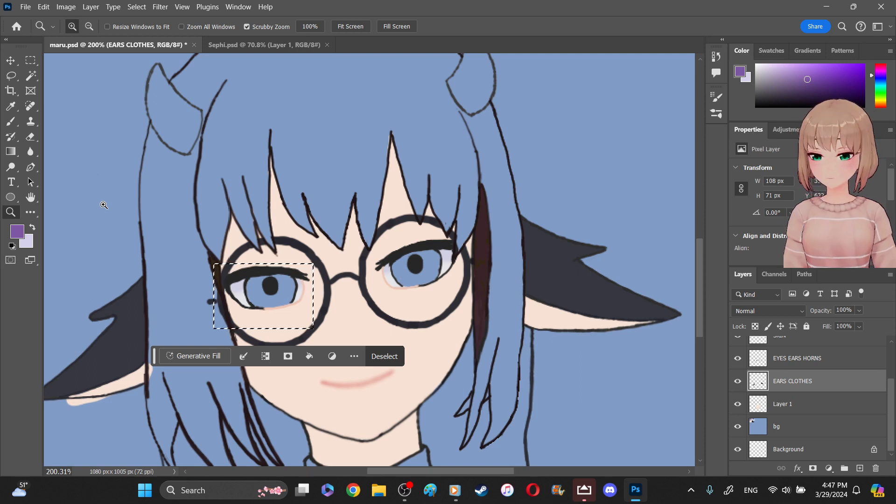
click(348, 473)
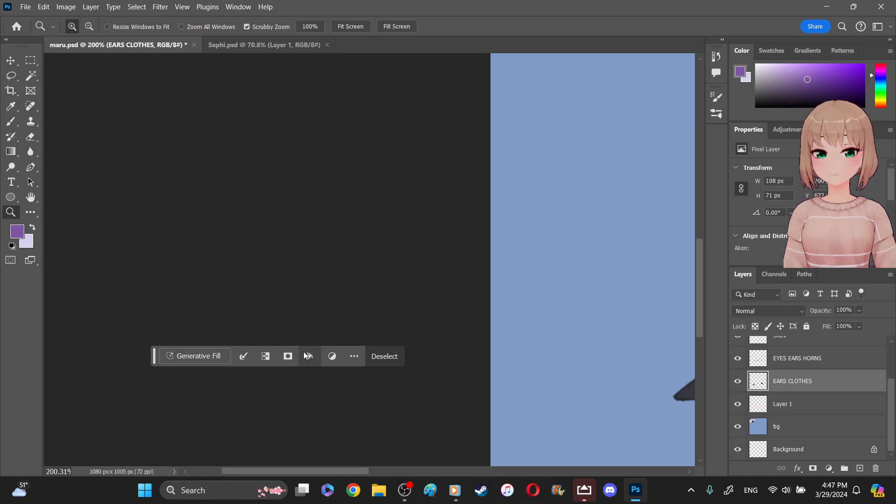
scroll(303, 352, up, 2)
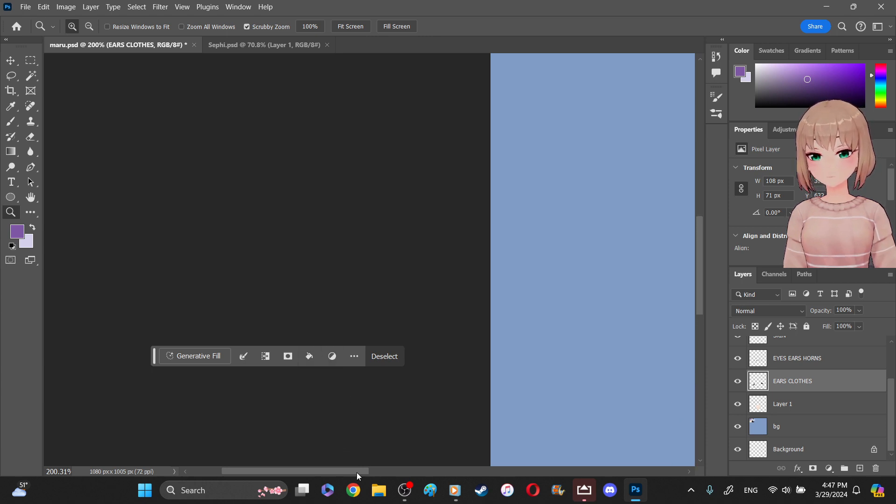
drag(358, 473, 413, 471)
scroll(394, 356, up, 12)
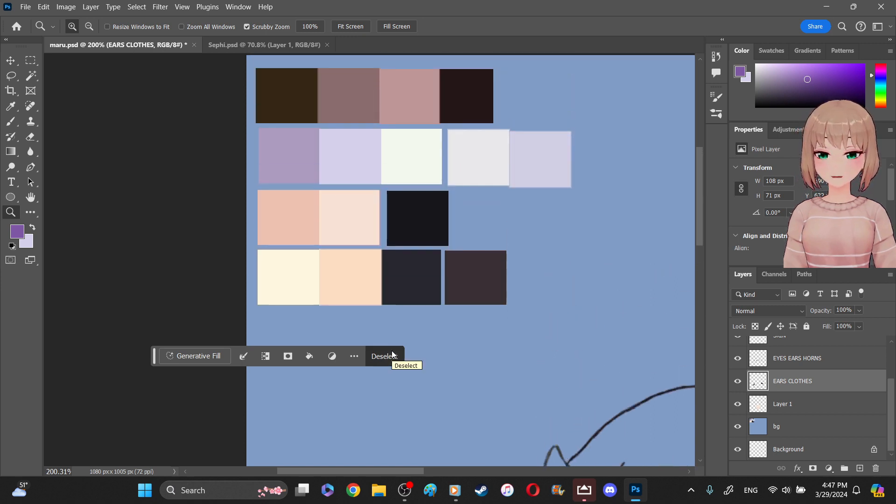
scroll(394, 354, up, 2)
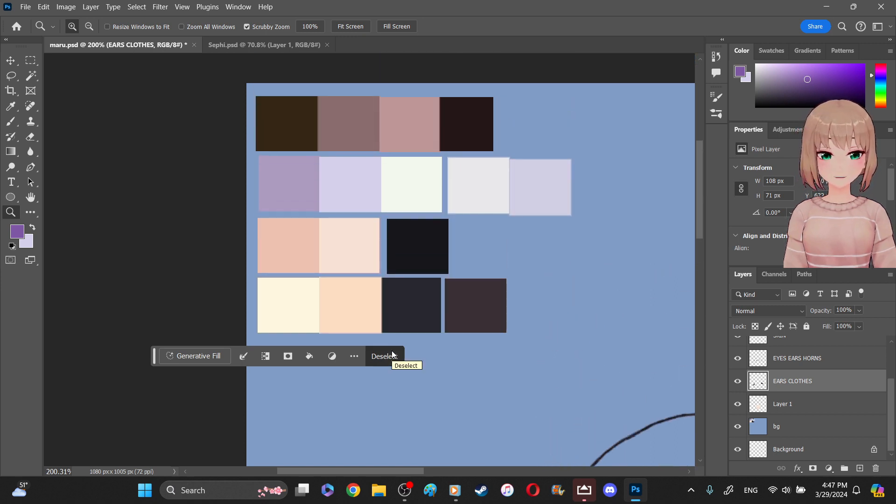
click(10, 107)
click(296, 175)
- Return to a close view of both eyes and clear the rectangular selection around the single eye
drag(401, 469, 465, 459)
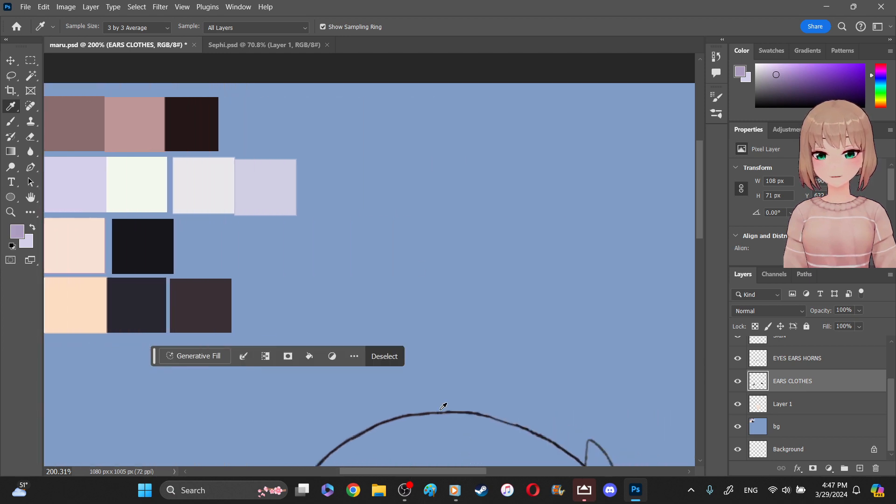
scroll(446, 271, down, 8)
scroll(447, 273, down, 6)
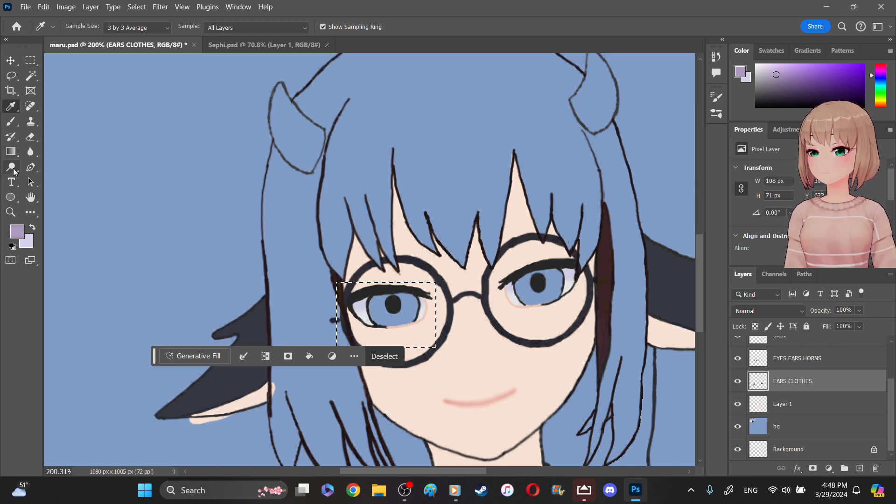
click(10, 212)
drag(406, 278, 439, 293)
scroll(438, 294, down, 2)
drag(510, 266, 521, 267)
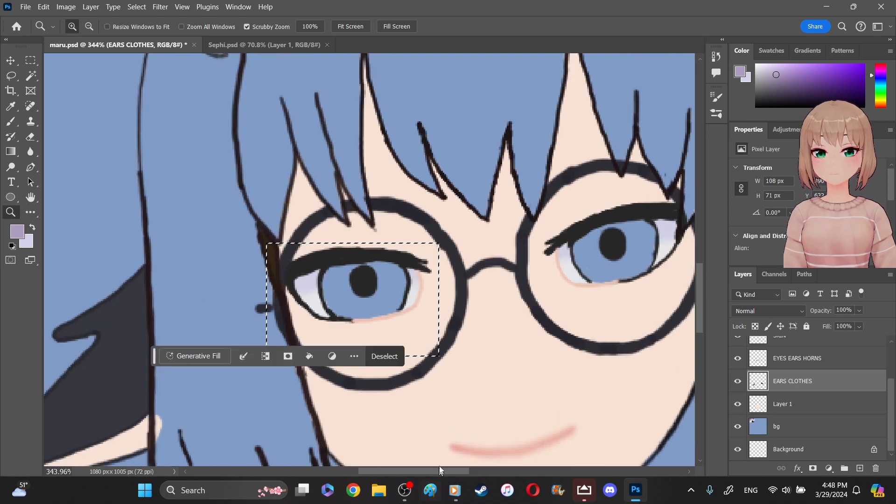
drag(439, 469, 455, 470)
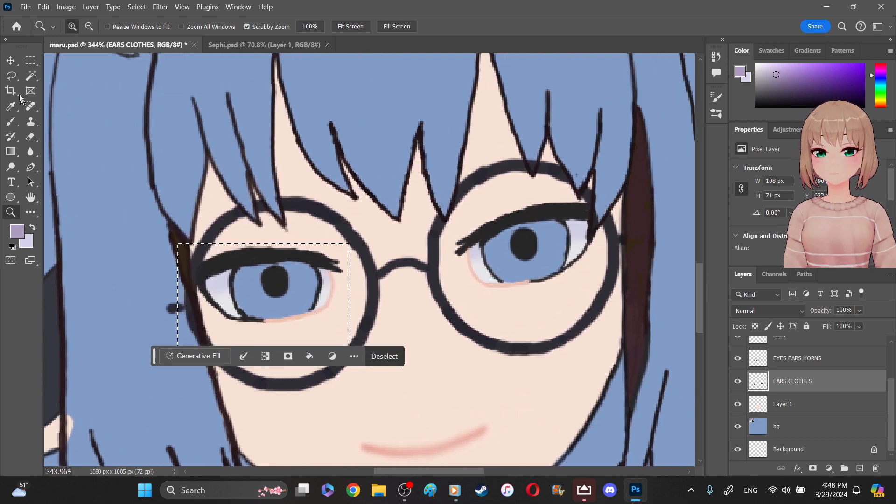
click(30, 60)
key(ctrl+d)
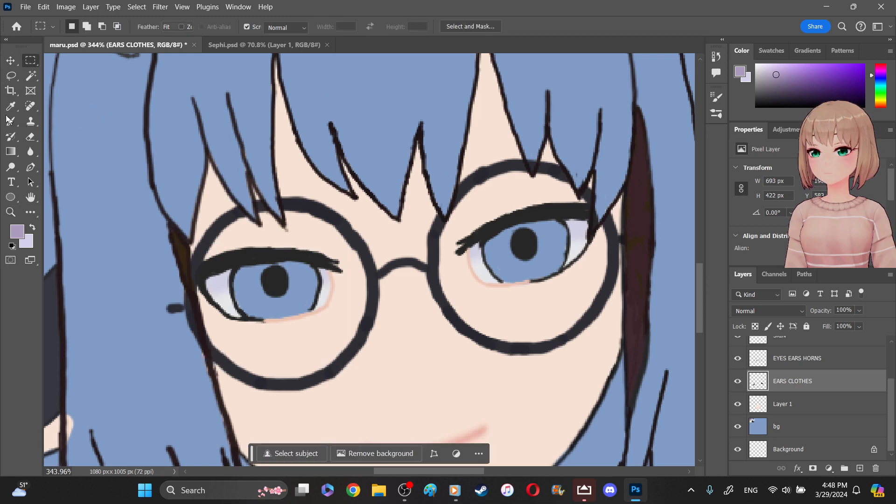
- Activate the Brush tool for painting the eyes
click(10, 121)
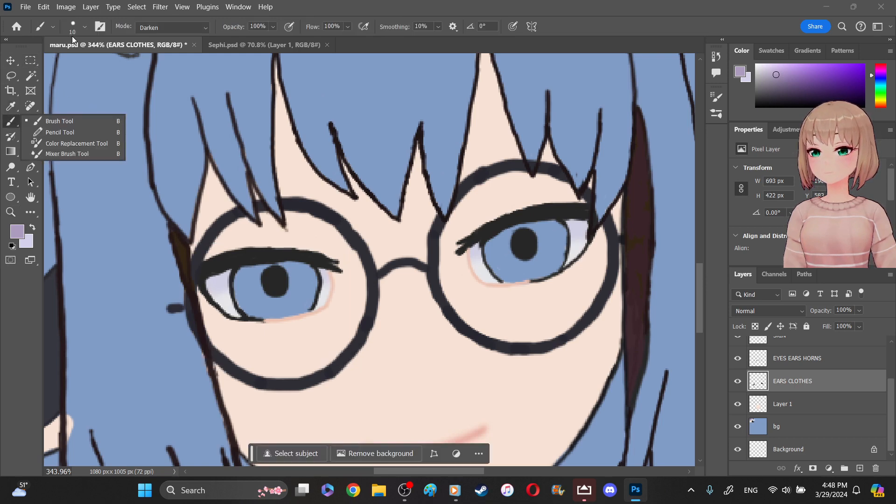
click(13, 124)
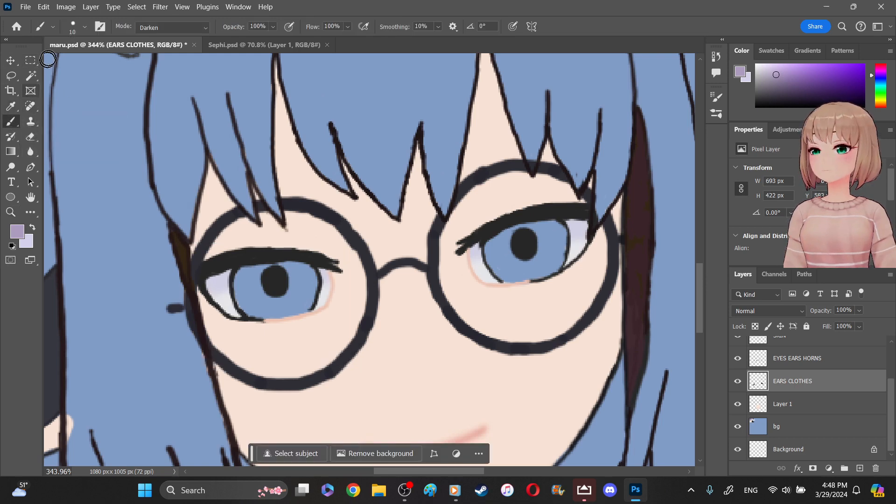
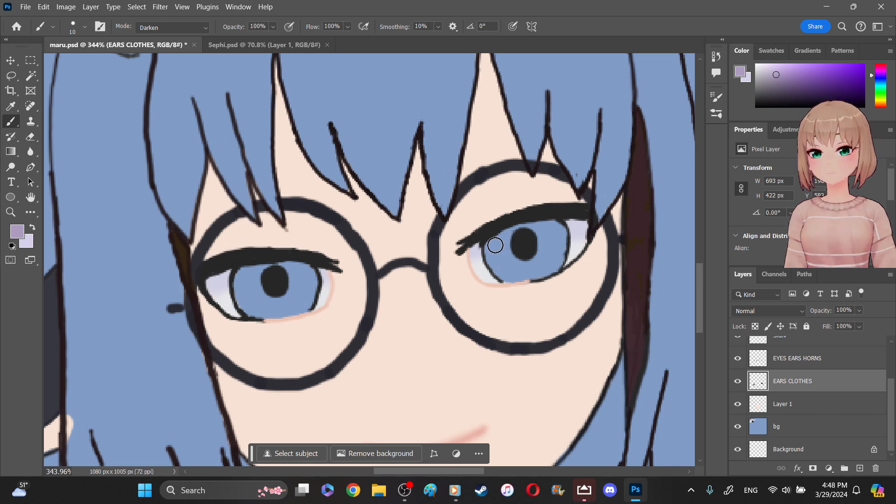
- Paint the upper half of both irises muted purple and the lower half of the left iris pale lavender, evening out the color boundary
mouse_move(503, 241)
mouse_down()
mouse_move(546, 226)
mouse_move(559, 232)
mouse_move(502, 243)
mouse_up()
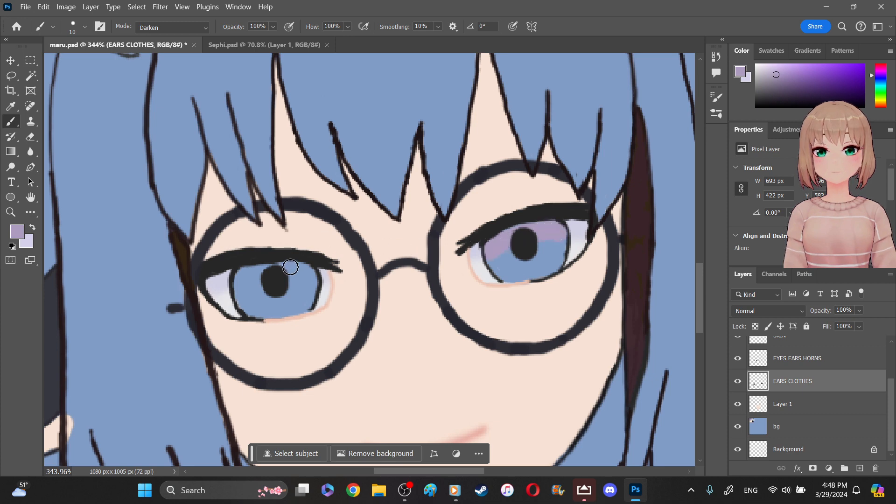
mouse_move(288, 268)
mouse_down()
mouse_move(308, 274)
mouse_move(275, 267)
mouse_move(240, 278)
mouse_move(310, 278)
mouse_up()
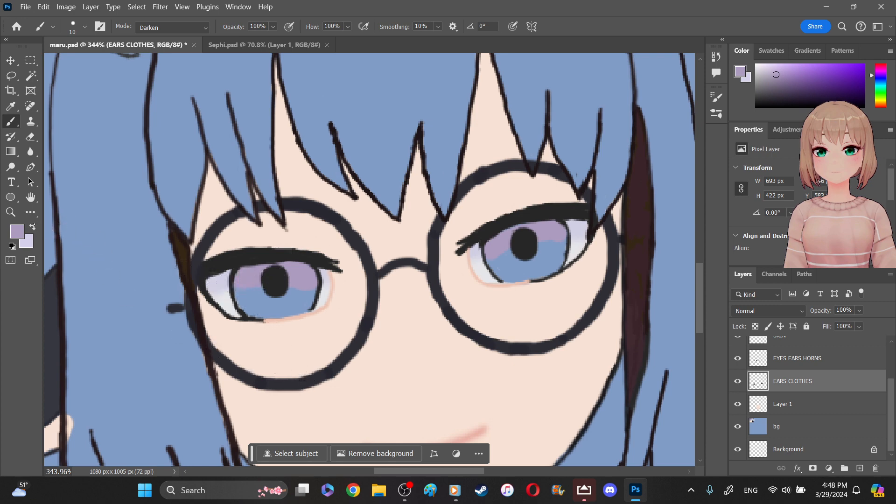
click(32, 228)
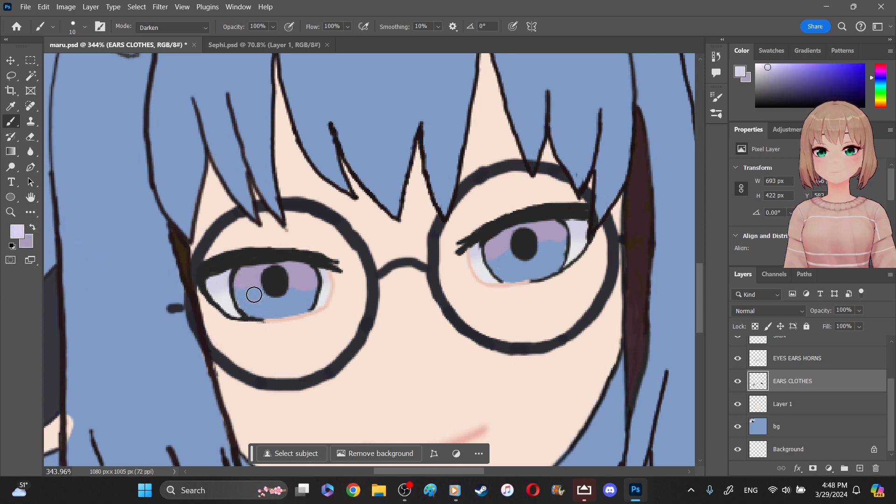
mouse_move(248, 301)
mouse_down()
mouse_move(244, 295)
mouse_move(261, 310)
mouse_move(281, 311)
mouse_move(308, 296)
mouse_move(299, 308)
mouse_move(302, 298)
mouse_move(250, 296)
mouse_move(300, 294)
mouse_move(293, 294)
mouse_up()
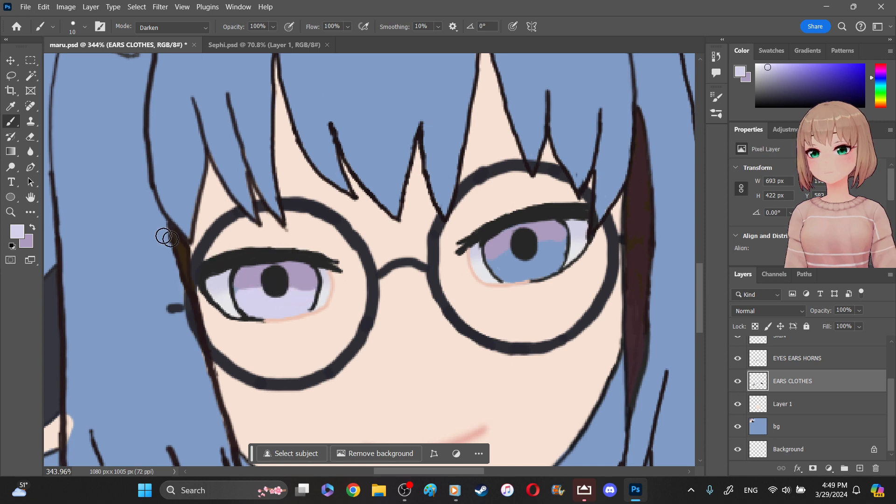
alt+click(268, 280)
drag(242, 284, 292, 282)
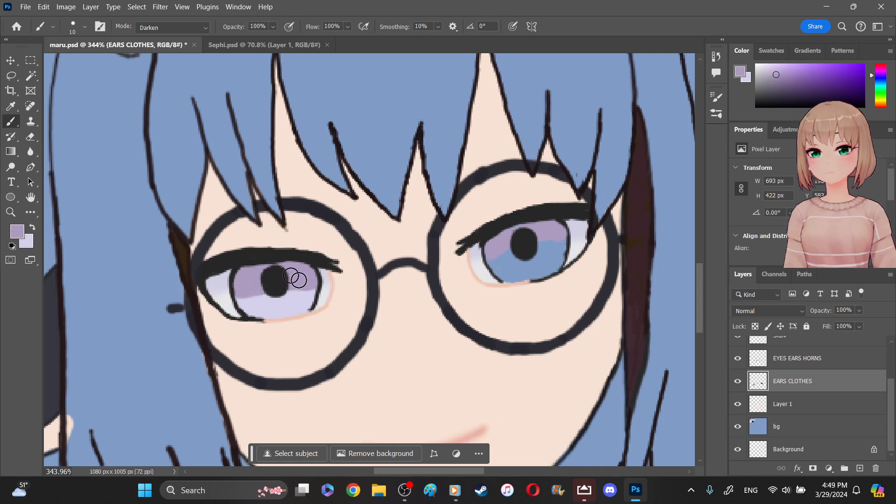
drag(315, 307, 297, 293)
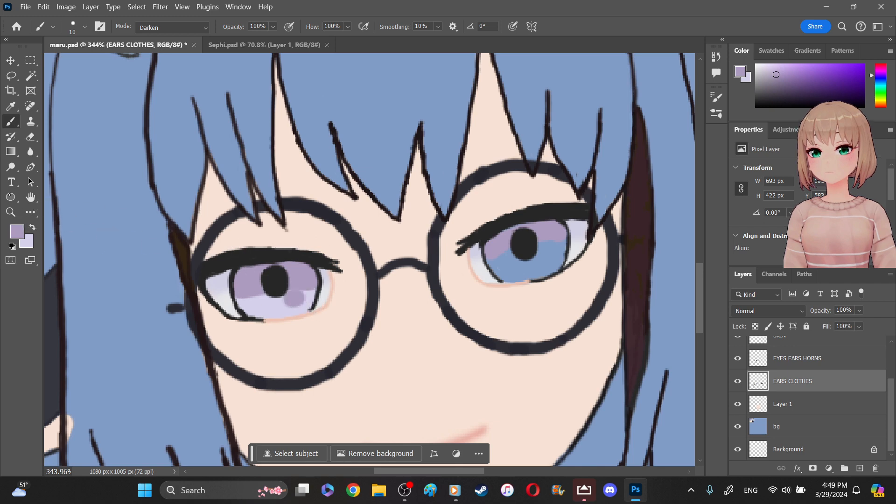
key(x)
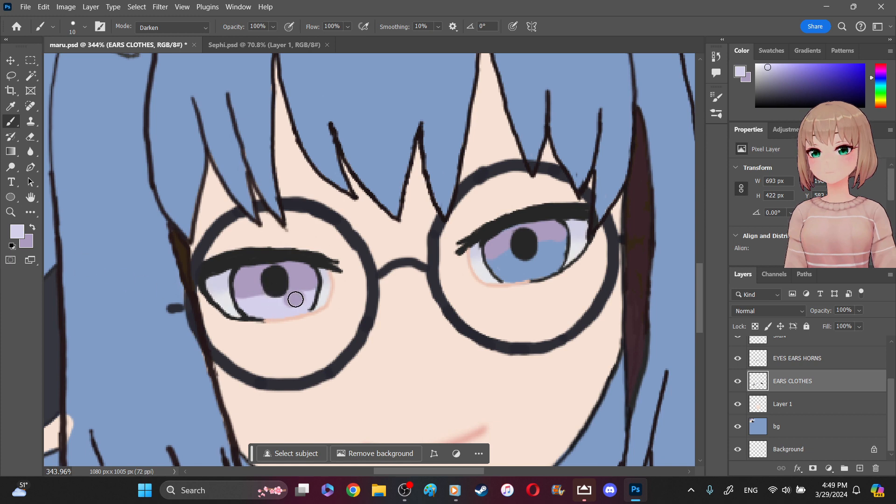
drag(295, 296, 289, 298)
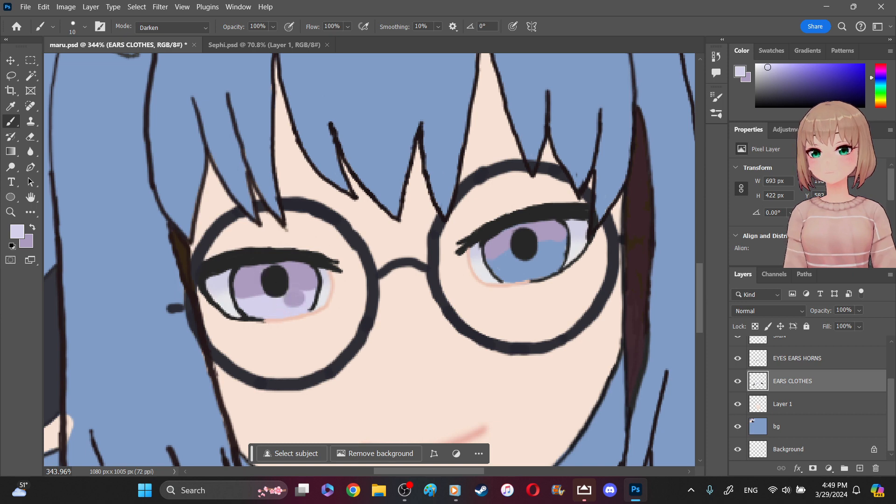
key(ctrl+z)
key(ctrl+z)
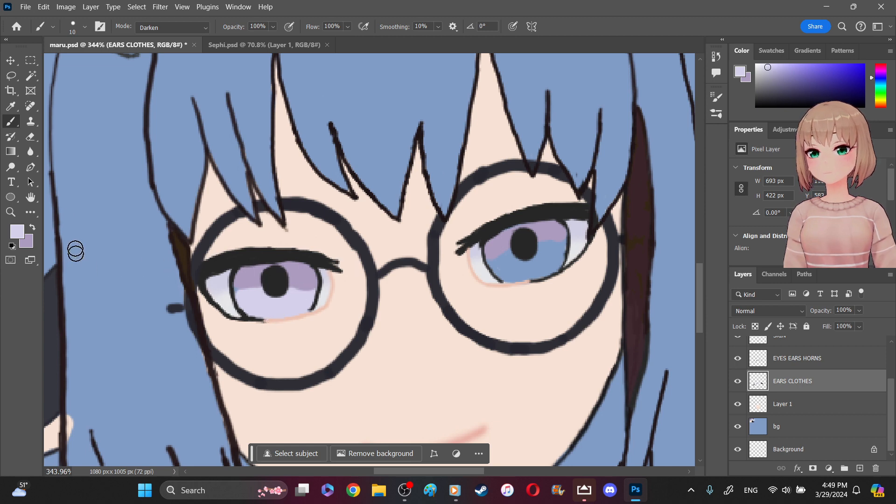
- Erase the uneven purple edge beside the left eye's pupil and repaint the gap with pale lavender
click(31, 137)
click(301, 291)
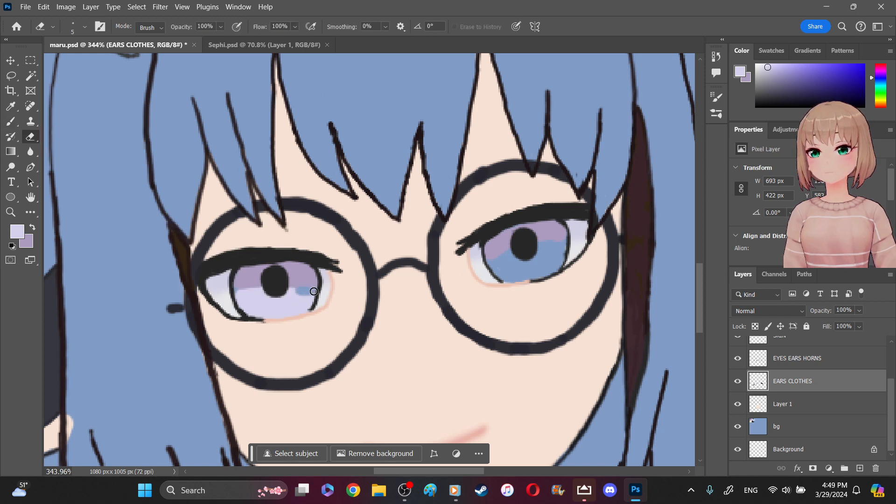
click(12, 122)
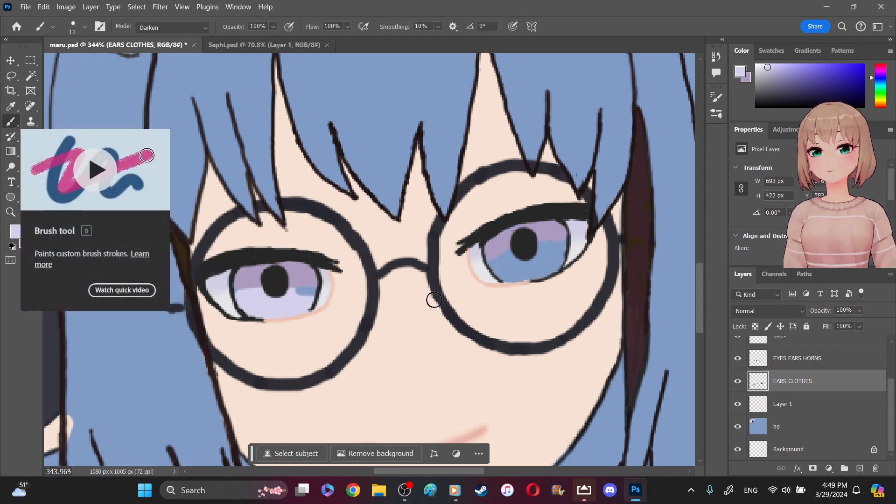
drag(303, 297, 305, 295)
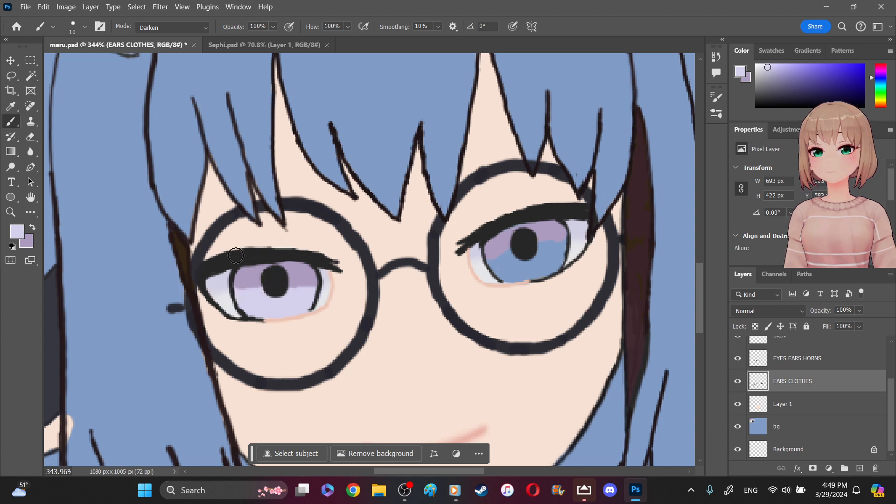
- Soften the boundary between purple and lavender in the left iris using the Blur tool at 25 px
click(30, 151)
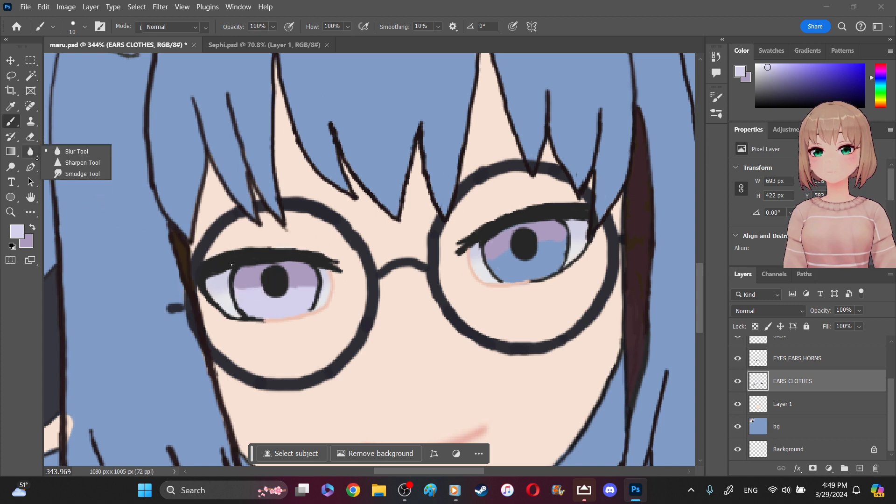
click(85, 27)
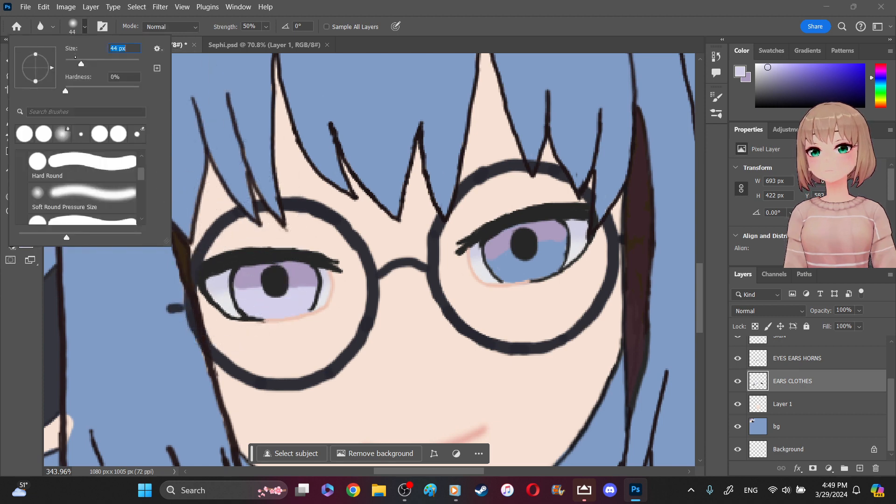
mouse_move(222, 273)
mouse_down()
mouse_move(237, 290)
mouse_move(257, 293)
mouse_move(264, 284)
mouse_move(247, 294)
mouse_move(286, 292)
mouse_move(304, 277)
mouse_move(307, 292)
mouse_move(308, 284)
mouse_move(250, 282)
mouse_move(249, 295)
mouse_move(302, 284)
mouse_move(284, 301)
mouse_move(303, 290)
mouse_move(264, 300)
mouse_move(245, 284)
mouse_move(263, 302)
mouse_move(256, 303)
mouse_move(280, 302)
mouse_move(306, 285)
mouse_move(313, 313)
mouse_move(250, 298)
mouse_move(300, 300)
mouse_up()
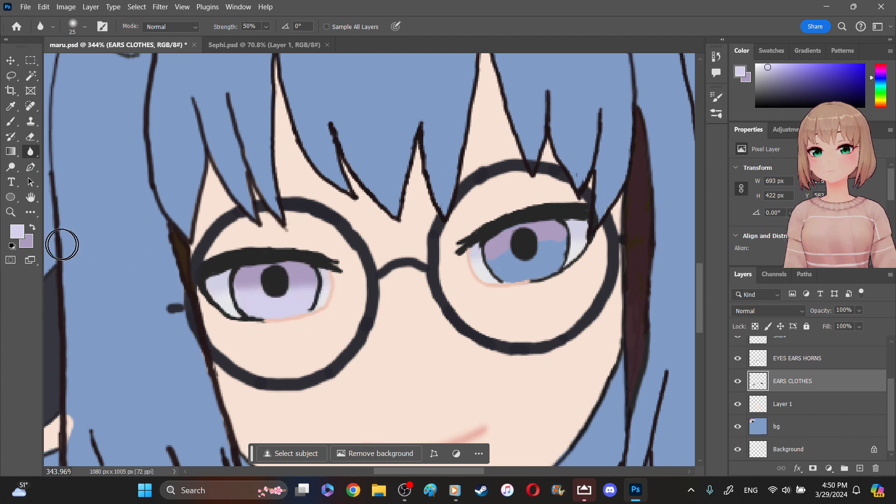
- Set the brush's blend mode to Normal and extend the pale lavender beside the left eye's pupil
click(10, 121)
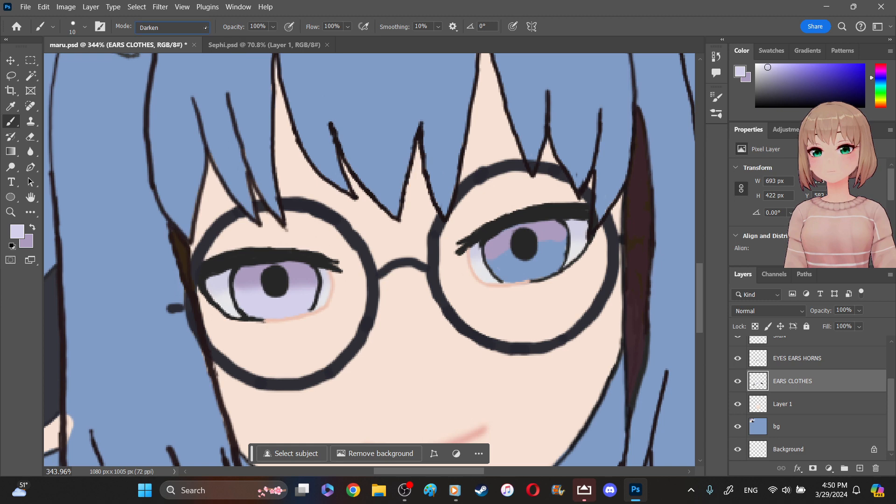
click(206, 28)
click(152, 37)
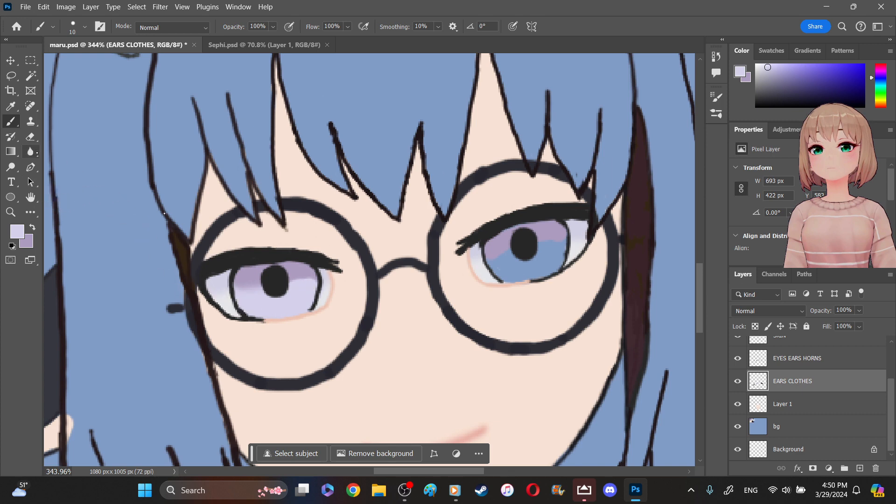
- Blur the retouched purple-to-lavender transition around the left eye's pupil
click(30, 151)
click(303, 279)
mouse_move(304, 280)
mouse_down()
mouse_move(273, 289)
mouse_move(243, 288)
mouse_move(302, 282)
mouse_move(260, 280)
mouse_up()
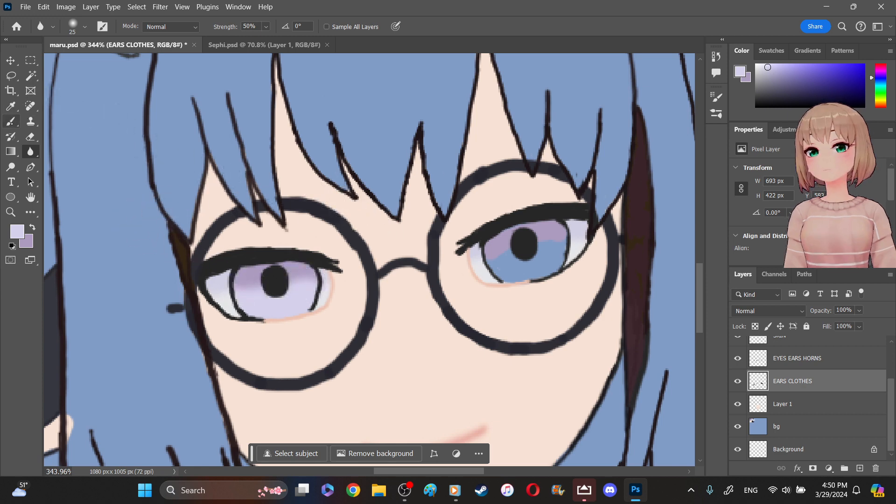
- Paint the remaining blue lower part of the right iris pale lavender with the Brush tool
click(11, 122)
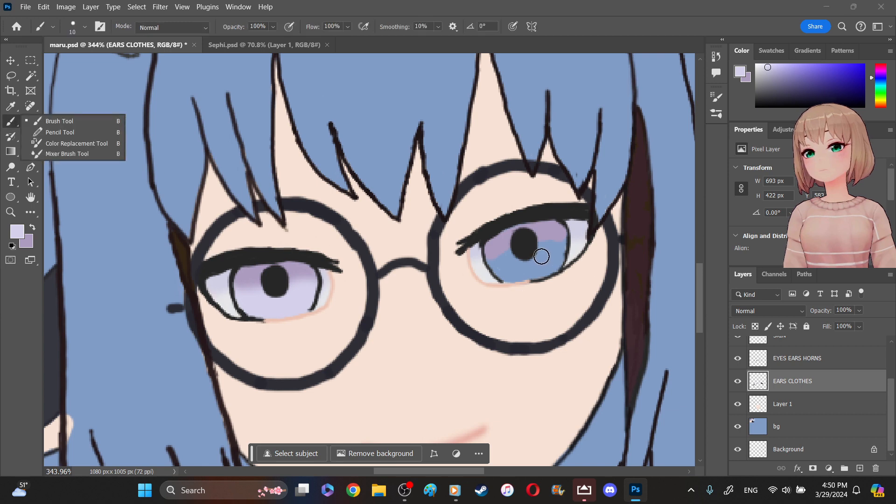
click(543, 251)
mouse_move(543, 254)
mouse_down()
mouse_move(561, 237)
mouse_move(537, 273)
mouse_up()
click(499, 268)
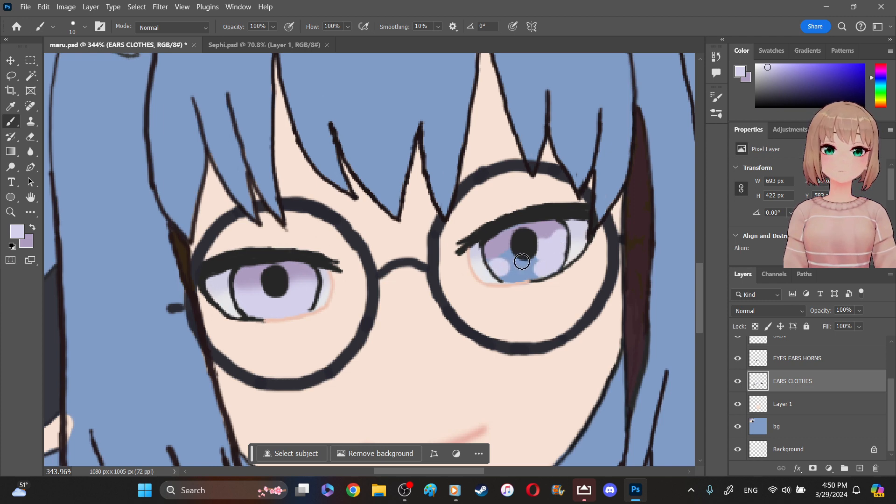
mouse_move(522, 261)
mouse_down()
mouse_move(496, 267)
mouse_move(512, 276)
mouse_move(537, 273)
mouse_move(541, 262)
mouse_move(520, 265)
mouse_up()
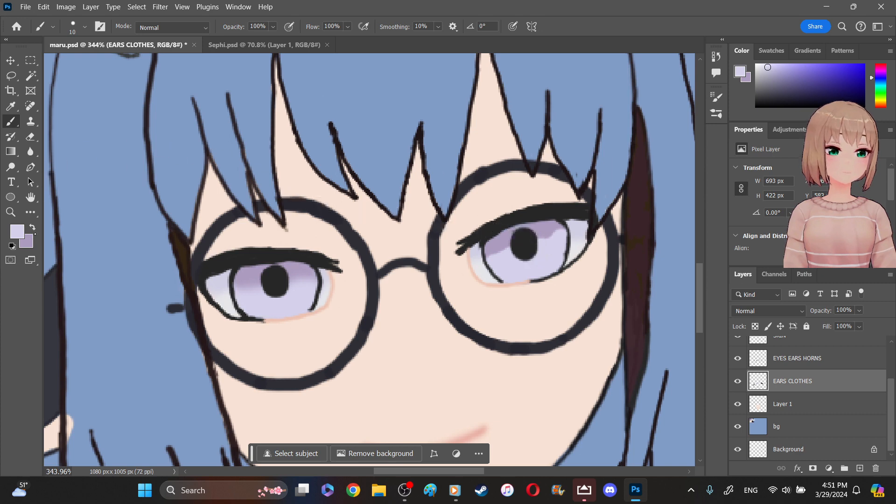
- Repaint the upper part of the right iris muted purple, then restore pale lavender as the foreground color
key(x)
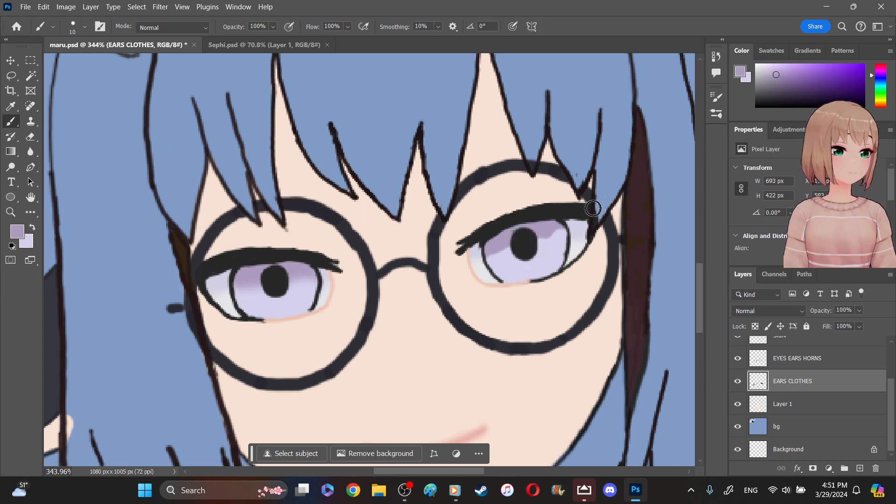
drag(546, 227, 507, 242)
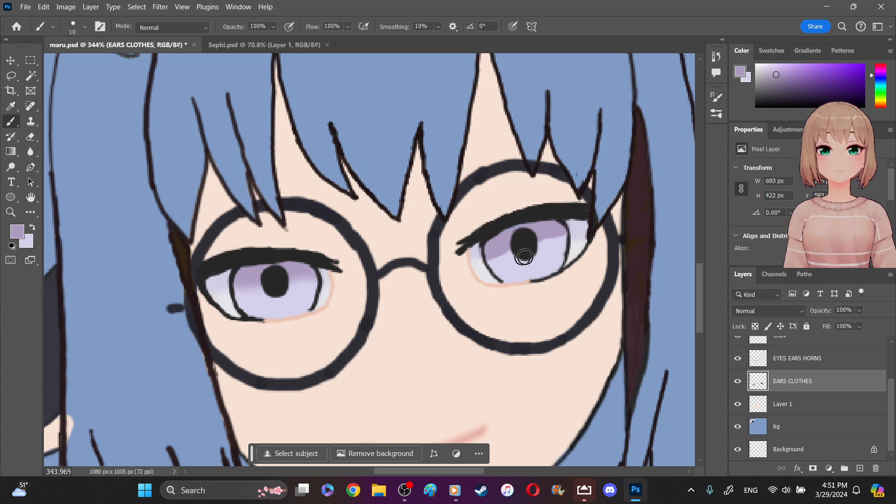
key(x)
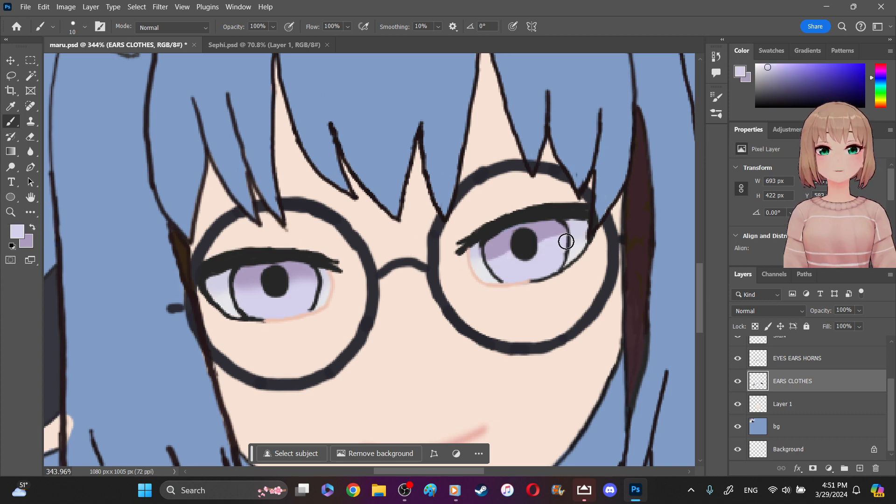
- Soften the boundary between purple and lavender in the right iris using the 25 px Blur tool
right_click(30, 152)
click(70, 153)
click(44, 160)
drag(498, 260, 490, 259)
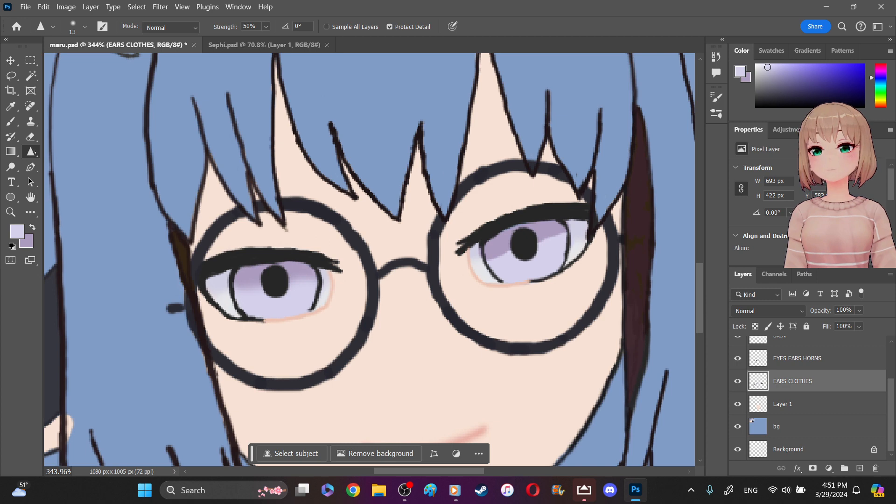
right_click(31, 151)
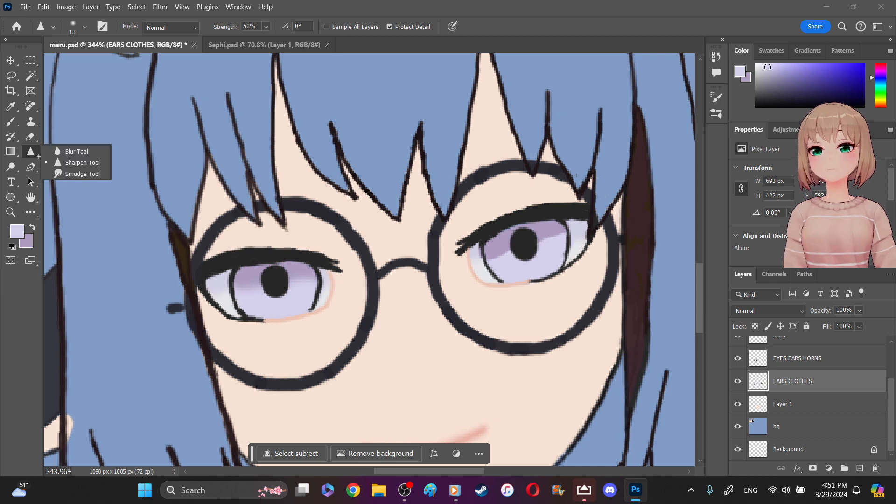
click(76, 151)
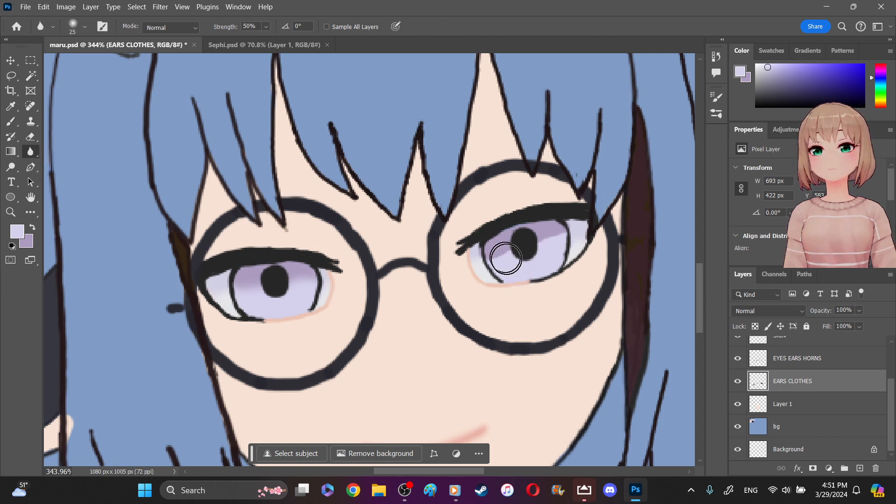
mouse_move(507, 254)
mouse_down()
mouse_move(555, 234)
mouse_move(556, 242)
mouse_move(551, 231)
mouse_move(561, 238)
mouse_move(546, 240)
mouse_move(564, 238)
mouse_move(526, 237)
mouse_move(491, 252)
mouse_move(559, 231)
mouse_move(528, 254)
mouse_move(514, 245)
mouse_move(492, 259)
mouse_move(519, 266)
mouse_move(499, 258)
mouse_move(520, 264)
mouse_move(555, 238)
mouse_move(504, 257)
mouse_move(563, 244)
mouse_move(559, 229)
mouse_move(546, 264)
mouse_move(513, 264)
mouse_move(534, 256)
mouse_up()
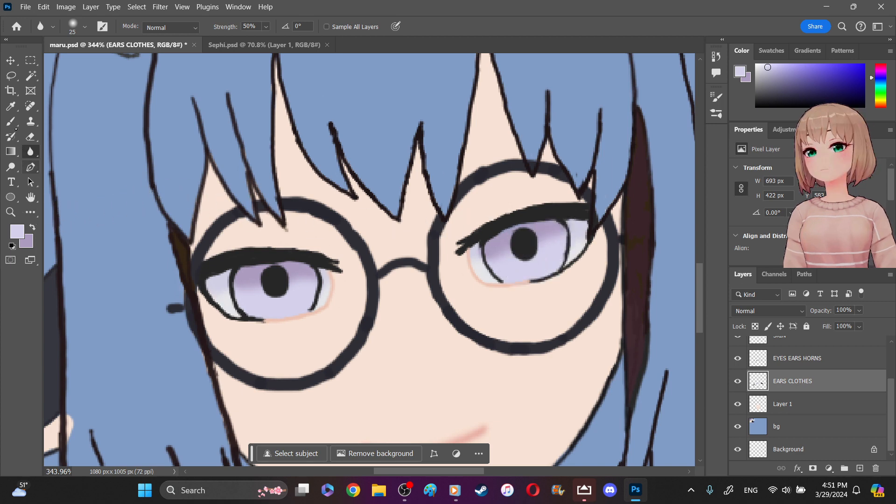
- Sample the off-white swatch in the palette's second row as the foreground color and return to the character's eyes
click(10, 121)
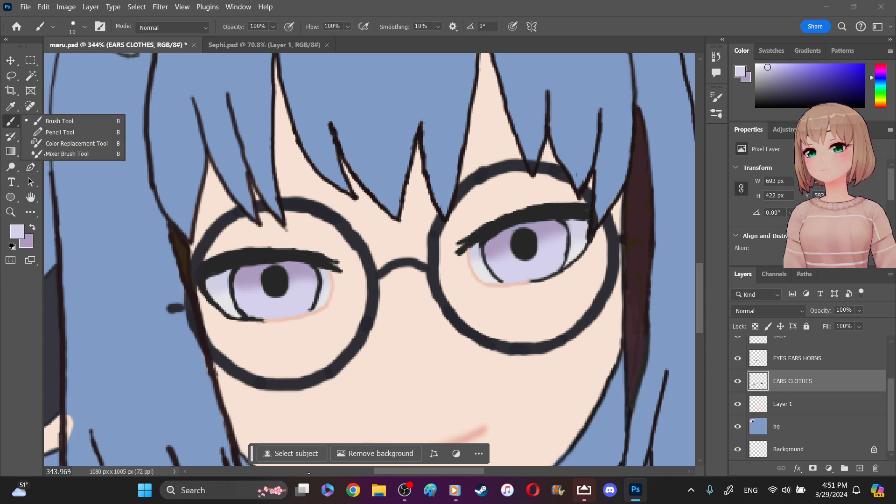
click(374, 473)
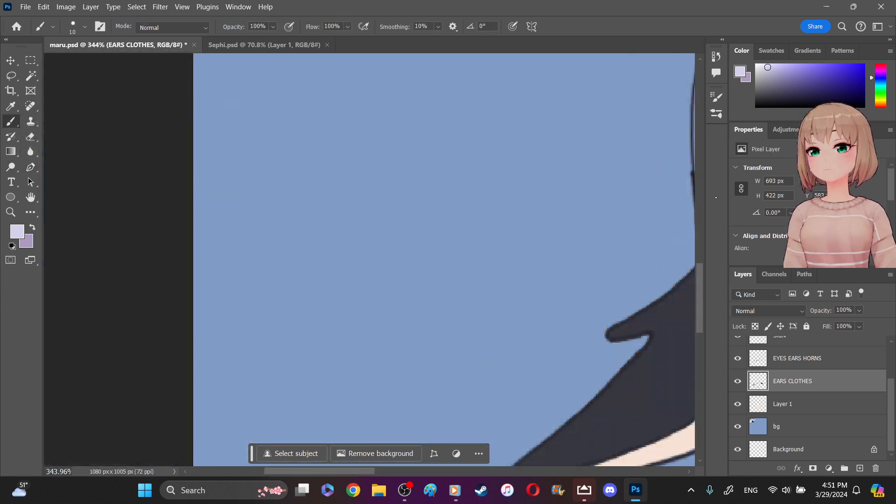
click(701, 190)
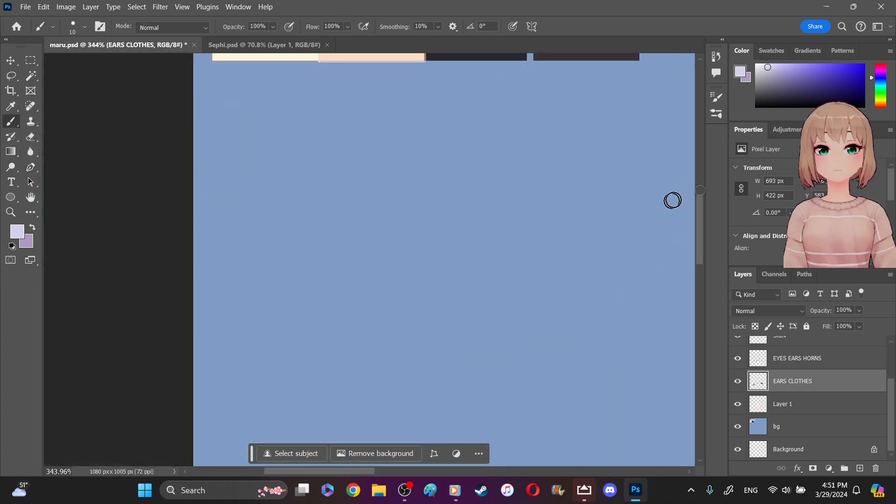
click(701, 159)
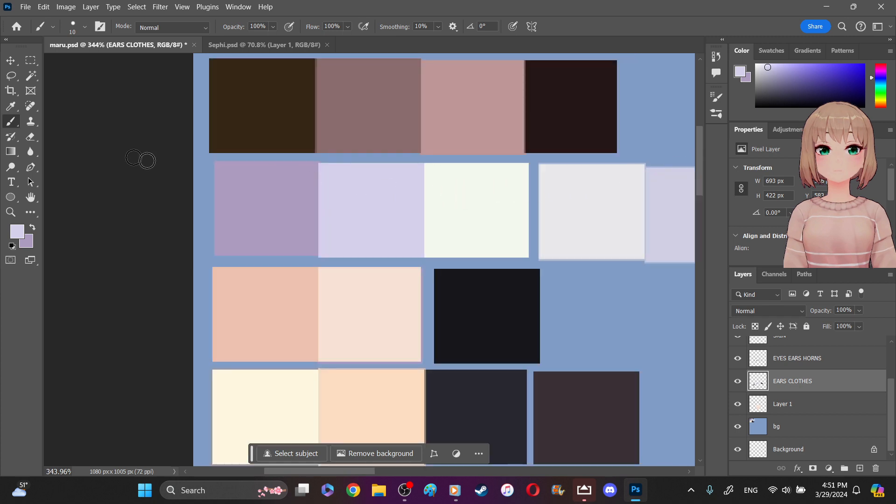
click(15, 105)
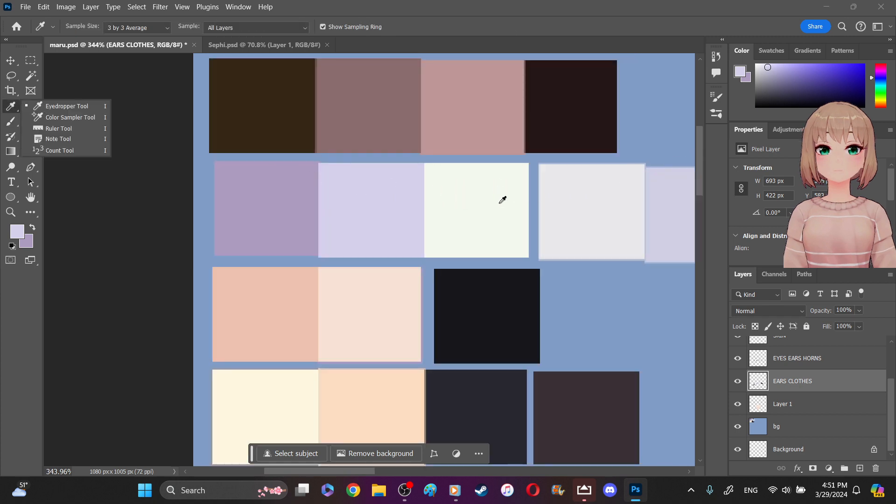
click(486, 200)
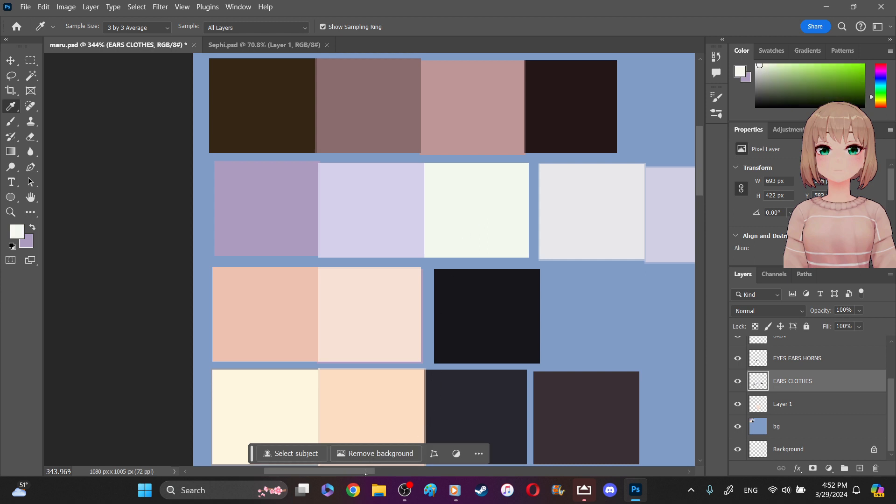
drag(369, 474, 487, 474)
drag(702, 189, 701, 342)
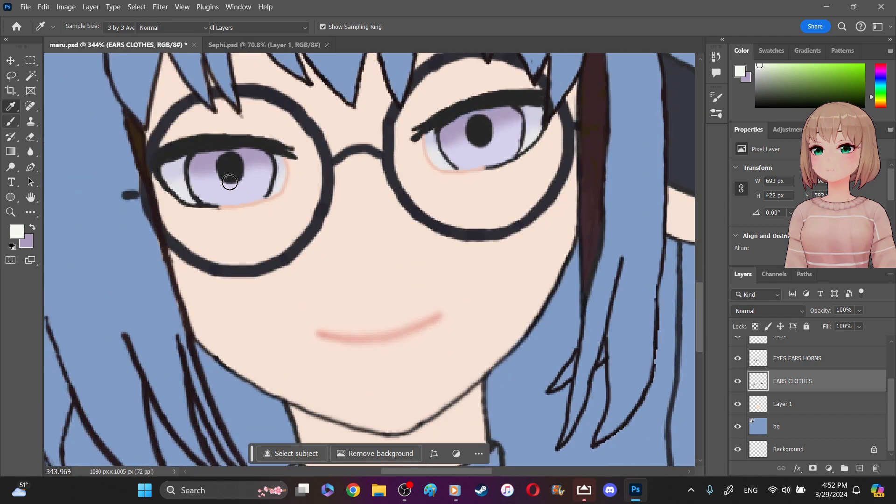
- Set the hard round Brush tool's size to 6 px for the eye highlights
key(b)
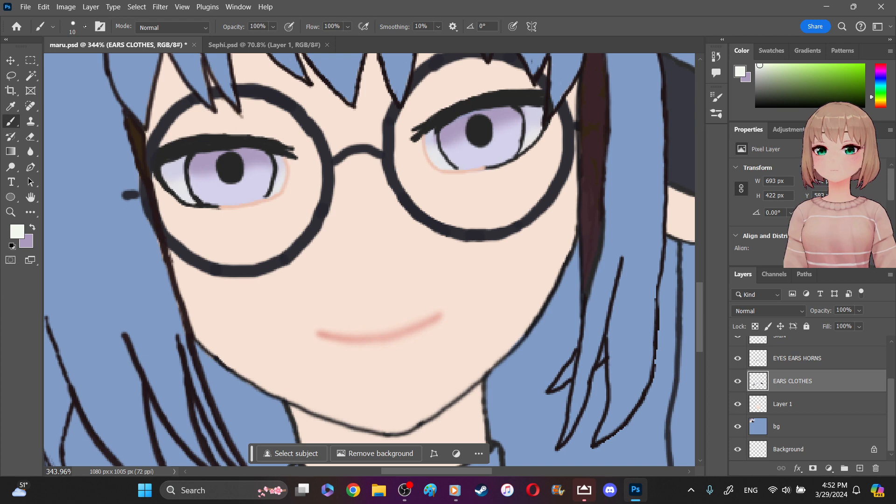
click(85, 26)
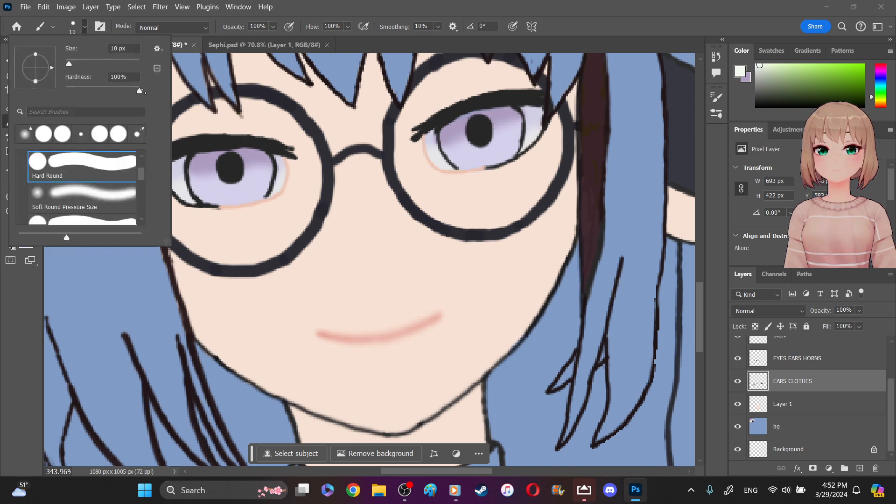
click(140, 45)
key(BackSpace)
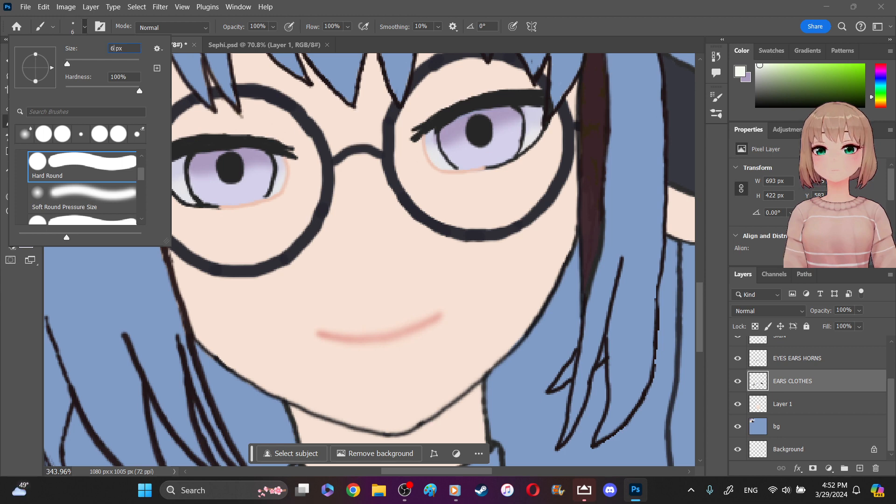
text(6)
key(Return)
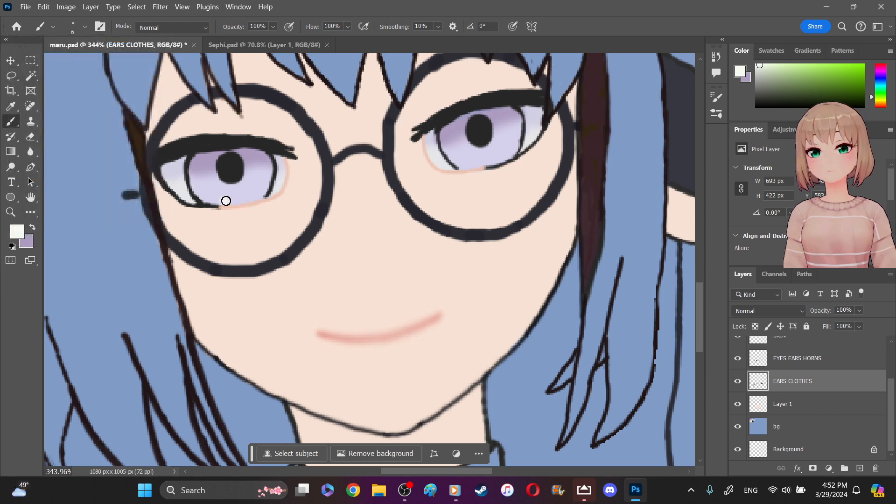
drag(249, 196, 229, 199)
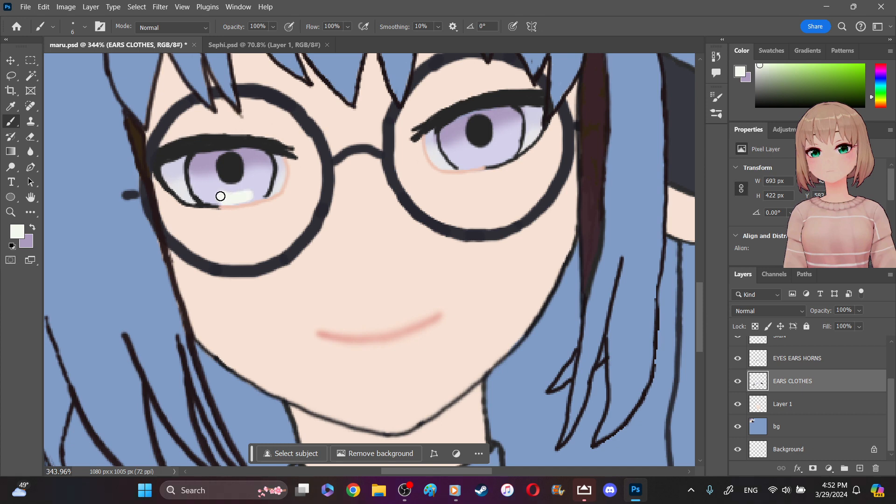
key(ctrl+z)
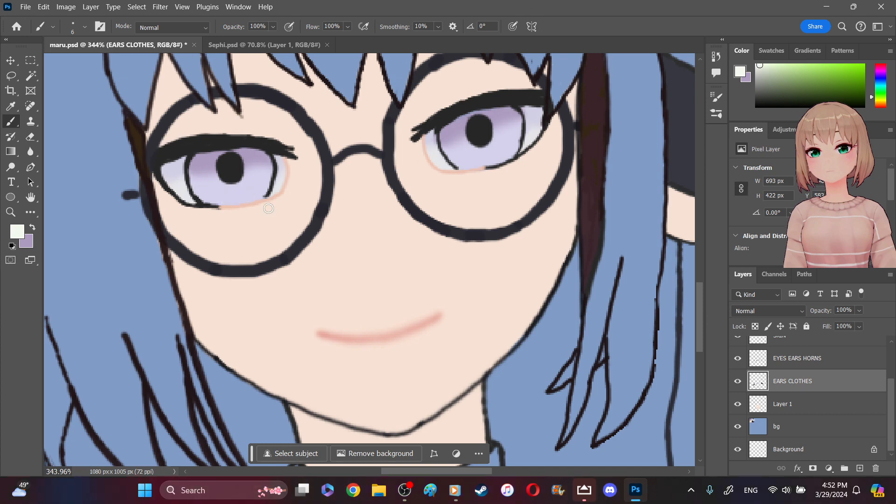
drag(222, 194, 254, 182)
mouse_move(490, 144)
mouse_down()
mouse_move(504, 140)
mouse_move(489, 156)
mouse_up()
key(ctrl+z)
key(ctrl+z)
key(ctrl+z)
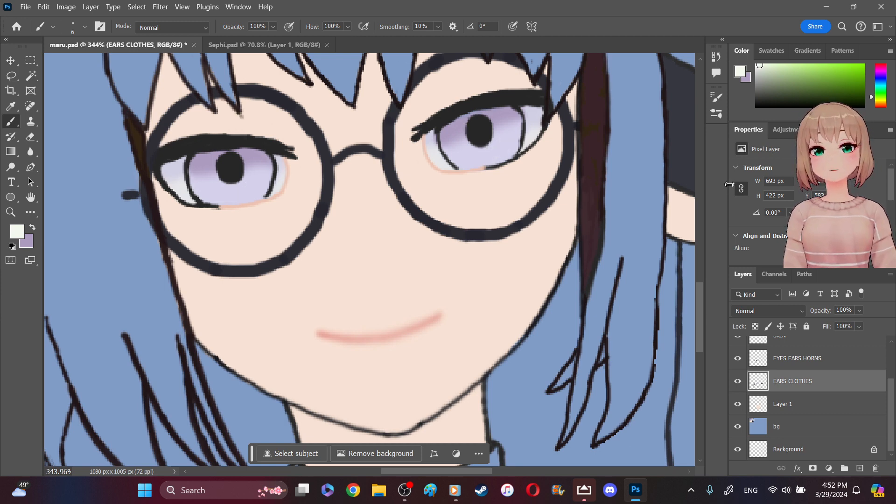
- Paint a small off-white highlight below the pupil in each iris and soften both with the 25 px Blur tool
drag(504, 143, 488, 156)
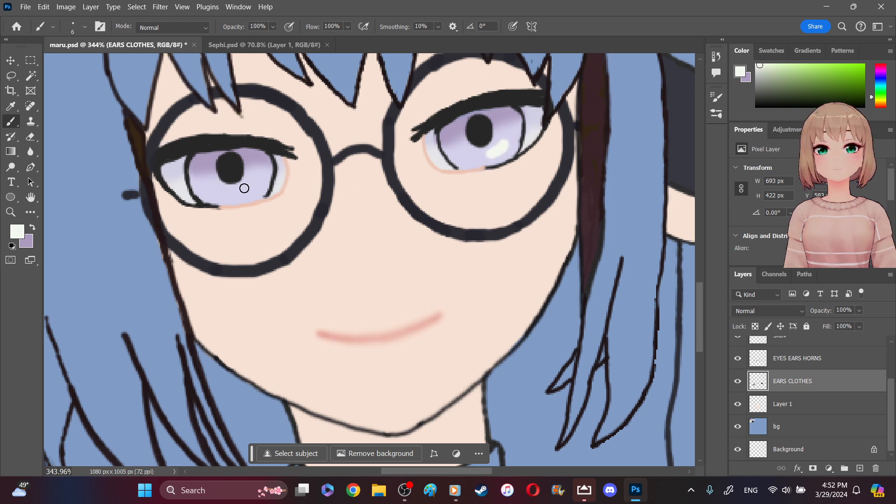
drag(254, 184, 234, 187)
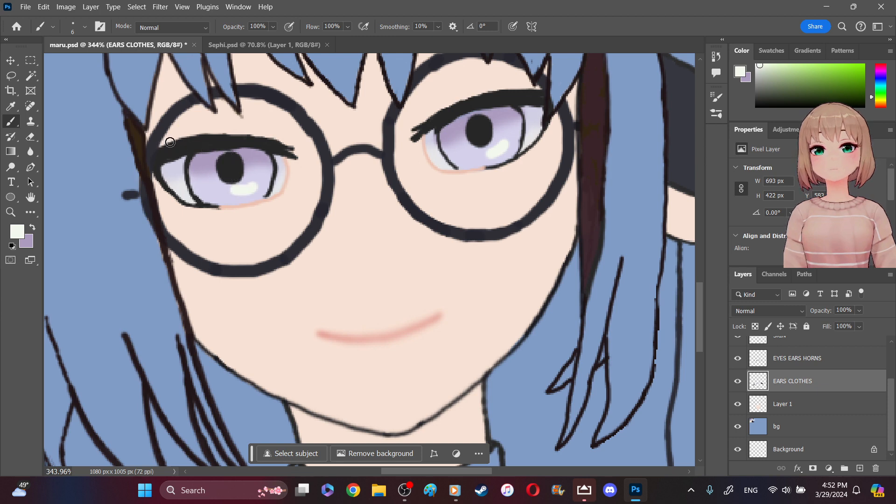
click(30, 152)
right_click(30, 151)
click(97, 162)
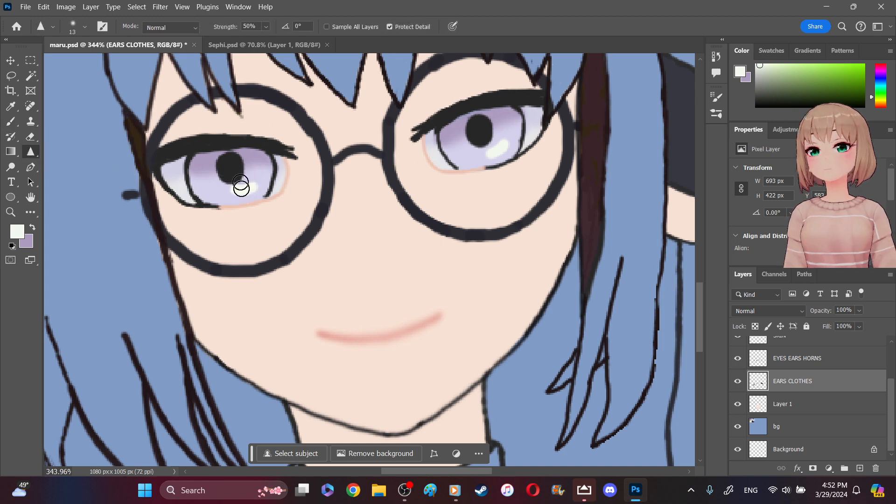
right_click(31, 151)
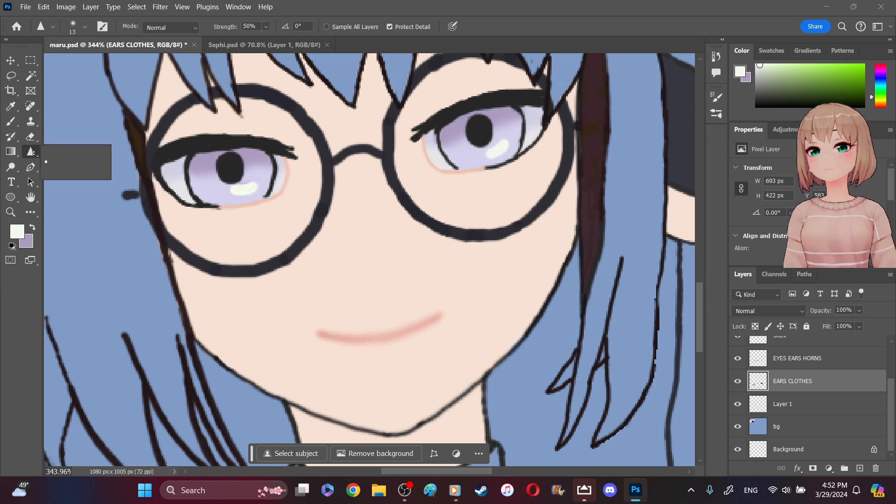
click(58, 150)
mouse_move(241, 176)
mouse_down()
mouse_move(240, 188)
mouse_move(252, 187)
mouse_move(240, 192)
mouse_move(258, 169)
mouse_up()
mouse_move(505, 143)
mouse_down()
mouse_move(482, 139)
mouse_move(494, 144)
mouse_up()
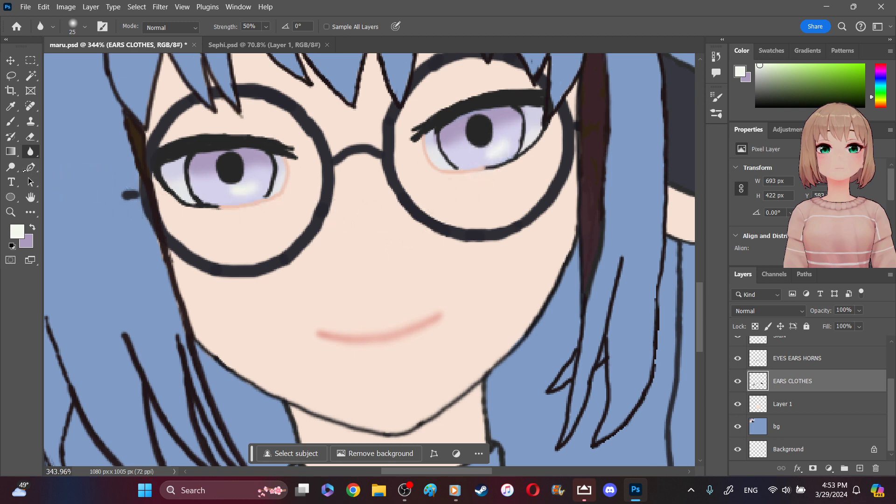
- Sample pale lavender from the left iris as the secondary color and repaint the off-white highlights in both irises with the 6 px brush
key(x)
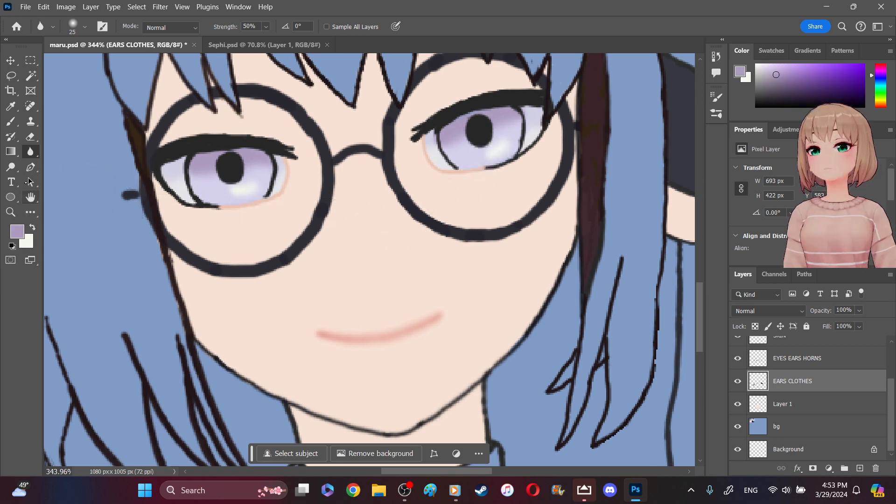
click(10, 106)
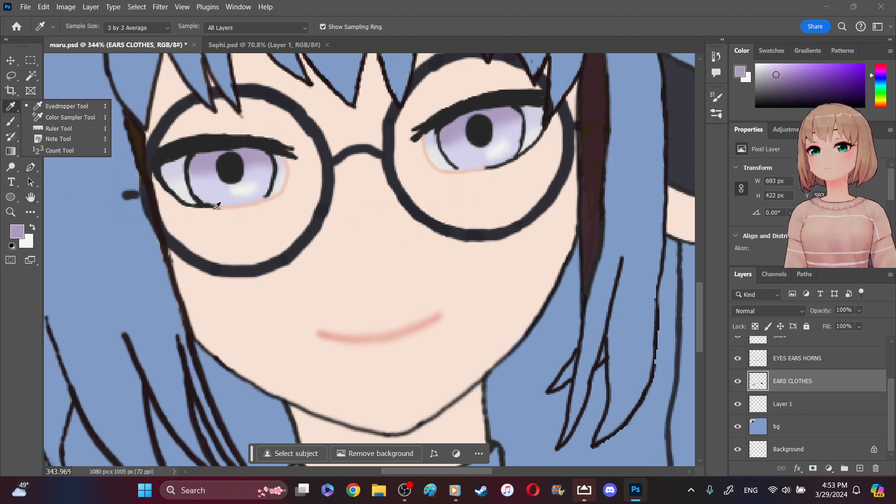
click(221, 182)
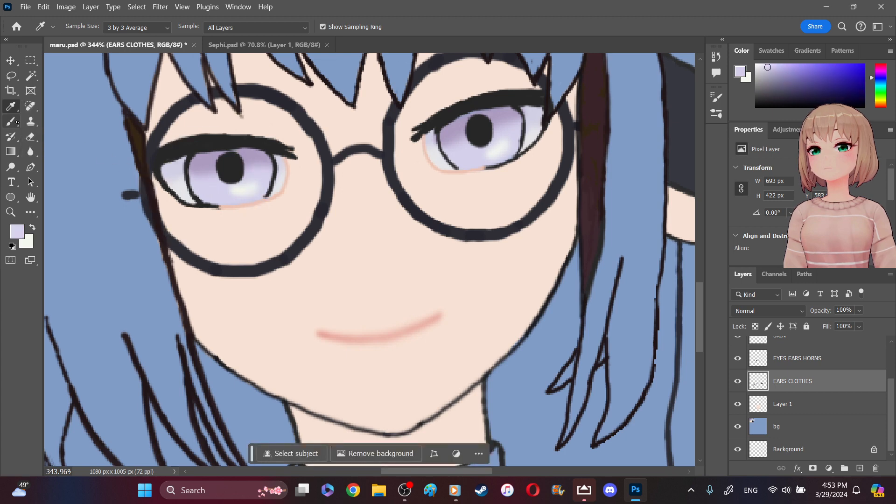
key(b)
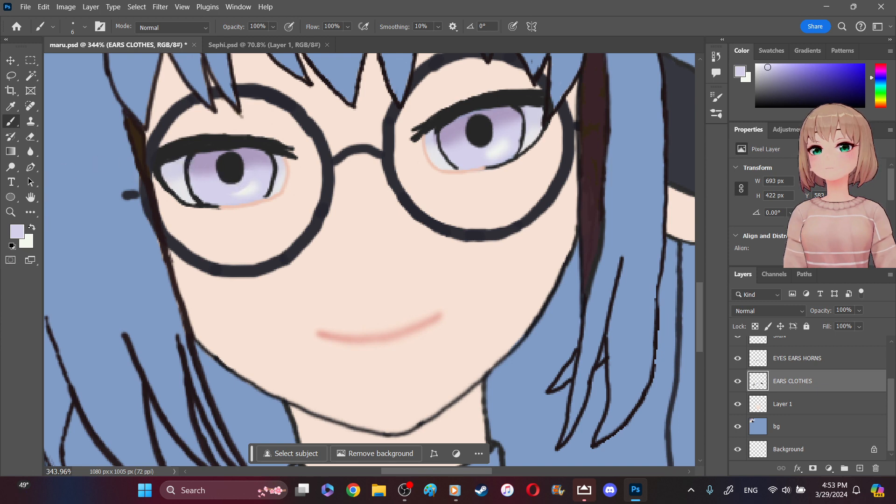
key(x)
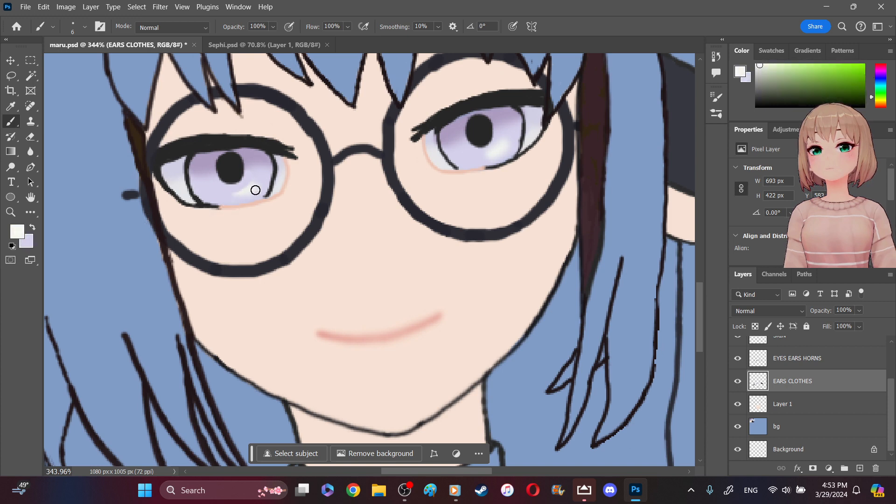
drag(255, 188, 235, 195)
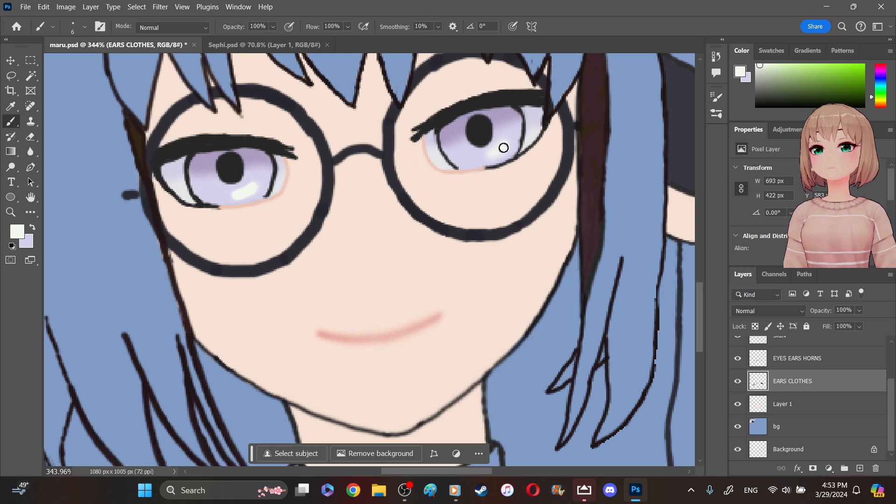
drag(486, 155, 505, 147)
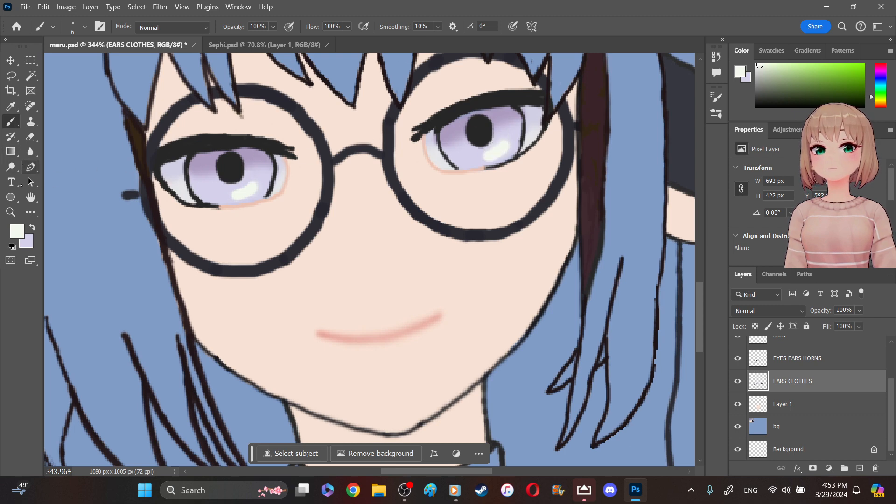
- Soften the edges of the repainted highlights in both irises using the 25 px Blur tool
click(30, 152)
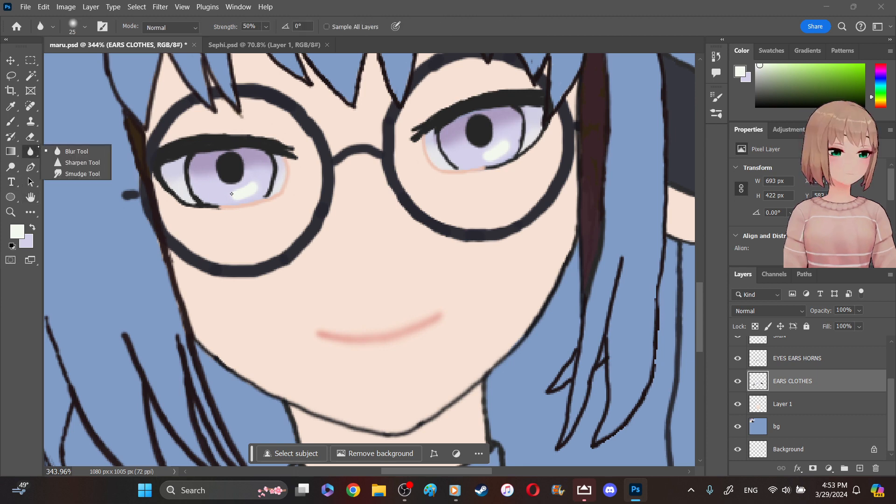
drag(246, 186, 239, 192)
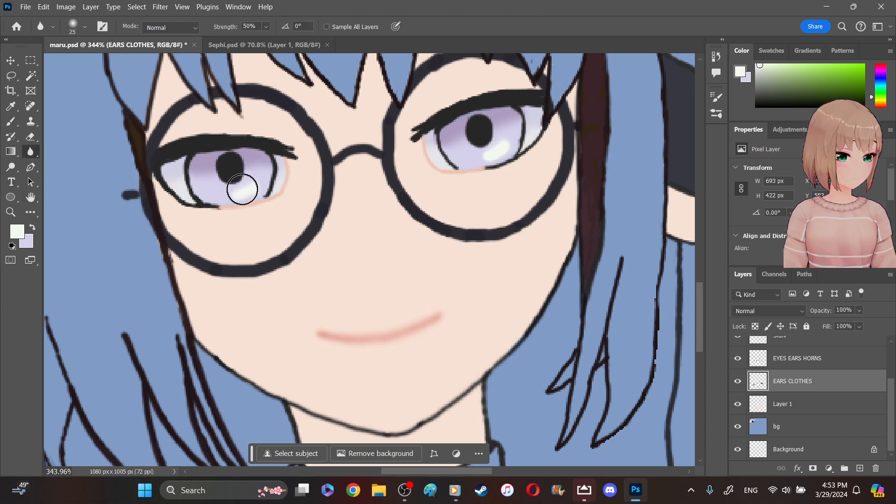
mouse_move(458, 134)
mouse_down()
mouse_move(501, 145)
mouse_move(488, 150)
mouse_move(492, 144)
mouse_up()
mouse_move(286, 175)
mouse_down()
mouse_move(234, 196)
mouse_move(254, 180)
mouse_up()
drag(456, 155, 502, 140)
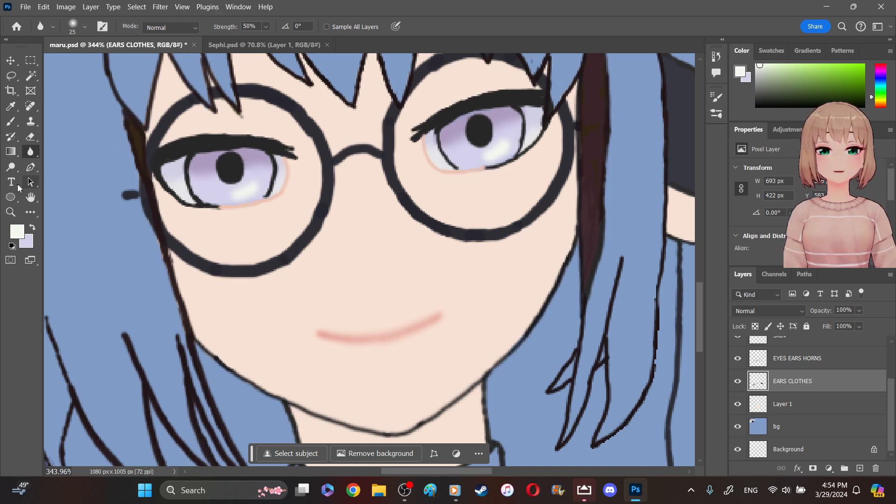
- Fit the canvas on screen, sample the mauve swatch in the palette's first row, and change the foreground color to brown 785947
click(10, 212)
right_click(177, 208)
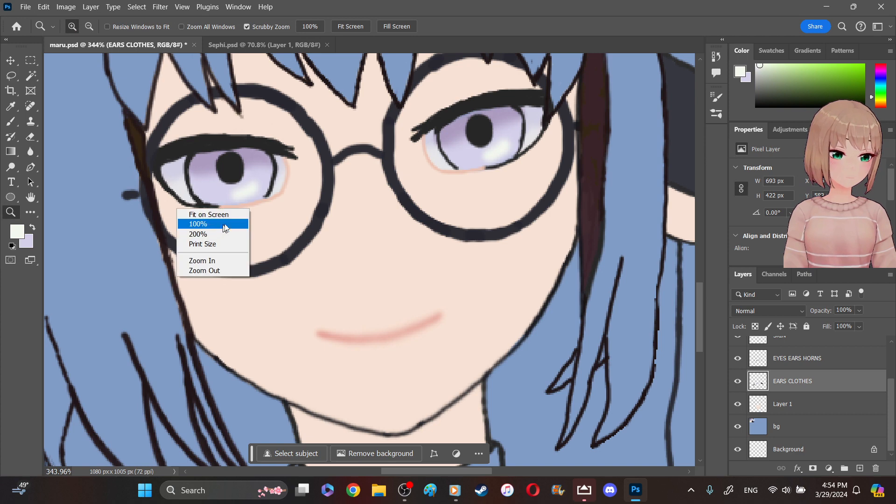
click(229, 214)
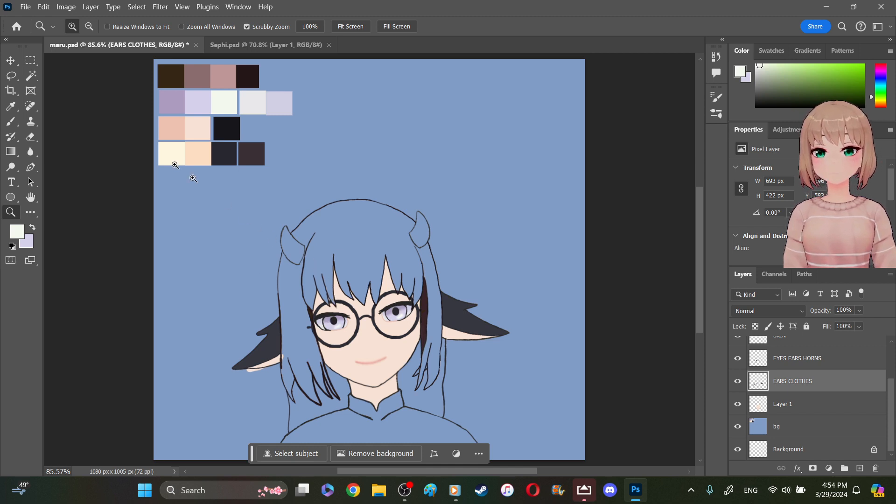
click(11, 106)
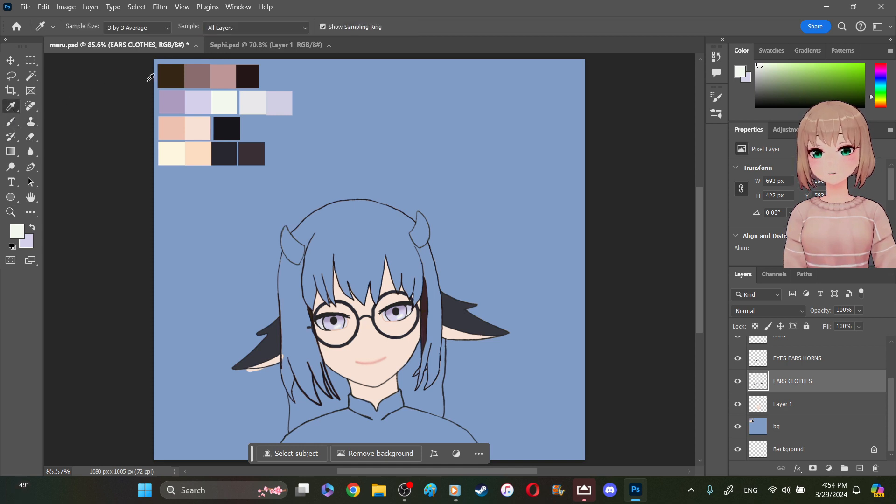
click(192, 68)
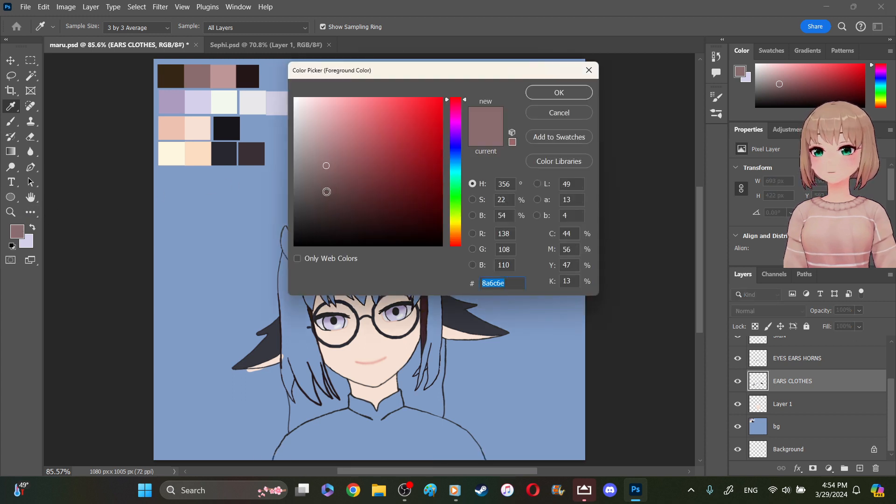
click(454, 231)
drag(456, 237, 455, 237)
drag(337, 166, 356, 176)
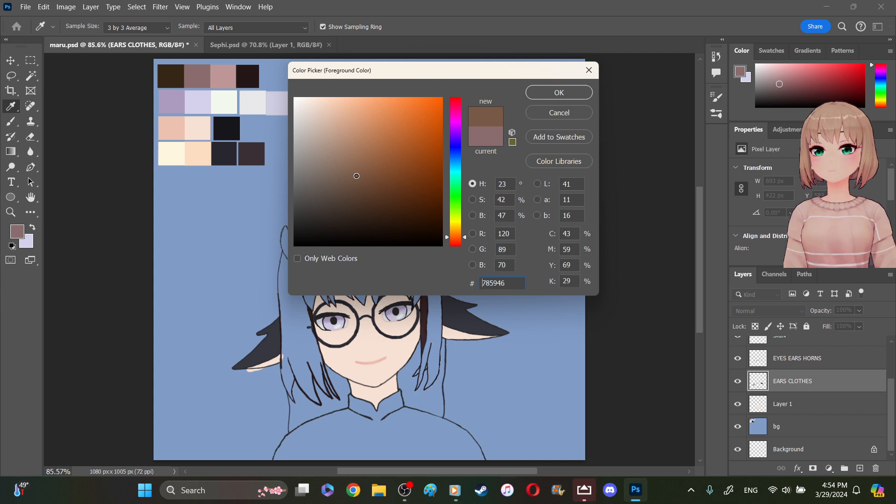
click(558, 92)
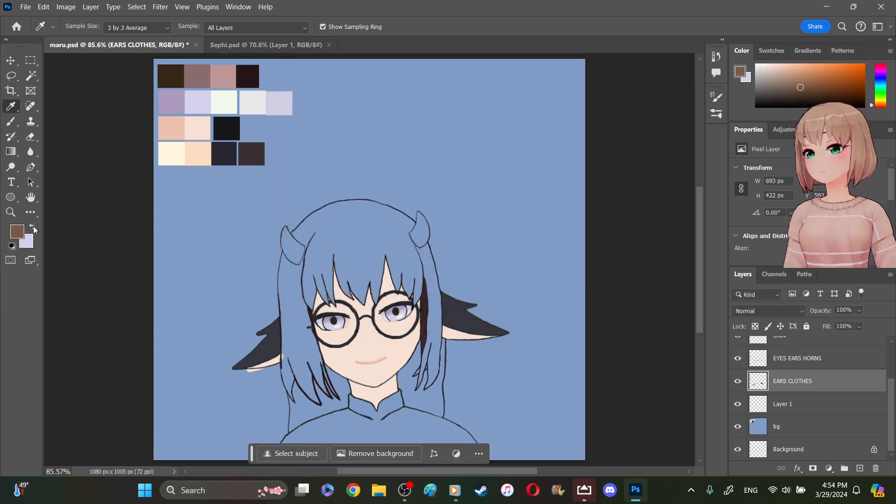
- Sample the mauve swatch in the palette's first row as the background color, keeping brown as the foreground
click(33, 228)
click(201, 82)
click(34, 227)
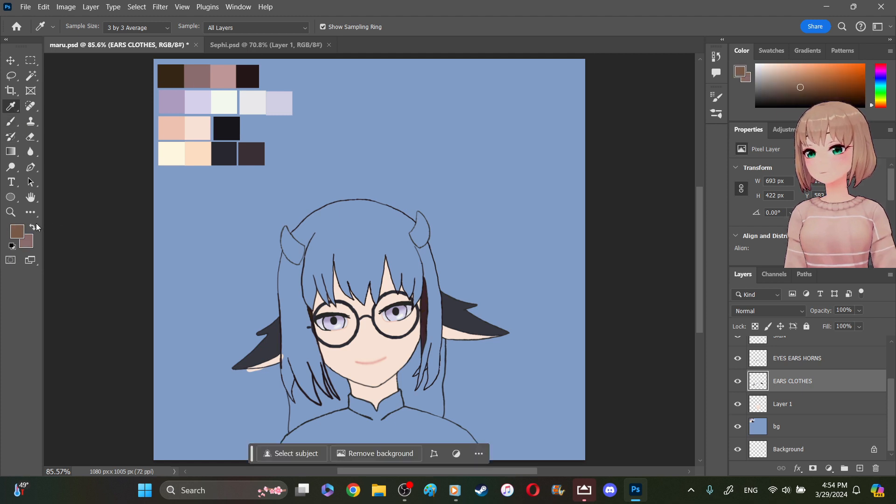
- Add a new layer directly above Layer 1 and name it HAIR COLOR
click(818, 406)
click(861, 469)
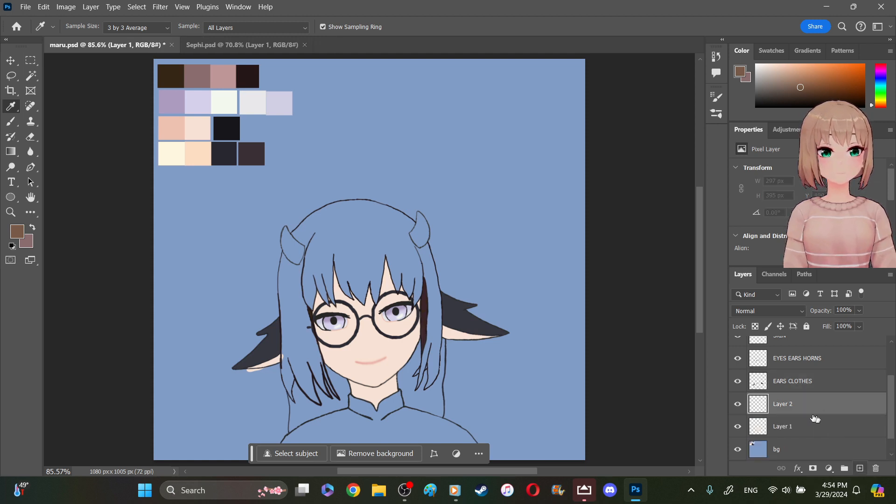
double_click(782, 405)
text(ha)
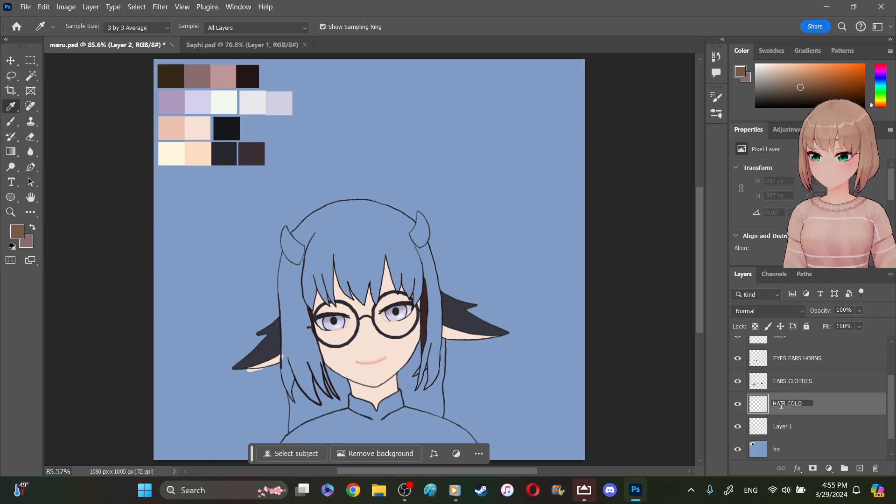
key(Return)
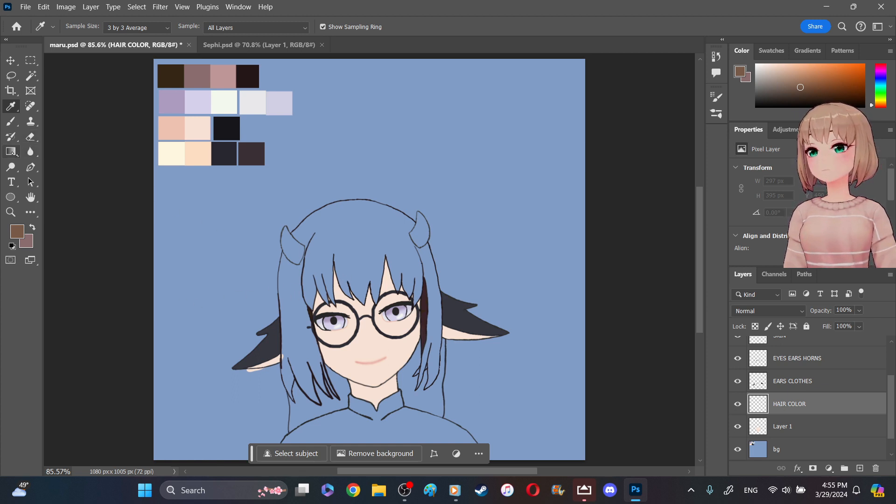
- Try a linear gradient on the HAIR COLOR layer from above the head down to the face, and hide the bg layer
click(10, 151)
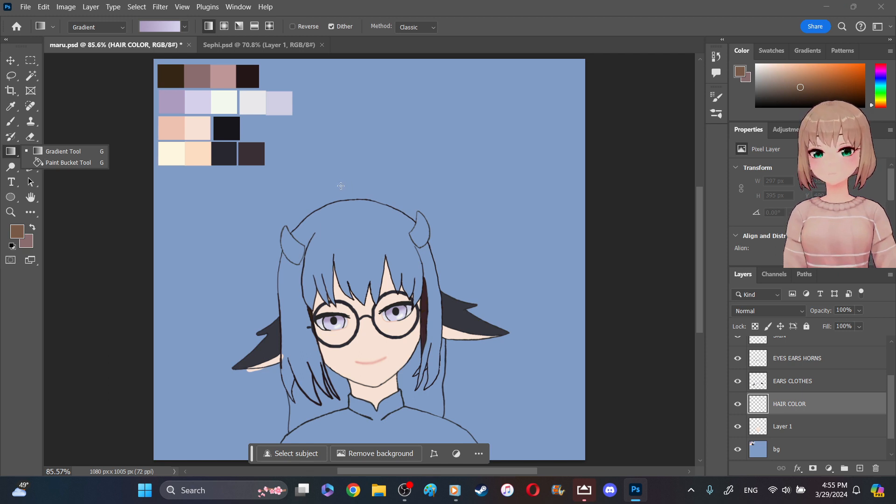
drag(342, 183, 363, 340)
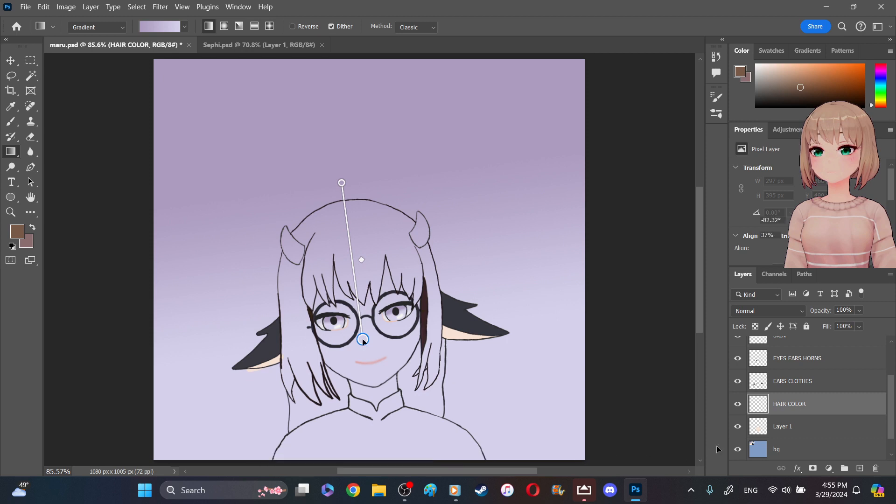
click(738, 451)
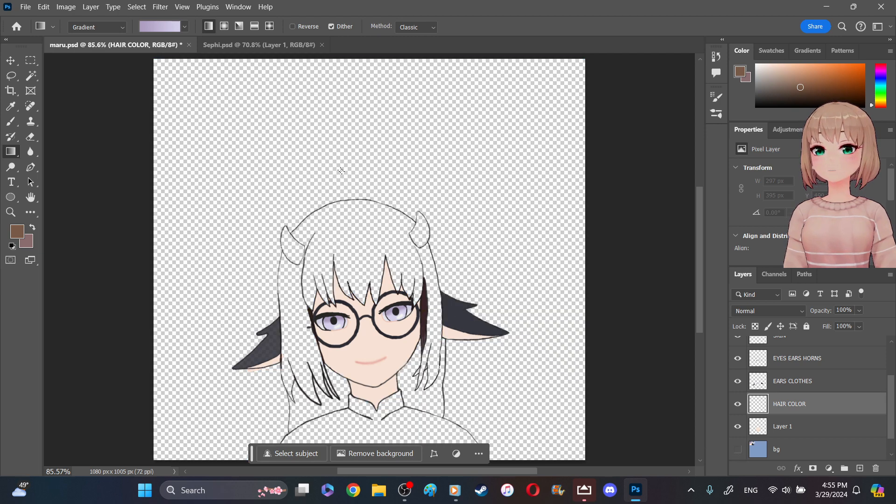
- Undo the gradient trial over the head and choose the orange-tan gradient from the Neutrals presets
drag(336, 170, 350, 310)
key(ctrl+z)
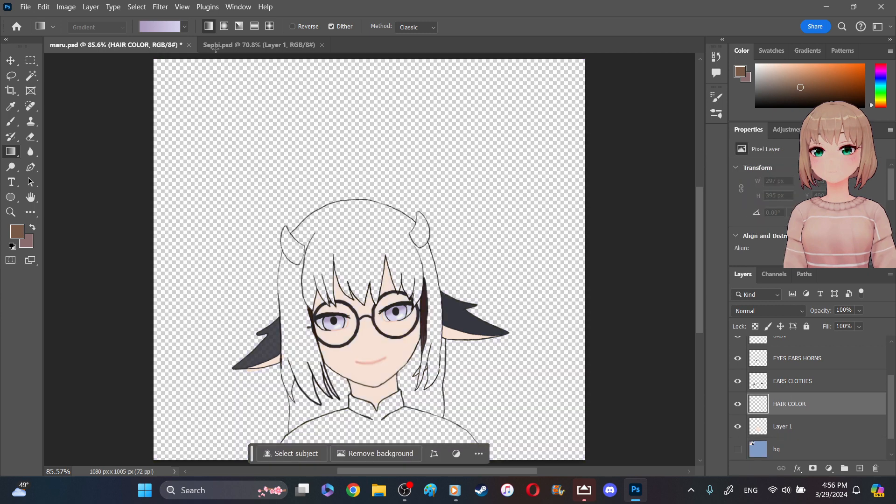
click(184, 27)
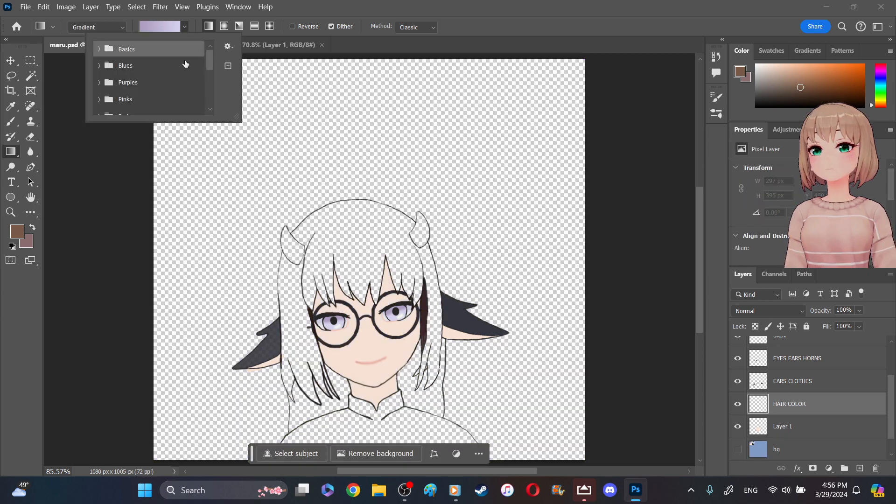
drag(210, 61, 208, 103)
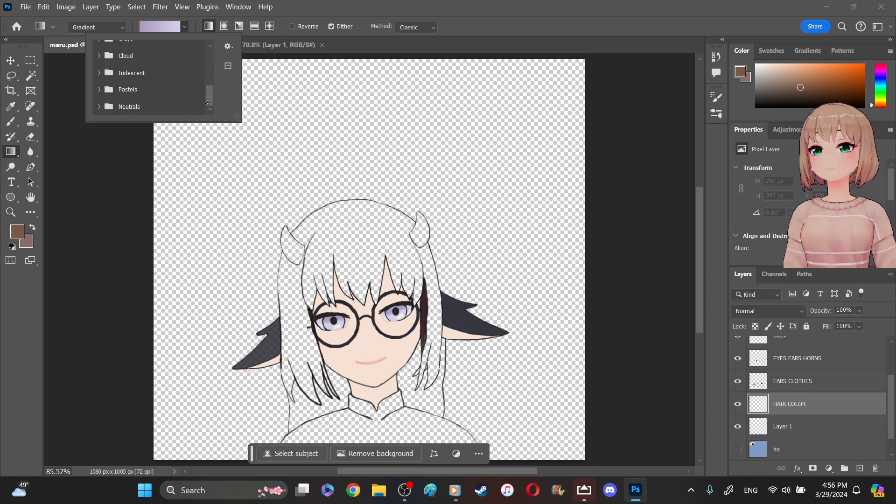
click(101, 108)
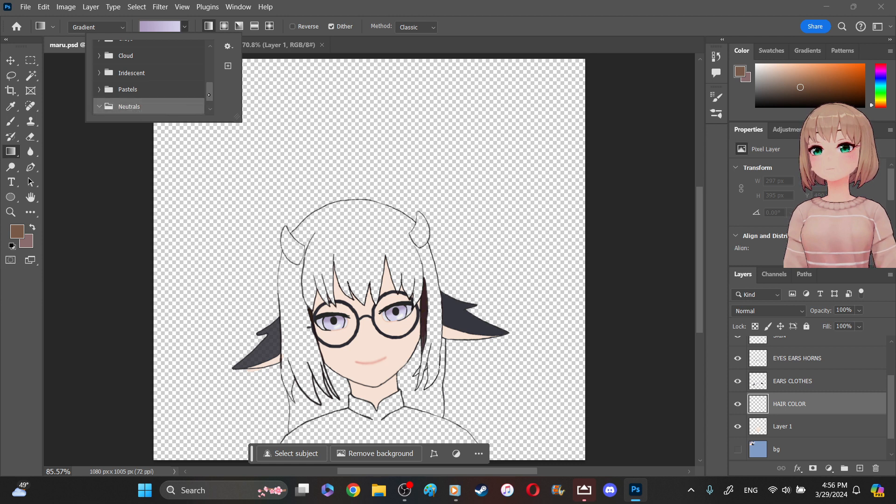
drag(208, 95, 211, 104)
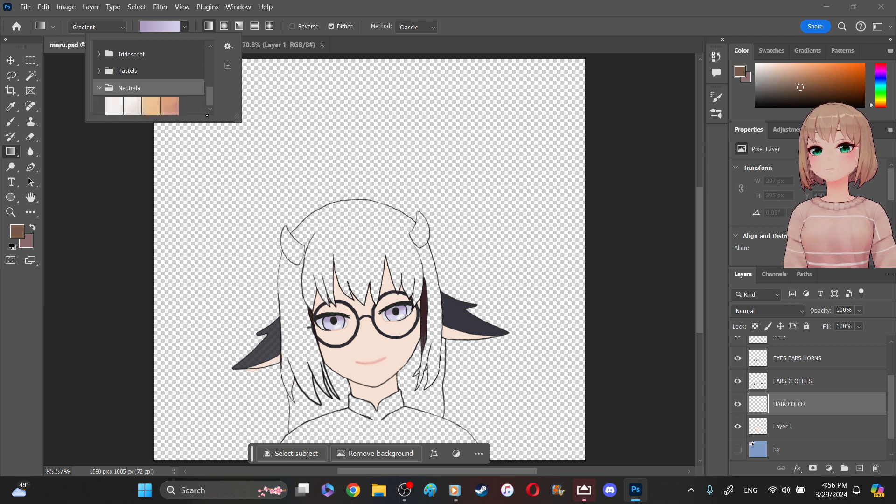
click(166, 110)
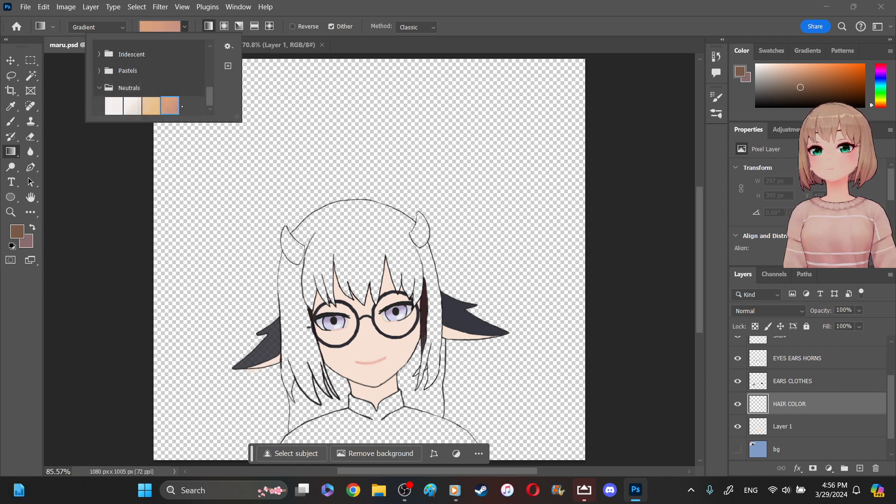
- Choose the brown-to-mauve foreground-to-background gradient from the Basics presets
drag(210, 93, 212, 53)
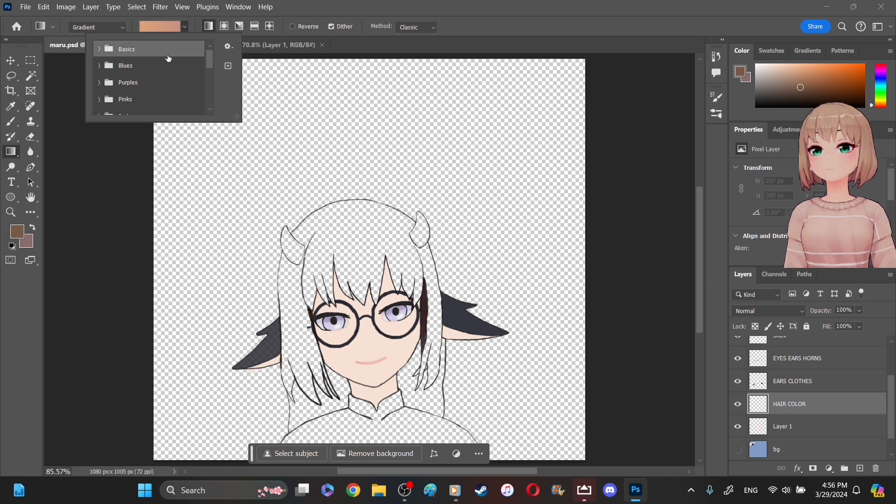
click(99, 50)
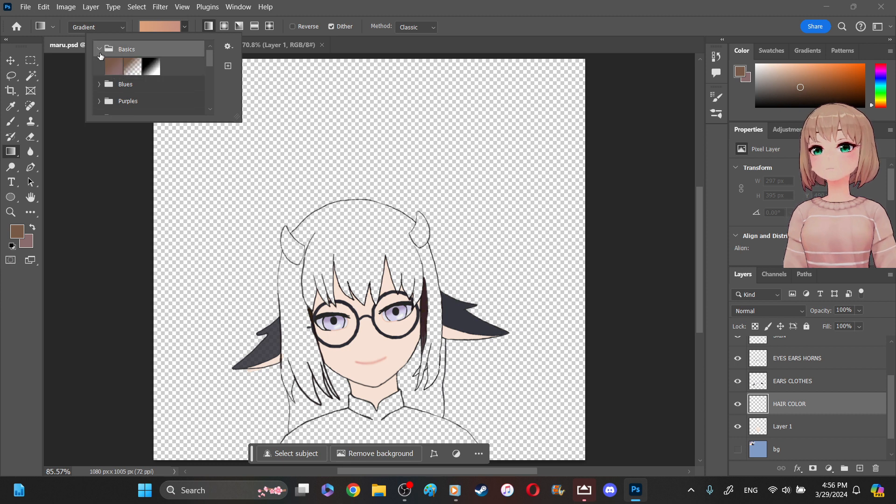
click(115, 69)
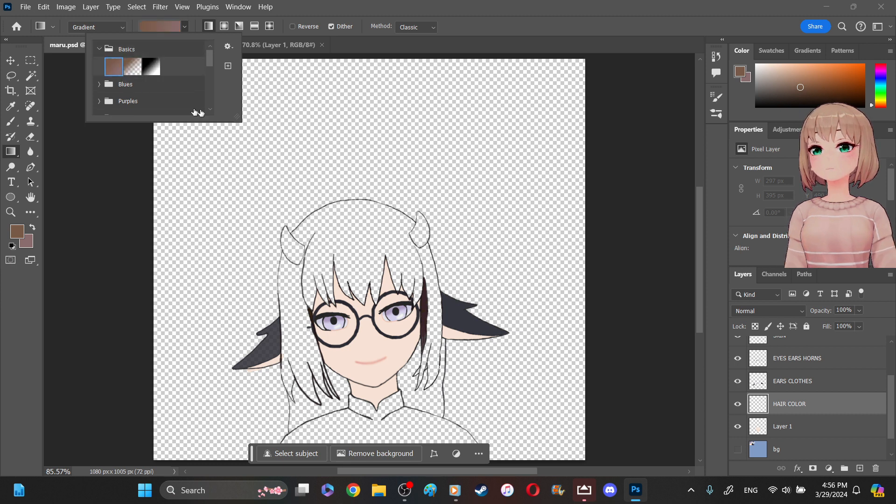
- Try the brown-to-mauve linear gradient on the HAIR COLOR layer, from above the head down to the face
drag(334, 161, 330, 363)
key(ctrl+z)
key(ctrl+z)
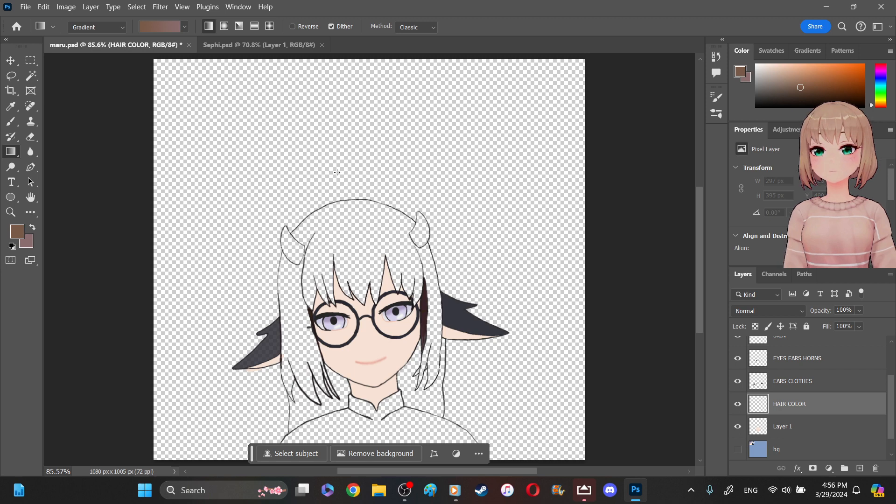
drag(340, 171, 346, 329)
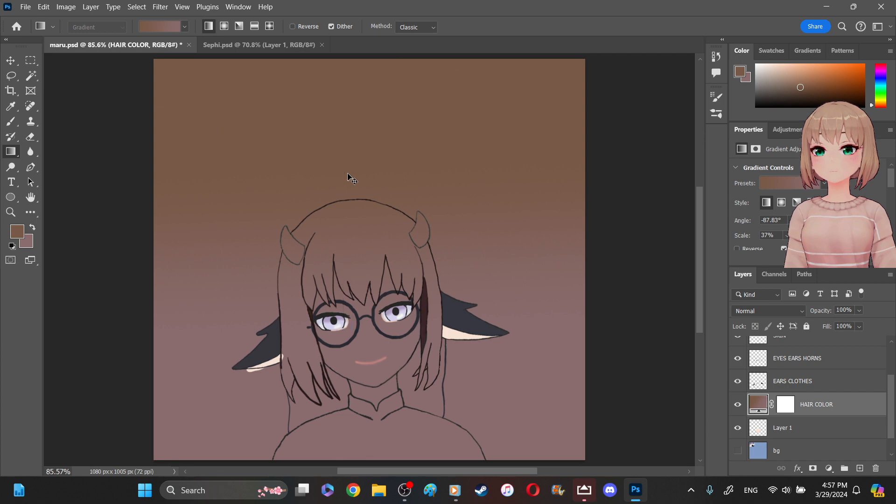
key(ctrl+z)
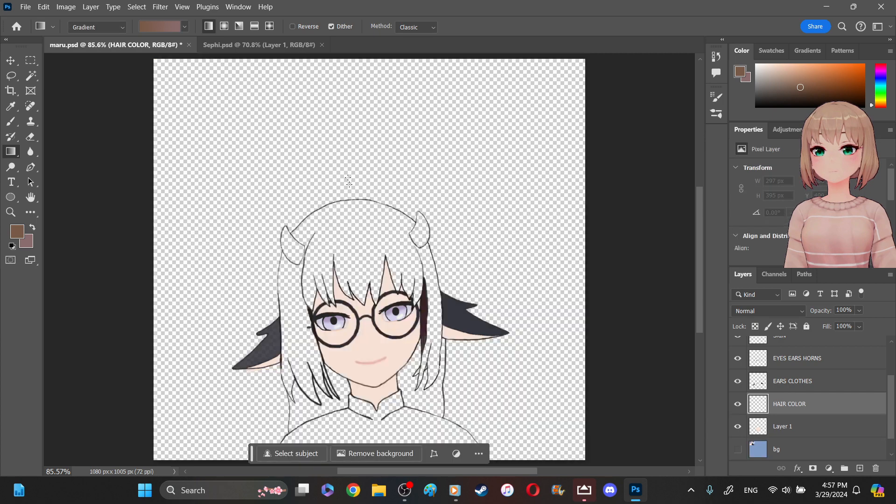
- Apply the brown-to-mauve linear gradient on HAIR COLOR from above the head to the collar, and rasterize the fill for erasing
drag(348, 181, 372, 397)
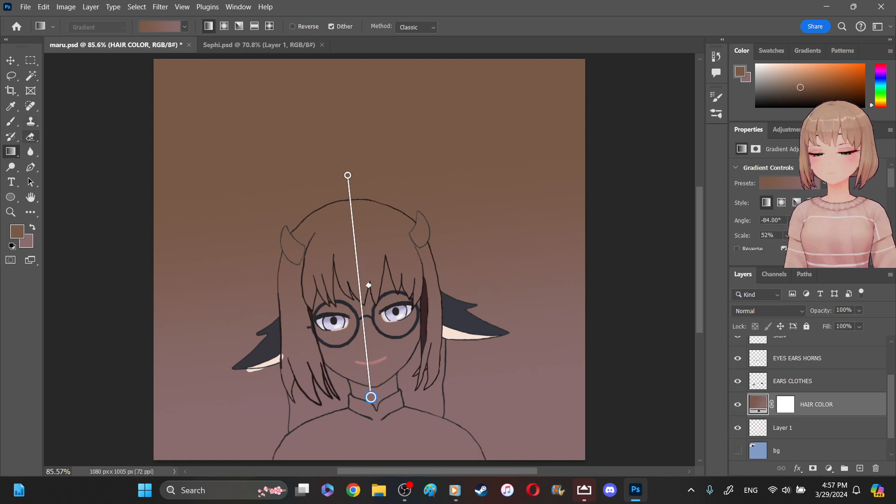
click(31, 137)
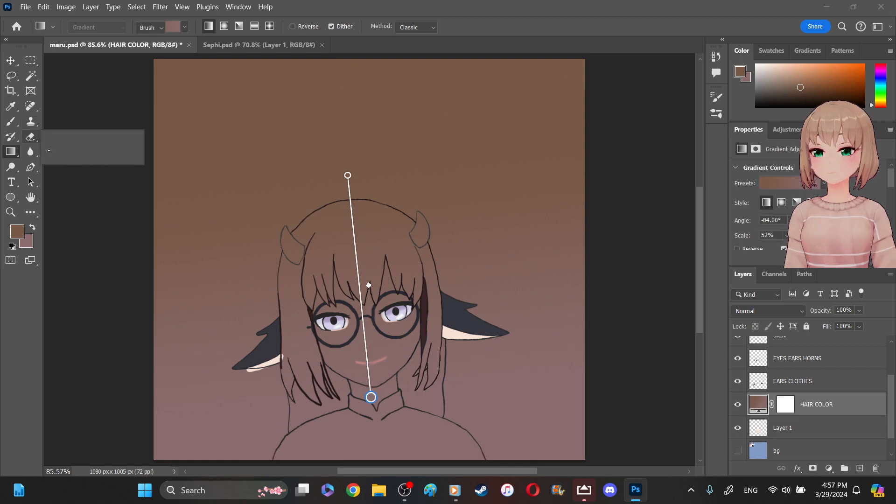
click(230, 168)
click(246, 179)
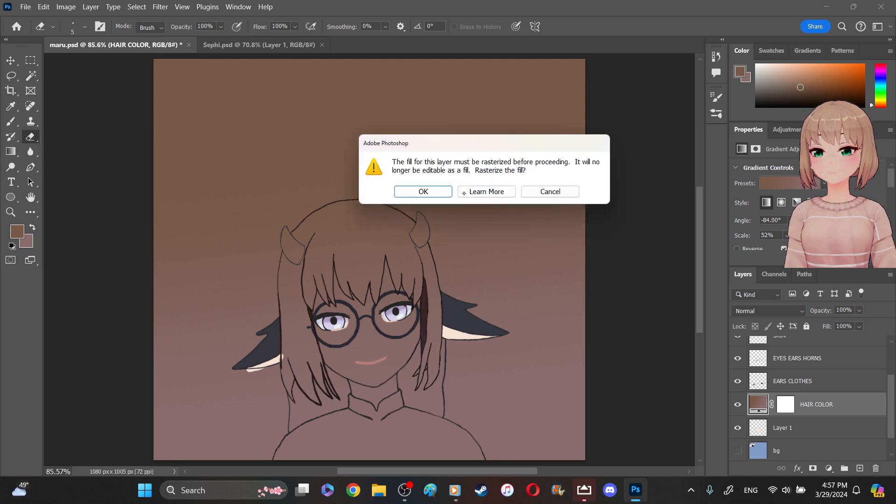
click(450, 192)
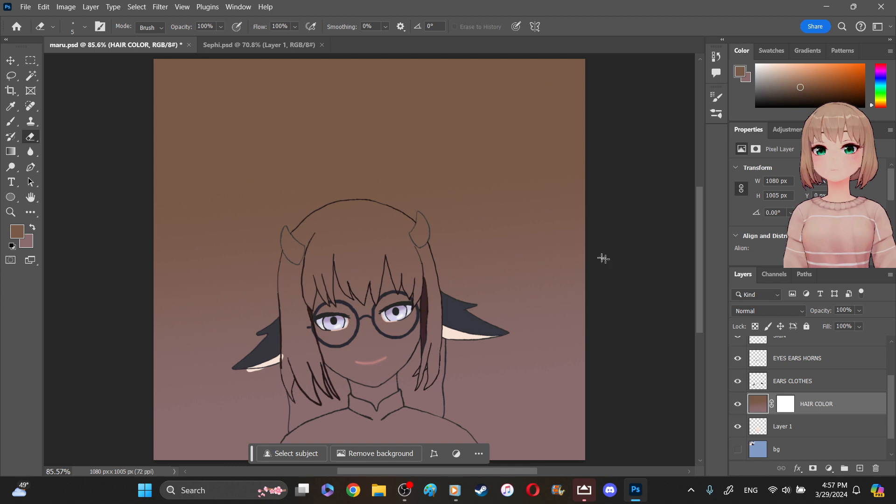
- Set the eraser size to 58 px and erase the HAIR COLOR gradient in the canvas's upper-left corner
drag(177, 203, 183, 212)
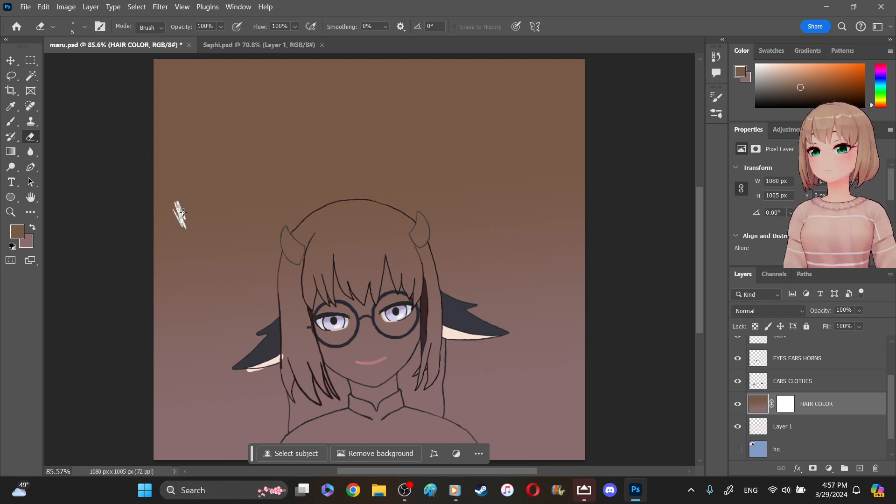
click(85, 29)
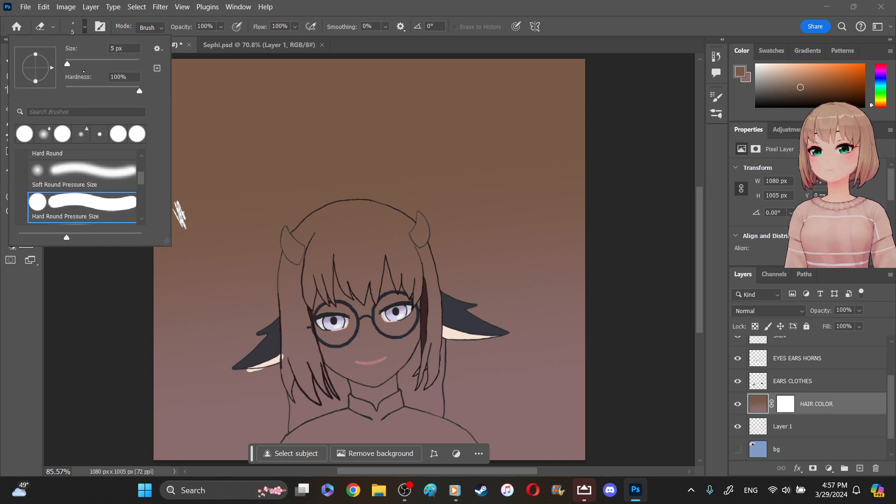
click(87, 62)
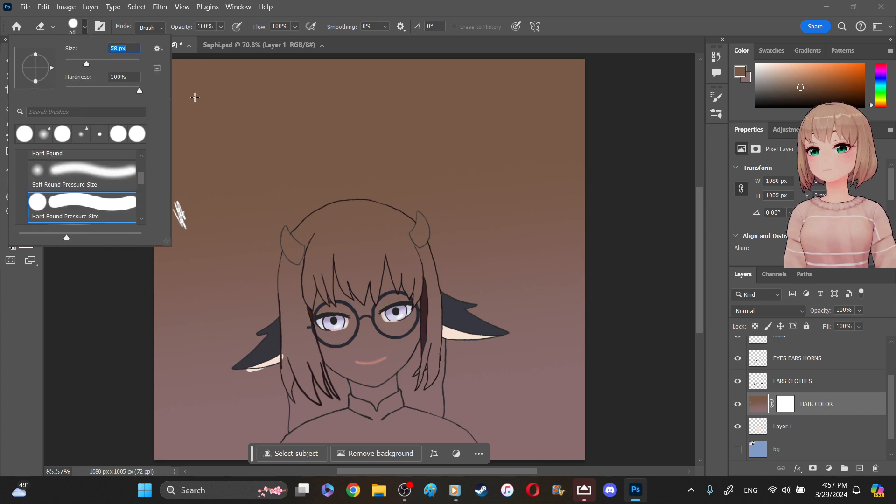
click(194, 93)
drag(191, 107, 193, 92)
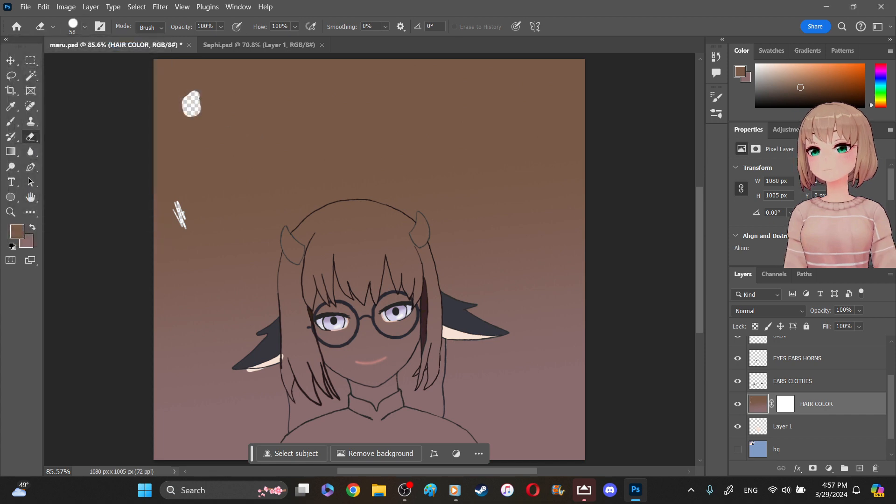
mouse_move(282, 122)
mouse_down()
mouse_move(261, 117)
mouse_move(248, 127)
mouse_move(258, 77)
mouse_move(249, 63)
mouse_move(191, 106)
mouse_move(174, 104)
mouse_move(190, 55)
mouse_move(170, 55)
mouse_move(135, 91)
mouse_move(148, 103)
mouse_move(250, 33)
mouse_move(186, 99)
mouse_move(162, 151)
mouse_move(211, 93)
mouse_move(154, 136)
mouse_up()
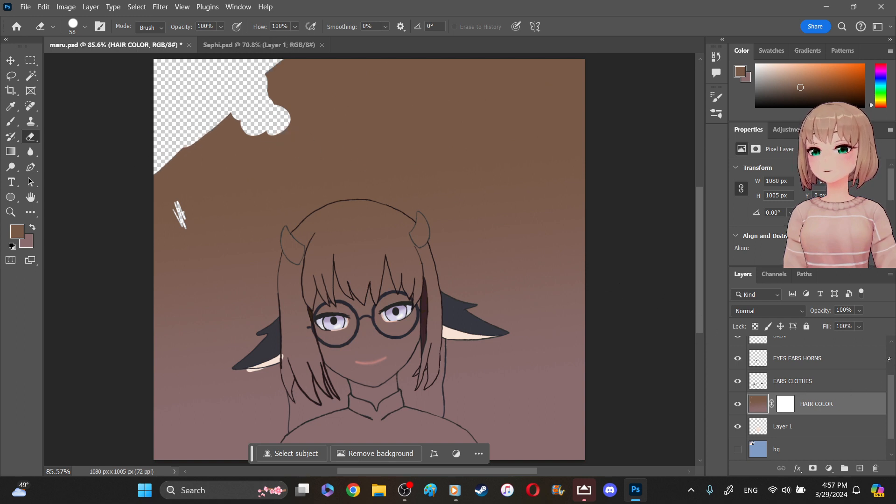
- Try clearing the gradient on the HAIR COLOR layer using a Magic Wand selection made from the HAIR line art
scroll(887, 360, up, 3)
click(823, 348)
key(w)
click(379, 244)
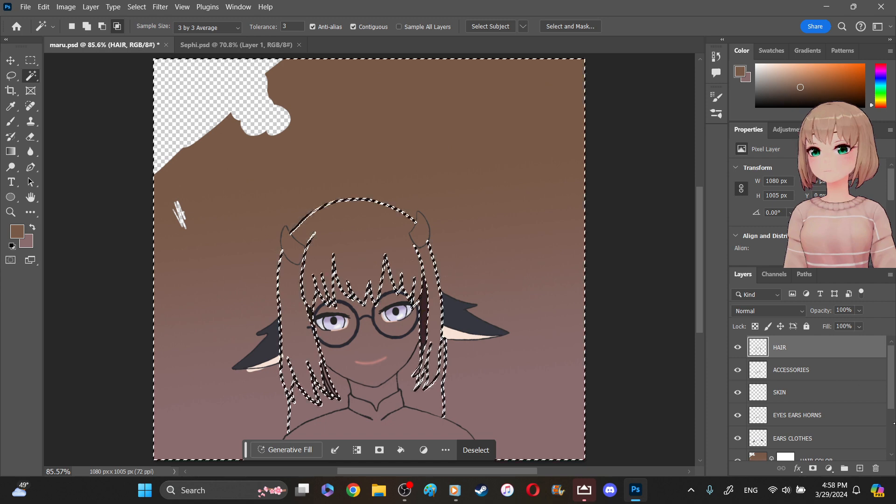
scroll(758, 388, down, 3)
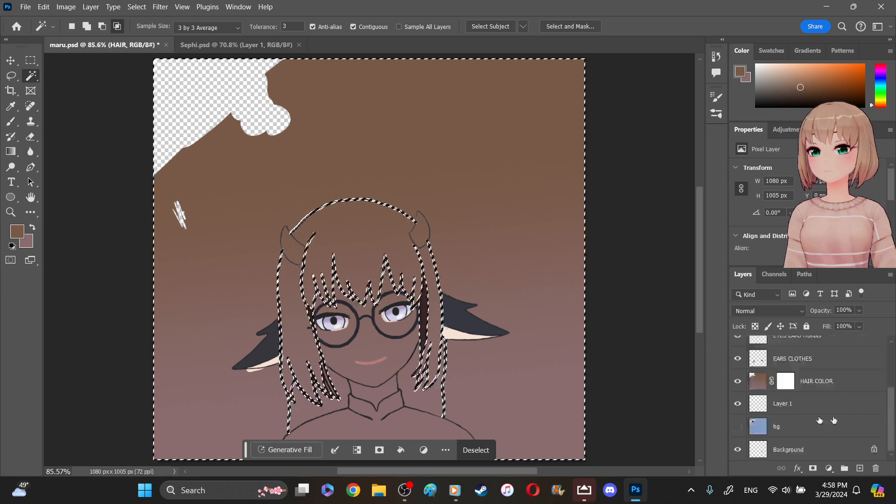
click(758, 387)
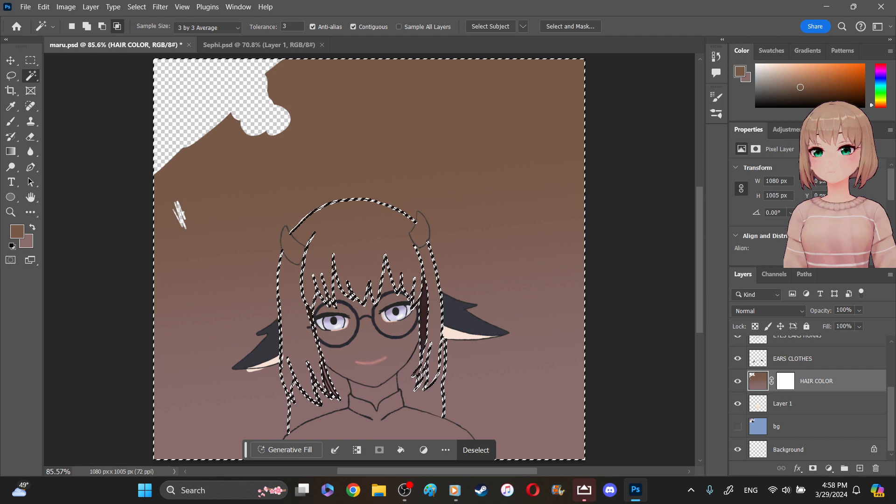
key(Delete)
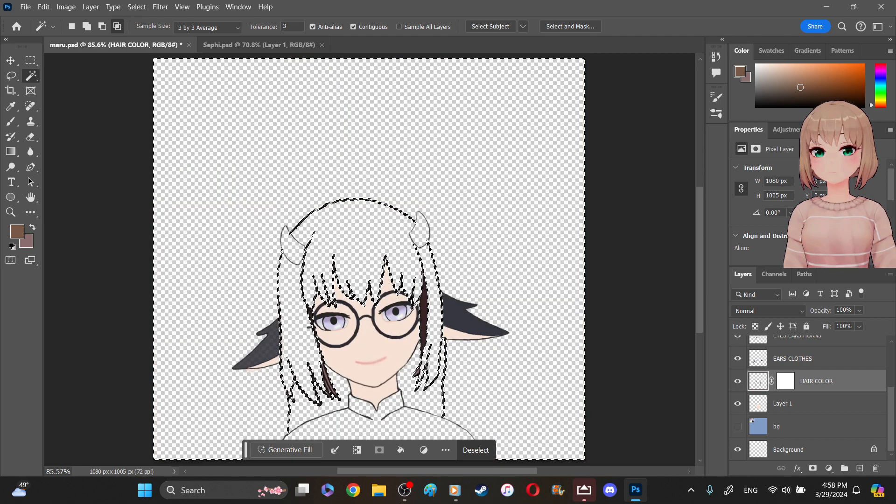
key(ctrl+z)
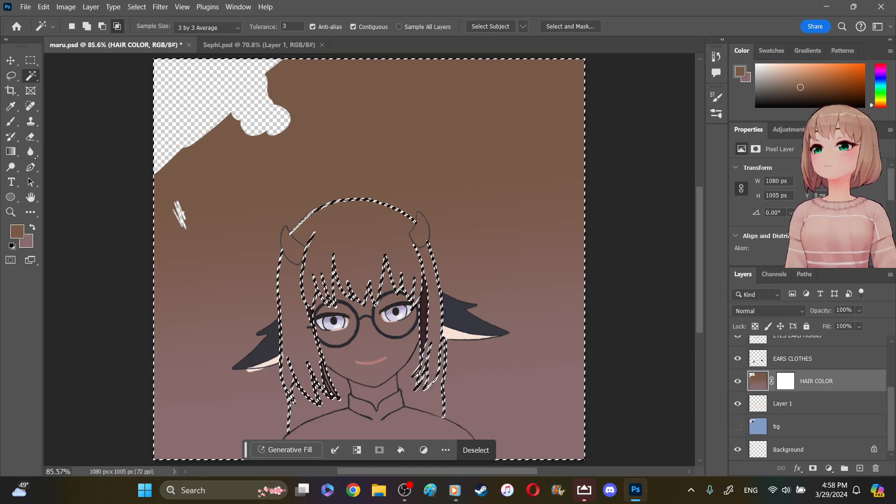
click(33, 138)
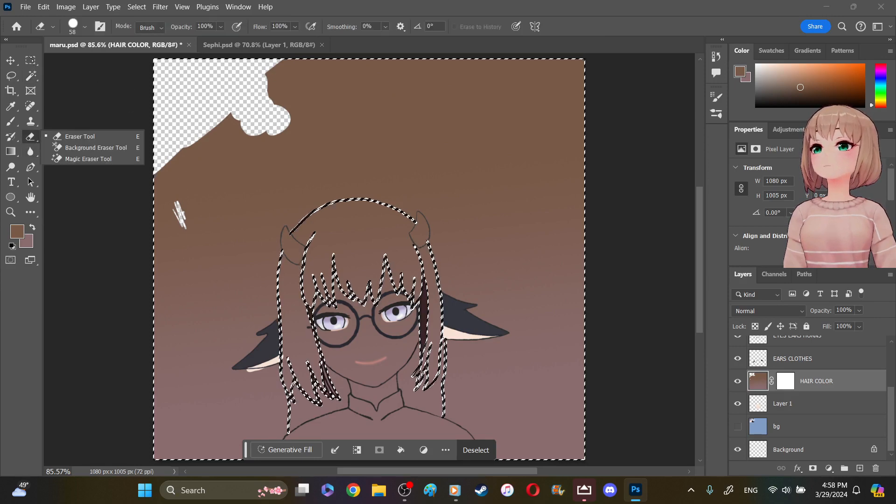
click(108, 82)
click(31, 61)
click(38, 132)
click(108, 81)
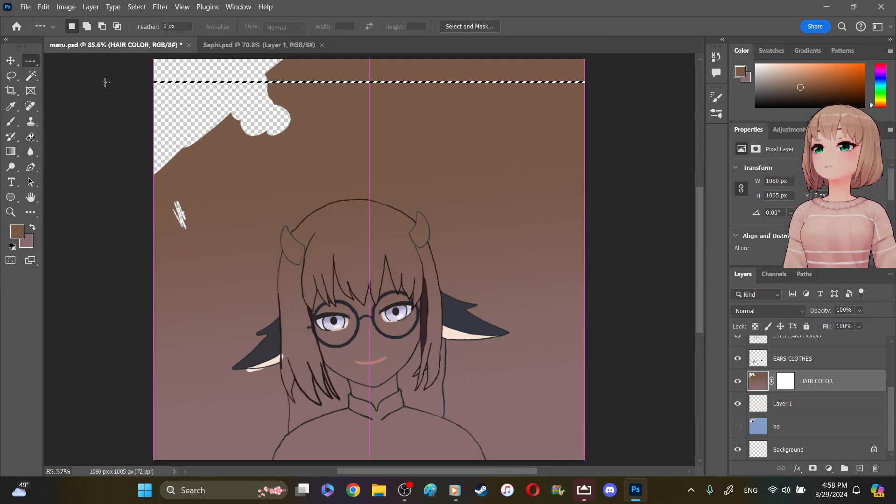
click(30, 61)
click(99, 60)
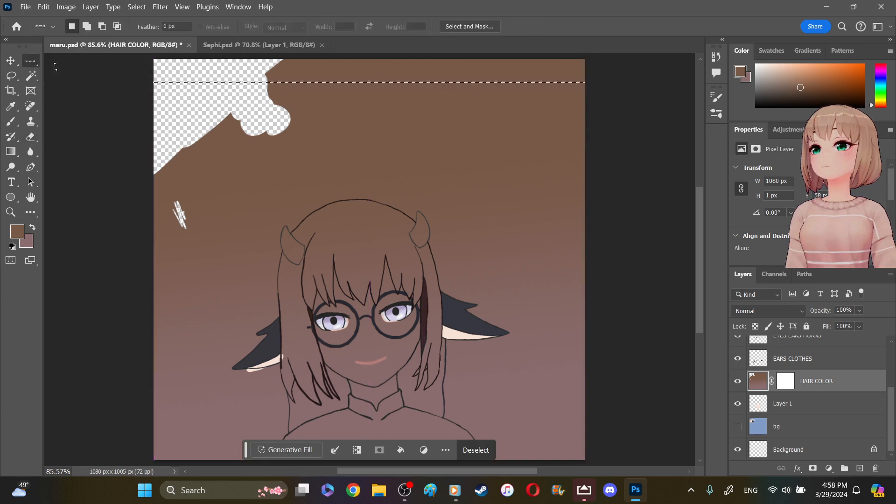
key(ctrl+d)
- Set the eraser size to 161 px and erase the HAIR COLOR gradient along the canvas's upper edge
click(31, 137)
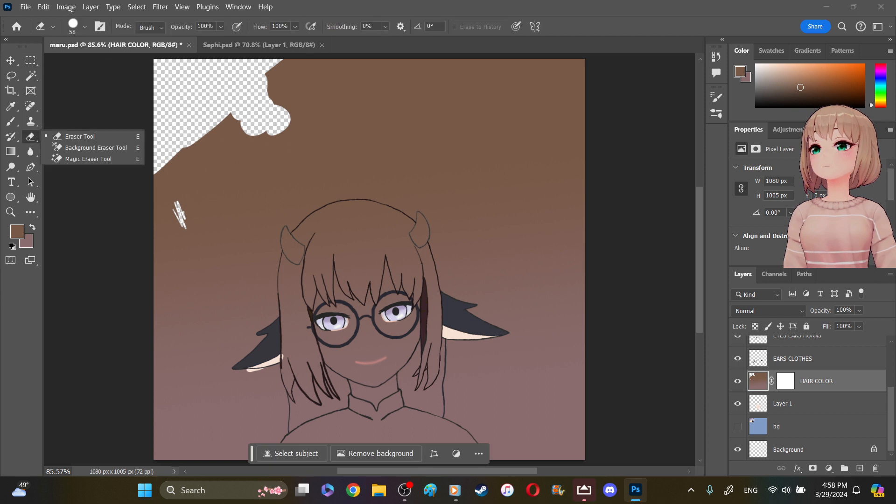
click(84, 26)
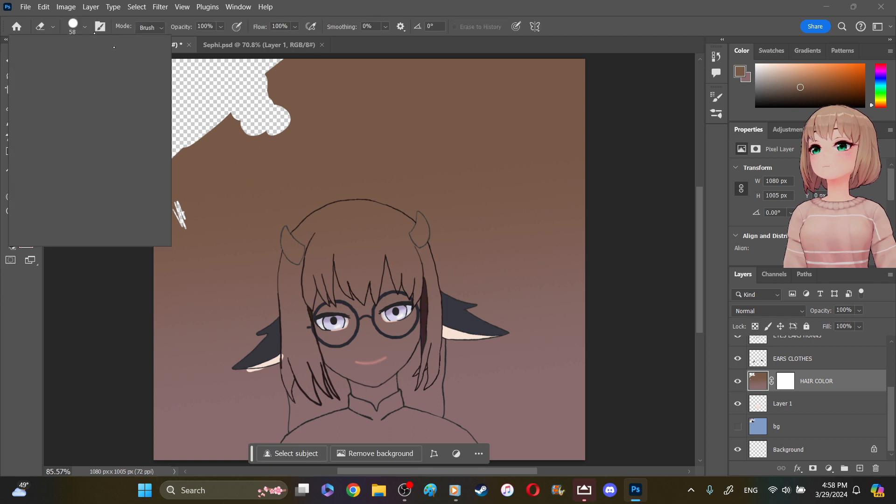
click(105, 62)
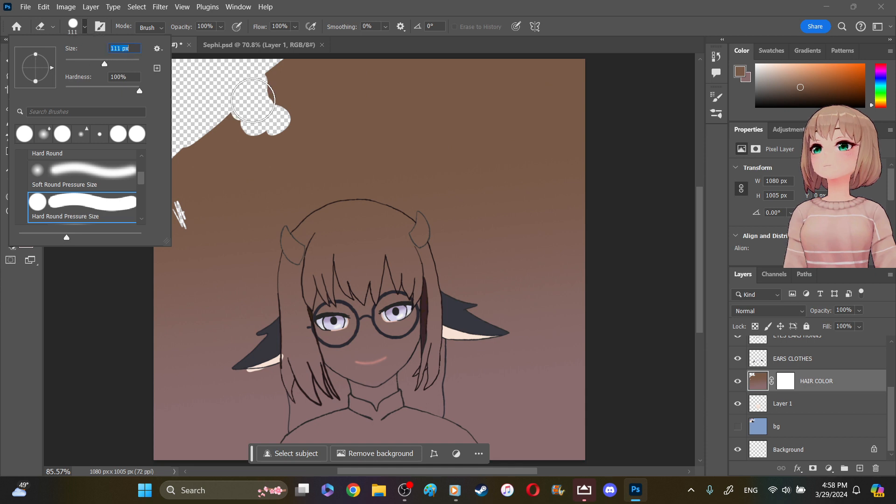
click(114, 61)
click(267, 111)
mouse_move(272, 111)
mouse_down()
mouse_move(296, 105)
mouse_move(301, 88)
mouse_move(284, 79)
mouse_move(296, 74)
mouse_move(362, 100)
mouse_move(386, 87)
mouse_move(352, 69)
mouse_move(430, 98)
mouse_move(423, 86)
mouse_move(455, 78)
mouse_move(509, 105)
mouse_move(542, 66)
mouse_move(602, 80)
mouse_up()
- Erase the HAIR COLOR gradient from the canvas's upper right, left side and right side, leaving a rough margin around the character
mouse_move(587, 75)
mouse_down()
mouse_move(565, 165)
mouse_move(544, 166)
mouse_move(533, 121)
mouse_move(541, 156)
mouse_move(542, 129)
mouse_up()
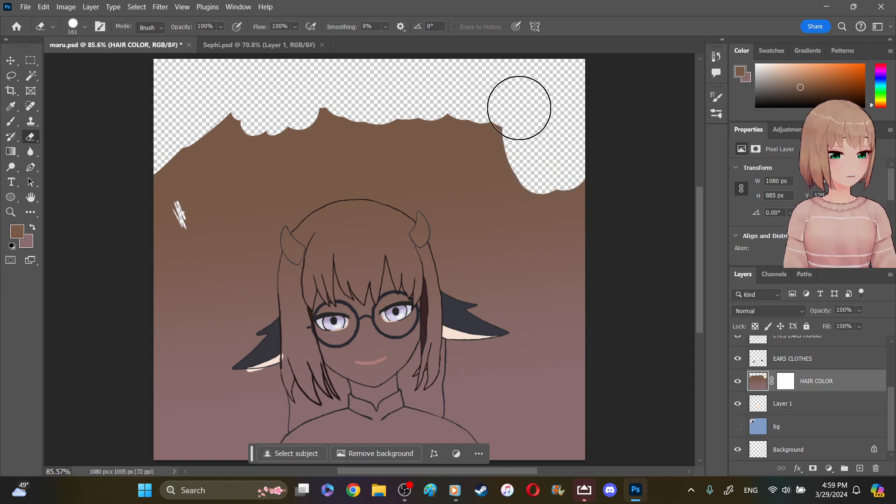
mouse_move(495, 125)
mouse_down()
mouse_move(504, 150)
mouse_move(456, 132)
mouse_move(510, 196)
mouse_move(582, 237)
mouse_move(588, 212)
mouse_up()
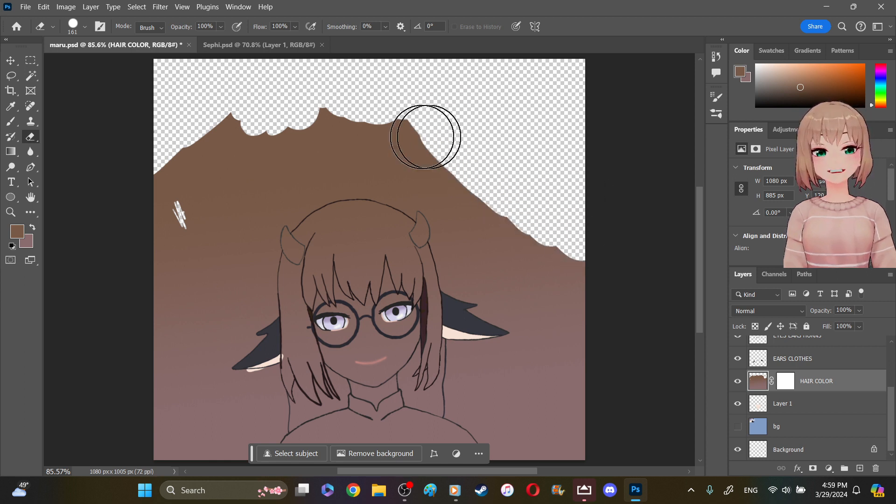
mouse_move(239, 94)
mouse_down()
mouse_move(243, 138)
mouse_move(144, 219)
mouse_move(184, 200)
mouse_move(226, 206)
mouse_move(275, 130)
mouse_move(411, 124)
mouse_move(380, 140)
mouse_move(310, 150)
mouse_move(253, 189)
mouse_move(201, 251)
mouse_move(170, 366)
mouse_move(180, 446)
mouse_move(245, 418)
mouse_move(224, 405)
mouse_move(231, 405)
mouse_up()
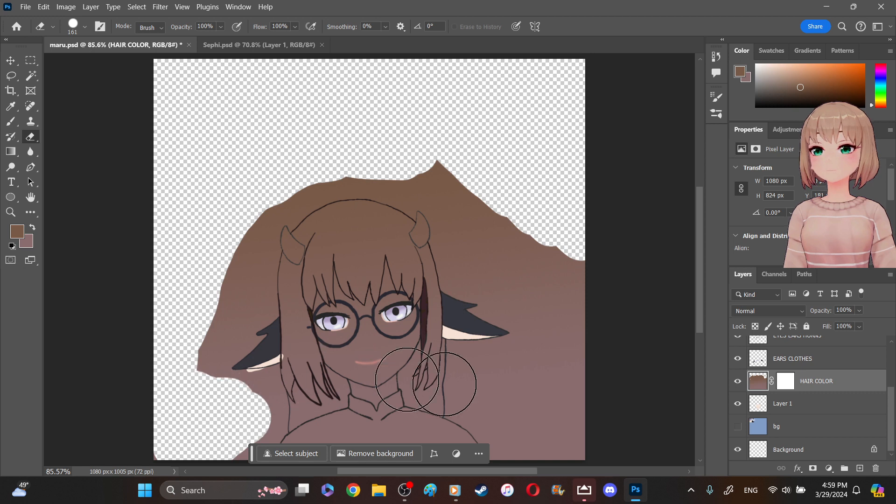
mouse_move(576, 262)
mouse_down()
mouse_move(570, 430)
mouse_move(539, 446)
mouse_move(490, 392)
mouse_move(560, 337)
mouse_move(560, 298)
mouse_move(458, 170)
mouse_move(449, 140)
mouse_up()
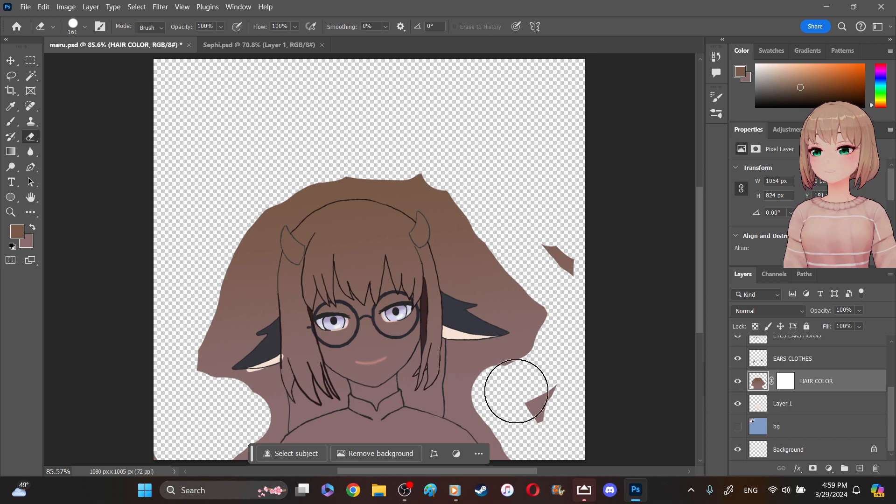
- Hide the contextual task bar and erase the HAIR COLOR gradient closer to the horns and ears and off the shoulders
click(480, 453)
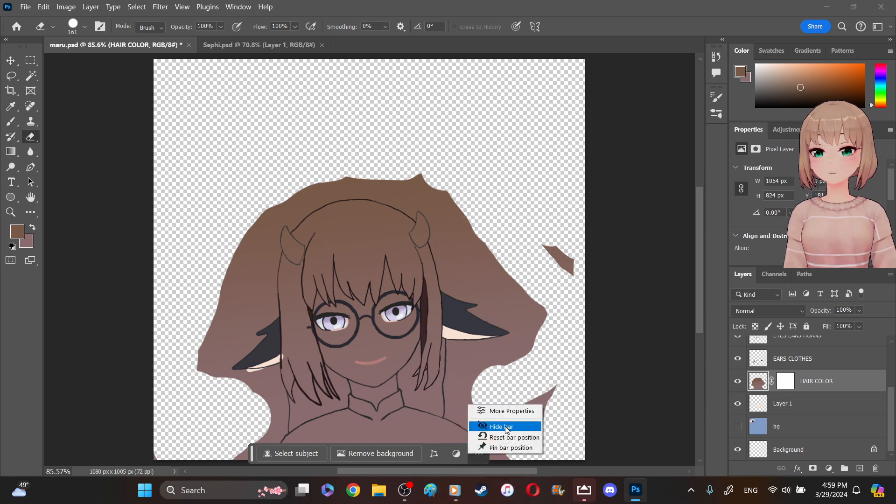
click(508, 426)
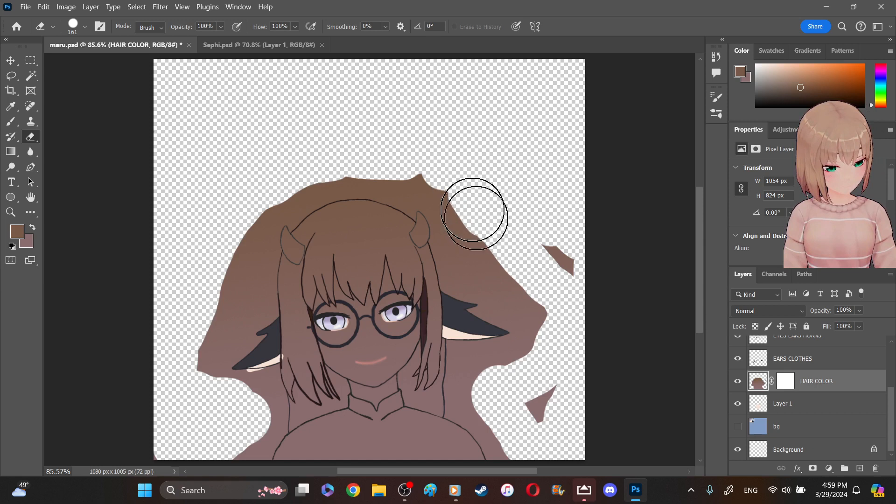
mouse_move(465, 213)
mouse_down()
mouse_move(455, 198)
mouse_move(471, 215)
mouse_move(473, 260)
mouse_move(458, 231)
mouse_up()
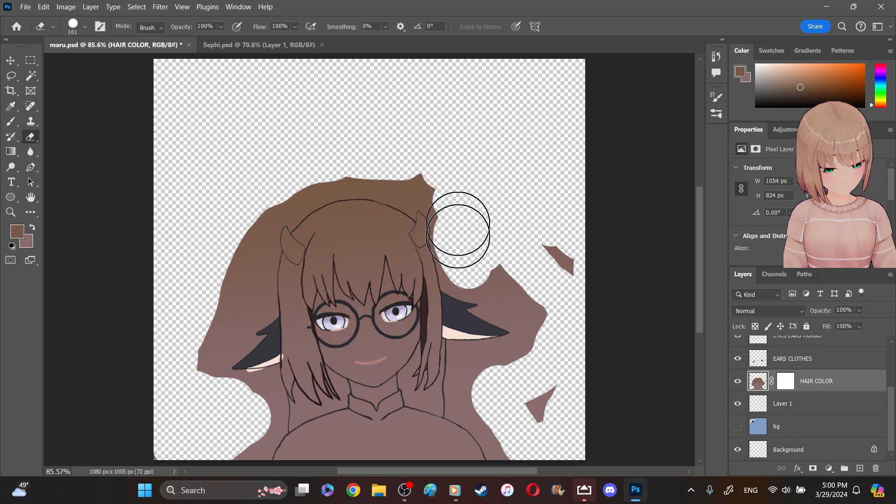
mouse_move(450, 191)
mouse_down()
mouse_move(507, 259)
mouse_move(521, 288)
mouse_move(505, 285)
mouse_move(511, 295)
mouse_move(547, 320)
mouse_move(555, 264)
mouse_move(574, 267)
mouse_move(559, 243)
mouse_move(583, 264)
mouse_up()
mouse_move(200, 256)
mouse_down()
mouse_move(238, 270)
mouse_move(204, 373)
mouse_up()
mouse_move(246, 405)
mouse_down()
mouse_move(234, 425)
mouse_move(309, 467)
mouse_move(341, 448)
mouse_move(392, 446)
mouse_move(456, 464)
mouse_move(531, 400)
mouse_move(486, 426)
mouse_move(523, 417)
mouse_up()
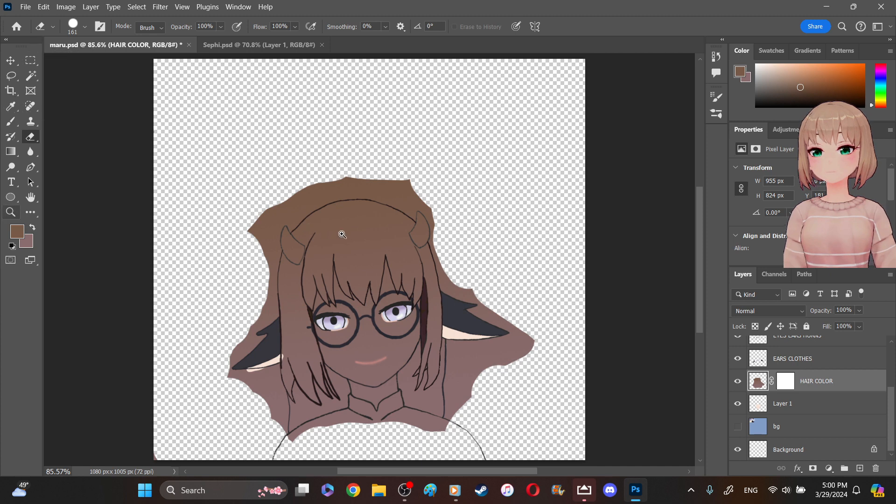
- Set the eraser size to 92 px and trim the HAIR COLOR gradient's outer edge above the left horn
drag(370, 261, 454, 258)
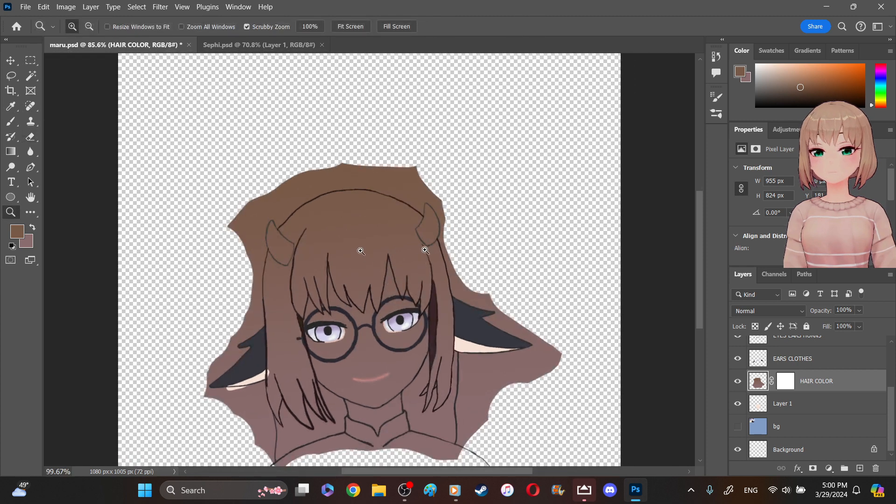
drag(366, 242, 668, 192)
drag(703, 226, 703, 212)
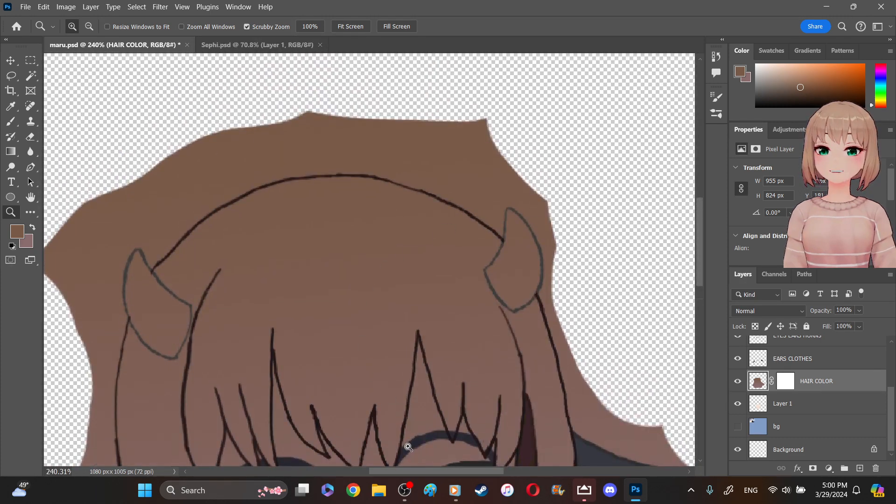
drag(402, 470, 392, 472)
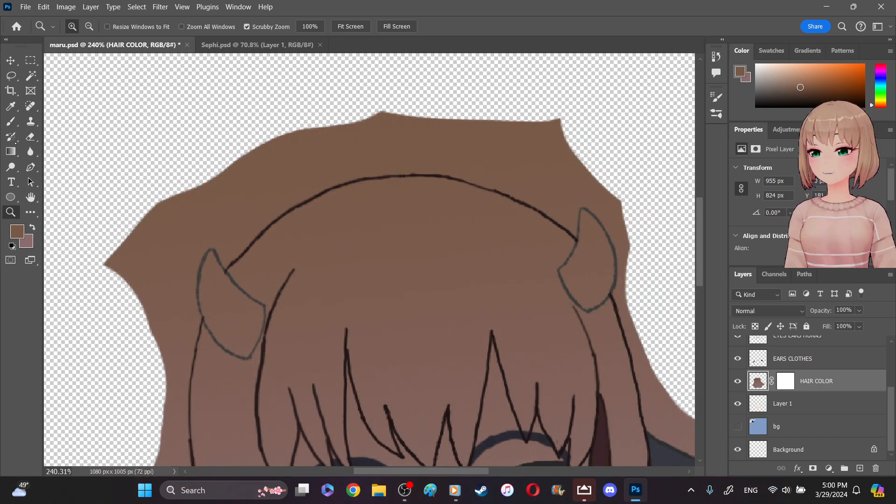
click(30, 136)
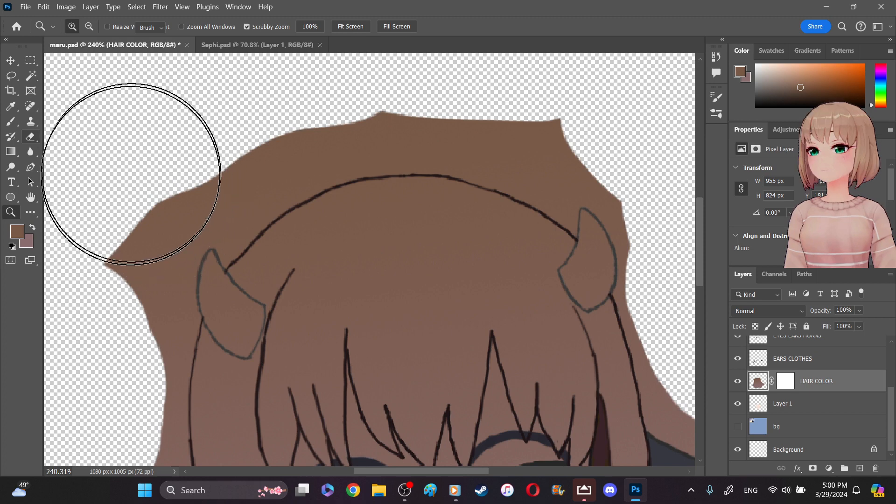
click(81, 28)
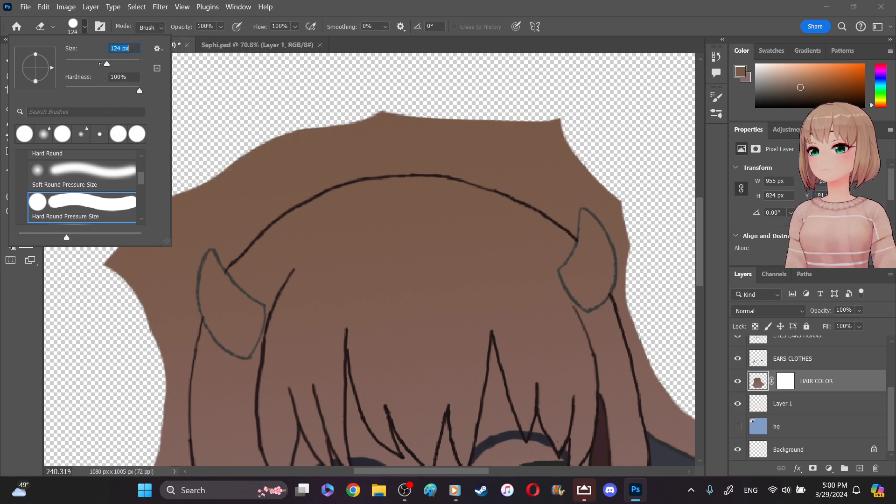
click(246, 145)
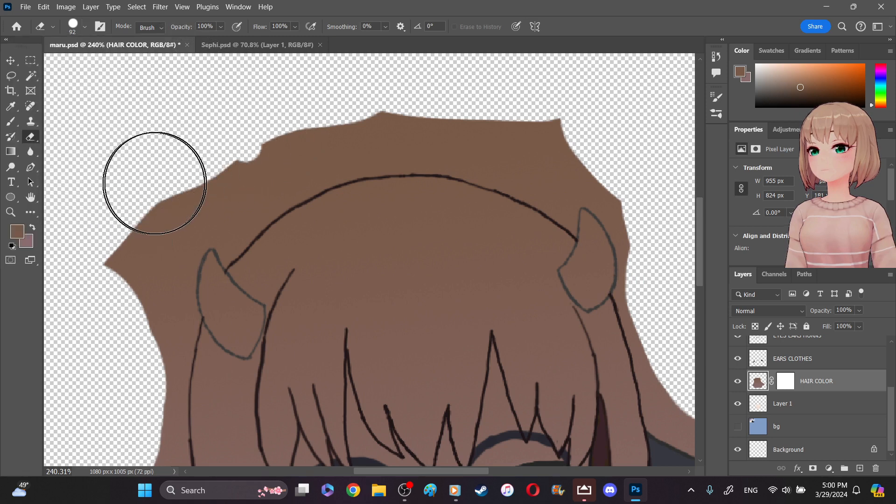
mouse_move(96, 250)
mouse_down()
mouse_move(106, 266)
mouse_move(121, 218)
mouse_move(118, 279)
mouse_move(151, 193)
mouse_move(134, 247)
mouse_move(151, 340)
mouse_move(152, 251)
mouse_move(198, 173)
mouse_move(259, 132)
mouse_move(389, 102)
mouse_move(516, 112)
mouse_move(568, 127)
mouse_move(585, 140)
mouse_move(548, 133)
mouse_move(561, 140)
mouse_move(542, 139)
mouse_move(565, 158)
mouse_move(539, 154)
mouse_move(558, 168)
mouse_move(541, 163)
mouse_move(610, 205)
mouse_move(648, 268)
mouse_move(583, 191)
mouse_move(600, 180)
mouse_up()
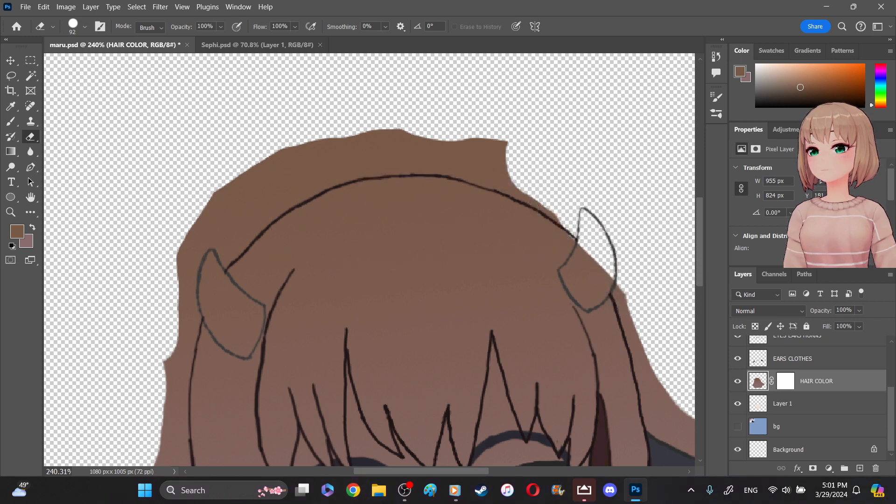
key(ctrl+z)
key(ctrl+z)
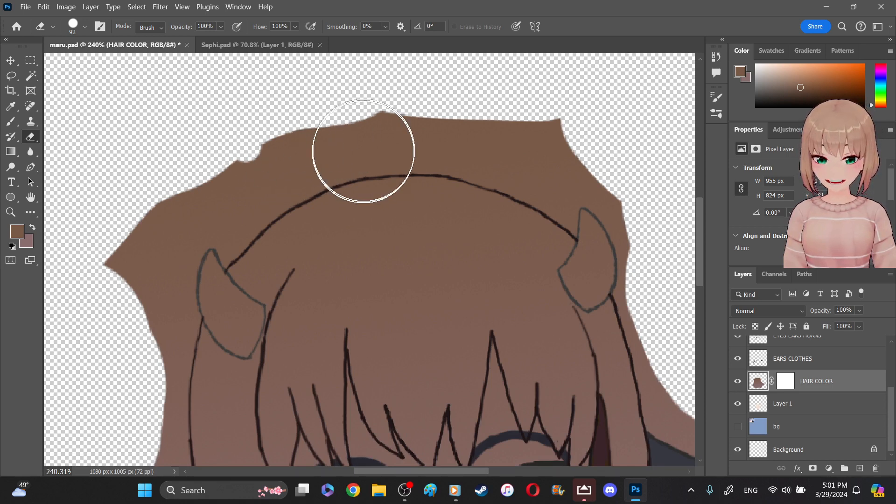
- Erase the HAIR COLOR gradient outside the hair outline, from beside the left horn up toward the crown
mouse_move(164, 185)
mouse_down()
mouse_move(120, 224)
mouse_move(132, 216)
mouse_move(144, 254)
mouse_move(156, 260)
mouse_move(154, 252)
mouse_move(163, 308)
mouse_move(150, 304)
mouse_move(149, 359)
mouse_move(206, 156)
mouse_move(184, 200)
mouse_move(201, 236)
mouse_move(171, 289)
mouse_move(170, 260)
mouse_move(271, 150)
mouse_move(356, 145)
mouse_move(426, 90)
mouse_move(214, 160)
mouse_move(277, 146)
mouse_move(212, 206)
mouse_move(224, 215)
mouse_move(216, 208)
mouse_move(206, 216)
mouse_move(206, 242)
mouse_move(195, 220)
mouse_move(300, 170)
mouse_move(605, 269)
mouse_up()
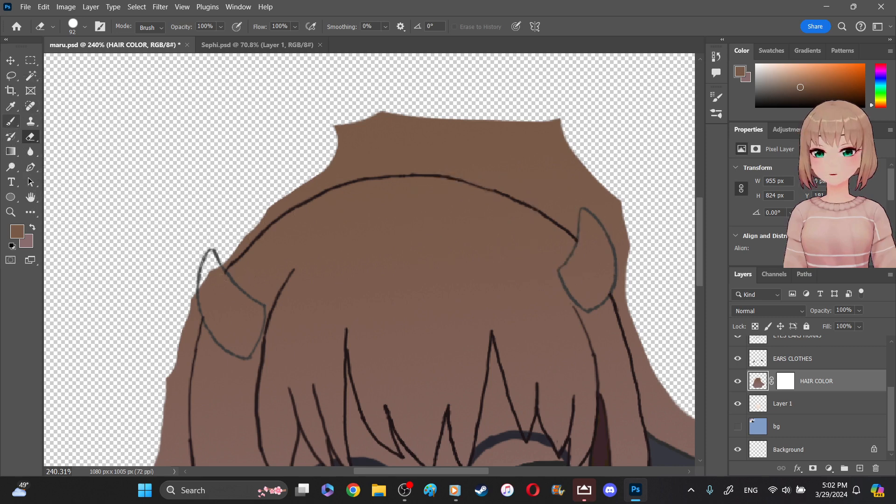
- Make the HAIR line art layer active for brushing and set the foreground color to near-black 0e0d0d
click(11, 121)
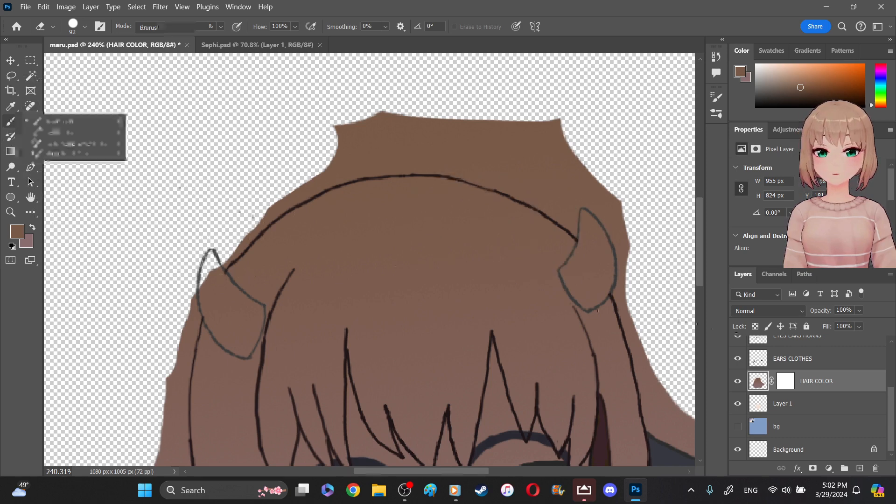
click(895, 352)
scroll(892, 352, up, 4)
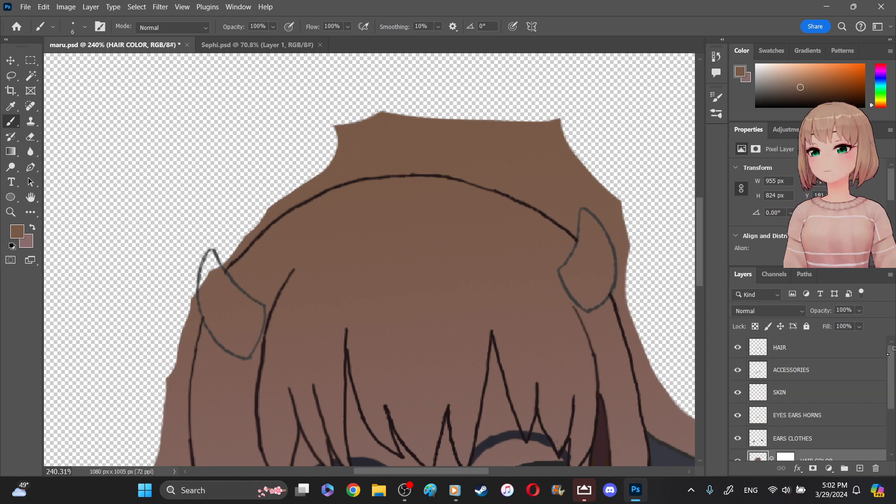
scroll(891, 349, up, 1)
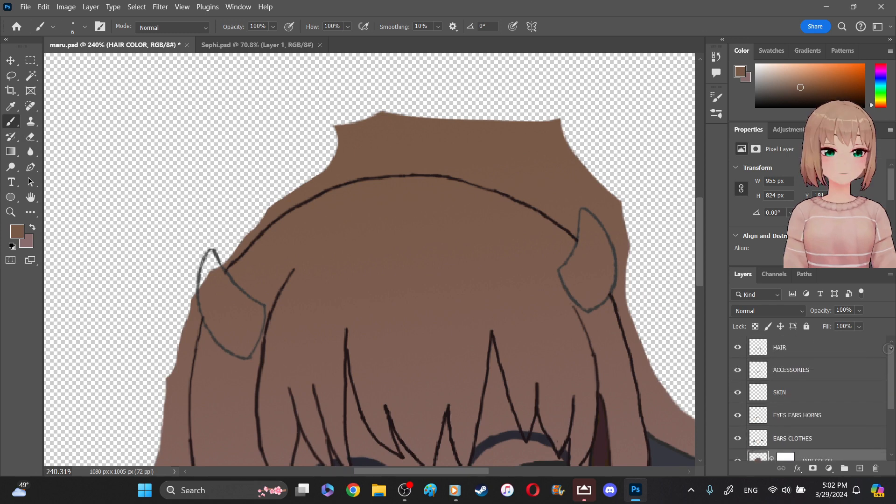
click(820, 347)
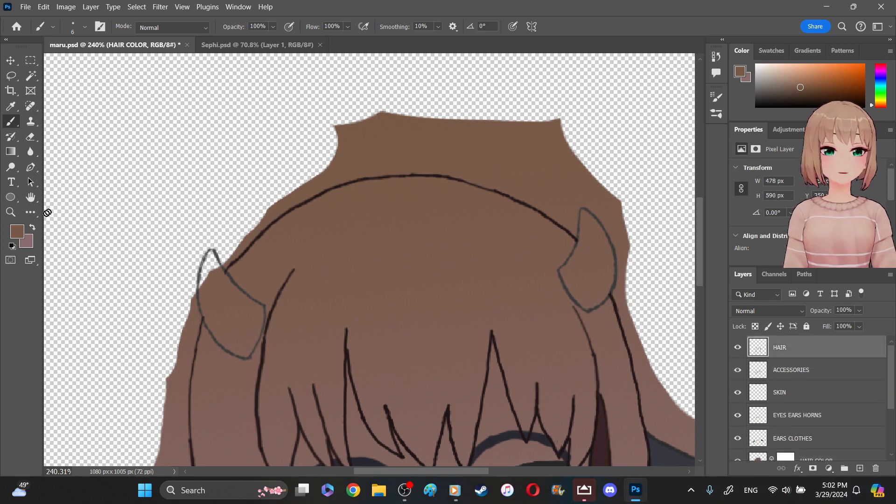
key(x)
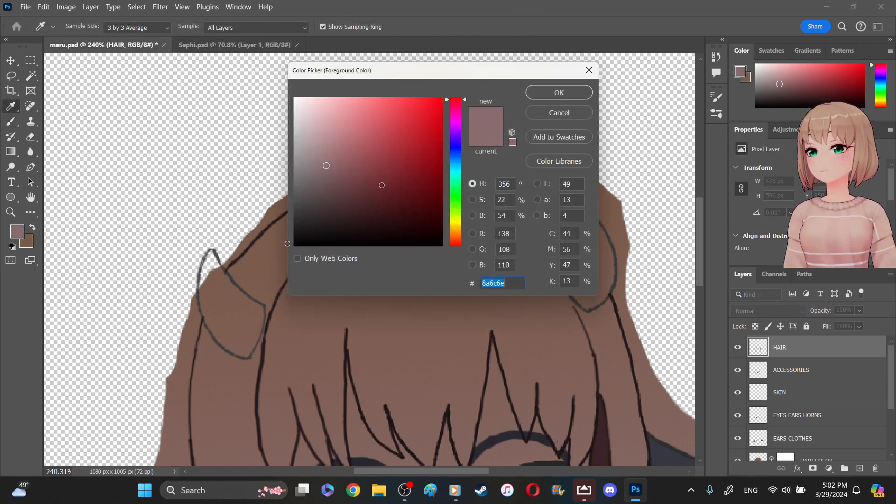
click(287, 243)
click(574, 89)
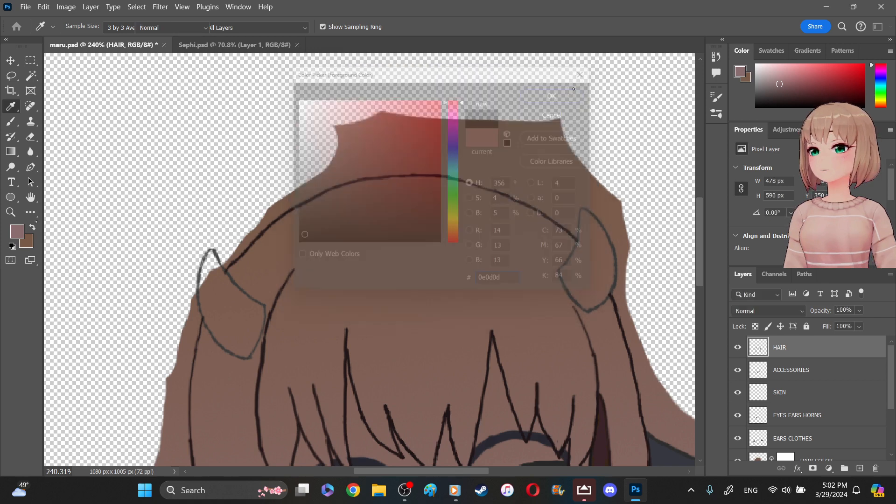
- Bridge the gap in the hair outline across the left horn with a straight black 6 px brush line
click(12, 211)
drag(213, 273, 240, 307)
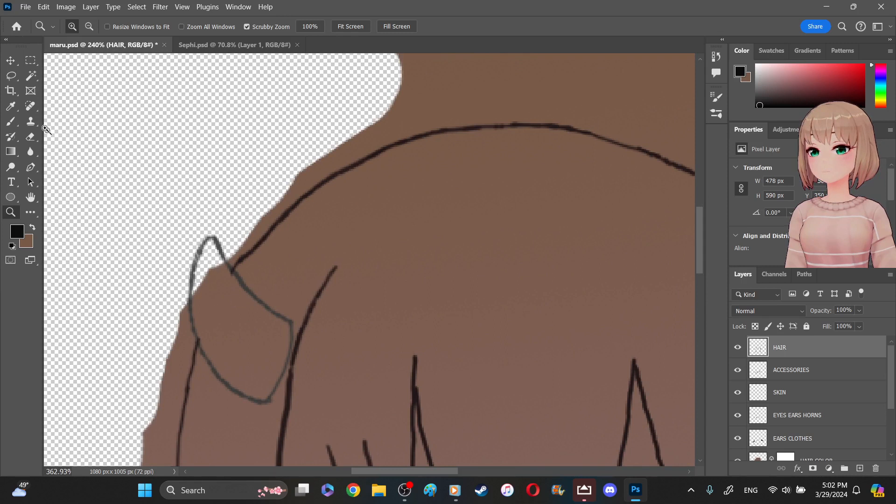
key(b)
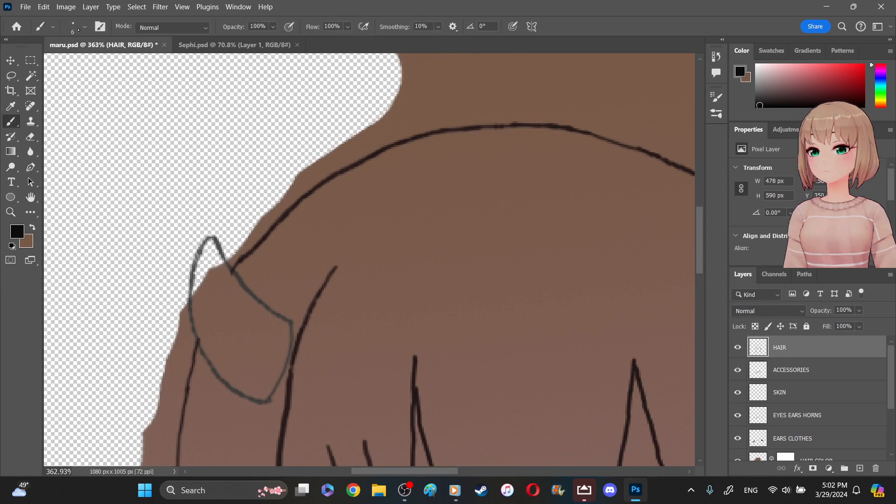
mouse_move(229, 274)
mouse_down()
mouse_move(200, 335)
mouse_move(232, 327)
mouse_up()
key(ctrl+z)
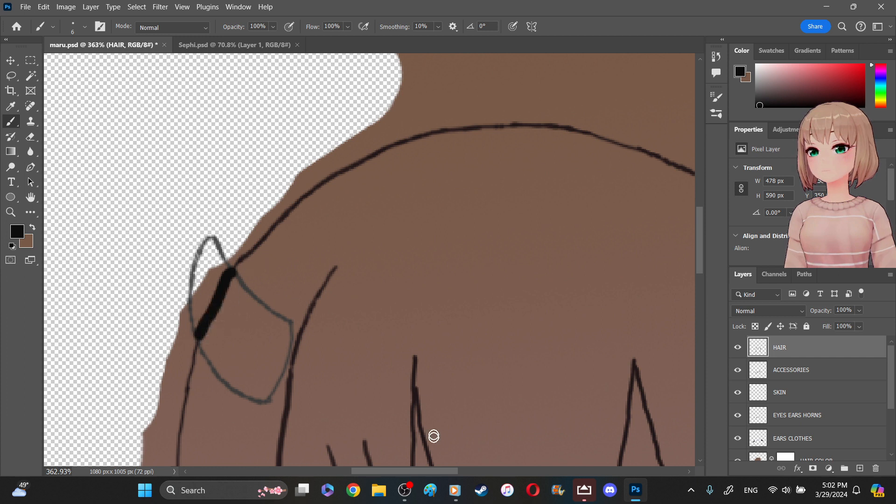
drag(426, 472, 426, 471)
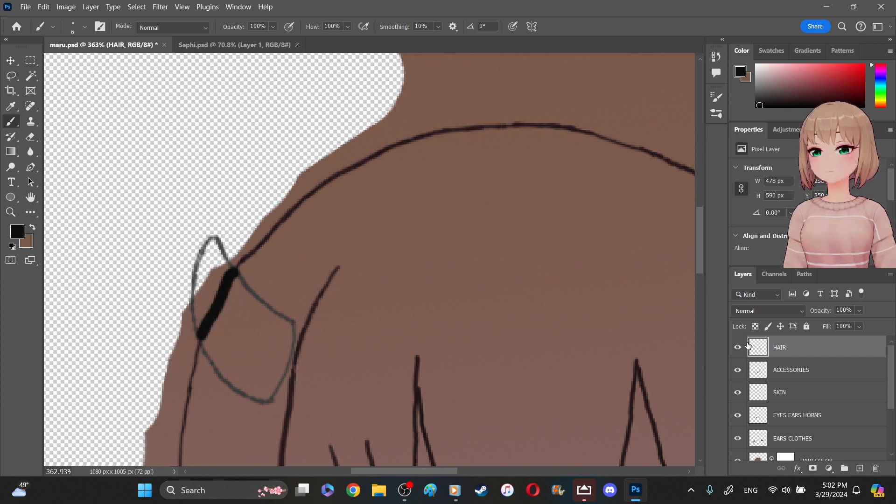
- Check the HAIR layer by toggling its visibility, and bridge the outline gap across the right horn with a black brush line
click(739, 349)
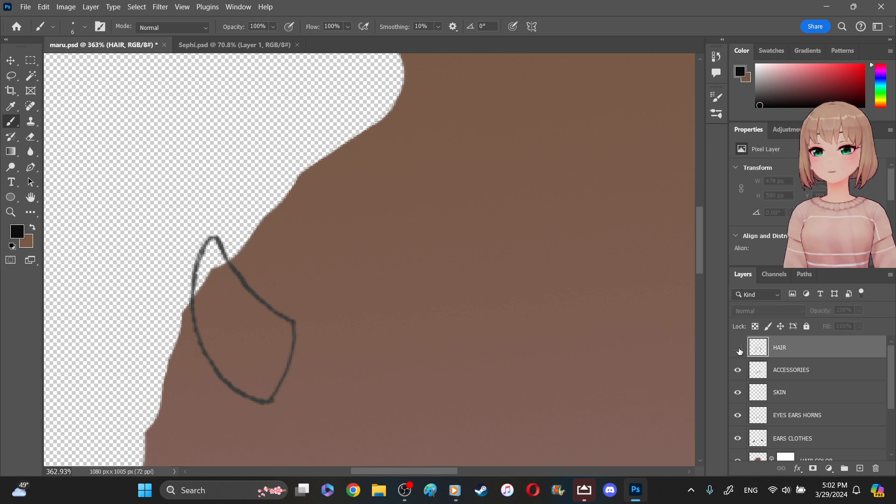
click(740, 349)
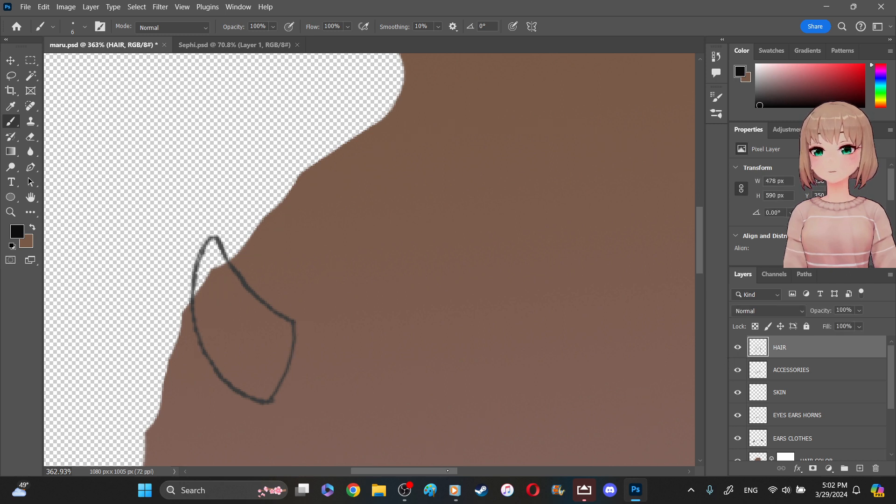
drag(446, 472, 504, 472)
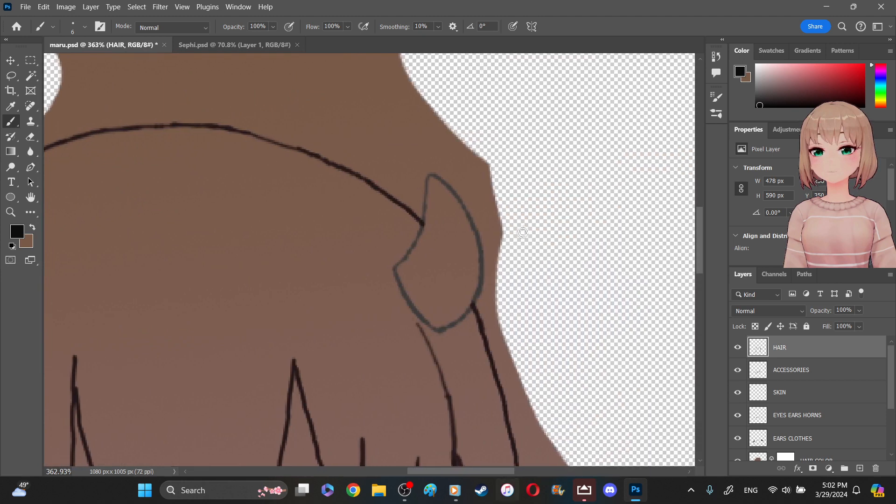
drag(422, 222, 468, 304)
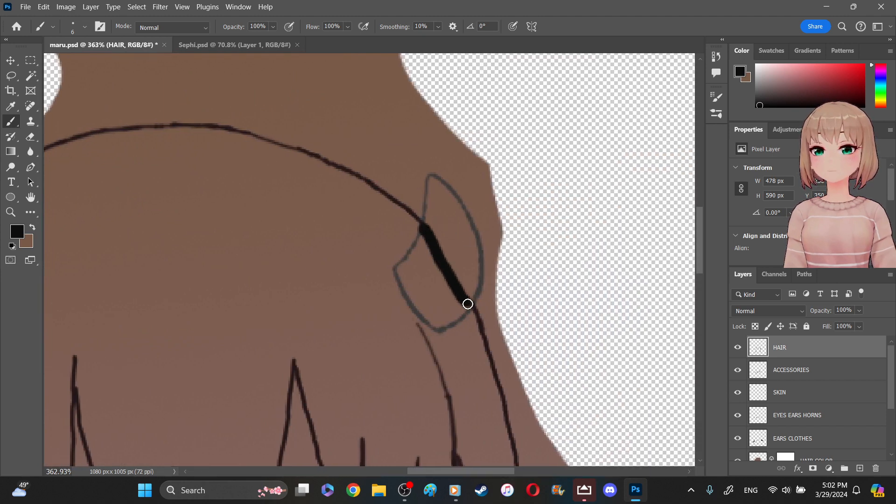
- Select the area outside the closed hair outline on the HAIR layer with the Magic Wand
key(w)
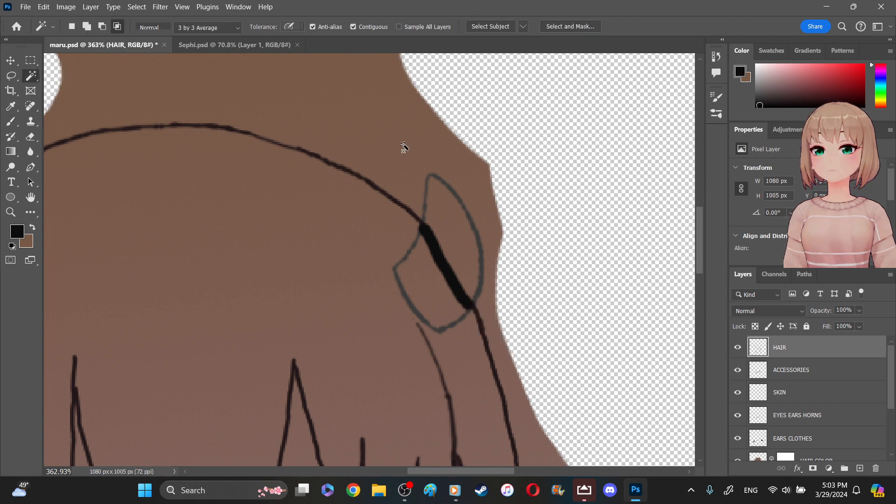
click(400, 166)
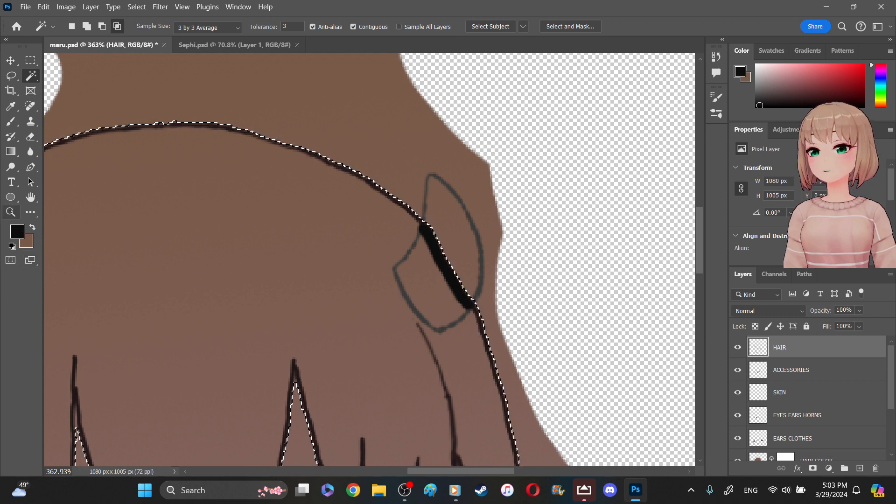
key(z)
drag(242, 216, 222, 199)
drag(413, 471, 371, 471)
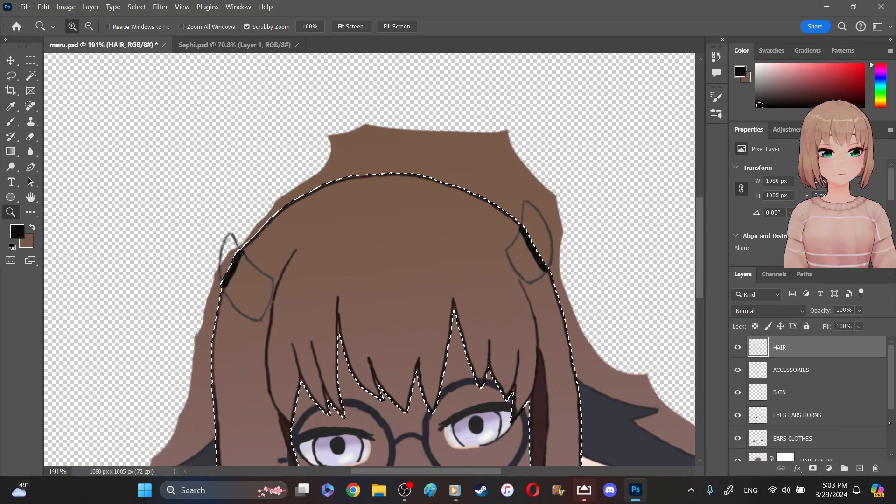
scroll(794, 397, down, 3)
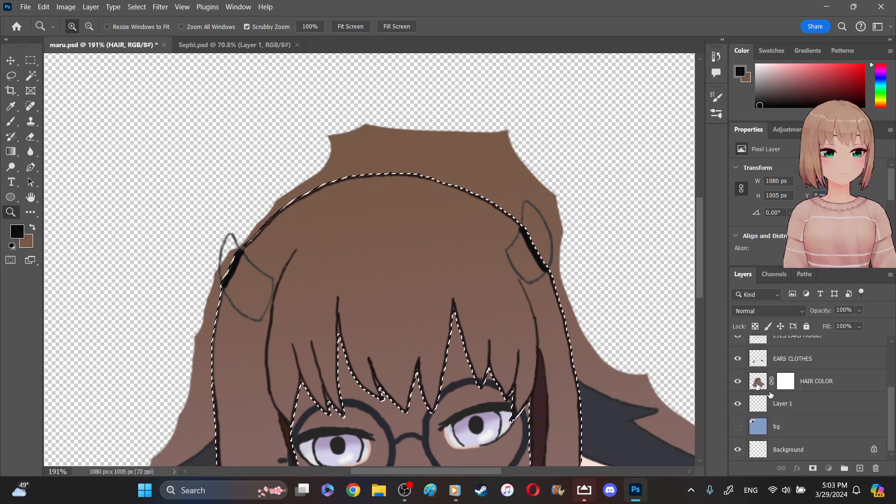
- Delete the hair color outside the closed outline on the HAIR COLOR layer and clear the selection
click(757, 386)
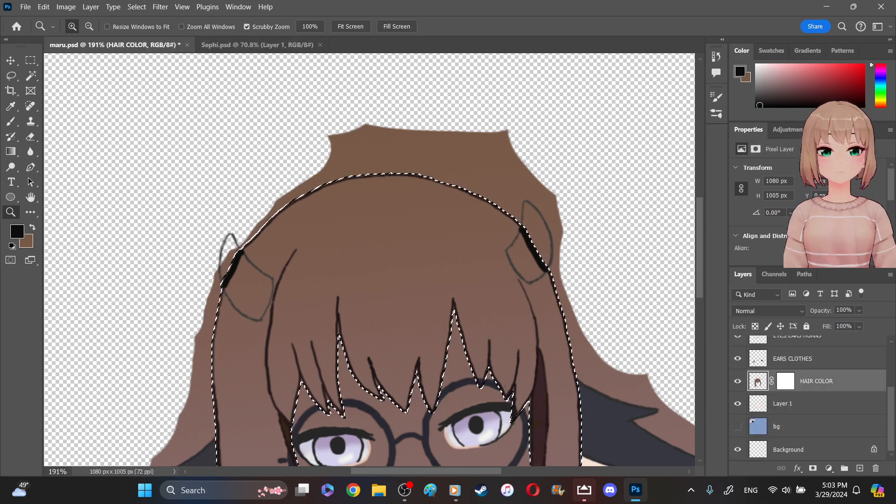
key(Delete)
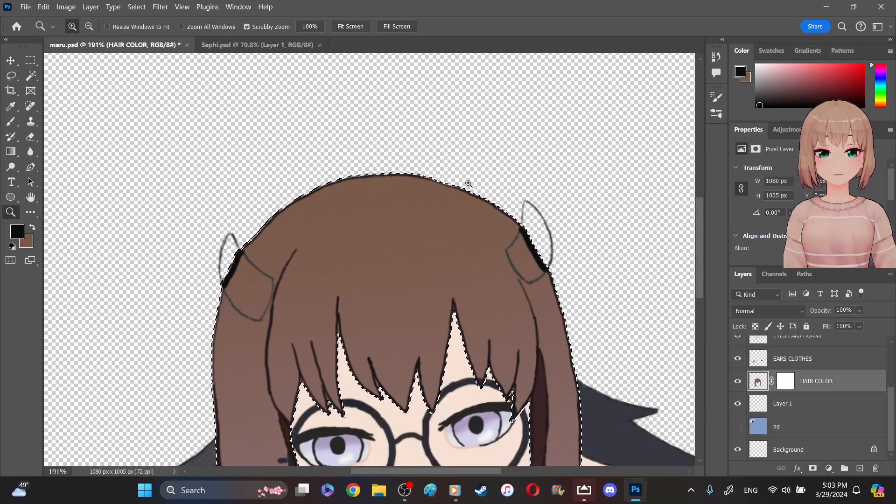
scroll(682, 193, down, 3)
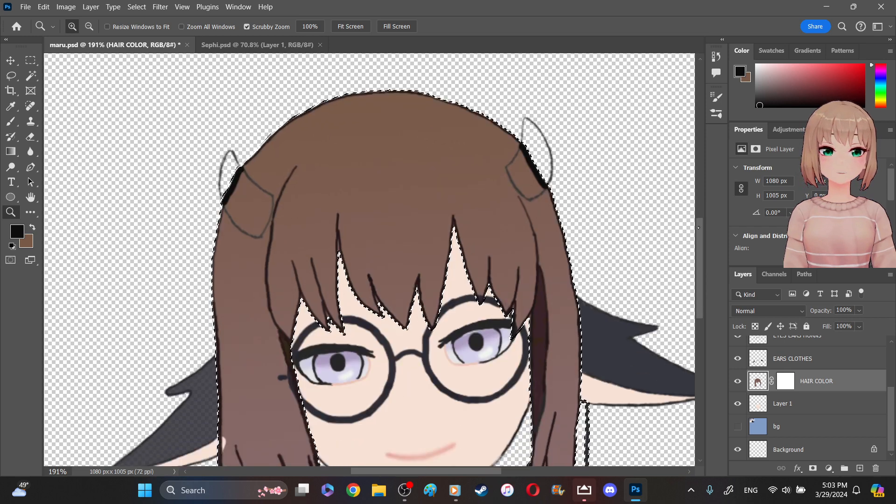
scroll(694, 263, down, 2)
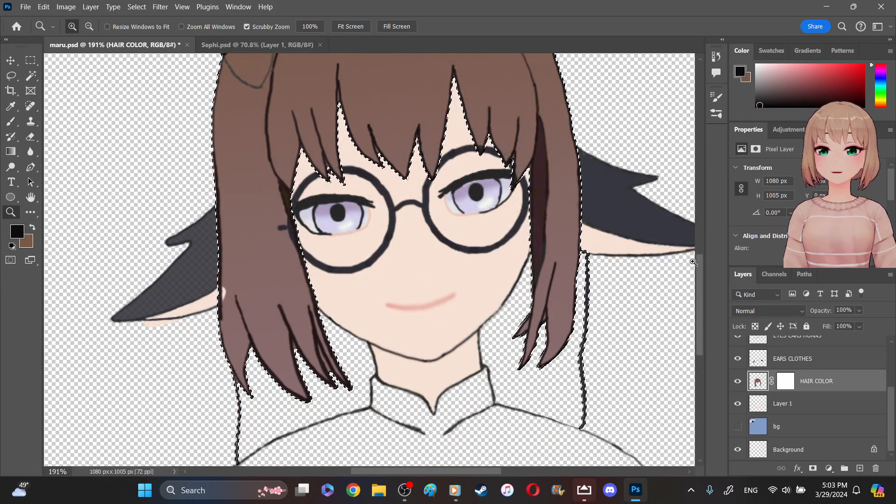
scroll(693, 262, up, 1)
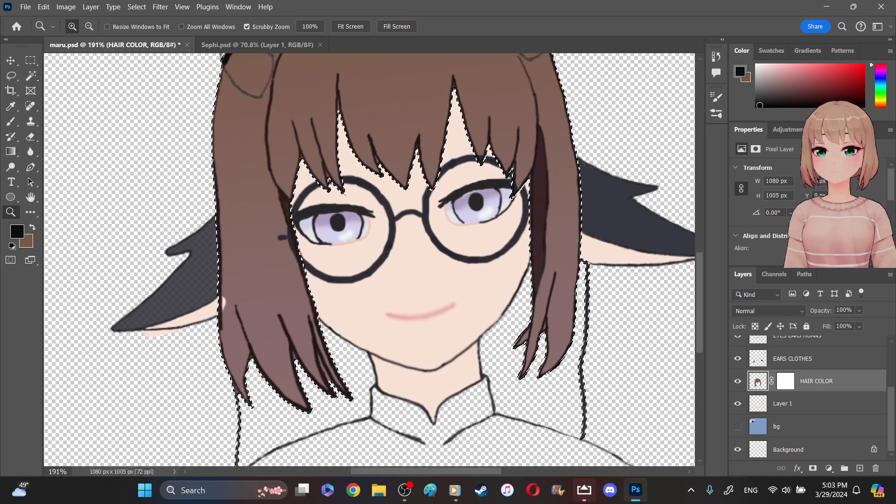
click(31, 60)
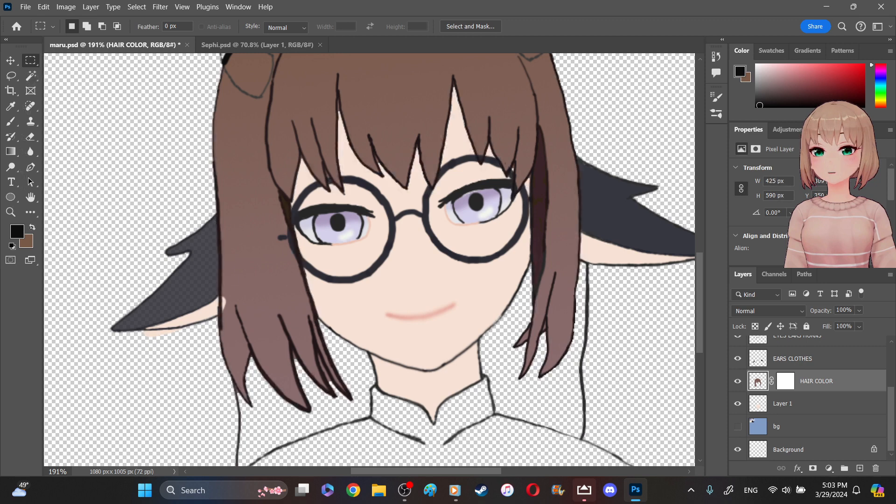
- Swap the foreground and background colors to make brown the foreground, and switch to the Paint Bucket tool
click(32, 227)
click(10, 136)
click(11, 152)
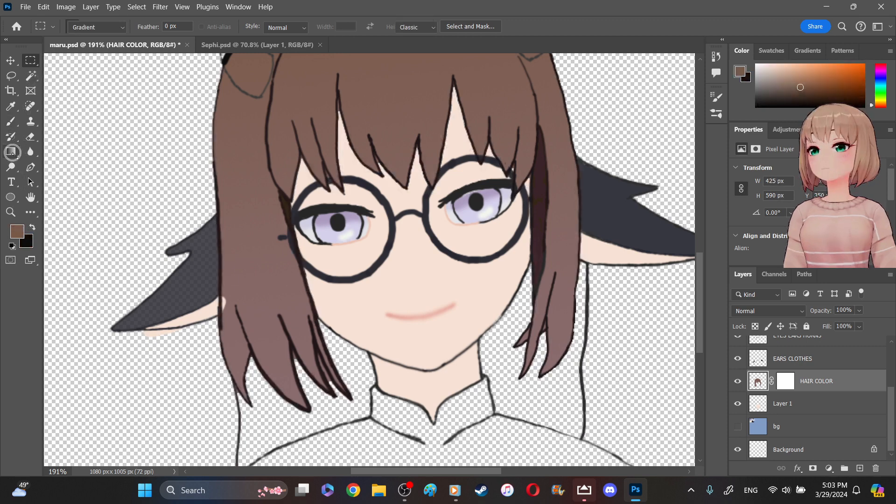
click(65, 162)
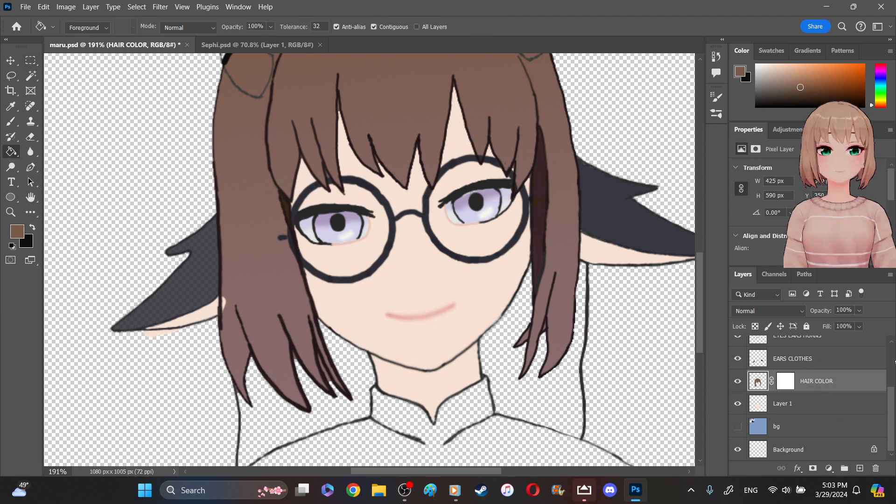
- Check the trimmed hair color by hiding the HAIR line art layer and showing it again
scroll(889, 354, up, 3)
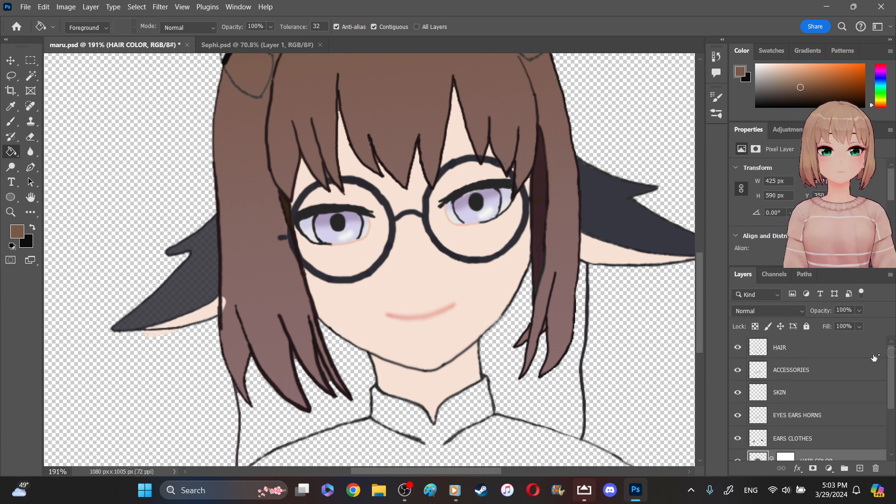
click(738, 348)
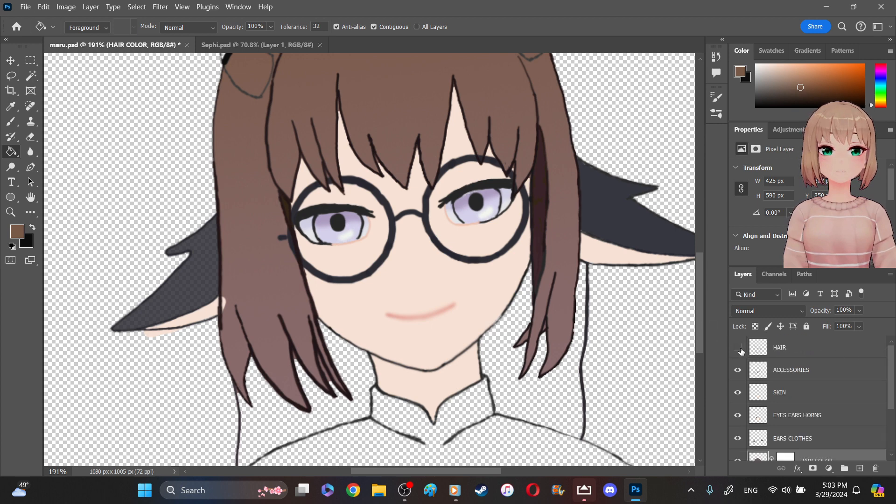
click(738, 348)
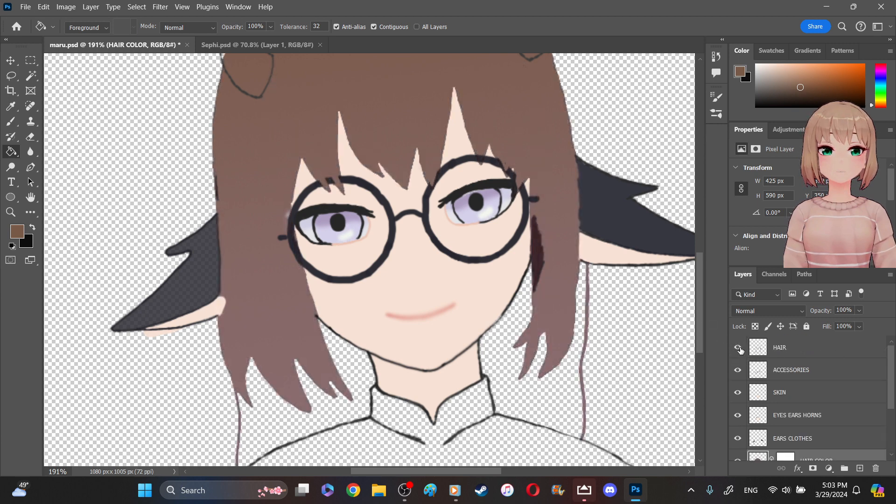
click(739, 348)
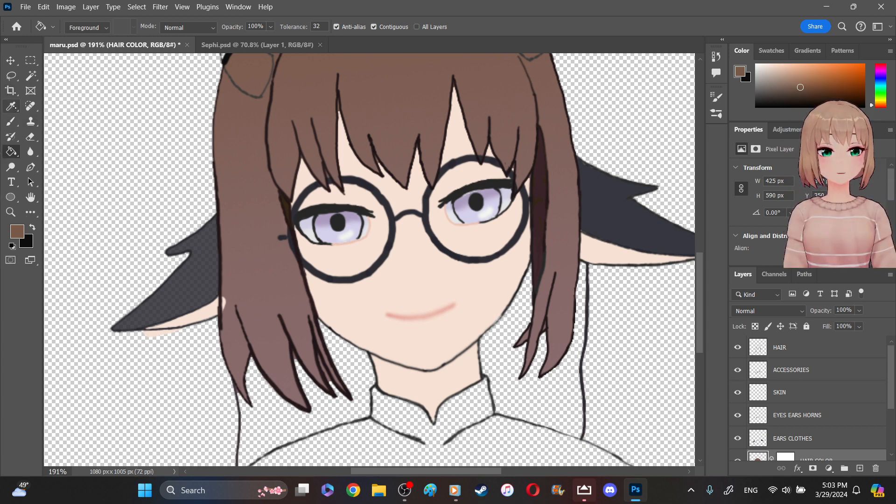
- Switch to the Brush tool and set the brush size to 44 px
click(12, 107)
click(11, 122)
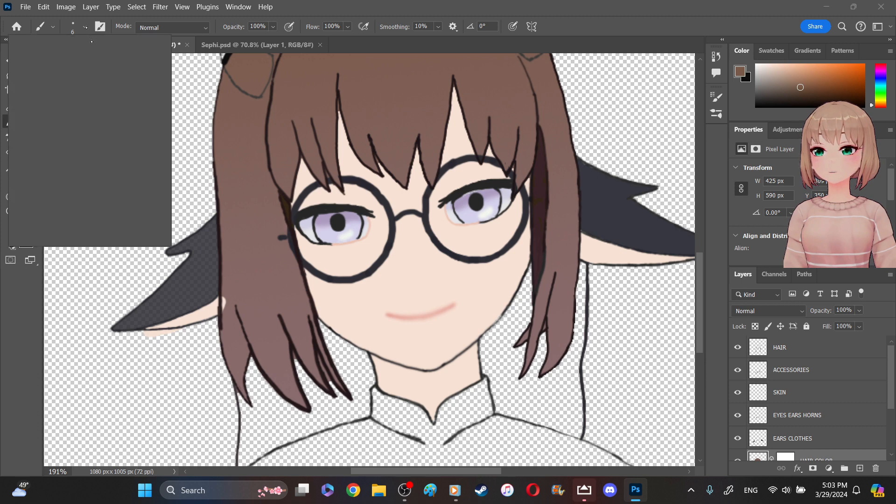
click(85, 27)
click(82, 61)
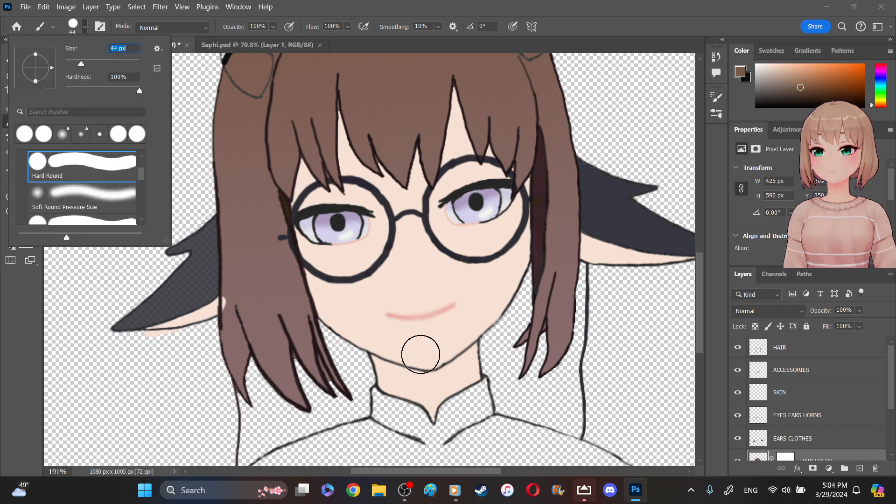
mouse_move(510, 394)
mouse_down()
mouse_move(535, 408)
mouse_move(545, 427)
mouse_move(557, 421)
mouse_move(562, 432)
mouse_move(563, 392)
mouse_up()
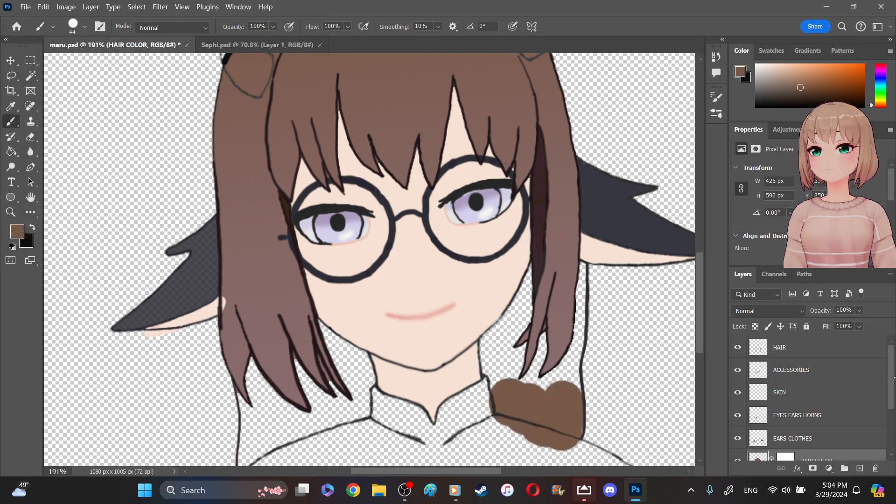
scroll(878, 388, down, 3)
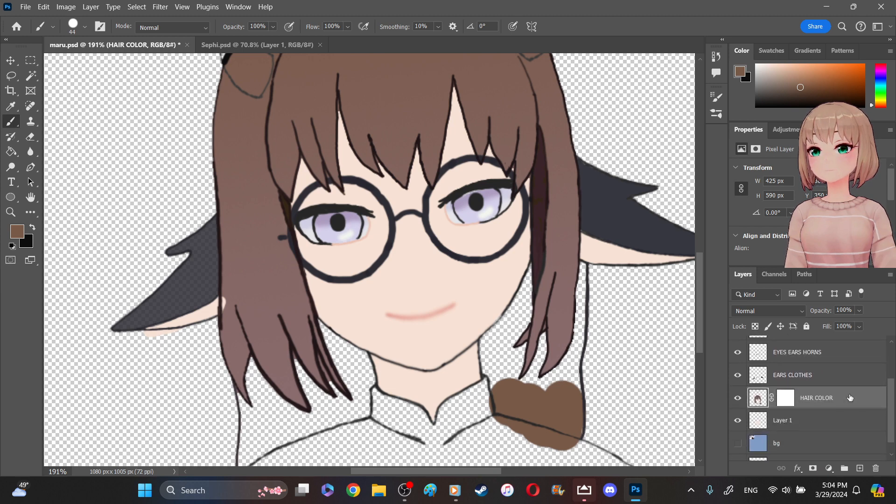
key(ctrl+z)
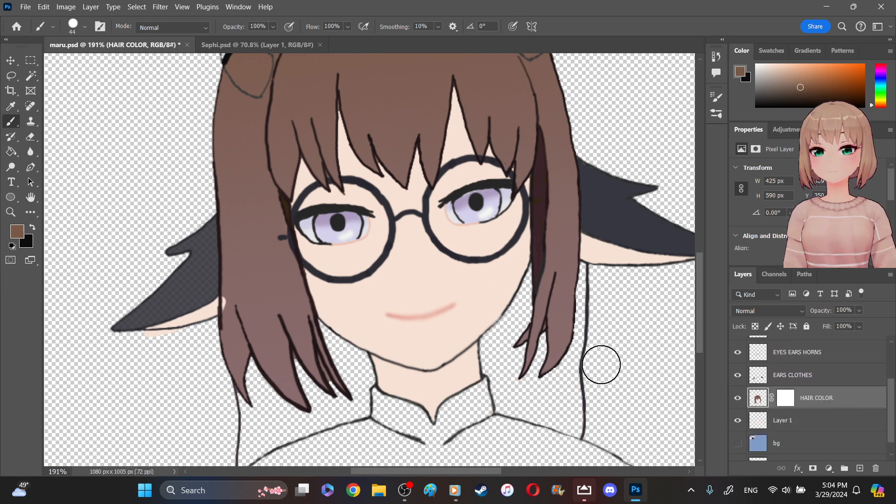
- Create a new layer named HAIR SHADE between HAIR COLOR and Layer 1
click(860, 427)
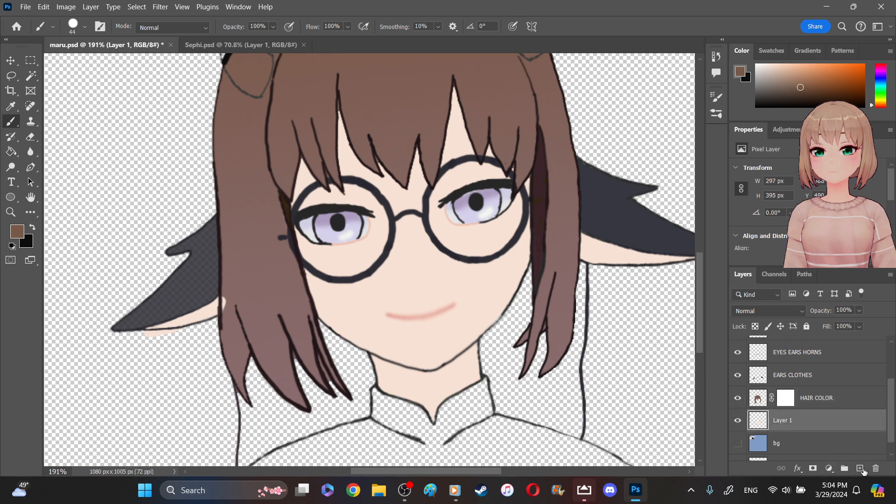
click(860, 468)
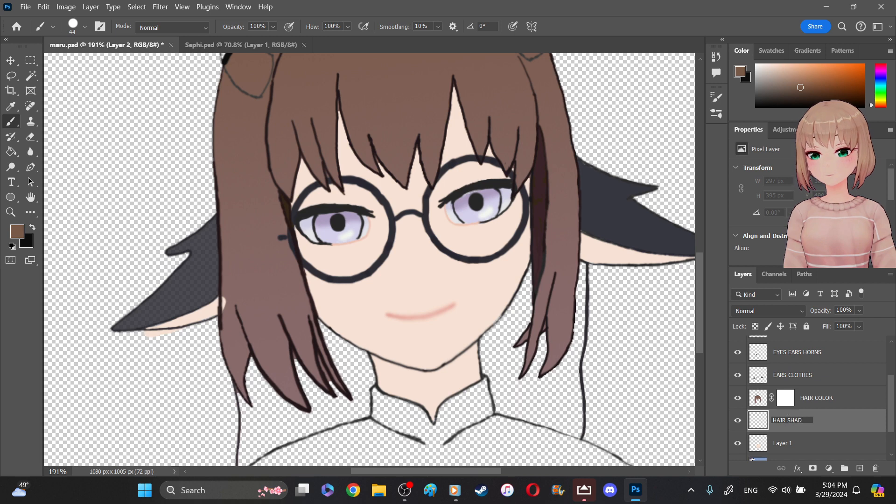
key(Return)
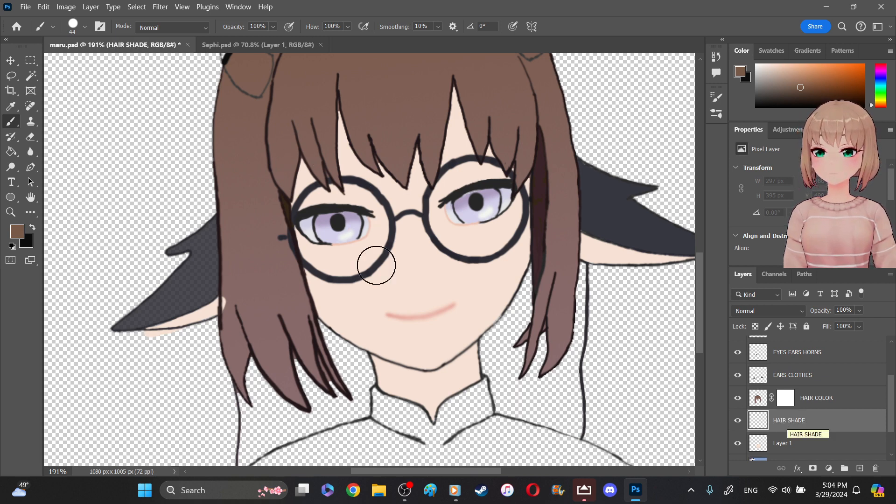
- Paint the back hair to the right of the neck on HAIR SHADE, repainting it with a brown sampled from the bangs
mouse_move(511, 386)
mouse_down()
mouse_move(496, 348)
mouse_move(530, 319)
mouse_move(540, 275)
mouse_move(486, 334)
mouse_move(494, 403)
mouse_move(529, 427)
mouse_move(566, 426)
mouse_move(575, 415)
mouse_move(582, 285)
mouse_move(570, 277)
mouse_move(566, 284)
mouse_move(538, 413)
mouse_move(538, 330)
mouse_move(521, 381)
mouse_move(526, 415)
mouse_move(536, 378)
mouse_up()
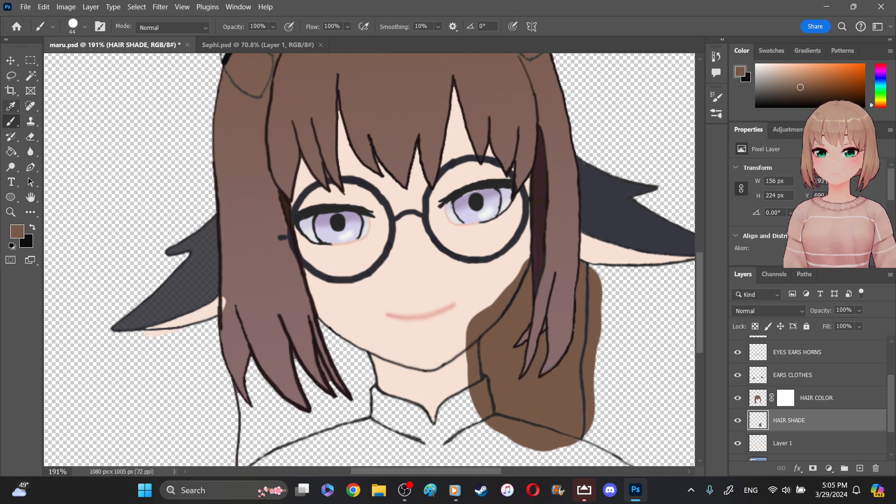
click(10, 106)
click(287, 133)
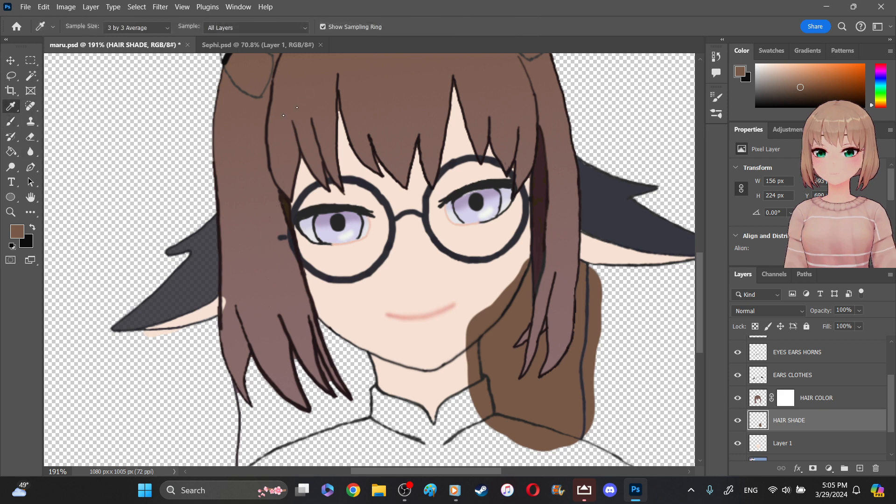
click(291, 97)
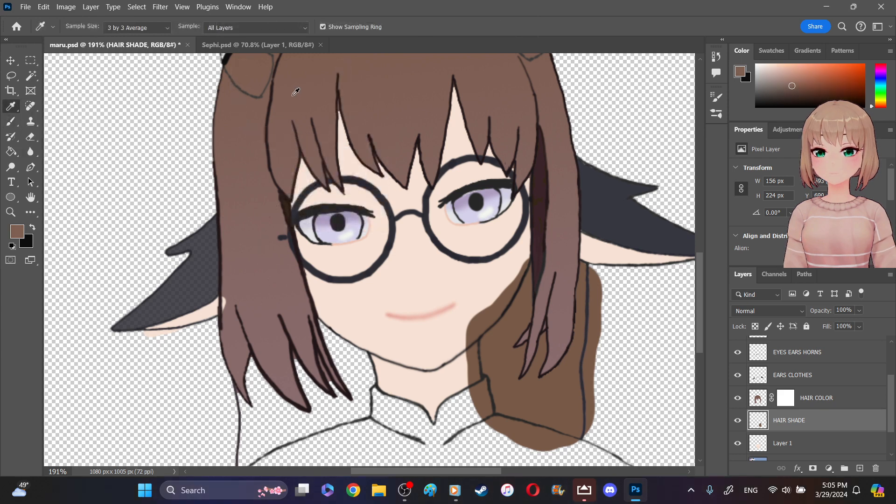
right_click(292, 97)
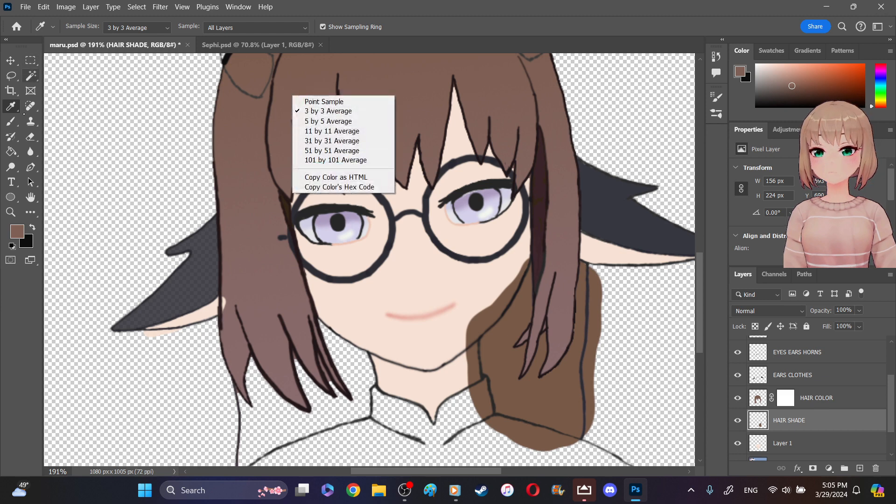
click(11, 122)
mouse_move(509, 385)
mouse_down()
mouse_move(484, 361)
mouse_move(492, 350)
mouse_move(507, 366)
mouse_move(527, 305)
mouse_move(538, 315)
mouse_move(570, 285)
mouse_move(577, 328)
mouse_move(563, 341)
mouse_move(559, 430)
mouse_move(558, 416)
mouse_move(527, 401)
mouse_move(515, 432)
mouse_move(501, 389)
mouse_move(534, 393)
mouse_move(570, 430)
mouse_move(577, 381)
mouse_move(595, 365)
mouse_move(588, 279)
mouse_move(490, 382)
mouse_move(499, 381)
mouse_move(505, 363)
mouse_move(490, 359)
mouse_move(501, 402)
mouse_up()
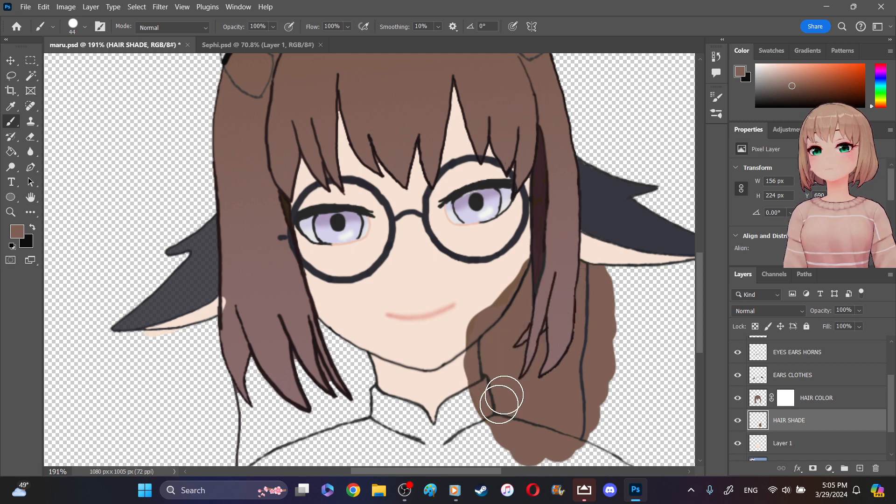
- Paint the back hair to the left of the neck and move the HAIR SHADE layer below Layer 1
mouse_move(236, 448)
mouse_down()
mouse_move(270, 445)
mouse_move(257, 379)
mouse_move(268, 374)
mouse_move(298, 431)
mouse_move(313, 391)
mouse_move(324, 398)
mouse_move(304, 355)
mouse_move(322, 351)
mouse_move(319, 334)
mouse_move(366, 384)
mouse_move(352, 416)
mouse_move(367, 354)
mouse_move(350, 356)
mouse_move(349, 412)
mouse_move(260, 438)
mouse_move(241, 360)
mouse_move(260, 415)
mouse_up()
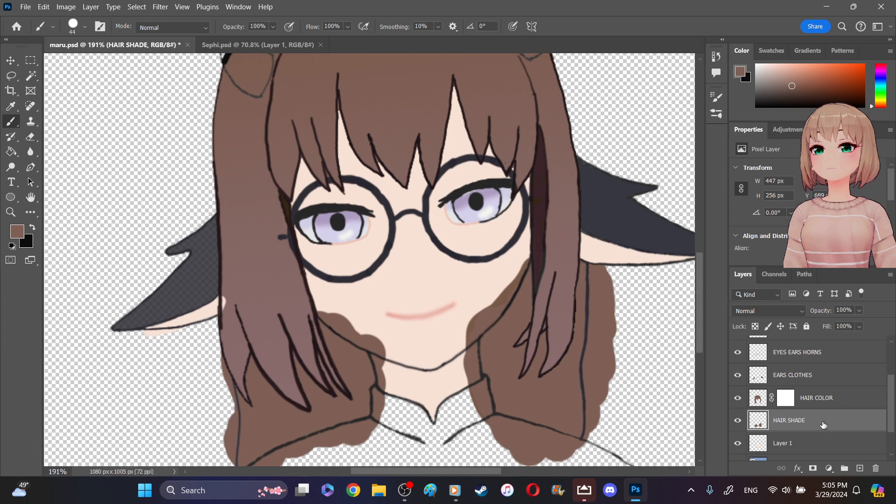
key(ctrl+z)
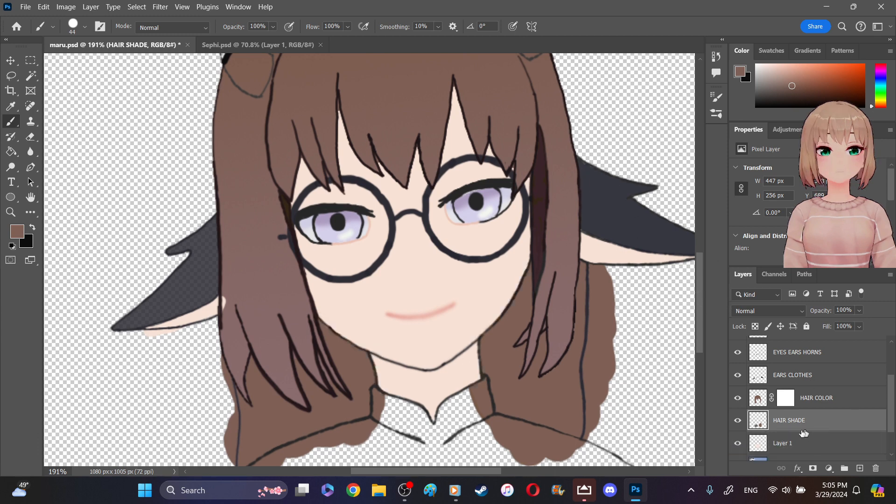
key(ctrl+bracketleft)
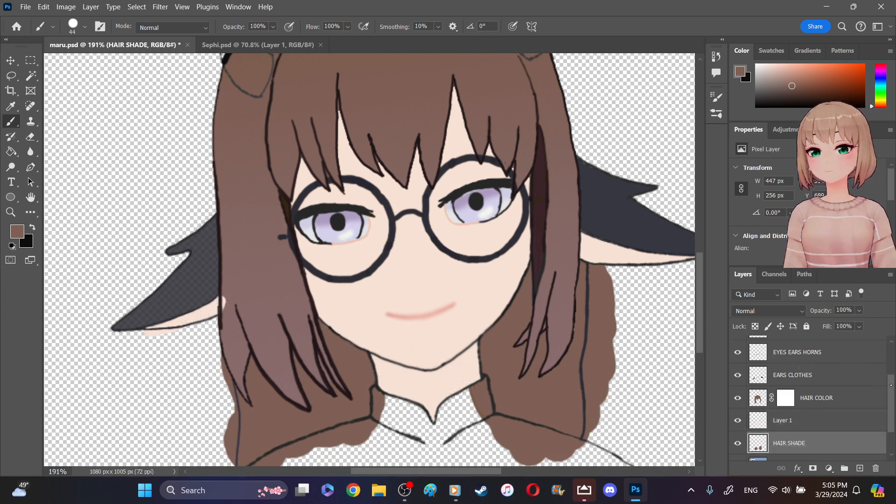
- Make the EARS CLOTHES layer active and turn on the visibility of the bg layer
scroll(892, 385, up, 2)
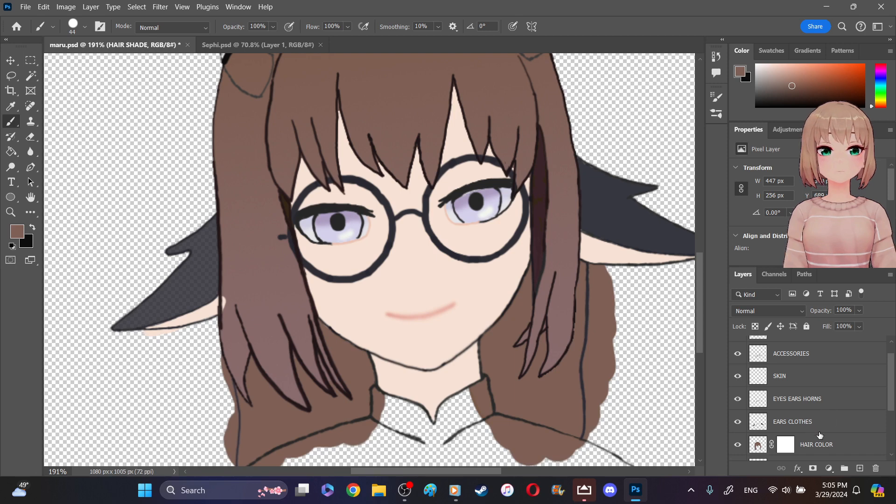
click(834, 424)
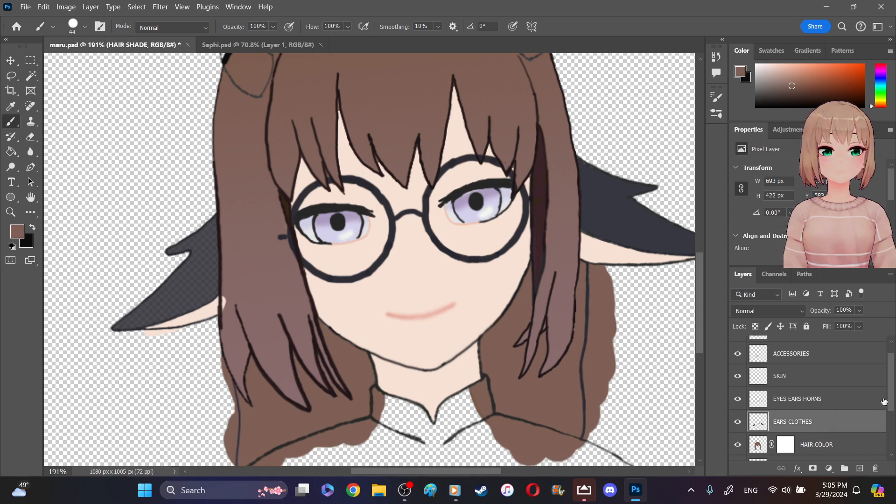
scroll(892, 411, down, 1)
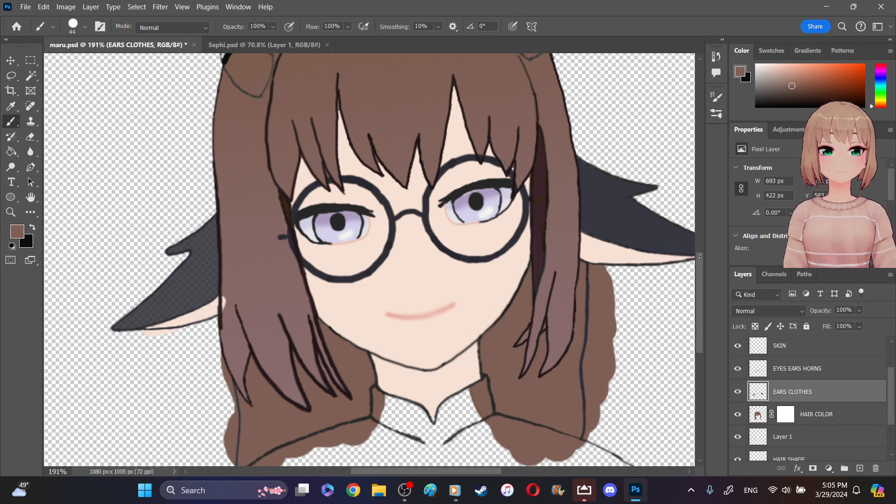
scroll(699, 257, up, 5)
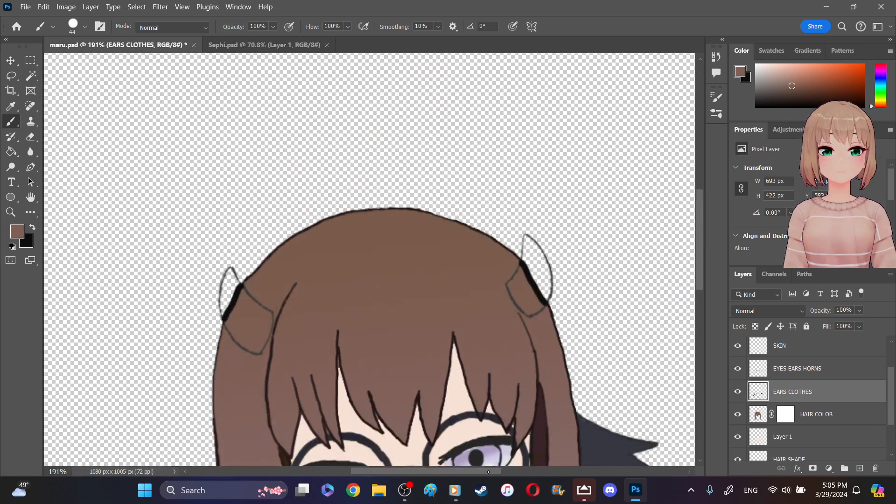
scroll(487, 471, left, 6)
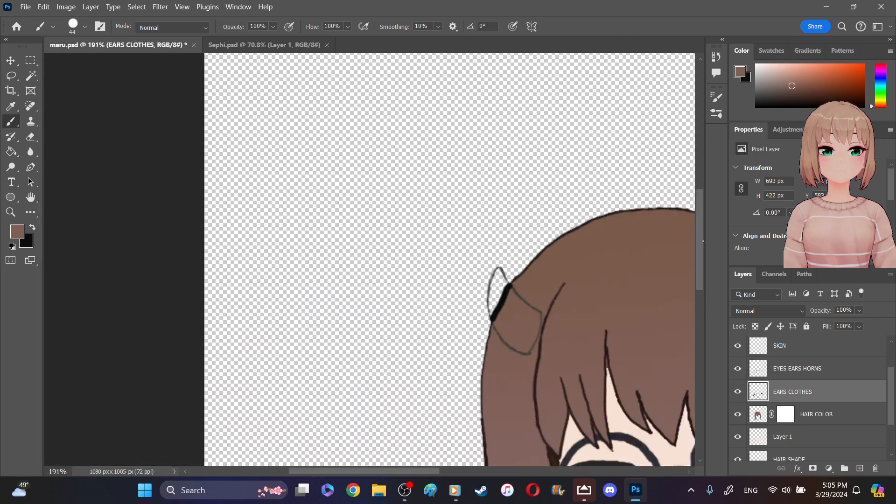
scroll(892, 434, down, 3)
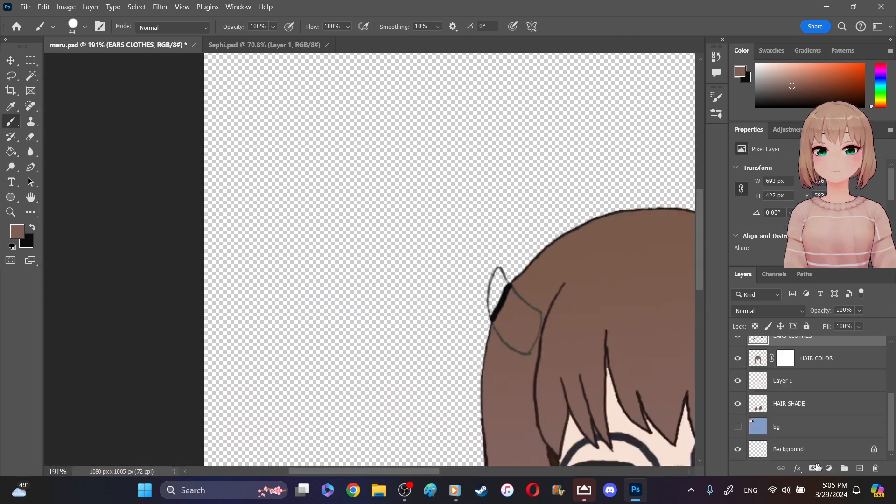
click(739, 428)
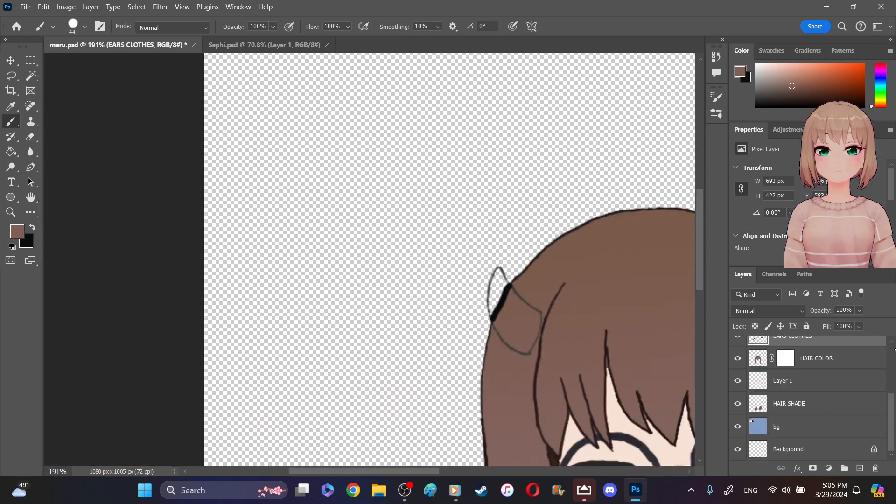
- Sample the dark brown swatch at the right end of the palette's lowest row with the Eyedropper
scroll(891, 349, up, 5)
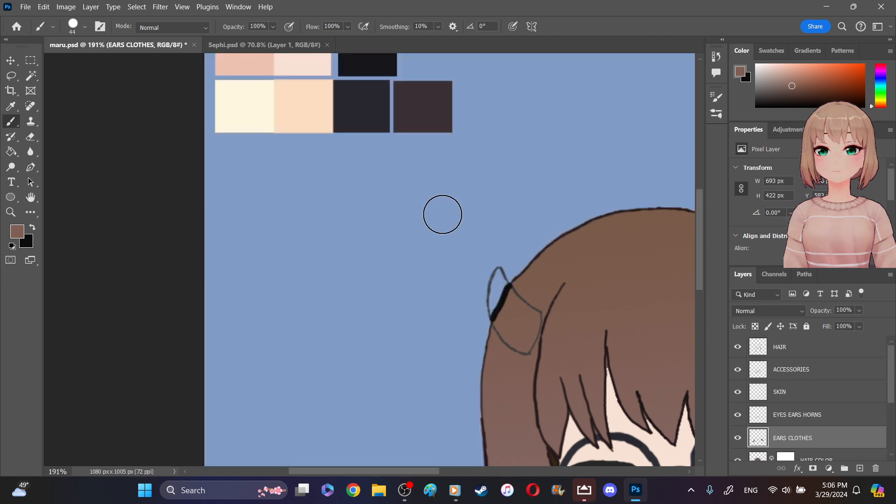
click(702, 94)
drag(700, 157, 698, 202)
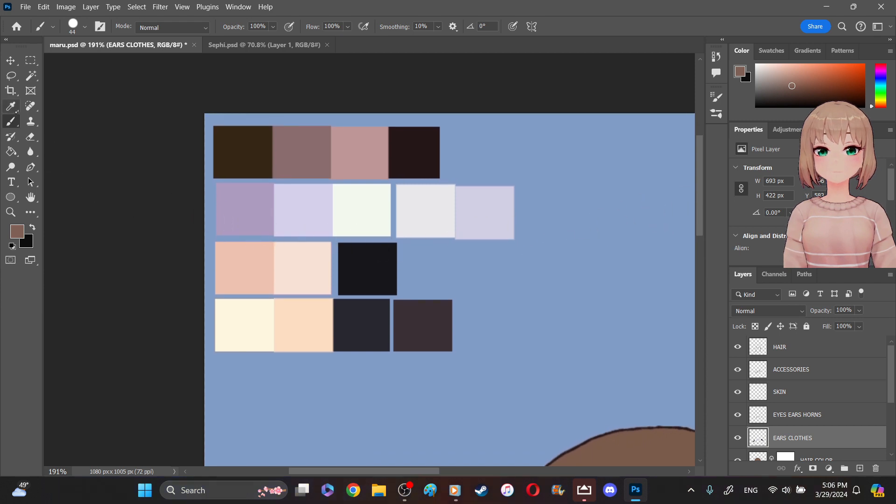
click(10, 106)
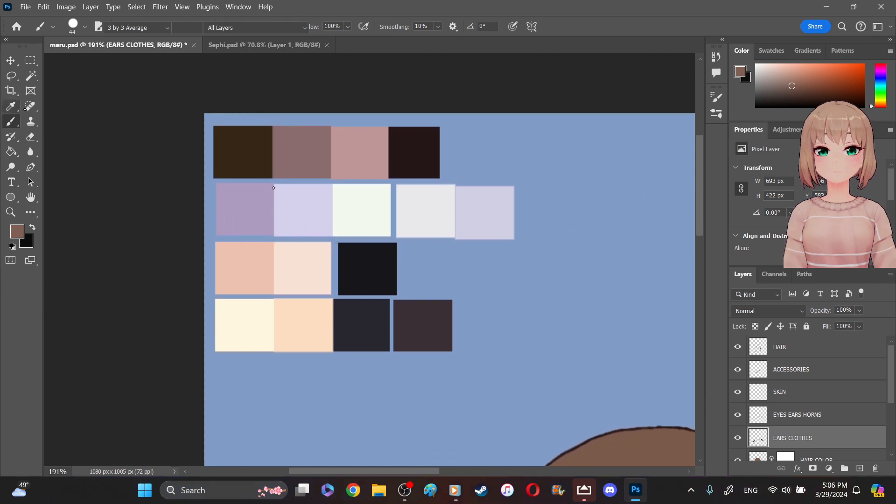
click(431, 315)
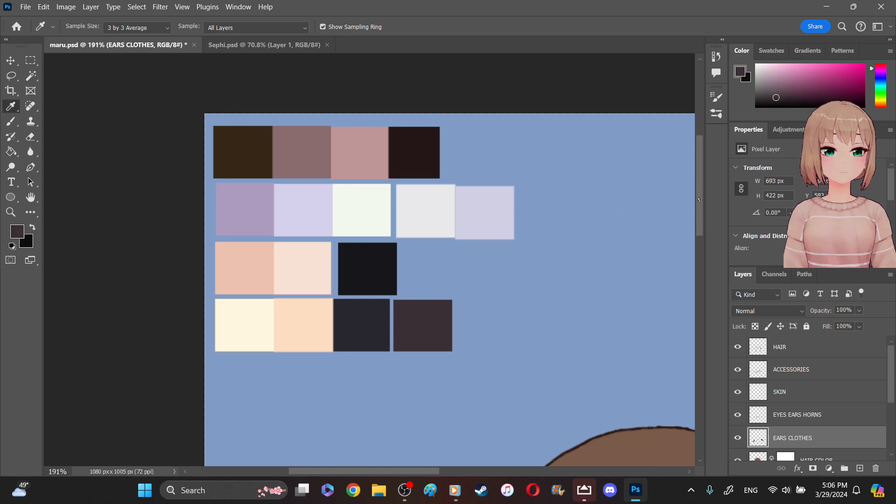
- Create a new layer and place it between EARS CLOTHES and HAIR COLOR
scroll(602, 310, down, 5)
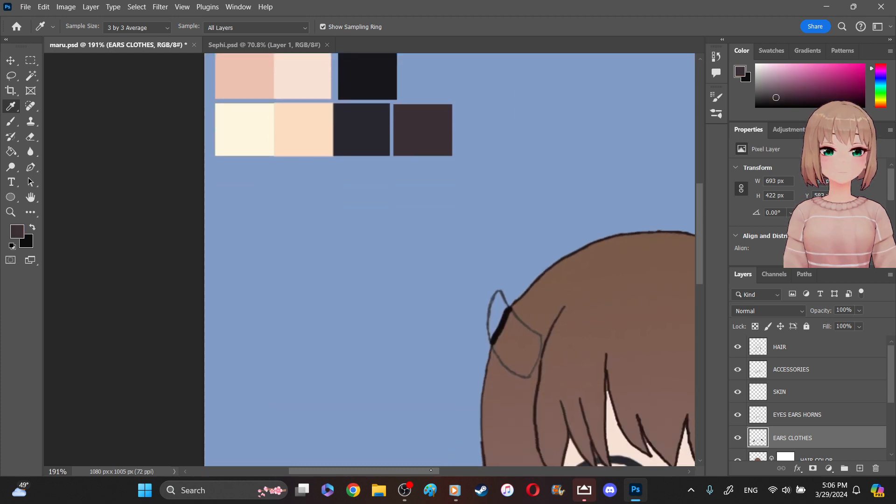
scroll(431, 470, right, 7)
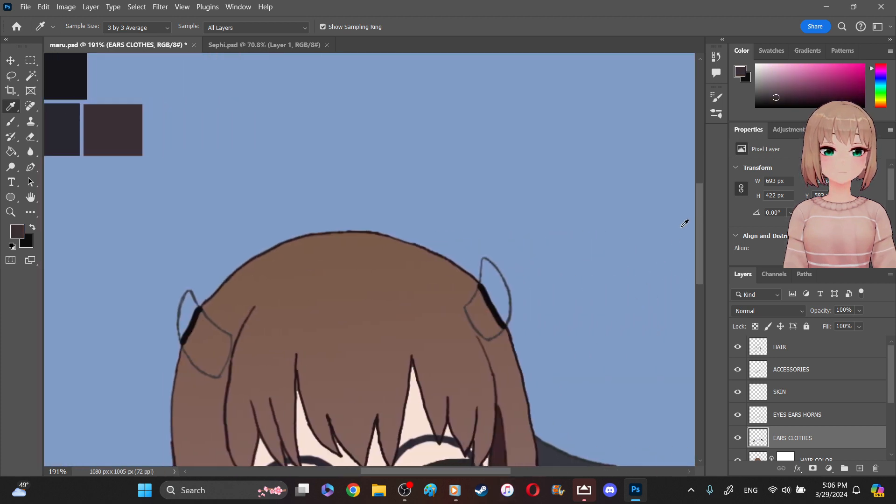
scroll(701, 217, down, 9)
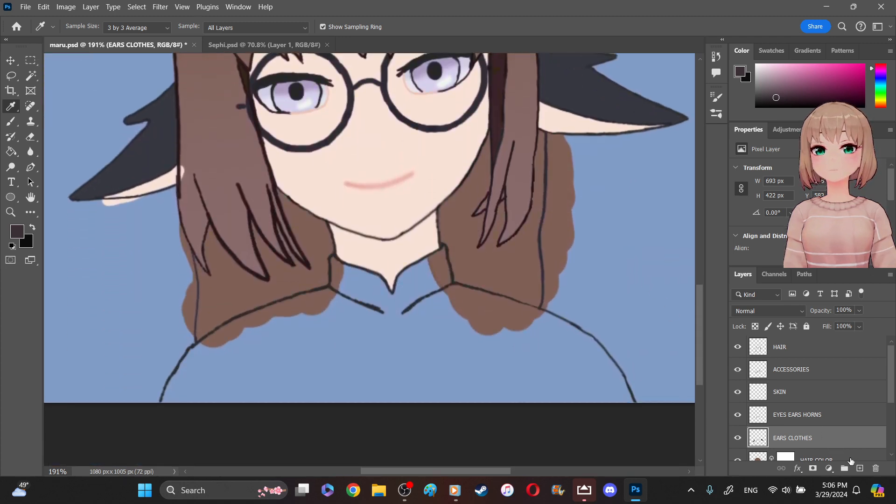
click(860, 468)
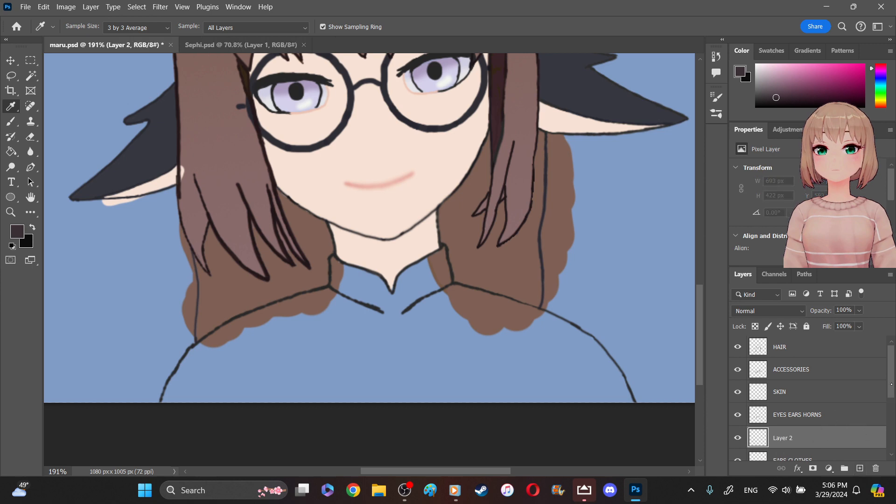
scroll(892, 385, down, 2)
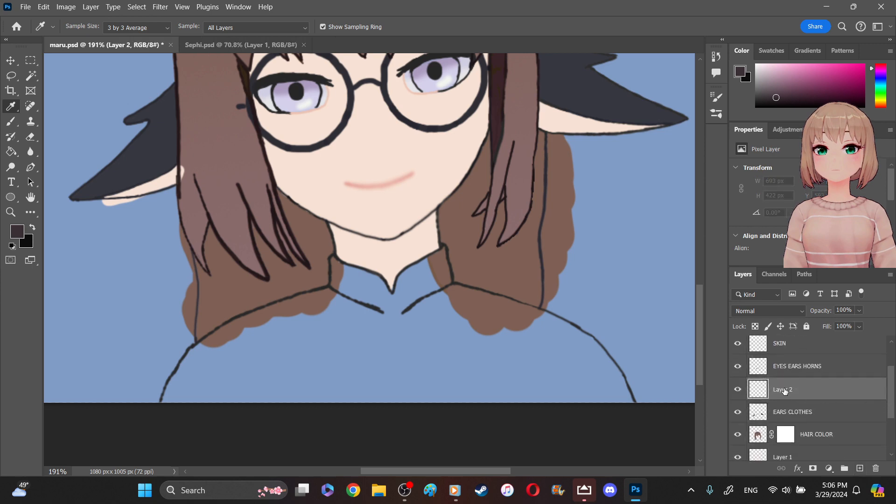
drag(789, 399, 788, 423)
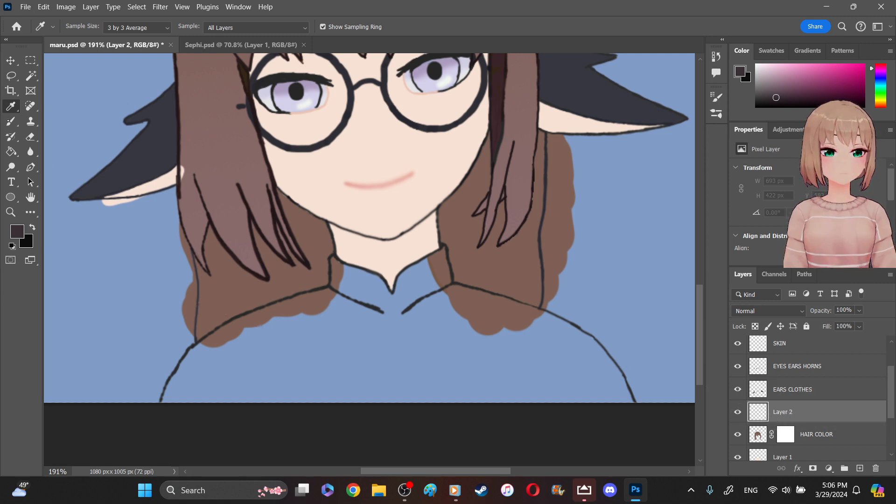
- Brush dark brown over the shirt's upper part and left shoulder on the new layer, undoing the stroke that crosses the outline
click(11, 122)
mouse_move(242, 369)
mouse_down()
mouse_move(254, 340)
mouse_move(238, 341)
mouse_move(207, 361)
mouse_move(180, 404)
mouse_up()
mouse_move(409, 304)
mouse_down()
mouse_move(420, 316)
mouse_move(434, 285)
mouse_move(432, 304)
mouse_move(499, 318)
mouse_move(400, 332)
mouse_move(380, 313)
mouse_move(280, 318)
mouse_move(223, 349)
mouse_move(276, 388)
mouse_move(174, 406)
mouse_up()
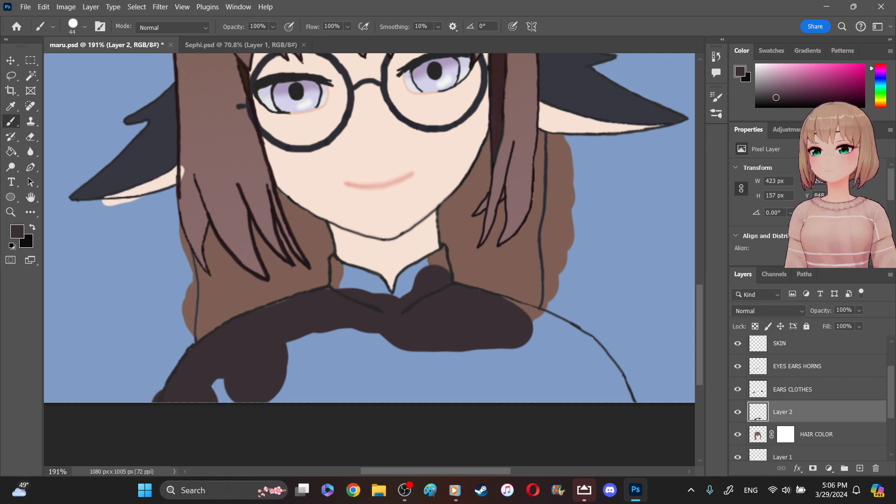
key(ctrl+z)
- Select the shirt's interior from the EARS CLOTHES line art with the Magic Wand and paint it dark brown on Layer 2
click(31, 76)
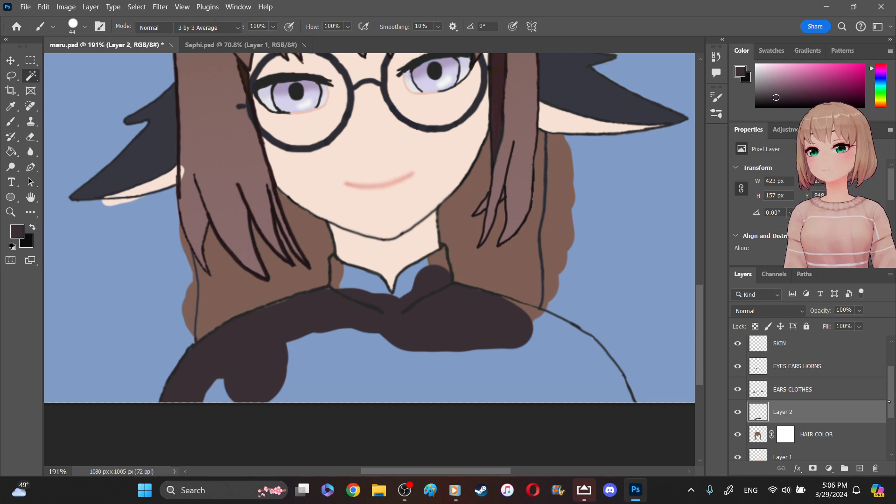
click(840, 391)
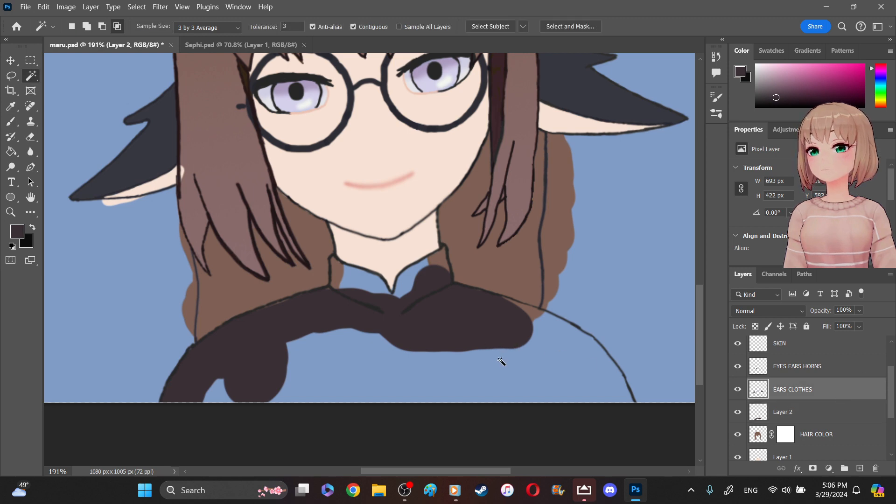
click(501, 362)
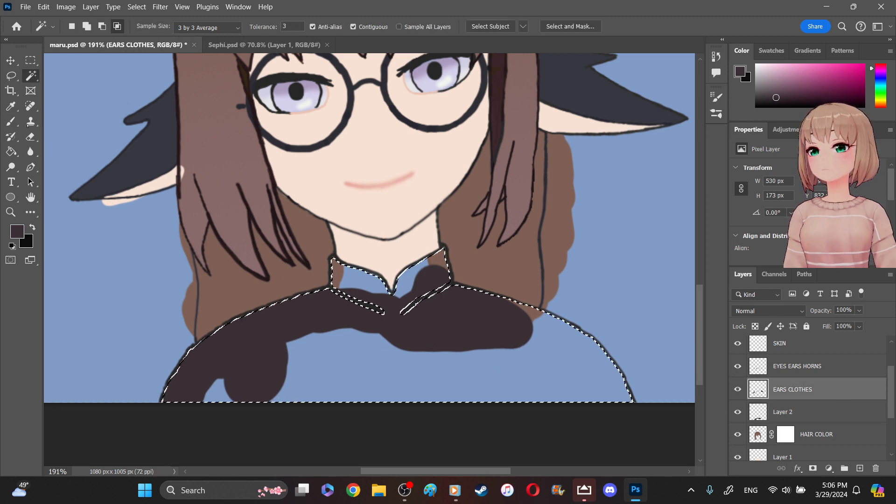
click(11, 121)
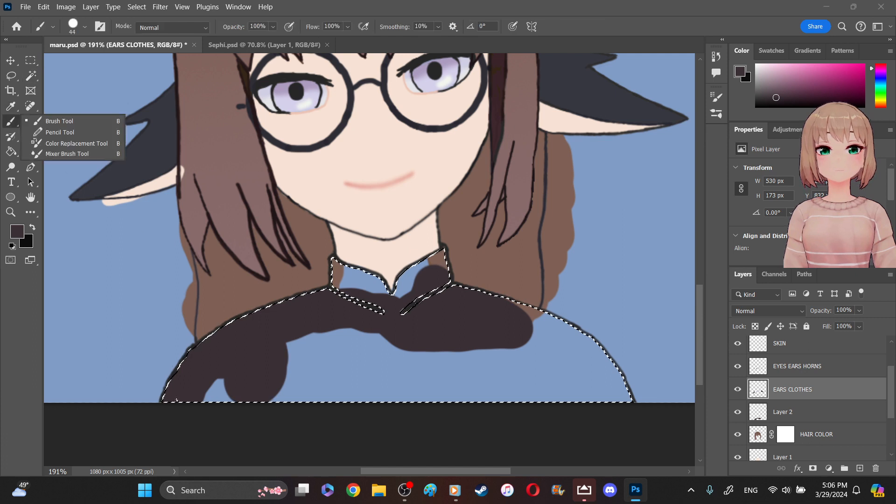
click(817, 415)
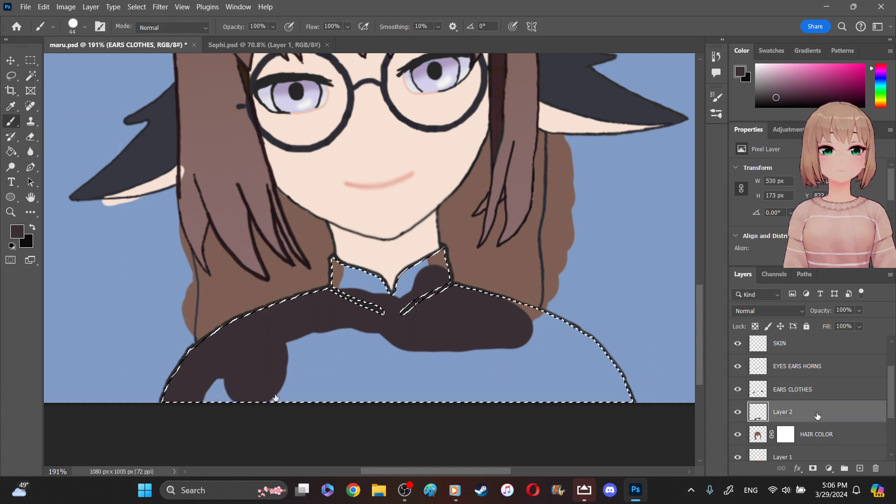
mouse_move(198, 408)
mouse_down()
mouse_move(220, 411)
mouse_move(211, 351)
mouse_move(292, 423)
mouse_move(308, 389)
mouse_move(363, 414)
mouse_move(350, 320)
mouse_move(371, 314)
mouse_move(426, 372)
mouse_move(421, 292)
mouse_move(533, 386)
mouse_move(516, 308)
mouse_move(631, 402)
mouse_move(616, 360)
mouse_move(514, 413)
mouse_move(457, 361)
mouse_move(441, 398)
mouse_move(361, 265)
mouse_move(351, 254)
mouse_move(346, 287)
mouse_move(318, 243)
mouse_move(404, 314)
mouse_move(414, 258)
mouse_move(420, 271)
mouse_move(451, 271)
mouse_move(447, 252)
mouse_up()
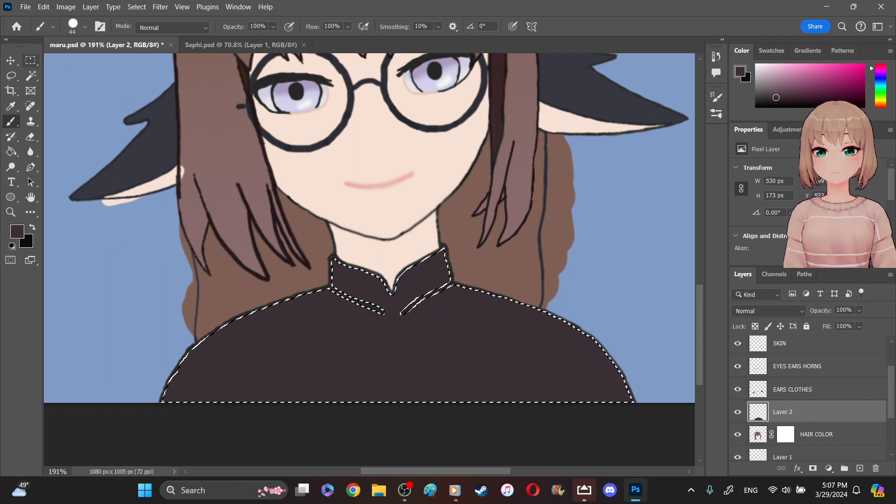
- Switch to the Rectangular Marquee tool and clear the selection around the shirt
click(30, 60)
click(37, 114)
click(178, 429)
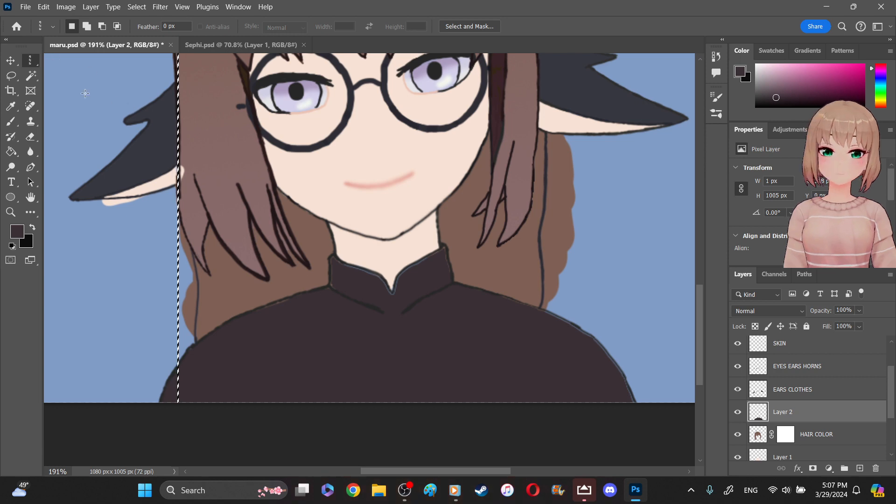
right_click(35, 60)
click(49, 62)
click(131, 159)
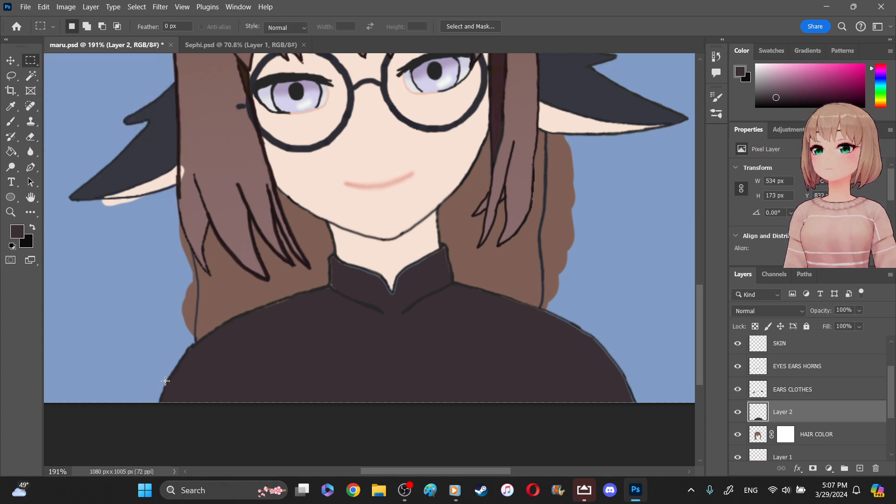
- Reduce the Hard Round brush to 6 px for touching up the collar at 400% zoom
drag(393, 473, 399, 474)
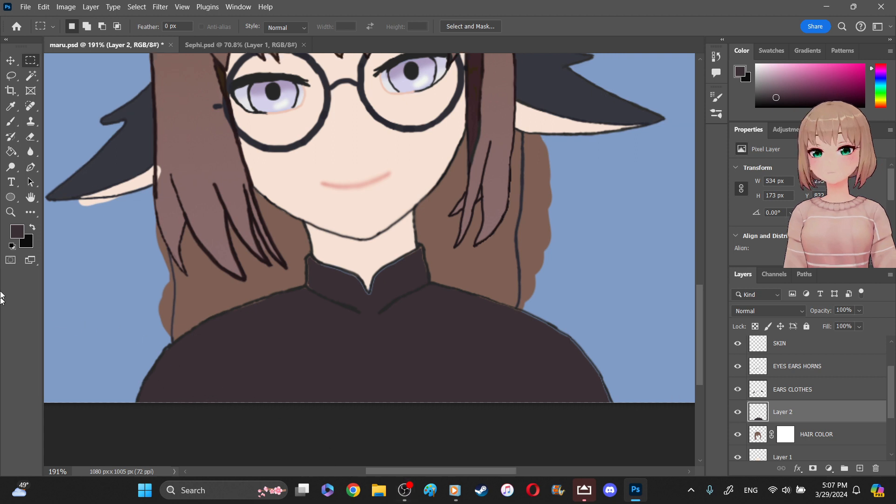
key(z)
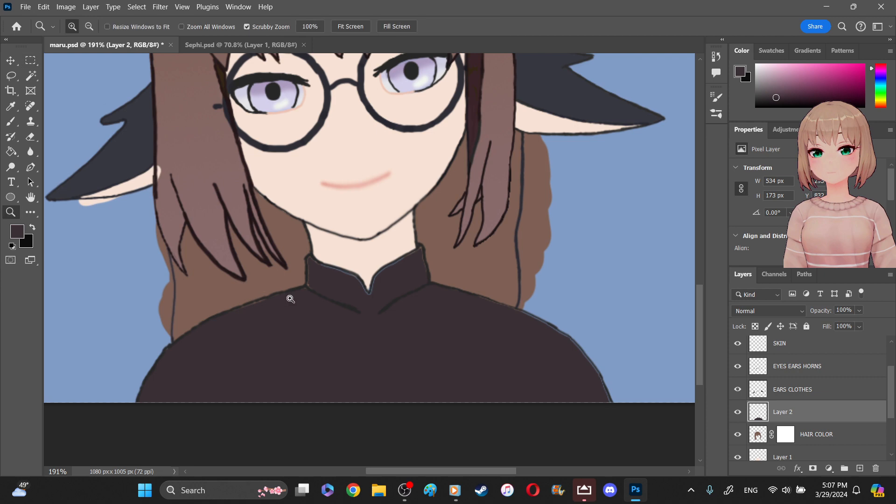
click(290, 298)
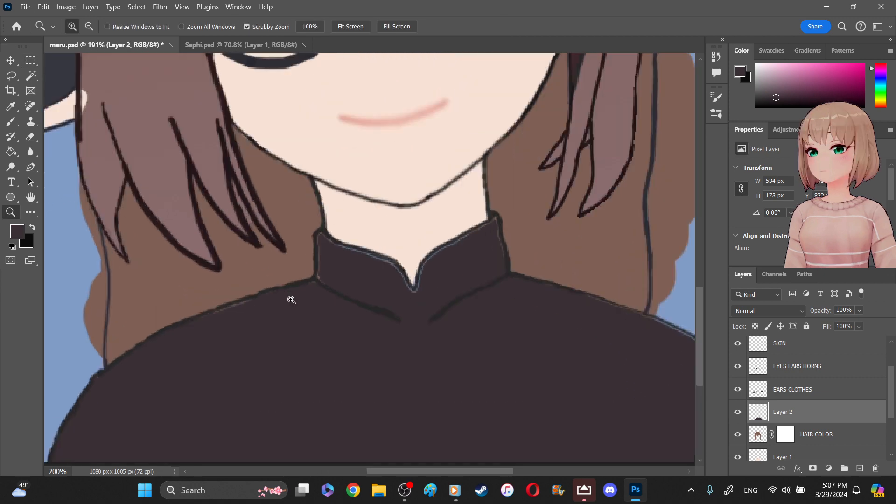
click(297, 303)
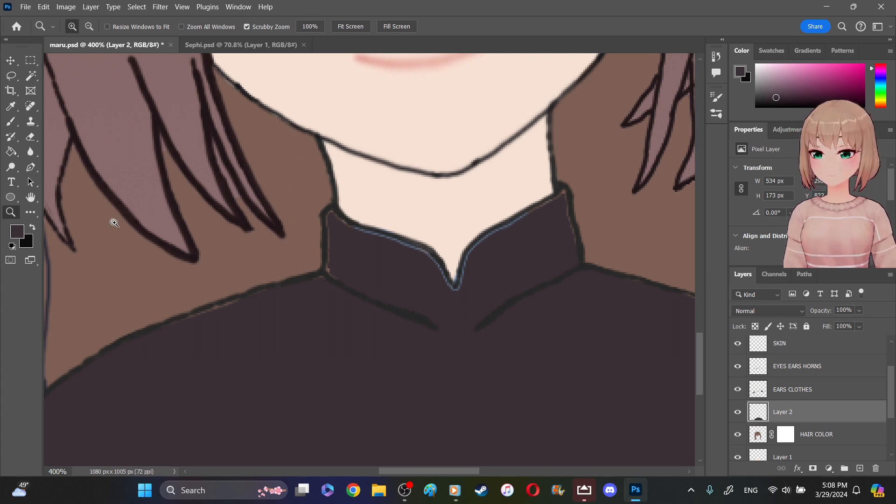
click(6, 124)
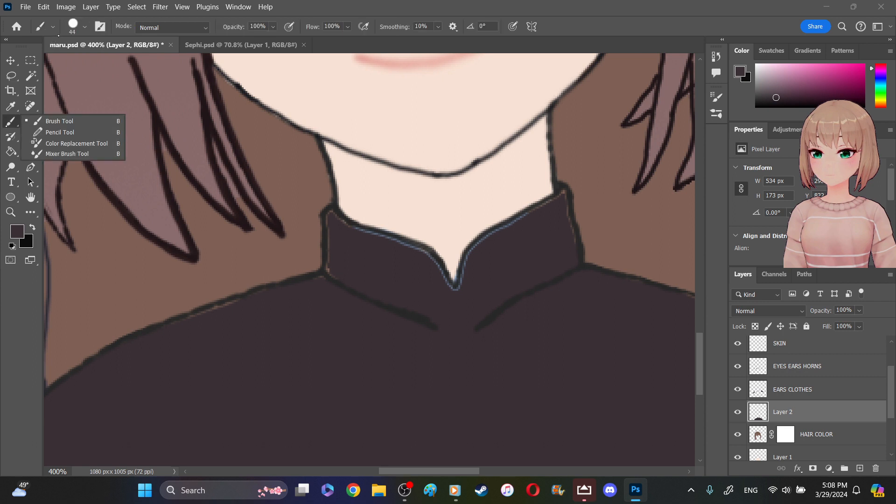
click(80, 27)
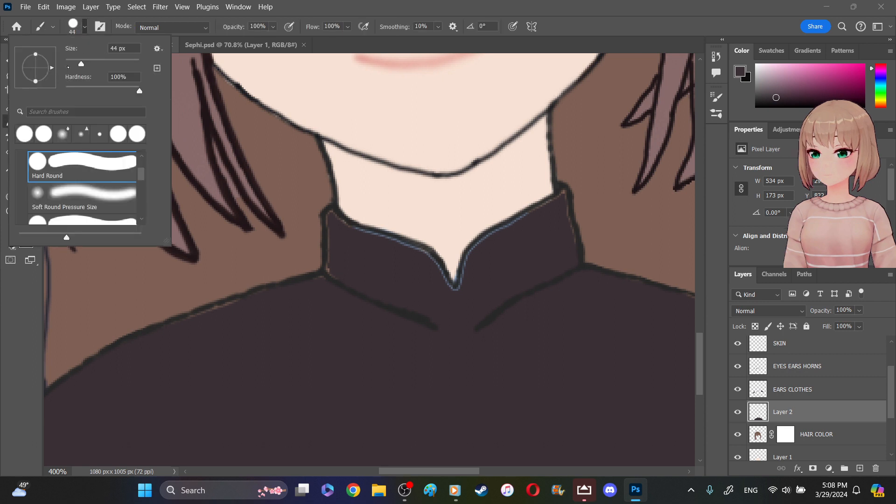
click(75, 62)
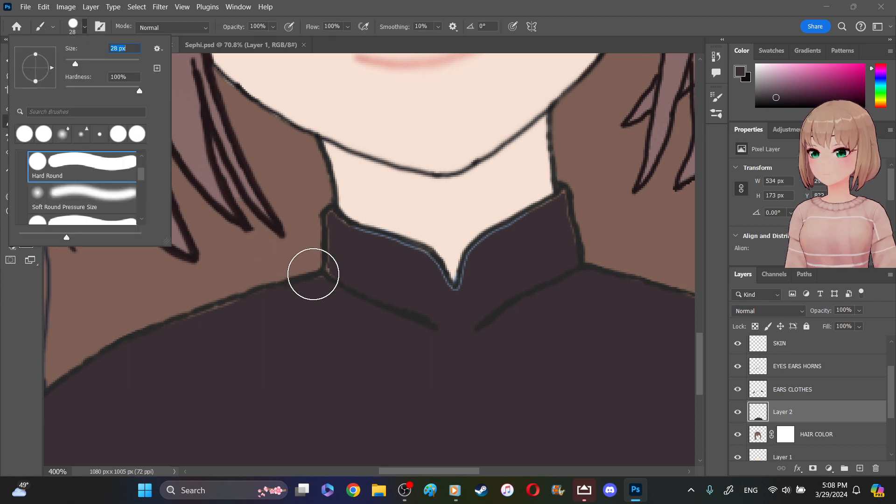
click(72, 62)
click(69, 62)
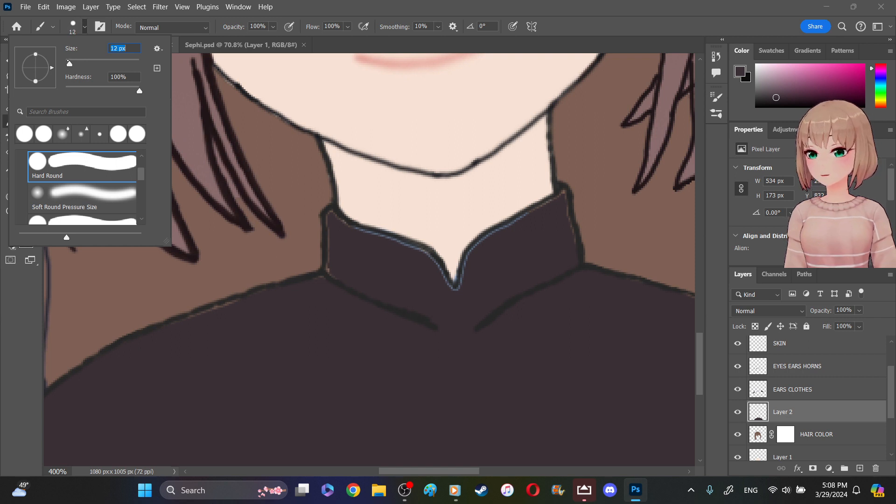
click(68, 62)
- Paint dark brown over the thin gaps inside both halves of the collar outline, undoing and redoing the first long stroke
mouse_move(331, 218)
mouse_down()
mouse_move(330, 283)
mouse_move(350, 221)
mouse_move(356, 237)
mouse_move(339, 230)
mouse_move(344, 224)
mouse_move(422, 255)
mouse_move(465, 307)
mouse_move(448, 280)
mouse_up()
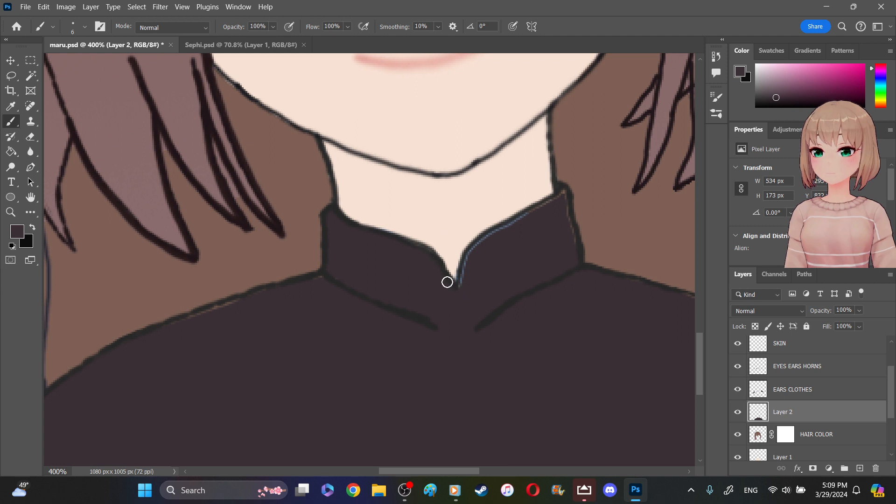
key(ctrl+z)
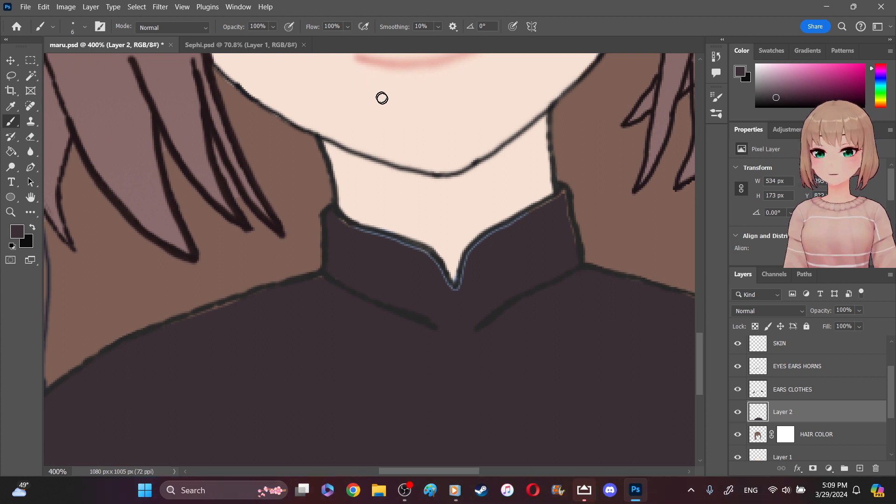
drag(426, 258, 445, 287)
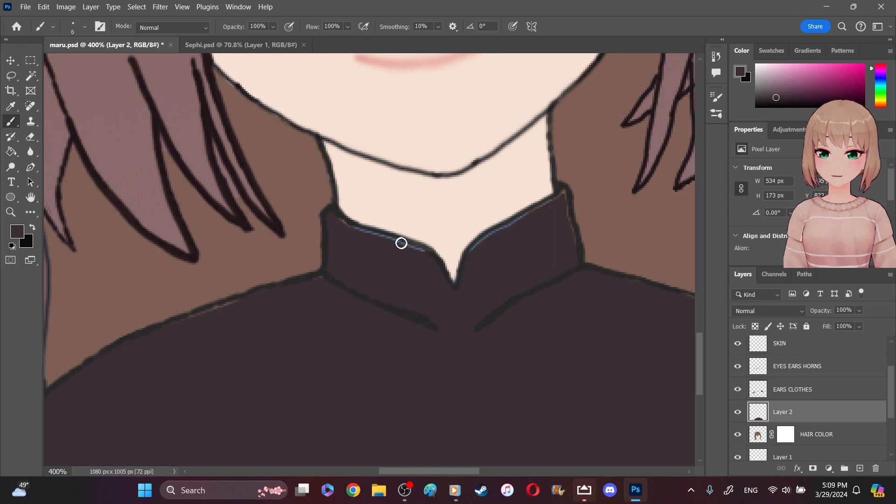
mouse_move(405, 247)
mouse_down()
mouse_move(339, 223)
mouse_move(377, 240)
mouse_up()
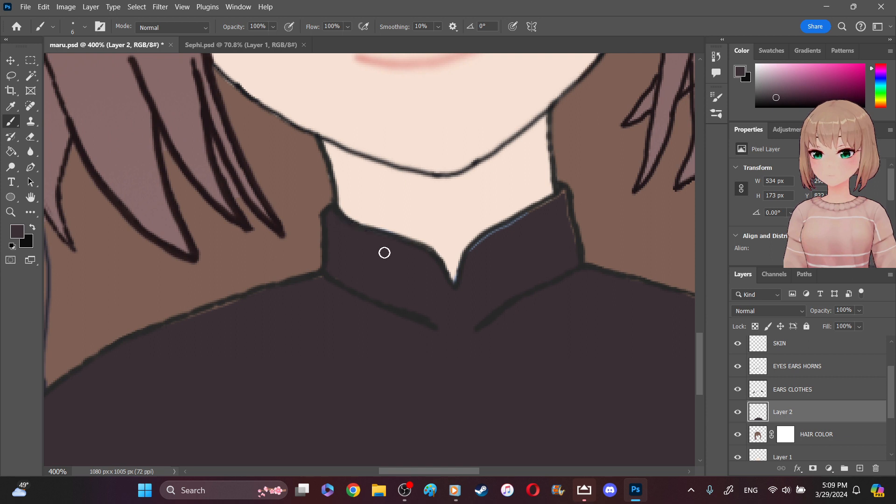
mouse_move(556, 220)
mouse_down()
mouse_move(562, 195)
mouse_move(571, 252)
mouse_move(572, 243)
mouse_up()
mouse_move(547, 207)
mouse_down()
mouse_move(554, 204)
mouse_move(483, 240)
mouse_move(474, 256)
mouse_up()
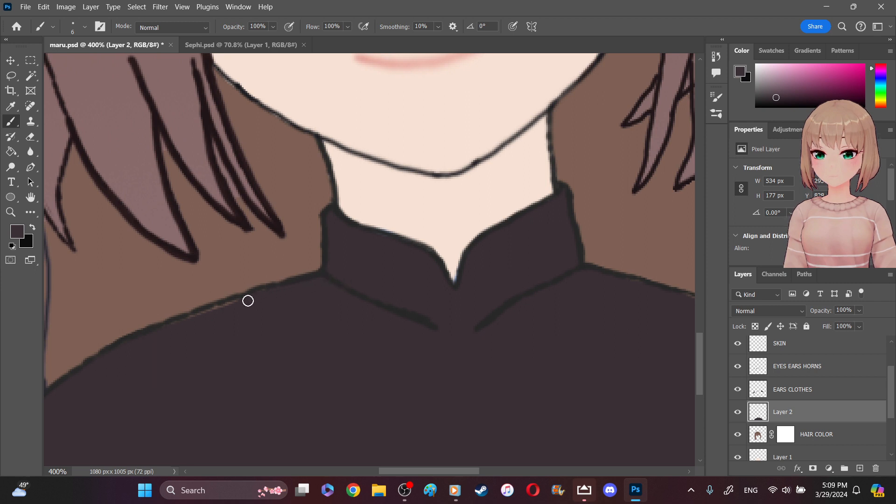
- Paint dark brown over the thin gap beneath the left shoulder's outline
mouse_move(236, 315)
mouse_down()
mouse_move(220, 306)
mouse_move(185, 322)
mouse_up()
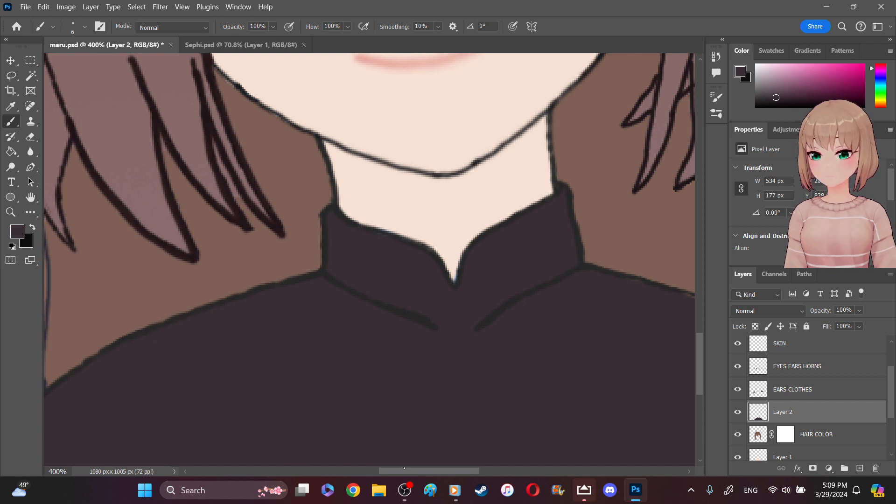
scroll(623, 353, left, 5)
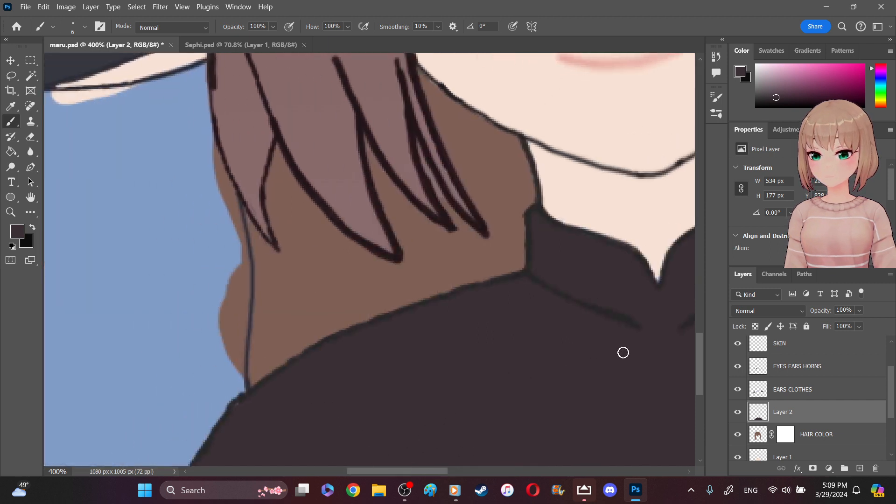
scroll(700, 354, down, 3)
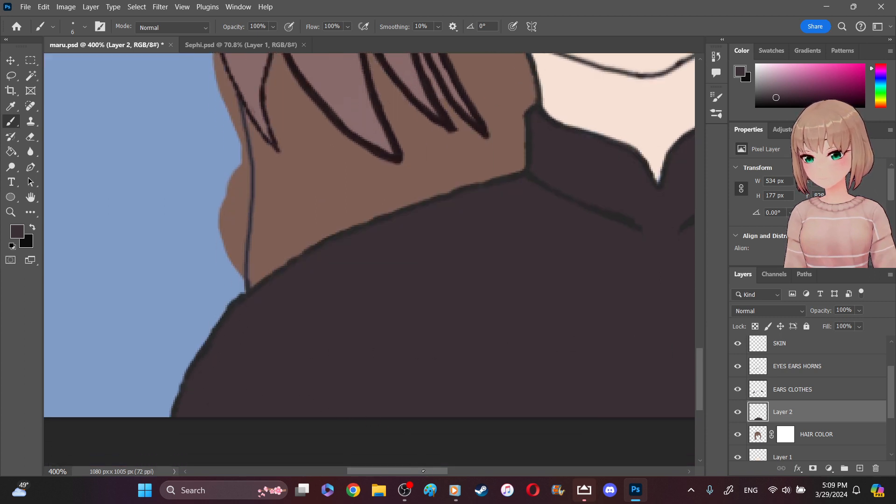
- Paint dark brown over the thin gap beneath the right shoulder's outline down to the canvas edge, redoing the stroke that overshoots the outline
scroll(524, 438, right, 12)
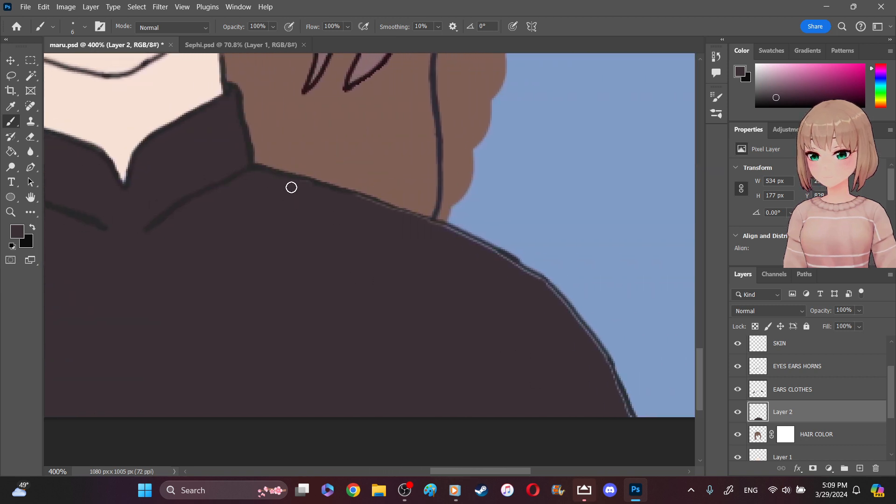
drag(354, 201, 490, 248)
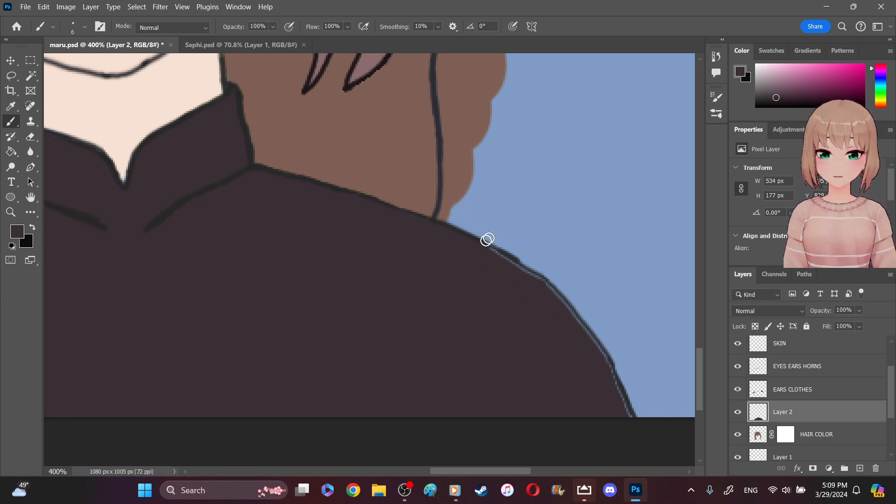
drag(484, 254, 584, 301)
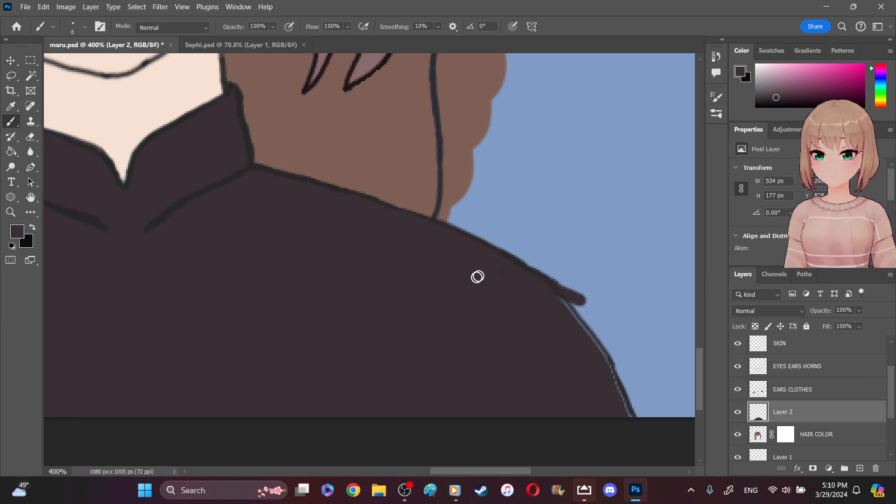
key(ctrl+z)
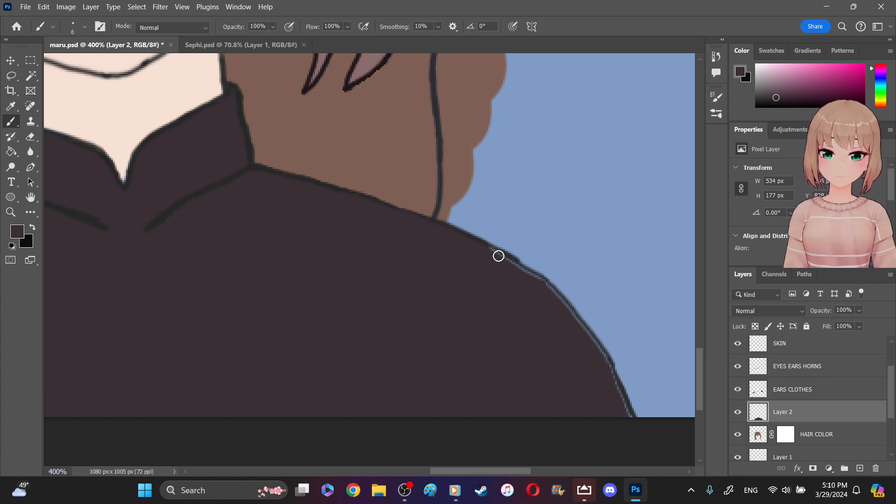
mouse_move(488, 248)
mouse_down()
mouse_move(536, 276)
mouse_move(588, 324)
mouse_move(637, 408)
mouse_move(626, 411)
mouse_up()
drag(602, 351, 620, 387)
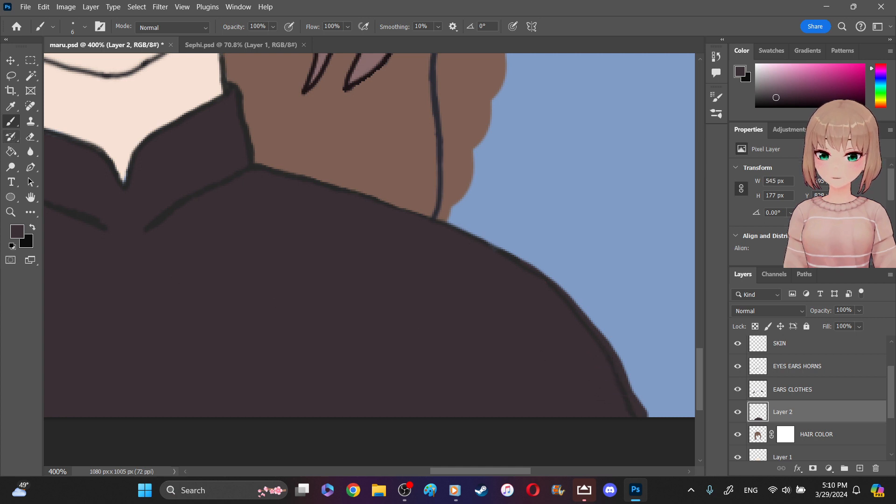
- Erase the dark brown spill outside the right shoulder's outline with a 26 px eraser
click(28, 137)
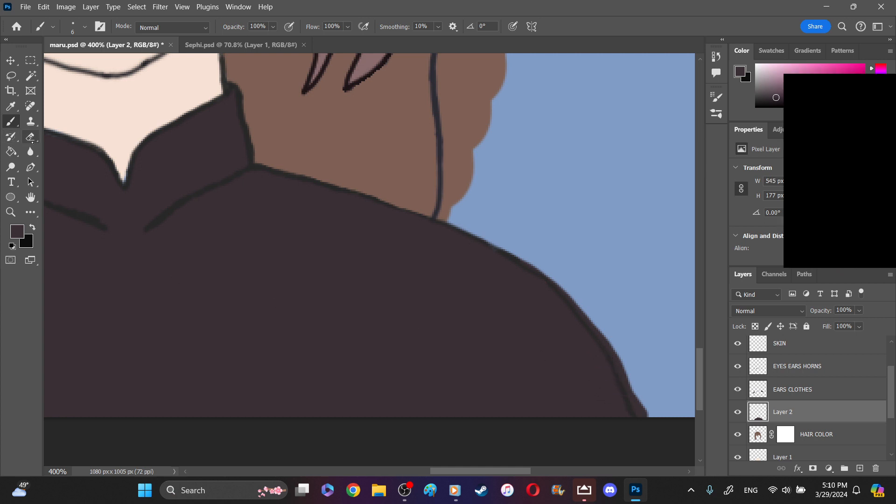
click(76, 23)
click(86, 59)
click(77, 64)
click(575, 261)
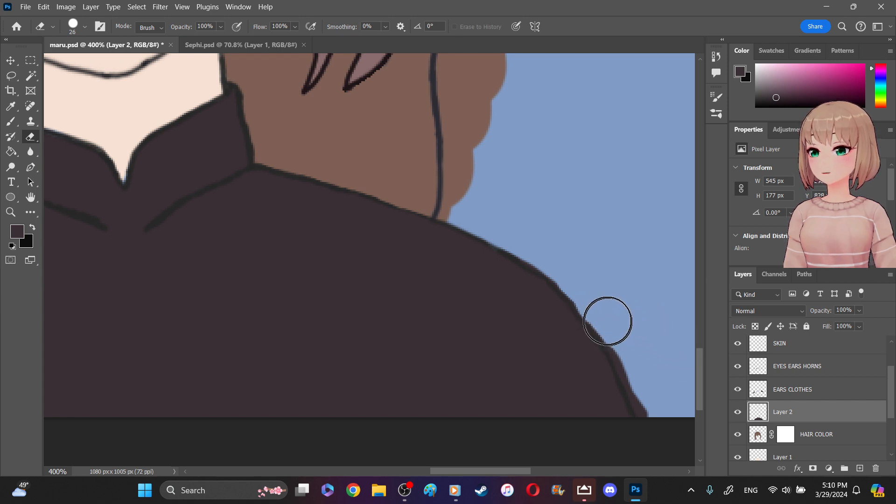
drag(655, 403, 650, 397)
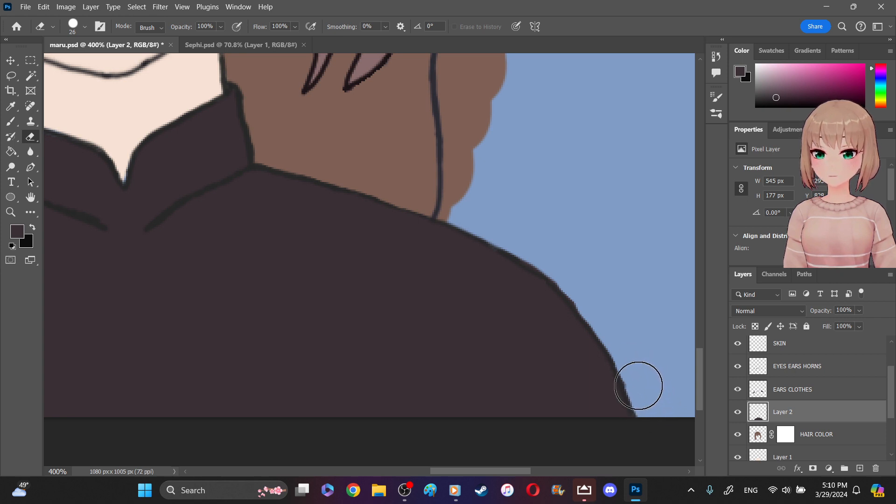
drag(630, 366, 623, 350)
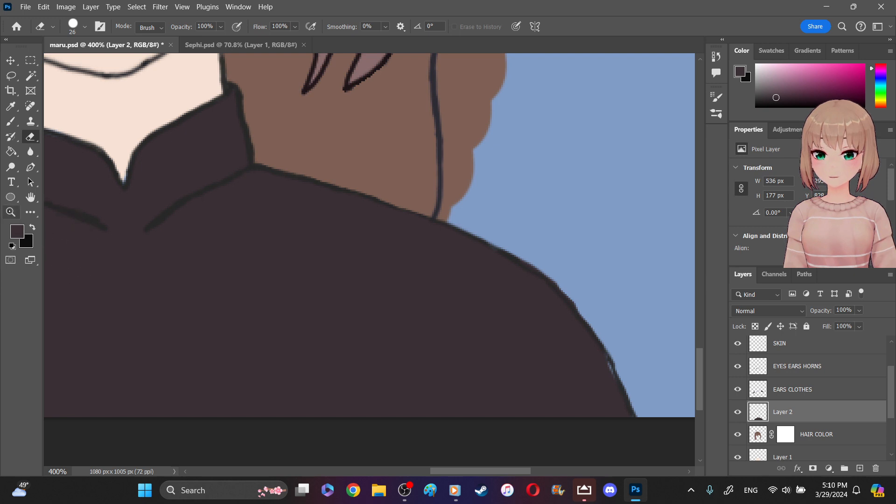
- Paint over the small remaining gap inside the lower right shoulder outline with the 6 px brush at 800% zoom, down to the canvas edge
key(z)
click(649, 327)
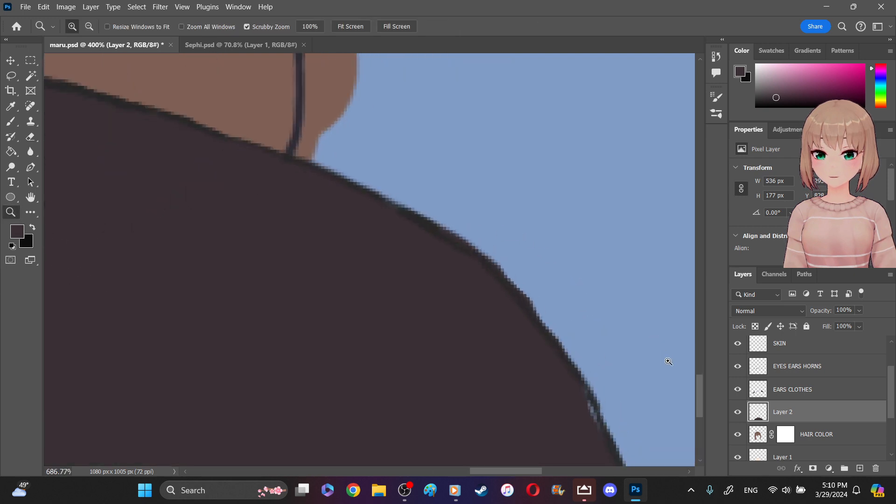
mouse_move(700, 396)
mouse_down()
mouse_move(701, 412)
mouse_move(704, 402)
mouse_up()
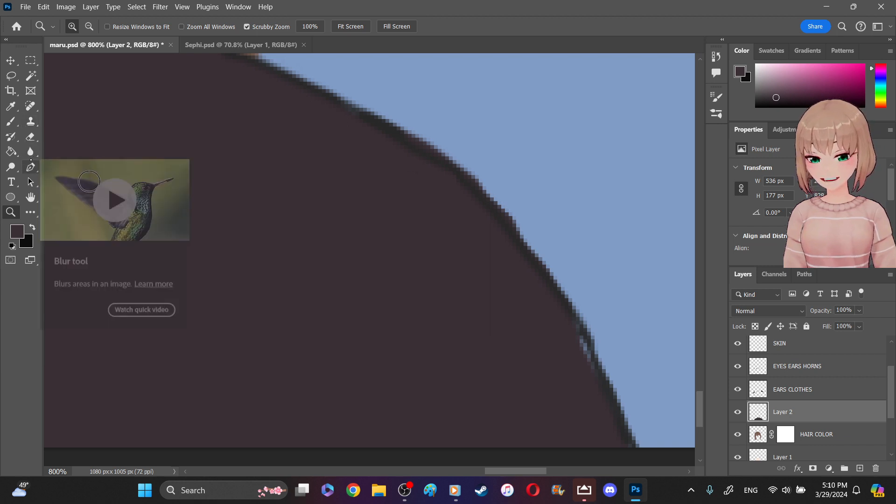
click(10, 122)
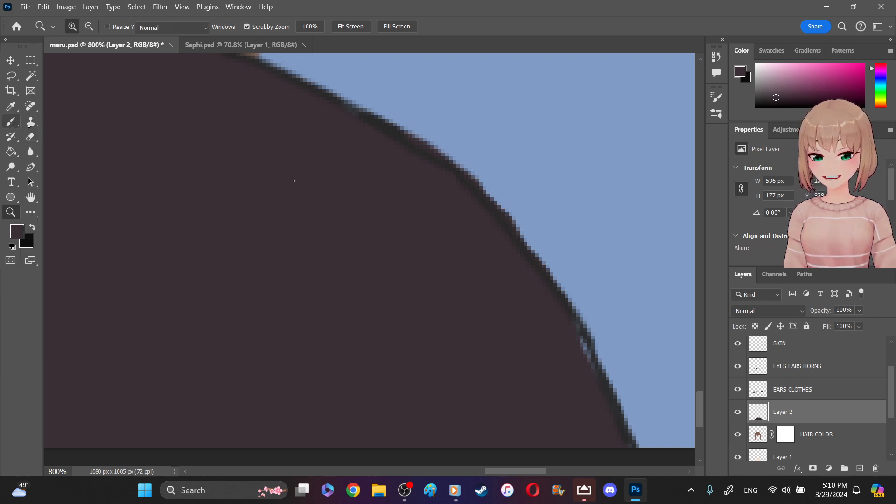
key(shift+b)
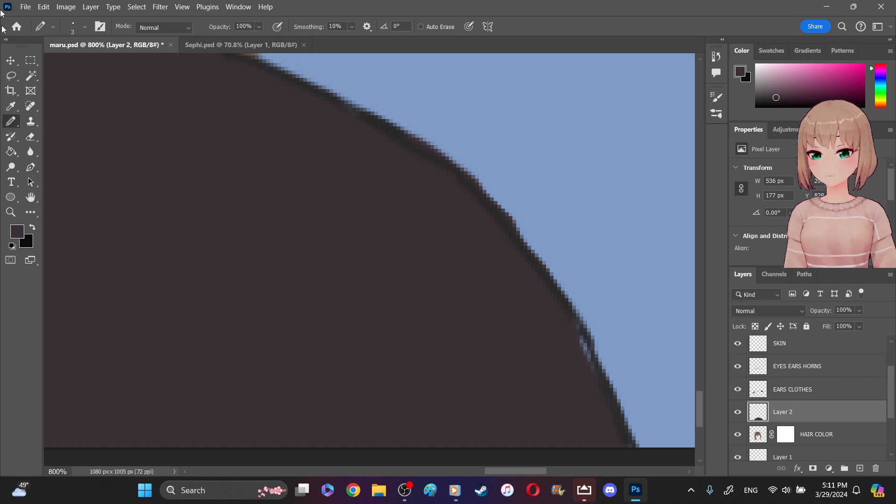
right_click(12, 125)
click(32, 123)
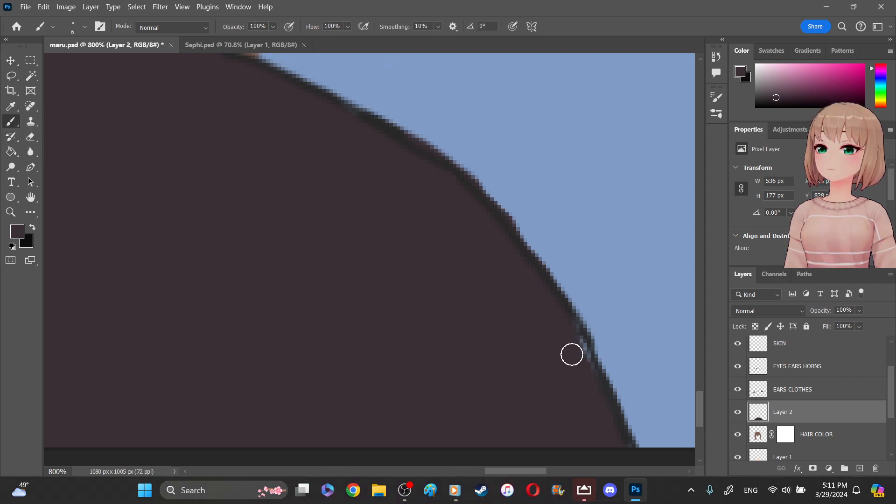
drag(567, 335, 588, 374)
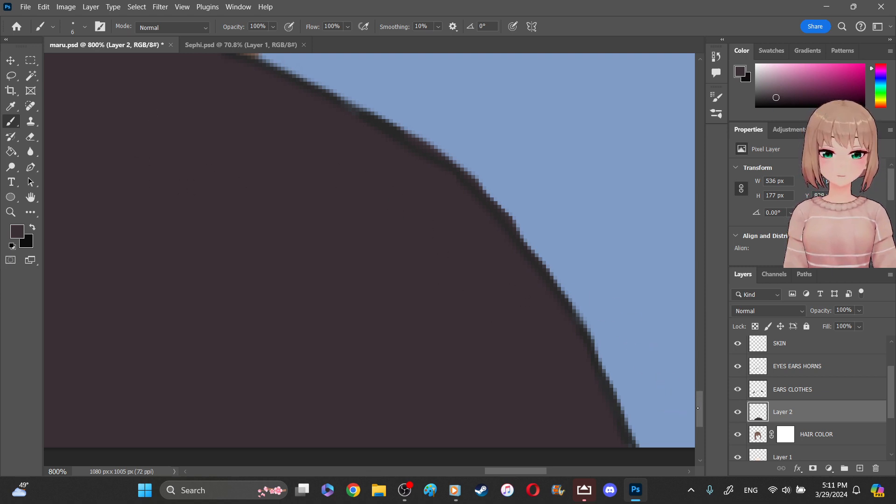
scroll(698, 409, down, 5)
drag(620, 274, 625, 272)
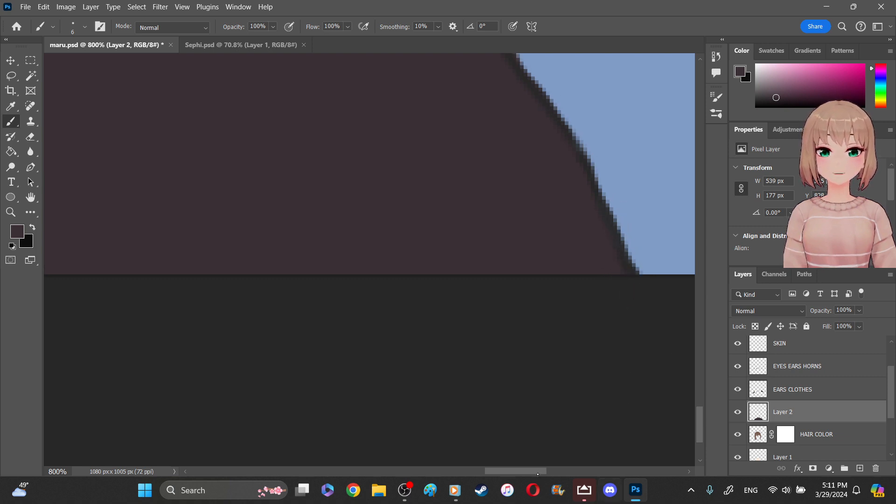
- Erase the brown hair spill outside the right-hand back hair outline on the HAIR SHADE layer with the 26 px eraser
drag(536, 473, 518, 473)
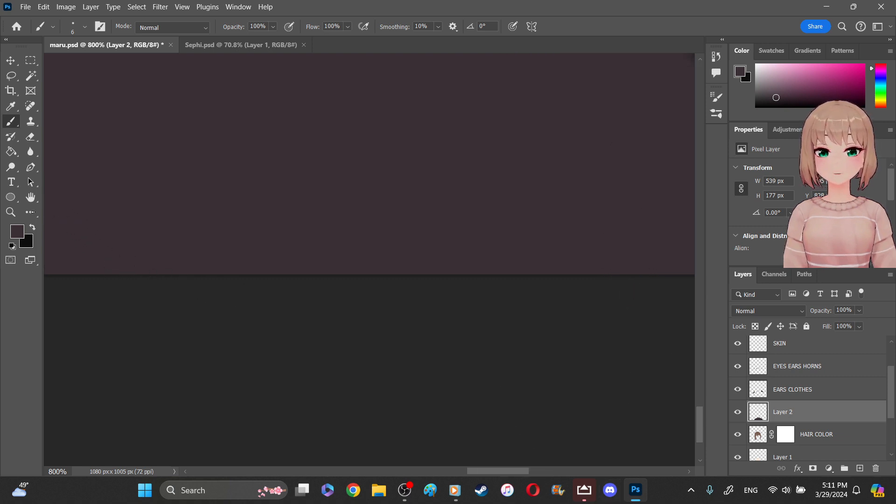
key(z)
mouse_move(360, 174)
mouse_down()
mouse_move(398, 218)
mouse_move(329, 164)
mouse_move(407, 241)
mouse_move(380, 209)
mouse_move(334, 180)
mouse_up()
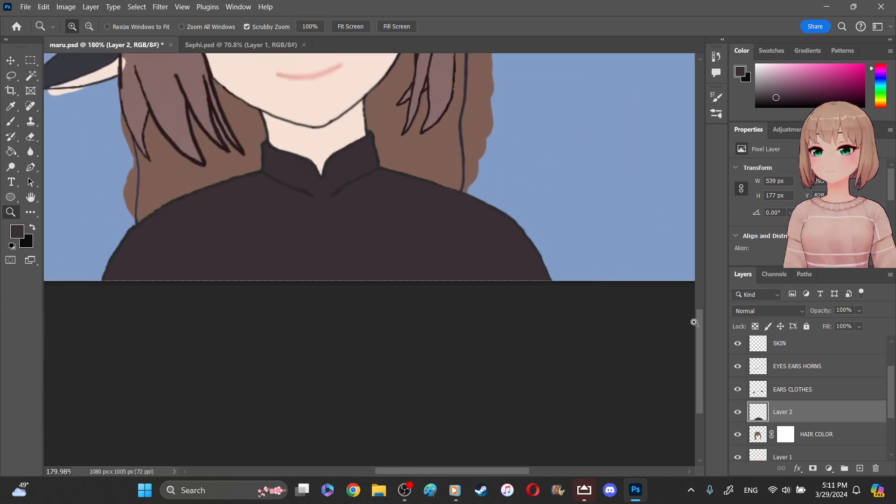
scroll(654, 295, up, 5)
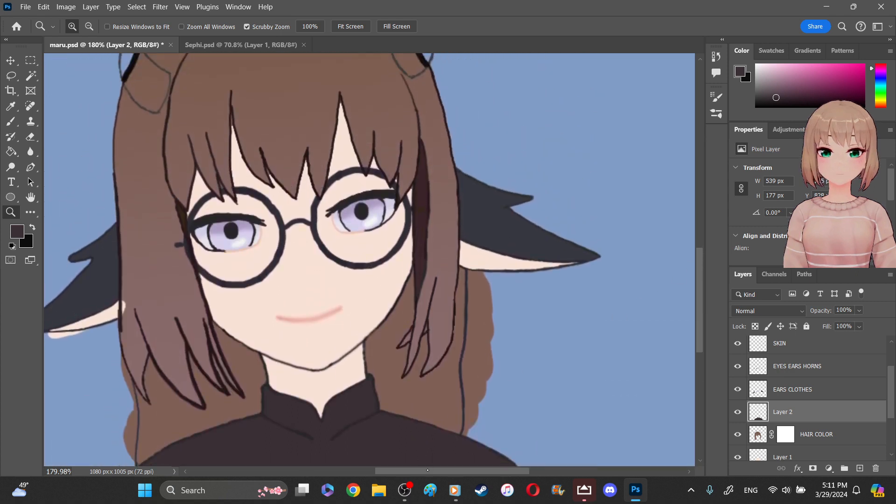
drag(416, 472, 386, 472)
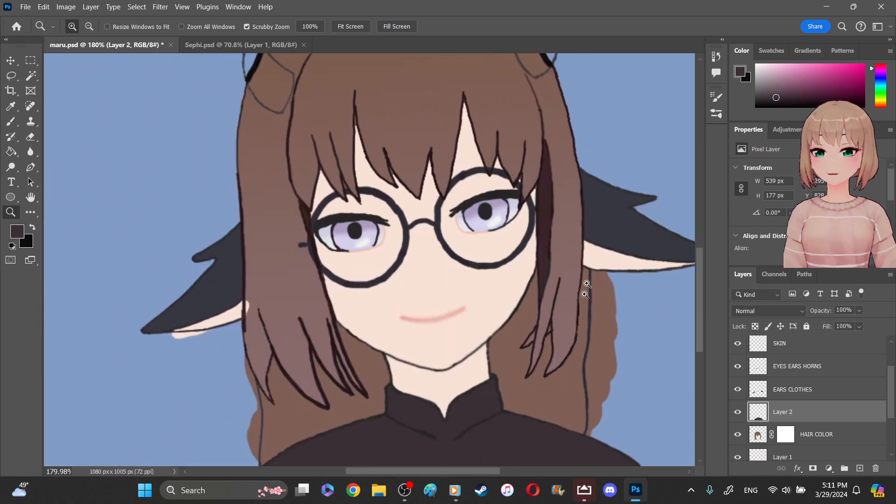
click(31, 137)
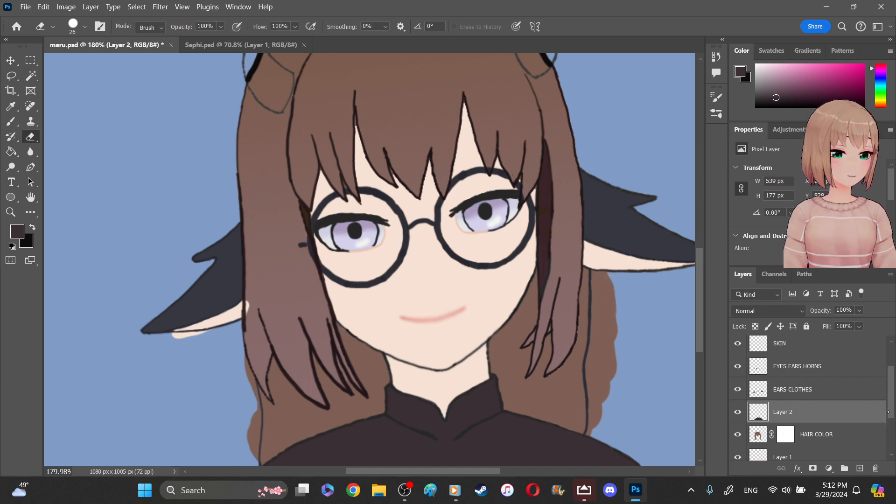
scroll(846, 397, down, 3)
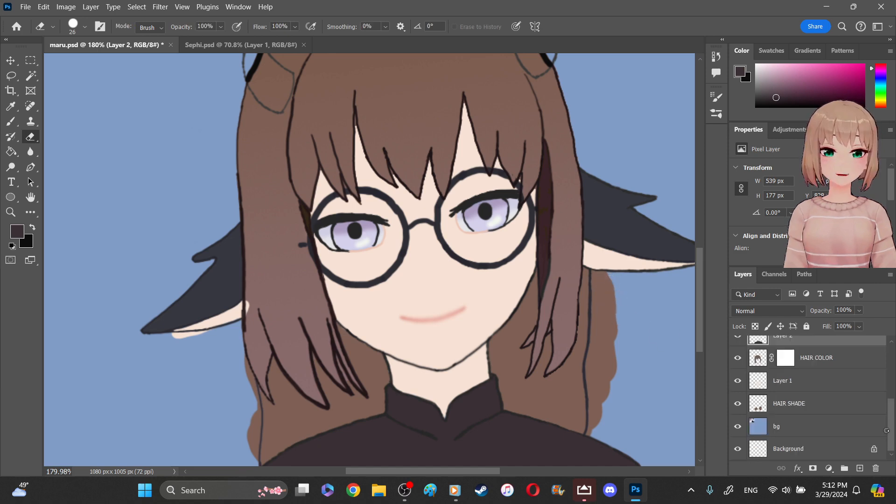
click(811, 407)
mouse_move(602, 299)
mouse_down()
mouse_move(616, 285)
mouse_move(610, 292)
mouse_move(599, 280)
mouse_move(601, 303)
mouse_move(599, 309)
mouse_up()
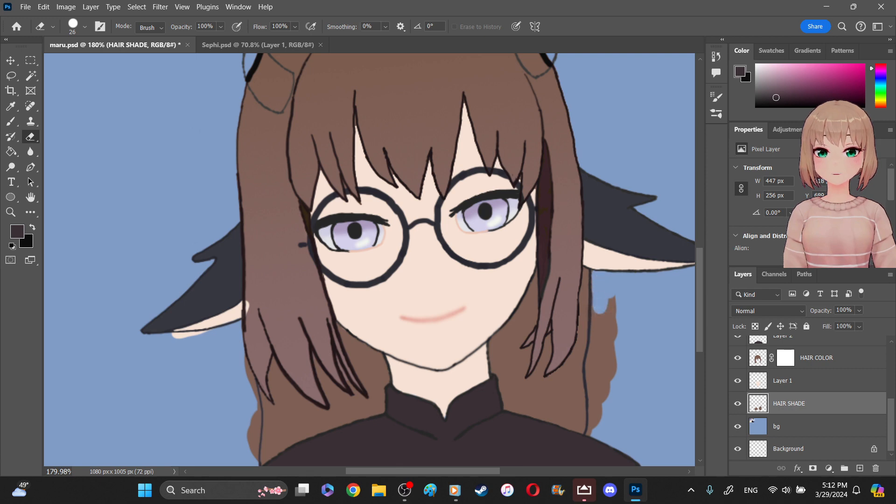
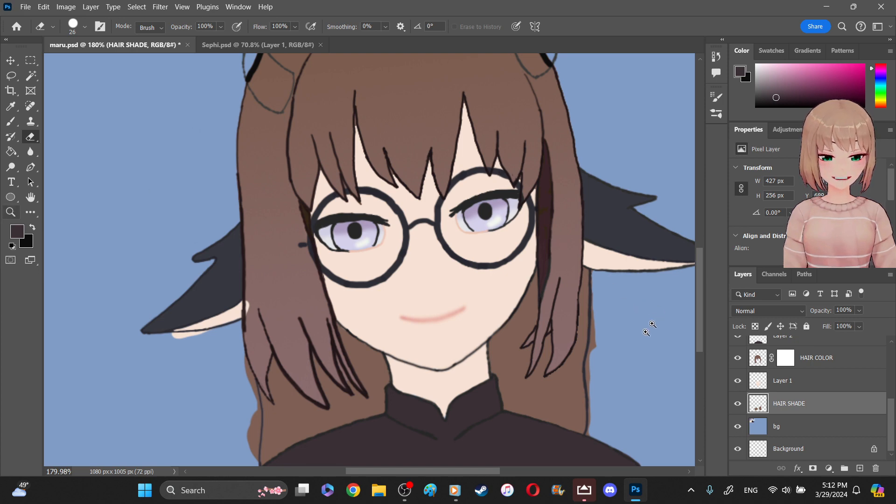
- Erase the remaining hair shade spill outside the right-hand back hair outline, from below the ear down to the shoulder, with the 26 px eraser
drag(620, 344, 660, 395)
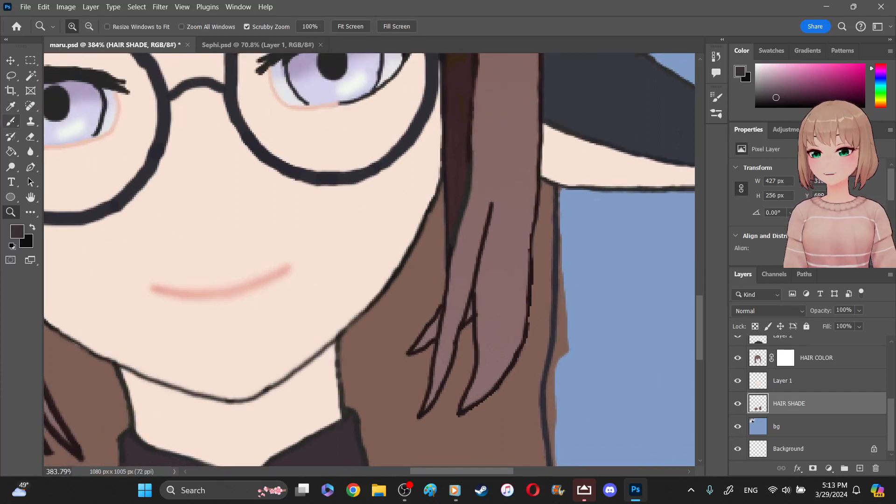
click(31, 137)
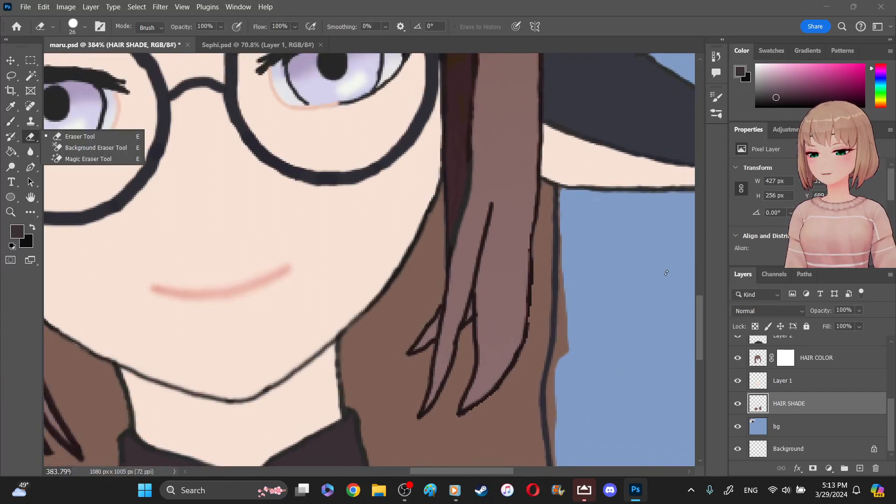
click(600, 322)
mouse_move(590, 324)
mouse_down()
mouse_move(575, 362)
mouse_move(578, 241)
mouse_move(570, 422)
mouse_up()
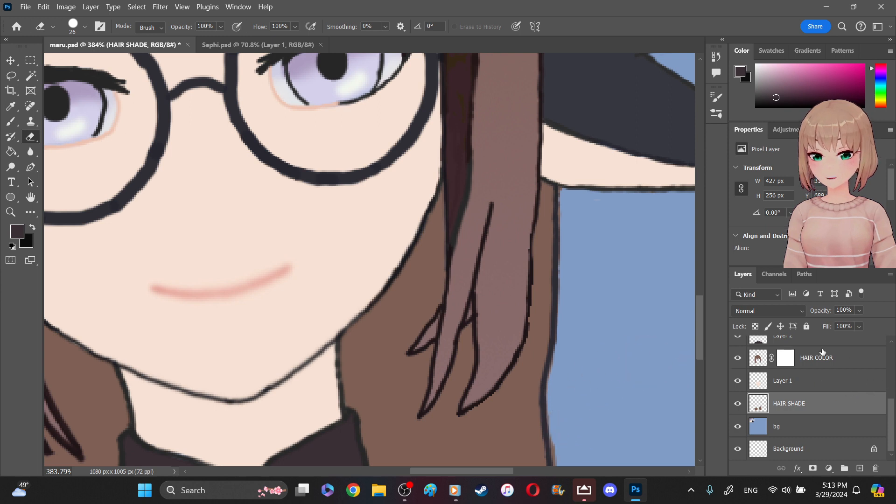
drag(701, 340, 704, 382)
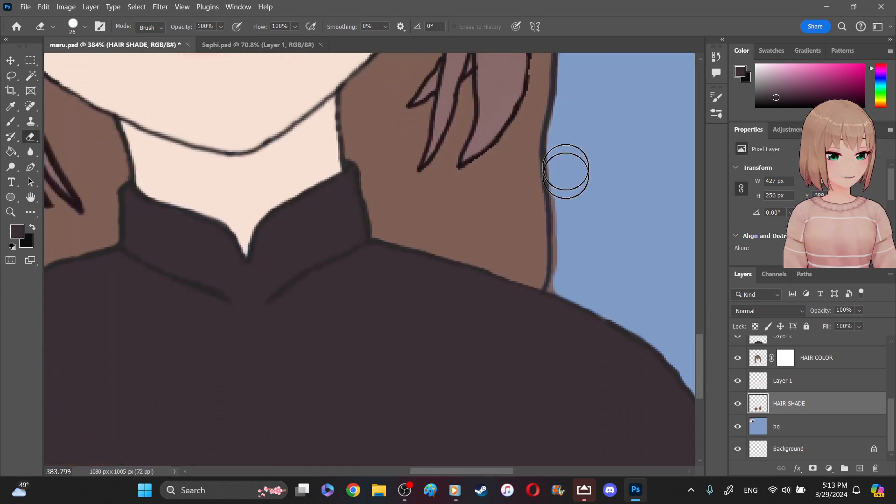
mouse_move(566, 229)
mouse_down()
mouse_move(568, 255)
mouse_move(570, 234)
mouse_move(572, 285)
mouse_up()
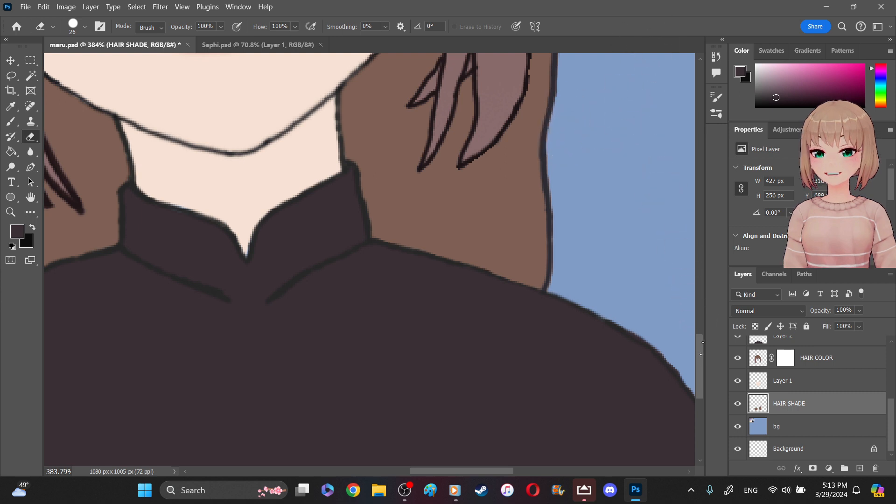
mouse_move(700, 337)
mouse_down()
mouse_move(700, 322)
mouse_move(699, 337)
mouse_up()
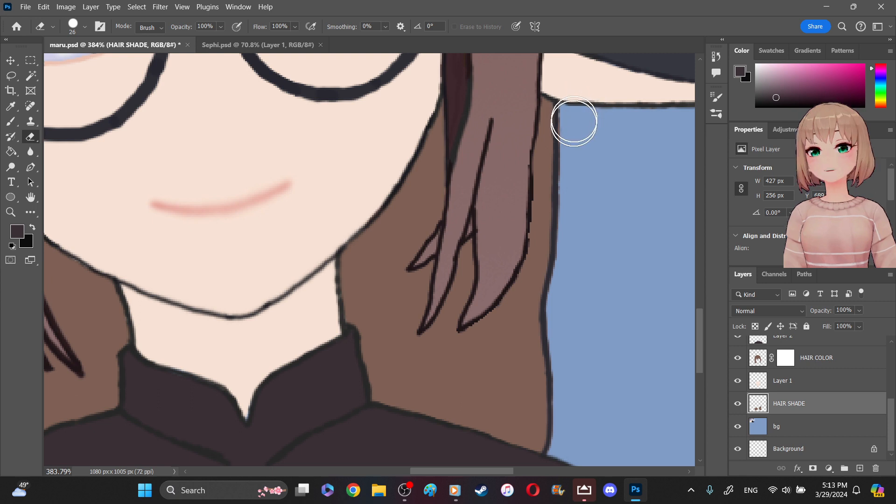
drag(567, 299, 484, 436)
- Erase the brown hair shade spill outside the left-hand back hair outline, down to the shoulder
drag(456, 473, 362, 460)
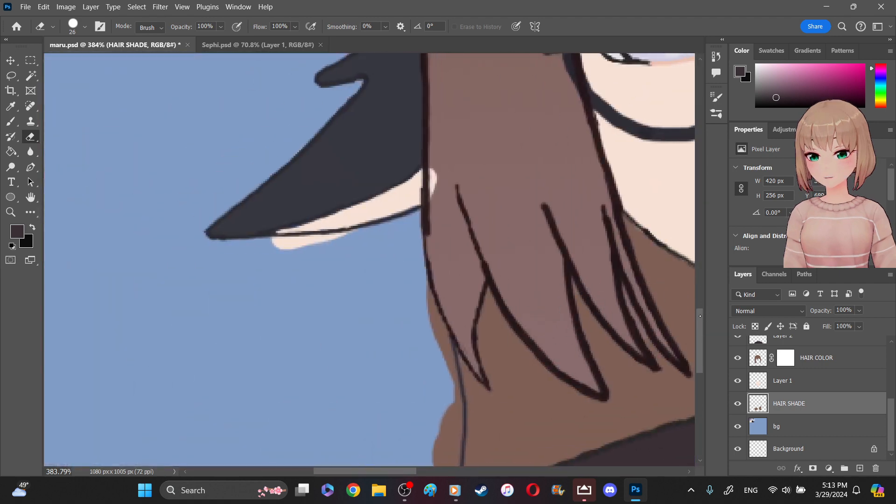
scroll(675, 318, down, 5)
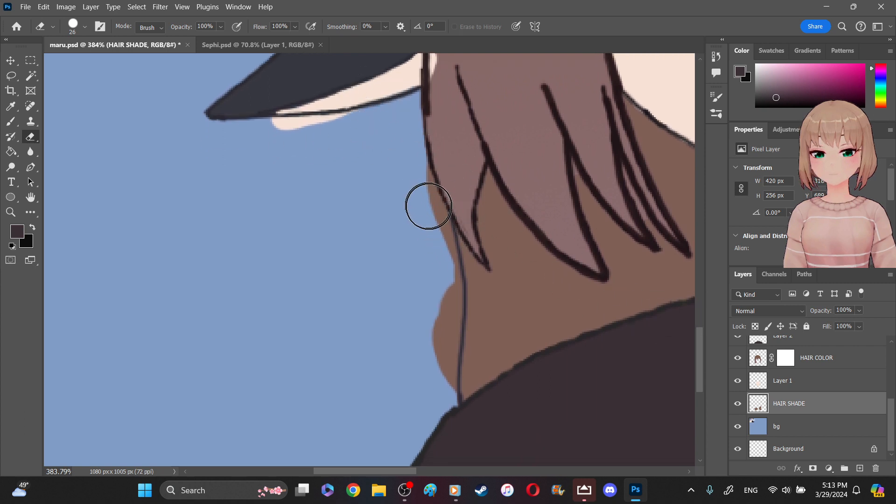
mouse_move(423, 189)
mouse_down()
mouse_move(440, 260)
mouse_move(435, 236)
mouse_move(439, 251)
mouse_move(435, 271)
mouse_move(412, 200)
mouse_up()
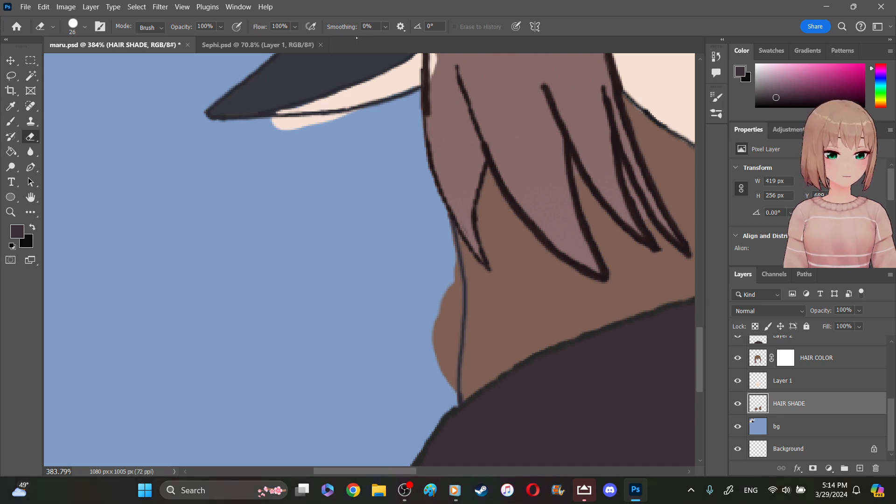
mouse_move(406, 326)
mouse_down()
mouse_move(435, 326)
mouse_move(443, 259)
mouse_move(444, 392)
mouse_move(451, 298)
mouse_move(468, 250)
mouse_move(448, 226)
mouse_up()
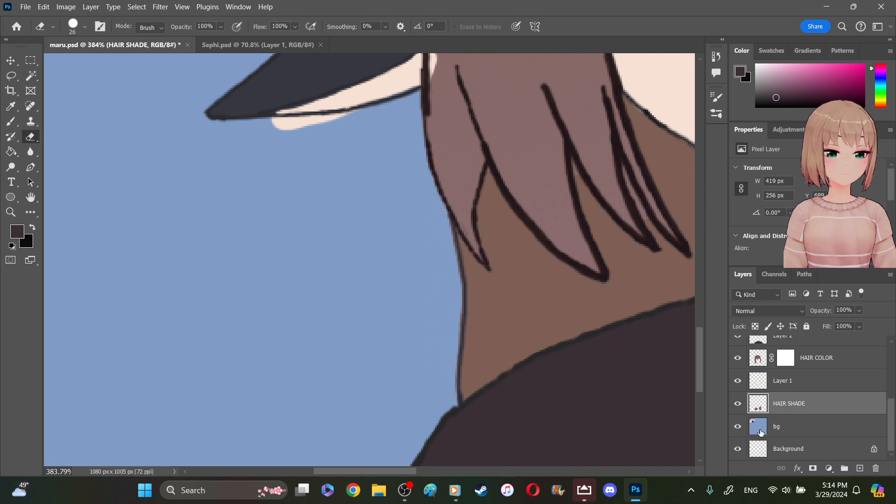
- Erase the skin-colored spill over the hair and below the left ear's outline on the EARS CLOTHES layer with the 26 px eraser
click(739, 382)
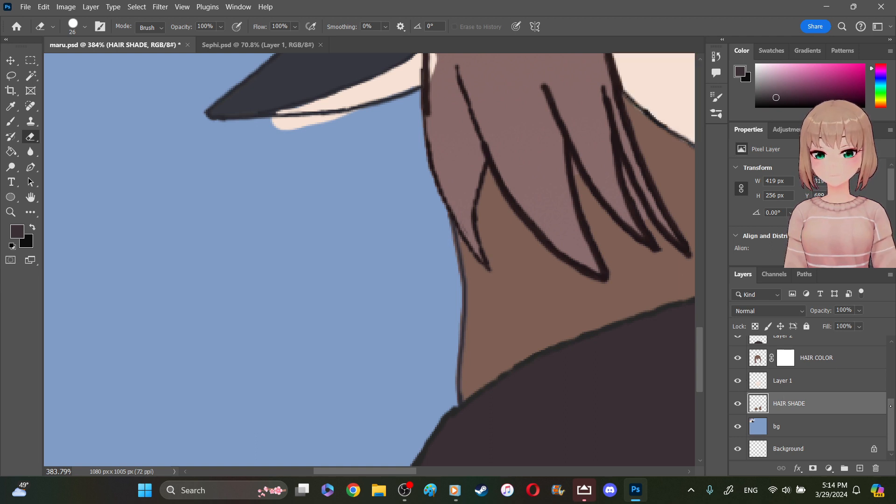
drag(890, 406, 891, 390)
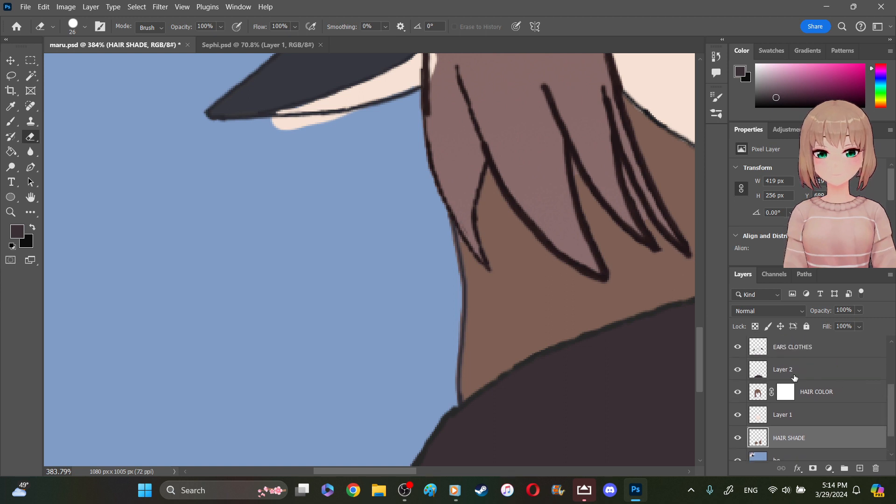
click(738, 348)
click(739, 348)
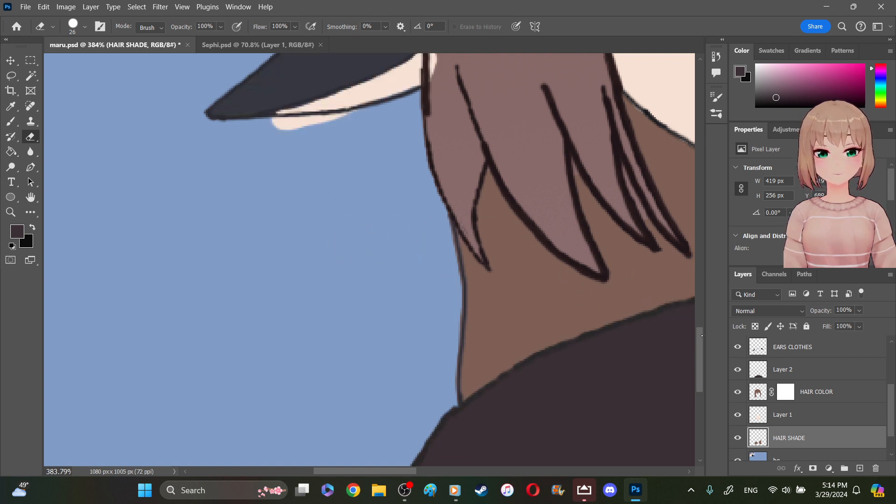
scroll(696, 336, up, 5)
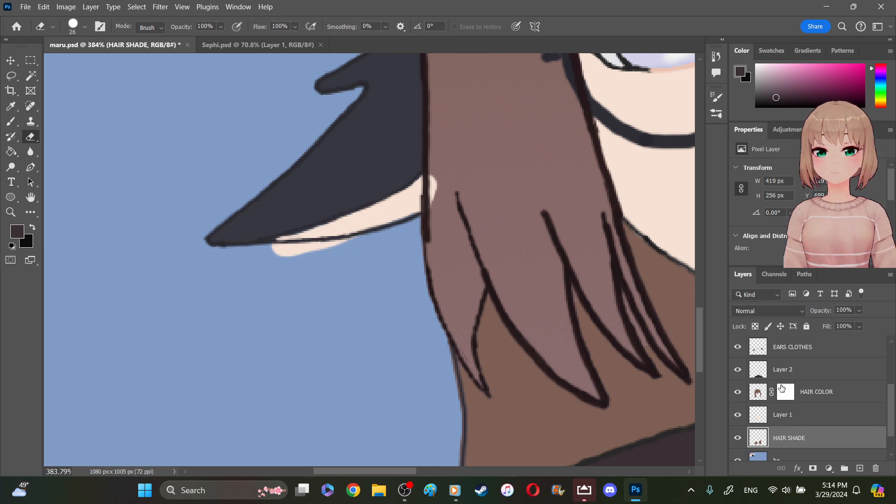
click(795, 355)
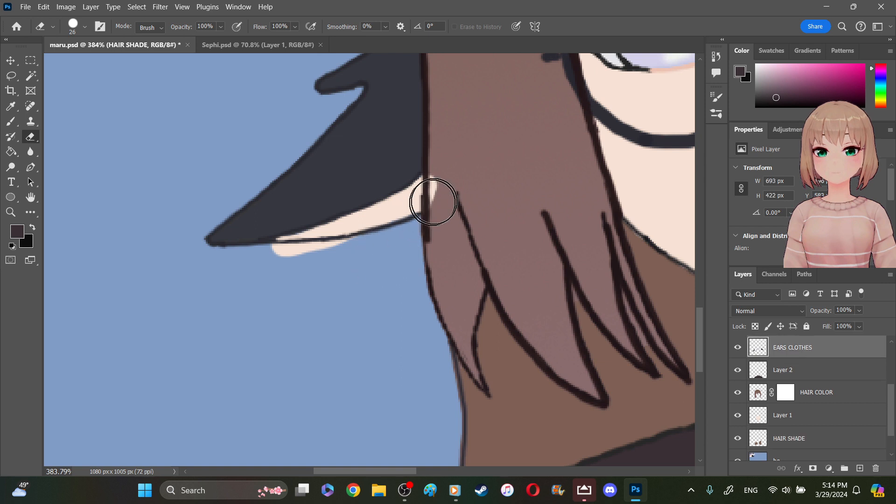
mouse_move(448, 186)
mouse_down()
mouse_move(449, 177)
mouse_move(443, 215)
mouse_up()
mouse_move(339, 278)
mouse_down()
mouse_move(351, 255)
mouse_move(275, 262)
mouse_move(309, 280)
mouse_move(338, 277)
mouse_move(359, 307)
mouse_up()
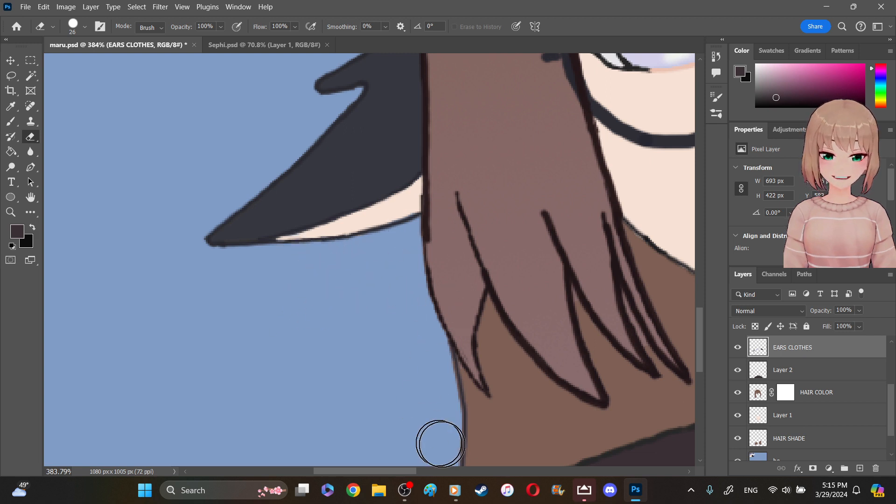
- Examine the cleaned-up hair, ear and shirt edges across the whole figure at reduced zoom
drag(413, 472, 450, 472)
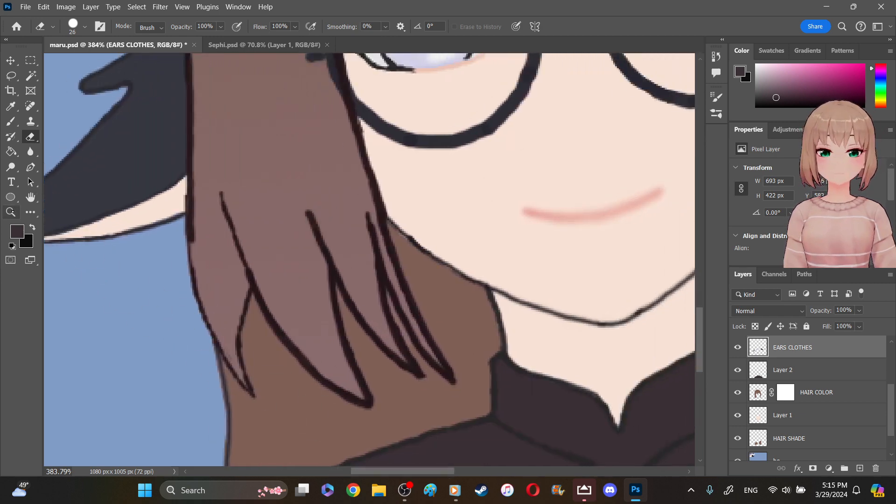
drag(296, 268, 369, 338)
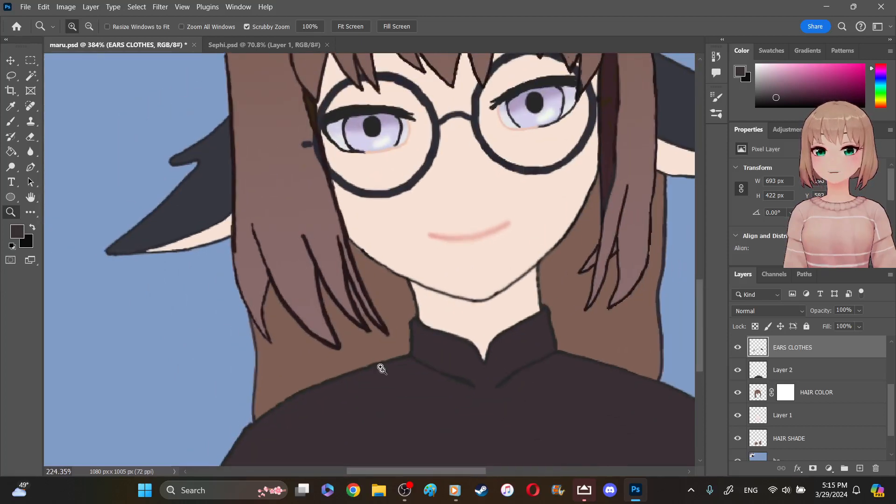
drag(441, 475, 464, 472)
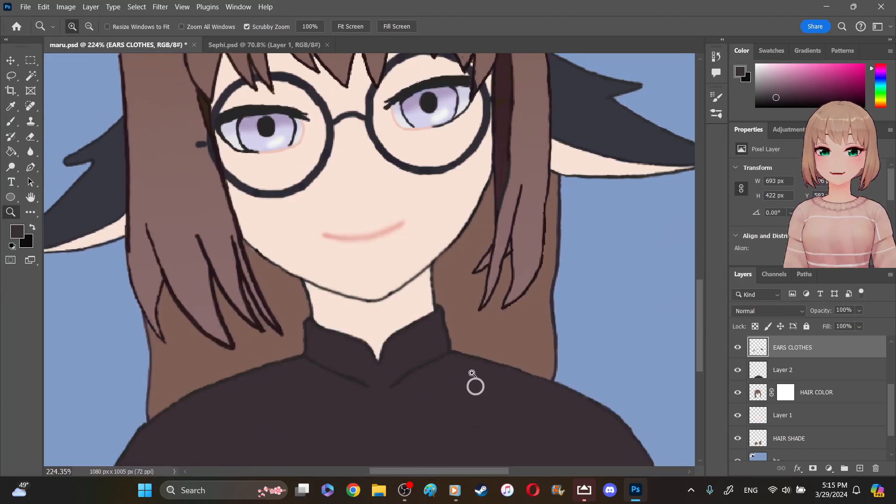
right_click(475, 386)
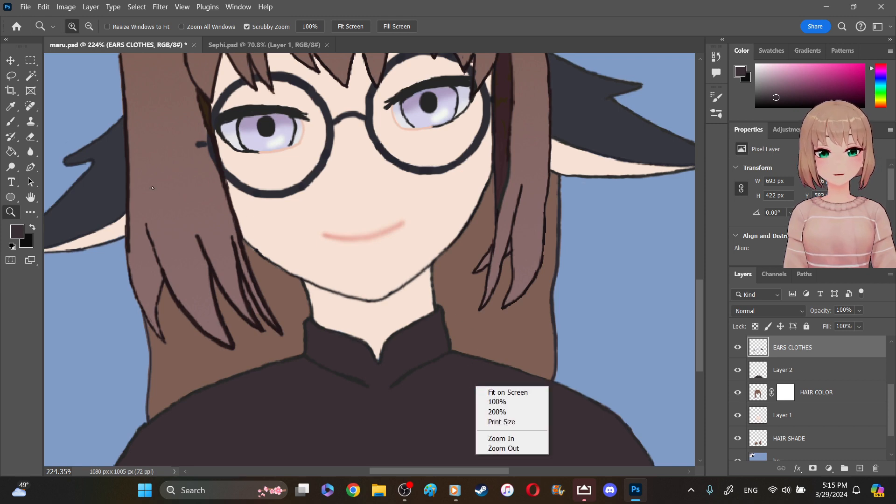
click(154, 243)
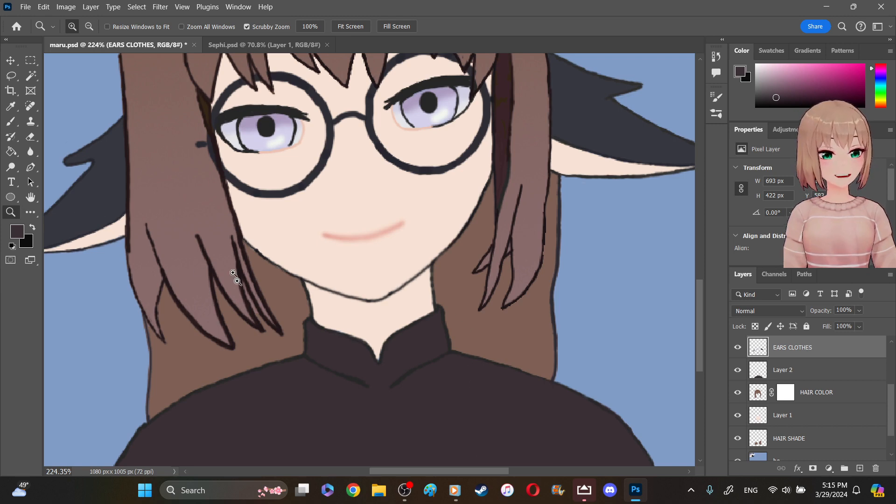
drag(222, 266, 229, 270)
drag(216, 241, 194, 211)
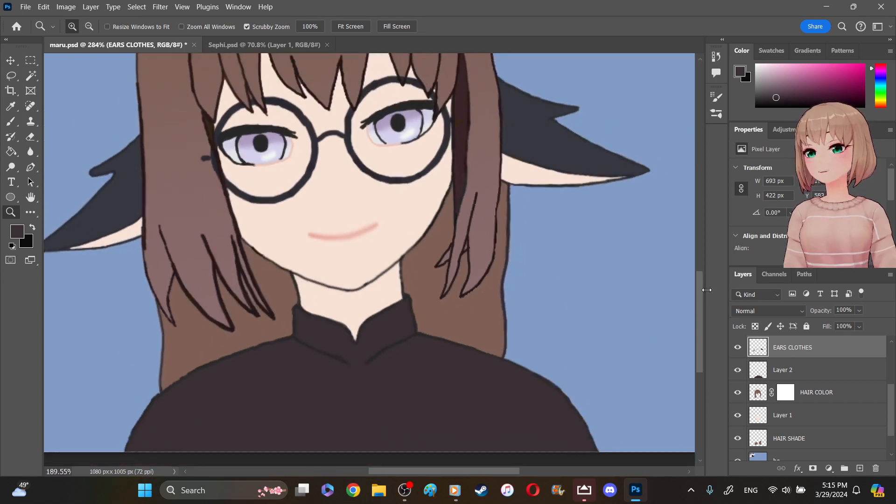
- Add a new layer above EARS CLOTHES, then sample the peach swatch as background color and the pale cream swatch as foreground color
scroll(551, 296, up, 10)
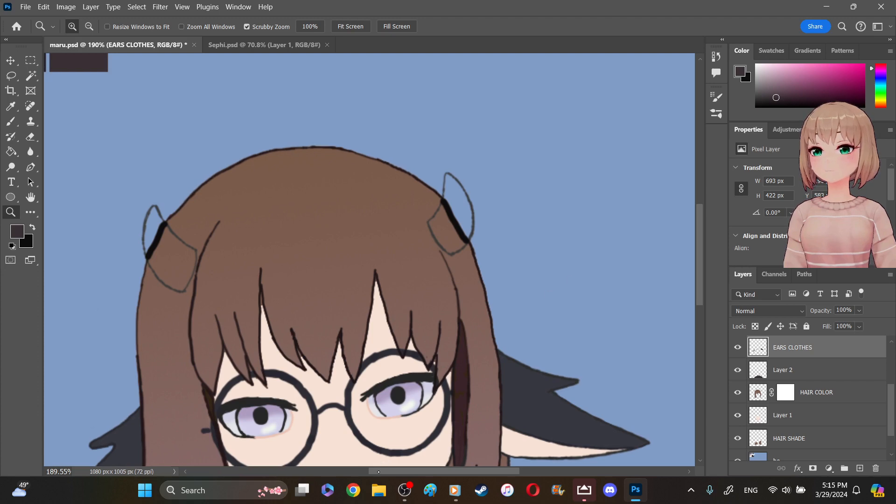
drag(379, 472, 346, 467)
scroll(380, 421, left, 3)
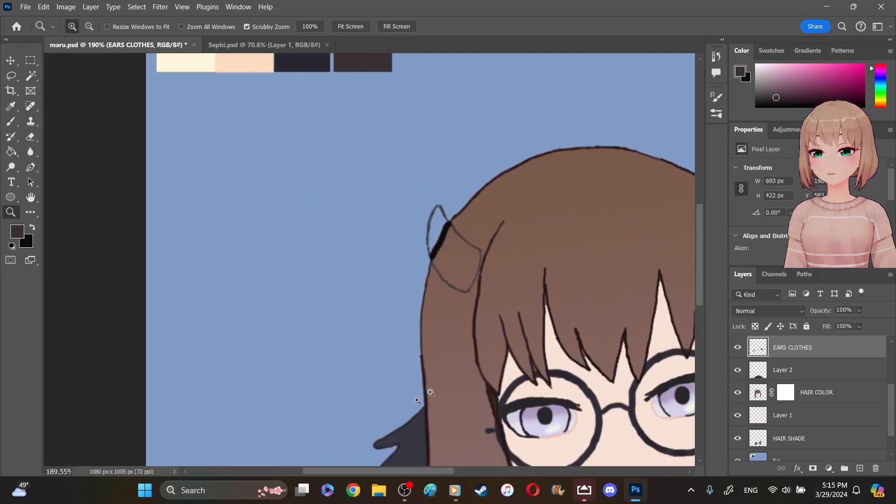
scroll(703, 213, up, 3)
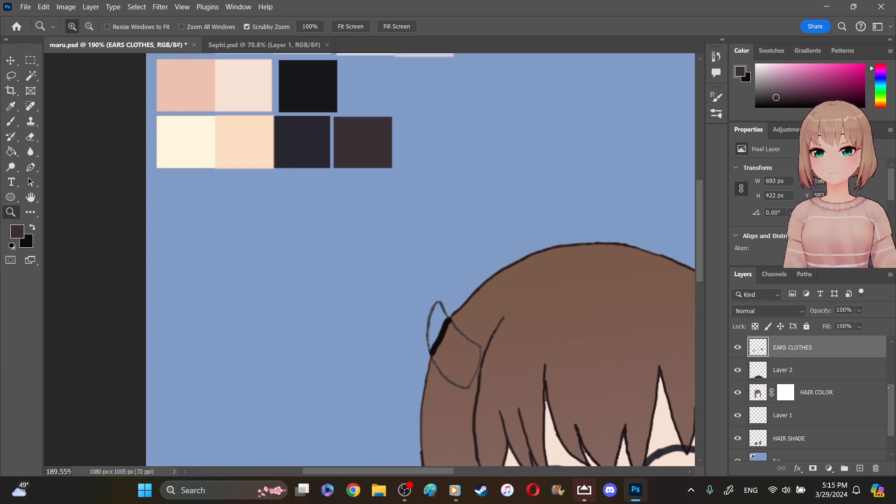
scroll(788, 355, up, 2)
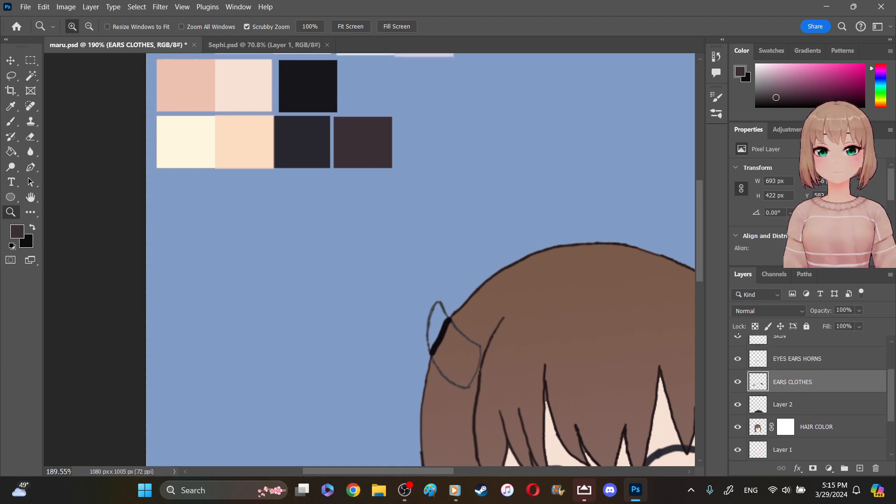
click(861, 468)
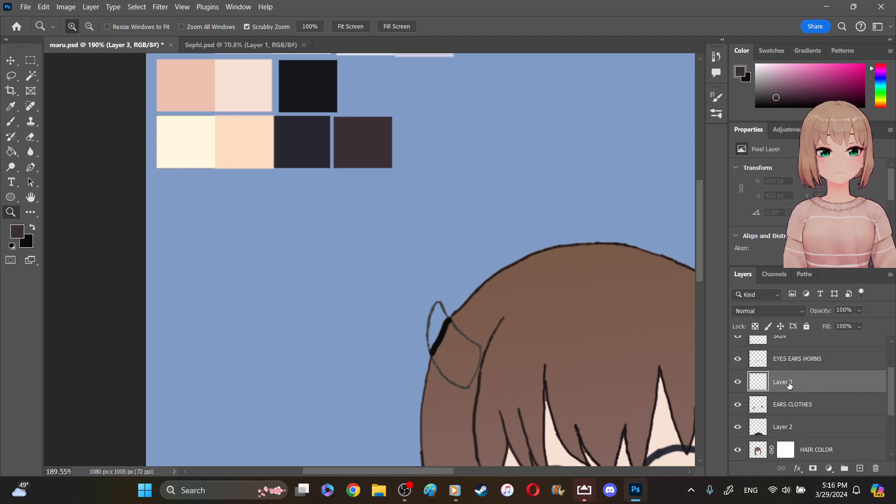
click(10, 106)
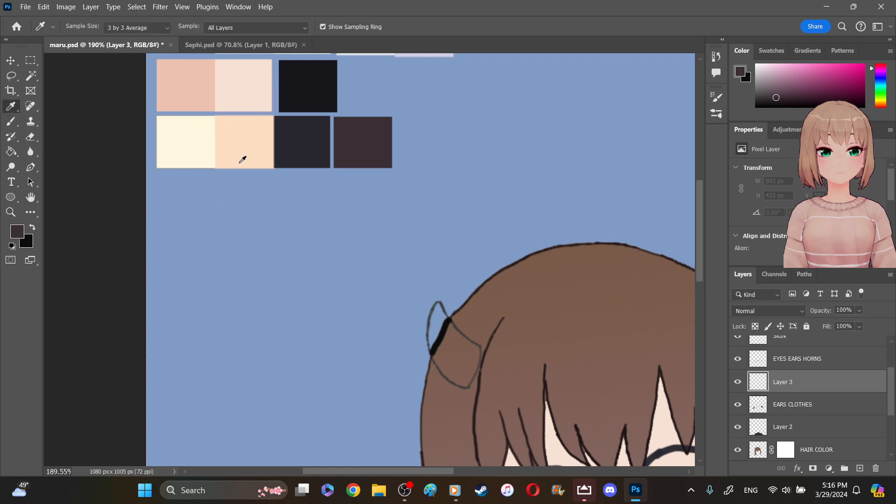
click(244, 143)
click(33, 226)
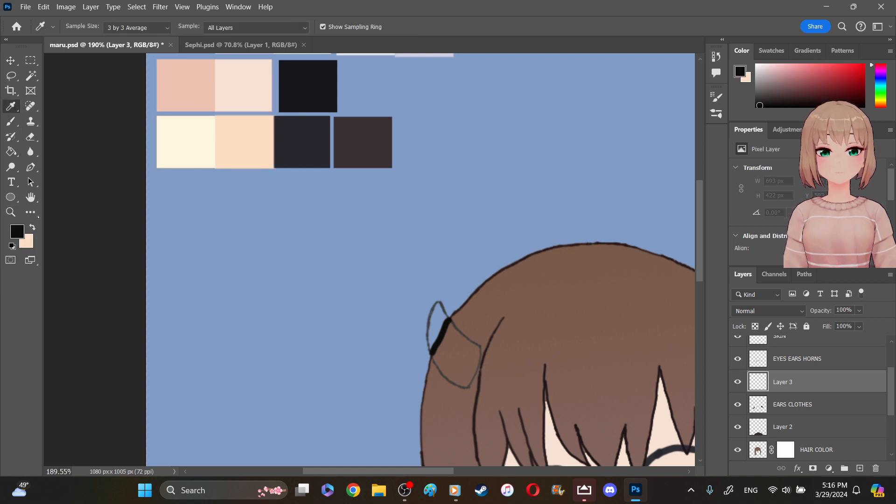
click(166, 164)
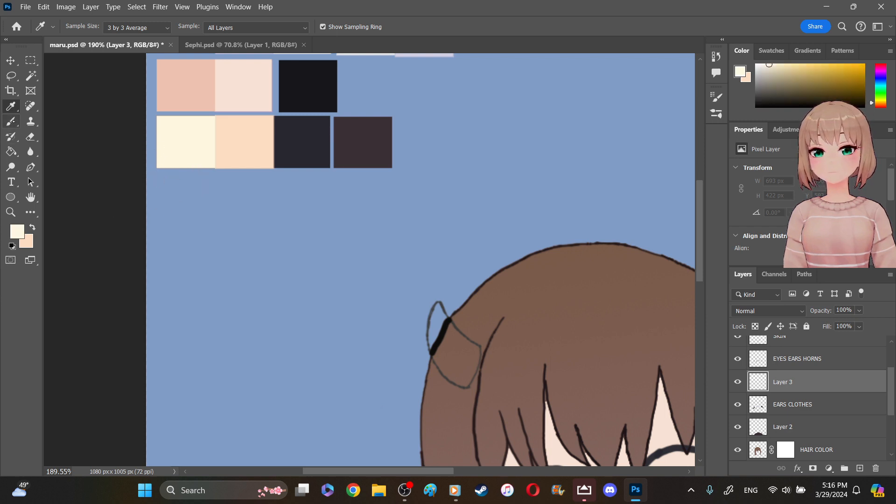
- Fill the left horn on both sides of its black line with pale cream on the new layer, using the 6 px brush
key(b)
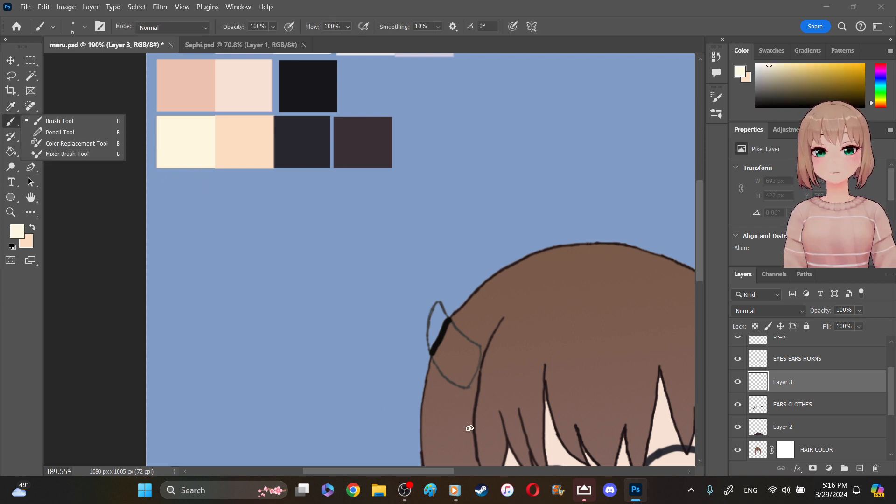
click(441, 334)
mouse_move(440, 320)
mouse_down()
mouse_move(441, 307)
mouse_move(430, 343)
mouse_up()
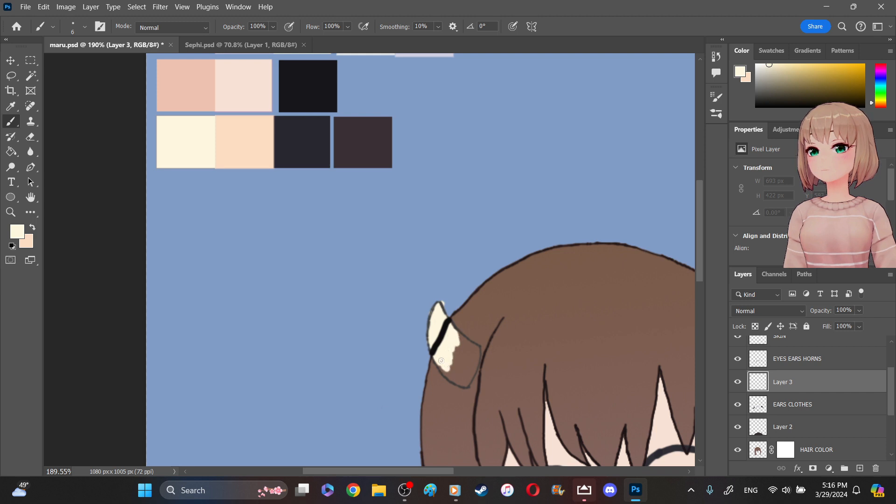
drag(443, 369, 448, 370)
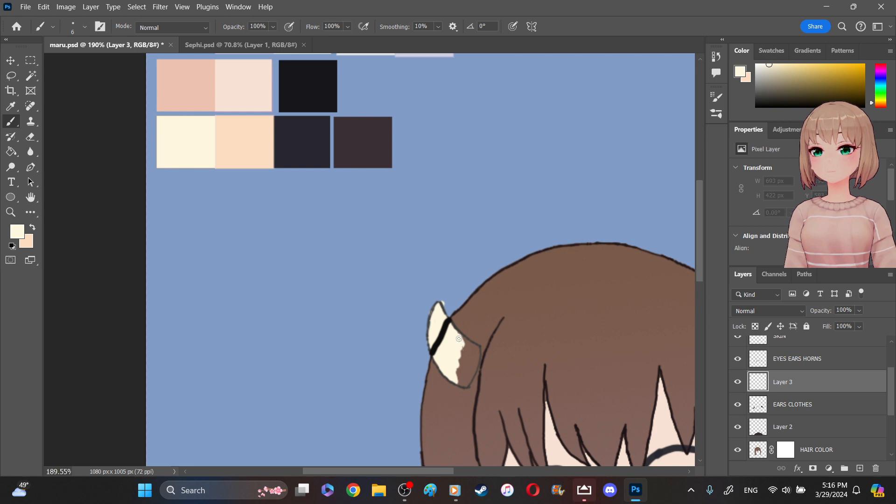
mouse_move(474, 359)
mouse_down()
mouse_move(467, 382)
mouse_move(475, 357)
mouse_move(461, 343)
mouse_move(470, 361)
mouse_move(463, 352)
mouse_move(465, 385)
mouse_up()
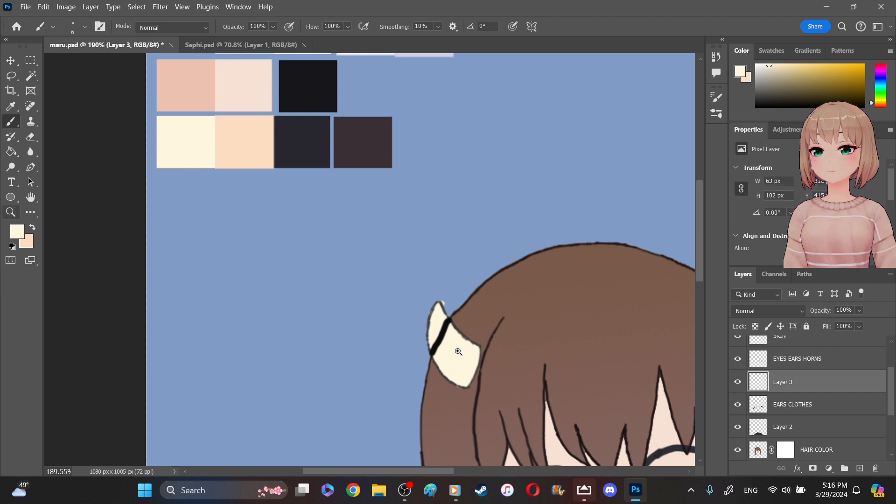
- Extend the pale cream fill out to and slightly past the left horn's outline on Layer 3 with the 6 px brush
key(z)
drag(591, 351, 616, 374)
drag(451, 473, 491, 473)
drag(452, 310, 435, 293)
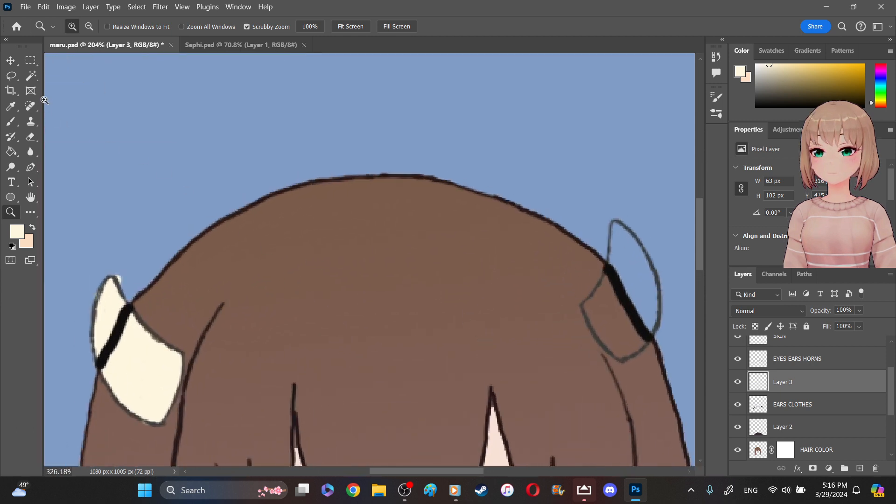
click(11, 122)
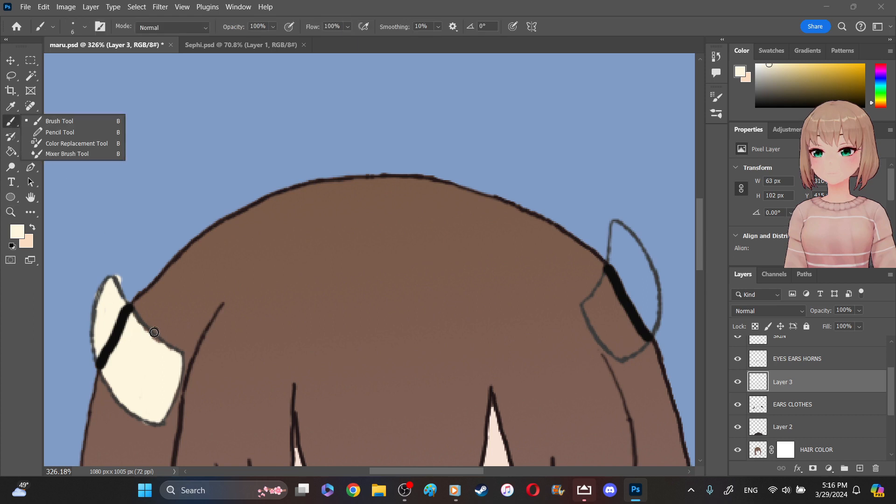
drag(144, 334, 146, 332)
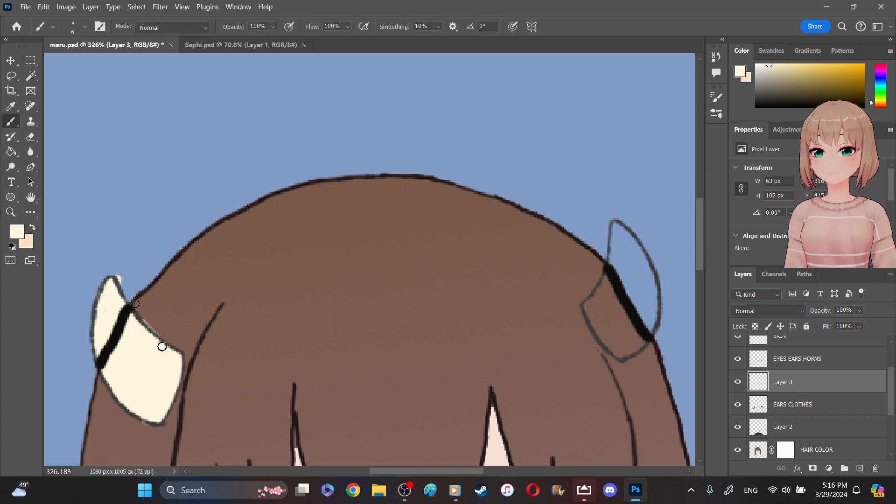
mouse_move(117, 284)
mouse_down()
mouse_move(136, 323)
mouse_move(183, 360)
mouse_move(176, 408)
mouse_move(153, 428)
mouse_move(130, 401)
mouse_up()
mouse_move(91, 330)
mouse_down()
mouse_move(101, 287)
mouse_move(94, 351)
mouse_move(124, 408)
mouse_up()
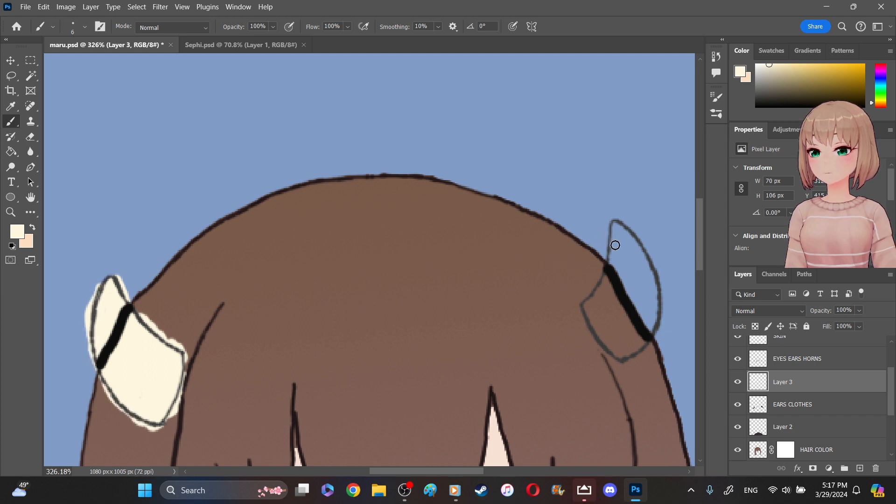
- Fill the right horn with pale cream on both sides of its black line using the 6 px brush
mouse_move(615, 229)
mouse_down()
mouse_move(637, 248)
mouse_move(652, 295)
mouse_up()
mouse_move(584, 308)
mouse_down()
mouse_move(612, 255)
mouse_move(615, 268)
mouse_move(627, 245)
mouse_move(658, 313)
mouse_move(647, 338)
mouse_move(639, 293)
mouse_move(619, 313)
mouse_move(627, 329)
mouse_up()
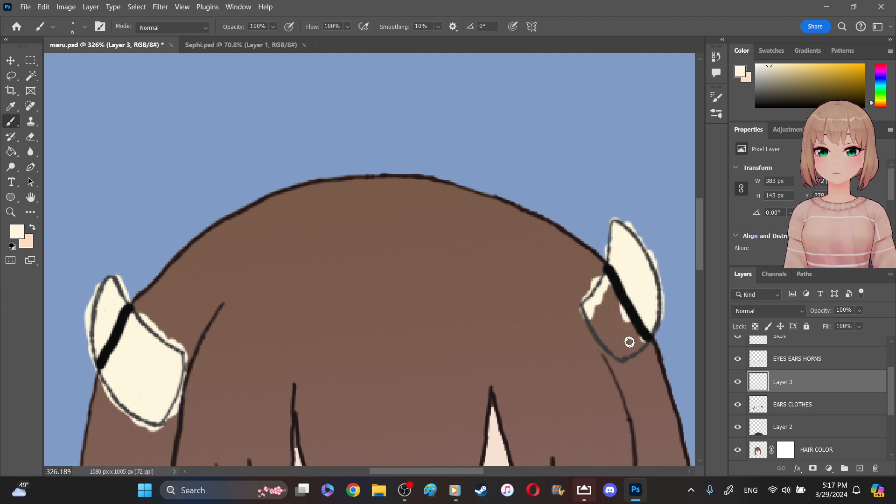
mouse_move(594, 321)
mouse_down()
mouse_move(601, 324)
mouse_move(618, 291)
mouse_move(641, 345)
mouse_move(633, 350)
mouse_move(606, 332)
mouse_move(610, 318)
mouse_move(609, 337)
mouse_move(605, 313)
mouse_up()
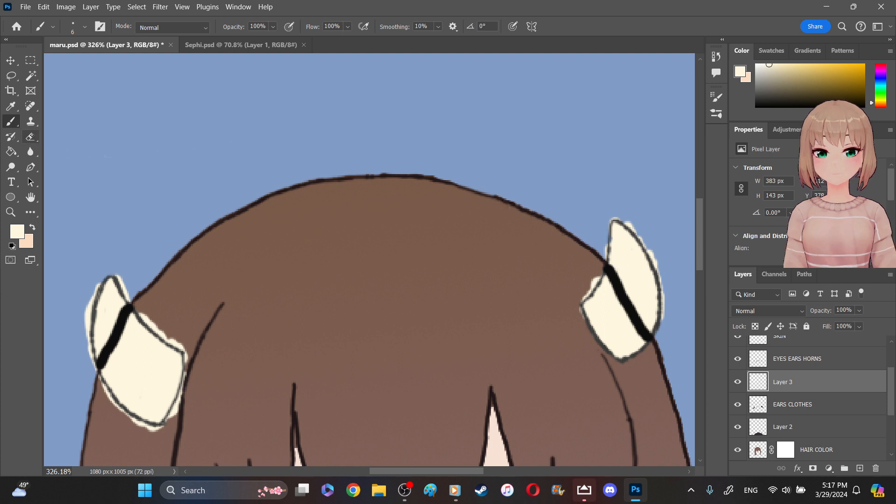
- Set the eraser size to 10 px and erase the cream spill outside the right horn's outline
click(30, 137)
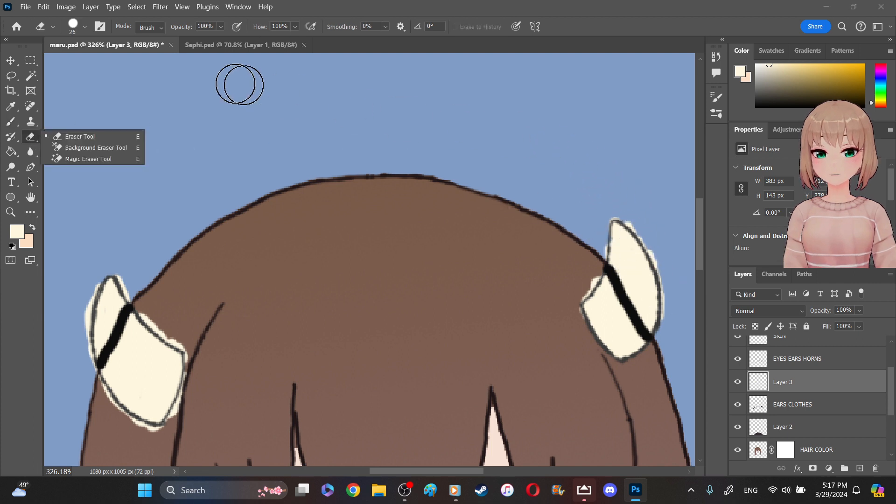
click(85, 26)
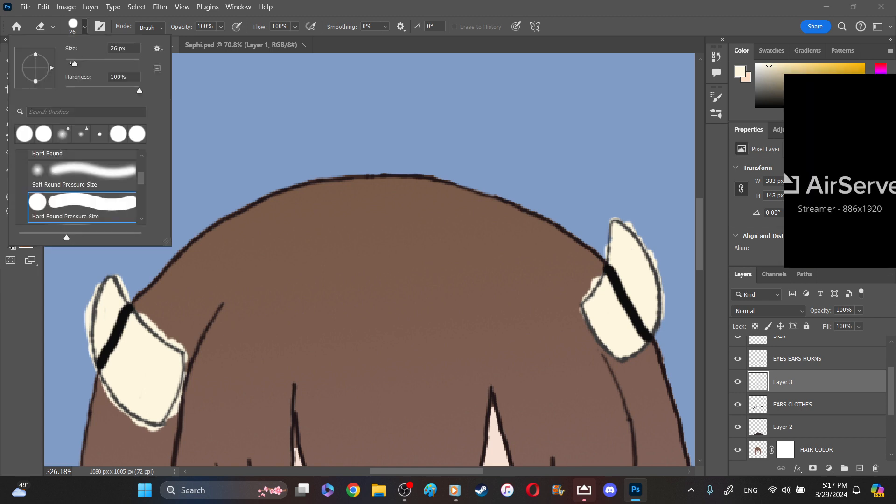
drag(75, 62, 70, 61)
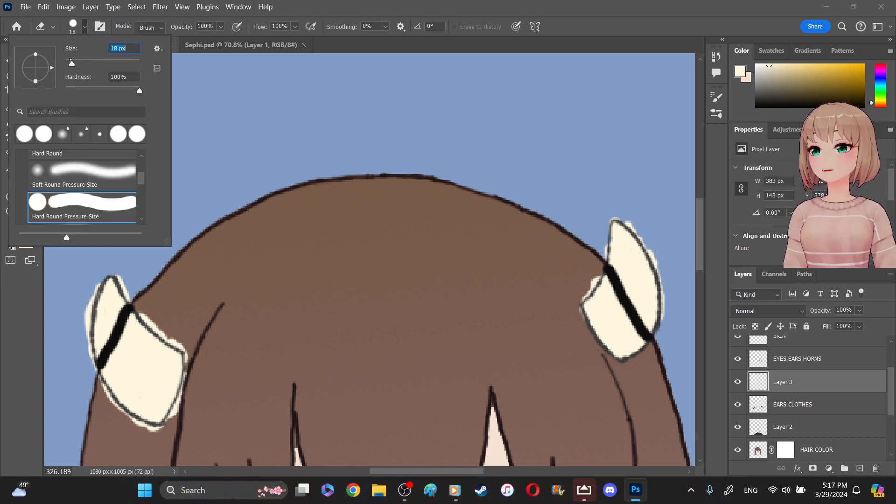
text(10)
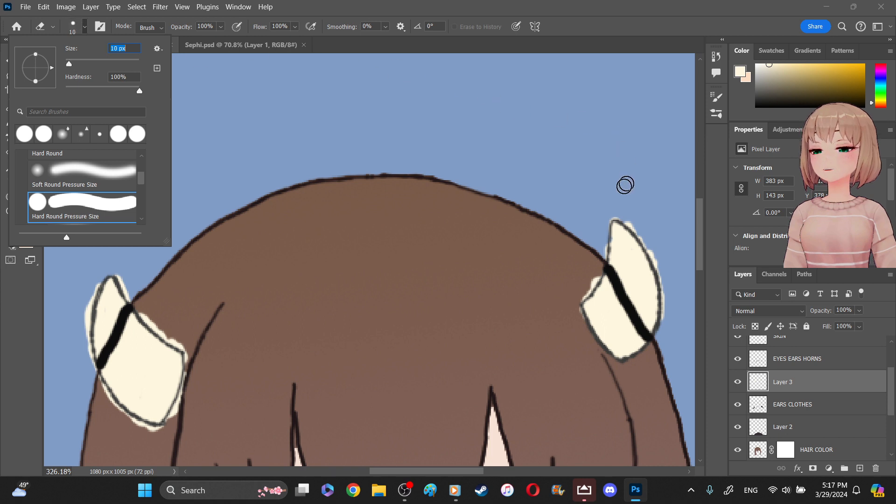
key(Return)
mouse_move(629, 220)
mouse_down()
mouse_move(665, 278)
mouse_move(658, 321)
mouse_up()
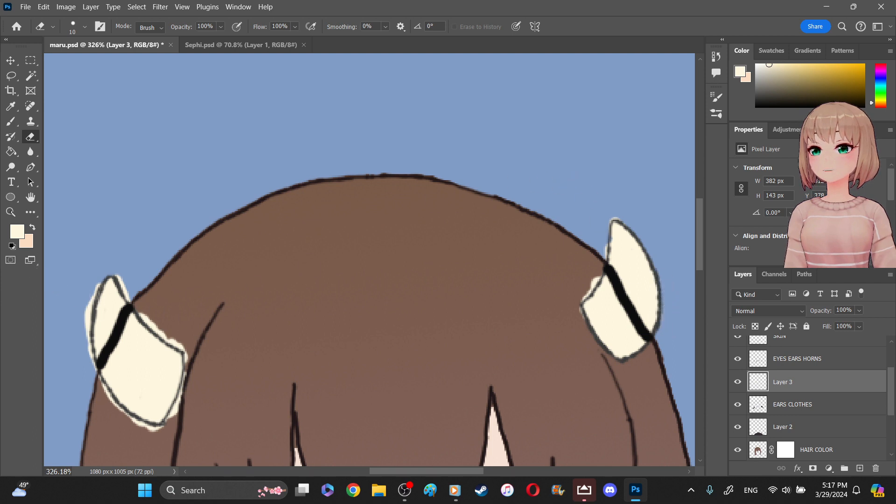
drag(614, 253, 640, 290)
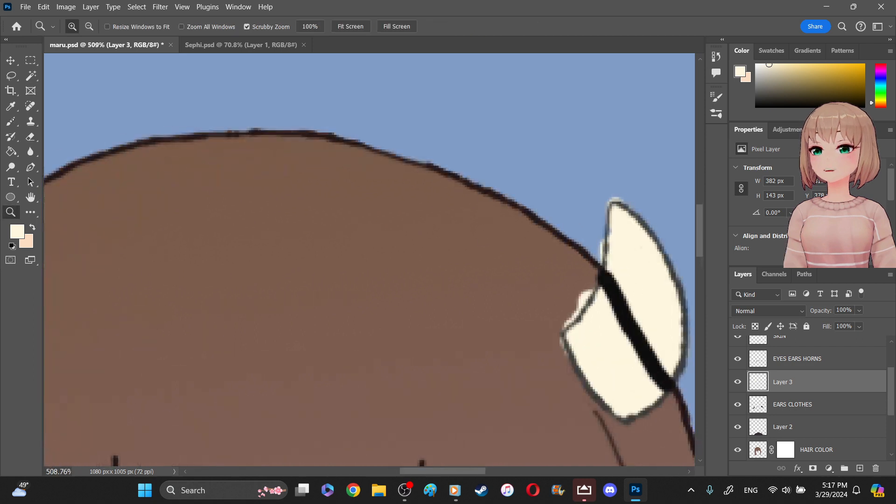
click(30, 136)
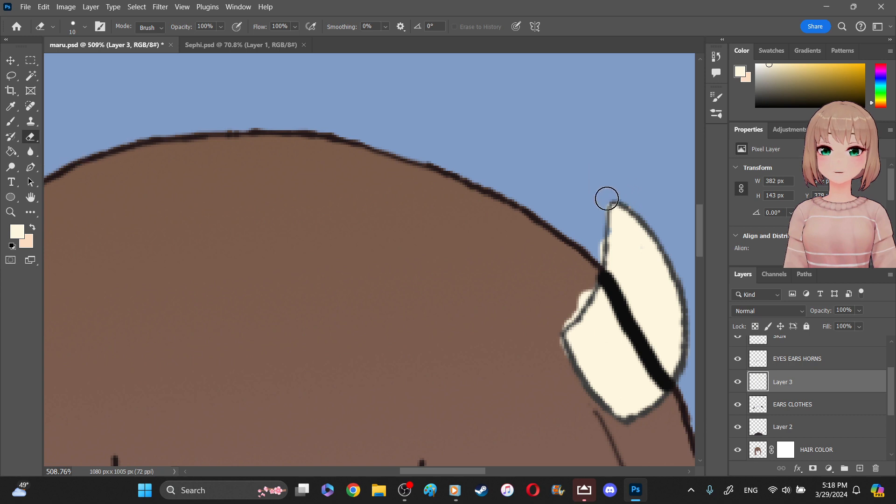
drag(597, 250, 556, 340)
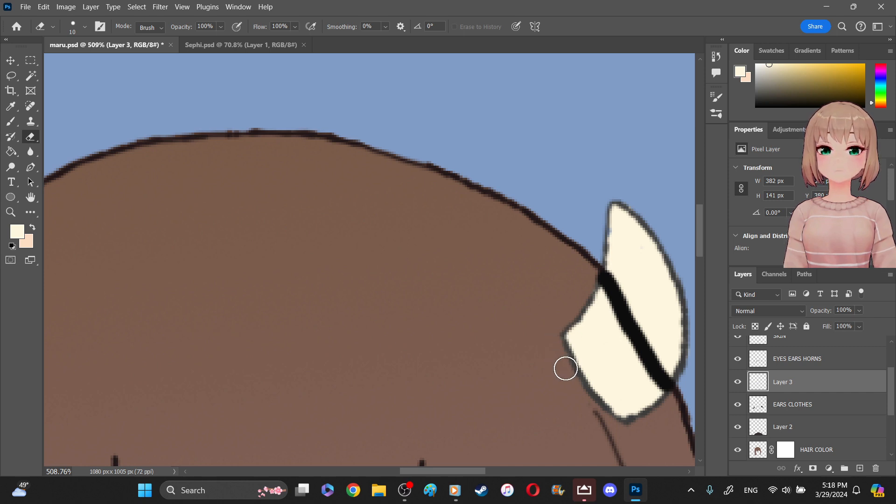
- Erase the cream spill all around the outside of the left horn's outline with the 10 px eraser
drag(469, 473, 436, 473)
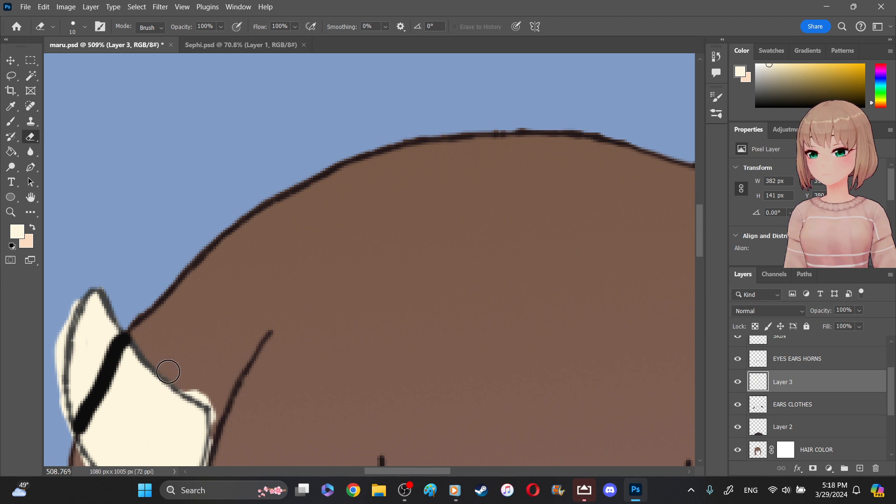
drag(177, 375, 209, 397)
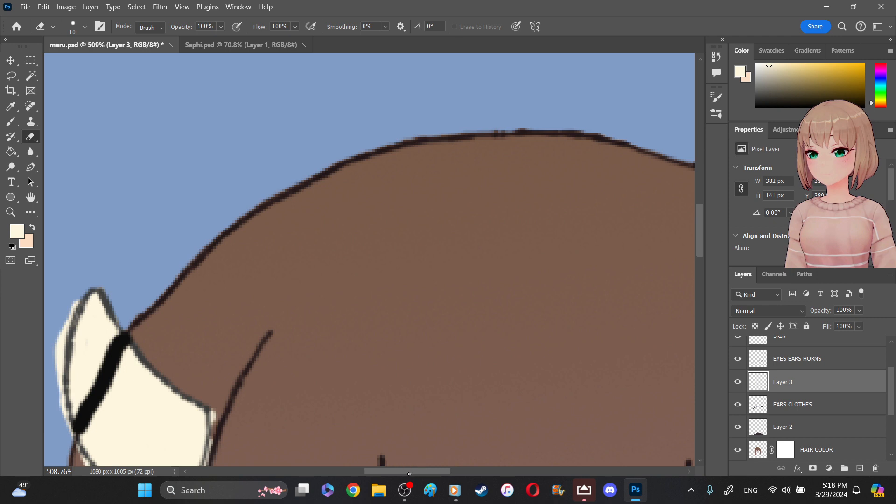
drag(398, 473, 376, 473)
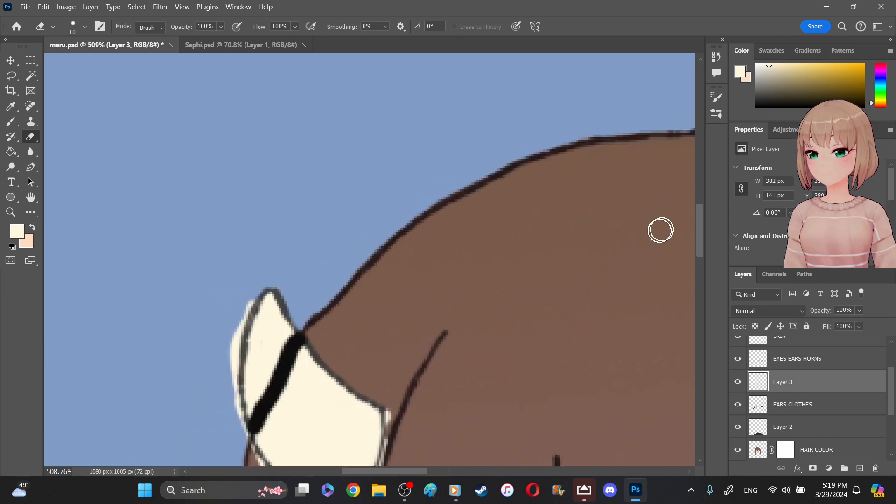
scroll(551, 246, down, 5)
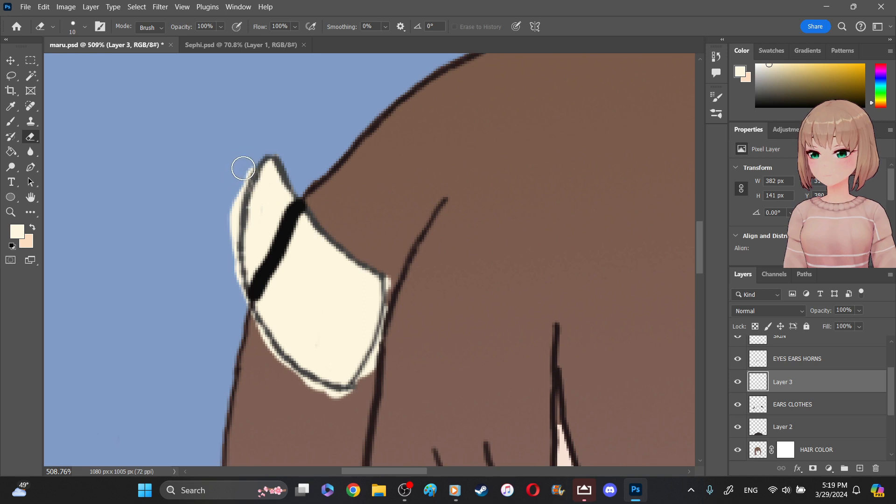
drag(245, 175, 232, 226)
drag(232, 251, 260, 345)
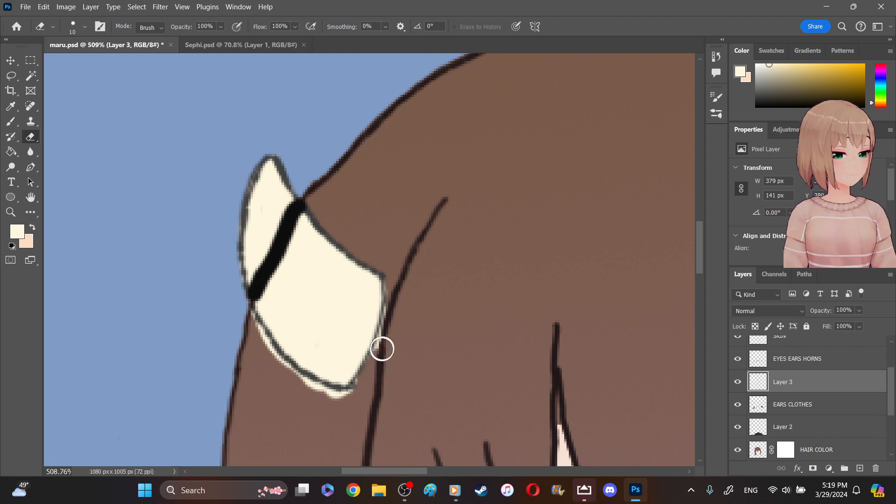
mouse_move(299, 387)
mouse_down()
mouse_move(352, 394)
mouse_move(332, 397)
mouse_up()
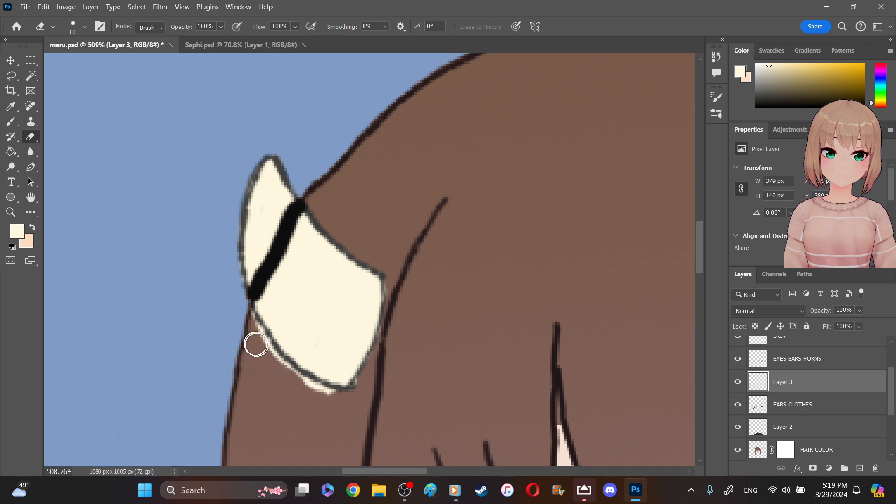
mouse_move(245, 316)
mouse_down()
mouse_move(299, 379)
mouse_move(334, 394)
mouse_move(354, 386)
mouse_up()
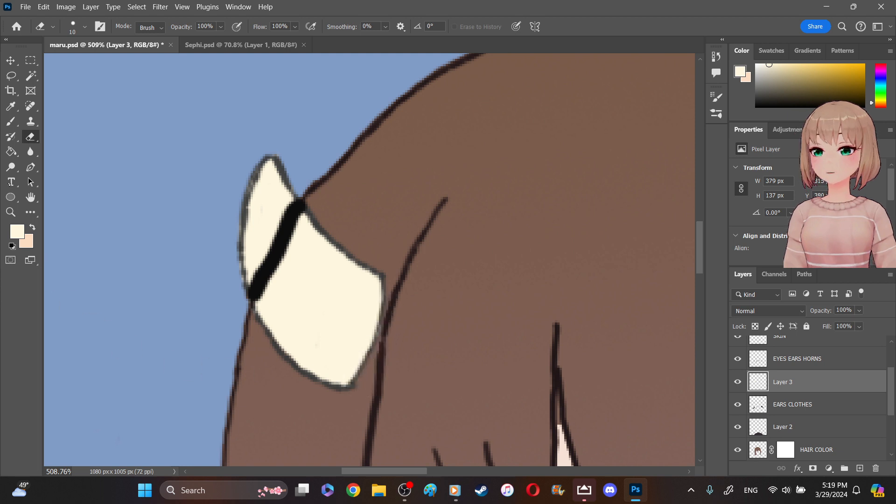
- Touch up the left horn's inner edges with pale cream using the 6 px brush, and erase the excess below its lower tip
click(11, 121)
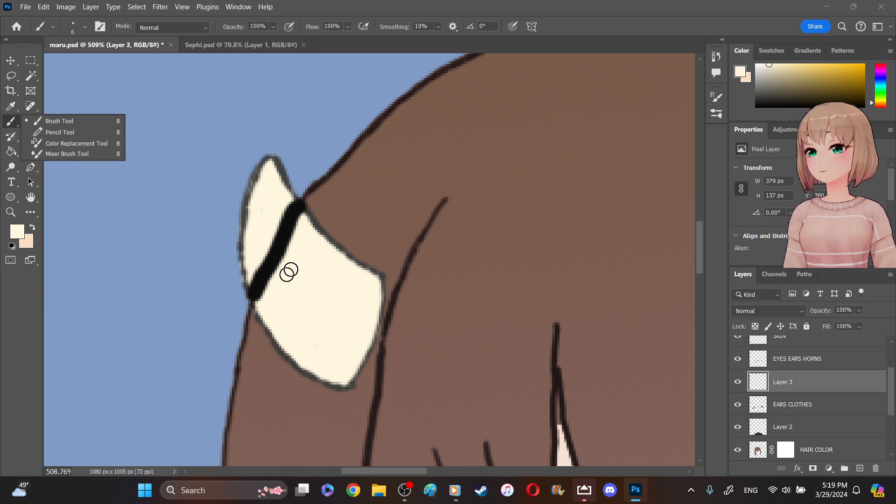
click(253, 273)
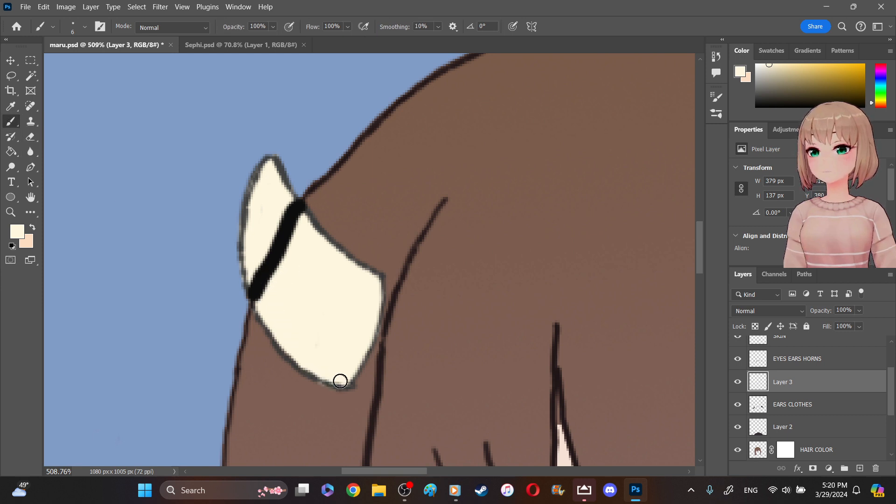
drag(342, 378, 346, 376)
drag(261, 183, 254, 226)
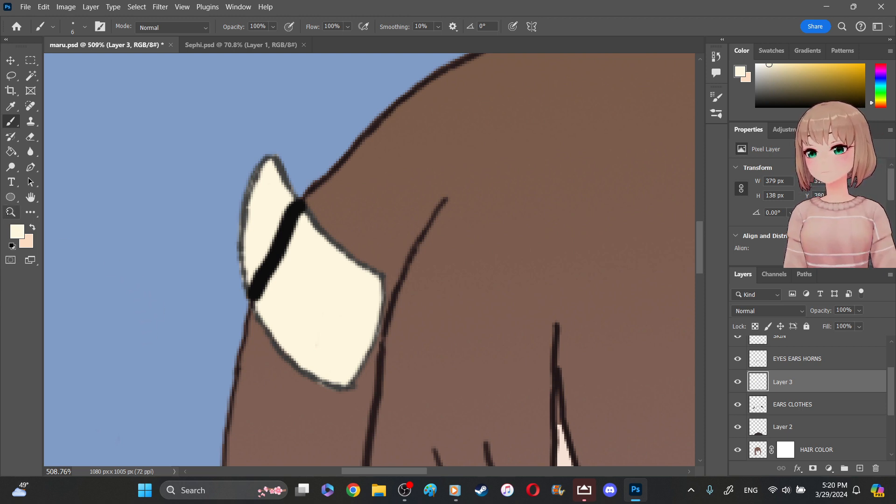
key(z)
key(e)
mouse_move(313, 401)
mouse_down()
mouse_move(316, 392)
mouse_move(358, 394)
mouse_up()
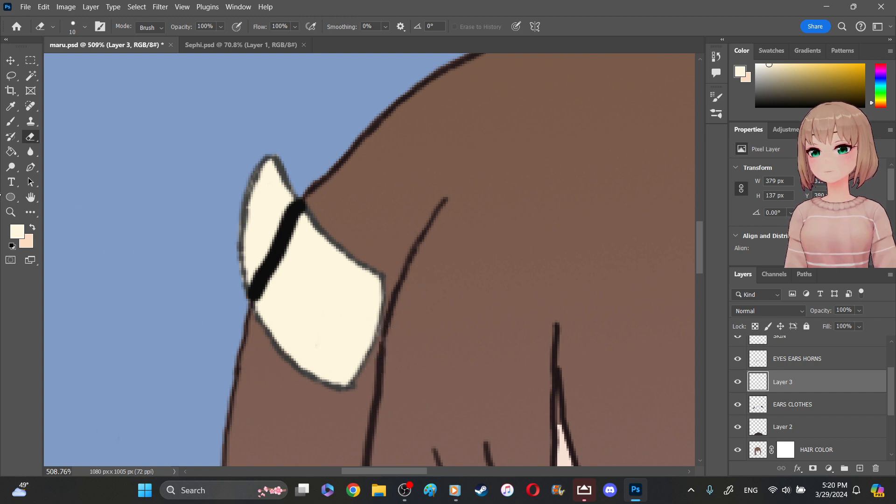
- Erase the thick black hair outline crossing both horns on the HAIR layer with the 10 px eraser
key(z)
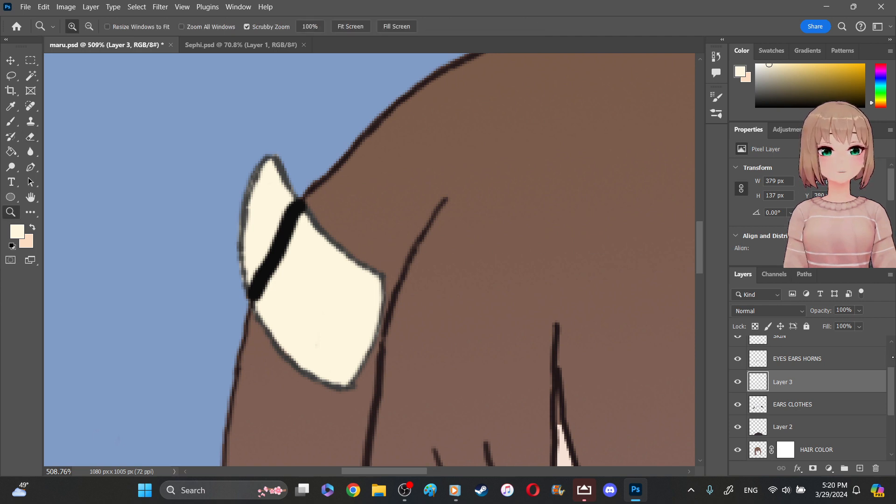
scroll(893, 357, up, 2)
click(810, 355)
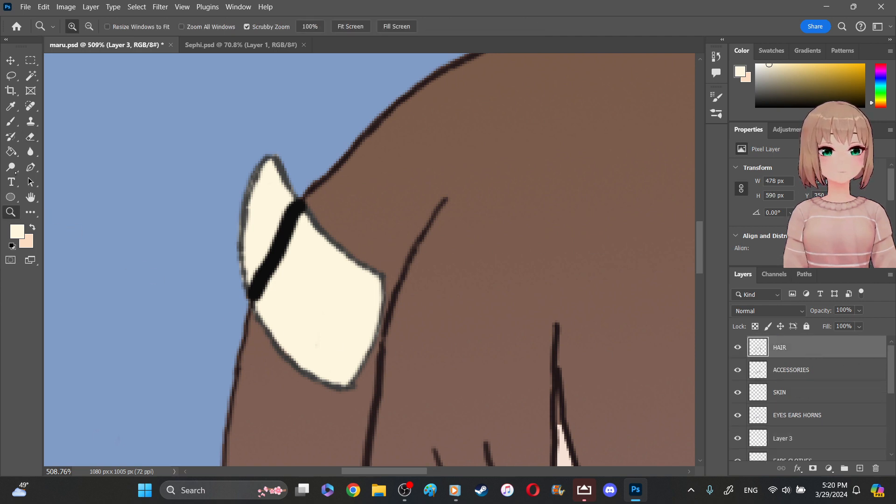
key(e)
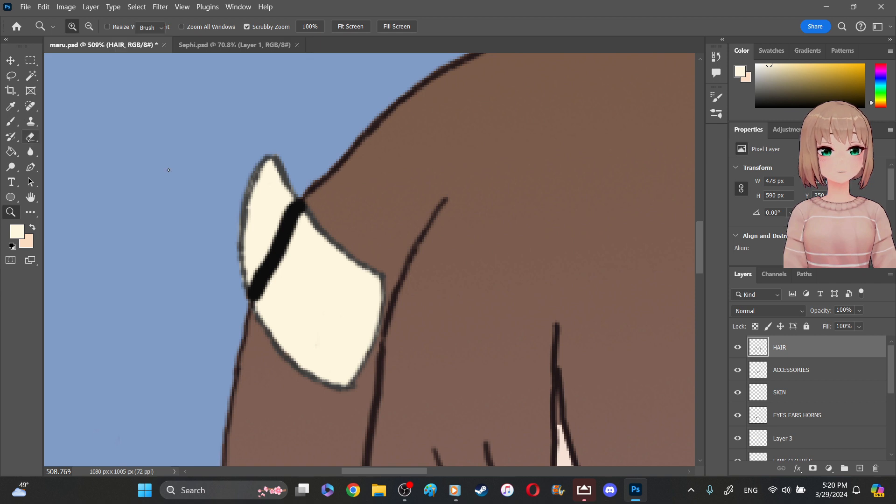
mouse_move(266, 254)
mouse_down()
mouse_move(266, 293)
mouse_move(257, 287)
mouse_move(263, 300)
mouse_move(259, 264)
mouse_move(271, 243)
mouse_move(277, 272)
mouse_move(258, 277)
mouse_move(255, 256)
mouse_move(267, 223)
mouse_move(281, 237)
mouse_move(291, 207)
mouse_move(299, 219)
mouse_move(280, 273)
mouse_up()
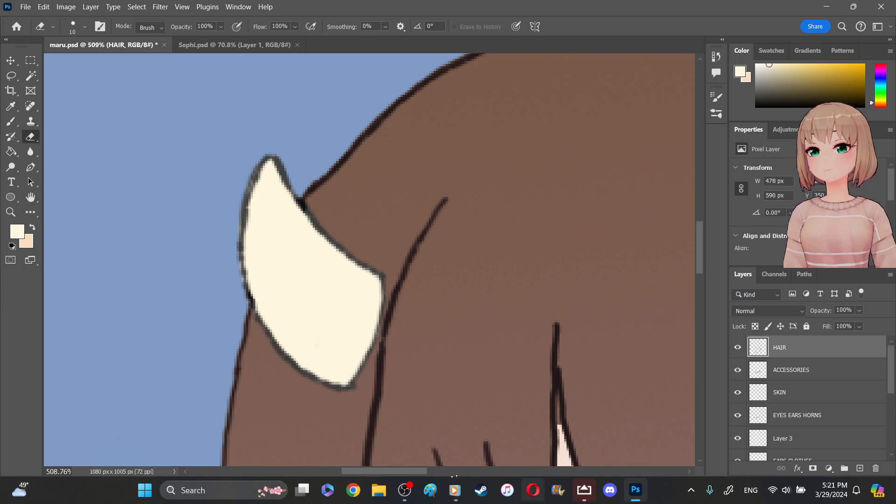
drag(425, 474, 507, 474)
mouse_move(458, 156)
mouse_down()
mouse_move(444, 160)
mouse_move(445, 145)
mouse_move(440, 165)
mouse_move(456, 176)
mouse_move(469, 218)
mouse_move(496, 242)
mouse_move(484, 255)
mouse_move(495, 241)
mouse_up()
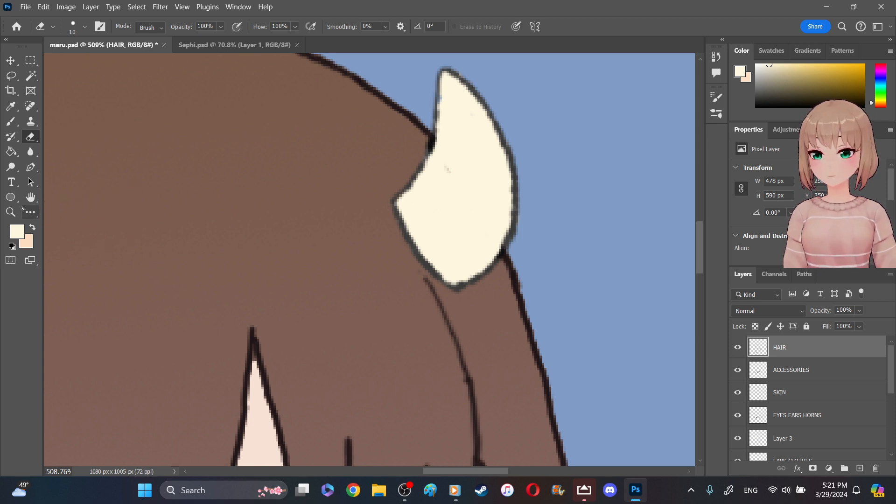
- Check the colored horns and face across the whole figure and save the document
drag(340, 212, 276, 160)
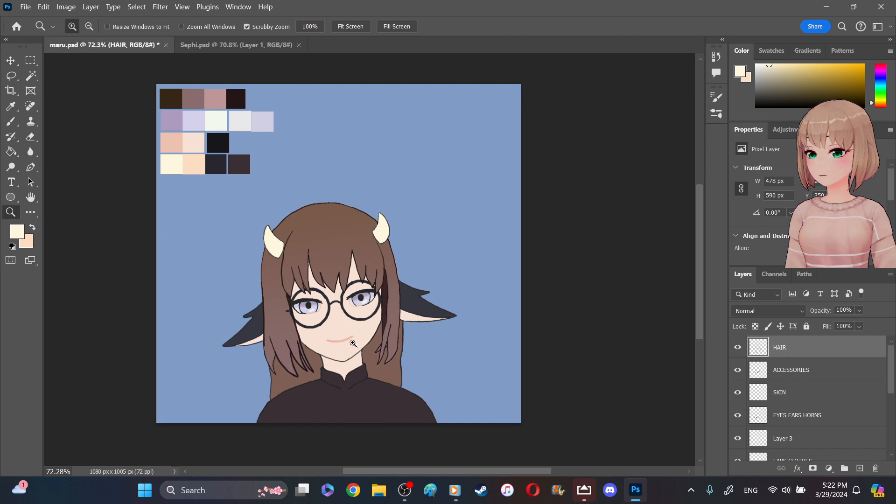
drag(340, 334, 374, 352)
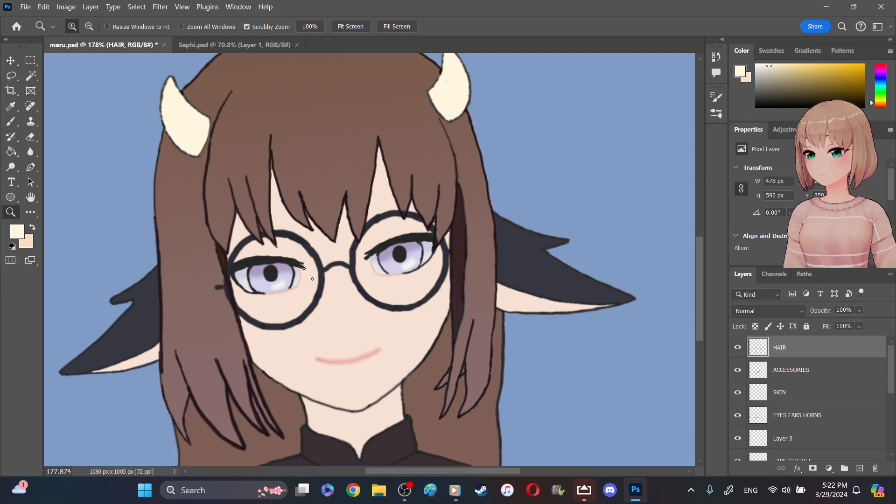
click(357, 307)
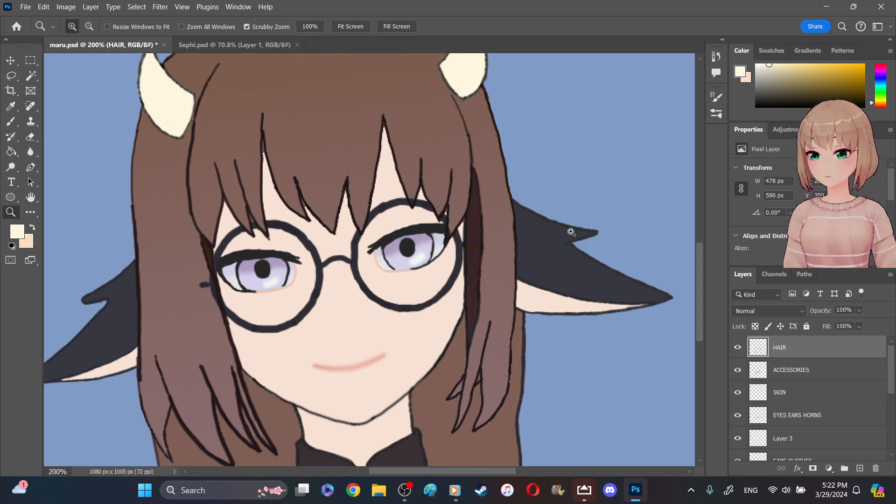
key(ctrl+s)
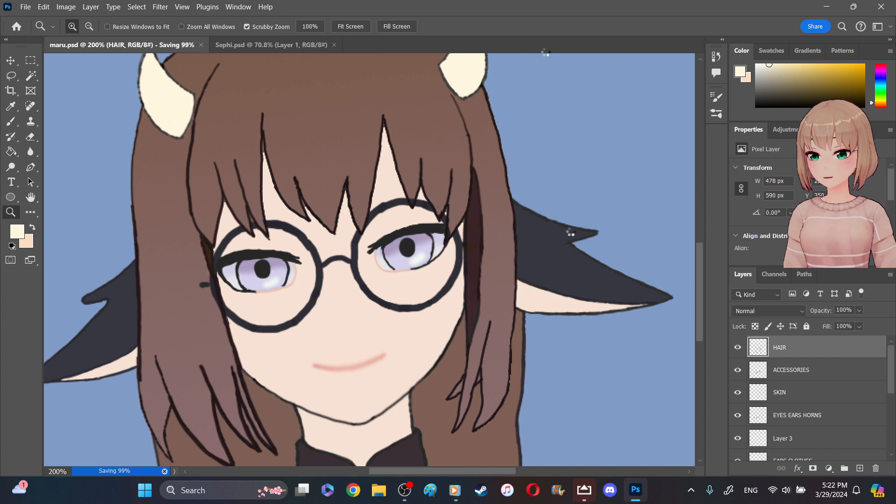
drag(592, 121, 567, 110)
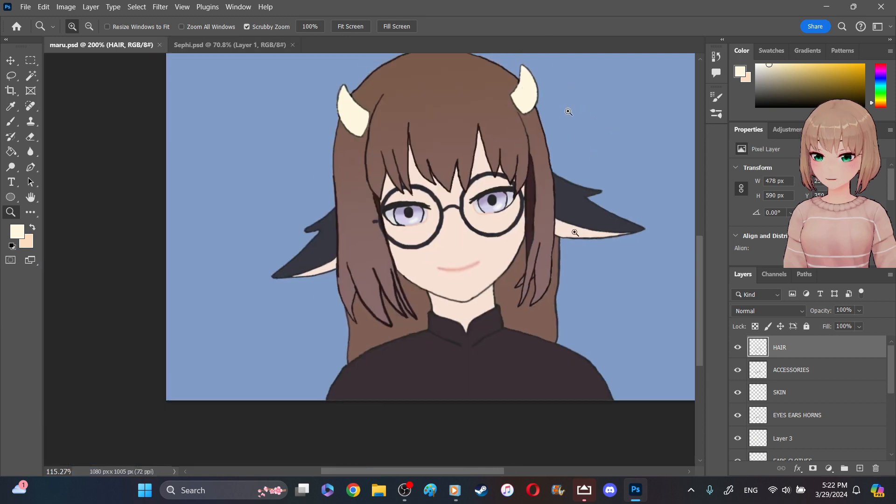
- Sample the peach-pink swatch from the third palette row as the foreground color for the character's nose
scroll(438, 273, up, 5)
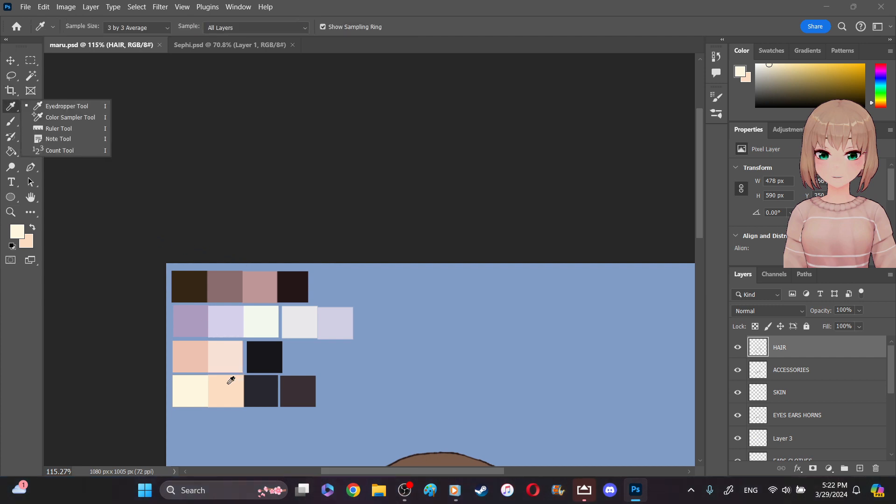
click(198, 354)
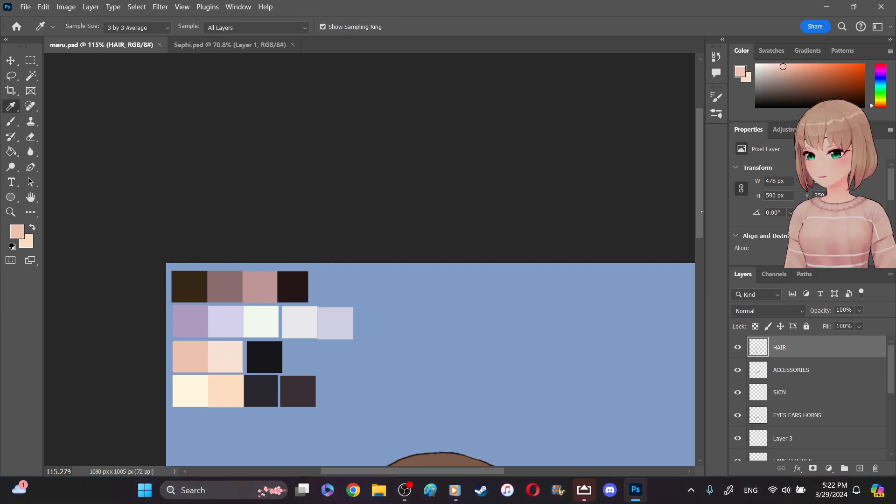
drag(700, 211, 694, 340)
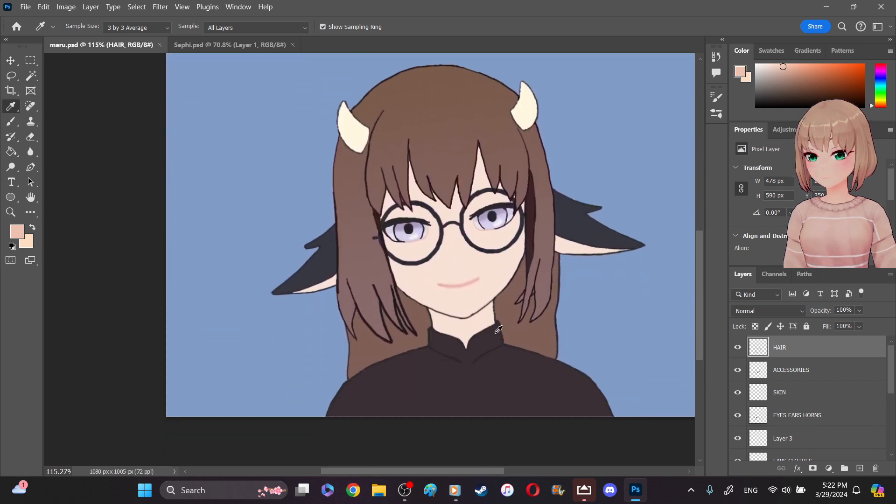
click(11, 213)
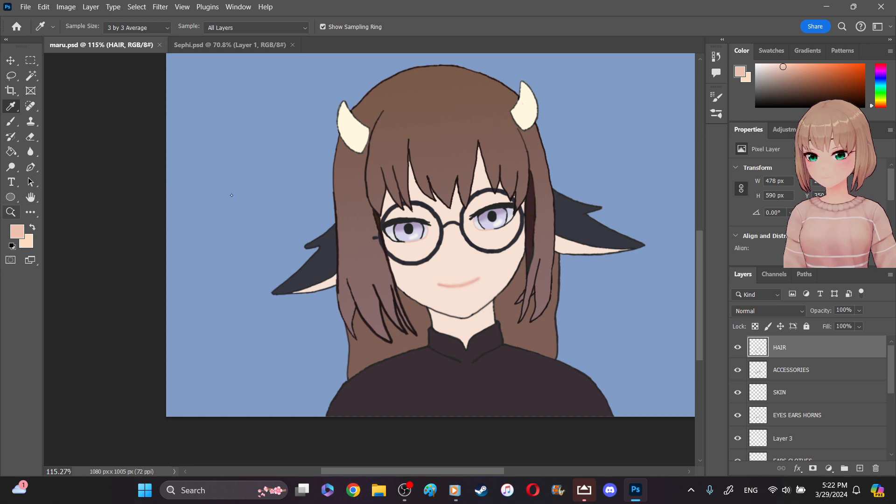
drag(468, 252, 492, 278)
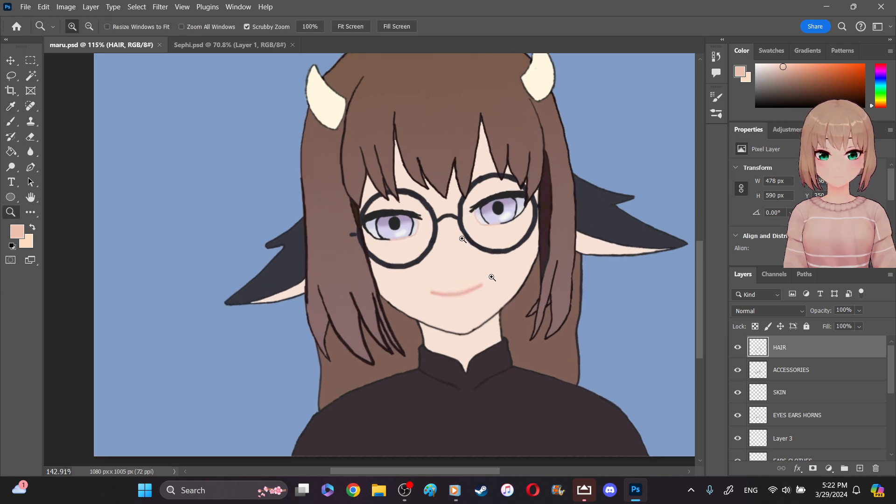
drag(478, 244, 544, 268)
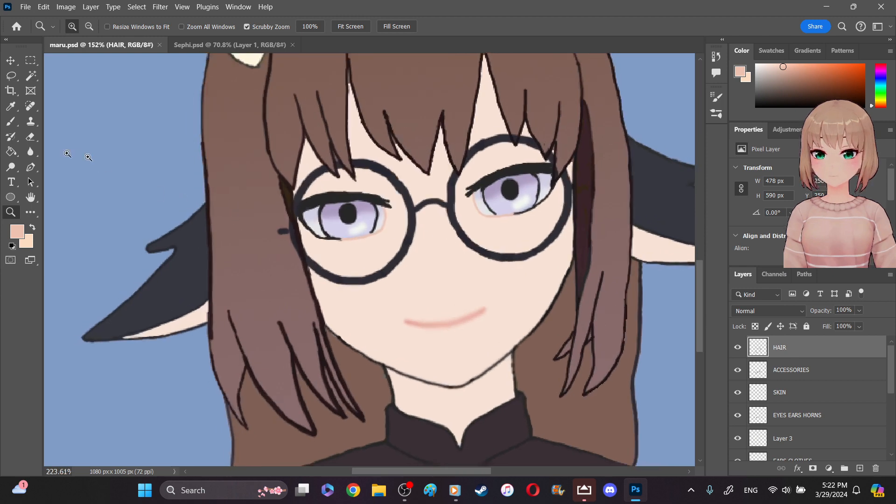
drag(406, 230, 543, 331)
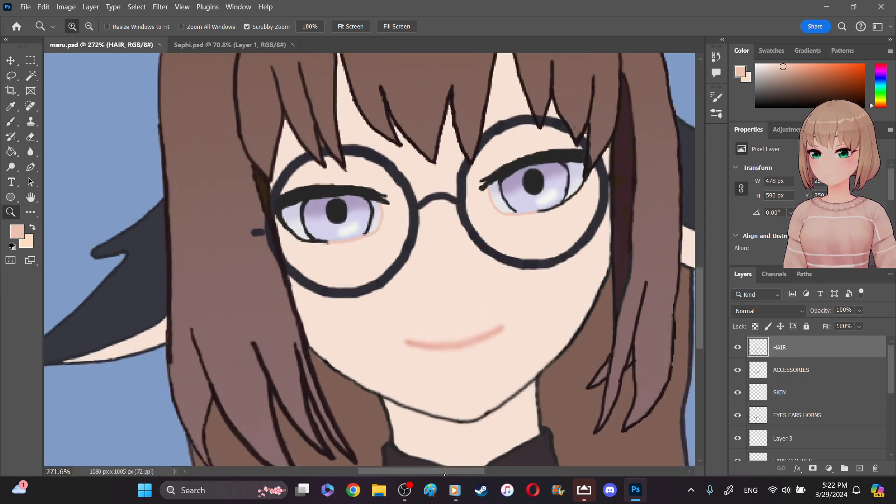
drag(462, 472, 479, 472)
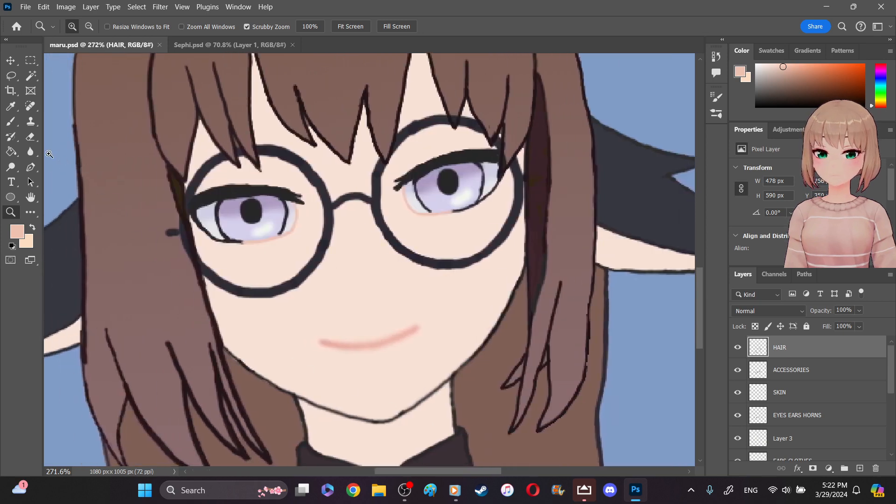
- Try a short vertical nose stroke above the mouth, undo it, and set the brush size to 4 px
click(11, 121)
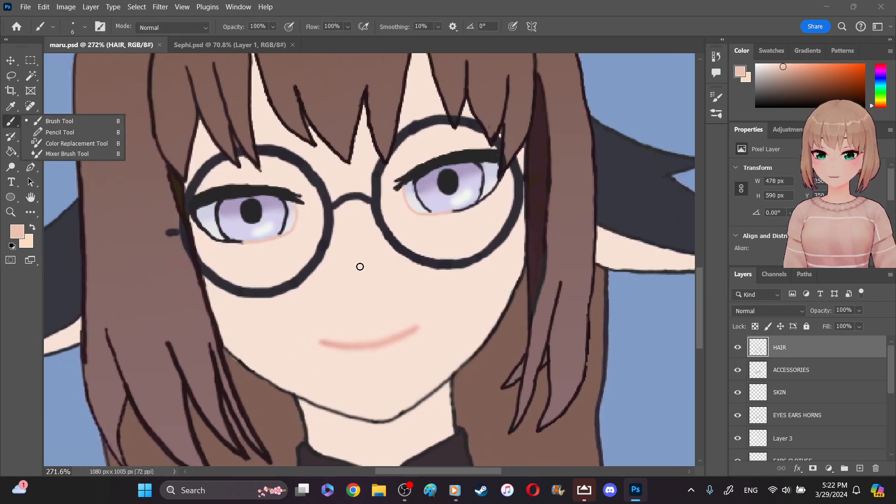
drag(351, 267, 352, 280)
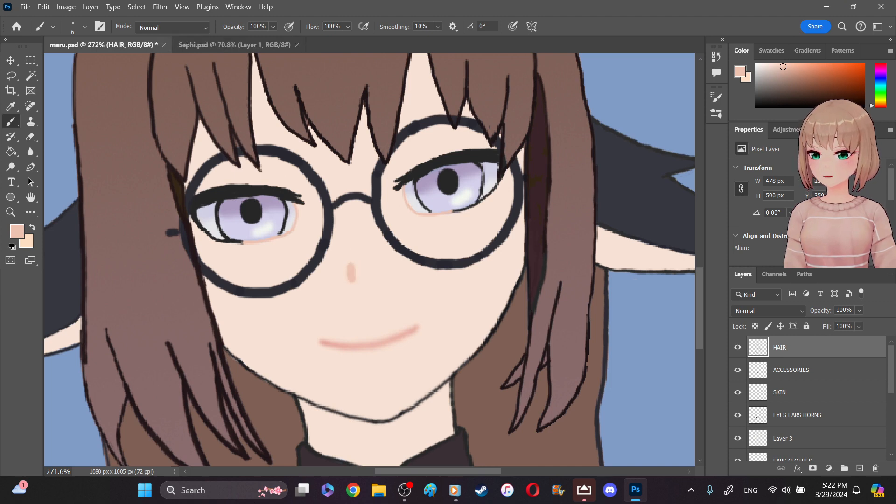
key(ctrl+z)
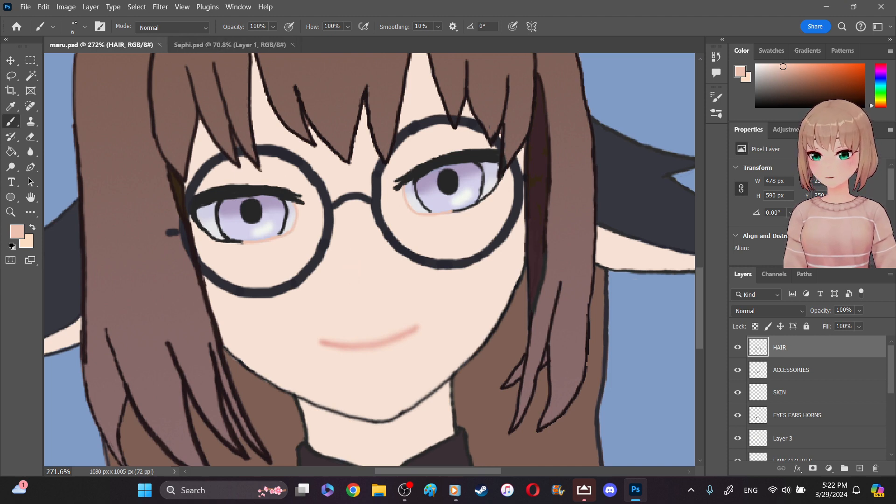
click(76, 25)
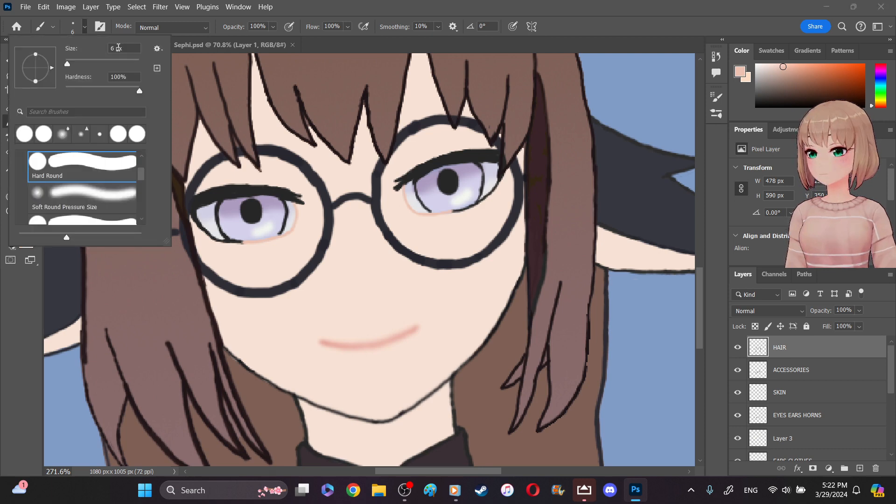
key(BackSpace)
text(4)
key(Return)
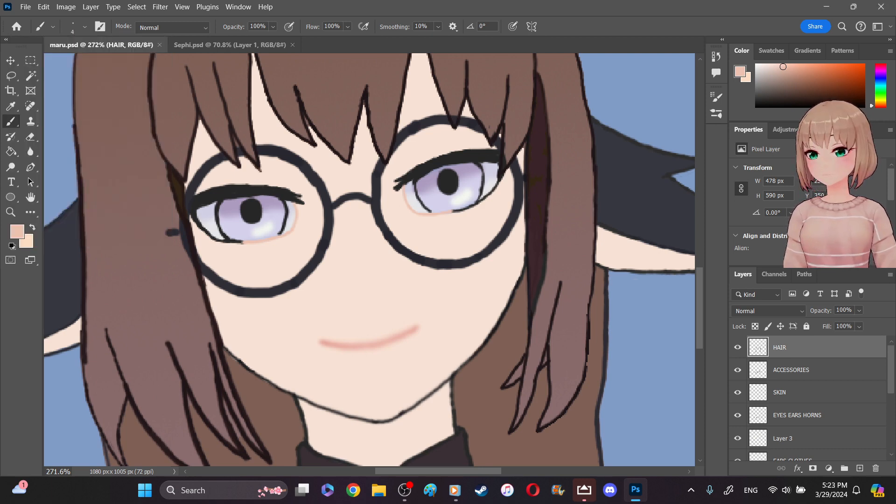
- Try a small curved nose mark with the 4 px brush and blur it, and undo these strokes
click(363, 275)
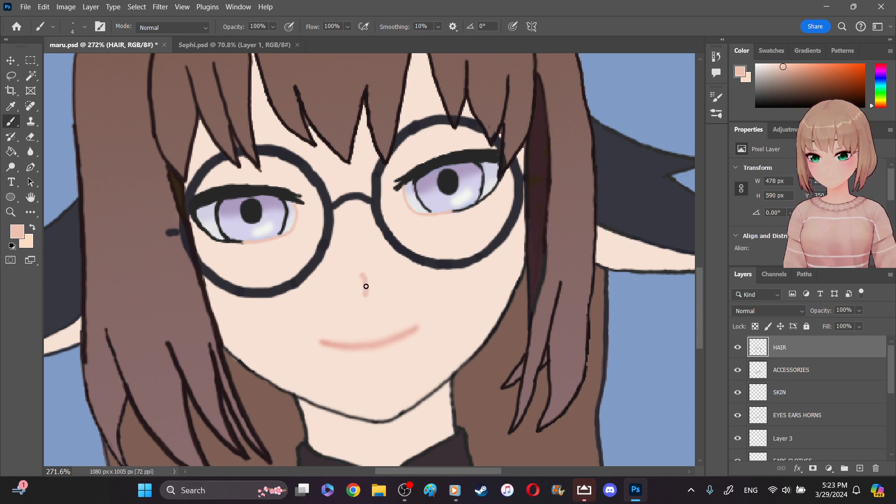
drag(362, 273, 367, 283)
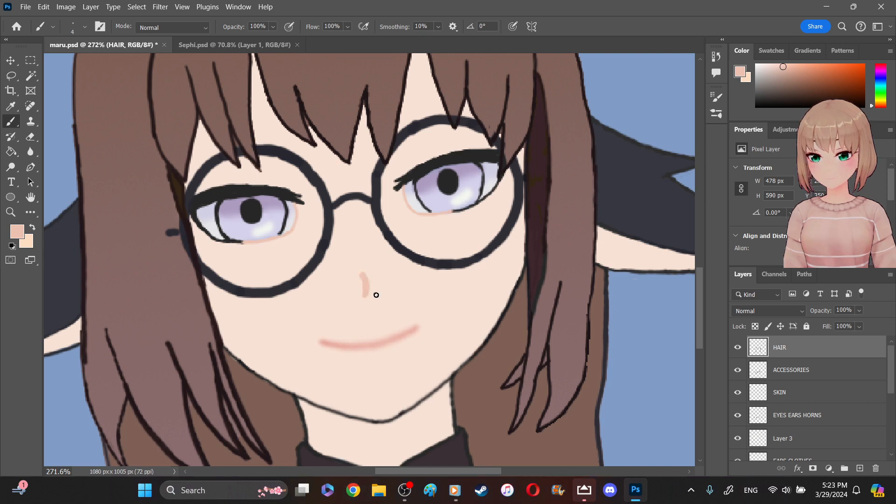
click(30, 152)
mouse_move(372, 282)
mouse_down()
mouse_move(365, 288)
mouse_move(360, 278)
mouse_up()
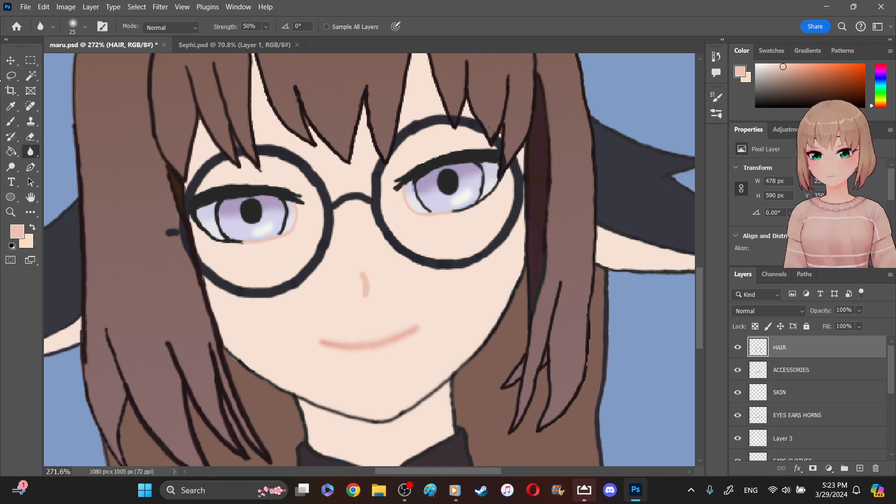
key(ctrl+z)
key(ctrl+z)
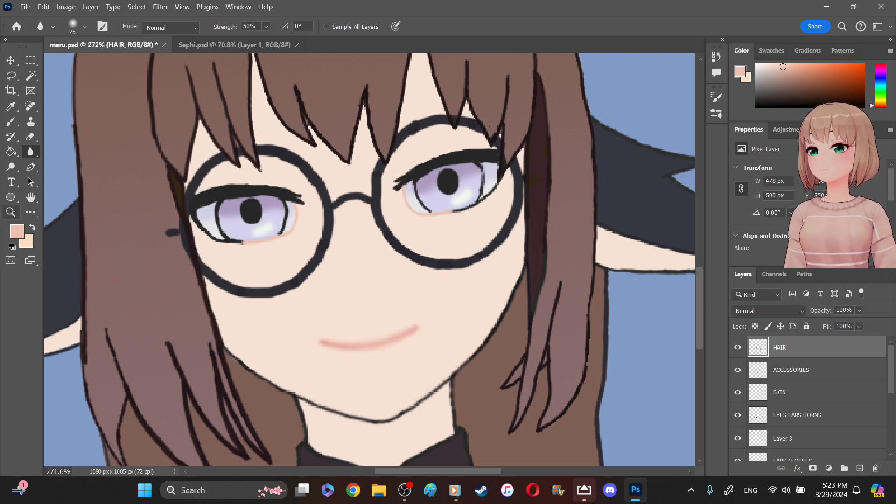
- Paint a broken peach-pink nose line below the glasses' bridge, and erase its two upper dashes with the 10 px eraser
drag(350, 244, 358, 261)
click(11, 121)
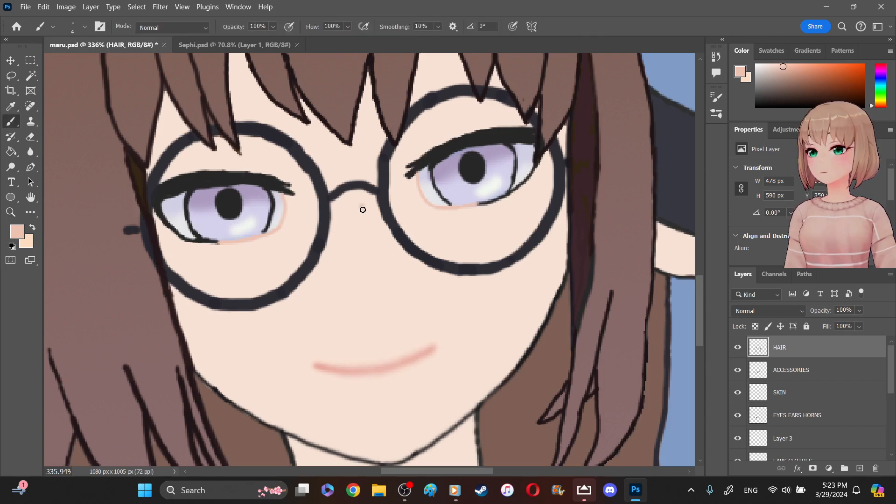
mouse_move(364, 221)
mouse_down()
mouse_move(372, 269)
mouse_move(387, 304)
mouse_up()
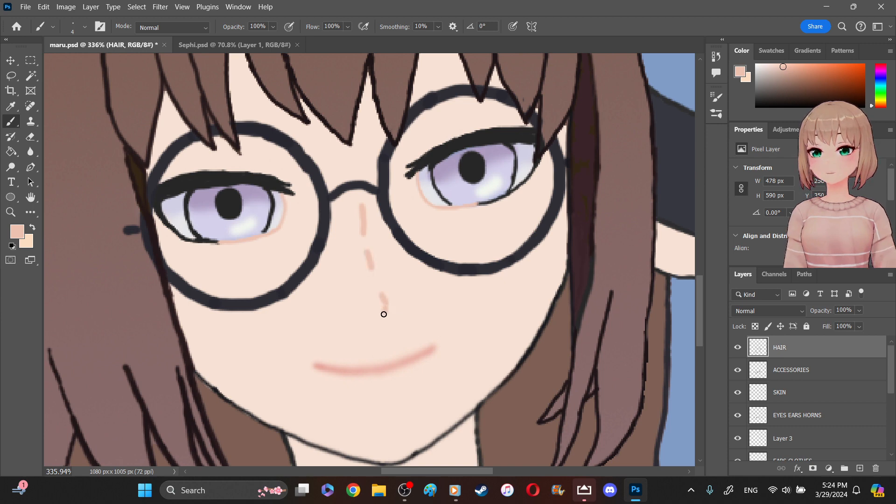
click(30, 137)
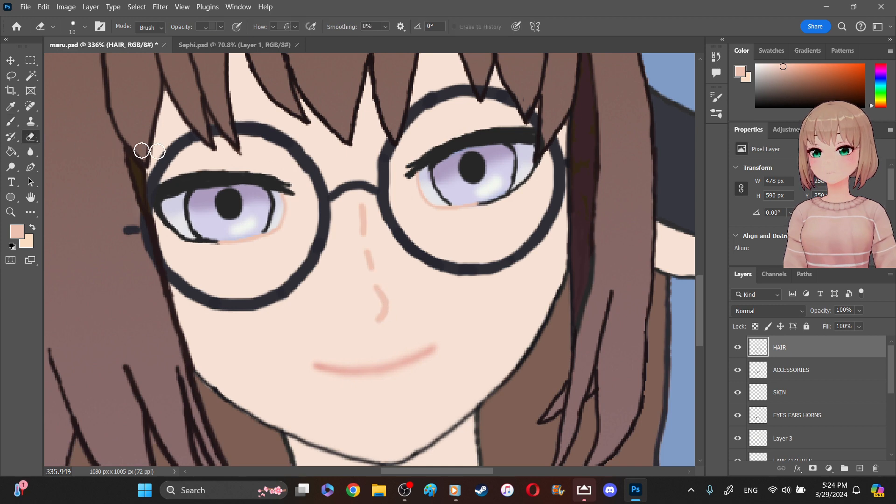
mouse_move(361, 204)
mouse_down()
mouse_move(364, 259)
mouse_move(372, 260)
mouse_move(366, 254)
mouse_up()
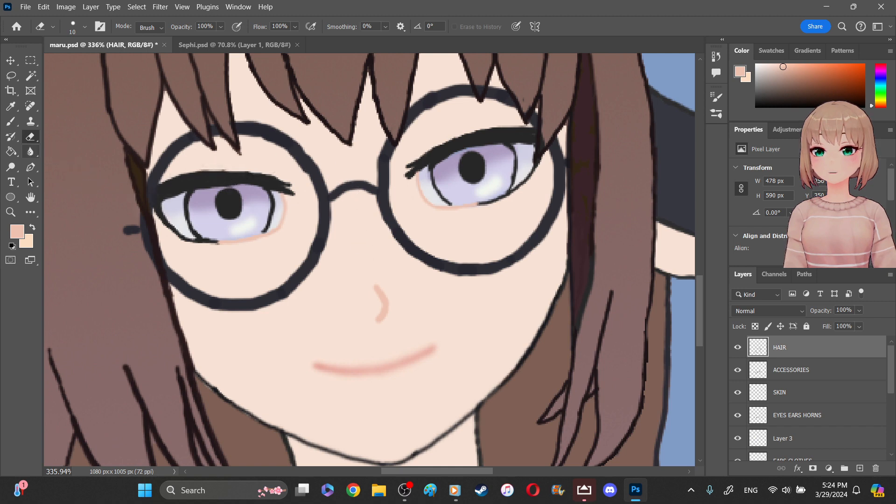
- Go over the curved nose mark with the Sharpen tool at 59 px and 50% strength
right_click(30, 153)
click(70, 163)
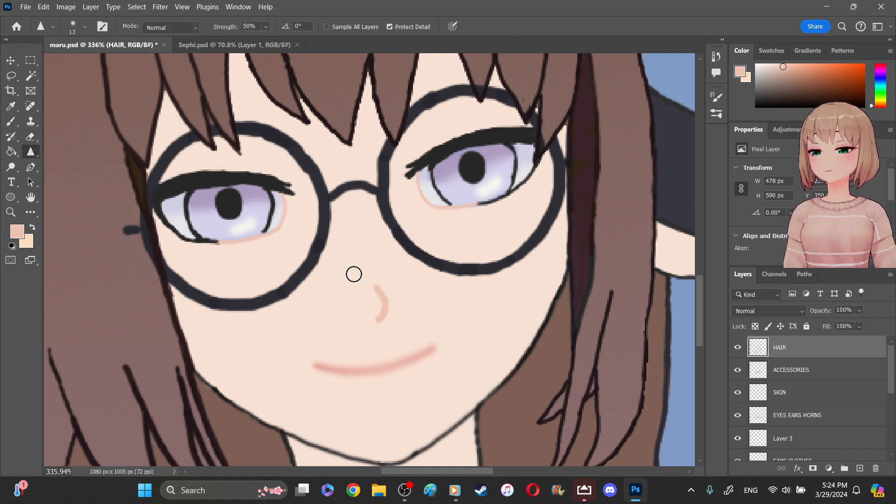
click(84, 27)
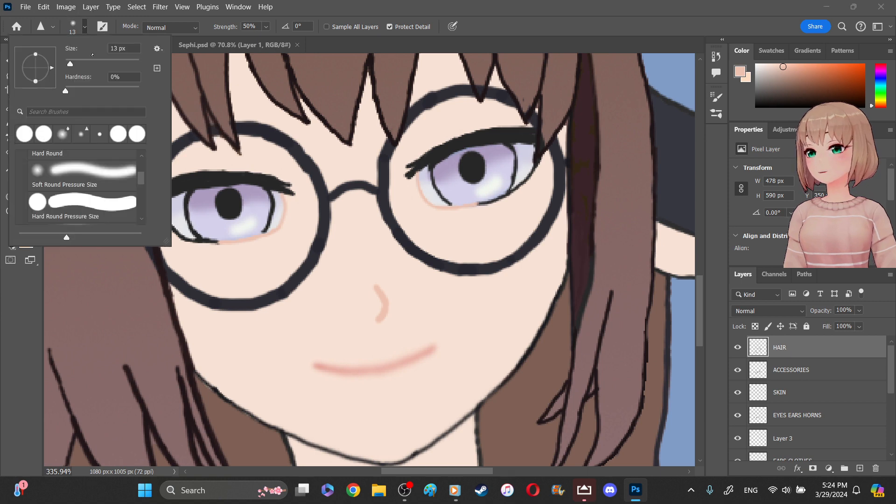
click(78, 62)
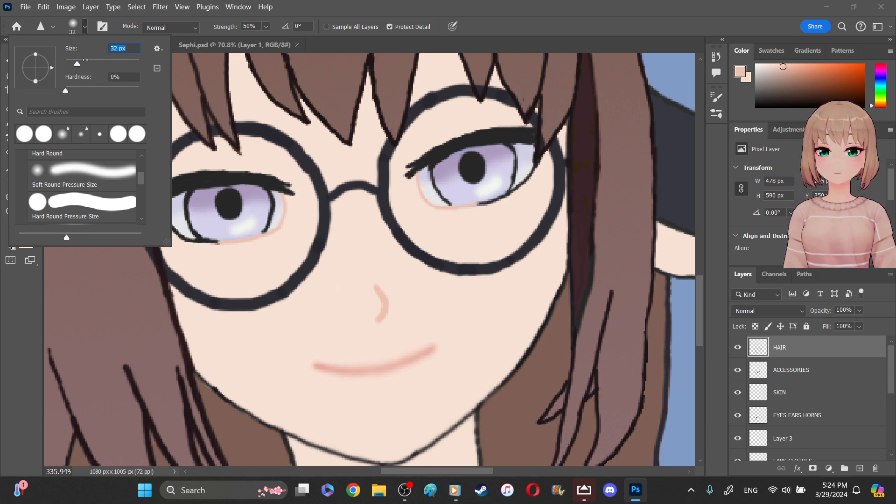
drag(77, 63, 87, 63)
mouse_move(376, 298)
mouse_down()
mouse_move(395, 297)
mouse_move(376, 294)
mouse_move(395, 307)
mouse_move(382, 281)
mouse_move(405, 295)
mouse_move(402, 305)
mouse_move(382, 268)
mouse_move(408, 292)
mouse_up()
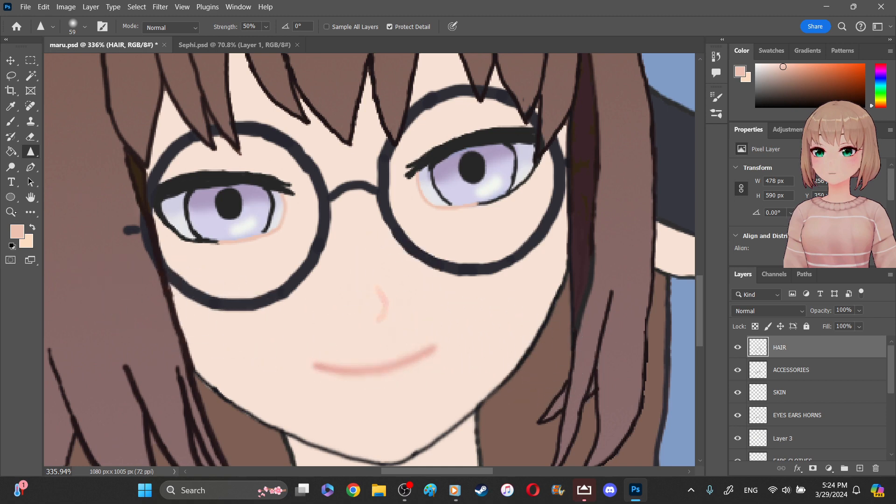
- Soften the nose mark with the 25 px Blur tool at 50% strength while viewing the whole figure
key(z)
drag(369, 143, 460, 149)
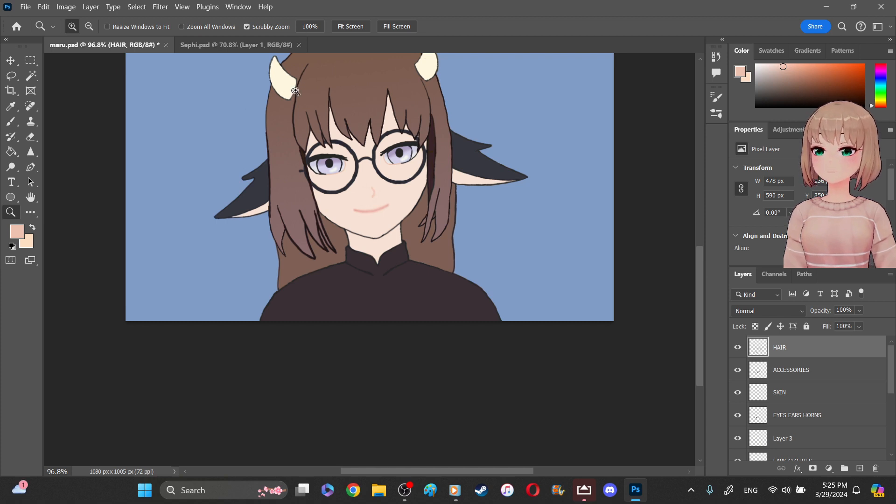
drag(385, 179, 394, 176)
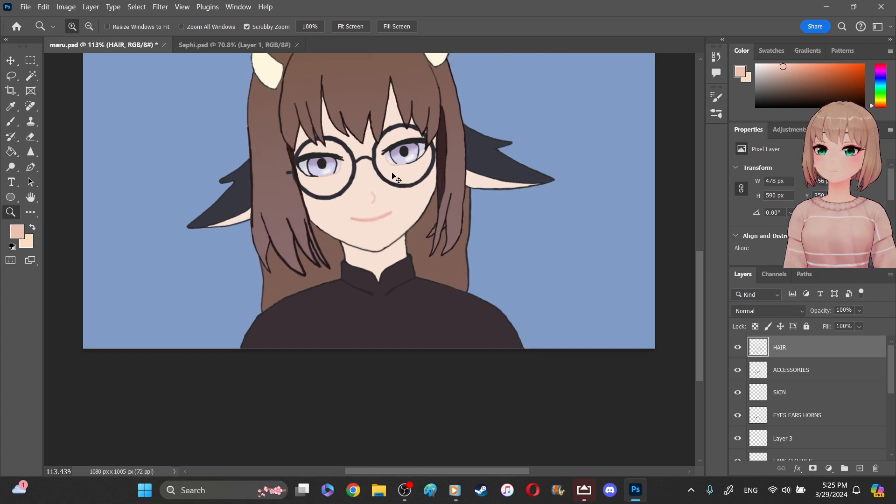
drag(700, 256, 700, 230)
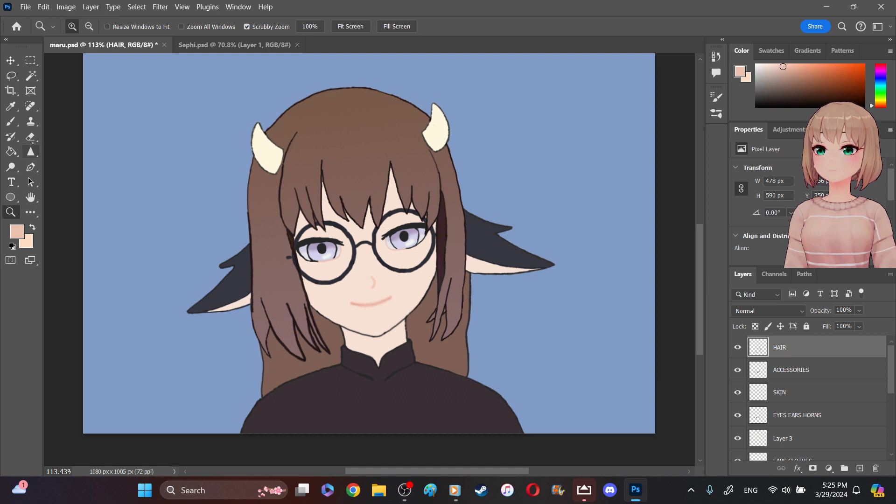
click(31, 151)
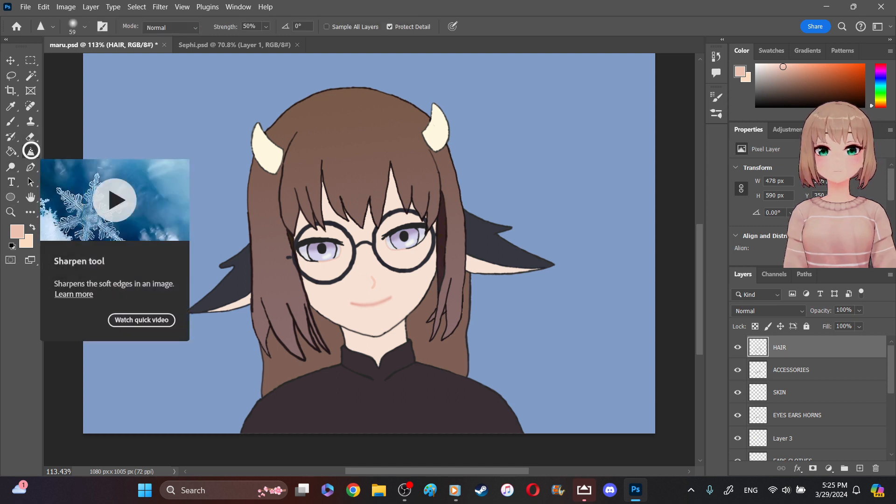
right_click(31, 151)
click(49, 151)
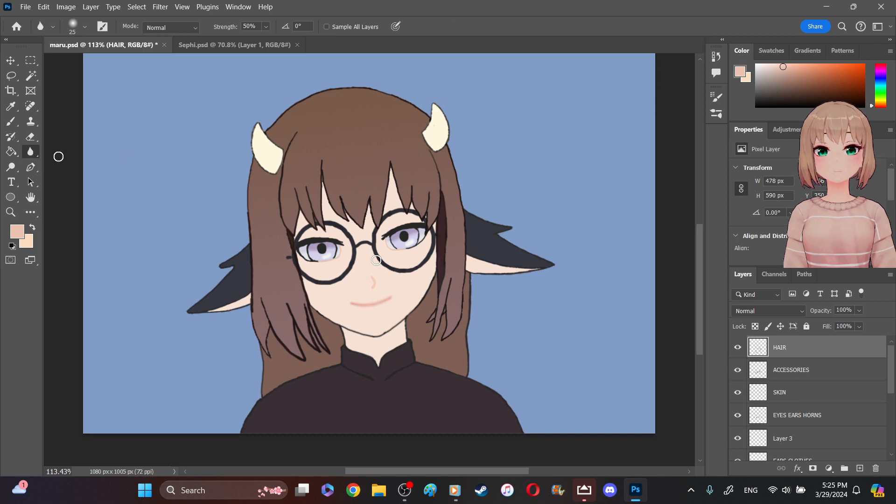
drag(373, 281, 372, 280)
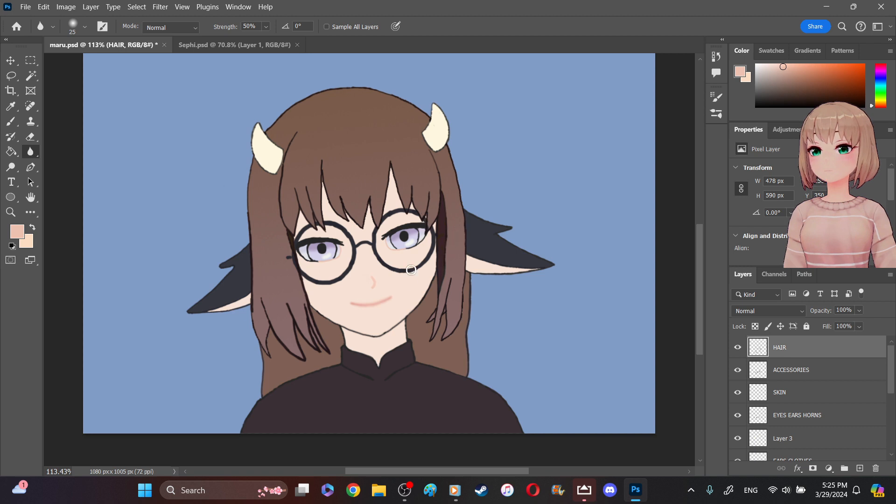
drag(369, 282, 371, 287)
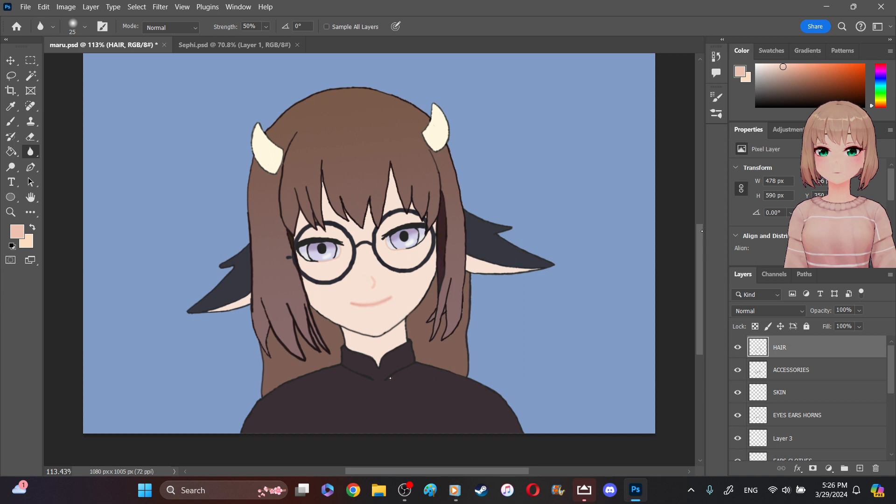
- Add a new layer above the HAIR layer and set the foreground color to dark crimson #9b0c2e
scroll(389, 369, up, 2)
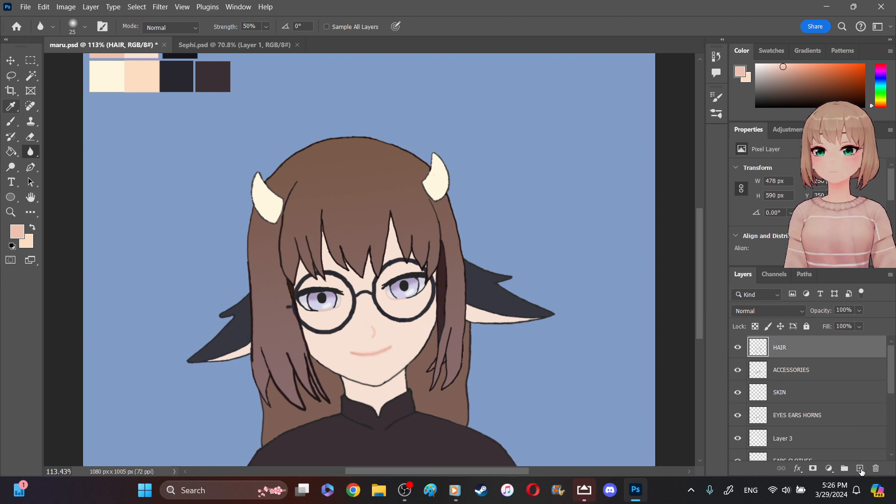
click(861, 468)
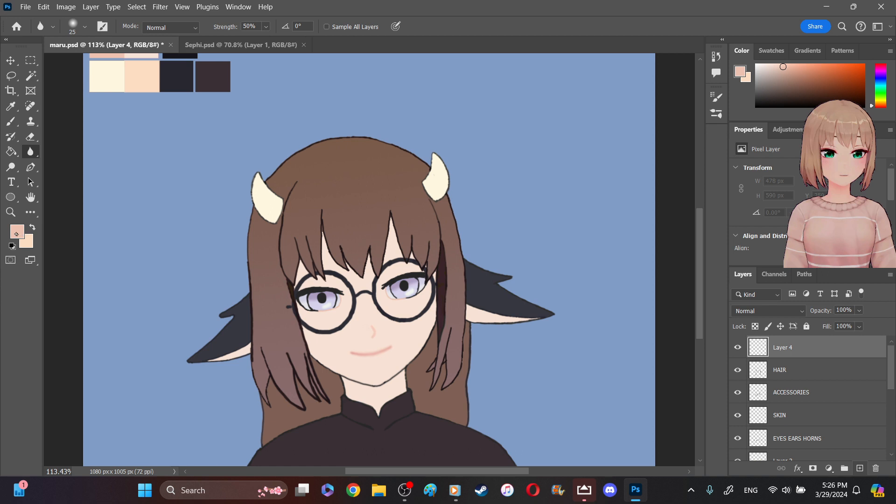
click(17, 231)
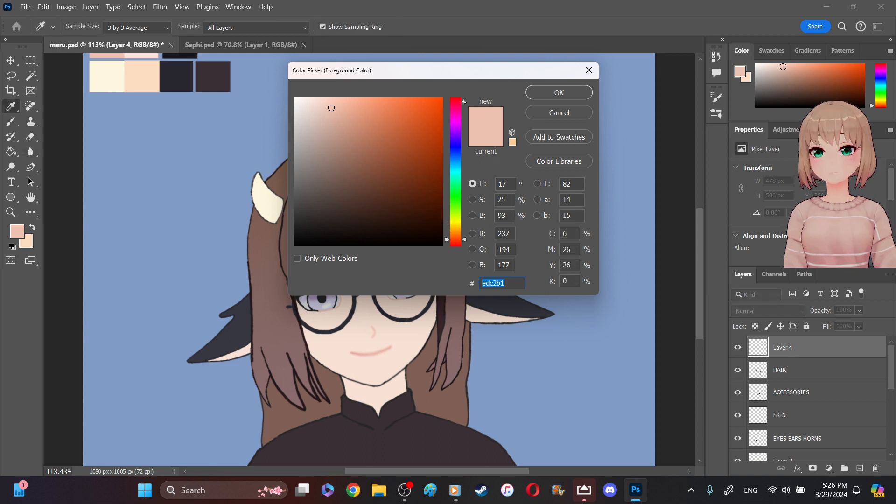
click(455, 103)
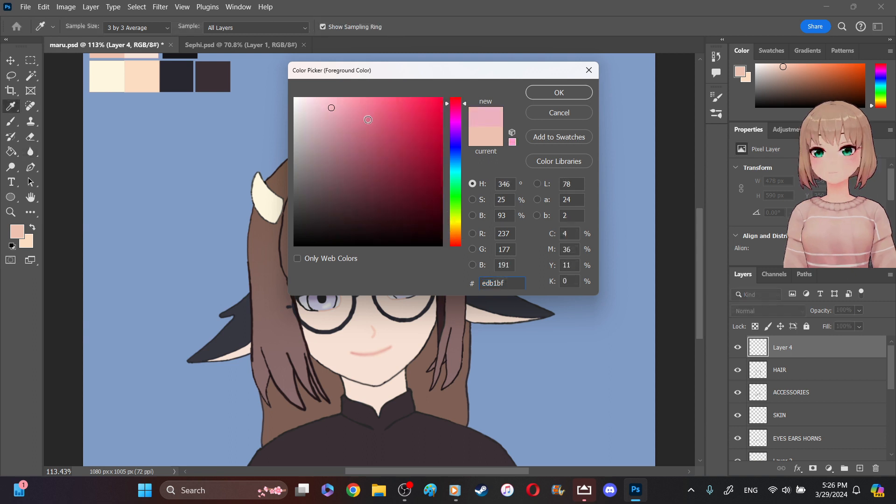
click(421, 170)
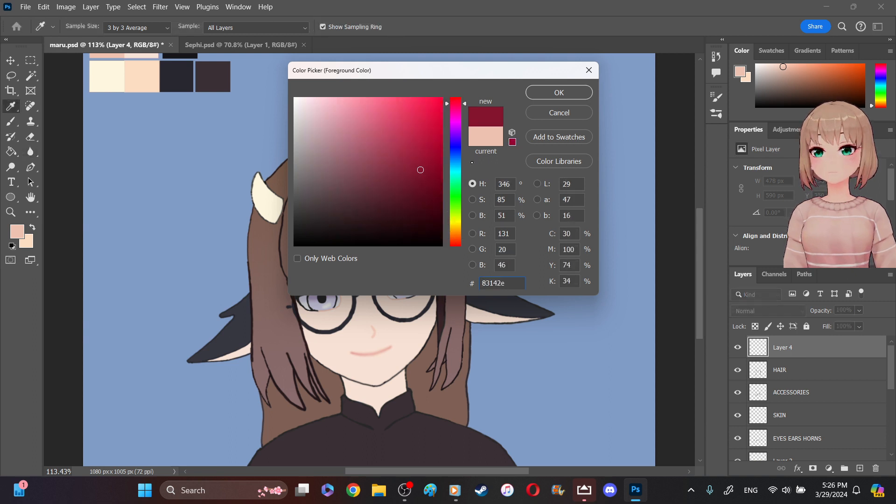
drag(423, 170, 436, 155)
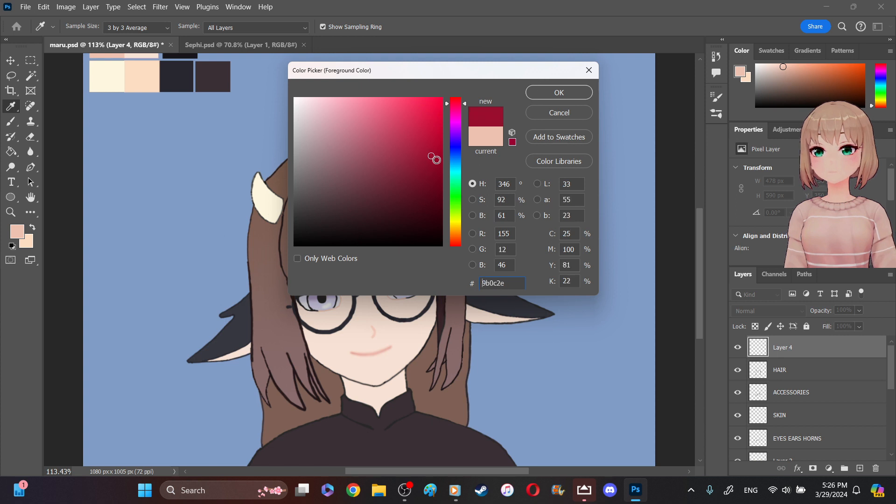
click(566, 92)
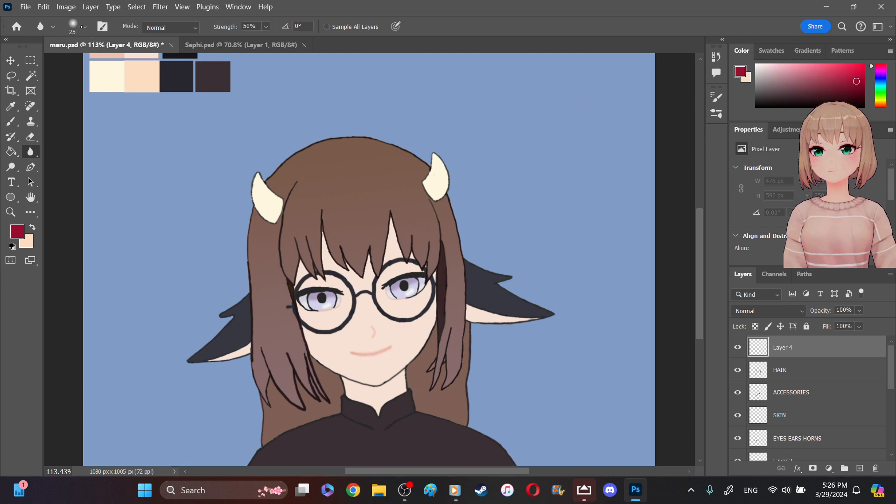
- Try painting the swirled center and inner petals of a crimson rose at the collar opening with the 4 px brush
click(82, 26)
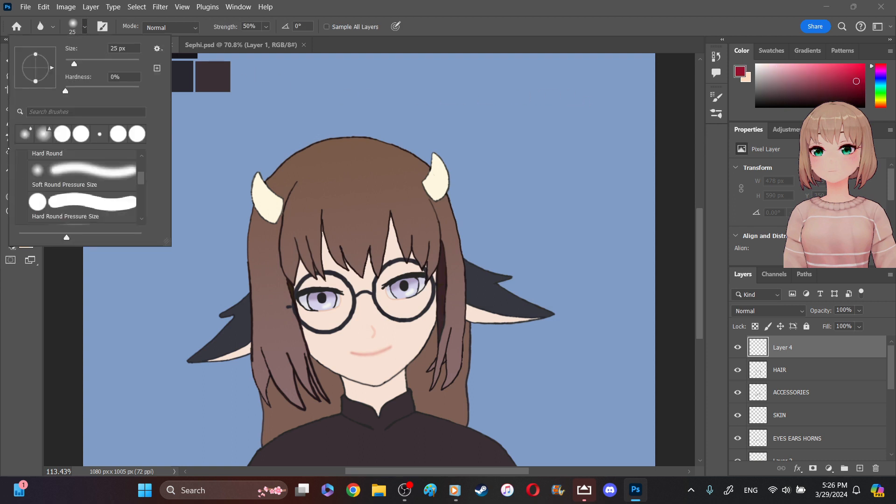
click(17, 300)
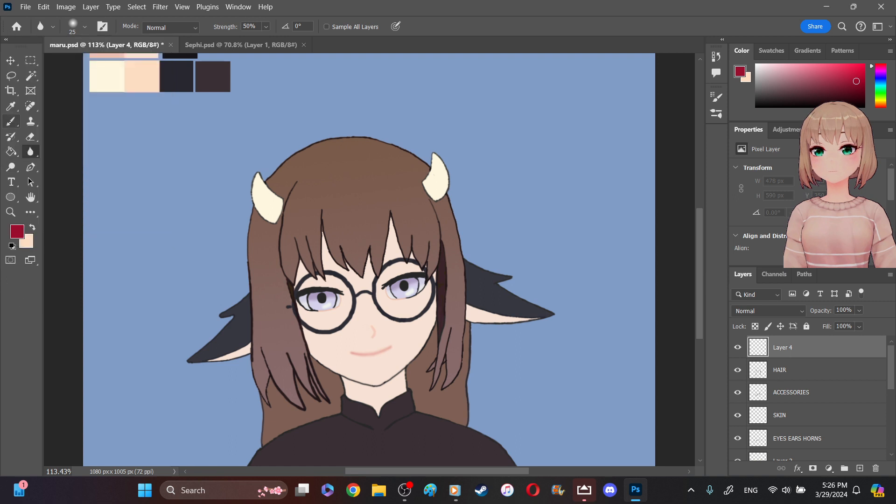
click(10, 123)
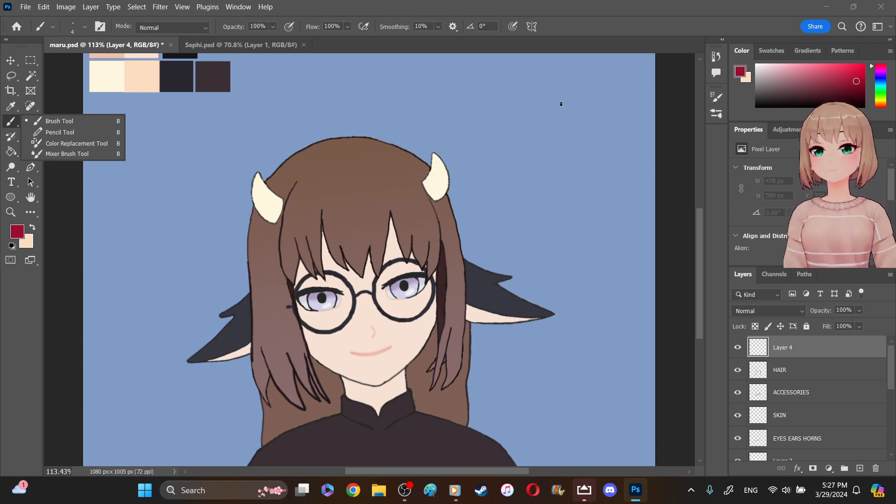
key(z)
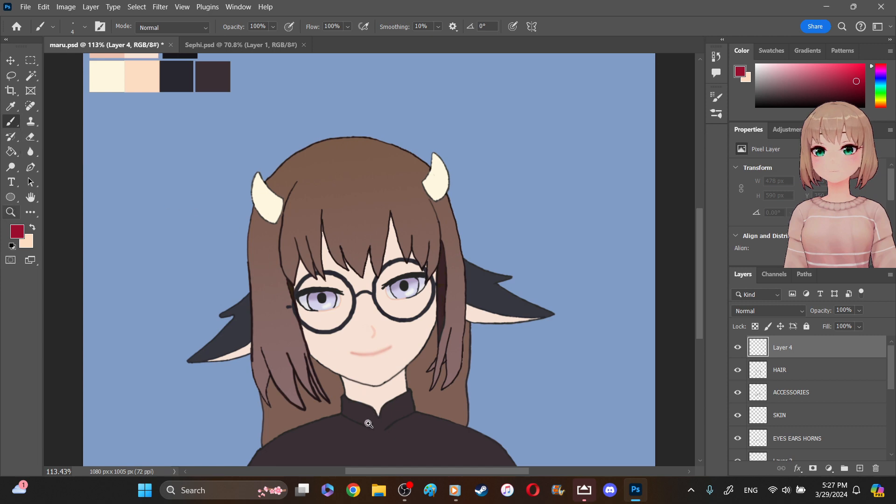
drag(371, 421, 413, 457)
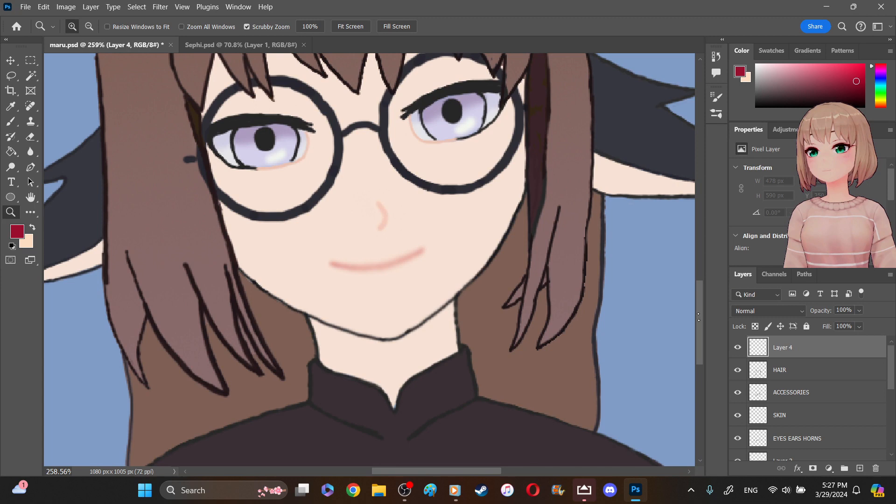
scroll(698, 316, down, 5)
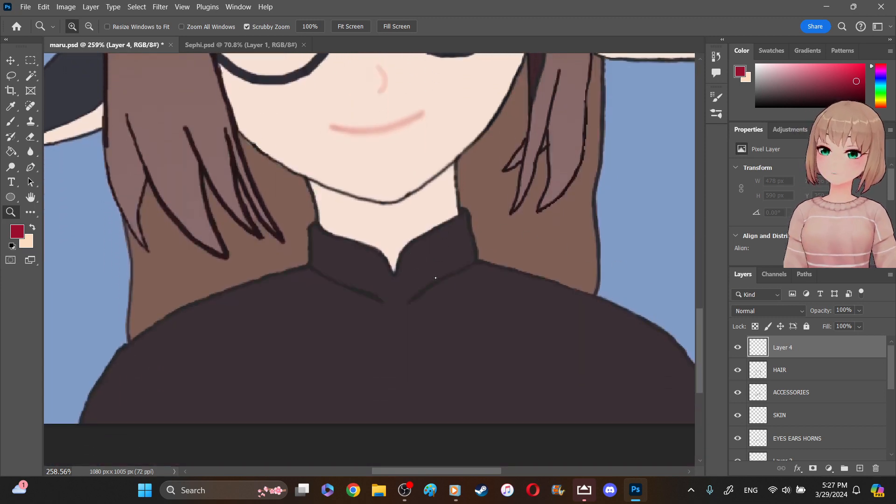
drag(415, 266, 446, 292)
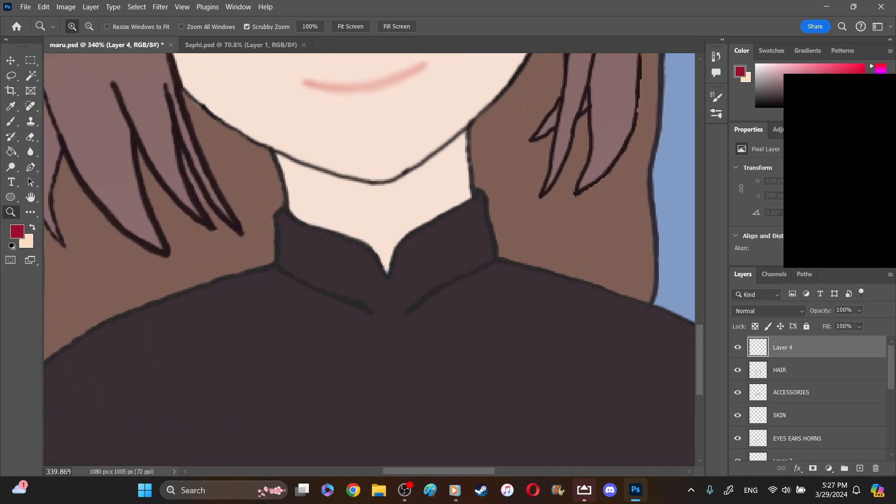
click(11, 121)
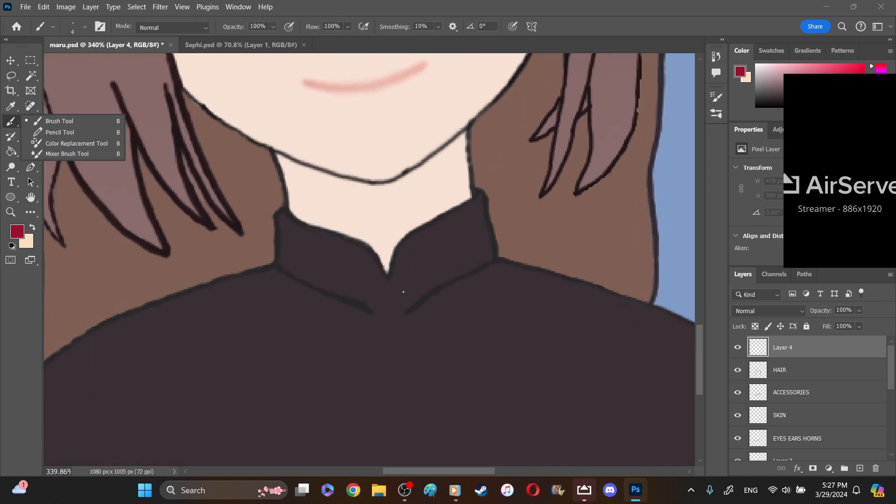
mouse_move(393, 295)
mouse_down()
mouse_move(370, 293)
mouse_move(370, 306)
mouse_move(405, 327)
mouse_up()
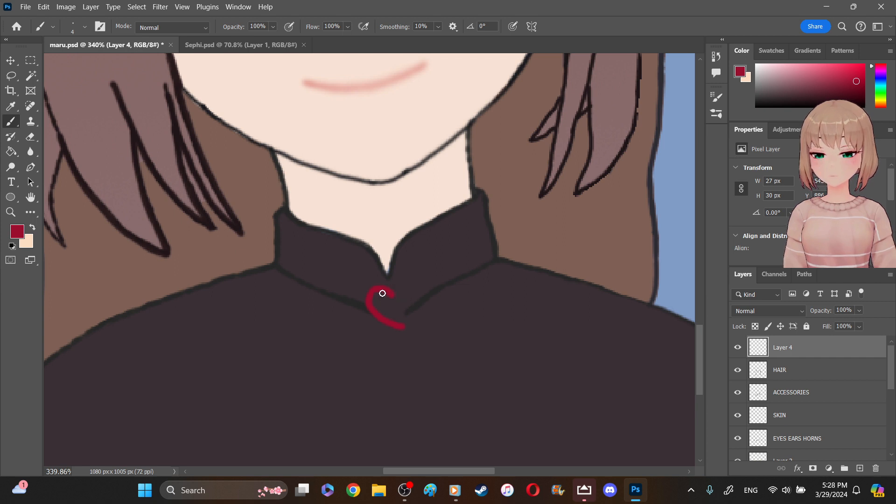
mouse_move(384, 294)
mouse_down()
mouse_move(394, 307)
mouse_move(390, 283)
mouse_move(382, 287)
mouse_move(406, 303)
mouse_move(404, 327)
mouse_up()
mouse_move(372, 286)
mouse_down()
mouse_move(369, 264)
mouse_move(385, 264)
mouse_move(406, 295)
mouse_move(406, 268)
mouse_move(422, 287)
mouse_move(412, 305)
mouse_up()
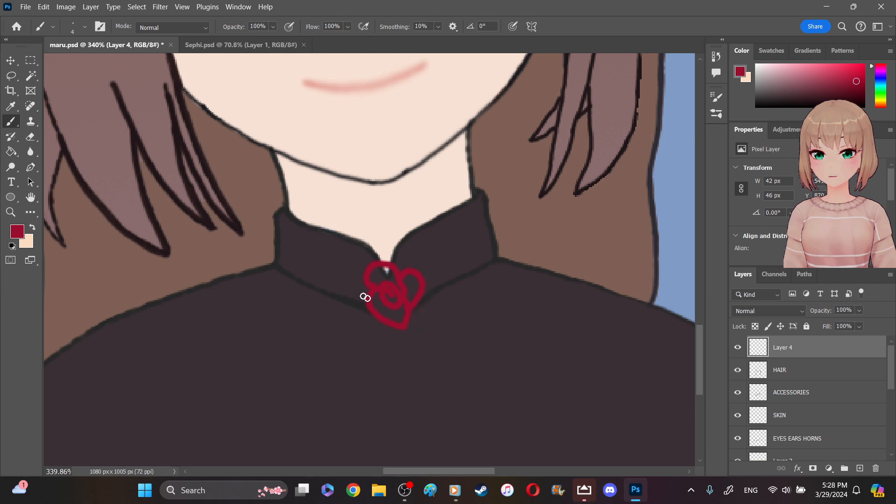
- Try surrounding the rose center with outer petals, bringing the flower outline to about 57 by 58 px
mouse_move(366, 308)
mouse_down()
mouse_move(352, 304)
mouse_move(350, 313)
mouse_move(363, 326)
mouse_move(384, 334)
mouse_move(397, 323)
mouse_up()
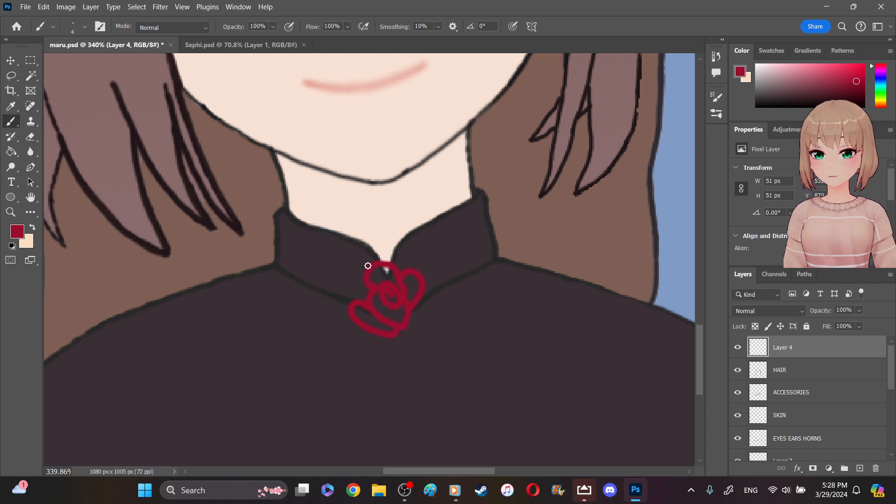
mouse_move(368, 268)
mouse_down()
mouse_move(355, 284)
mouse_move(356, 304)
mouse_up()
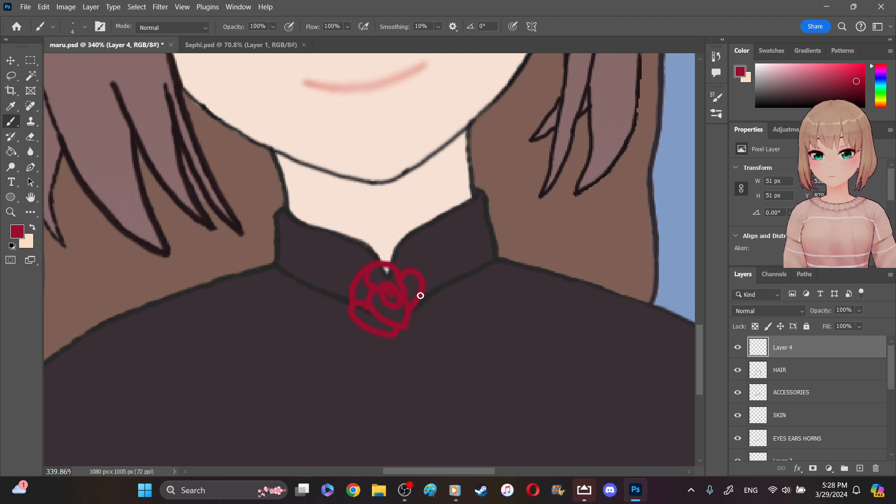
mouse_move(422, 295)
mouse_down()
mouse_move(427, 327)
mouse_move(412, 338)
mouse_move(400, 327)
mouse_move(430, 336)
mouse_move(426, 342)
mouse_up()
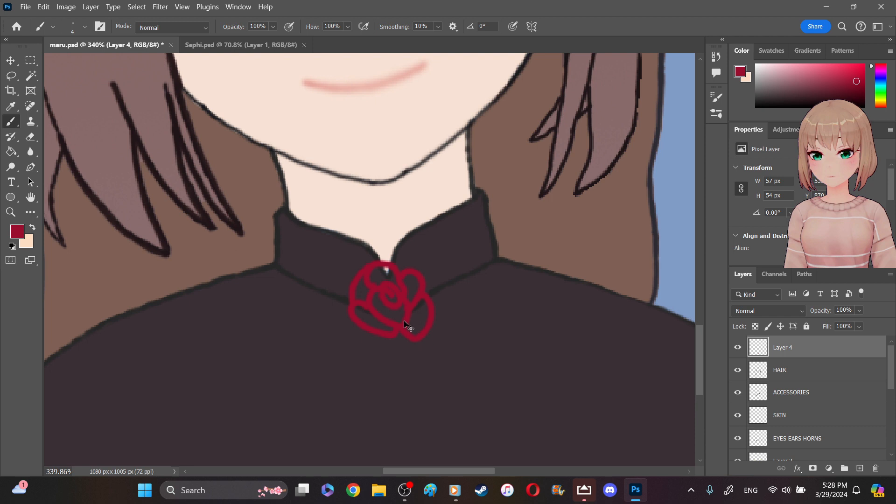
key(ctrl+z)
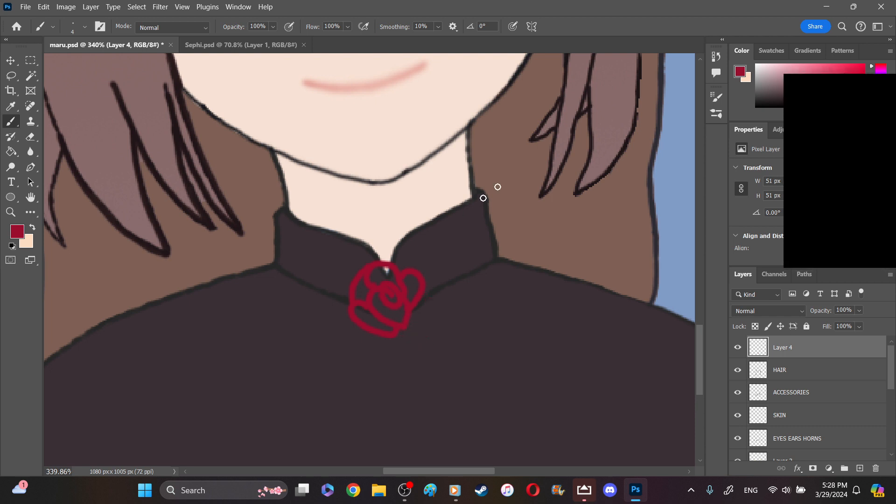
click(717, 57)
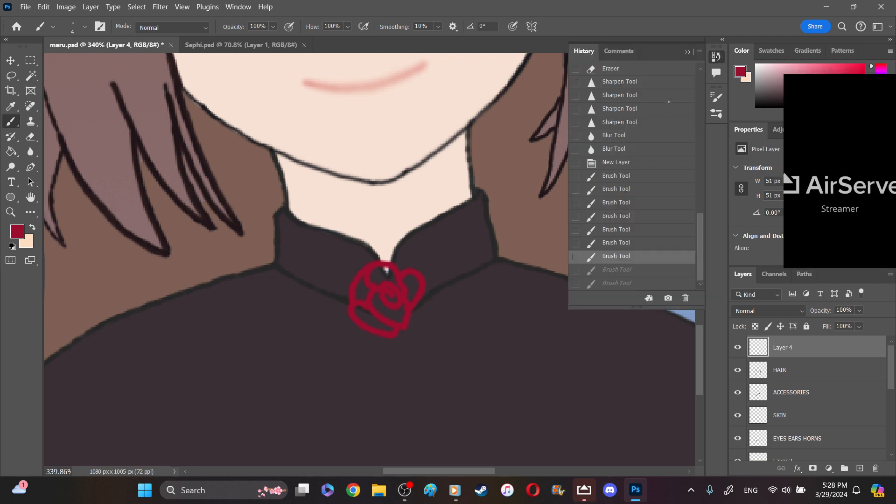
click(612, 270)
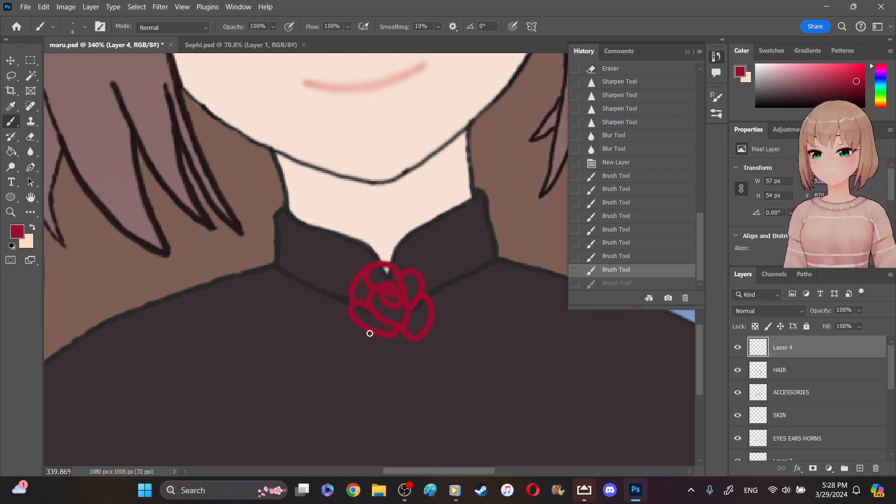
drag(374, 340, 412, 337)
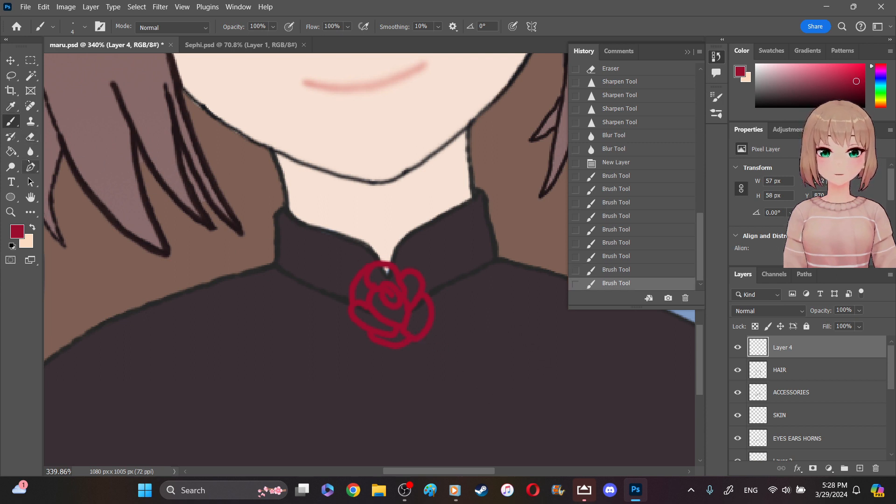
- Erase the whole crimson rose from the collar with the eraser at 25 px
click(31, 136)
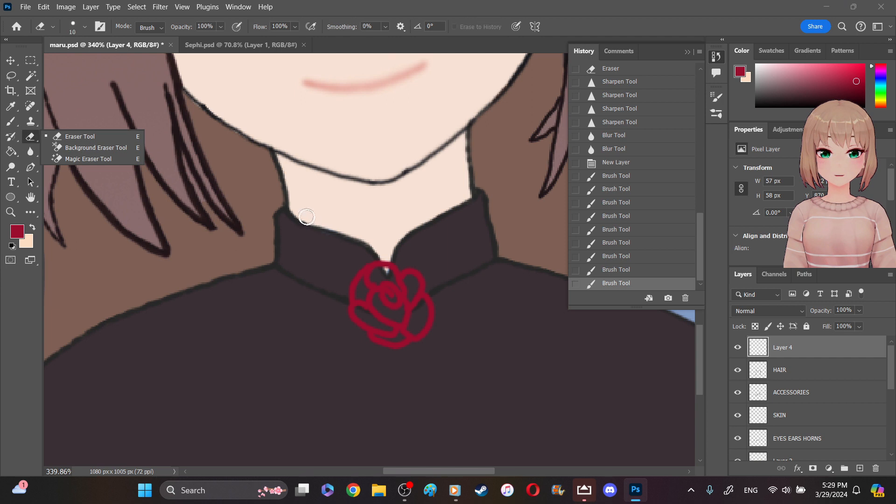
click(79, 137)
click(85, 26)
click(75, 61)
mouse_move(342, 298)
mouse_down()
mouse_move(388, 334)
mouse_move(395, 332)
mouse_move(378, 278)
mouse_move(405, 305)
mouse_up()
mouse_move(378, 273)
mouse_down()
mouse_move(420, 281)
mouse_move(426, 294)
mouse_move(416, 342)
mouse_move(374, 346)
mouse_up()
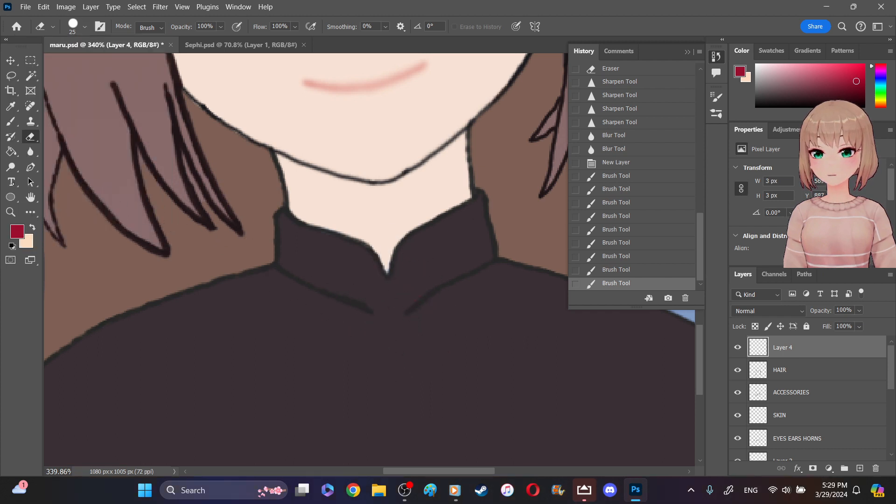
- Set the Brush tool's size to 2 px
click(11, 121)
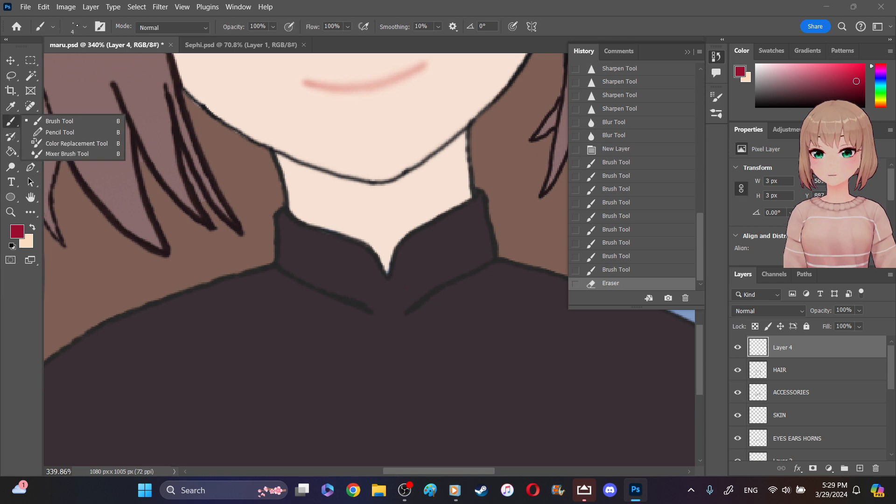
click(56, 121)
click(84, 27)
click(120, 48)
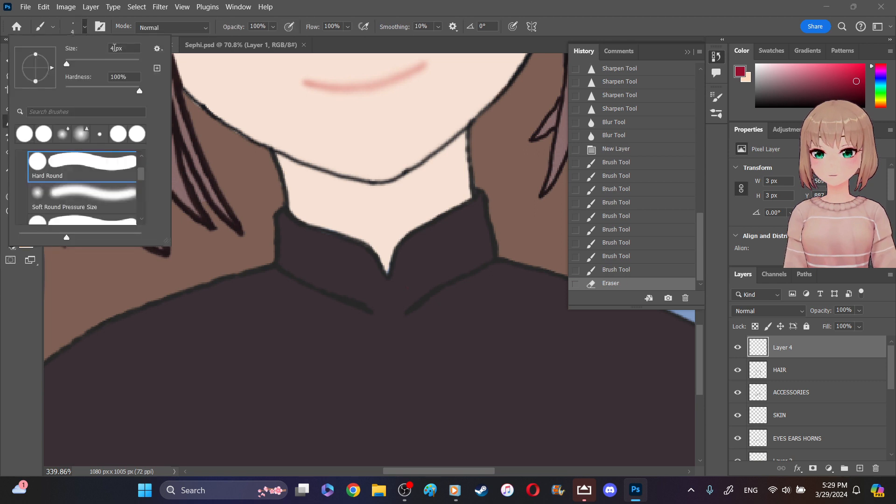
key(BackSpace)
text(2)
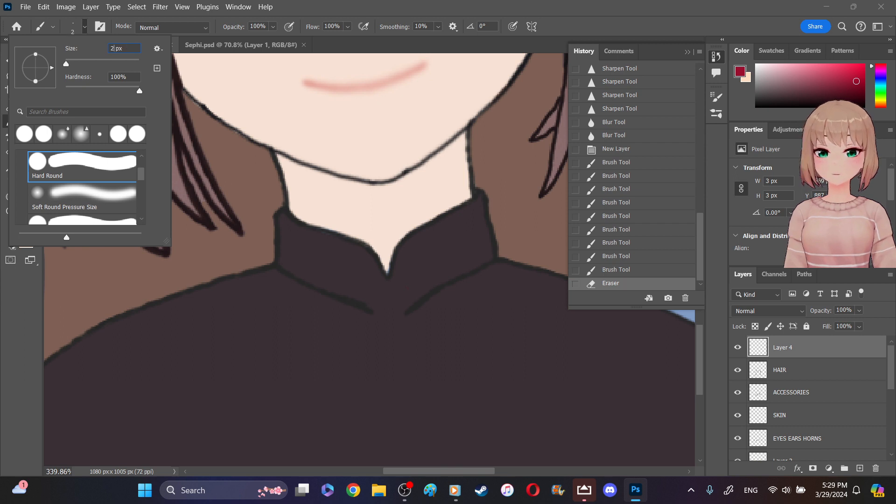
key(Return)
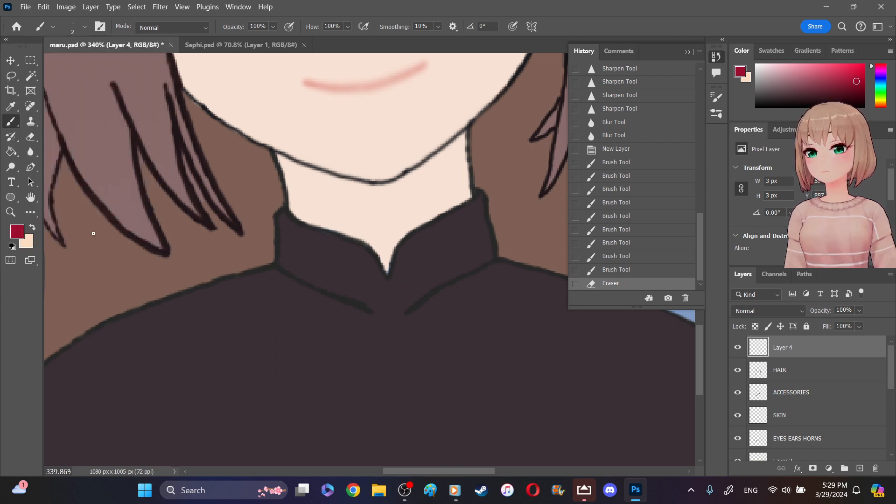
- Paint a small crimson rose outline, about 25 by 23 px, just below the point of the collar opening
key(z)
drag(418, 305, 442, 324)
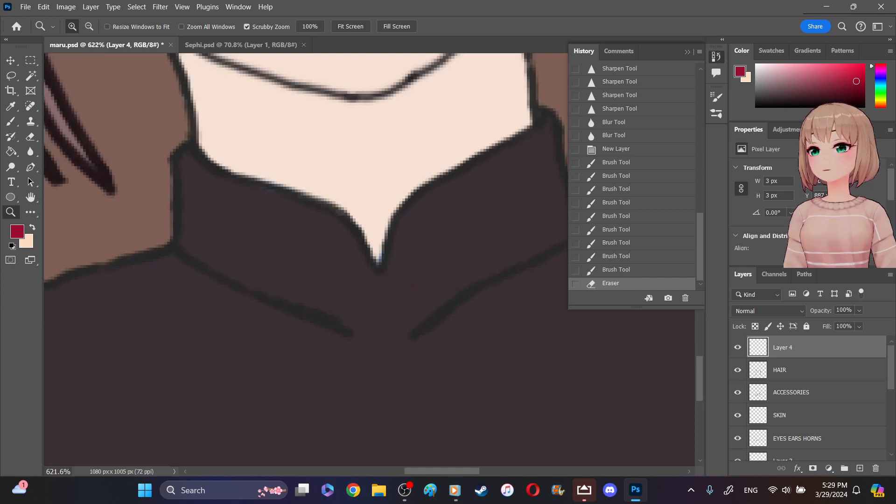
click(717, 56)
key(b)
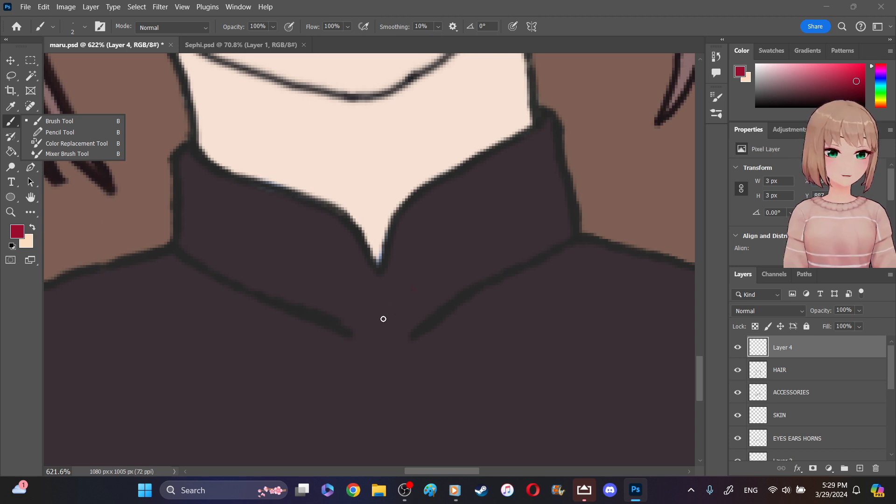
click(381, 316)
mouse_move(381, 316)
mouse_down()
mouse_move(370, 313)
mouse_move(366, 326)
mouse_move(396, 340)
mouse_up()
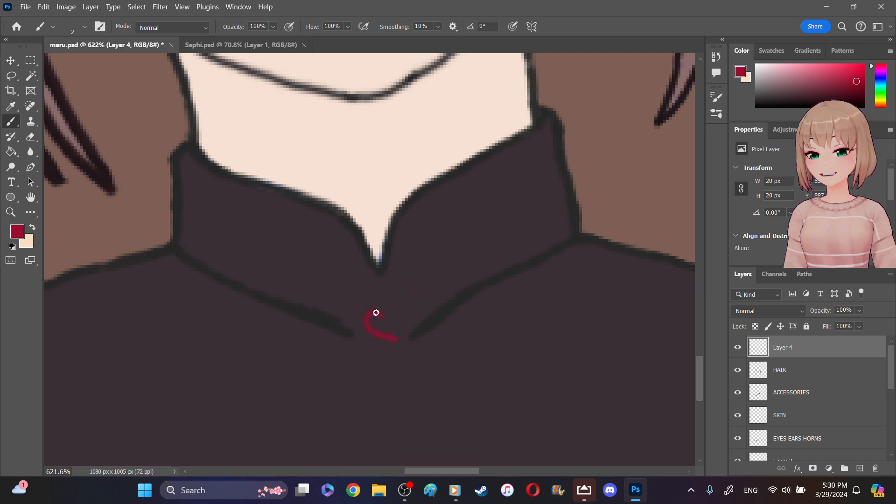
mouse_move(380, 320)
mouse_down()
mouse_move(394, 295)
mouse_move(402, 323)
mouse_move(403, 309)
mouse_move(415, 318)
mouse_move(414, 337)
mouse_move(380, 347)
mouse_up()
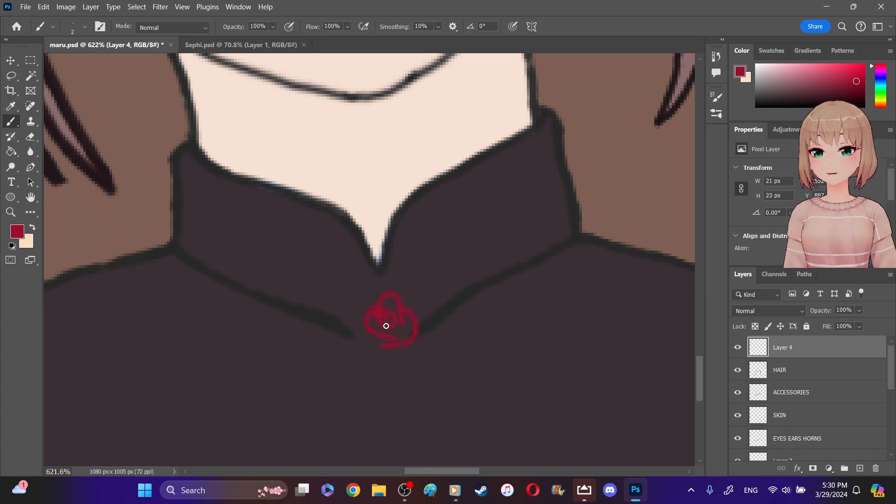
mouse_move(377, 297)
mouse_down()
mouse_move(364, 296)
mouse_move(356, 322)
mouse_move(371, 345)
mouse_move(387, 338)
mouse_up()
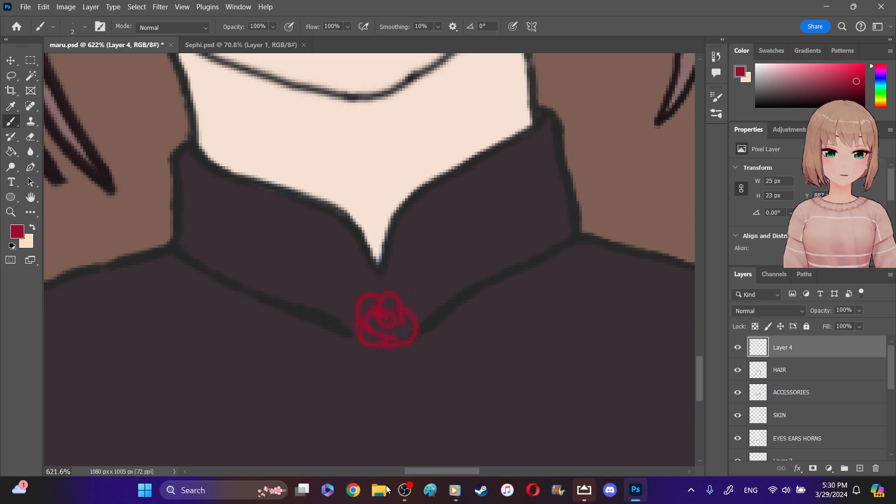
- Switch to a new Chrome Incognito window and run a Google search for "rose line art"
click(352, 494)
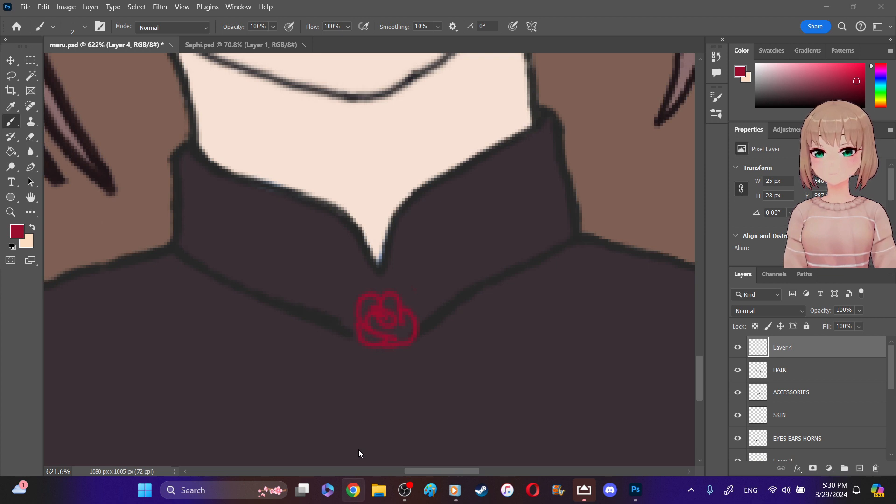
right_click(353, 490)
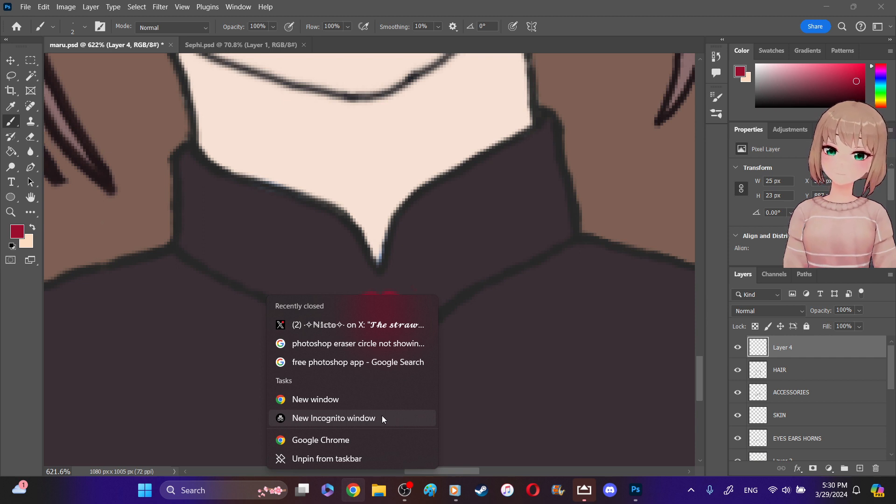
click(478, 419)
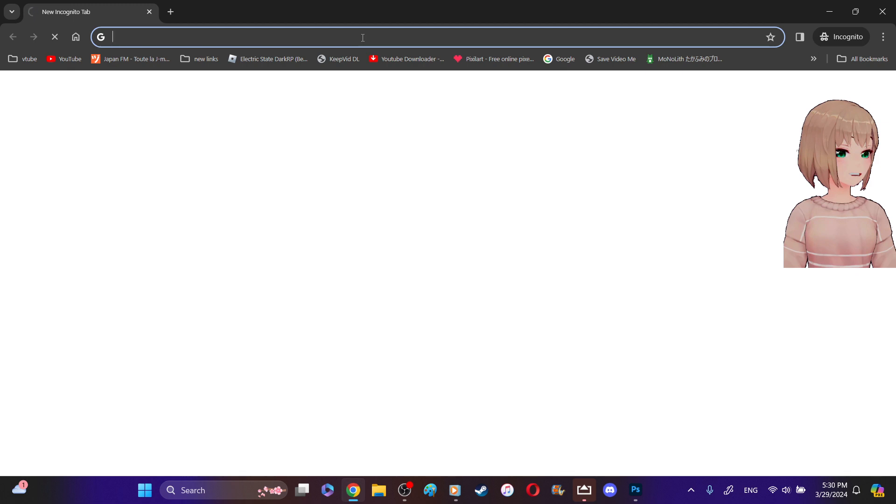
text(rose)
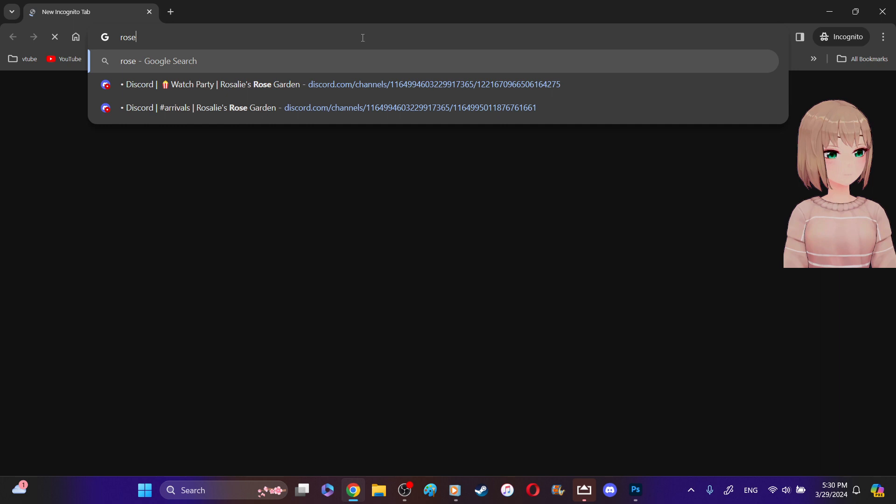
text( line )
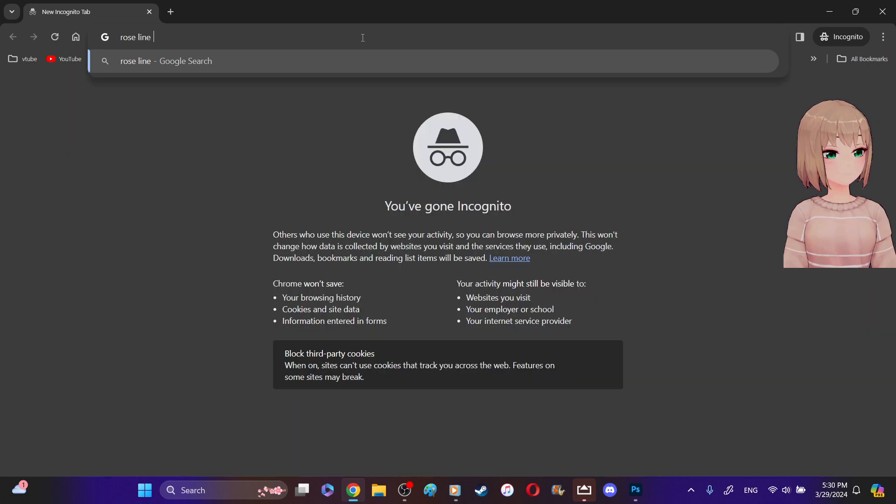
text(art)
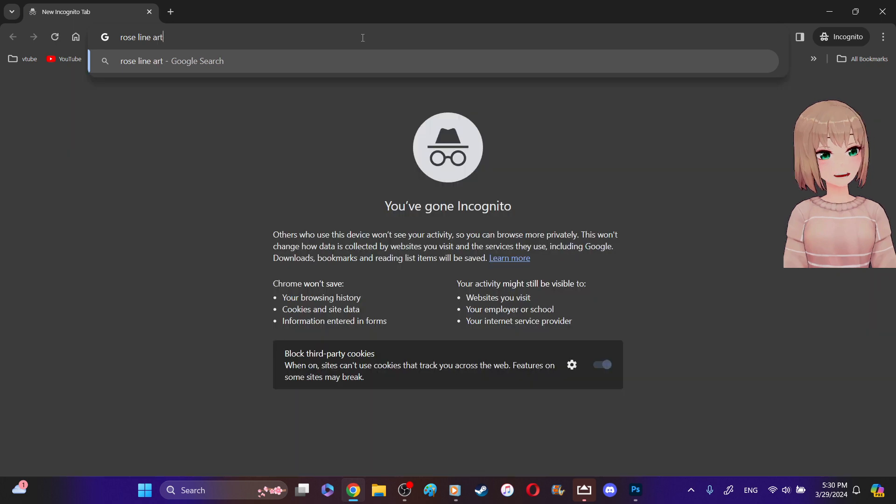
key(Return)
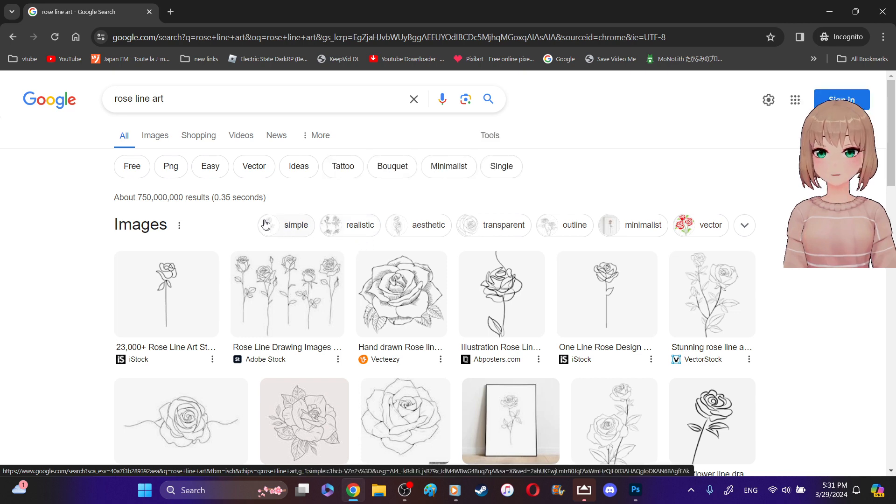
- Browse the image results for "rose line art" to find a simple, bold rose outline
click(157, 136)
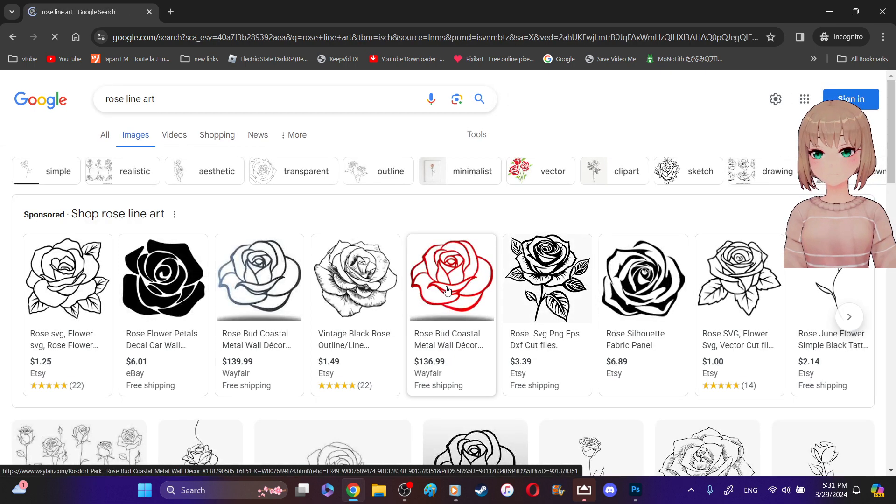
scroll(447, 293, down, 3)
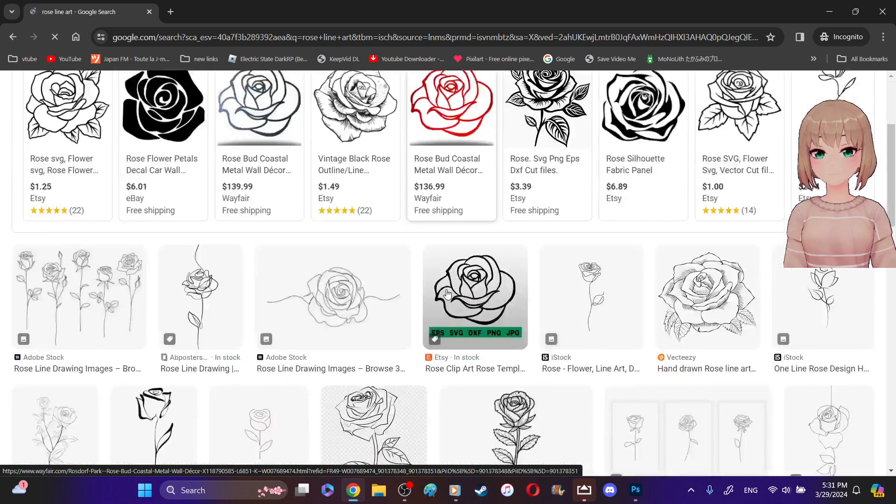
scroll(447, 293, down, 1)
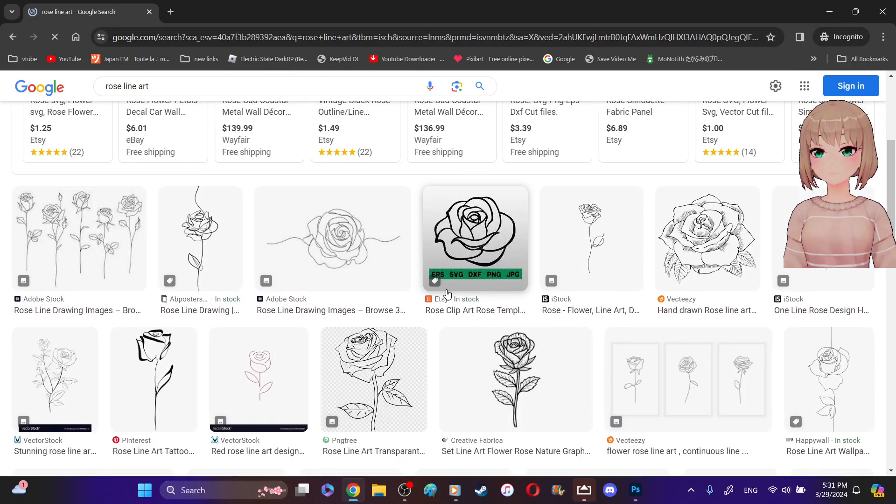
scroll(448, 294, down, 1)
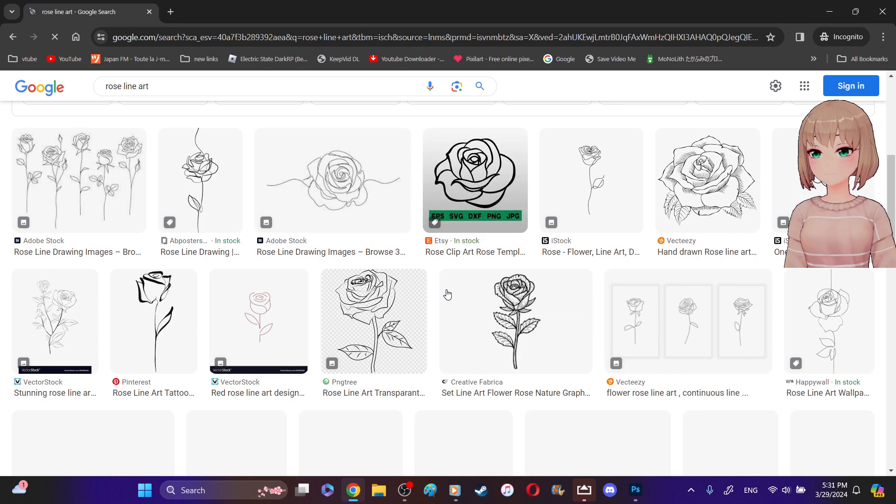
scroll(448, 294, down, 1)
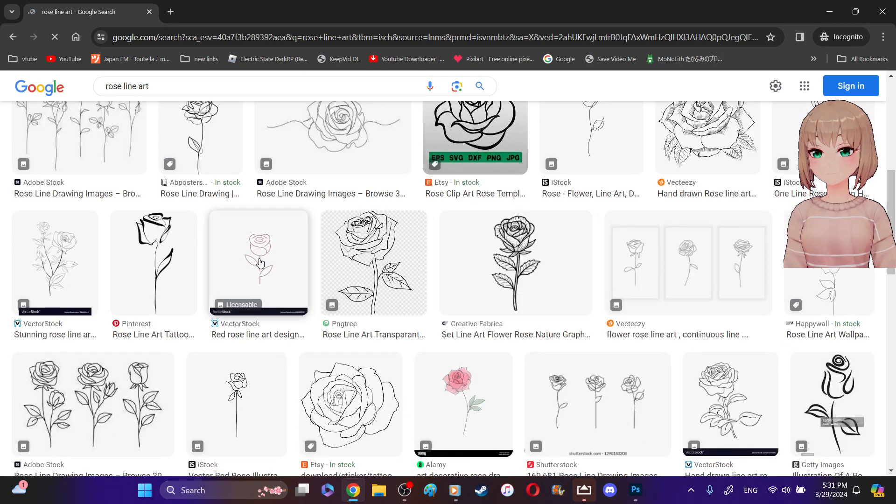
scroll(264, 275, down, 1)
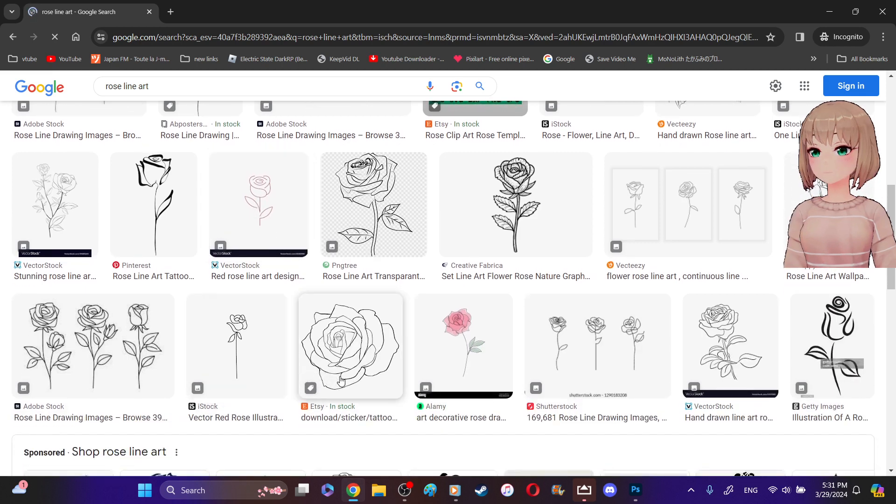
scroll(342, 382, down, 4)
scroll(341, 382, down, 2)
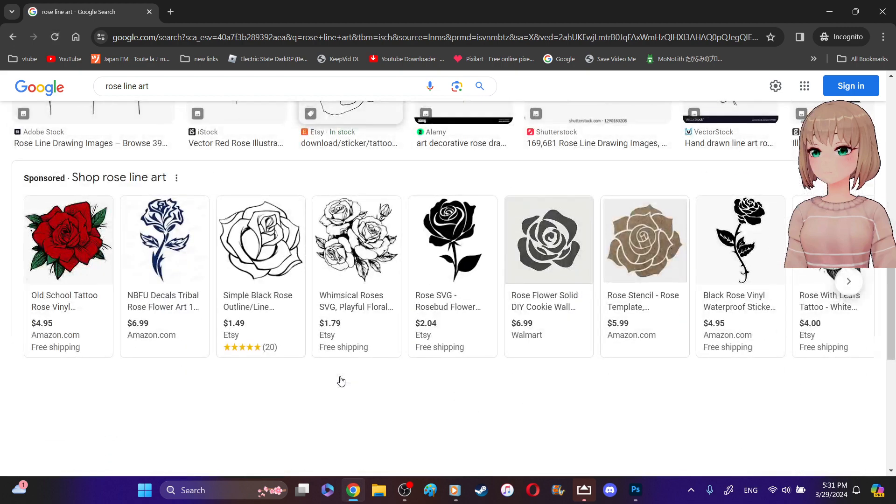
scroll(341, 381, down, 2)
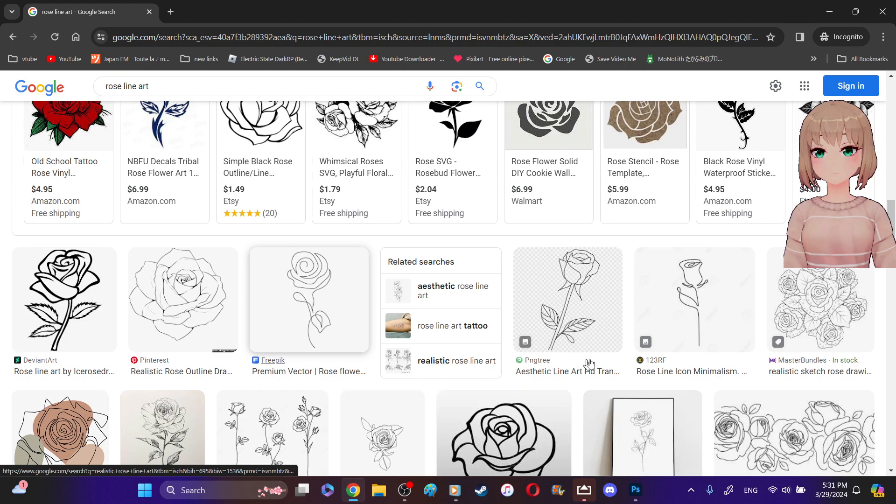
scroll(607, 360, down, 1)
scroll(607, 360, down, 2)
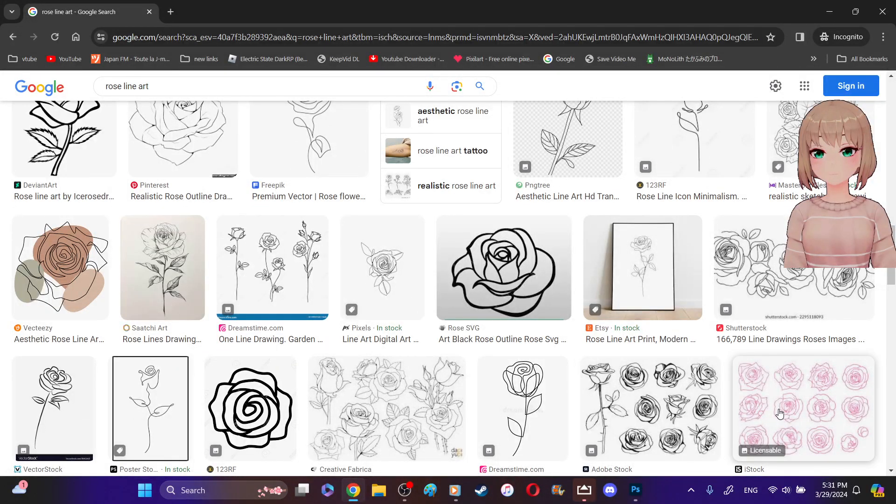
scroll(779, 413, down, 1)
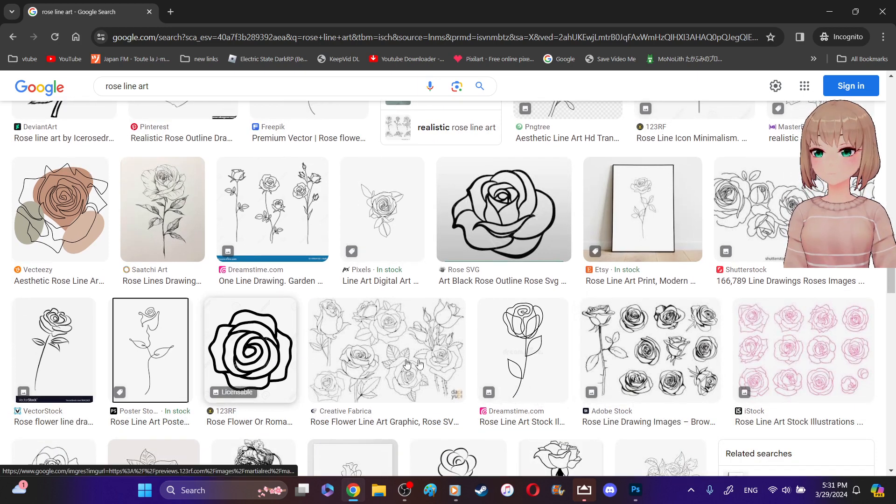
- Open the bold 123RF rose line art icon and save it as a JPEG image in the thumbnails folder
click(479, 366)
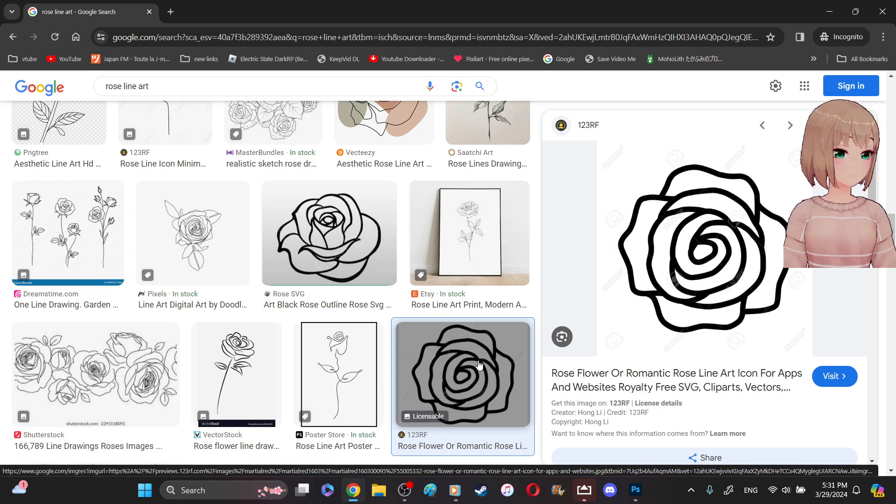
right_click(739, 288)
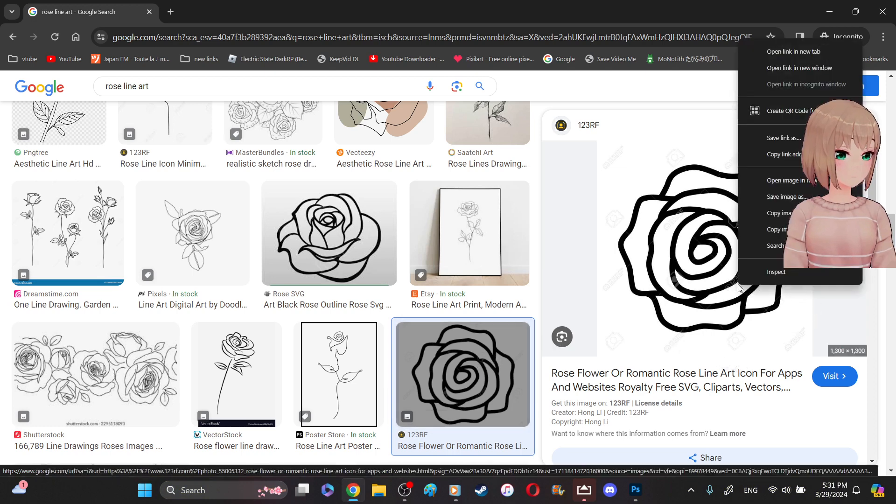
click(781, 198)
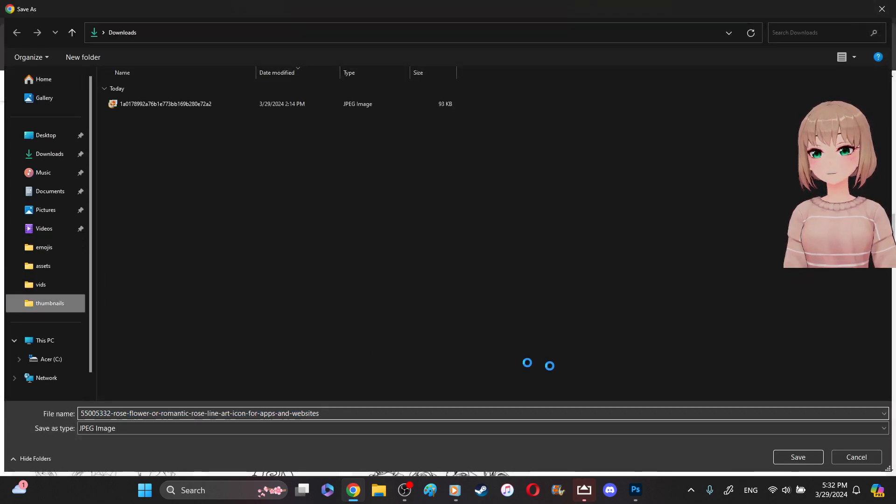
click(792, 457)
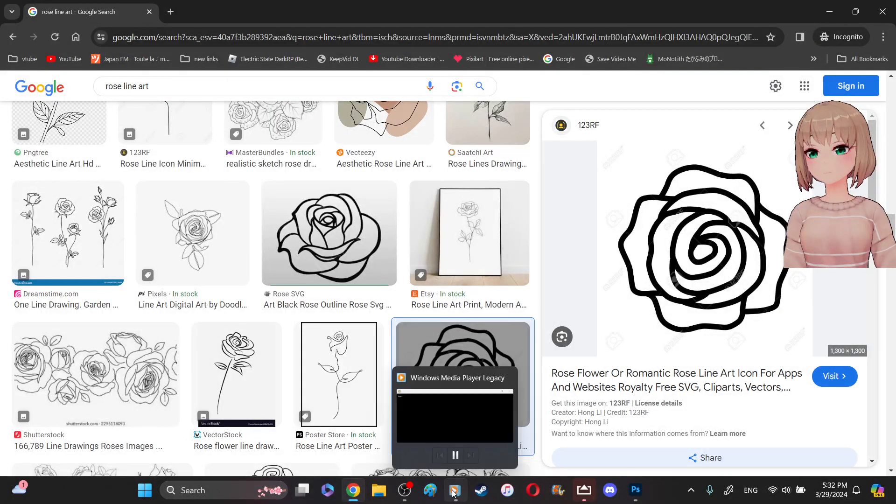
- Let the rose image download continue, and close the Incognito window to return to Photoshop
mouse_move(454, 491)
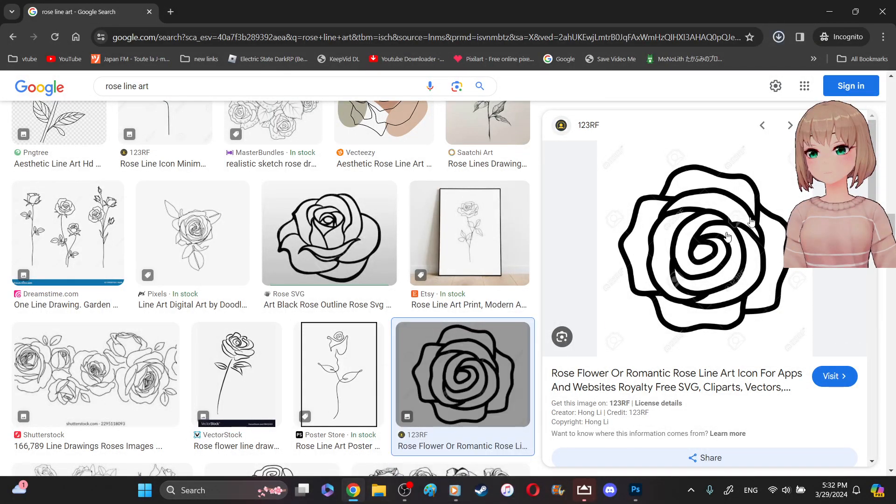
click(886, 10)
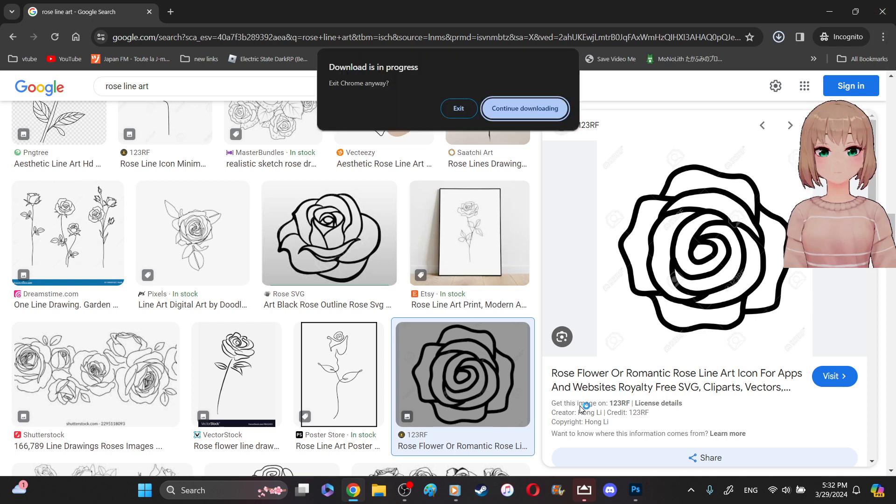
click(512, 108)
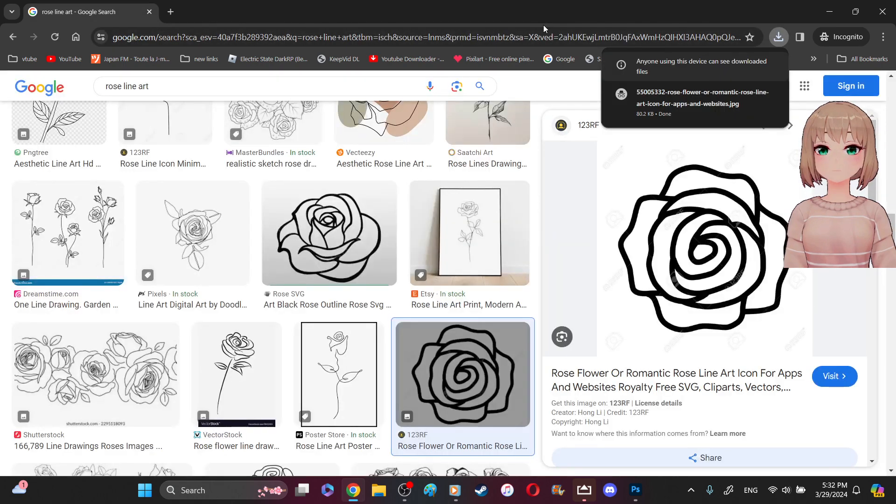
drag(543, 15, 567, 151)
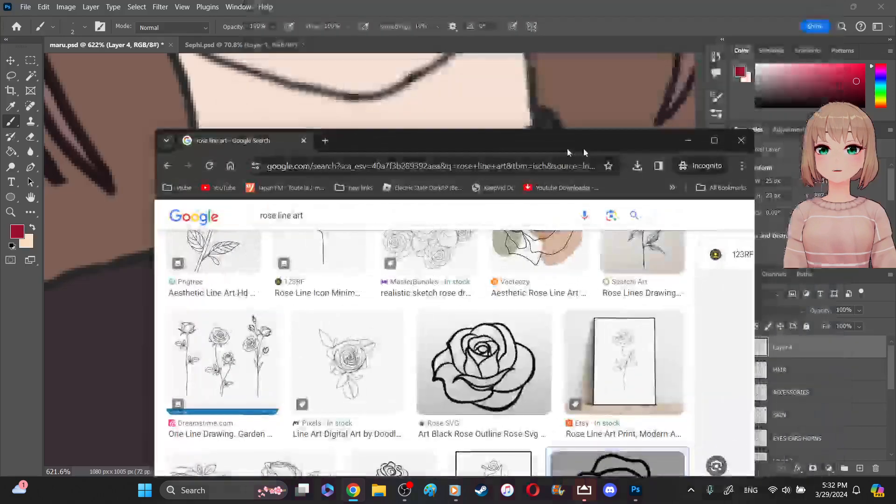
click(741, 140)
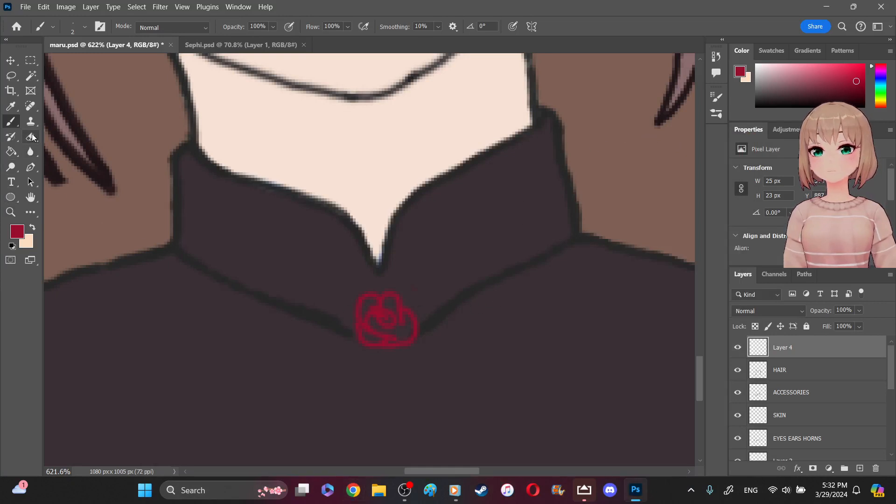
- Erase the small crimson rose below the collar opening with the 25 px eraser and save maru.psd
key(e)
click(385, 319)
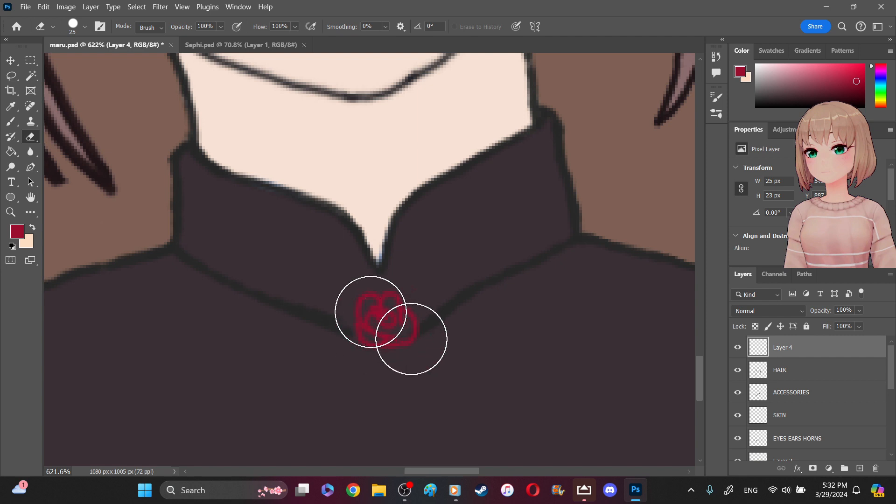
drag(371, 312, 415, 340)
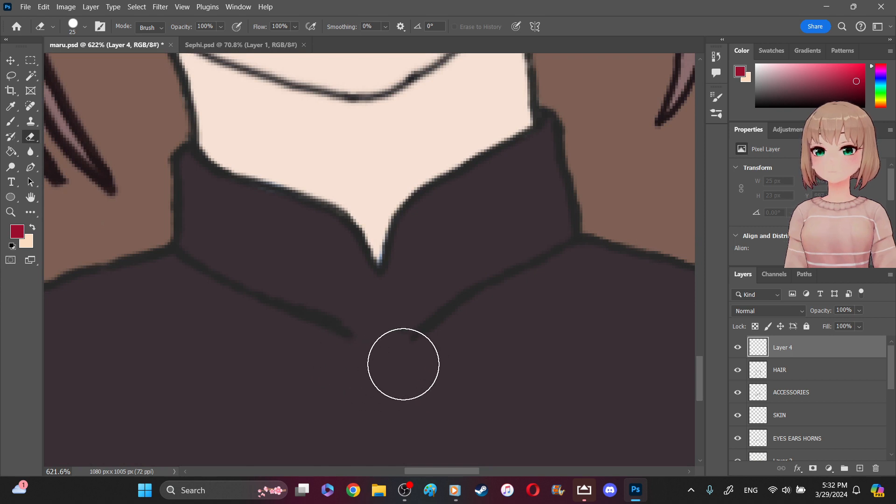
key(ctrl+s)
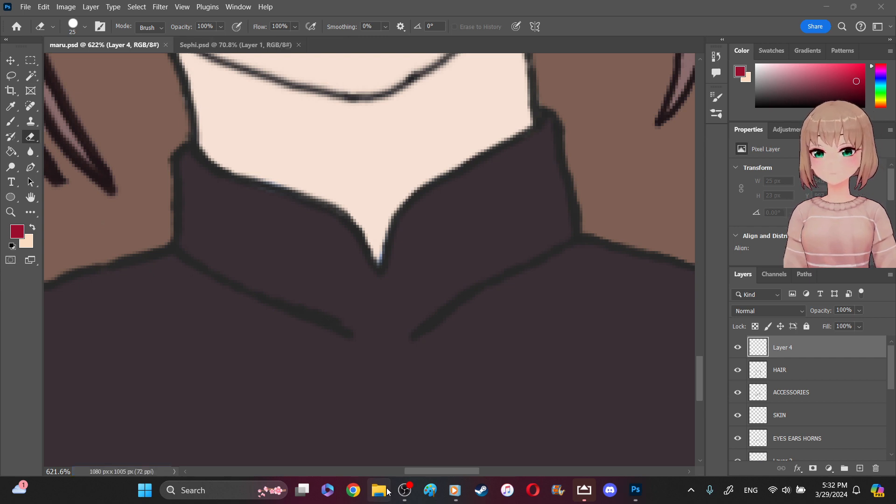
- Bring the downloaded rose line art image from the thumbnails folder into the maru.psd document
right_click(387, 491)
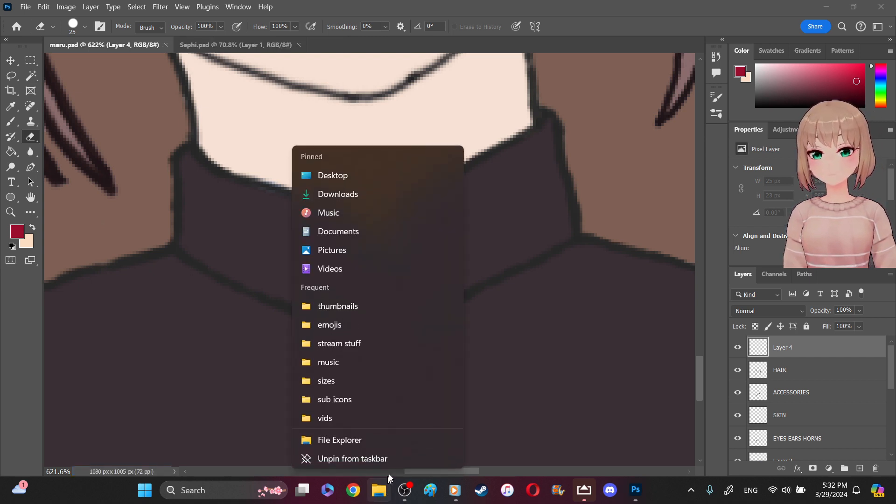
click(379, 308)
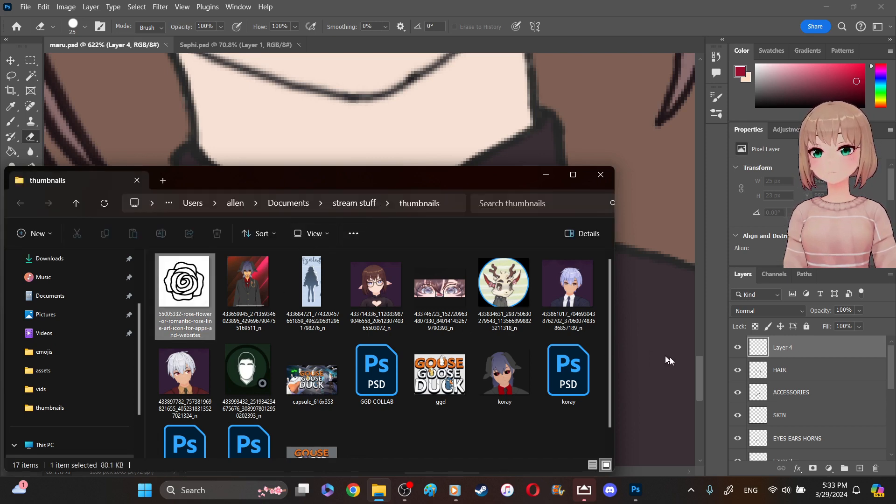
drag(782, 361, 787, 360)
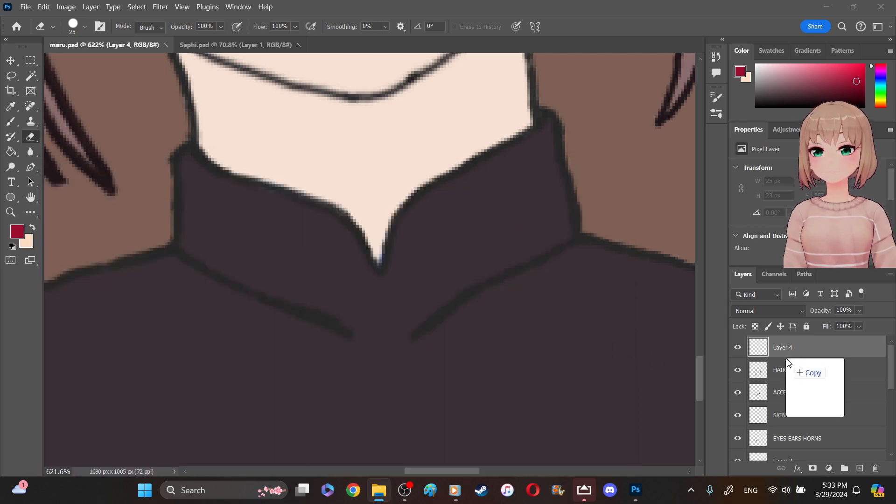
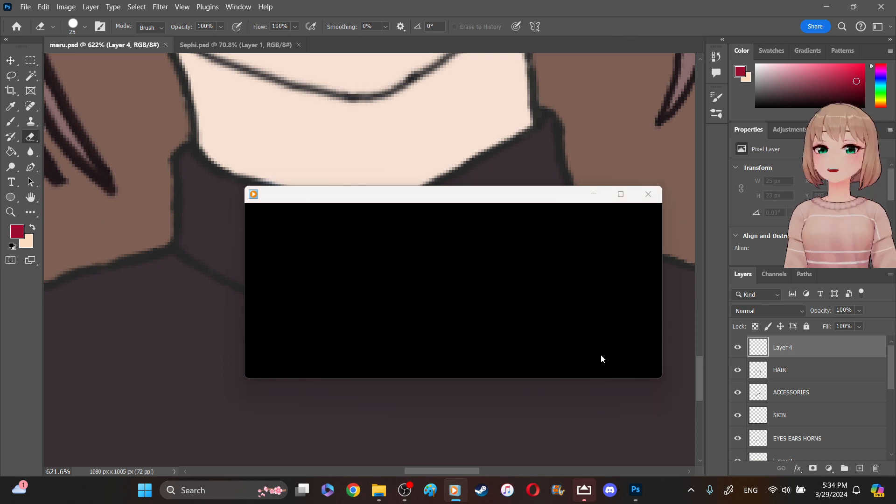
- Minimize the blank media player window and close the thumbnails folder window
click(594, 195)
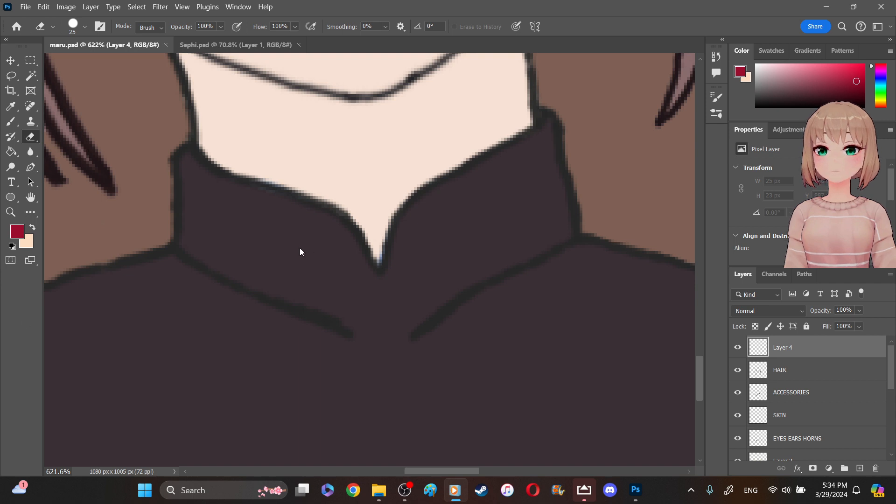
click(380, 491)
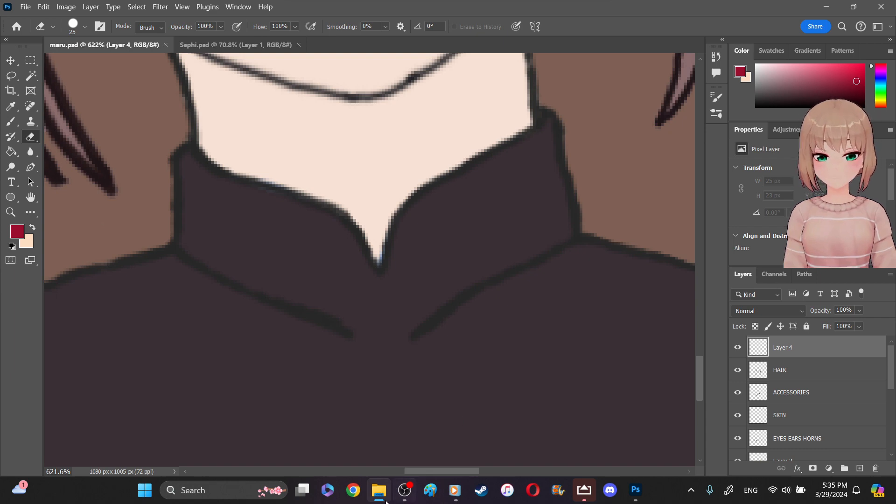
right_click(392, 499)
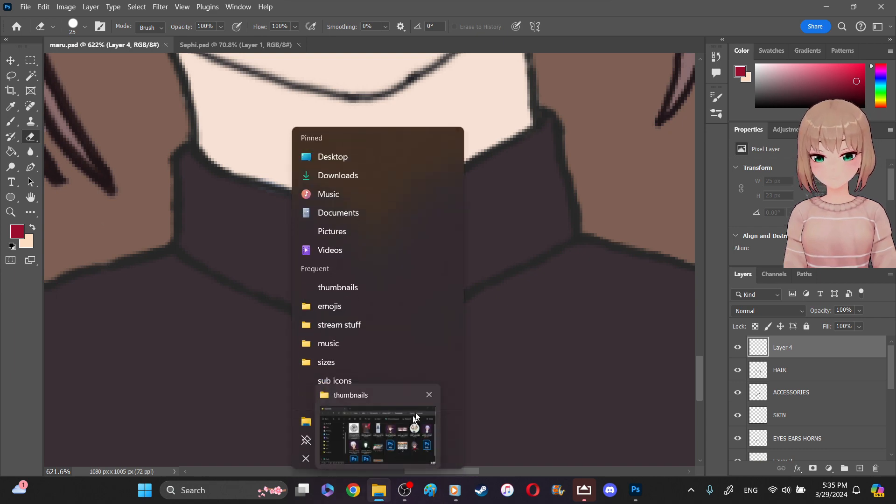
mouse_move(428, 402)
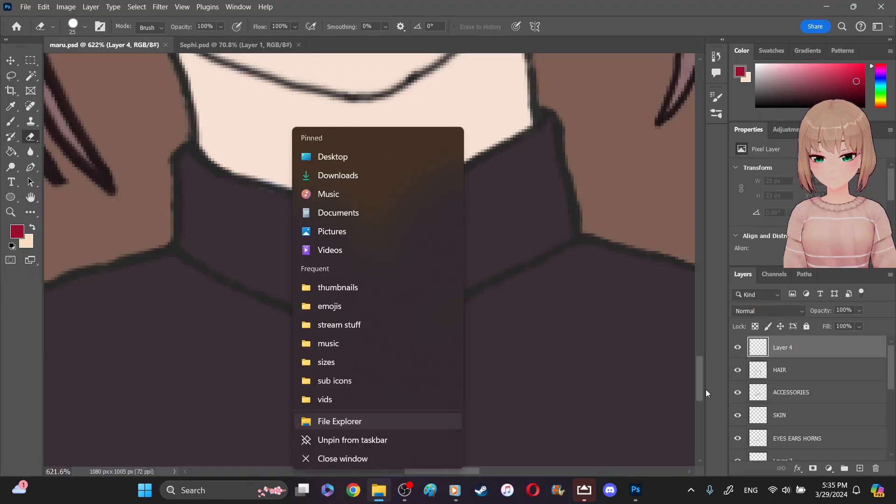
click(703, 391)
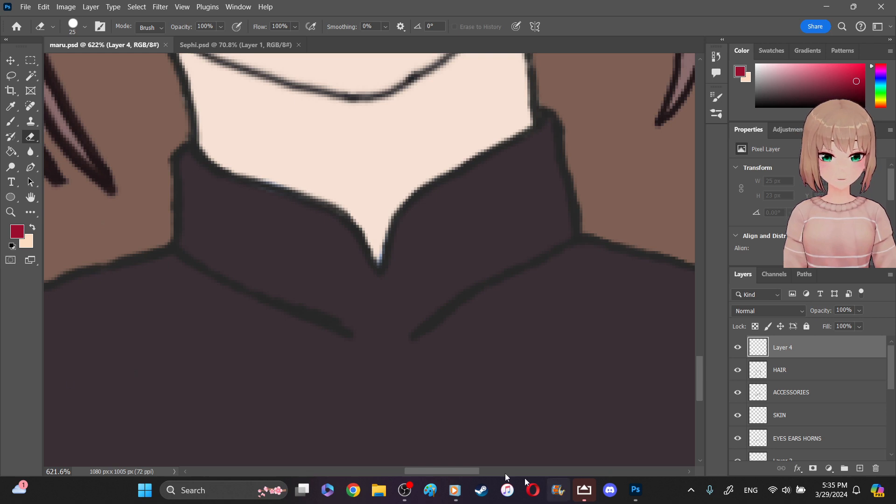
- Return to Photoshop, close the separate rose line art document, and dismiss the Adjustments presets tip over maru.psd
click(404, 490)
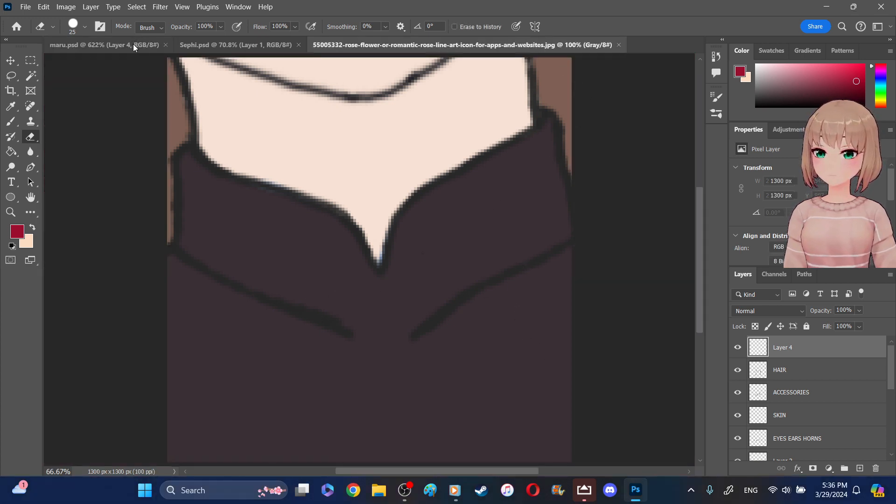
key(super+d)
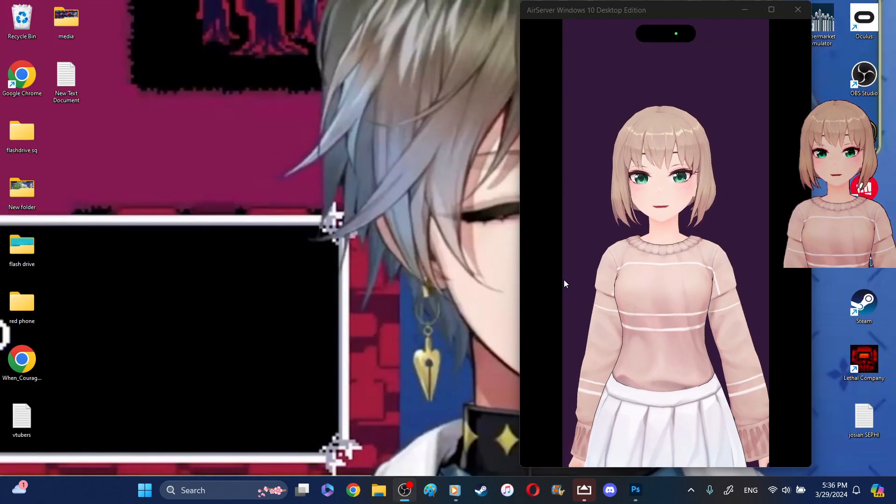
mouse_move(636, 490)
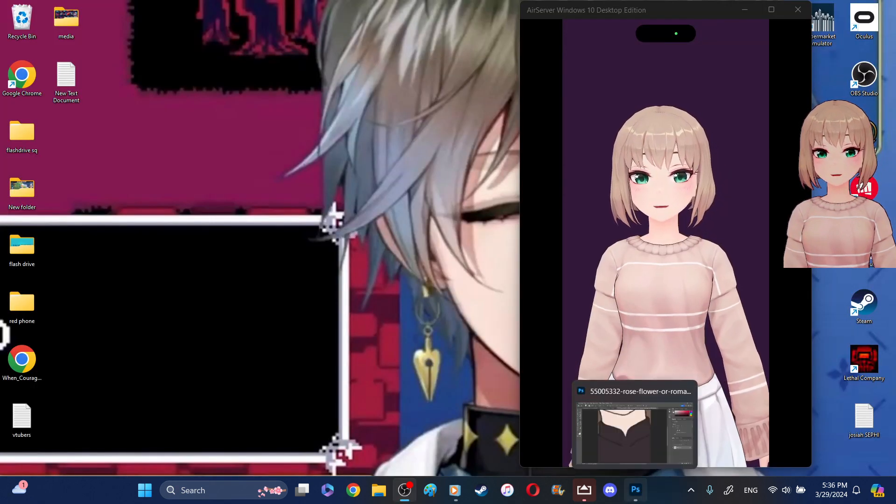
click(639, 491)
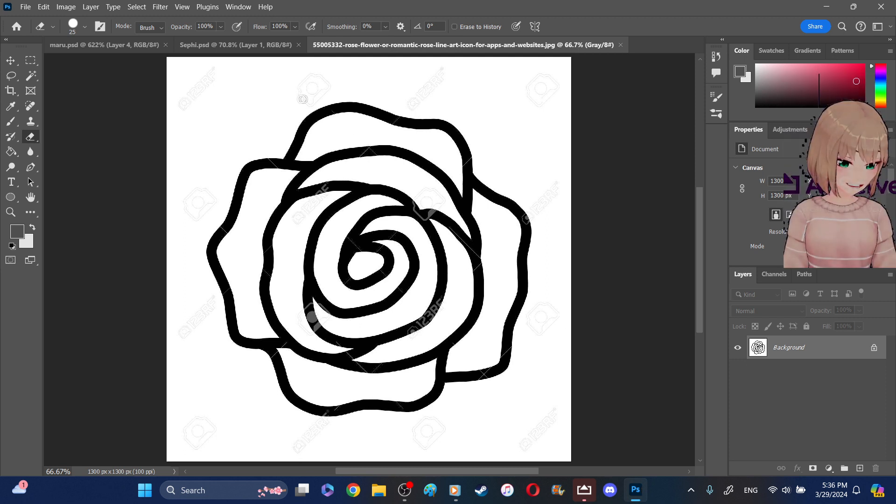
click(111, 45)
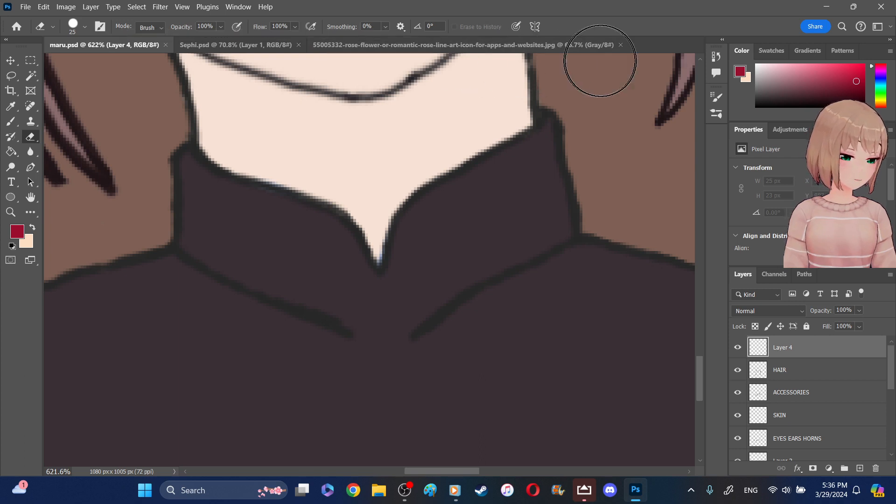
click(621, 45)
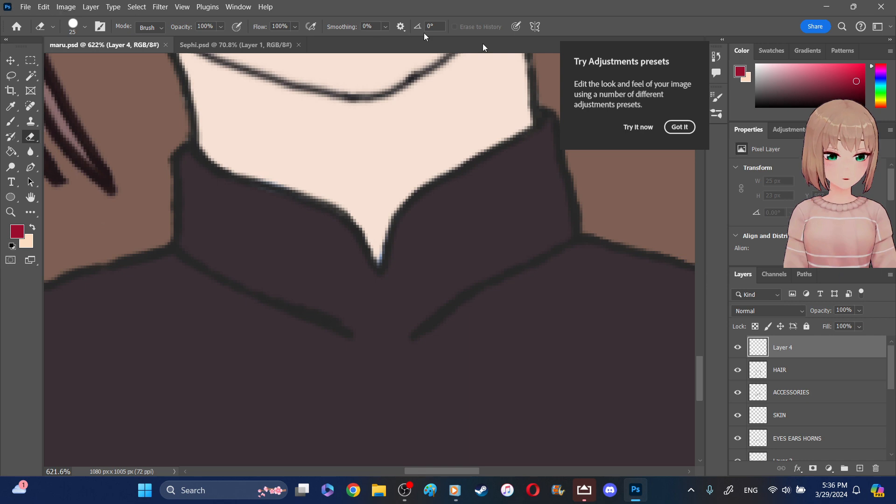
click(676, 128)
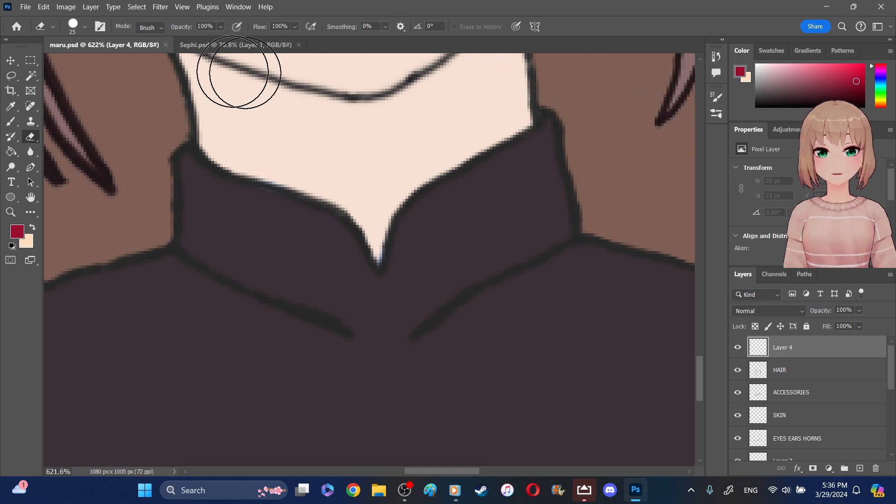
- Try to browse for the rose image through Adobe Bridge, and return to maru.psd
click(45, 7)
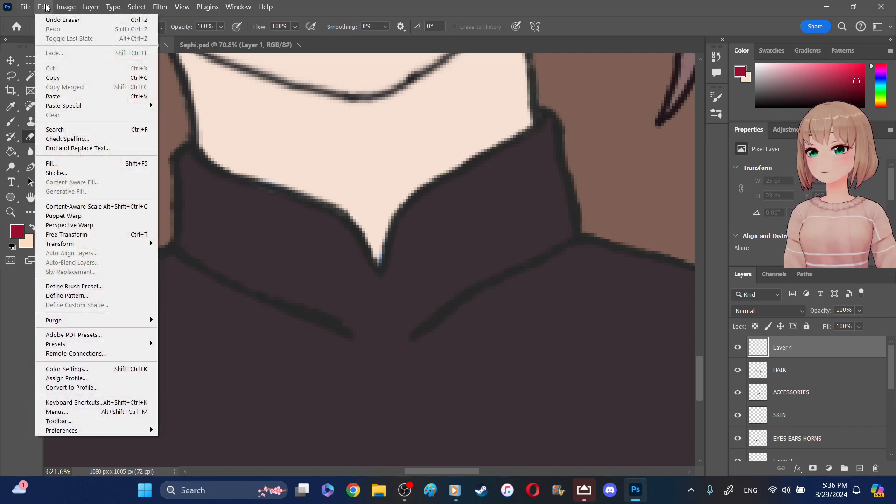
click(40, 7)
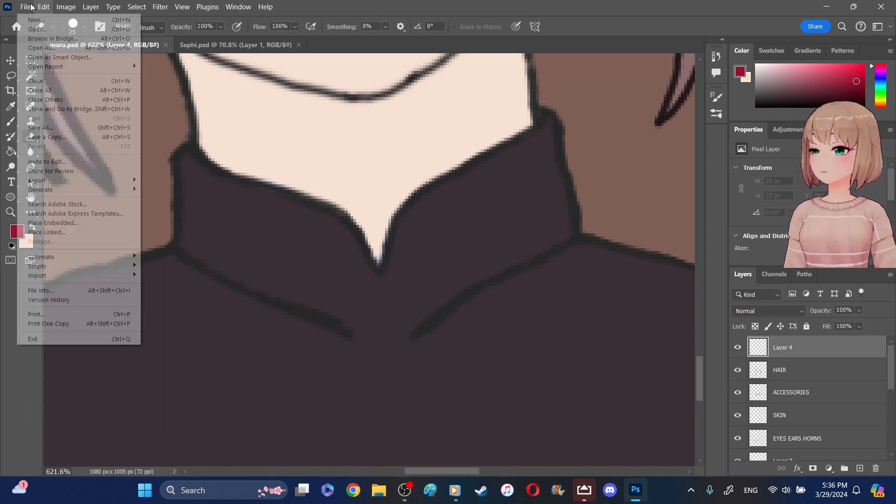
click(78, 6)
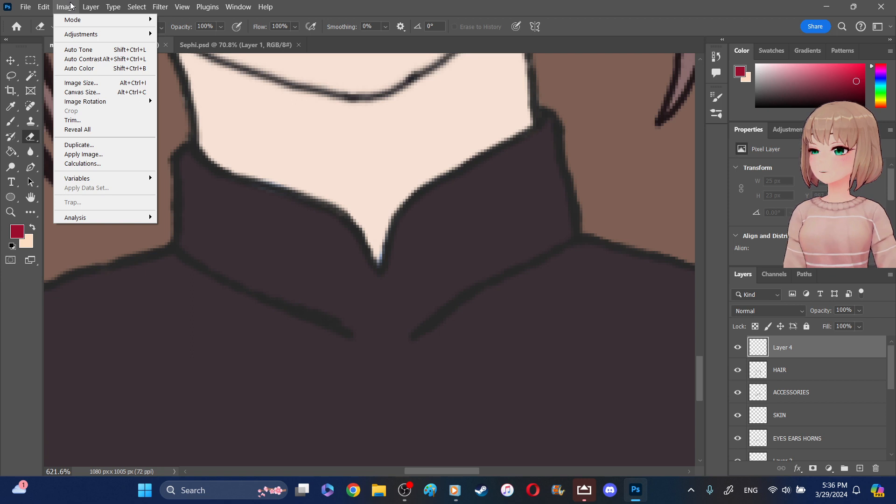
click(71, 5)
click(25, 7)
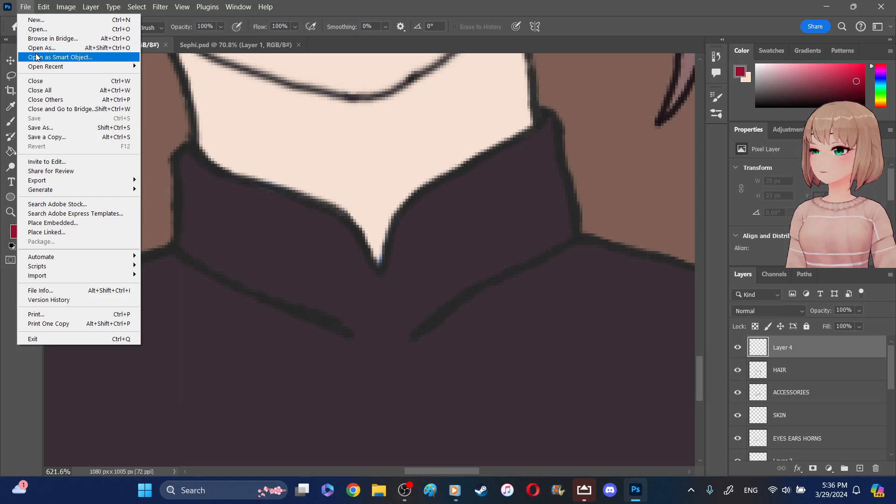
mouse_move(39, 69)
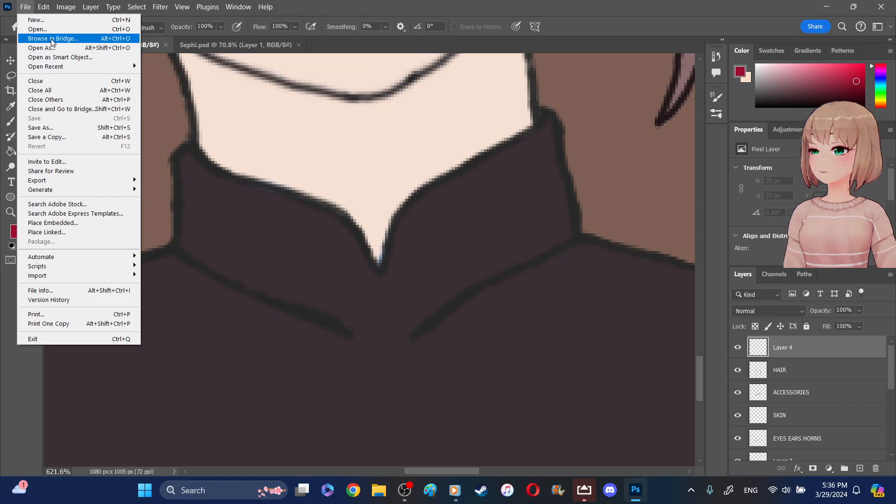
click(51, 39)
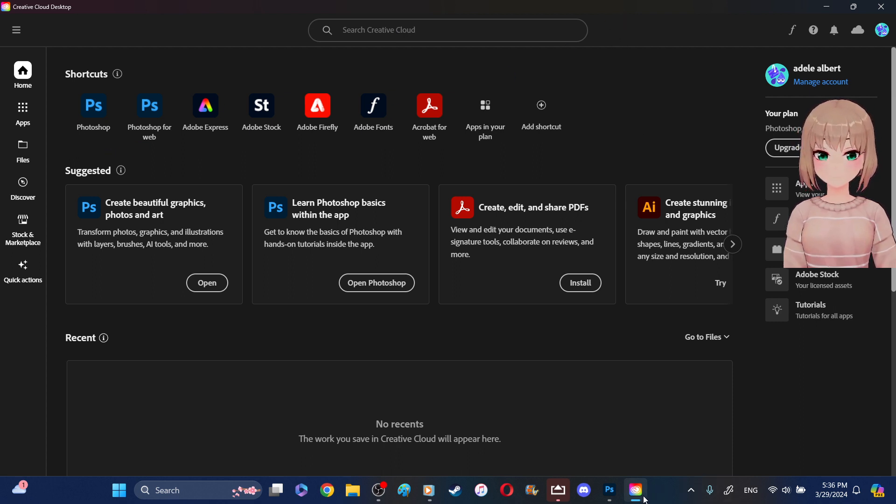
mouse_move(645, 499)
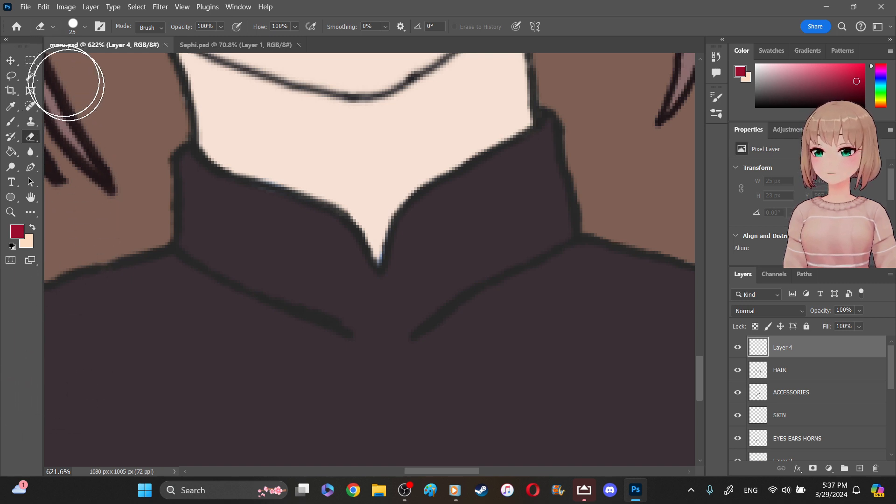
- Open the rose line art image from the thumbnails folder as a smart object, and close that document without saving
click(26, 7)
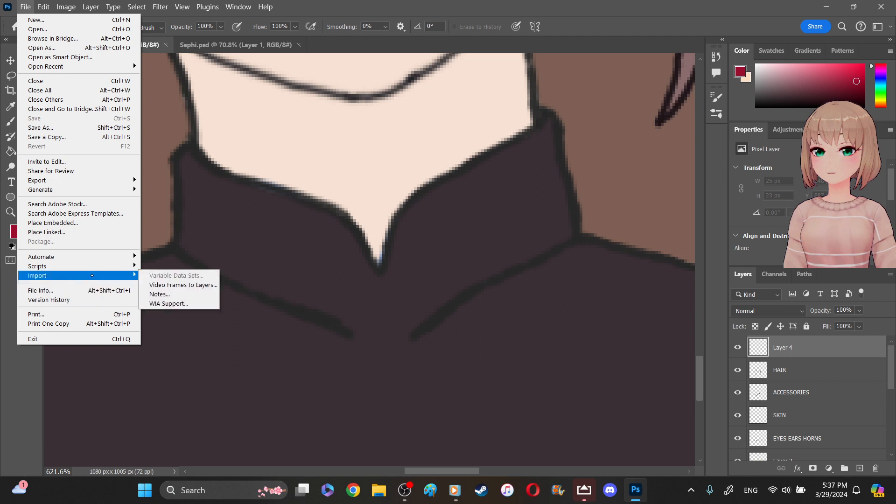
mouse_move(130, 276)
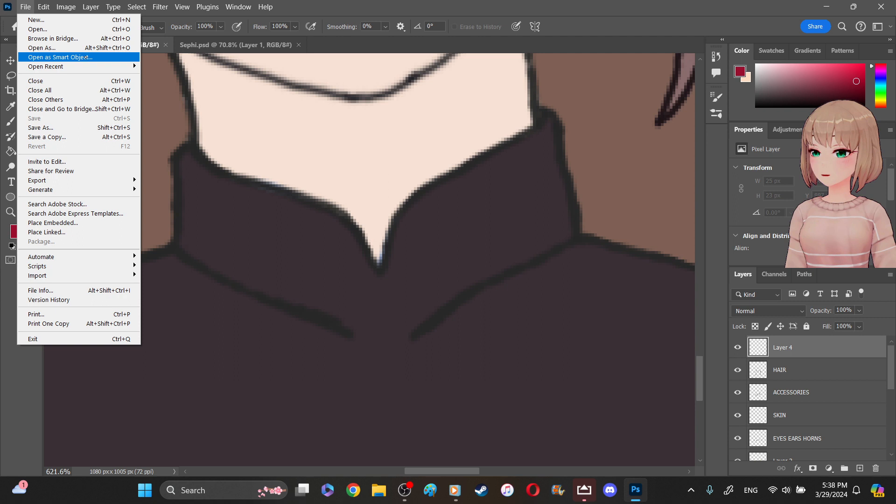
click(85, 57)
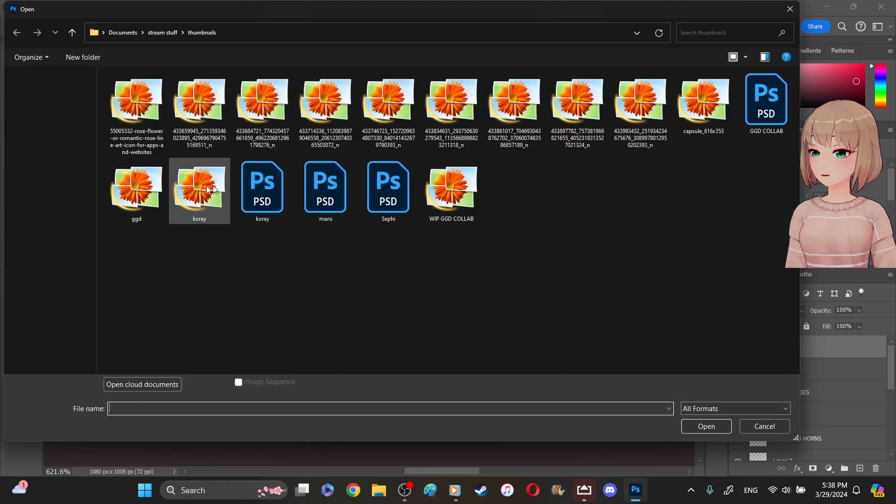
click(147, 142)
click(719, 428)
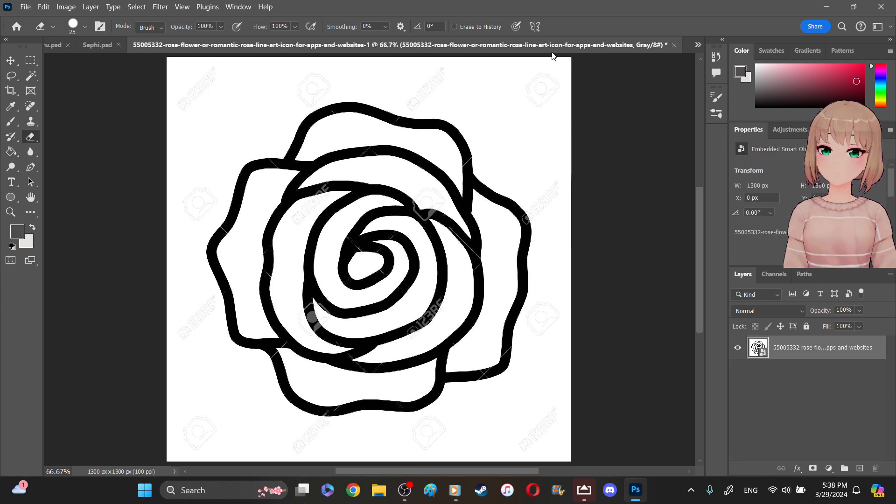
click(673, 45)
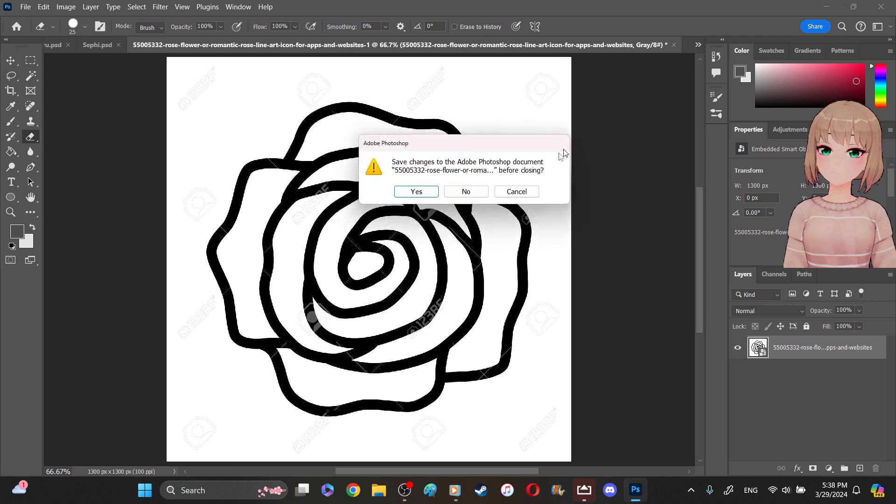
click(474, 191)
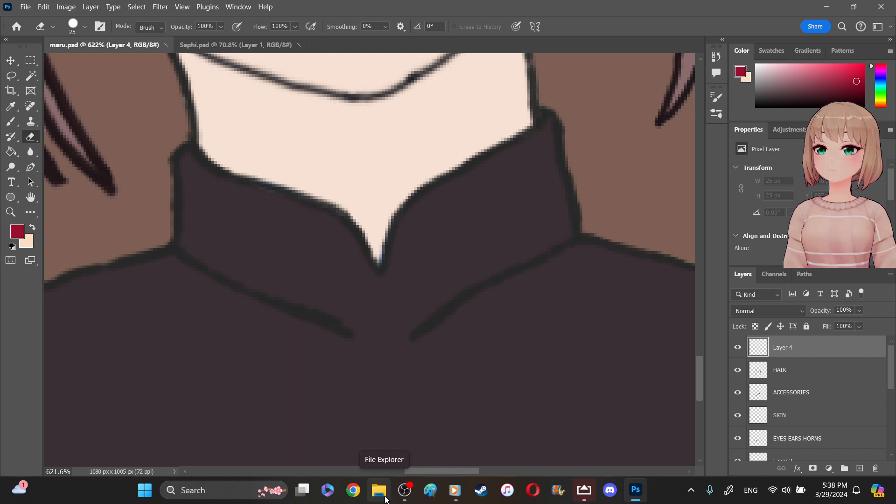
click(792, 294)
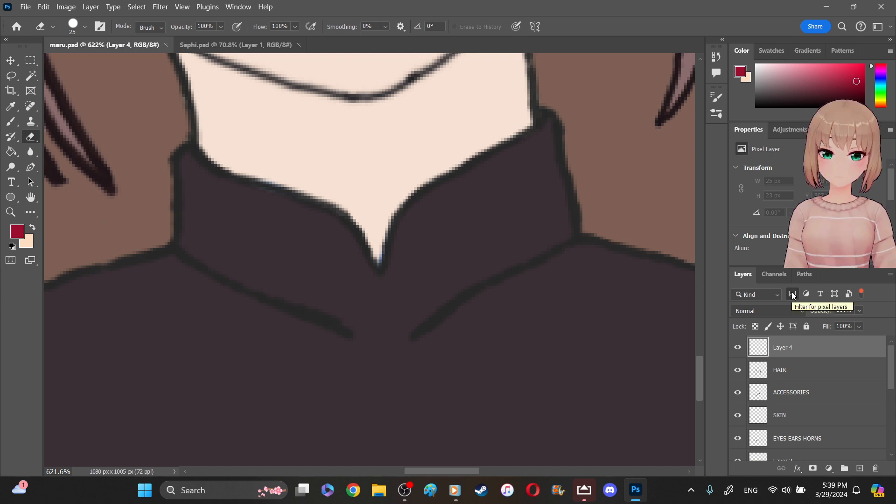
click(862, 293)
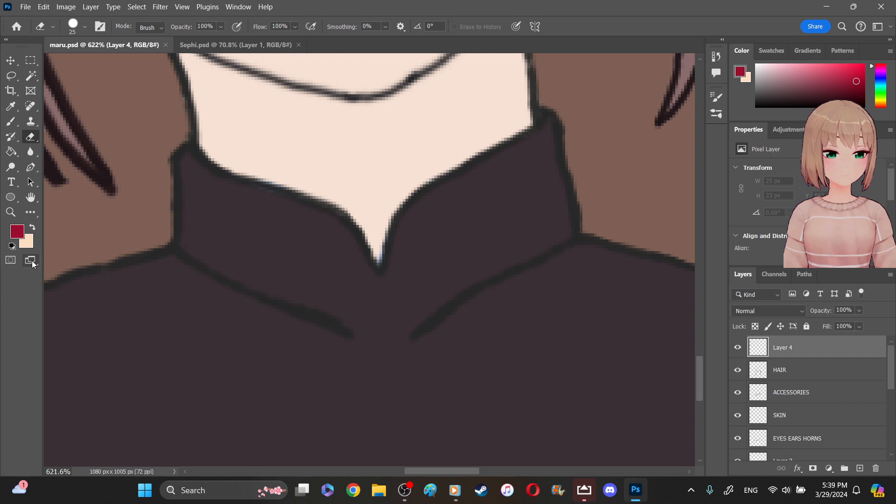
click(33, 213)
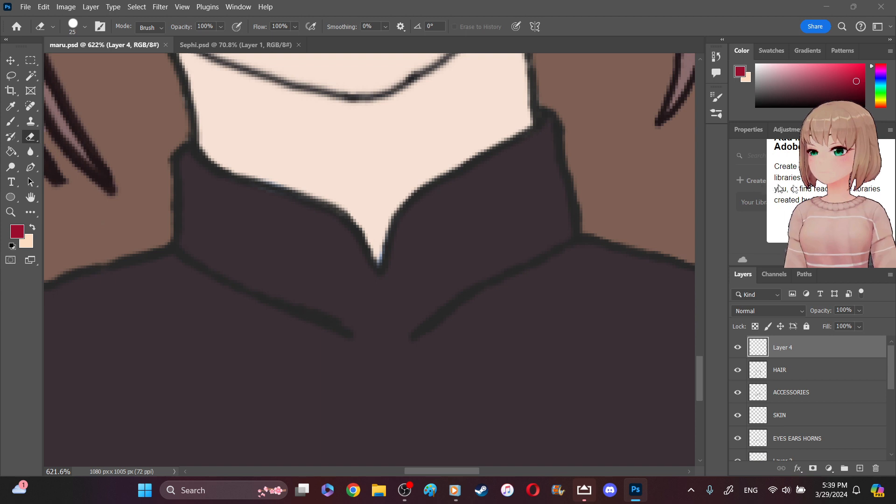
- Create a new library named 1 in Libraries, and return to Layer 4's properties
click(791, 130)
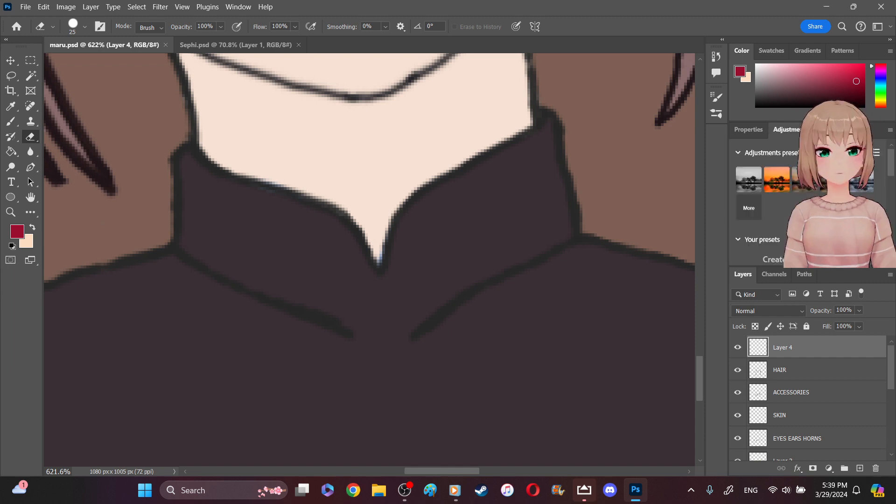
click(828, 130)
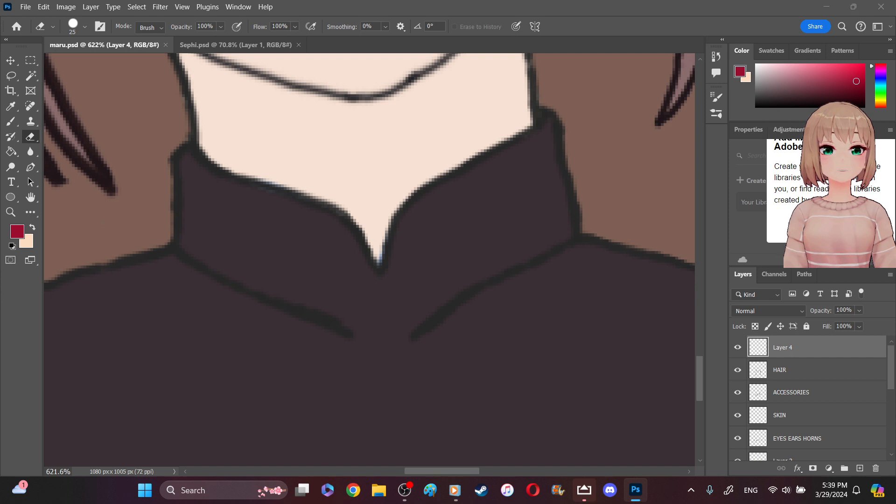
click(863, 226)
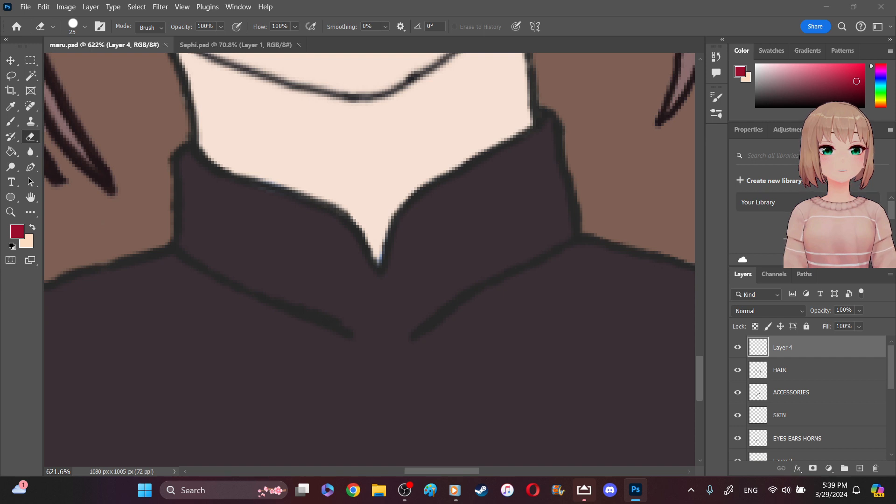
click(770, 181)
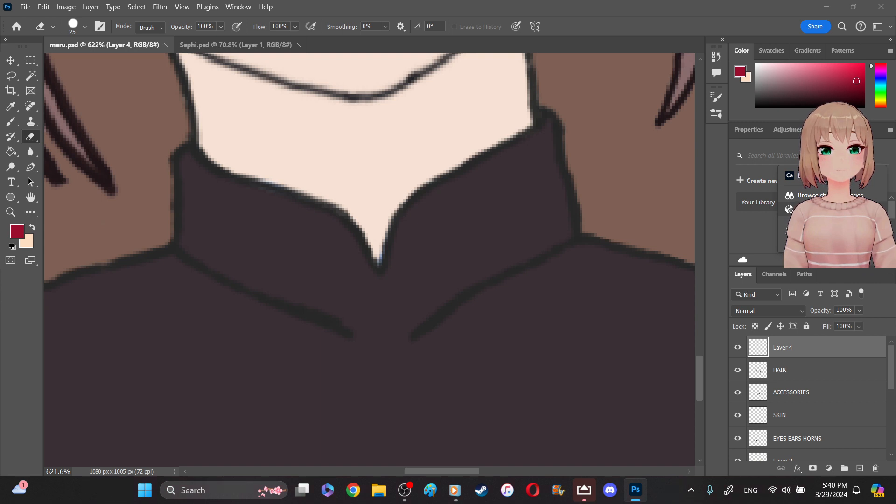
click(772, 210)
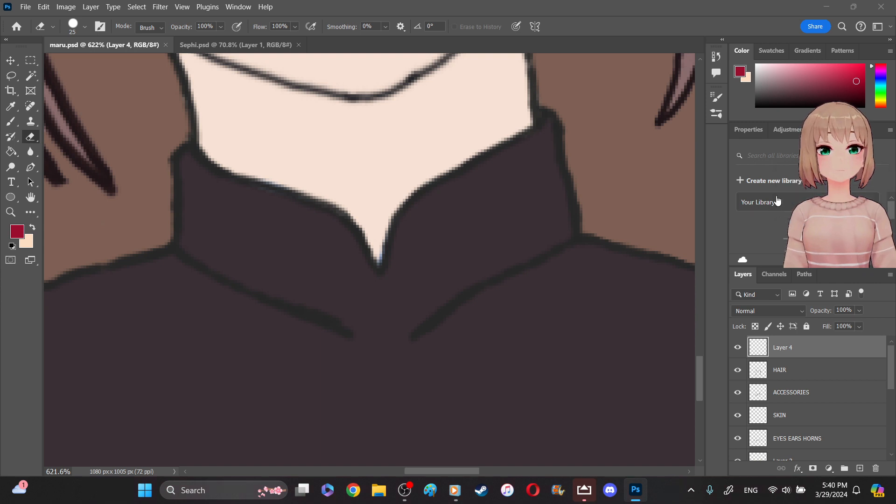
click(779, 187)
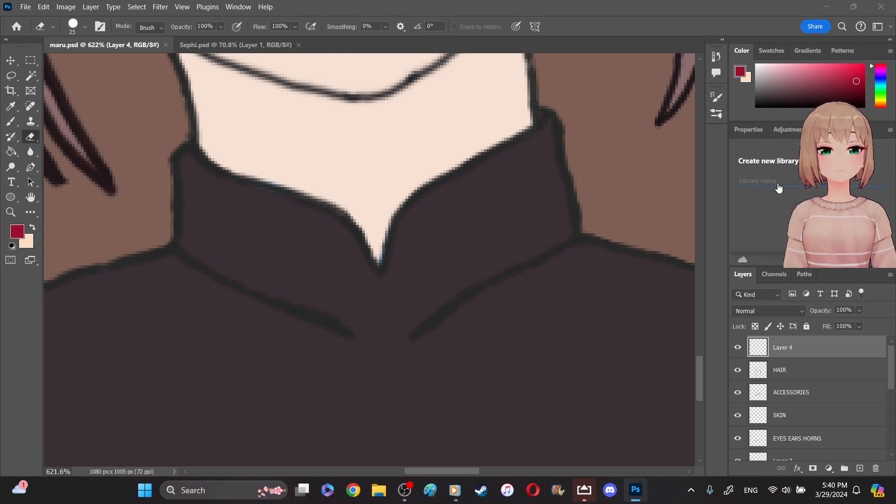
text(1)
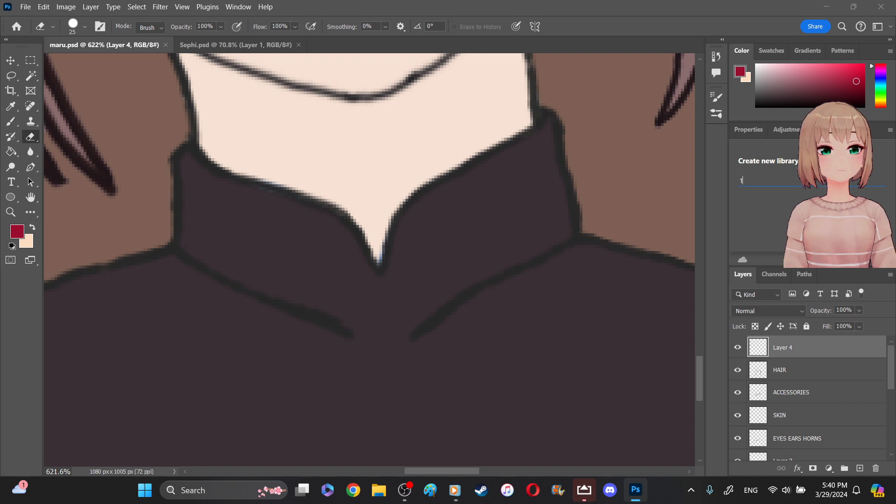
key(Return)
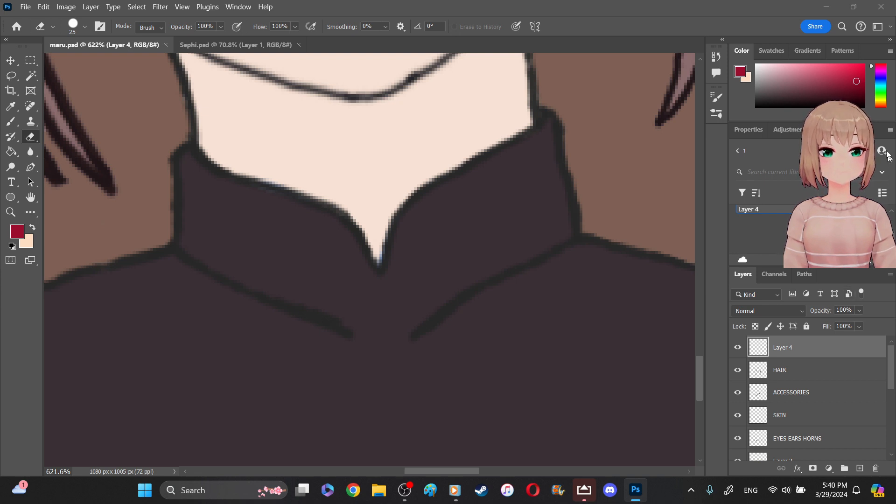
click(743, 132)
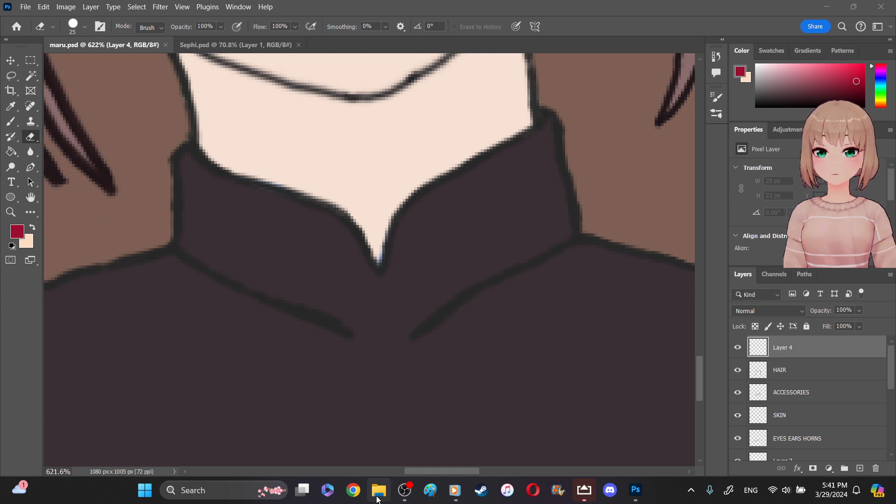
- Open the thumbnails folder and try to add the rose line art image to the layers of maru.psd
right_click(377, 499)
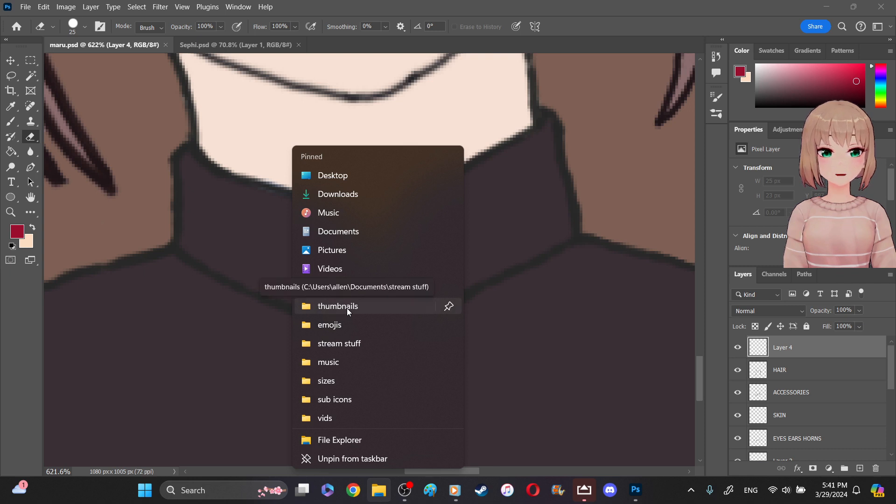
click(401, 312)
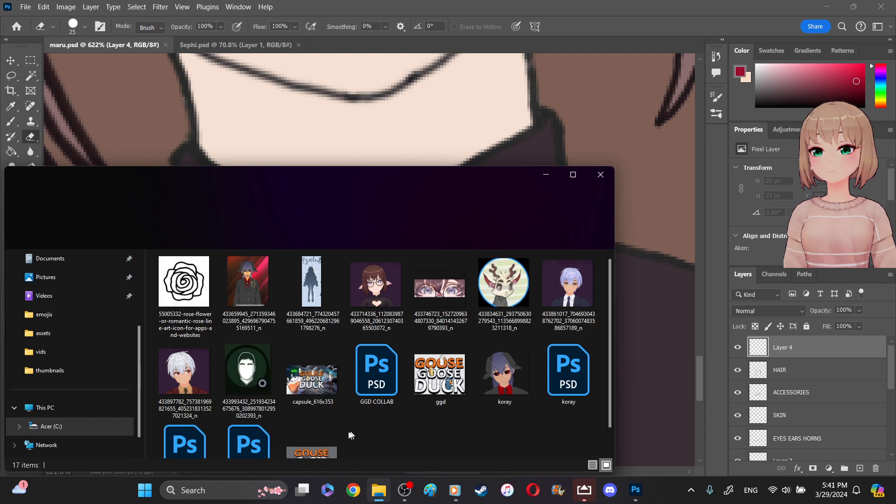
click(186, 286)
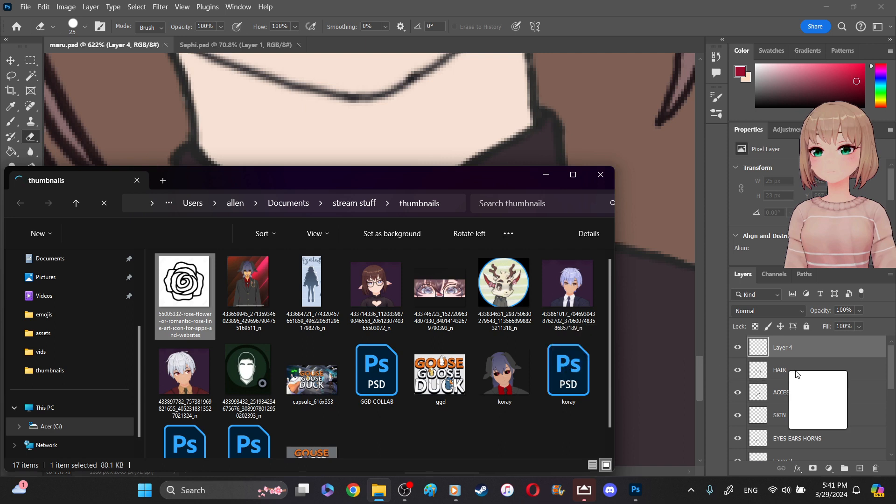
drag(800, 382, 197, 281)
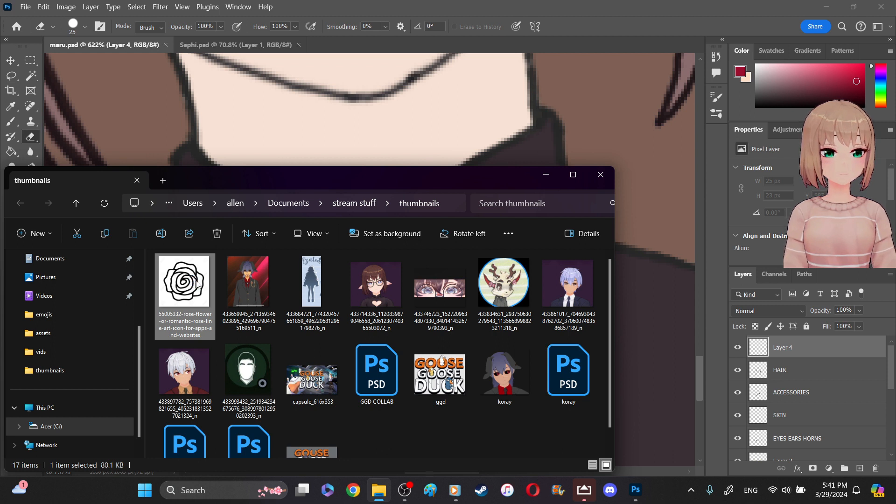
click(718, 247)
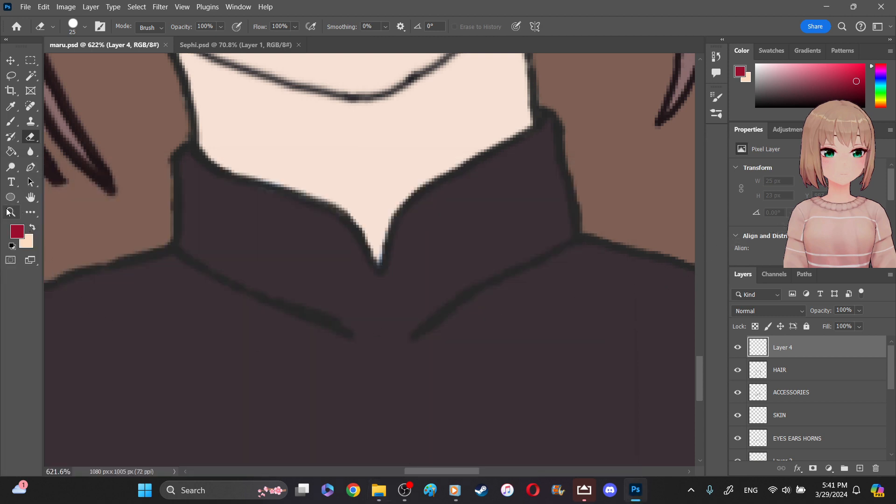
- Fit the whole illustration on screen and try to copy the rose image file into maru.psd
right_click(514, 228)
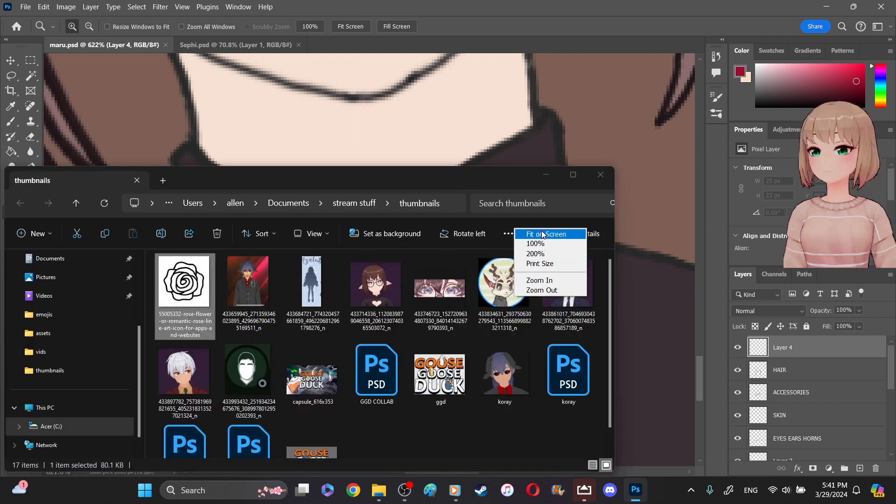
click(544, 234)
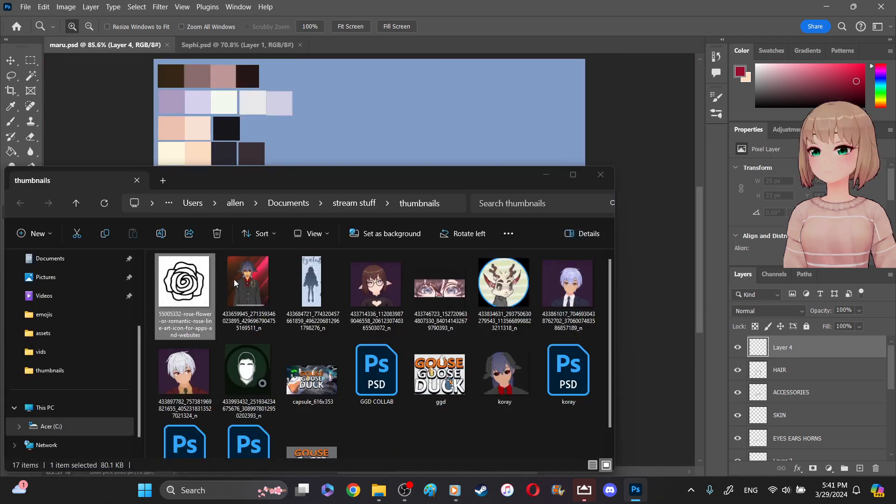
click(197, 288)
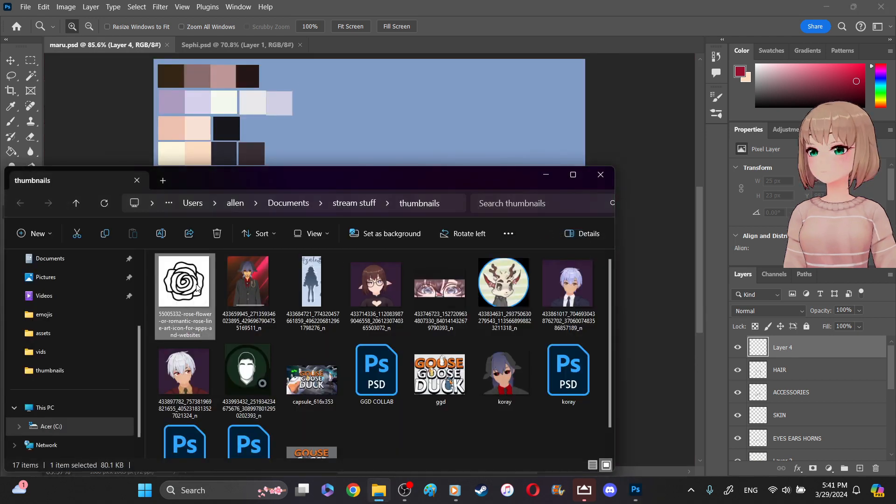
click(645, 100)
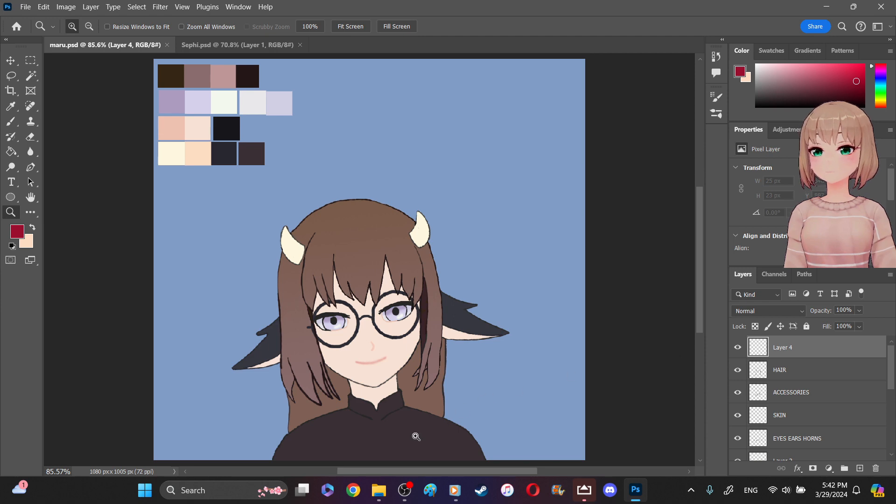
- Reopen the thumbnails folder, enlarge its file previews, and move the window so the rose preview is fully in view
click(379, 491)
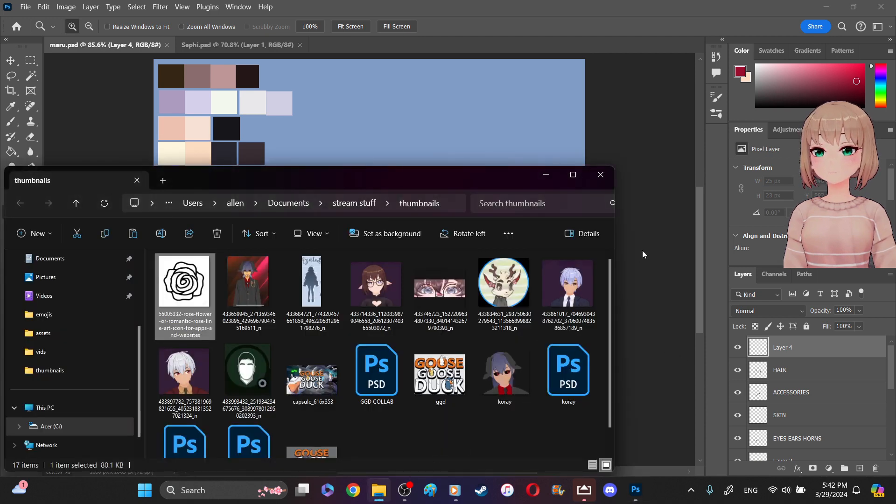
click(508, 238)
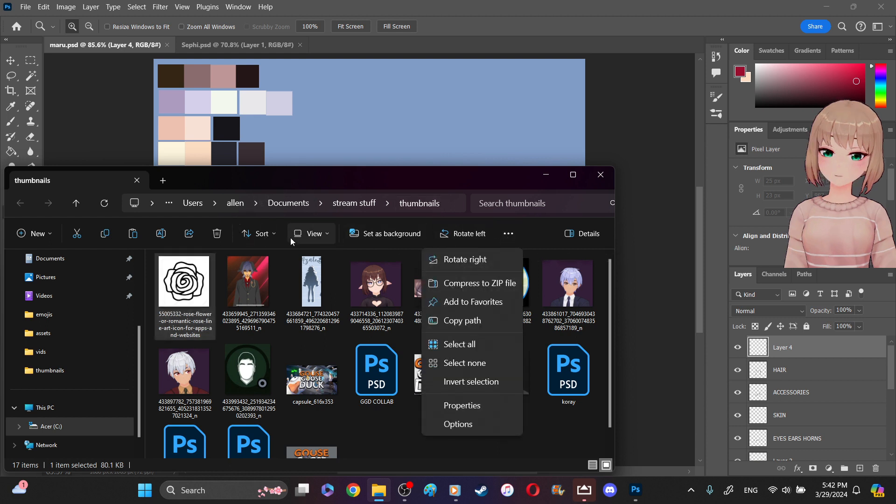
click(310, 233)
click(320, 261)
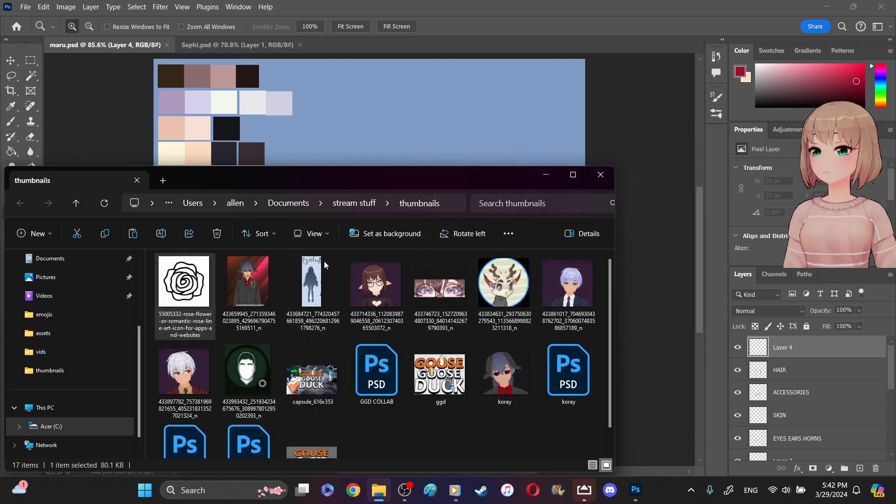
drag(255, 179, 467, 197)
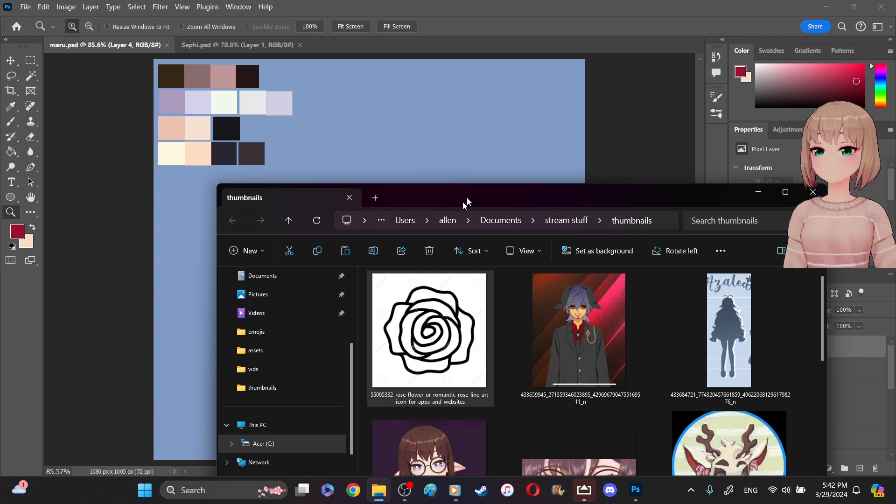
- Take a screen snip of the rose line art preview and paste it into maru.psd
key(super+shift+s)
drag(373, 273, 468, 370)
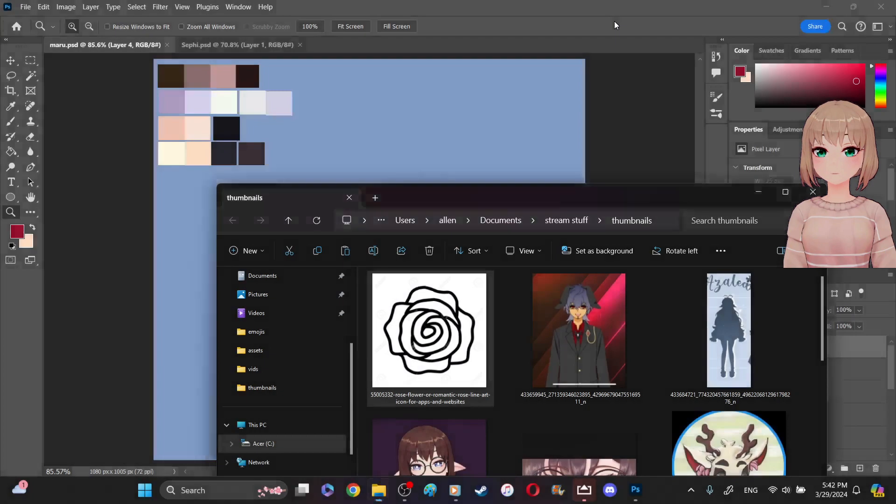
click(598, 39)
key(ctrl+v)
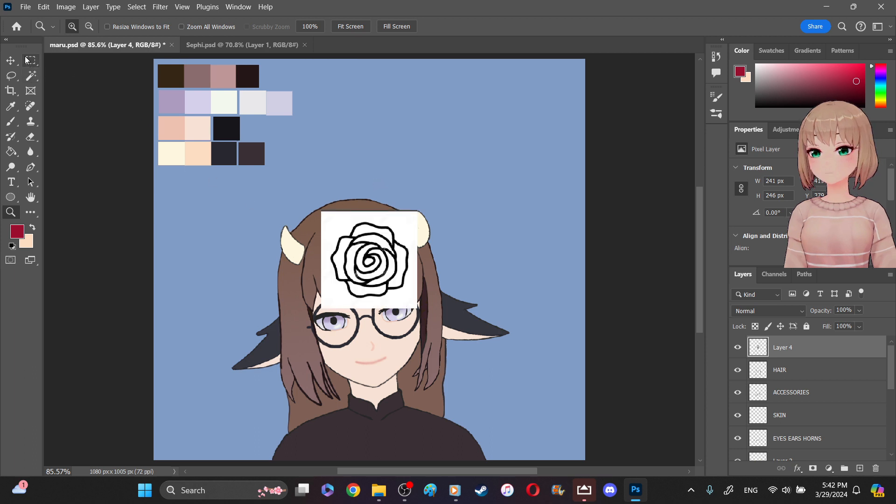
- Scale the pasted rose down to about 29.5% and position it at the centre of the character's collar
drag(30, 61, 91, 78)
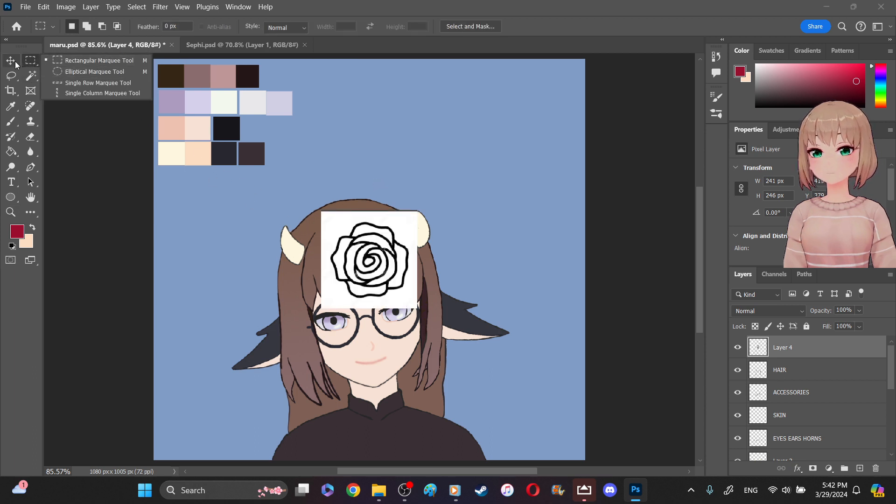
key(v)
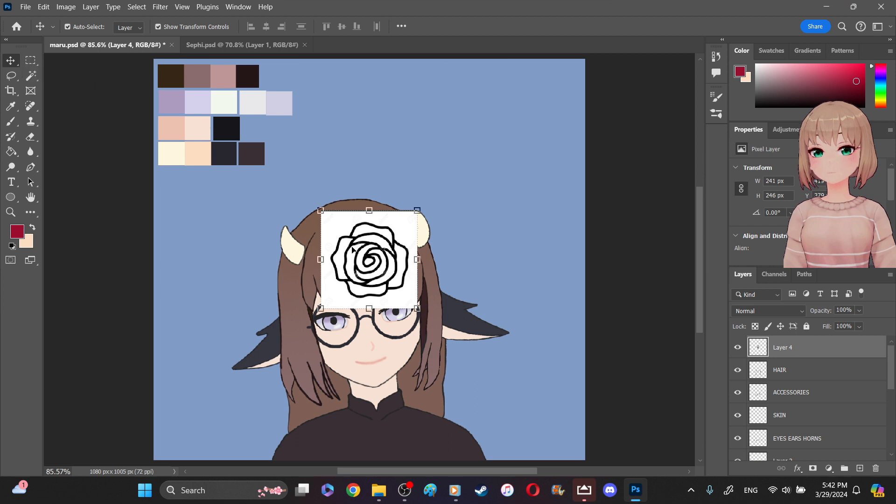
drag(321, 213, 346, 237)
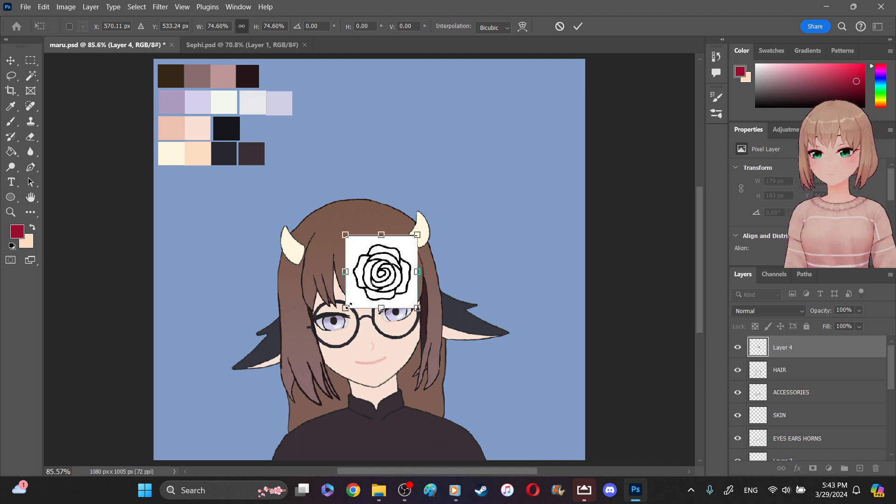
drag(349, 305, 373, 425)
drag(403, 390, 388, 404)
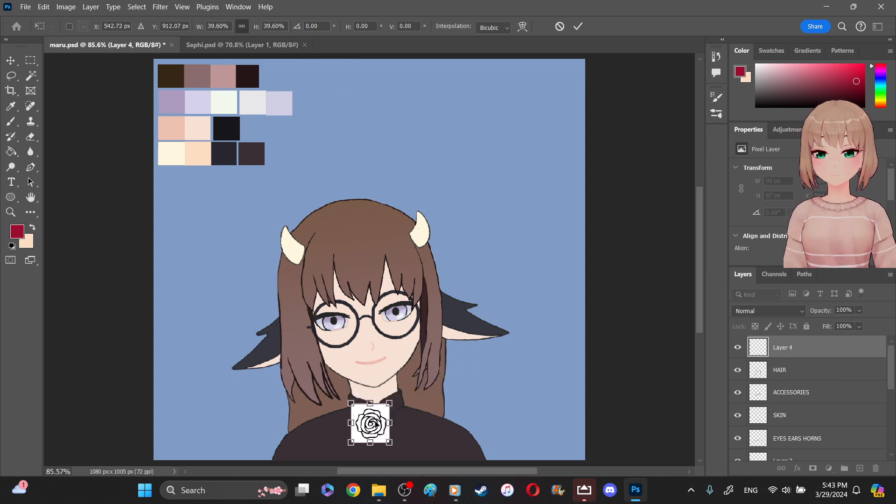
mouse_move(376, 418)
mouse_down()
mouse_move(388, 414)
mouse_move(377, 427)
mouse_up()
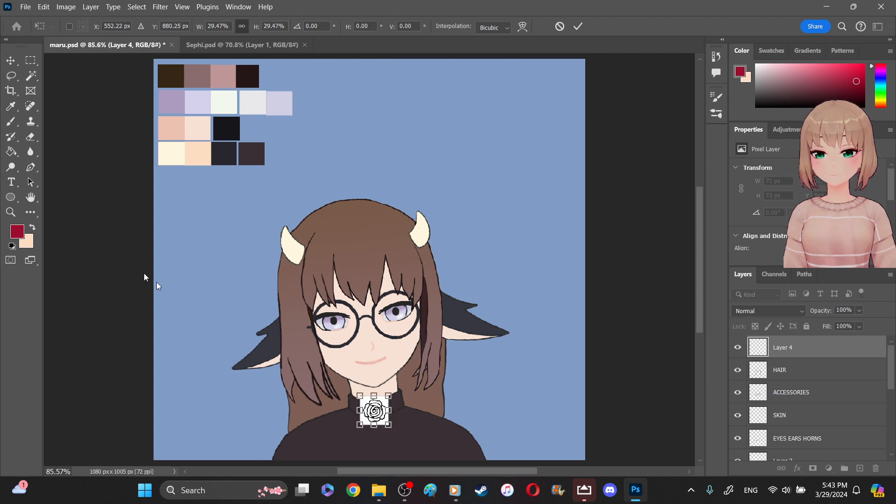
- Select the white background around the rose with the Magic Wand at tolerance 3 and delete it
click(407, 405)
click(407, 405)
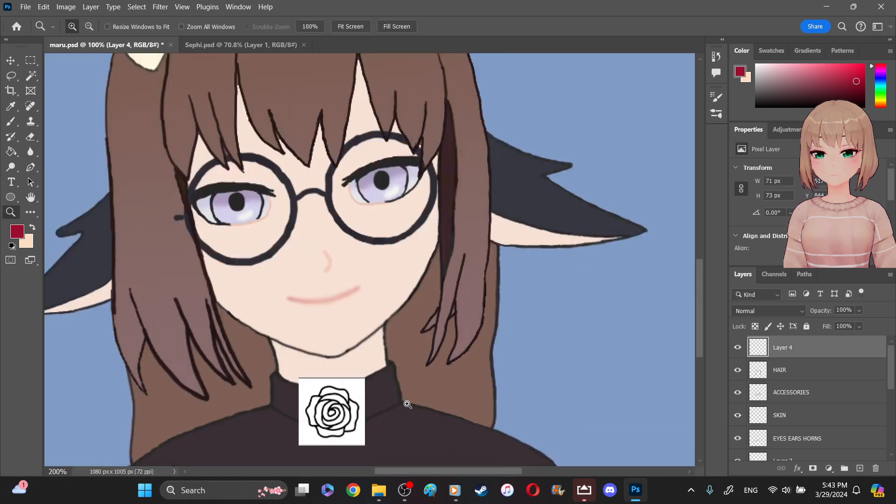
click(408, 405)
scroll(408, 404, down, 2)
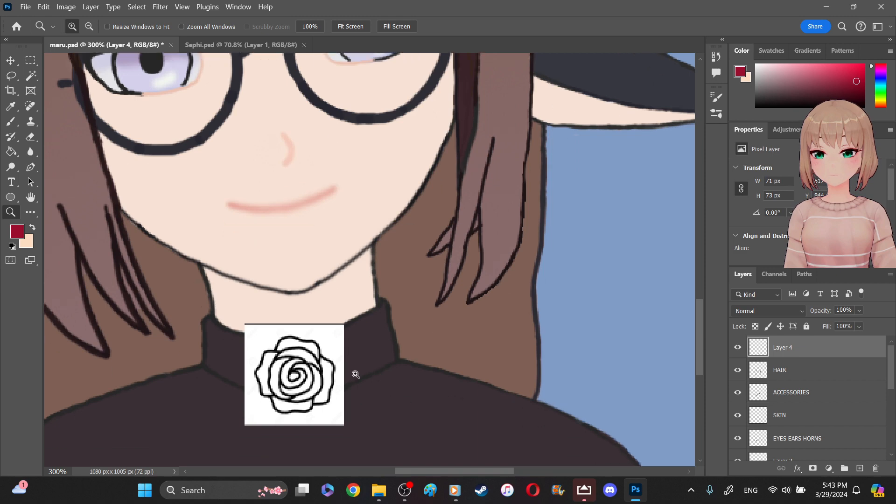
click(31, 75)
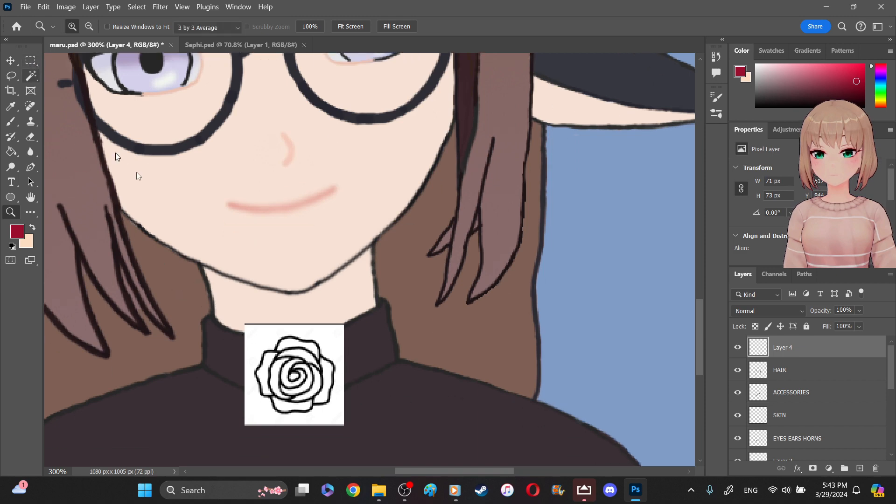
click(330, 347)
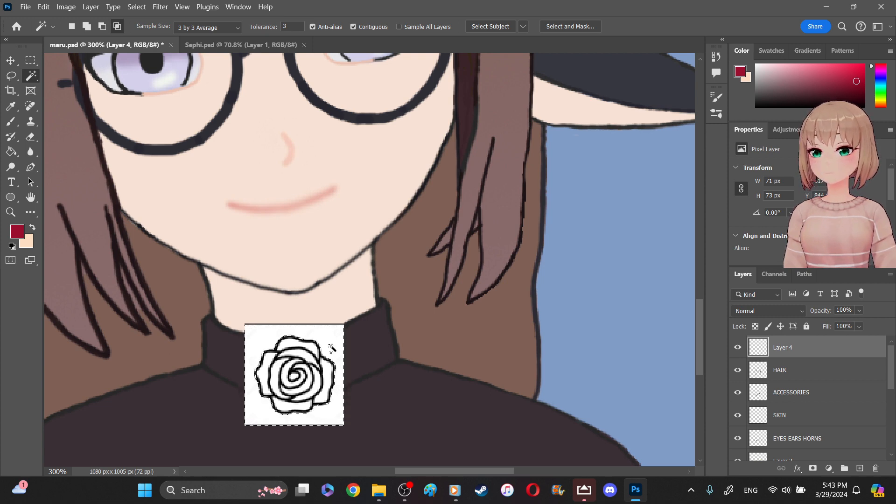
key(Delete)
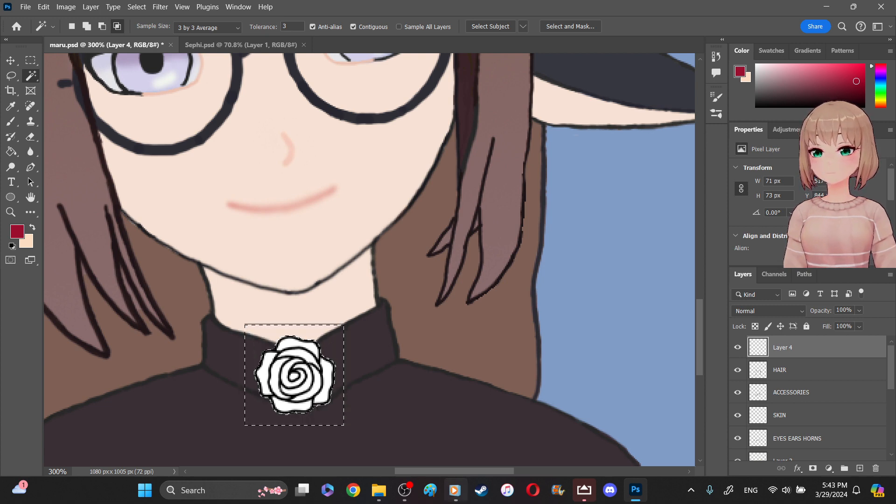
click(11, 61)
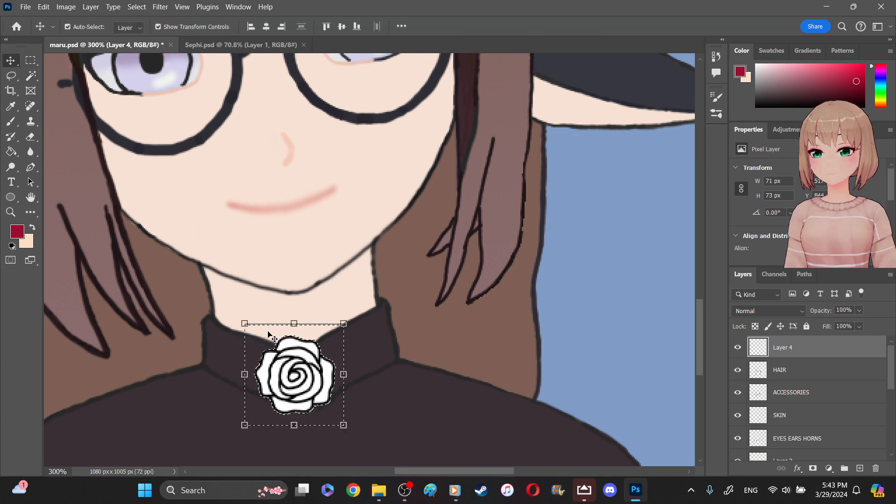
- Nudge the rose slightly lower on the collar and clear the selection around it
drag(295, 372, 297, 380)
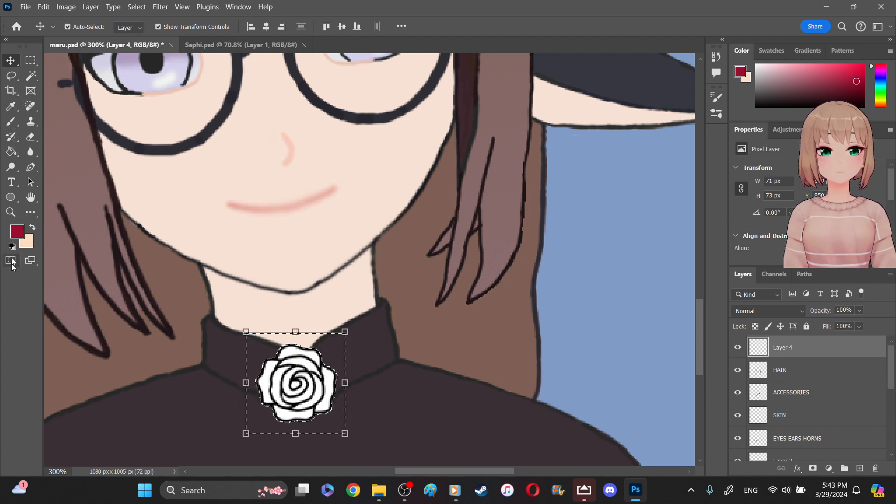
click(30, 60)
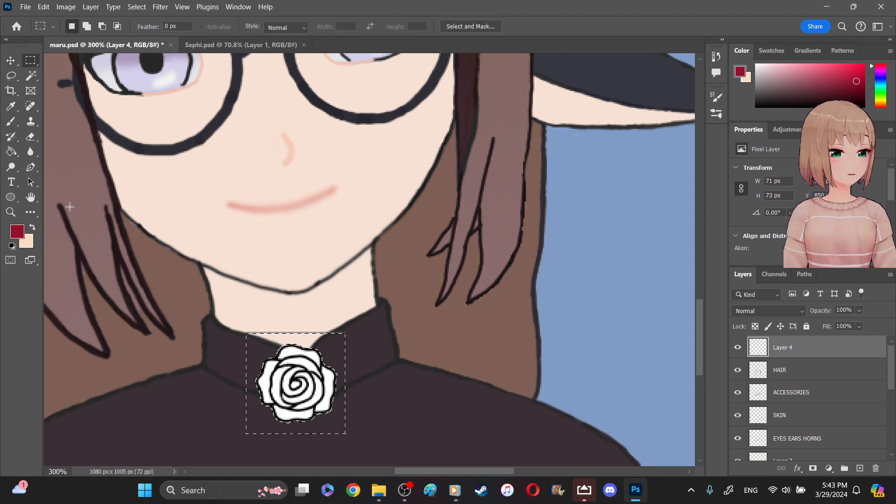
key(ctrl+d)
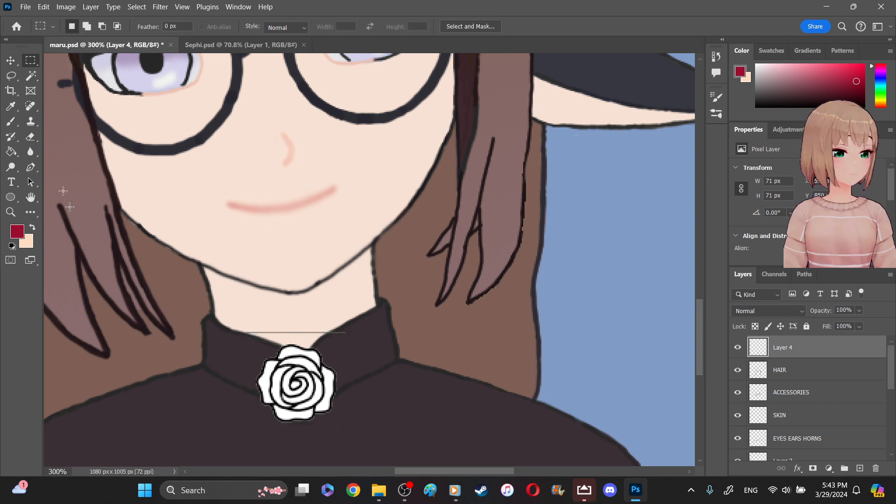
click(10, 212)
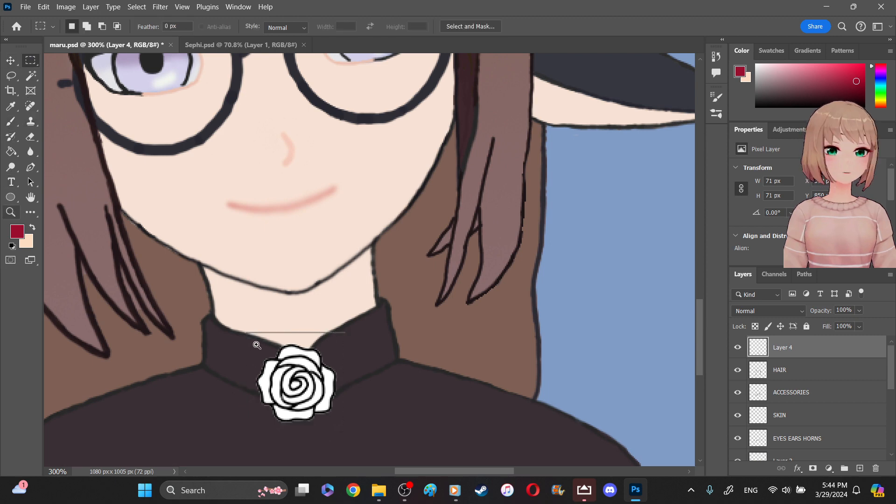
drag(289, 368, 271, 361)
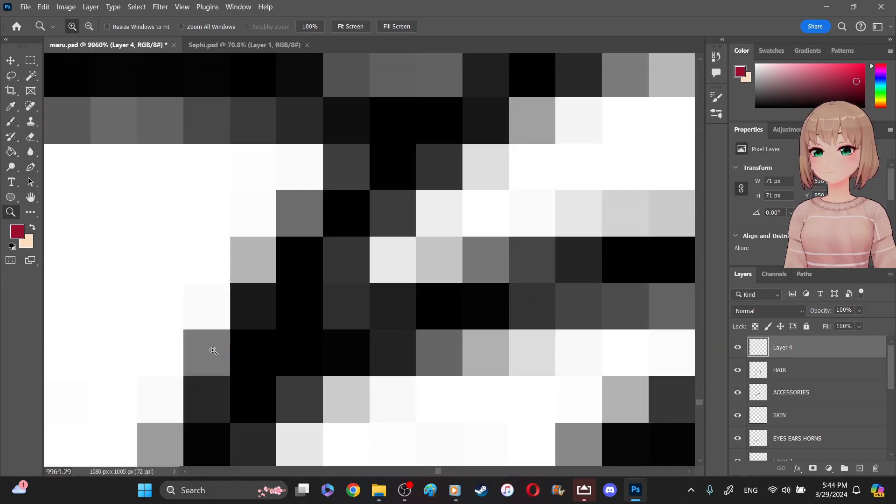
right_click(238, 330)
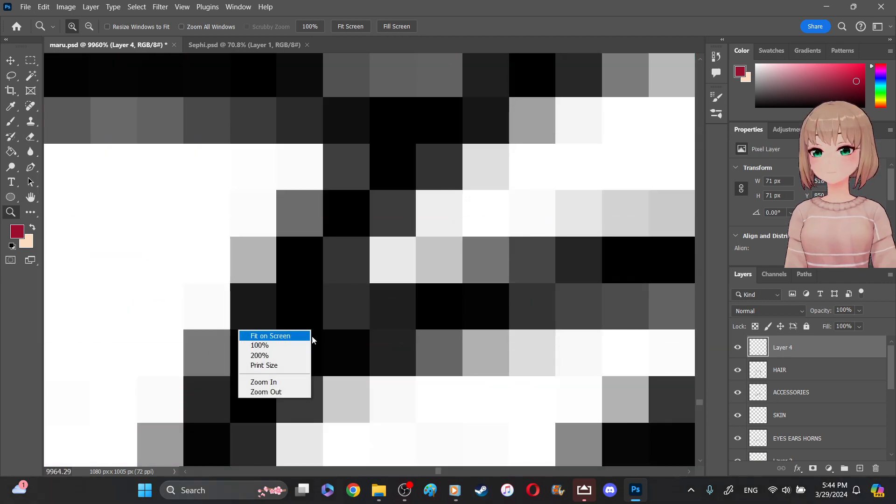
click(276, 390)
right_click(315, 313)
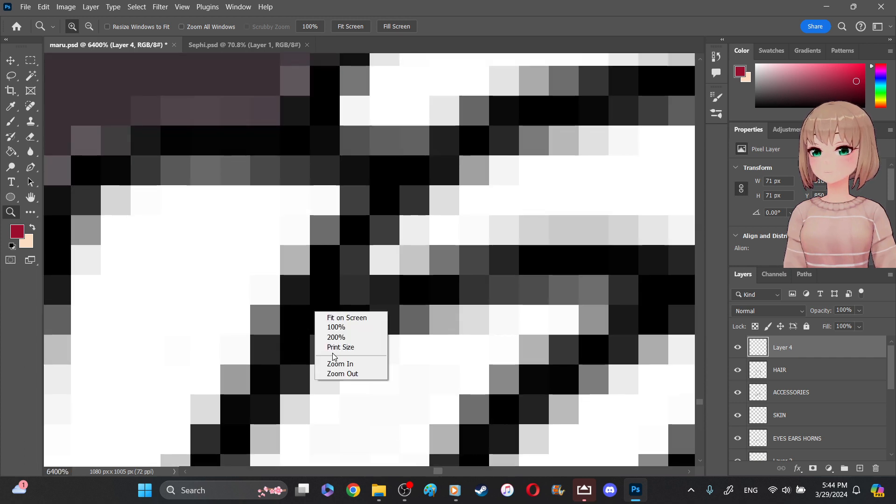
click(331, 373)
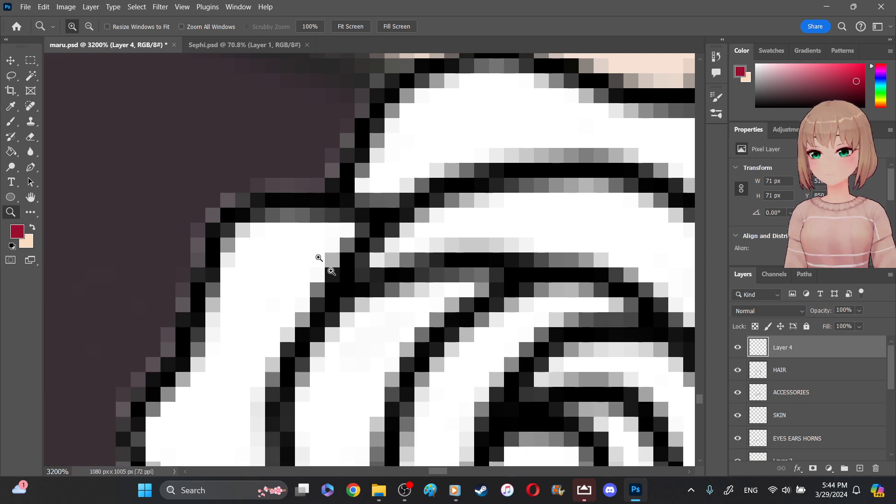
click(314, 198)
drag(317, 195, 351, 262)
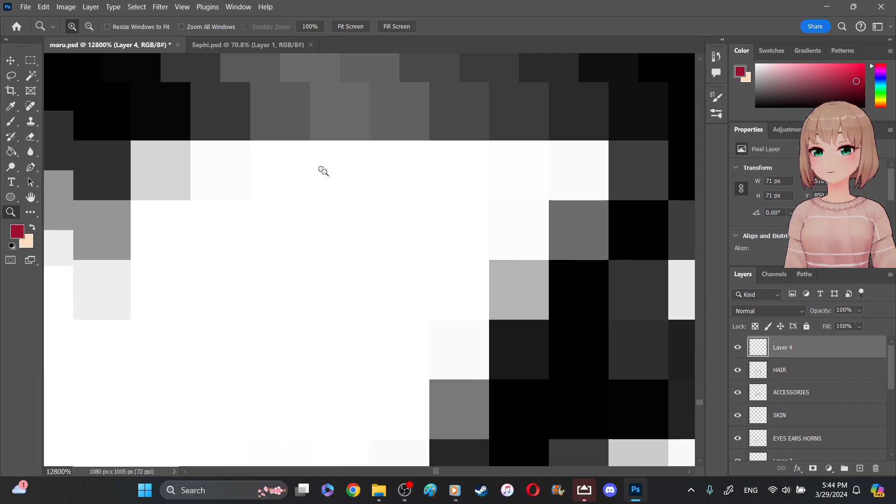
drag(439, 348, 381, 283)
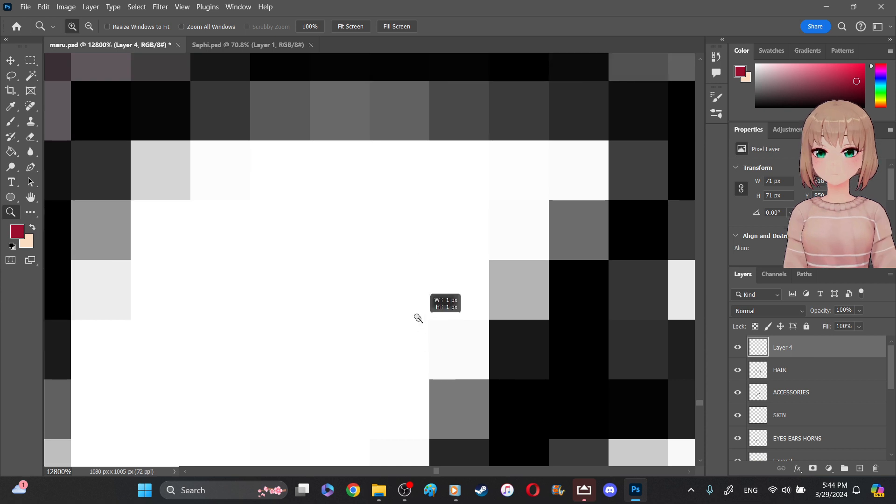
drag(421, 322, 346, 224)
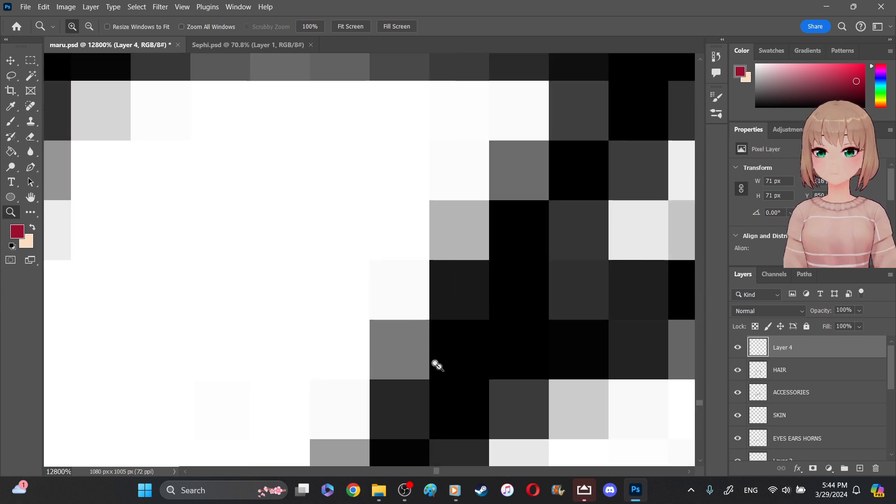
drag(422, 345, 376, 258)
drag(456, 349, 359, 231)
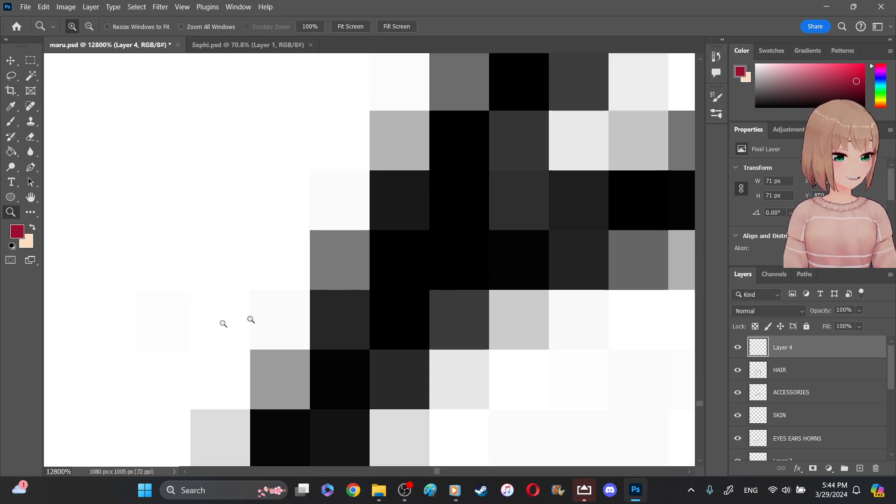
right_click(285, 245)
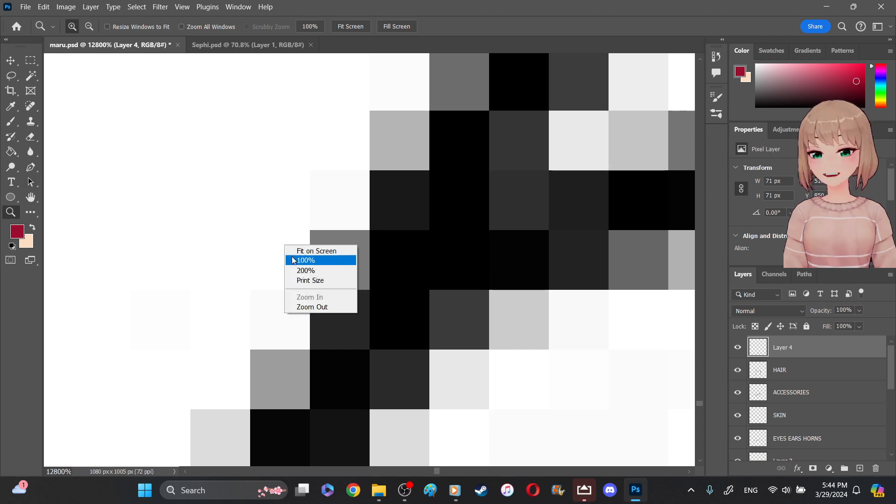
click(293, 260)
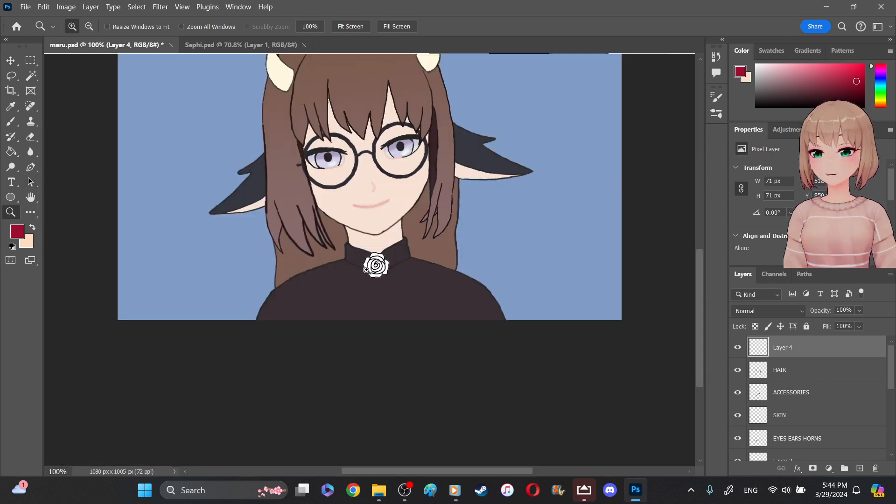
- Try a dark red brush stroke on the rose's inner line, undo it, and add a new layer above Layer 4
click(367, 270)
click(367, 270)
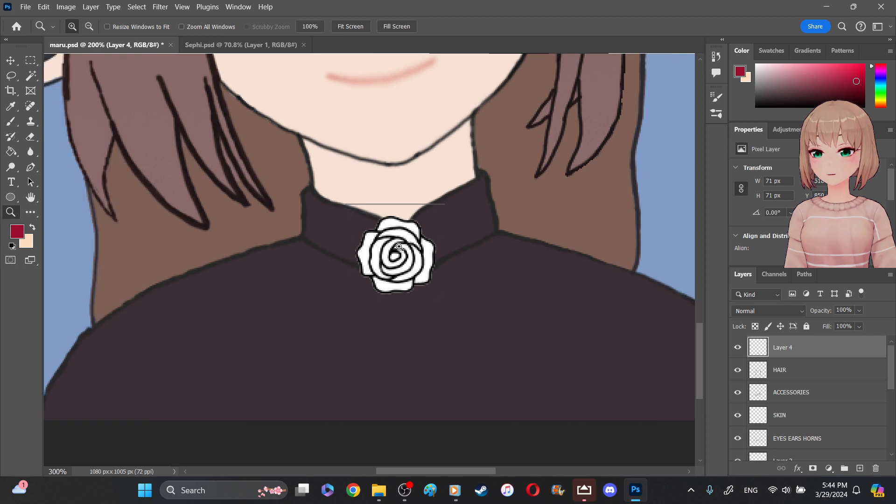
click(399, 246)
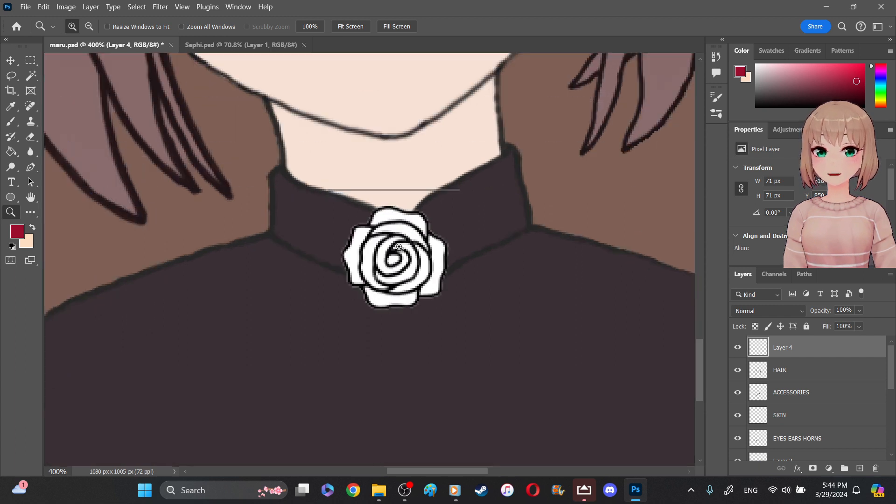
click(399, 247)
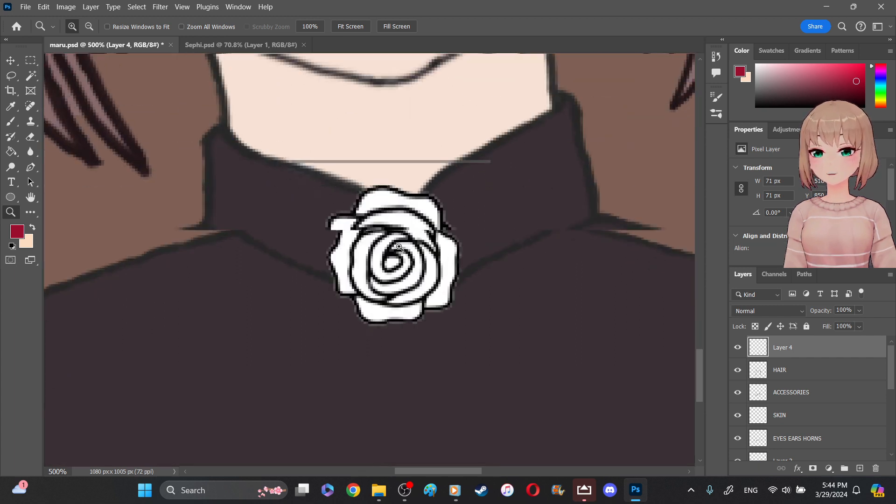
click(399, 247)
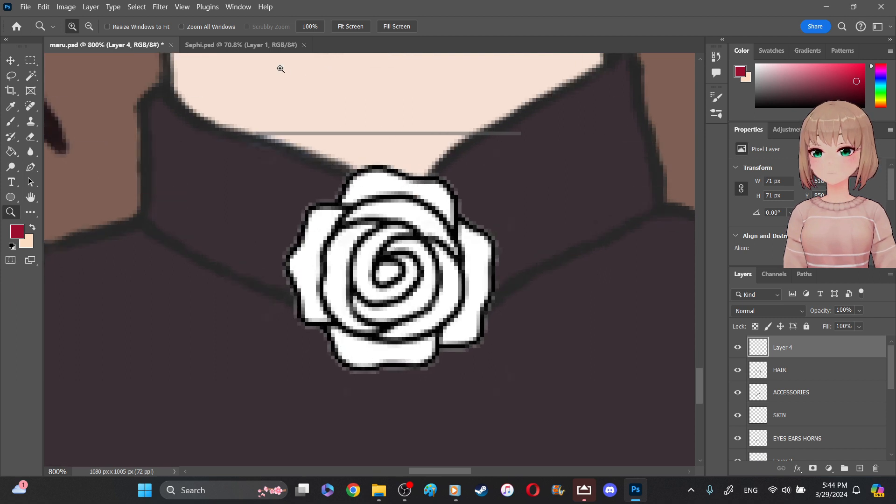
click(18, 123)
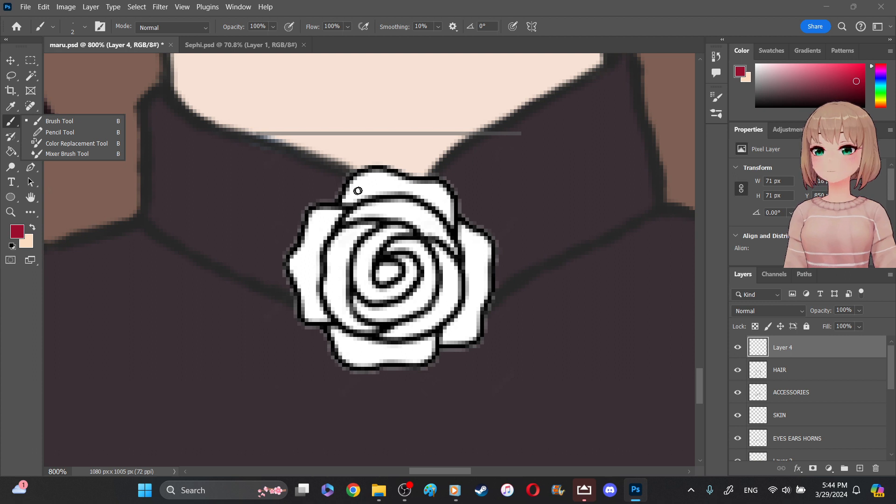
click(418, 238)
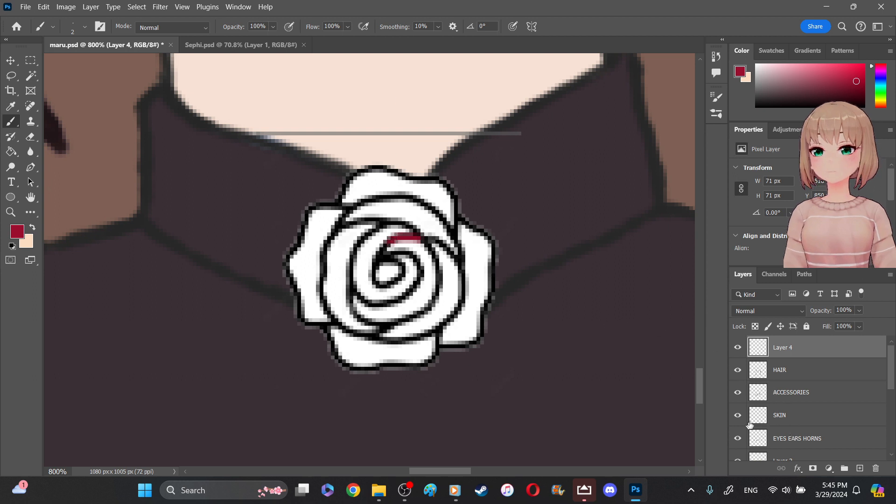
key(ctrl+z)
key(ctrl+shift+alt+n)
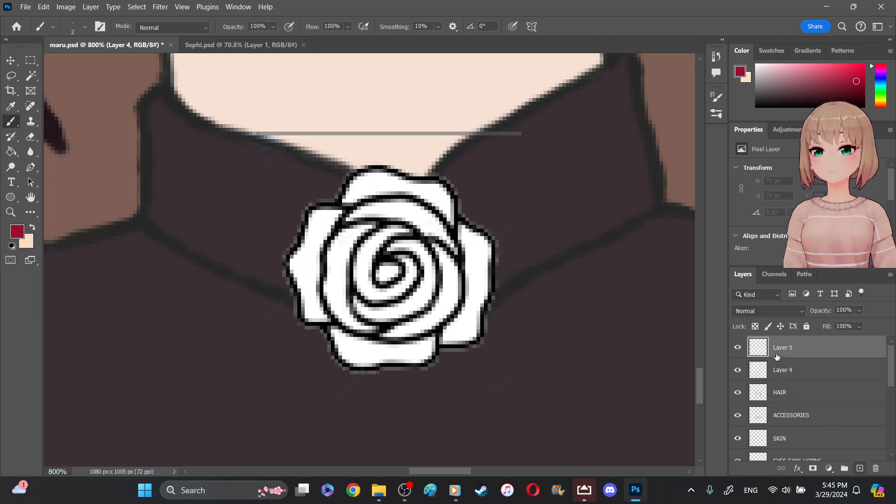
- Trace the outline of the rose's outer petals on Layer 5 with the 2 px dark red brush
mouse_move(378, 167)
mouse_down()
mouse_move(343, 187)
mouse_move(341, 205)
mouse_up()
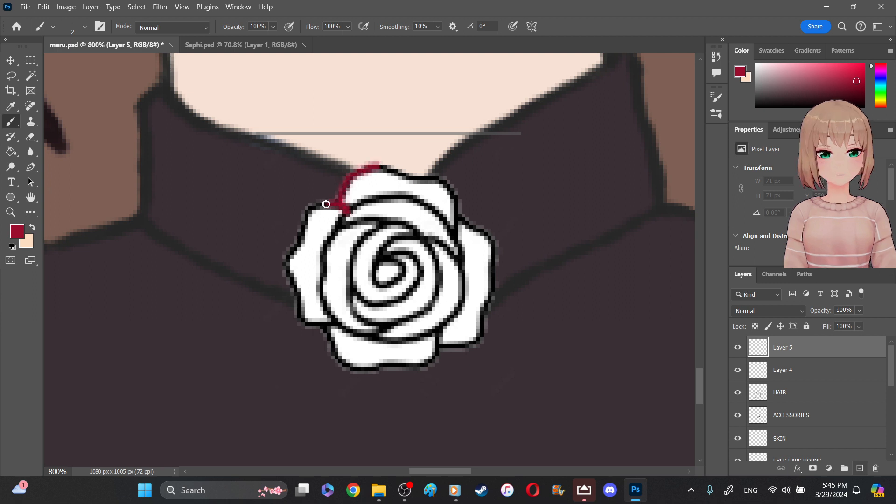
drag(301, 240, 290, 269)
mouse_move(309, 325)
mouse_down()
mouse_move(333, 327)
mouse_move(336, 360)
mouse_move(348, 369)
mouse_move(393, 368)
mouse_up()
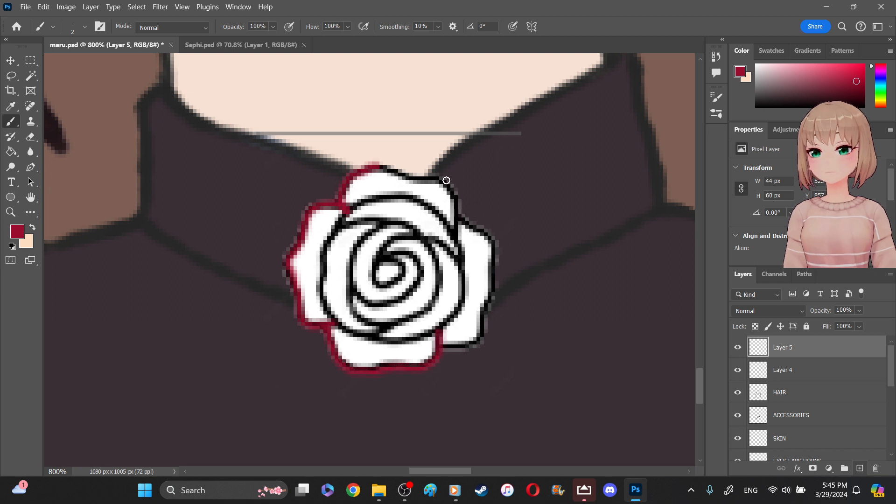
mouse_move(442, 180)
mouse_down()
mouse_move(457, 229)
mouse_move(484, 235)
mouse_move(489, 280)
mouse_move(477, 334)
mouse_move(442, 347)
mouse_up()
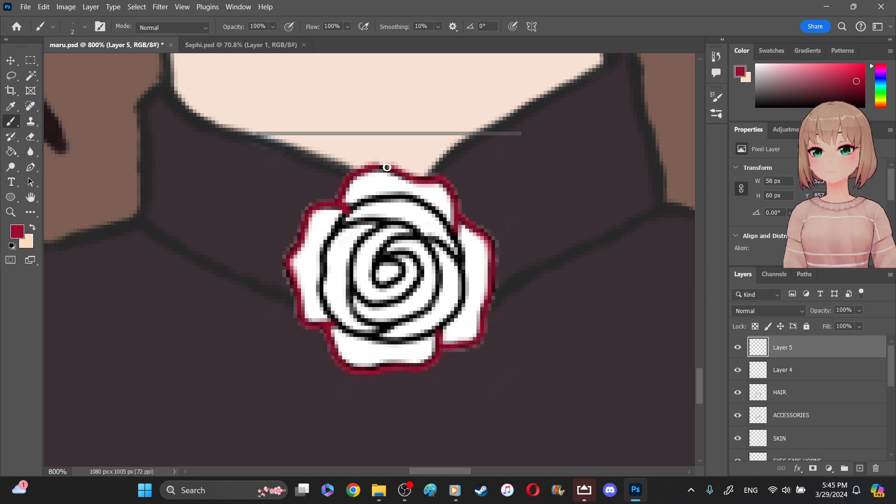
- Trace the large curves around the rose's inner bloom and the central spiral in dark red on Layer 5
mouse_move(352, 206)
mouse_down()
mouse_move(415, 202)
mouse_move(445, 221)
mouse_move(455, 258)
mouse_up()
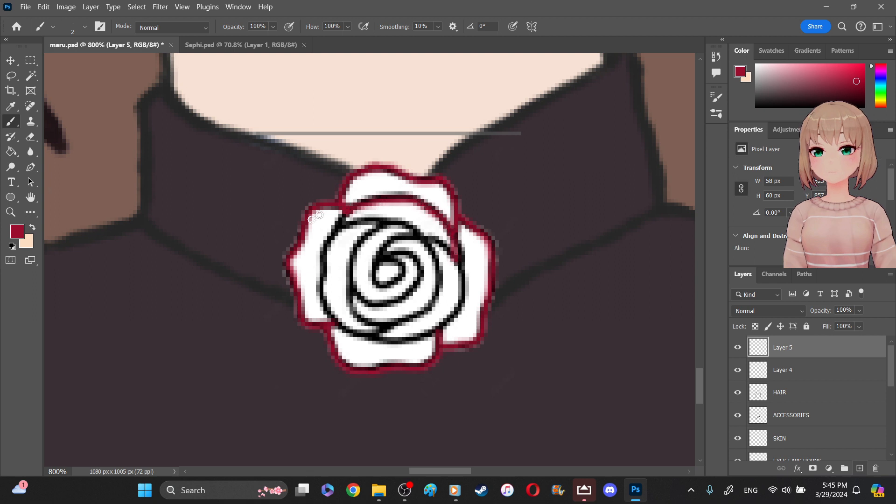
mouse_move(344, 206)
mouse_down()
mouse_move(324, 271)
mouse_move(326, 304)
mouse_move(355, 334)
mouse_up()
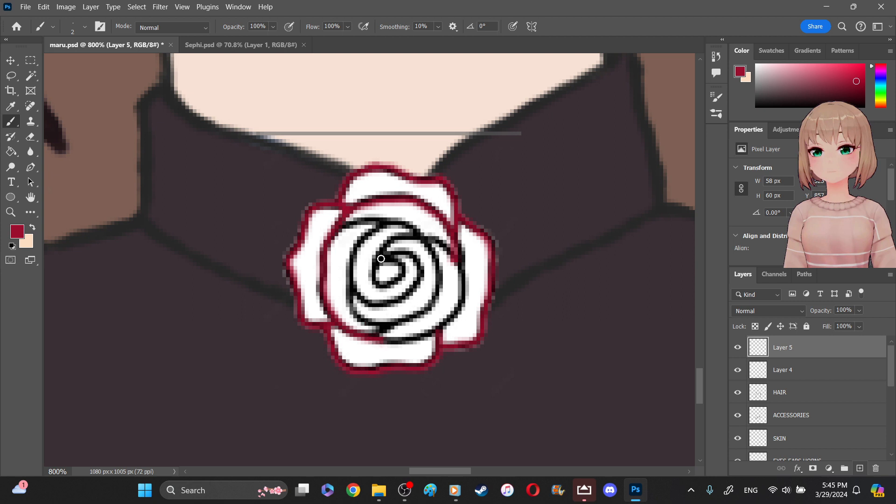
mouse_move(381, 259)
mouse_down()
mouse_move(401, 277)
mouse_move(385, 286)
mouse_move(381, 253)
mouse_up()
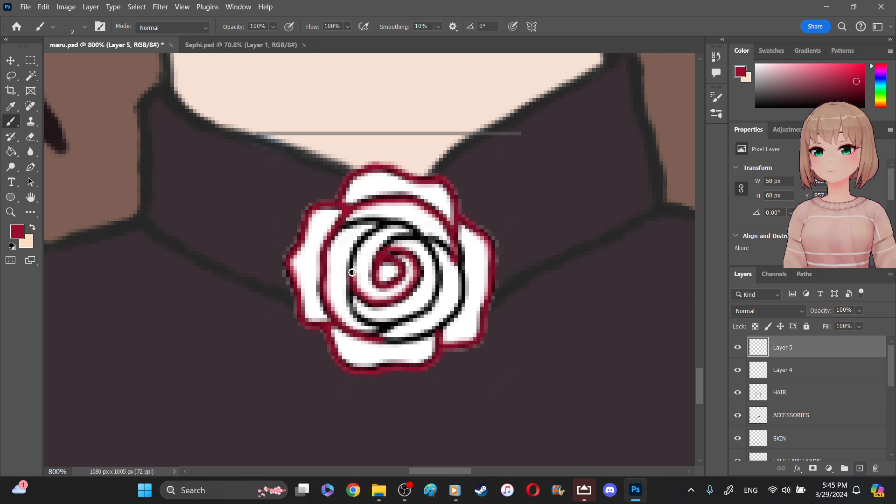
mouse_move(353, 256)
mouse_down()
mouse_move(363, 236)
mouse_move(406, 230)
mouse_move(422, 240)
mouse_up()
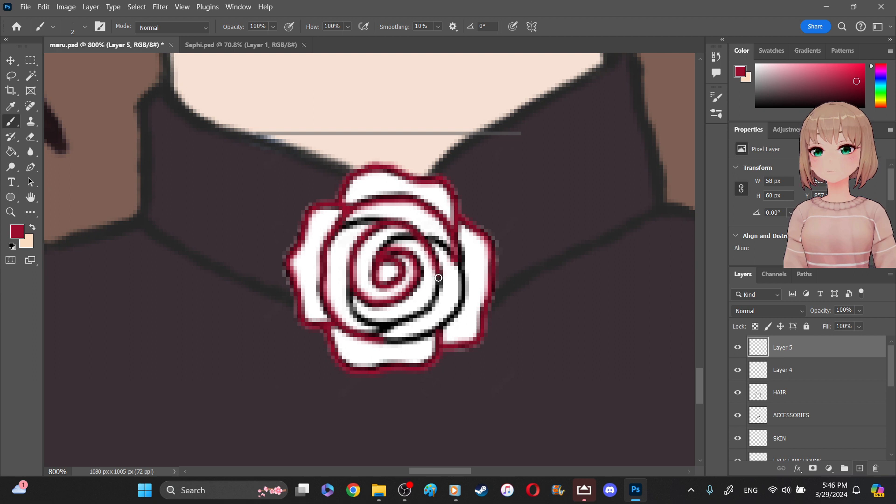
drag(402, 324, 381, 333)
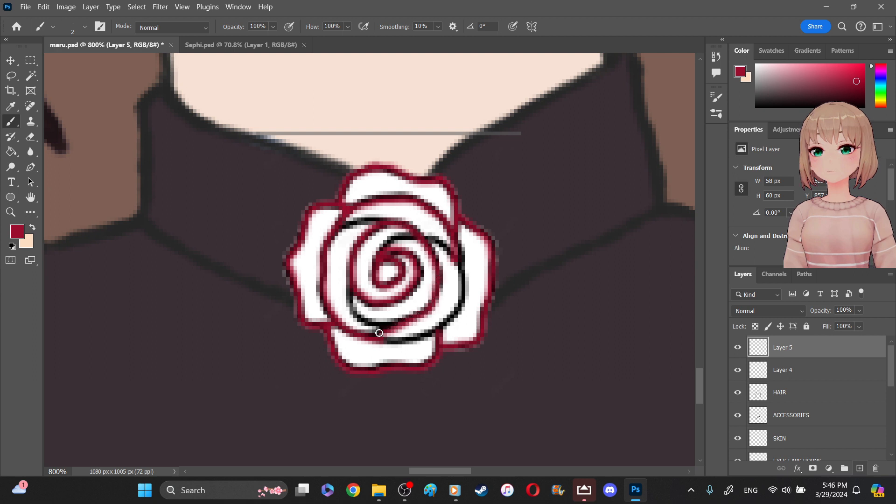
drag(351, 286, 366, 323)
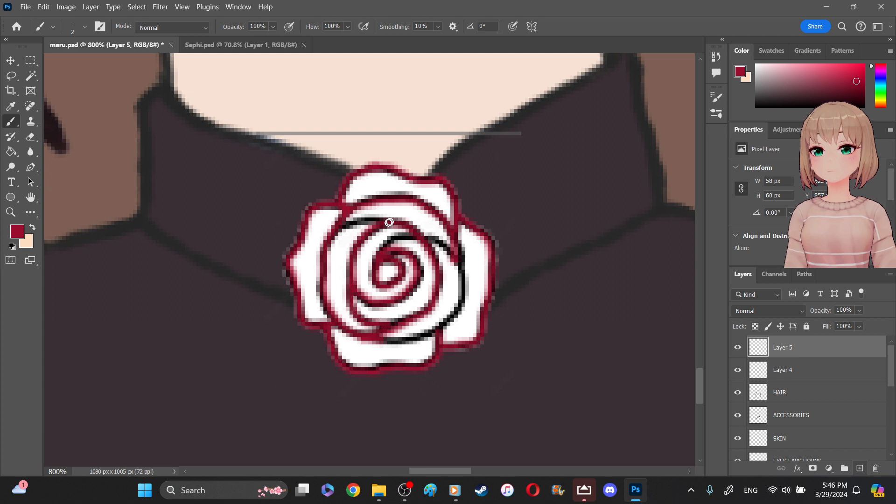
- Trace the remaining inner petal curves and the large outer curve of the rose's bloom in dark red on Layer 5
drag(388, 219, 340, 228)
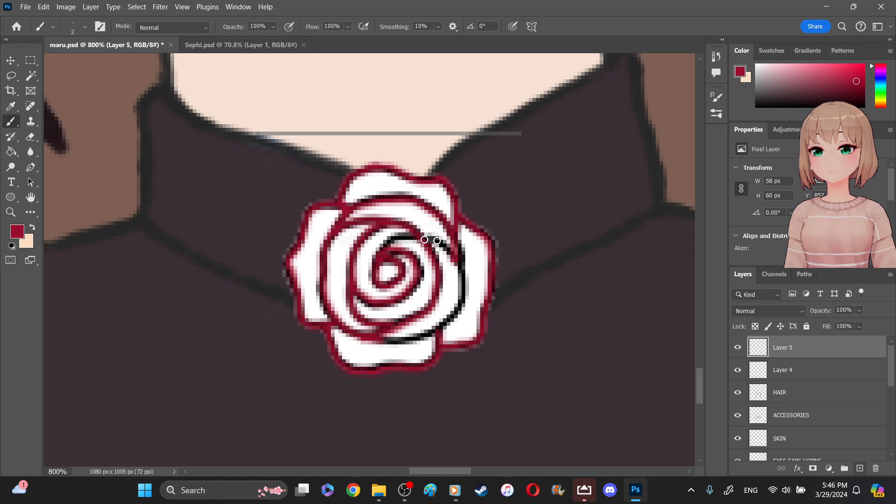
drag(455, 261, 408, 236)
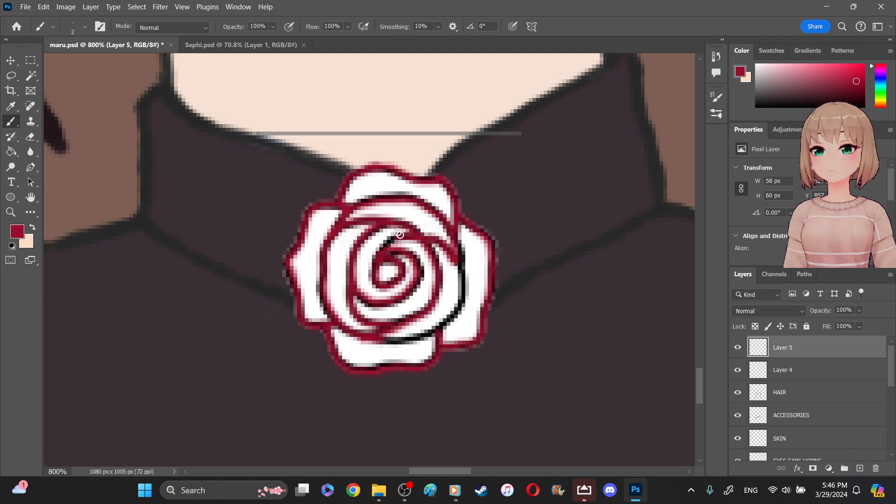
drag(393, 234, 379, 251)
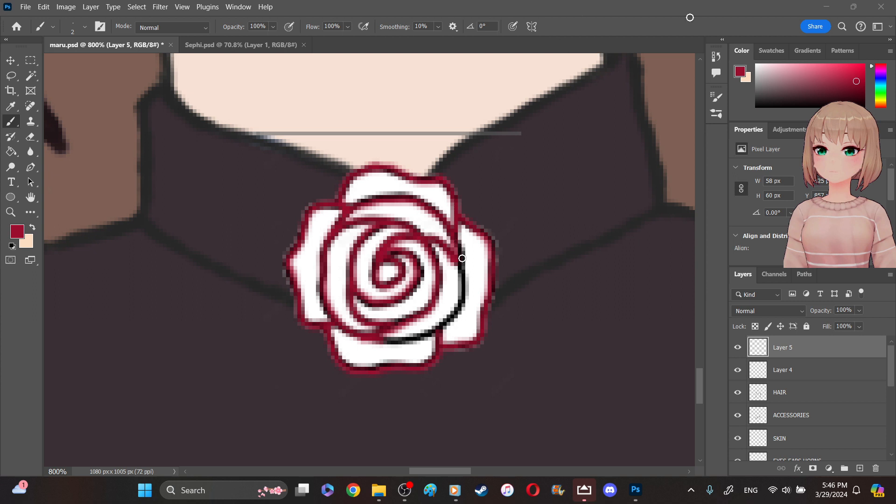
click(459, 313)
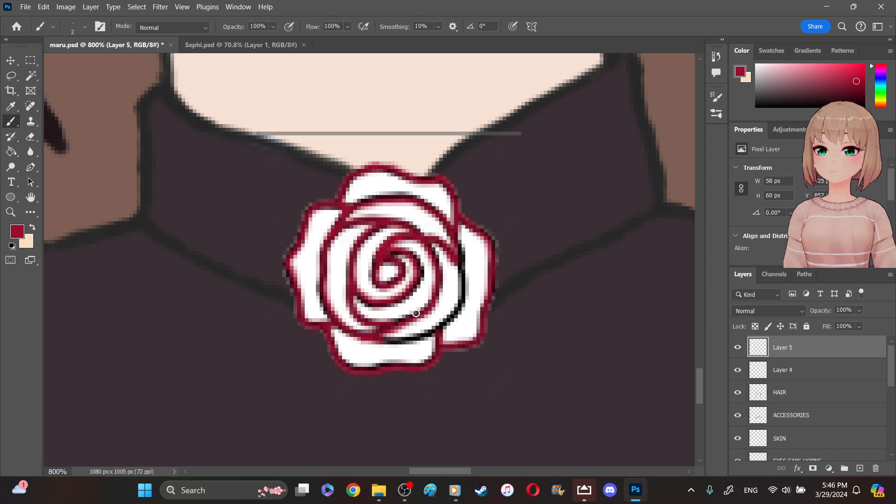
key(super)
key(super)
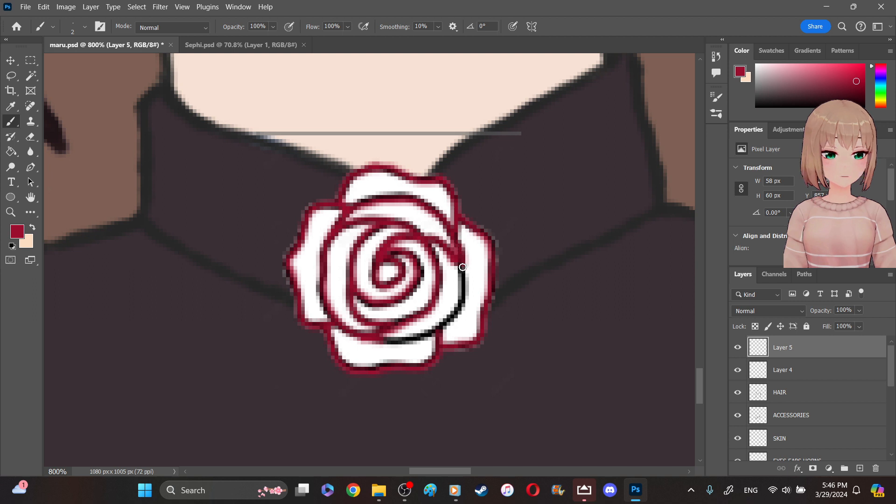
drag(461, 293, 452, 318)
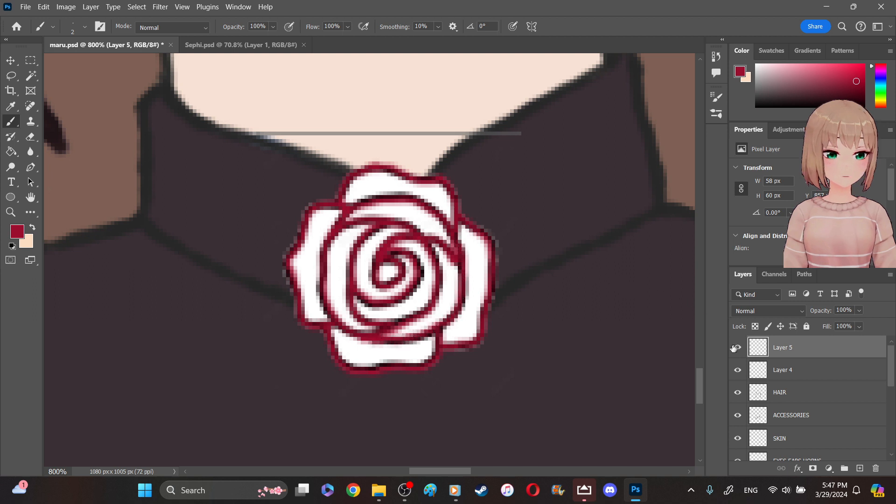
- Select Layer 4 and set the brush to a brighter red at 4 px
click(783, 371)
click(739, 372)
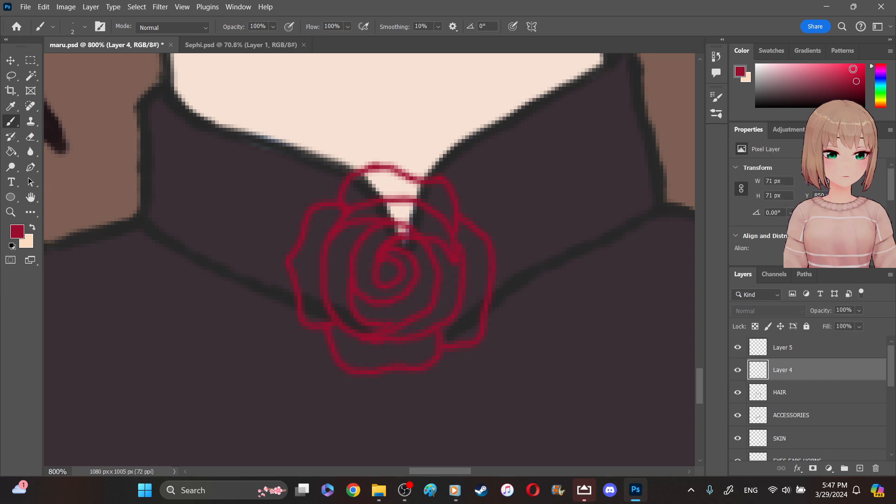
click(853, 71)
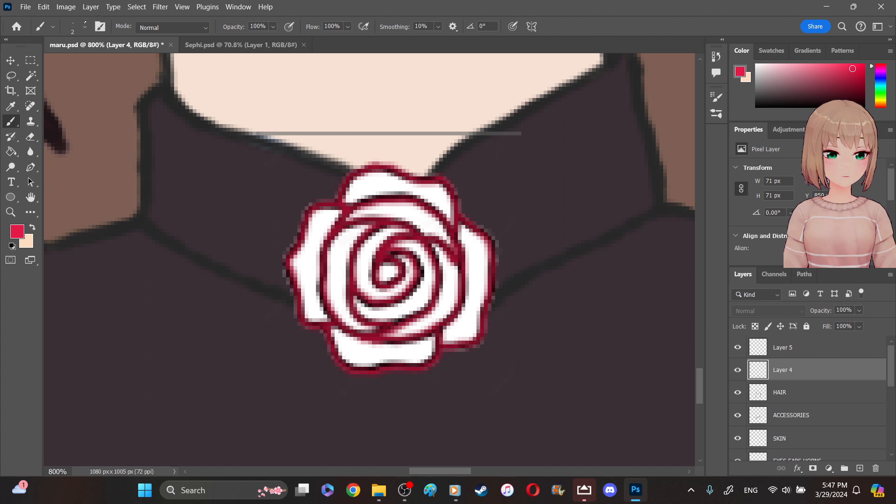
click(85, 27)
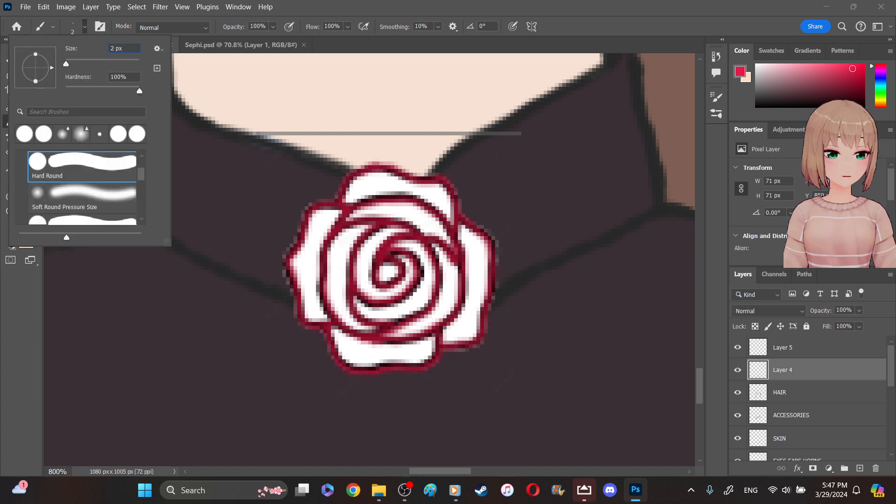
text(4)
key(Return)
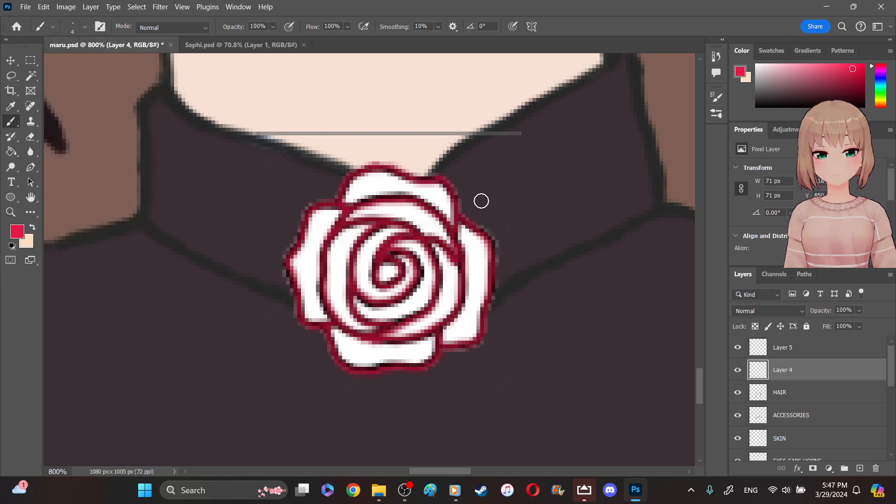
- Try a bright red brush stroke across the rose's inner petals on Layer 4 and undo it
mouse_move(373, 286)
mouse_down()
mouse_move(355, 284)
mouse_move(392, 261)
mouse_move(425, 281)
mouse_move(446, 224)
mouse_move(471, 247)
mouse_move(465, 233)
mouse_move(477, 254)
mouse_move(475, 277)
mouse_up()
key(ctrl+z)
key(ctrl+z)
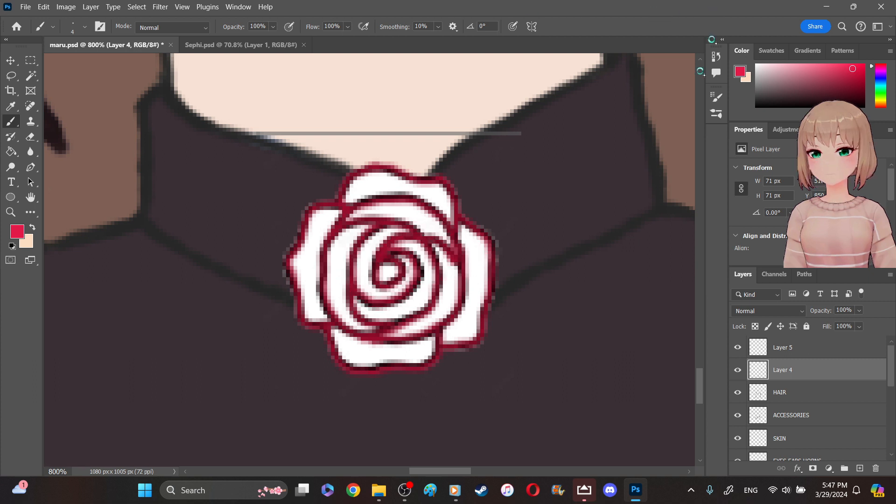
- Try a medium pink on the rose's upper petals, and erase the pasted rose art from Layer 4
click(810, 69)
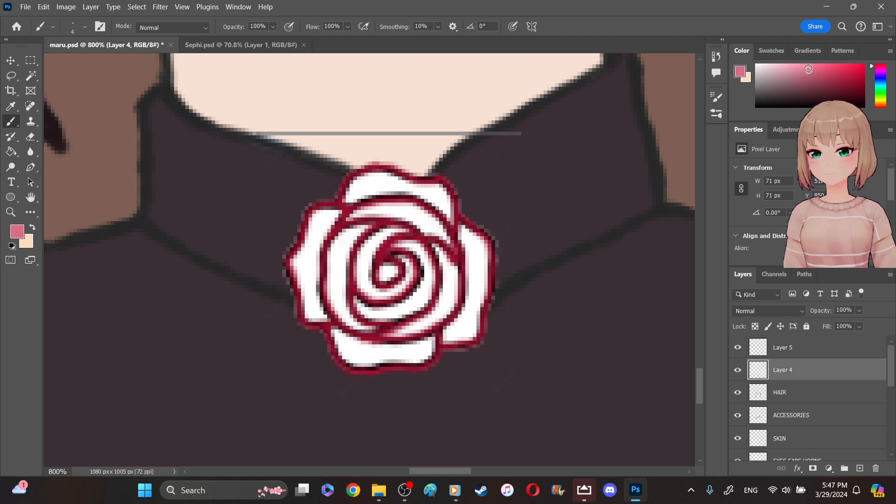
mouse_move(351, 223)
mouse_down()
mouse_move(355, 182)
mouse_move(394, 192)
mouse_move(386, 178)
mouse_move(450, 209)
mouse_move(436, 190)
mouse_move(453, 231)
mouse_move(483, 254)
mouse_move(481, 268)
mouse_move(469, 261)
mouse_move(476, 297)
mouse_up()
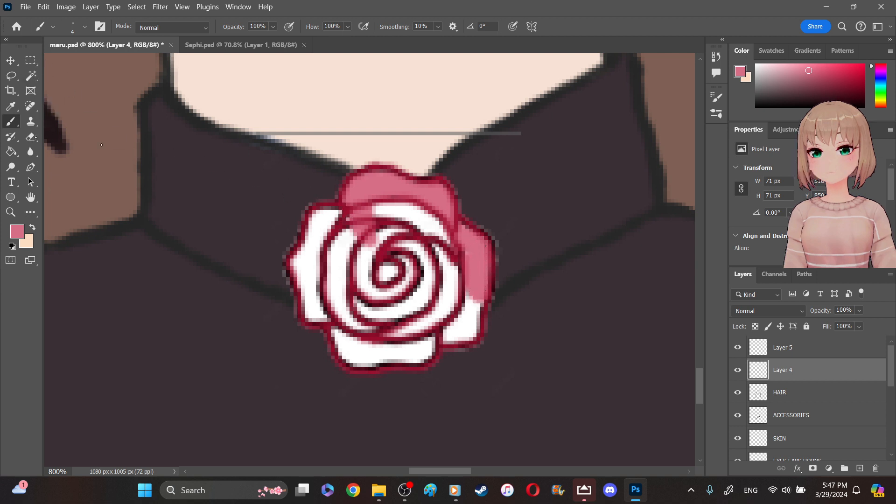
click(31, 137)
mouse_move(331, 295)
mouse_down()
mouse_move(353, 275)
mouse_move(381, 203)
mouse_move(417, 223)
mouse_move(468, 311)
mouse_move(470, 228)
mouse_move(458, 191)
mouse_move(392, 218)
mouse_move(375, 244)
mouse_move(377, 351)
mouse_move(426, 330)
mouse_move(465, 297)
mouse_move(435, 184)
mouse_move(307, 259)
mouse_up()
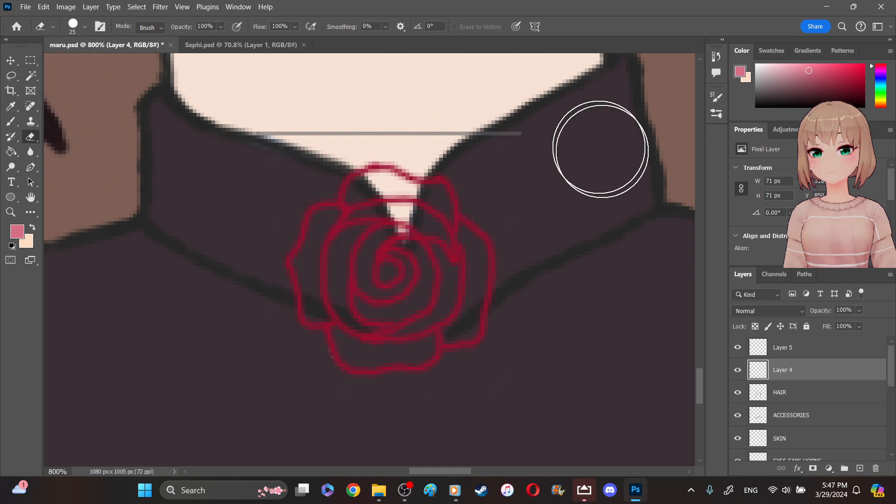
mouse_move(548, 379)
mouse_down()
mouse_move(589, 239)
mouse_move(248, 385)
mouse_move(283, 343)
mouse_up()
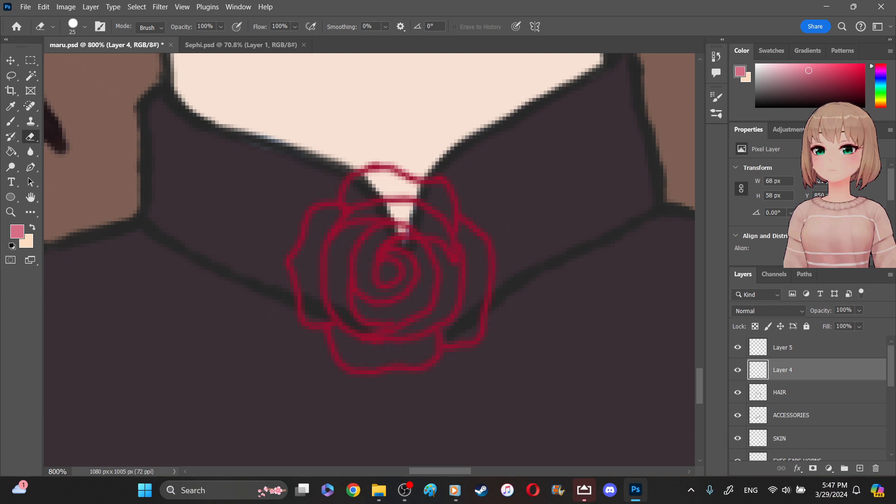
- Fill all of the rose's petals with medium pink on Layer 4 using the 4 px brush, touching up the top petal
click(10, 121)
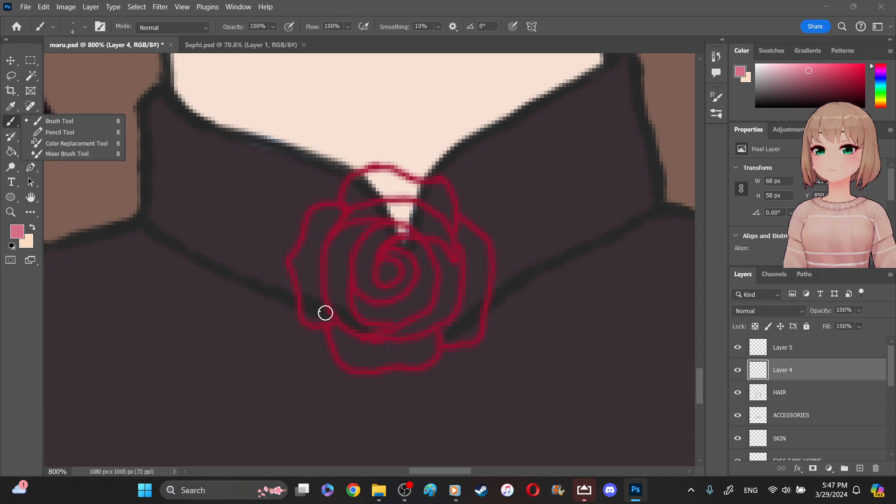
mouse_move(295, 258)
mouse_down()
mouse_move(317, 302)
mouse_move(309, 313)
mouse_move(326, 311)
mouse_move(317, 253)
mouse_move(330, 216)
mouse_move(307, 244)
mouse_move(304, 293)
mouse_up()
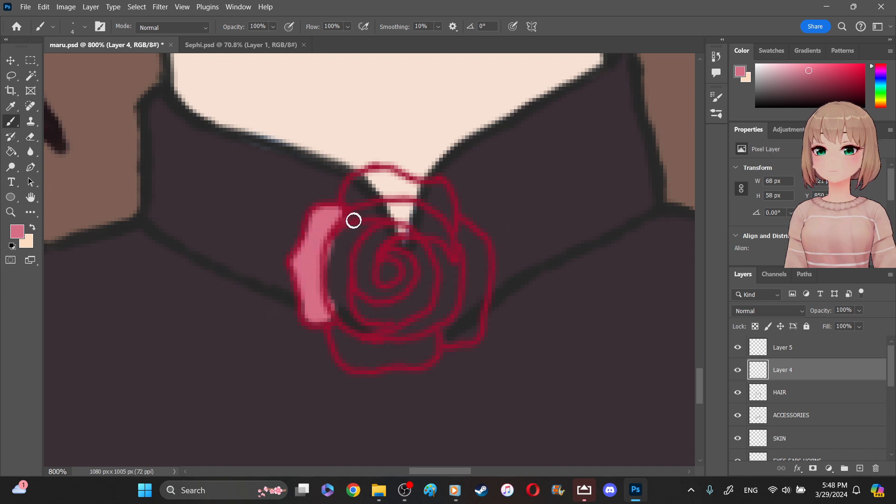
mouse_move(355, 193)
mouse_down()
mouse_move(383, 175)
mouse_move(420, 196)
mouse_move(434, 193)
mouse_move(436, 203)
mouse_move(449, 199)
mouse_move(459, 228)
mouse_move(442, 189)
mouse_move(451, 222)
mouse_move(424, 196)
mouse_move(386, 210)
mouse_move(377, 191)
mouse_move(366, 200)
mouse_move(344, 247)
mouse_move(329, 255)
mouse_move(345, 352)
mouse_move(371, 360)
mouse_move(358, 366)
mouse_move(347, 292)
mouse_move(354, 241)
mouse_move(341, 256)
mouse_move(345, 273)
mouse_move(359, 259)
mouse_move(368, 264)
mouse_move(394, 204)
mouse_move(427, 248)
mouse_move(441, 211)
mouse_move(451, 217)
mouse_move(483, 266)
mouse_move(475, 330)
mouse_move(453, 337)
mouse_move(466, 254)
mouse_move(450, 275)
mouse_move(385, 268)
mouse_move(366, 316)
mouse_move(384, 332)
mouse_move(374, 350)
mouse_move(393, 342)
mouse_move(391, 351)
mouse_move(424, 355)
mouse_move(426, 345)
mouse_move(425, 357)
mouse_move(404, 362)
mouse_move(392, 321)
mouse_move(407, 318)
mouse_move(418, 294)
mouse_move(451, 288)
mouse_move(438, 318)
mouse_move(462, 321)
mouse_move(458, 328)
mouse_move(411, 337)
mouse_up()
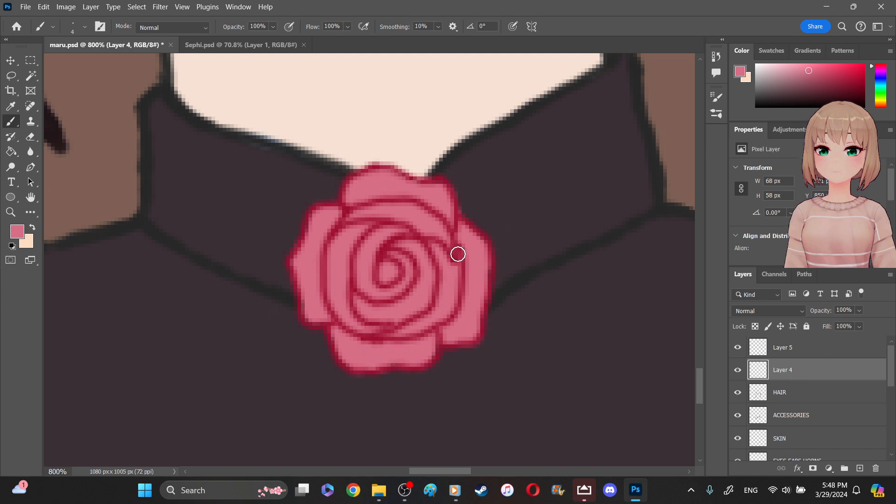
mouse_move(458, 238)
mouse_down()
mouse_move(468, 282)
mouse_move(459, 312)
mouse_up()
key(e)
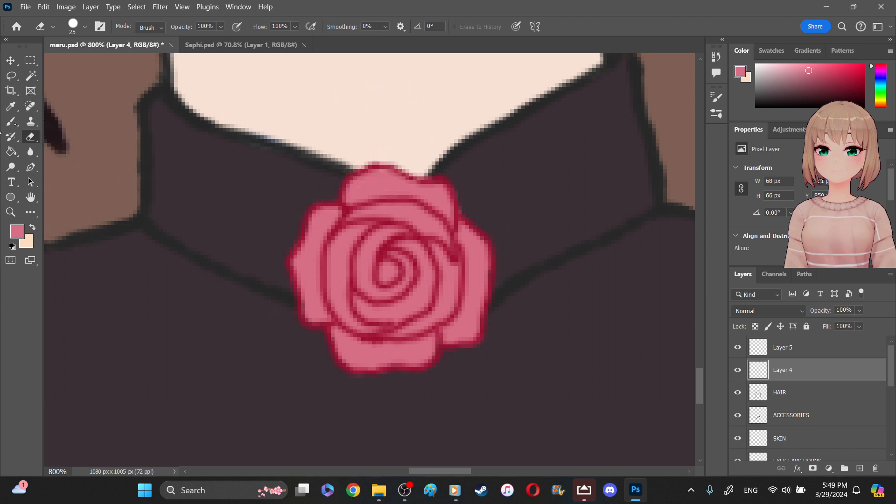
key(b)
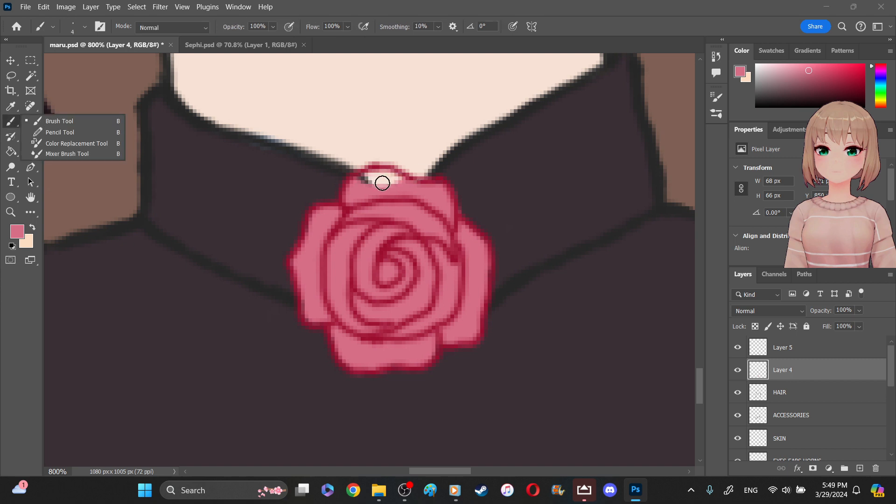
click(384, 184)
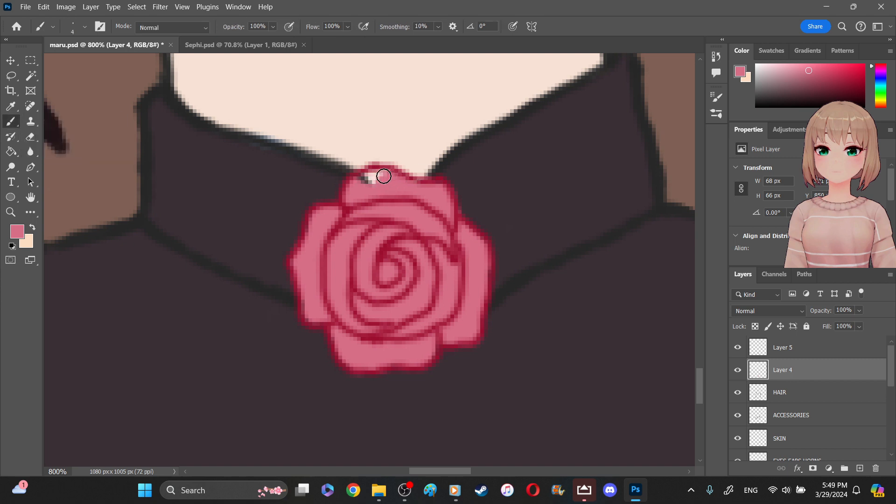
drag(385, 176, 369, 181)
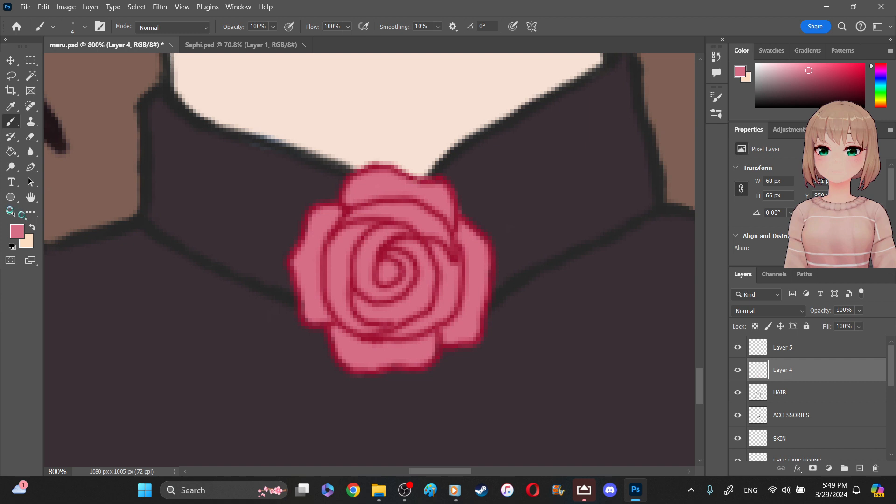
- Save the document and fit the whole canvas on screen
key(z)
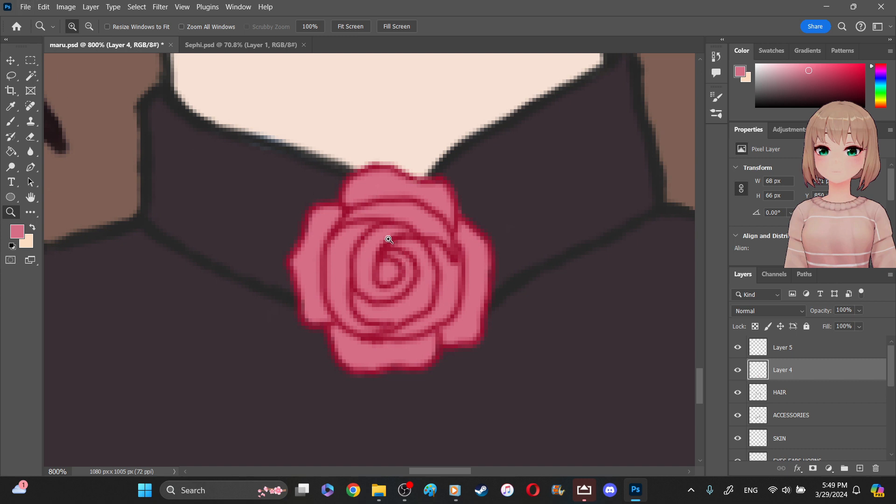
key(ctrl+s)
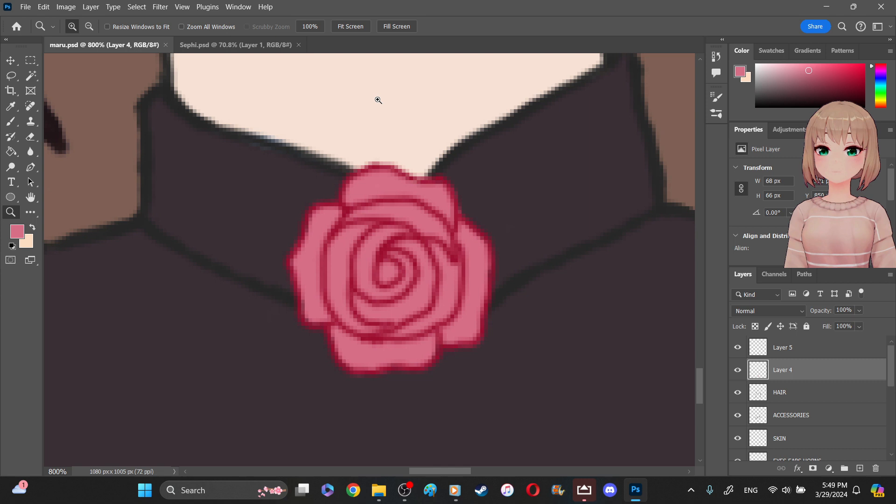
drag(293, 226, 240, 163)
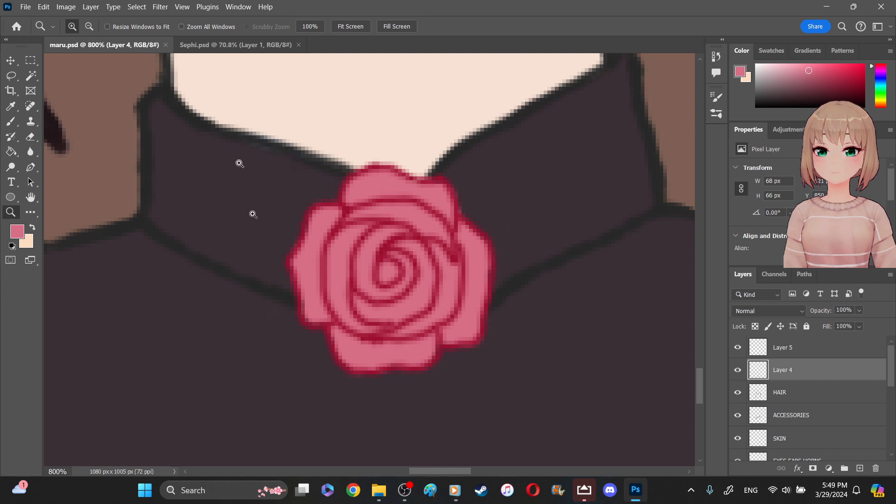
drag(281, 276, 282, 282)
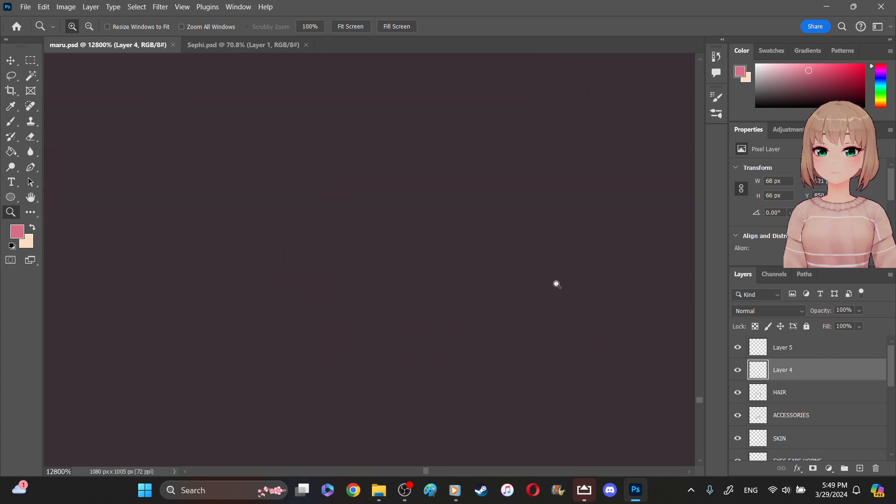
drag(539, 294, 366, 173)
drag(383, 215, 288, 245)
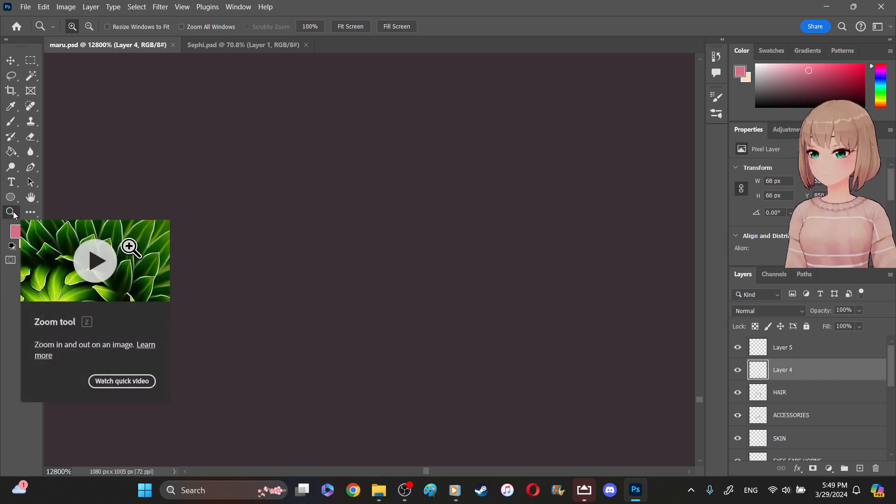
right_click(420, 281)
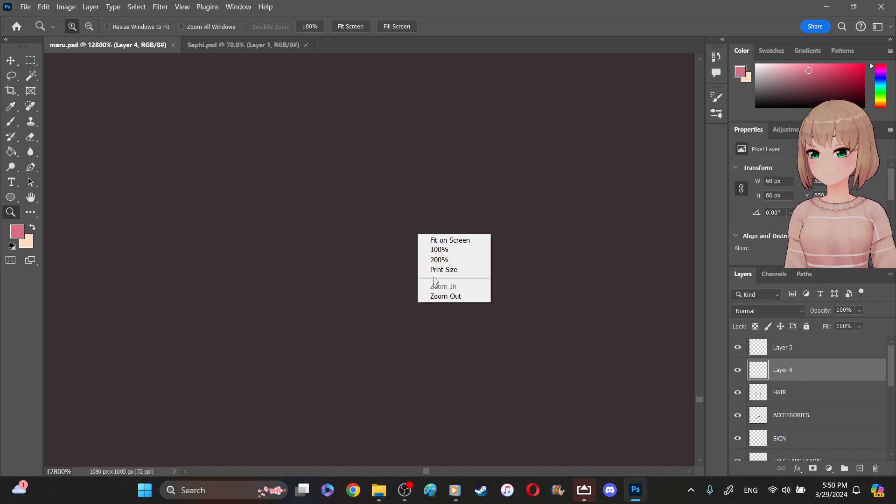
click(456, 240)
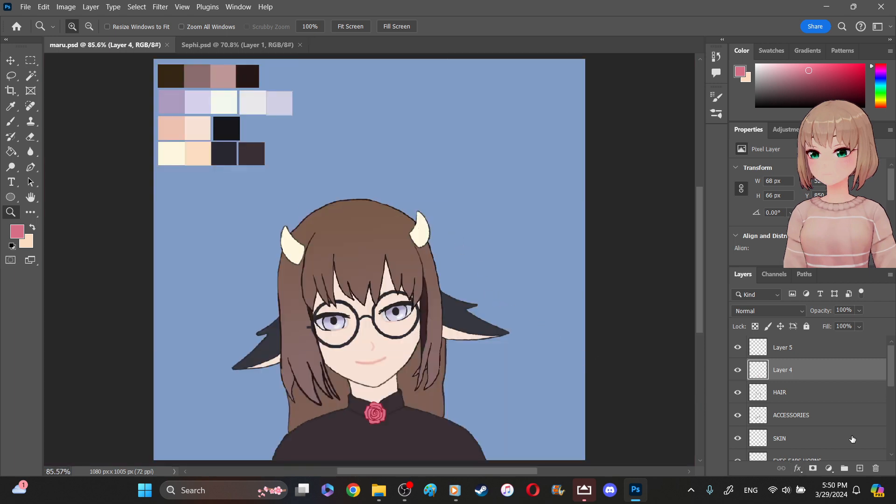
- Toggle the blue bg layer off and on, and hide it again for a close view of the eyes and glasses
scroll(794, 402, down, 10)
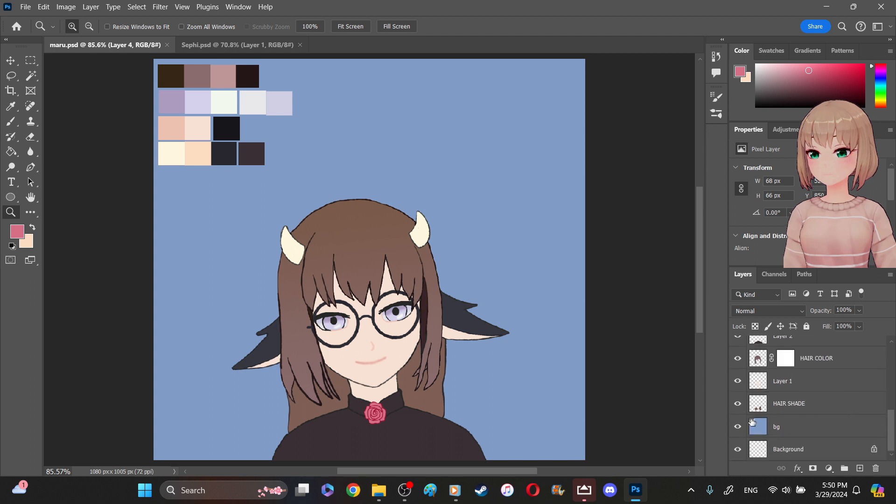
click(739, 428)
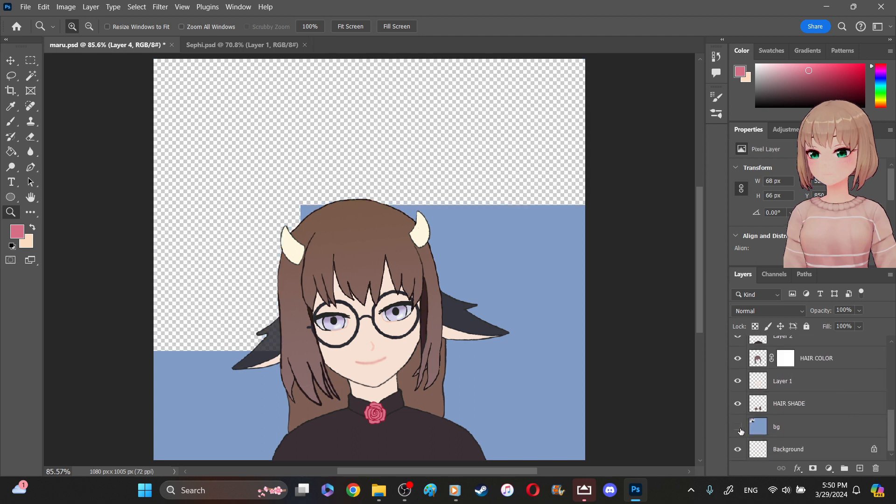
click(740, 430)
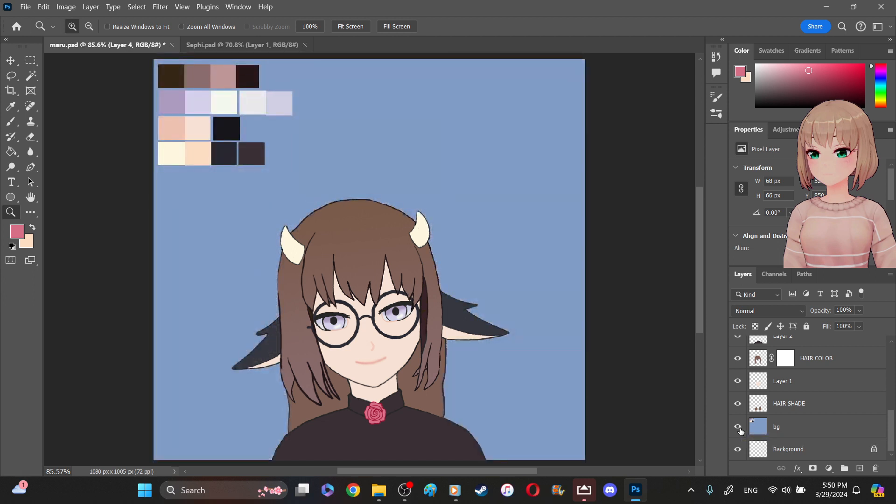
click(401, 309)
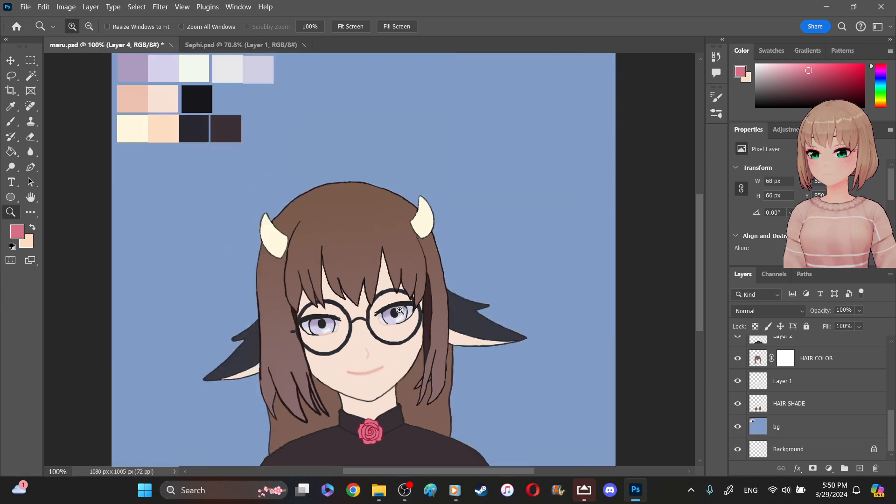
click(402, 309)
click(398, 342)
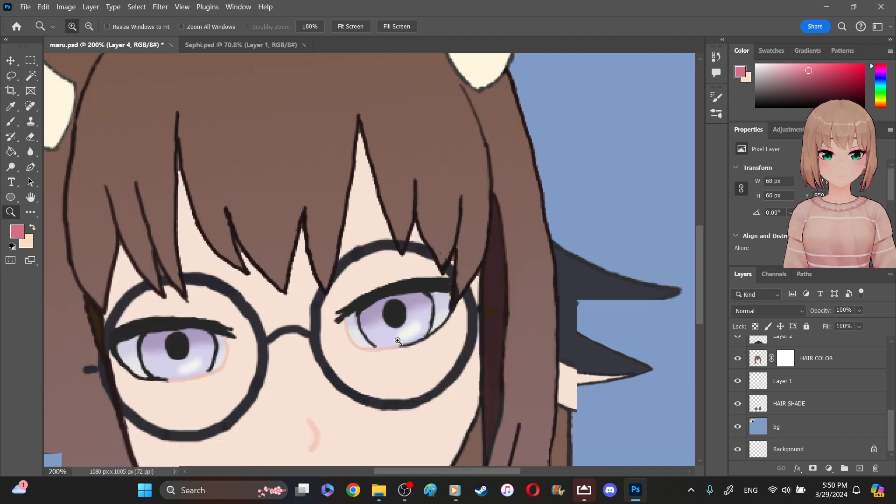
click(739, 428)
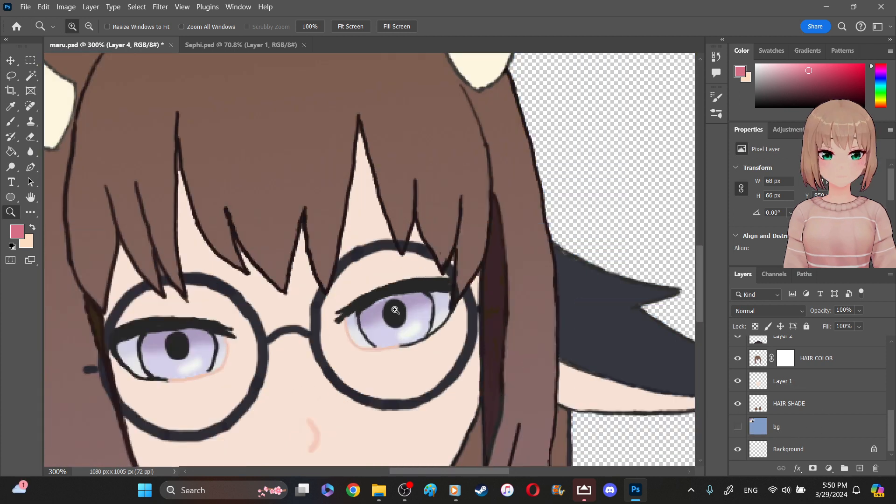
- Sample light purple from the left eye's iris and brush it under the right eye's upper lash line on the HAIR SHADE layer at 4 px
click(389, 297)
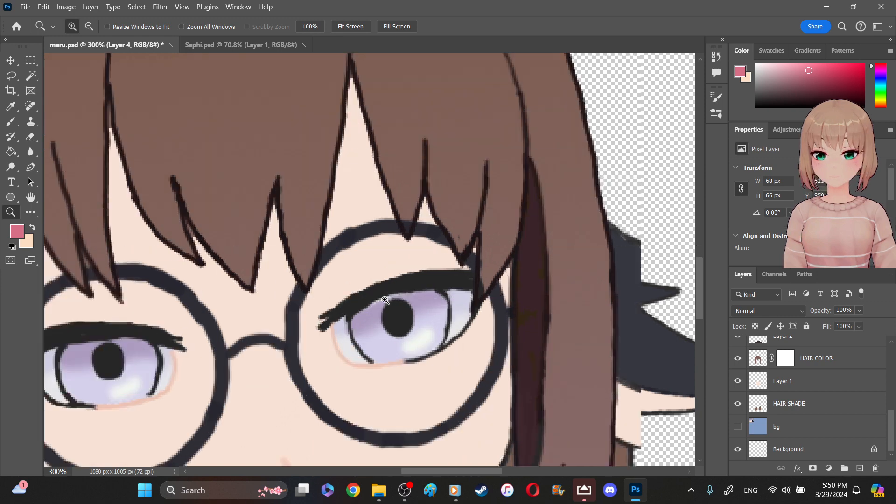
click(391, 304)
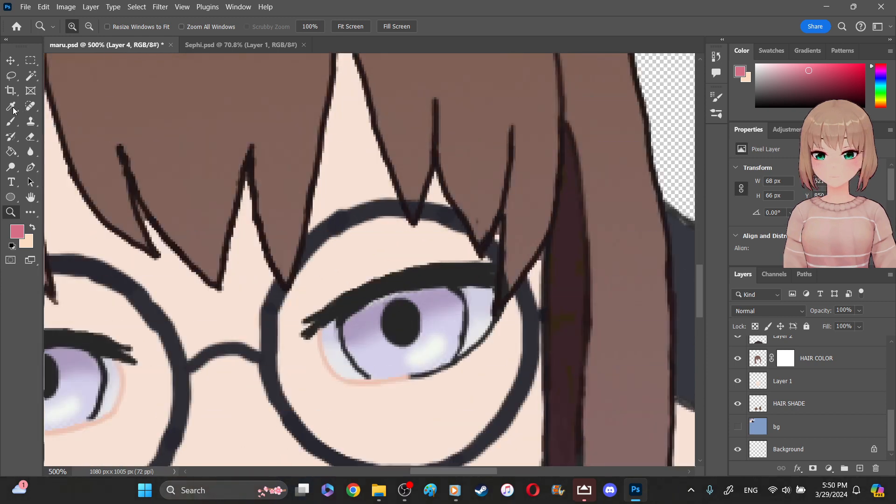
click(10, 106)
click(71, 350)
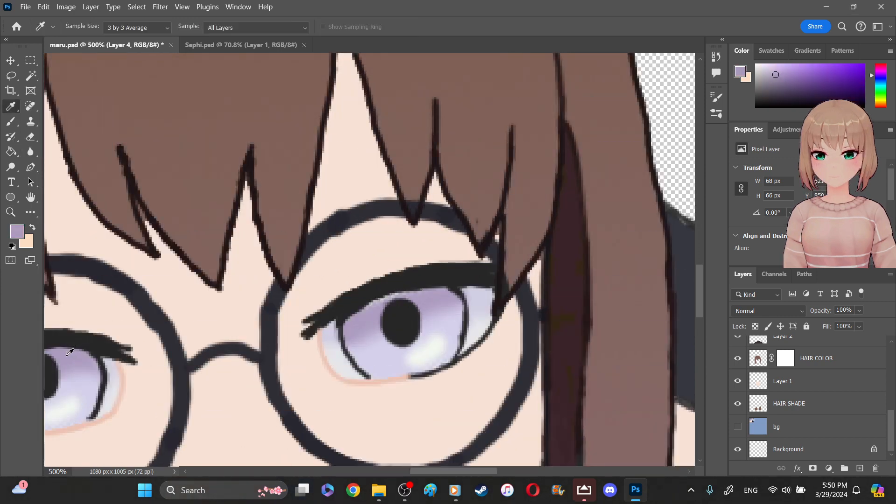
click(10, 121)
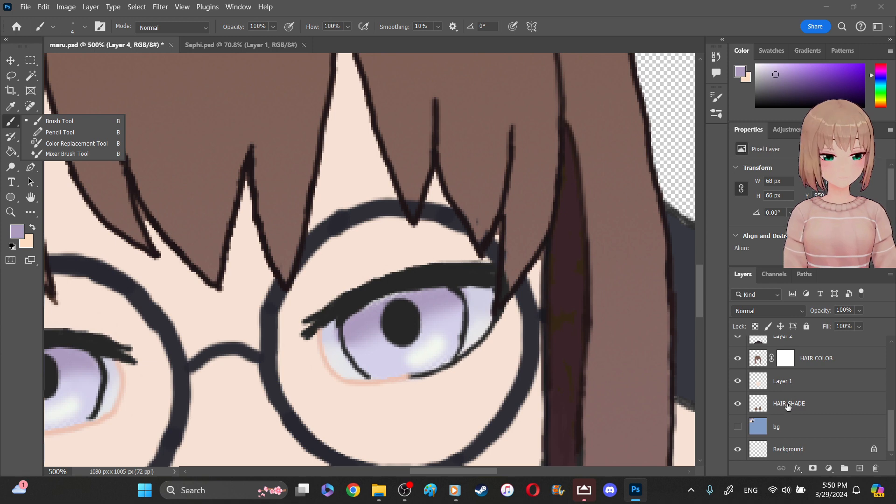
drag(789, 406, 788, 423)
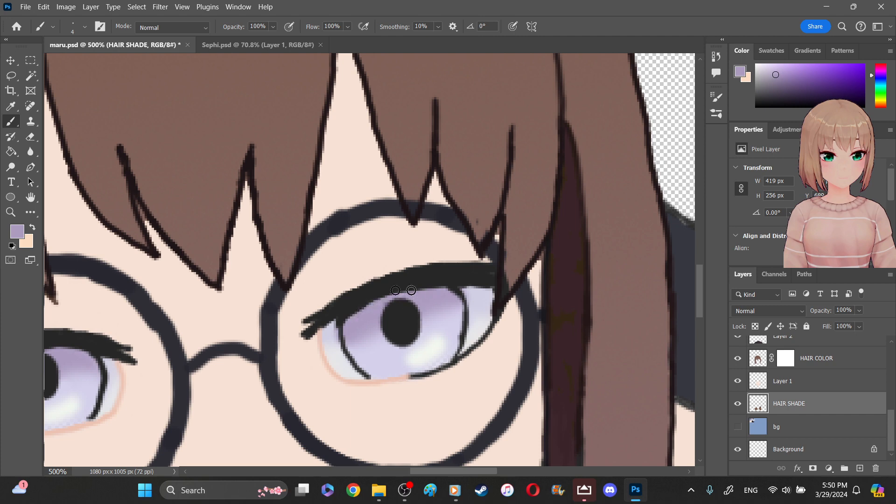
drag(385, 295, 346, 322)
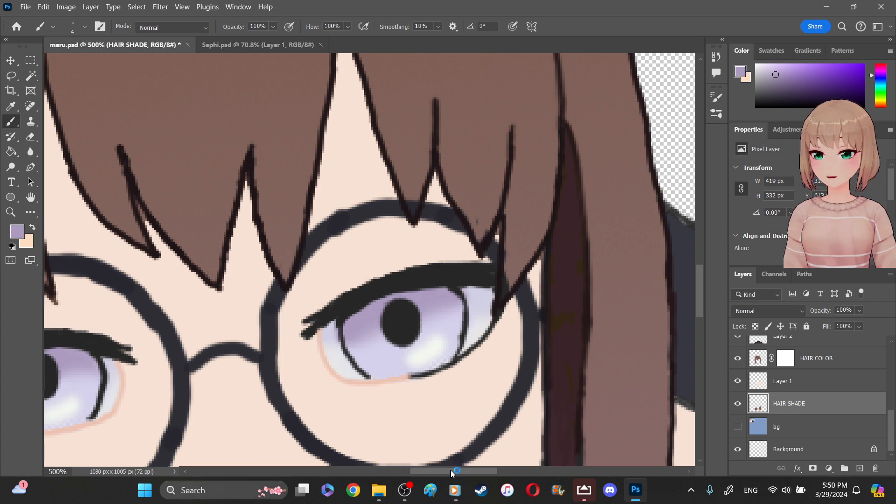
- Save the document and erase stray hair color along the bangs' edges on the HAIR COLOR layer with a 2 px eraser
drag(456, 475, 418, 452)
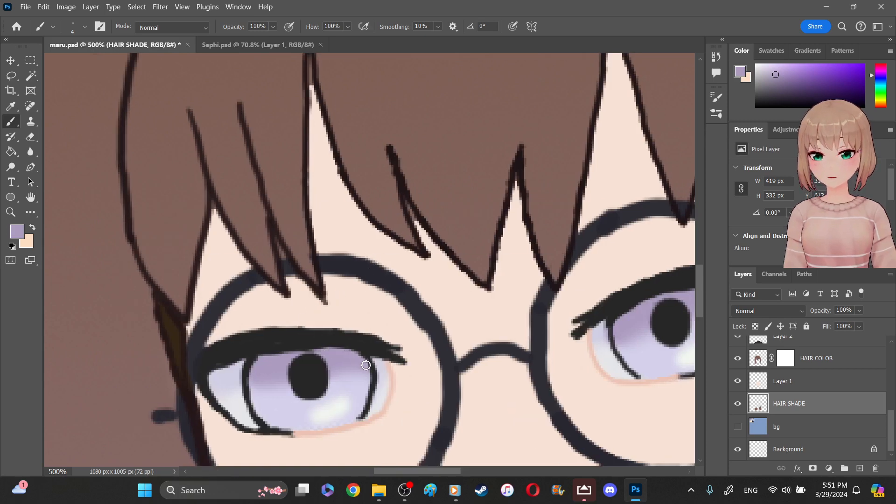
click(30, 136)
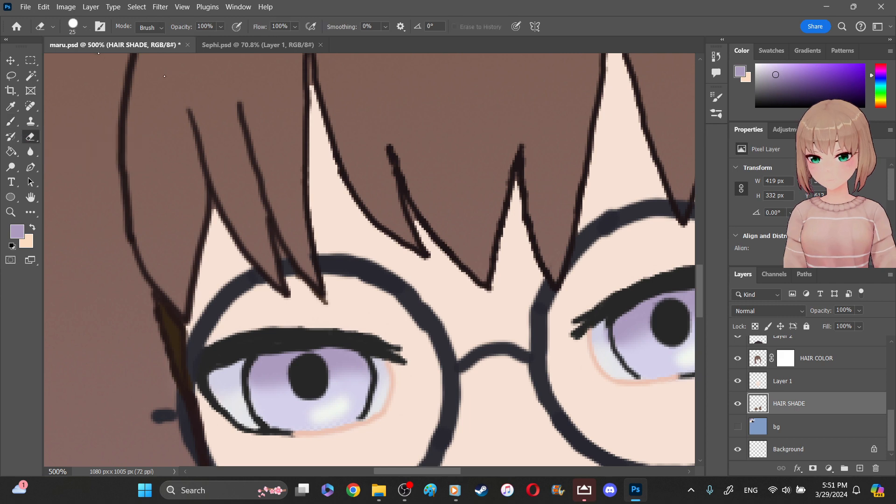
click(84, 26)
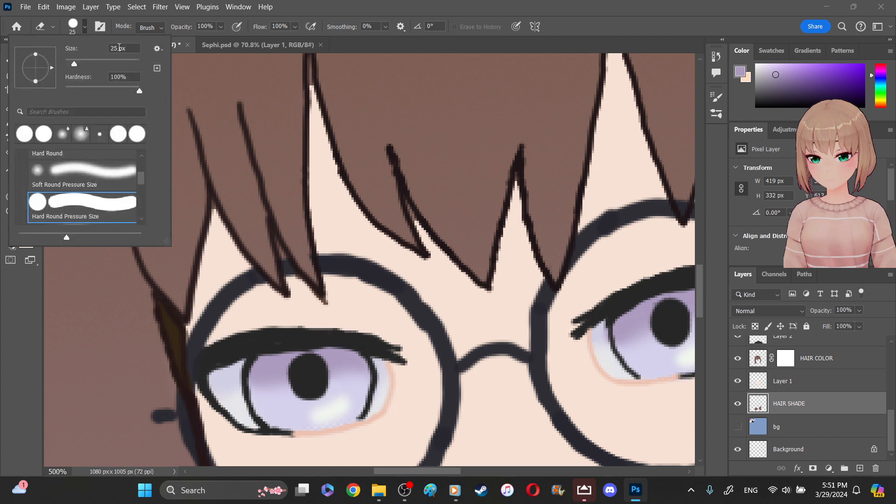
key(BackSpace)
key(Return)
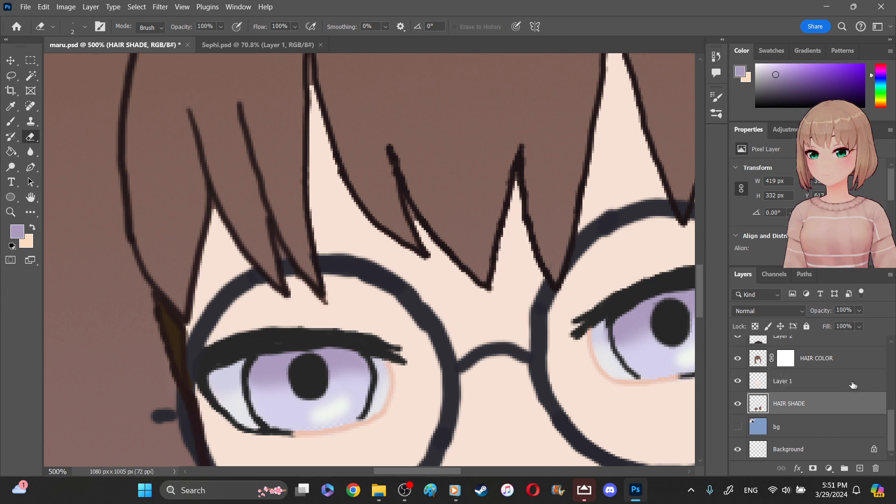
click(759, 361)
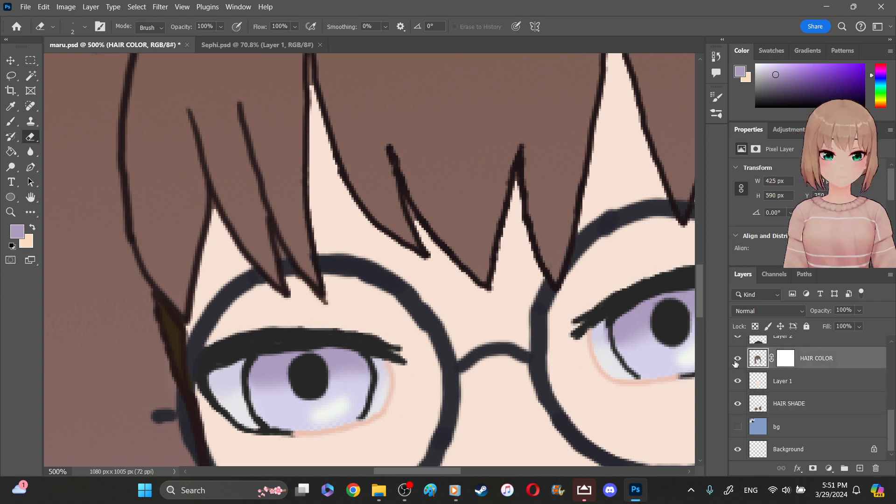
key(ctrl+s)
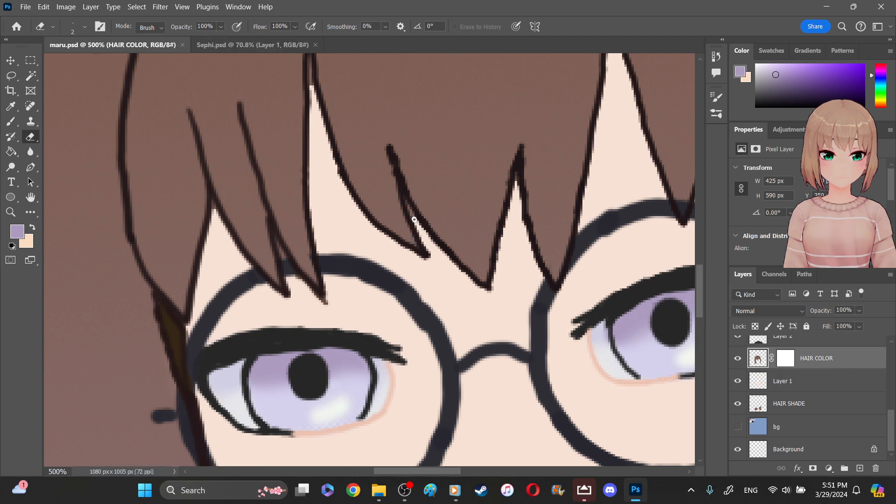
drag(409, 207, 409, 206)
click(515, 177)
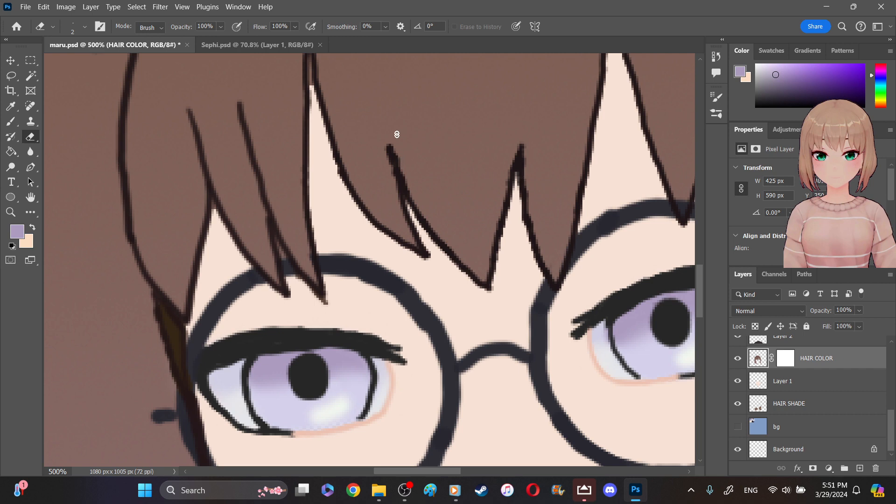
drag(310, 63, 310, 86)
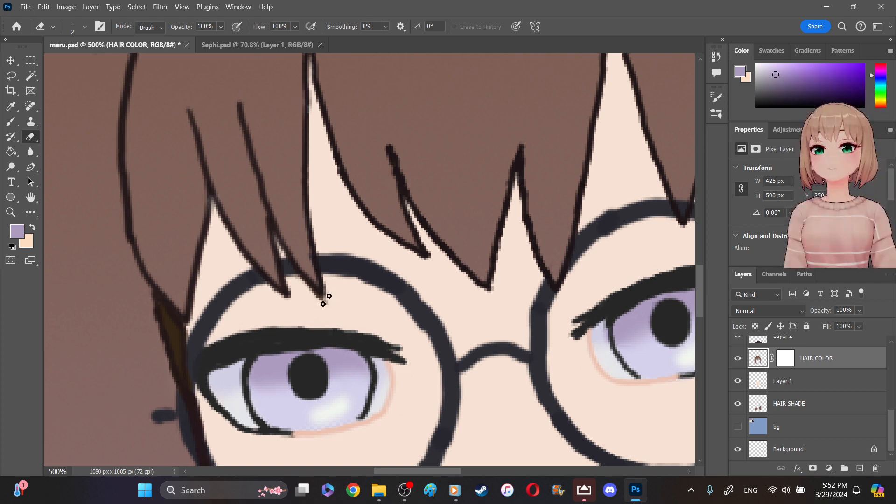
click(85, 27)
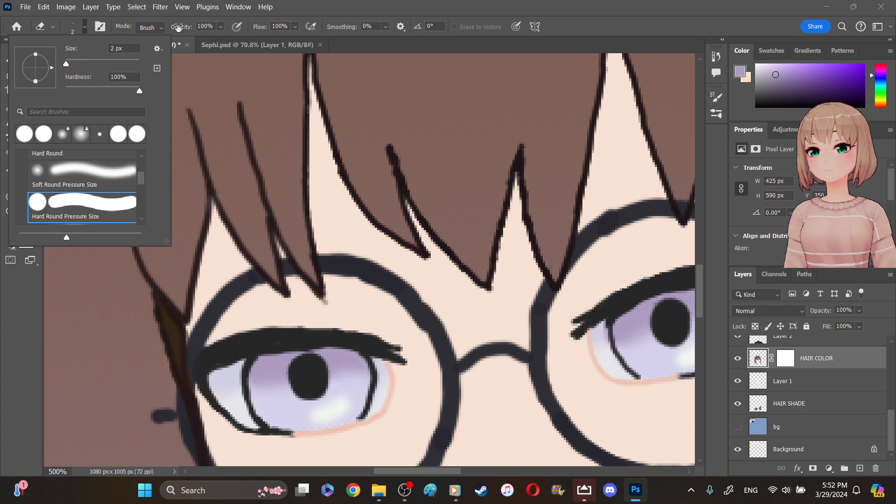
click(161, 27)
click(162, 27)
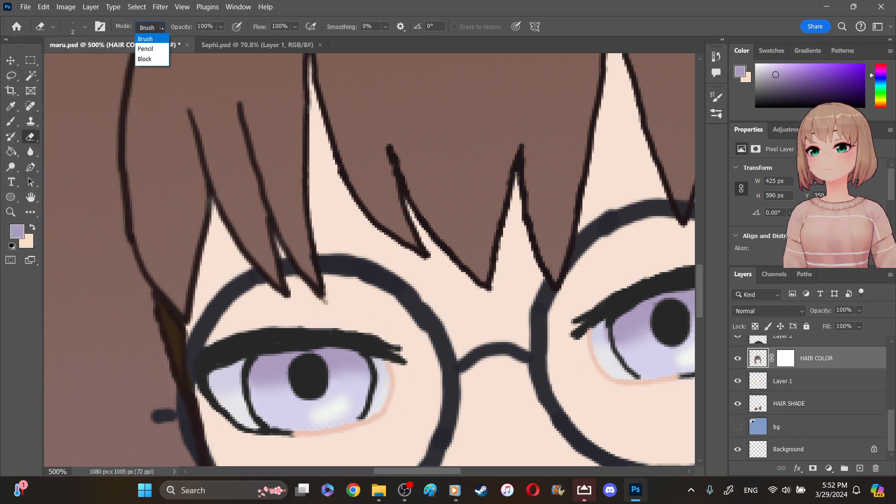
click(161, 28)
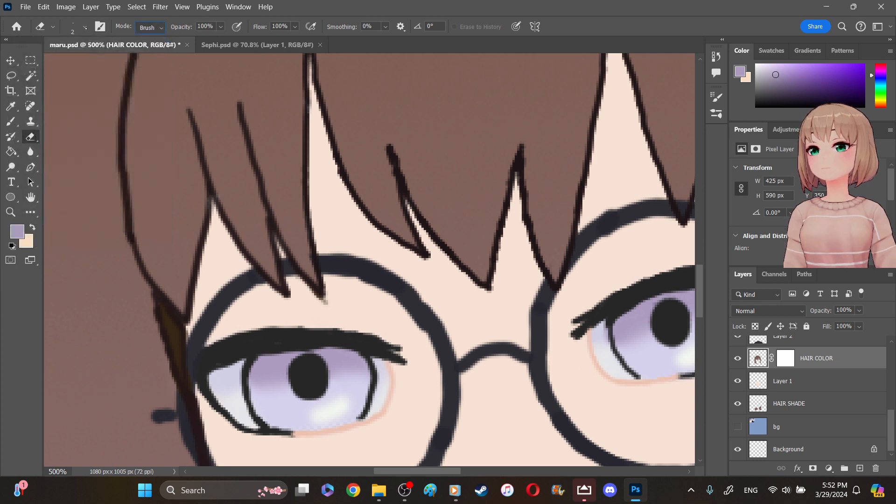
click(85, 28)
click(80, 200)
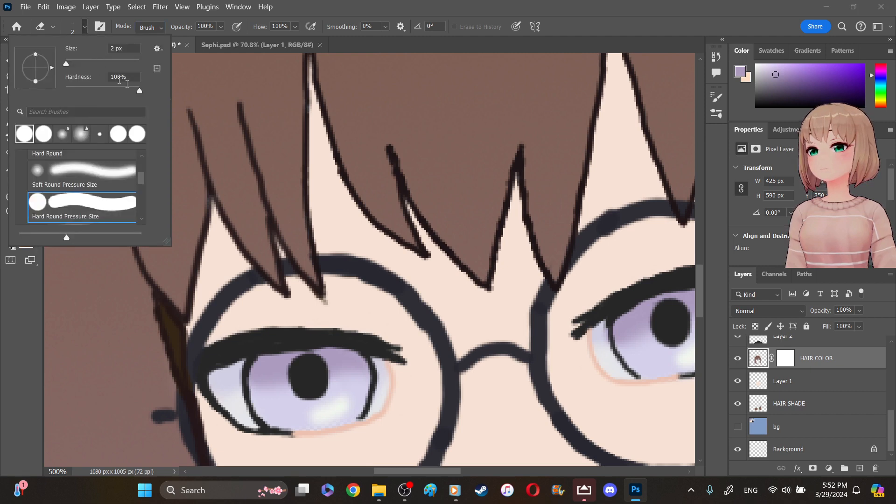
click(331, 297)
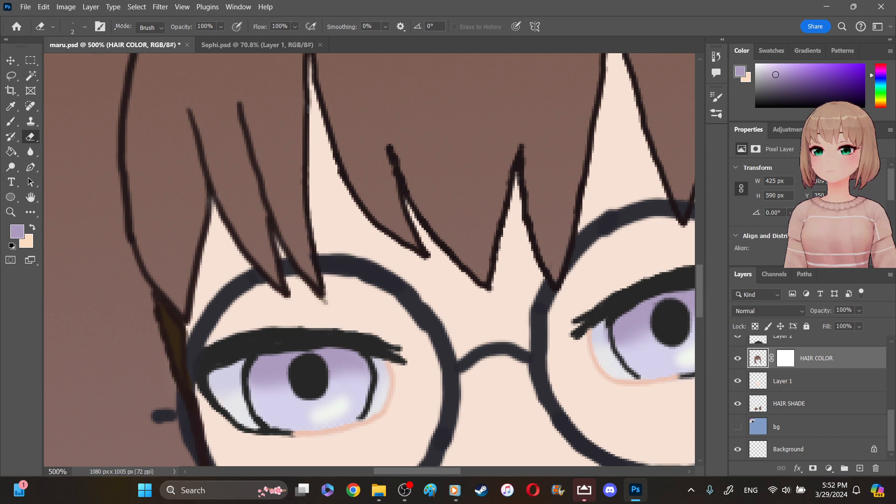
- Enlarge the eraser to 39 px and erase the stray smudge below the bang tip over the left lens on the HAIR layer
click(84, 26)
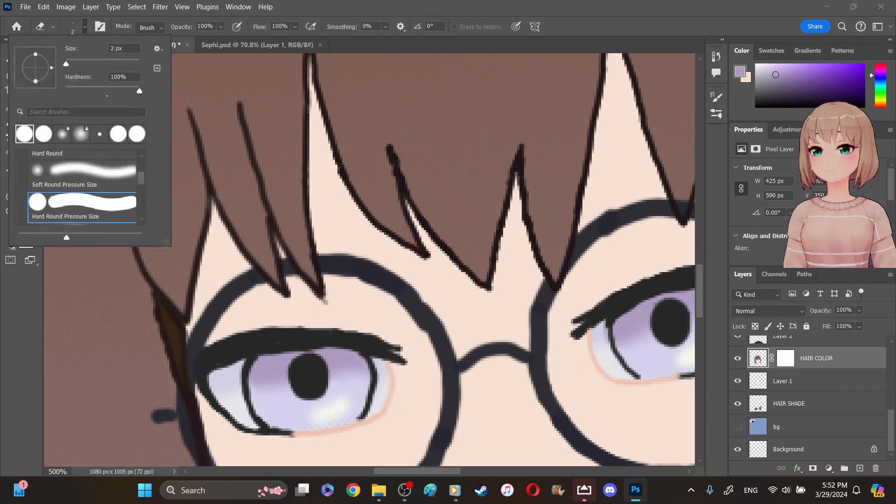
drag(88, 59, 79, 62)
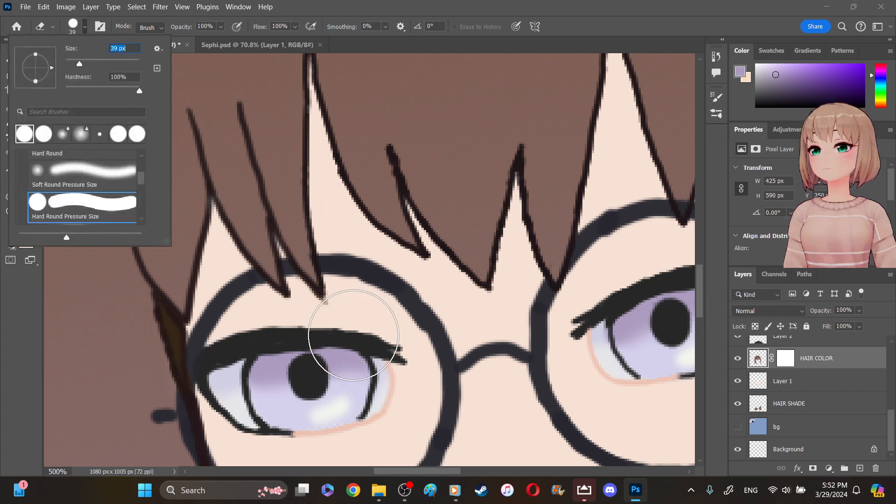
click(372, 326)
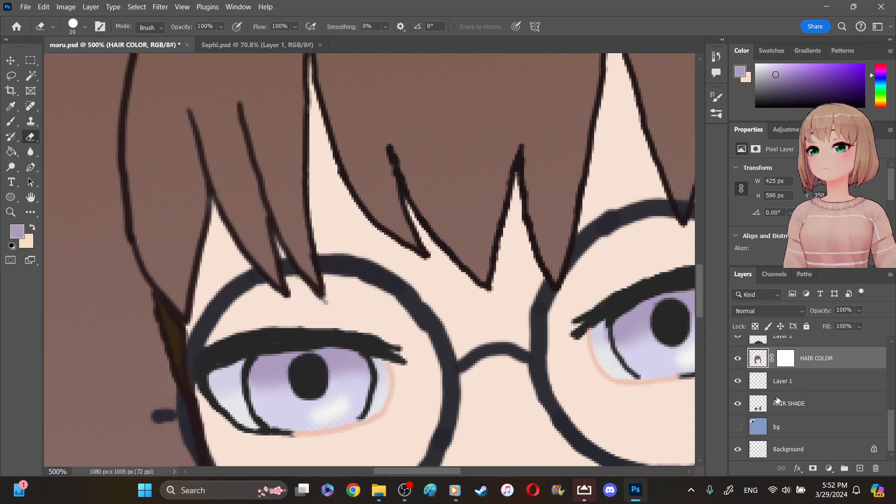
scroll(878, 393, up, 3)
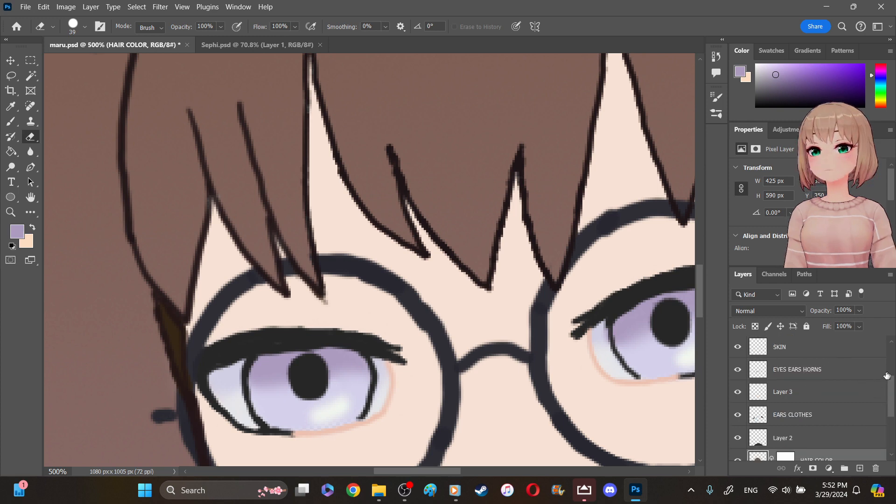
scroll(884, 378, up, 3)
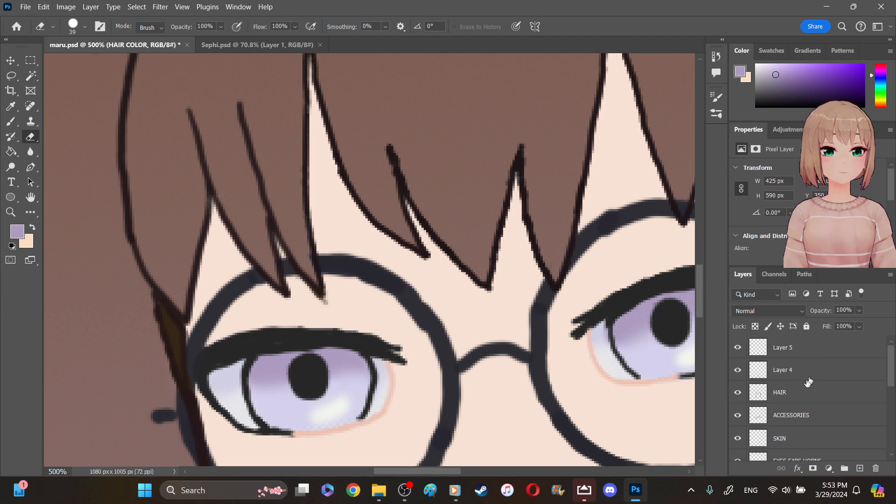
click(795, 395)
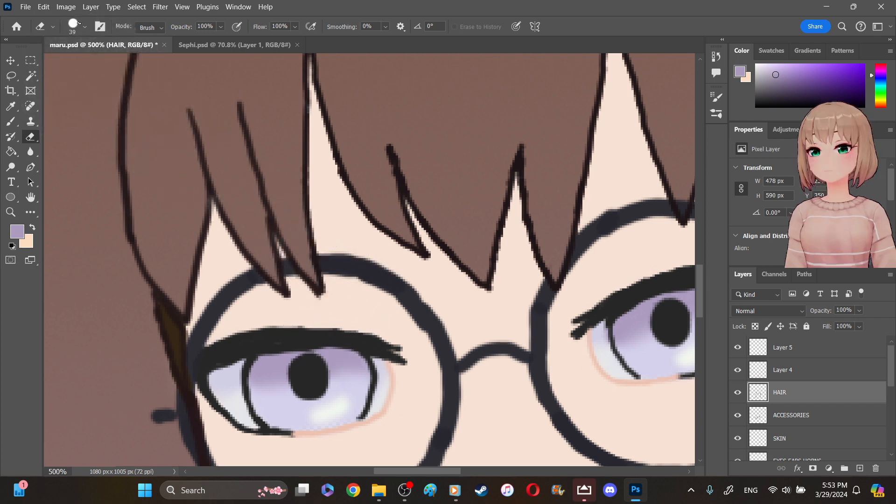
- Set the eraser to 5 px and clean up the hair color between the left bang strands on the HAIR COLOR layer
click(85, 27)
click(71, 61)
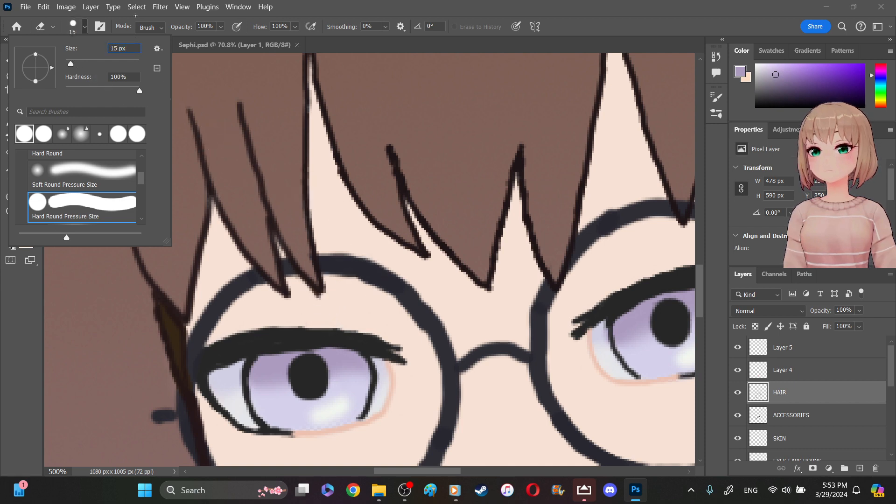
key(BackSpace)
key(Return)
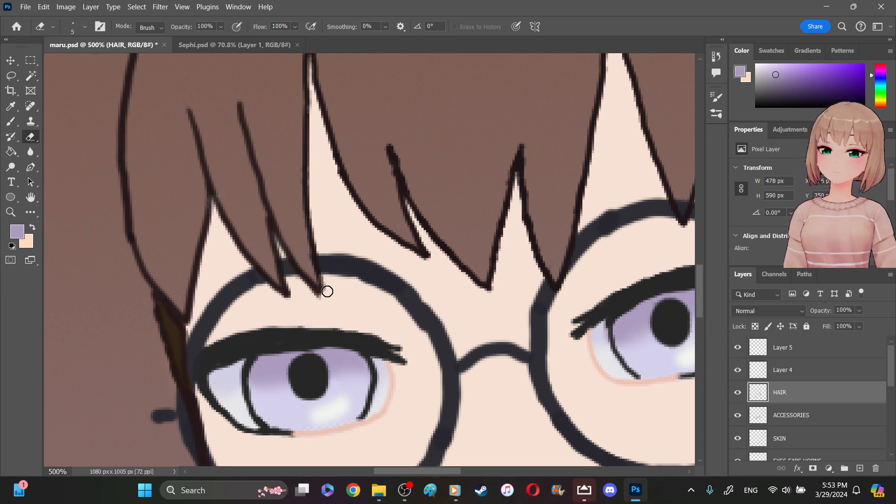
scroll(893, 393, down, 3)
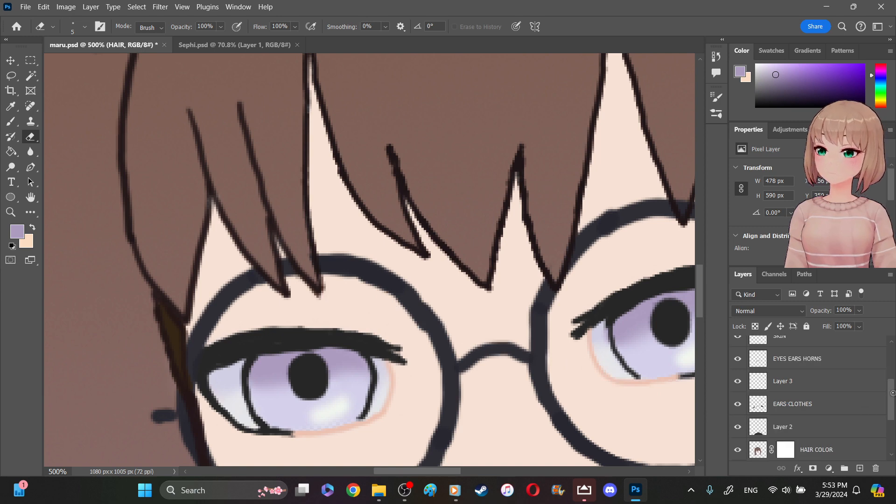
click(746, 450)
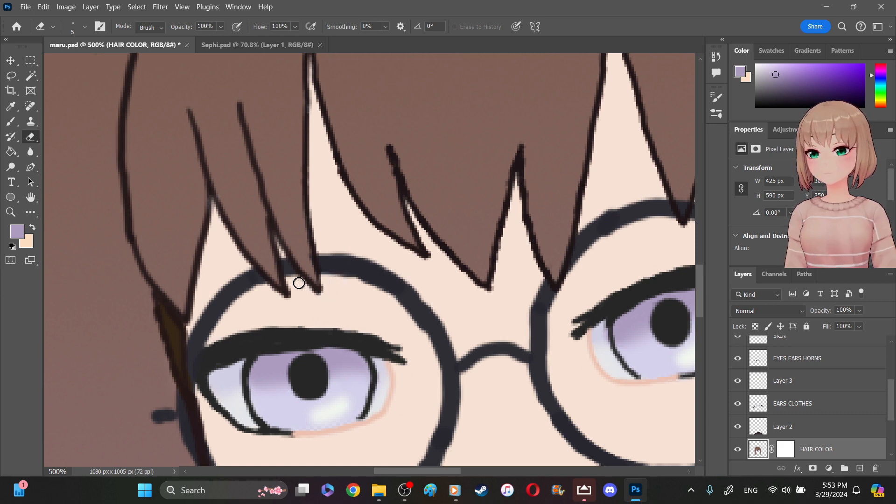
mouse_move(280, 250)
mouse_down()
mouse_move(276, 240)
mouse_move(283, 255)
mouse_up()
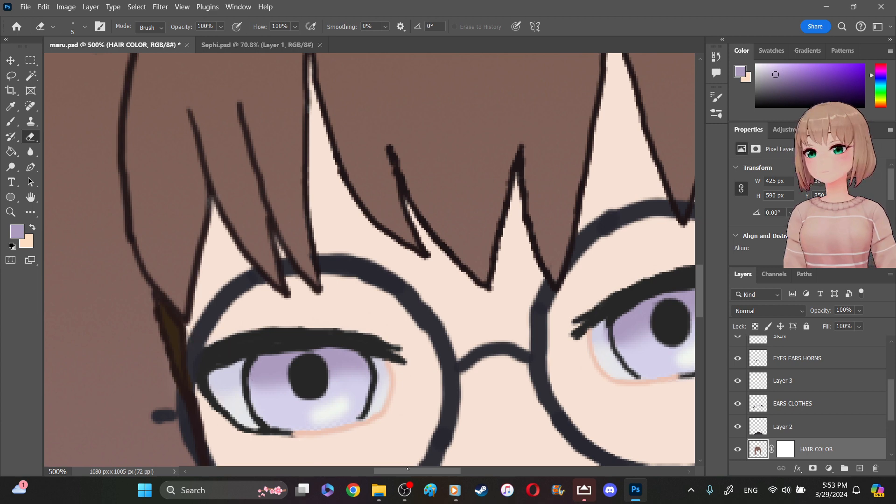
- Sample the ear's dark navy and brush over the gaps along its upper edge beside the hair on the EARS CLOTHES layer at 4 px
drag(407, 472, 477, 474)
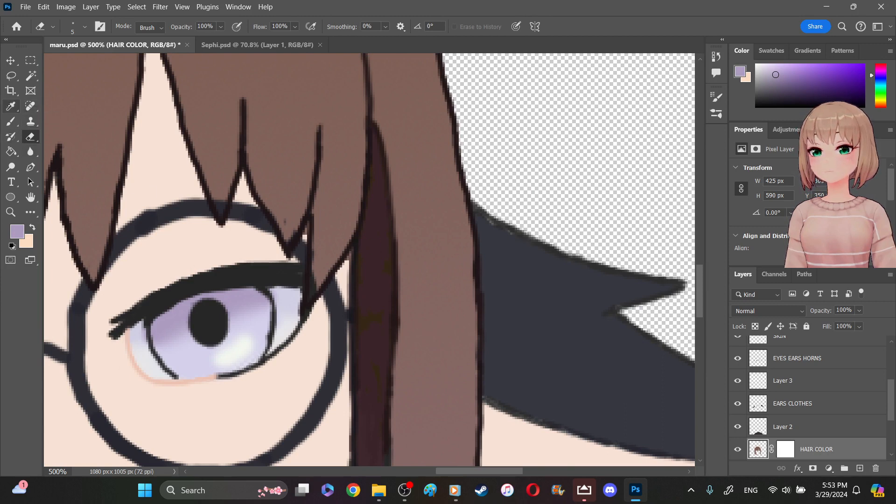
key(i)
key(i)
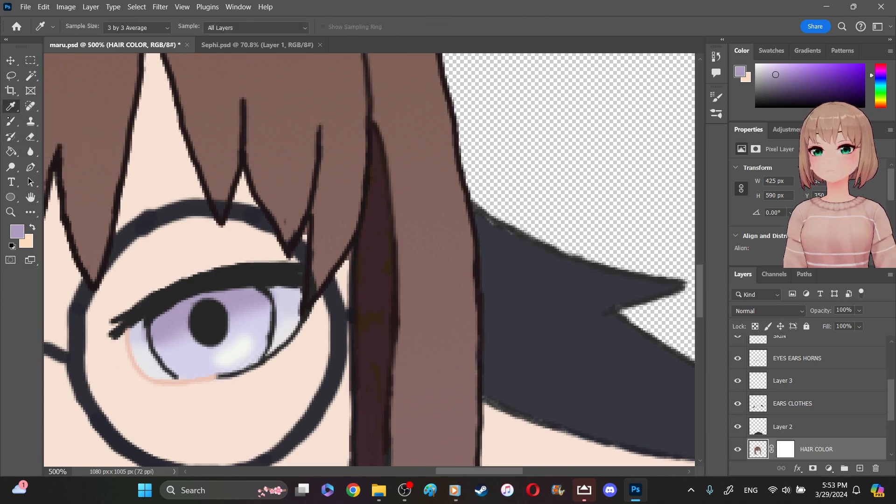
click(11, 121)
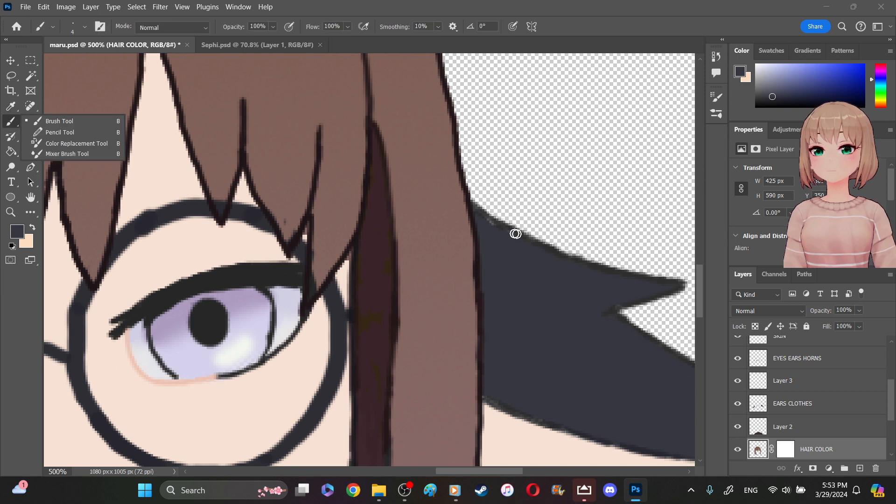
click(810, 403)
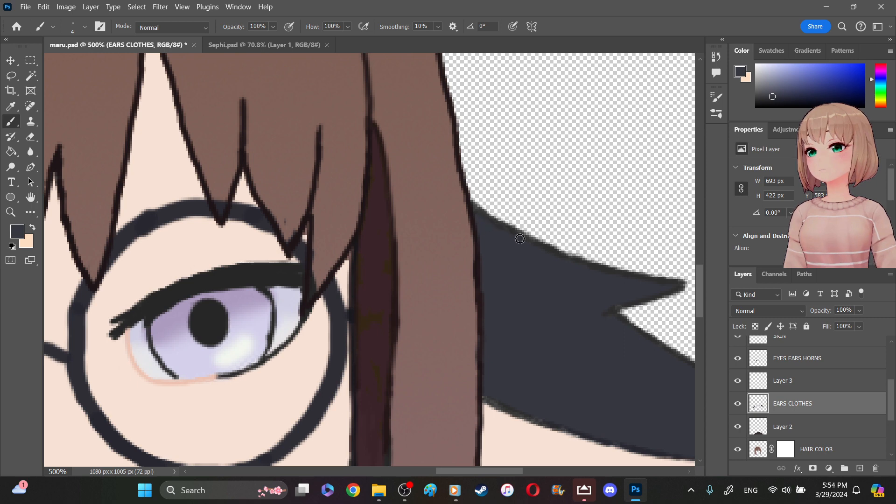
drag(476, 216, 498, 234)
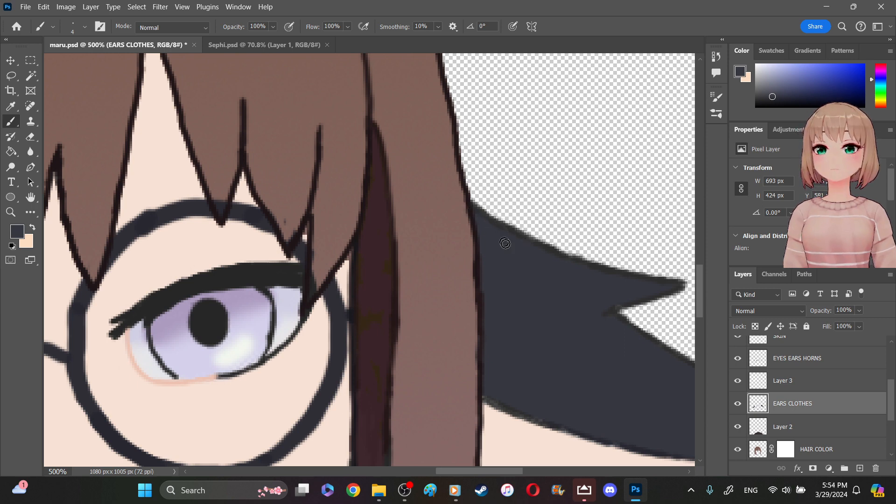
- Check the filled navy ear's lower edge and tip for remaining gaps
drag(514, 472, 555, 472)
scroll(369, 259, down, 5)
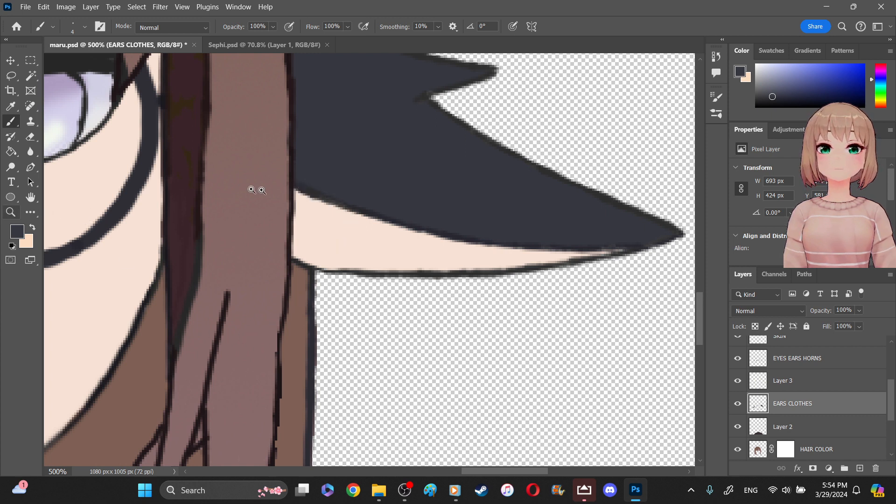
key(z)
drag(370, 276, 316, 235)
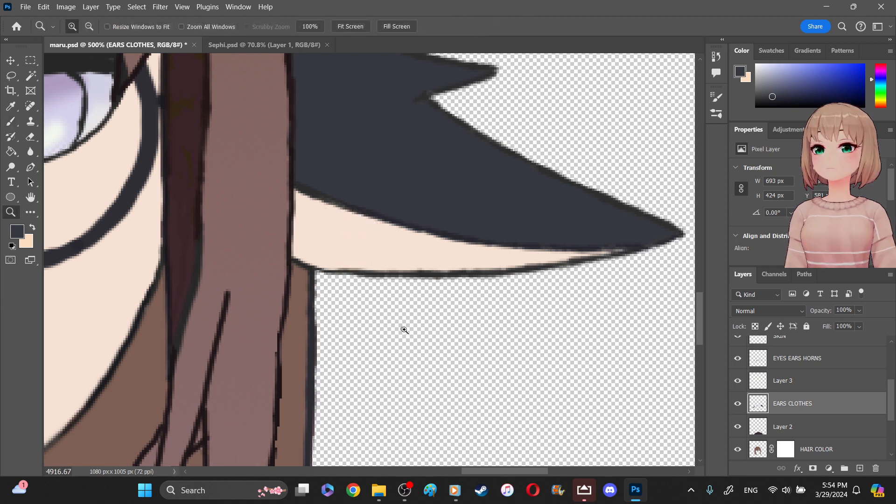
click(421, 338)
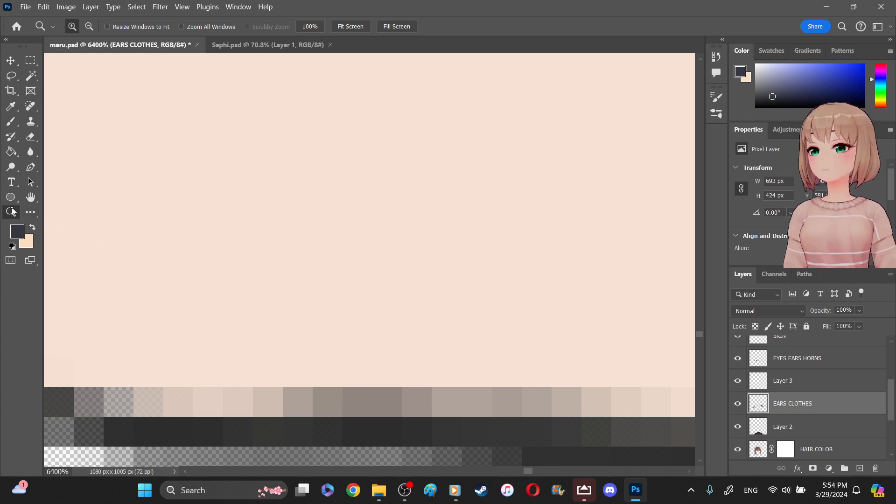
click(53, 27)
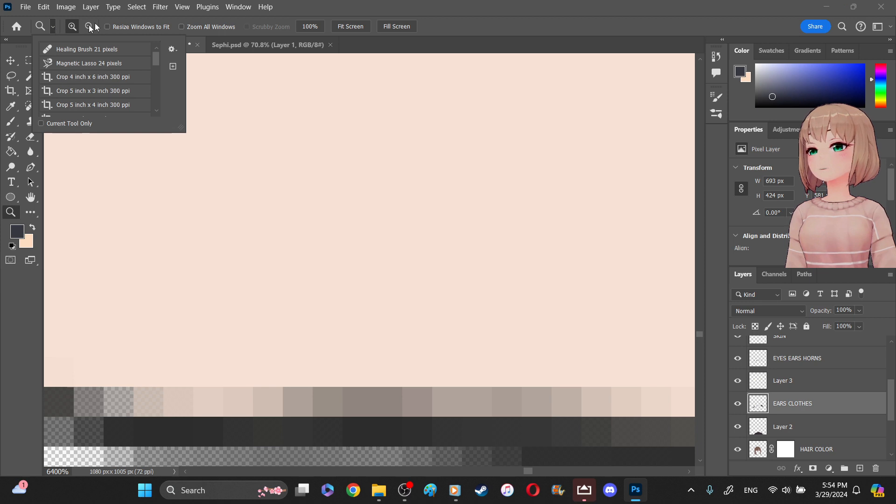
click(467, 19)
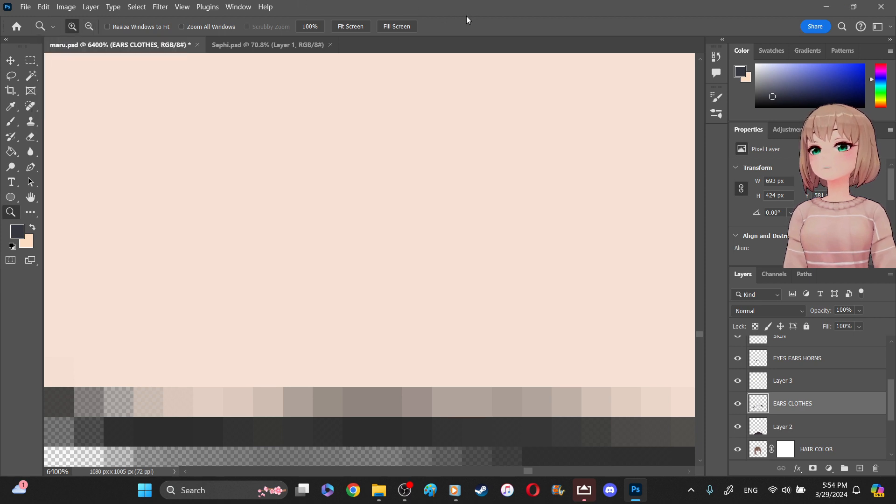
- Fill the other, semi-transparent ear with the dark navy foreground color on the EARS CLOTHES layer using the Paint Bucket at tolerance 32
click(362, 22)
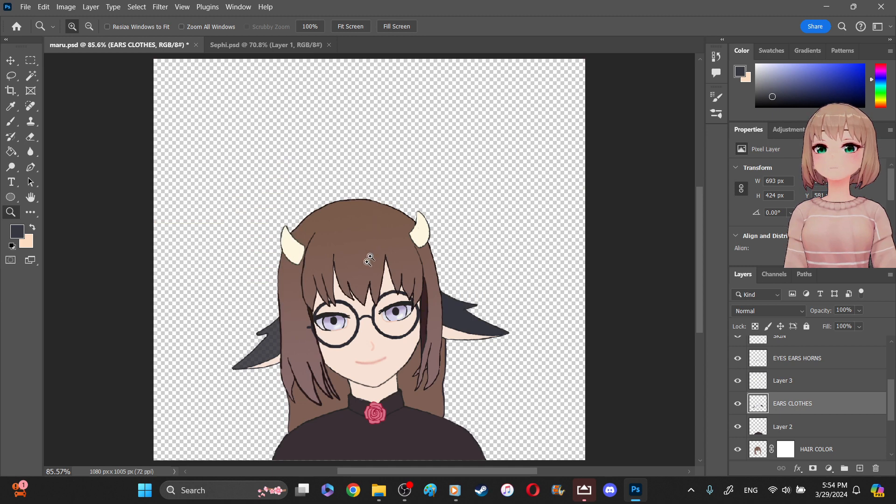
click(262, 348)
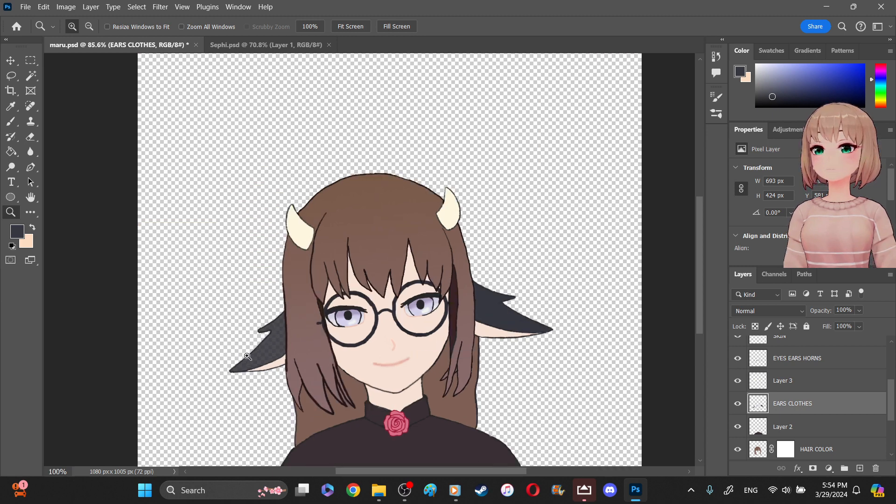
click(252, 353)
click(247, 357)
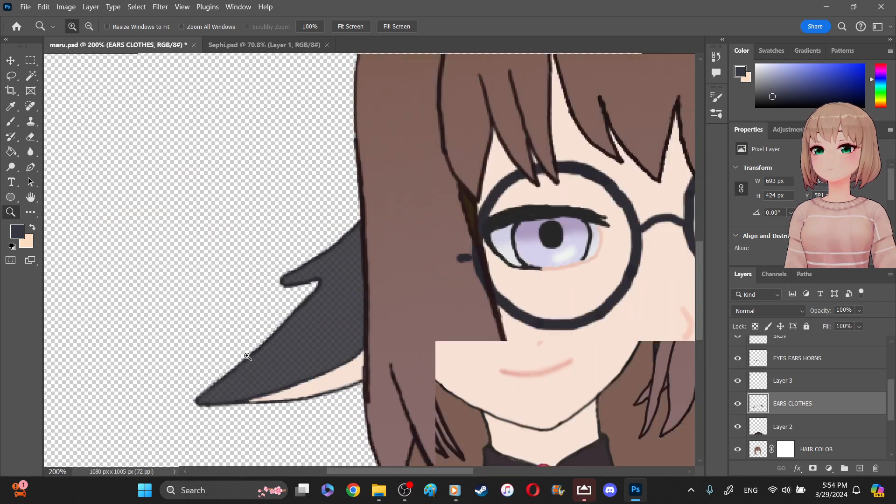
click(247, 356)
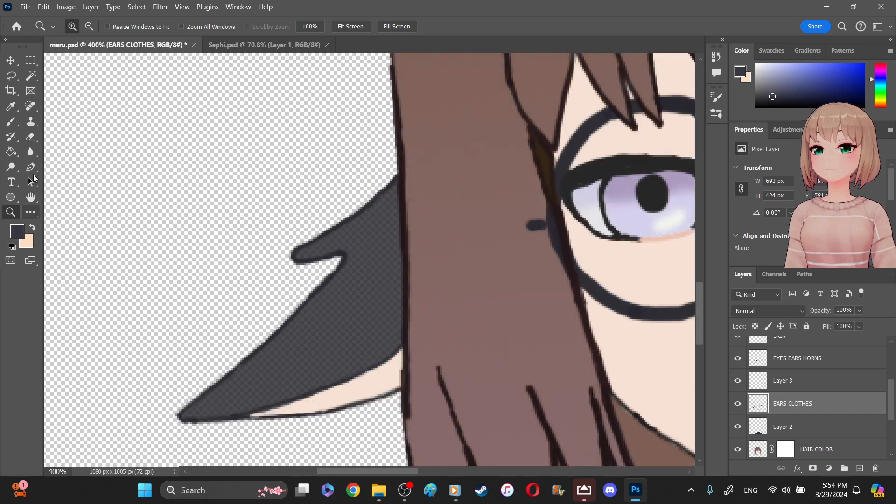
click(11, 151)
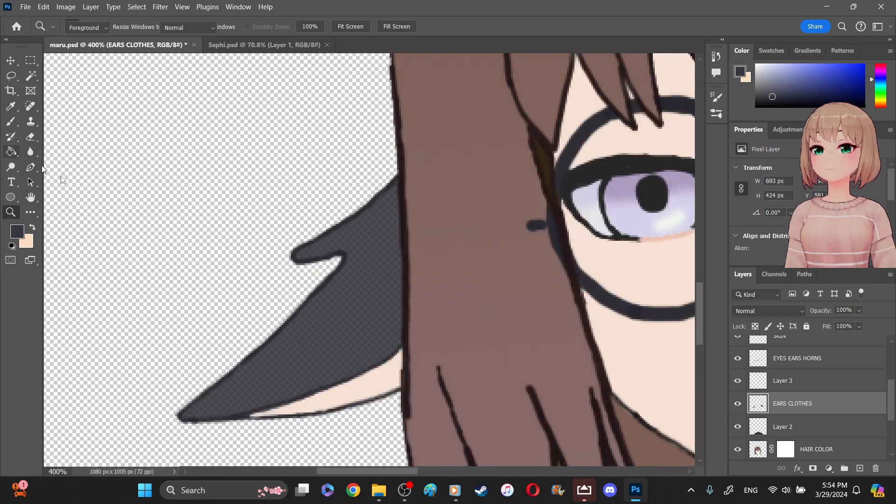
click(335, 346)
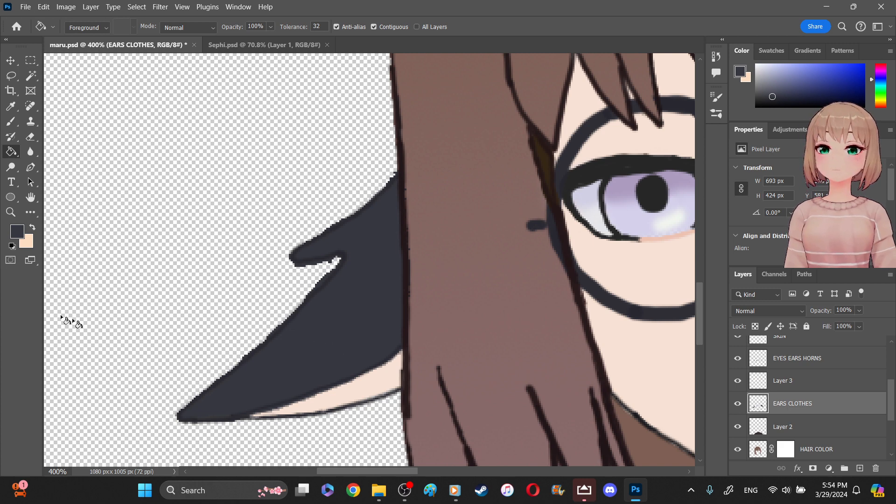
- Show the blue bg layer and erase the navy fill spilling into the newly filled ear's notch on EARS CLOTHES with a 5 px eraser
key(z)
drag(263, 335, 282, 360)
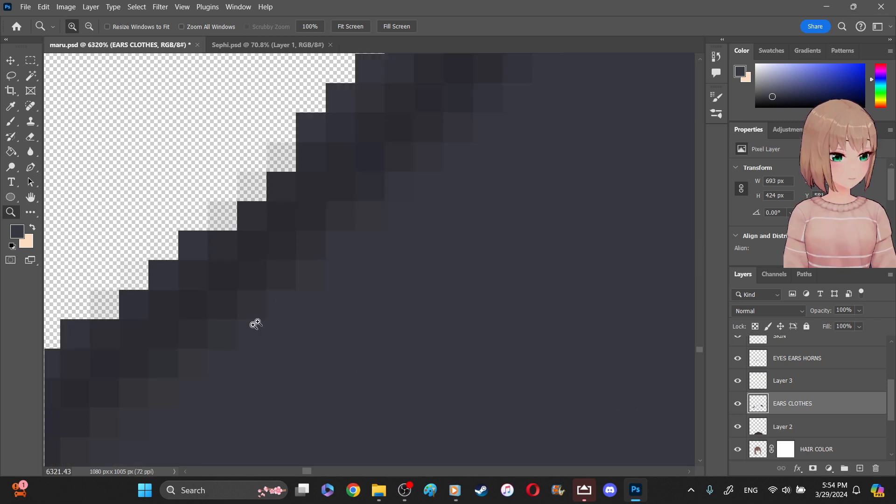
right_click(122, 277)
click(157, 293)
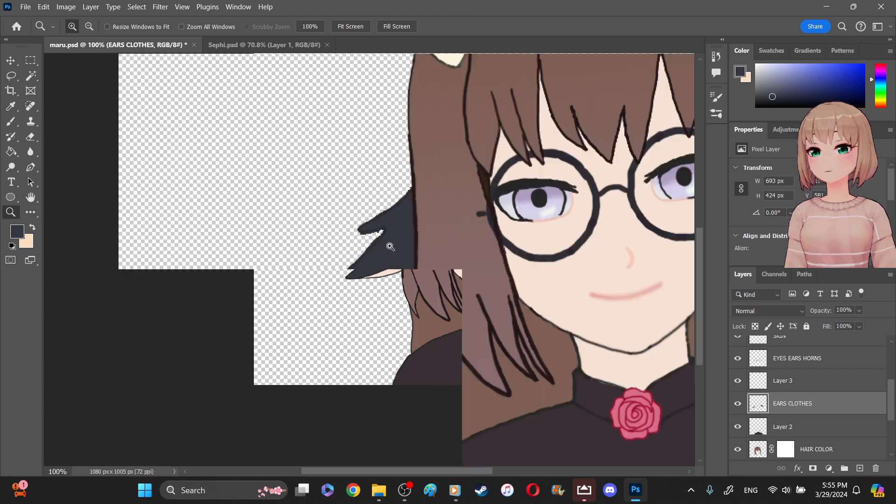
click(390, 245)
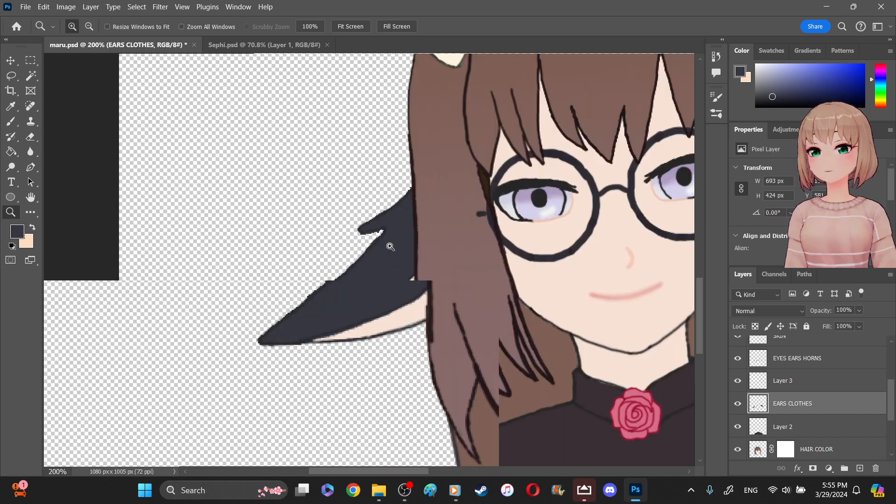
click(314, 195)
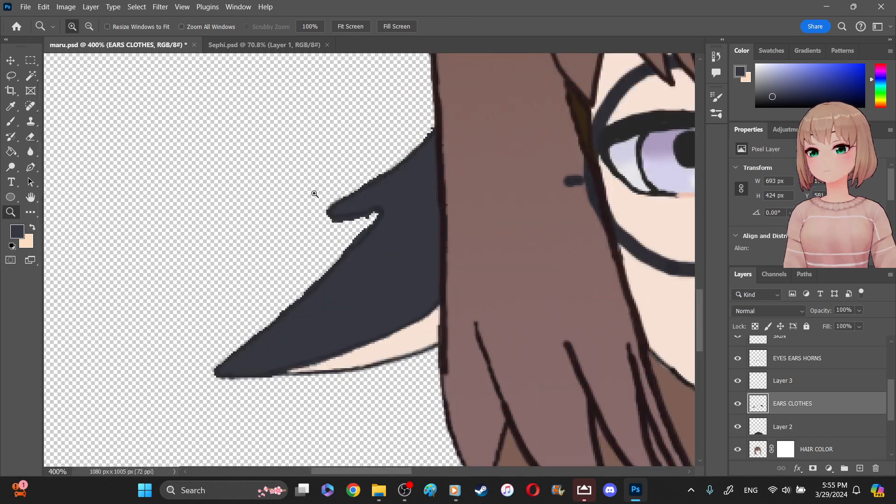
click(305, 177)
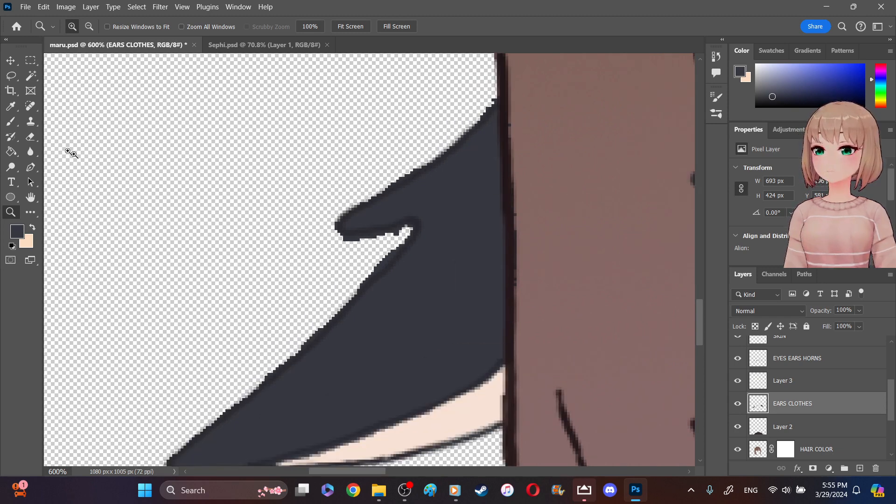
click(30, 137)
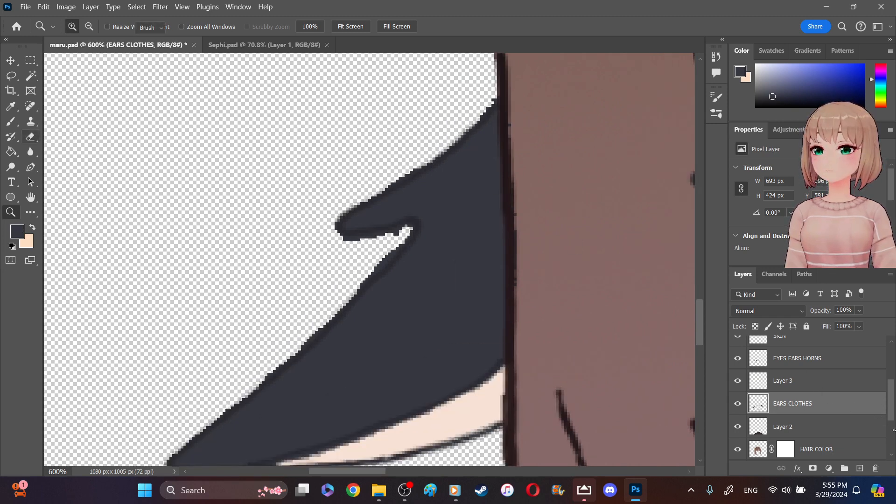
scroll(760, 432, down, 3)
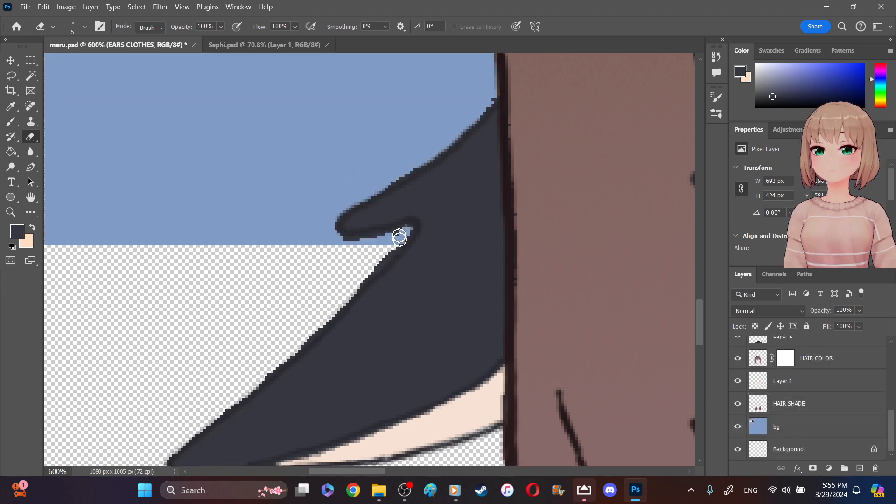
drag(399, 237, 357, 283)
mouse_move(390, 249)
mouse_down()
mouse_move(409, 227)
mouse_move(352, 240)
mouse_up()
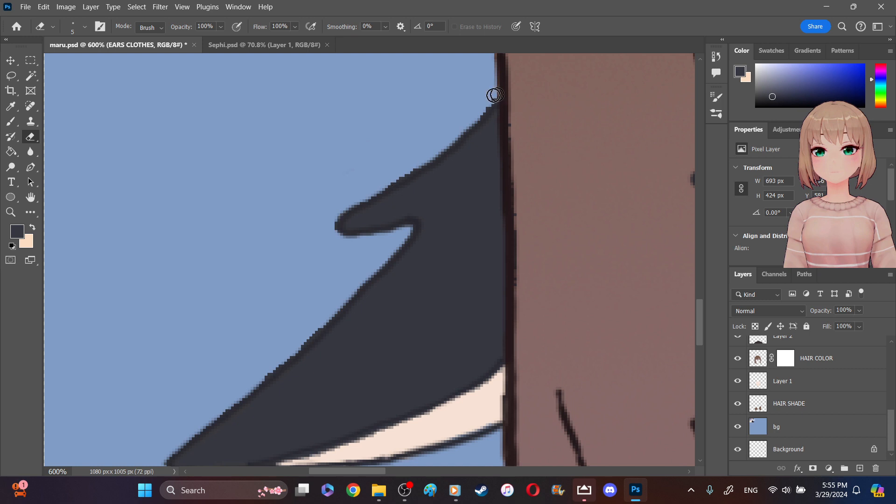
- Trim the jagged navy fringe along the ear's upper edge and long outer slope, undoing the last two eraser strokes
drag(486, 102, 466, 123)
mouse_move(407, 170)
mouse_down()
mouse_move(416, 164)
mouse_move(350, 203)
mouse_up()
drag(319, 321, 271, 370)
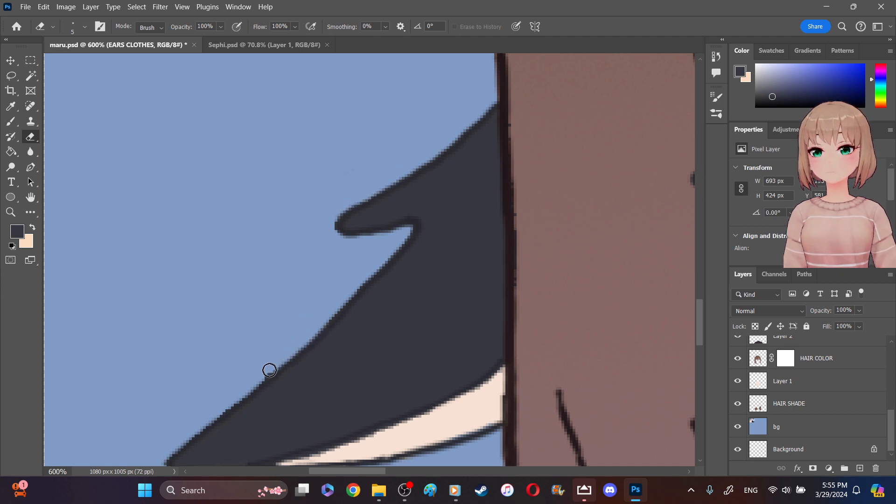
key(ctrl+z)
key(ctrl+z)
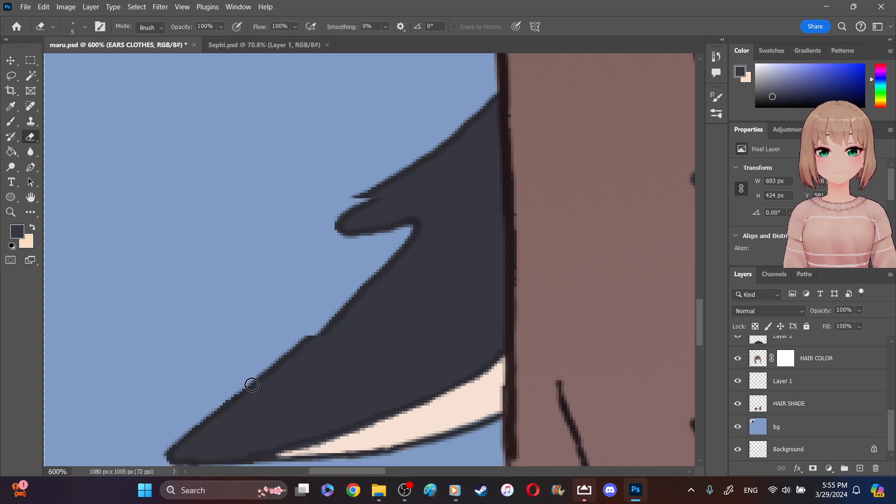
scroll(252, 385, down, 3)
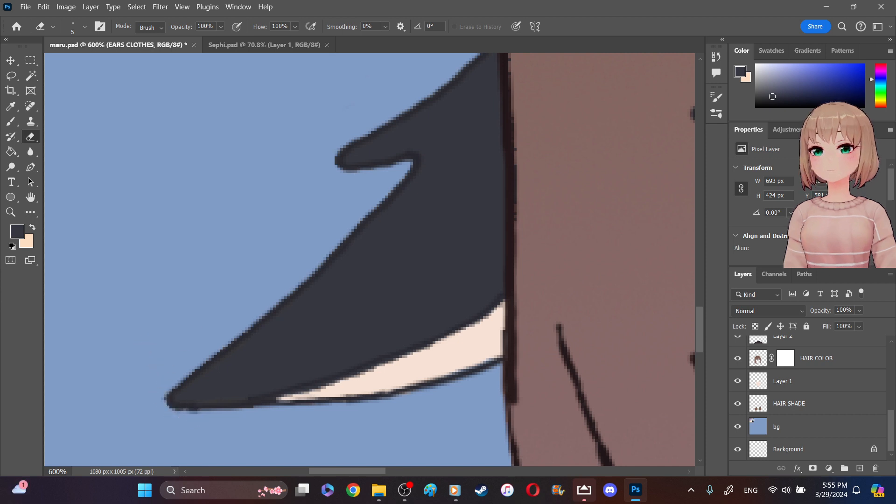
- Hide the blue bg layer with the color swatches so the character stands on transparency
click(10, 212)
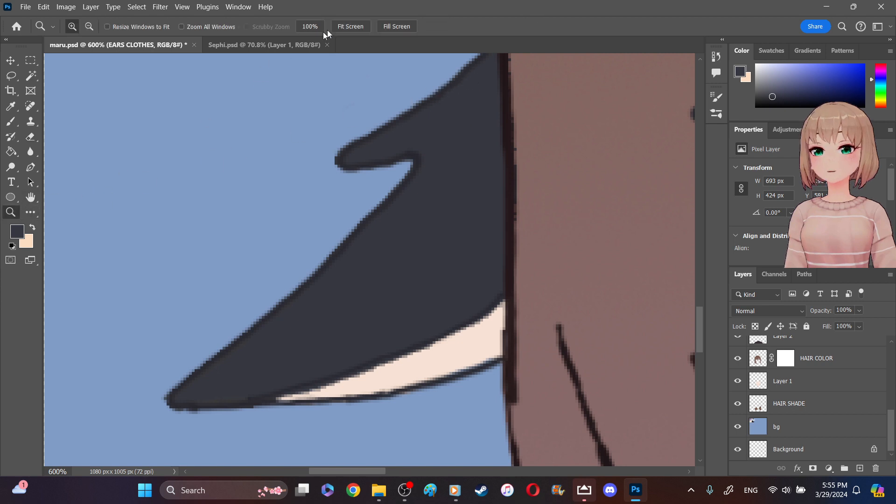
click(361, 27)
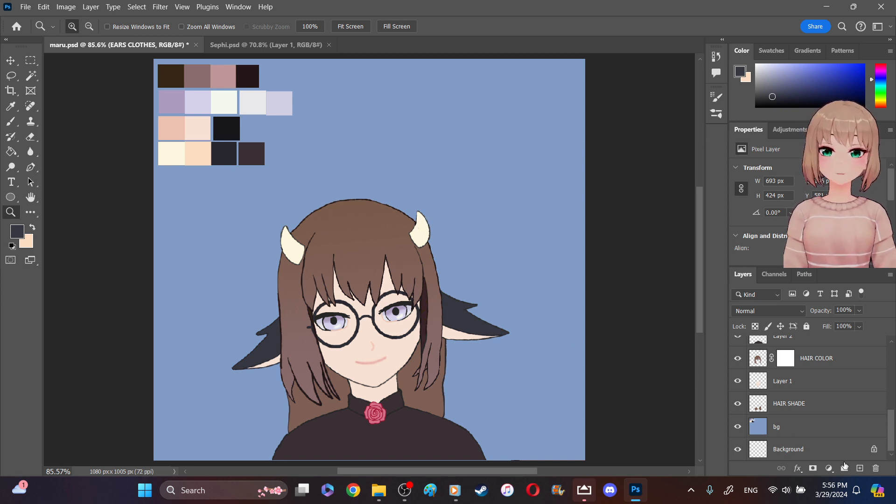
click(738, 428)
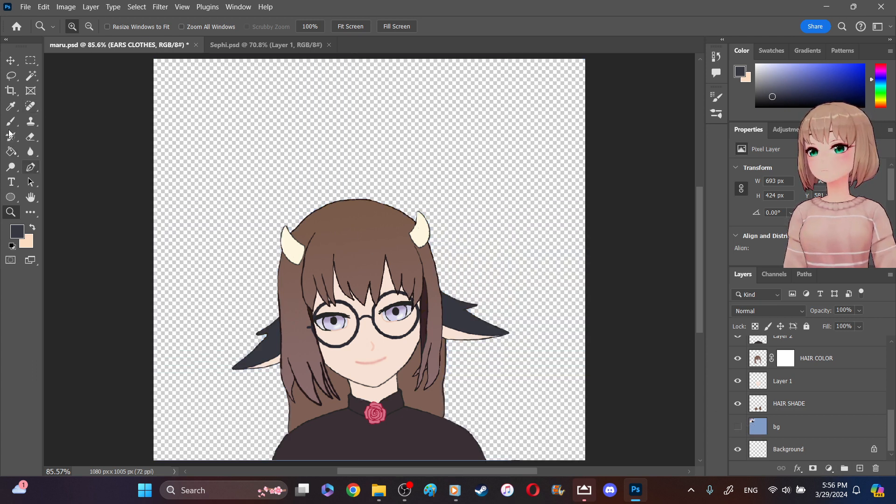
- Crop the canvas around the character to about 755 × 701 px, trimming the empty area above and on both sides
click(10, 91)
drag(374, 60, 362, 120)
drag(584, 260, 554, 262)
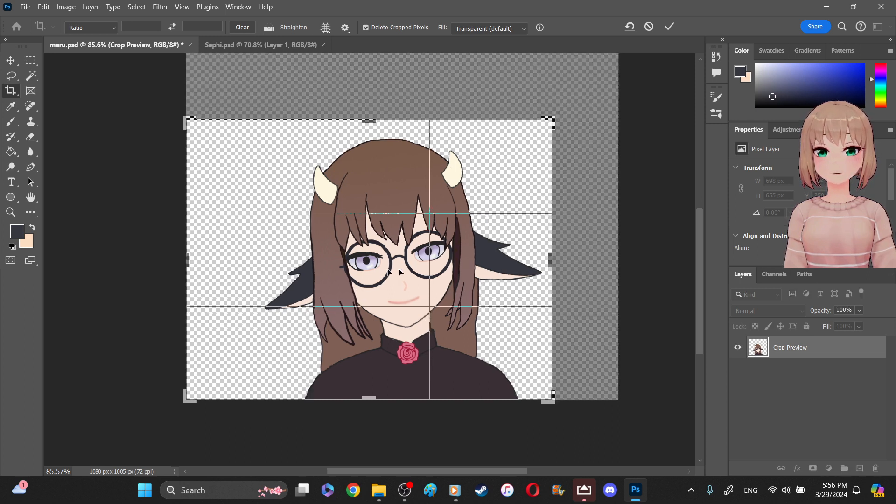
drag(183, 253, 217, 259)
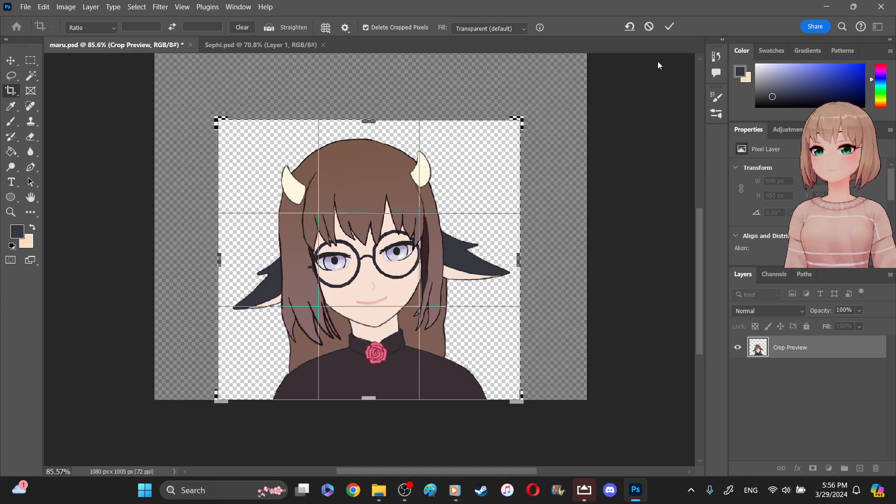
click(670, 27)
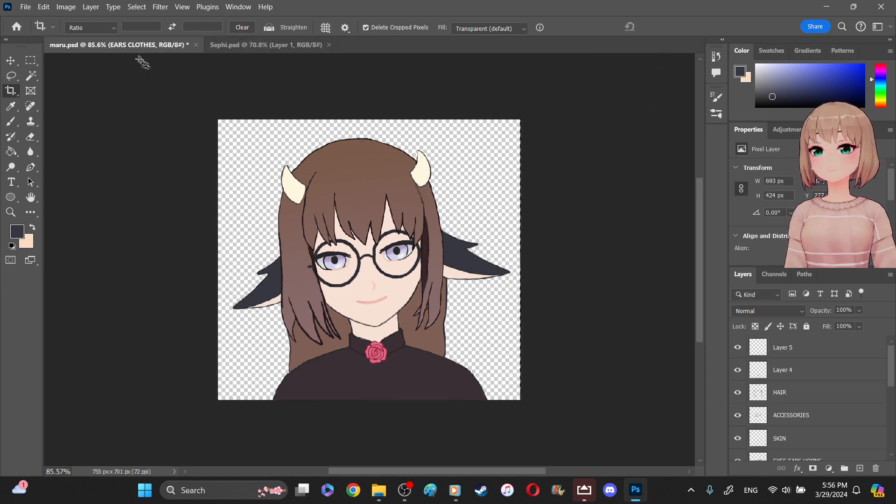
- Save the document and export it as a PNG named maru in the thumbnails folder
click(28, 9)
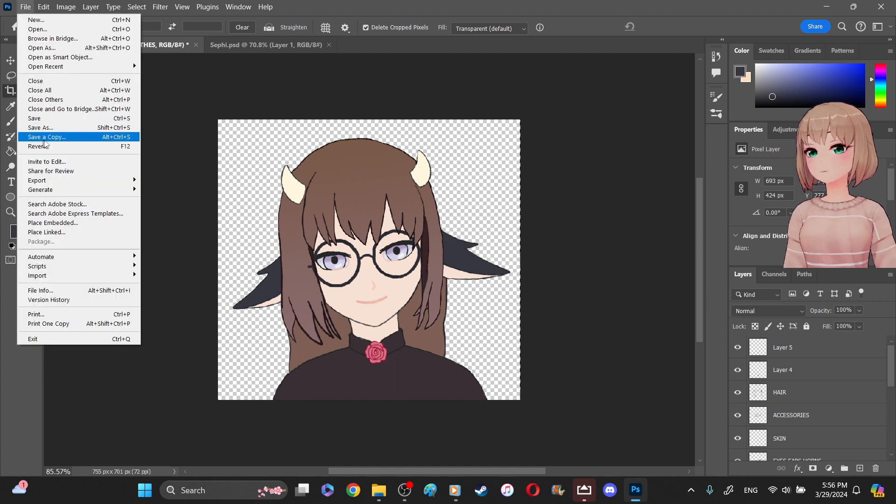
click(52, 122)
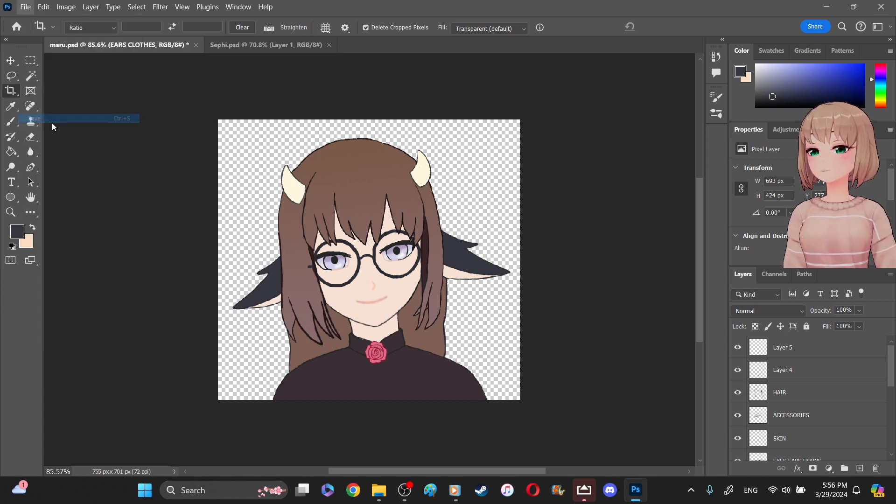
click(25, 6)
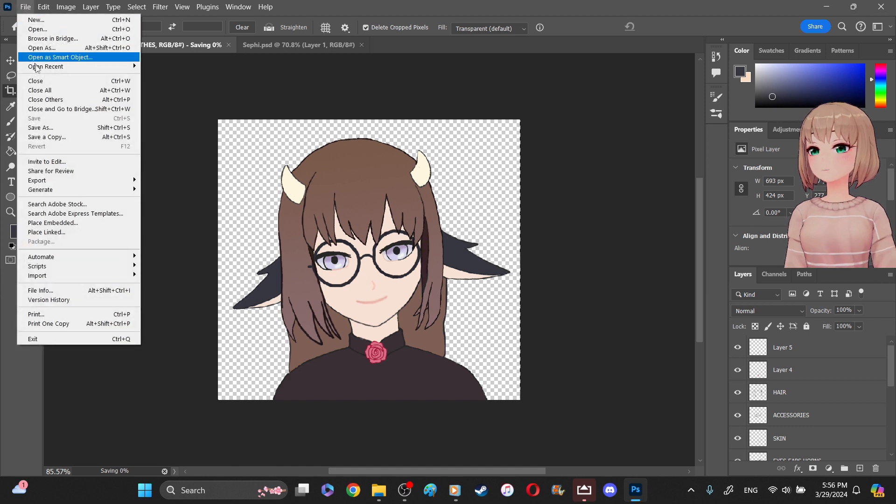
mouse_move(128, 183)
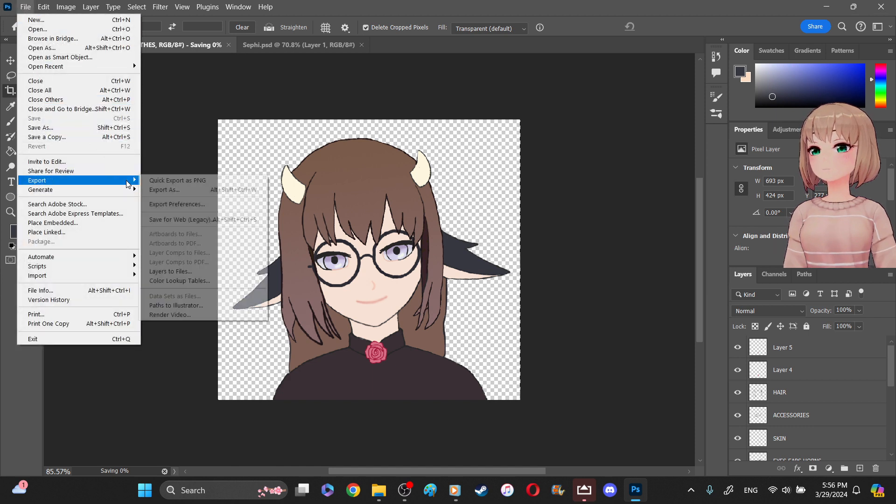
click(172, 188)
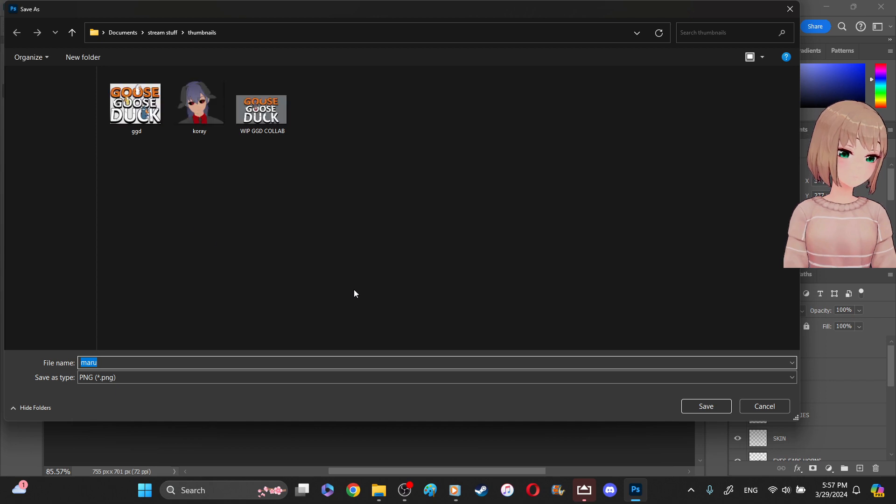
click(714, 408)
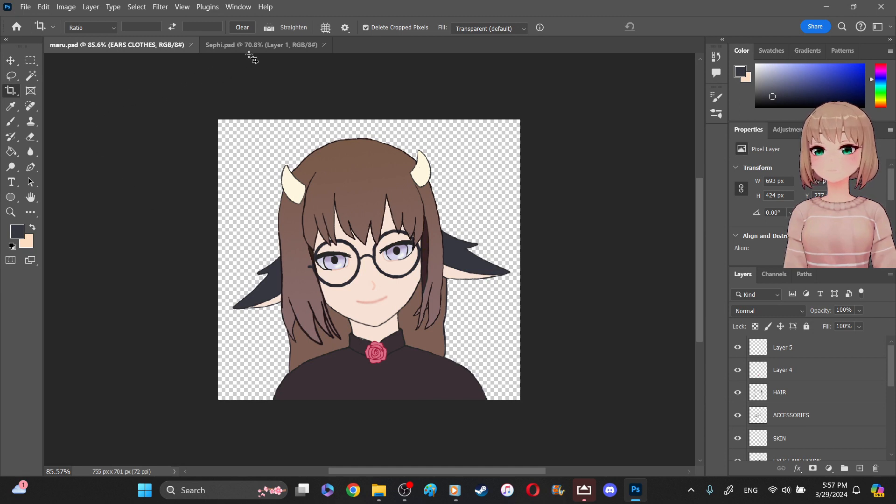
- Switch to the Sephi.psd document
click(262, 47)
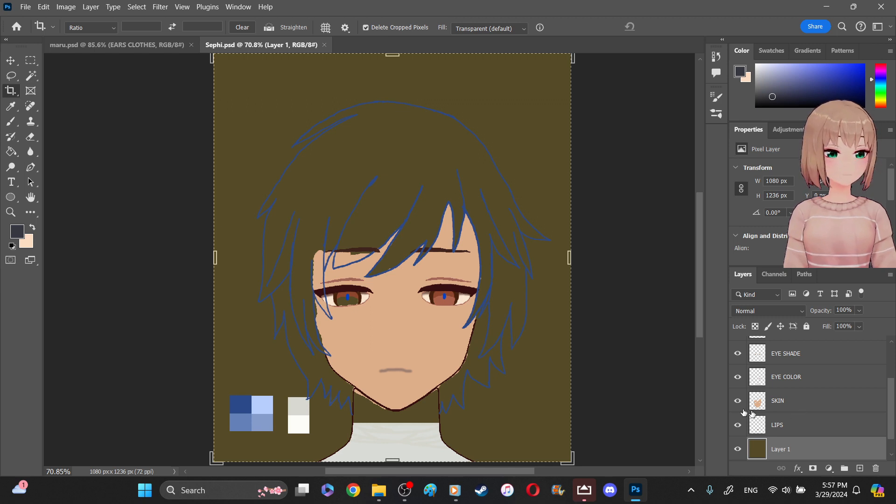
- Hide the olive background Layer 1 and sample the light reddish brown of the already colored iris
click(736, 451)
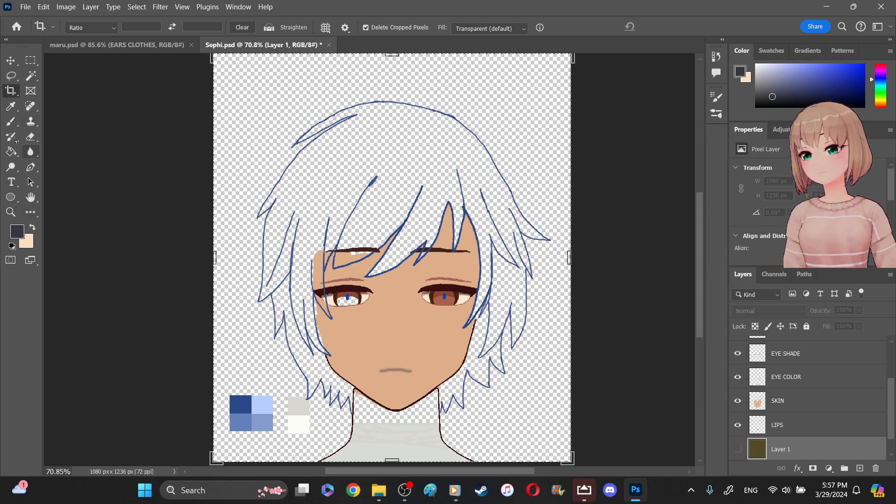
click(10, 107)
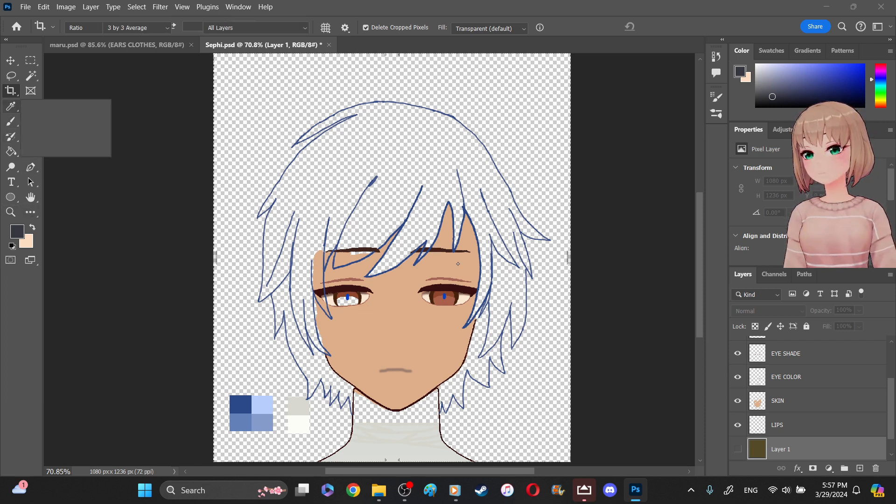
click(440, 299)
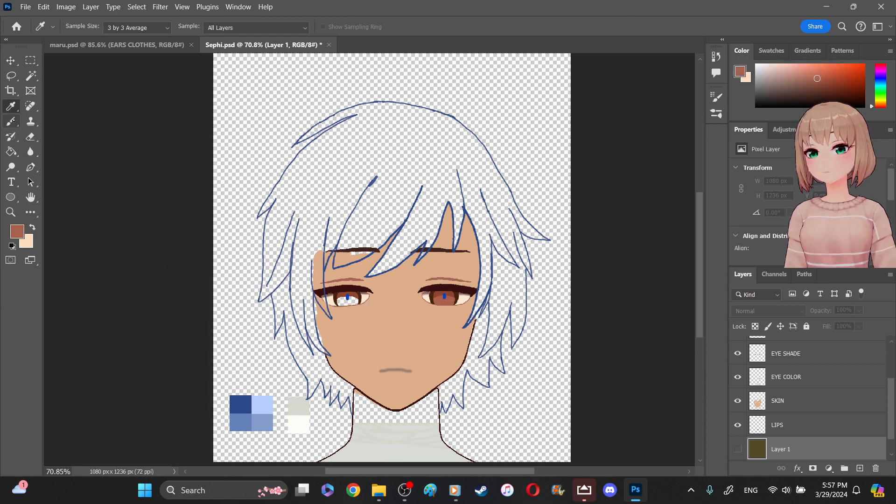
- Brush a first patch of the sampled color into the unfilled iris on the EYE COLOR layer
click(10, 121)
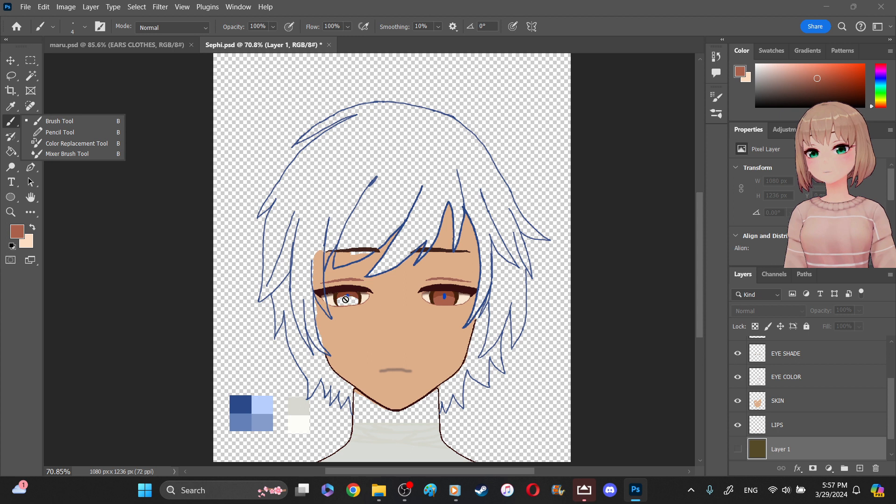
click(844, 385)
click(827, 378)
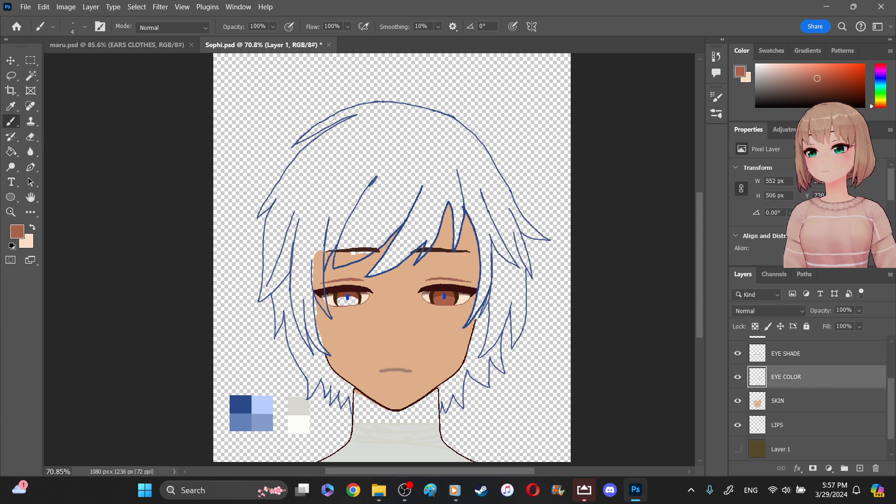
key(z)
drag(310, 267, 392, 326)
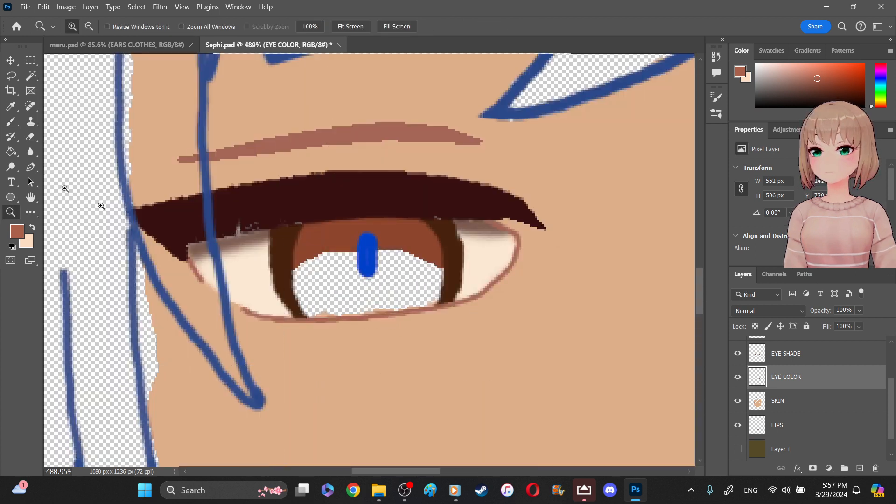
key(b)
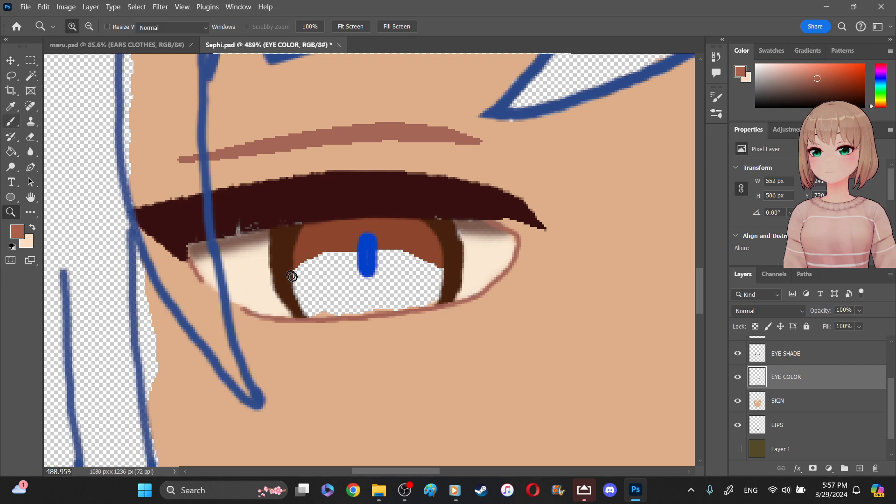
mouse_move(300, 275)
mouse_down()
mouse_move(318, 254)
mouse_move(335, 264)
mouse_up()
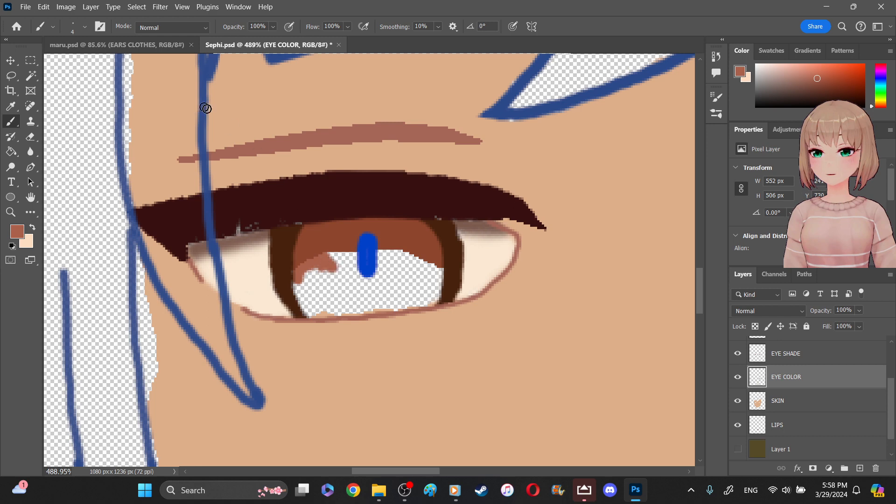
- Set the brush size to 8 px and fill the remaining transparent area of the iris with the sampled color
click(84, 27)
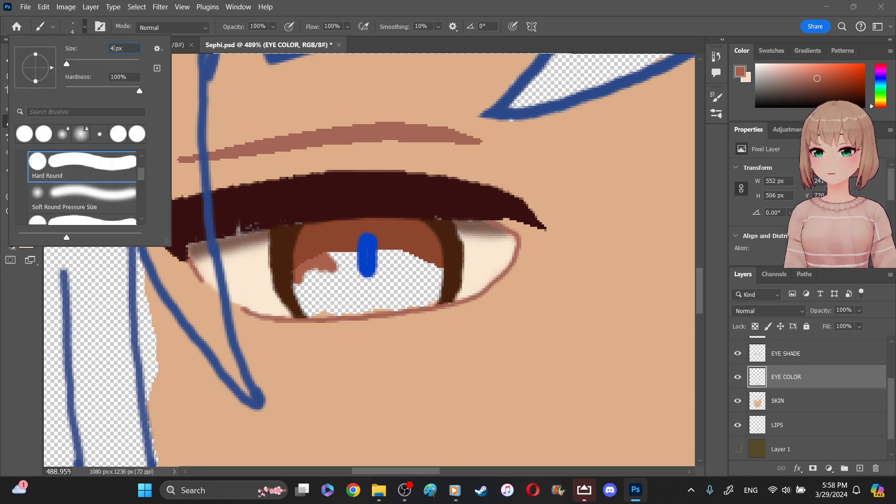
text(8)
key(Return)
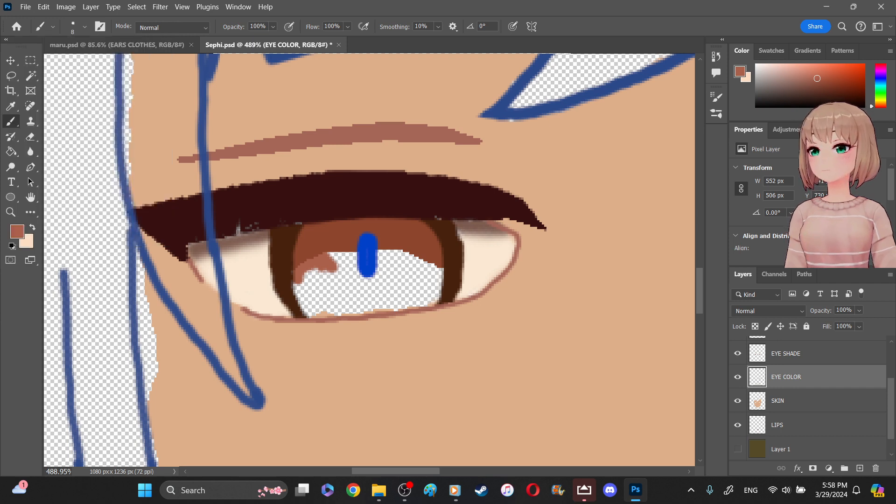
mouse_move(397, 265)
mouse_down()
mouse_move(382, 259)
mouse_move(392, 268)
mouse_move(411, 260)
mouse_move(434, 279)
mouse_move(424, 299)
mouse_move(395, 301)
mouse_up()
mouse_move(312, 274)
mouse_down()
mouse_move(300, 290)
mouse_move(310, 294)
mouse_move(326, 254)
mouse_move(347, 256)
mouse_up()
mouse_move(408, 266)
mouse_down()
mouse_move(421, 284)
mouse_move(335, 279)
mouse_move(399, 283)
mouse_move(399, 294)
mouse_move(338, 287)
mouse_move(303, 298)
mouse_move(316, 311)
mouse_move(357, 309)
mouse_up()
drag(331, 271, 340, 297)
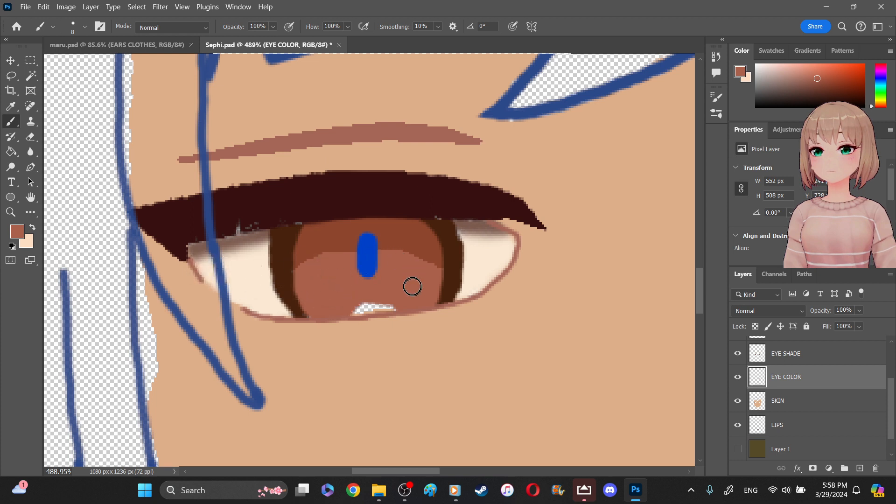
drag(410, 300, 358, 307)
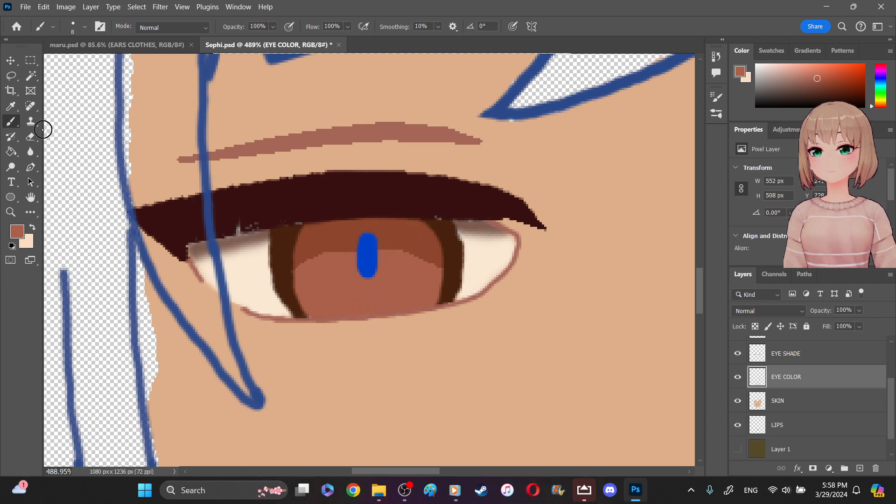
- Blur the lower edge of the iris shading on the EYE SHADE layer
click(31, 152)
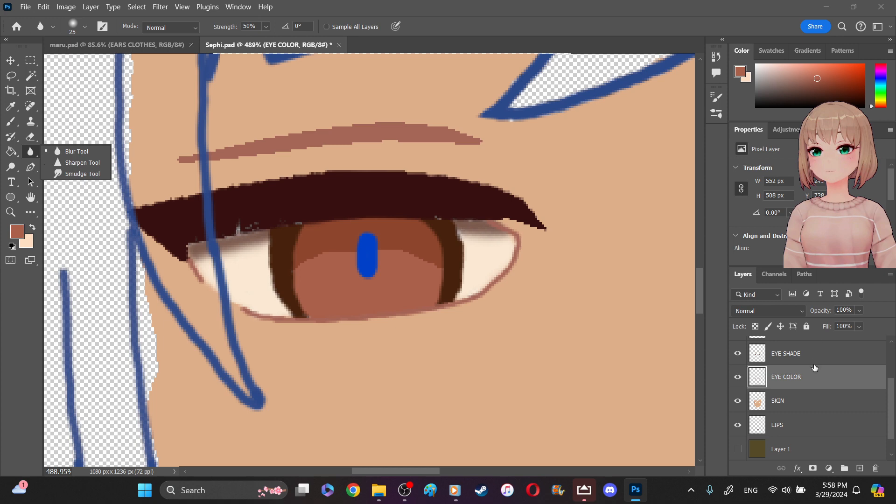
click(795, 353)
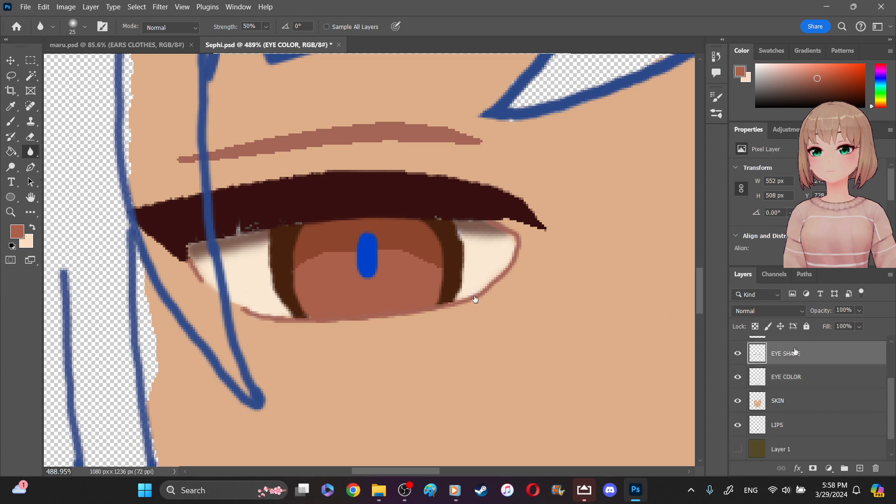
mouse_move(330, 262)
mouse_down()
mouse_move(315, 266)
mouse_move(437, 267)
mouse_move(394, 254)
mouse_move(356, 264)
mouse_move(406, 245)
mouse_move(330, 250)
mouse_move(315, 270)
mouse_move(318, 254)
mouse_move(420, 254)
mouse_move(325, 250)
mouse_move(311, 274)
mouse_move(327, 248)
mouse_move(349, 262)
mouse_move(395, 244)
mouse_move(420, 262)
mouse_move(320, 236)
mouse_up()
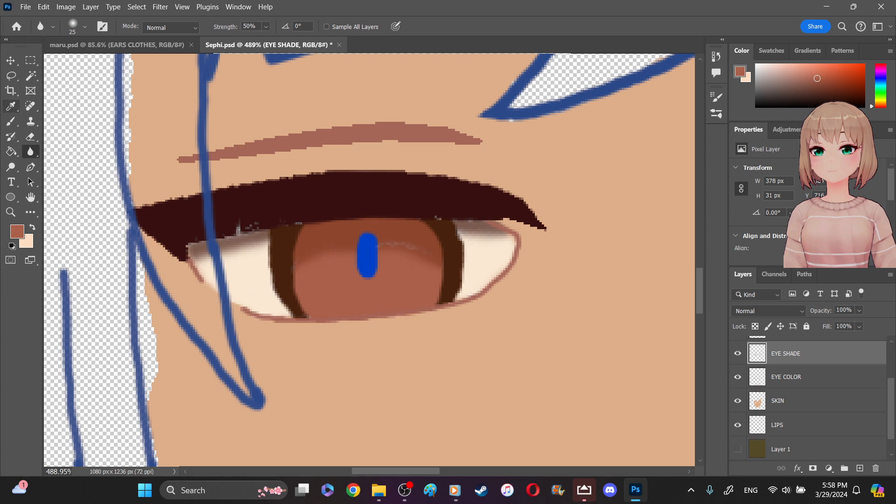
click(11, 108)
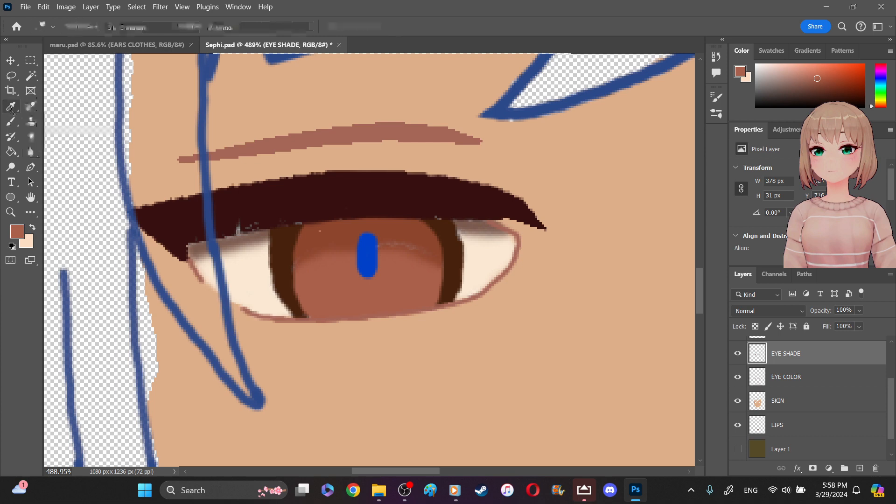
click(49, 134)
click(312, 228)
key(b)
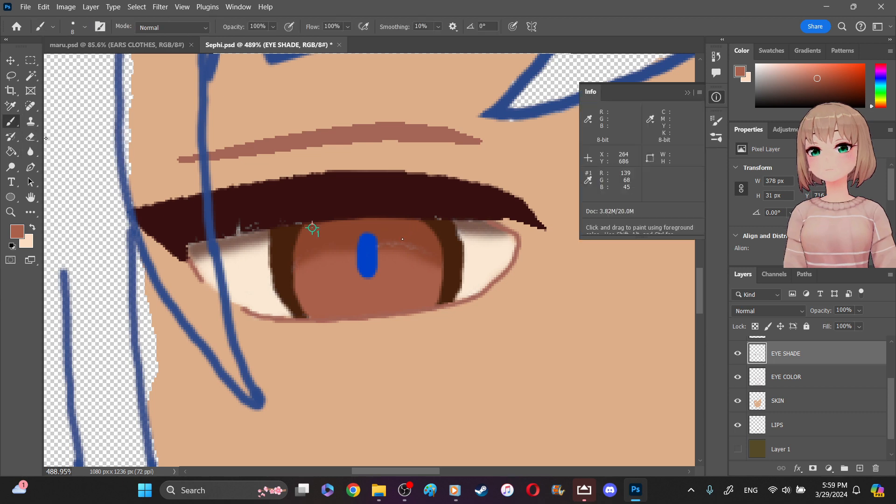
key(shift+b)
key(shift+b)
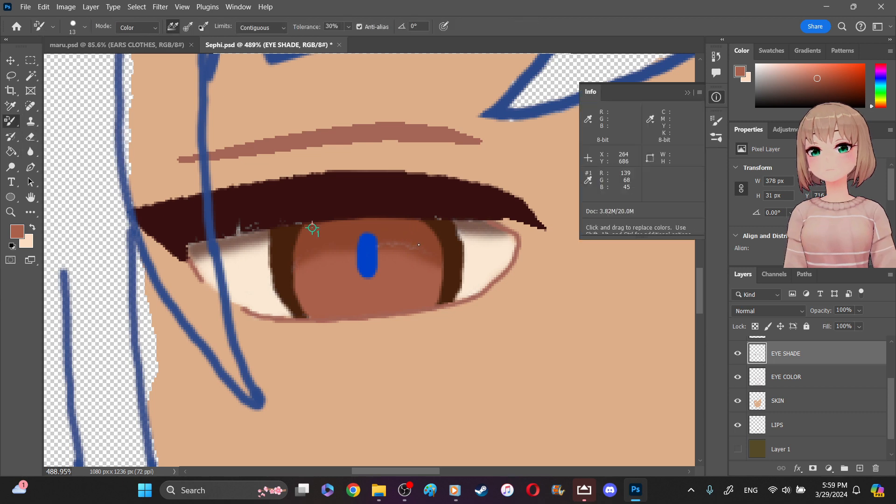
right_click(8, 121)
click(28, 122)
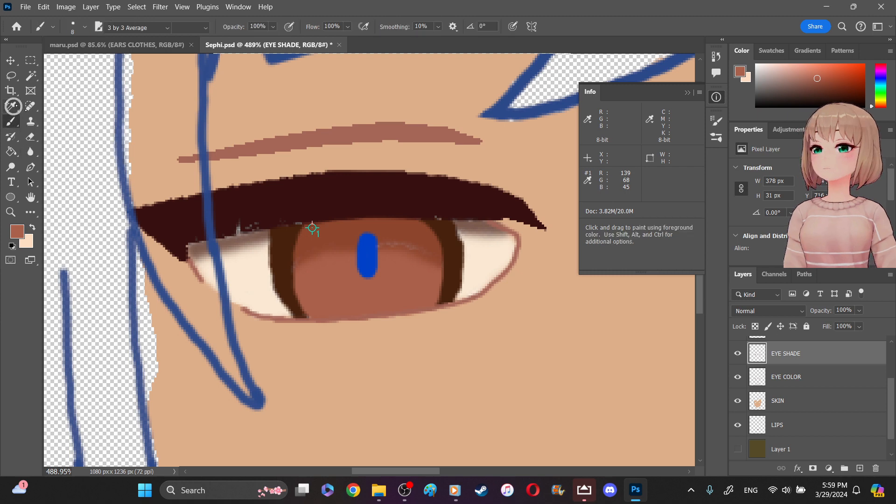
- Sample the darker reddish brown of the upper iris, paint over the patchy shading edge with it and blur that edge
click(13, 106)
click(60, 107)
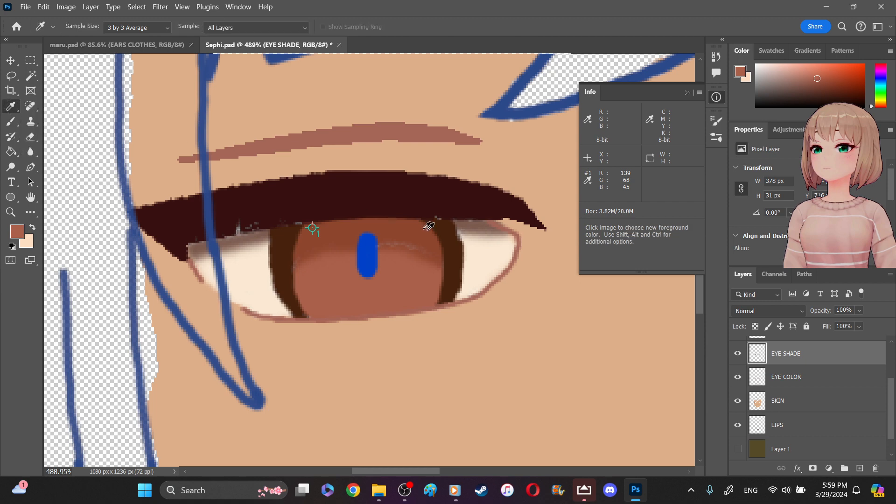
click(409, 217)
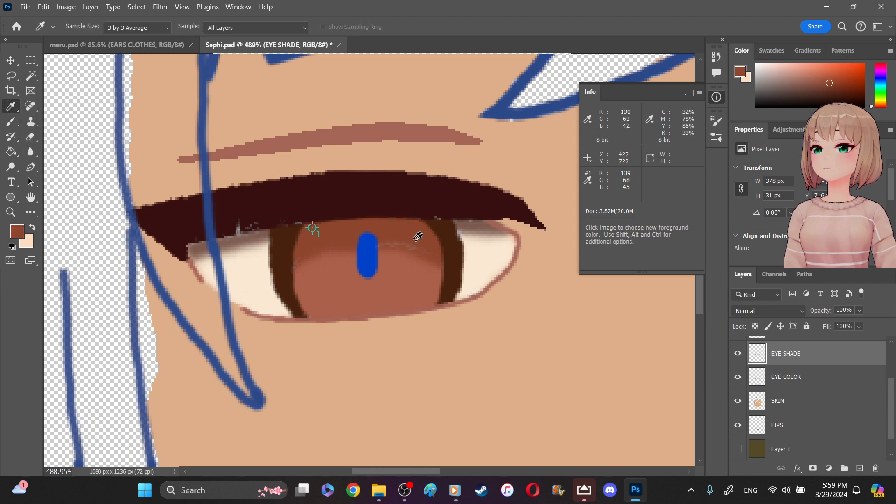
click(687, 93)
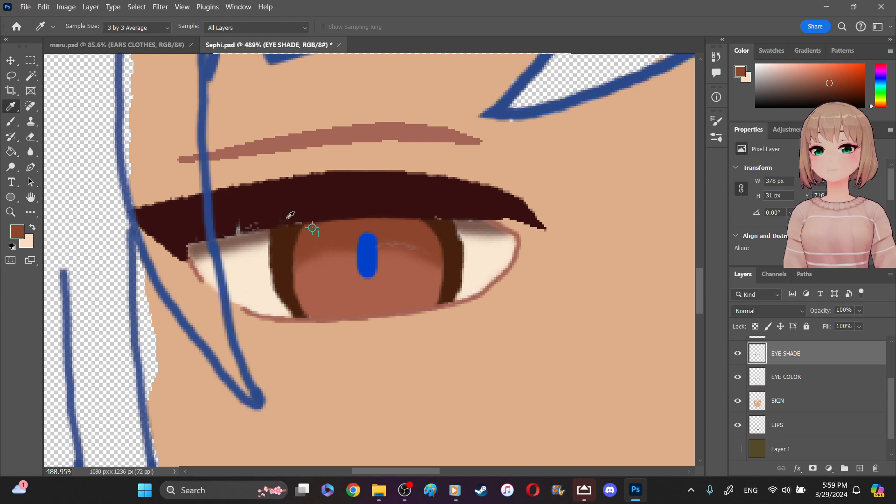
click(11, 122)
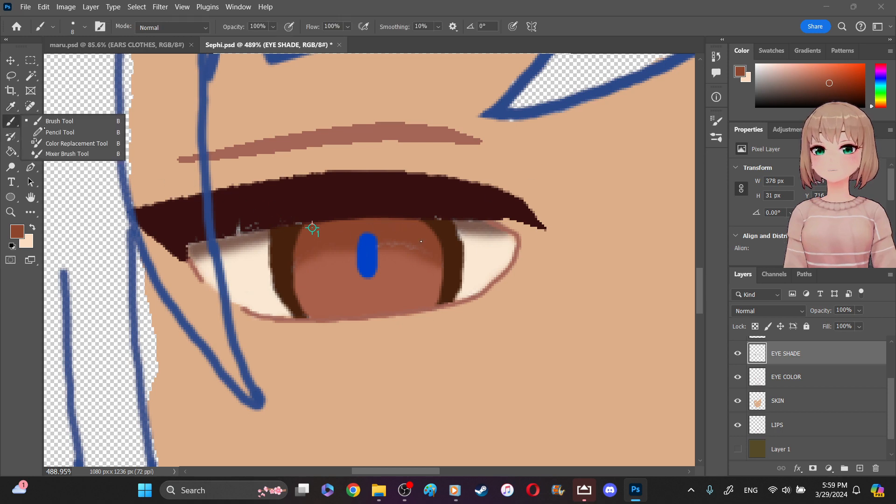
mouse_move(387, 236)
mouse_down()
mouse_move(426, 251)
mouse_move(393, 242)
mouse_up()
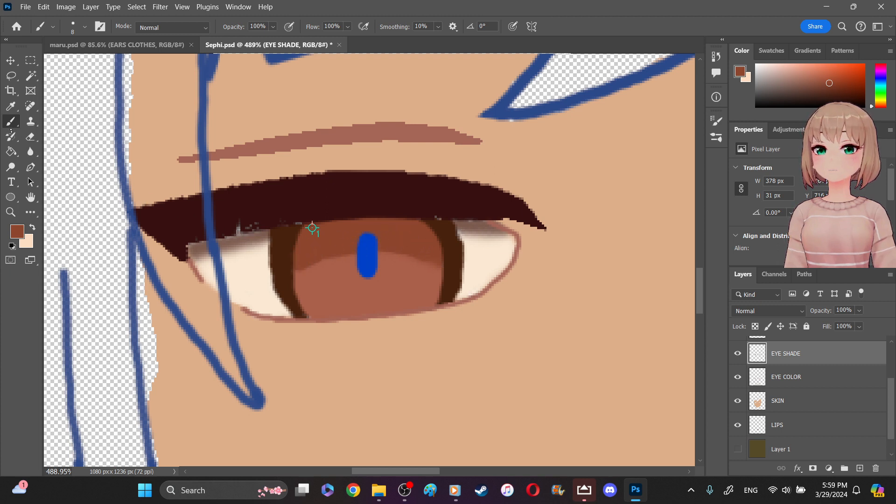
click(32, 152)
mouse_move(322, 264)
mouse_down()
mouse_move(402, 256)
mouse_move(300, 271)
mouse_up()
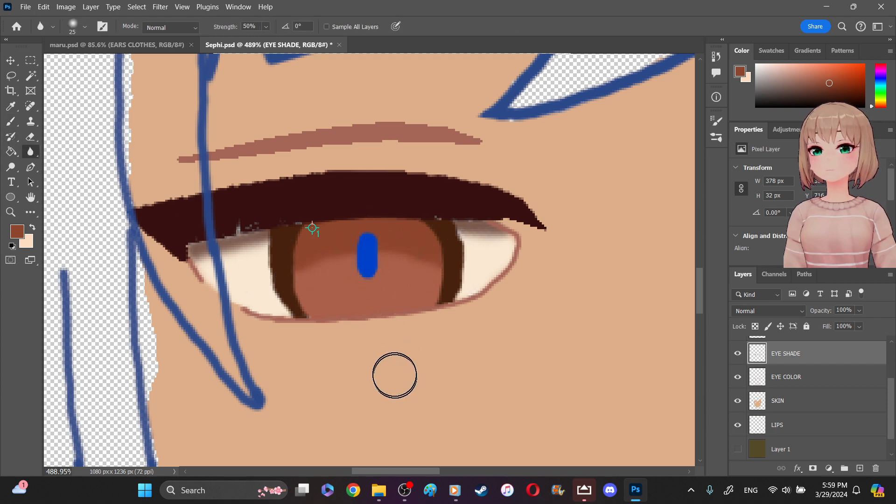
- Use the Color Sampler tool to try to delete the color sampler marker in the upper iris
scroll(442, 472, right, 4)
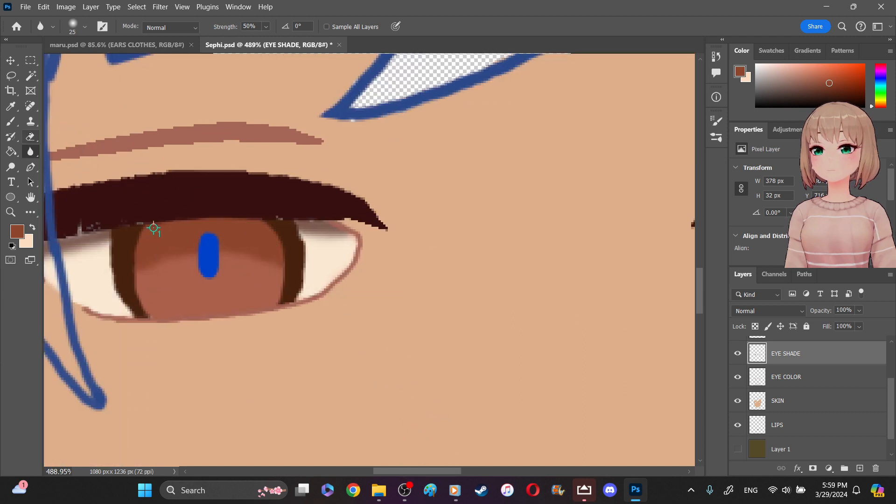
click(11, 106)
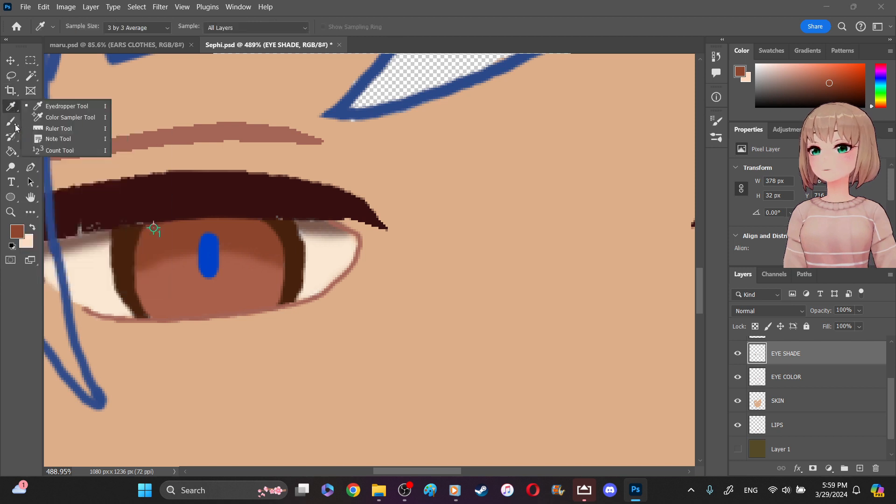
click(60, 117)
click(155, 230)
click(177, 241)
right_click(186, 228)
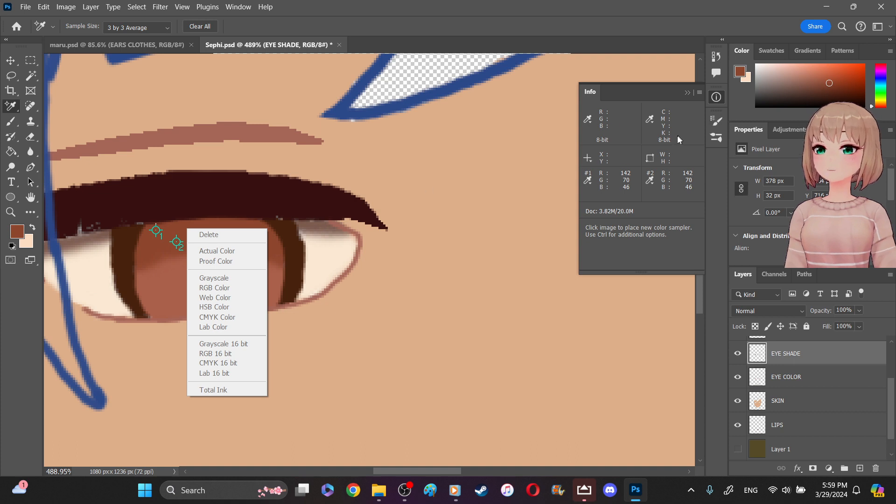
click(156, 230)
right_click(156, 231)
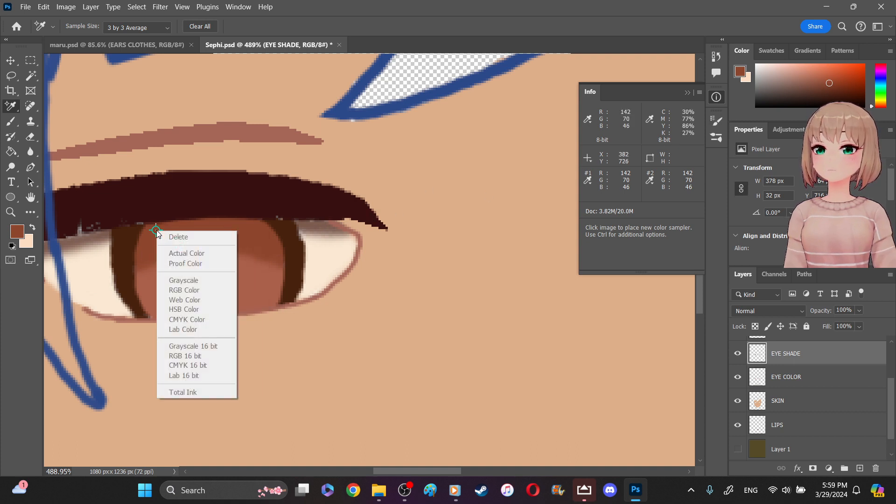
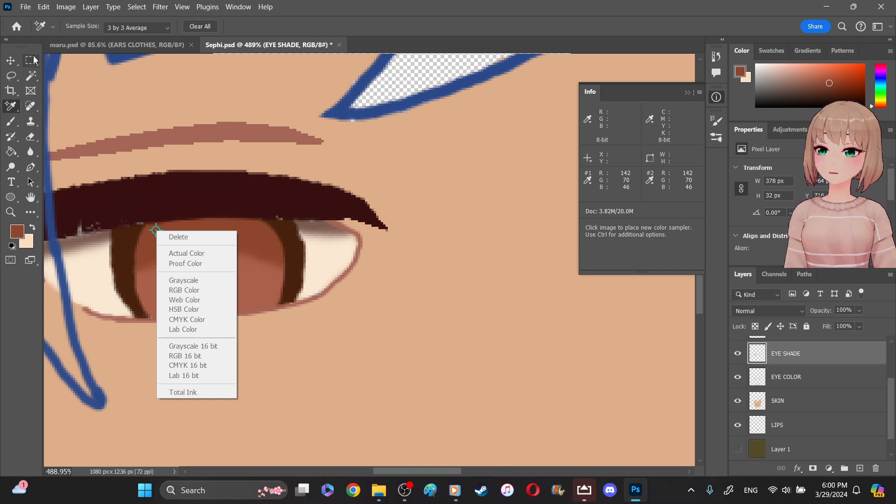
- Revert the document history to the last Blur Tool state before the first color sampler was added
key(Escape)
click(94, 98)
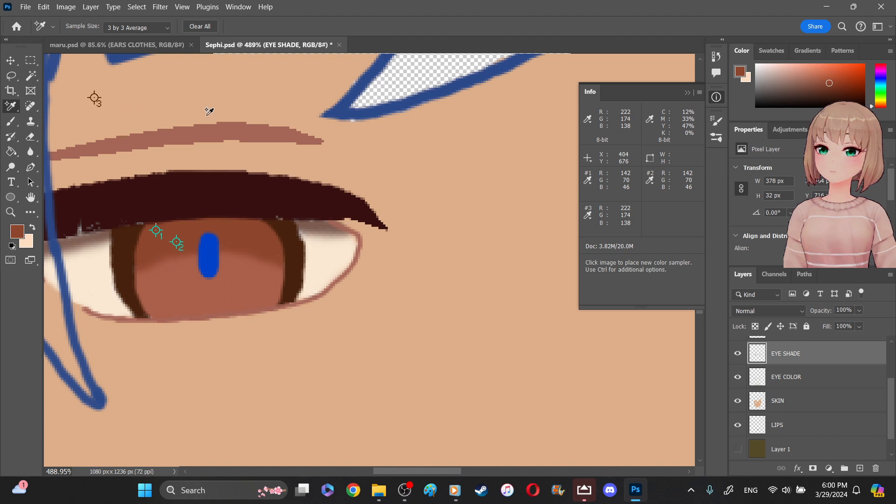
click(717, 57)
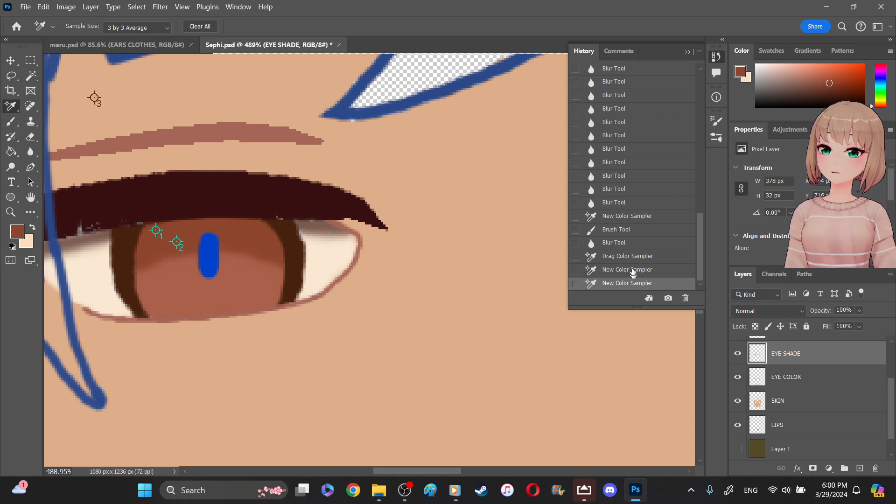
click(645, 217)
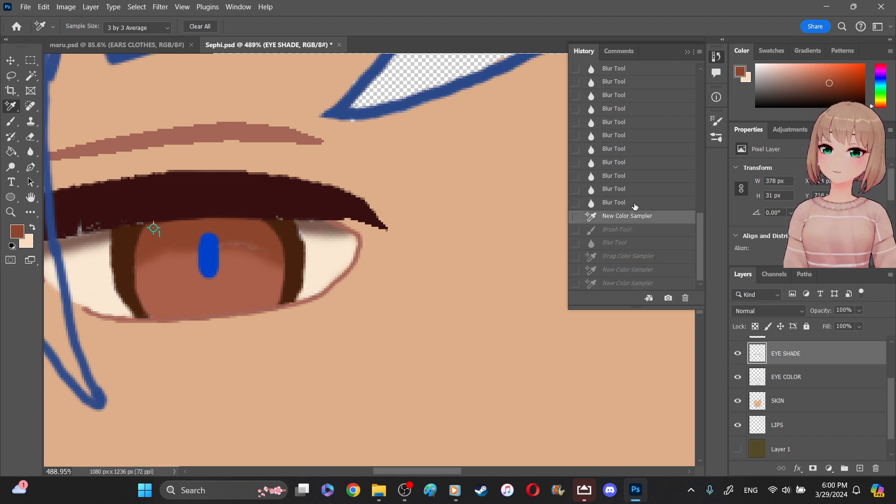
click(635, 204)
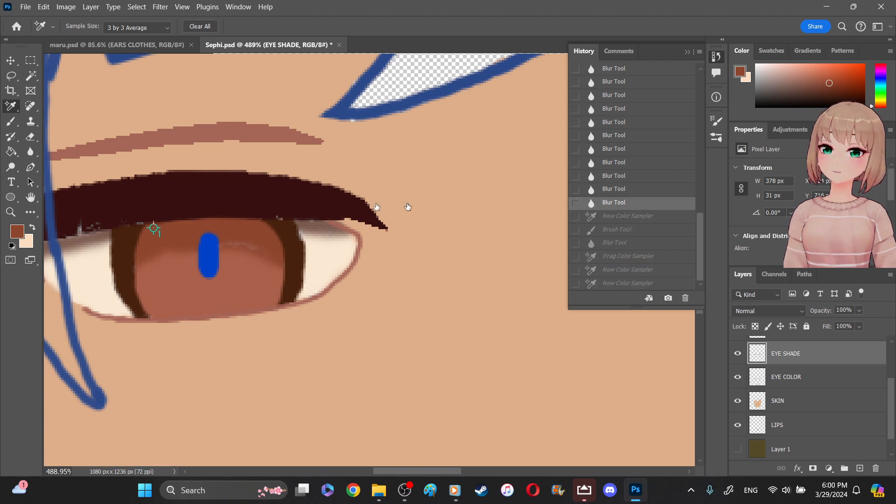
- Repaint the darker brown shade across the upper iris of the left eye on the EYE SHADE layer with the Brush
right_click(12, 112)
click(61, 104)
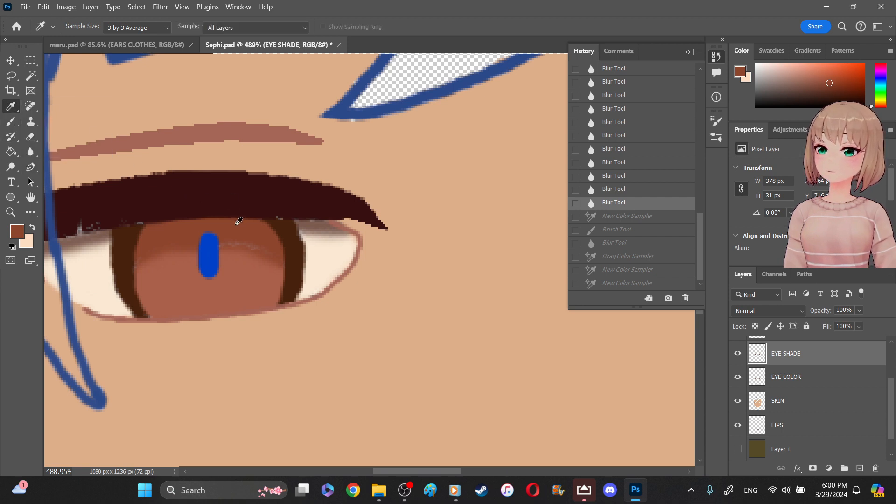
click(11, 121)
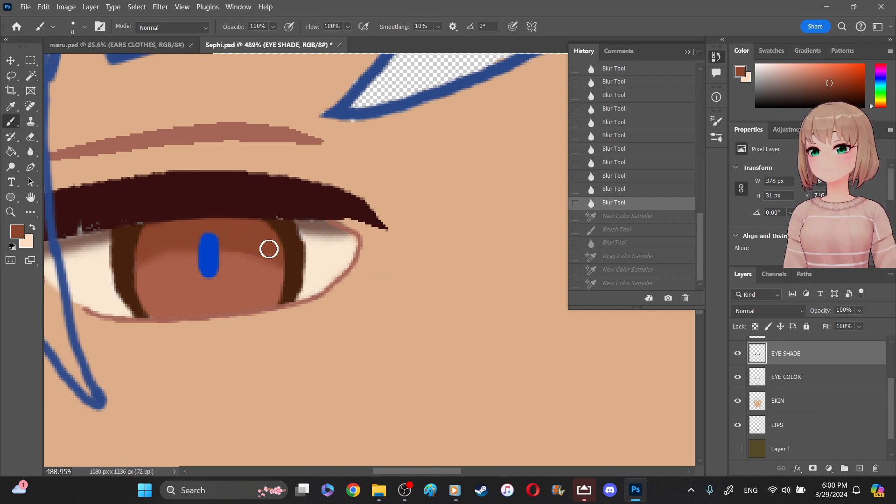
click(218, 238)
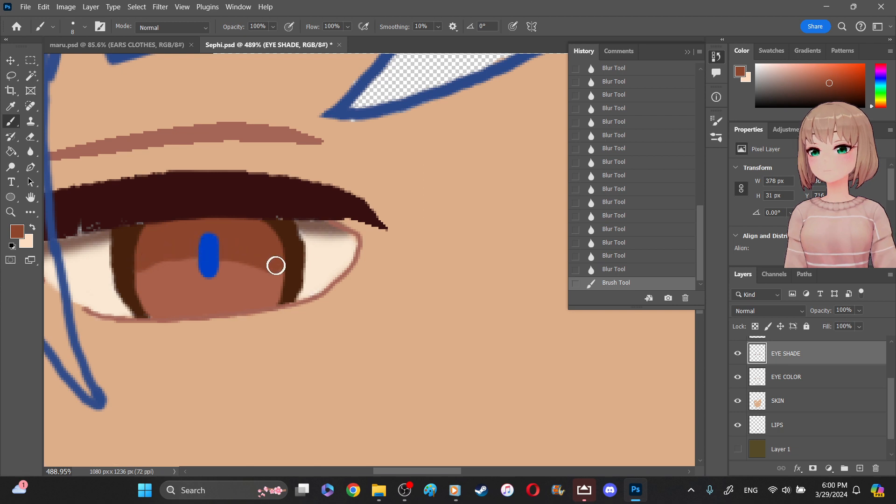
click(64, 176)
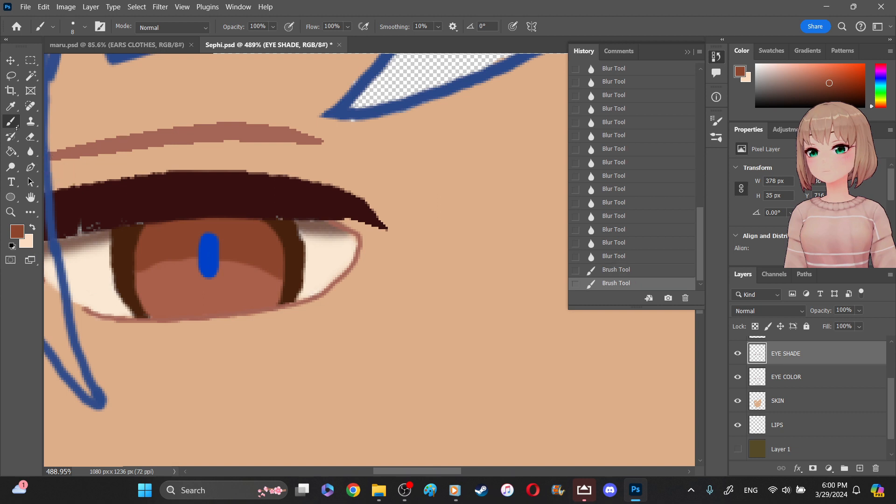
- Soften the lower edge of the left iris shade with the Blur tool at 50% strength and collapse the history list
click(31, 151)
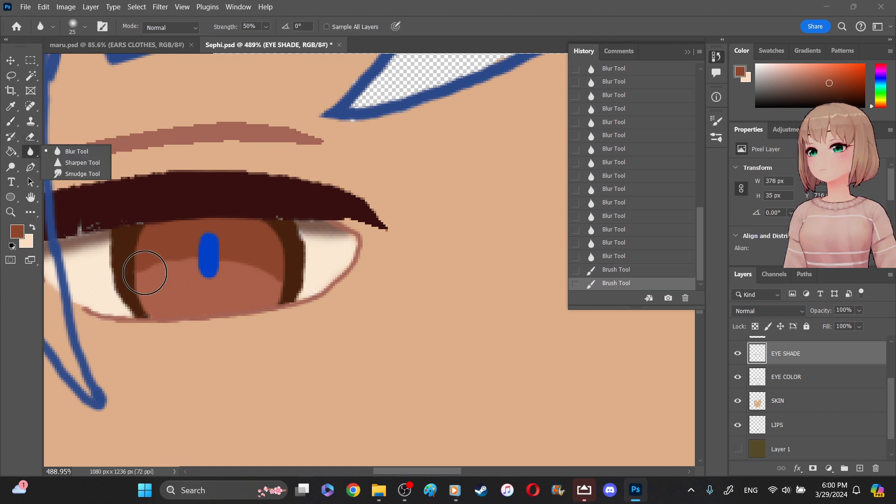
mouse_move(152, 263)
mouse_down()
mouse_move(274, 270)
mouse_move(154, 262)
mouse_move(267, 261)
mouse_move(264, 269)
mouse_up()
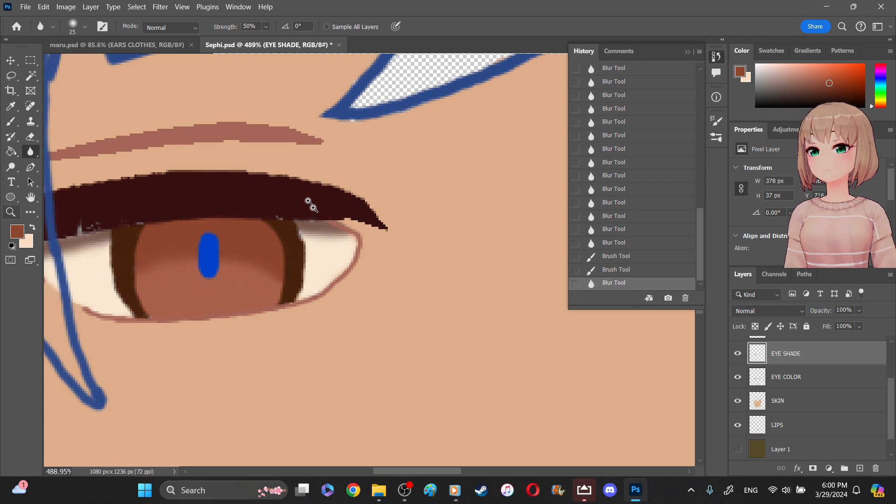
key(z)
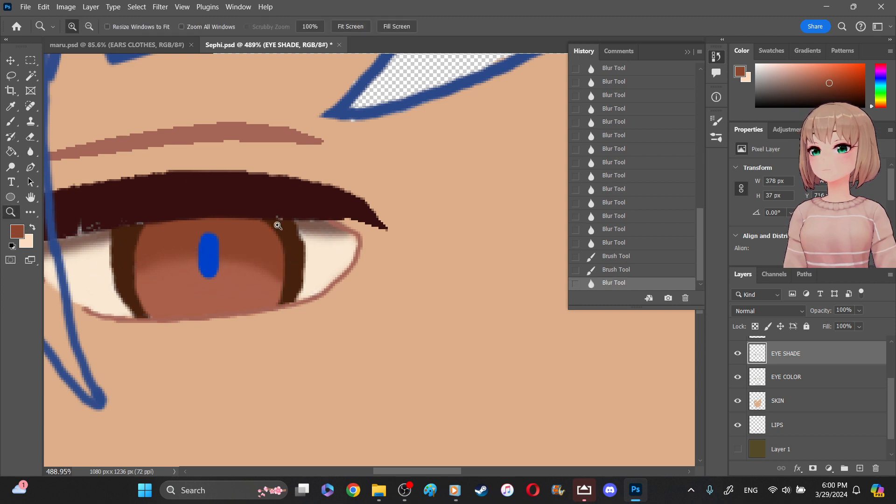
click(351, 27)
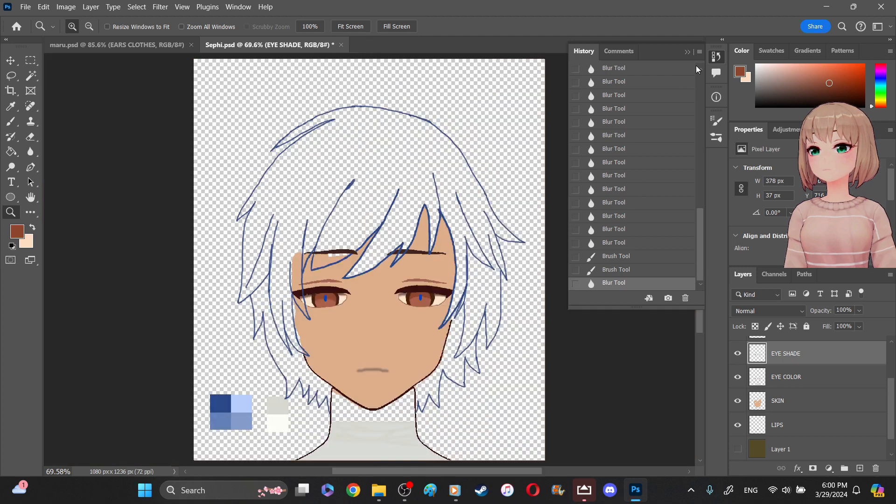
click(689, 52)
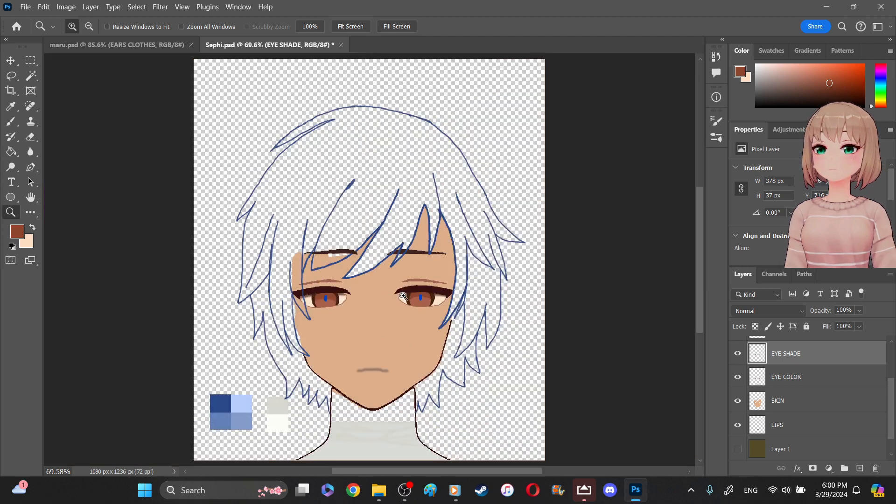
- On the EYE COLOR layer, sample the lighter reddish-brown of the right iris and brush over the stray pale pixels at its outer edge
drag(401, 280, 472, 309)
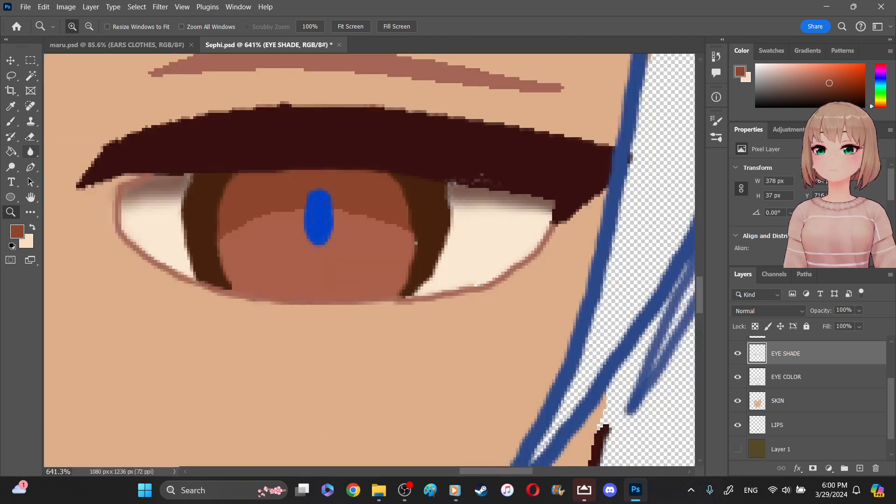
click(10, 122)
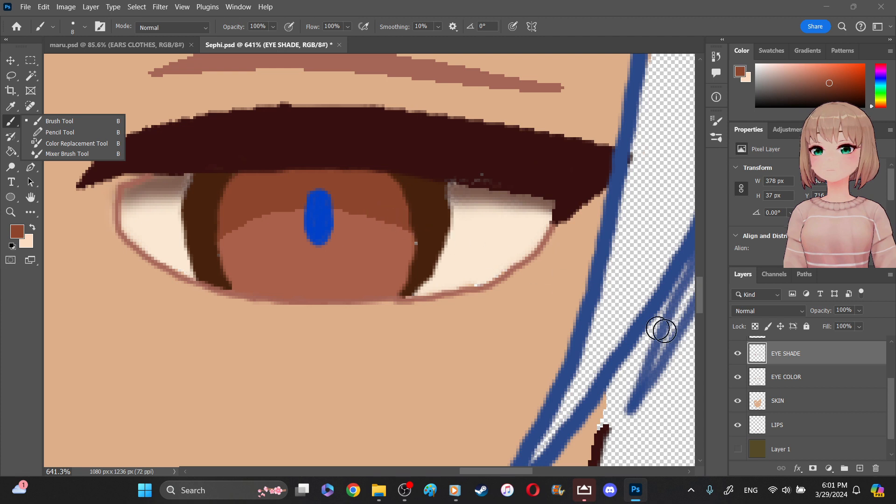
click(797, 380)
click(794, 381)
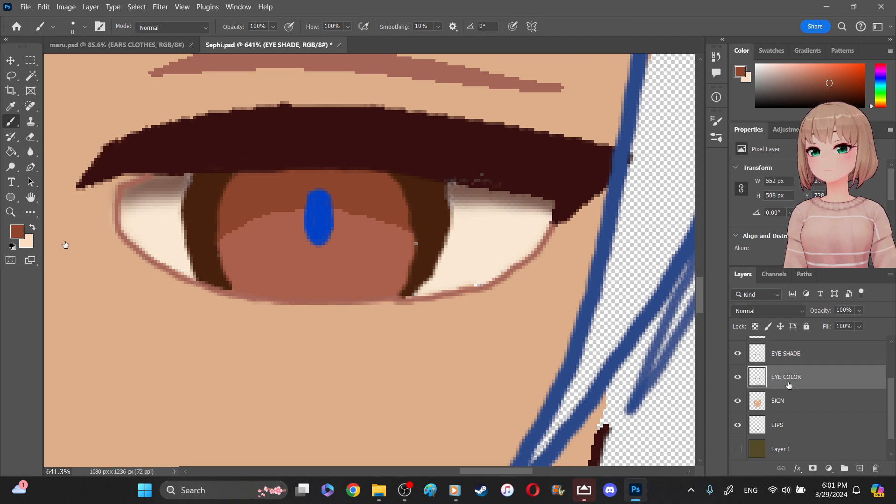
key(x)
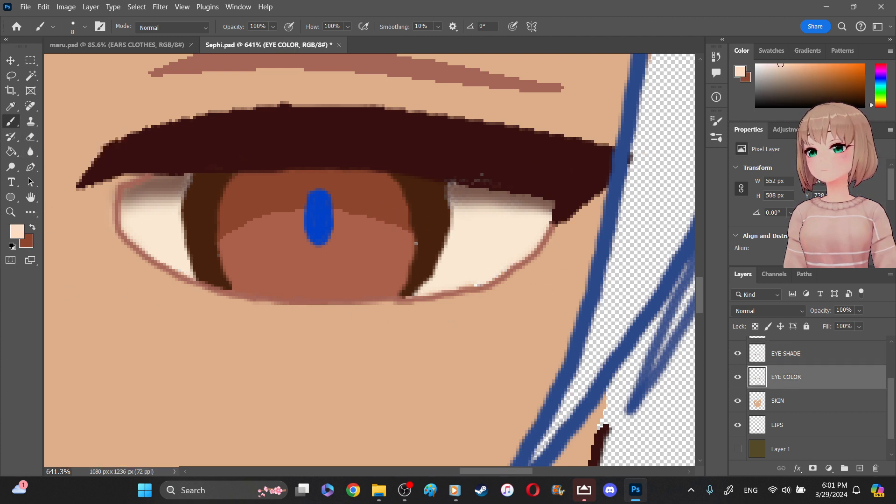
click(10, 105)
click(256, 261)
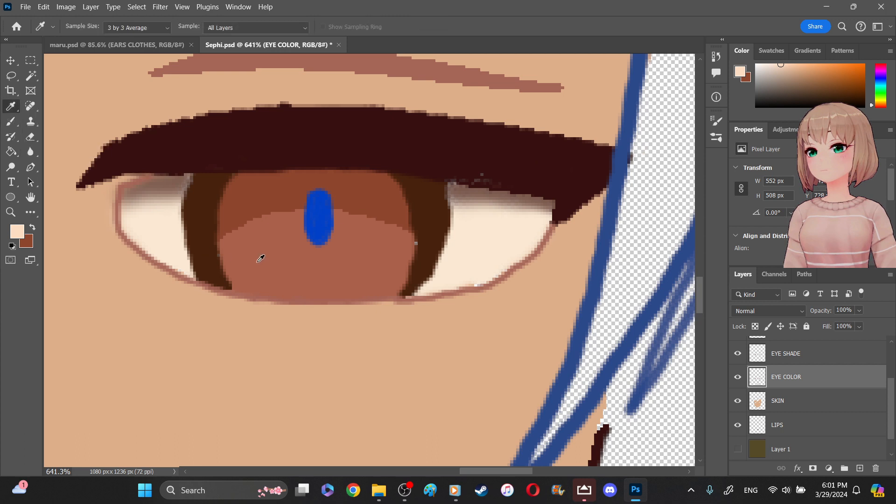
click(254, 262)
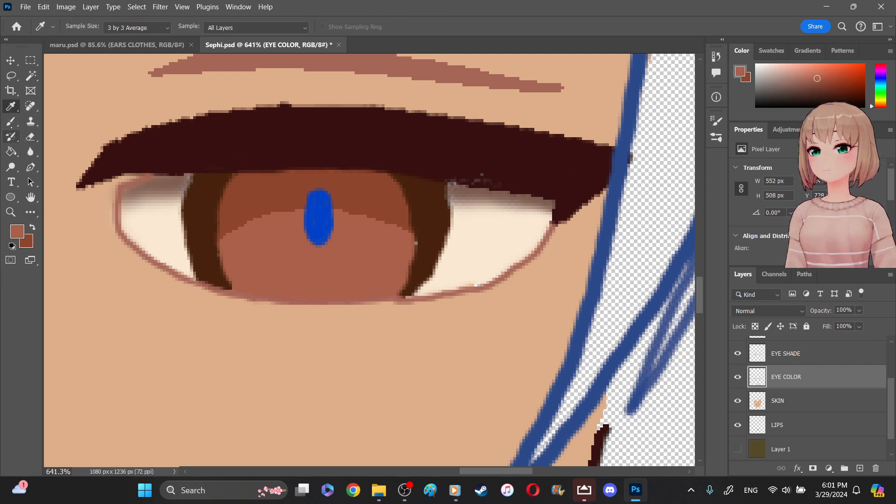
click(11, 121)
click(405, 247)
click(407, 246)
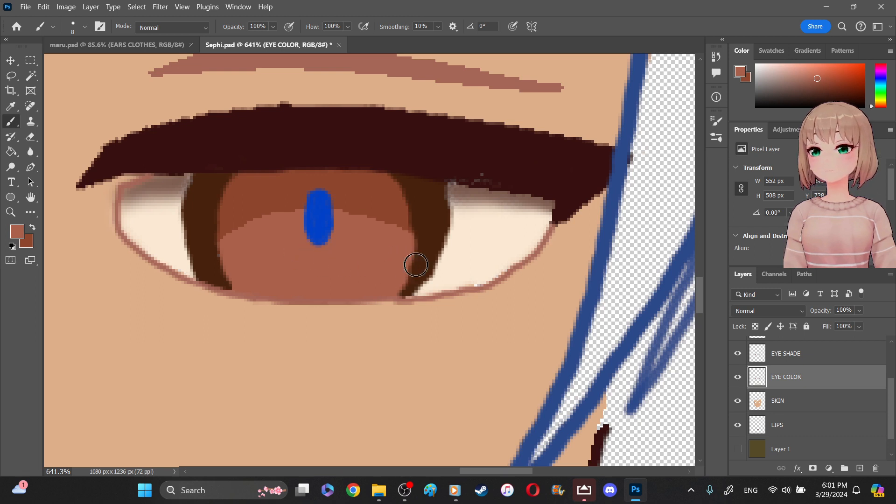
- On the EYE SHADE layer, extend the darker brown shade lower across the right iris with a smooth arched edge
click(784, 358)
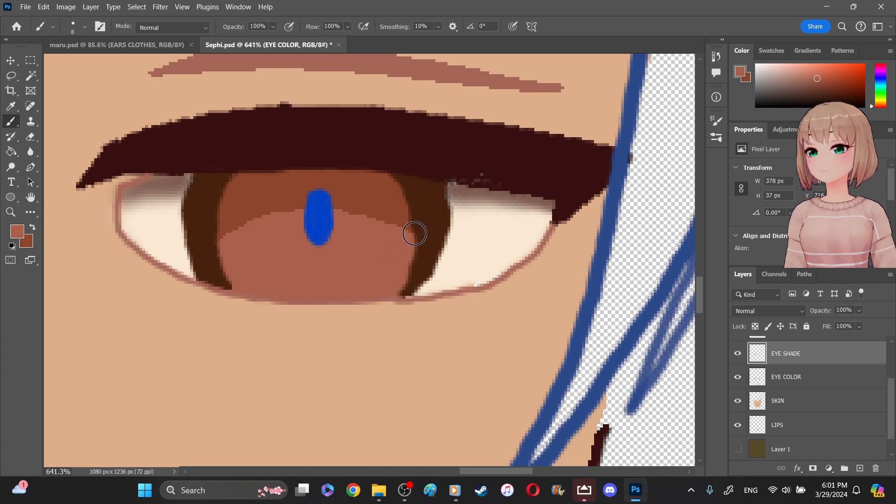
key(x)
mouse_move(411, 242)
mouse_down()
mouse_move(386, 221)
mouse_move(322, 202)
mouse_move(219, 235)
mouse_move(334, 217)
mouse_move(390, 238)
mouse_up()
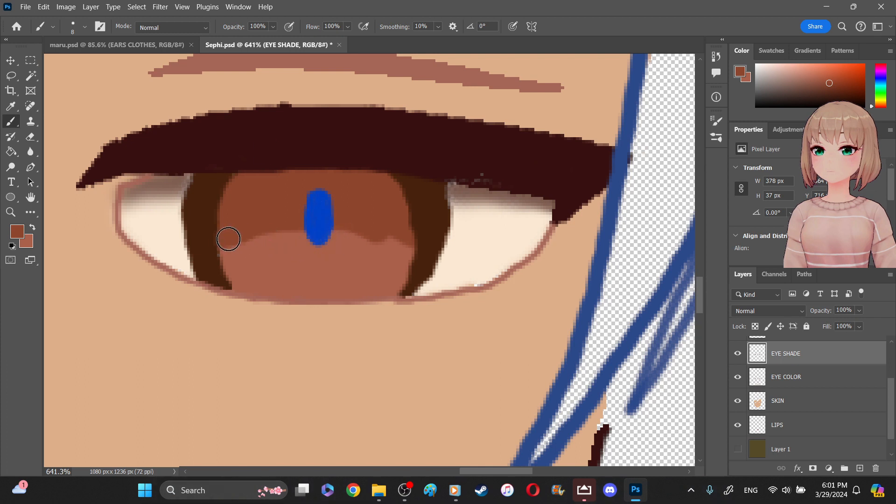
key(ctrl+z)
mouse_move(219, 240)
mouse_down()
mouse_move(304, 214)
mouse_move(414, 232)
mouse_up()
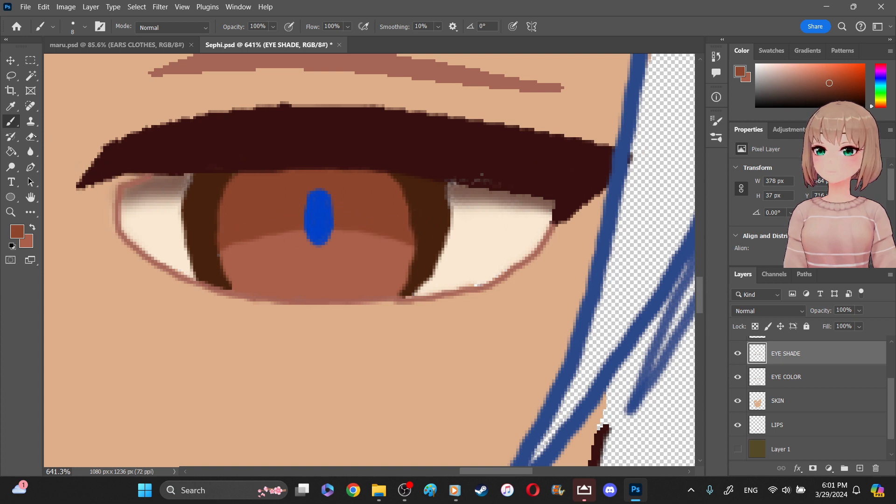
- Soften the lower edge of the right iris shade with the Blur tool at 50% strength
click(30, 151)
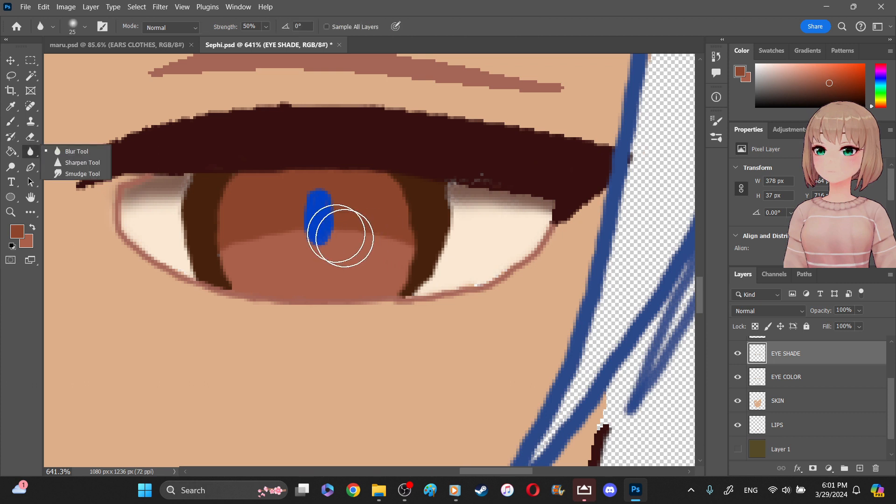
mouse_move(380, 239)
mouse_down()
mouse_move(281, 236)
mouse_move(249, 247)
mouse_move(340, 244)
mouse_move(374, 227)
mouse_move(389, 241)
mouse_up()
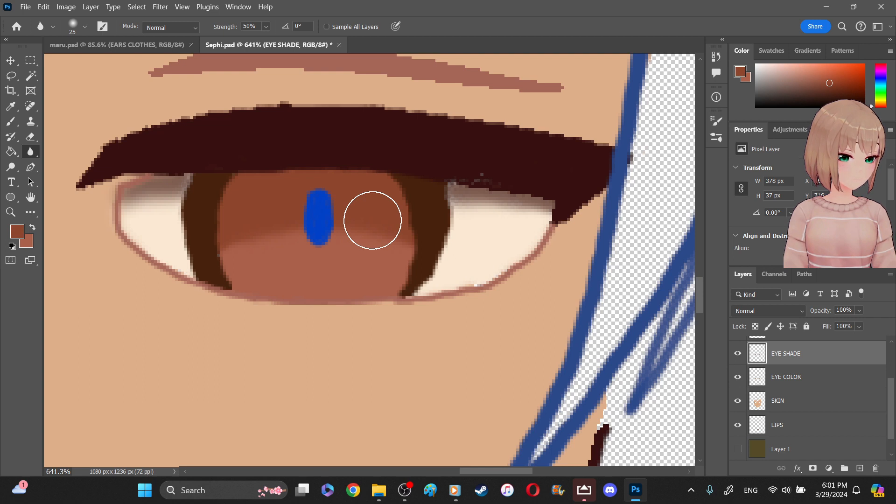
mouse_move(411, 233)
mouse_down()
mouse_move(392, 228)
mouse_move(352, 241)
mouse_move(268, 244)
mouse_move(275, 234)
mouse_move(392, 242)
mouse_move(218, 247)
mouse_up()
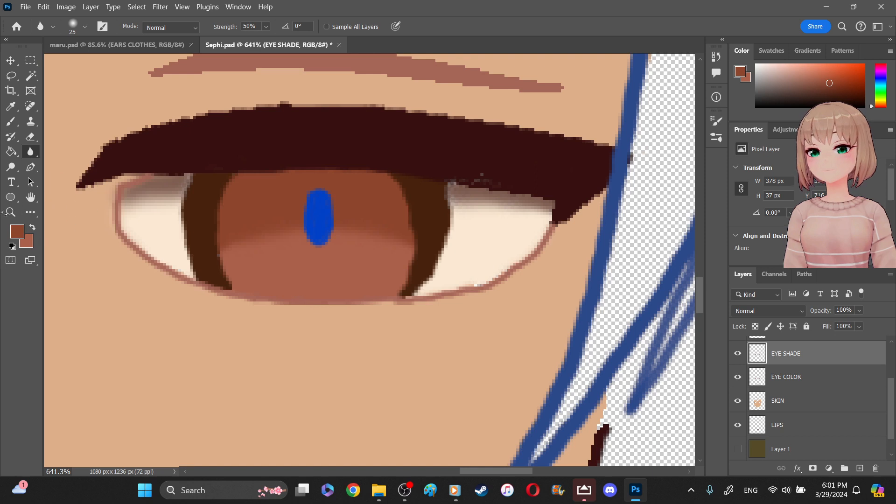
key(z)
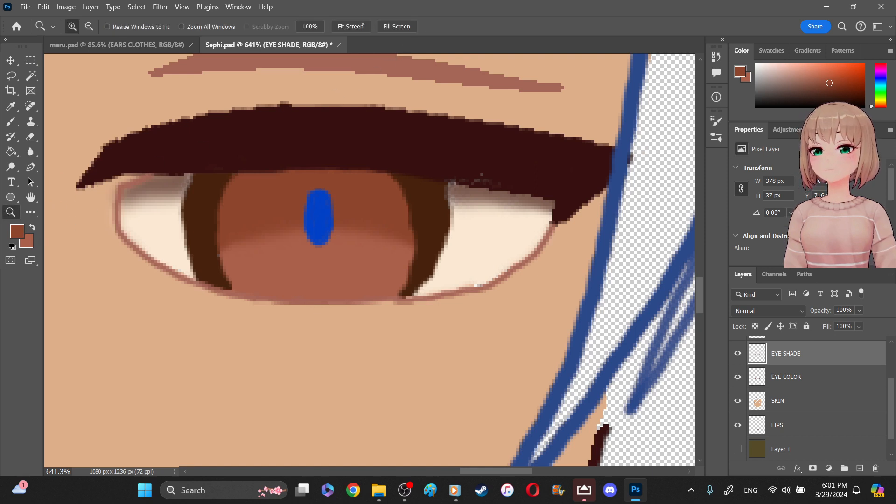
key(ctrl+0)
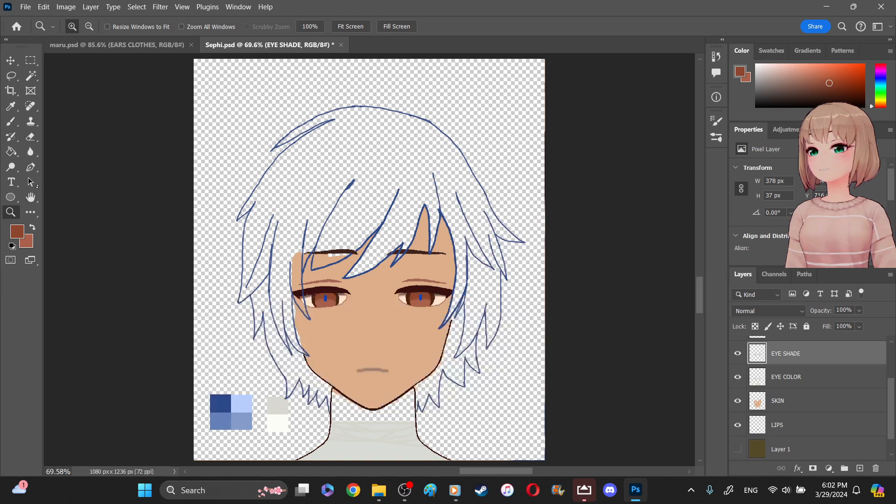
- Sample the hair palette swatches, setting the medium blue as foreground color and the light blue as background color
click(11, 106)
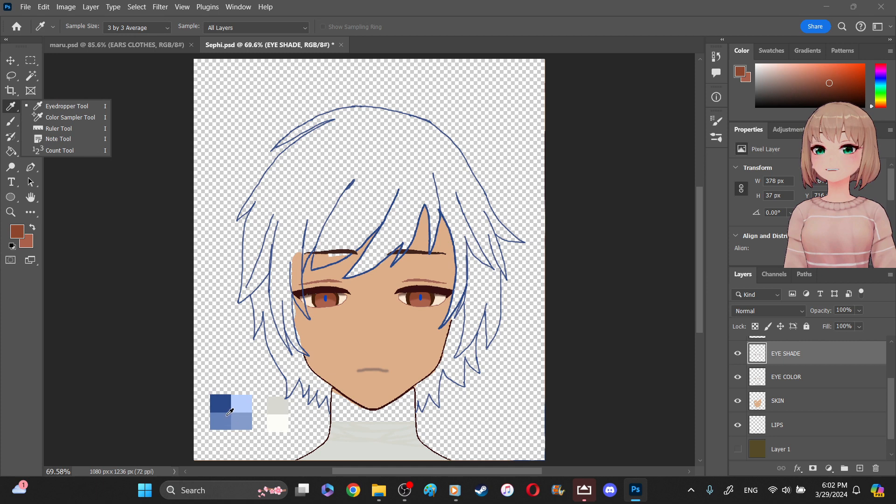
click(242, 416)
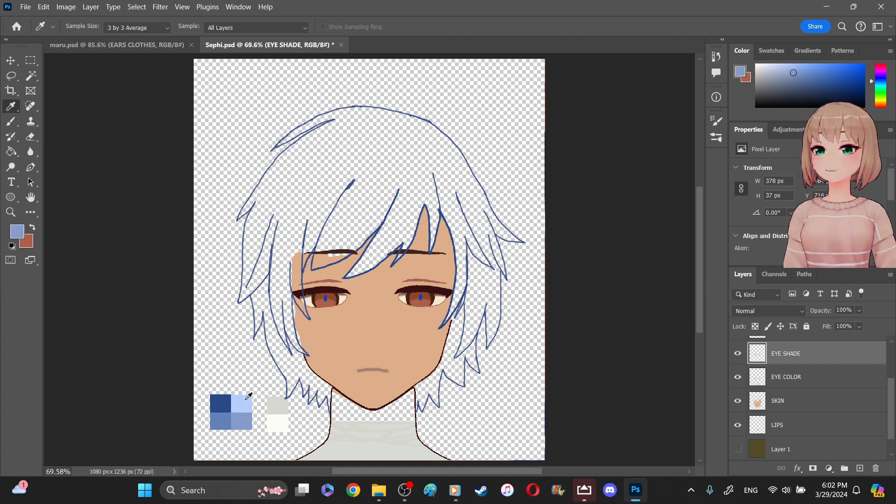
click(248, 401)
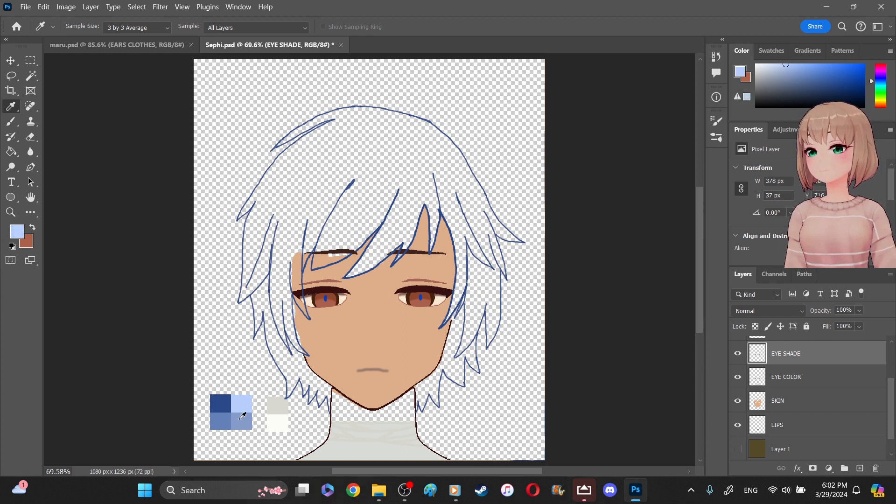
click(242, 415)
click(246, 401)
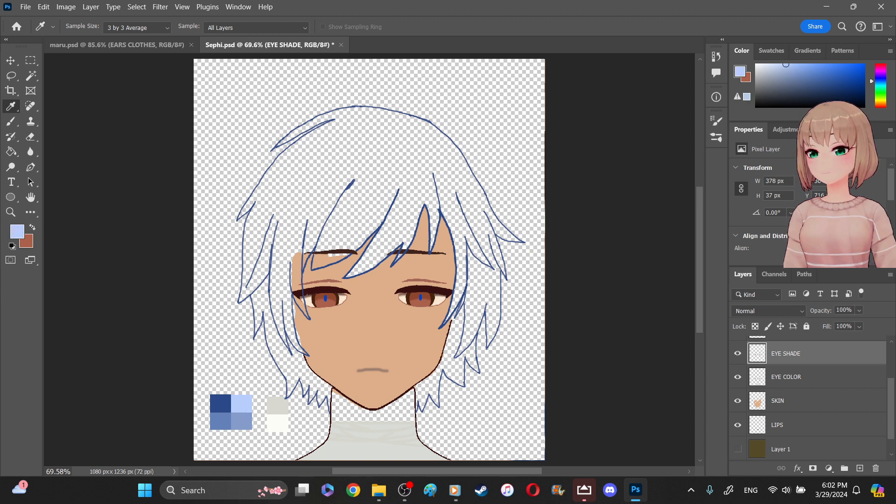
key(x)
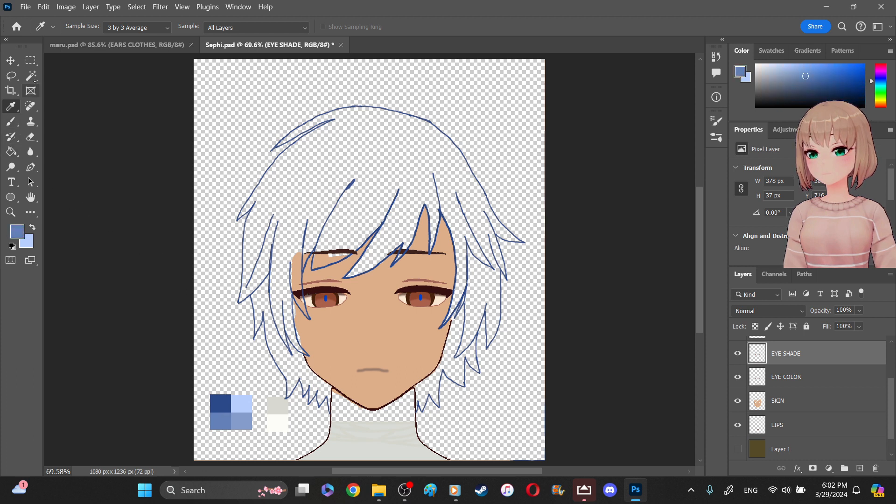
- Try to select the empty hair interior on the HAIR layer with the Magic Wand
key(w)
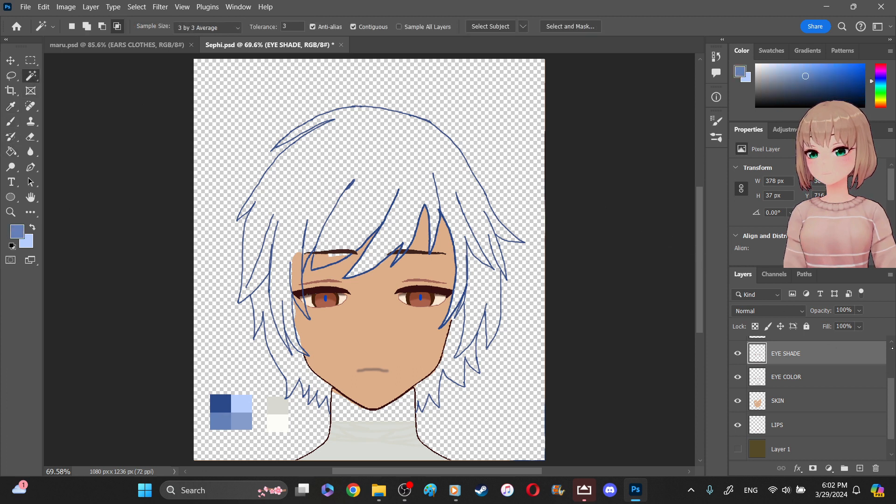
scroll(895, 353, down, 1)
click(820, 350)
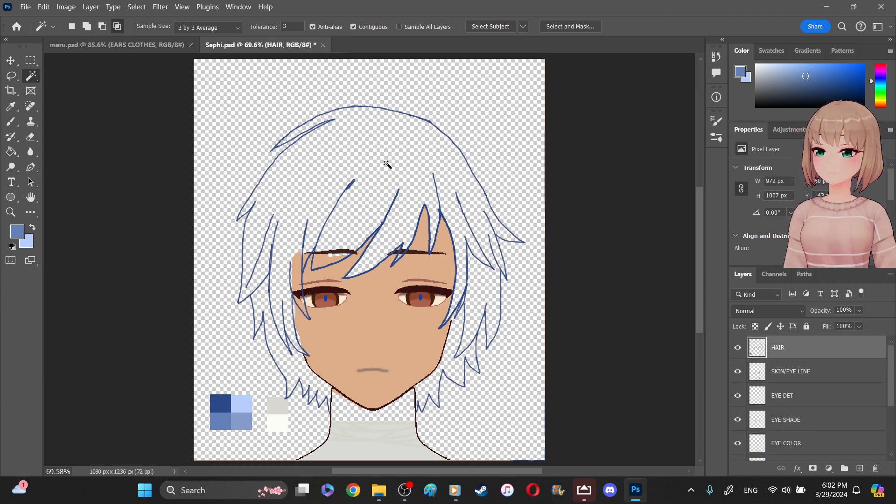
click(397, 172)
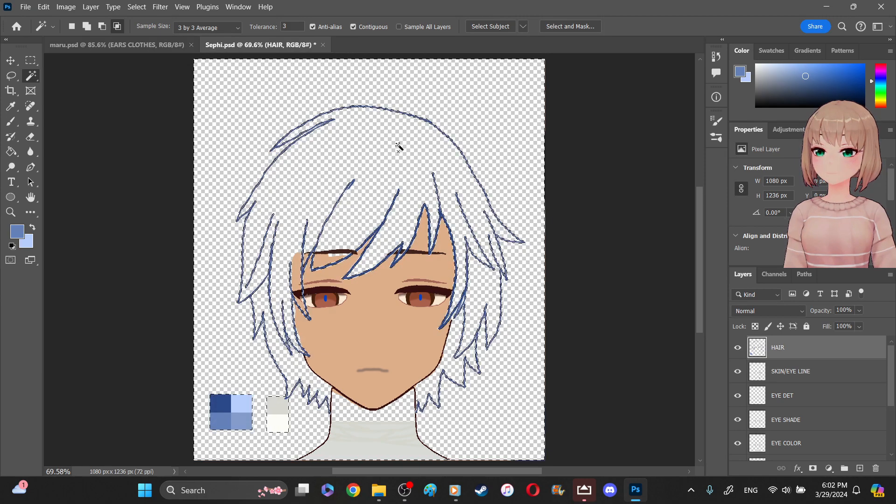
key(ctrl+d)
click(437, 104)
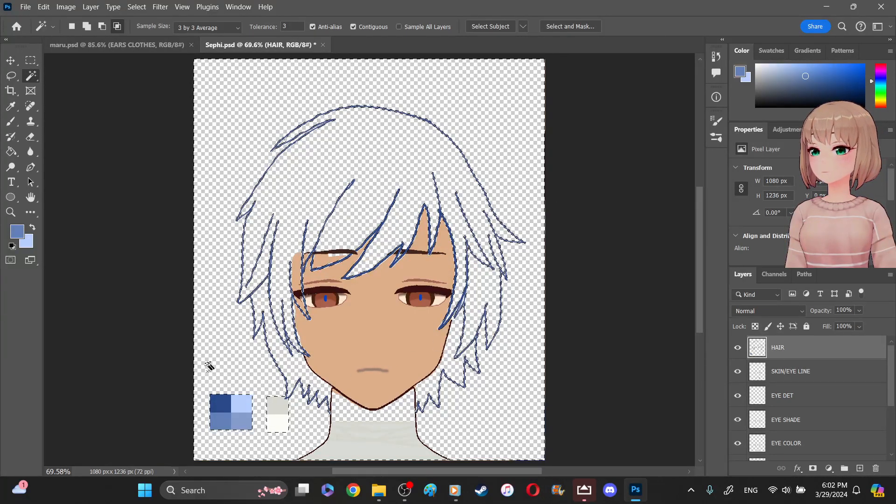
click(30, 60)
click(195, 390)
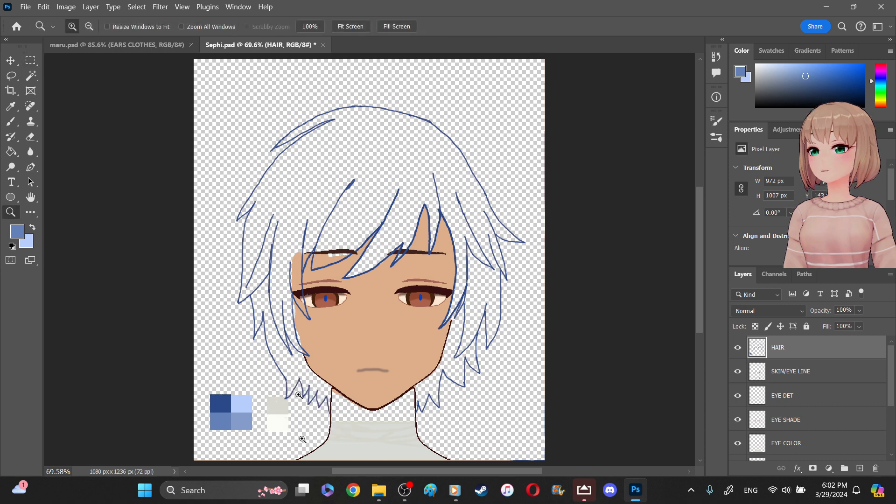
- On the HAIR layer, erase the hair strand tip overlapping the beige swatch, together with the swatch's adjoining corner
click(290, 320)
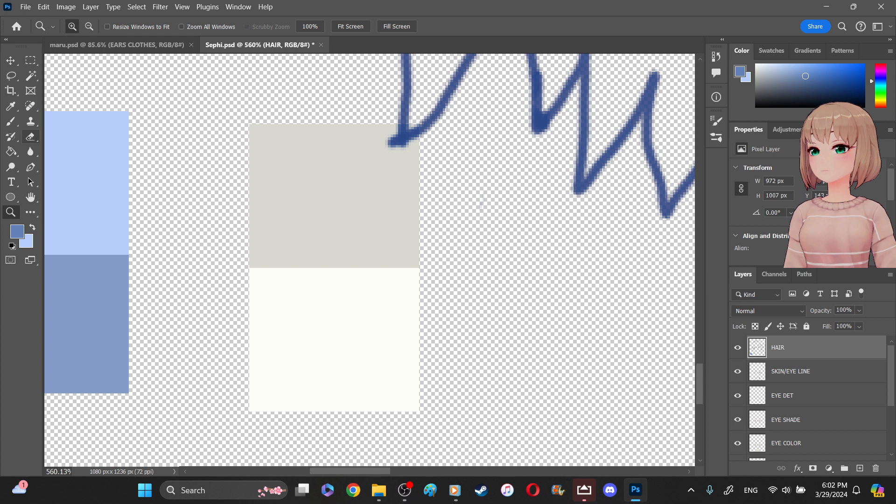
click(30, 136)
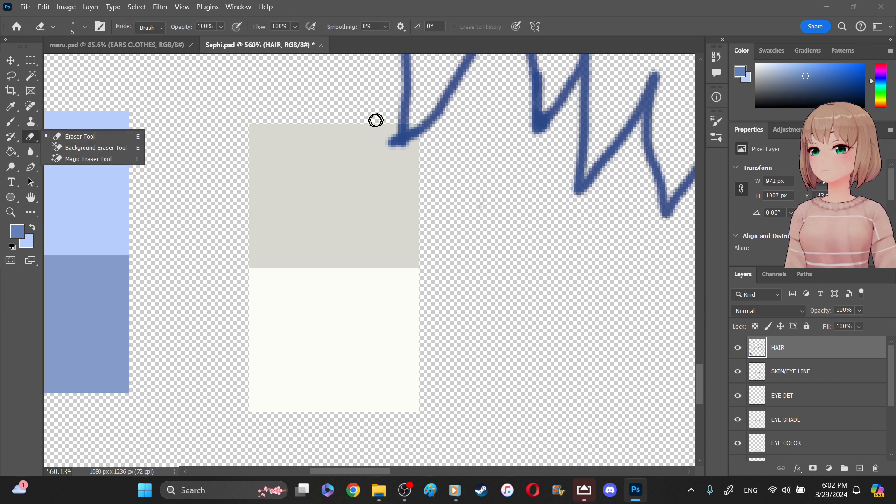
click(384, 124)
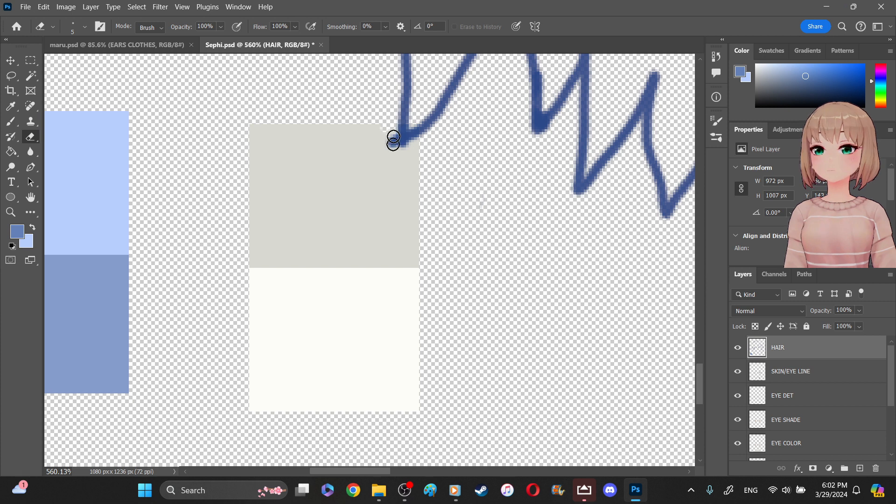
mouse_move(379, 136)
mouse_down()
mouse_move(403, 154)
mouse_move(395, 163)
mouse_move(370, 131)
mouse_up()
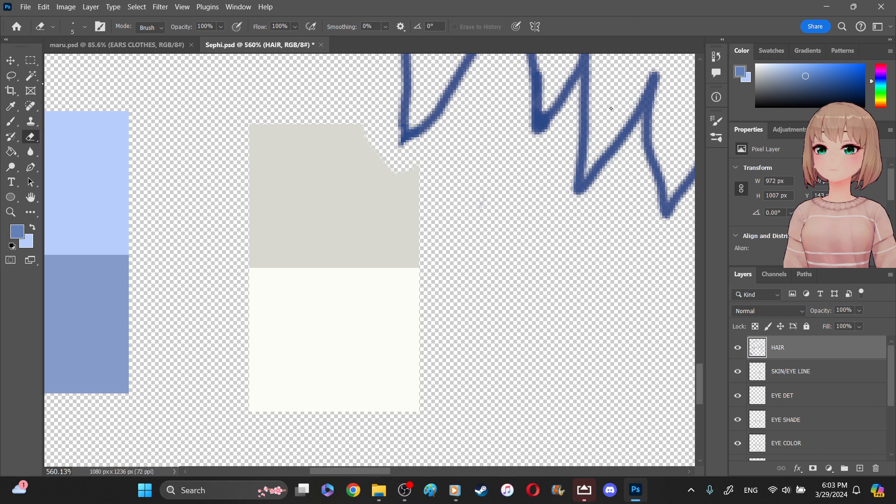
- Retry the Magic Wand selection of the hair interior on the HAIR layer, then clear the selection
key(w)
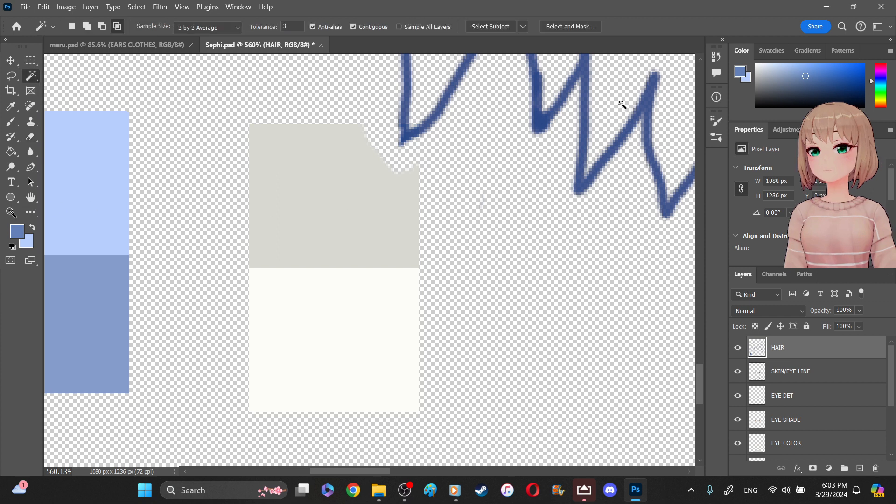
key(z)
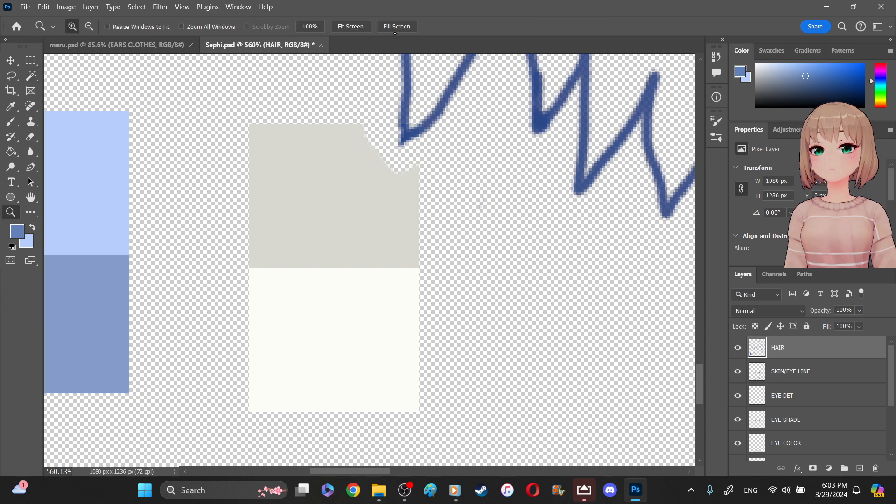
click(367, 31)
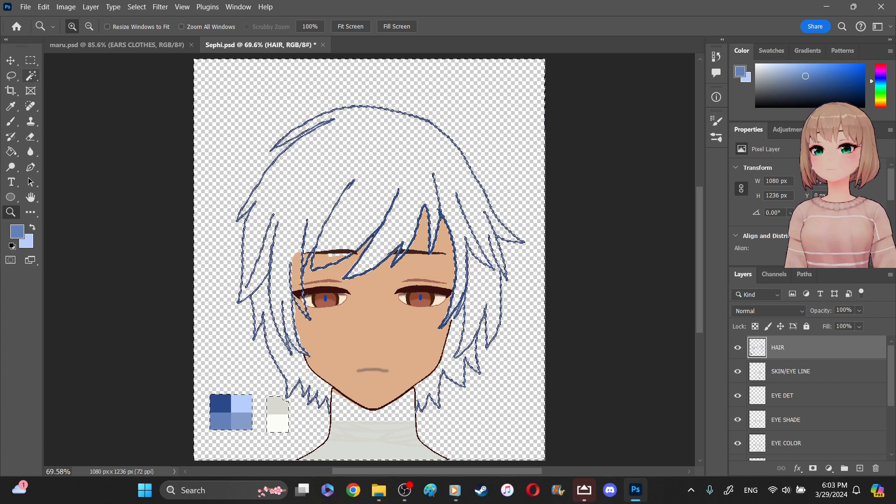
key(m)
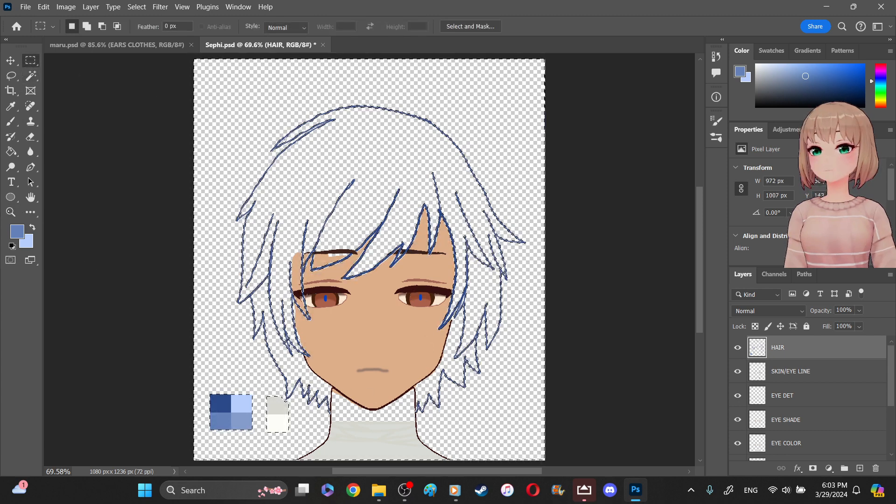
key(ctrl+d)
key(z)
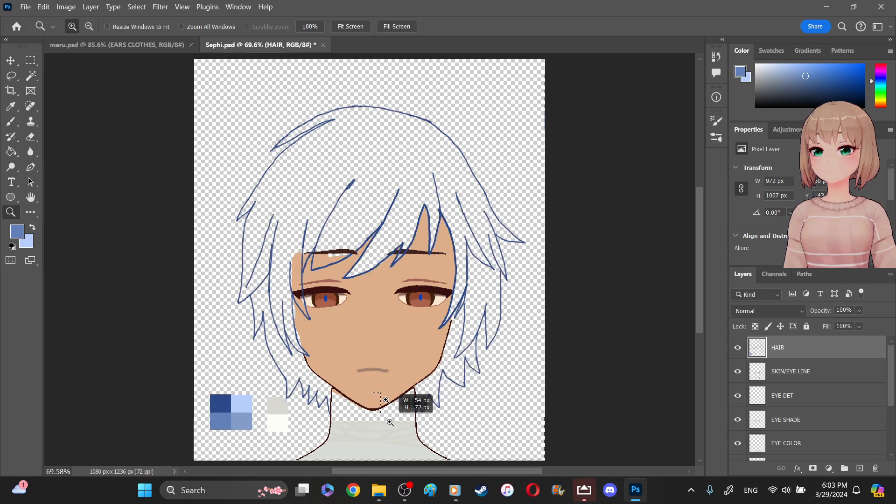
- Sample the skin tone near the chin and brush it over the left part of the neck on the SKIN layer
drag(358, 322, 310, 302)
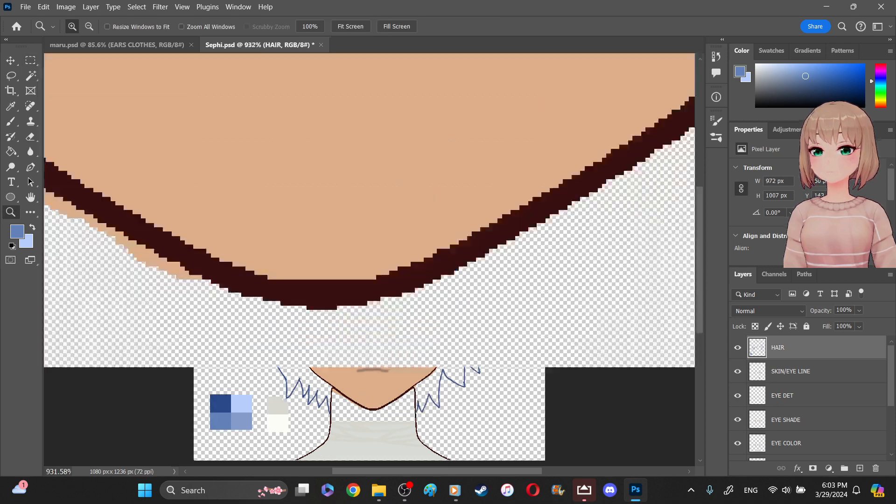
click(10, 106)
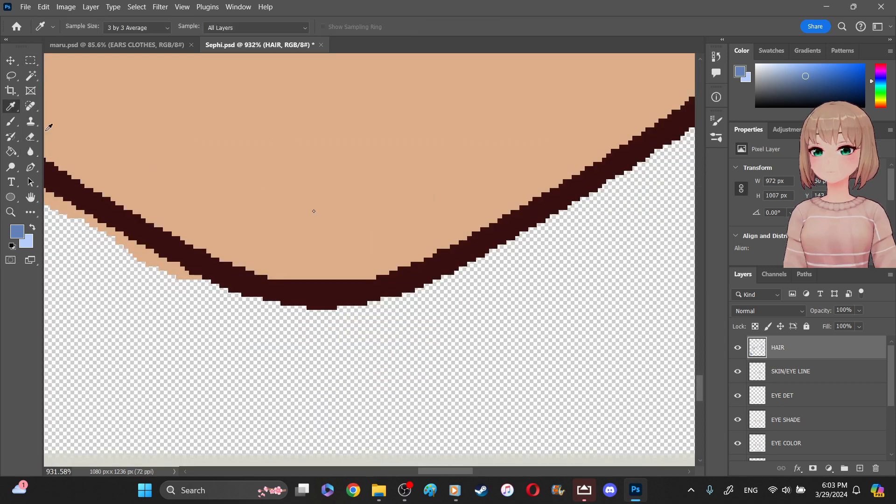
click(55, 164)
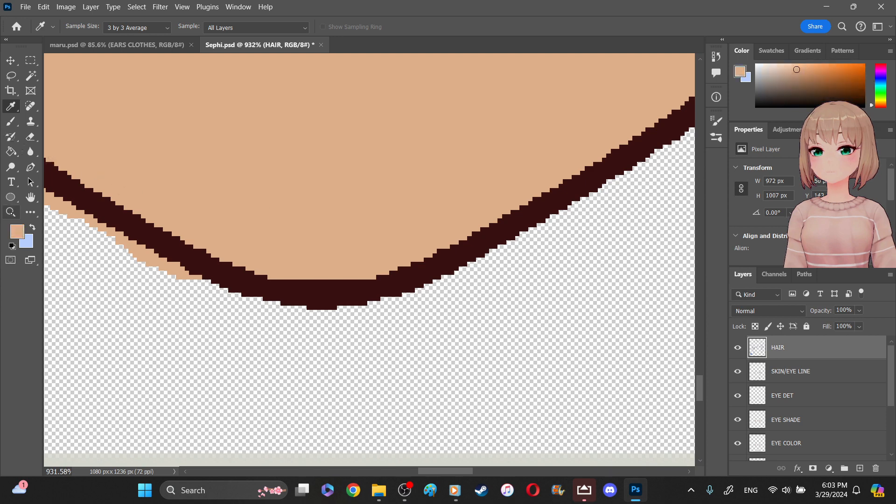
click(11, 212)
click(350, 27)
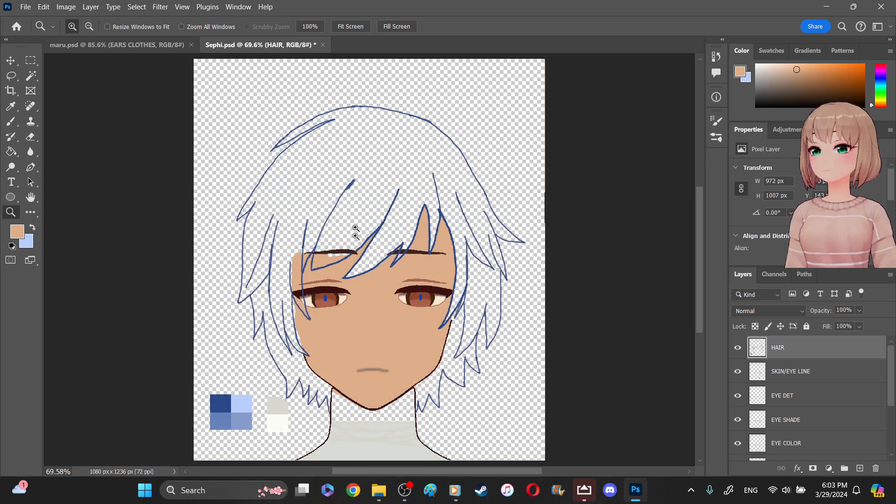
click(386, 424)
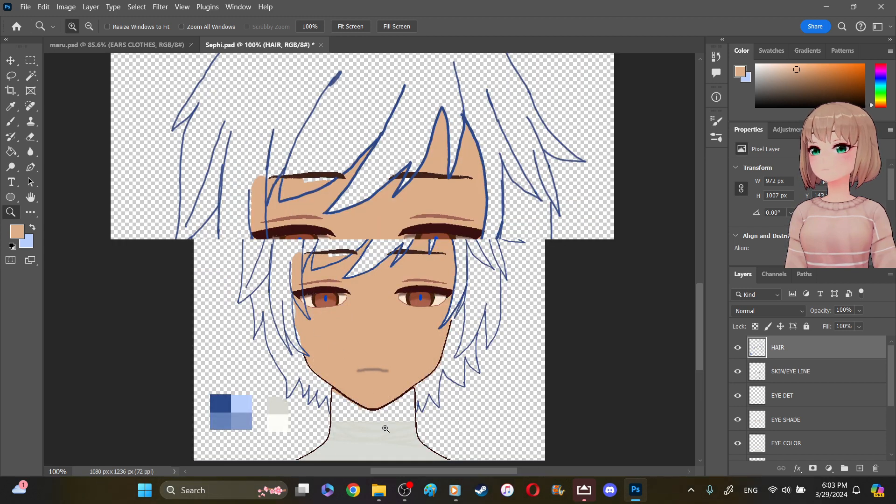
click(386, 424)
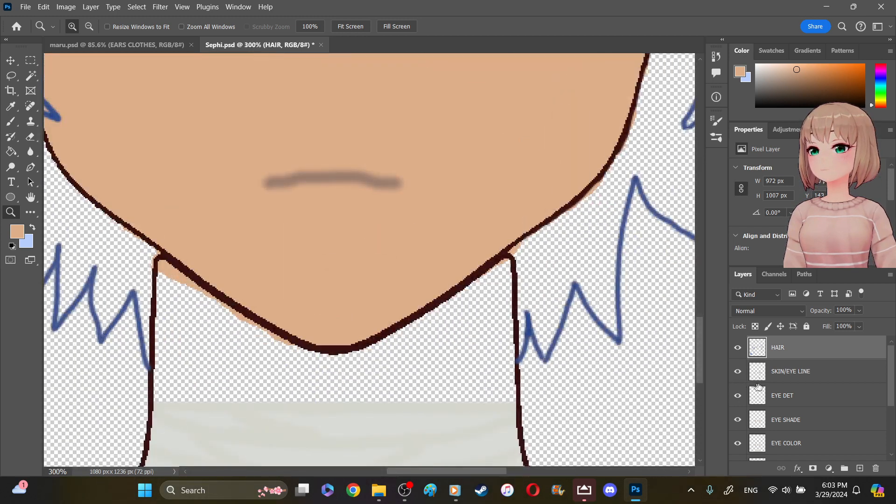
scroll(789, 407, down, 3)
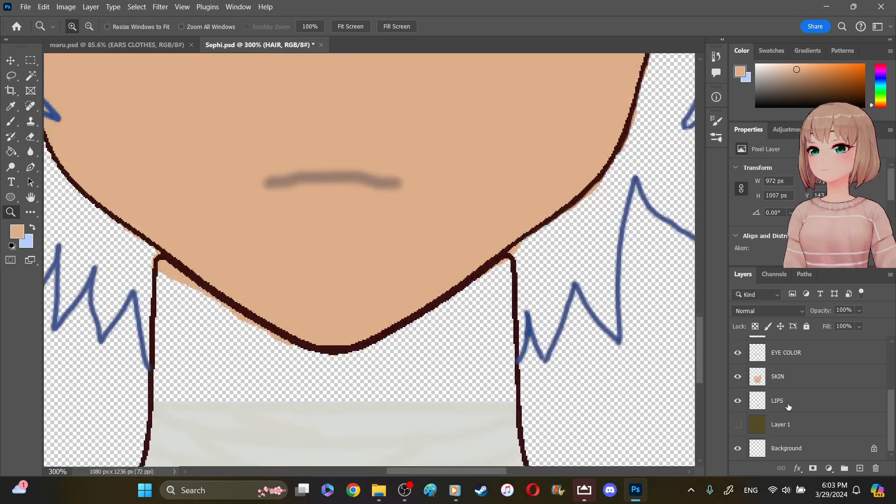
click(789, 380)
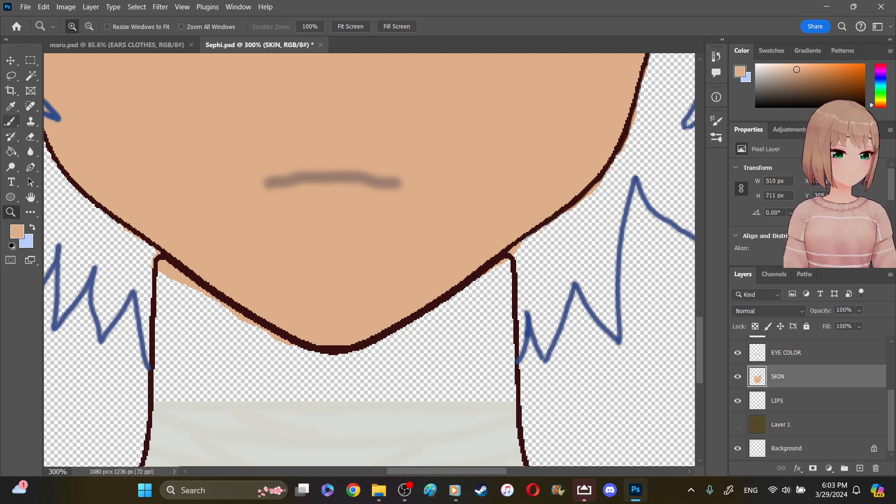
click(14, 124)
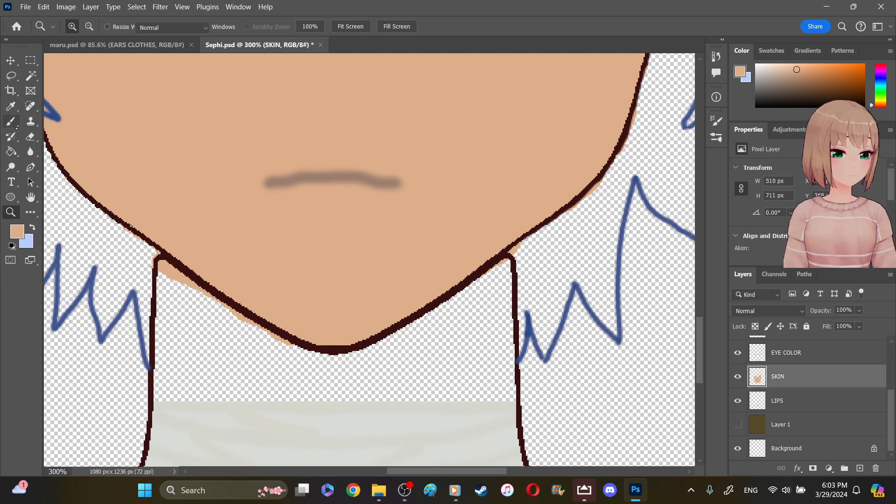
click(164, 271)
mouse_move(162, 284)
mouse_down()
mouse_move(178, 304)
mouse_move(186, 291)
mouse_move(222, 329)
mouse_move(202, 311)
mouse_move(166, 317)
mouse_move(160, 302)
mouse_move(158, 400)
mouse_move(164, 344)
mouse_move(172, 352)
mouse_move(168, 294)
mouse_move(201, 356)
mouse_move(212, 331)
mouse_move(205, 297)
mouse_move(229, 312)
mouse_up()
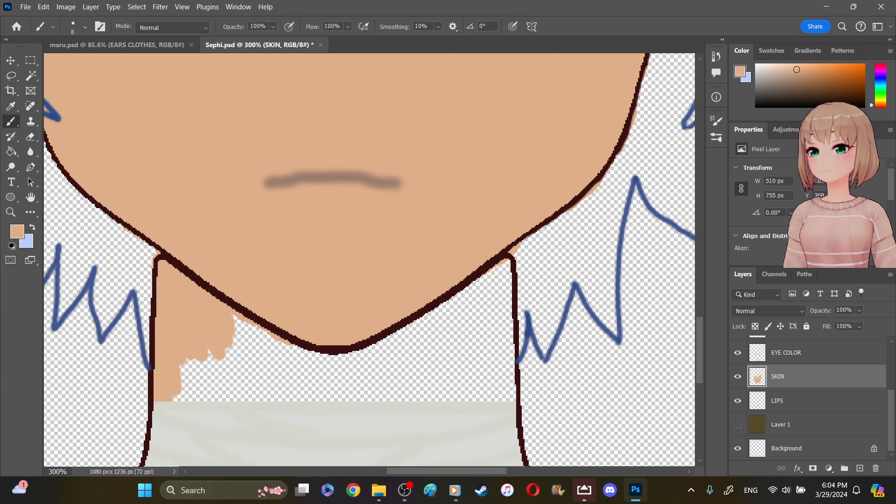
- Fill the rest of the neck between the jaw and the collar with skin tone using a 39 px brush
click(85, 26)
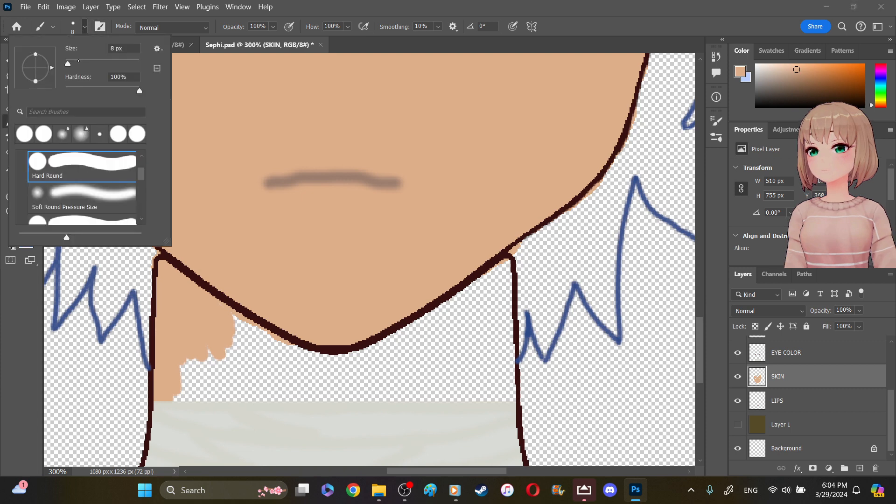
click(80, 61)
mouse_move(433, 321)
mouse_down()
mouse_move(470, 285)
mouse_move(481, 283)
mouse_move(486, 293)
mouse_move(487, 280)
mouse_move(493, 394)
mouse_move(419, 345)
mouse_move(293, 349)
mouse_move(224, 332)
mouse_move(182, 391)
mouse_move(313, 373)
mouse_move(472, 394)
mouse_move(417, 395)
mouse_up()
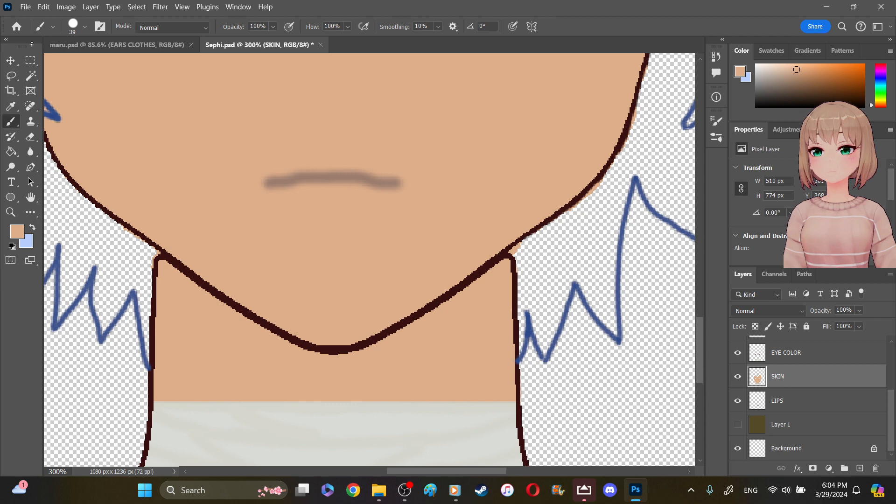
- With a 9 px brush in the dark blue sampled from the hair outline, draw a line across the neck on the SKIN layer, joining both hair ends
click(40, 27)
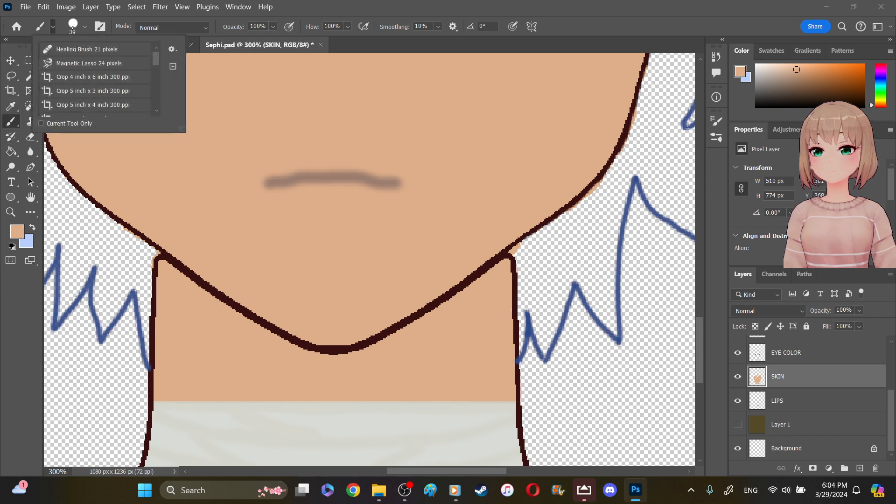
click(84, 26)
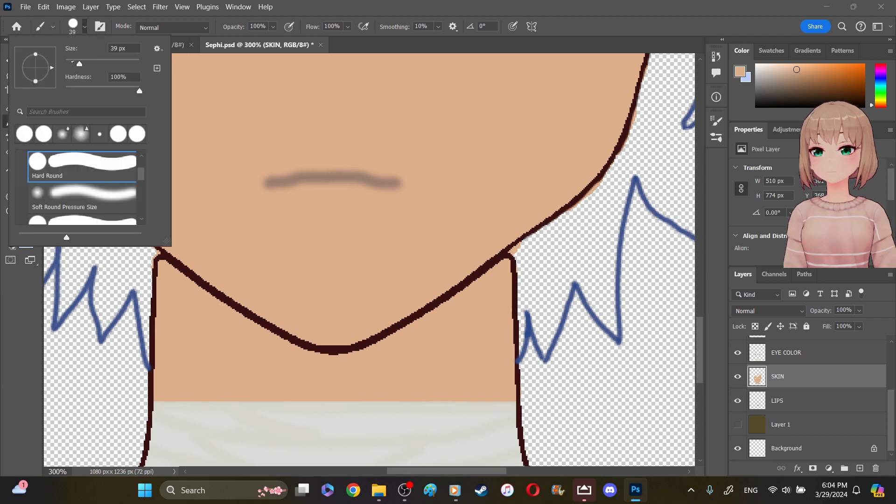
click(72, 60)
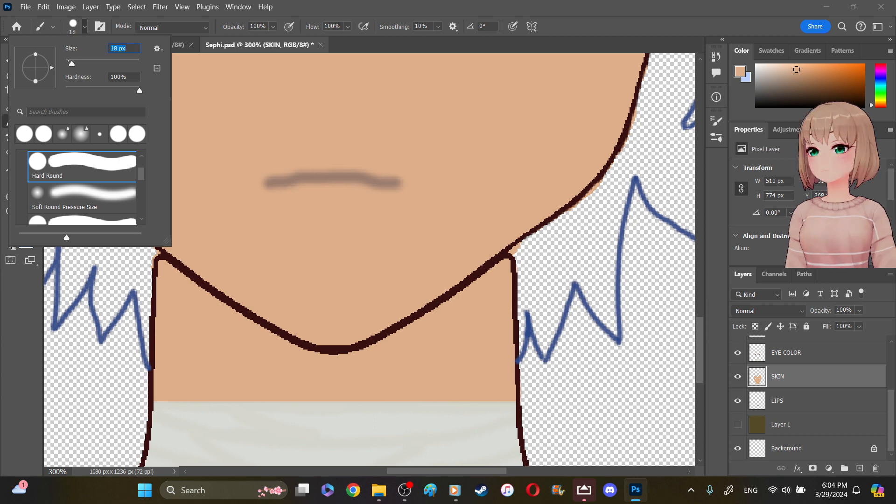
click(69, 62)
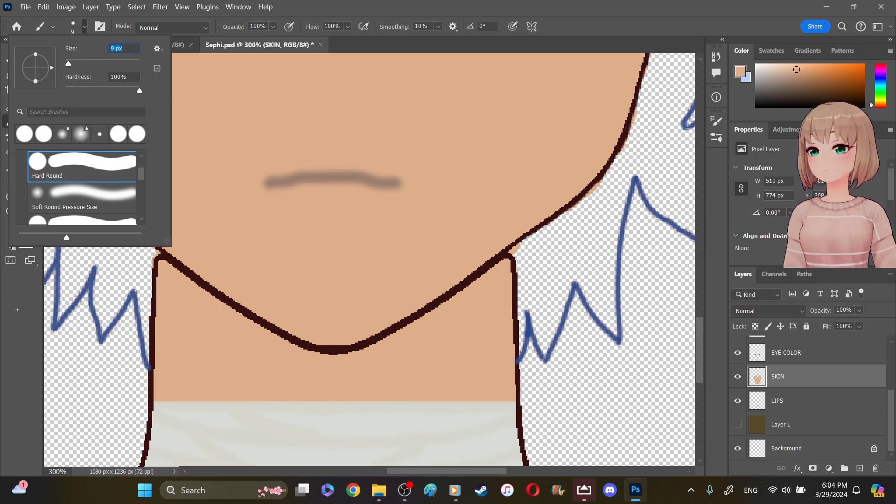
click(18, 310)
click(10, 106)
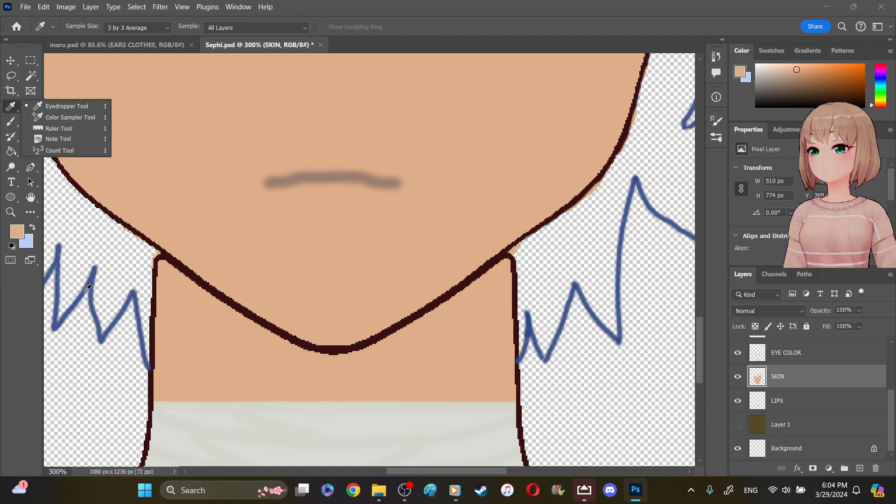
click(64, 241)
click(64, 242)
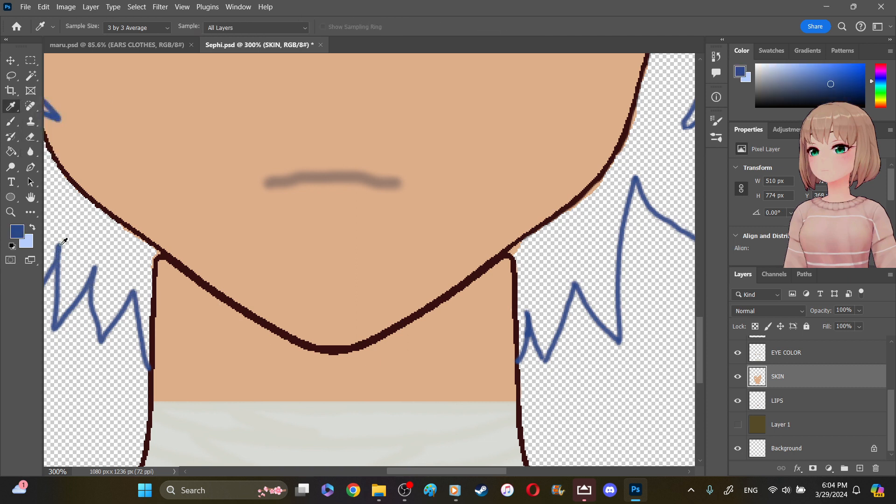
click(11, 122)
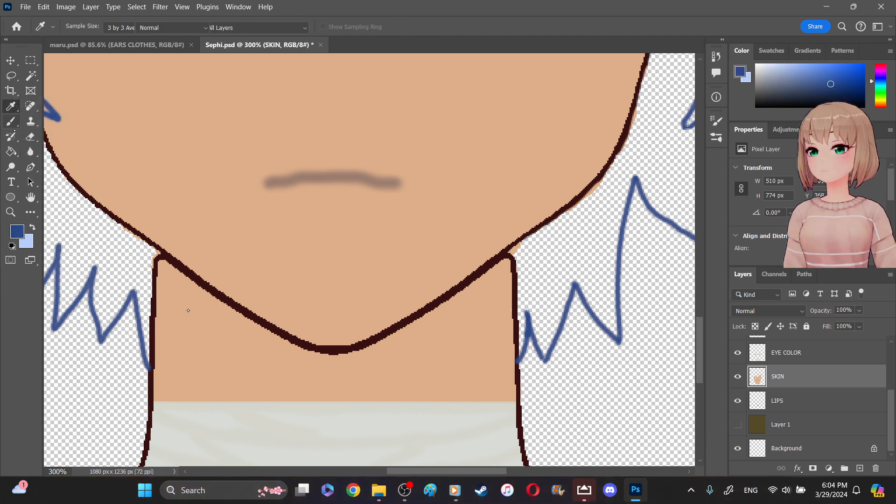
click(152, 363)
mouse_move(150, 366)
mouse_down()
mouse_move(211, 353)
mouse_move(459, 369)
mouse_move(509, 361)
mouse_up()
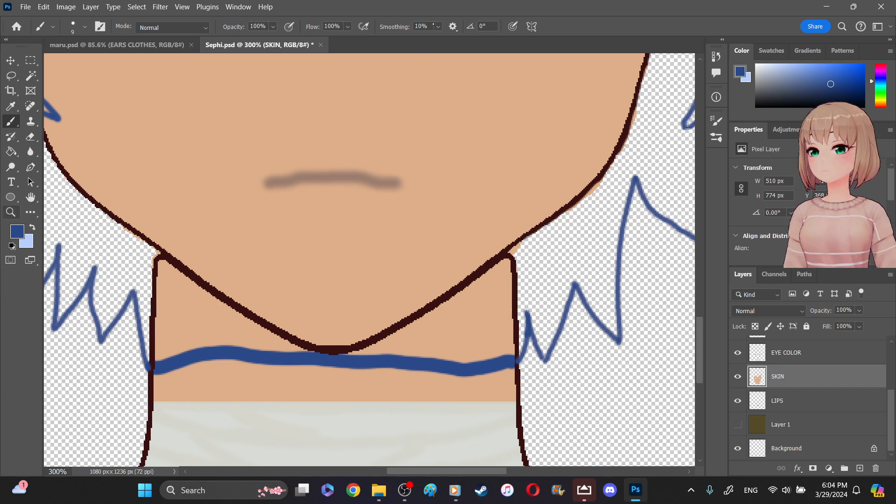
key(z)
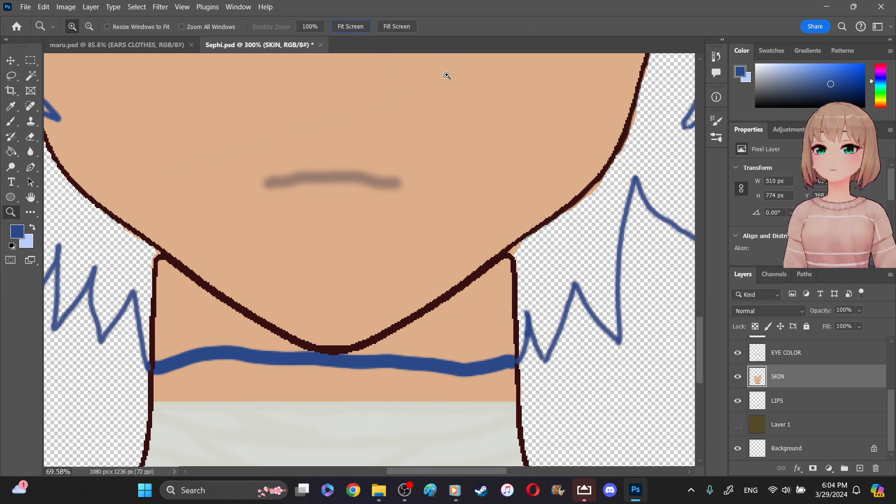
- Undo the blue line drawn across the neck on the SKIN layer
click(359, 27)
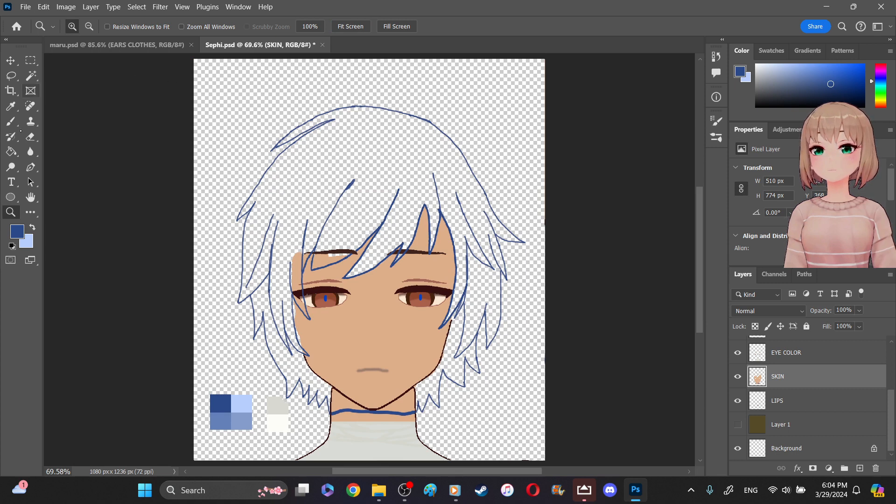
click(10, 152)
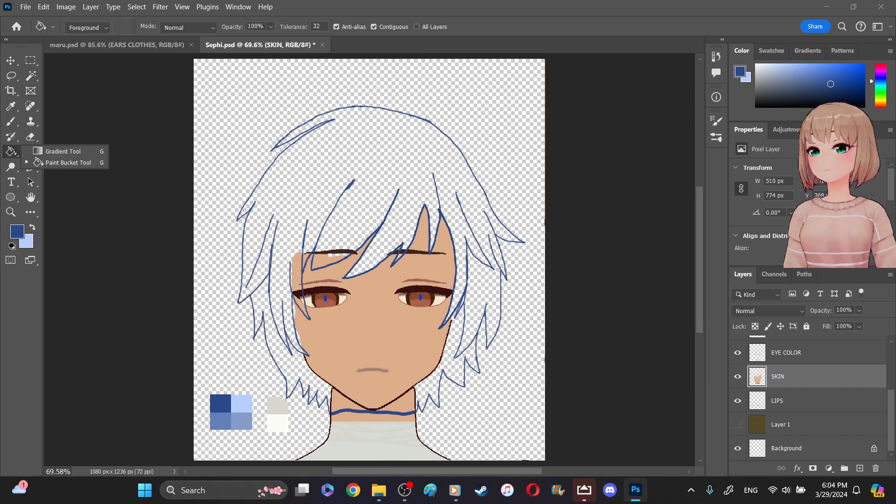
click(60, 151)
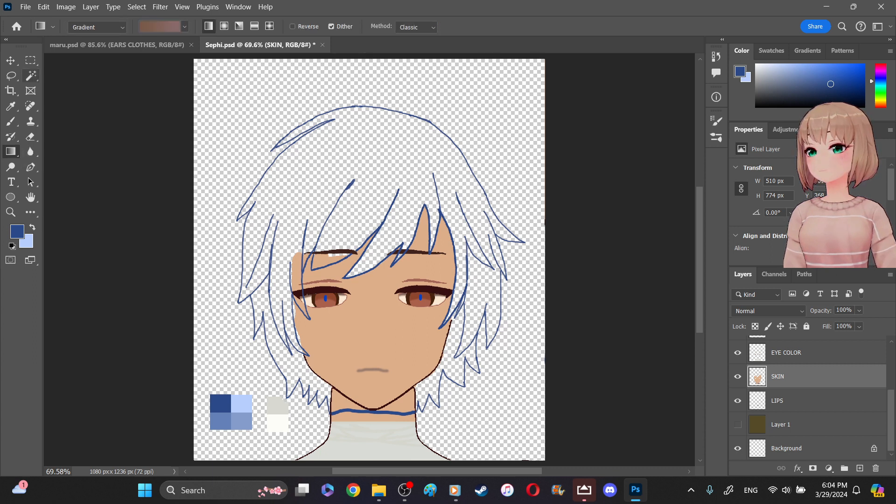
click(31, 76)
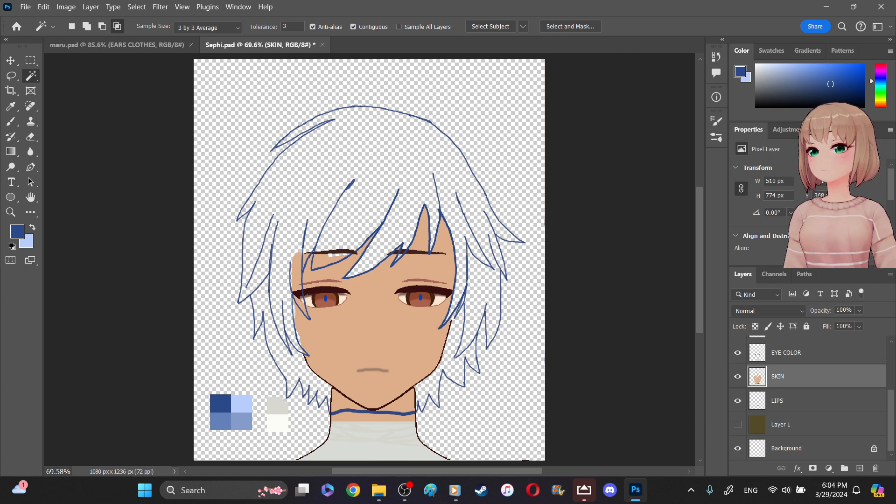
key(ctrl+z)
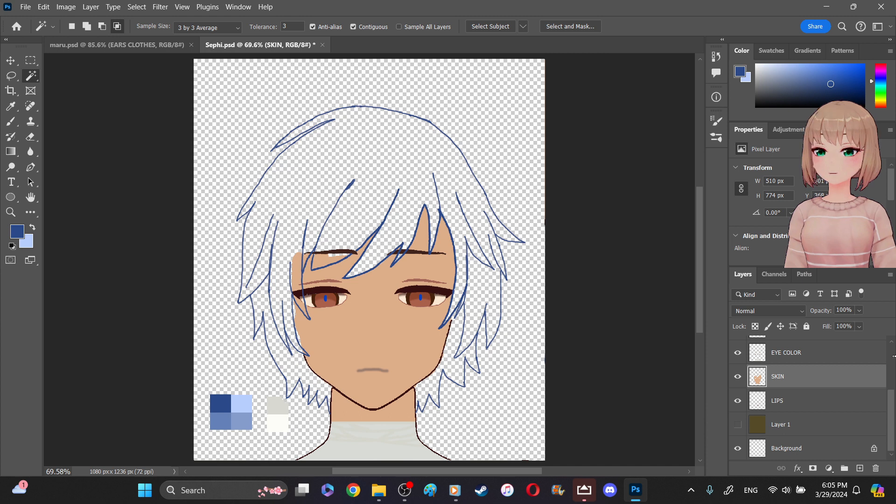
- On the HAIR layer, draw a dark blue line across the neck with the 9 px brush, joining both hair ends
scroll(888, 356, up, 3)
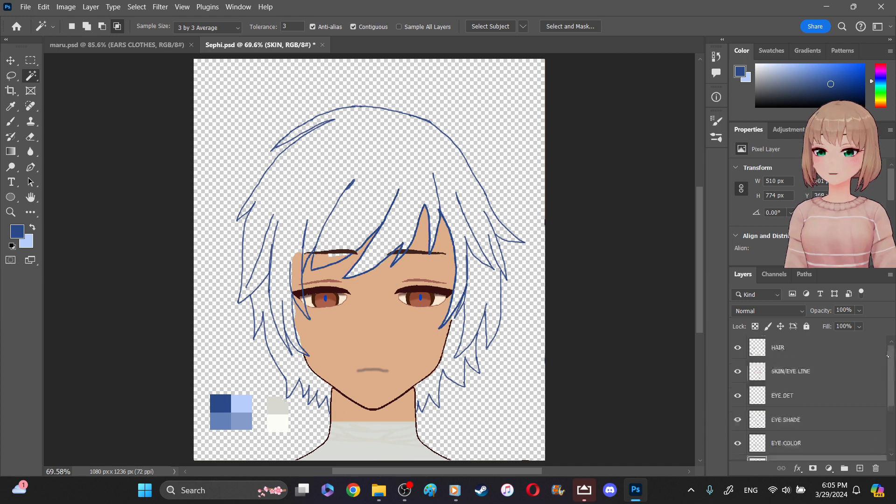
click(836, 348)
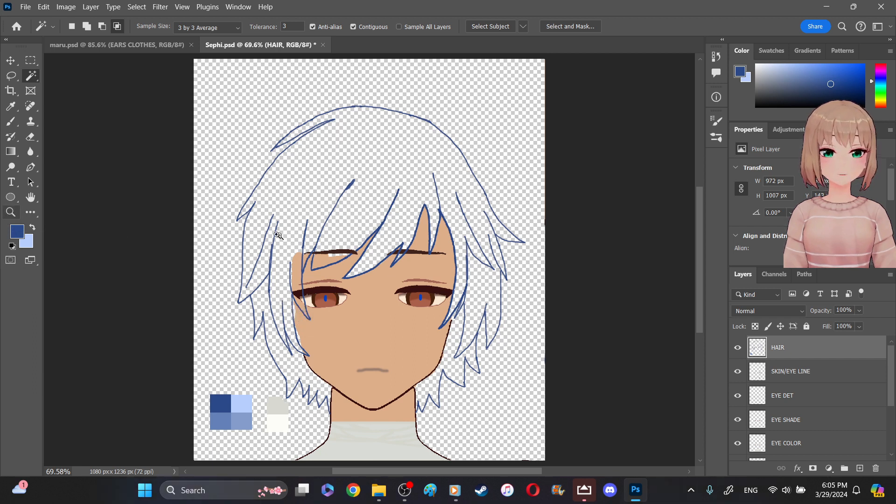
key(z)
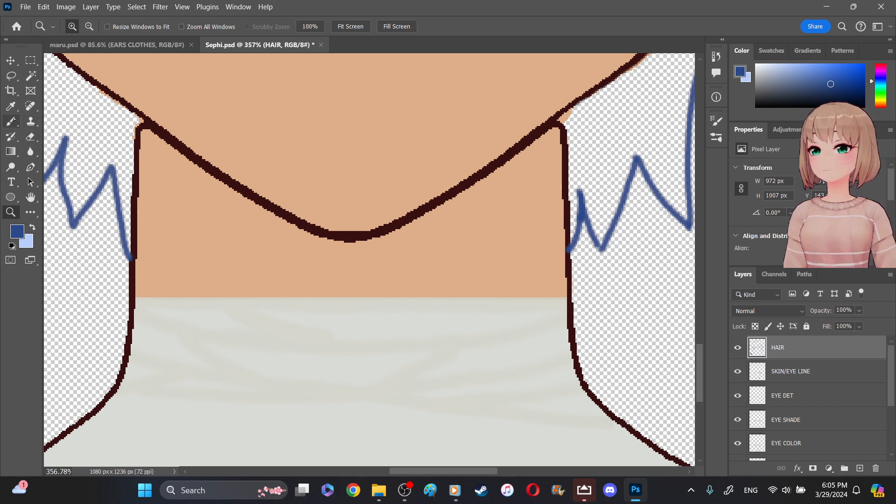
click(12, 122)
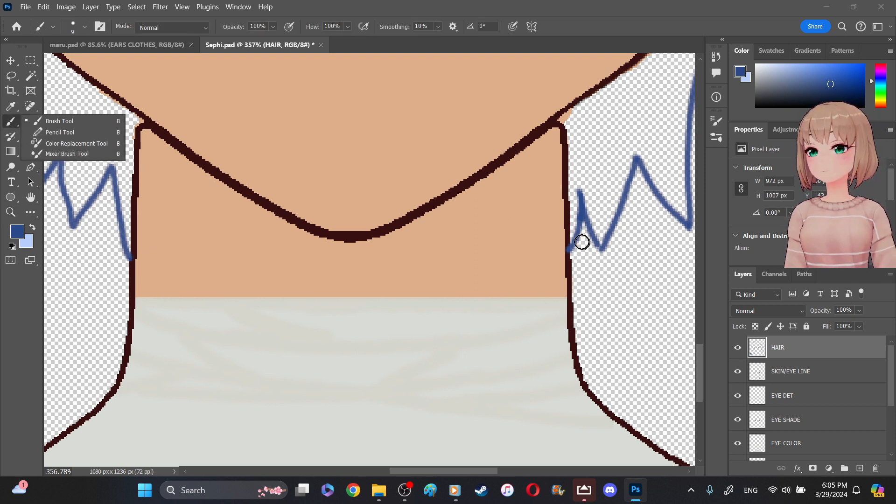
drag(563, 251, 141, 256)
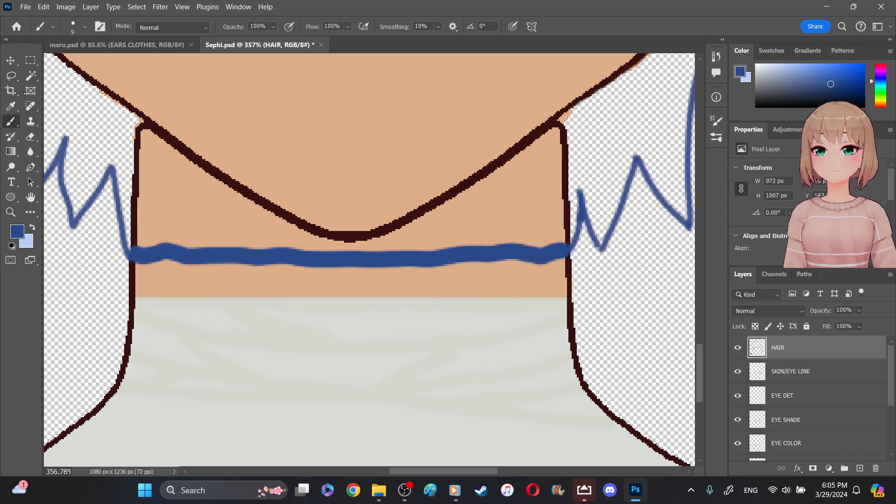
- Select the closed hair interior with the Magic Wand on the HAIR layer and add a new layer directly above SKIN/EYE LINE
click(31, 76)
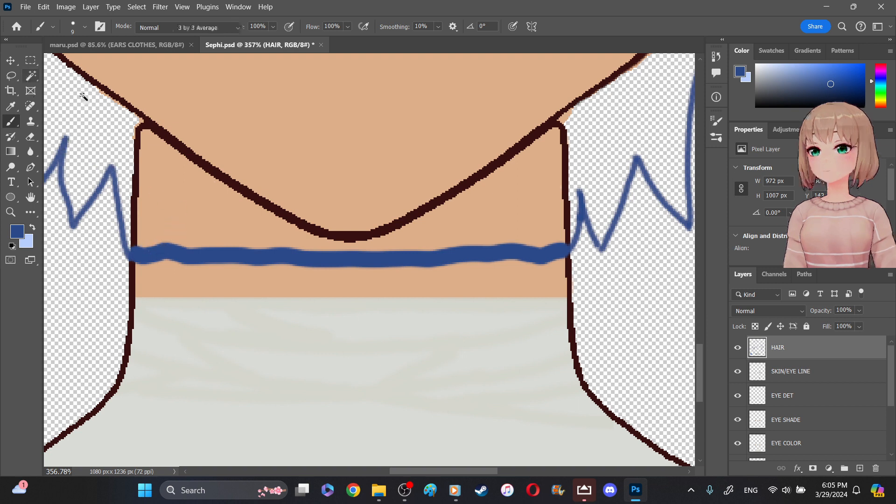
click(95, 118)
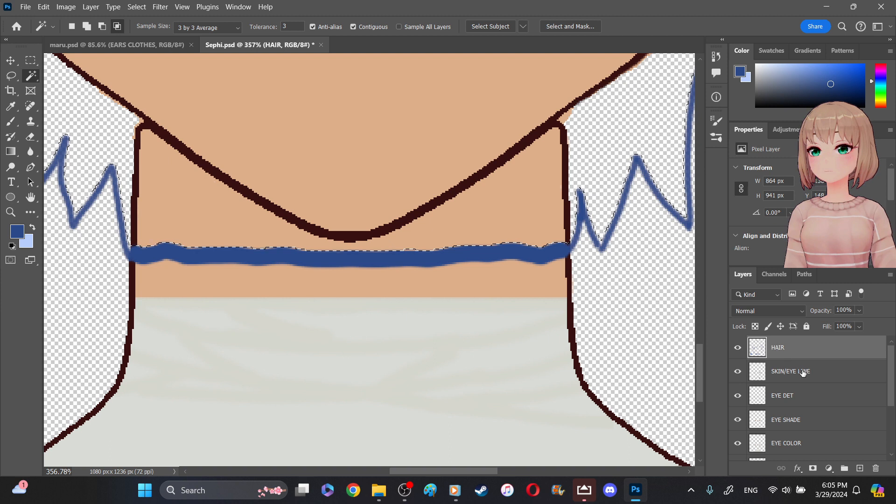
click(803, 373)
click(860, 469)
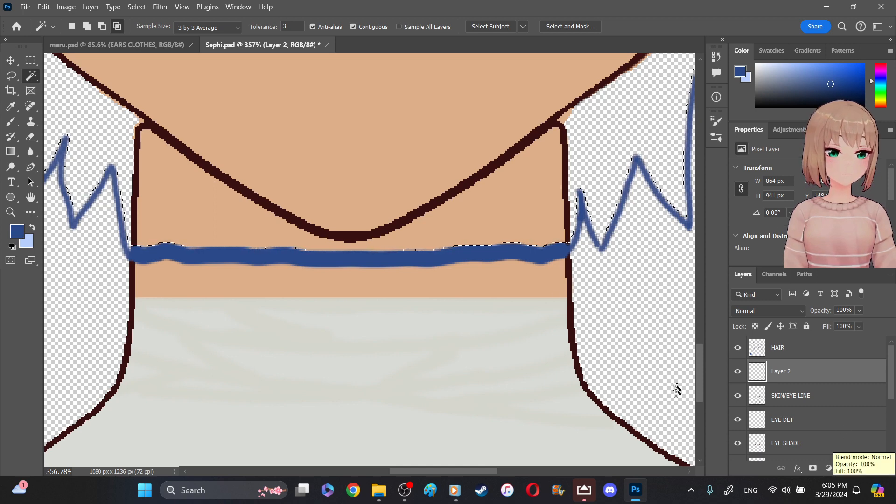
- Try filling the hair selection with the brown gradient, then undo the fill
click(10, 212)
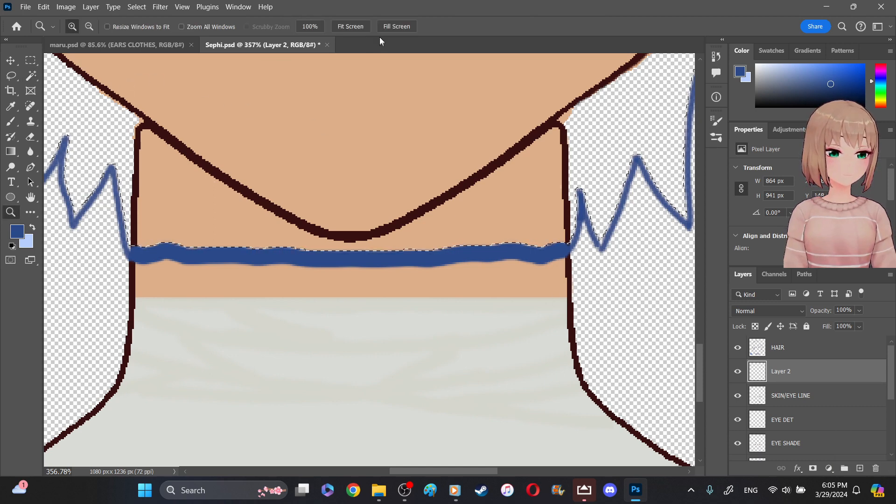
click(350, 26)
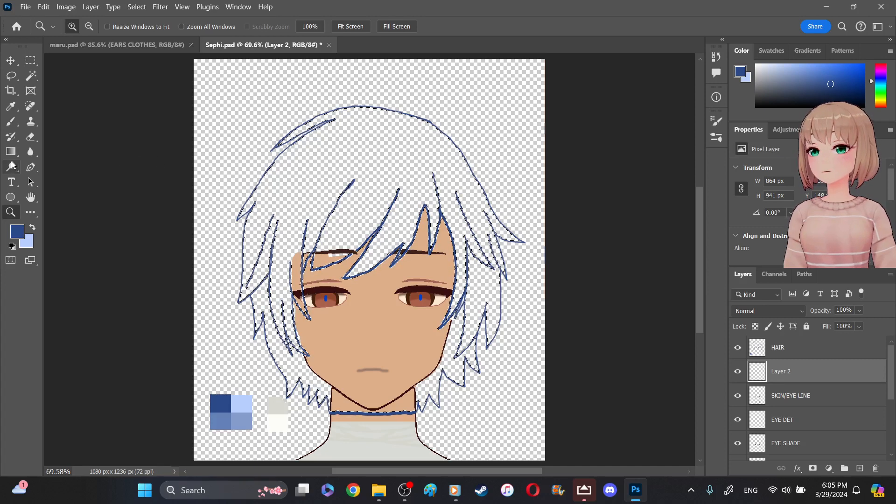
click(10, 155)
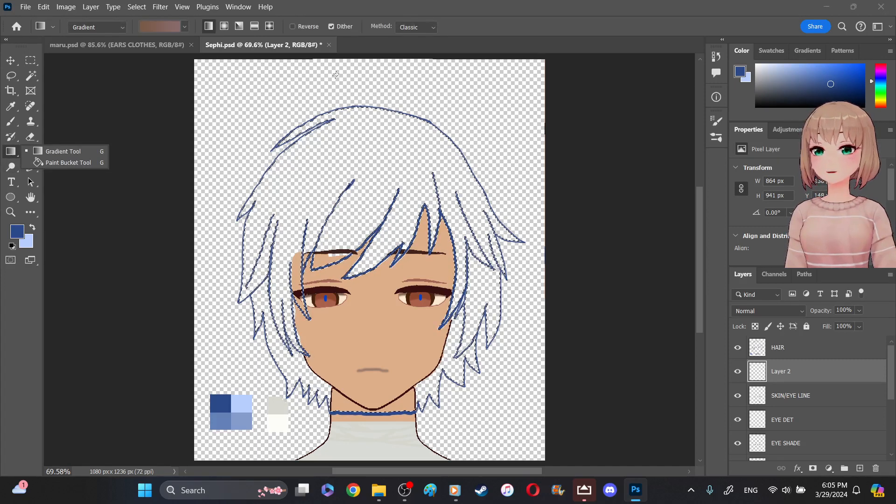
click(369, 88)
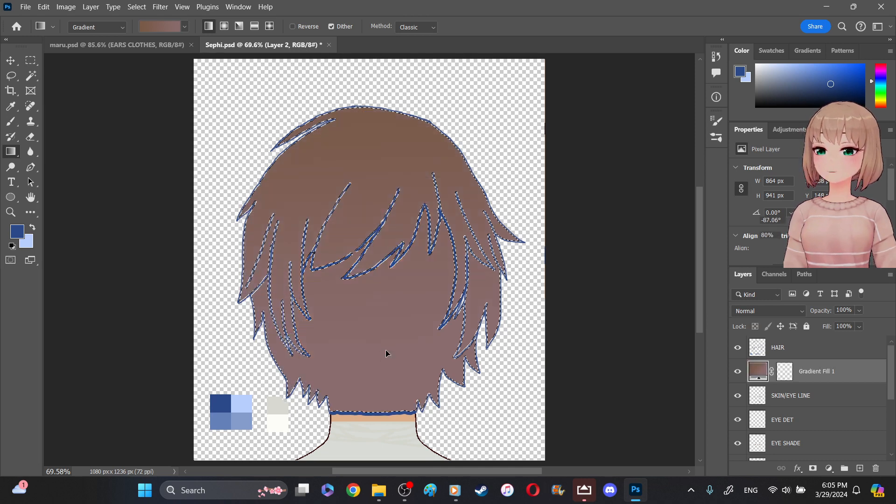
key(ctrl+z)
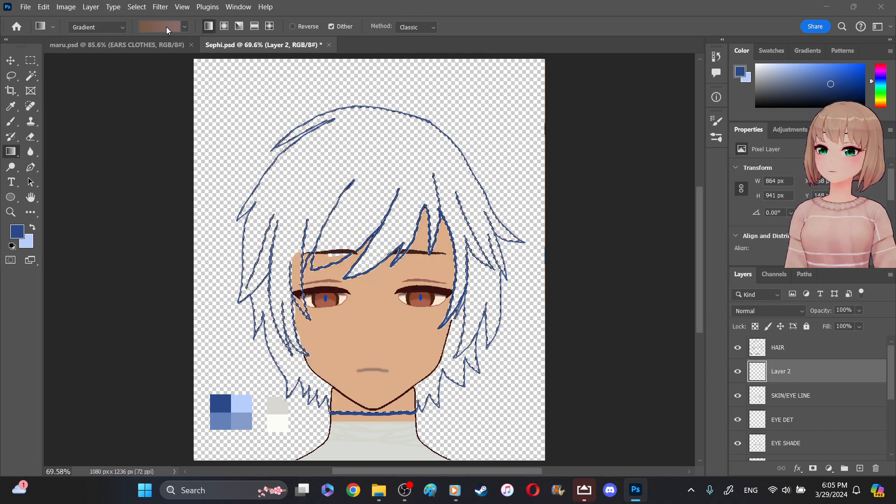
- Switch the Gradient tool to the dark-to-light blue preset in the Basics group
click(166, 27)
click(115, 60)
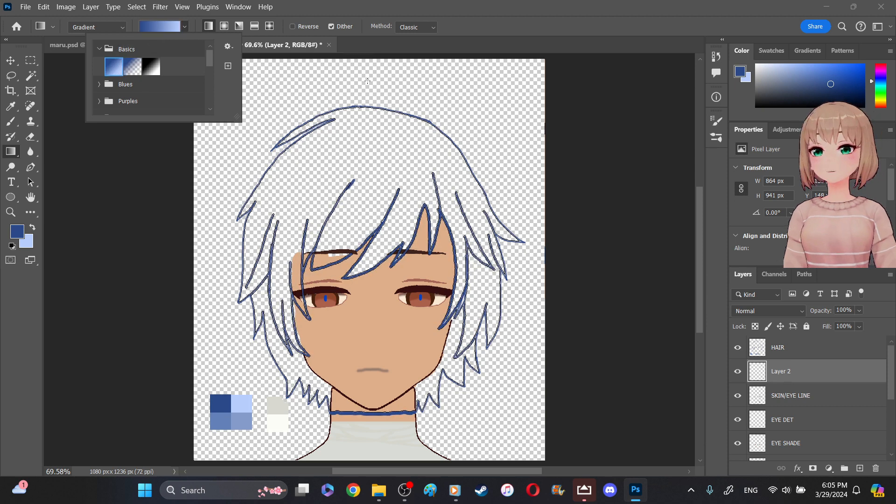
click(10, 323)
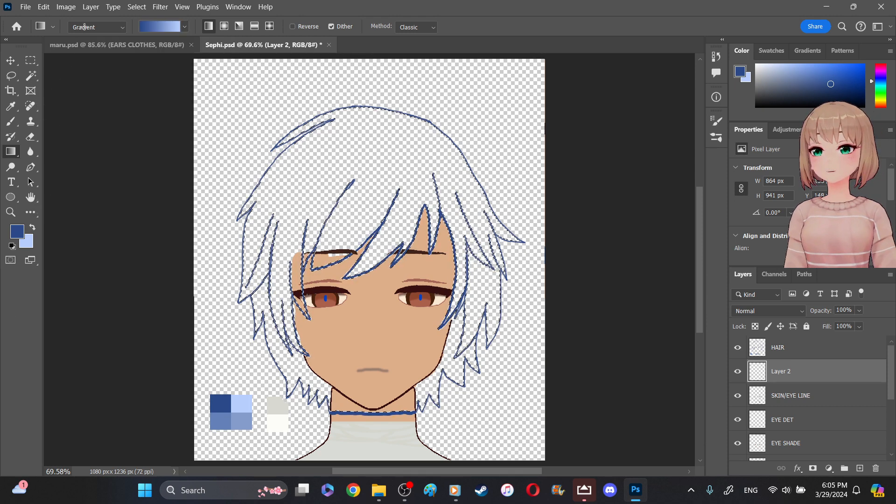
- Close the maru.psd document and return to Sephi.psd
click(94, 46)
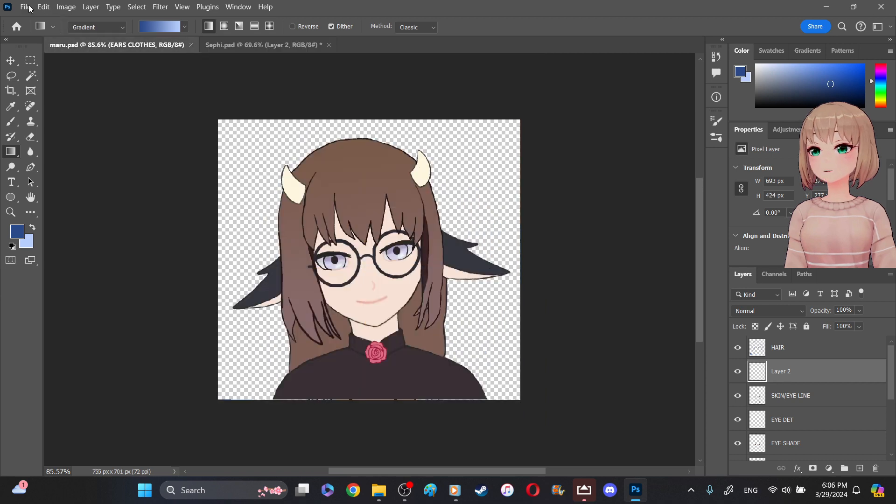
click(28, 8)
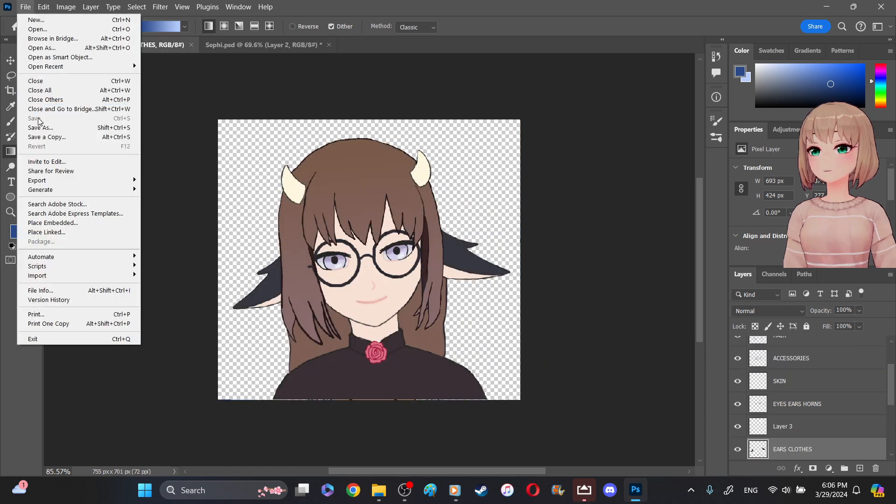
click(166, 69)
click(191, 45)
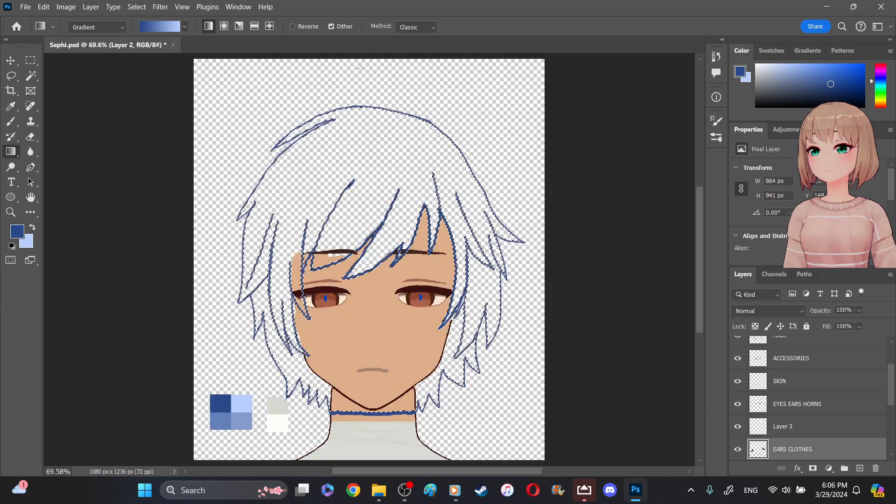
- Fill the hair selection with the blue gradient from crown to neck at about -85°, and move the gradient layer below LIPS
key(ctrl+BackSpace)
drag(361, 112, 390, 422)
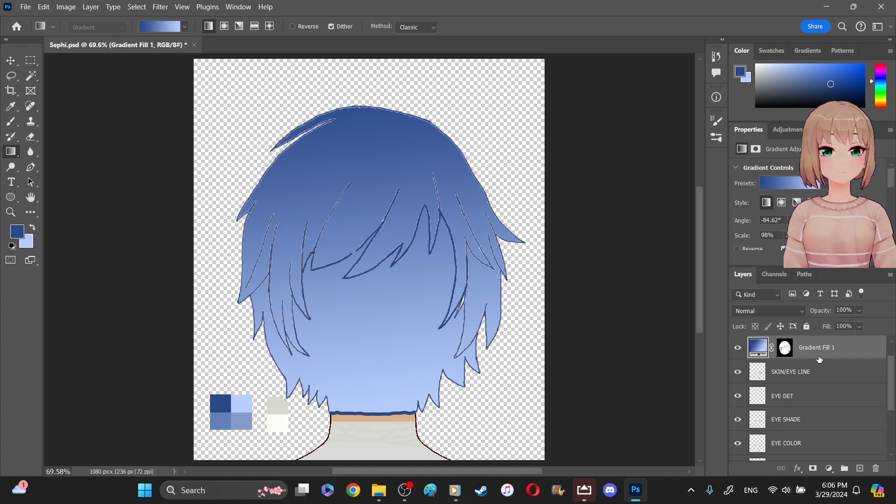
drag(833, 348, 841, 445)
scroll(848, 408, down, 3)
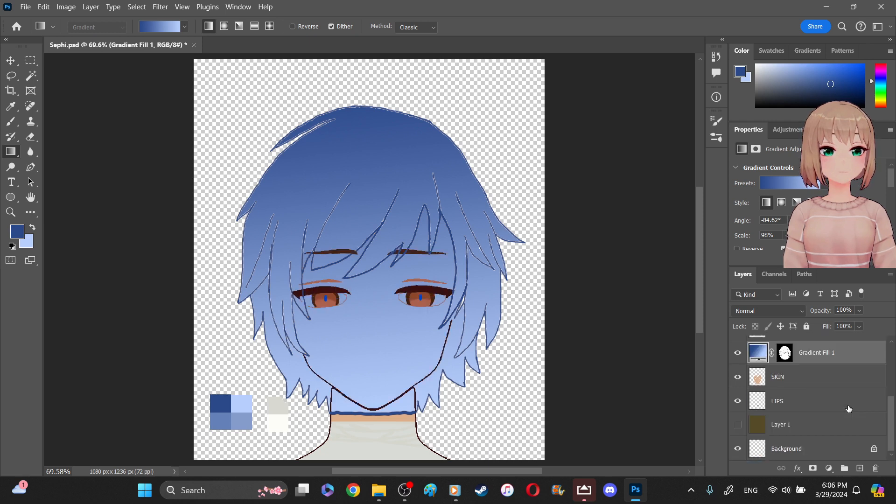
drag(826, 354, 793, 383)
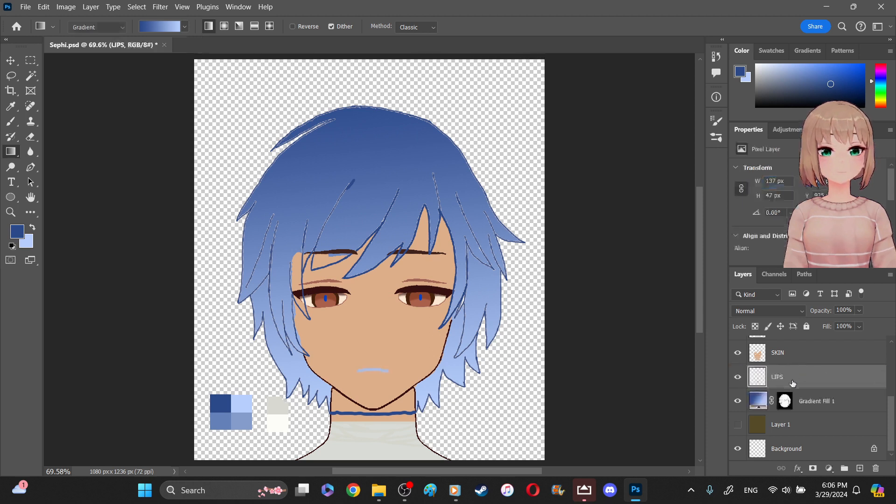
- On the SKIN layer, erase the skin overlapping the hair beside the left eyebrow with a 12 px eraser
click(11, 212)
click(303, 271)
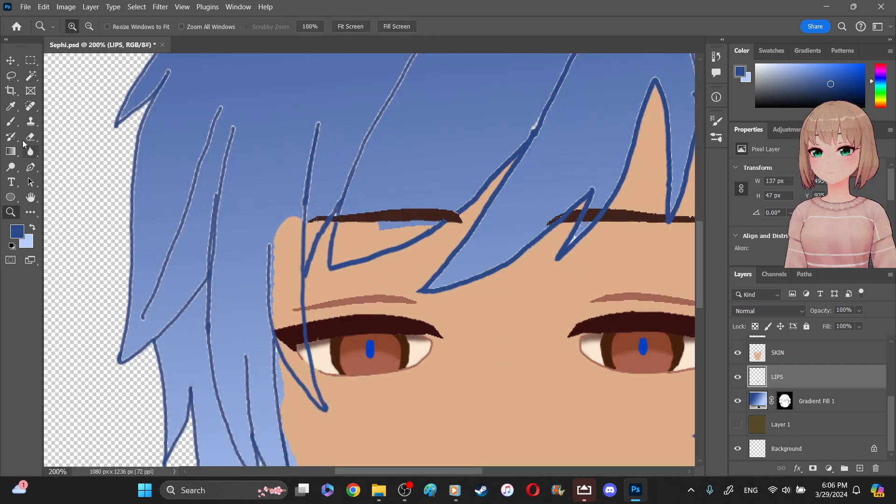
click(29, 138)
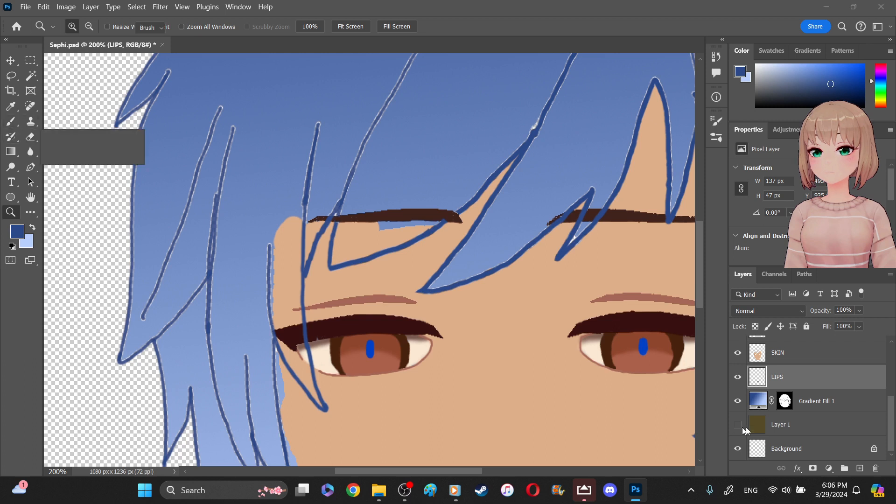
click(778, 354)
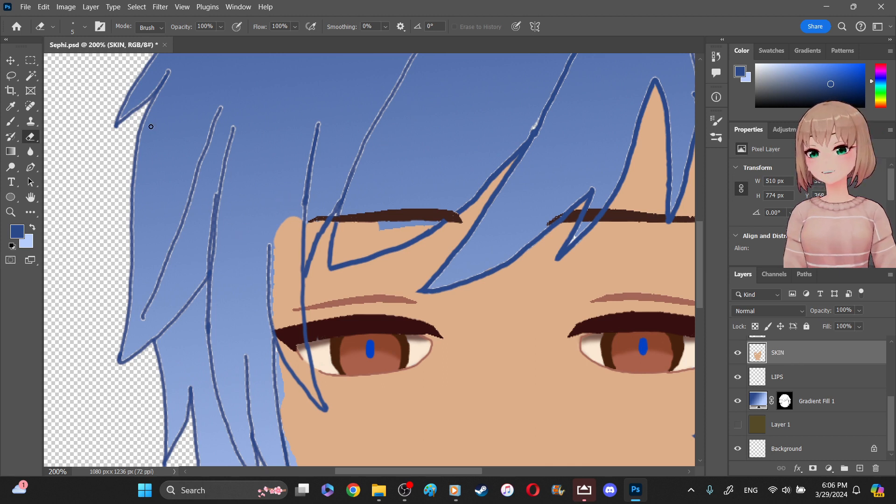
click(83, 27)
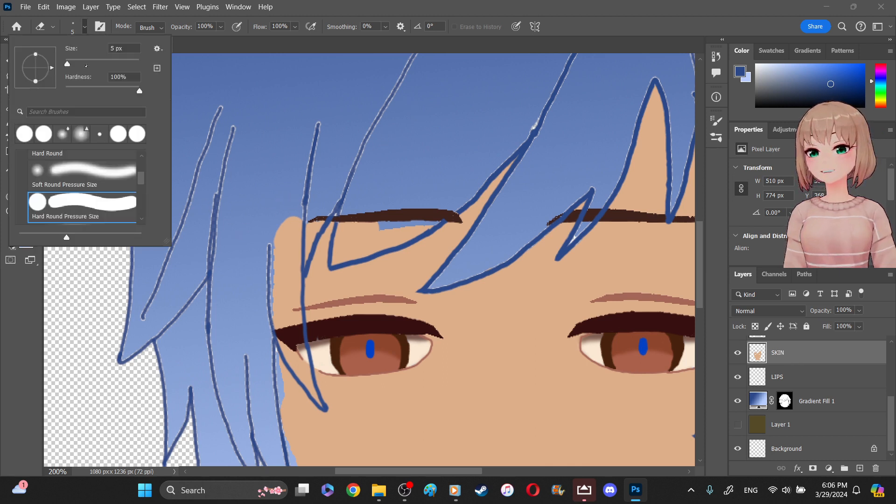
drag(68, 63, 70, 63)
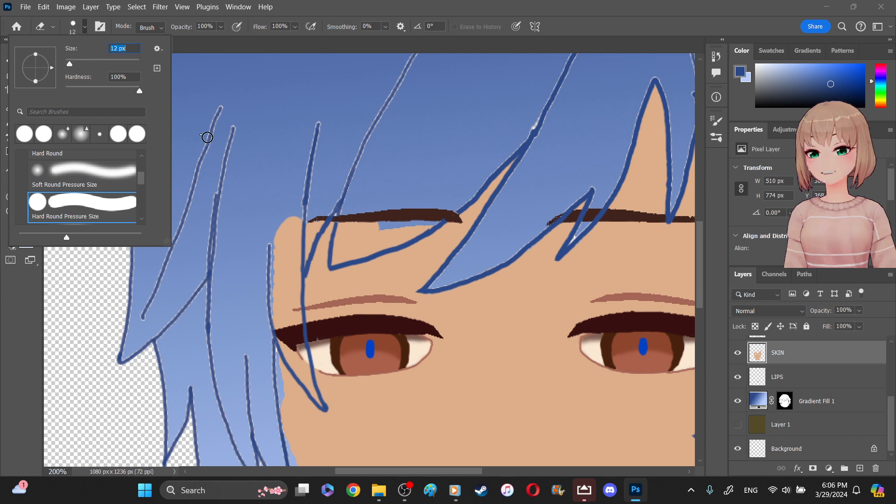
mouse_move(276, 216)
mouse_down()
mouse_move(288, 243)
mouse_move(293, 227)
mouse_move(297, 240)
mouse_move(297, 229)
mouse_move(281, 256)
mouse_move(280, 221)
mouse_move(273, 305)
mouse_up()
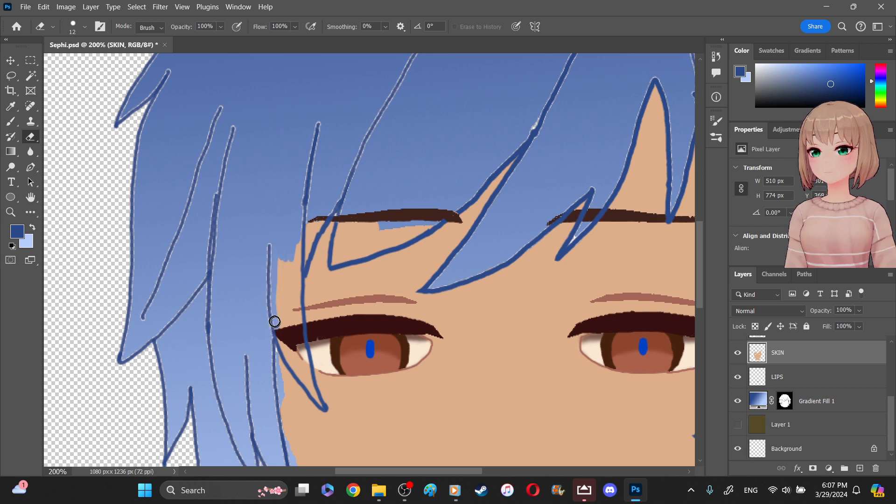
- Try erasing the skin inside the pointed hair strand at the left eye's outer corner, then undo the latest erasing strokes
drag(286, 347, 283, 348)
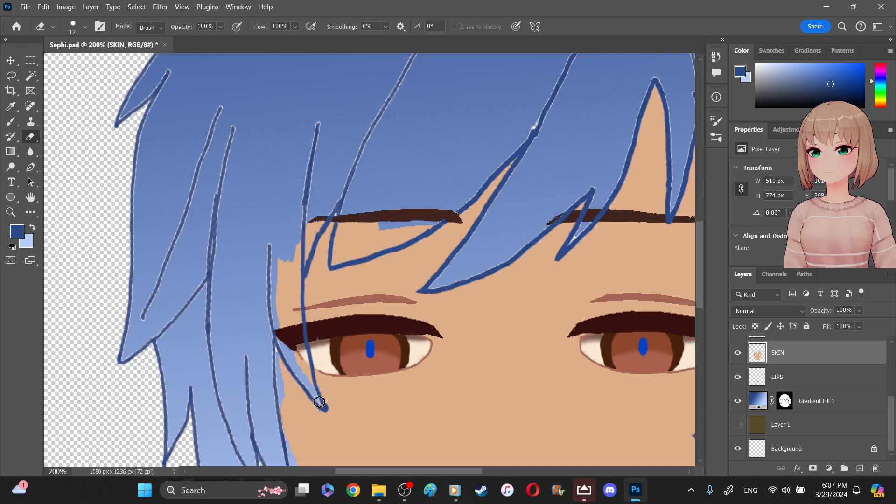
mouse_move(313, 377)
mouse_down()
mouse_move(304, 351)
mouse_move(320, 397)
mouse_up()
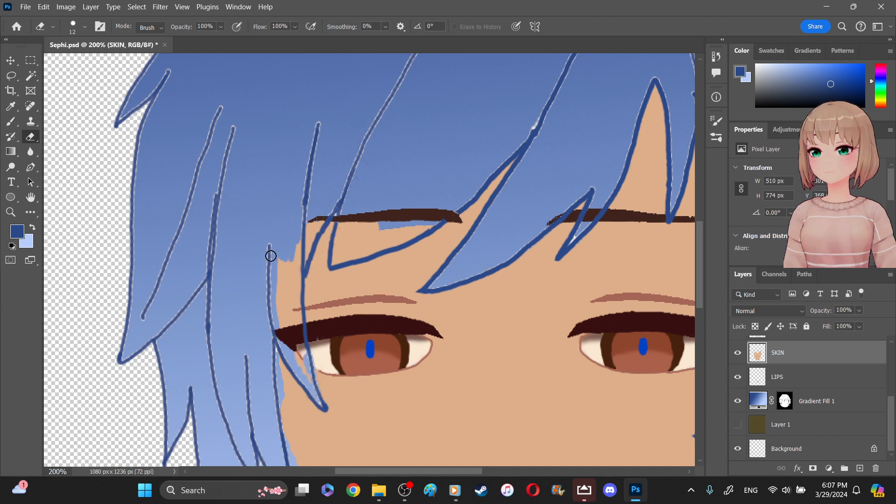
key(ctrl+z)
key(ctrl+z)
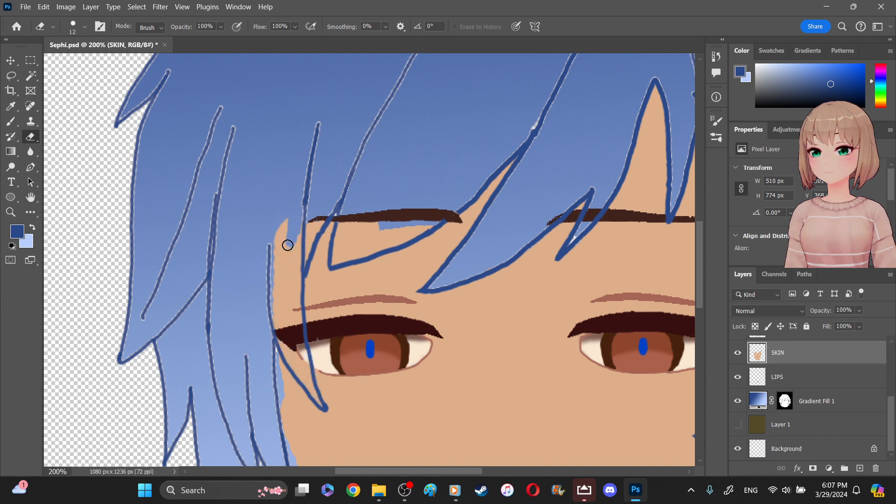
- On the SKIN layer, erase the skin overlapping the hair strands beside the left eye and below the left eyebrow with a 25 px eraser
click(83, 27)
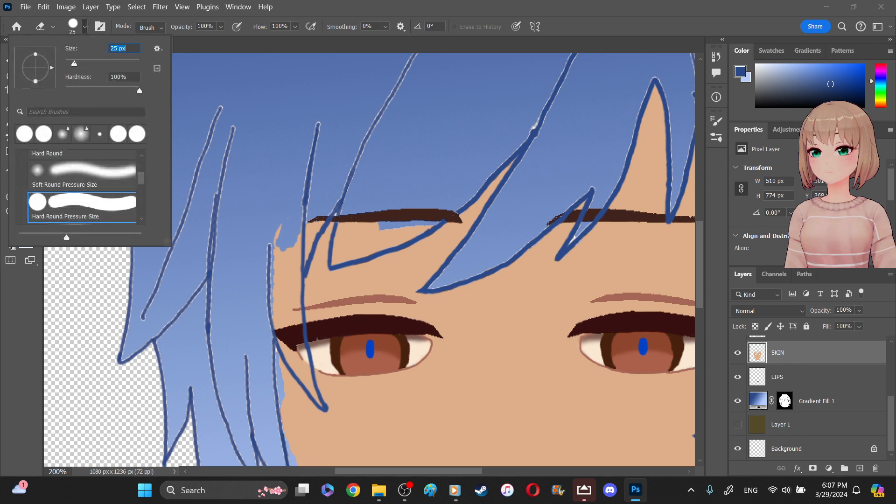
mouse_move(269, 214)
mouse_down()
mouse_move(290, 241)
mouse_move(278, 242)
mouse_move(282, 316)
mouse_move(297, 234)
mouse_move(295, 218)
mouse_move(297, 329)
mouse_move(283, 304)
mouse_move(281, 339)
mouse_move(298, 364)
mouse_move(313, 332)
mouse_move(310, 362)
mouse_move(299, 370)
mouse_move(312, 388)
mouse_move(302, 355)
mouse_up()
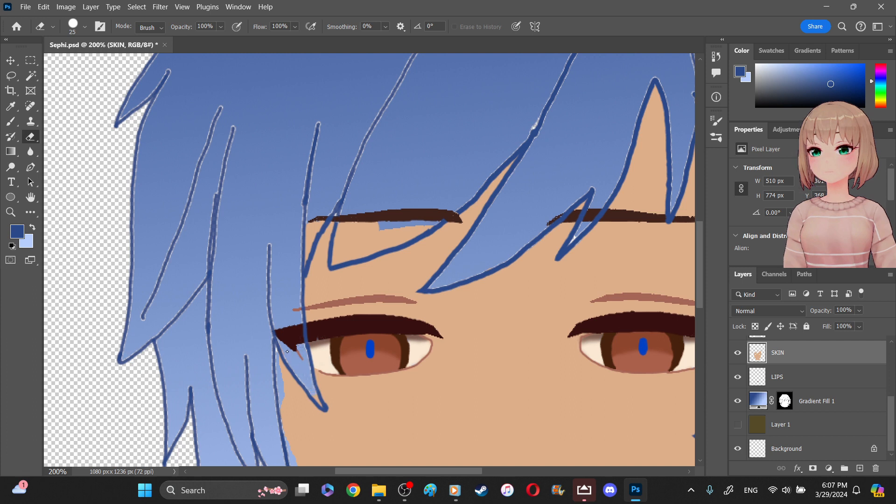
mouse_move(312, 164)
mouse_down()
mouse_move(316, 199)
mouse_move(302, 254)
mouse_move(320, 202)
mouse_move(310, 234)
mouse_move(354, 219)
mouse_move(346, 231)
mouse_move(345, 217)
mouse_move(336, 256)
mouse_move(420, 218)
mouse_move(418, 227)
mouse_move(430, 225)
mouse_move(341, 256)
mouse_move(375, 214)
mouse_move(356, 236)
mouse_move(408, 229)
mouse_up()
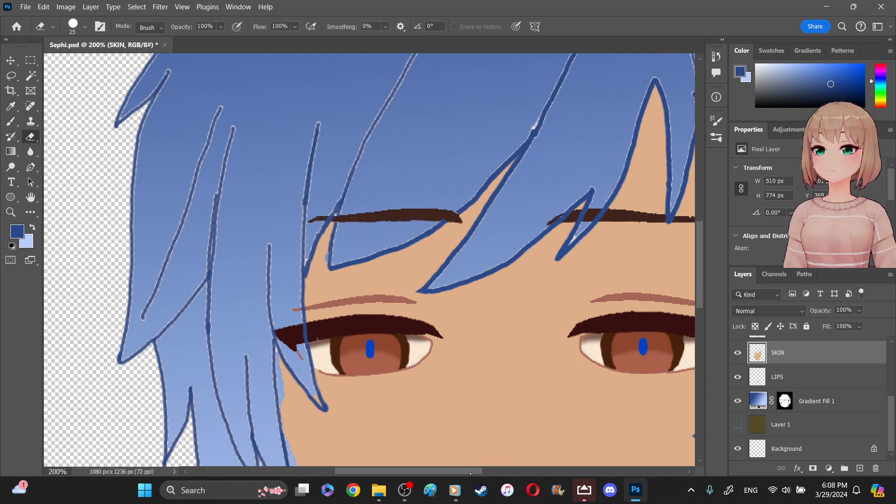
- Erase the leftover skin around the strand beside the right eye and the strand tip at the left jaw with a 12 px eraser
scroll(471, 475, right, 5)
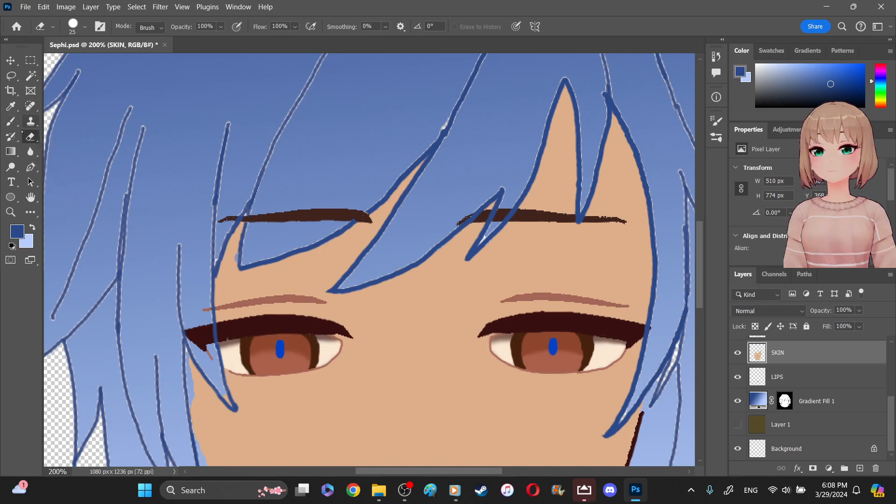
click(85, 26)
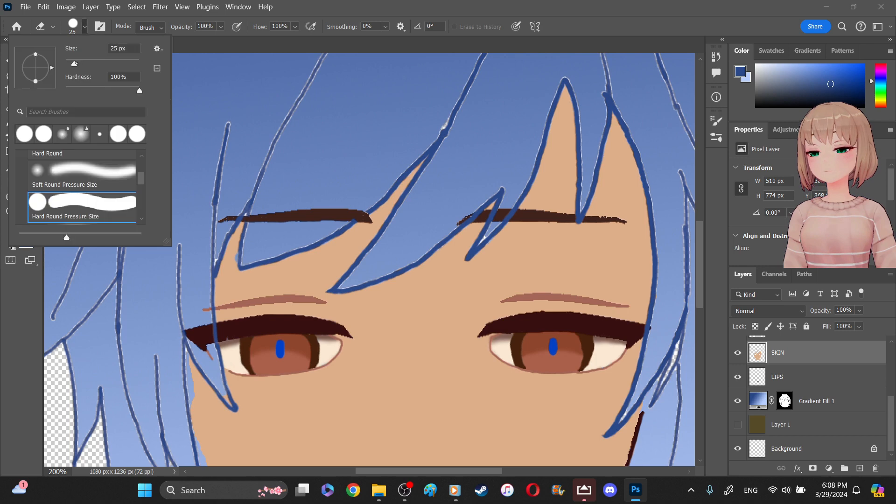
drag(75, 64, 70, 63)
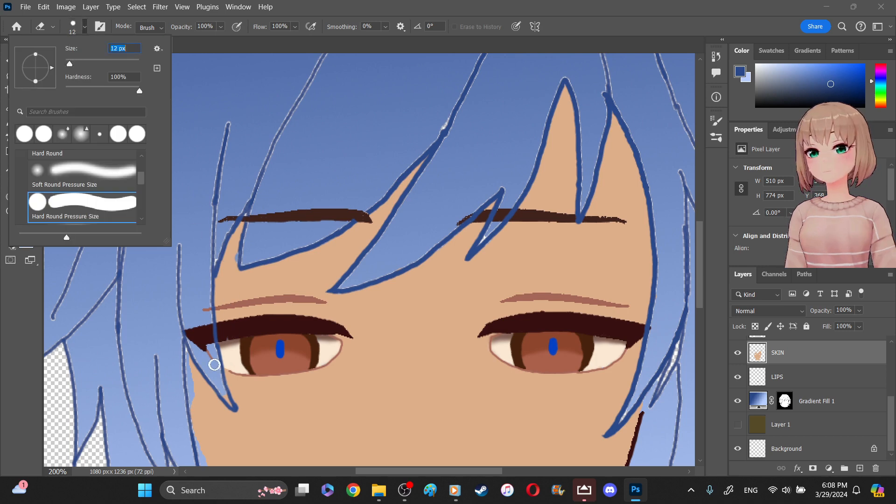
key(Return)
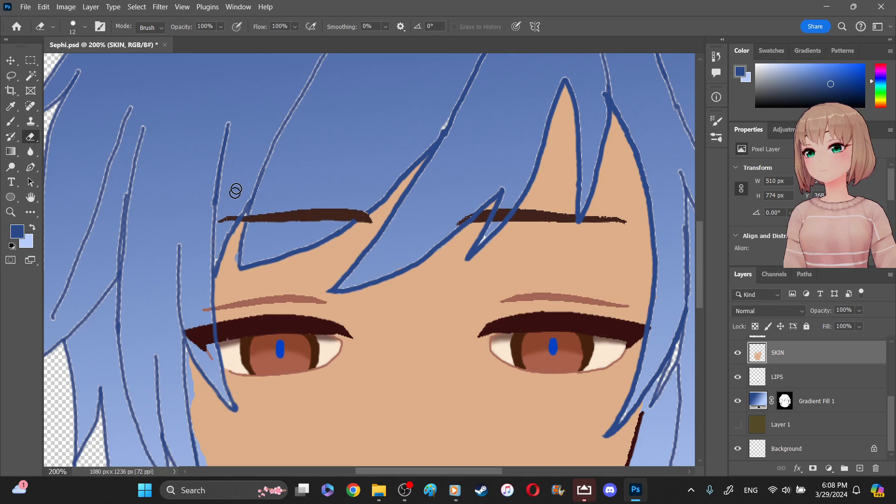
drag(648, 378, 652, 422)
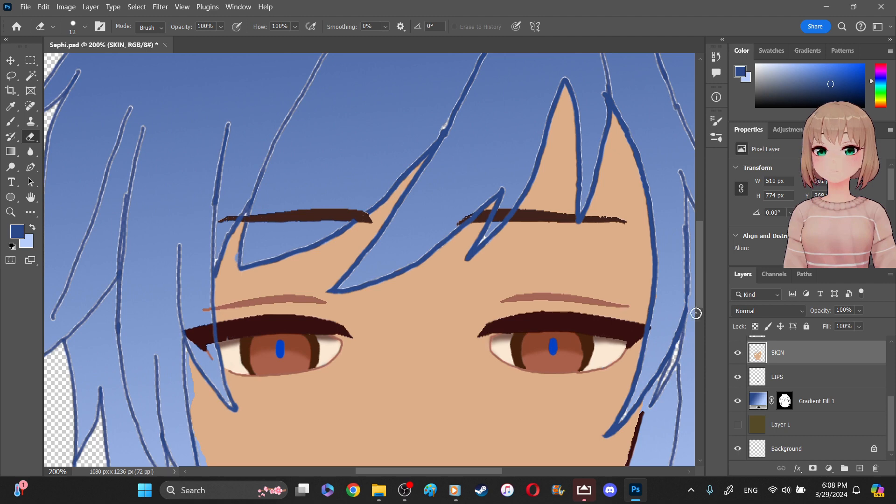
drag(700, 301, 704, 328)
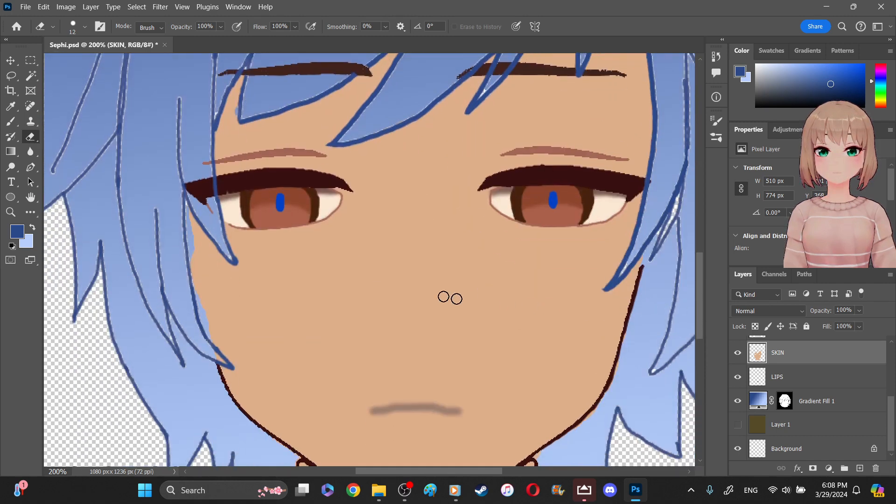
drag(222, 360, 212, 340)
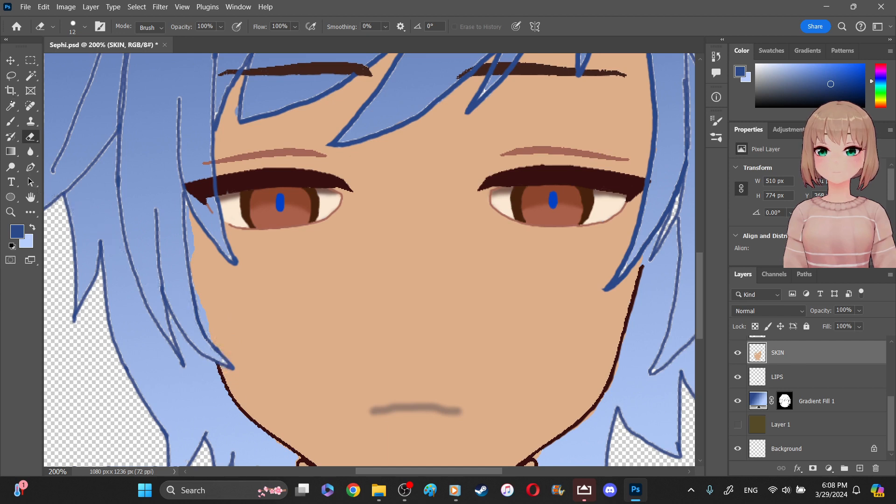
- Rasterize the Gradient Fill 1 layer, try a light blue brush stroke in the strand at the left eye's outer corner, and undo the stroke
click(10, 106)
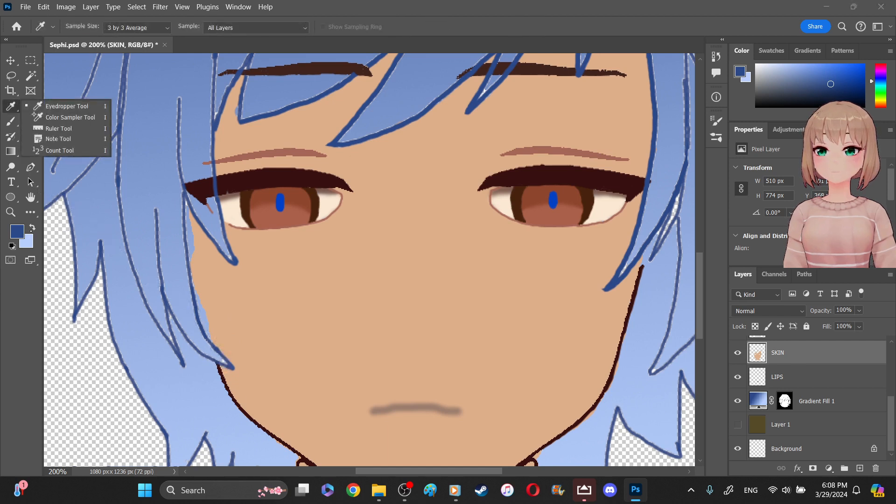
key(x)
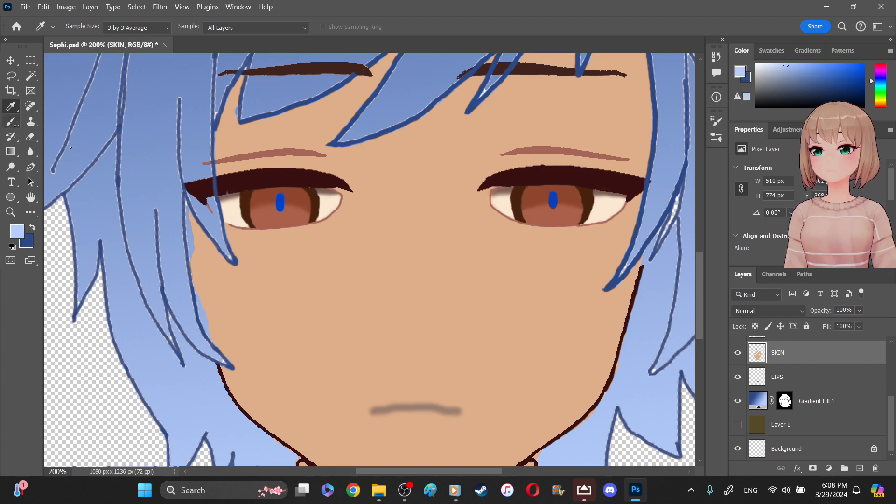
click(10, 121)
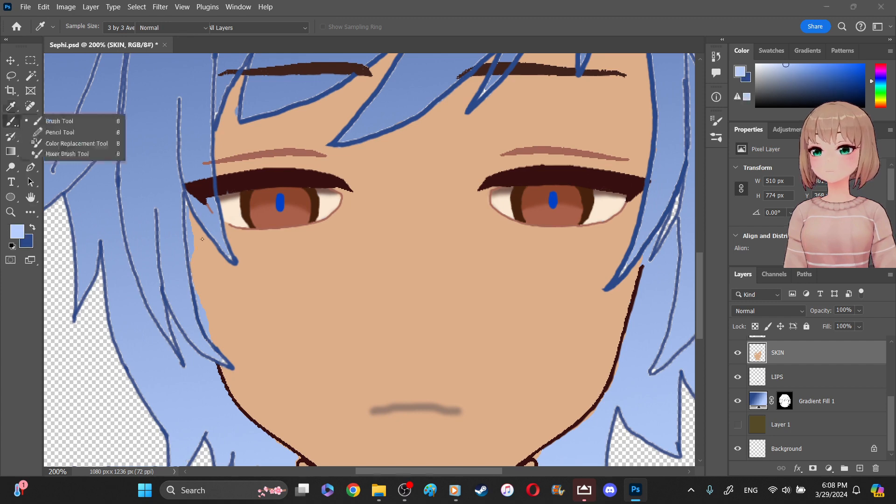
click(824, 406)
click(819, 407)
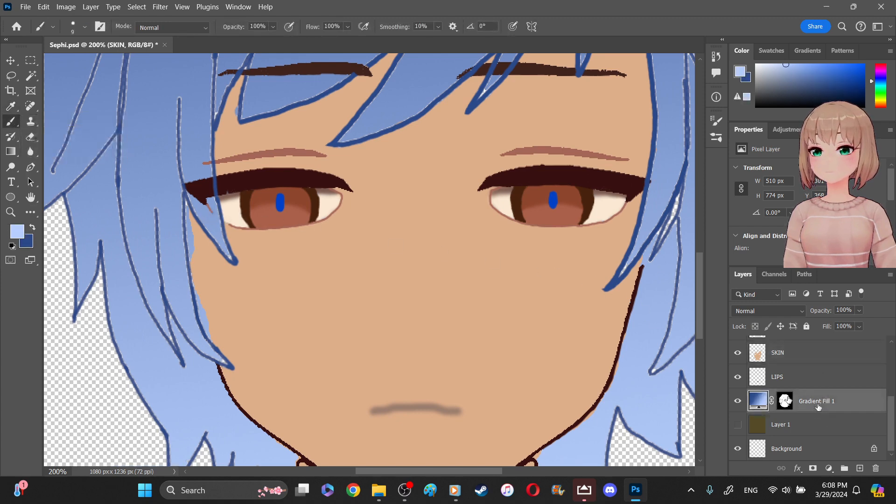
click(224, 233)
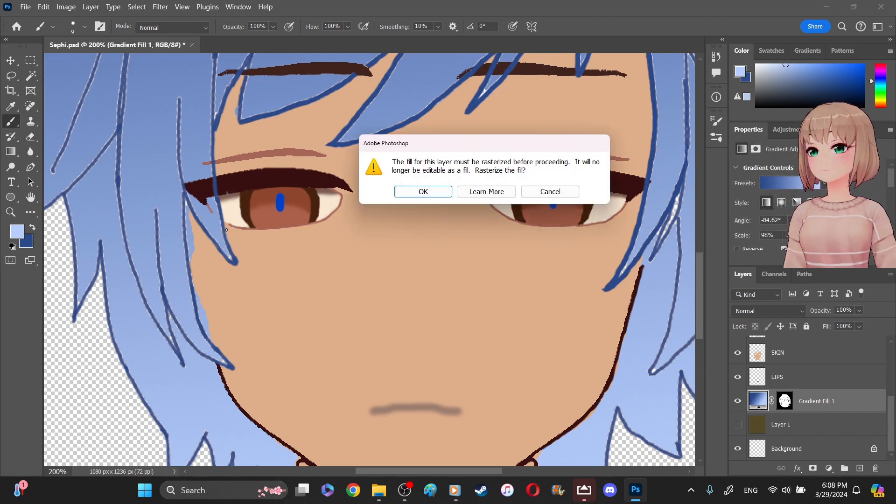
click(423, 191)
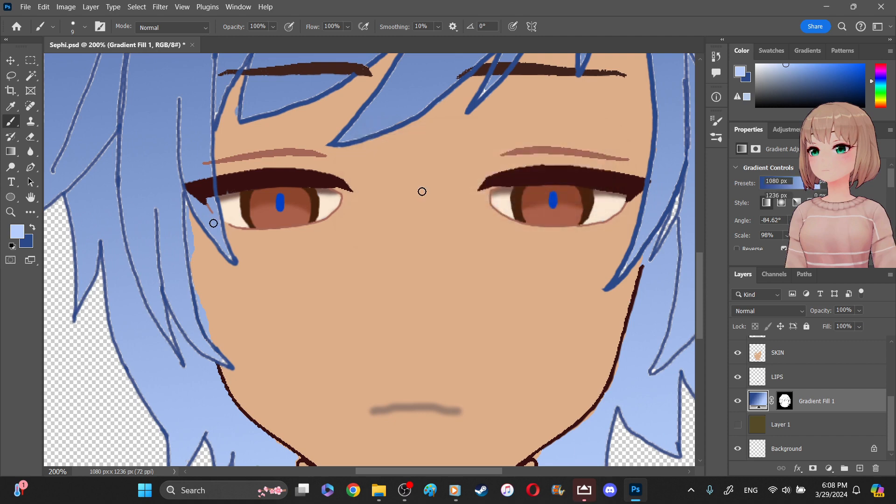
drag(222, 227, 224, 250)
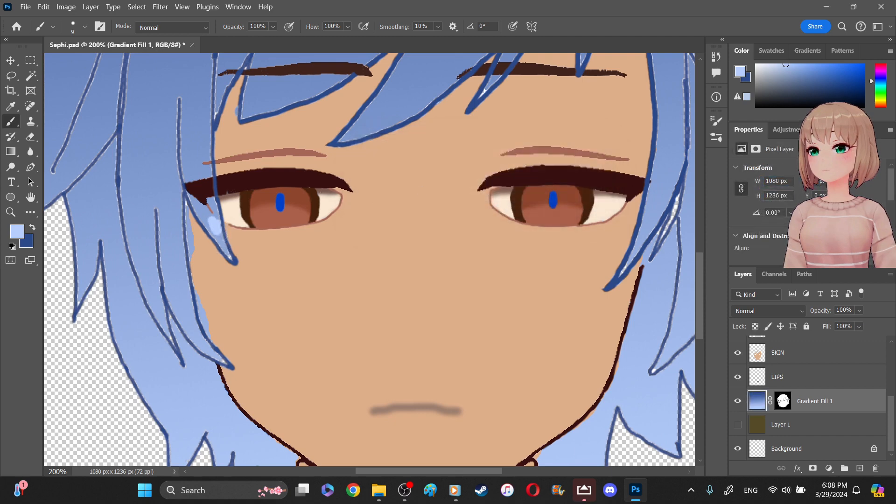
key(ctrl+z)
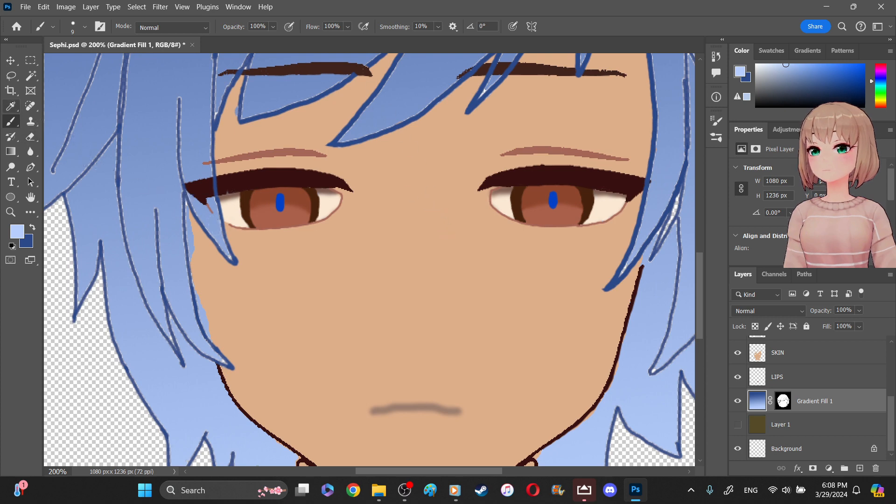
- Sample the medium blue of the hair to the left of the left eye as the brush color
key(i)
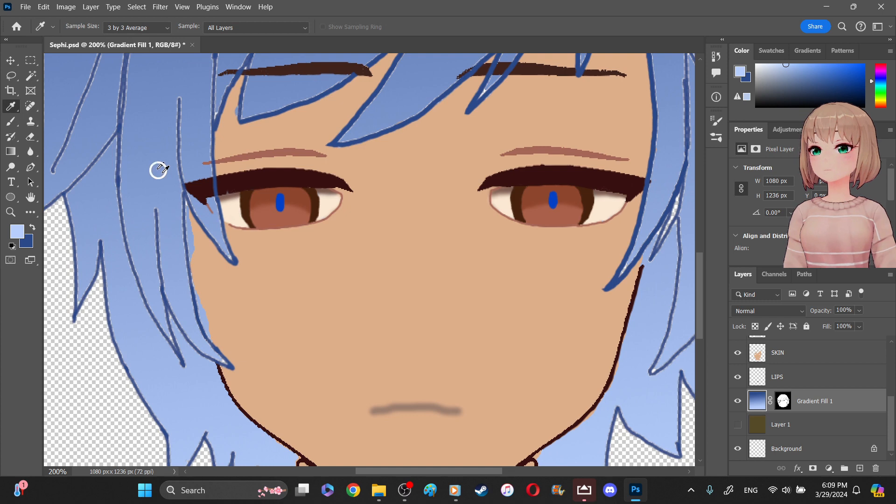
right_click(162, 173)
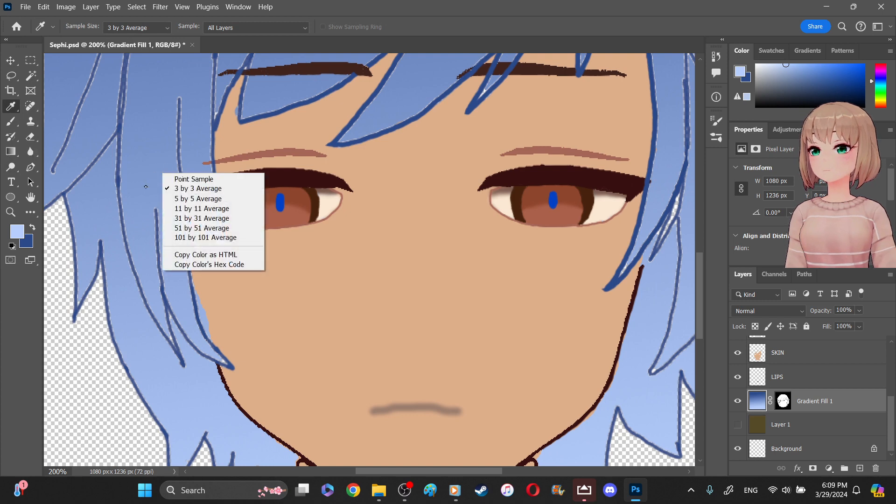
click(144, 179)
click(143, 177)
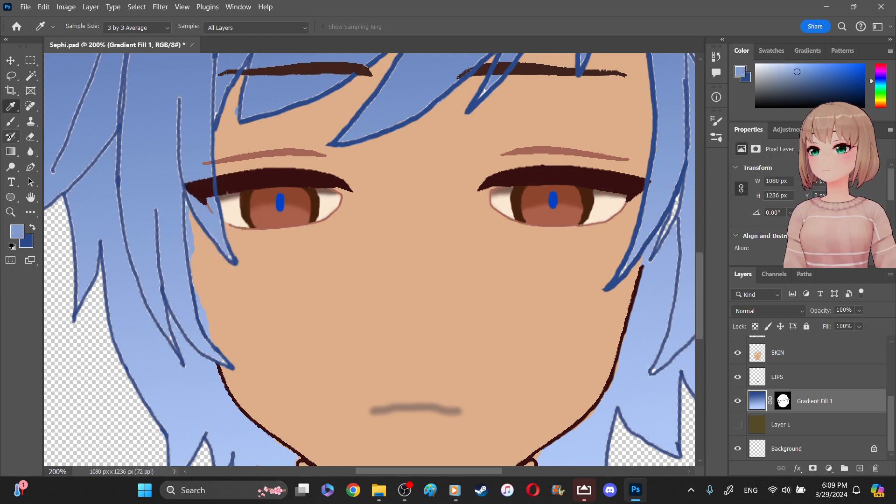
click(10, 121)
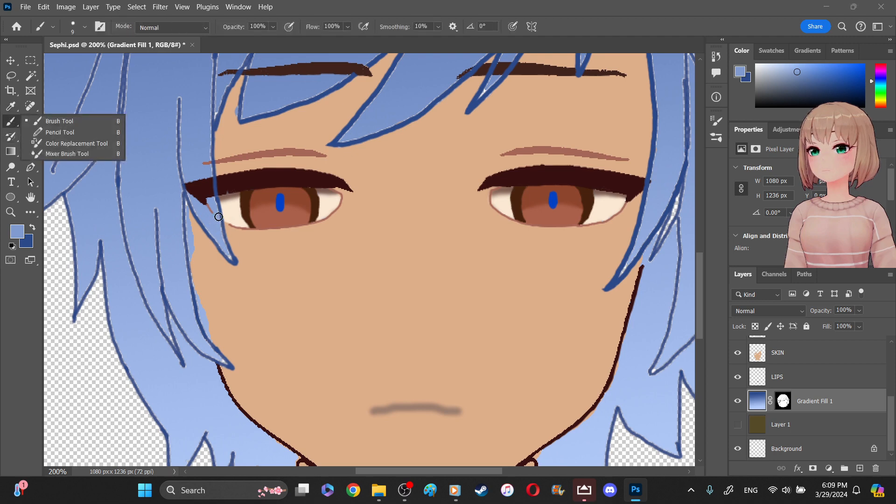
click(219, 217)
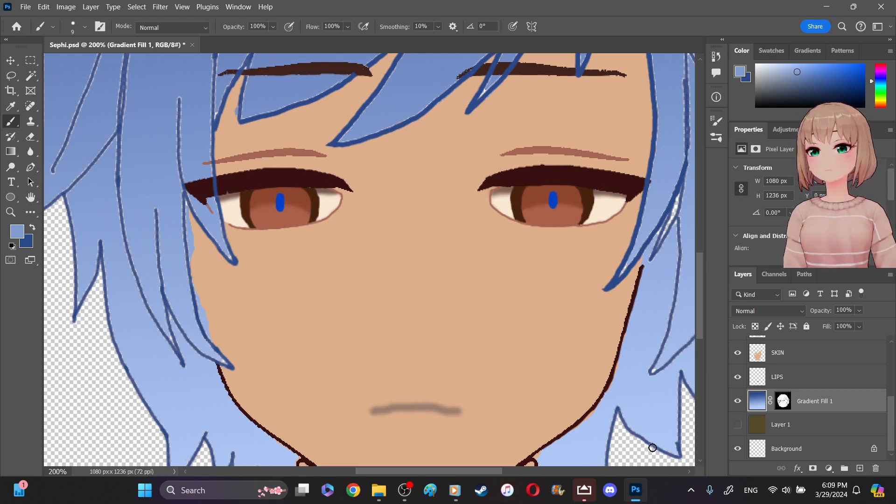
- Add a new layer between Gradient Fill 1 and Layer 1 and paint medium blue into the gaps along the strand outlines beside the left cheek
click(817, 428)
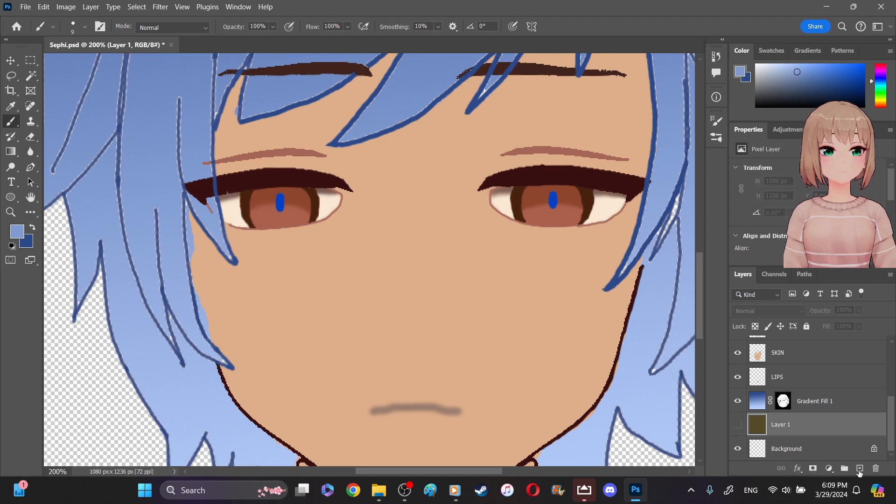
click(860, 469)
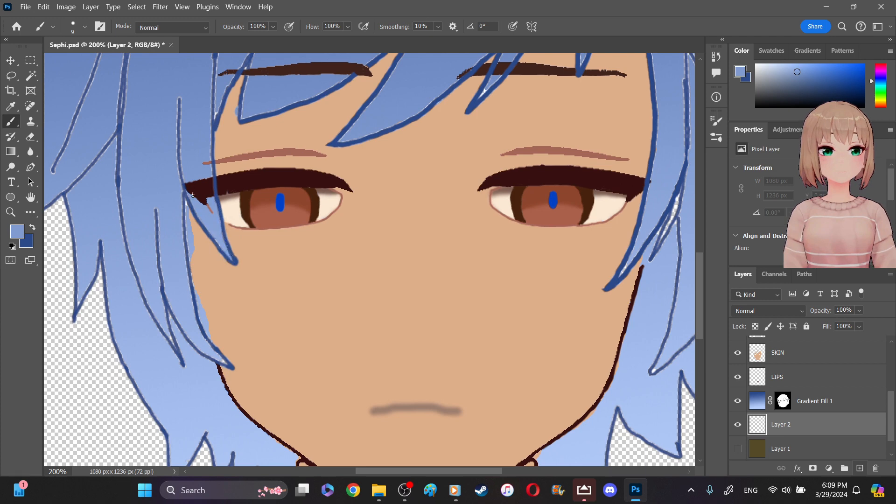
mouse_move(184, 187)
mouse_down()
mouse_move(190, 288)
mouse_move(220, 359)
mouse_up()
mouse_move(164, 287)
mouse_down()
mouse_move(177, 351)
mouse_move(167, 317)
mouse_move(217, 362)
mouse_up()
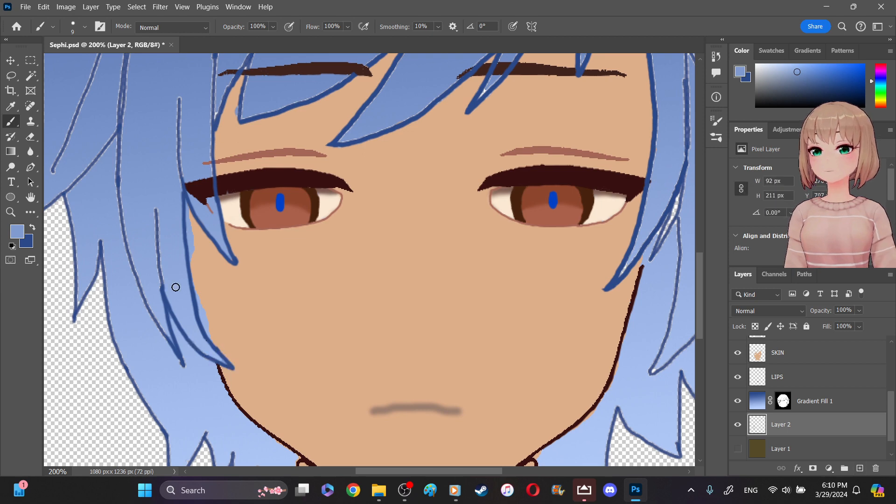
mouse_move(119, 149)
mouse_down()
mouse_move(113, 189)
mouse_move(120, 226)
mouse_move(124, 211)
mouse_move(139, 295)
mouse_move(148, 311)
mouse_move(147, 280)
mouse_move(160, 320)
mouse_move(169, 295)
mouse_move(159, 203)
mouse_move(161, 234)
mouse_move(187, 162)
mouse_move(175, 140)
mouse_move(181, 97)
mouse_up()
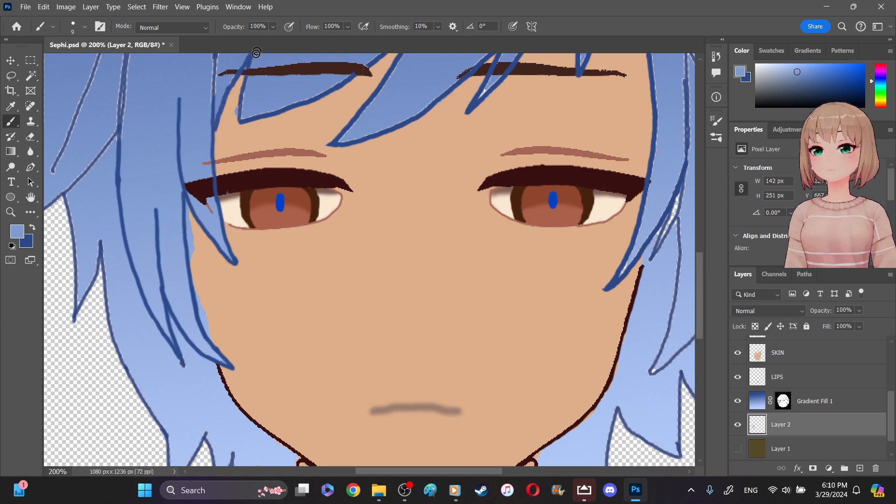
- Paint medium blue into the gaps along the bangs above the left eye and the outlines of the outer left strands
drag(325, 88, 354, 71)
drag(213, 93, 216, 62)
mouse_move(121, 133)
mouse_down()
mouse_move(94, 149)
mouse_move(80, 190)
mouse_move(73, 168)
mouse_move(68, 188)
mouse_up()
drag(107, 151, 114, 143)
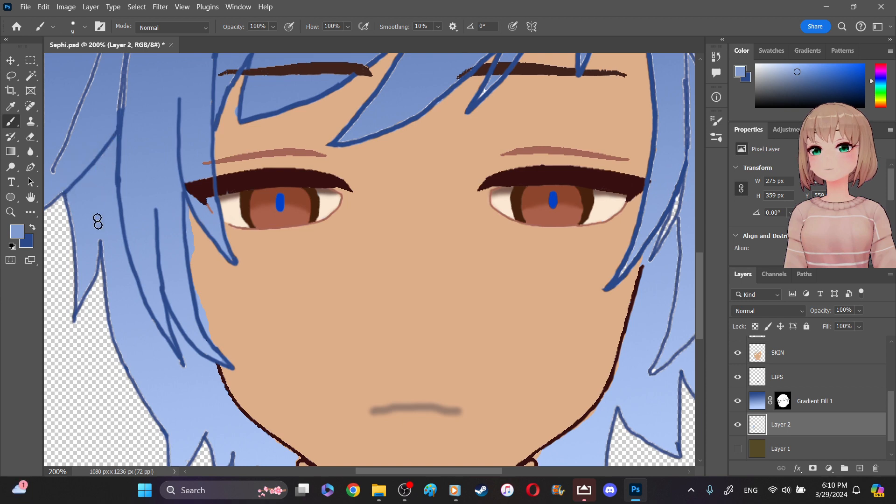
mouse_move(101, 260)
mouse_down()
mouse_move(105, 299)
mouse_move(101, 280)
mouse_up()
mouse_move(67, 199)
mouse_down()
mouse_move(75, 311)
mouse_move(94, 278)
mouse_up()
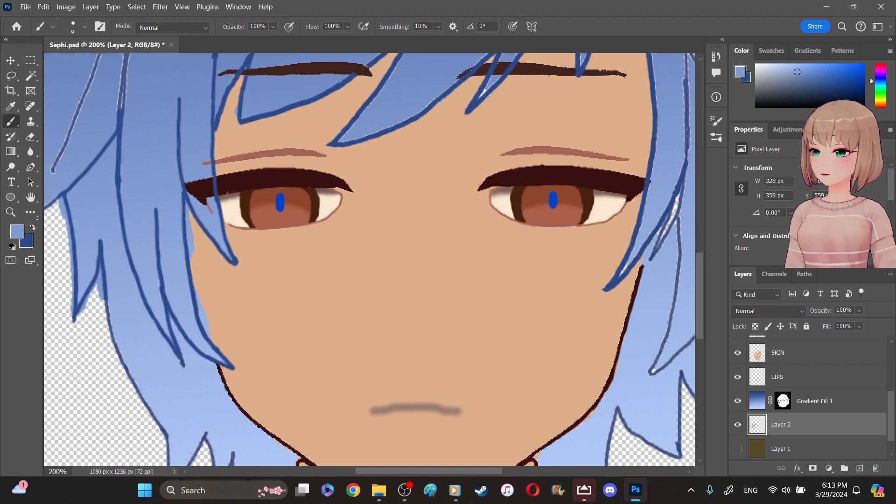
- Sample the lighter blue of the lower left hair and paint it along the outer left hair outline down toward the neck
key(x)
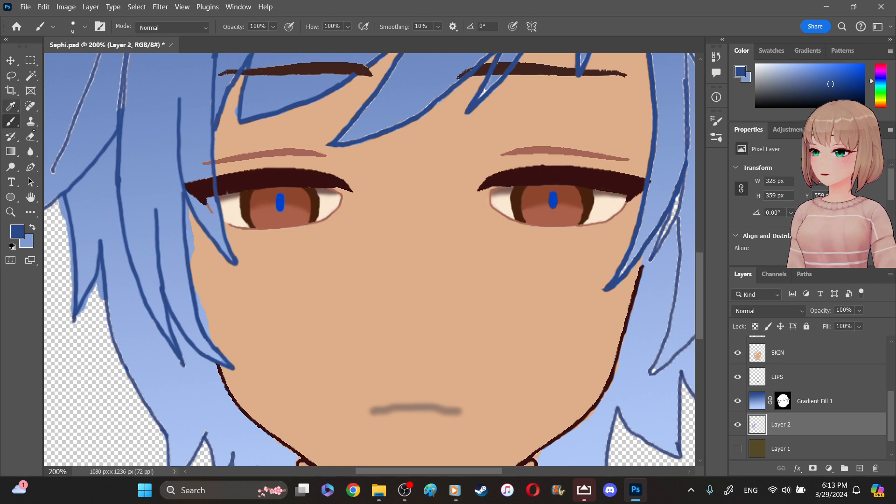
click(10, 106)
click(192, 407)
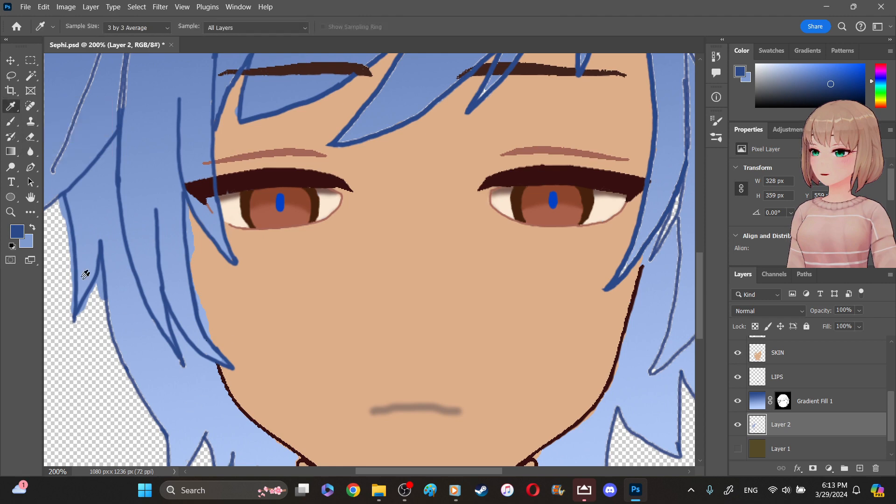
click(10, 121)
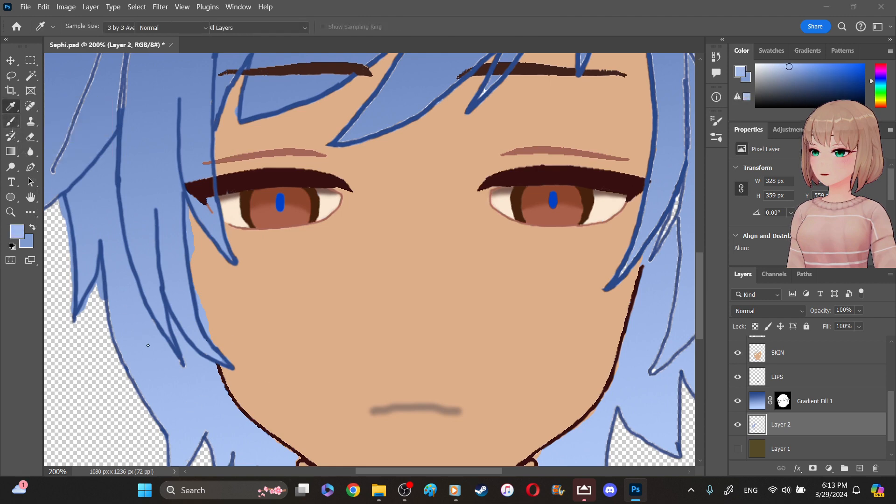
mouse_move(118, 345)
mouse_down()
mouse_move(110, 308)
mouse_move(139, 396)
mouse_move(177, 456)
mouse_up()
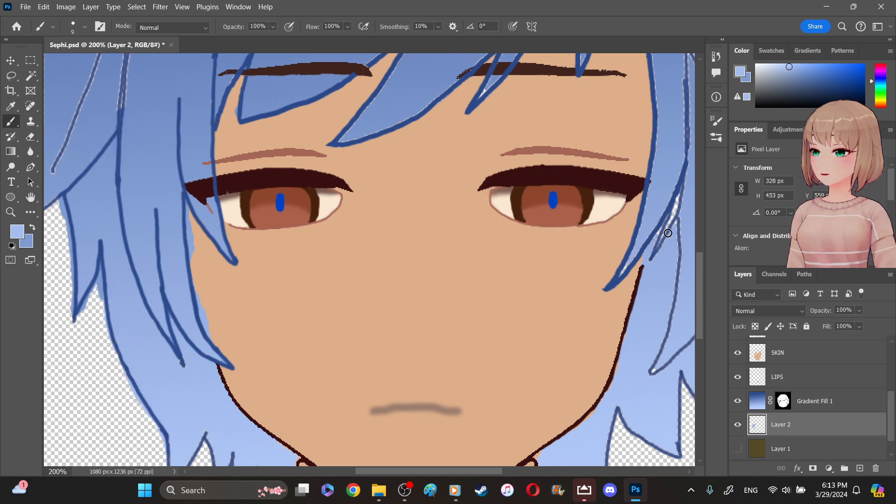
- Fill the white gaps along the hair strands beside the right eye and cheek with the light blue brush
mouse_move(680, 195)
mouse_down()
mouse_move(659, 236)
mouse_move(678, 230)
mouse_move(680, 215)
mouse_move(652, 257)
mouse_up()
mouse_move(676, 226)
mouse_down()
mouse_move(667, 345)
mouse_move(651, 374)
mouse_move(663, 346)
mouse_up()
mouse_move(626, 260)
mouse_down()
mouse_move(622, 272)
mouse_move(637, 242)
mouse_up()
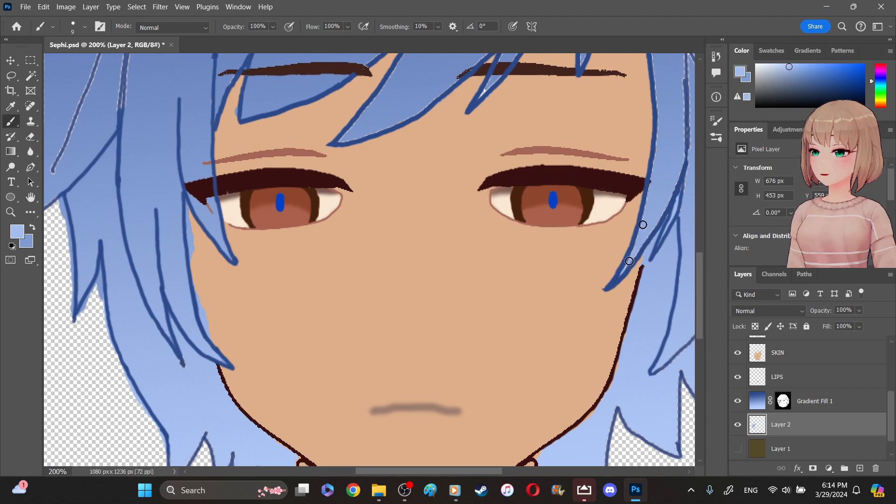
mouse_move(653, 83)
mouse_down()
mouse_move(645, 200)
mouse_move(655, 164)
mouse_move(652, 182)
mouse_up()
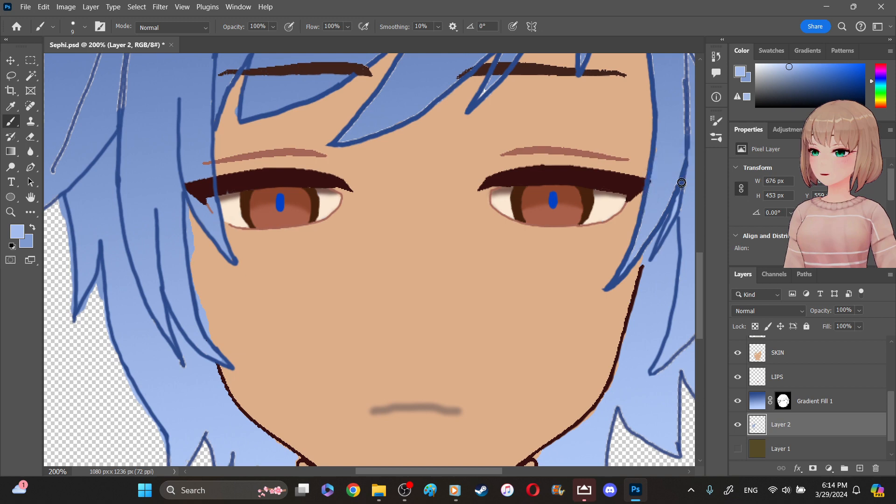
- Set the brush size to 94 px and paint light blue on Layer 2 behind the hair, covering the gaps along its strands and outer outline
drag(677, 209, 681, 218)
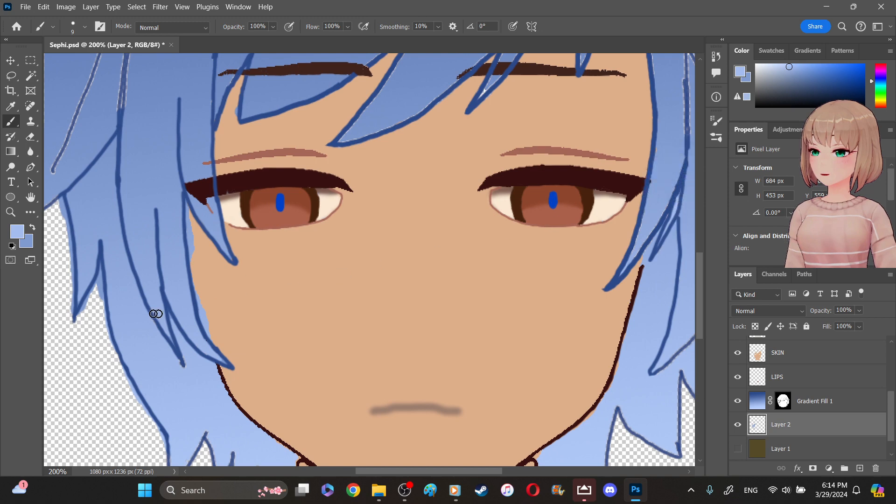
click(10, 212)
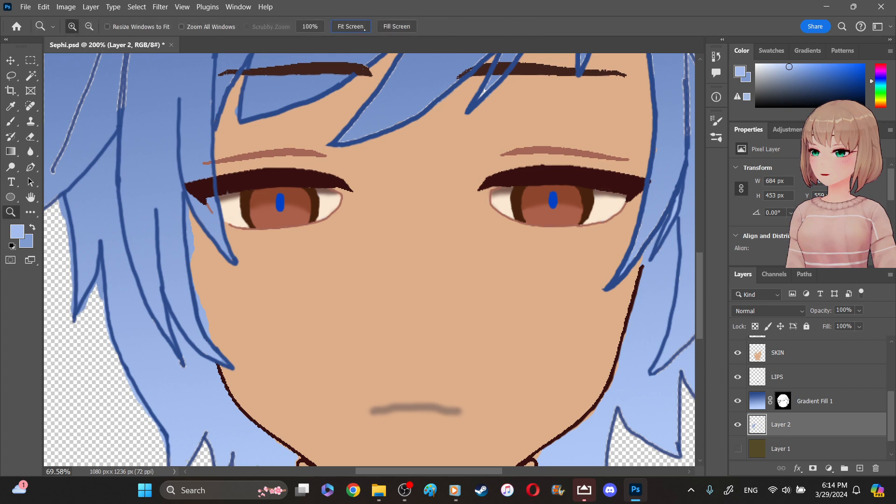
click(365, 29)
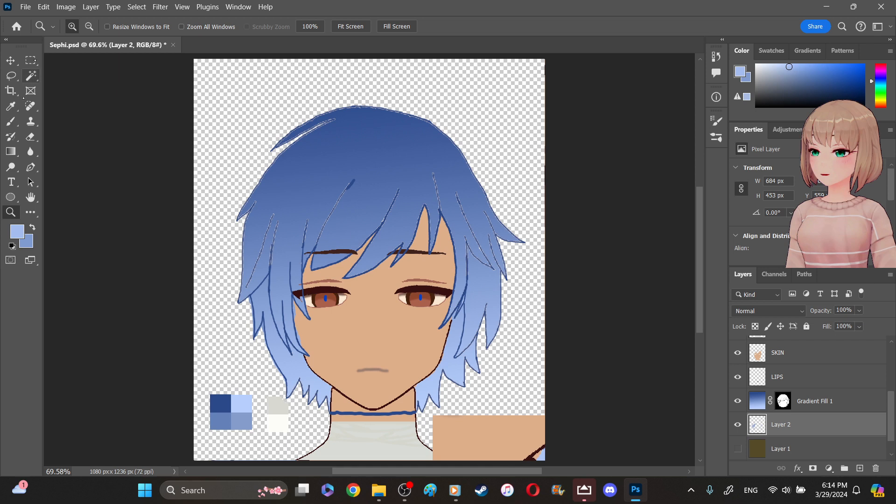
click(10, 121)
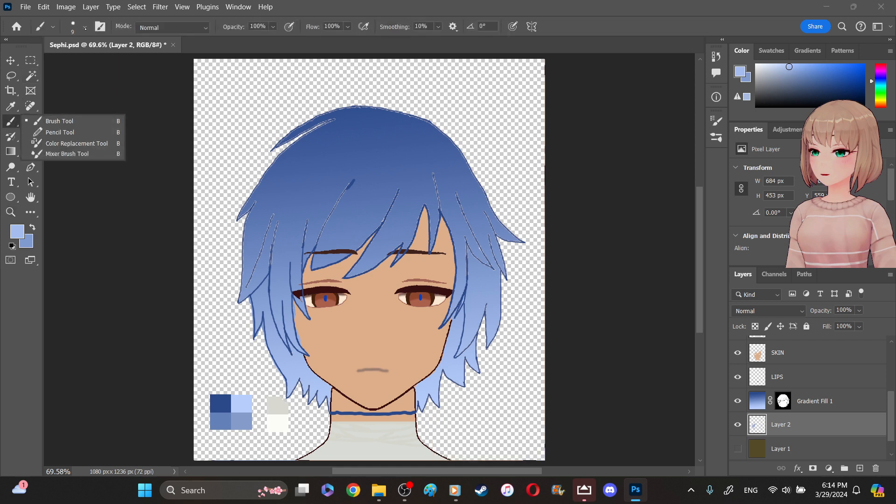
click(85, 27)
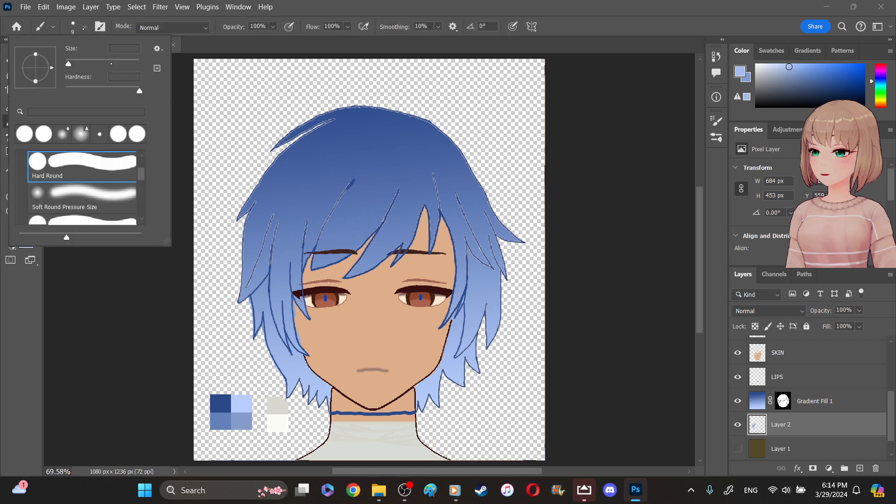
click(100, 63)
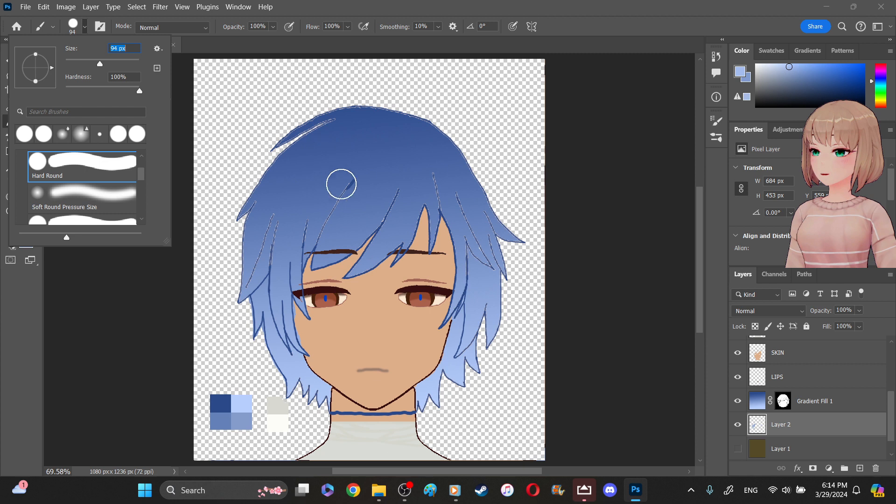
click(433, 178)
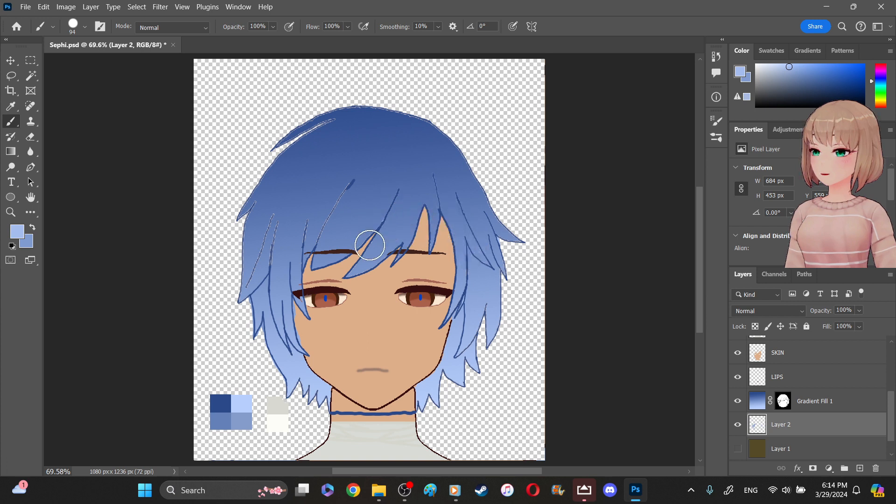
mouse_move(270, 233)
mouse_down()
mouse_move(269, 212)
mouse_move(263, 253)
mouse_move(251, 213)
mouse_move(256, 288)
mouse_move(249, 284)
mouse_move(260, 282)
mouse_move(278, 328)
mouse_move(265, 319)
mouse_move(296, 378)
mouse_move(287, 314)
mouse_move(307, 392)
mouse_move(431, 395)
mouse_move(418, 390)
mouse_move(450, 365)
mouse_move(465, 377)
mouse_move(497, 300)
mouse_move(462, 301)
mouse_move(488, 245)
mouse_move(507, 253)
mouse_move(512, 242)
mouse_move(485, 217)
mouse_move(441, 139)
mouse_move(340, 117)
mouse_move(394, 109)
mouse_move(426, 126)
mouse_up()
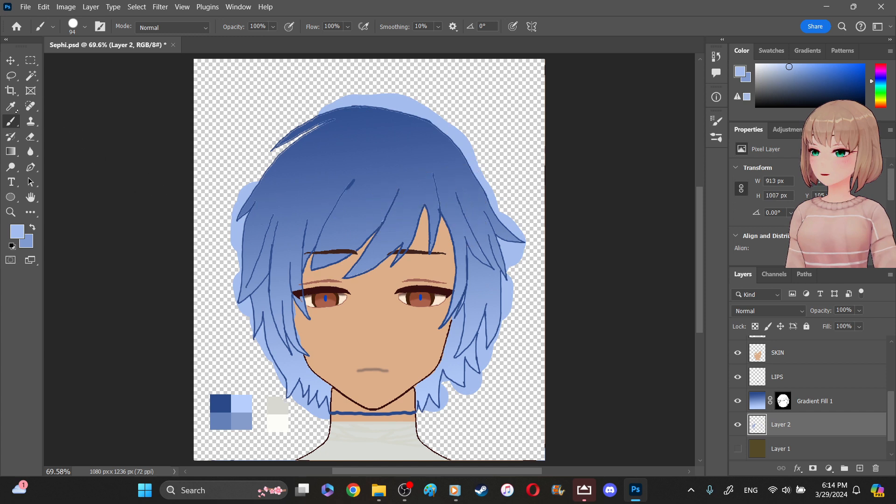
- Sample the medium blue of the bangs and paint it on Layer 2 behind the upper hair, around the crown and sides
key(i)
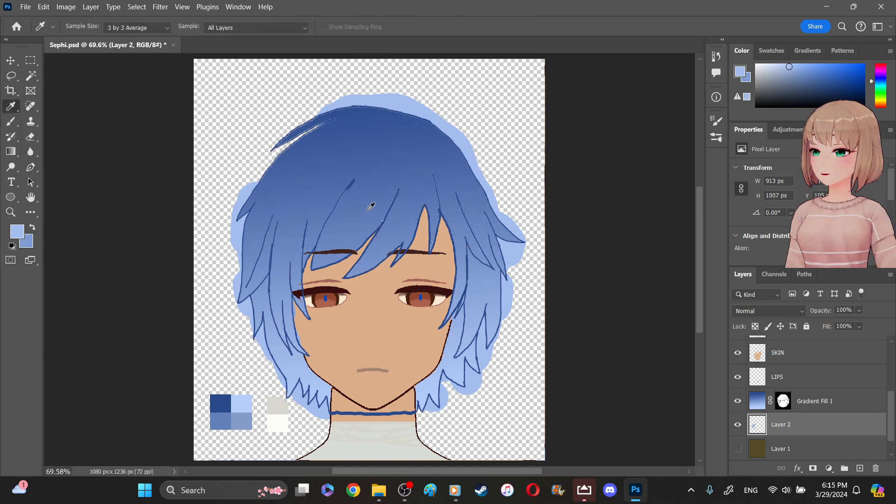
click(351, 208)
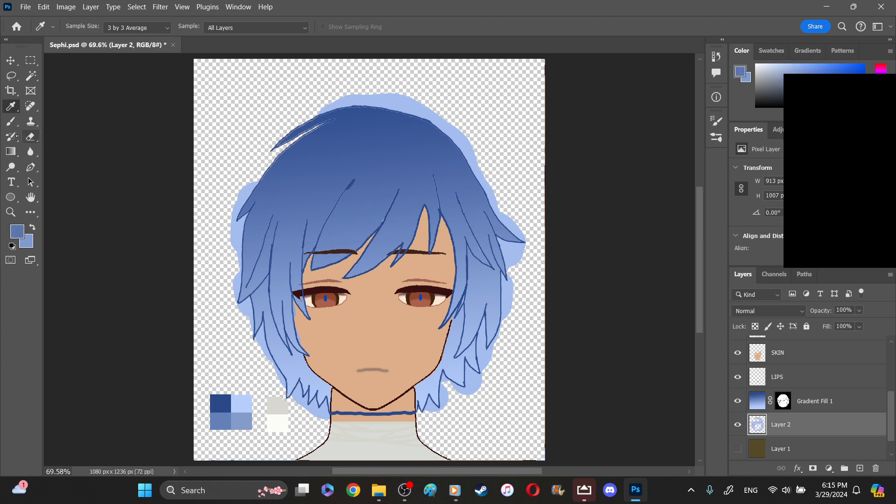
click(11, 122)
mouse_move(485, 217)
mouse_down()
mouse_move(469, 165)
mouse_move(449, 164)
mouse_move(410, 138)
mouse_move(451, 130)
mouse_move(391, 112)
mouse_move(332, 116)
mouse_move(288, 140)
mouse_move(266, 191)
mouse_move(273, 169)
mouse_move(265, 174)
mouse_move(261, 232)
mouse_move(246, 236)
mouse_move(278, 202)
mouse_up()
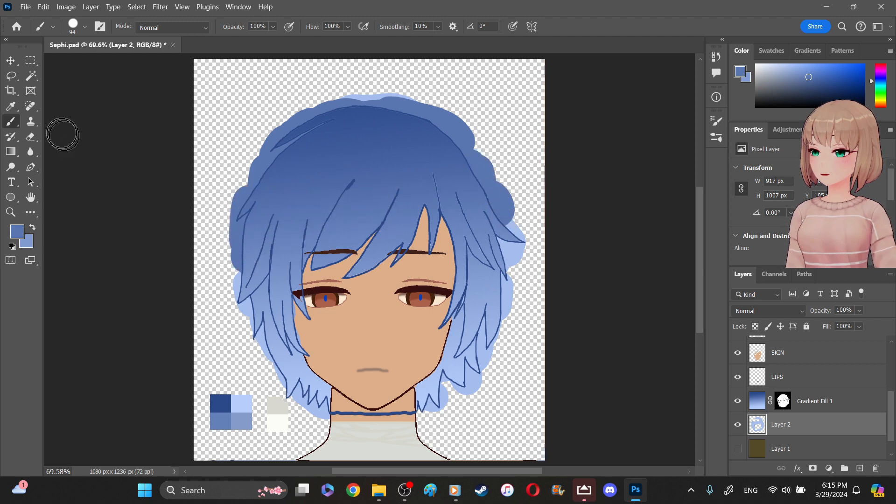
- Select the area outside the hair outline with the Magic Wand on the HAIR layer, delete the excess paint from Layer 2, and deselect
click(30, 75)
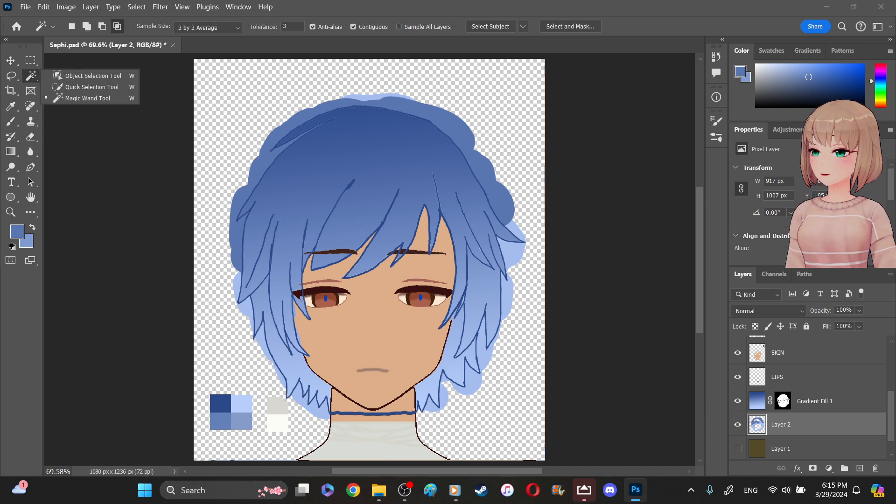
scroll(890, 354, up, 3)
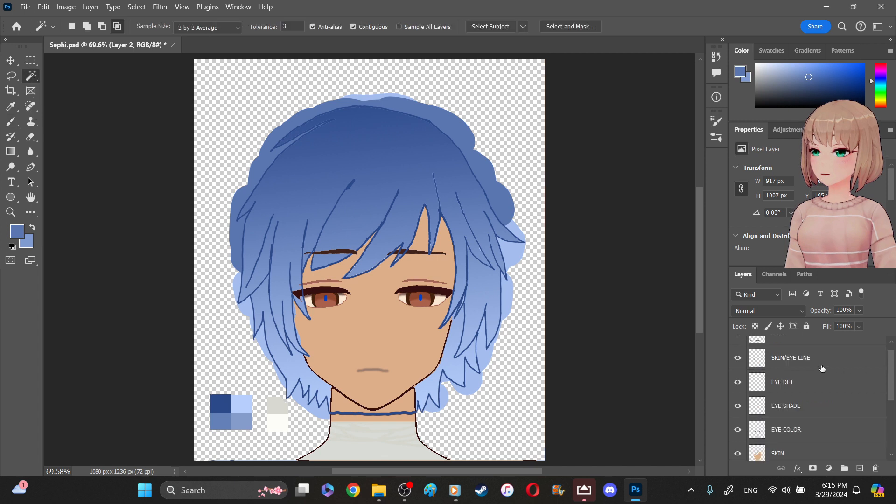
scroll(891, 344, up, 1)
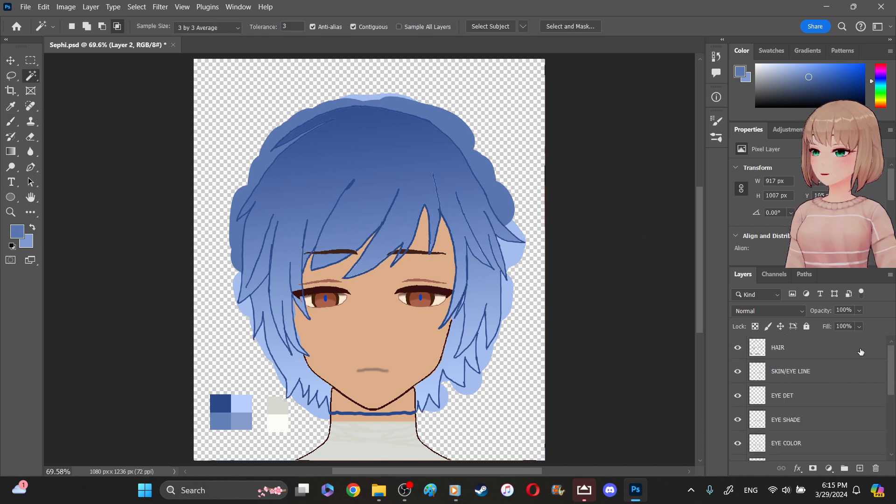
click(836, 350)
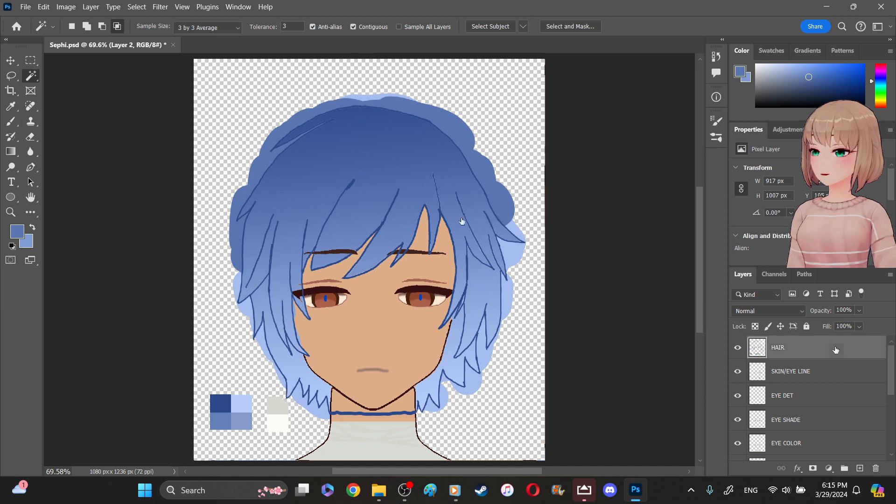
click(506, 115)
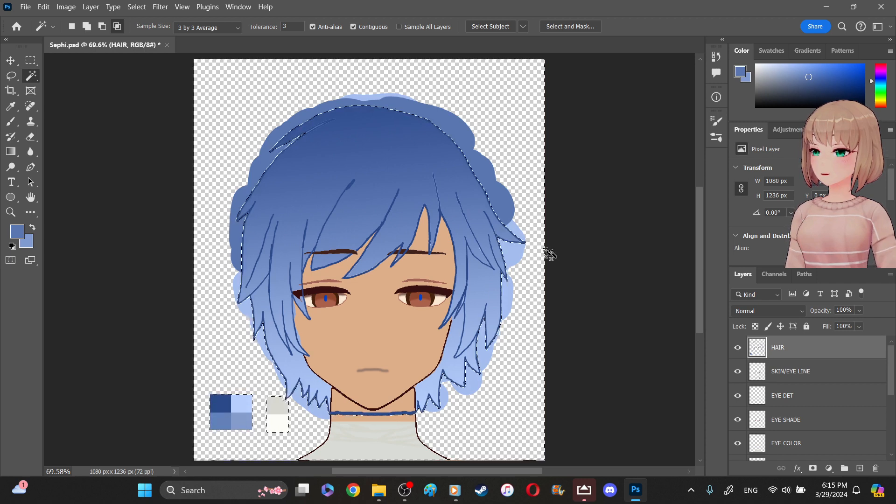
scroll(831, 446, down, 3)
scroll(831, 443, down, 3)
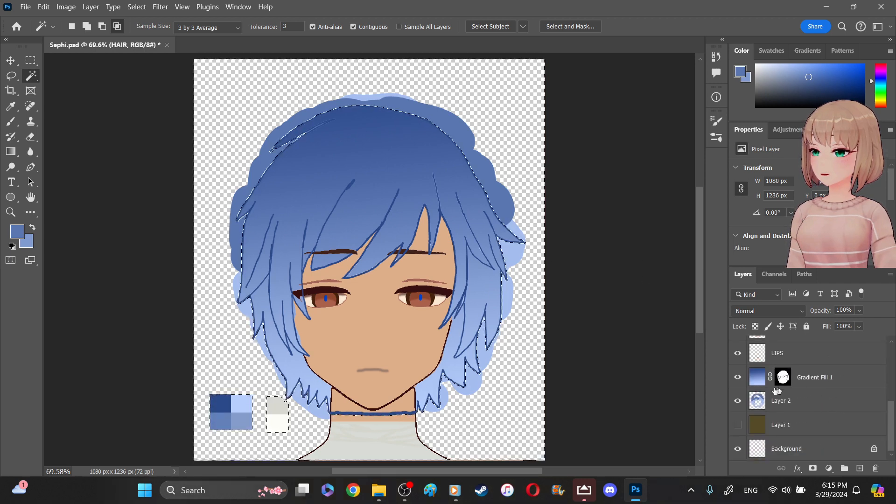
click(785, 401)
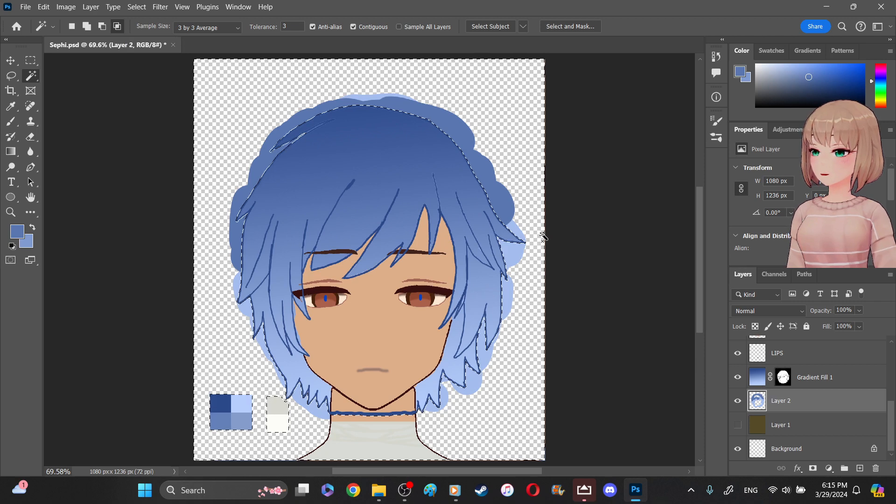
key(Delete)
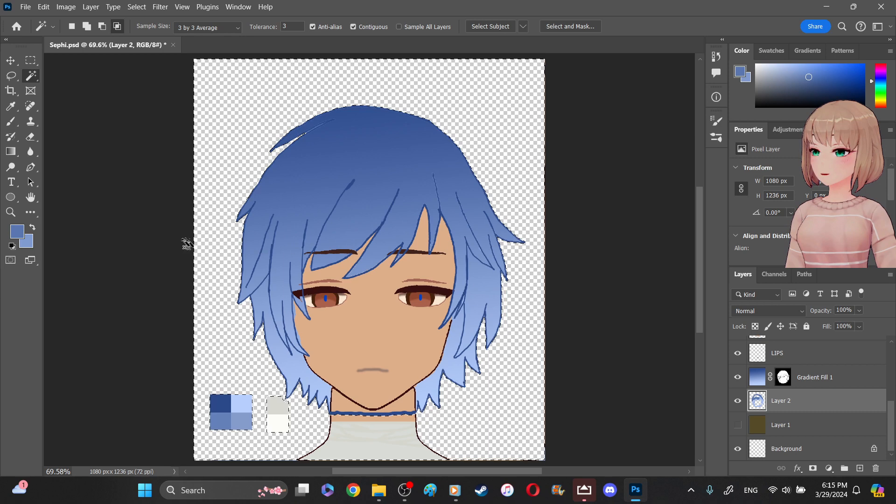
click(30, 61)
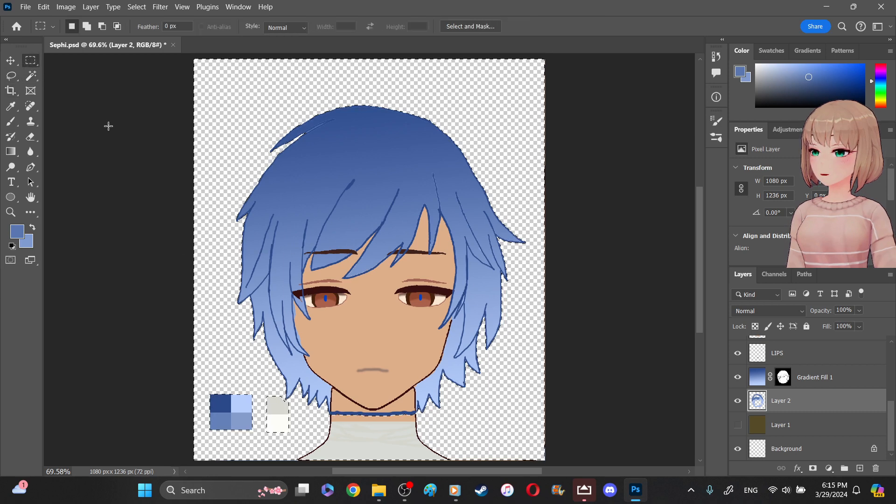
click(108, 126)
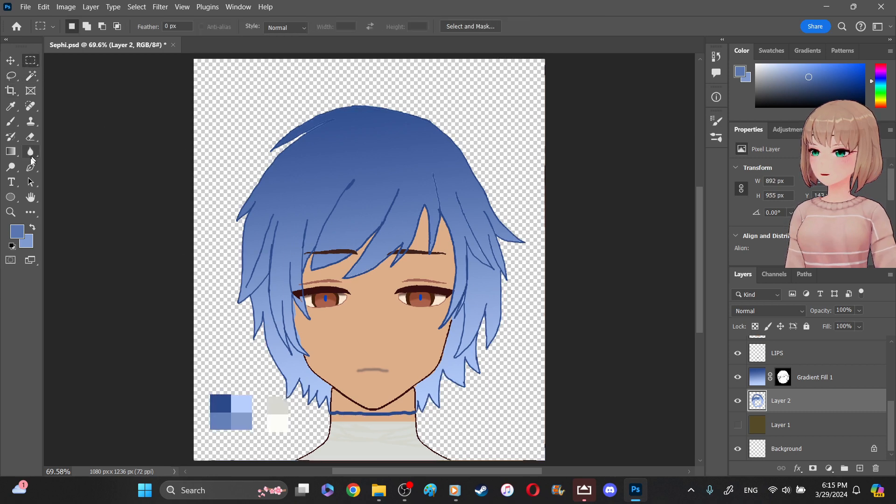
- Erase the leftover blue in the narrow gap beneath the loose strand at the upper left of the hair with a 5 px eraser
key(z)
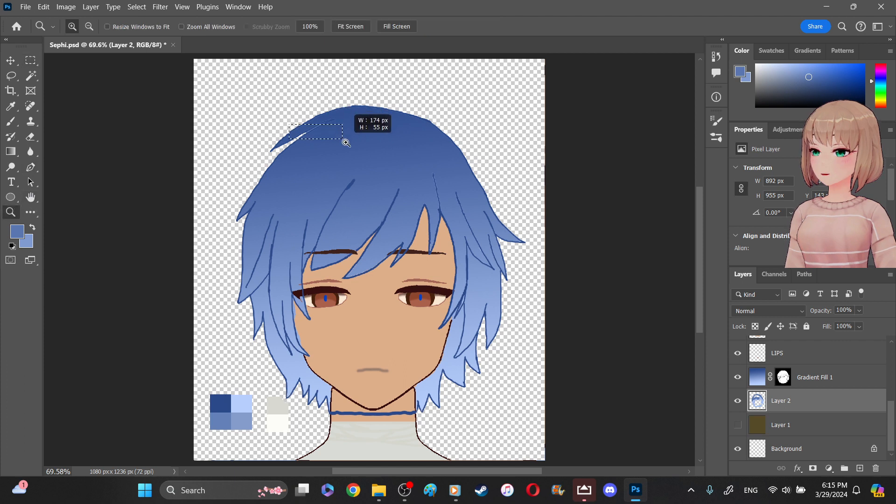
key(Return)
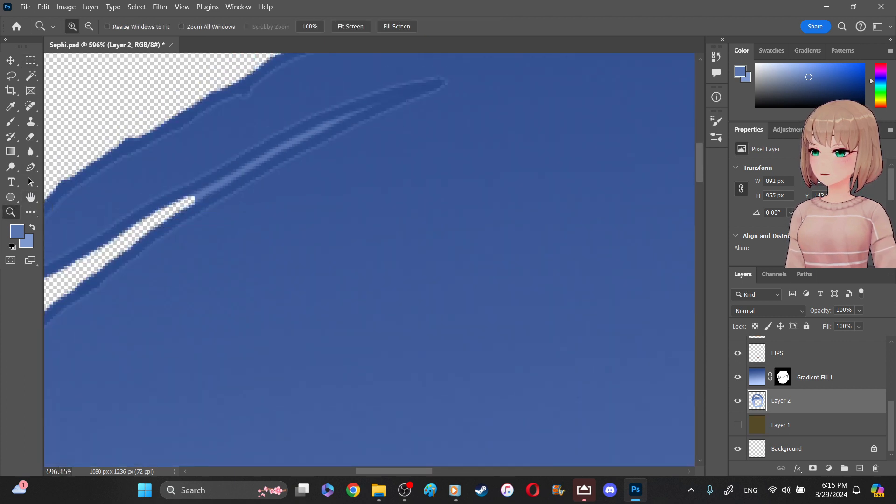
key(e)
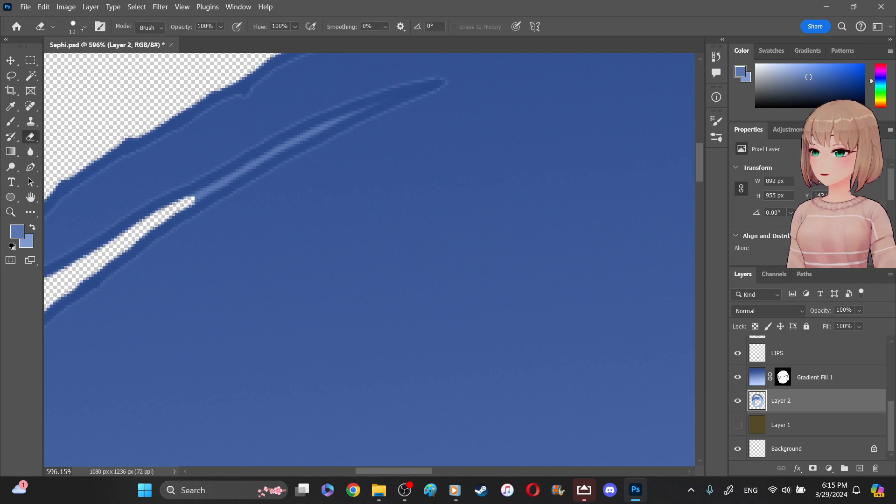
click(84, 26)
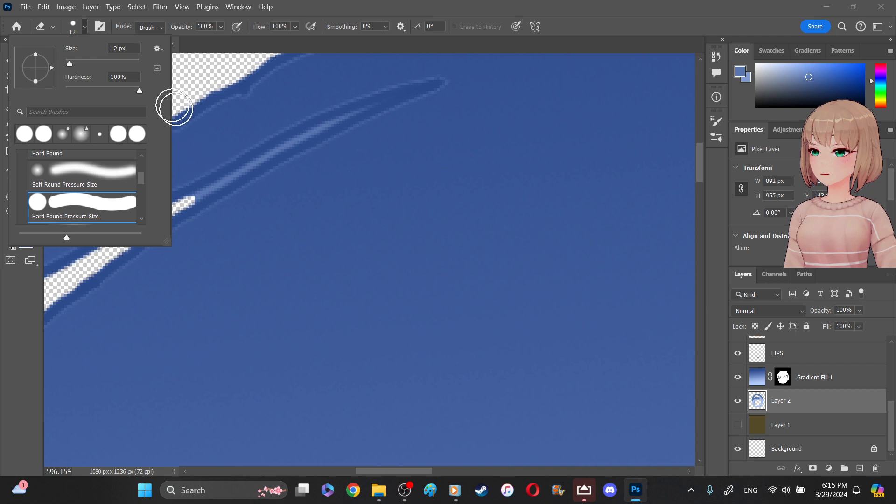
key(BackSpace)
key(BackSpace)
text(5)
key(Return)
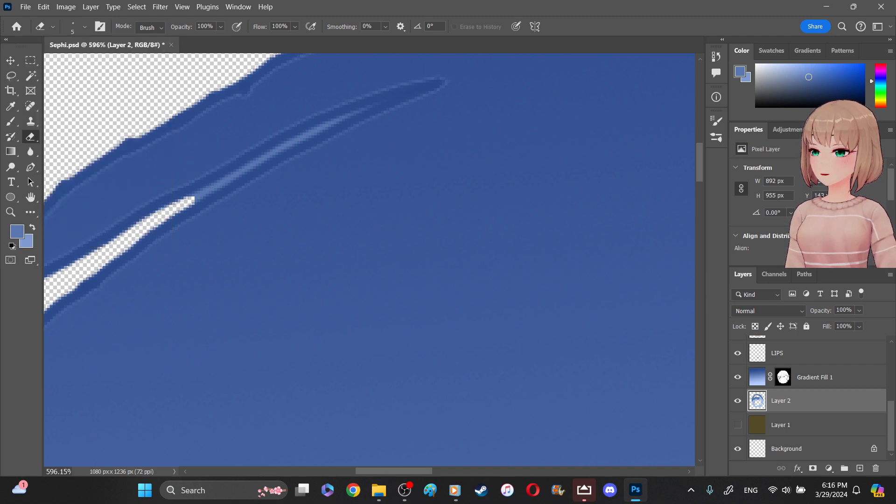
mouse_move(210, 191)
mouse_down()
mouse_move(217, 190)
mouse_move(198, 199)
mouse_move(292, 140)
mouse_move(406, 90)
mouse_move(380, 111)
mouse_move(384, 101)
mouse_move(356, 113)
mouse_up()
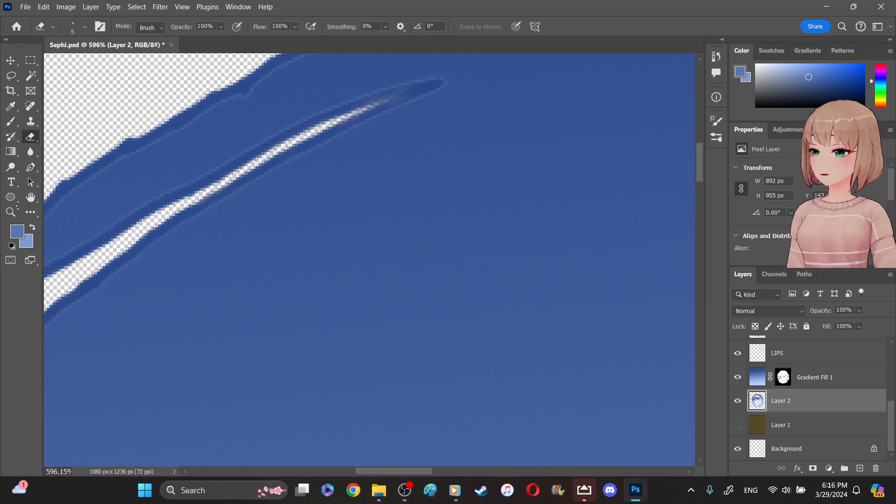
key(z)
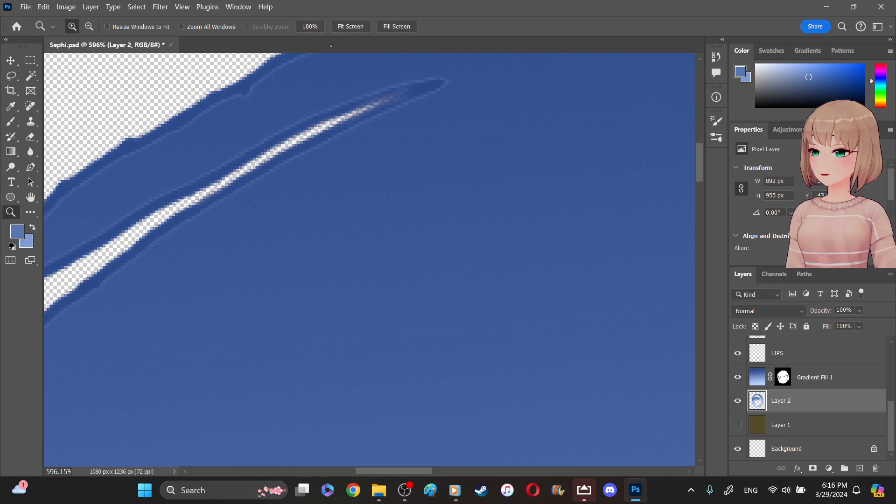
click(351, 27)
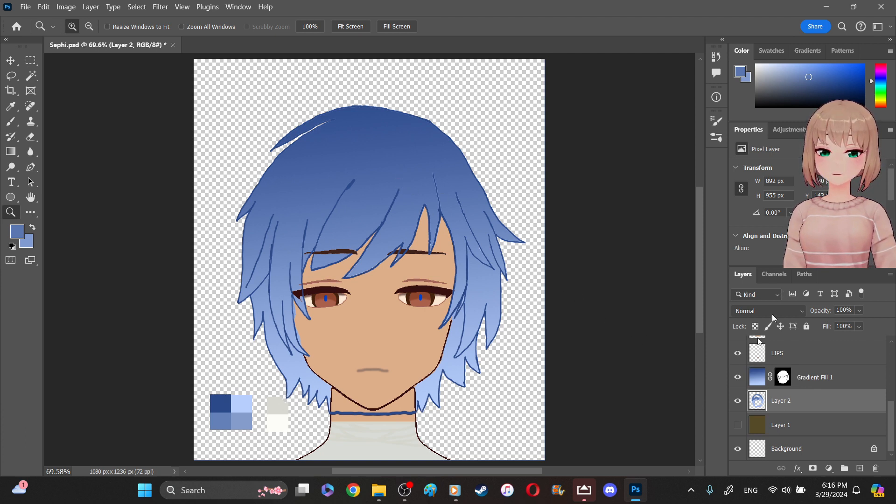
- Switch to File Explorer, open the assets folder, and display its files as extra large icons to examine the bear ears image
mouse_move(386, 496)
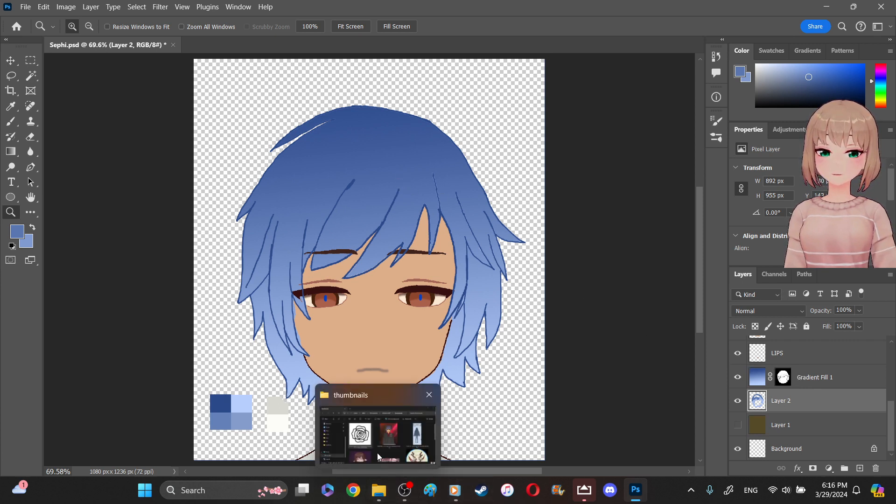
click(377, 455)
click(260, 354)
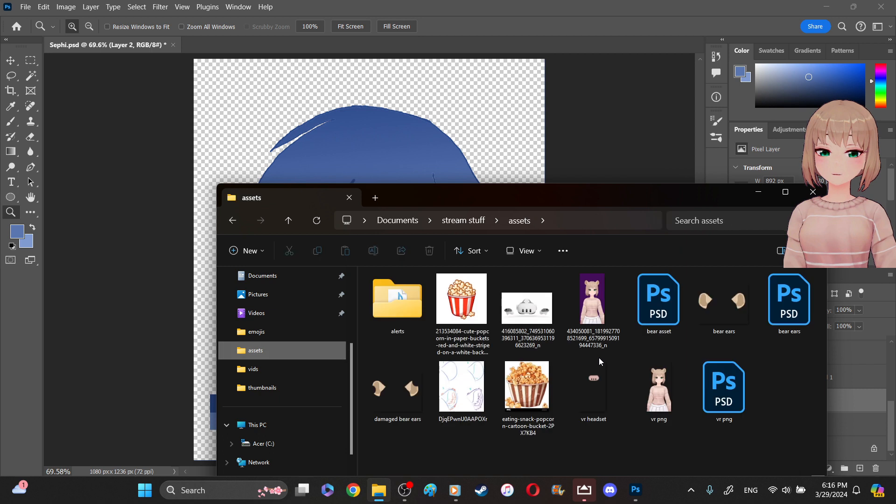
click(724, 303)
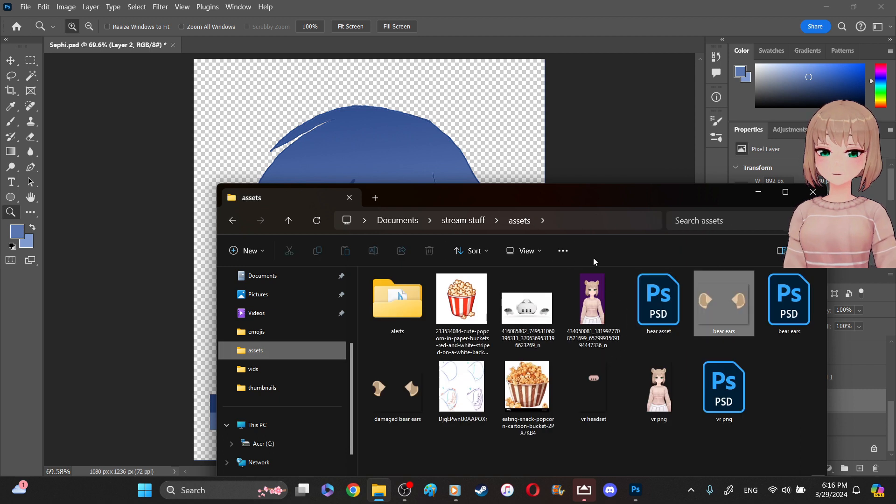
click(544, 254)
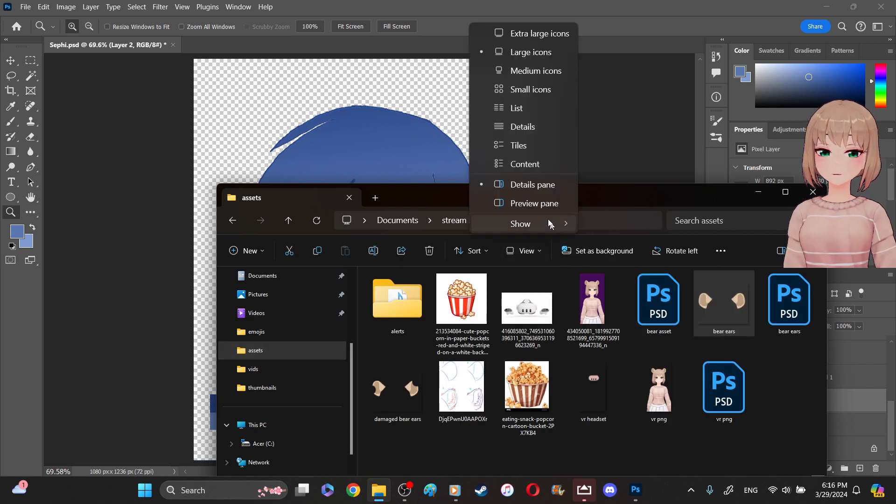
click(524, 35)
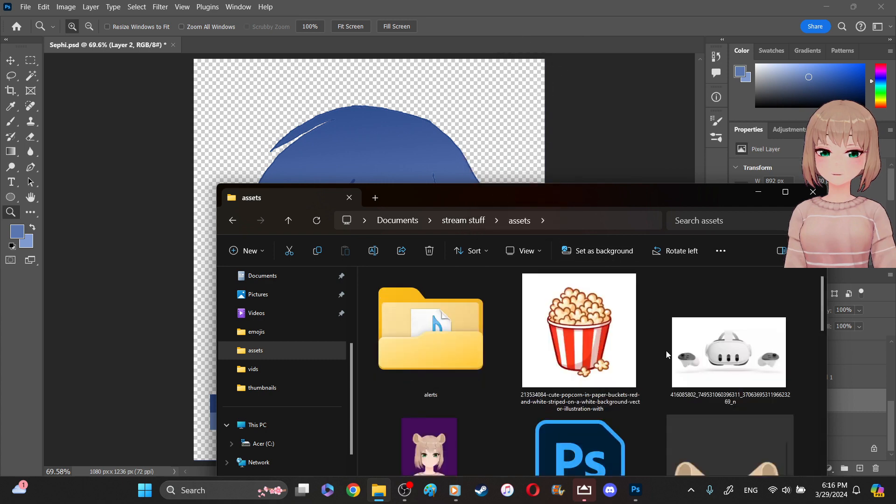
scroll(666, 351, down, 5)
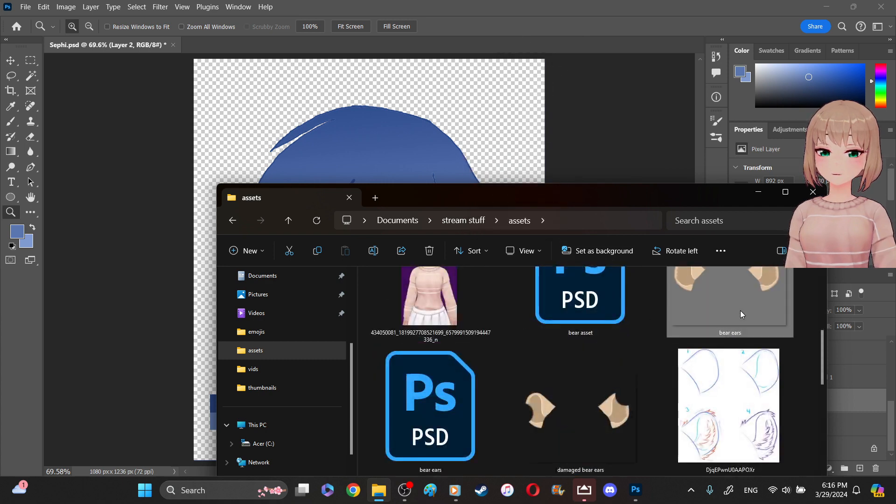
- Browse the assets folder, examine the bear ears image enlarged in Photo Gallery, and close the preview
scroll(740, 311, up, 3)
scroll(741, 312, down, 2)
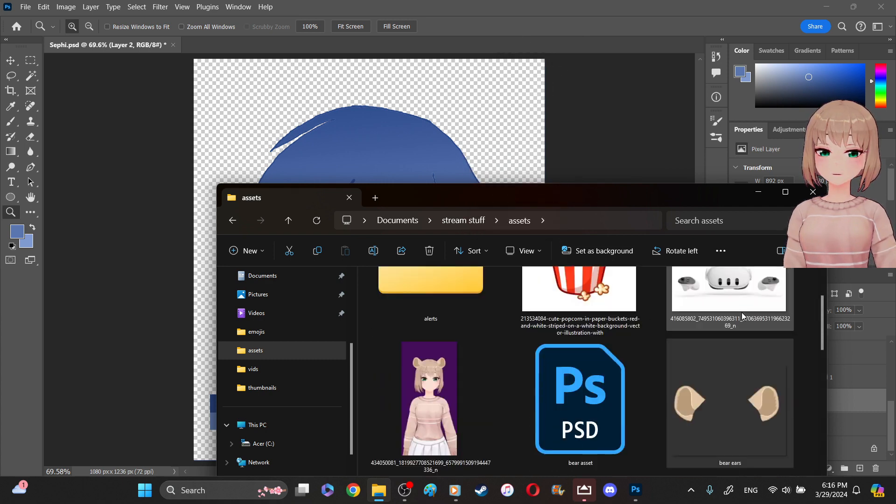
scroll(741, 312, down, 2)
scroll(734, 285, up, 1)
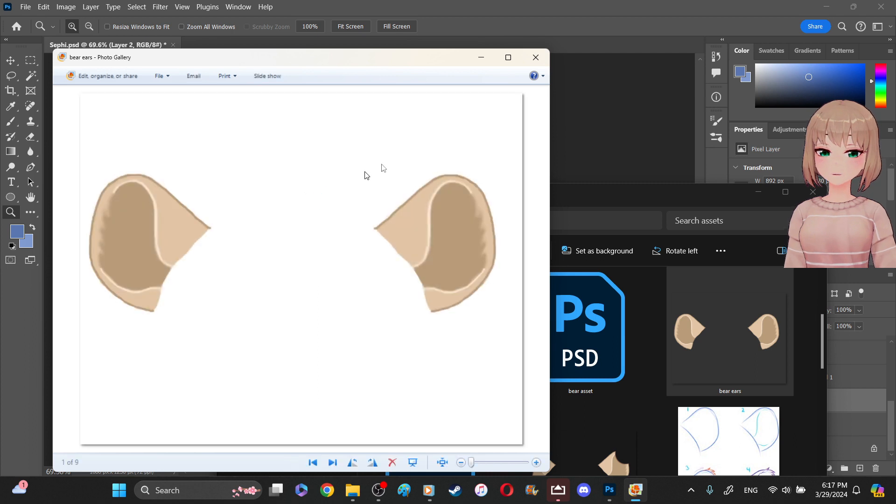
click(541, 60)
drag(693, 206, 400, 144)
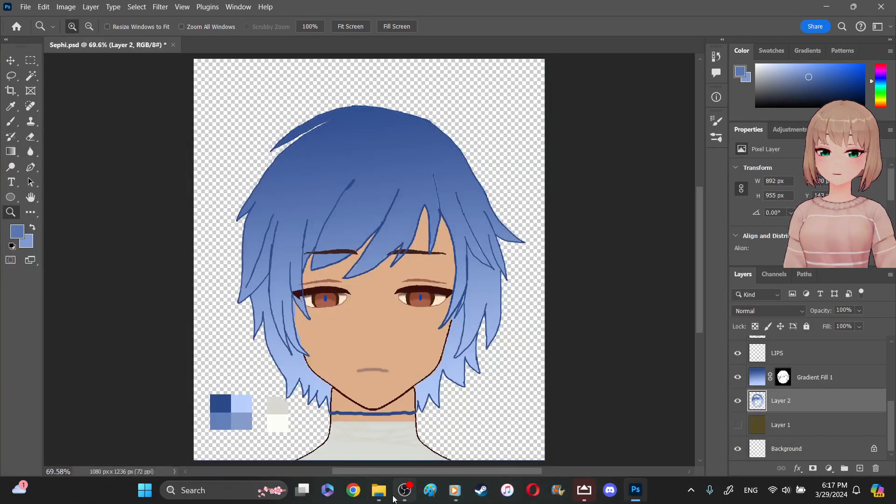
- Reopen the assets folder in File Explorer, take a rectangular screen snip around the bear ears thumbnail, and minimize the folder window
click(379, 490)
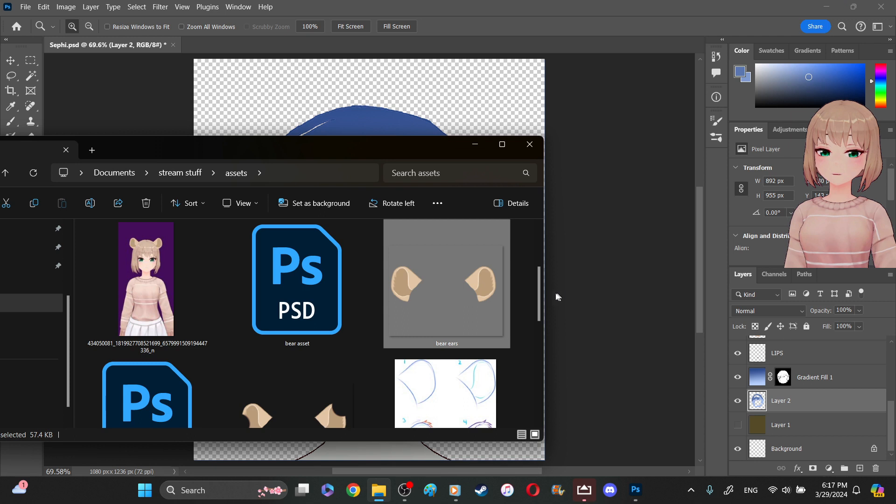
click(523, 324)
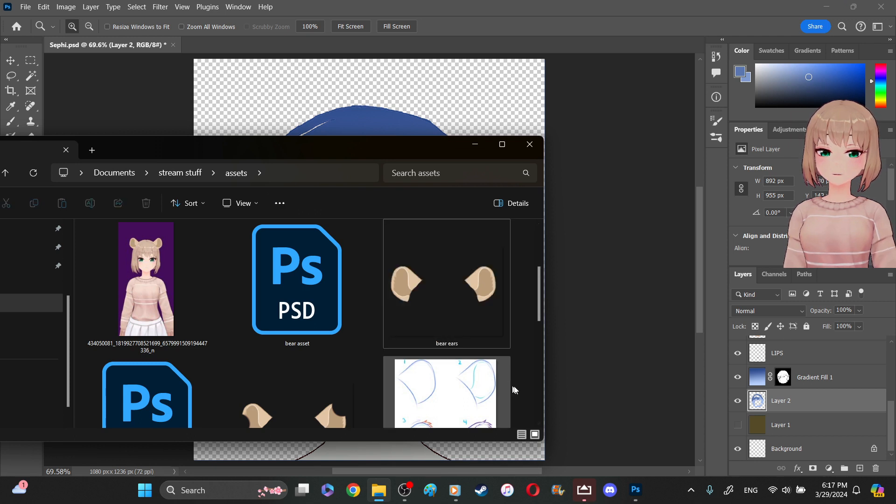
click(494, 388)
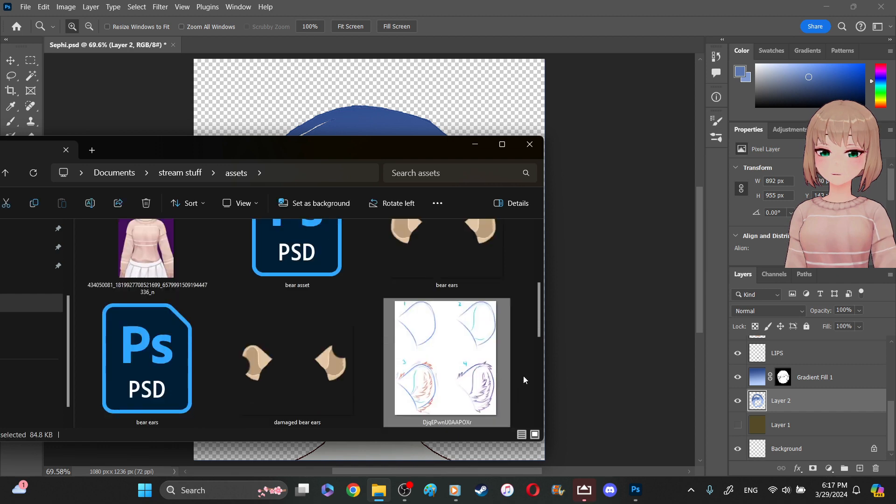
click(528, 329)
scroll(512, 316, up, 3)
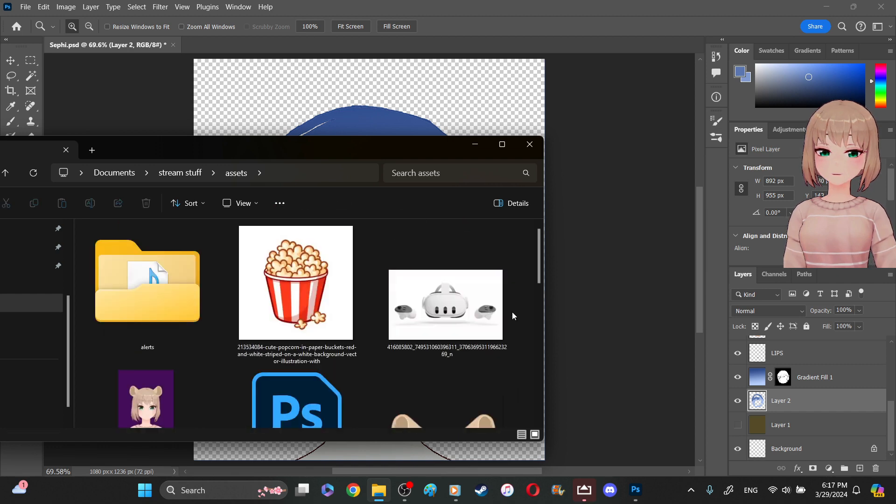
drag(536, 287, 538, 297)
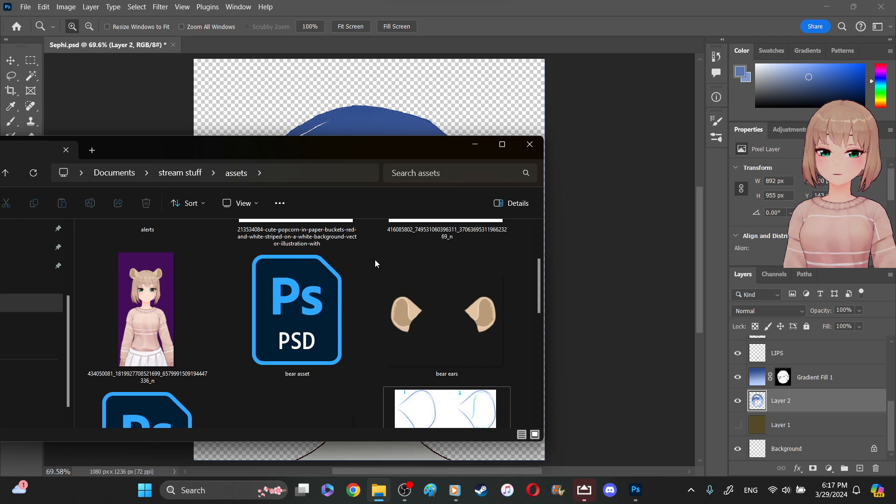
key(super+shift+s)
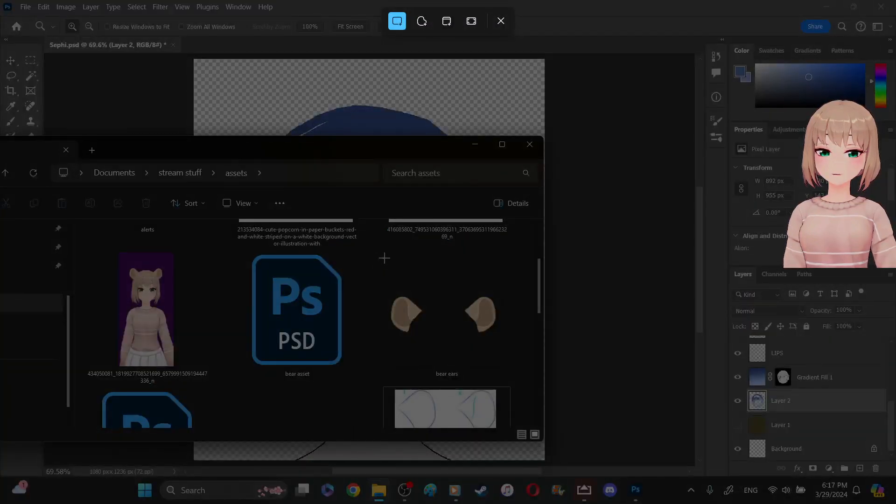
drag(384, 259, 507, 360)
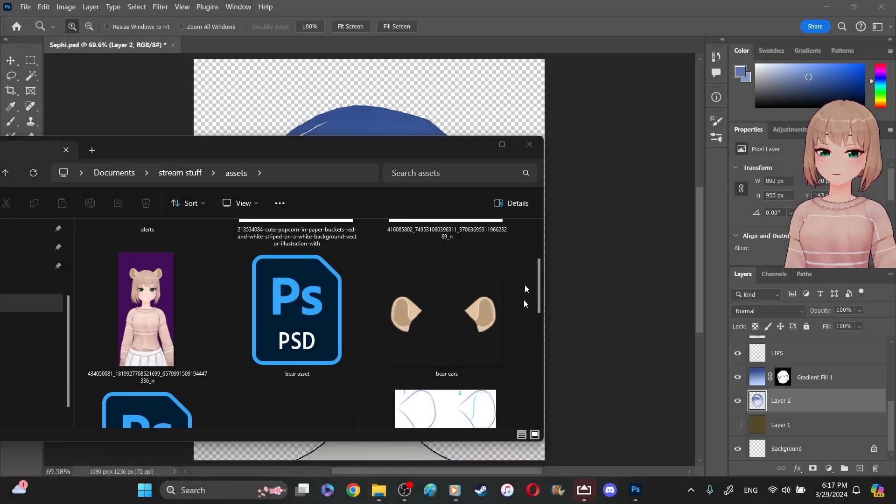
click(476, 144)
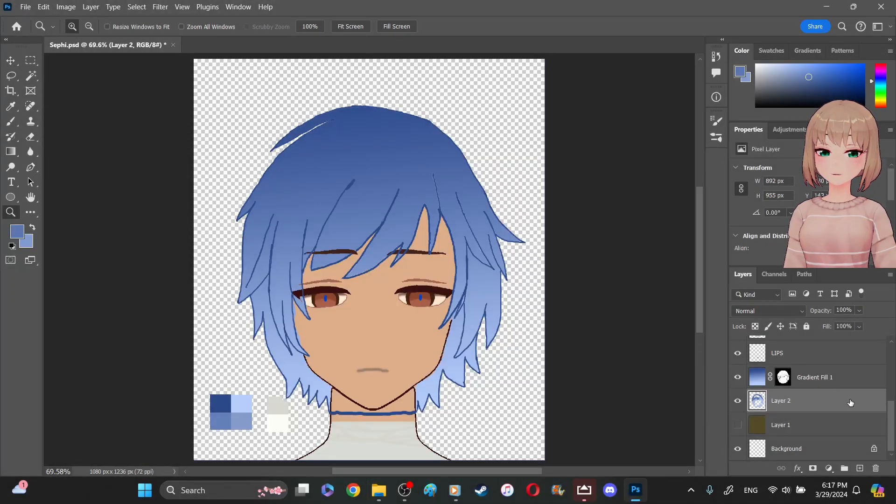
- Paste the captured bear ears into Sephi.psd as a new layer directly above the SKIN/EYE LINE layer
scroll(845, 392, up, 3)
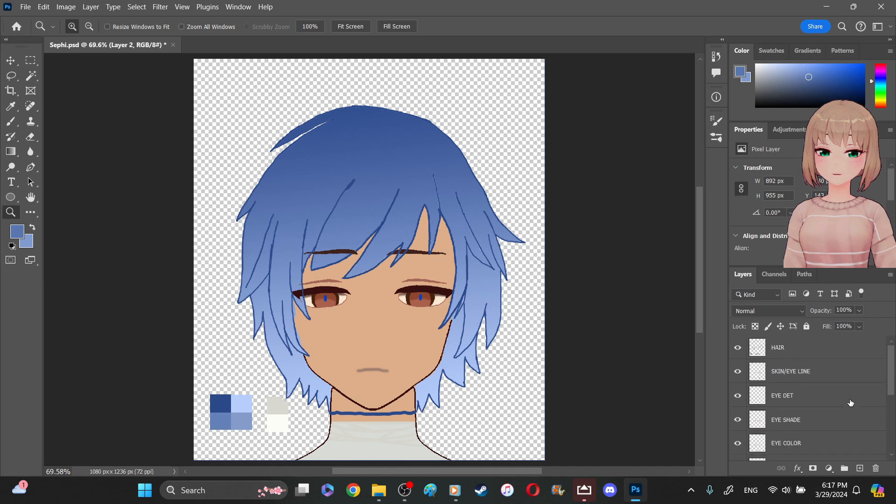
click(829, 356)
click(829, 371)
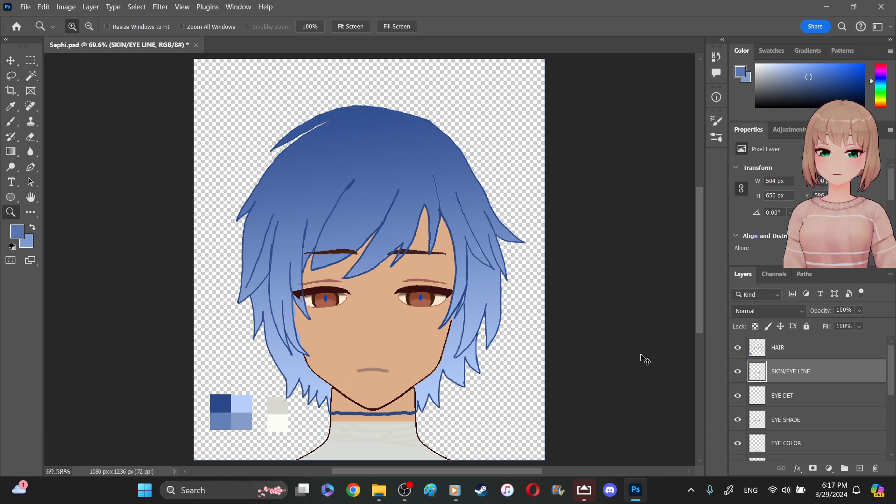
key(ctrl+v)
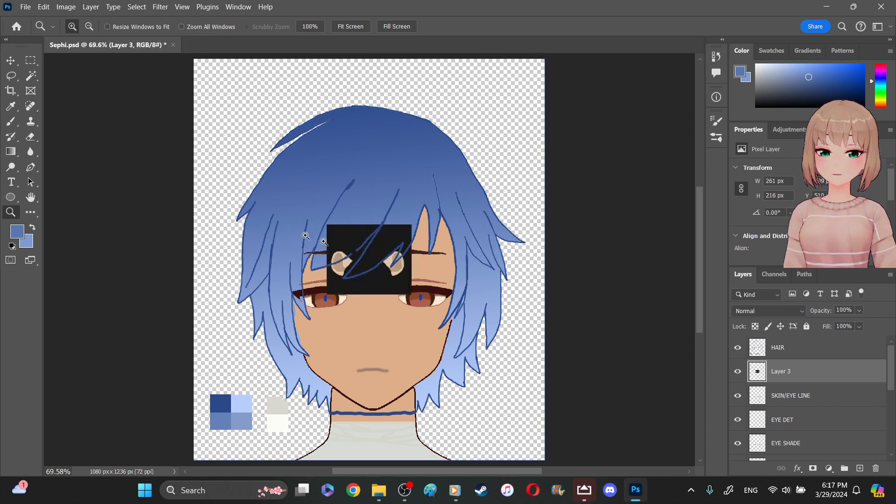
- Scale the pasted bear ears proportionally to about 334% and move them up over the hair
key(v)
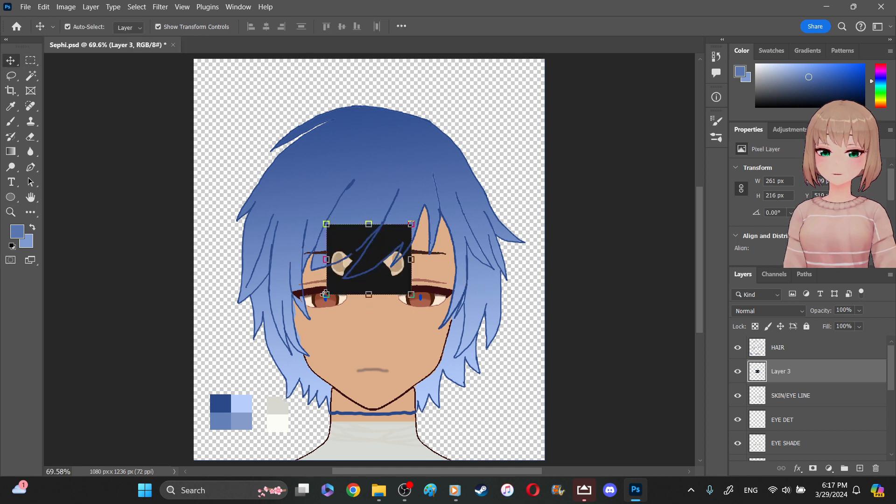
drag(326, 295, 265, 346)
drag(332, 309, 393, 190)
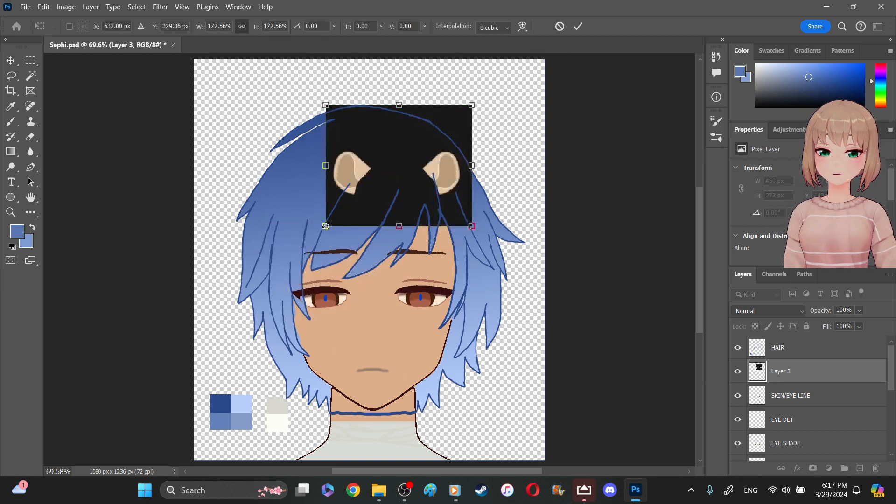
drag(315, 236, 234, 325)
drag(358, 253, 393, 190)
drag(259, 150, 210, 148)
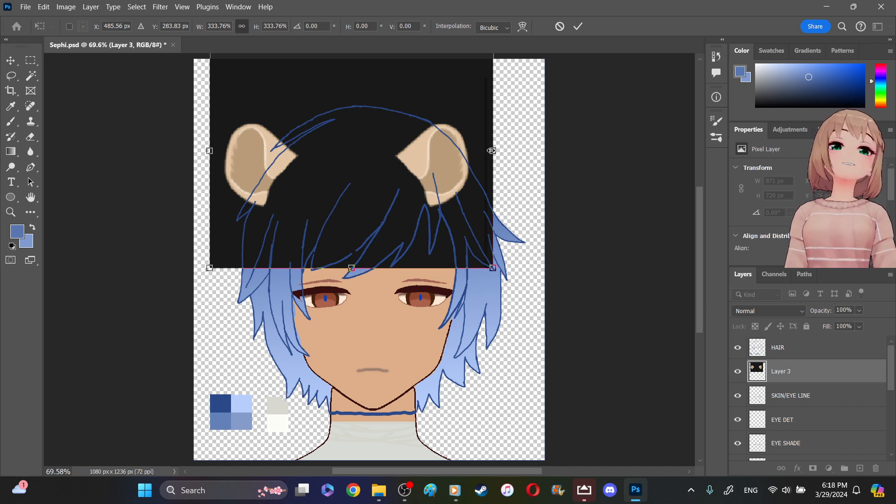
- Enlarge the bear ears to about 428% and position them so one ear sits at each side of the crown
drag(491, 150, 559, 150)
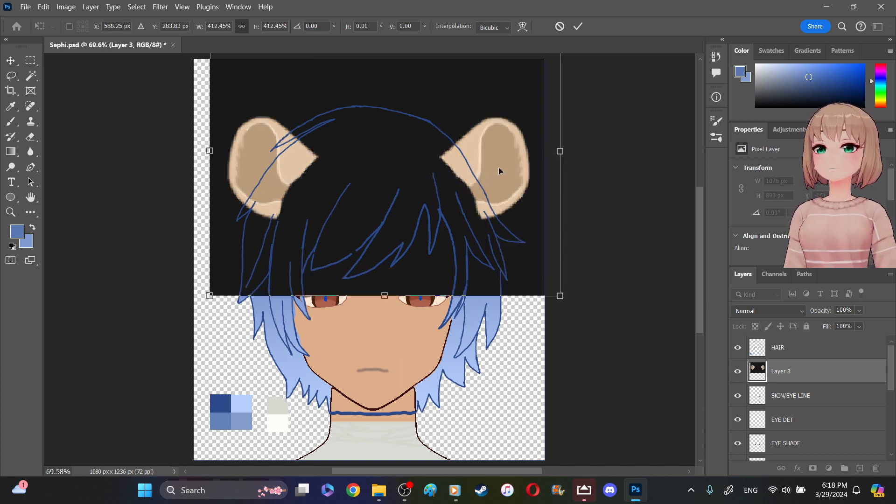
mouse_move(493, 164)
mouse_down()
mouse_move(488, 153)
mouse_move(479, 161)
mouse_up()
drag(548, 147, 564, 147)
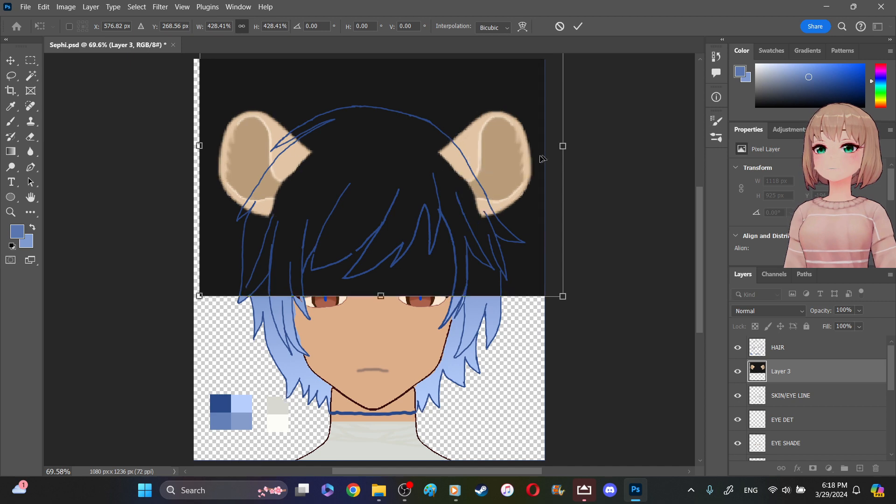
drag(509, 161, 502, 159)
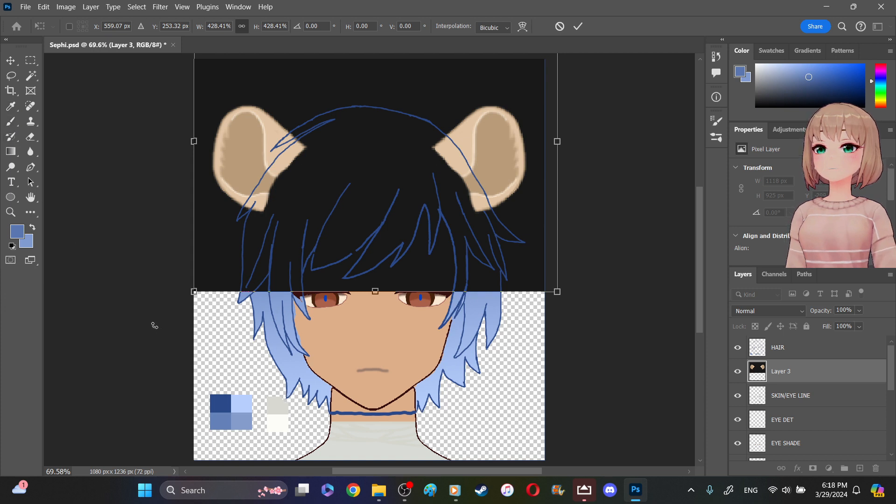
- Hide Layer 3, sample the crown's dark blue as foreground and a slightly lighter hair blue as background, and show the layer again
click(15, 108)
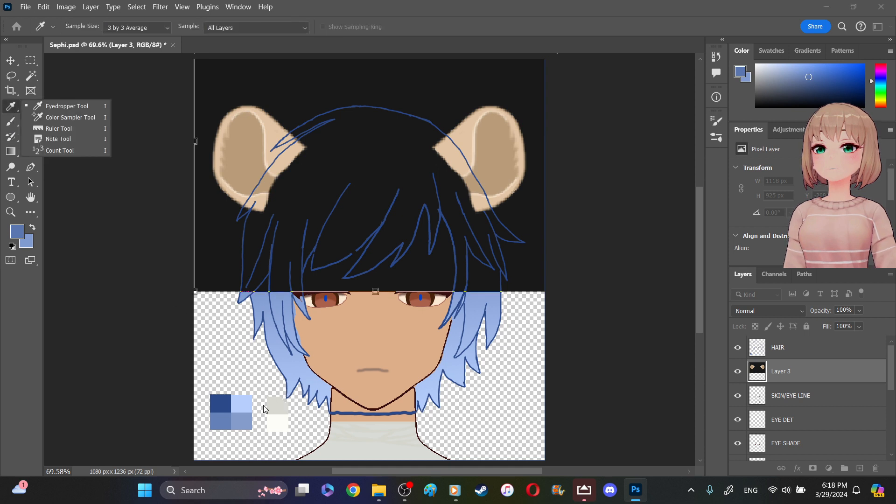
click(739, 373)
click(376, 110)
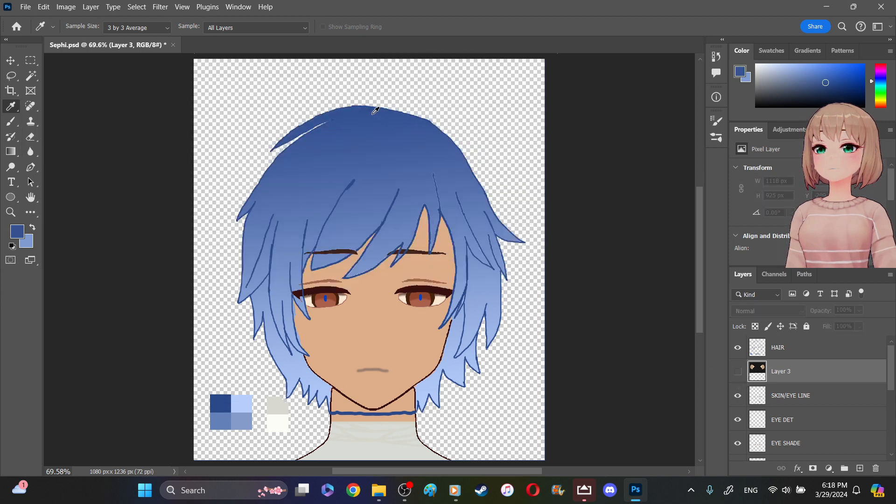
click(33, 226)
click(324, 161)
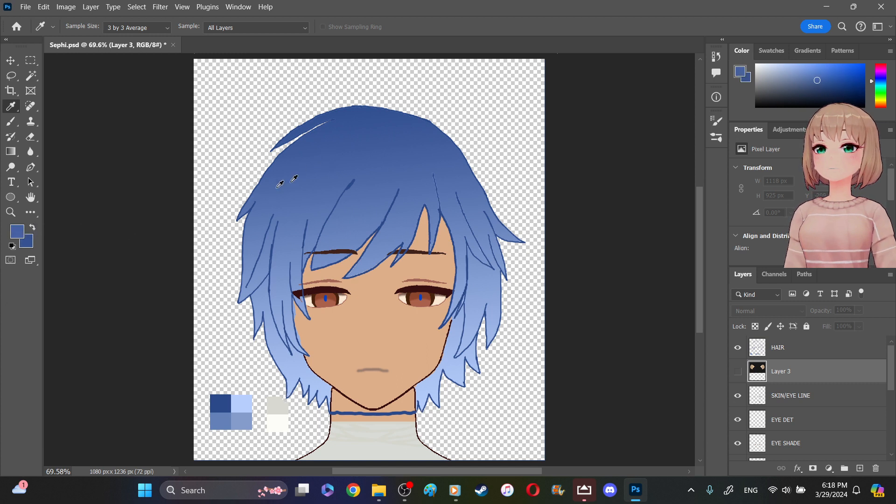
click(33, 226)
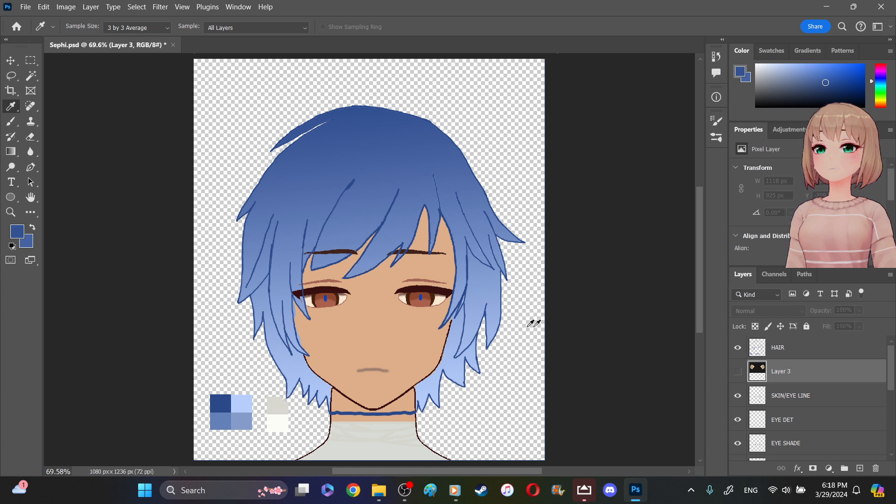
click(737, 374)
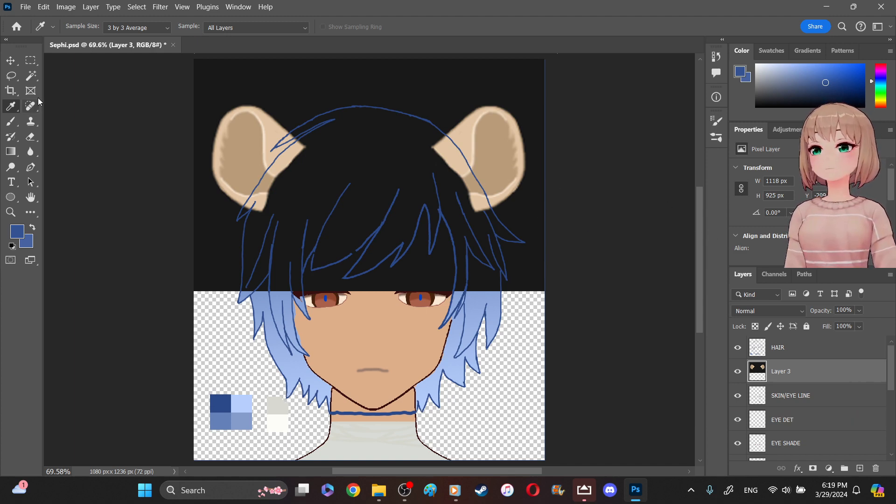
- Select the black background around the bear ears on Layer 3 with the Magic Wand, delete it, and deselect
click(29, 79)
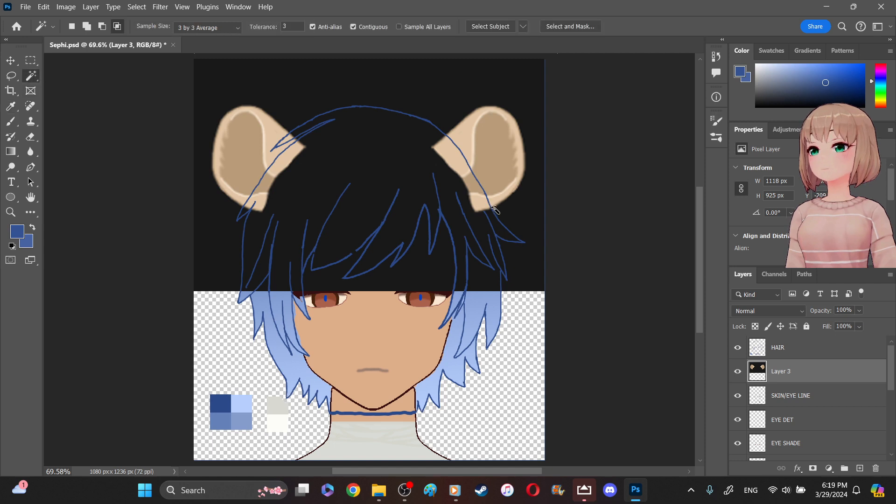
click(533, 91)
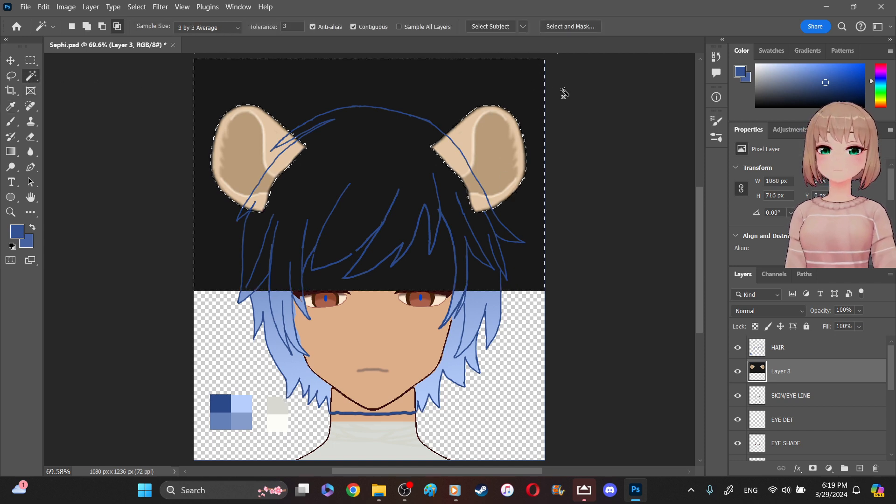
key(Delete)
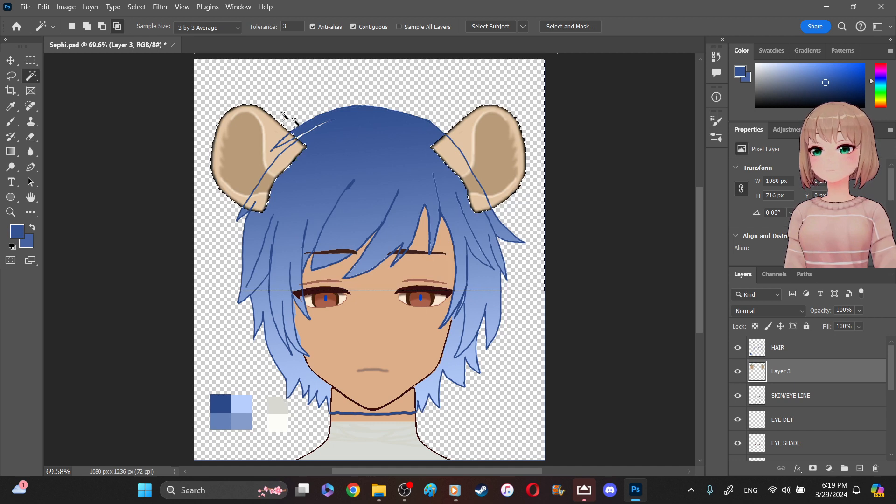
click(274, 144)
click(423, 191)
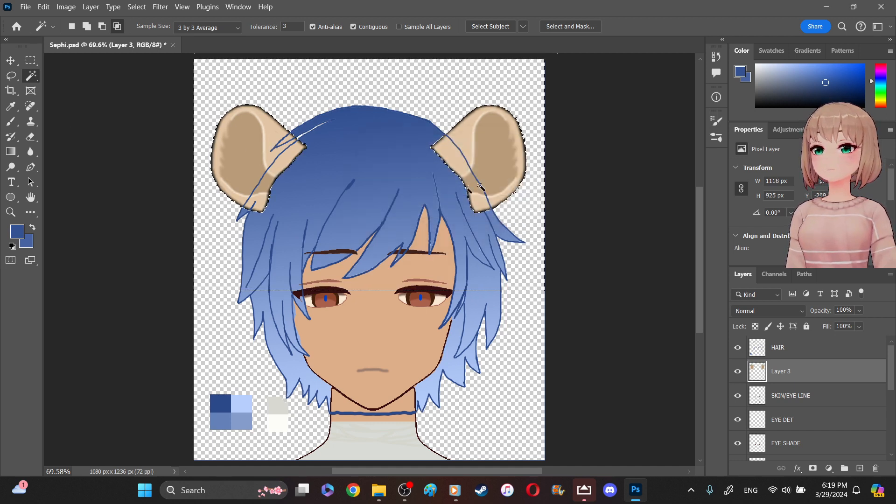
key(ctrl+d)
click(510, 159)
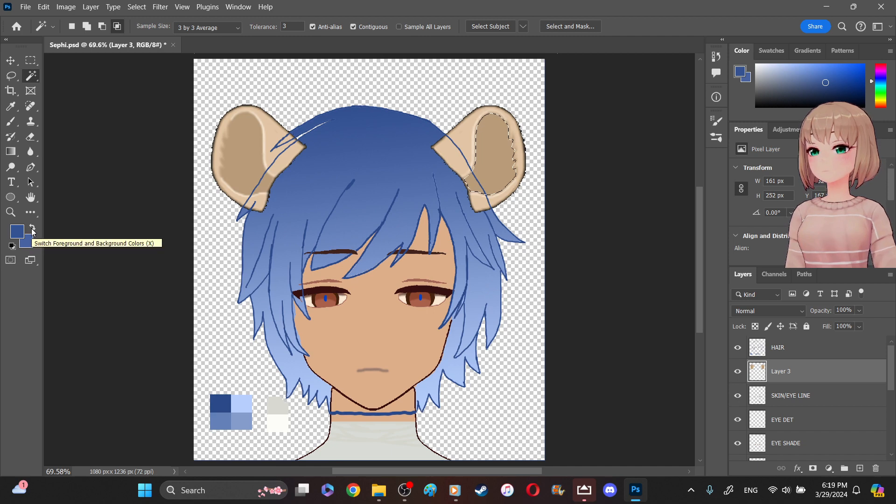
click(471, 135)
click(441, 194)
key(ctrl+z)
- Select the light front section of the right-hand ear with the Magic Wand and paint it dark blue on a new layer above Layer 3
click(461, 136)
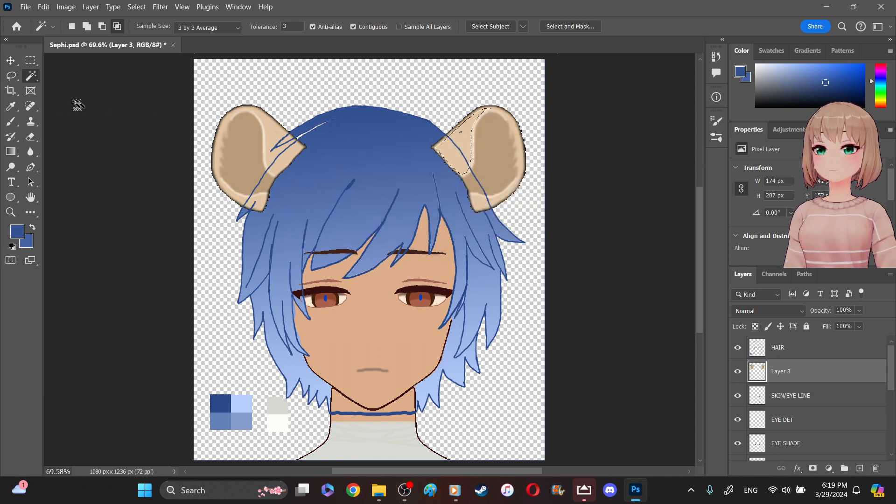
click(16, 124)
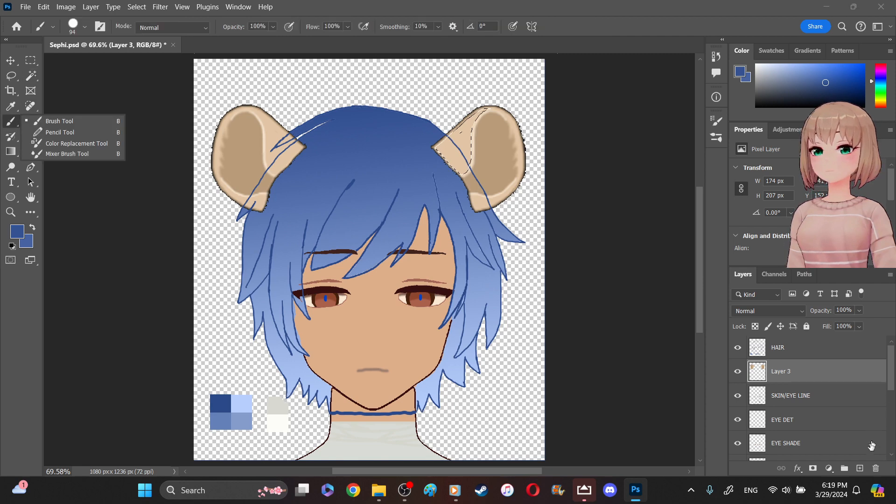
click(860, 470)
click(860, 469)
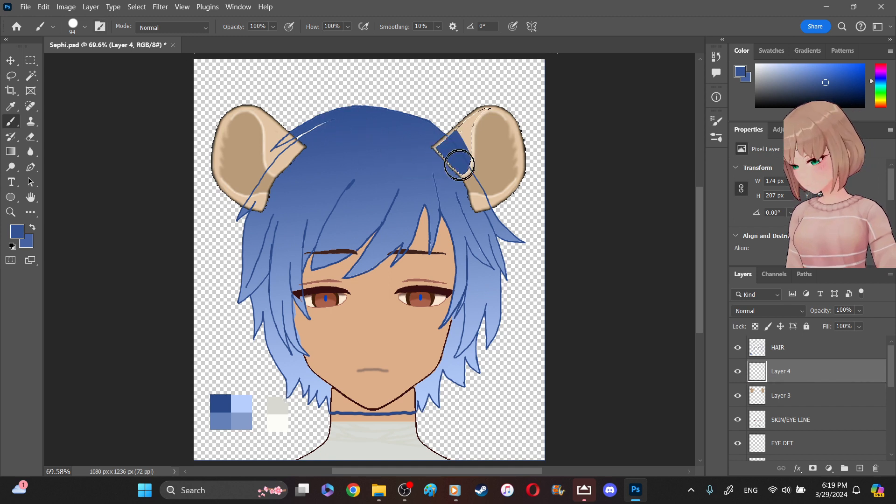
mouse_move(465, 134)
mouse_down()
mouse_move(487, 109)
mouse_move(500, 120)
mouse_move(470, 126)
mouse_up()
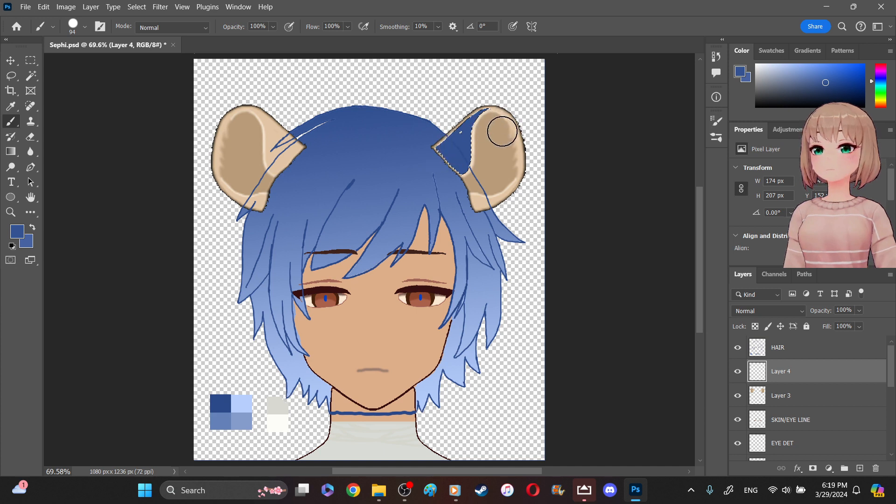
mouse_move(501, 155)
mouse_down()
mouse_move(477, 155)
mouse_move(459, 139)
mouse_up()
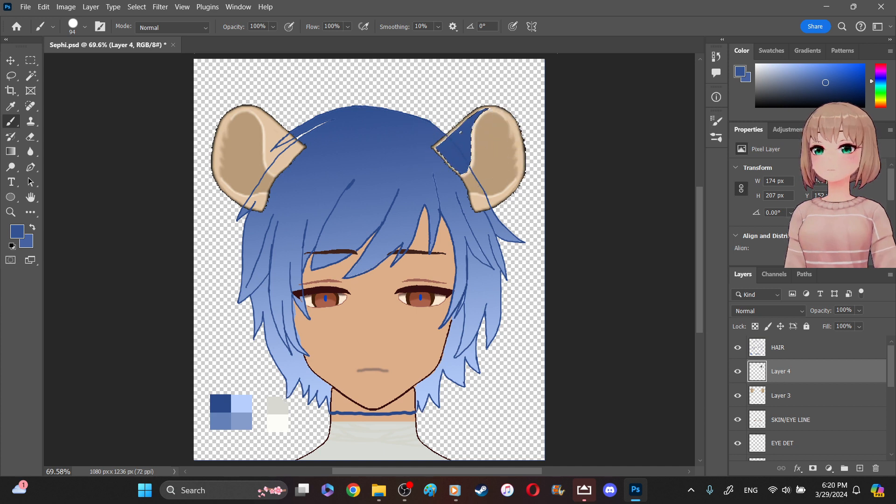
- Paint the right-hand ear's light outer rim, selected from Layer 3 with the Magic Wand, dark blue on Layer 4 and hide both layers
click(30, 76)
click(797, 395)
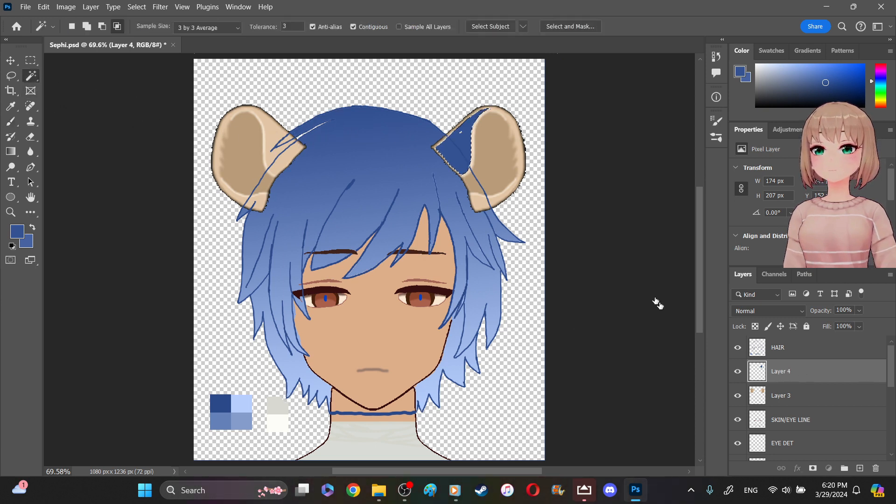
click(481, 206)
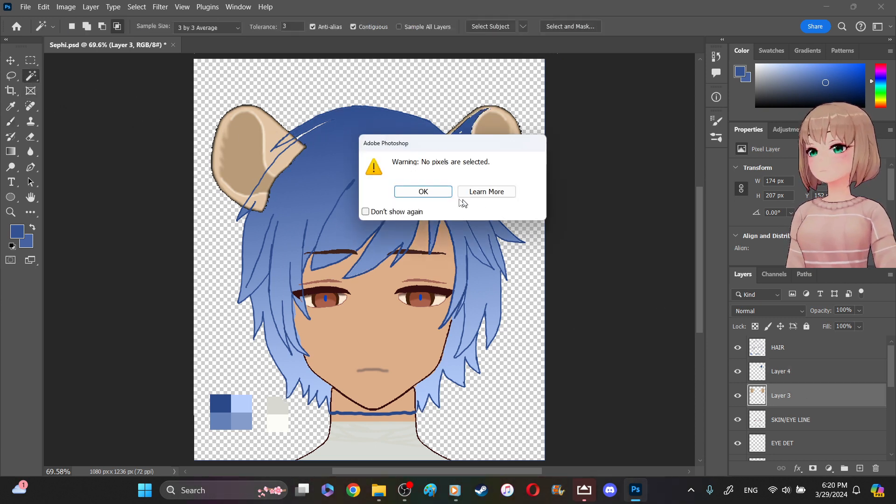
click(451, 196)
click(486, 203)
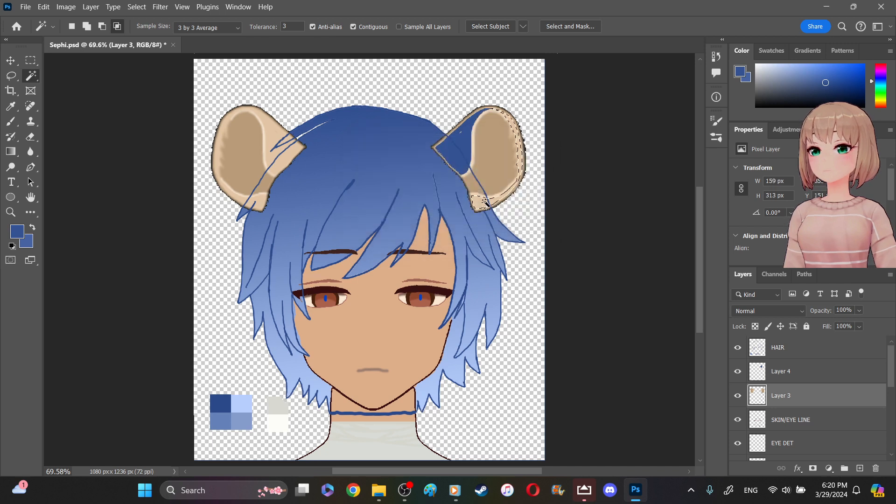
click(794, 371)
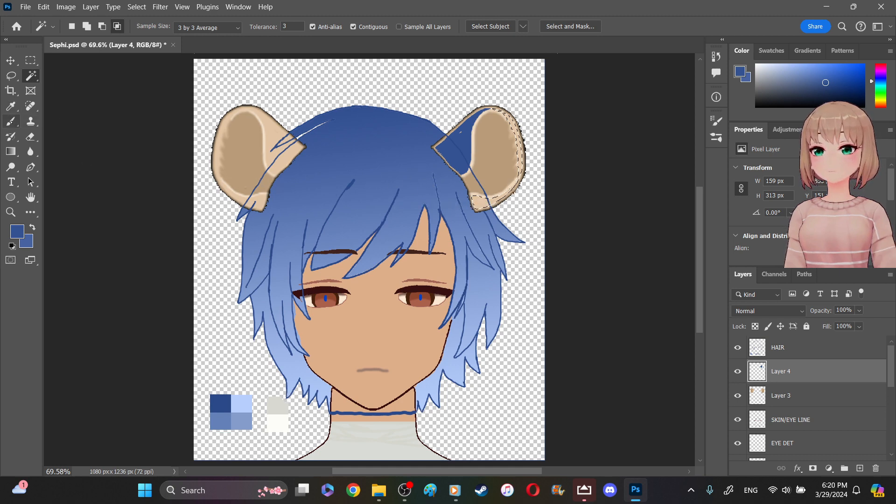
click(10, 122)
drag(476, 202, 494, 198)
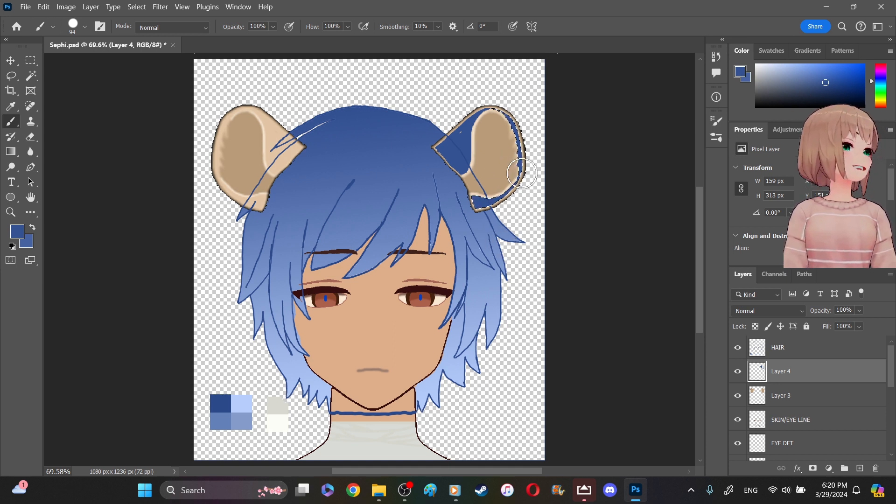
click(738, 372)
click(738, 396)
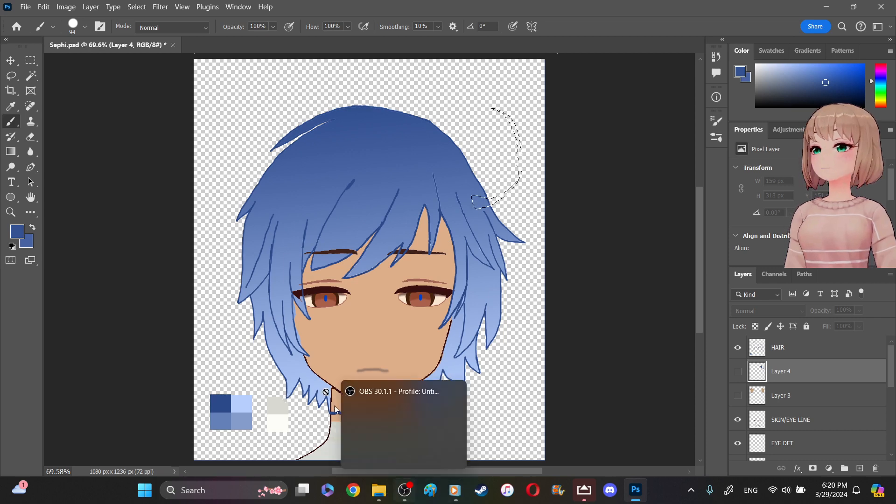
- Open the bear asset PSD from the assets folder
click(23, 8)
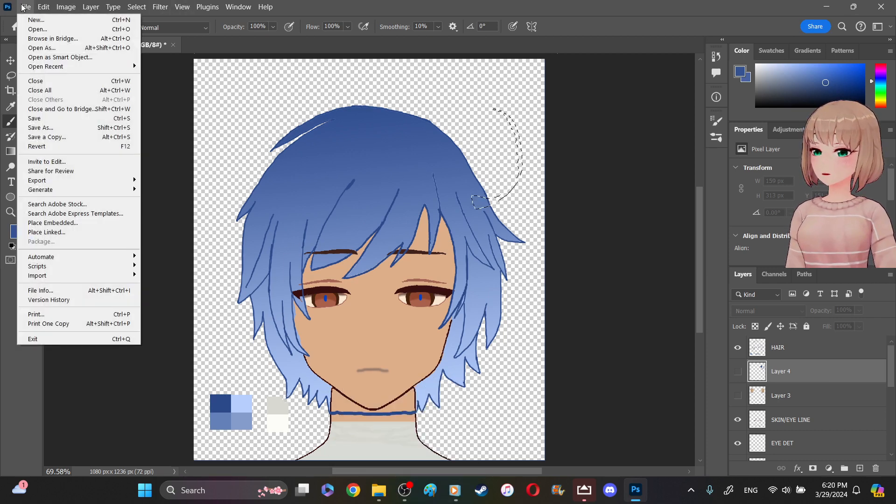
click(27, 29)
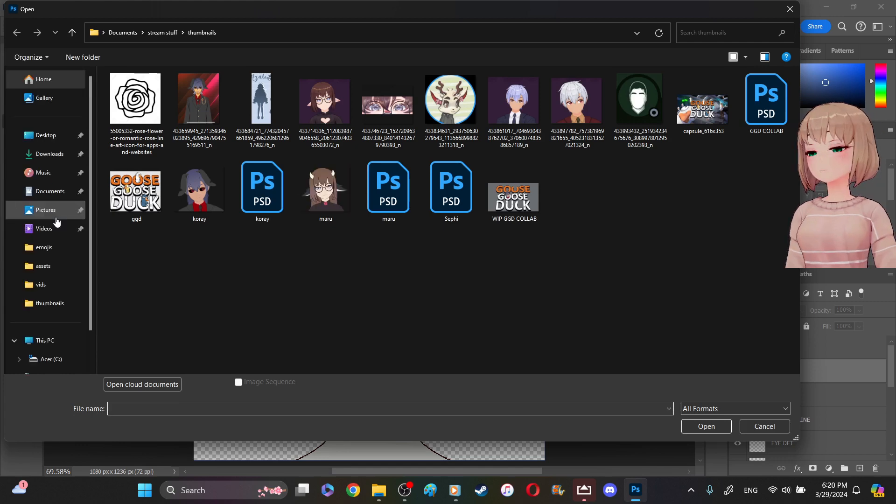
click(49, 265)
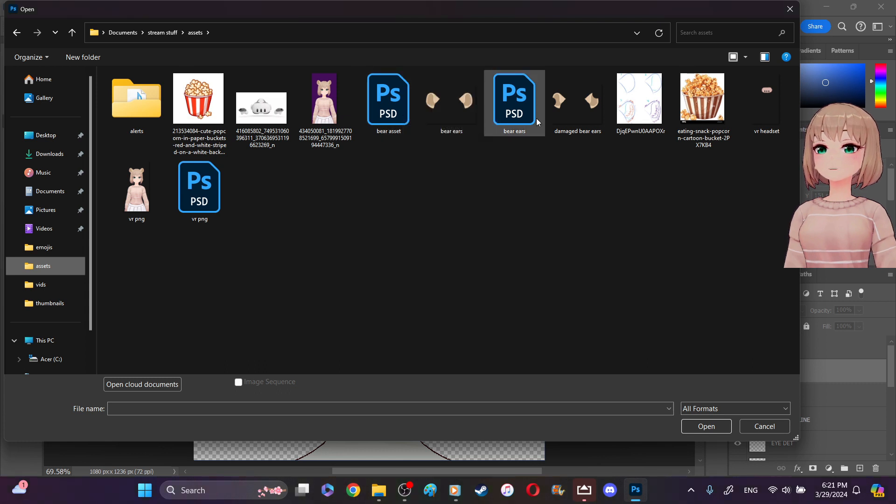
click(389, 102)
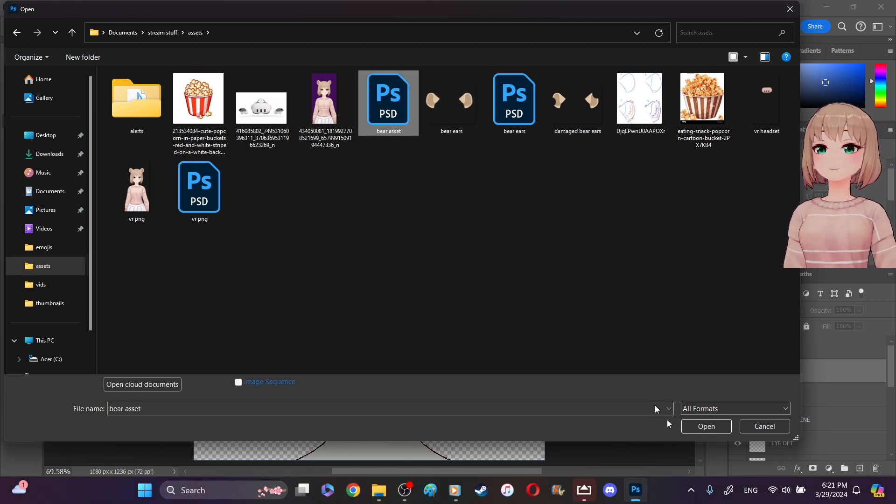
click(700, 429)
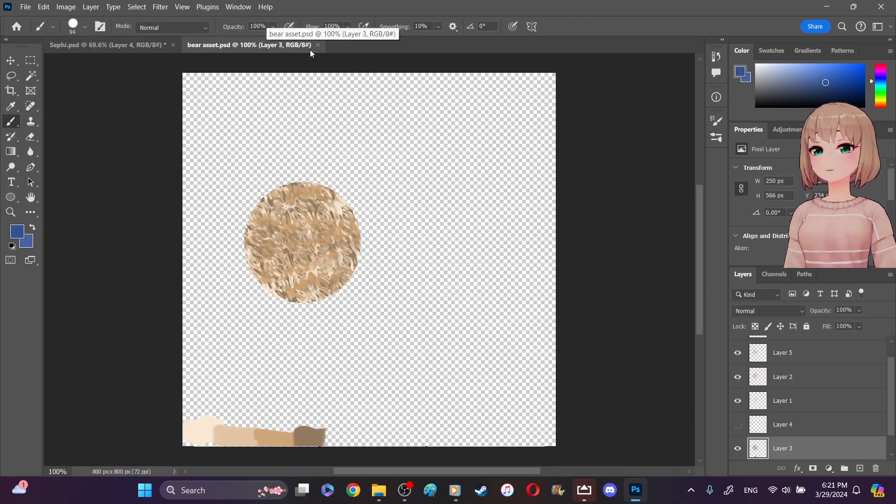
- Hide Layer 3 in bear asset.psd, look through the layer list, and close the document
click(738, 448)
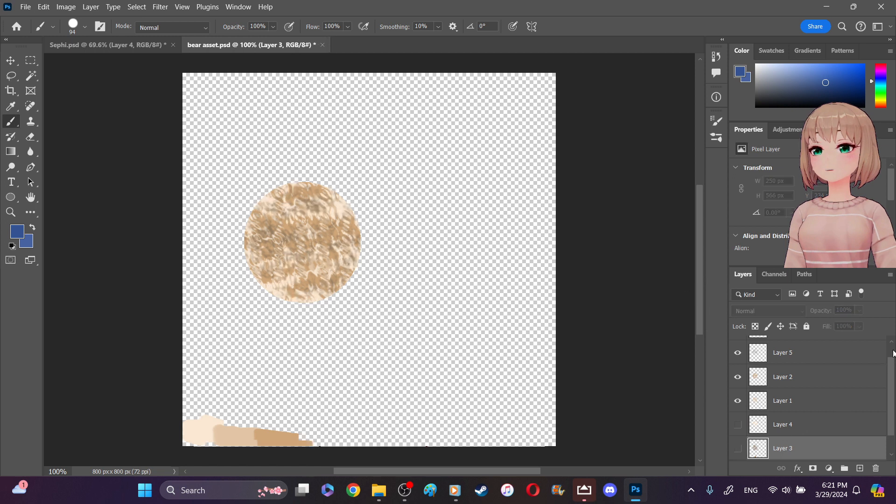
scroll(894, 353, up, 1)
scroll(892, 417, down, 2)
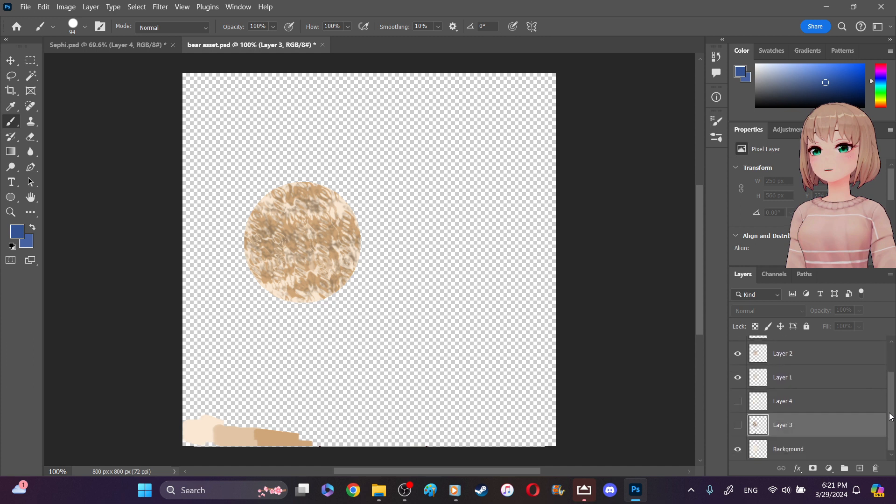
scroll(889, 401, up, 2)
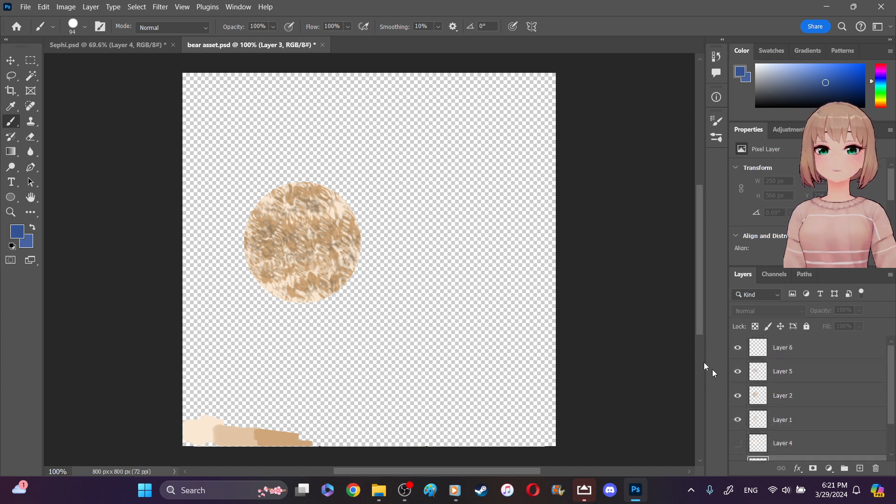
click(321, 45)
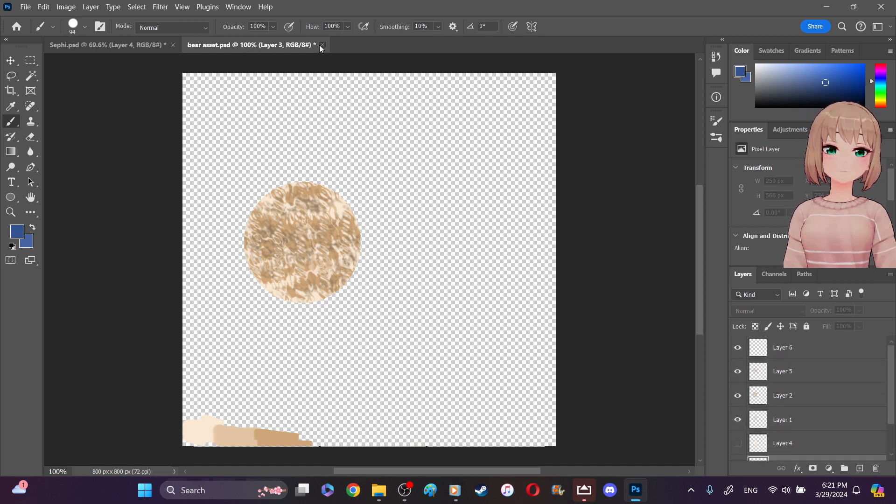
click(458, 193)
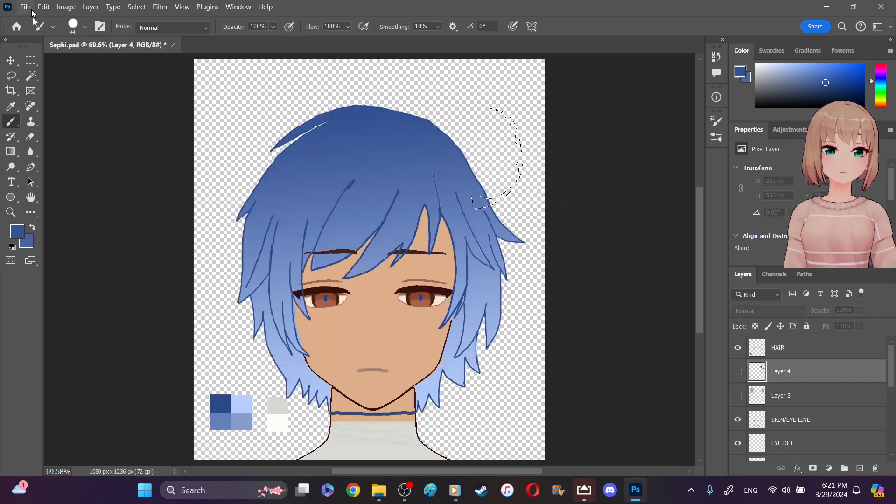
- Open the bear ears PSD from the assets folder
click(26, 7)
click(35, 30)
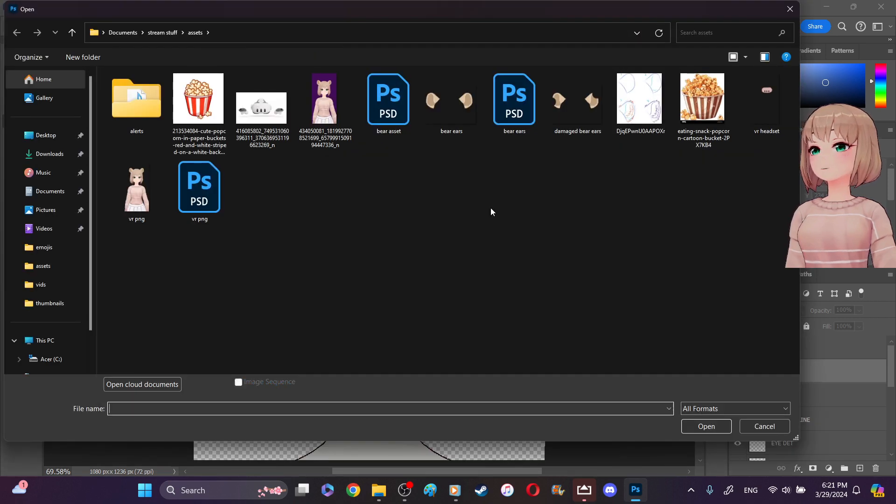
click(518, 110)
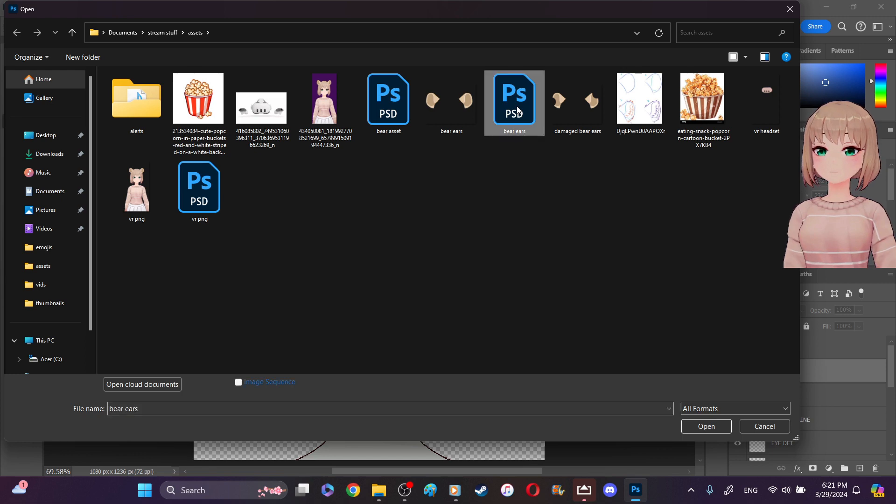
click(705, 429)
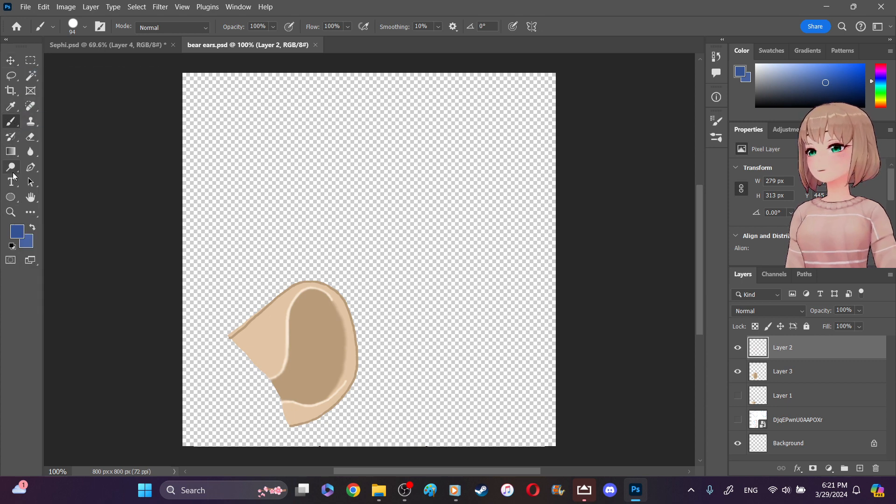
- Fill the ear's light outer section on Layer 3 with dark blue using the Paint Bucket, and refill it with the slightly lighter blue
click(15, 159)
click(61, 163)
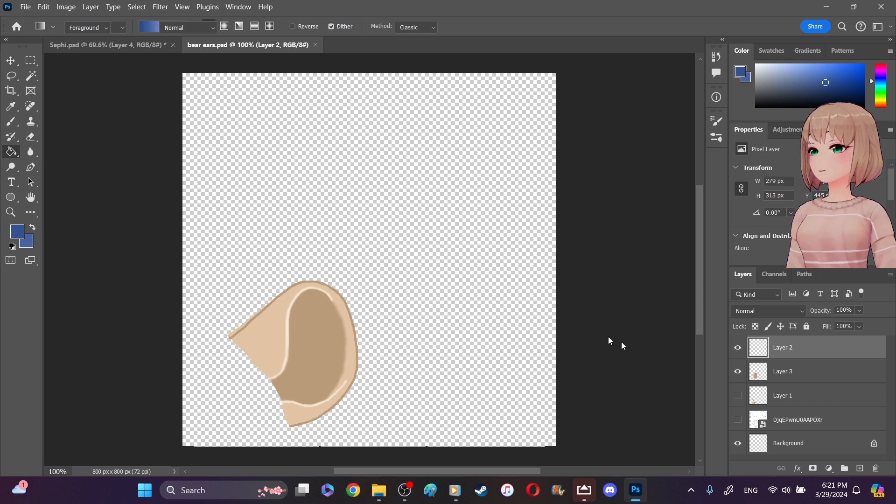
click(800, 377)
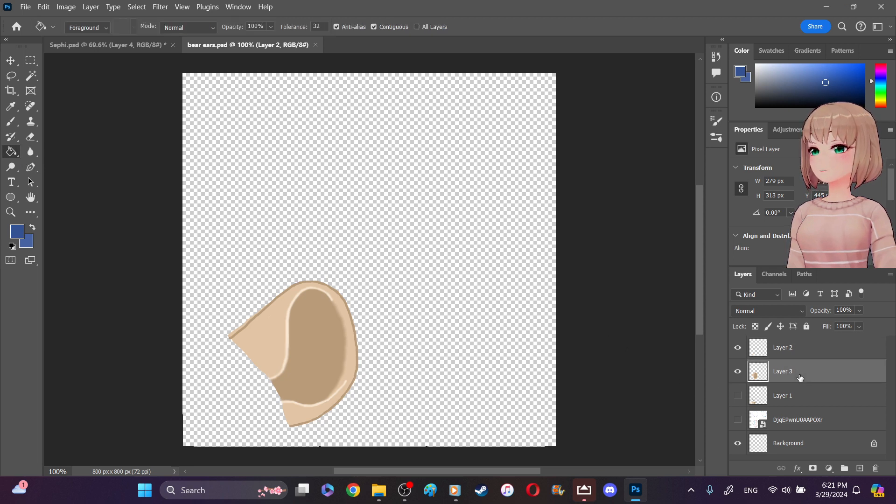
click(274, 338)
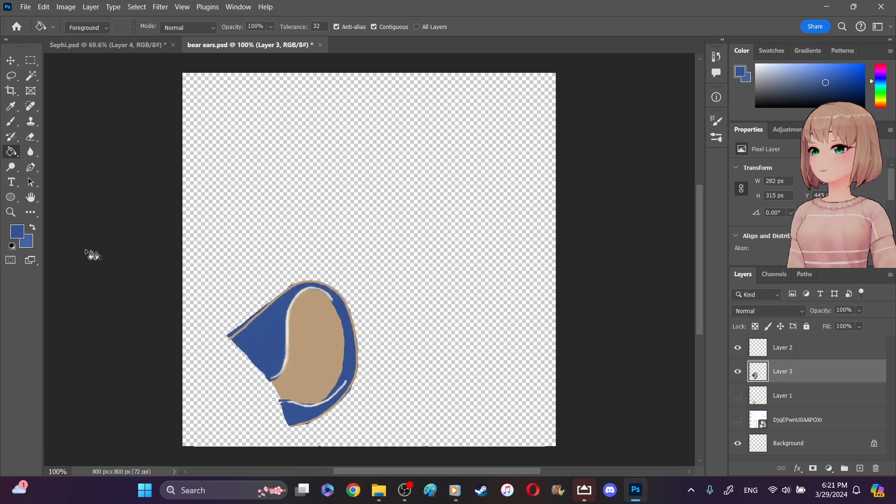
click(32, 226)
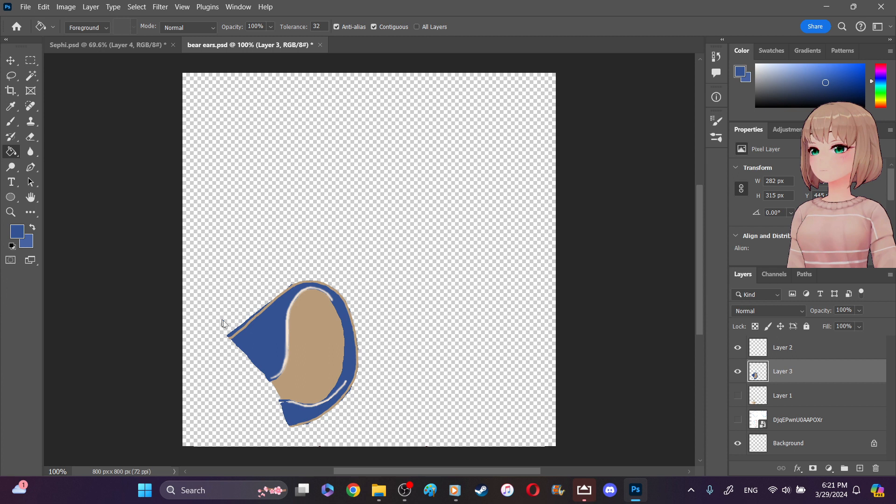
click(248, 337)
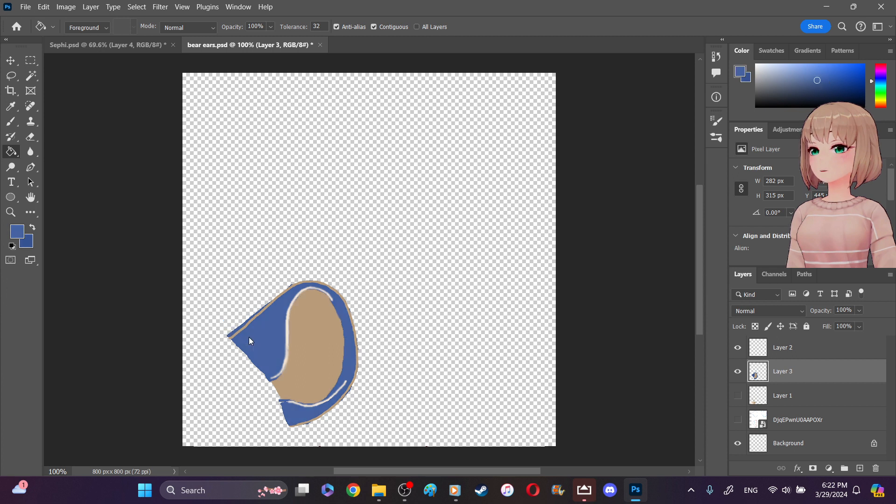
- Try filling the brown inner ear with the lighter blue, undo that, and fill it with the dark blue instead
click(739, 397)
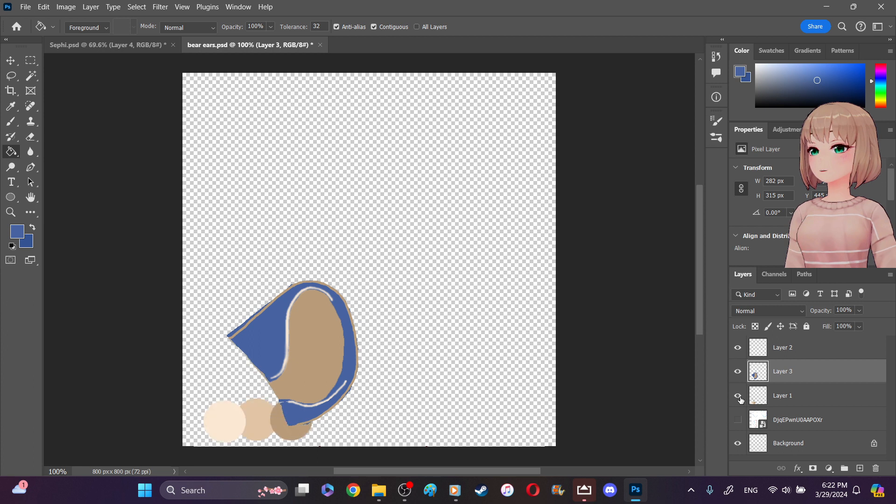
click(739, 397)
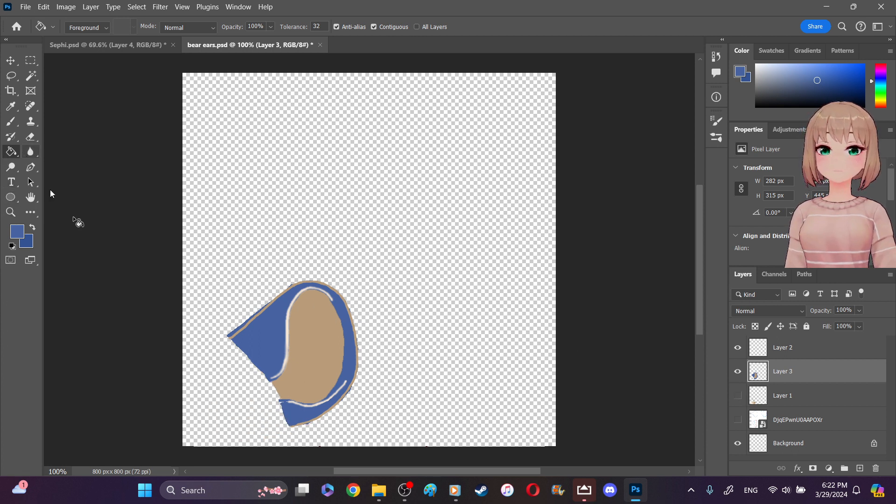
click(326, 333)
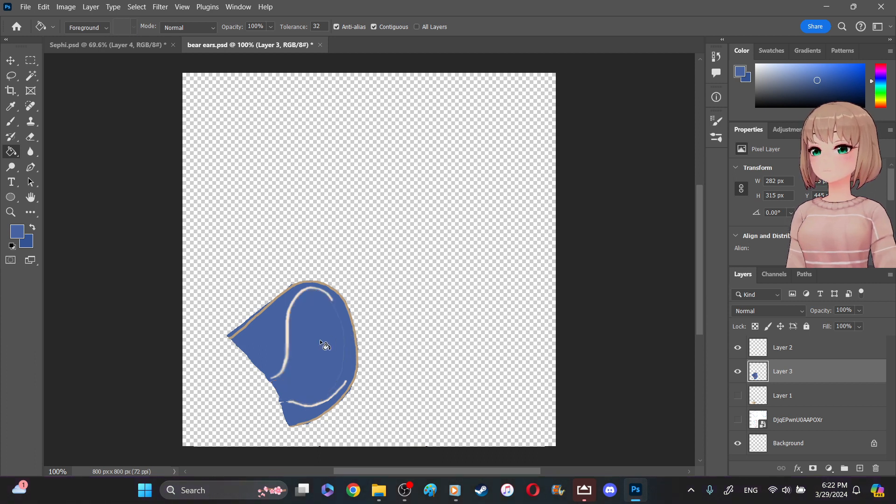
key(ctrl+z)
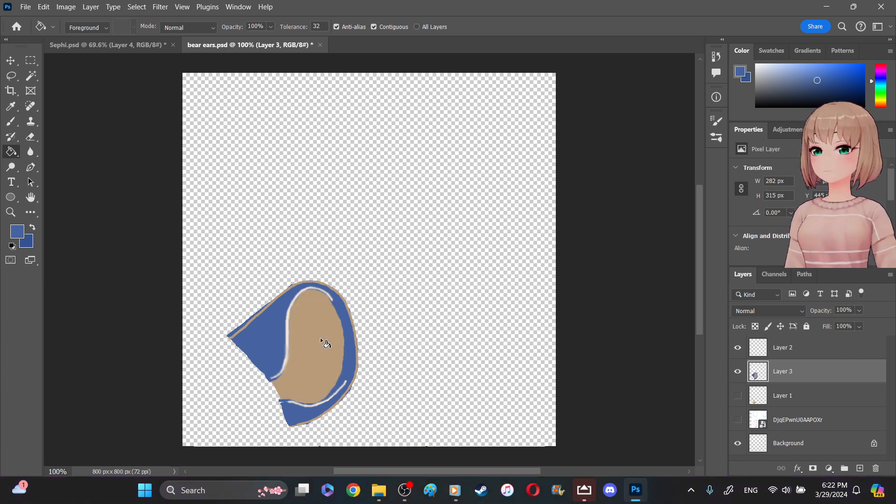
click(32, 228)
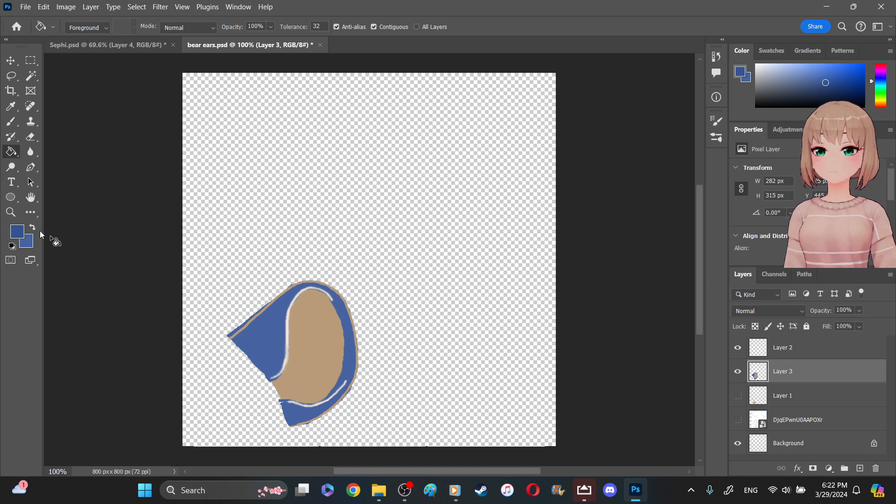
click(323, 361)
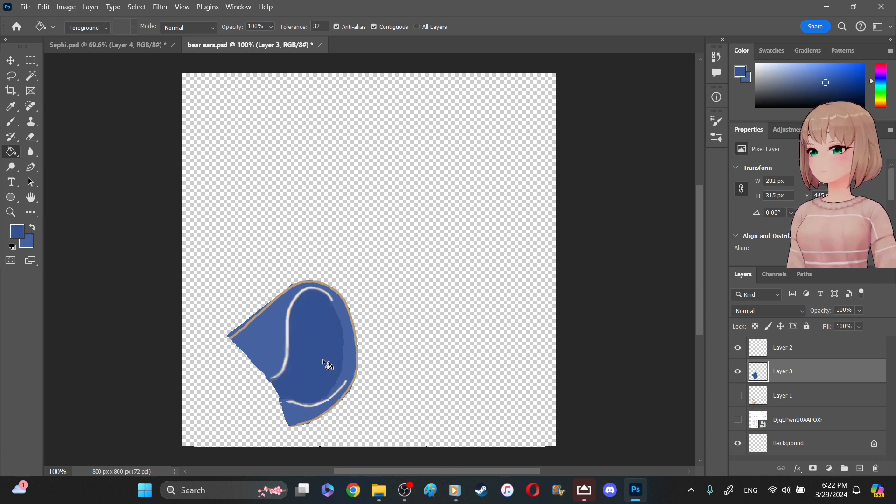
- Set the foreground color to the muted light blue #8294bc
click(19, 235)
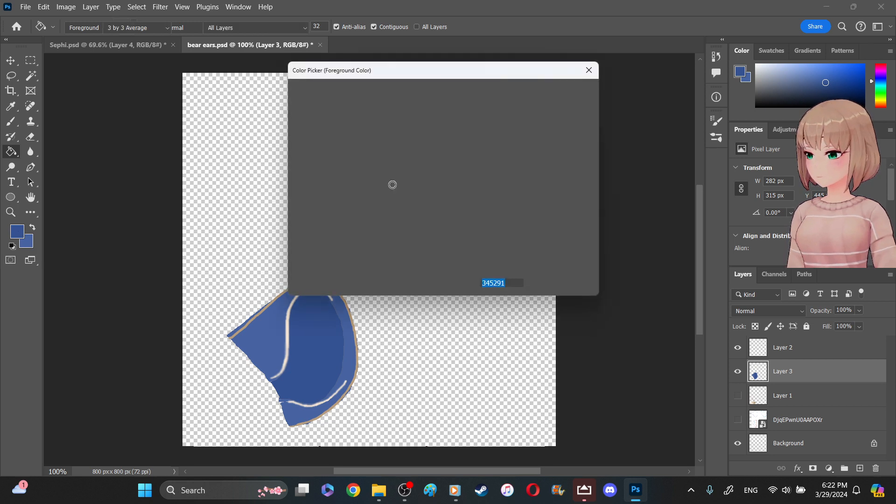
click(341, 137)
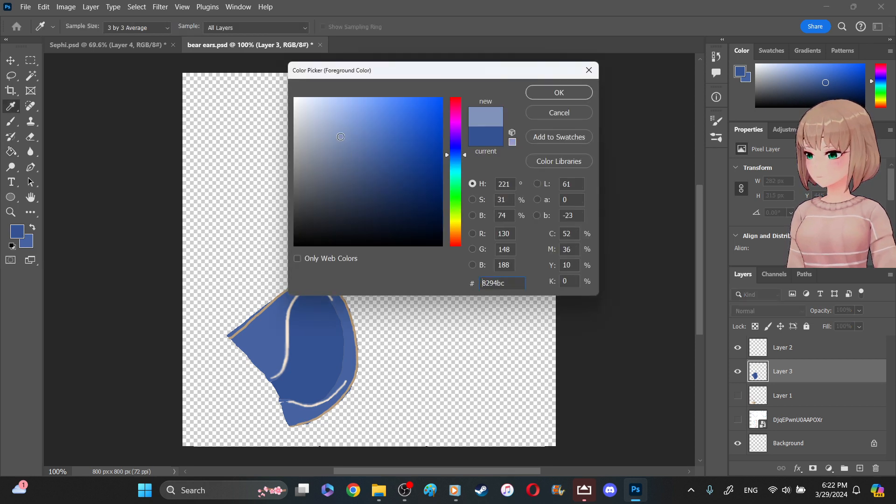
click(564, 96)
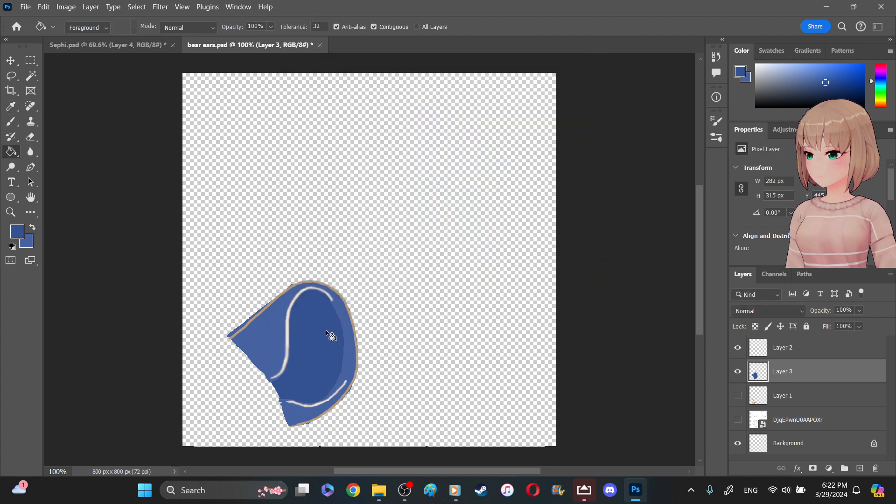
- Try filling the inner ear with the muted light blue, and undo the last two fills
click(330, 336)
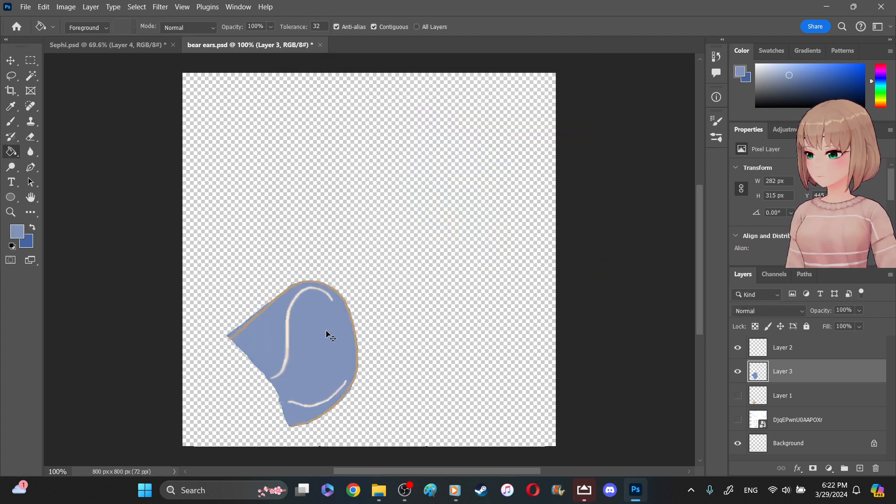
key(ctrl+z)
key(ctrl+z)
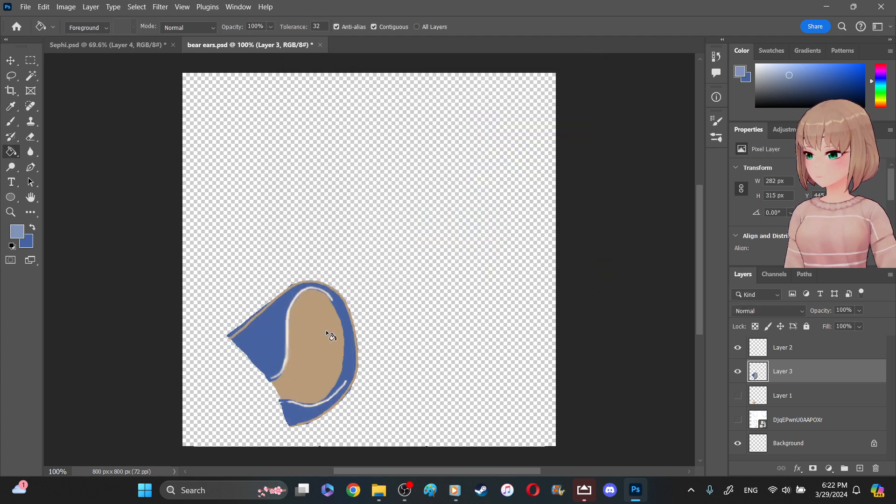
- Fill the brown inner ear with the muted light blue, and undo a trial of the same fill on the dark blue outer section
click(327, 332)
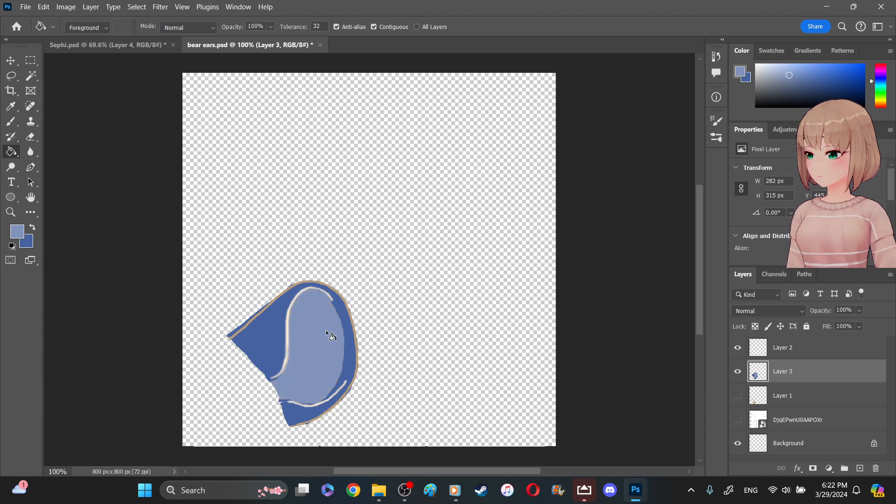
click(288, 351)
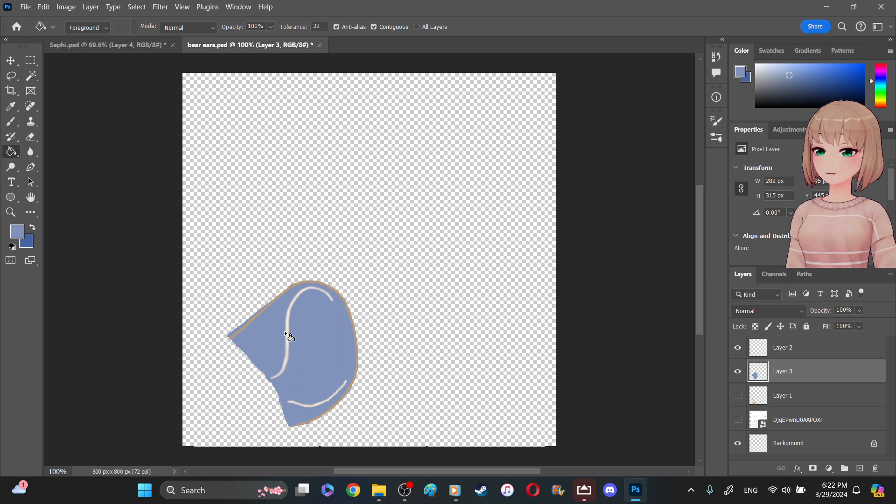
key(ctrl+z)
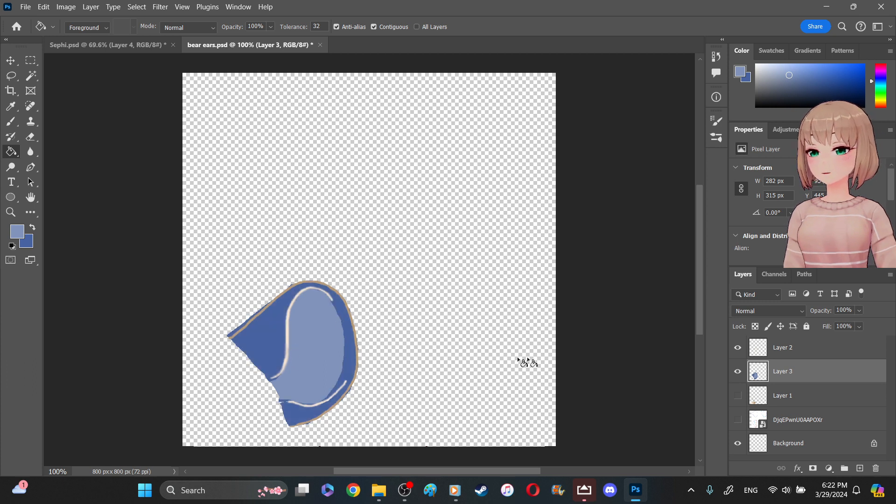
- On Layer 2, set the foreground color to pale blue #b3c2e4 and fill both cream highlight lines with the Paint Bucket
click(738, 348)
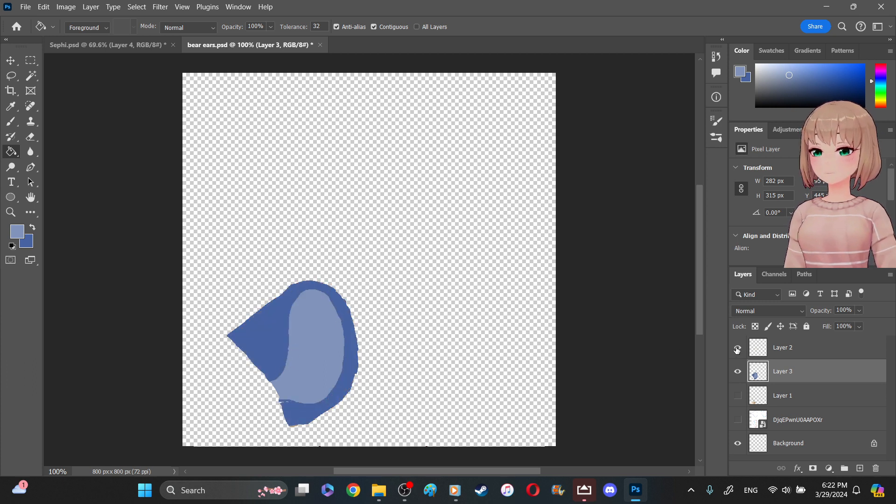
click(759, 352)
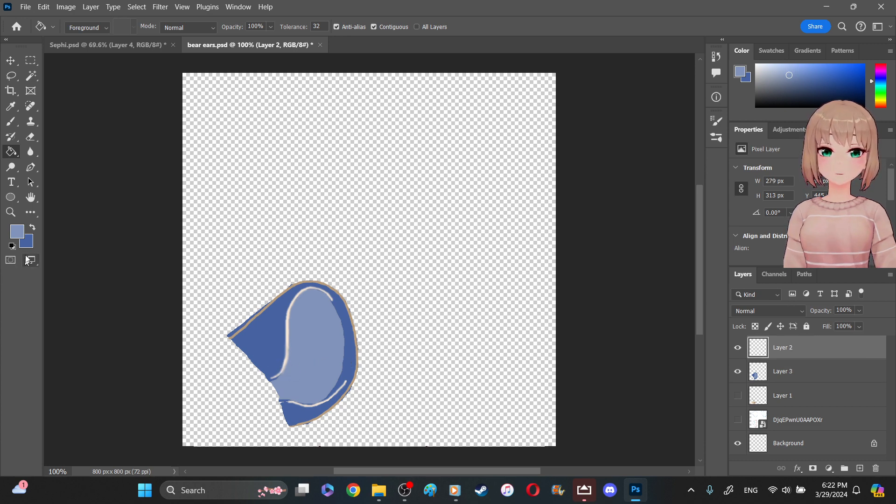
click(10, 212)
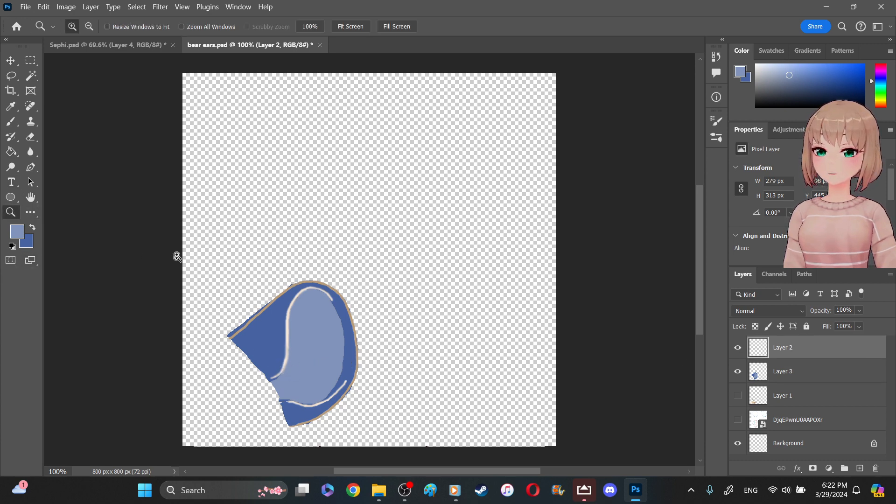
drag(195, 243, 415, 427)
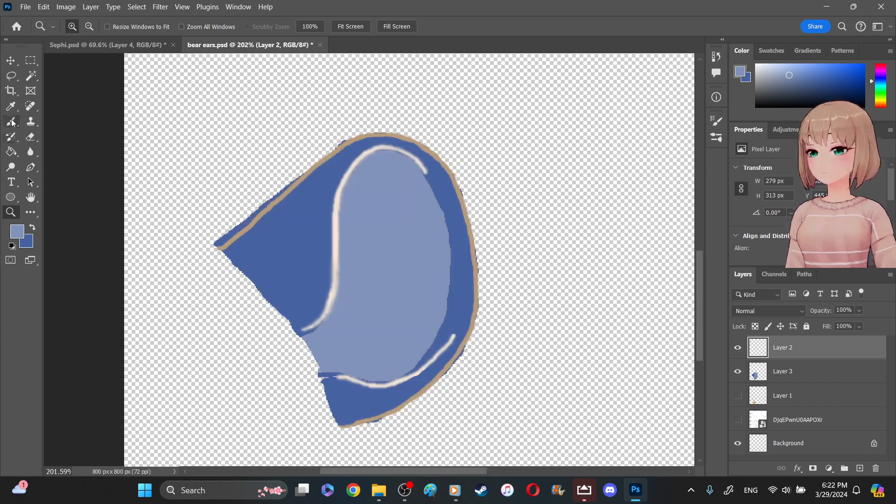
click(11, 152)
click(22, 229)
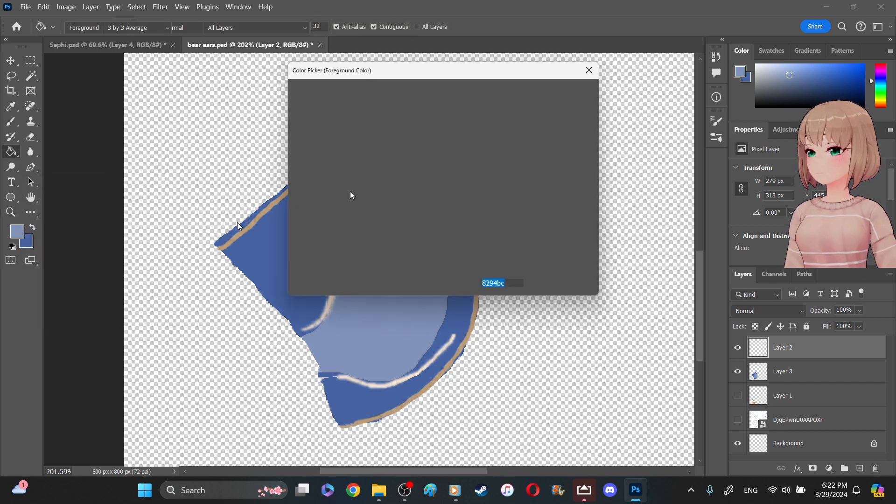
drag(312, 139, 323, 115)
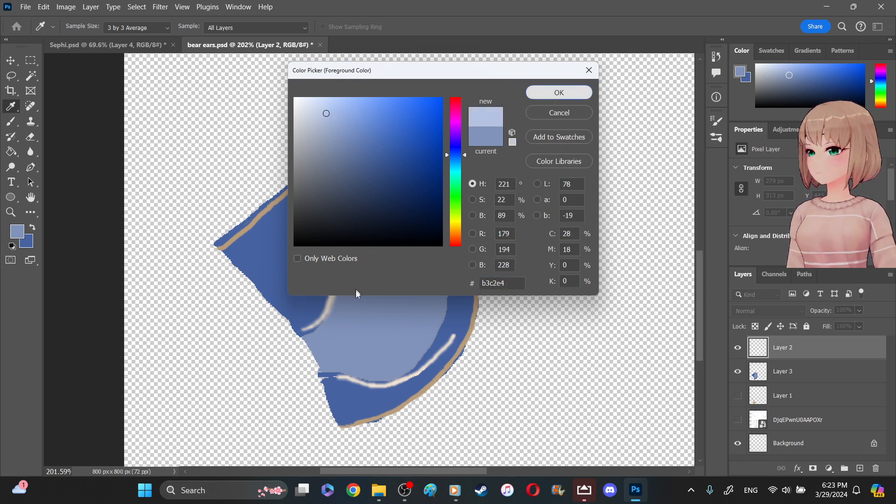
key(Return)
click(329, 302)
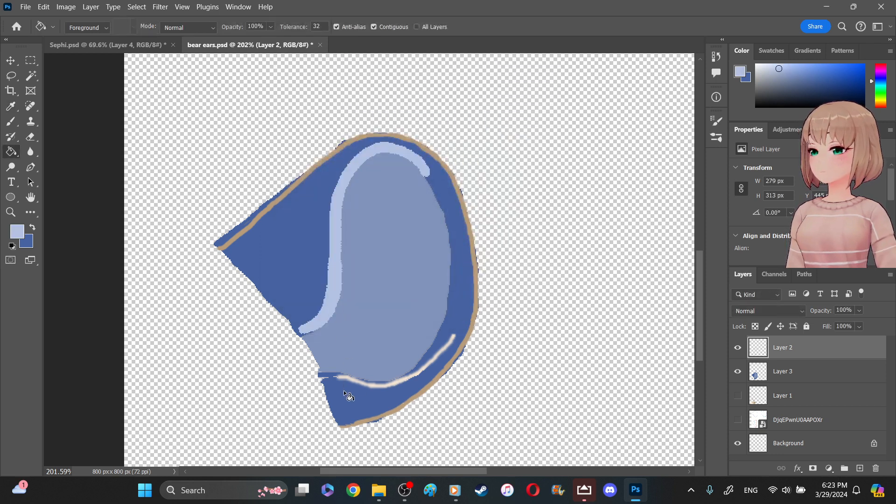
click(358, 381)
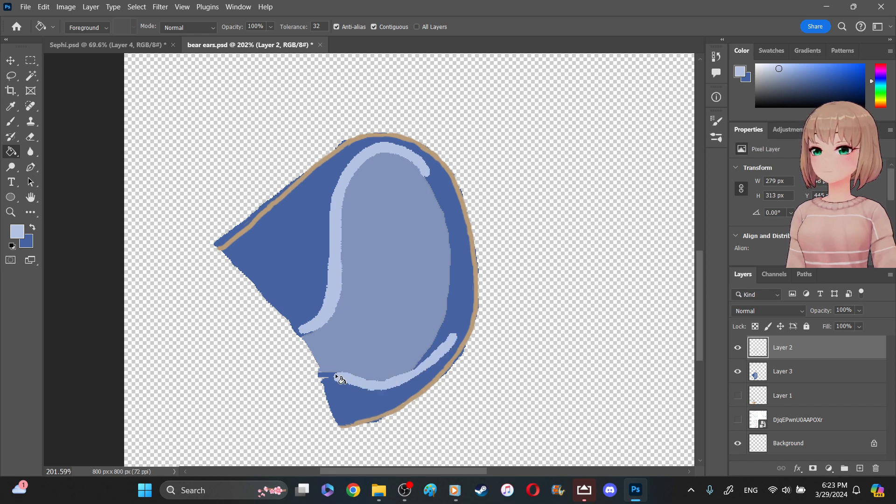
- Swap the colors, set the foreground to dark blue #264ea2, and fill the ear's brown outline with the Paint Bucket
click(33, 228)
click(18, 231)
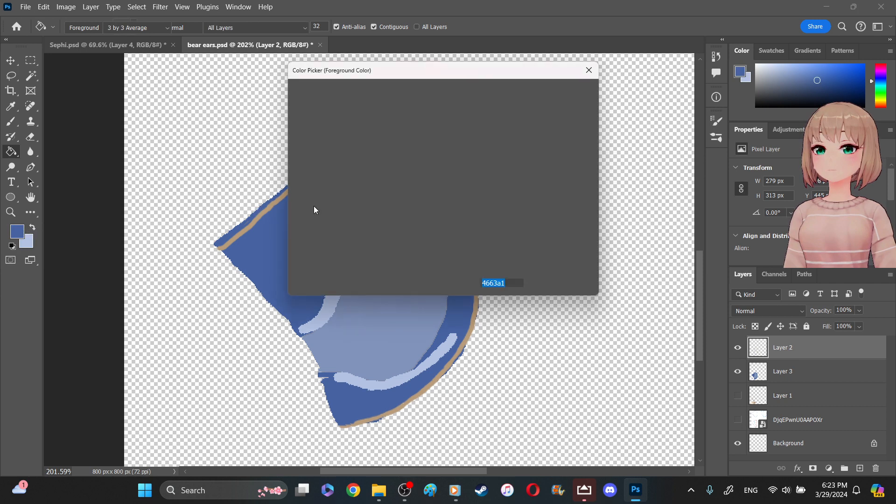
click(412, 171)
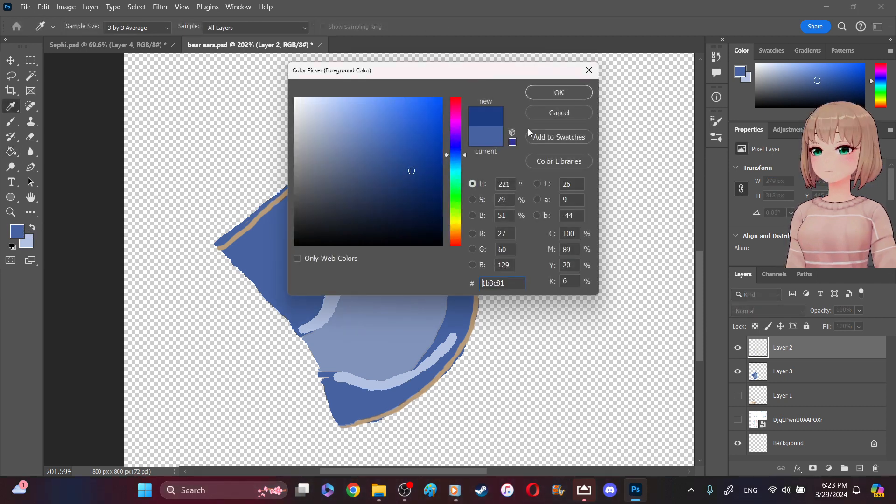
click(399, 143)
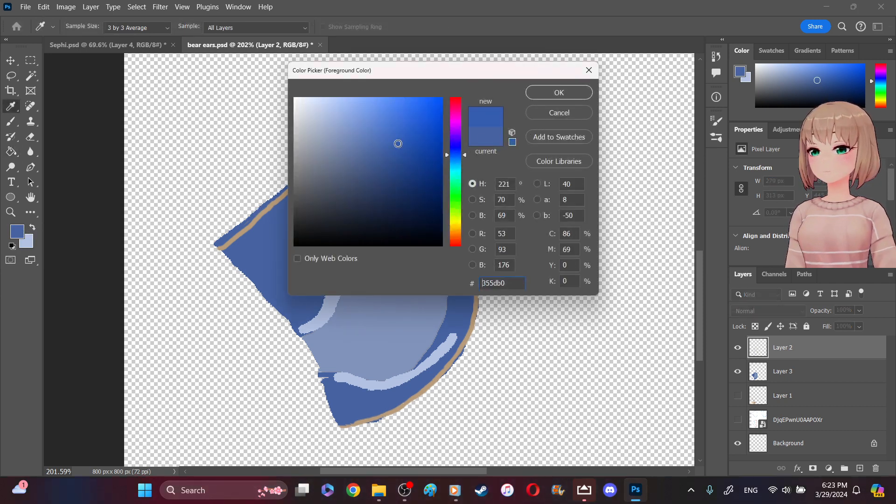
click(409, 146)
click(407, 152)
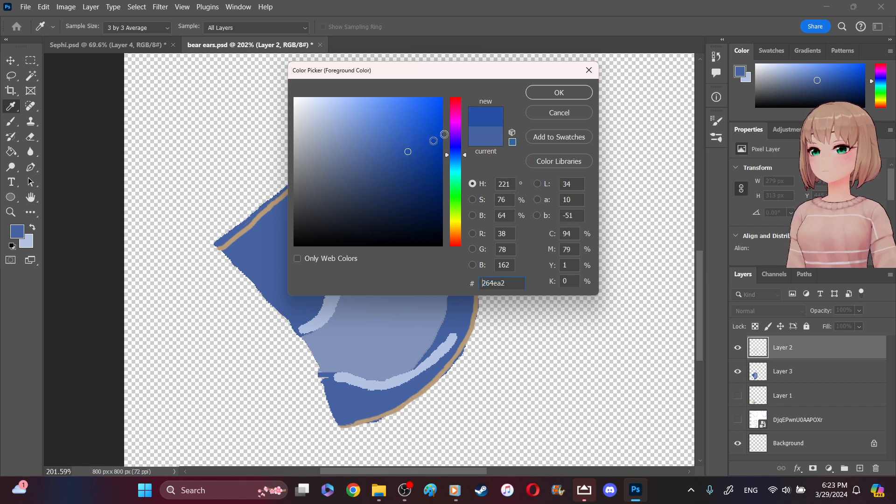
click(540, 97)
key(g)
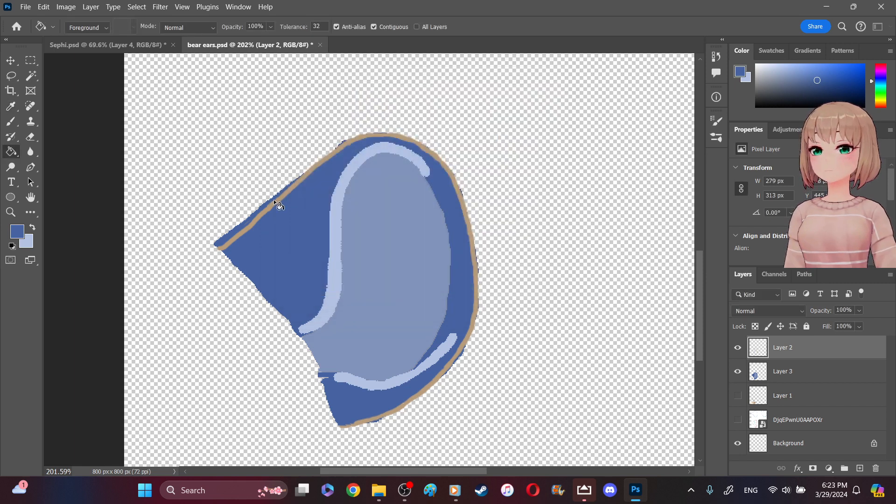
click(274, 204)
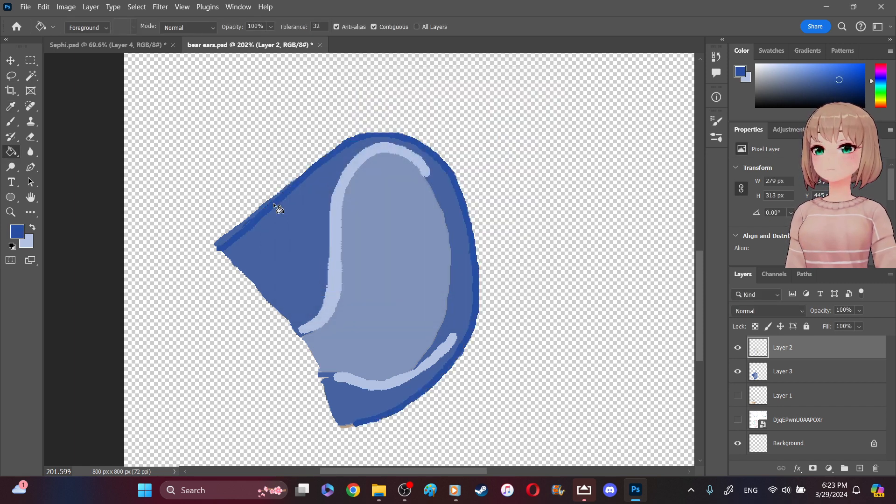
- With a 6 px hard round brush, cover the outline's leftover brown tip in dark blue and extend the highlights to the ear's edge in pale blue
click(11, 121)
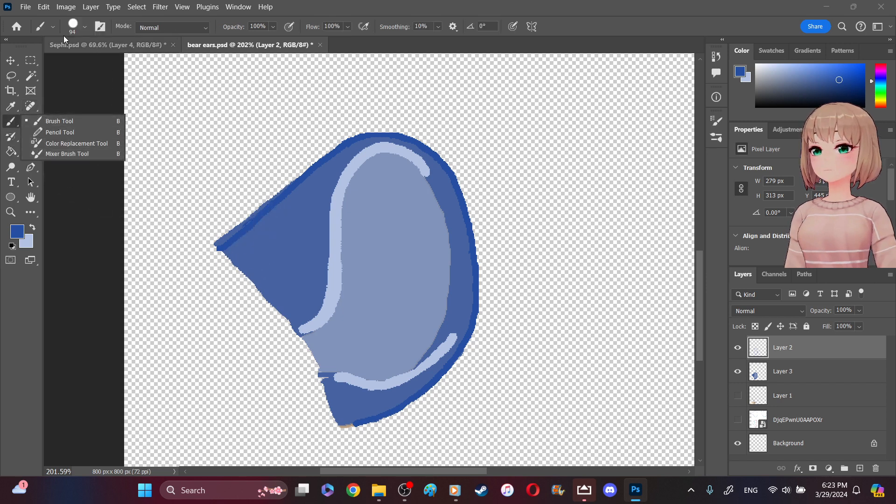
click(84, 29)
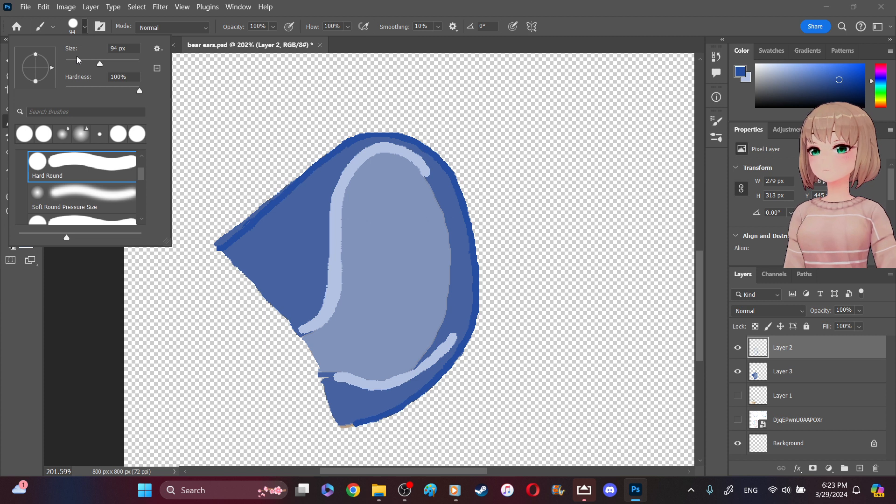
click(69, 62)
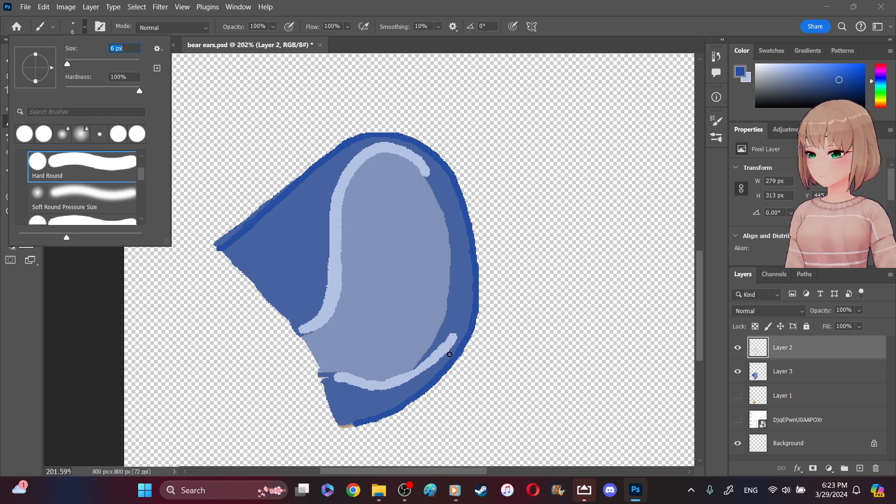
click(355, 426)
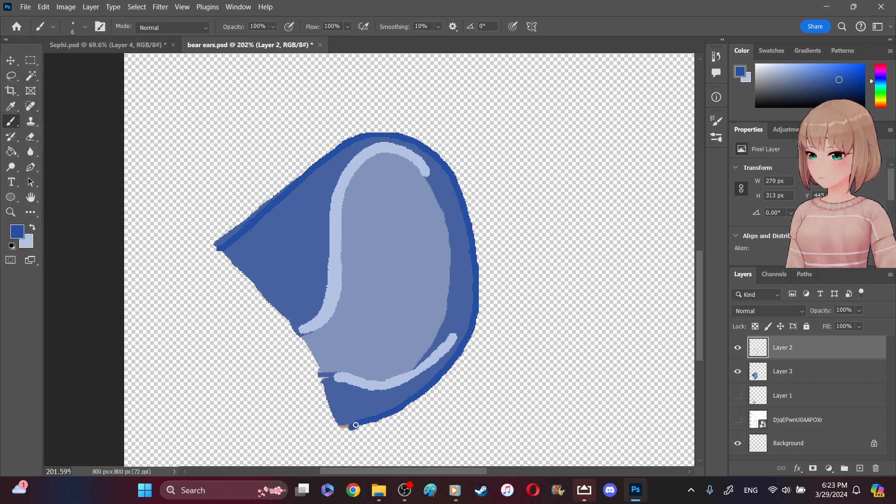
drag(344, 427, 338, 430)
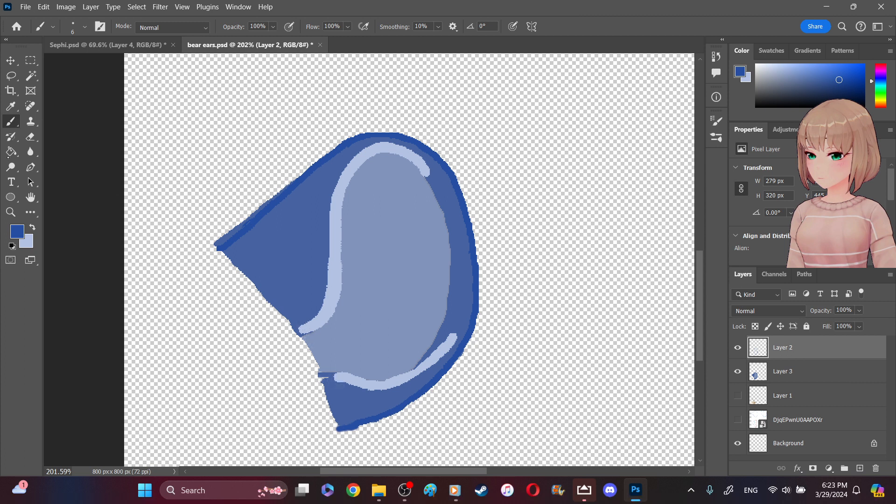
key(x)
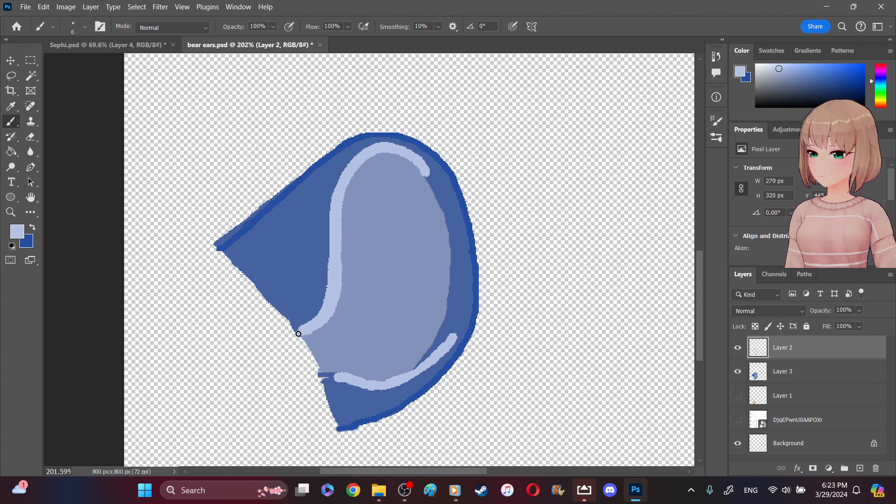
drag(365, 385, 324, 375)
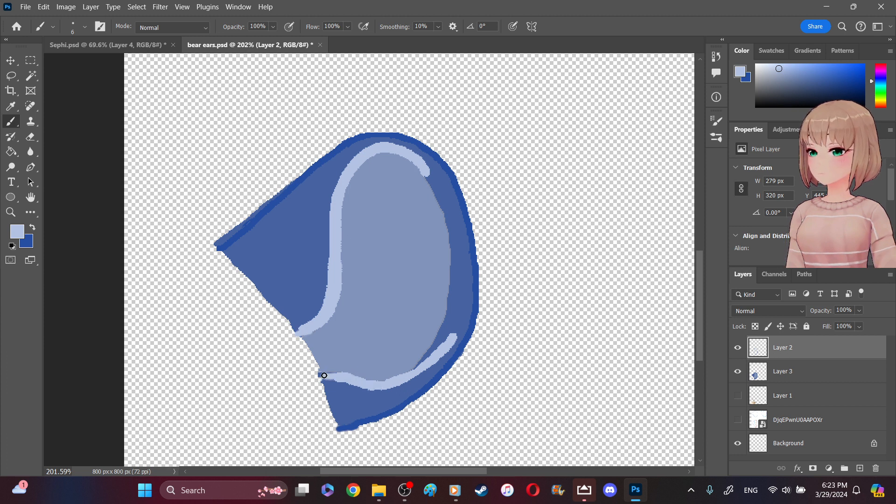
- Soften the jagged open edge of the ear with the Blur tool at 50% strength, on Layer 2 and on Layer 3
click(30, 151)
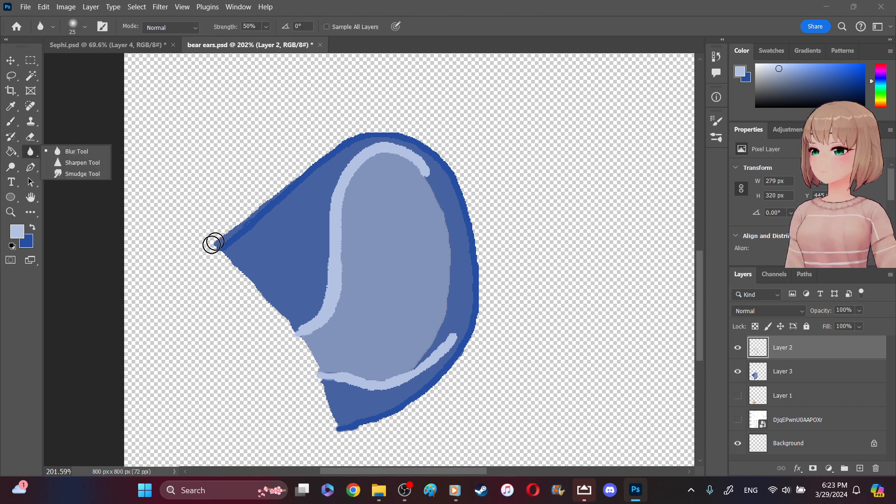
mouse_move(228, 265)
mouse_down()
mouse_move(260, 293)
mouse_move(302, 306)
mouse_up()
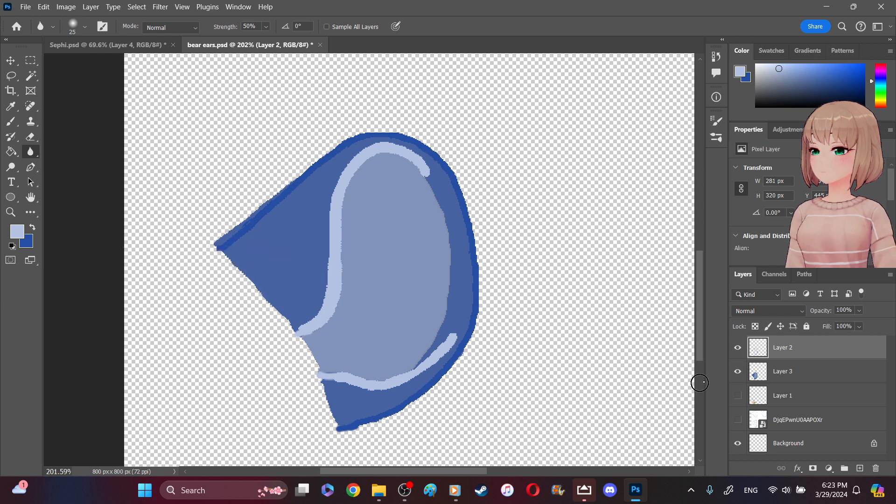
drag(759, 379, 760, 375)
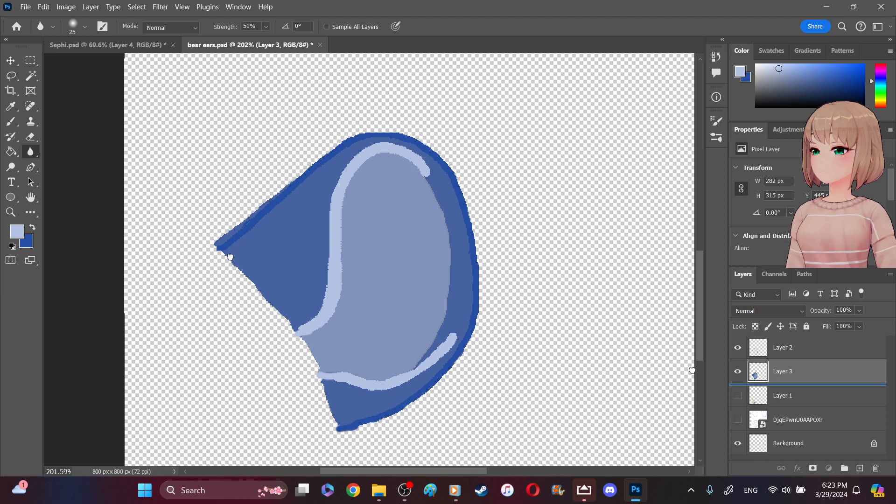
mouse_move(228, 257)
mouse_down()
mouse_move(301, 353)
mouse_move(295, 334)
mouse_move(342, 425)
mouse_move(318, 409)
mouse_up()
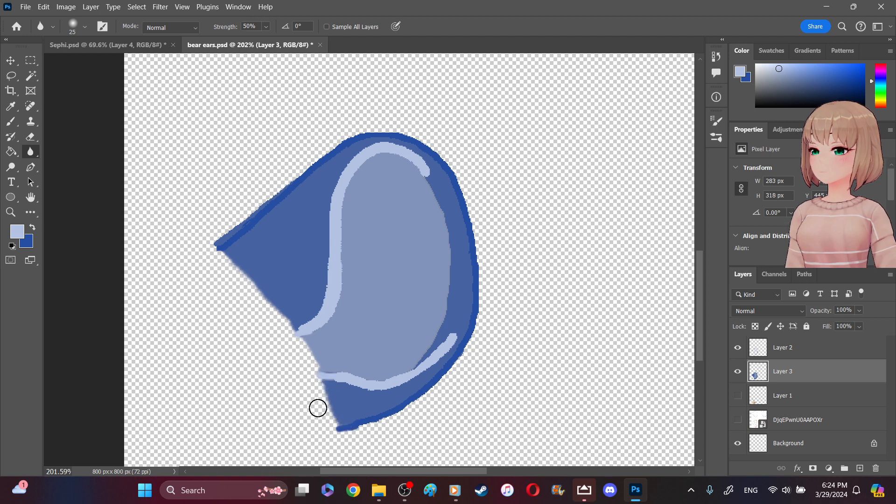
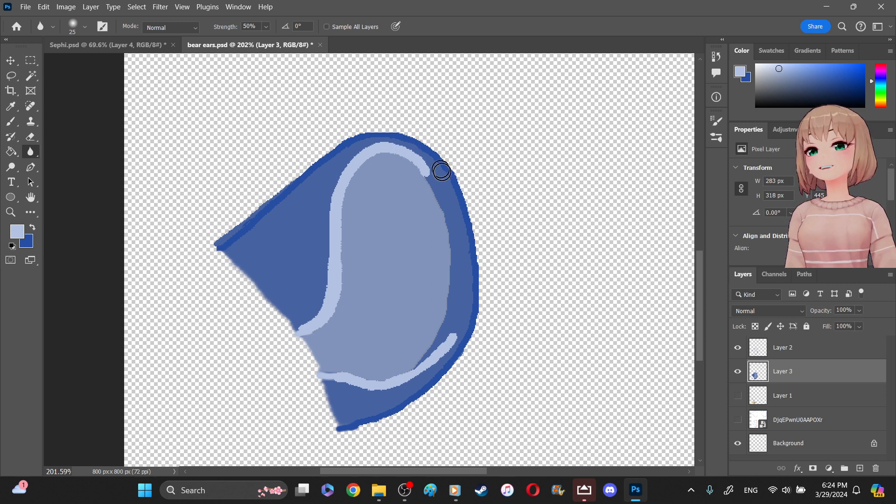
- On Layer 2, soften both pale highlight lines of the ear with the 25 px Blur tool at 50% strength
click(794, 349)
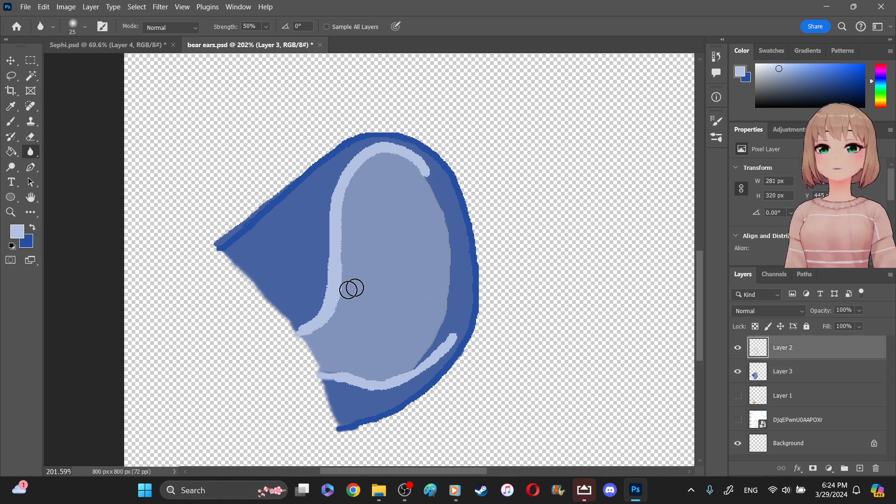
mouse_move(346, 266)
mouse_down()
mouse_move(334, 315)
mouse_move(304, 335)
mouse_move(318, 294)
mouse_move(320, 304)
mouse_move(330, 209)
mouse_move(348, 169)
mouse_move(376, 146)
mouse_move(408, 142)
mouse_move(399, 148)
mouse_move(433, 175)
mouse_move(404, 157)
mouse_move(387, 168)
mouse_up()
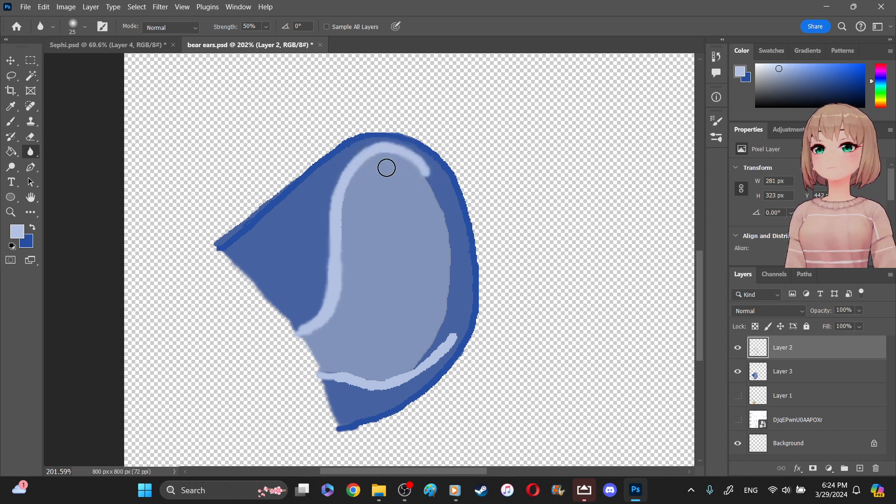
mouse_move(436, 186)
mouse_down()
mouse_move(394, 150)
mouse_move(364, 163)
mouse_move(346, 197)
mouse_move(330, 310)
mouse_move(299, 336)
mouse_move(459, 338)
mouse_move(446, 334)
mouse_move(427, 358)
mouse_move(380, 380)
mouse_move(342, 370)
mouse_move(374, 380)
mouse_move(325, 379)
mouse_move(398, 385)
mouse_move(453, 336)
mouse_move(397, 377)
mouse_up()
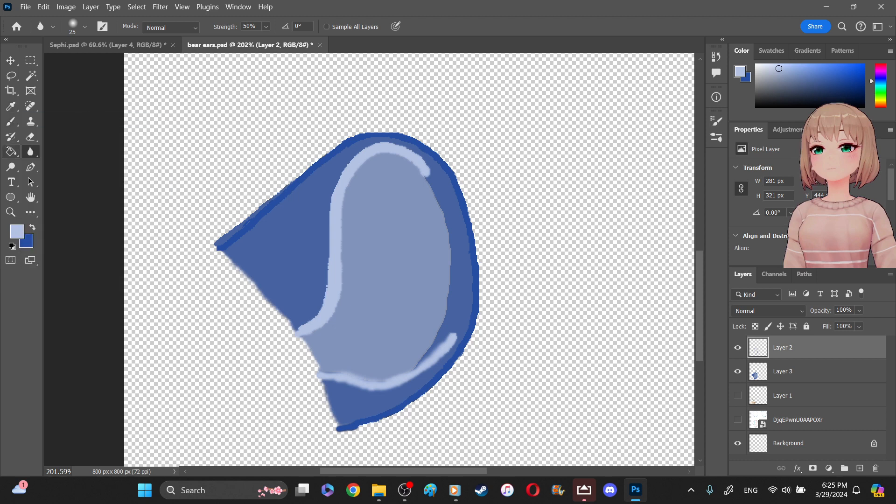
- Sample the inner ear's gray-blue and smooth the inner ear's edges on Layer 3 with a 6 px hard brush
click(11, 106)
click(380, 258)
key(b)
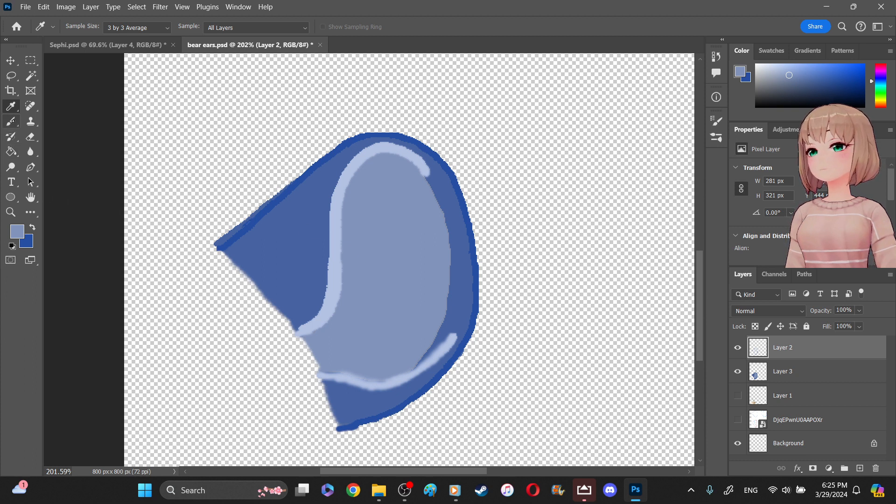
click(11, 122)
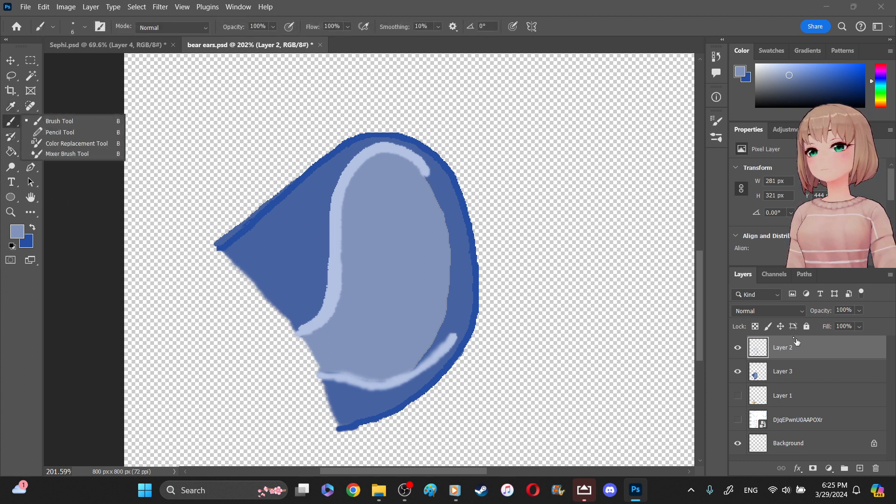
click(782, 374)
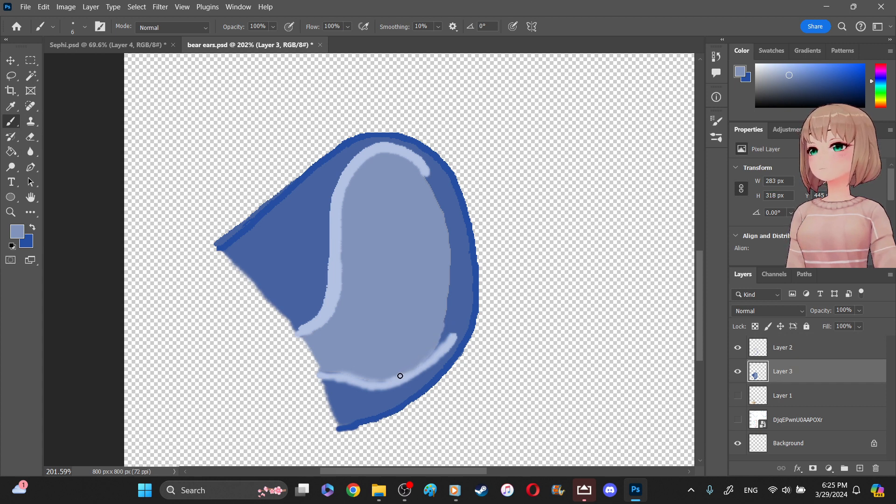
mouse_move(339, 369)
mouse_down()
mouse_move(323, 373)
mouse_move(343, 376)
mouse_up()
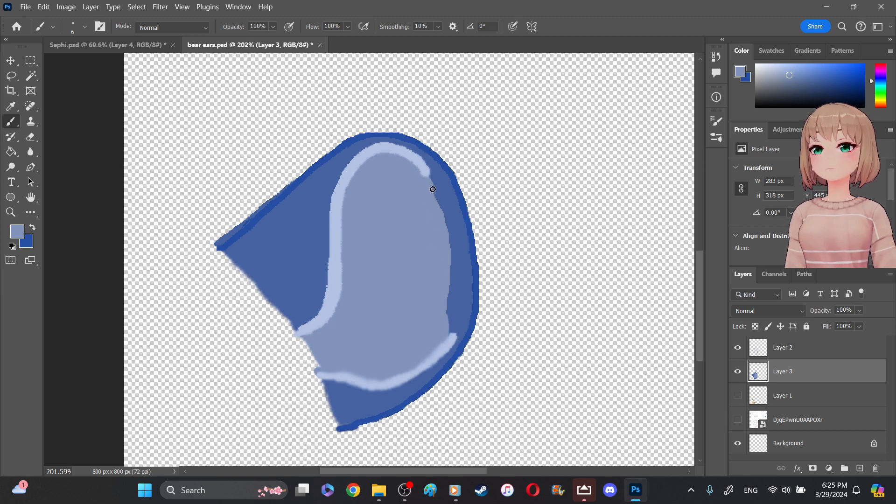
mouse_move(450, 256)
mouse_down()
mouse_move(448, 334)
mouse_move(447, 299)
mouse_move(446, 321)
mouse_up()
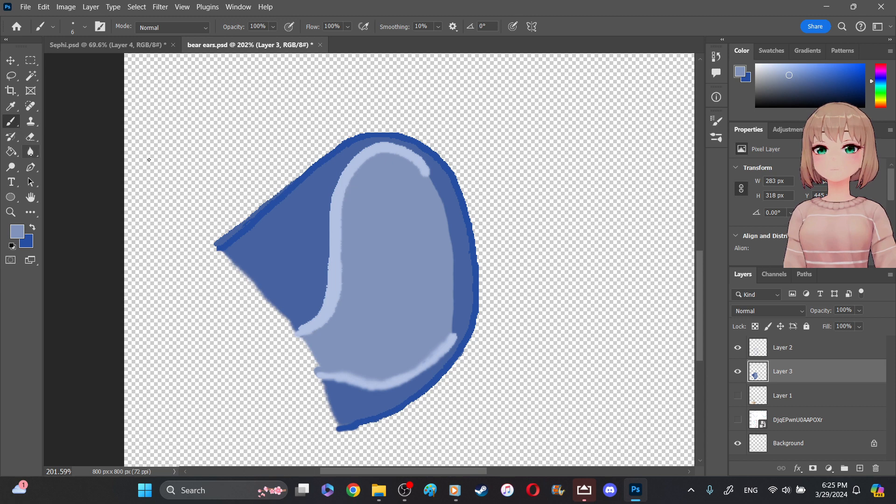
- On Layer 3, blur the border between the inner ear and the darker outer fill, plus the ear's pointed corner
click(30, 151)
mouse_move(434, 178)
mouse_down()
mouse_move(450, 236)
mouse_move(452, 316)
mouse_move(452, 243)
mouse_move(433, 176)
mouse_move(449, 336)
mouse_move(454, 264)
mouse_up()
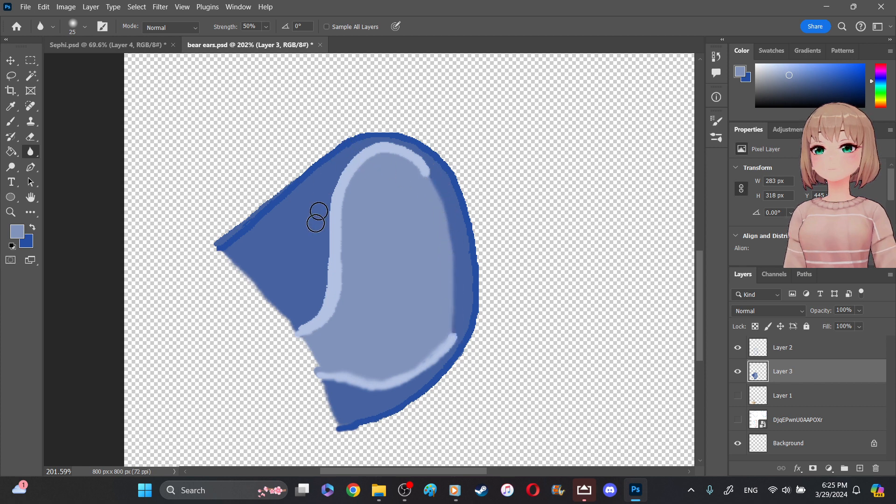
drag(227, 243, 232, 235)
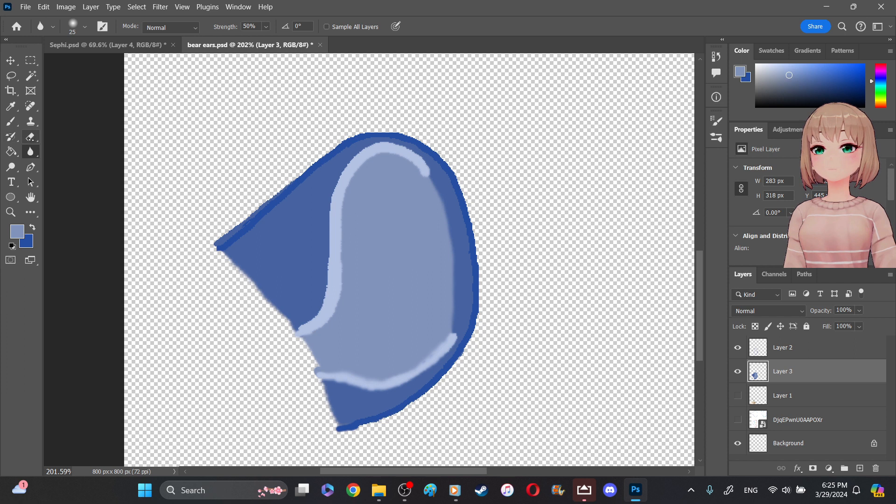
- Erase the Layer 3 fill spilling outside the ear's upper slanted outline with a 5 px eraser
key(e)
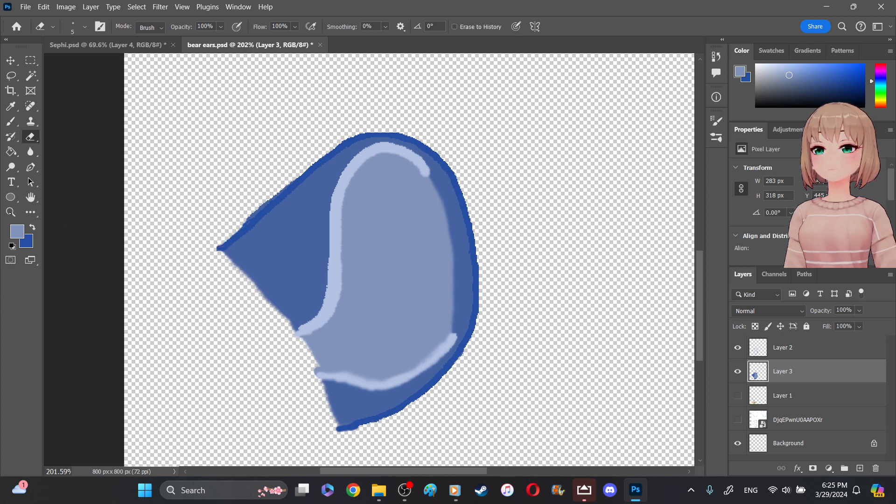
key(z)
mouse_move(176, 113)
mouse_down()
mouse_move(250, 155)
mouse_move(442, 162)
mouse_move(447, 244)
mouse_move(511, 259)
mouse_up()
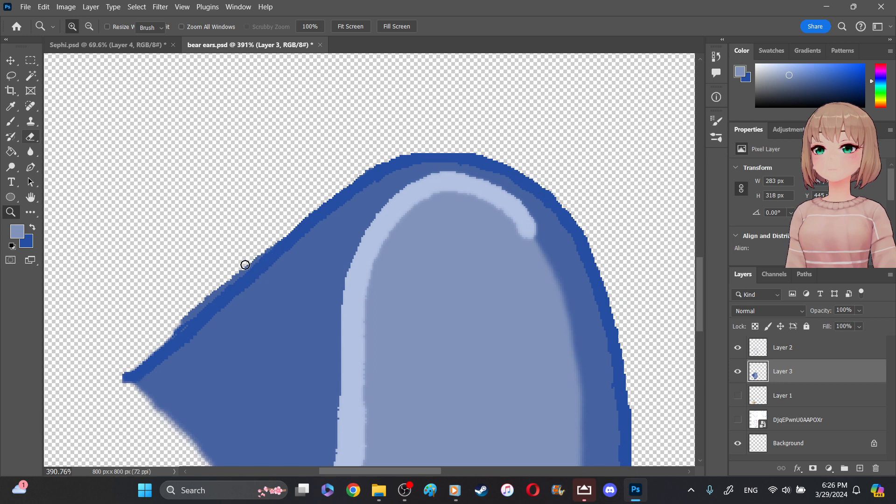
key(e)
mouse_move(246, 269)
mouse_down()
mouse_move(218, 296)
mouse_move(247, 268)
mouse_move(184, 324)
mouse_up()
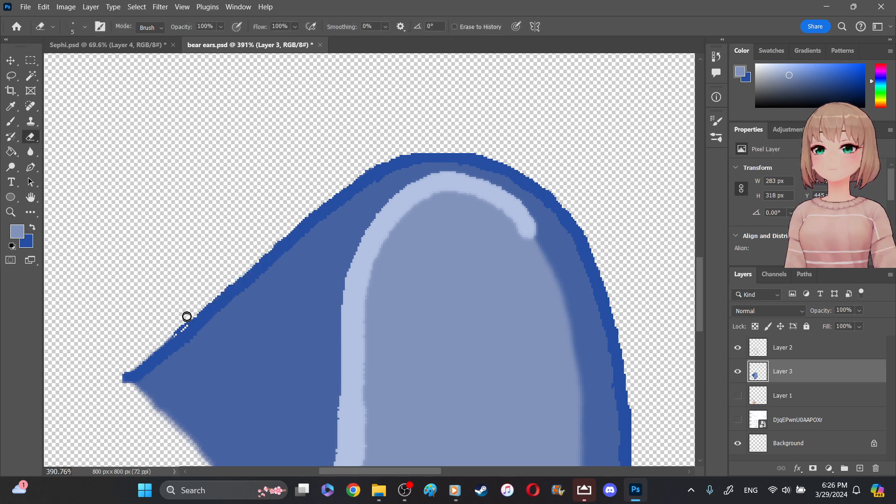
drag(121, 372, 78, 394)
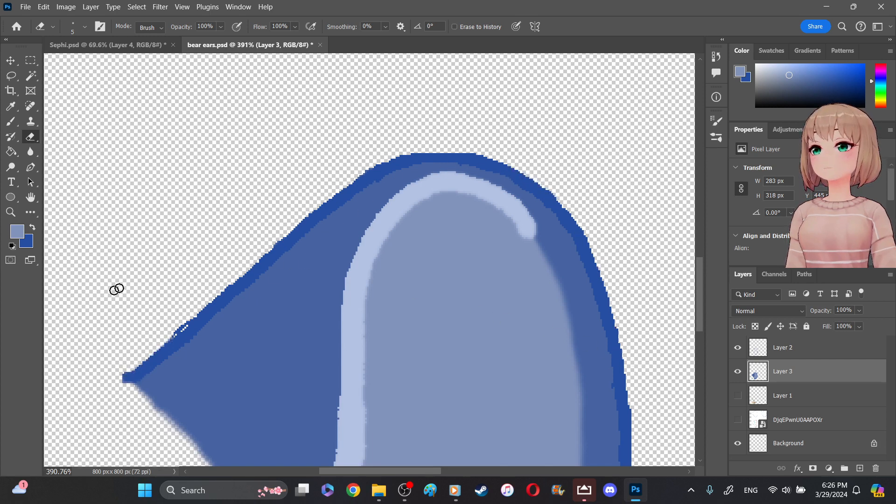
- On Layer 2, blur the dark blue outline around the whole outer edge of the ear at 50% strength
click(779, 351)
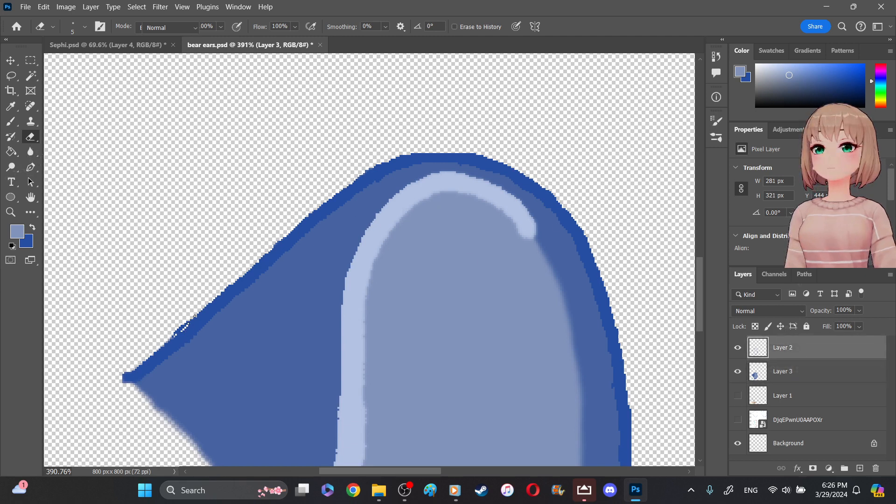
click(30, 152)
mouse_move(184, 320)
mouse_down()
mouse_move(150, 358)
mouse_move(360, 170)
mouse_move(410, 144)
mouse_move(350, 180)
mouse_move(422, 144)
mouse_move(524, 170)
mouse_move(586, 239)
mouse_move(626, 362)
mouse_move(602, 280)
mouse_up()
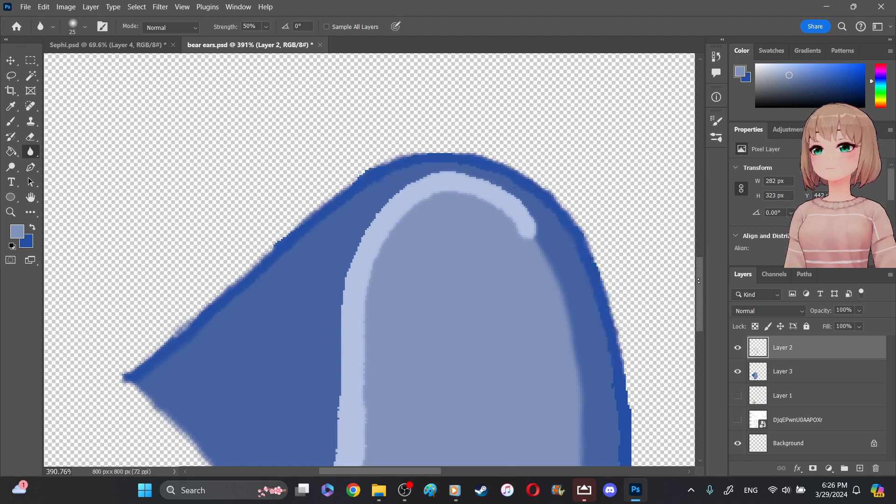
scroll(612, 234, down, 5)
mouse_move(612, 115)
mouse_down()
mouse_move(605, 70)
mouse_move(627, 137)
mouse_move(640, 244)
mouse_move(622, 320)
mouse_move(630, 277)
mouse_move(618, 142)
mouse_move(611, 319)
mouse_move(599, 342)
mouse_move(589, 351)
mouse_move(601, 311)
mouse_move(580, 357)
mouse_move(601, 310)
mouse_move(541, 416)
mouse_move(473, 456)
mouse_move(402, 471)
mouse_move(572, 324)
mouse_move(588, 285)
mouse_up()
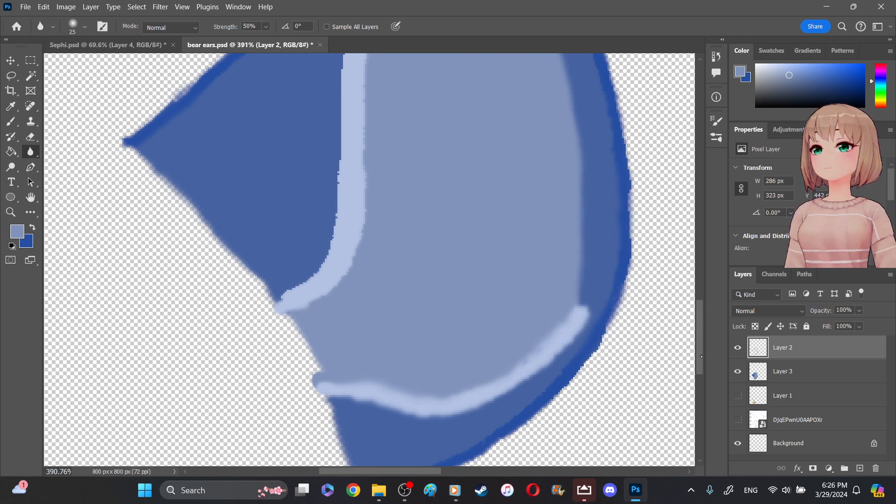
drag(702, 355, 702, 391)
mouse_move(527, 226)
mouse_down()
mouse_move(372, 292)
mouse_move(518, 245)
mouse_up()
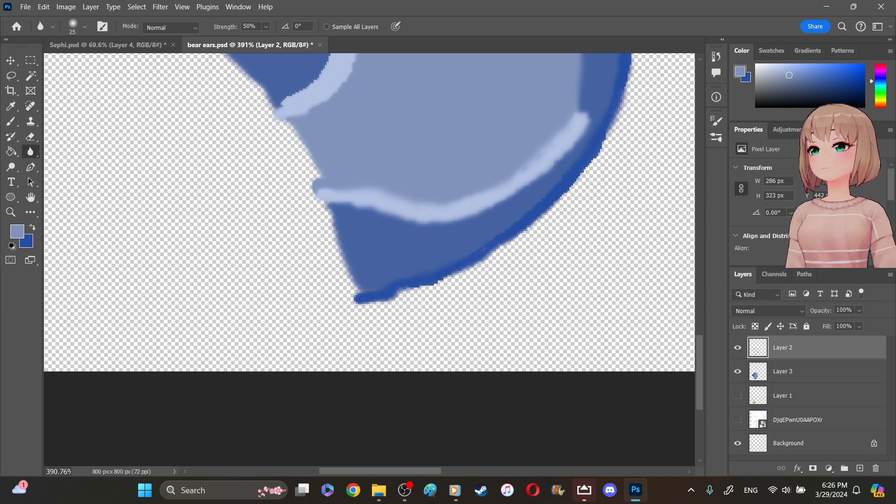
- Swap the foreground and background colors and sample the dark blue from the outline's lower end as foreground
click(32, 227)
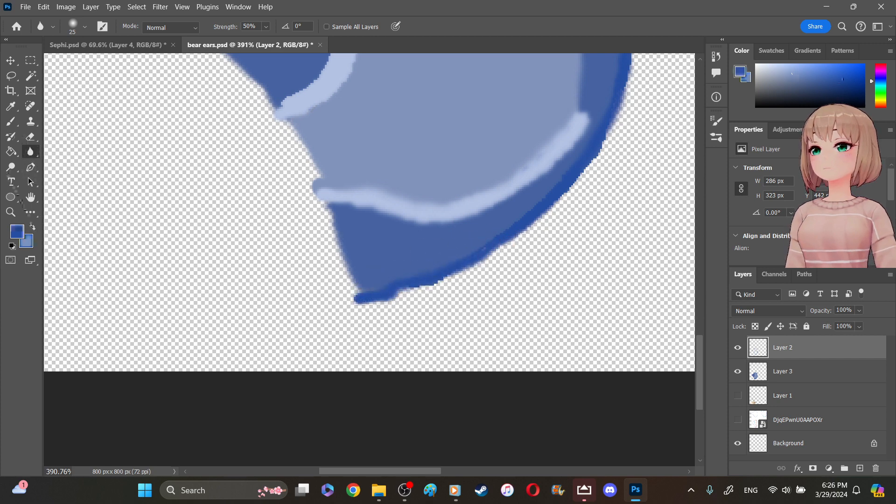
click(11, 106)
click(70, 106)
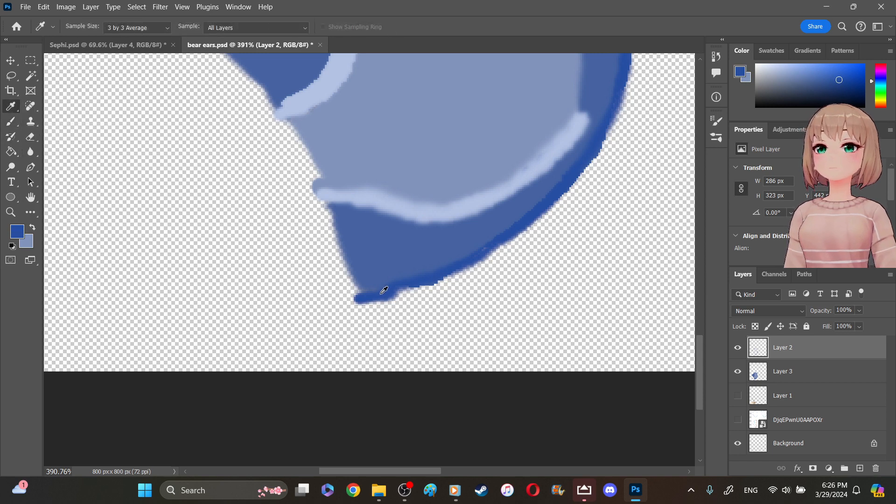
click(362, 285)
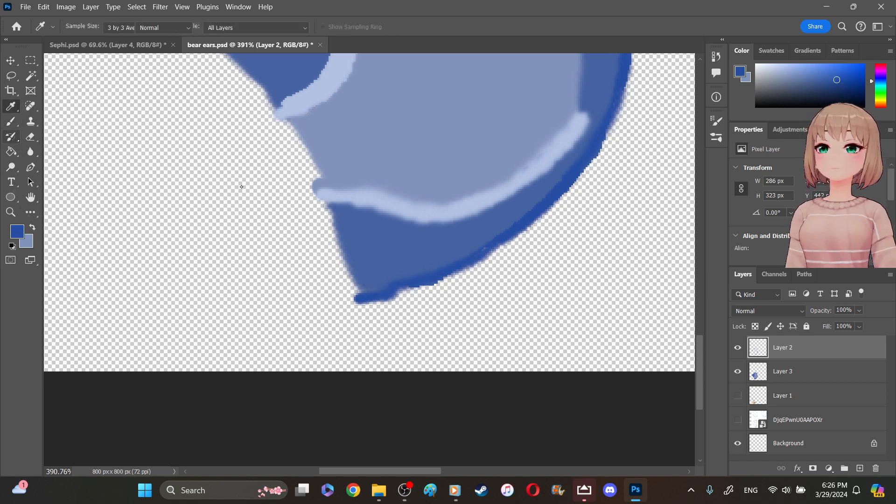
click(11, 136)
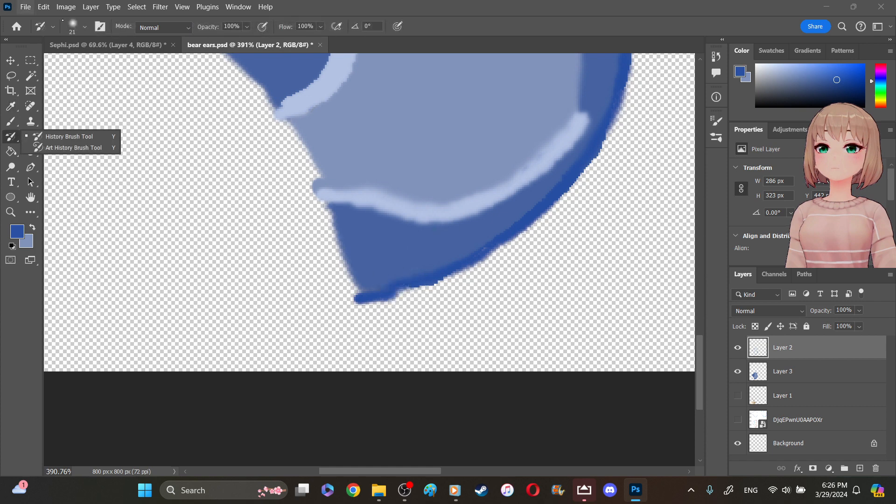
click(78, 25)
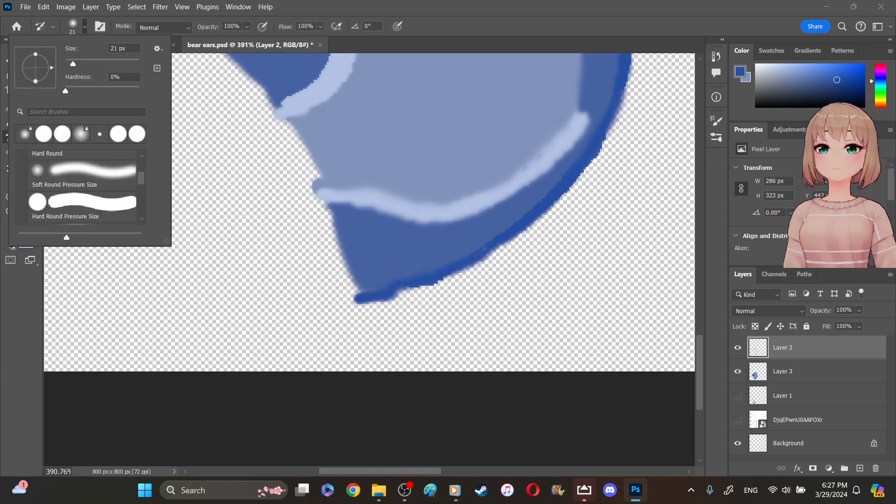
click(14, 142)
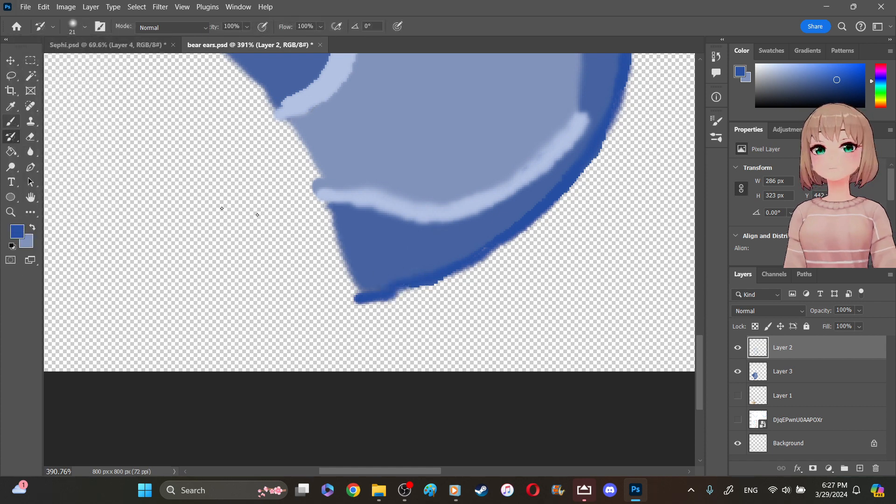
- Repaint the ear's lower outline on Layer 2 in the sampled dark blue with a 6 px brush
key(b)
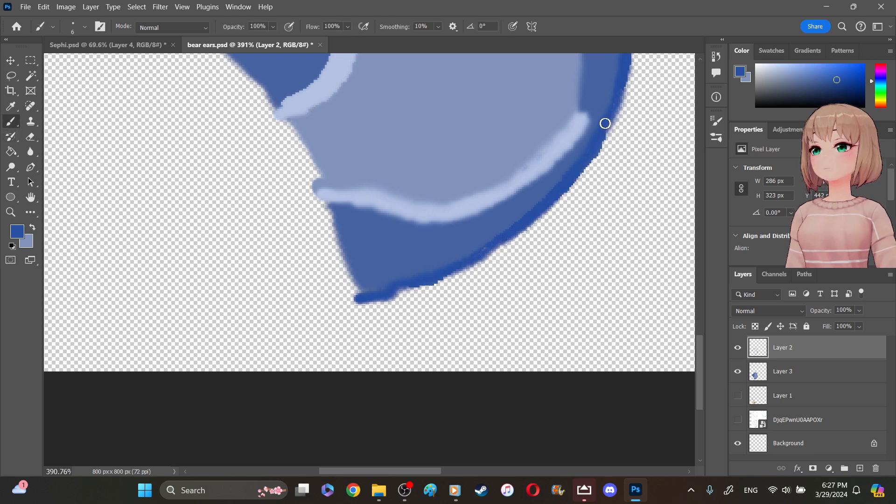
drag(596, 148, 577, 174)
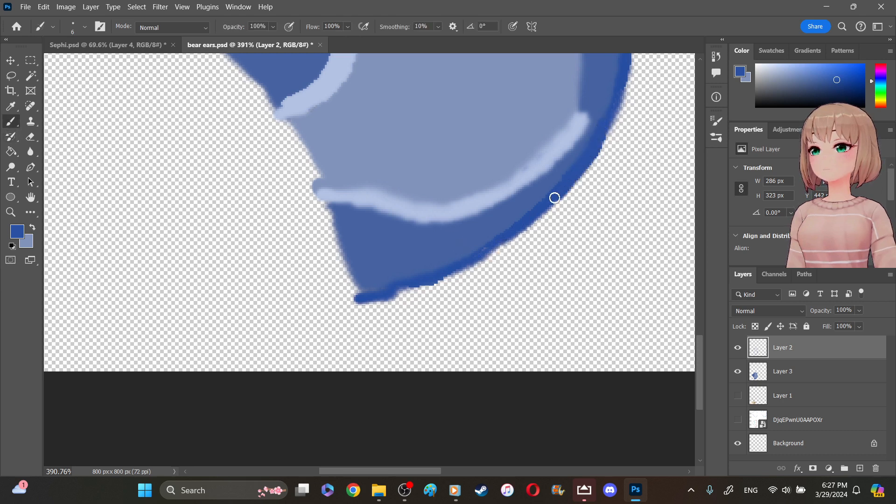
drag(534, 216, 485, 250)
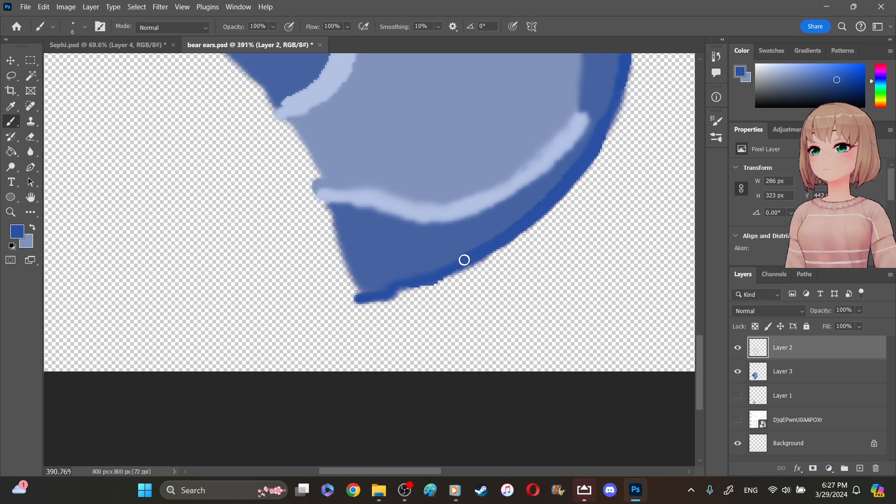
drag(406, 287, 355, 299)
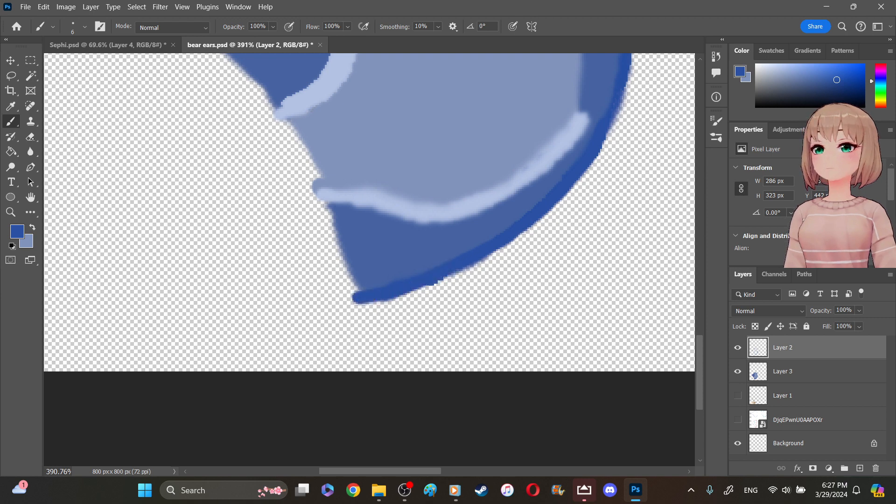
- Thin the outline's lower tip by erasing along its inner edge with a 5 px eraser
click(31, 137)
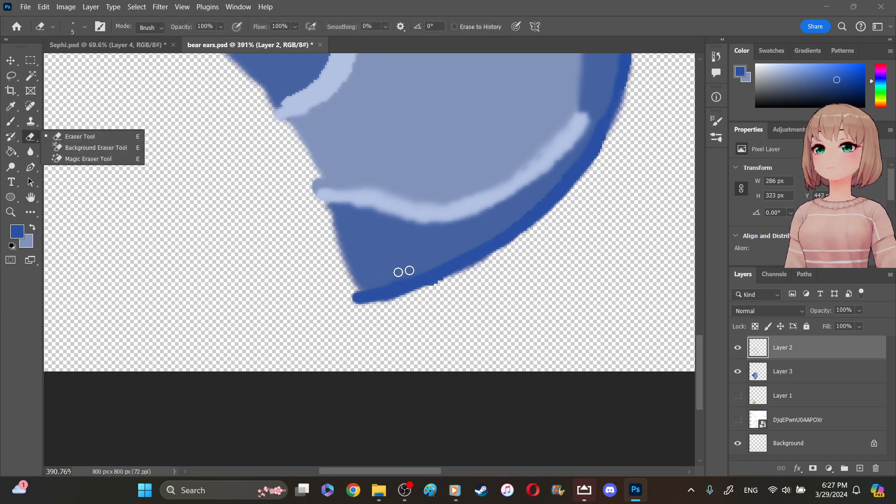
click(397, 275)
mouse_move(399, 281)
mouse_down()
mouse_move(422, 272)
mouse_move(366, 291)
mouse_up()
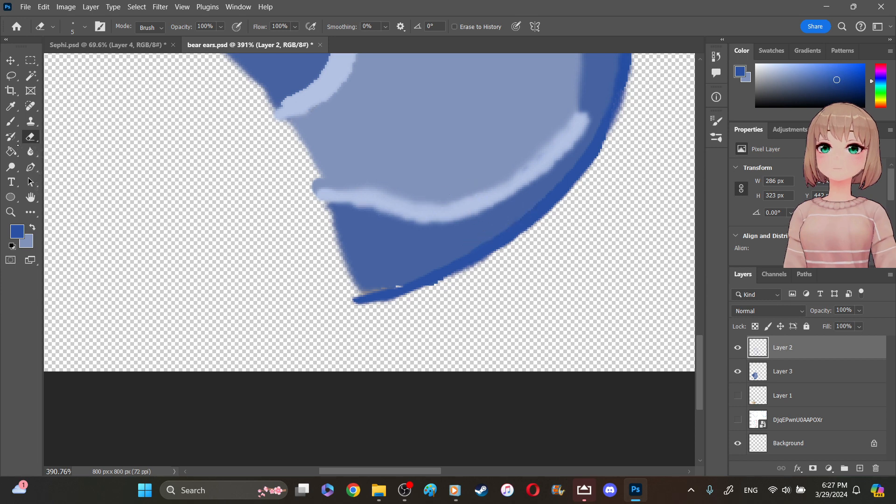
- Sharpen the ear's lower outline on Layer 2 with the 59 px Sharpen tool at 50% strength
click(31, 152)
click(68, 162)
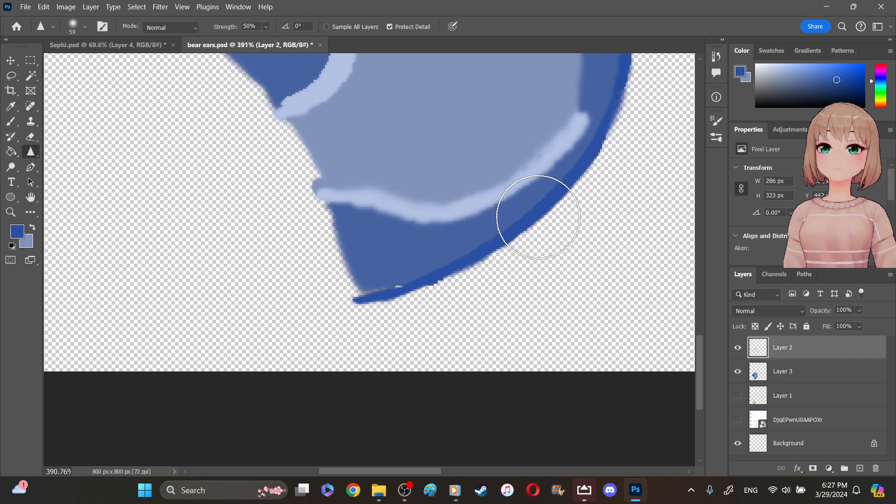
mouse_move(582, 186)
mouse_down()
mouse_move(437, 286)
mouse_move(503, 234)
mouse_move(384, 294)
mouse_move(486, 258)
mouse_move(516, 236)
mouse_move(380, 296)
mouse_move(453, 265)
mouse_move(329, 186)
mouse_up()
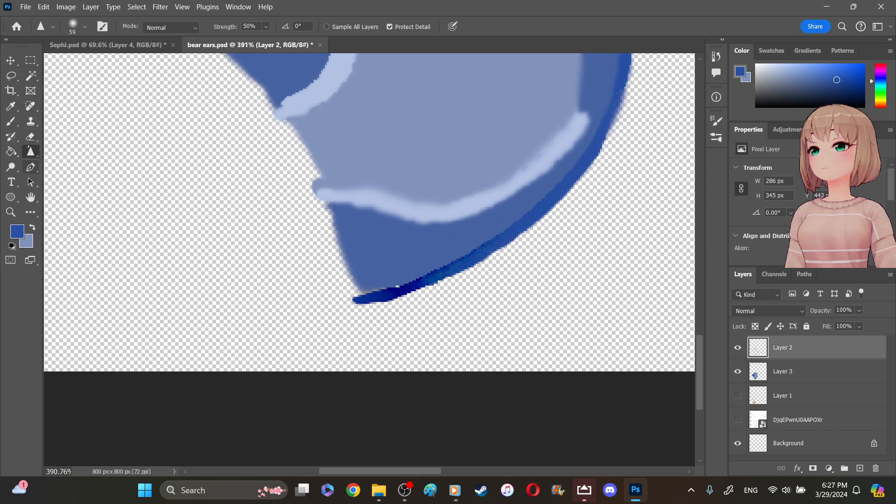
- Blur the sharpened lower outline with the 25 px Blur tool at 50% strength
right_click(30, 150)
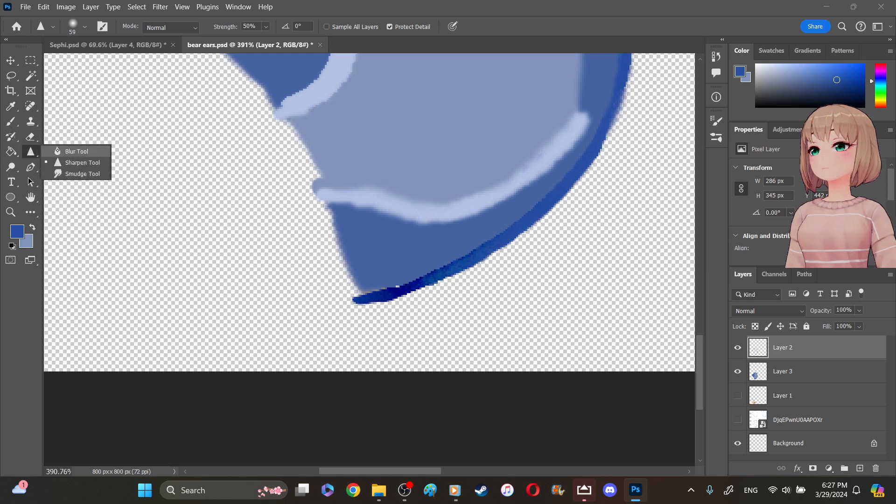
click(57, 150)
mouse_move(459, 260)
mouse_down()
mouse_move(477, 247)
mouse_move(370, 294)
mouse_move(470, 259)
mouse_move(573, 184)
mouse_move(601, 147)
mouse_move(545, 208)
mouse_move(459, 275)
mouse_move(379, 304)
mouse_move(402, 278)
mouse_up()
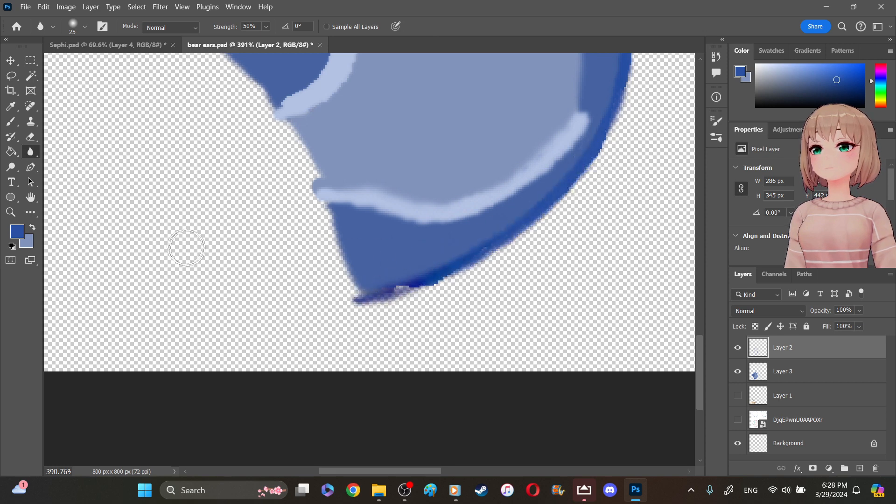
- Try to recolor the outline's discolored lower tip in dark blue with the 13 px Color Replacement tool at 30% tolerance
right_click(10, 122)
click(93, 141)
mouse_move(392, 292)
mouse_down()
mouse_move(404, 268)
mouse_move(344, 253)
mouse_up()
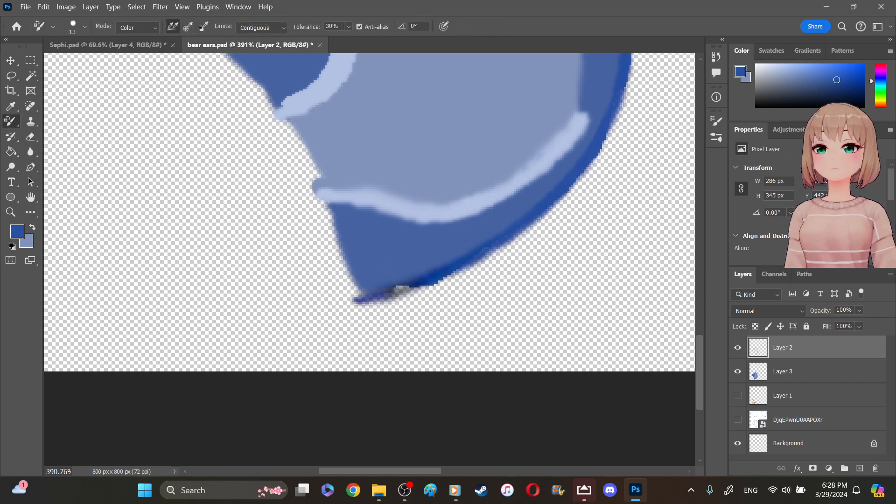
- Revert the ear document through its history to the last eraser stroke before the outline was sharpened
right_click(13, 123)
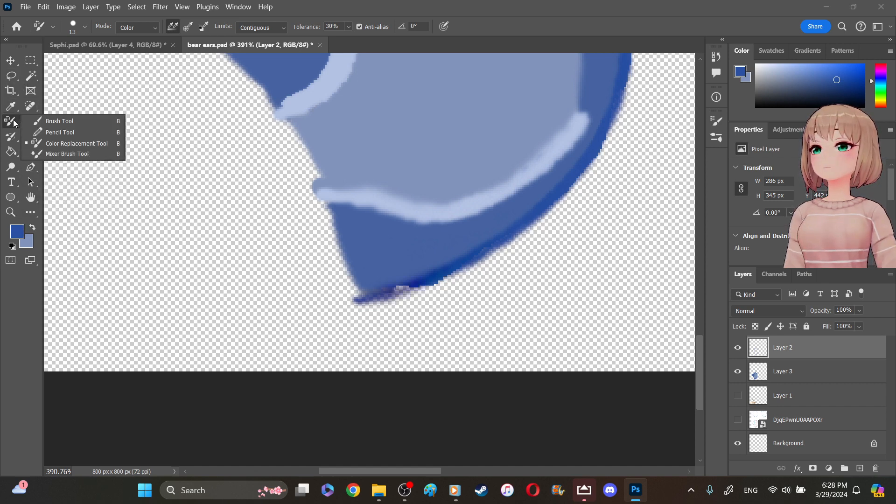
click(46, 122)
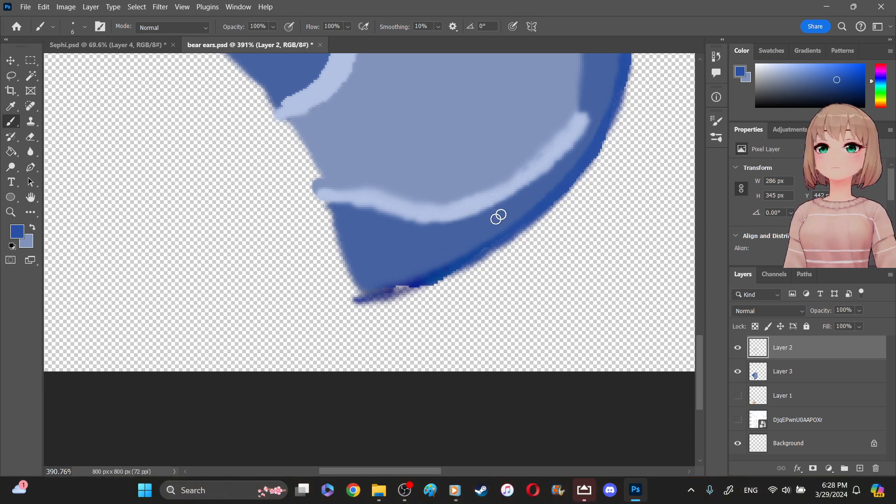
click(717, 57)
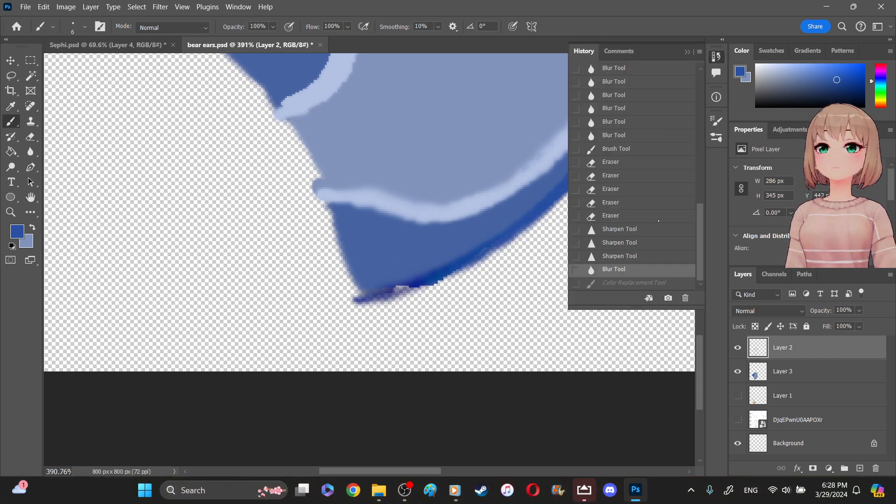
click(625, 217)
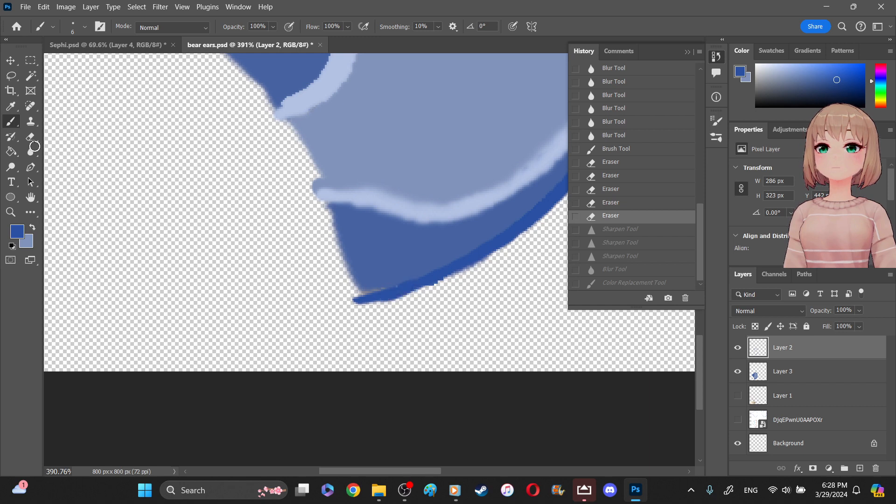
- Smudge the outline's lower tip on Layer 2 with the 13 px Smudge tool at 50% strength
click(39, 154)
click(30, 152)
click(75, 150)
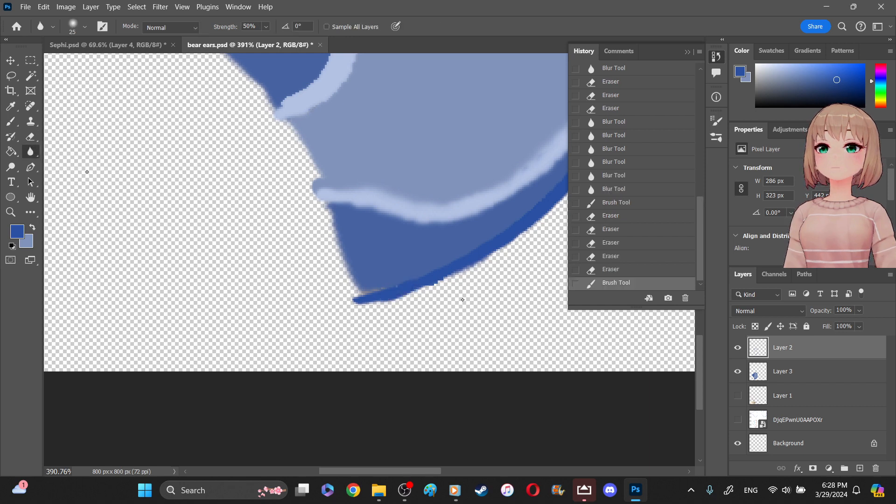
drag(348, 303, 368, 308)
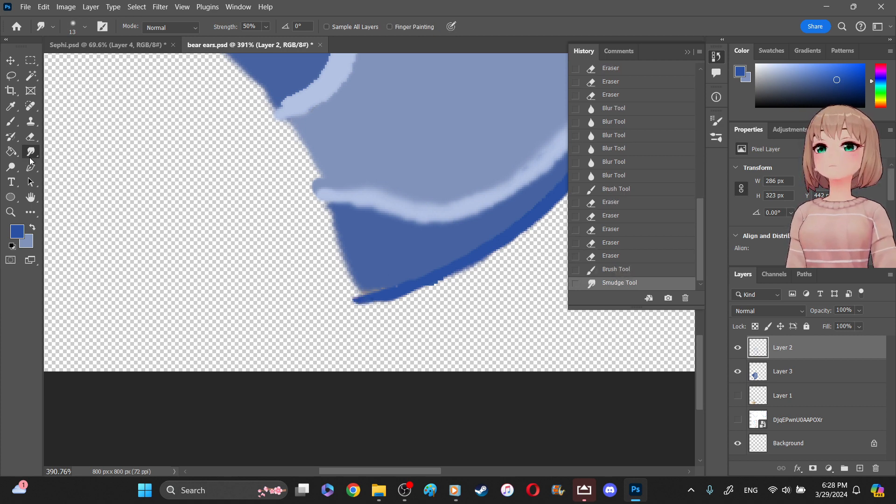
- Soften the ear's lower outer outline on Layer 2 with the 25 px Blur tool at 50% strength
right_click(30, 157)
click(49, 150)
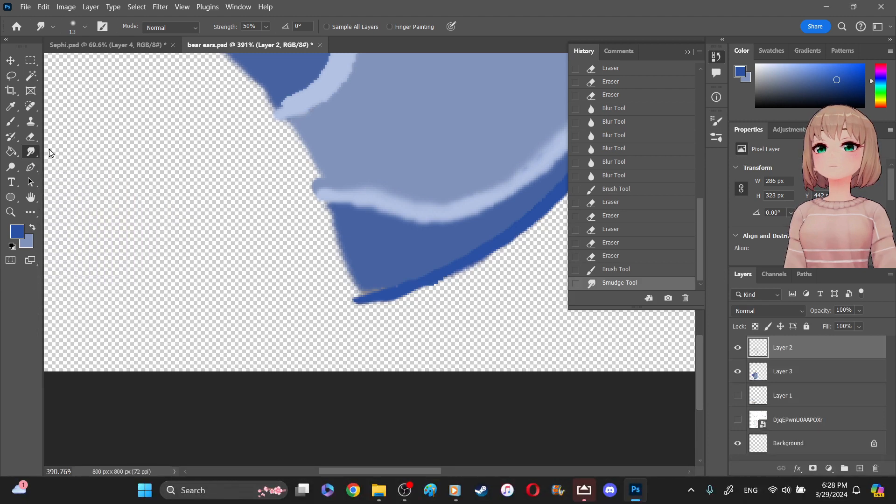
mouse_move(439, 283)
mouse_down()
mouse_move(394, 283)
mouse_move(468, 266)
mouse_move(511, 240)
mouse_move(425, 277)
mouse_move(558, 209)
mouse_up()
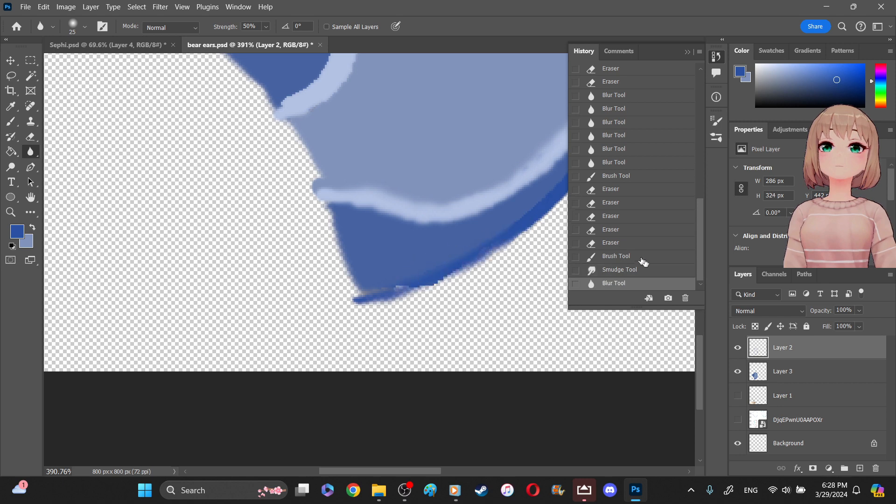
click(676, 340)
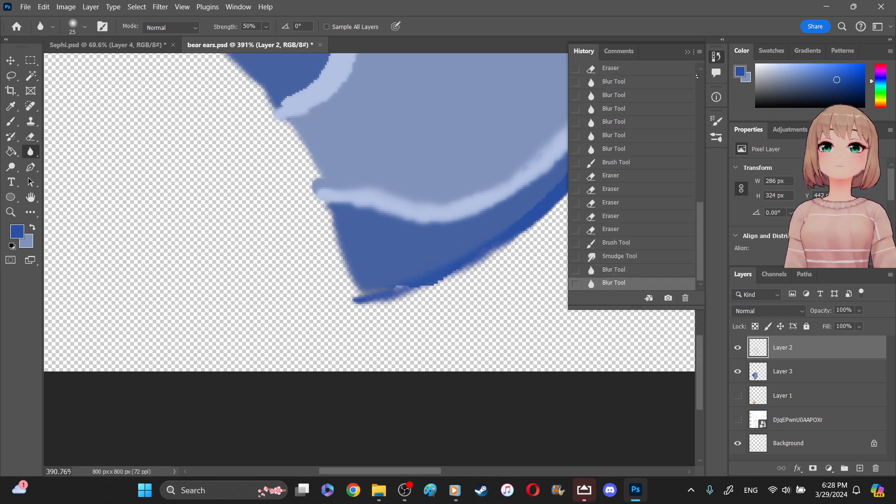
click(689, 52)
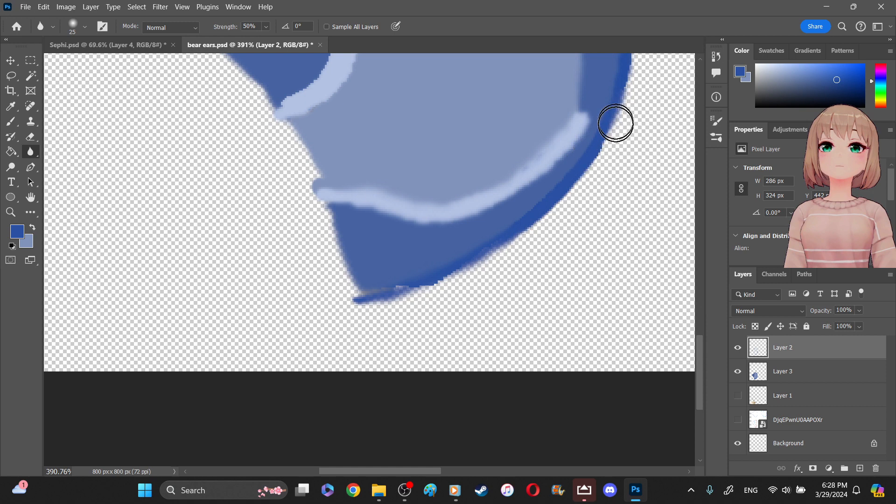
mouse_move(605, 141)
mouse_down()
mouse_move(564, 192)
mouse_move(468, 257)
mouse_move(600, 152)
mouse_move(560, 196)
mouse_move(501, 236)
mouse_up()
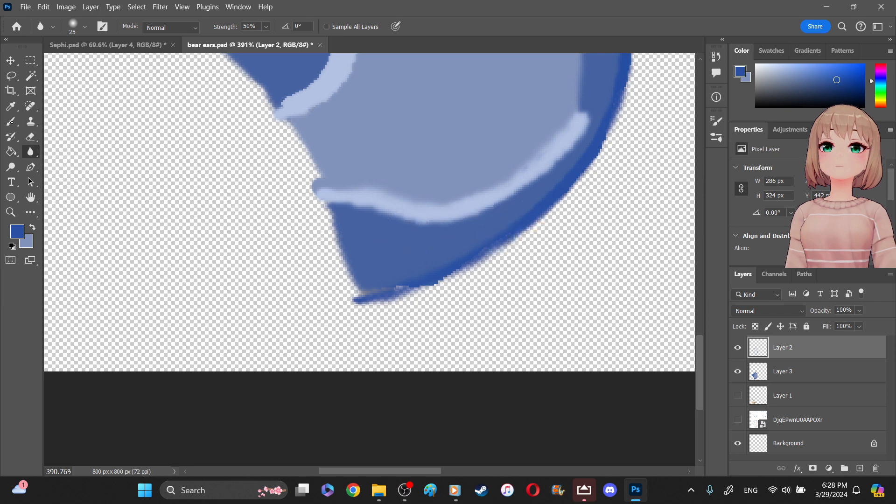
- Repaint the ear's lower outline down to its tip in dark blue on Layer 2 with the 6 px Brush tool
right_click(11, 121)
click(65, 131)
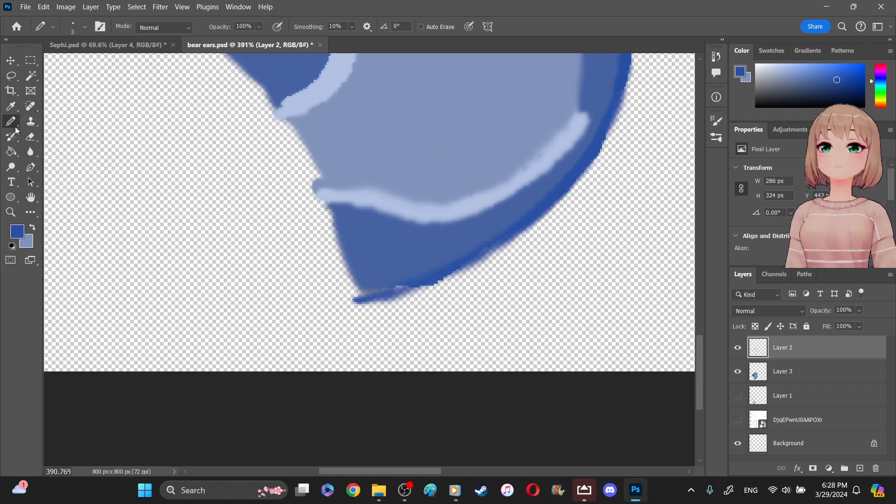
right_click(16, 131)
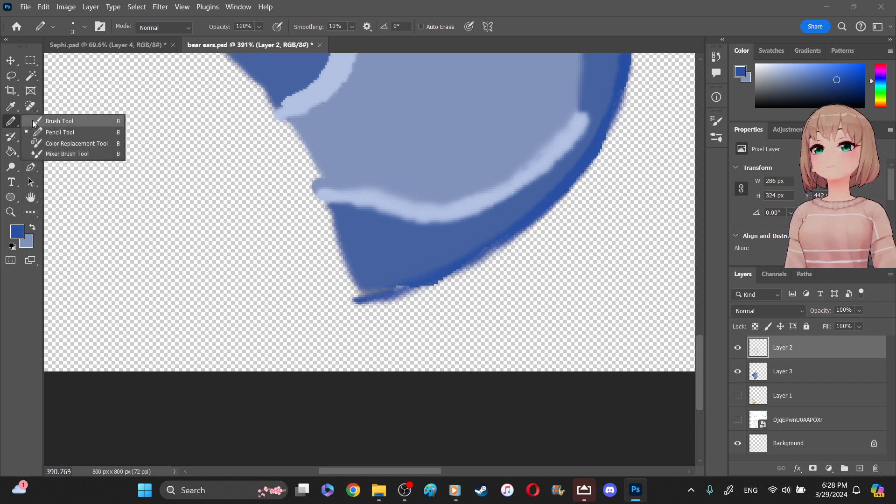
click(65, 119)
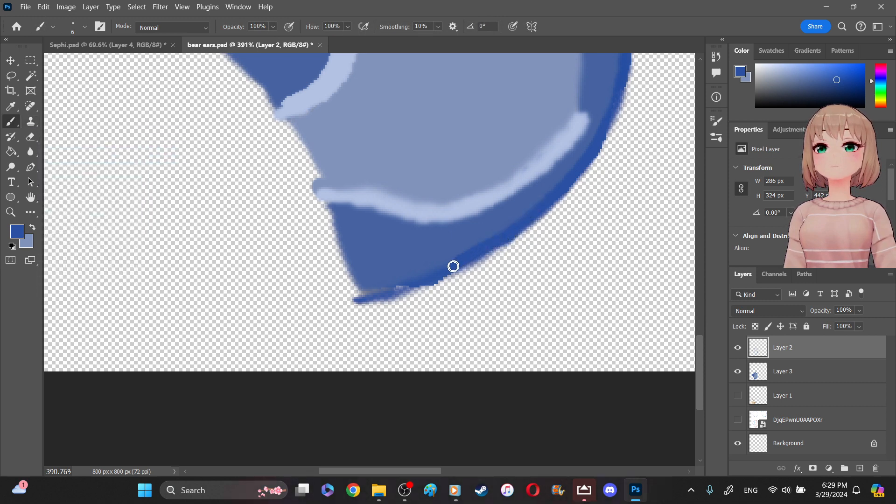
drag(417, 285, 399, 292)
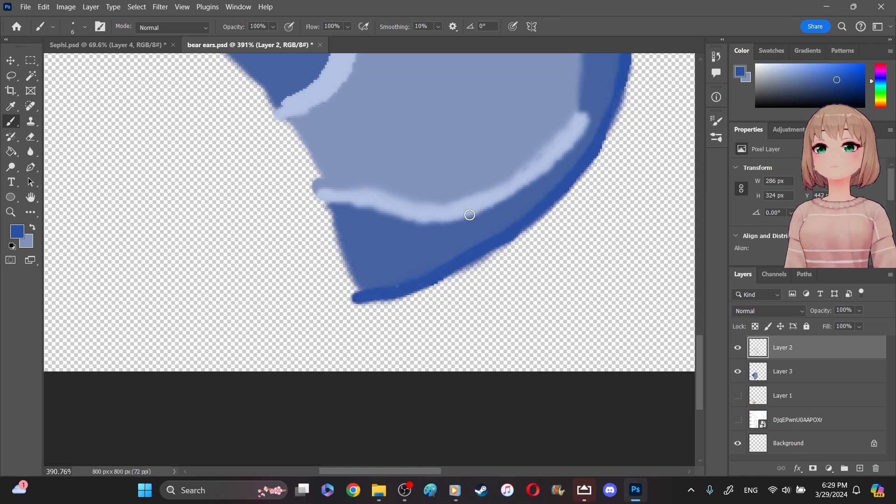
- Sample the ear's medium blue fill and extend it on Layer 3 along the lower section's inner cut edge with a 6 px brush
key(alt+bracketleft)
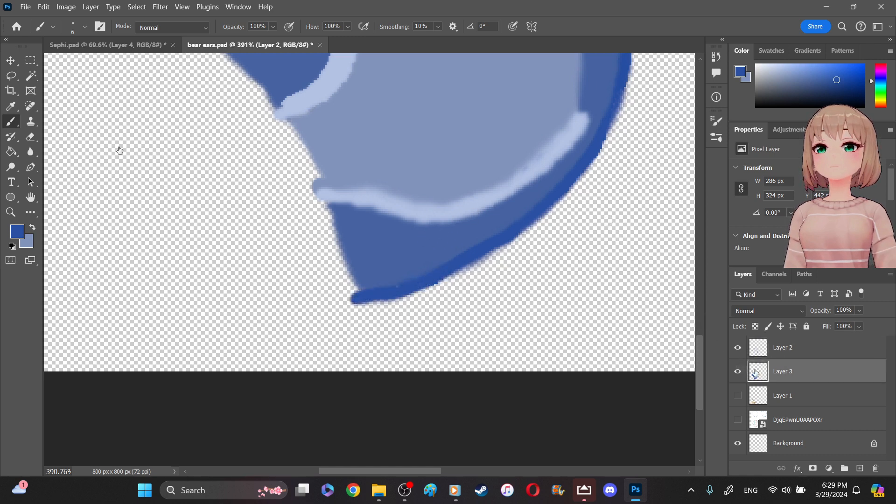
right_click(10, 106)
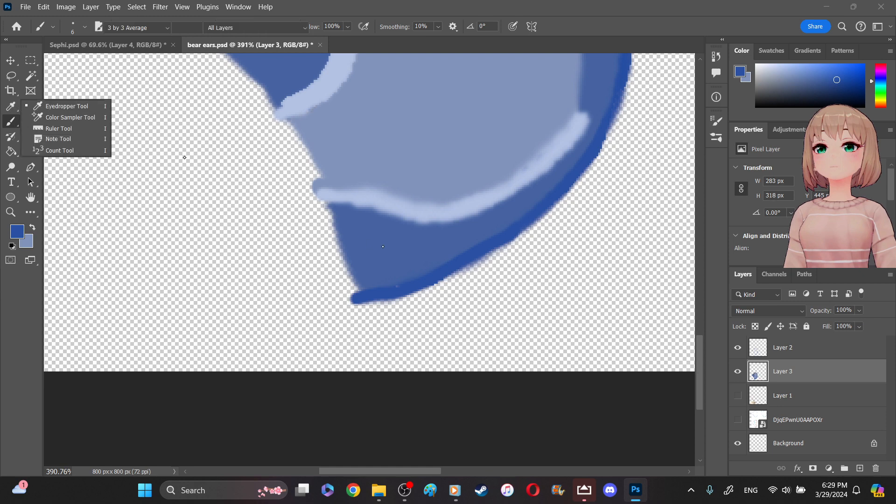
click(60, 105)
click(366, 236)
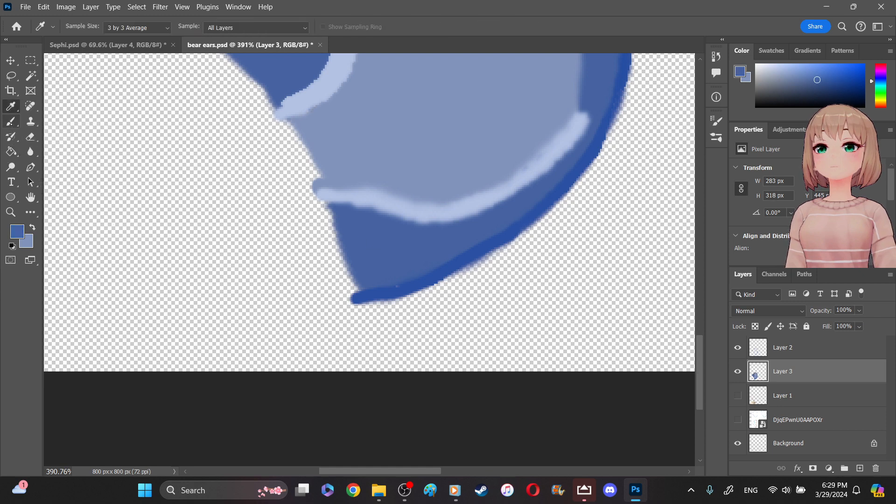
click(10, 123)
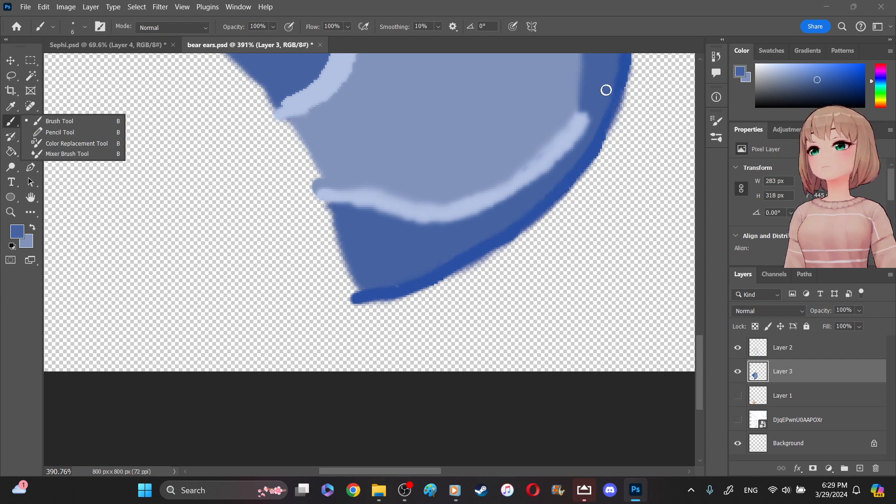
click(595, 115)
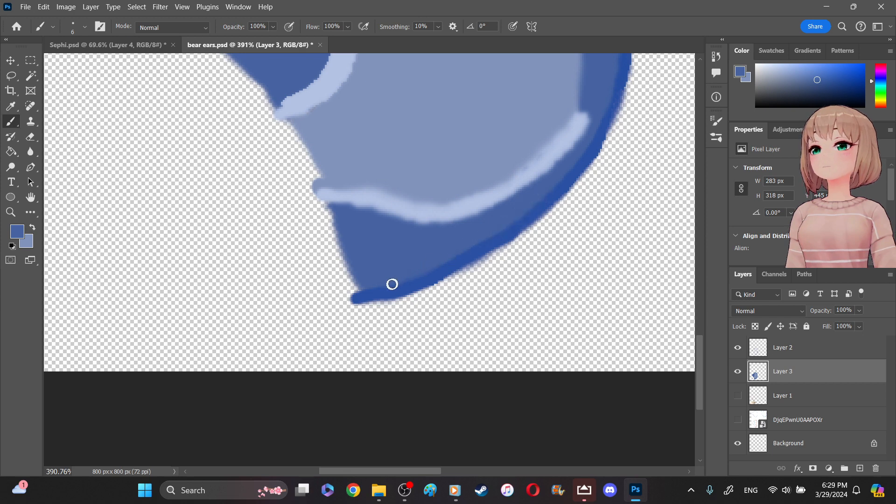
drag(329, 206, 353, 293)
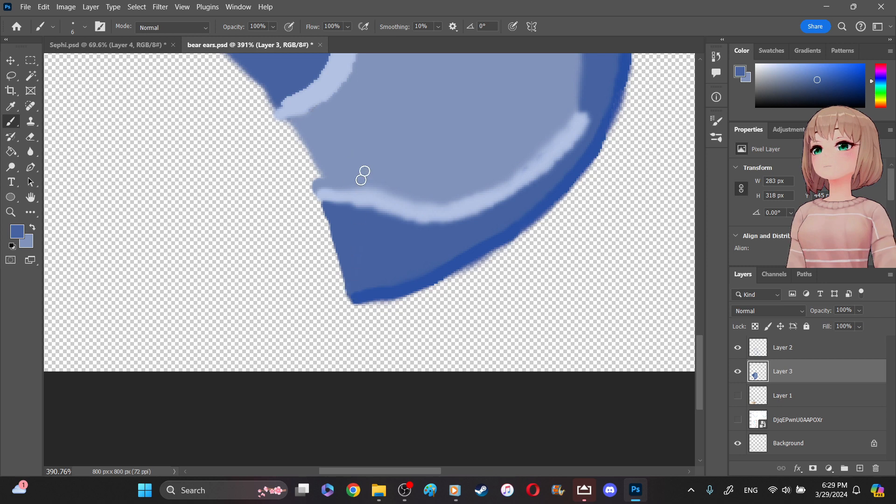
- Sample the light blue inner-ear color and fill out the inner ear's cut edge on Layer 3 with the 6 px brush
click(14, 105)
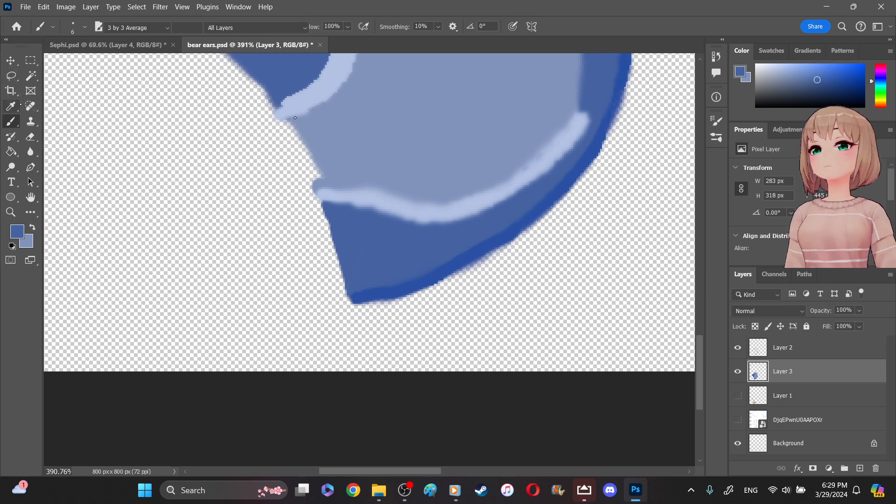
click(359, 141)
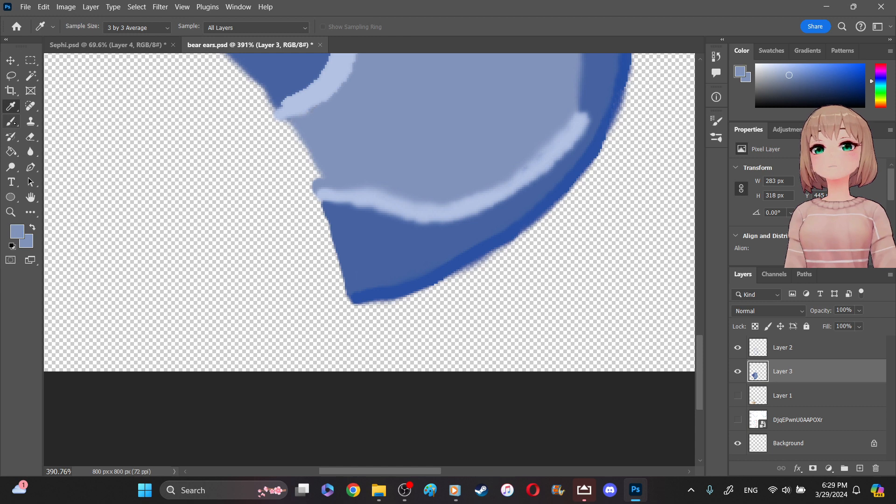
click(11, 121)
drag(296, 122, 316, 171)
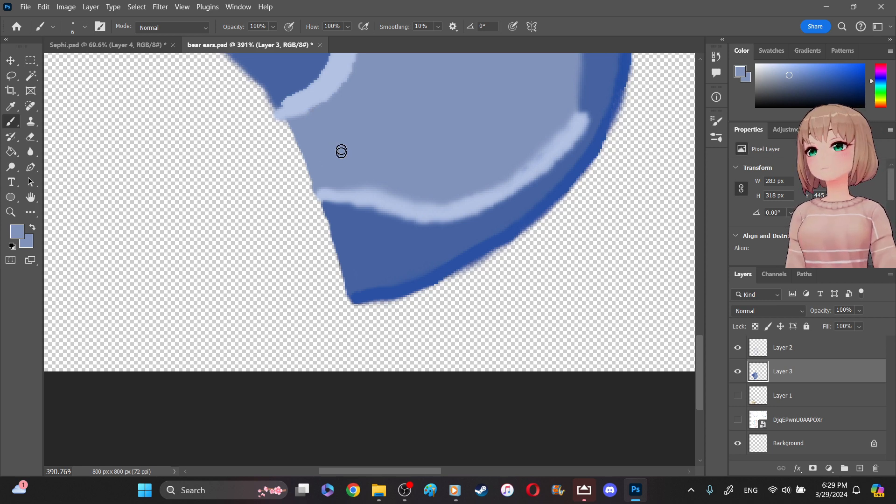
- Crop the empty area above the ear off the canvas, reducing the document to 800 x 411 px
click(10, 212)
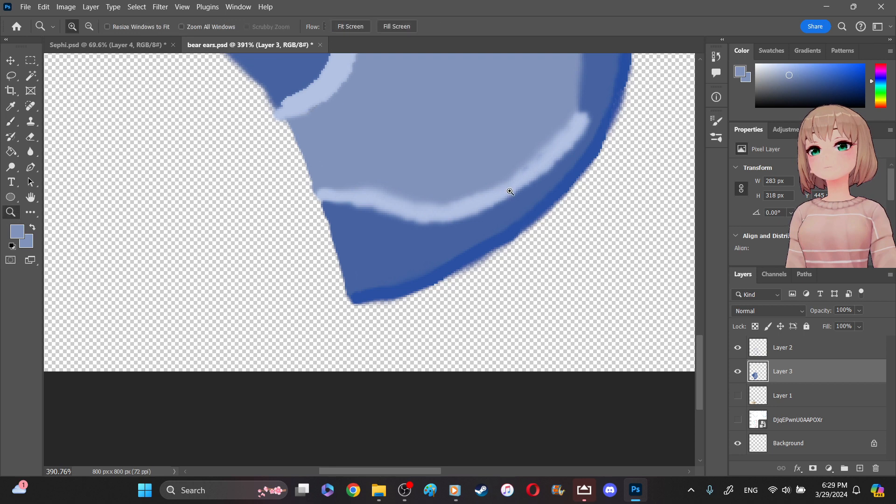
right_click(511, 195)
click(527, 195)
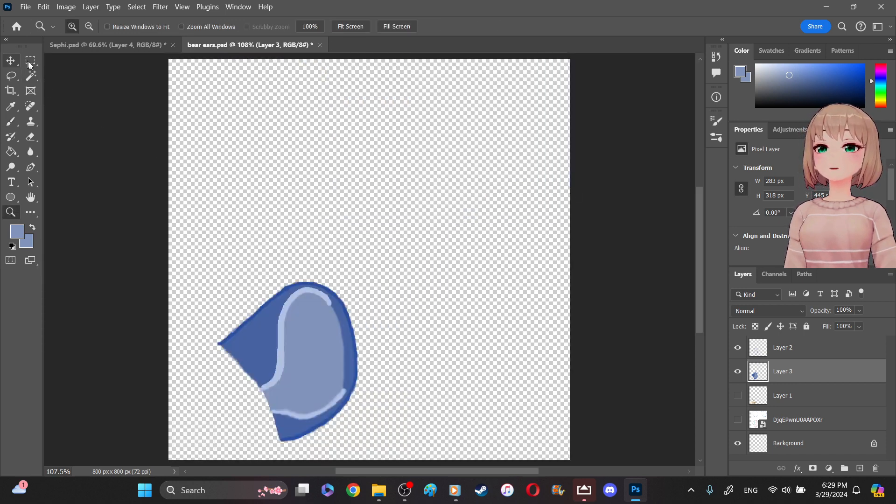
click(11, 91)
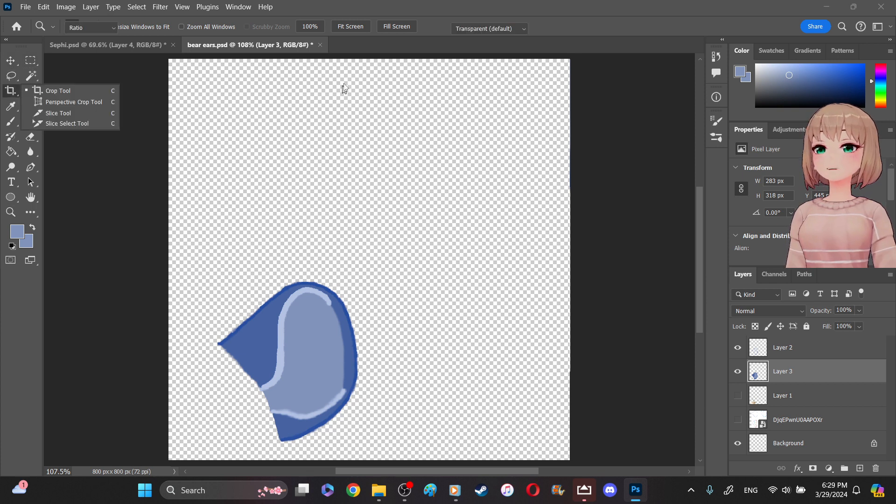
drag(365, 60, 400, 157)
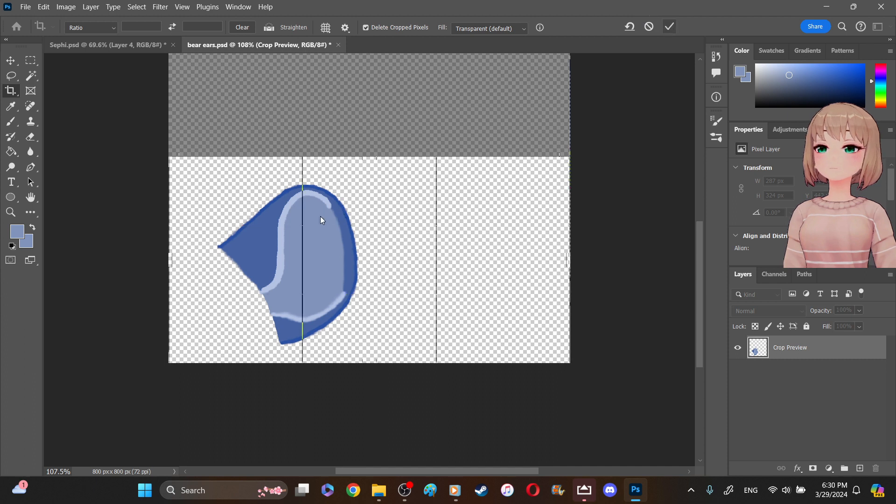
key(Return)
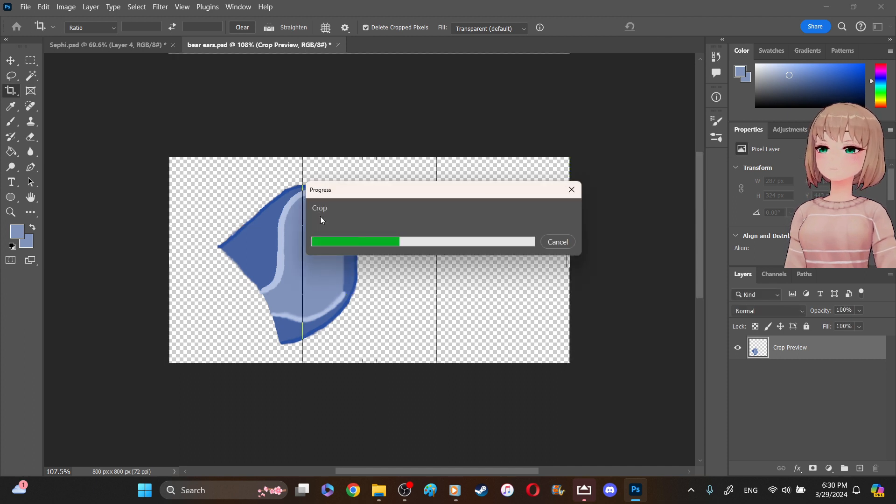
- Quick-export the cropped ear as a PNG named "sephi bear ears" in the assets folder
click(25, 7)
mouse_move(126, 181)
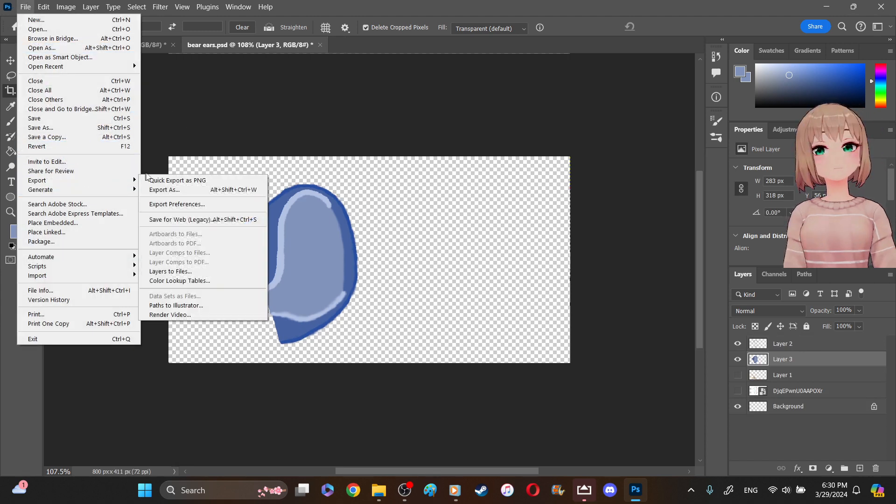
click(155, 180)
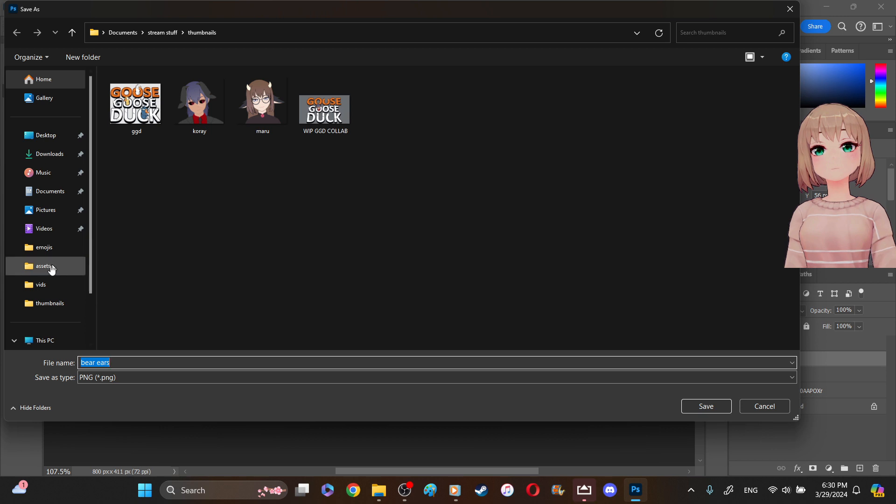
click(49, 271)
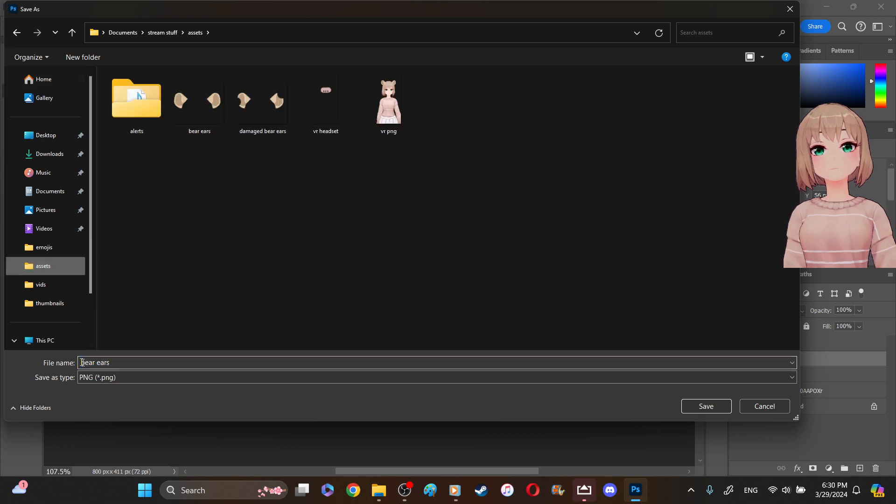
click(289, 362)
key(Home)
text(sephi)
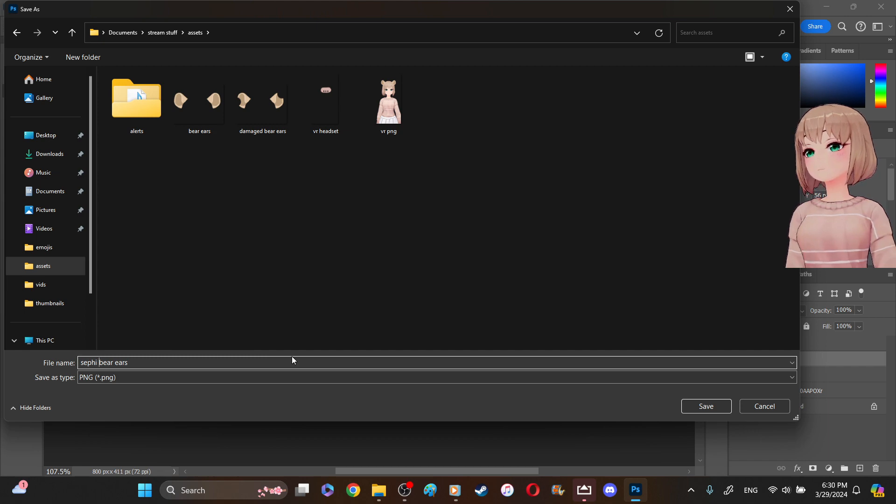
click(291, 362)
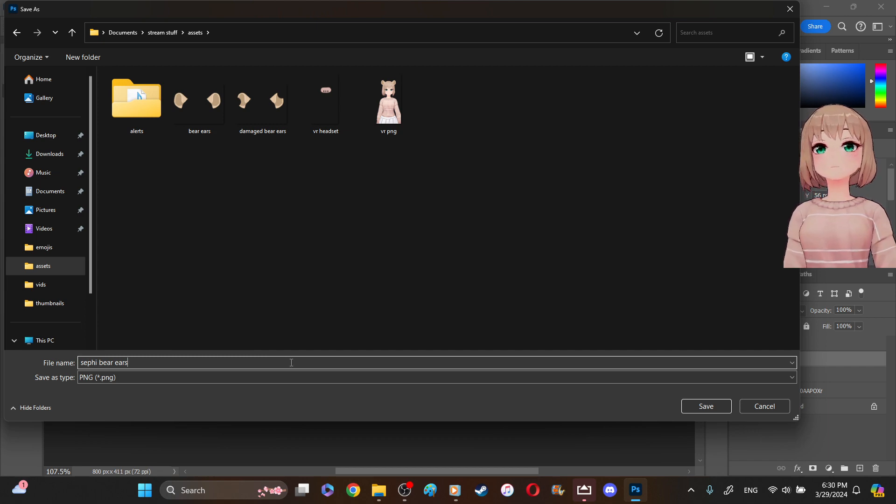
key(Return)
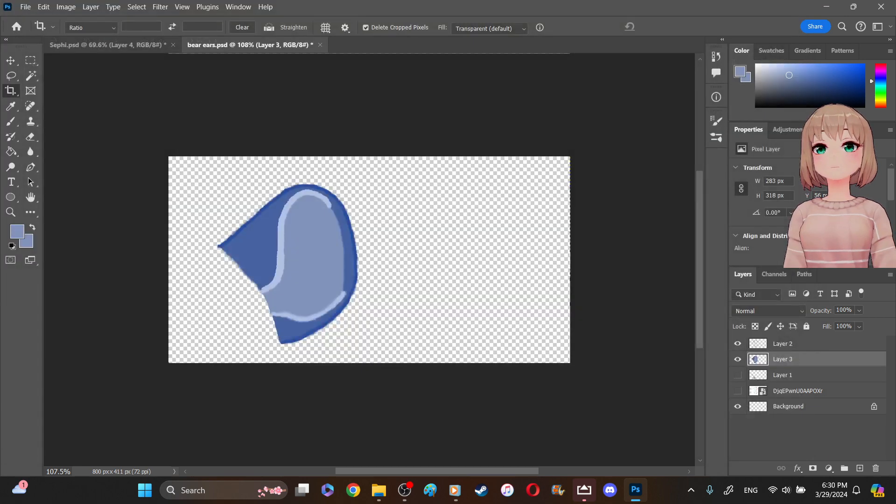
- Switch to the Sephi.psd document, leave the Crop tool and clear the leftover ear selection
click(100, 46)
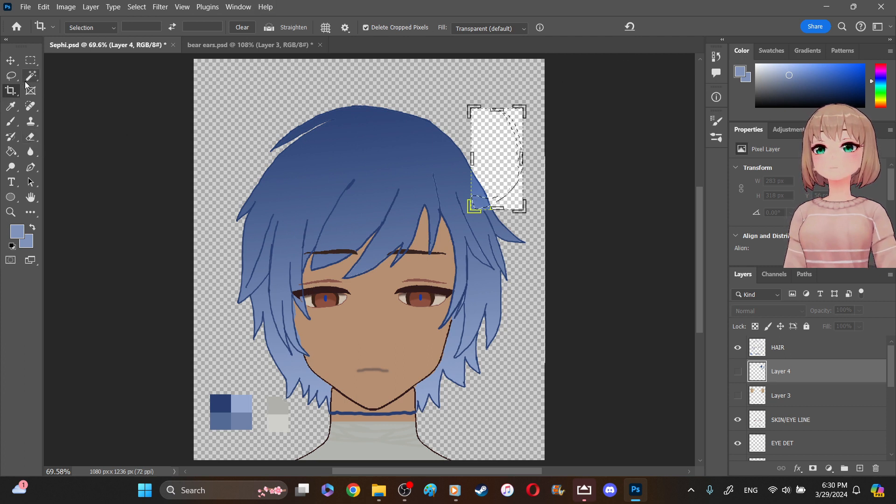
click(30, 61)
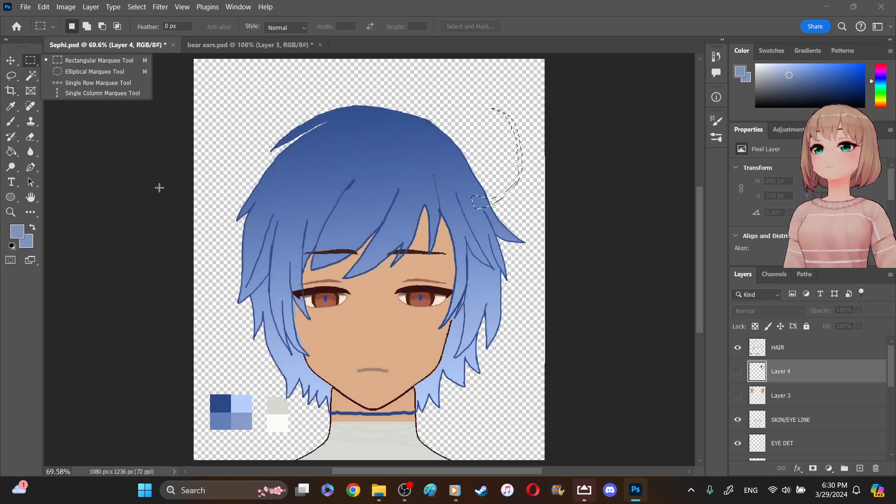
click(168, 196)
click(177, 196)
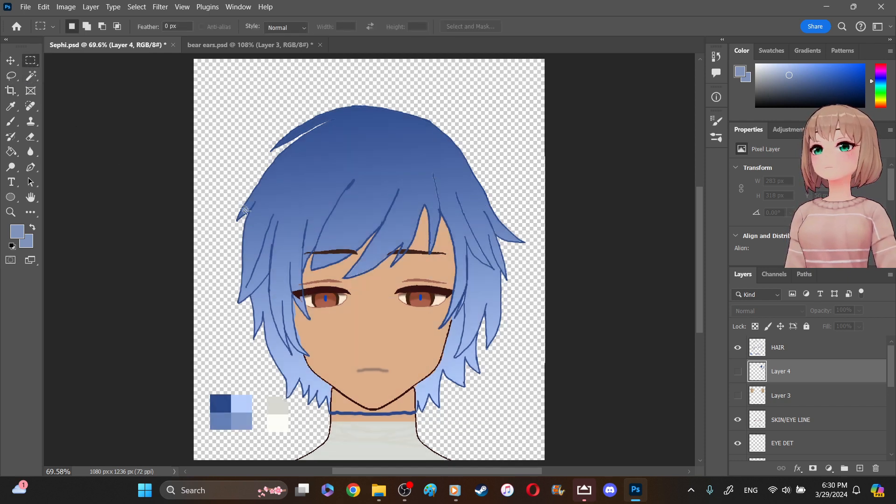
- Erase the dark blue line across the neck on the HAIR layer with an 18 px eraser
click(802, 351)
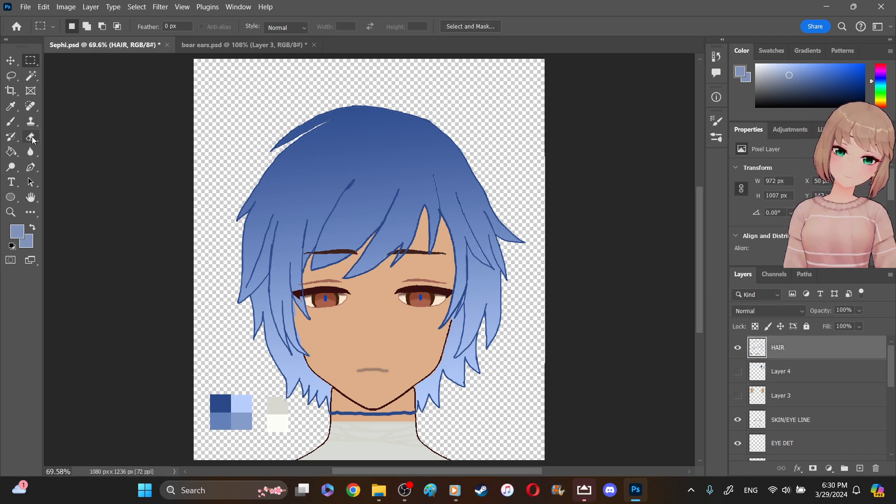
click(31, 137)
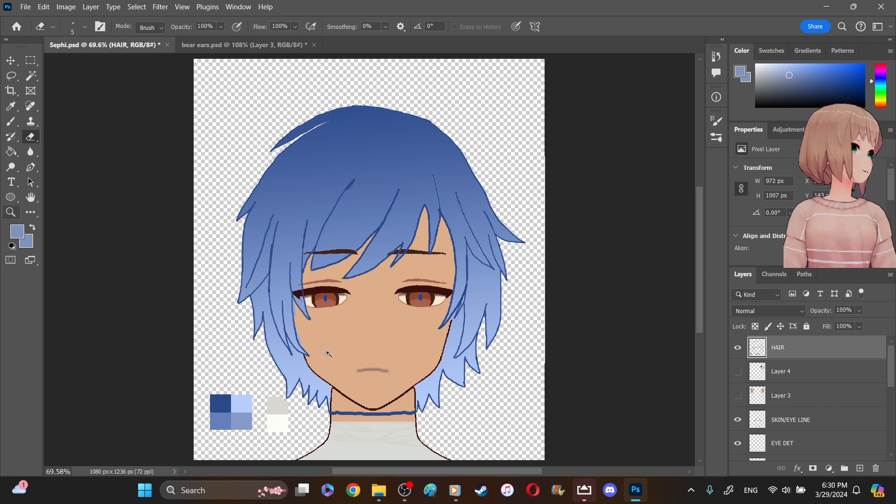
key(z)
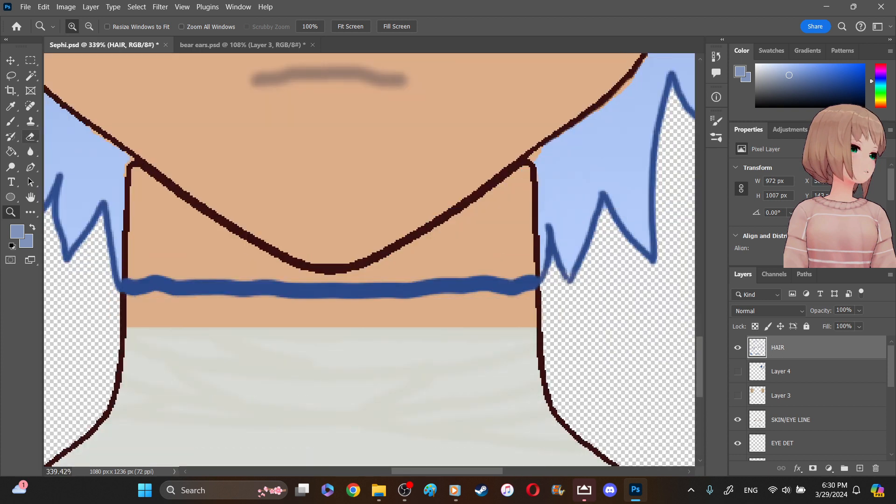
click(31, 138)
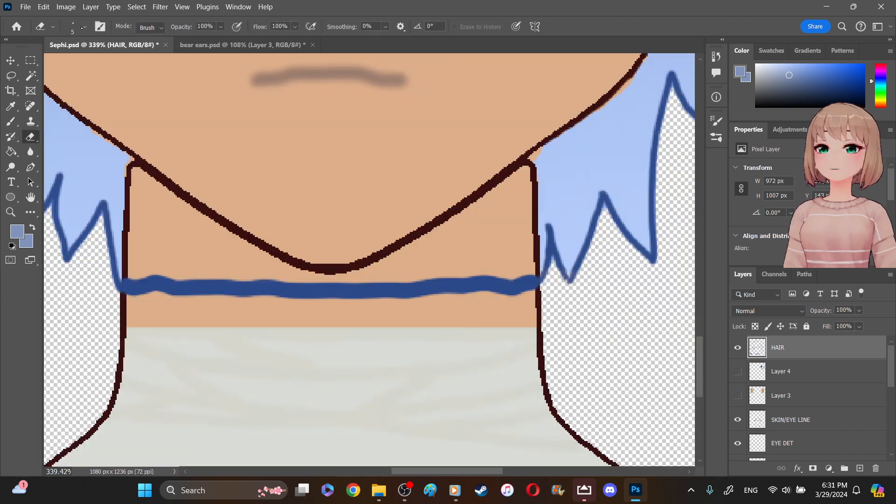
click(84, 28)
click(73, 61)
click(181, 289)
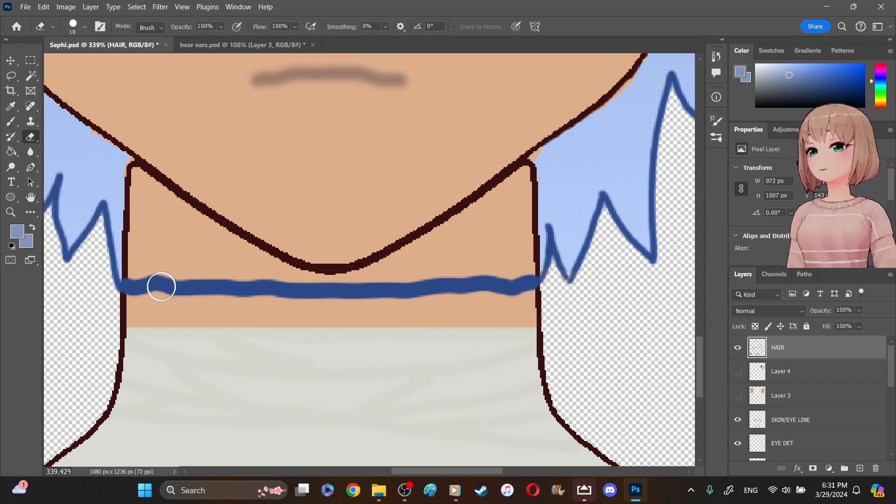
drag(154, 282, 134, 283)
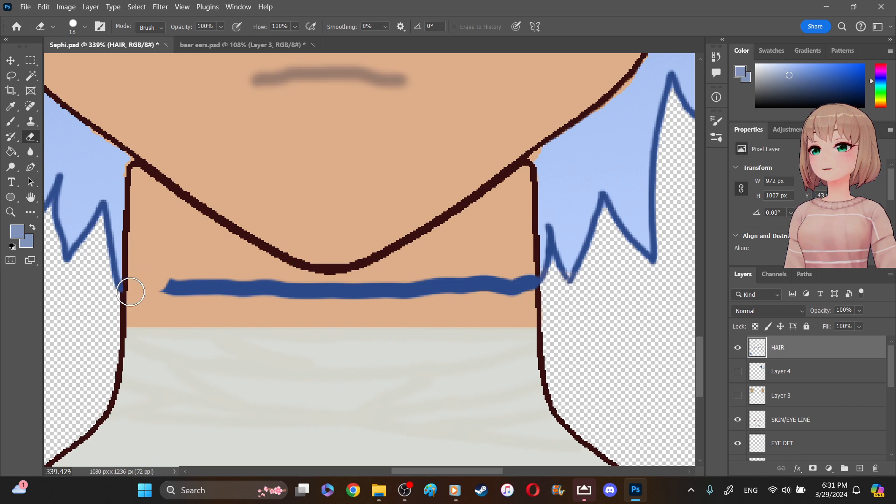
mouse_move(150, 288)
mouse_down()
mouse_move(201, 281)
mouse_move(213, 297)
mouse_move(225, 286)
mouse_move(477, 295)
mouse_move(520, 292)
mouse_move(529, 281)
mouse_move(339, 288)
mouse_move(226, 276)
mouse_up()
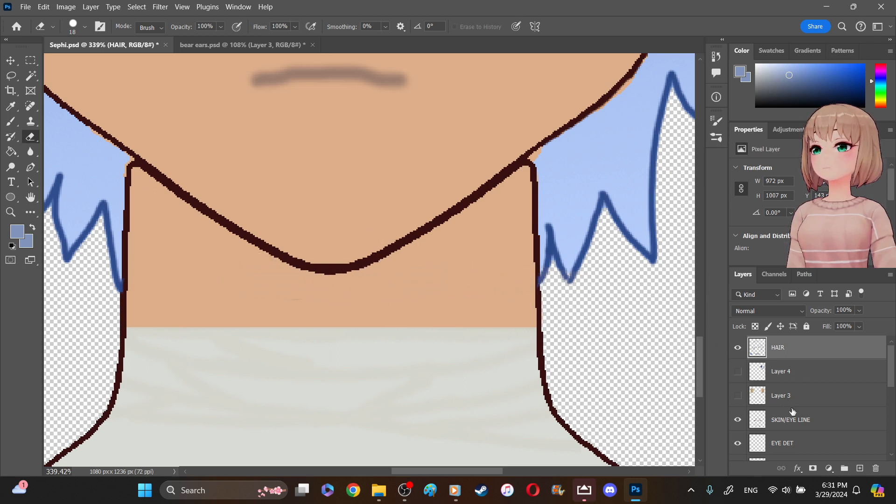
- On the SKIN/EYE LINE layer, erase the rounded tip of the neck line at the jaw's left side with a 5 px eraser
click(807, 423)
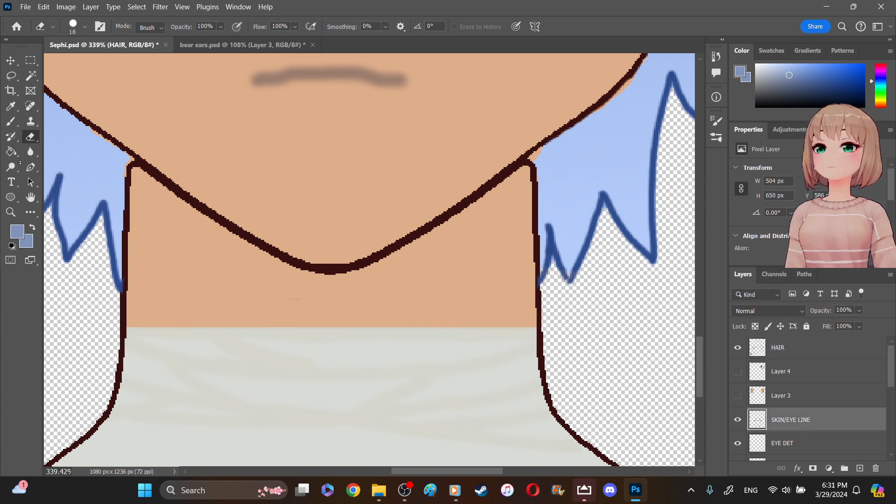
key(z)
mouse_move(102, 122)
mouse_down()
mouse_move(106, 140)
mouse_move(322, 175)
mouse_move(637, 202)
mouse_move(623, 206)
mouse_up()
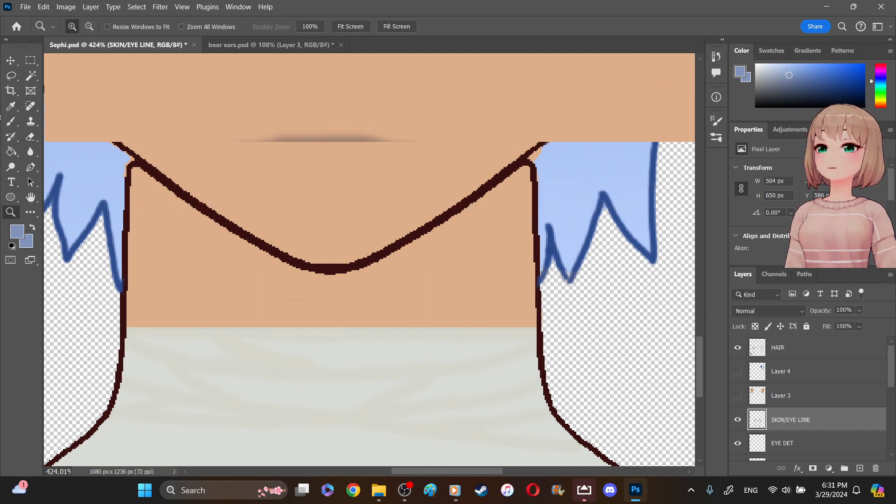
click(30, 136)
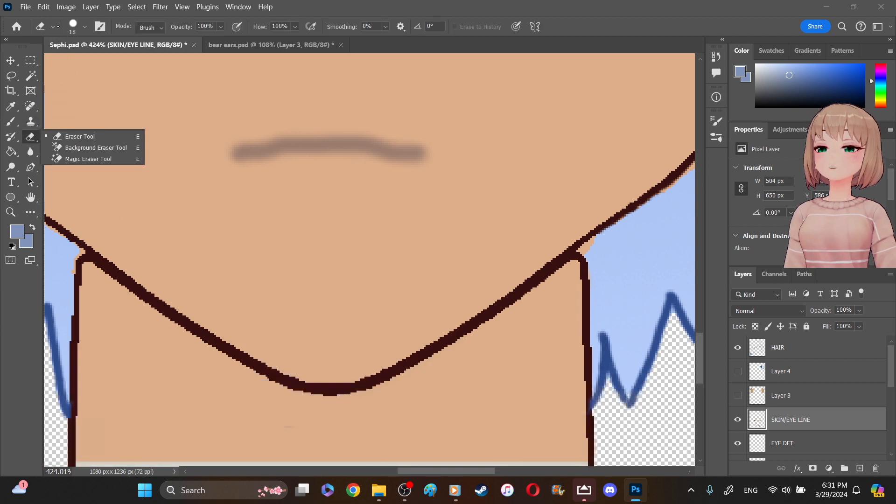
click(85, 27)
click(86, 27)
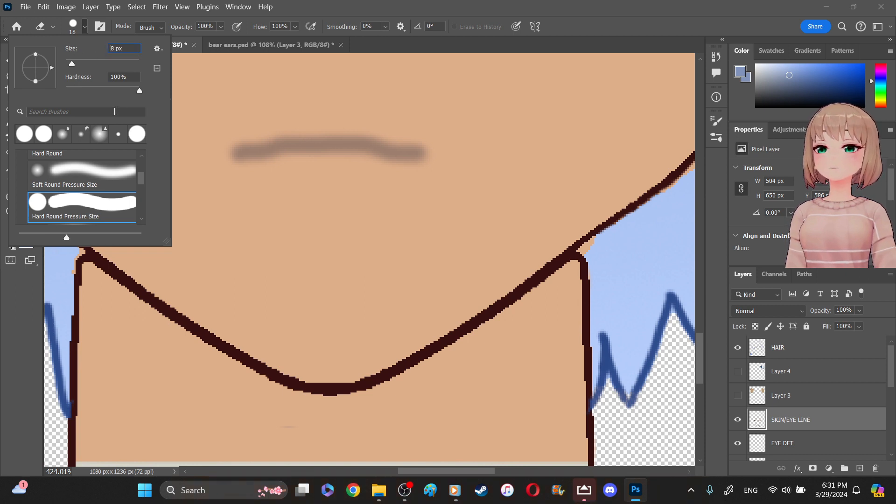
text(5)
key(Return)
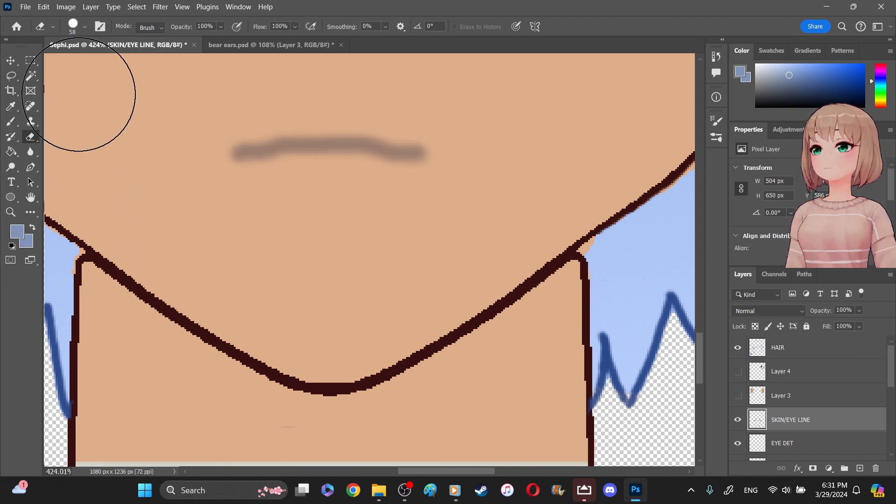
click(85, 28)
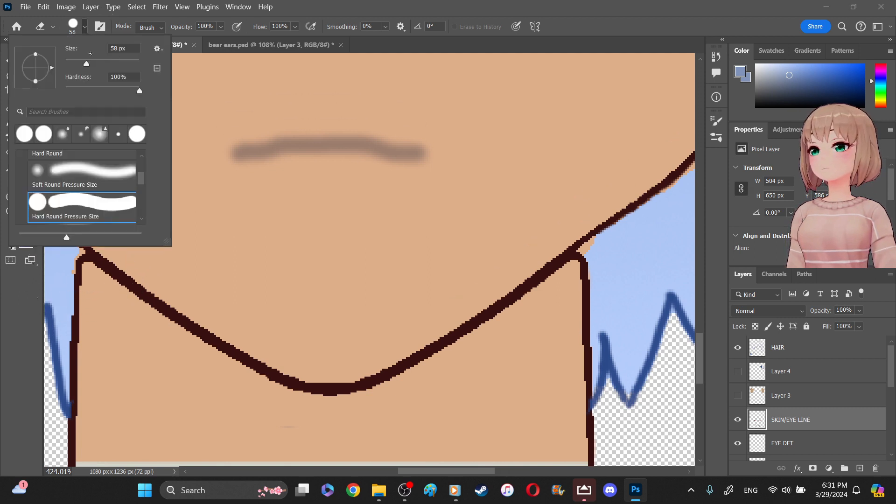
key(Delete)
key(Return)
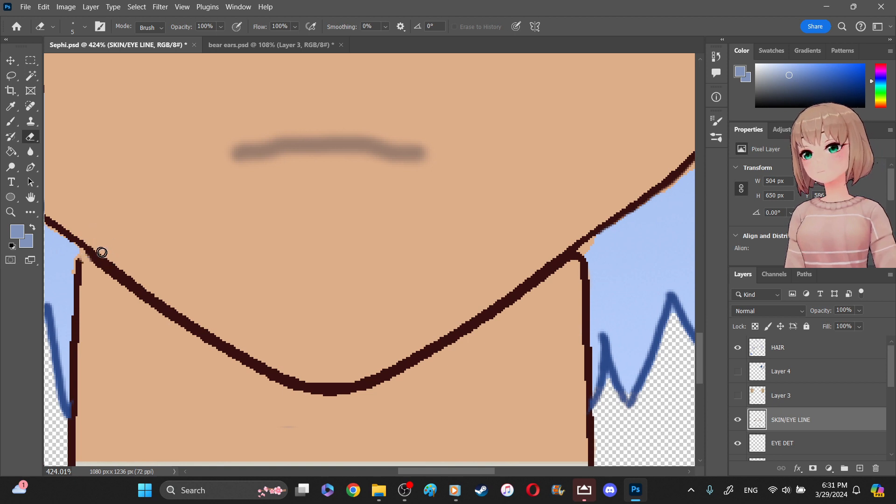
- Erase the right neck line's rounded tip and thin the upper edge of the jawline's left half with the 5 px eraser
drag(93, 248, 110, 263)
key(ctrl+z)
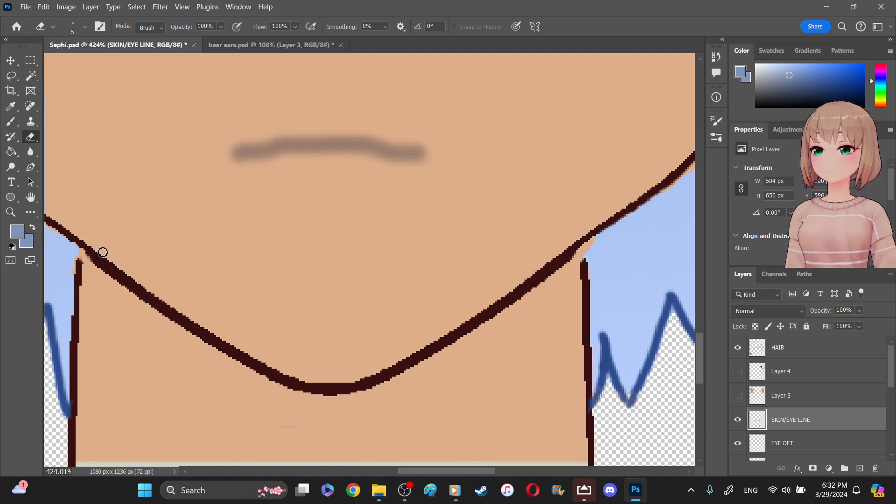
drag(96, 251, 245, 350)
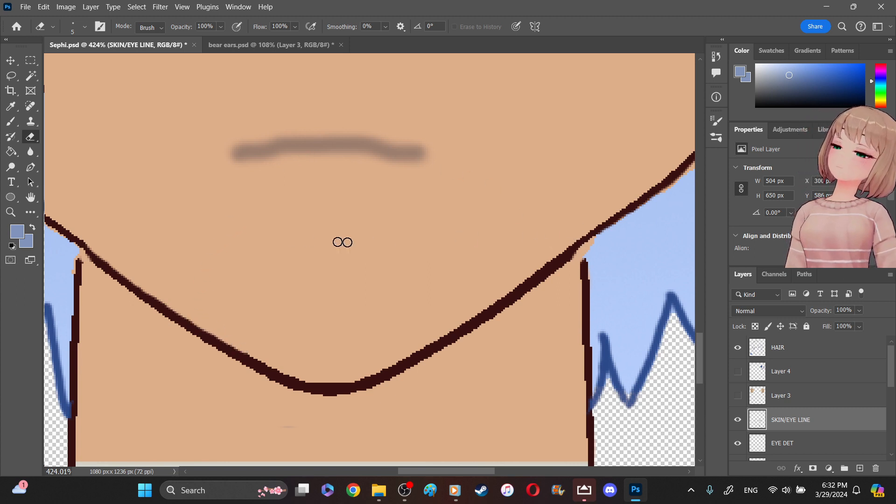
- Sample the dark brown of the jawline as the foreground color and activate the Brush tool
click(10, 106)
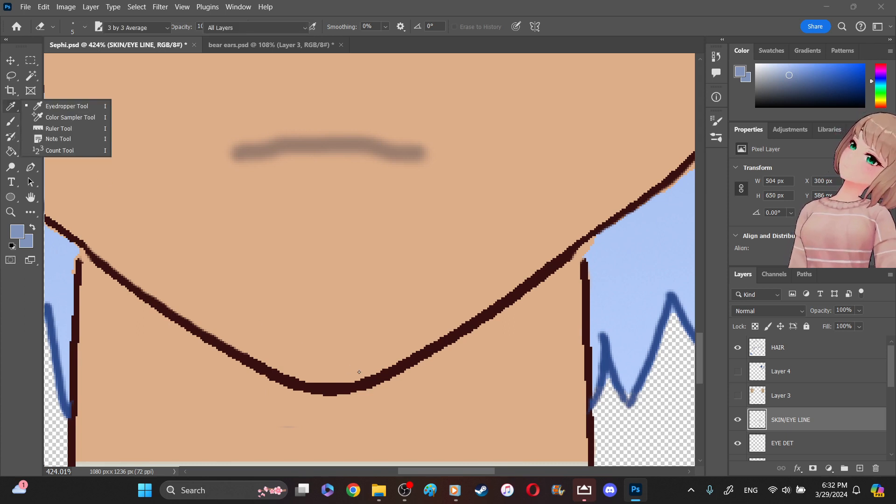
click(359, 387)
click(82, 268)
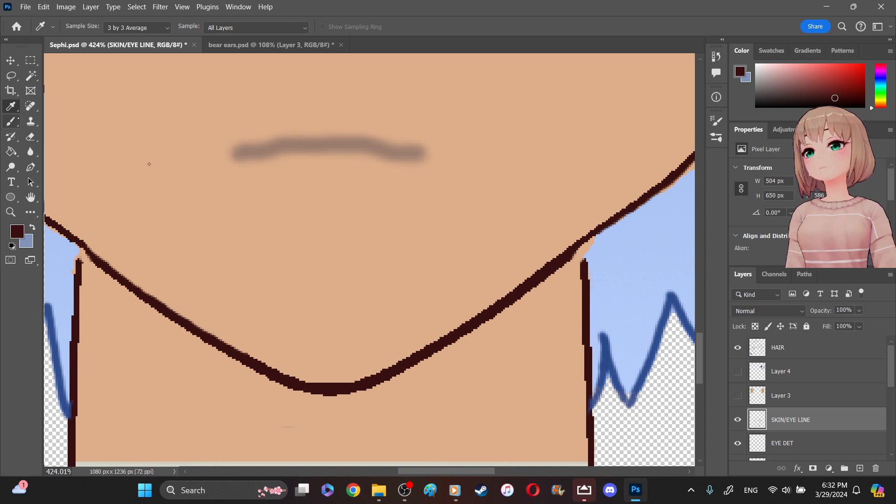
click(11, 121)
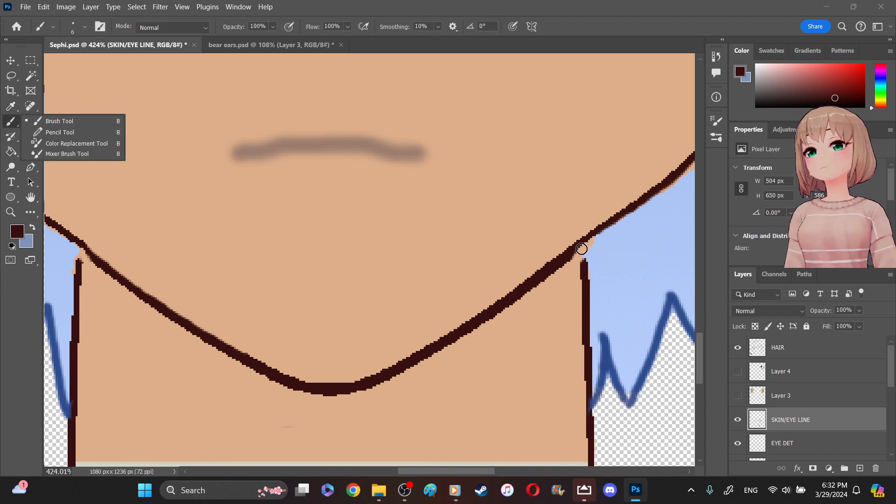
drag(586, 243, 584, 261)
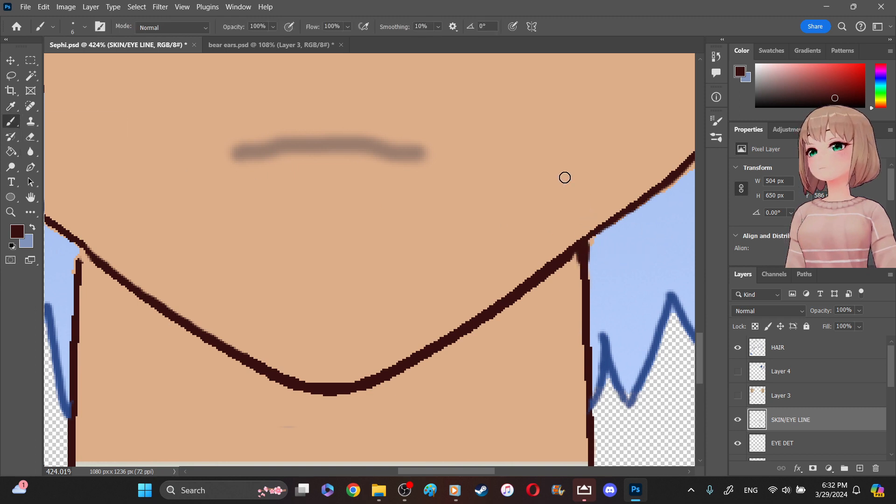
drag(76, 244, 80, 259)
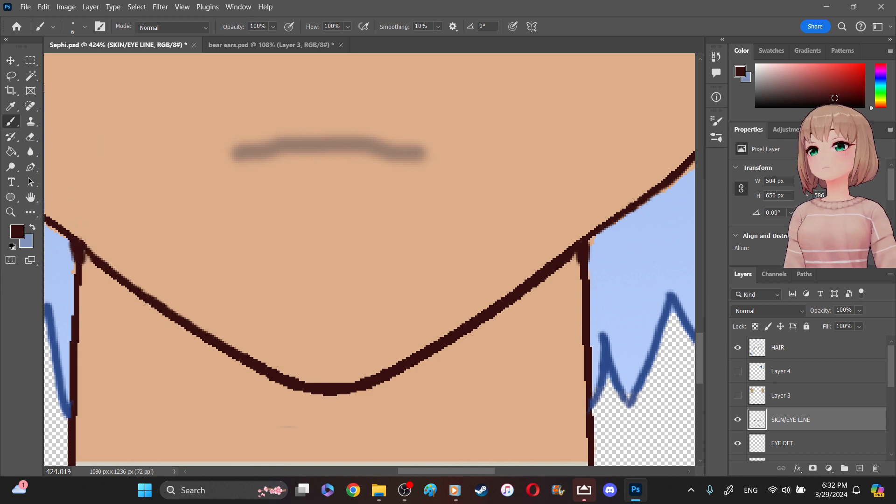
key(ctrl+z)
key(ctrl+z)
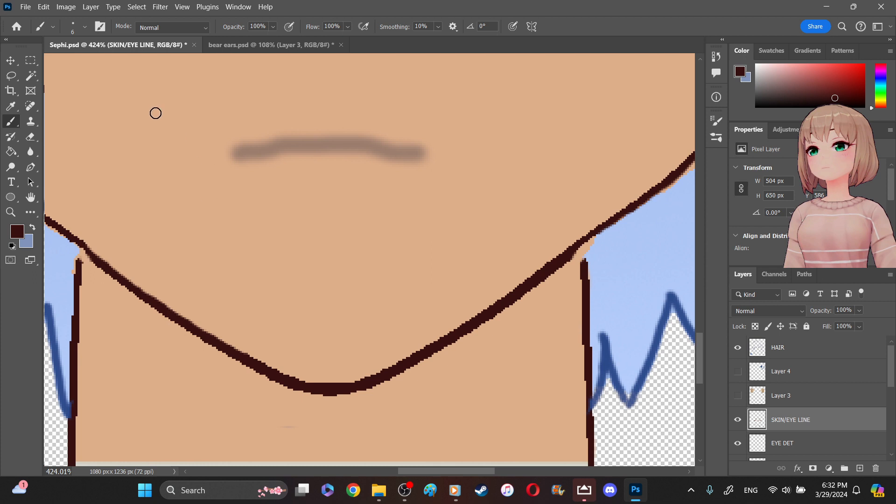
- Reconnect both neck lines to the jawline on the SKIN/EYE LINE layer with a 3 px dark brown brush
click(85, 26)
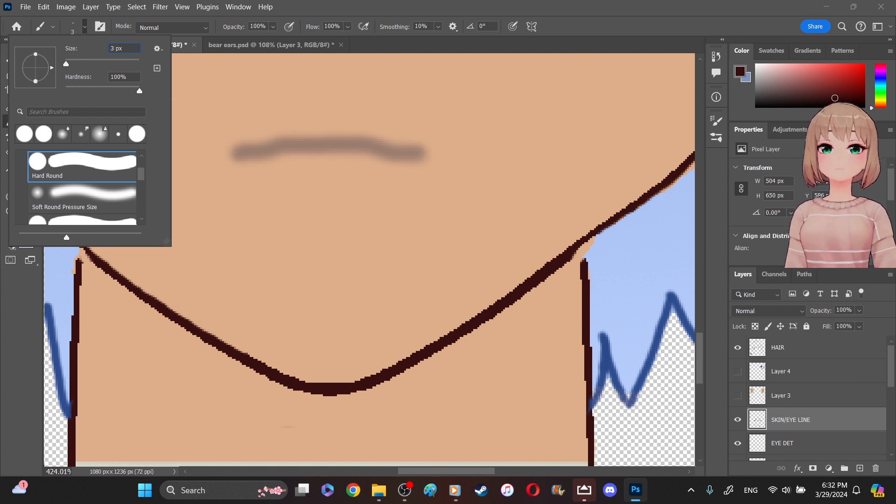
key(Return)
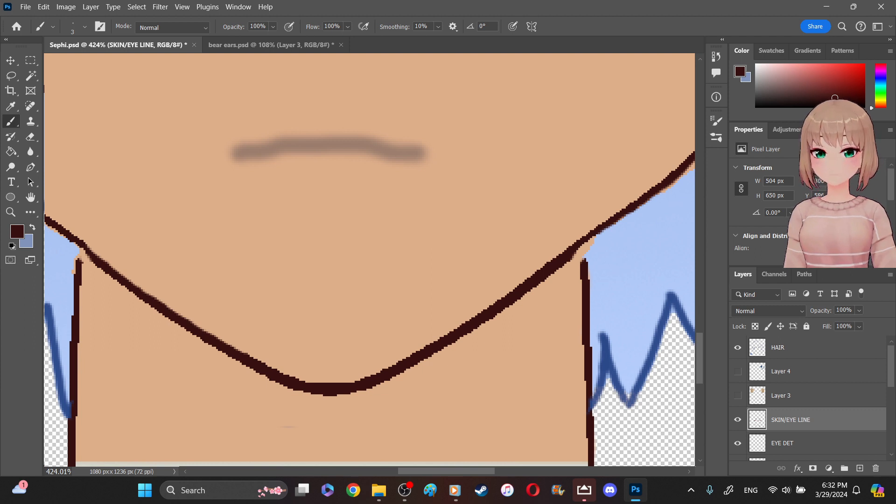
drag(585, 260, 591, 241)
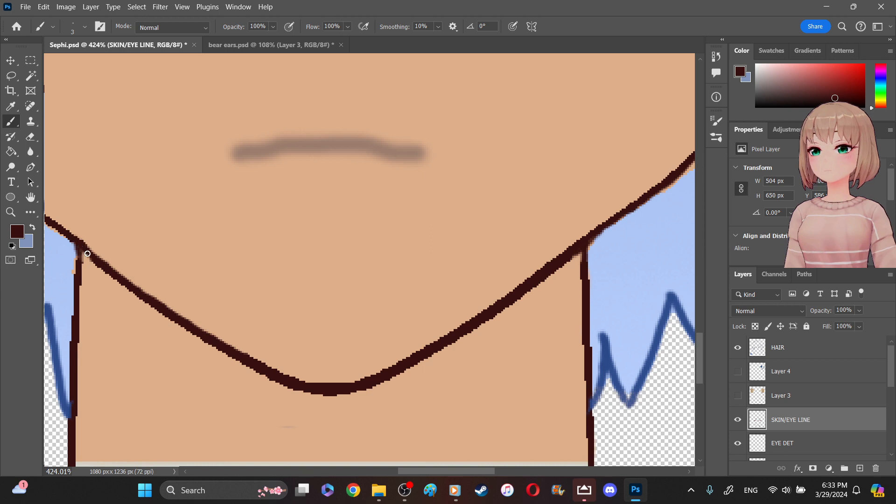
drag(80, 253, 80, 262)
- On the SKIN layer, erase the skin color spilling outside the jawline's right side with the 5 px eraser
scroll(887, 397, down, 3)
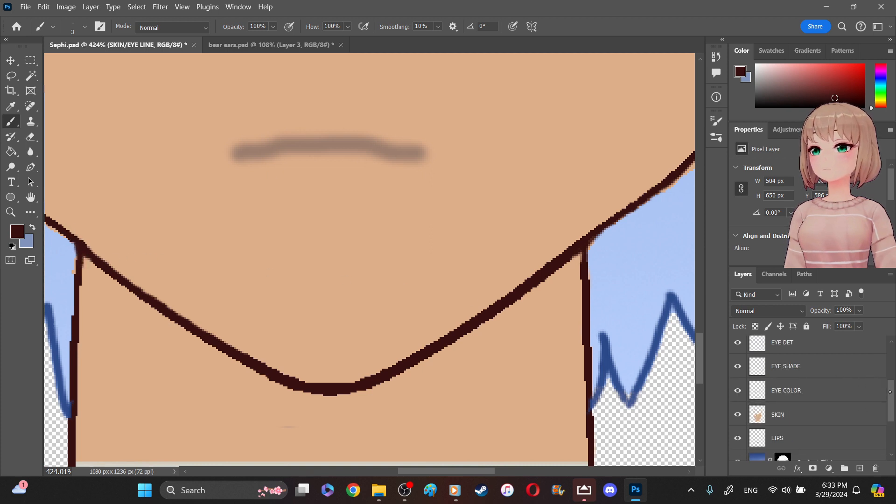
click(824, 413)
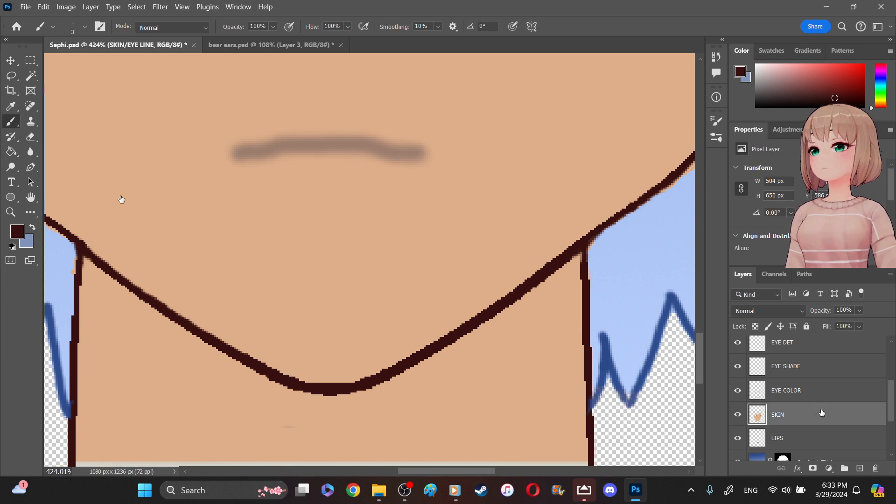
click(30, 137)
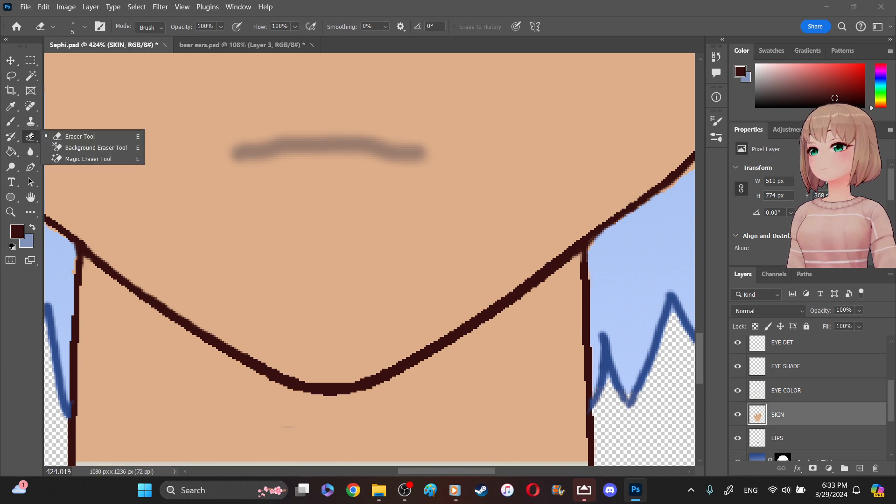
click(32, 138)
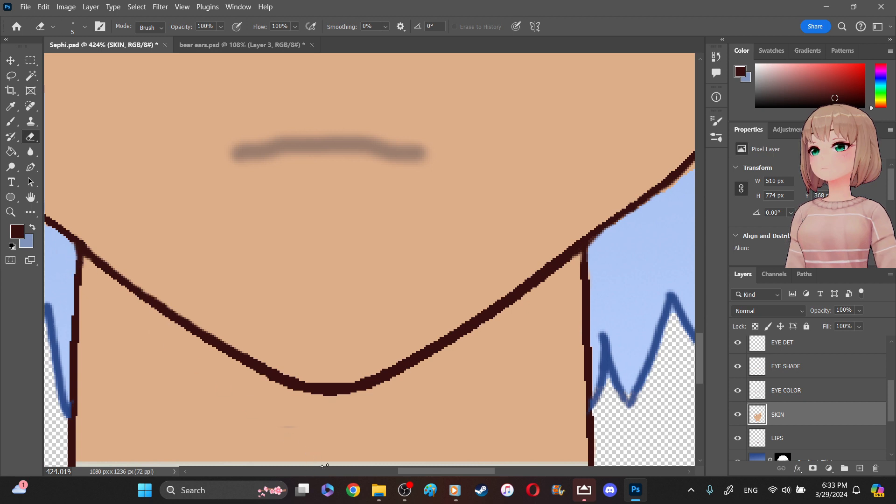
drag(437, 471, 487, 474)
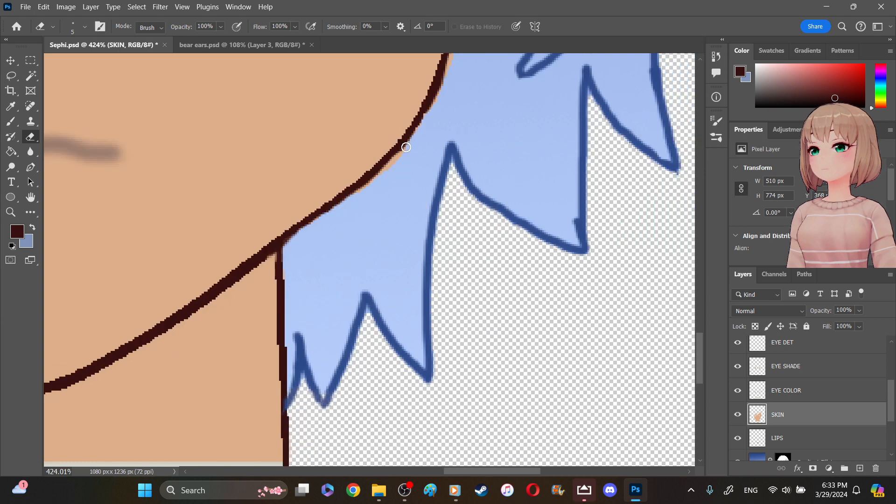
drag(386, 168, 313, 221)
drag(443, 70, 419, 122)
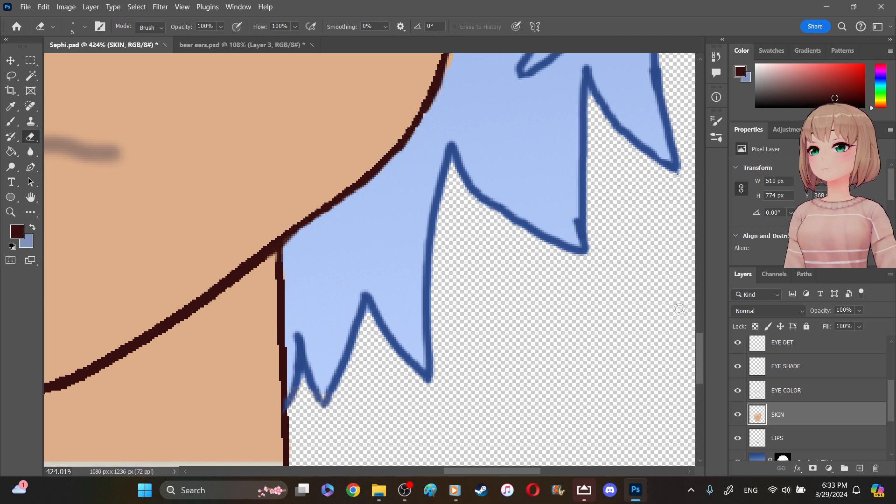
- Extend the upper end of the face's right outline to the hair strand with a 3 px dark brown brush
drag(701, 344, 700, 324)
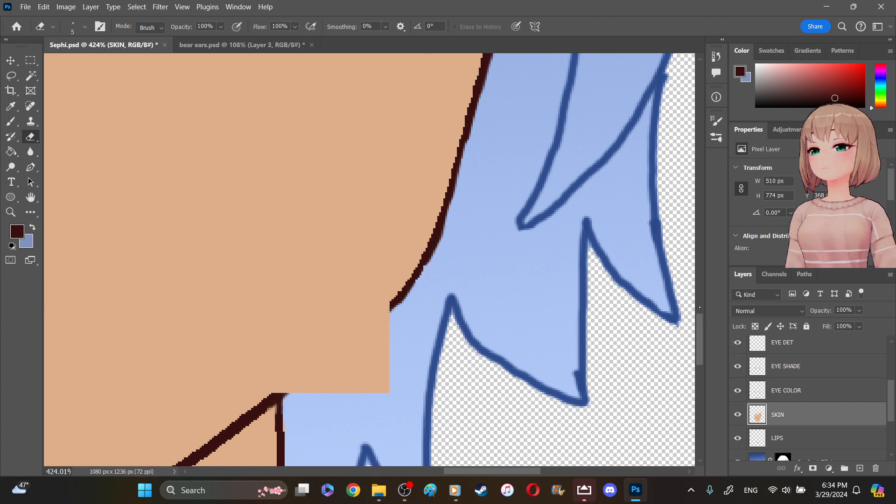
scroll(564, 188, up, 3)
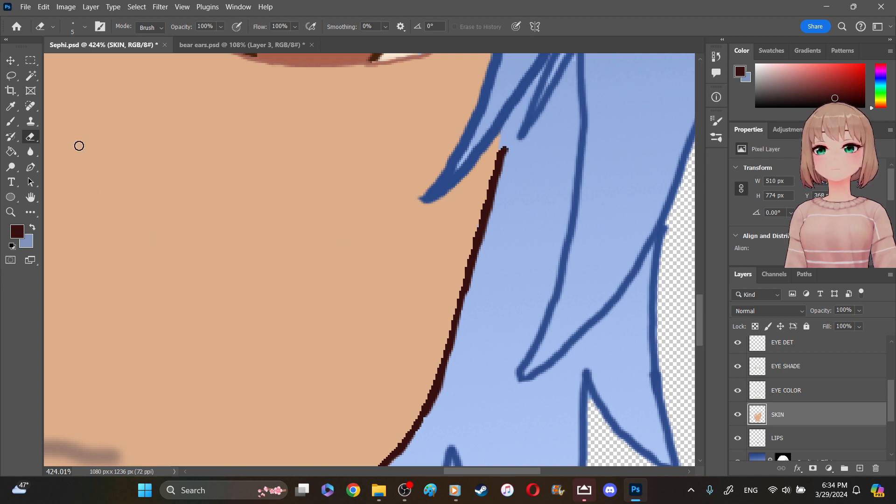
key(b)
click(16, 123)
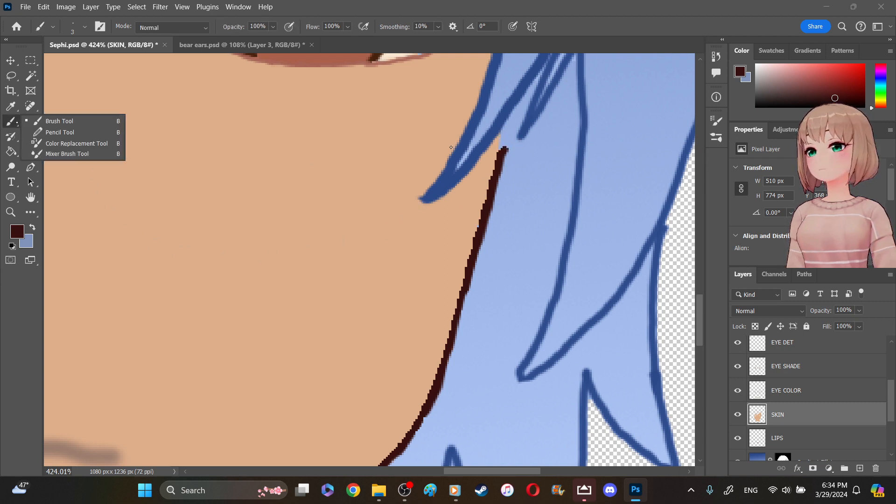
click(500, 136)
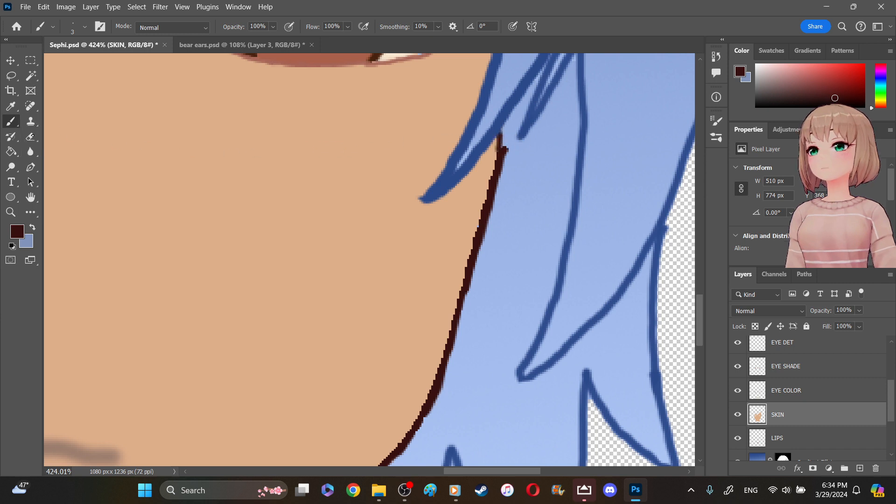
- Trim the protruding tip of the right face outline on the SKIN/EYE LINE layer with the 5 px eraser
key(e)
scroll(815, 353, up, 3)
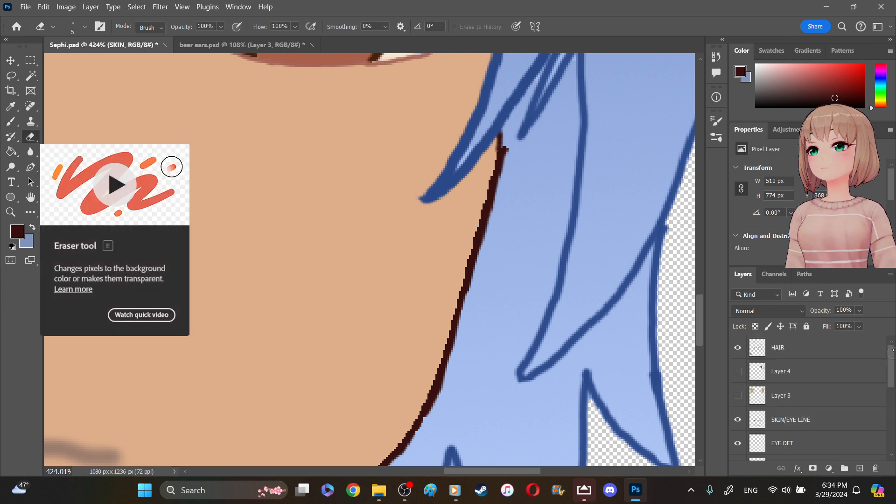
click(814, 354)
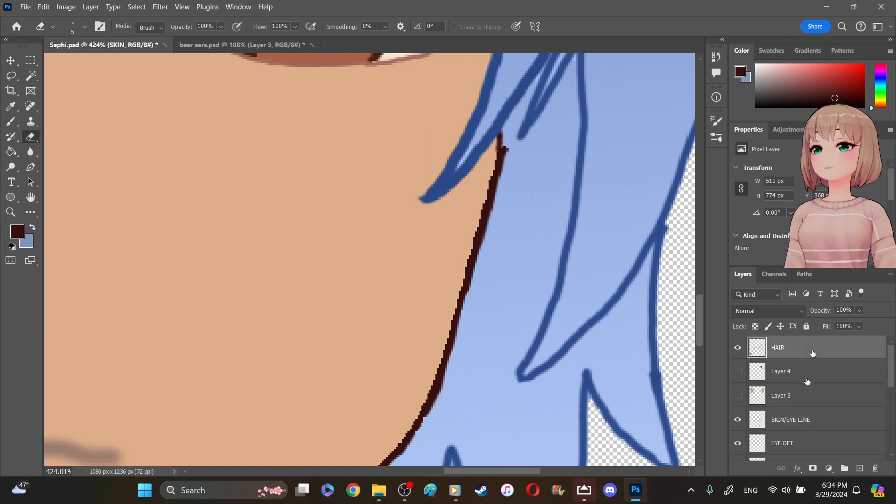
click(793, 423)
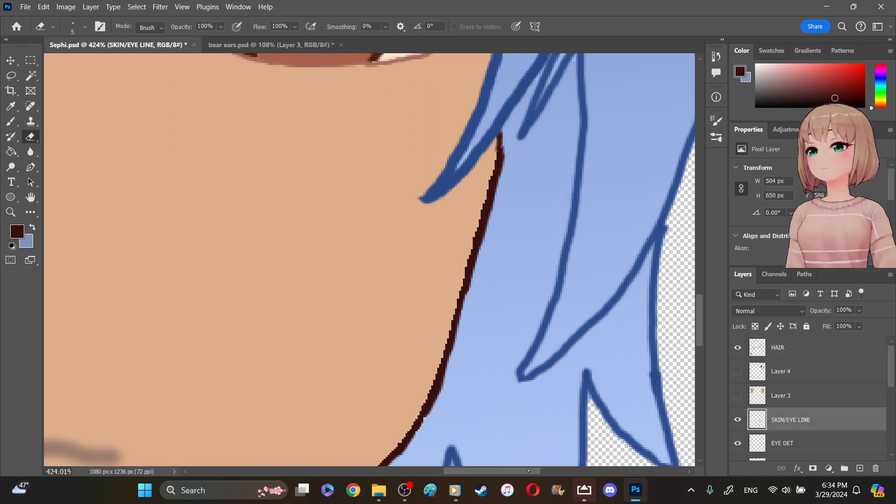
- Sample the skin tone and fill the gaps between the face's left edge and the hair strands on the SKIN layer with a 3 px brush
drag(512, 473, 407, 470)
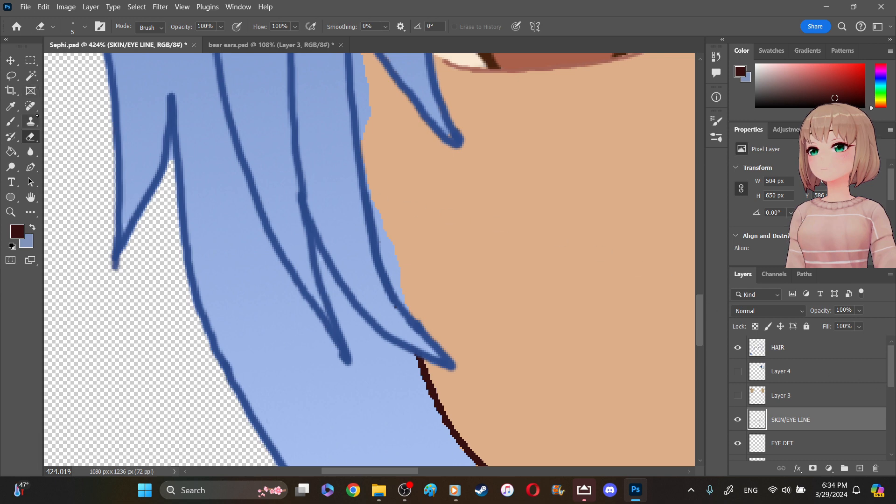
click(10, 106)
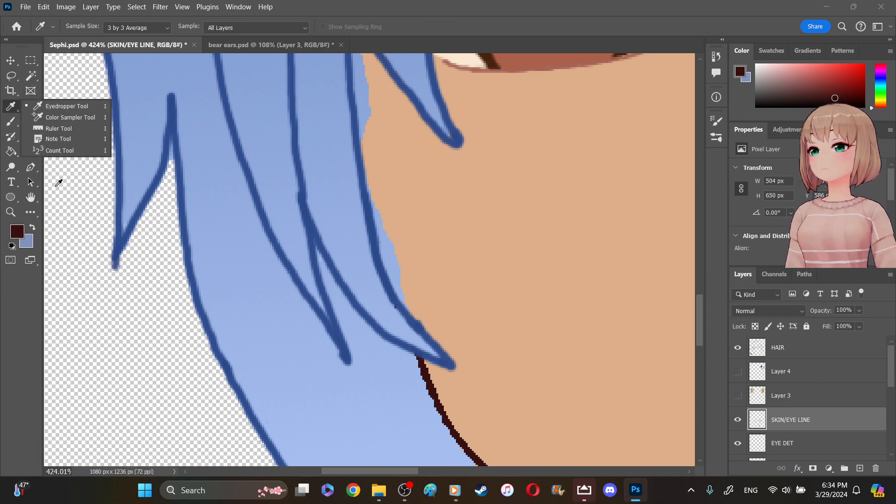
click(33, 227)
click(33, 227)
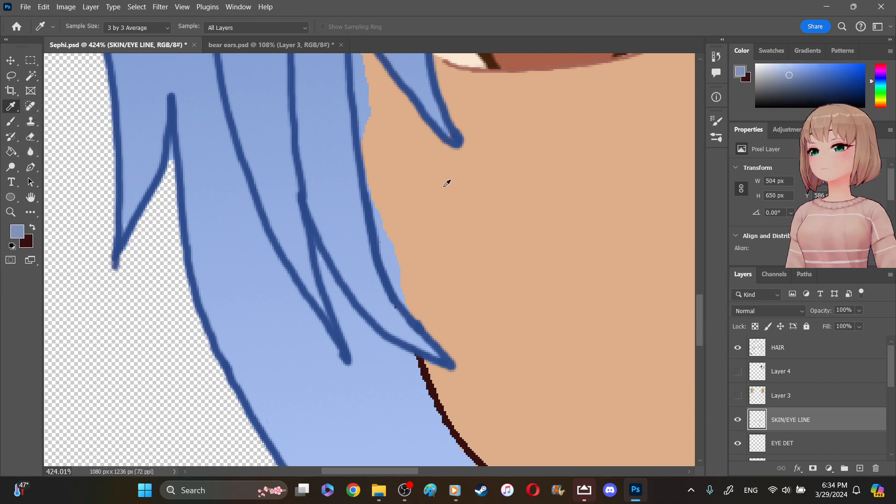
click(516, 229)
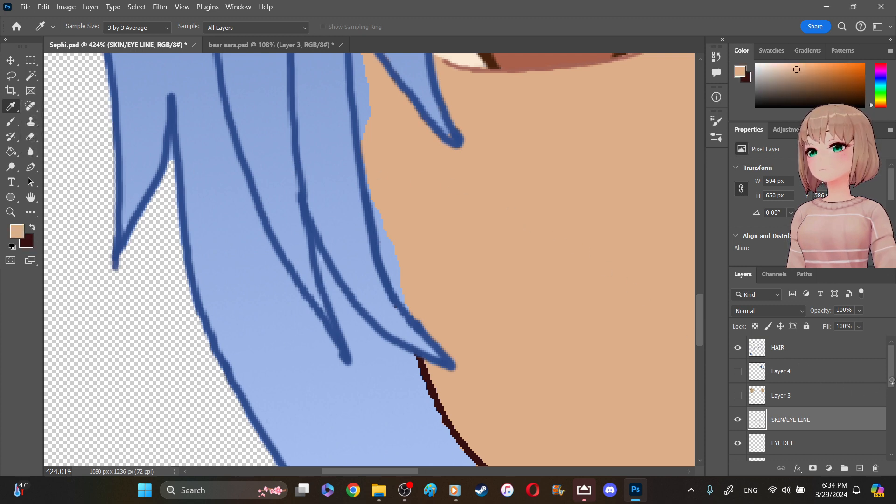
scroll(889, 397, down, 3)
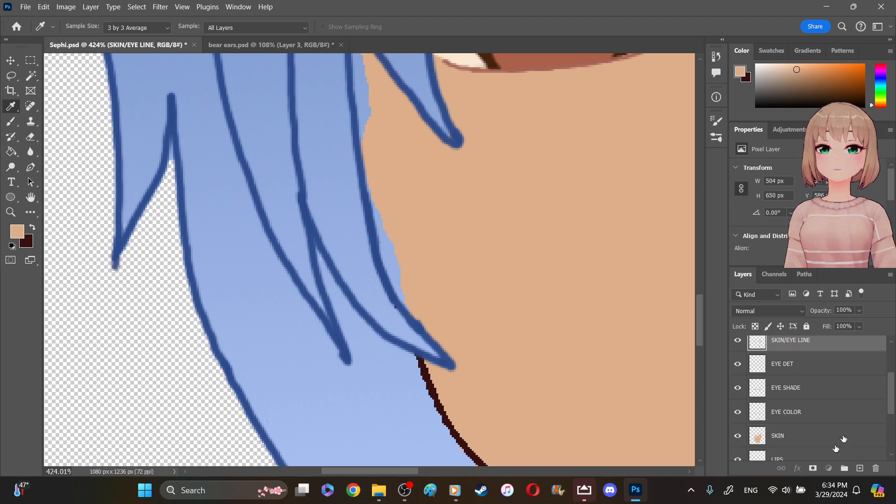
click(821, 429)
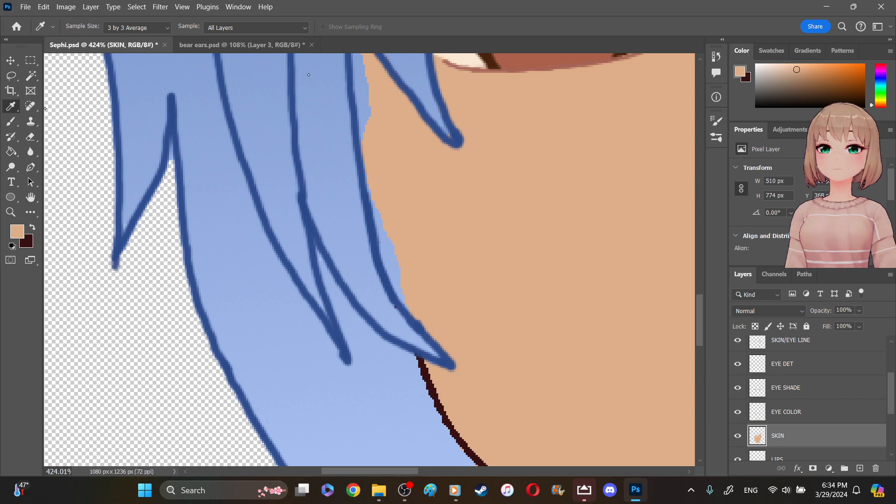
click(11, 121)
mouse_move(373, 95)
mouse_down()
mouse_move(368, 126)
mouse_move(364, 99)
mouse_move(364, 160)
mouse_move(388, 264)
mouse_up()
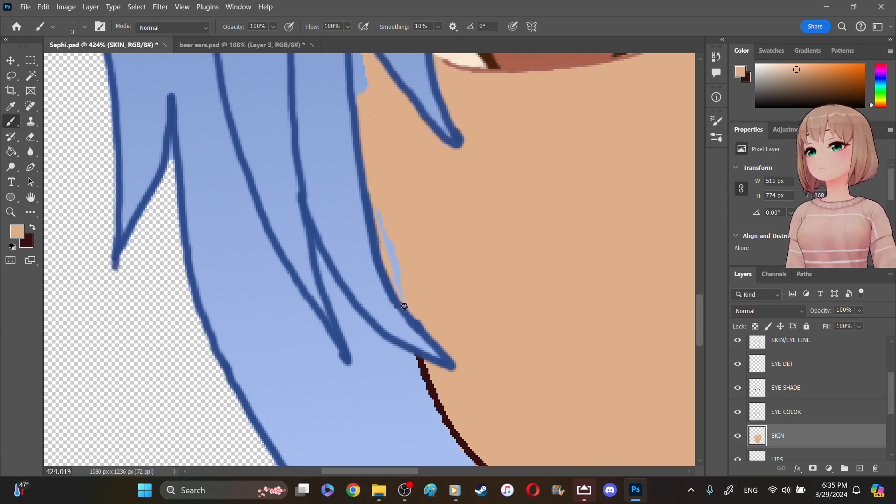
mouse_move(399, 286)
mouse_down()
mouse_move(378, 217)
mouse_move(390, 258)
mouse_up()
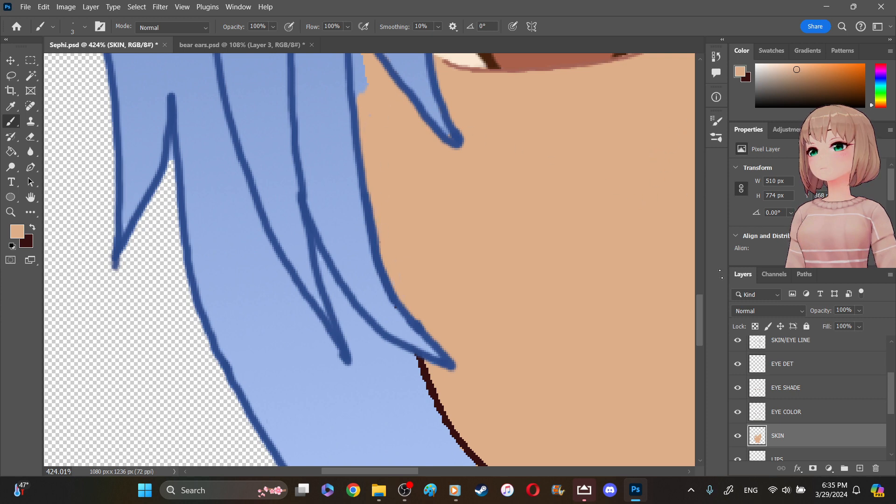
scroll(675, 276, up, 5)
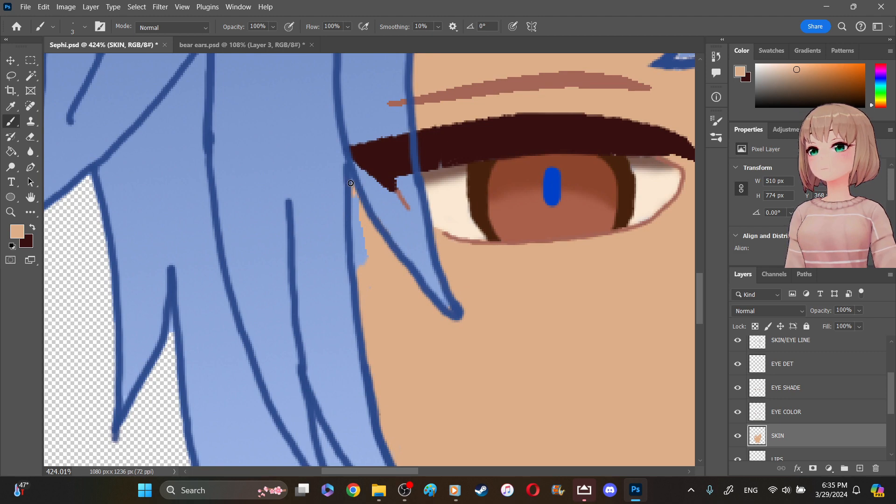
mouse_move(361, 215)
mouse_down()
mouse_move(355, 268)
mouse_move(357, 232)
mouse_move(365, 248)
mouse_up()
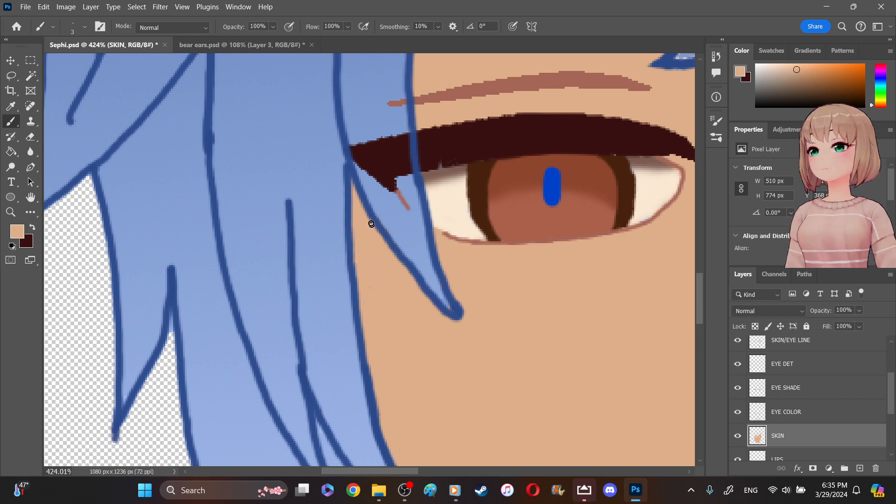
- On the SKIN/EYE LINE layer, erase the left eye's lash and lower lid lines that overlap the hair strand
click(29, 135)
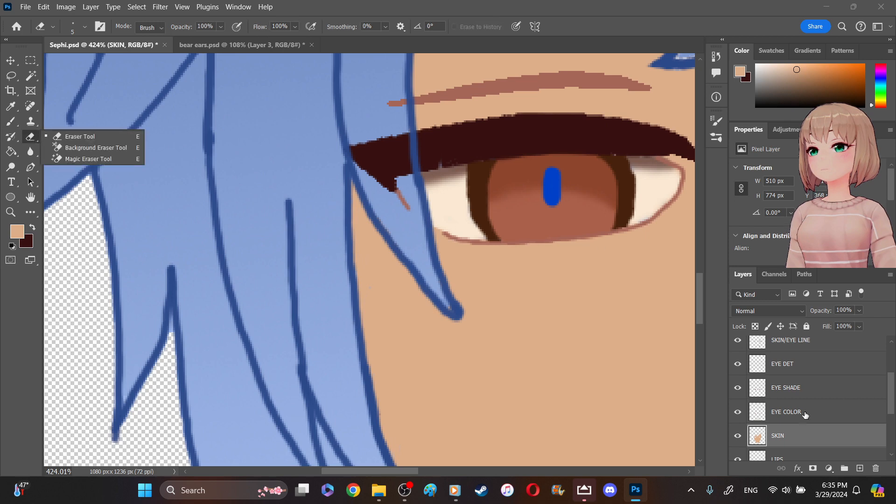
click(798, 345)
click(798, 345)
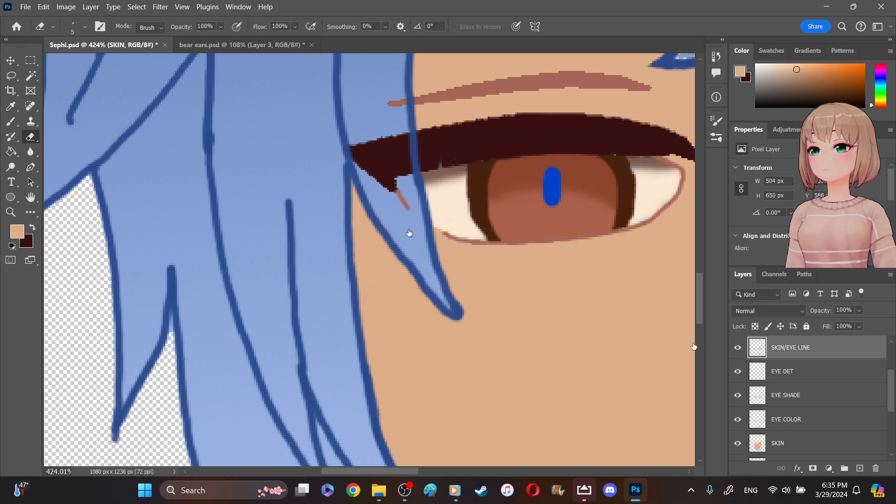
mouse_move(363, 166)
mouse_down()
mouse_move(367, 144)
mouse_move(397, 201)
mouse_move(390, 169)
mouse_move(408, 201)
mouse_move(404, 137)
mouse_move(400, 131)
mouse_move(392, 164)
mouse_move(381, 143)
mouse_move(387, 169)
mouse_move(390, 143)
mouse_move(400, 165)
mouse_move(403, 128)
mouse_move(413, 192)
mouse_up()
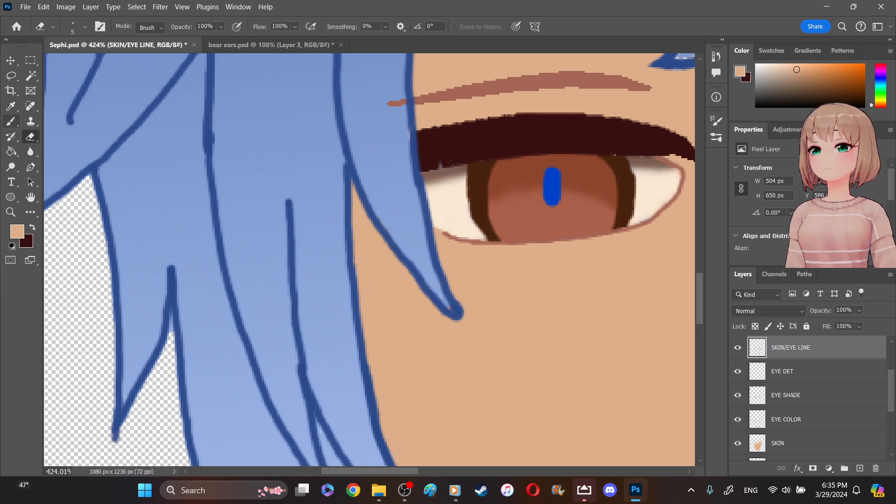
- Sample the hair strand's light blue and touch up the strand's edge beside the left eye's lash with a 3 px brush
click(10, 106)
click(374, 96)
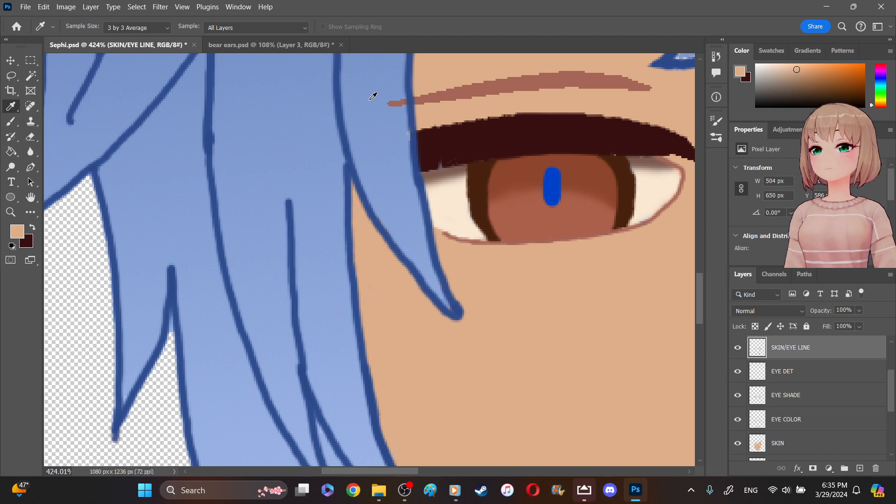
click(409, 134)
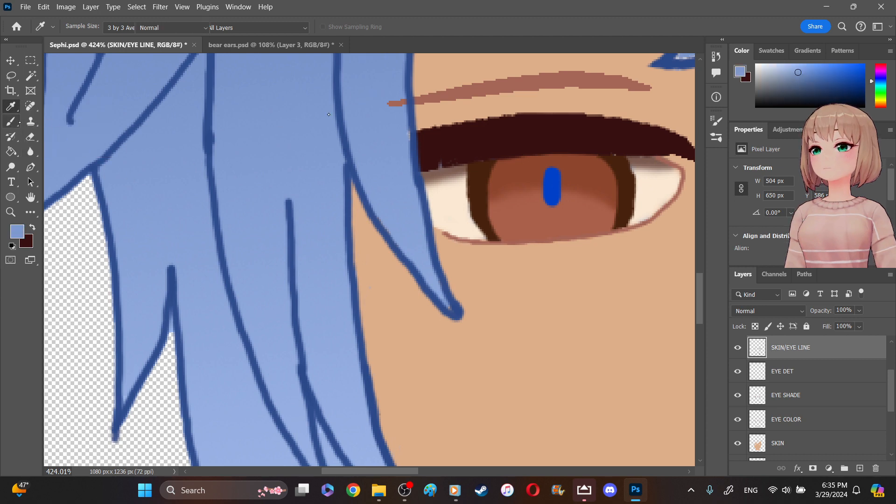
key(b)
click(408, 137)
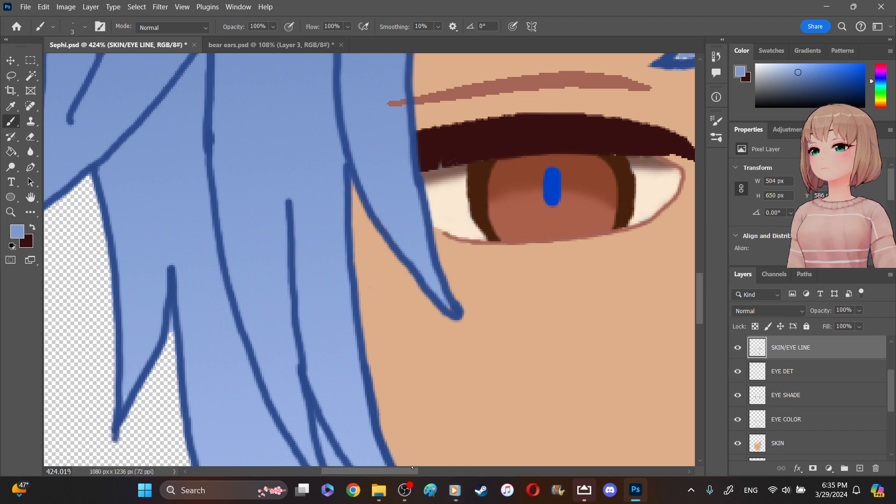
- Fill the notches in the left eye's upper lash with sampled dark brown, and erase the eyelid crease's end overlapping the hair strand
scroll(416, 466, right, 3)
drag(440, 469, 452, 467)
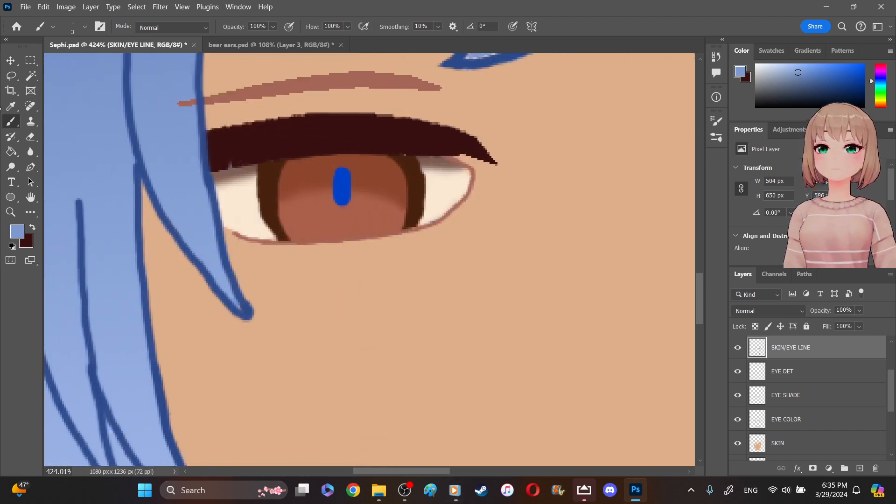
click(12, 106)
click(286, 138)
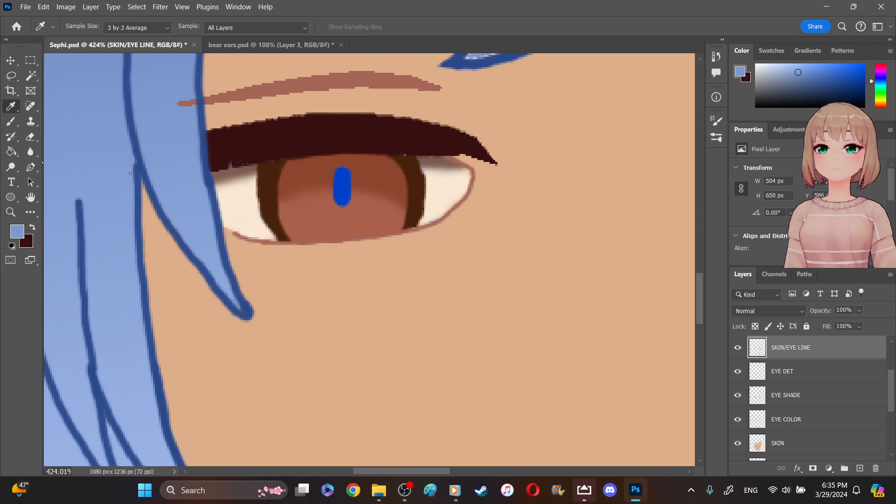
click(286, 138)
click(12, 121)
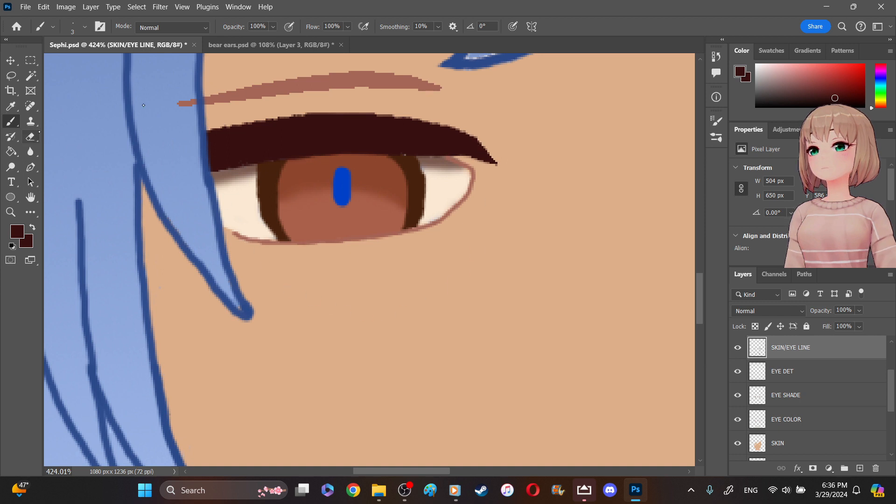
click(31, 138)
click(182, 102)
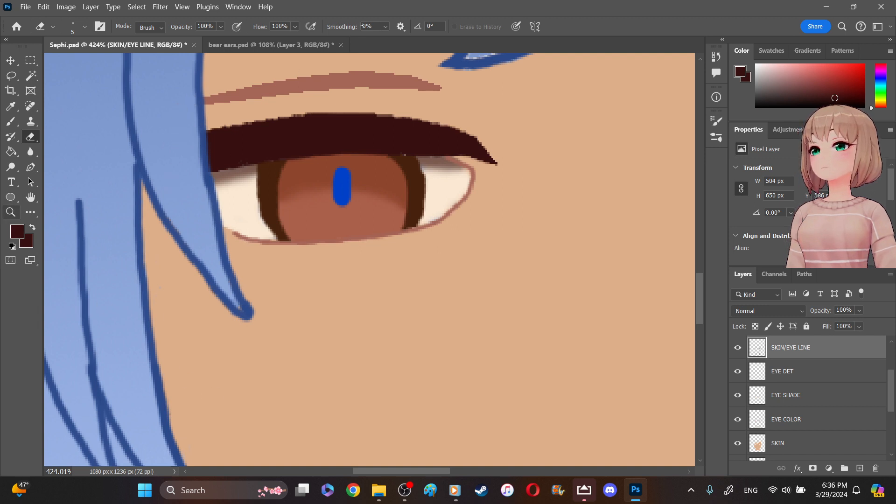
- Sample the hair's blue and paint over the right eyebrow parts and pale gaps on the overlapping bangs with a 3 px brush
click(11, 212)
click(351, 27)
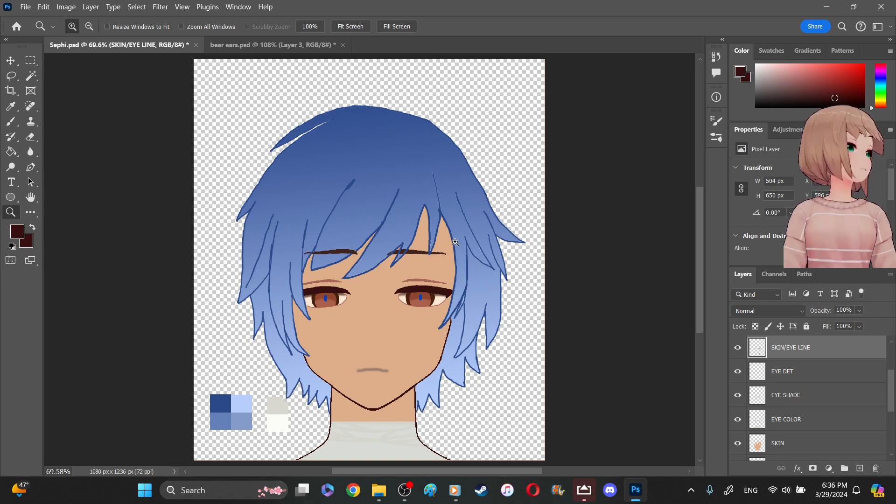
drag(405, 278, 383, 255)
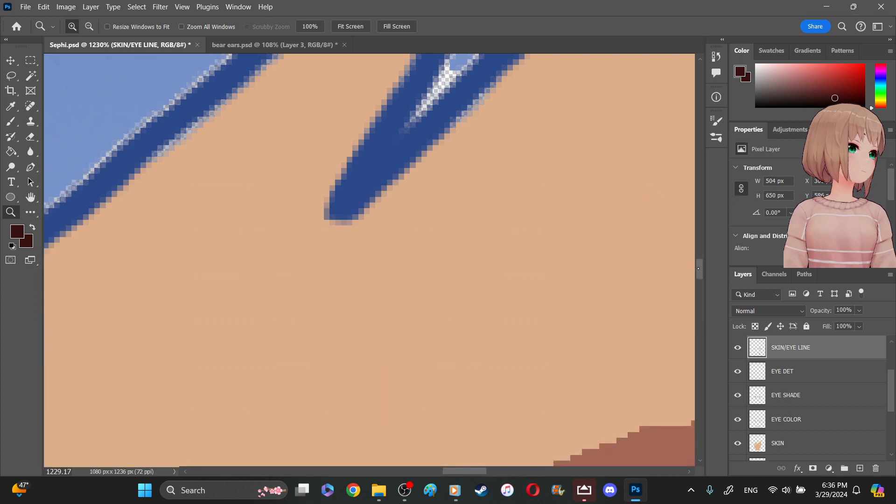
scroll(564, 240, up, 5)
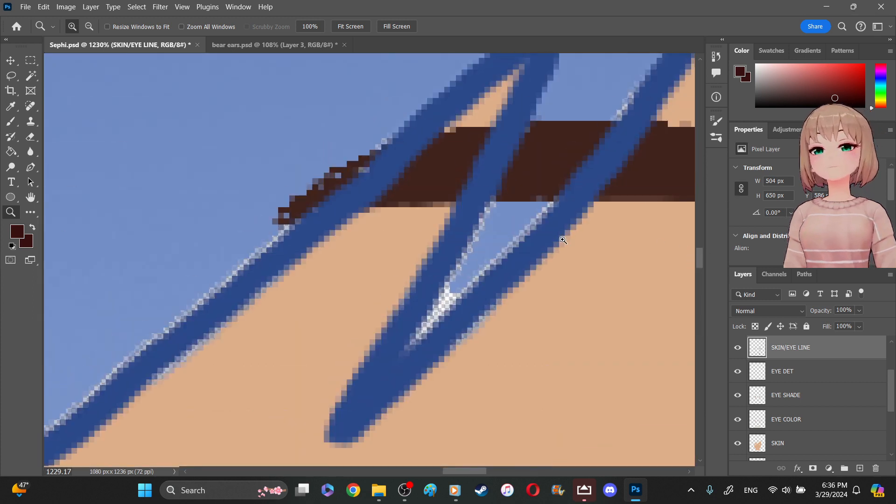
click(17, 107)
click(50, 91)
click(11, 122)
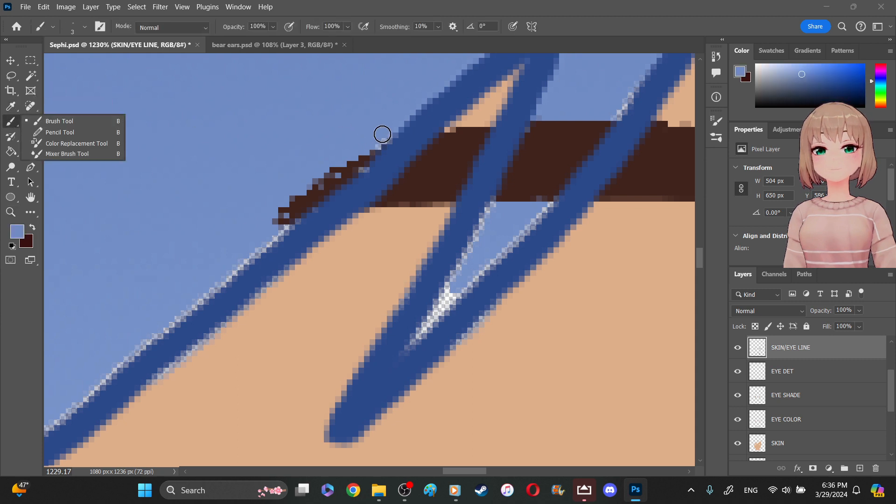
mouse_move(361, 162)
mouse_down()
mouse_move(295, 208)
mouse_move(332, 171)
mouse_move(317, 175)
mouse_move(284, 211)
mouse_move(293, 216)
mouse_move(336, 182)
mouse_up()
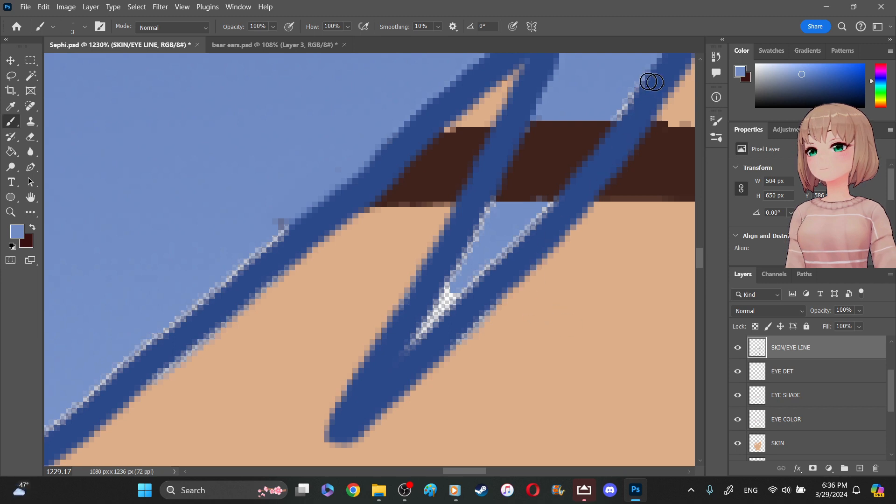
mouse_move(637, 89)
mouse_down()
mouse_move(574, 157)
mouse_move(557, 184)
mouse_move(581, 169)
mouse_move(557, 199)
mouse_move(486, 260)
mouse_move(496, 212)
mouse_move(488, 205)
mouse_move(414, 335)
mouse_move(484, 253)
mouse_move(490, 260)
mouse_move(463, 288)
mouse_up()
mouse_move(533, 122)
mouse_down()
mouse_move(519, 143)
mouse_move(529, 132)
mouse_move(536, 139)
mouse_move(513, 190)
mouse_move(585, 120)
mouse_move(521, 208)
mouse_move(563, 154)
mouse_move(534, 176)
mouse_move(509, 223)
mouse_move(608, 119)
mouse_move(582, 145)
mouse_up()
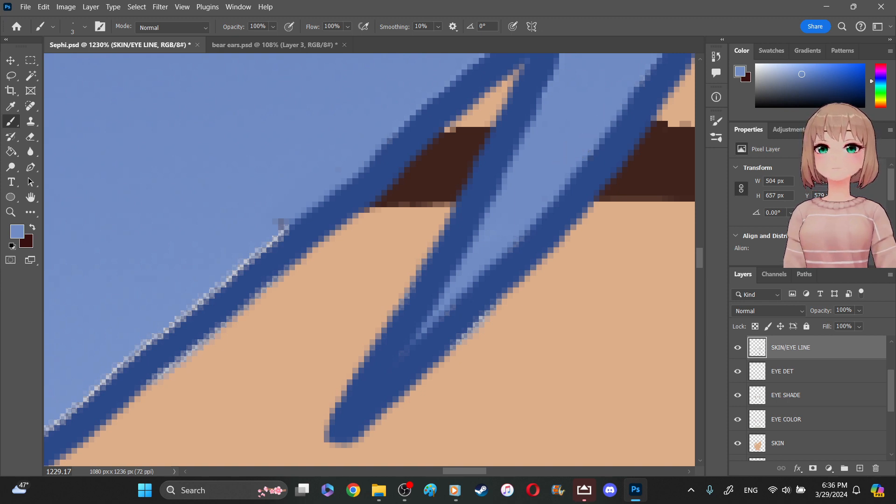
mouse_move(281, 215)
mouse_down()
mouse_move(256, 240)
mouse_move(267, 246)
mouse_move(233, 277)
mouse_up()
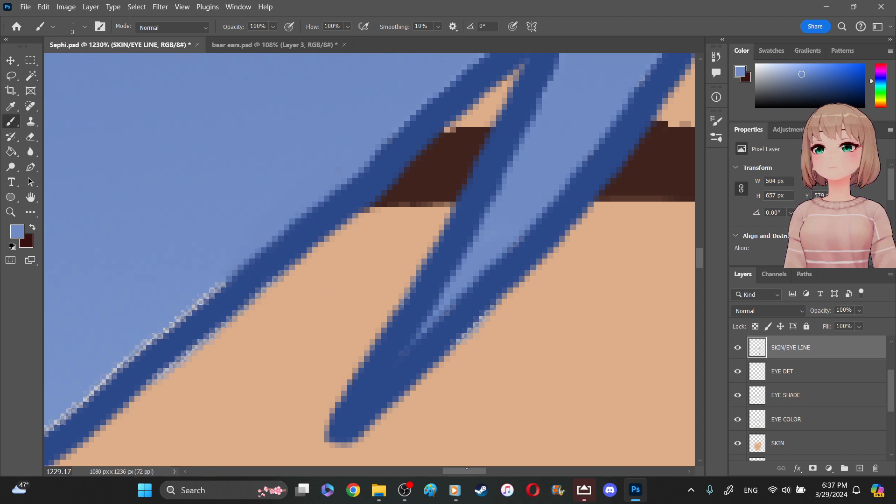
- Fill the pale gaps along the large central bang's inner edges down to its tip with the blue, and blur the painted patches
drag(449, 473, 427, 472)
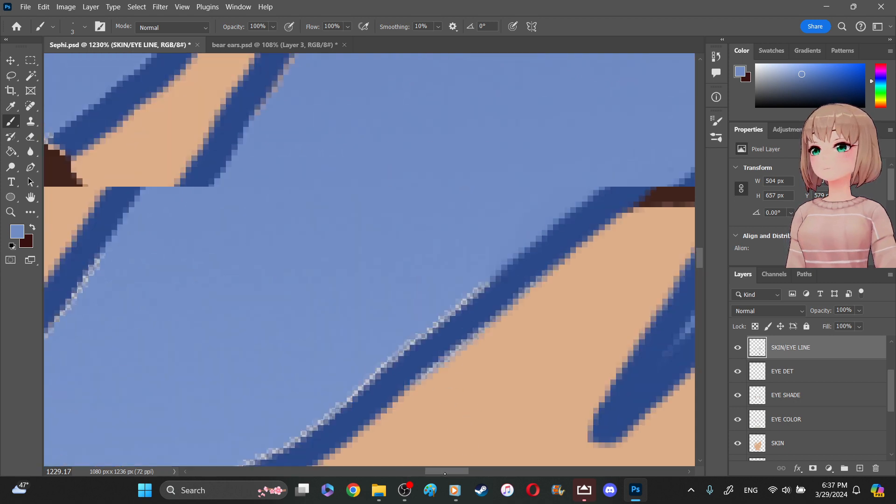
mouse_move(542, 286)
mouse_down()
mouse_move(439, 365)
mouse_move(448, 362)
mouse_move(396, 417)
mouse_move(328, 456)
mouse_up()
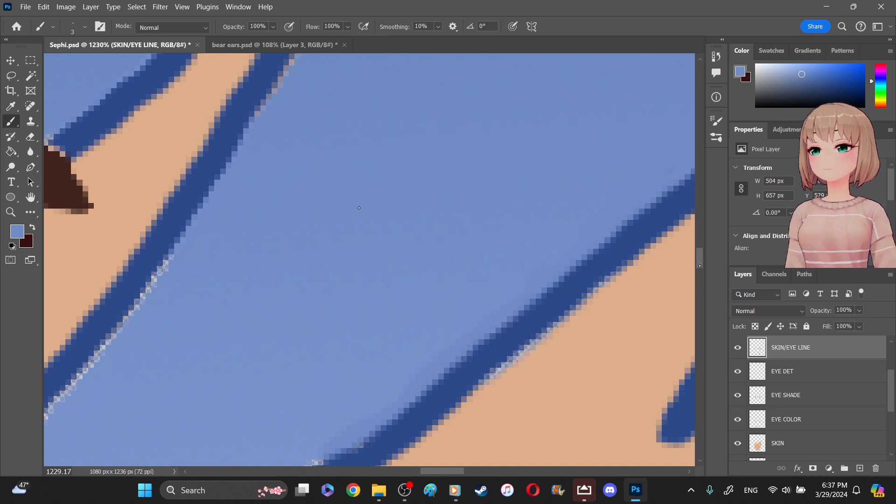
drag(169, 261, 108, 346)
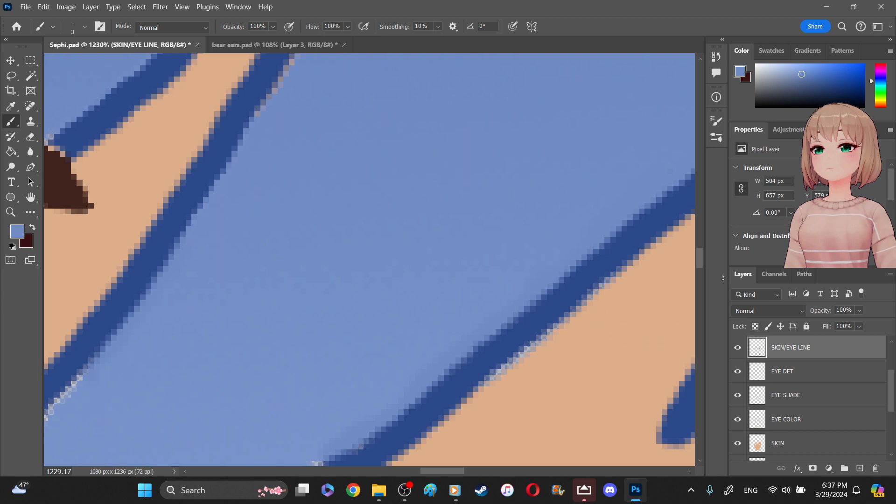
scroll(700, 266, down, 5)
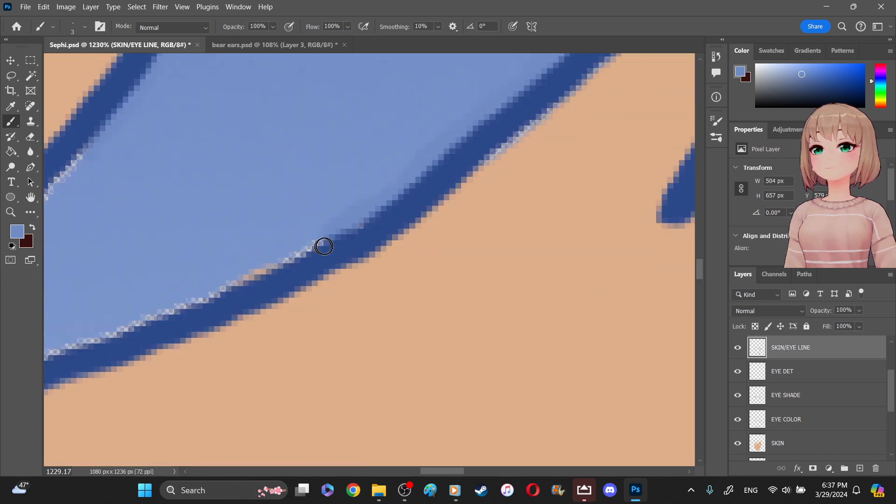
drag(443, 469, 421, 471)
mouse_move(372, 172)
mouse_down()
mouse_move(391, 155)
mouse_move(230, 327)
mouse_move(236, 346)
mouse_move(196, 377)
mouse_move(201, 390)
mouse_move(252, 386)
mouse_move(372, 350)
mouse_up()
mouse_move(612, 248)
mouse_down()
mouse_move(494, 305)
mouse_move(438, 317)
mouse_move(423, 327)
mouse_up()
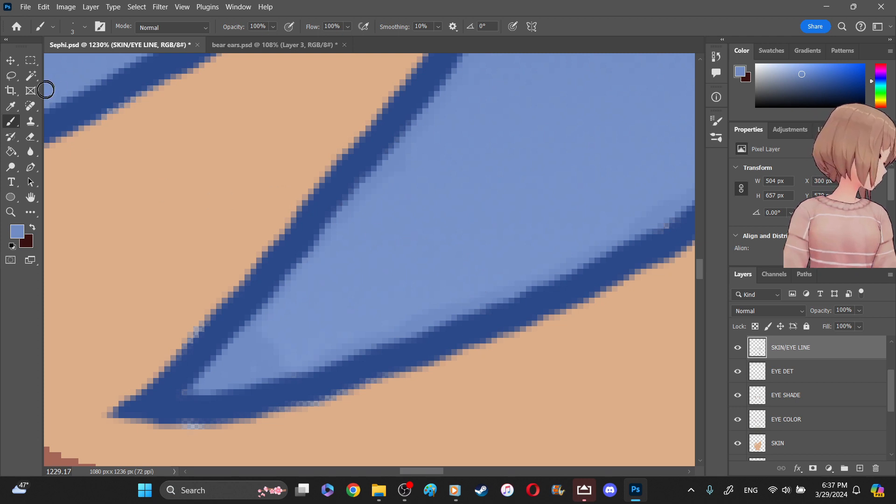
right_click(30, 152)
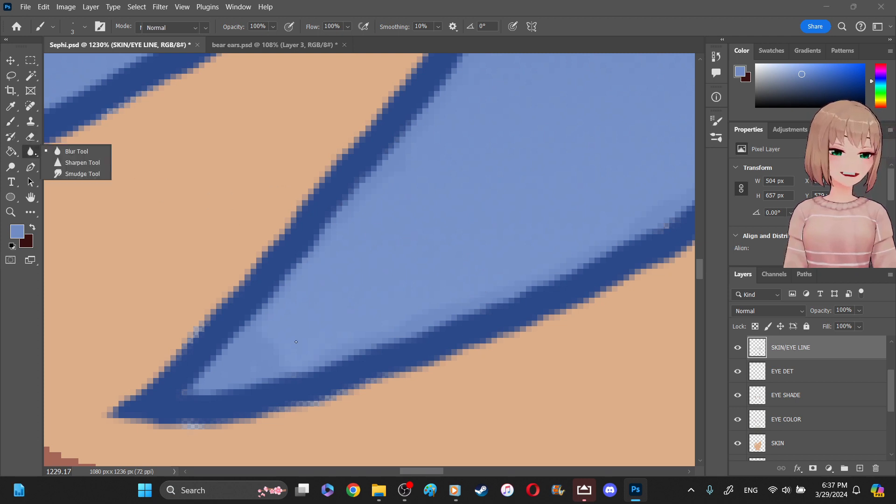
mouse_move(288, 332)
mouse_down()
mouse_move(320, 318)
mouse_move(295, 339)
mouse_up()
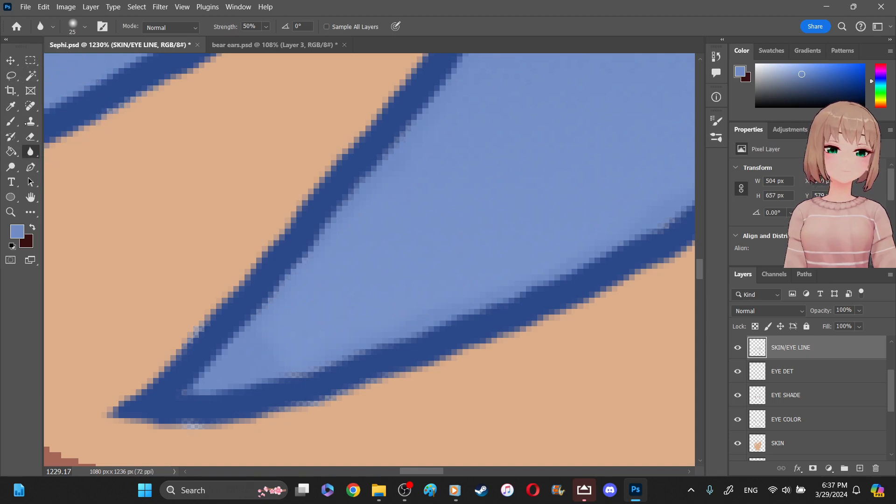
- Cover the pale pixels below the central bang's tip with the sampled skin tone using a 3 px brush, and save the file
click(10, 106)
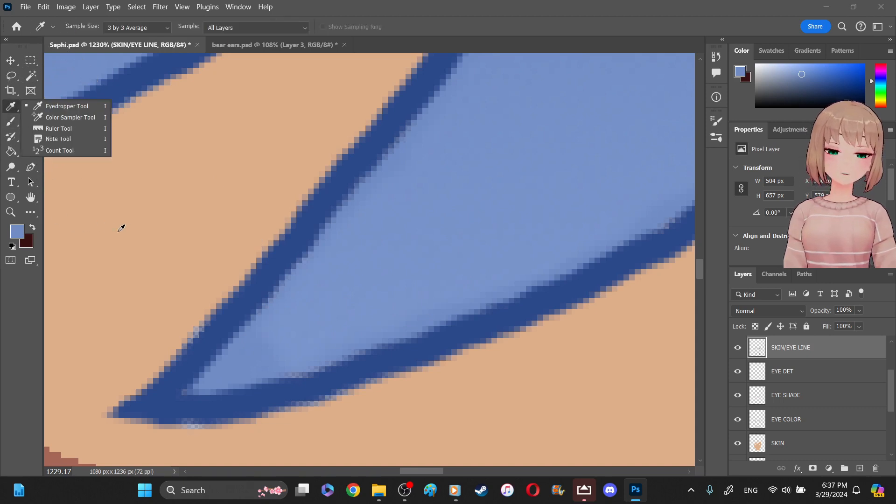
click(122, 235)
click(11, 121)
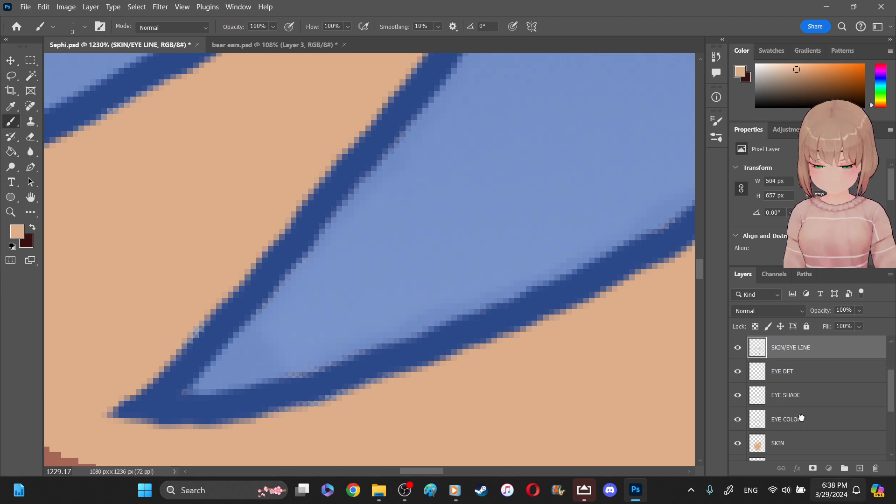
key(ctrl+z)
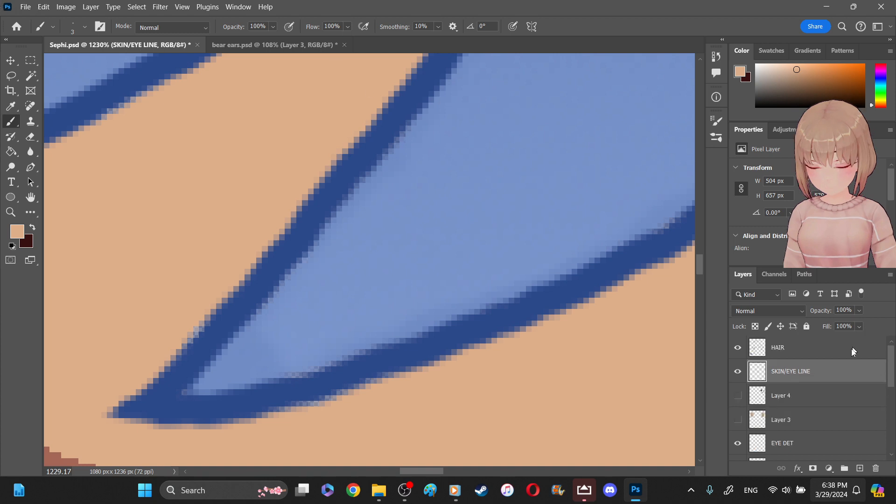
key(ctrl+z)
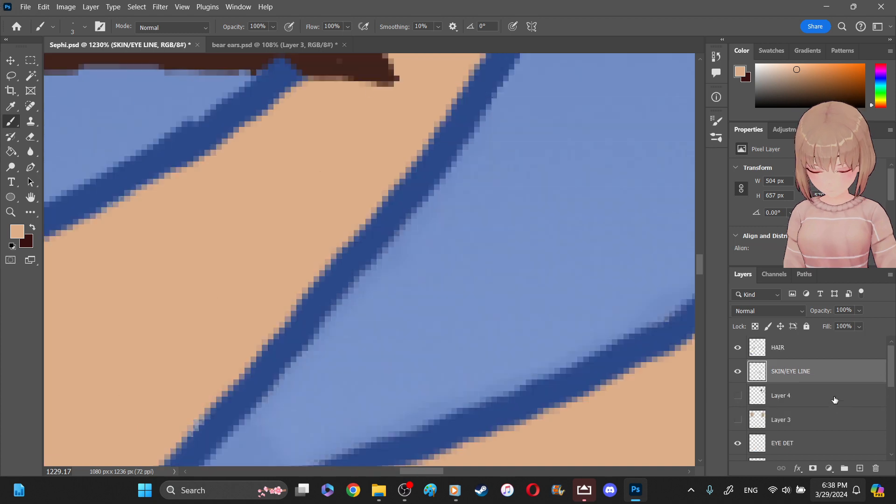
key(ctrl+s)
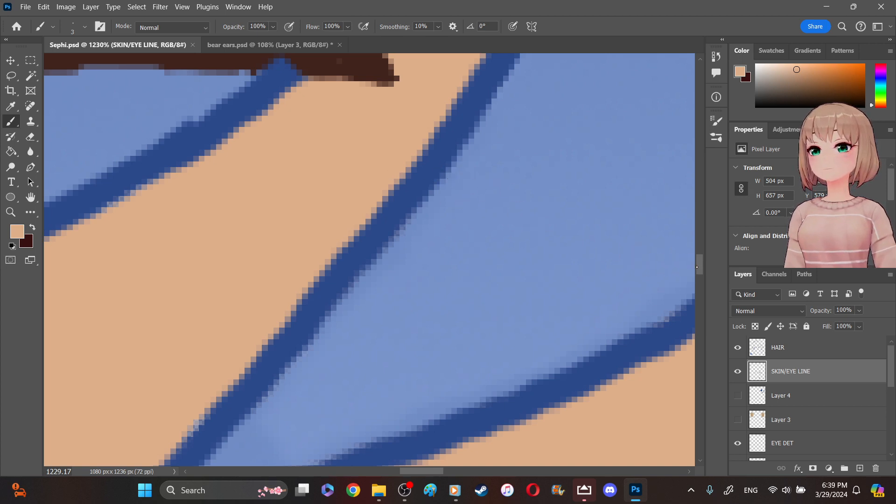
scroll(370, 259, down, 3)
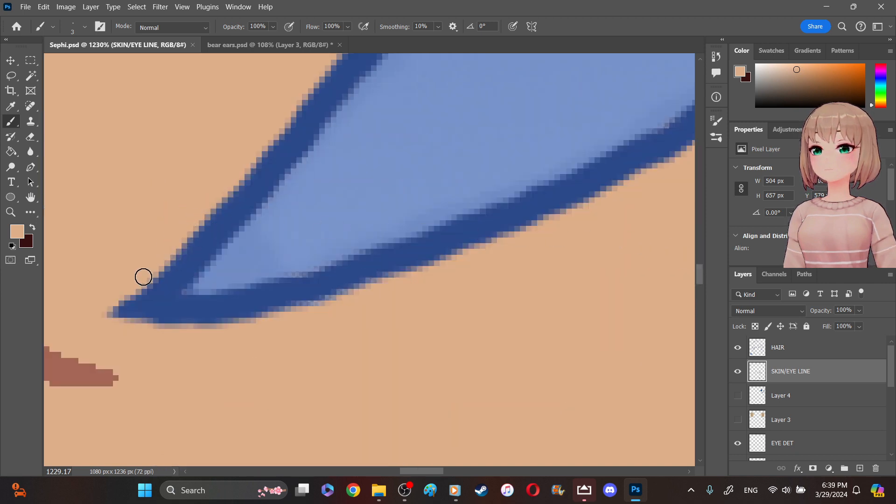
click(11, 212)
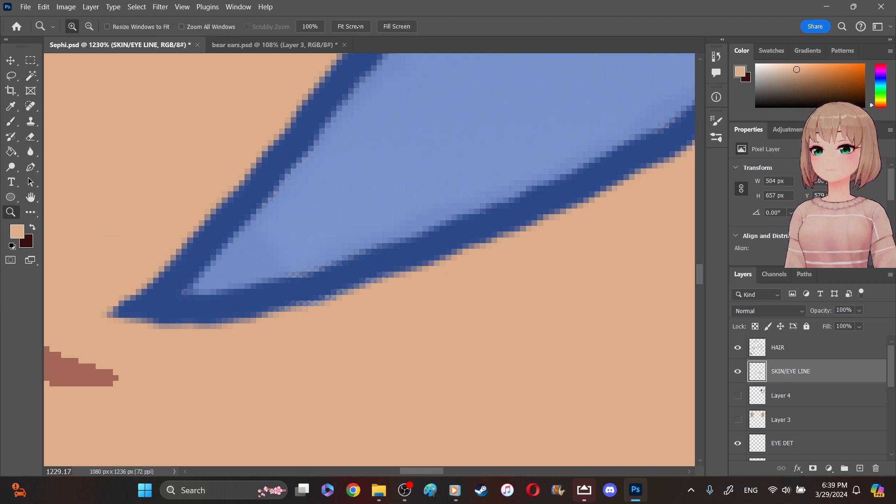
click(349, 26)
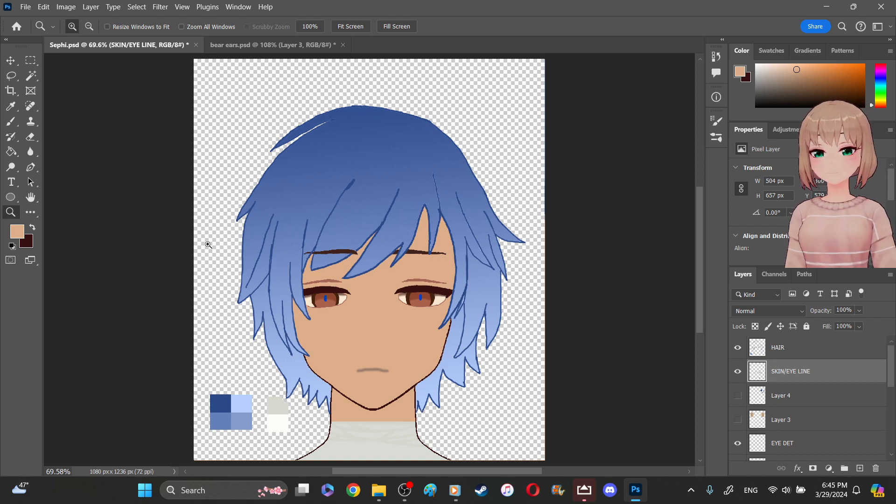
- Switch to File Explorer and open the reference image Fue1-vTaYAAv32U from the Pictures > vtube > luxiem folder
click(379, 490)
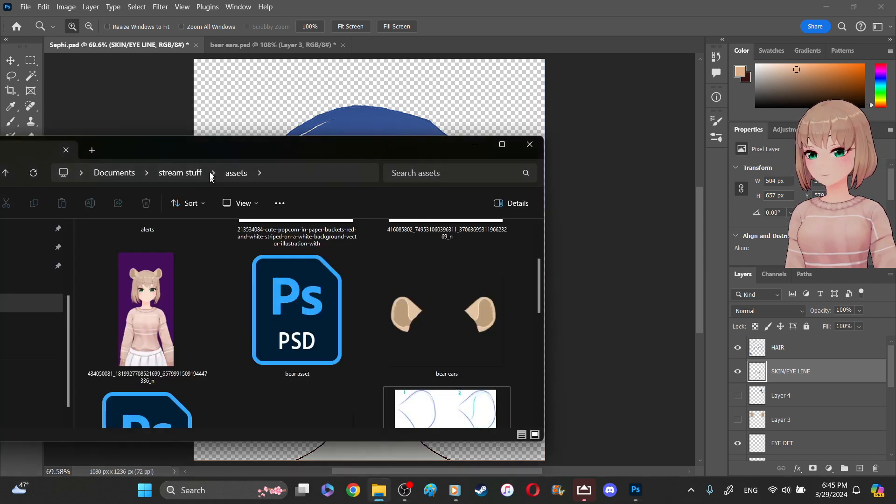
drag(212, 149, 519, 171)
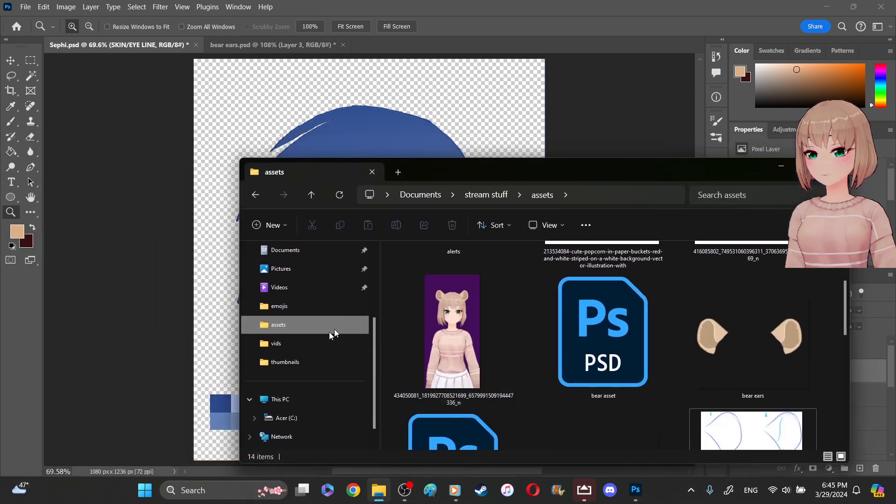
scroll(302, 337, up, 2)
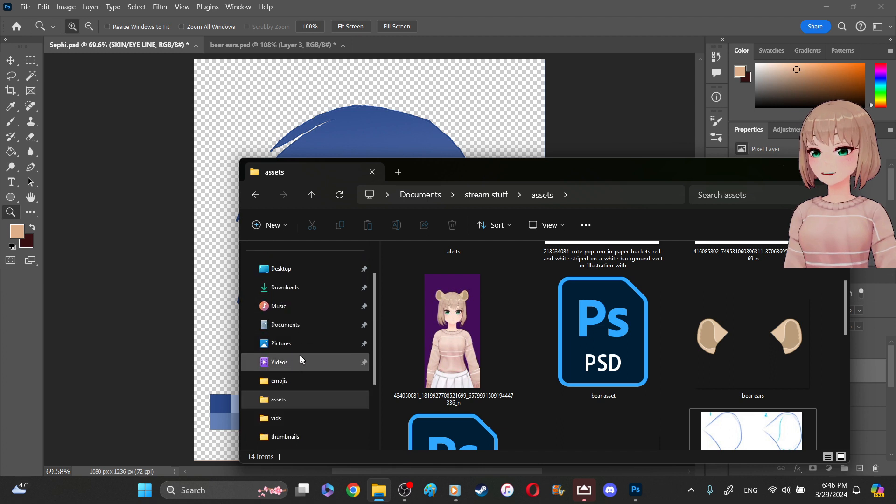
click(300, 344)
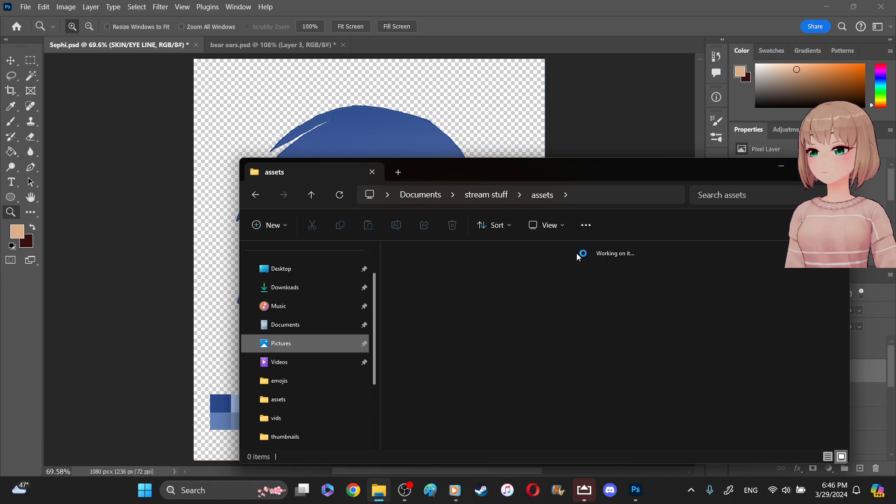
drag(607, 175, 552, 321)
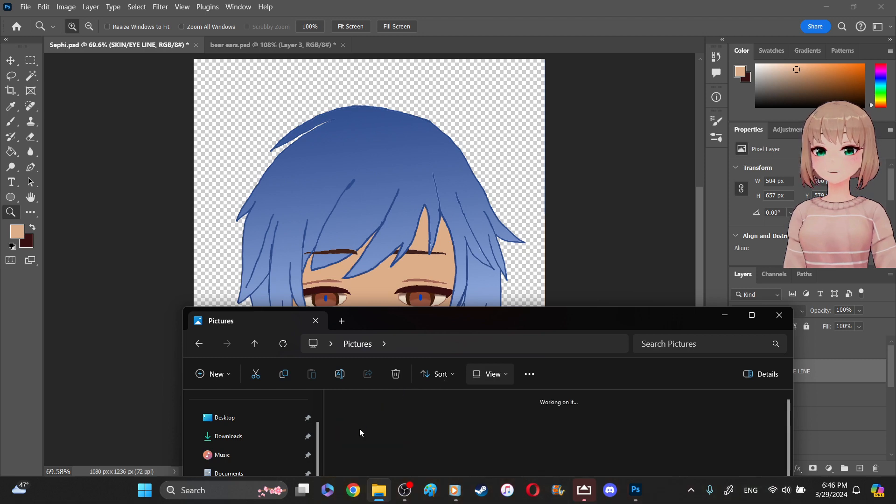
double_click(359, 429)
drag(496, 314, 446, 119)
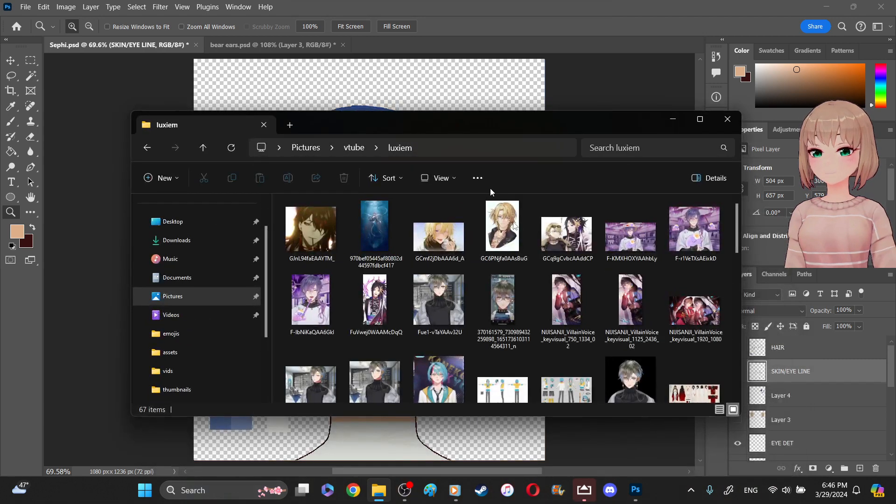
click(441, 299)
click(674, 119)
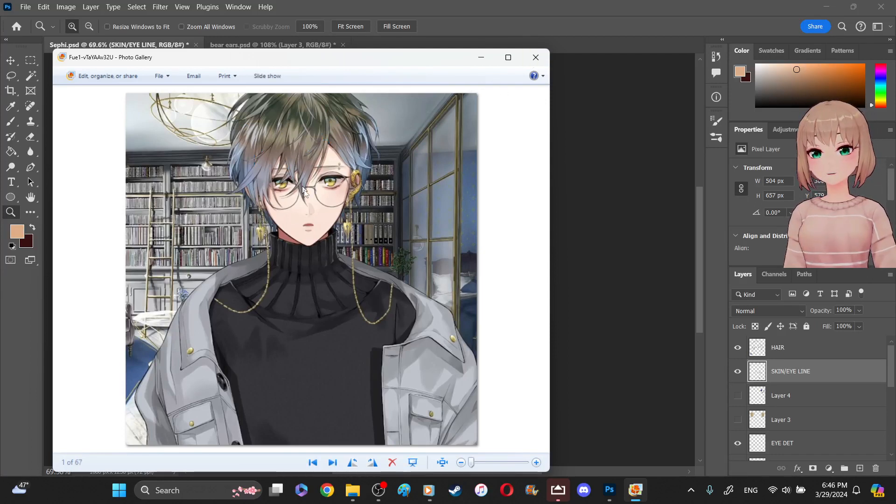
- View the image wanderer mad from the emojis > stills folder as a hair reference, and close it
click(354, 494)
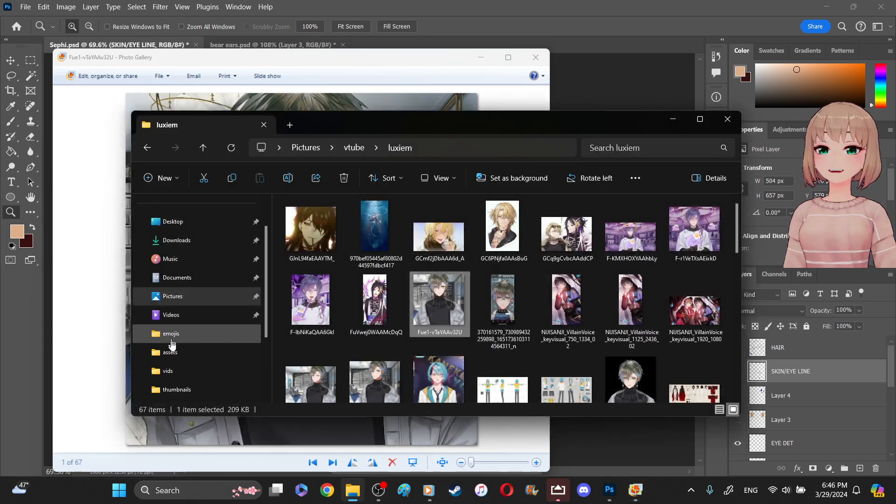
click(177, 338)
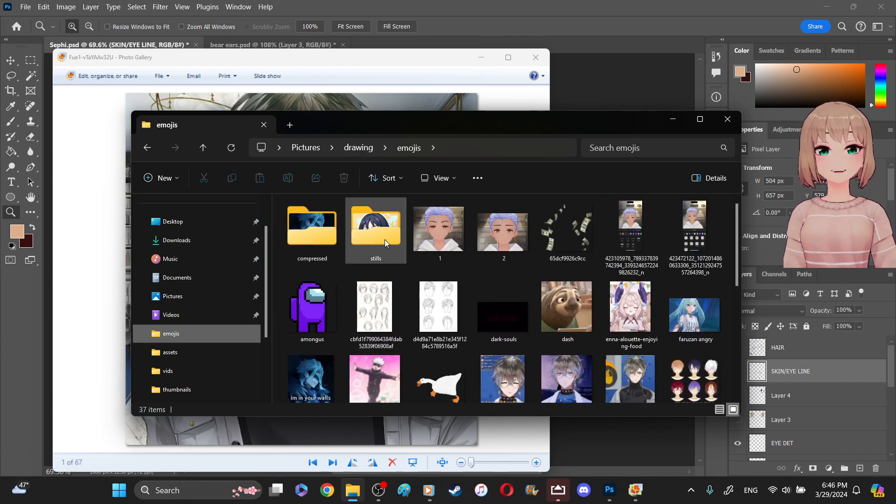
double_click(385, 240)
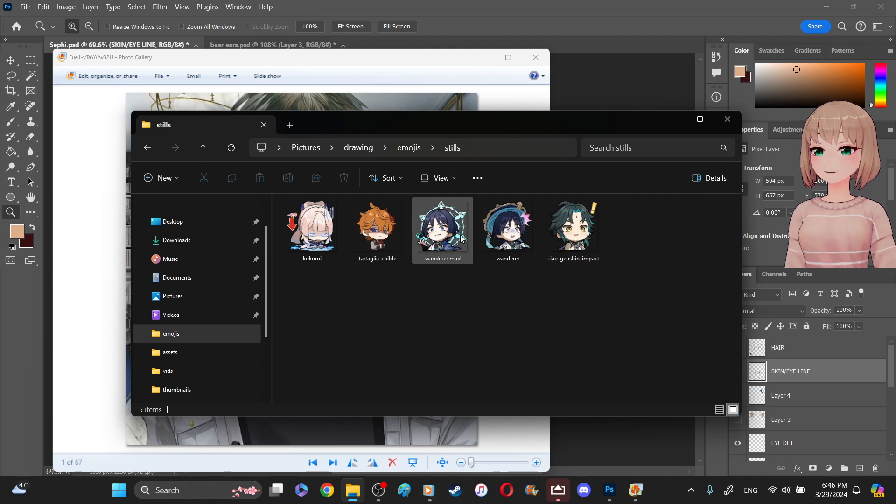
click(456, 239)
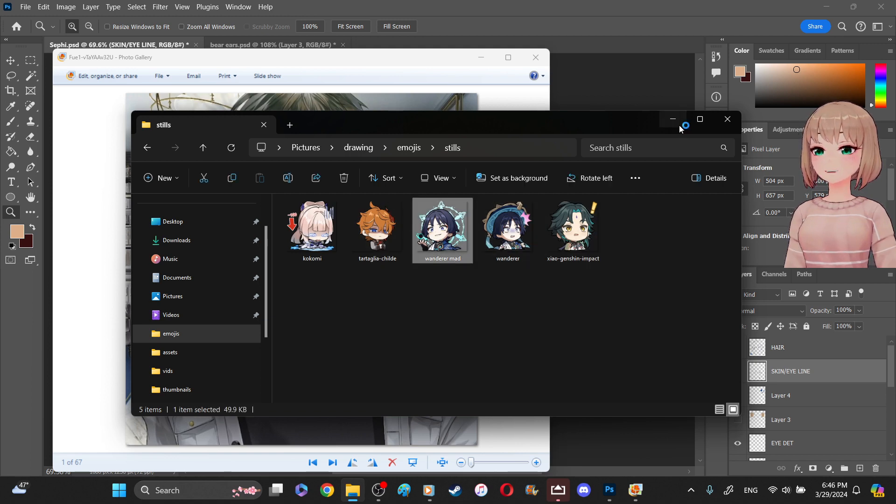
click(674, 124)
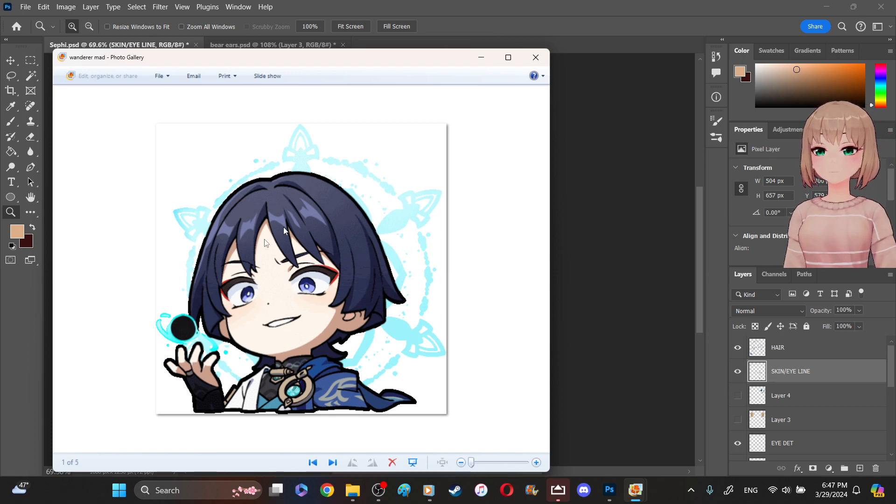
click(537, 57)
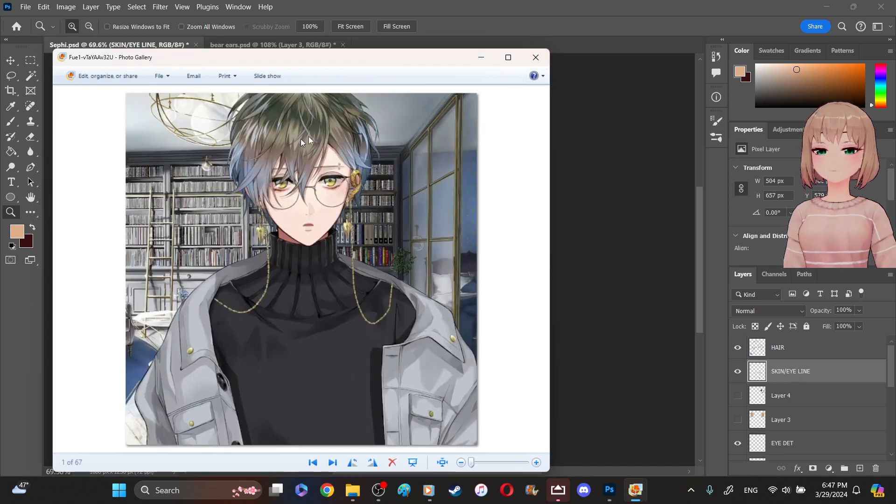
- Close the reference image and locate the sephi bear ear file in the Documents > stream stuff > assets folder
click(537, 57)
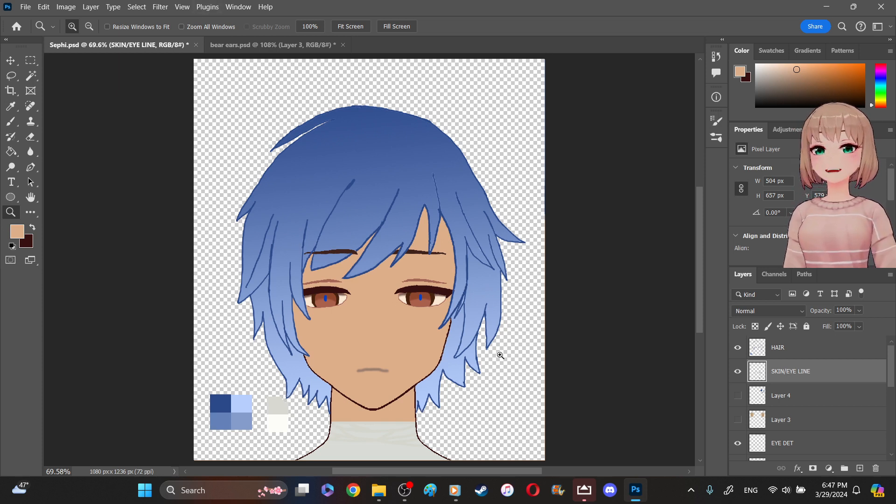
click(381, 494)
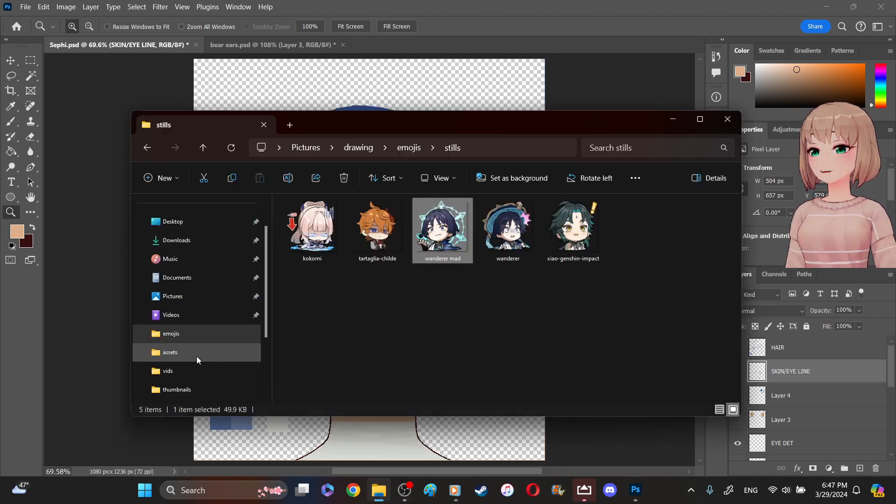
click(197, 357)
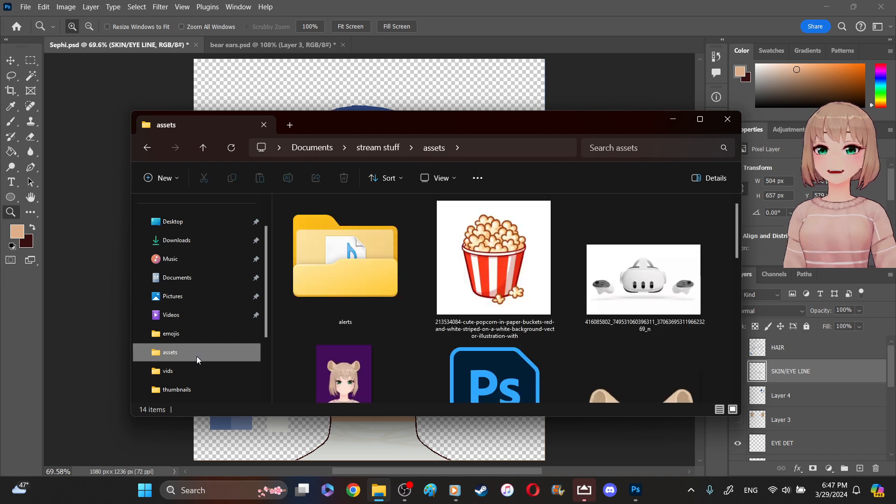
scroll(447, 321, down, 10)
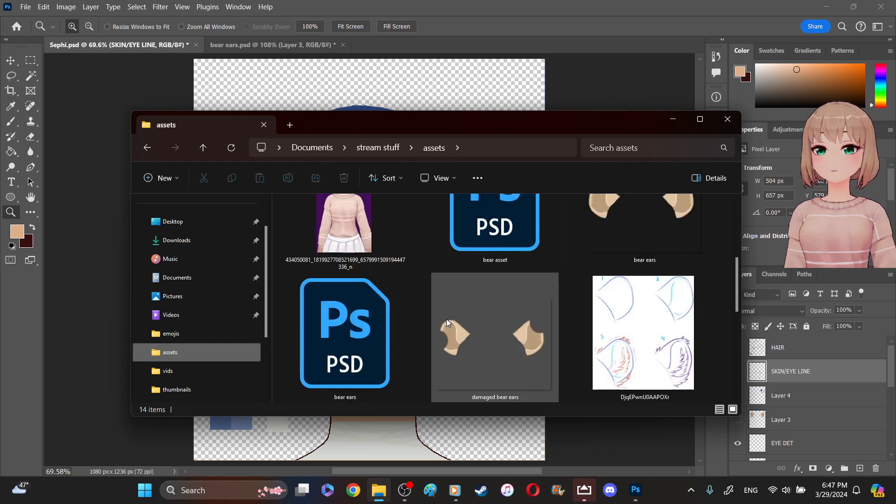
scroll(447, 321, up, 3)
click(493, 238)
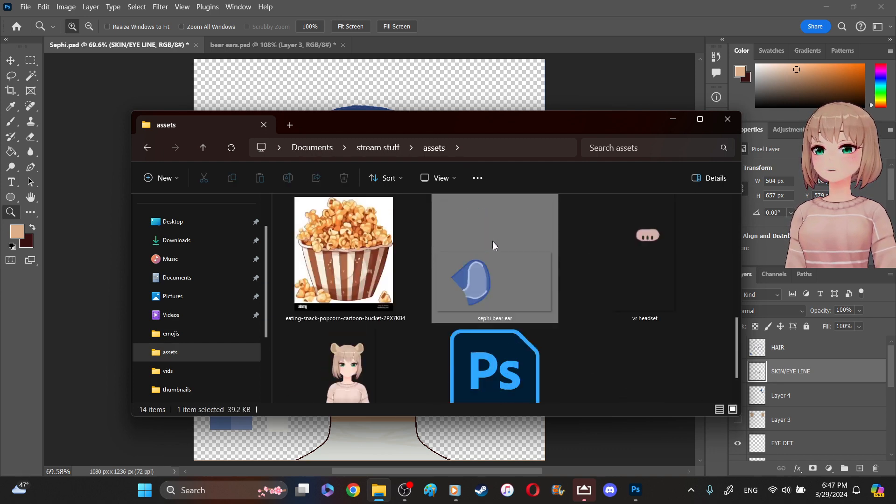
scroll(524, 301, up, 2)
drag(738, 302, 741, 333)
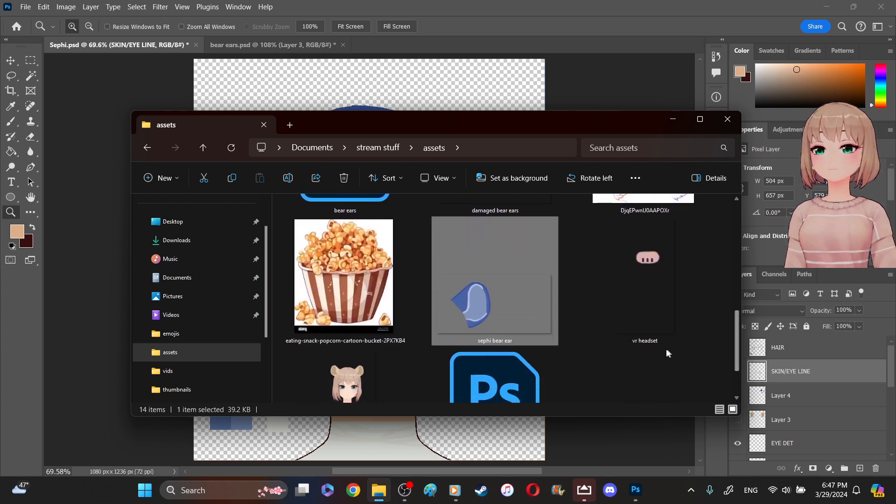
click(660, 364)
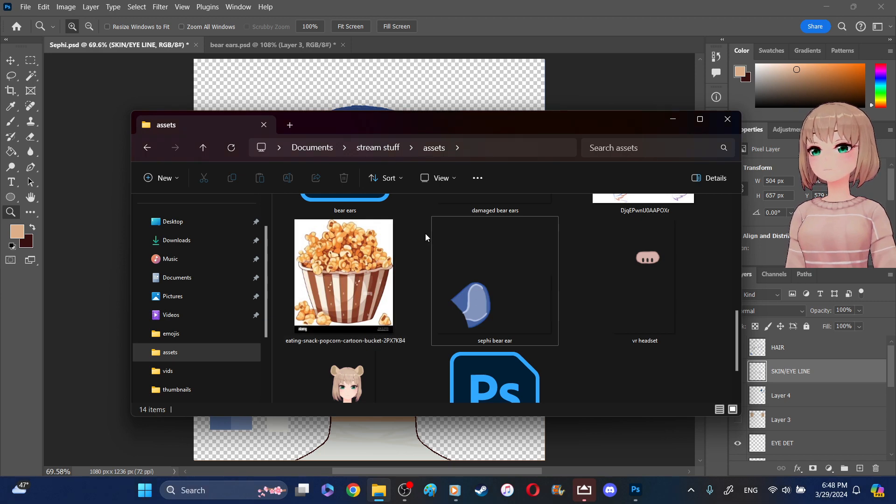
- Capture a screen snip of the sephi bear ear thumbnail, return to Photoshop, and paste it above the SKIN/EYE LINE layer of Sephi.psd
key(super+shift+s)
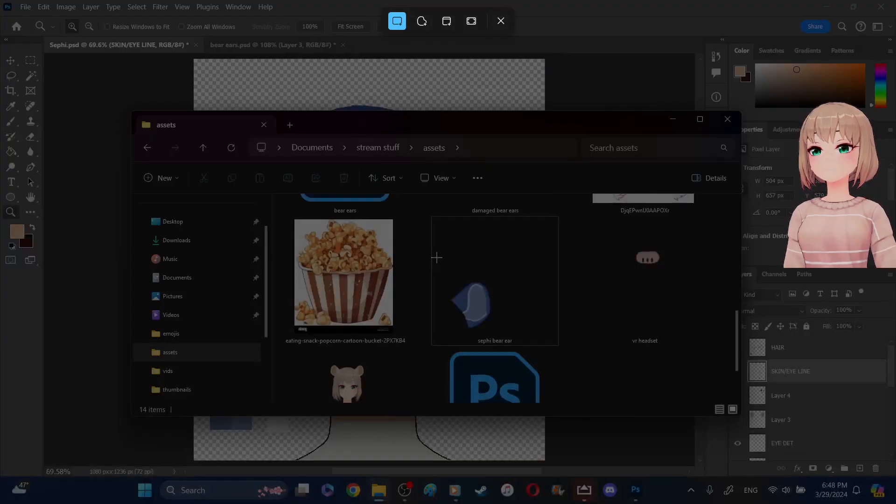
drag(440, 263, 503, 335)
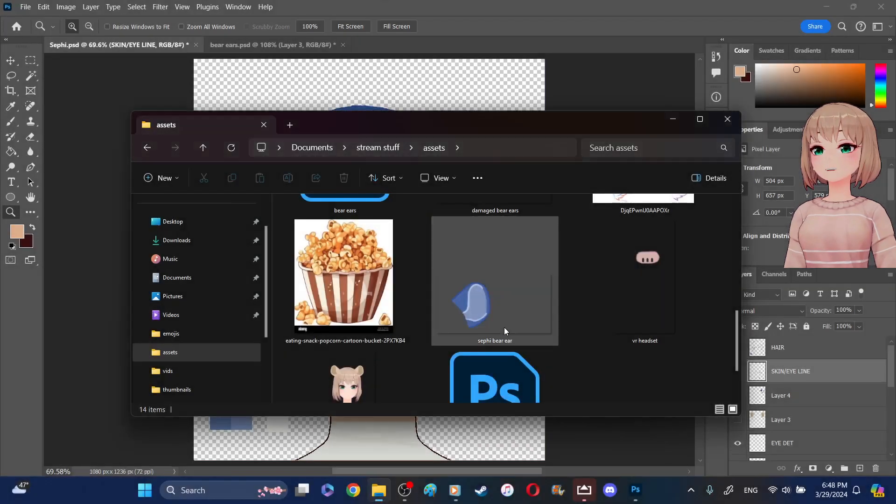
click(648, 2)
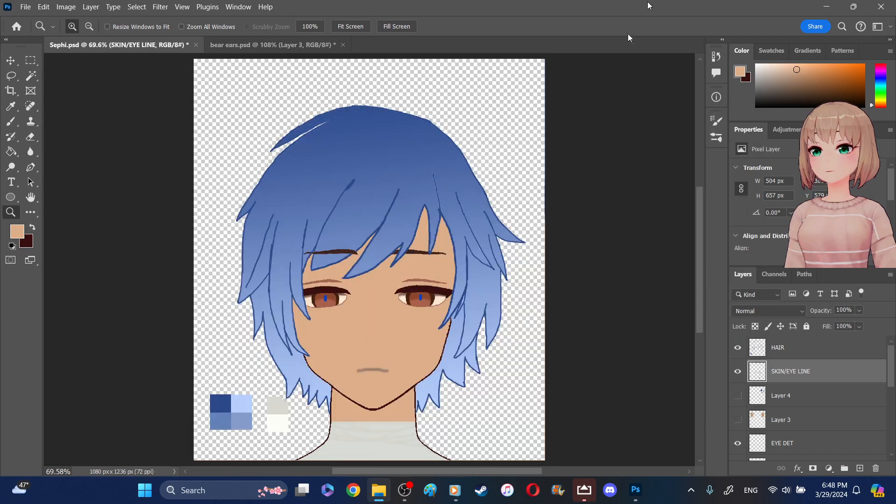
click(37, 213)
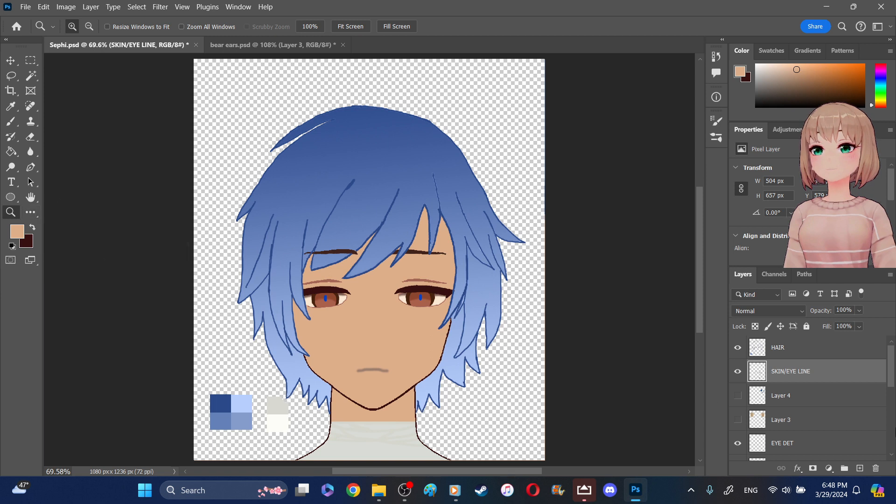
click(853, 350)
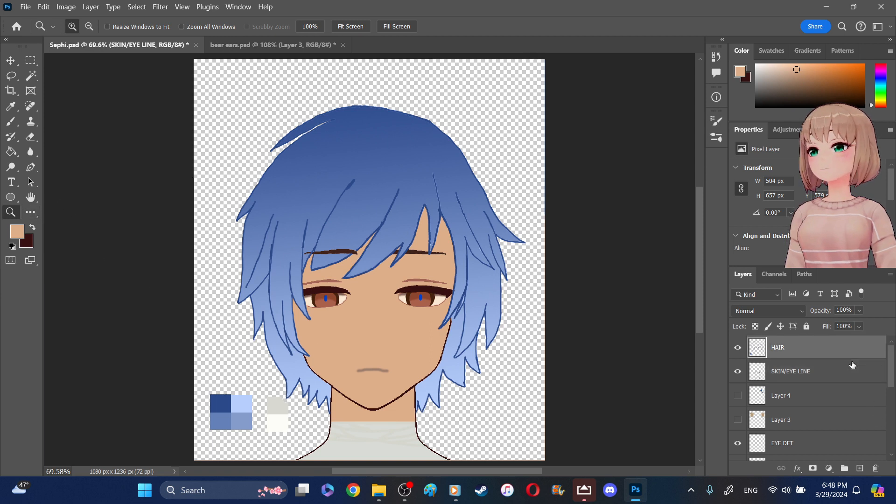
click(853, 379)
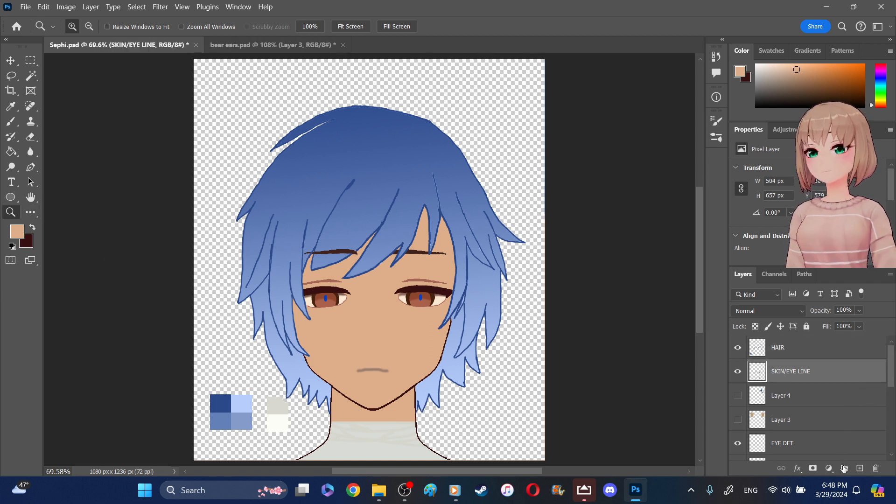
key(ctrl+v)
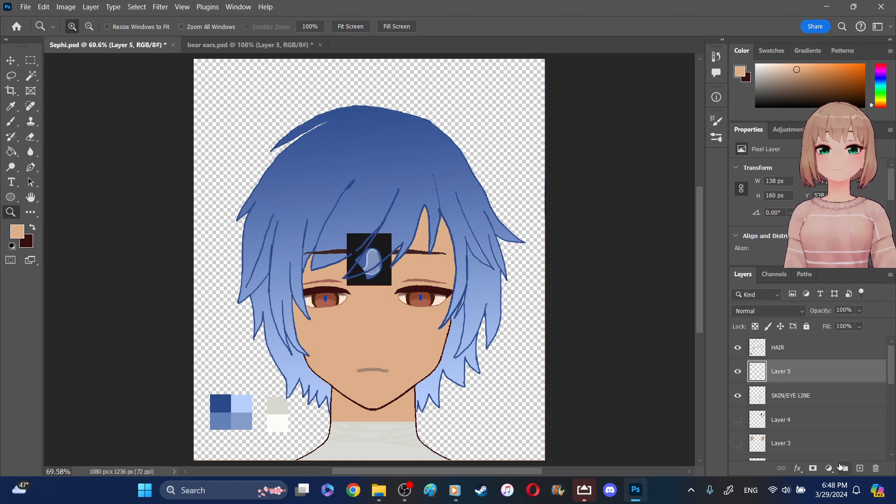
- Scale the pasted ear snip proportionally to about 304% and place it over the upper right side of the head
click(10, 61)
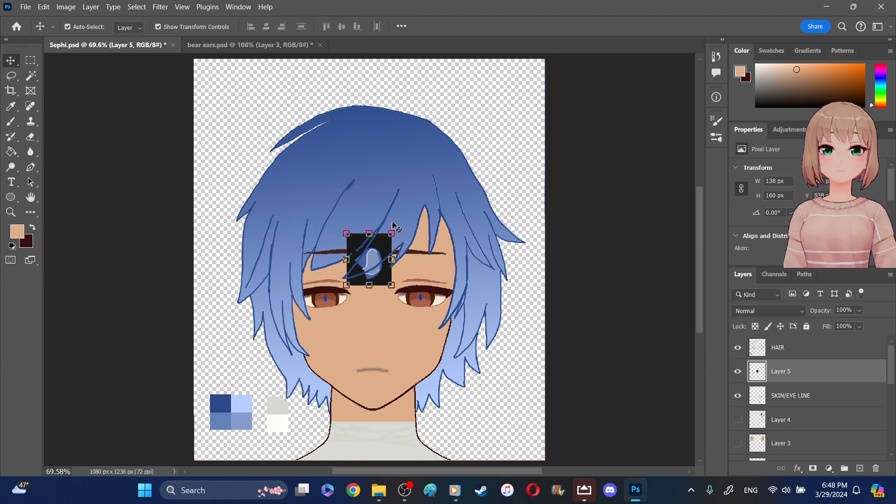
drag(391, 233, 476, 136)
drag(420, 210, 464, 153)
drag(407, 228, 407, 225)
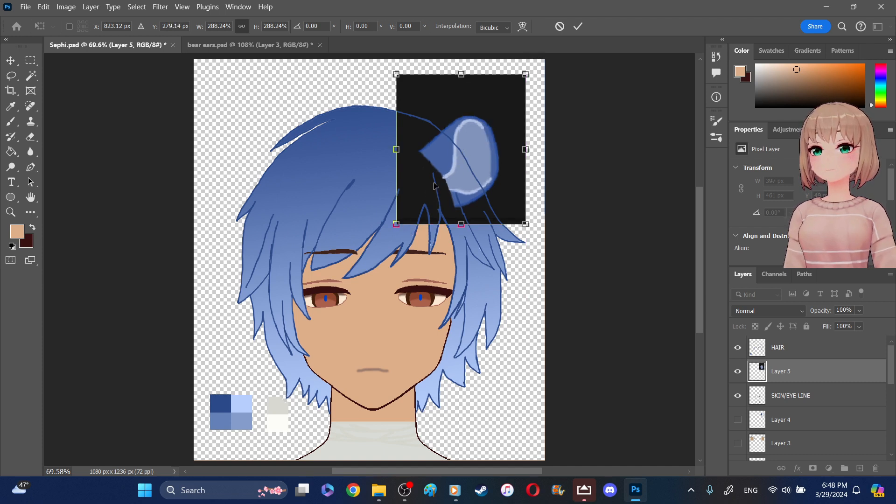
drag(438, 186, 438, 184)
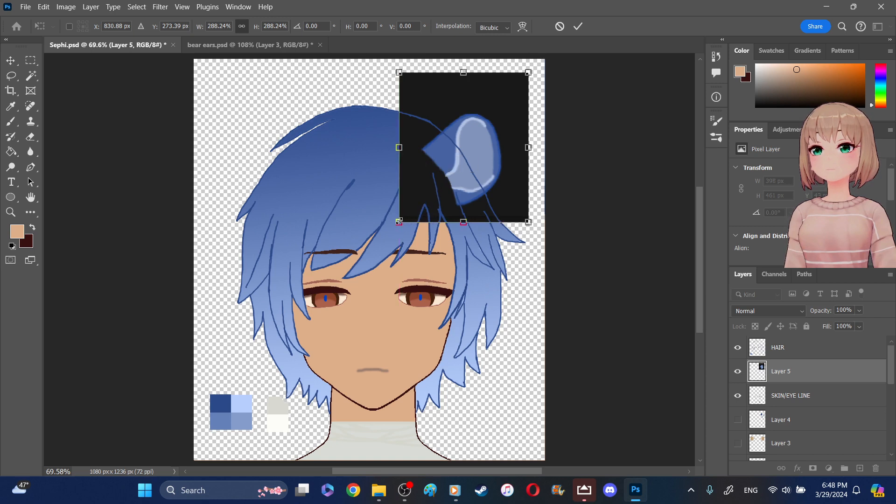
drag(400, 222, 398, 222)
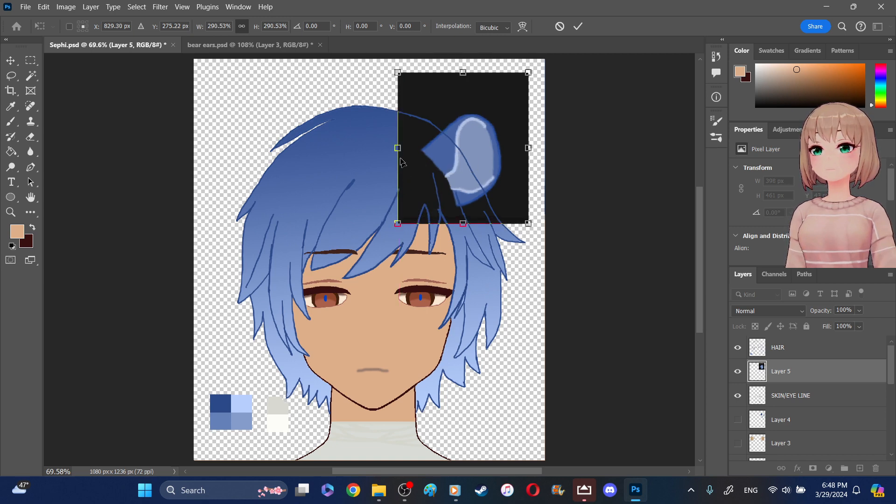
drag(396, 148, 392, 148)
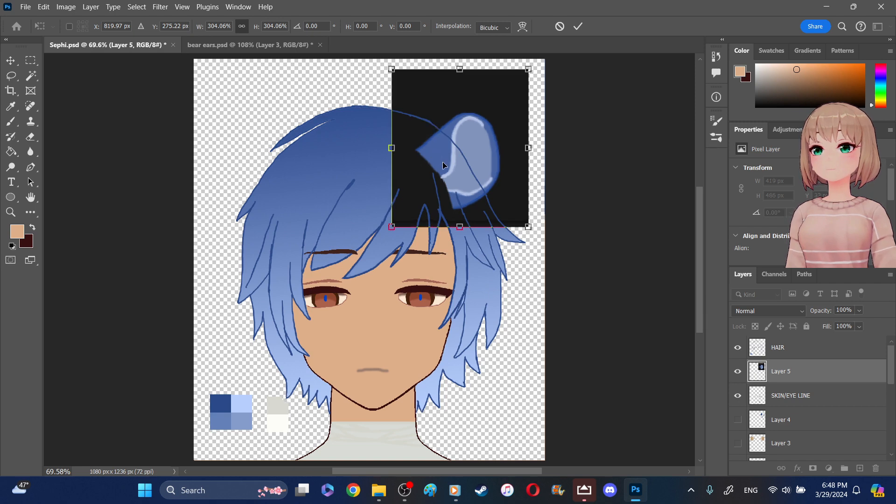
drag(444, 164, 447, 156)
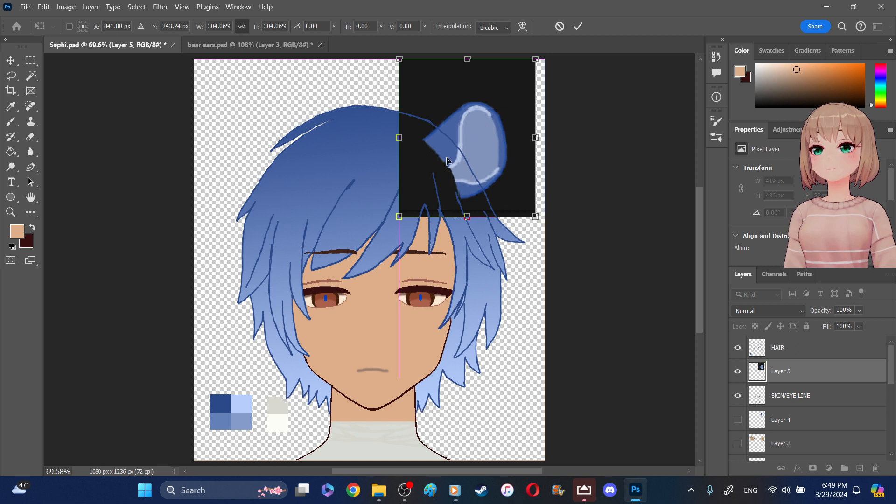
click(28, 62)
click(134, 100)
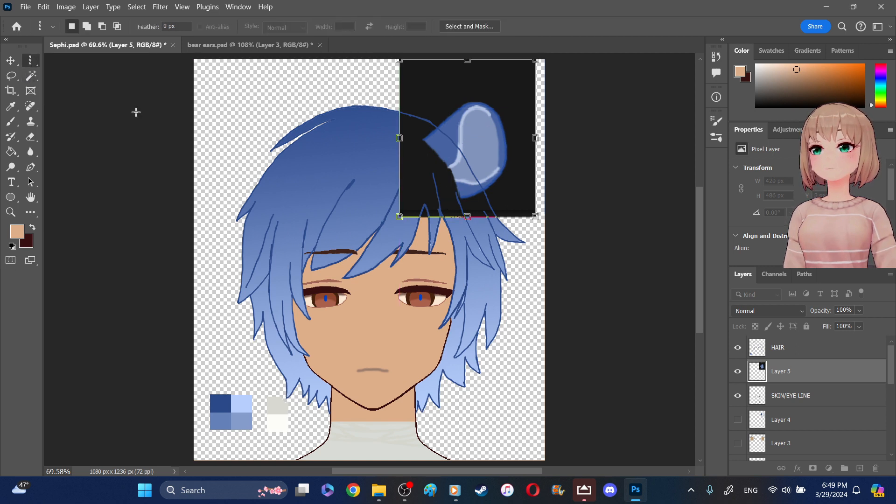
right_click(36, 67)
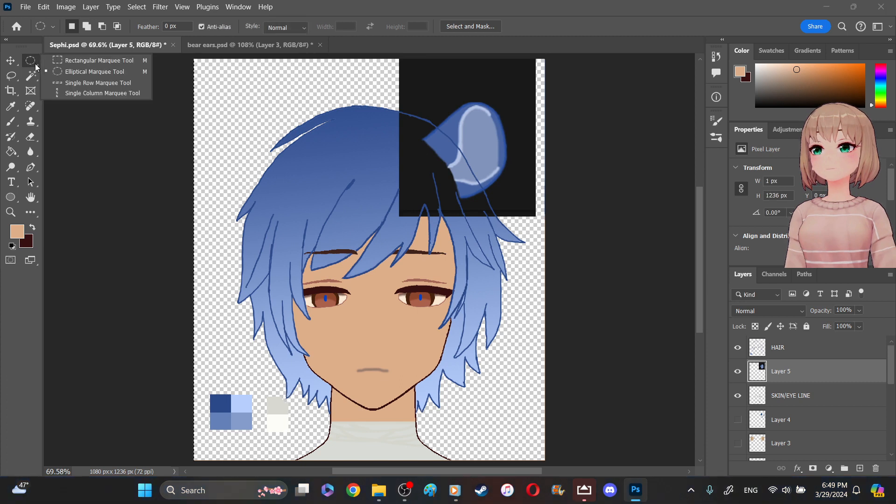
click(56, 61)
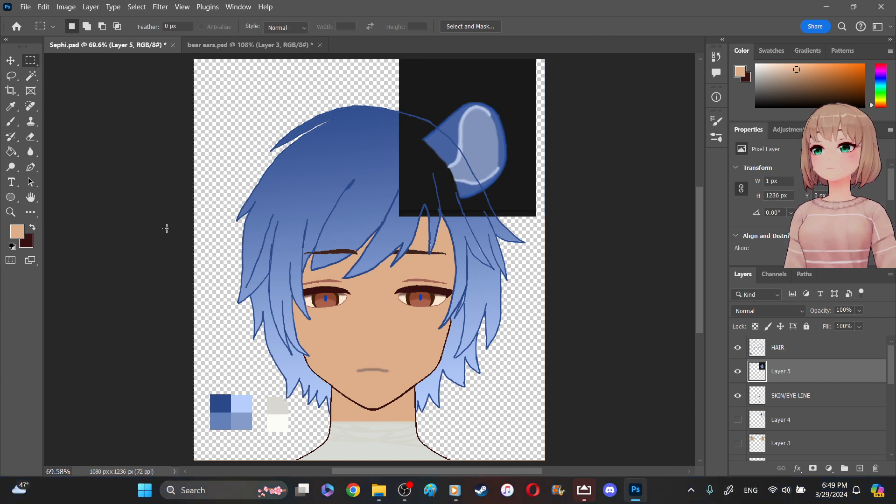
- Select the black background around the pasted ear with the Magic Wand tool at tolerance 3 and delete it
click(39, 77)
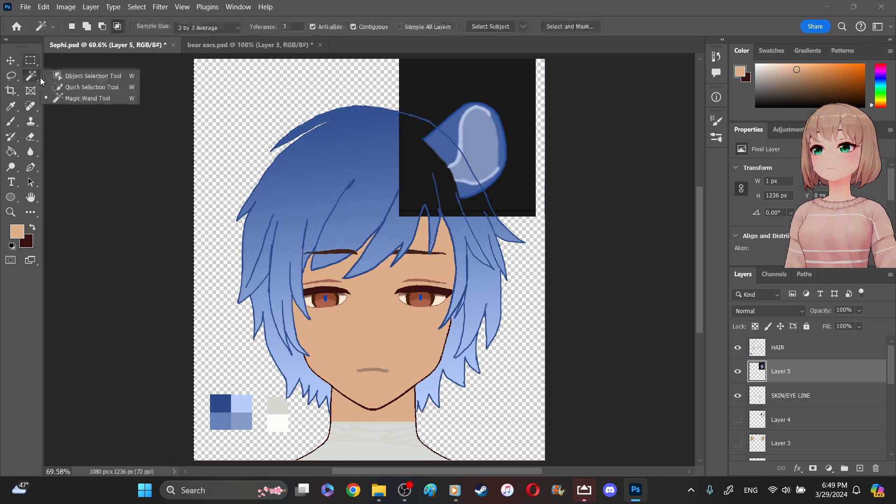
click(111, 100)
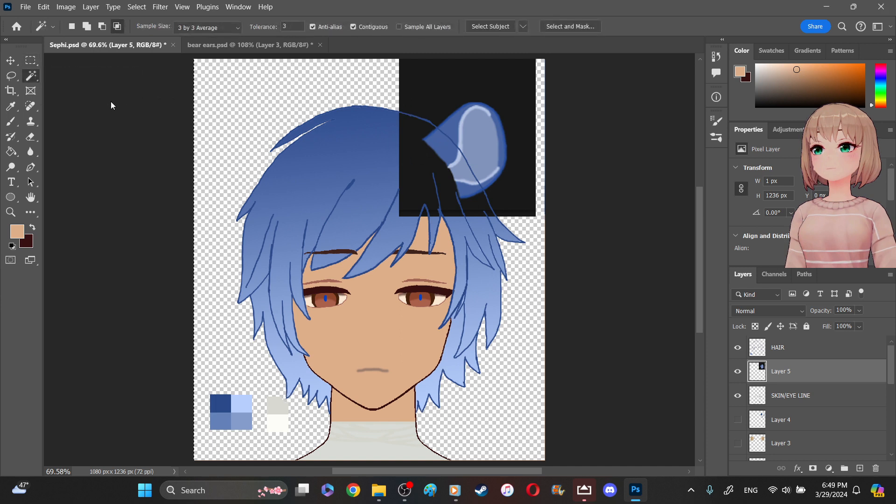
click(453, 99)
click(424, 192)
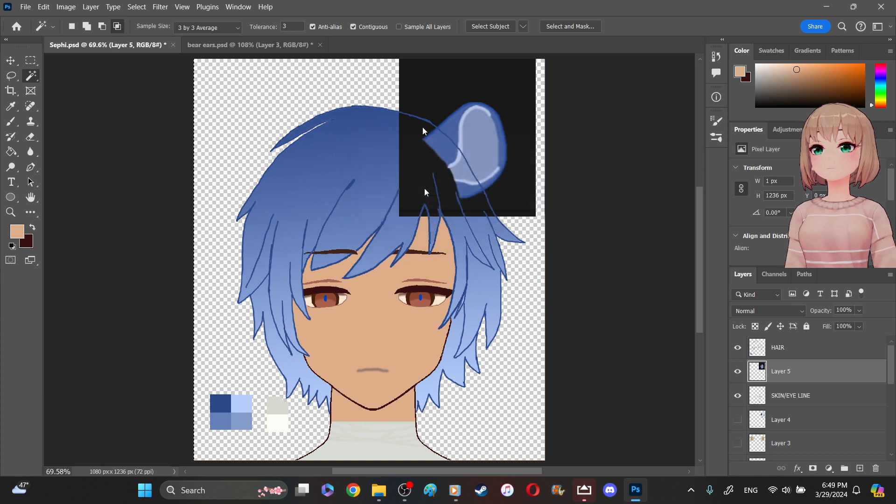
click(421, 96)
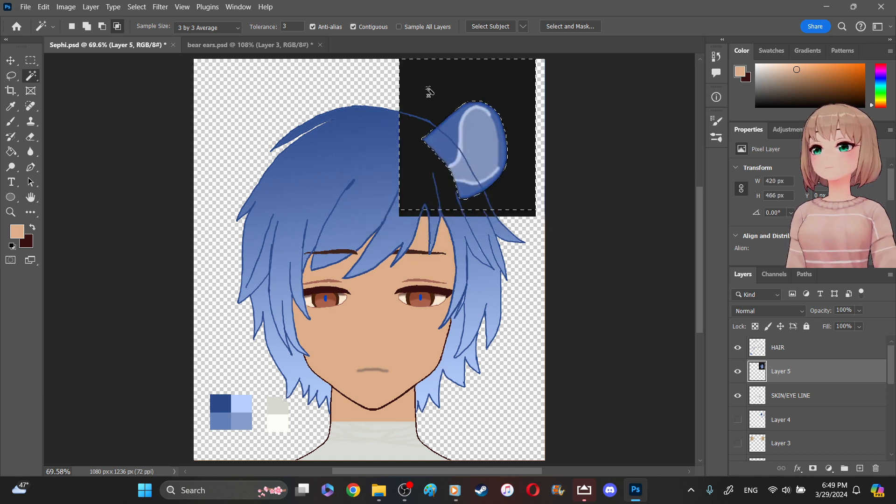
key(Delete)
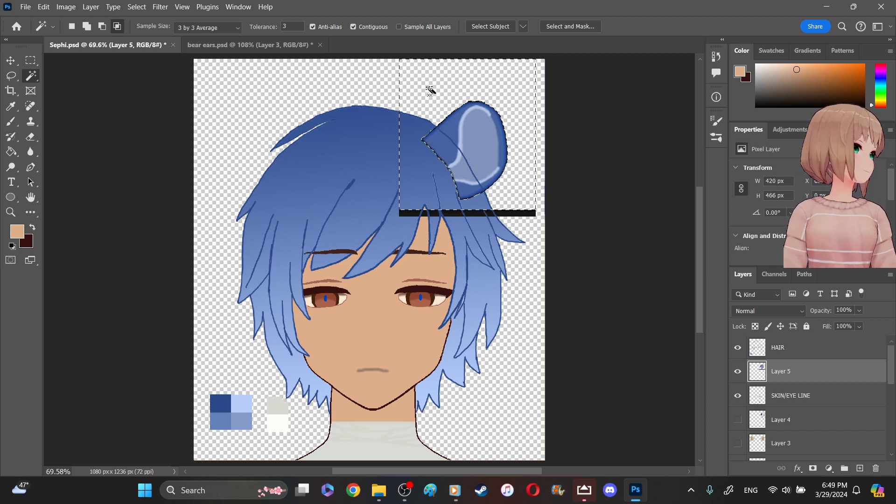
- Delete the leftover black strip below the ear with the Magic Wand and its remaining thin line with a rectangular marquee selection
click(526, 214)
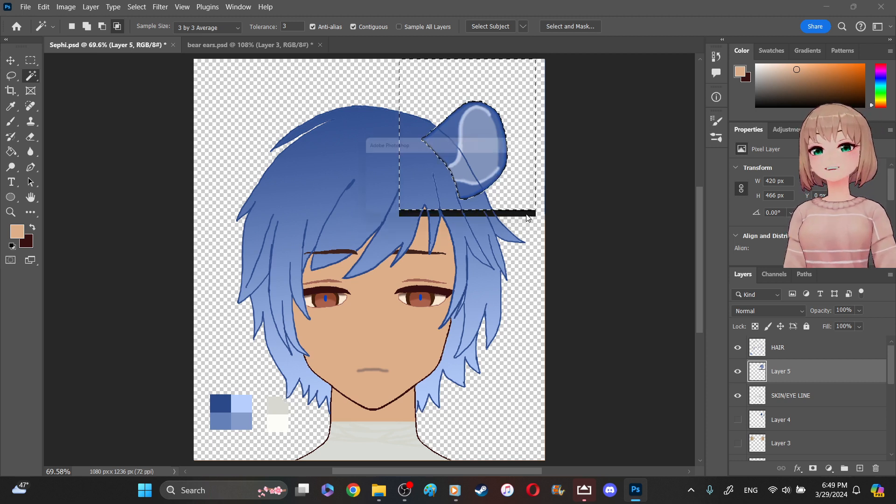
click(438, 190)
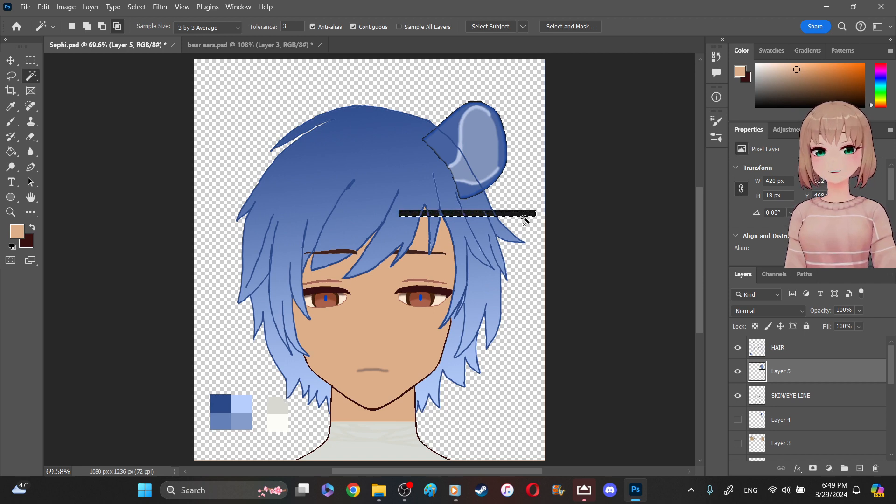
key(Delete)
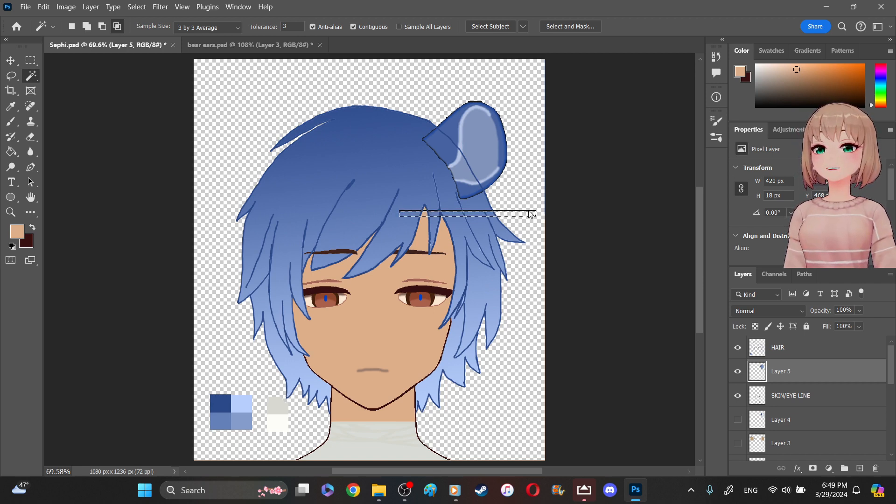
click(529, 211)
click(425, 194)
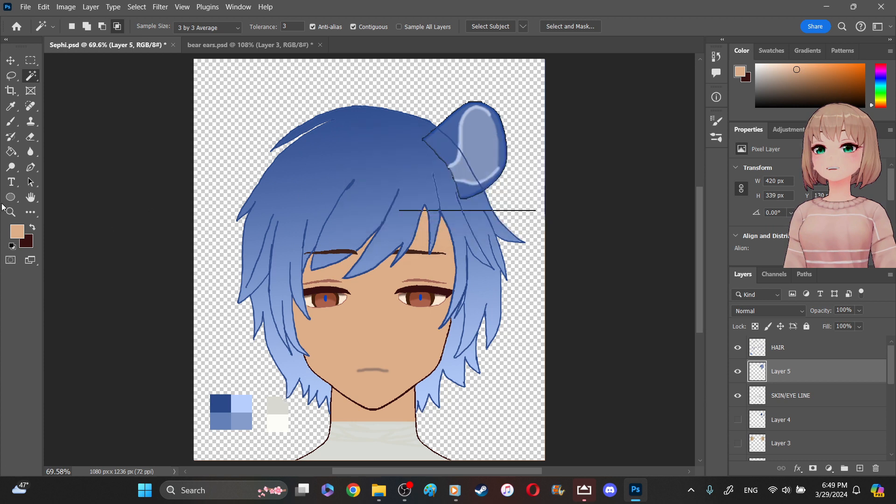
click(31, 60)
drag(384, 194, 512, 230)
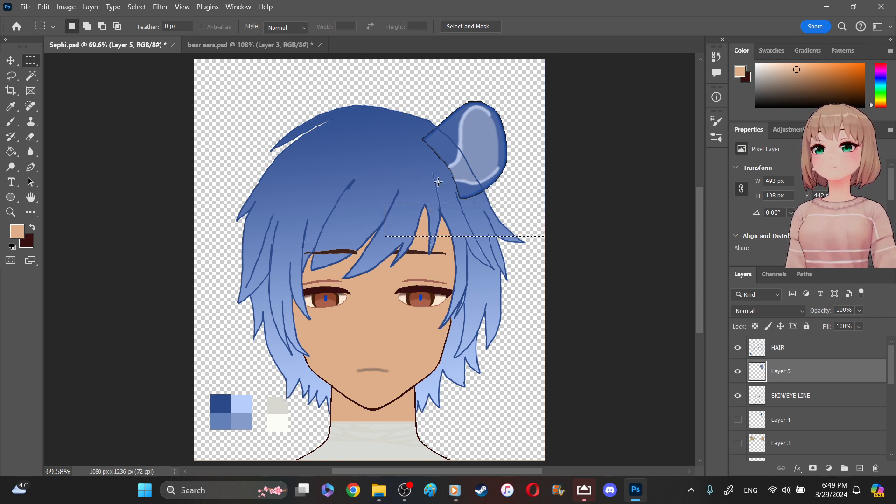
- Zoom in on the pasted bear ear to about 216% to inspect its edges
click(11, 212)
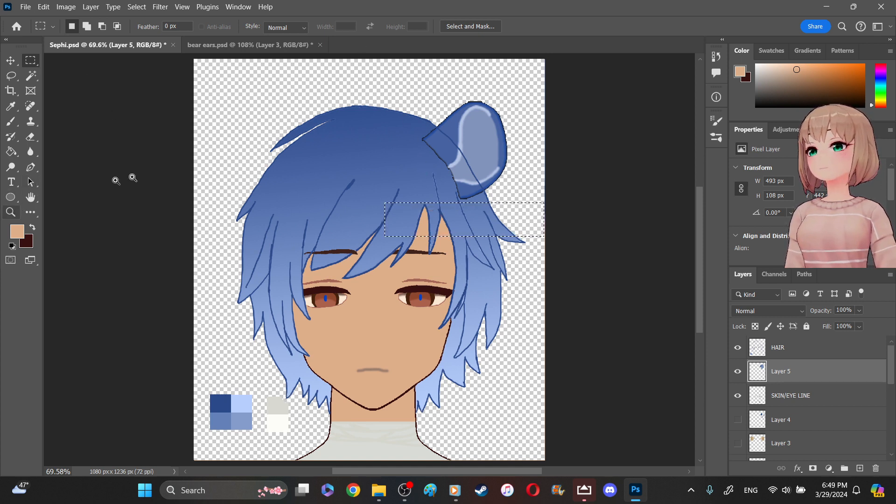
drag(403, 91, 521, 222)
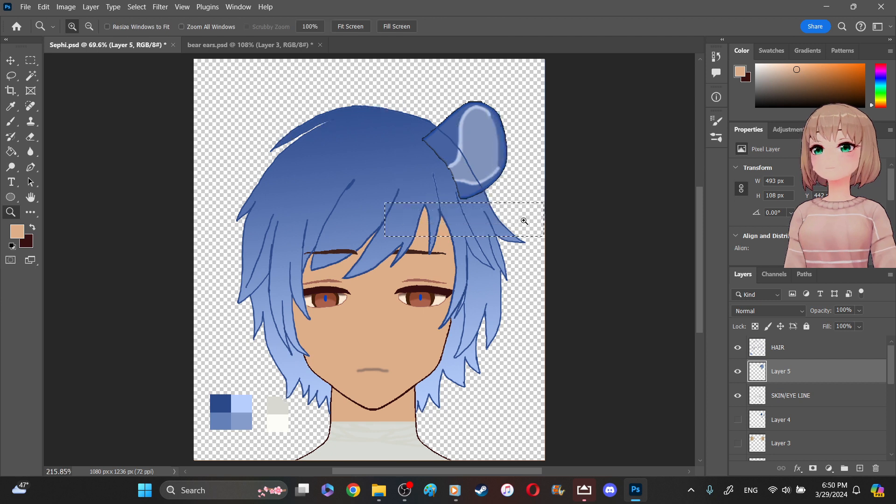
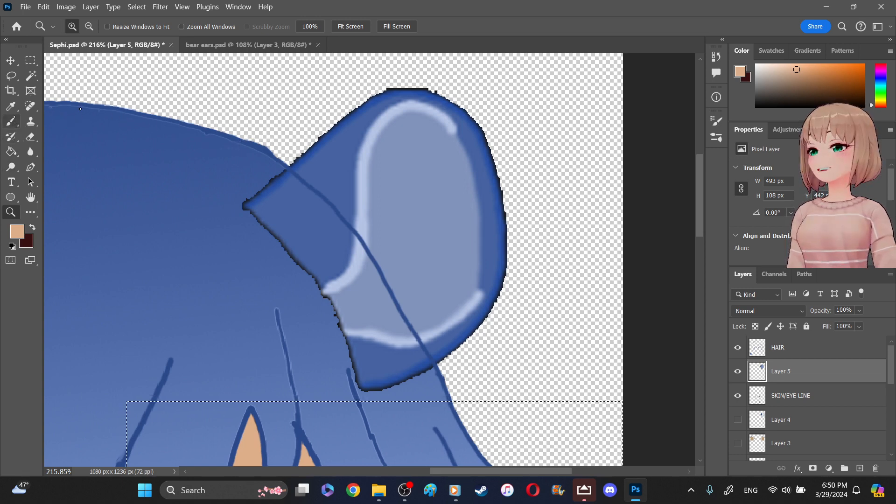
- Try to clear the old marquee selection below the ear with the Rectangular Marquee tool
click(11, 121)
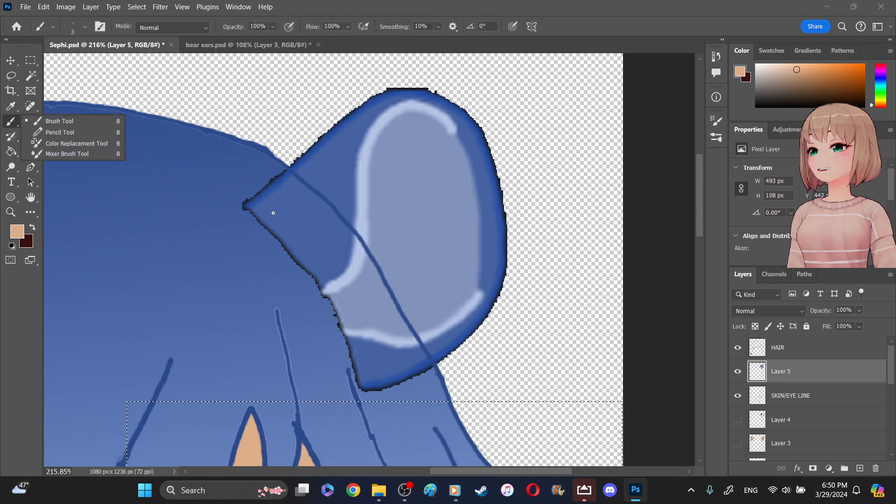
click(31, 61)
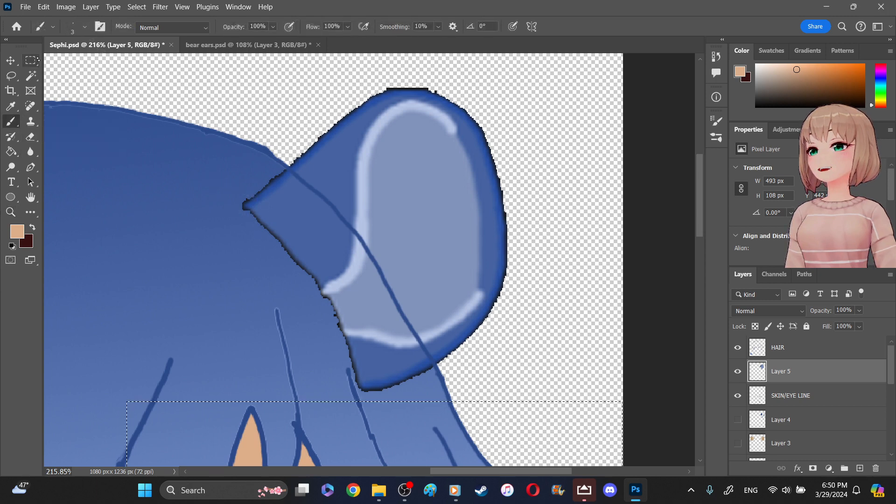
drag(75, 71, 77, 74)
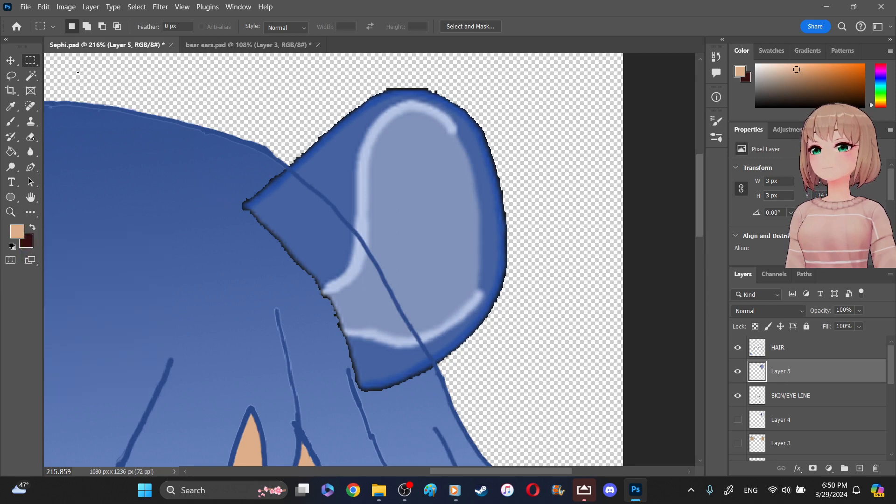
- Zoom in to about 432% on the ear's base and set the Eraser to 18 px
click(31, 137)
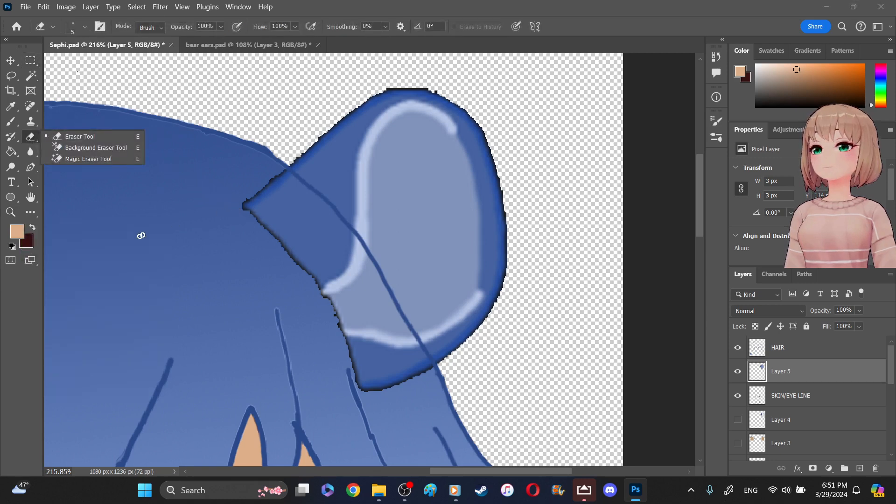
key(z)
drag(208, 190, 394, 396)
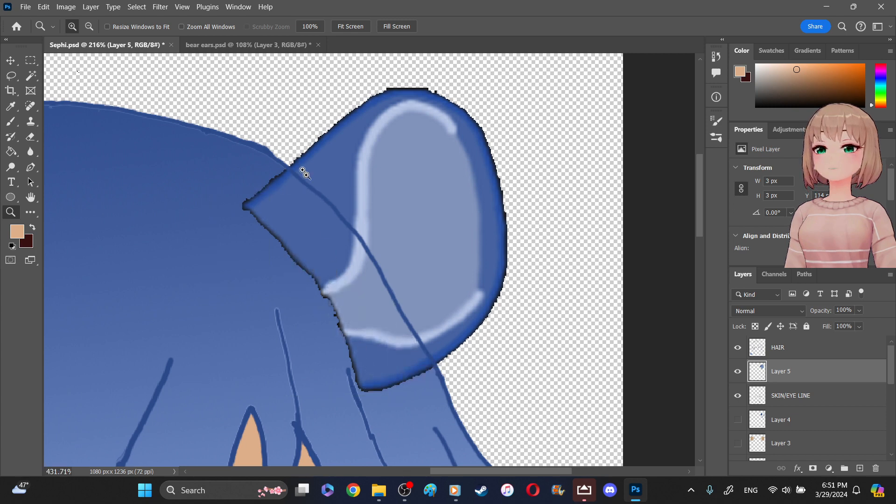
key(e)
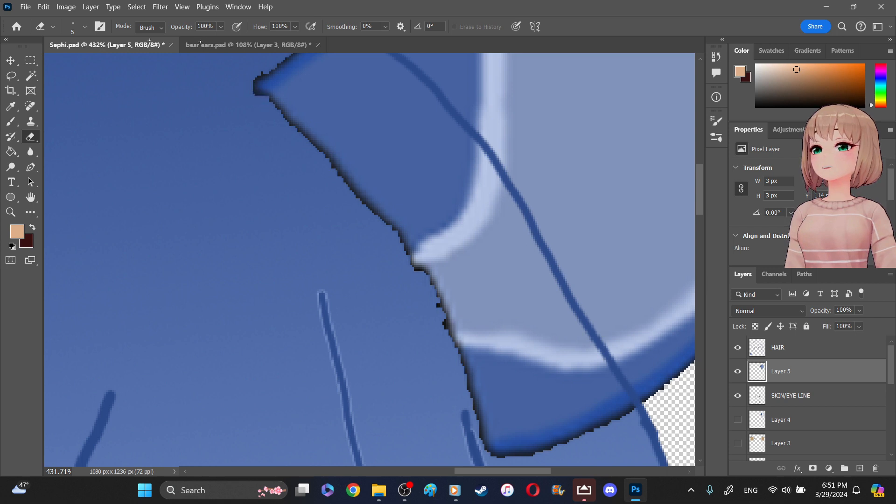
click(84, 26)
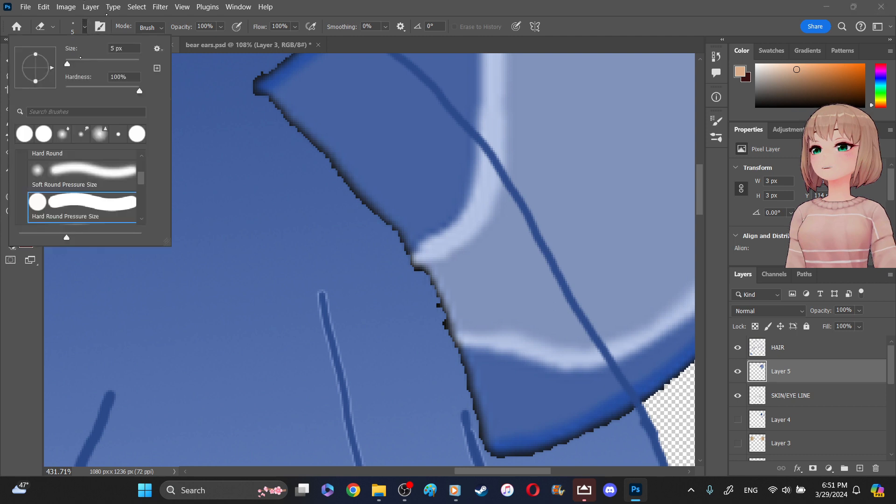
drag(69, 63, 72, 63)
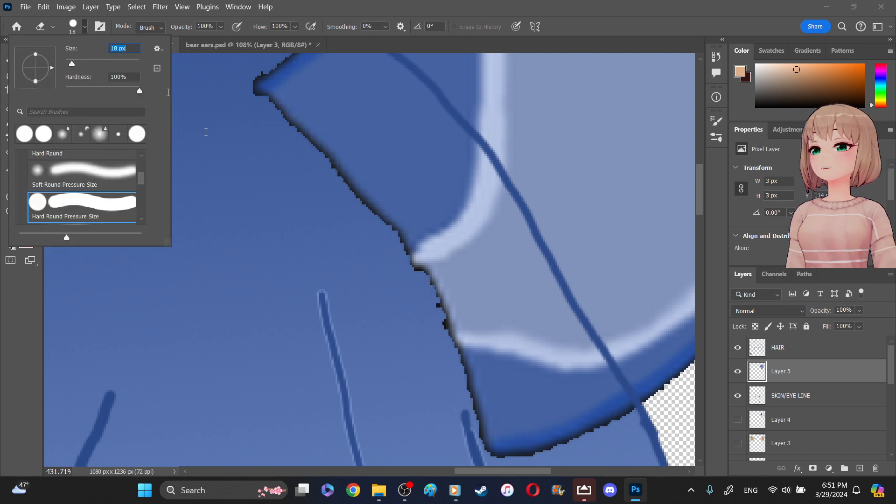
click(224, 154)
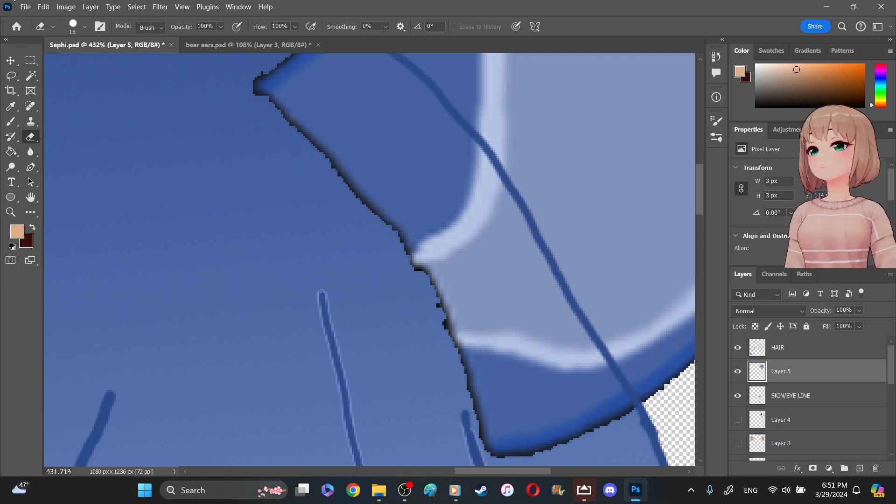
- Clear the remaining tiny selection so the whole ear layer can be erased, using the Rectangular Marquee tool
click(3, 4)
click(80, 78)
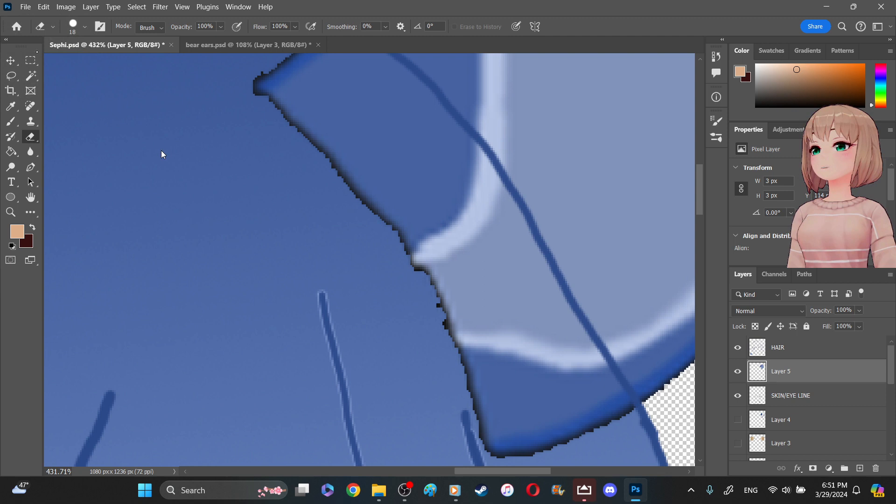
click(30, 61)
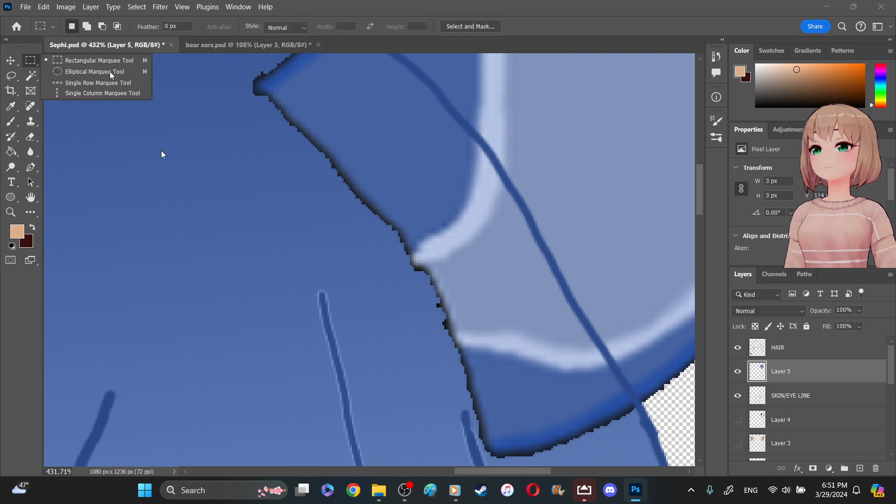
click(110, 71)
right_click(32, 64)
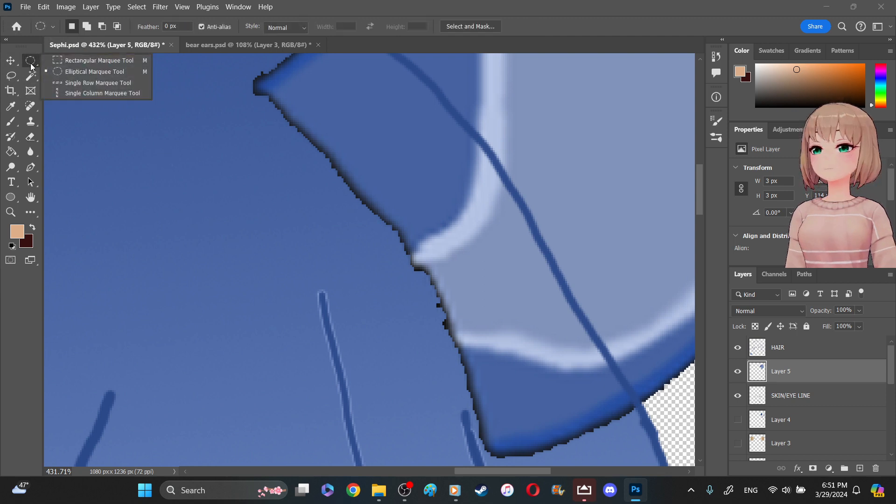
click(56, 60)
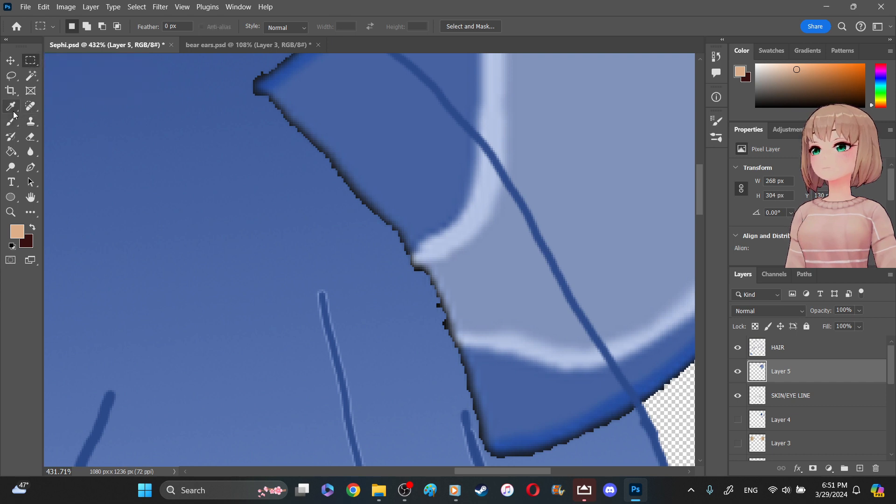
- Erase the black fringe along the ear's base edge where it overlaps the hair, down to the lower corner
click(31, 137)
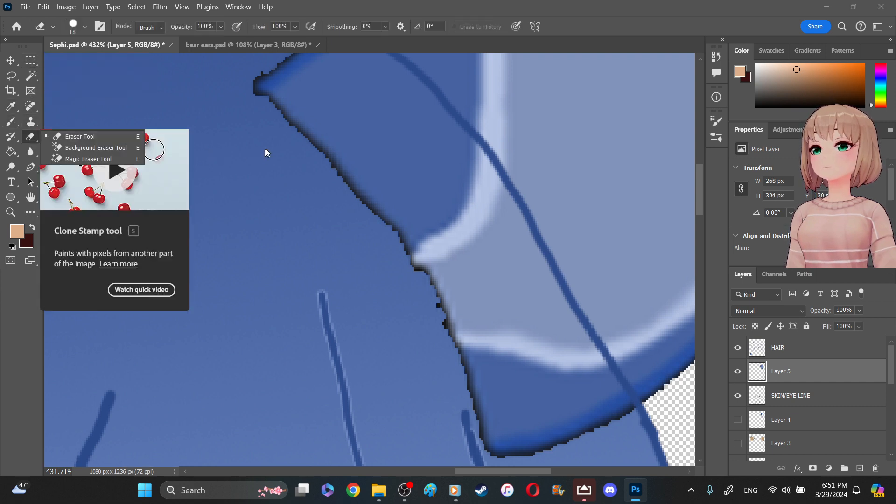
click(283, 136)
drag(284, 134, 275, 126)
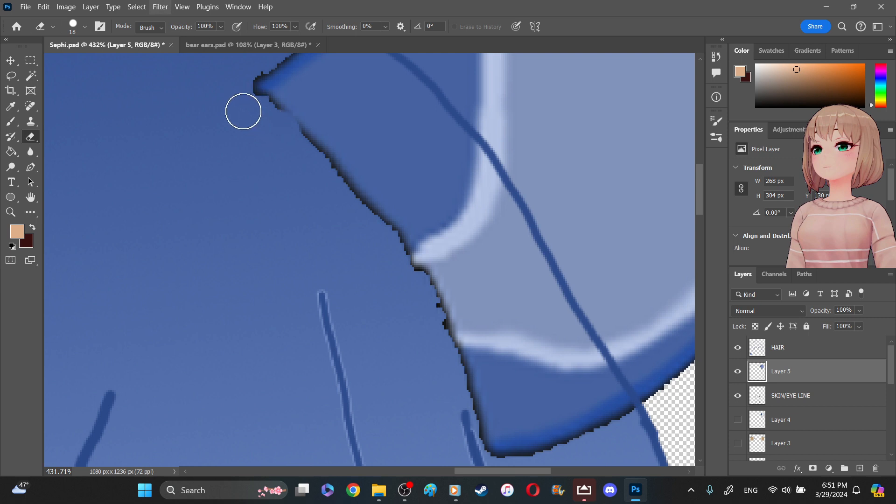
mouse_move(254, 108)
mouse_down()
mouse_move(287, 124)
mouse_move(307, 187)
mouse_move(292, 141)
mouse_move(311, 155)
mouse_move(293, 132)
mouse_move(419, 284)
mouse_up()
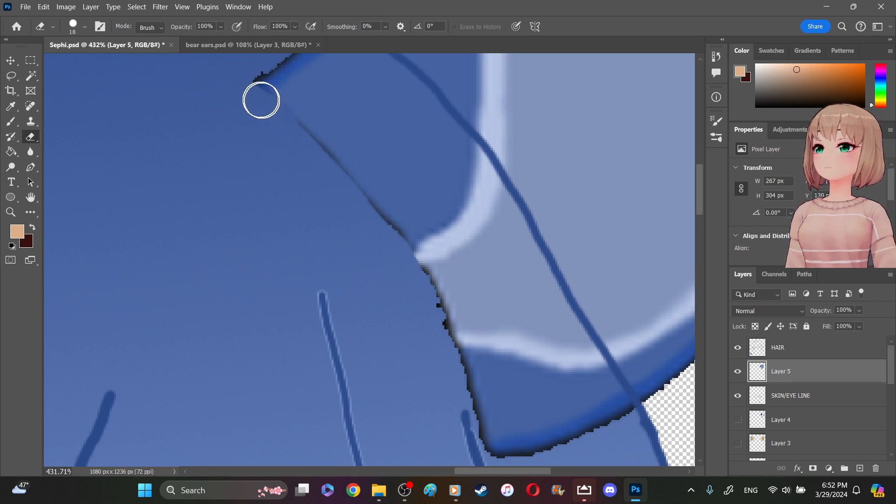
mouse_move(250, 89)
mouse_down()
mouse_move(370, 200)
mouse_move(408, 256)
mouse_move(450, 271)
mouse_up()
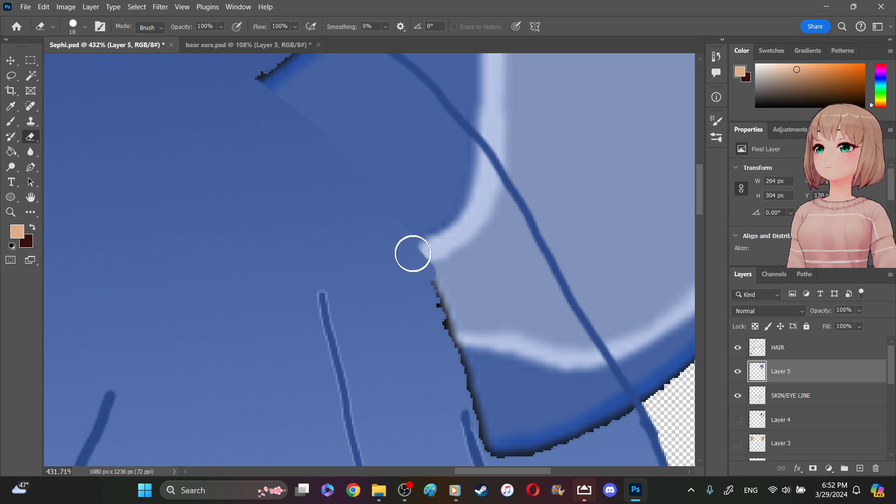
drag(408, 250, 500, 453)
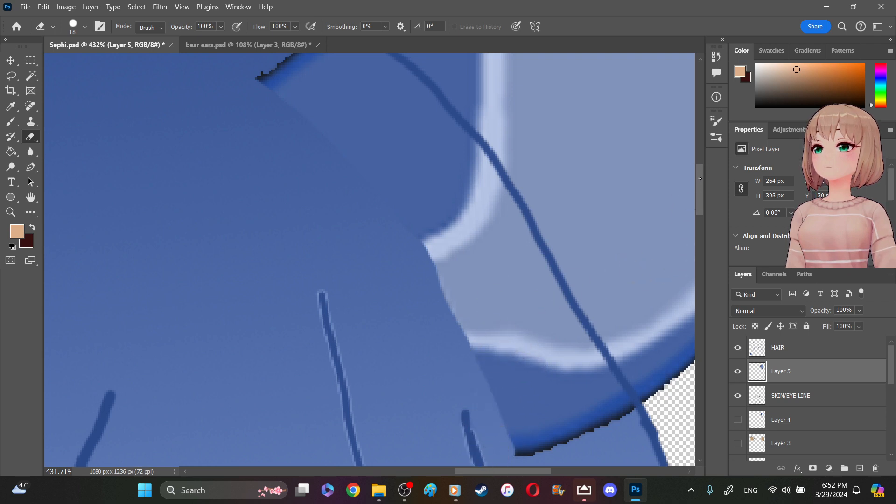
- Erase the black fringe along the ear's upper left edge, from its inner corner up toward the top
scroll(701, 177, up, 5)
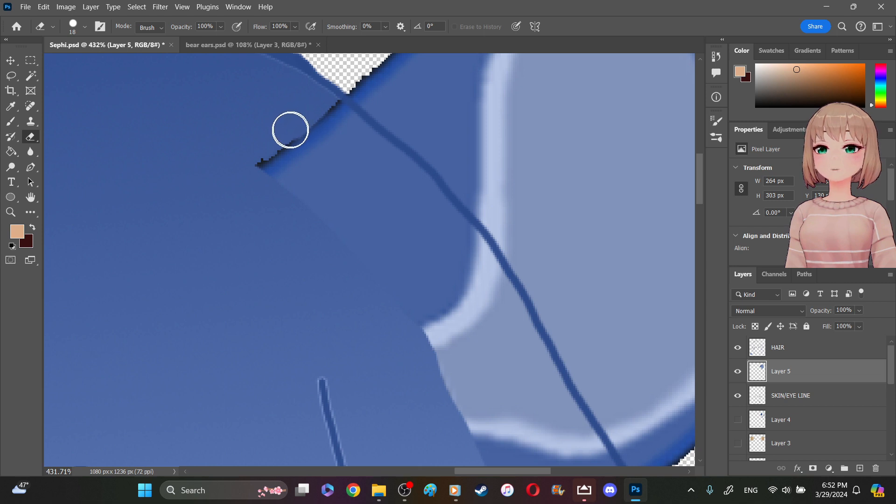
drag(274, 145, 253, 167)
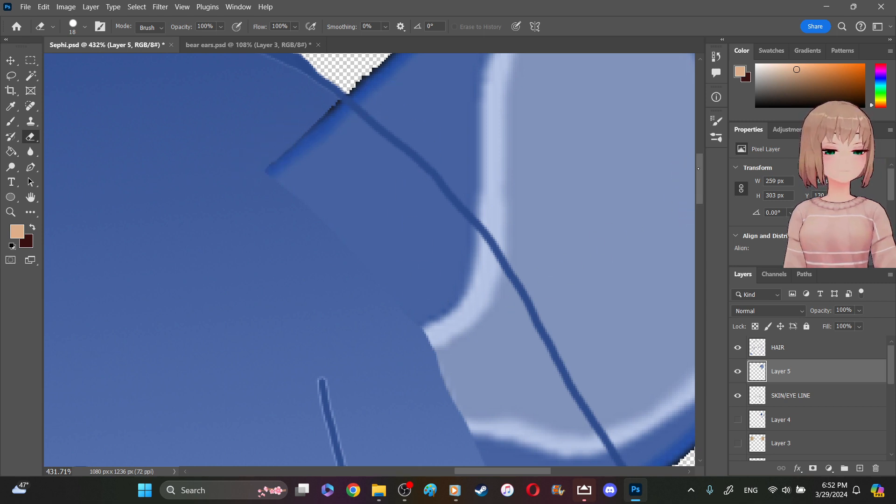
scroll(412, 149, up, 5)
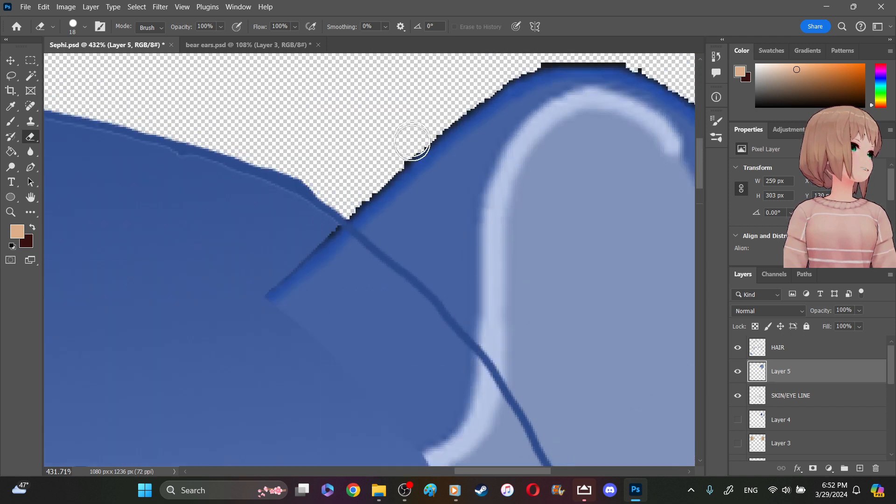
drag(416, 140, 321, 232)
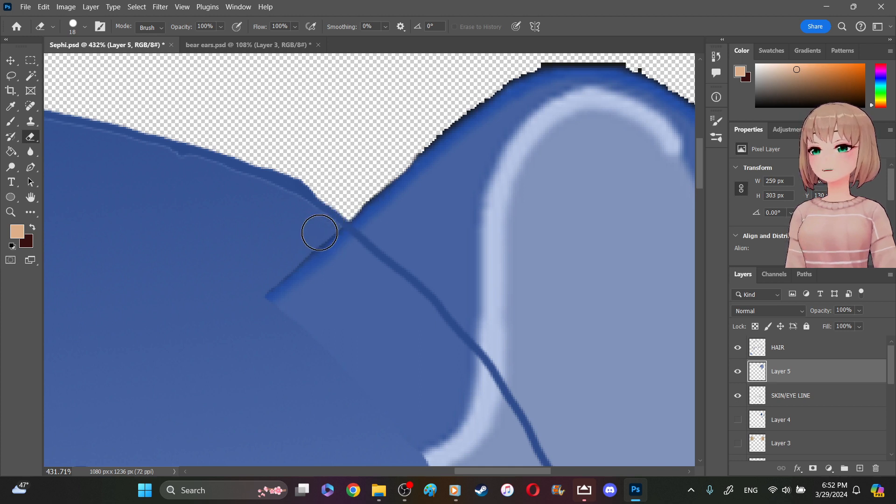
drag(280, 270, 256, 292)
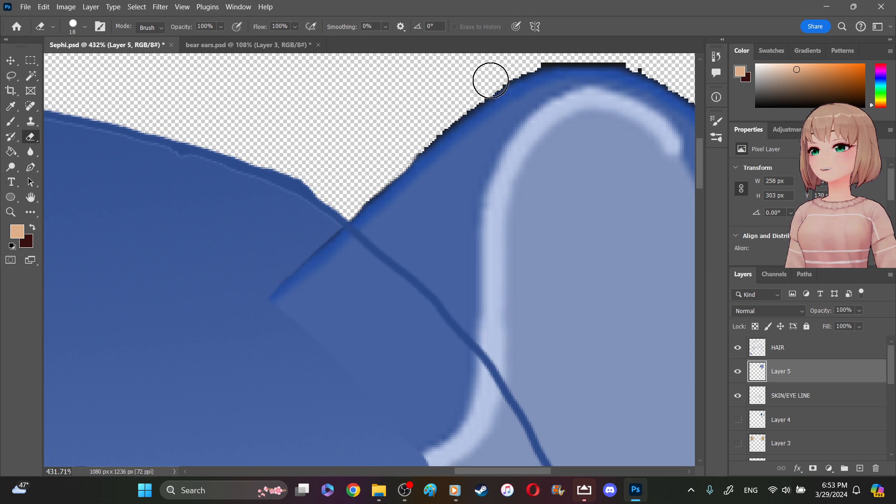
drag(438, 121, 345, 212)
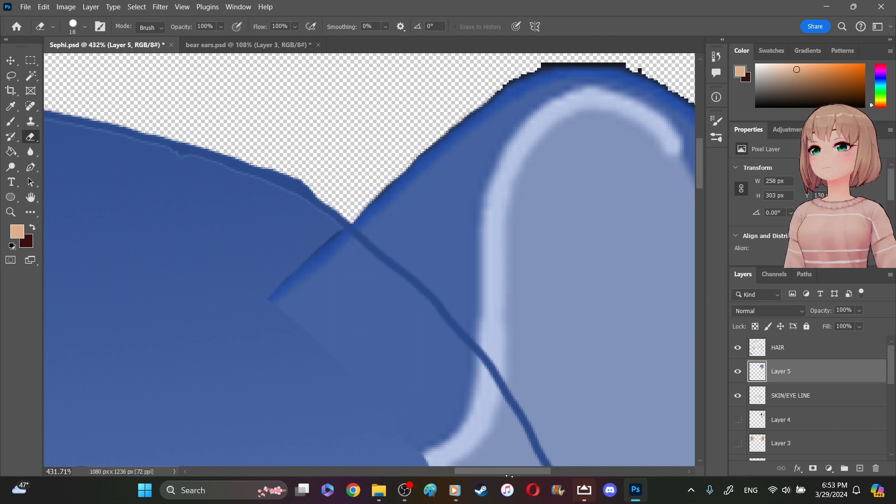
- Erase the black fringe around the ear's rounded top and upper right curve
drag(509, 471, 530, 471)
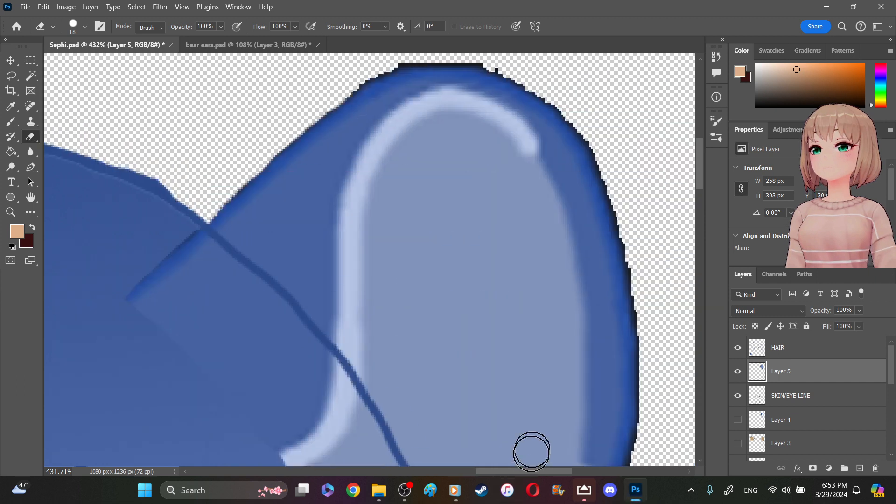
mouse_move(606, 138)
mouse_down()
mouse_move(530, 77)
mouse_move(462, 54)
mouse_move(390, 50)
mouse_up()
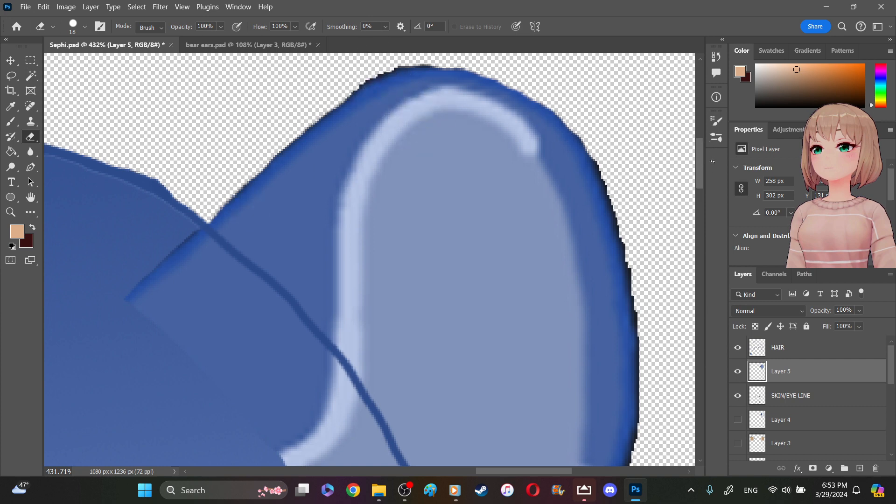
drag(699, 143, 699, 142)
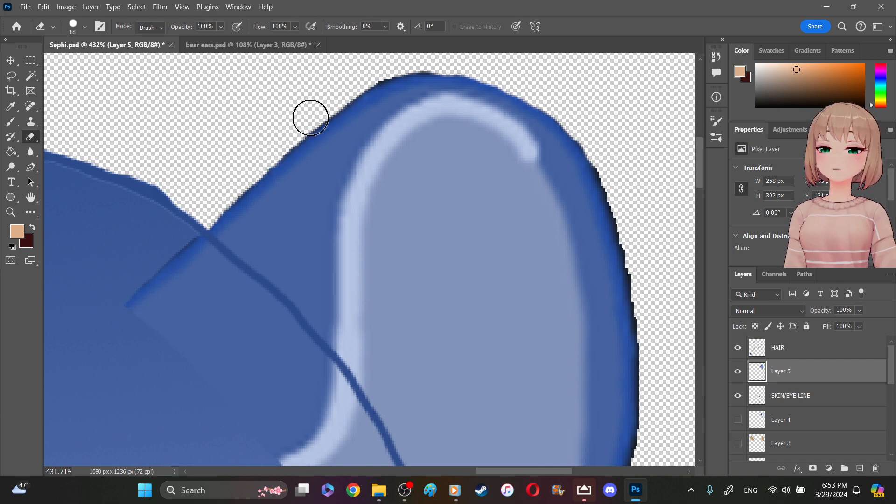
mouse_move(419, 62)
mouse_down()
mouse_move(442, 64)
mouse_move(409, 63)
mouse_move(379, 77)
mouse_up()
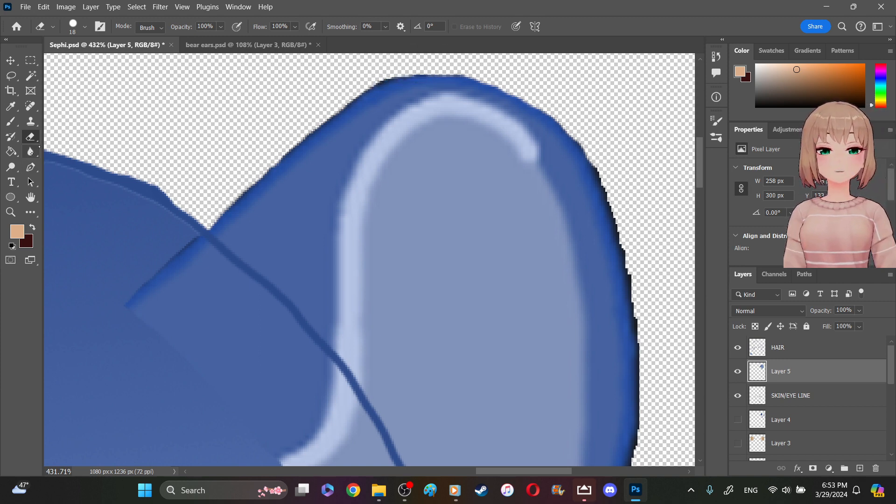
- Soften the ear's jagged outer right and lower edges with the Blur tool at 50% strength
click(30, 151)
mouse_move(601, 137)
mouse_down()
mouse_move(572, 109)
mouse_move(611, 192)
mouse_move(628, 268)
mouse_move(602, 263)
mouse_move(610, 243)
mouse_move(626, 284)
mouse_move(614, 176)
mouse_move(598, 156)
mouse_move(637, 358)
mouse_move(636, 309)
mouse_move(643, 340)
mouse_move(654, 279)
mouse_up()
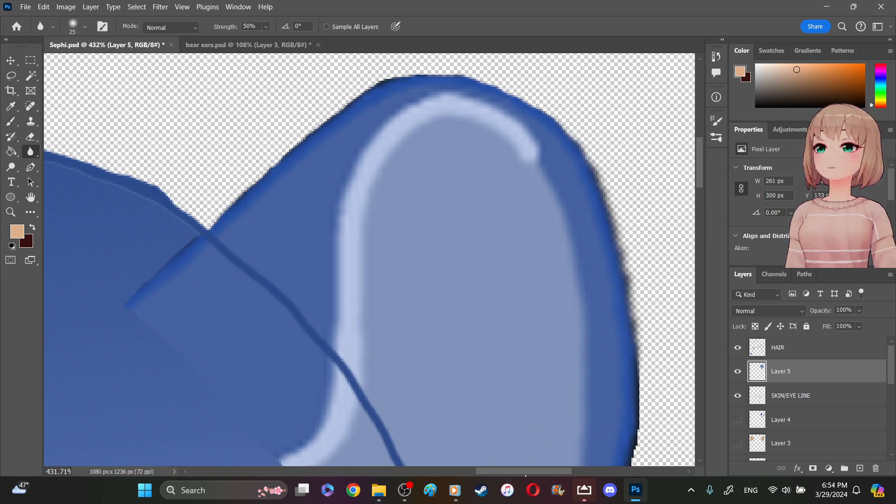
drag(528, 471, 545, 479)
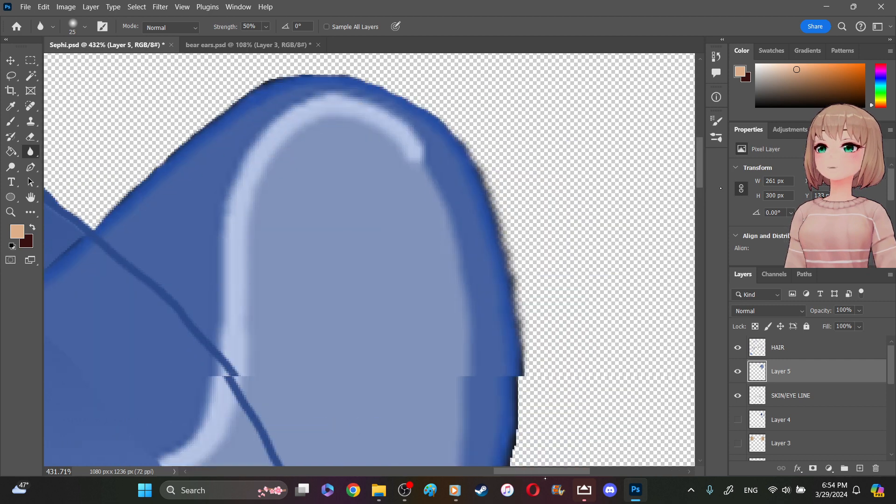
drag(701, 179, 696, 190)
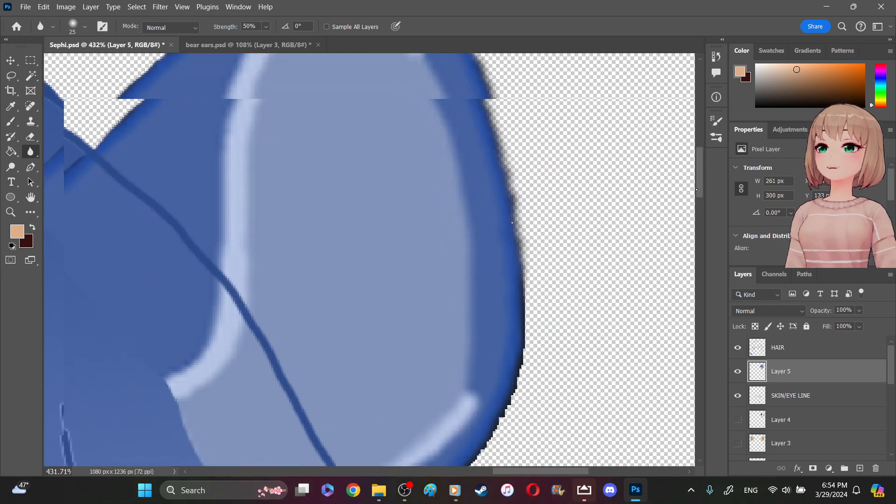
mouse_move(524, 236)
mouse_down()
mouse_move(520, 334)
mouse_move(502, 396)
mouse_move(458, 452)
mouse_move(526, 318)
mouse_move(481, 444)
mouse_move(503, 377)
mouse_move(498, 424)
mouse_move(464, 458)
mouse_up()
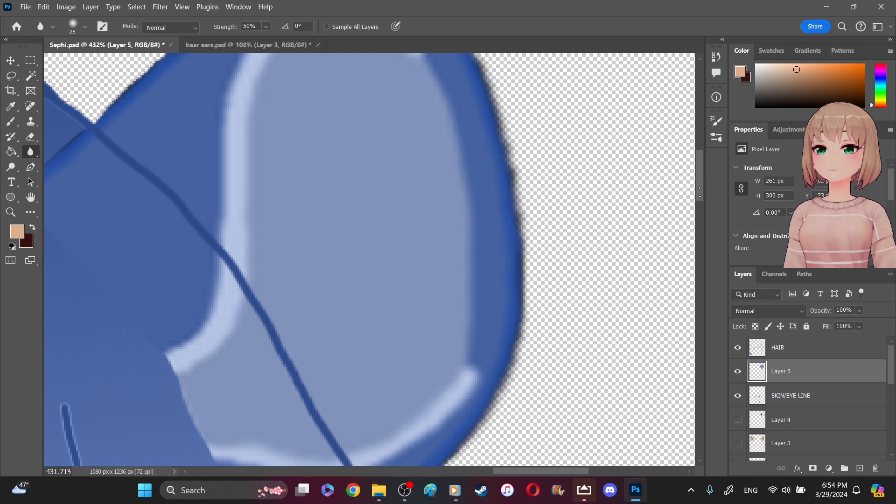
scroll(700, 192, down, 3)
mouse_move(458, 338)
mouse_down()
mouse_move(452, 358)
mouse_move(350, 420)
mouse_move(274, 434)
mouse_move(358, 410)
mouse_move(260, 441)
mouse_move(294, 402)
mouse_up()
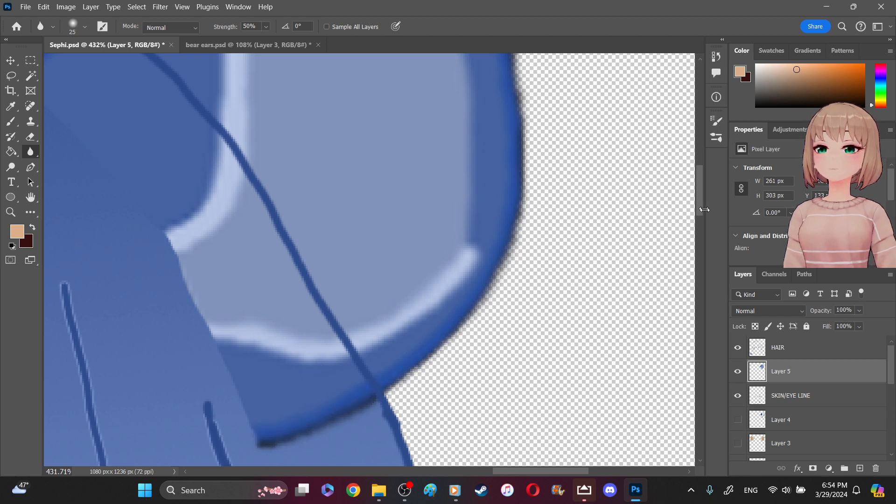
- Remove the black fringe along the ear's lower edge over the hair with the Background Eraser at 50% tolerance
drag(701, 212, 701, 224)
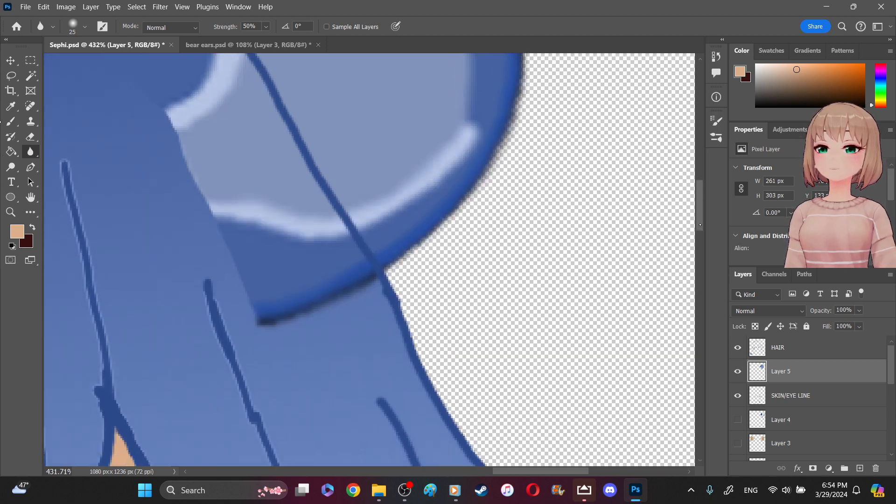
right_click(30, 136)
click(70, 148)
mouse_move(371, 292)
mouse_down()
mouse_move(374, 284)
mouse_move(324, 312)
mouse_up()
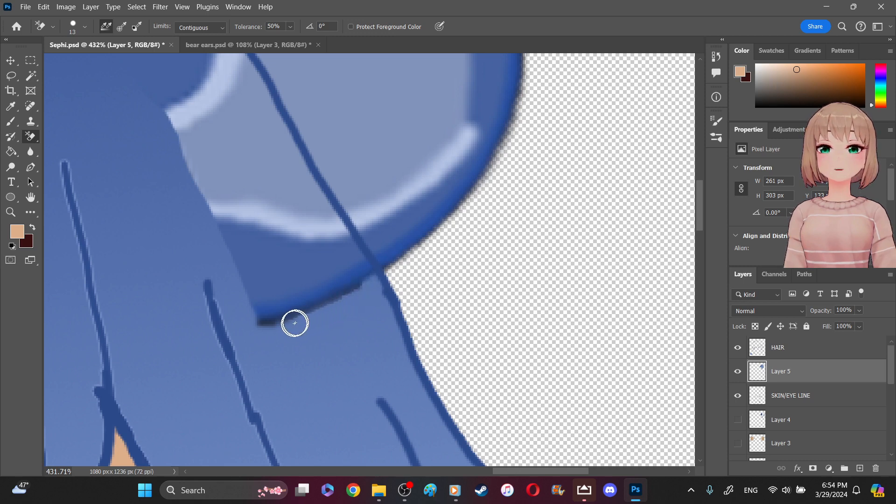
mouse_move(276, 329)
mouse_down()
mouse_move(367, 288)
mouse_move(323, 310)
mouse_move(345, 302)
mouse_up()
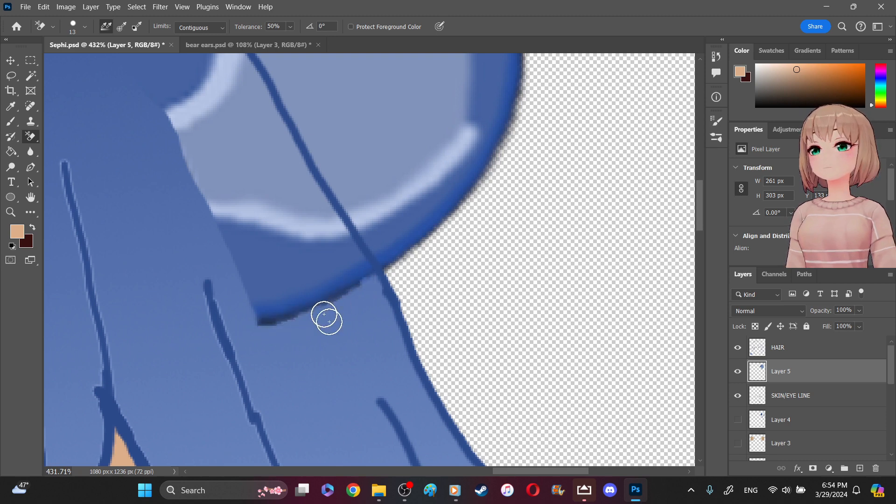
mouse_move(426, 414)
mouse_down()
mouse_move(430, 394)
mouse_move(402, 404)
mouse_up()
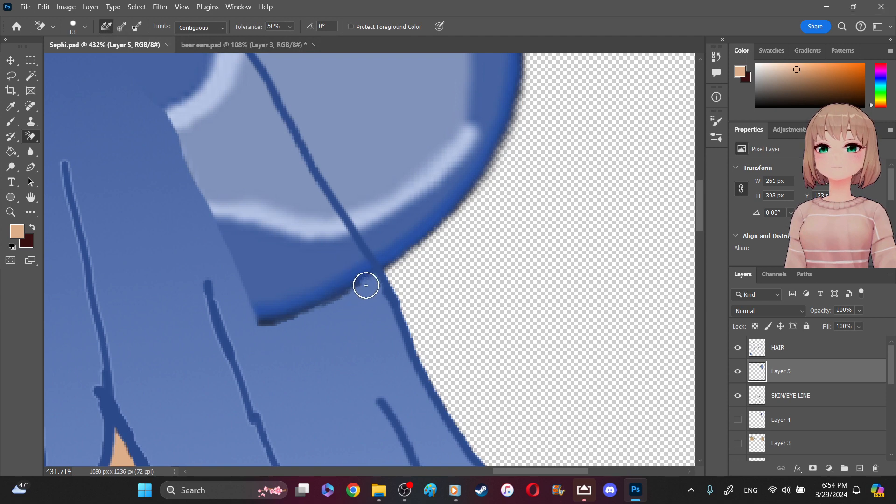
mouse_move(336, 305)
mouse_down()
mouse_move(348, 294)
mouse_move(312, 315)
mouse_move(293, 306)
mouse_up()
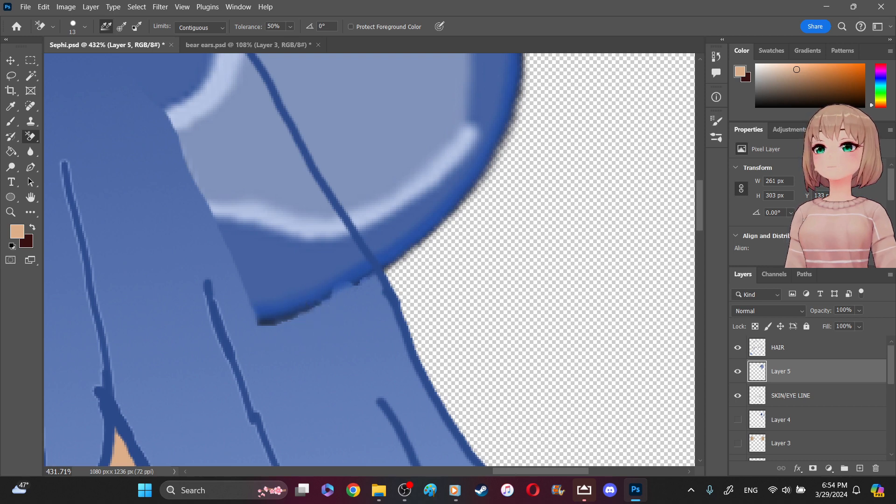
key(ctrl+z)
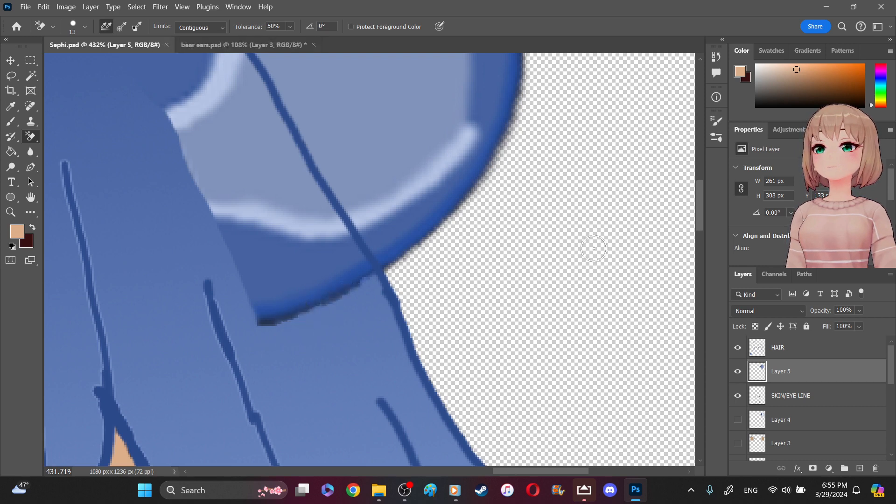
mouse_move(499, 343)
mouse_down()
mouse_move(413, 331)
mouse_move(354, 309)
mouse_move(361, 289)
mouse_move(369, 314)
mouse_up()
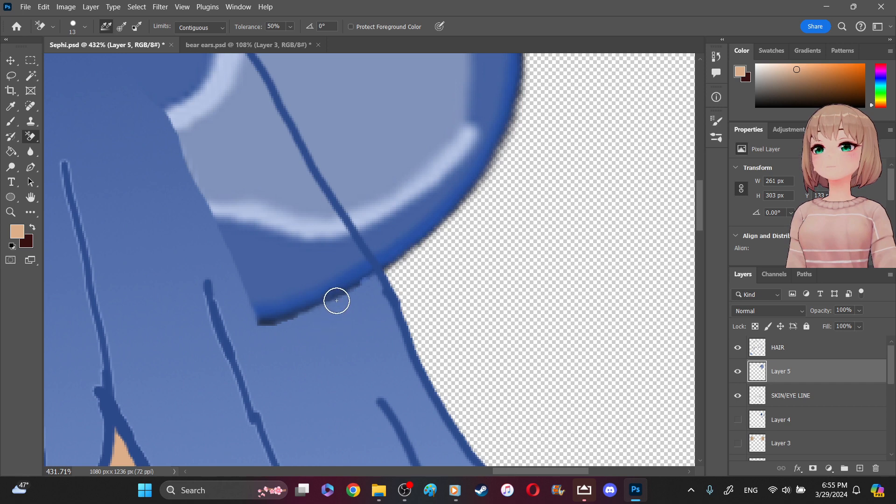
mouse_move(366, 219)
mouse_down()
mouse_move(370, 285)
mouse_move(353, 305)
mouse_up()
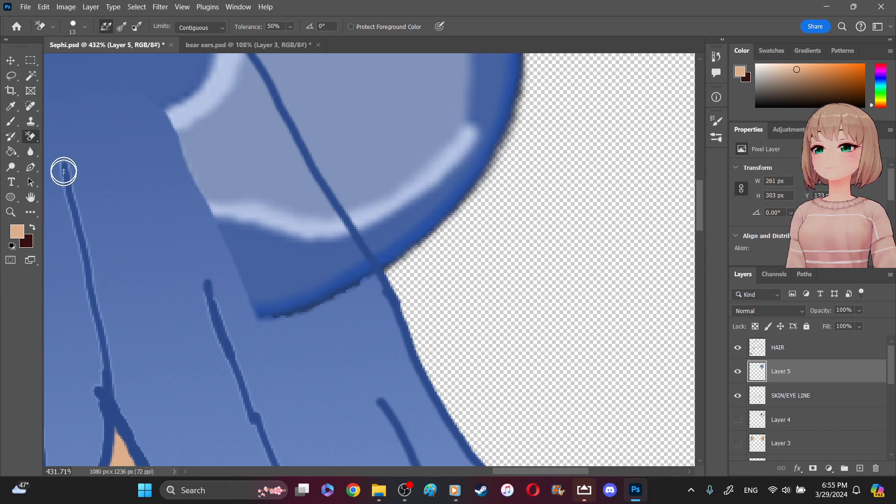
- Smooth the remaining jagged dark pixels along the ear's lower edge over the hair with the regular Eraser at 100% opacity
right_click(36, 136)
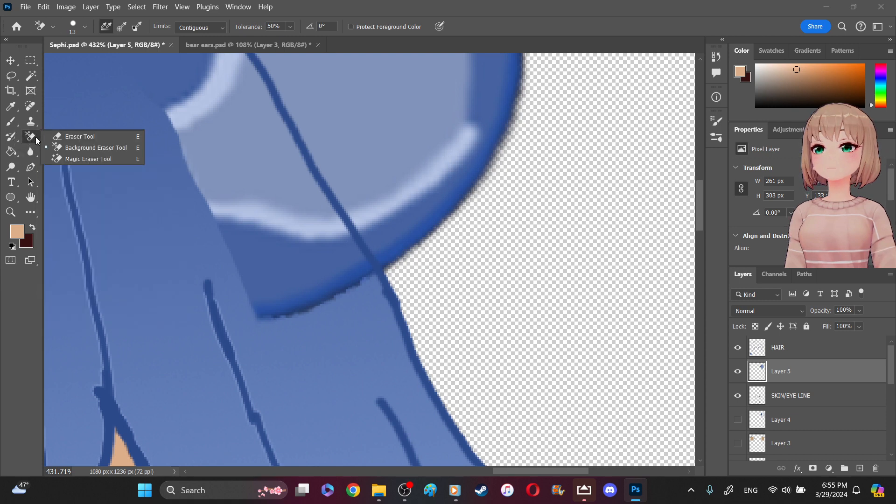
click(80, 139)
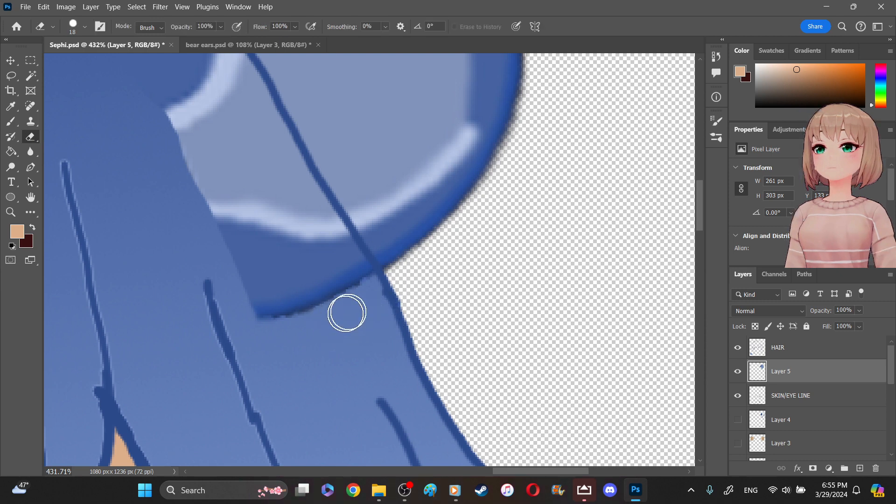
mouse_move(339, 308)
mouse_down()
mouse_move(271, 329)
mouse_move(307, 321)
mouse_up()
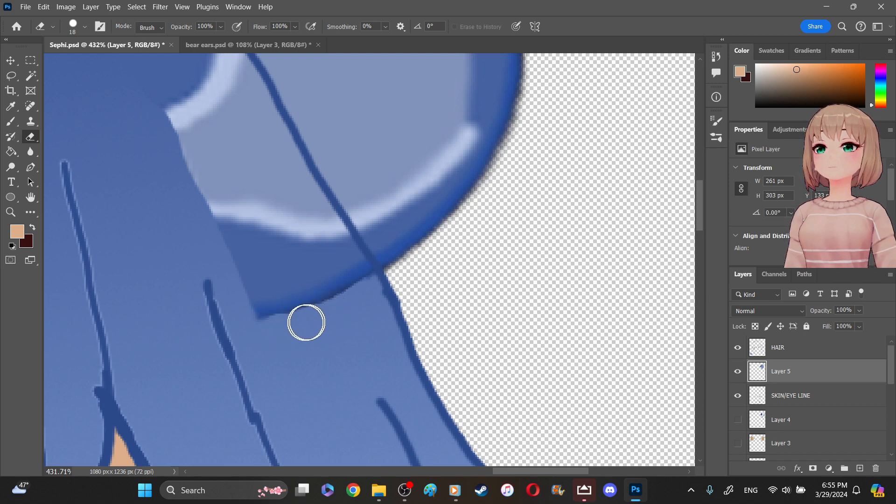
drag(271, 331, 280, 330)
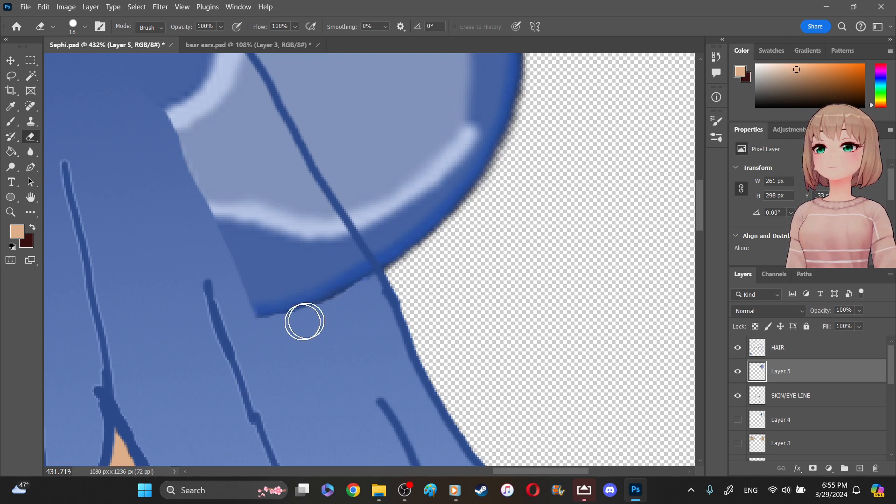
drag(384, 286, 425, 253)
key(ctrl+z)
mouse_move(356, 296)
mouse_down()
mouse_move(322, 312)
mouse_move(365, 296)
mouse_up()
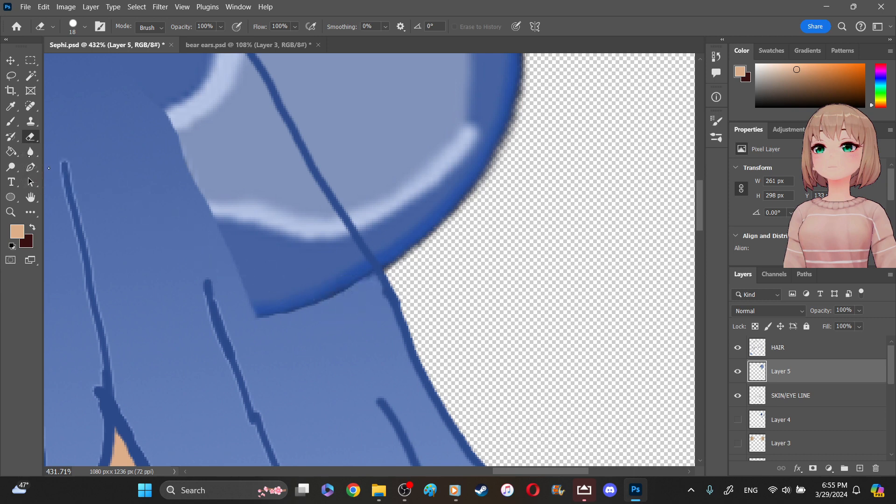
- Soften the ear's lower edge and its base edge near the lower corner with the Blur tool at 50% strength
click(30, 151)
click(70, 161)
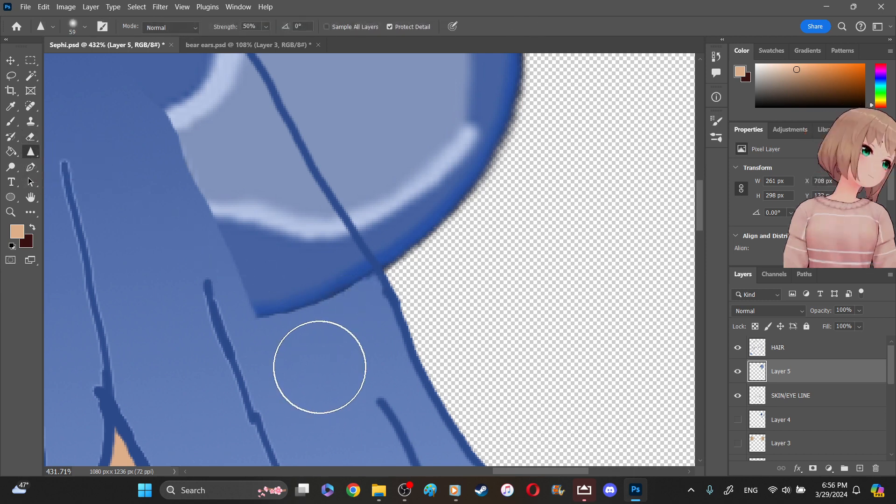
click(30, 152)
click(65, 151)
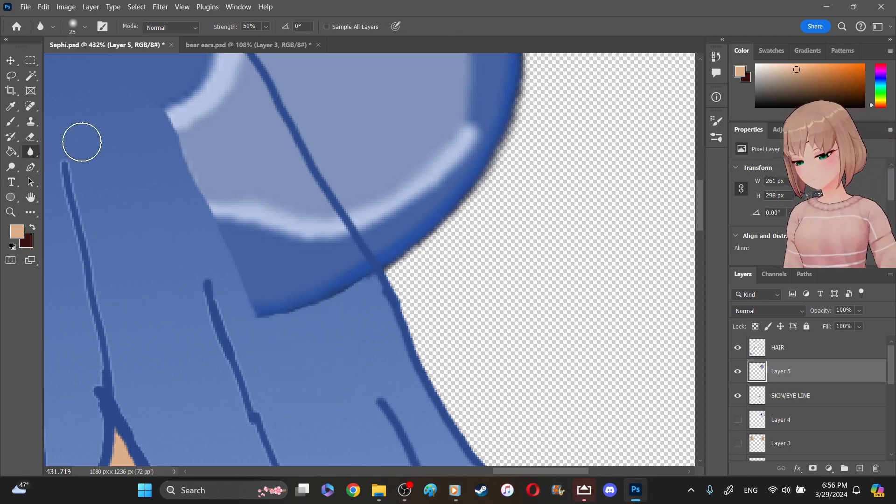
mouse_move(321, 300)
mouse_down()
mouse_move(332, 298)
mouse_move(274, 315)
mouse_move(361, 287)
mouse_move(250, 260)
mouse_move(243, 287)
mouse_move(223, 251)
mouse_move(240, 266)
mouse_move(243, 278)
mouse_move(222, 251)
mouse_move(247, 307)
mouse_move(244, 294)
mouse_up()
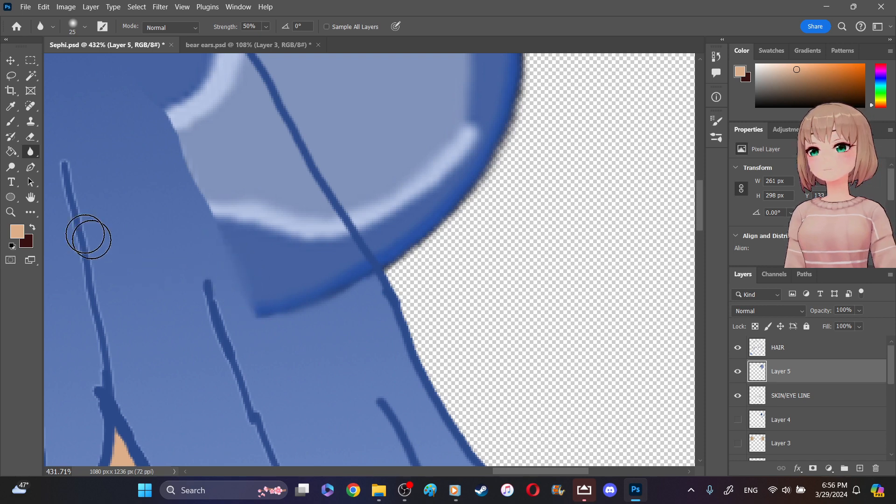
- Paint the sampled hair blue over the ear's base edge near the lower corner and blur the painted border
right_click(11, 121)
click(51, 121)
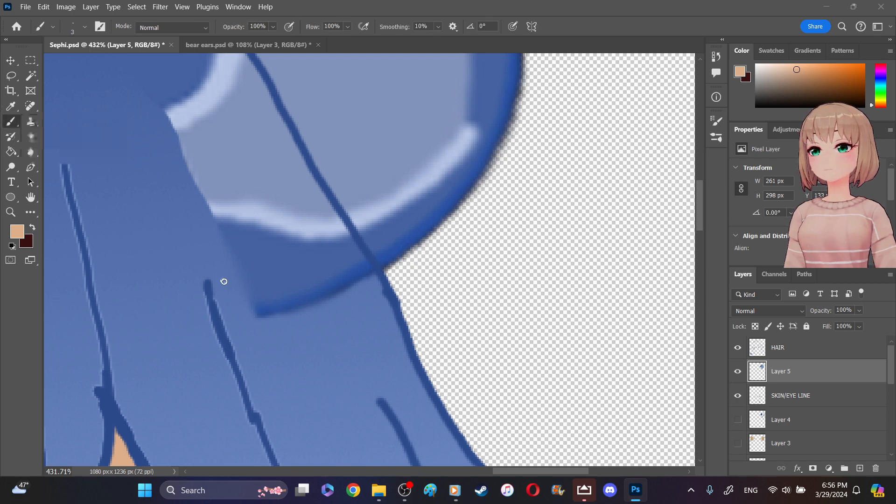
click(11, 106)
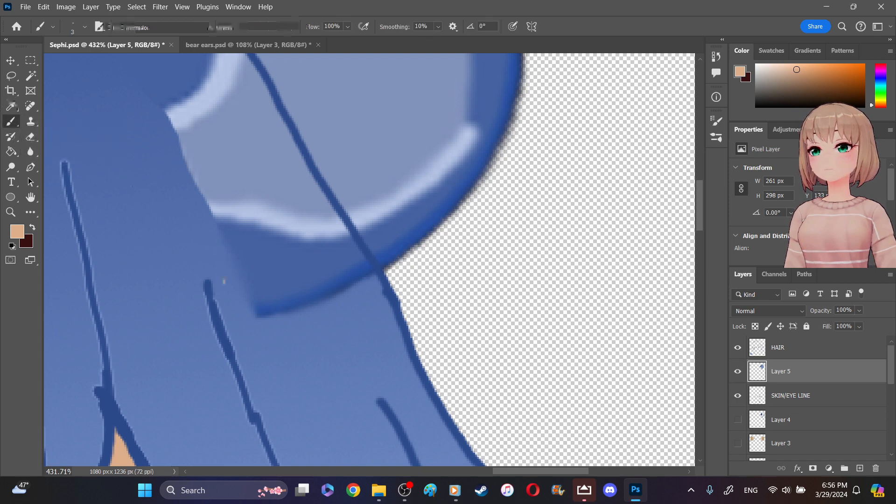
click(241, 259)
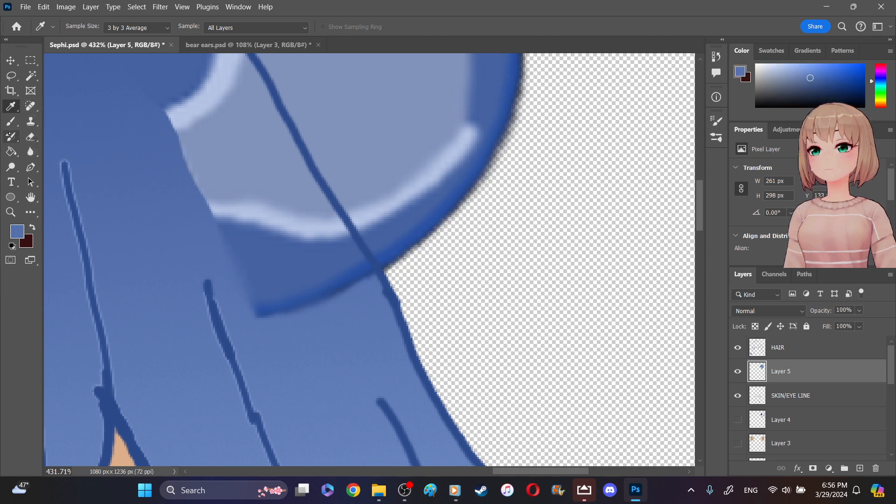
click(11, 122)
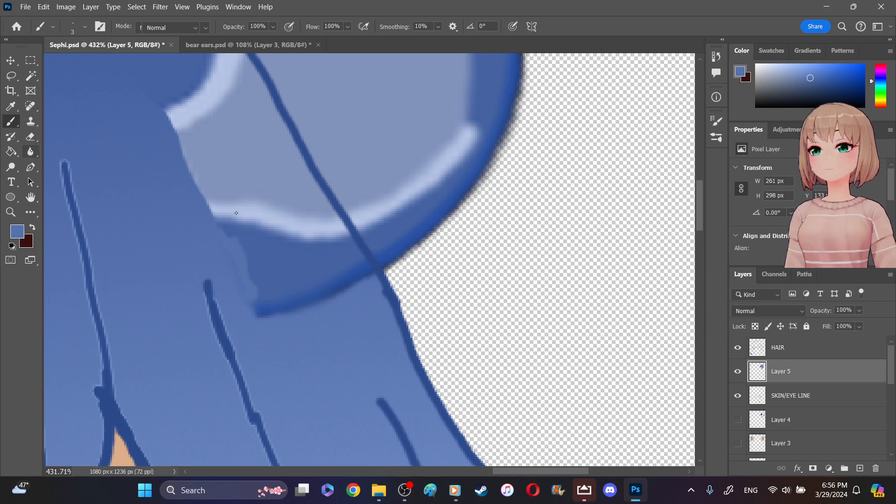
key(r)
mouse_move(224, 253)
mouse_down()
mouse_move(252, 282)
mouse_move(245, 294)
mouse_move(238, 256)
mouse_move(266, 274)
mouse_move(266, 258)
mouse_move(232, 235)
mouse_move(224, 248)
mouse_move(274, 270)
mouse_move(268, 291)
mouse_move(218, 248)
mouse_move(228, 228)
mouse_move(270, 287)
mouse_move(288, 271)
mouse_move(234, 256)
mouse_move(224, 233)
mouse_move(258, 226)
mouse_up()
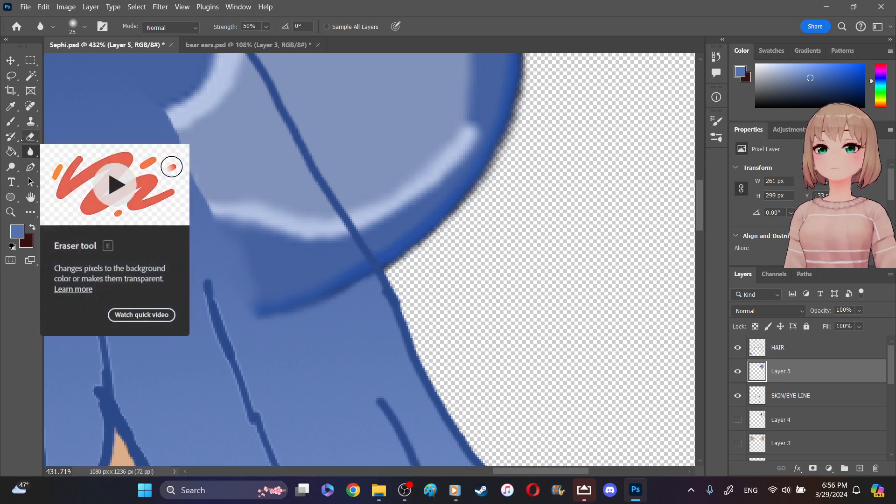
- Blend the lower part of the ear's base edge into the hair with the Smudge tool at 50% strength
right_click(30, 152)
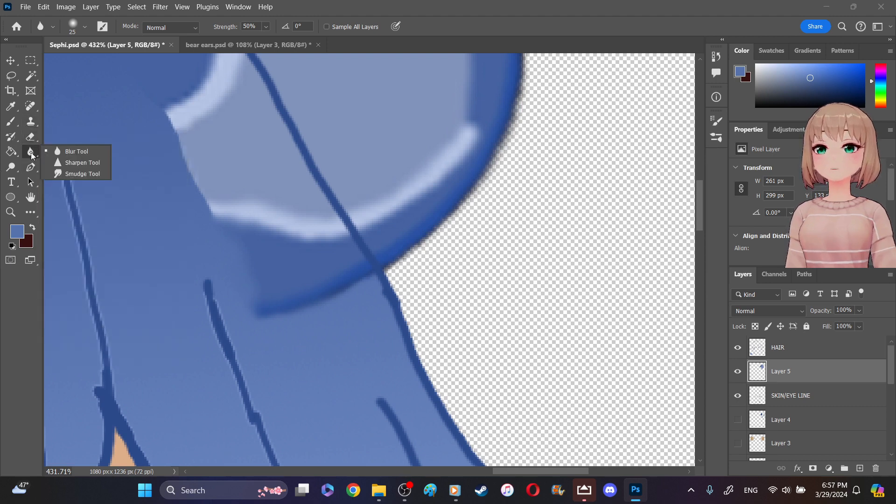
click(61, 164)
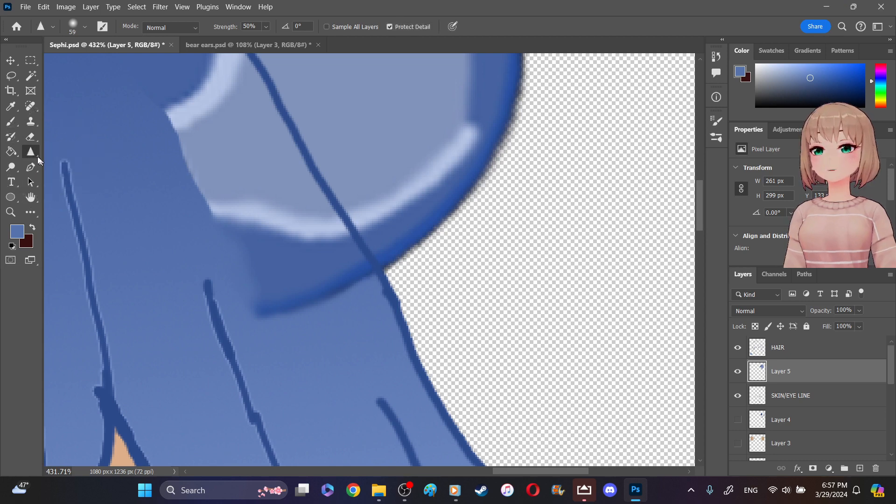
right_click(30, 152)
click(63, 175)
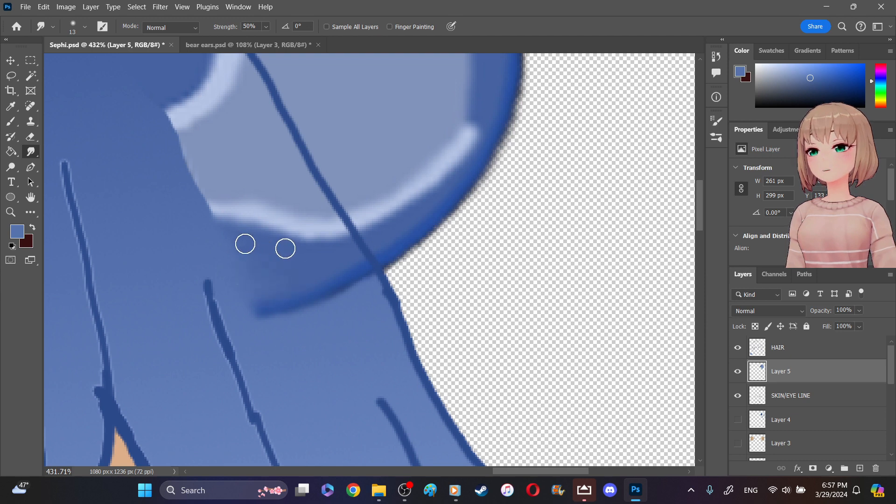
mouse_move(172, 147)
mouse_down()
mouse_move(196, 140)
mouse_move(182, 155)
mouse_move(198, 150)
mouse_move(195, 181)
mouse_move(210, 179)
mouse_move(198, 193)
mouse_move(211, 203)
mouse_move(204, 220)
mouse_move(237, 237)
mouse_move(231, 249)
mouse_move(241, 254)
mouse_move(196, 166)
mouse_up()
- Smudge the upper part of the ear's base edge into the hair, including the inner end of the light outline and the upper corner
scroll(66, 201, up, 3)
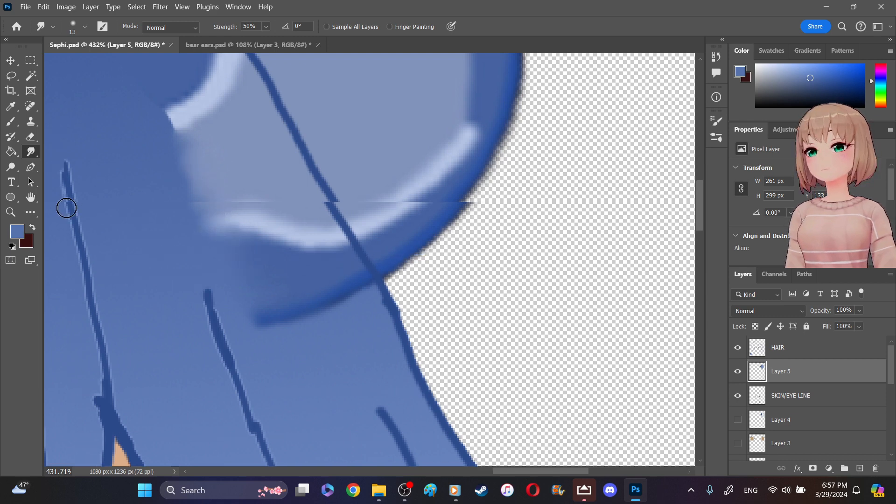
scroll(133, 178, up, 2)
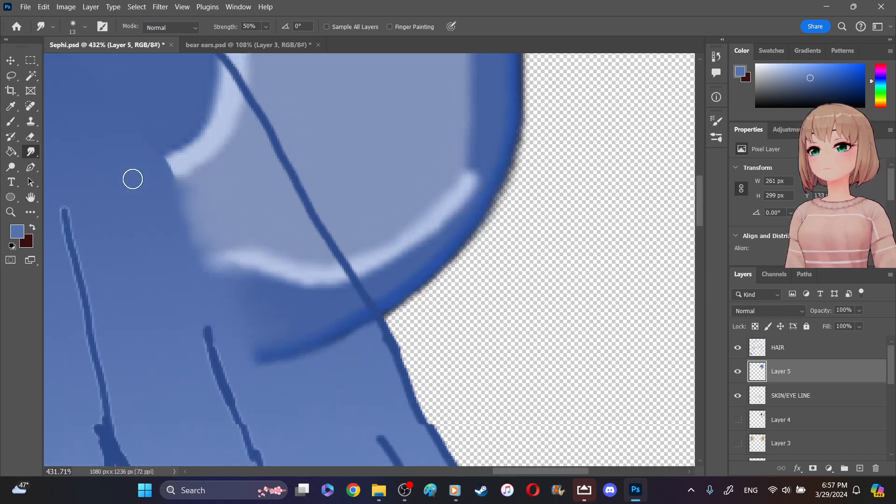
drag(559, 469, 534, 472)
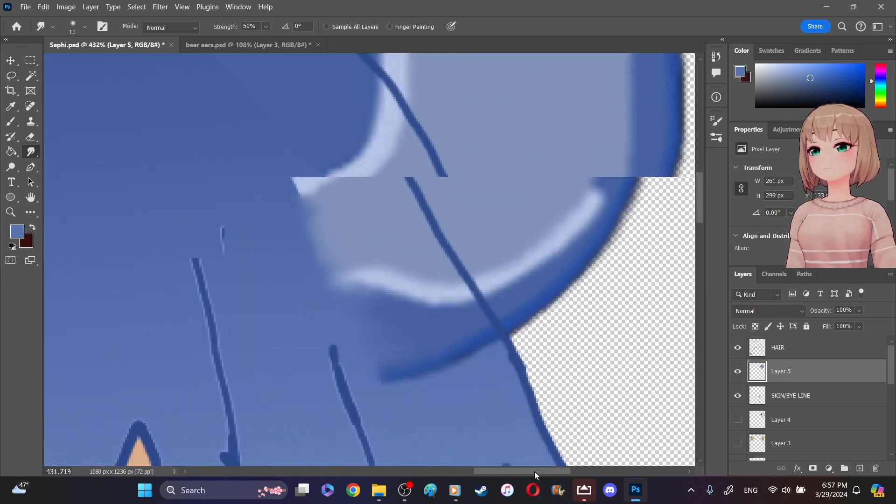
scroll(396, 256, up, 2)
scroll(396, 257, up, 2)
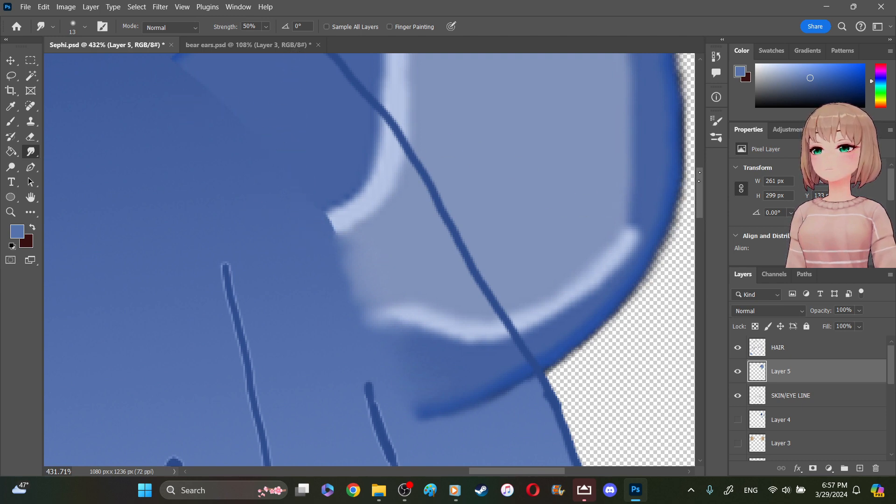
scroll(699, 177, up, 3)
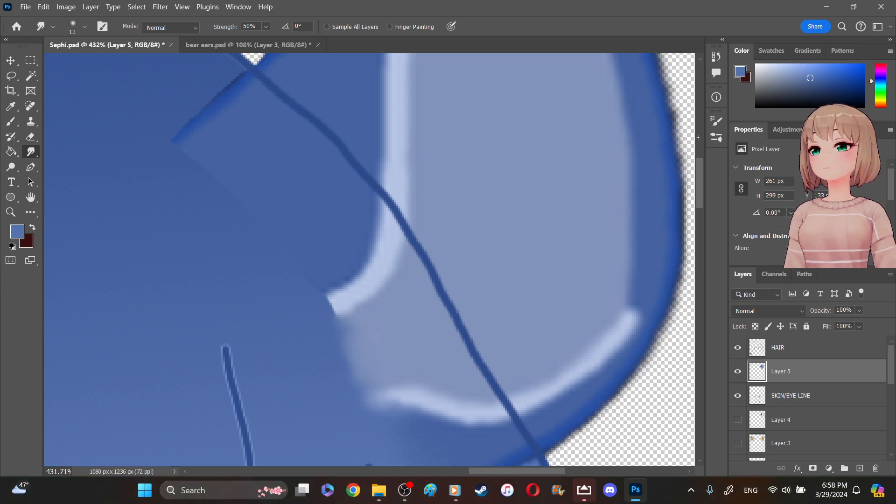
click(401, 481)
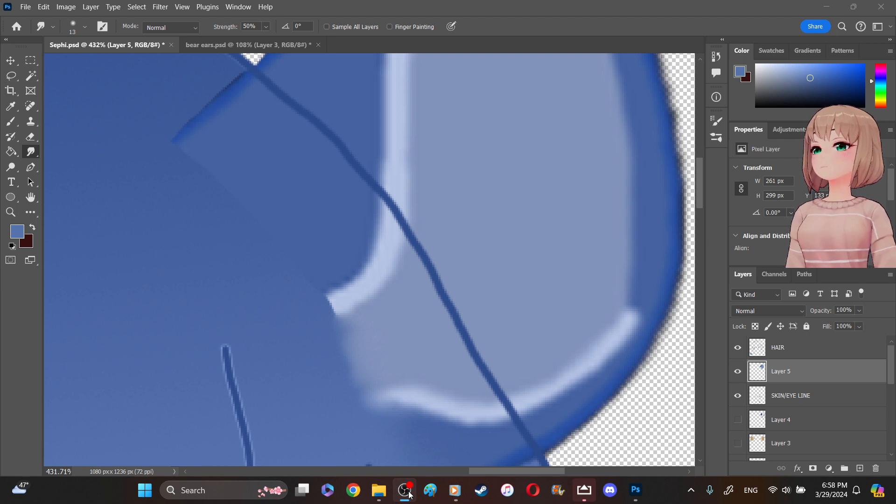
click(409, 492)
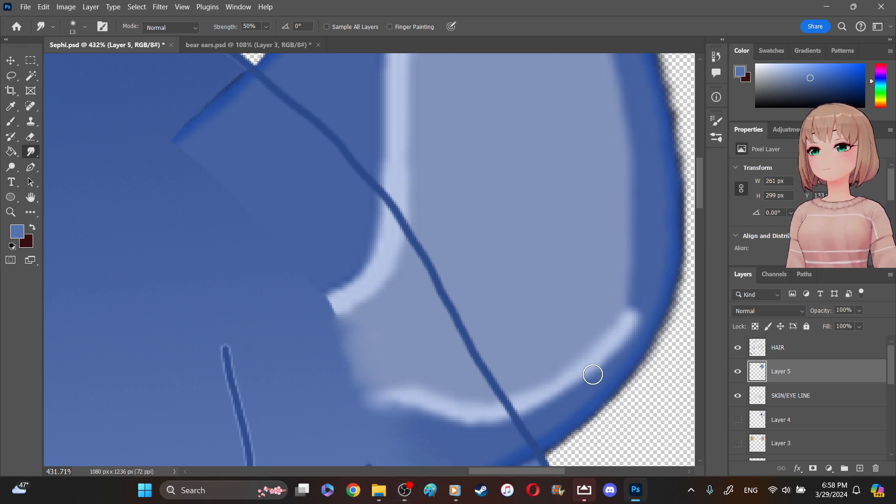
click(113, 6)
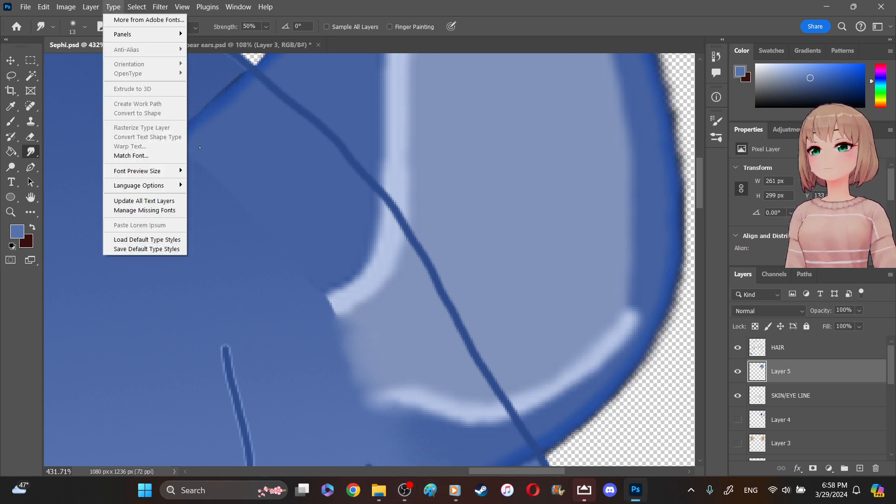
click(244, 236)
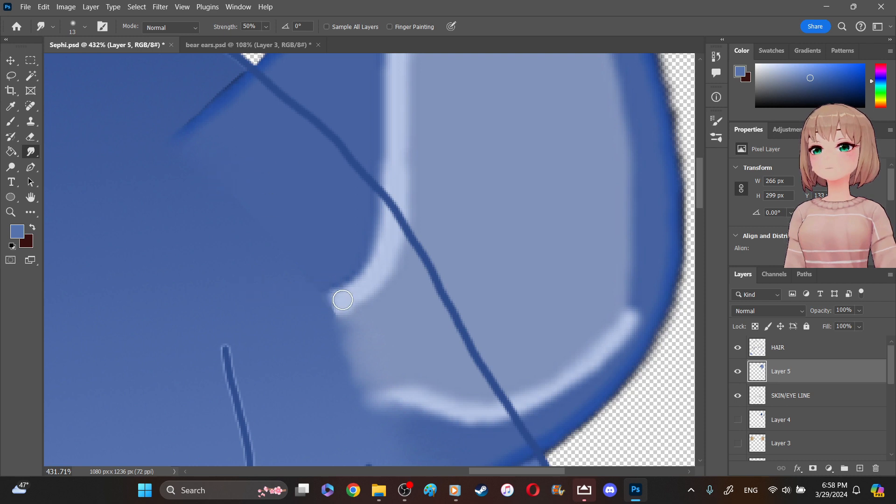
mouse_move(347, 305)
mouse_down()
mouse_move(327, 316)
mouse_move(362, 313)
mouse_move(338, 325)
mouse_move(358, 323)
mouse_move(327, 333)
mouse_up()
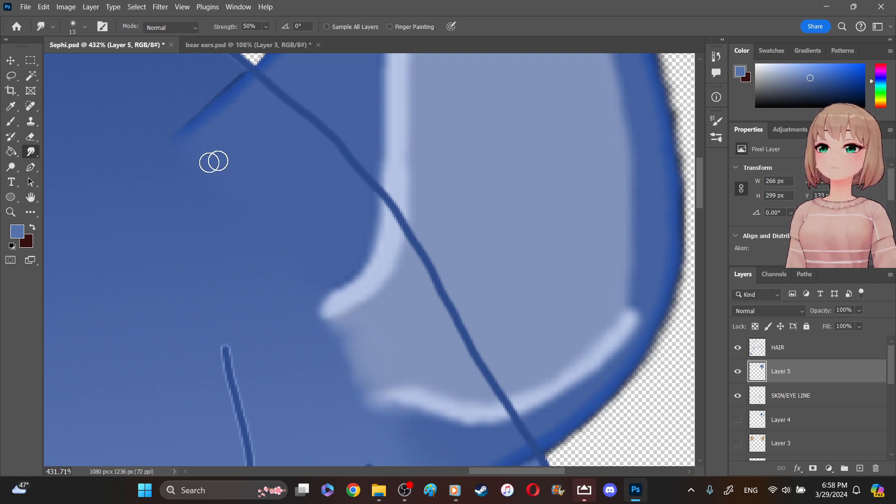
drag(189, 143, 182, 143)
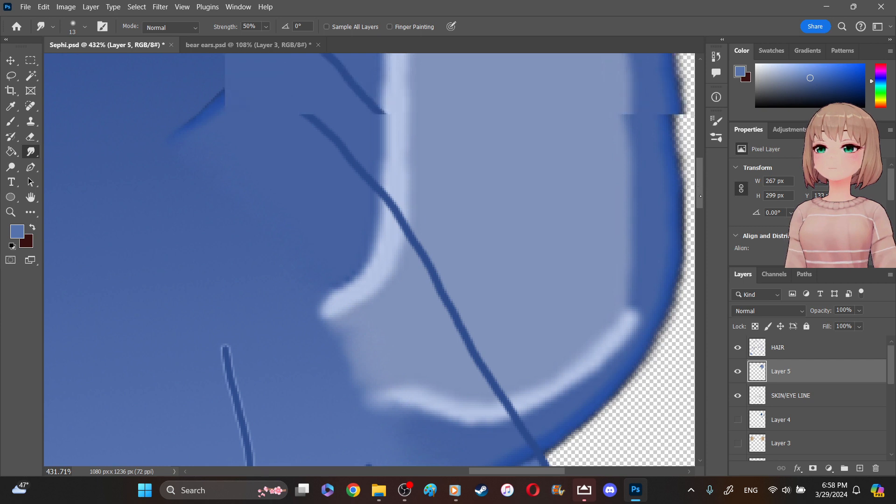
- Smudge the base edge of the ear's inner patch between the two ends of the light outline
scroll(473, 244, down, 4)
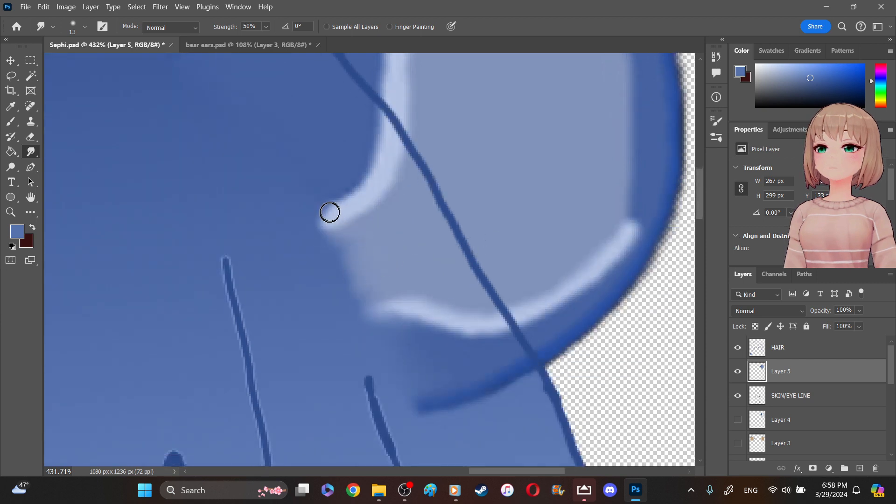
mouse_move(348, 265)
mouse_down()
mouse_move(378, 290)
mouse_move(354, 295)
mouse_move(368, 308)
mouse_up()
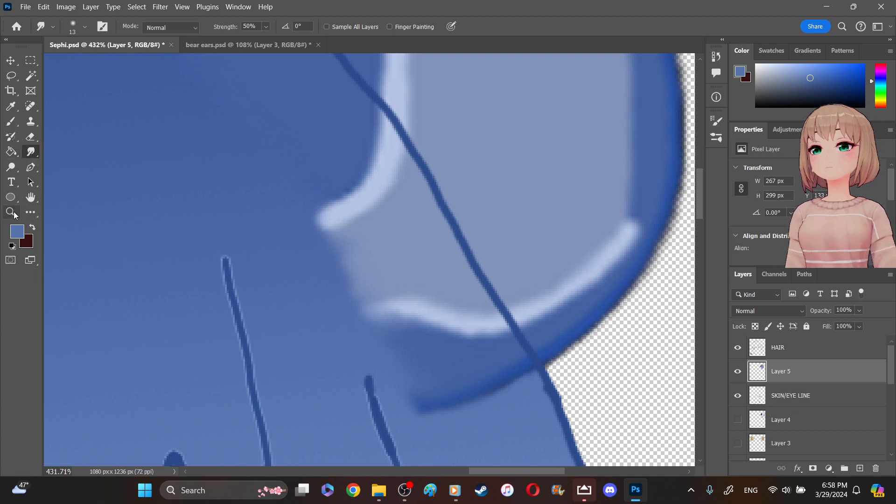
- Duplicate the ear layer, Layer 5, within Sephi.psd and move the copy onto the opposite half of the hair
key(z)
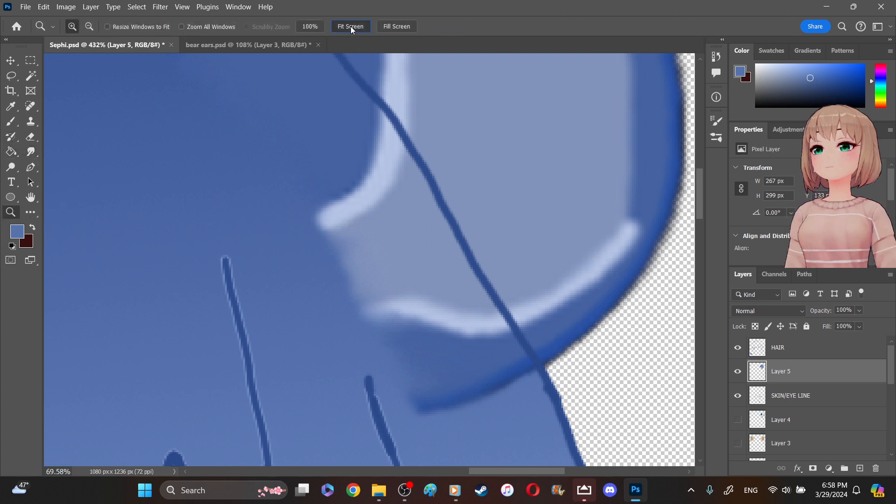
click(350, 26)
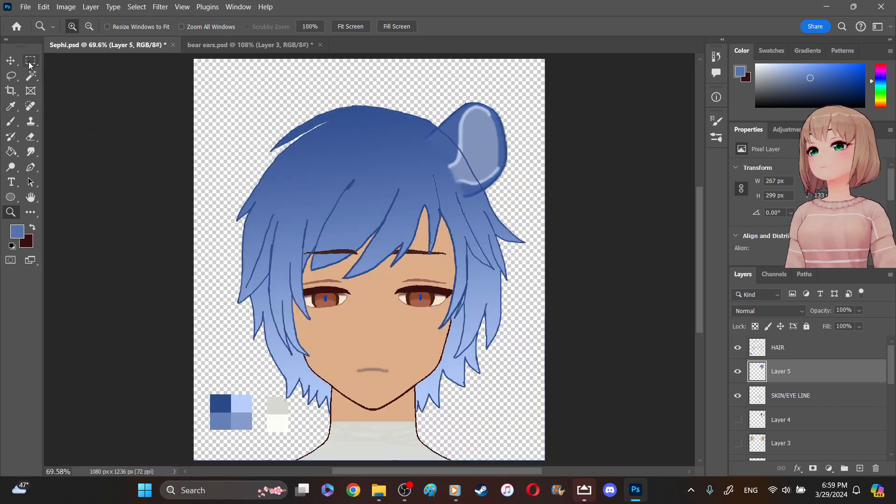
click(12, 63)
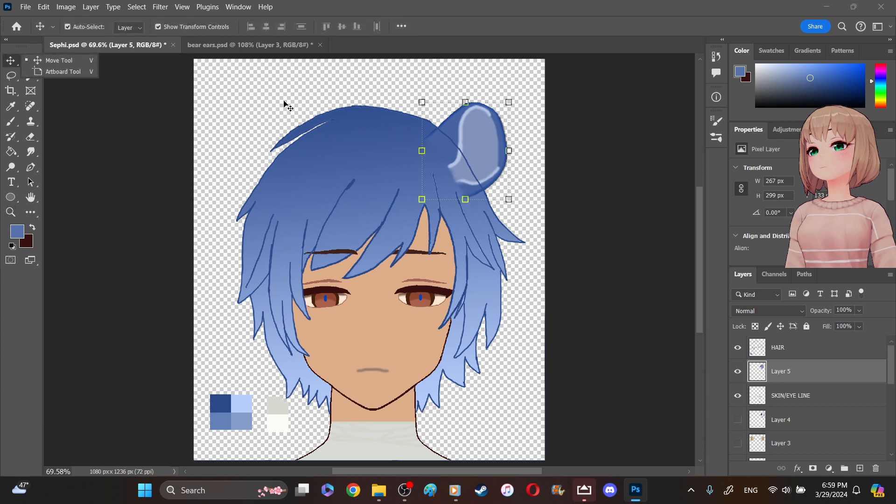
click(484, 129)
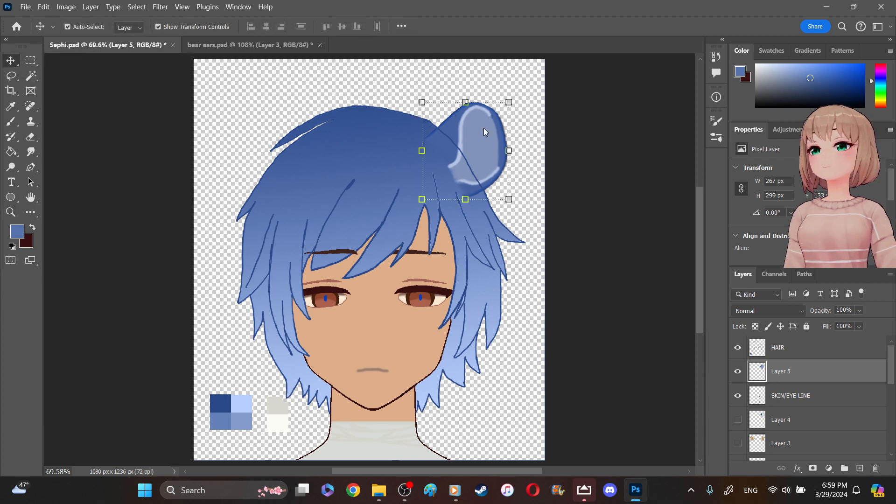
right_click(485, 131)
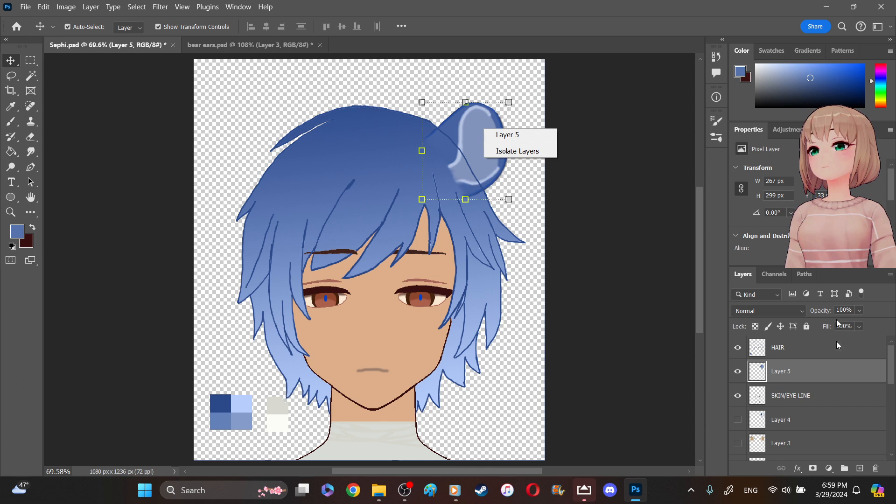
right_click(820, 366)
right_click(819, 366)
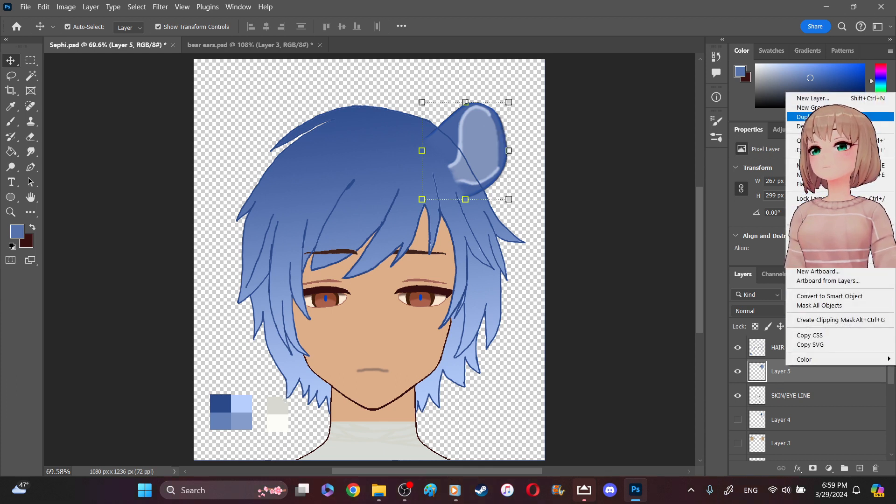
click(831, 117)
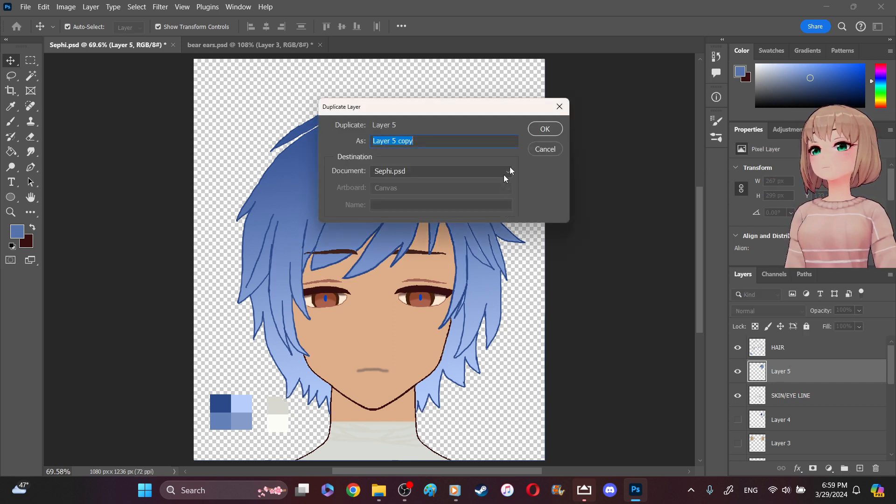
click(544, 130)
drag(467, 149, 320, 167)
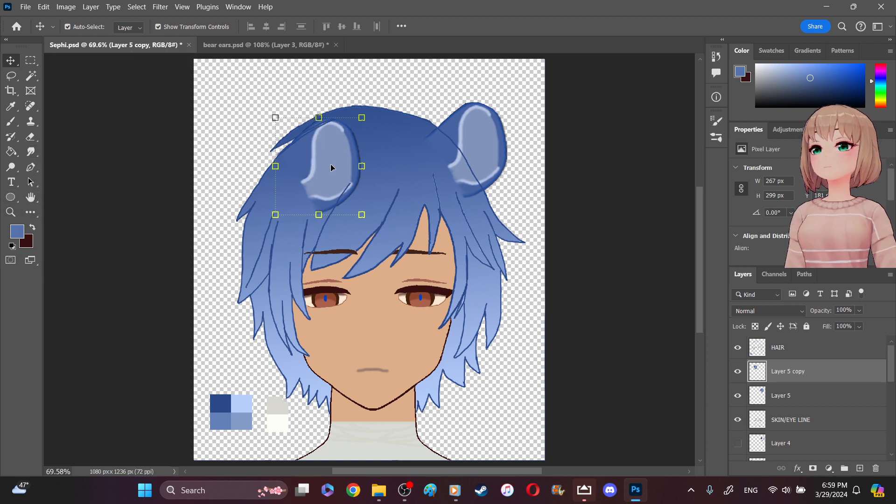
- Try to flip the copied ear vertically by applying Transform Selection to a rectangular marquee around it
click(37, 63)
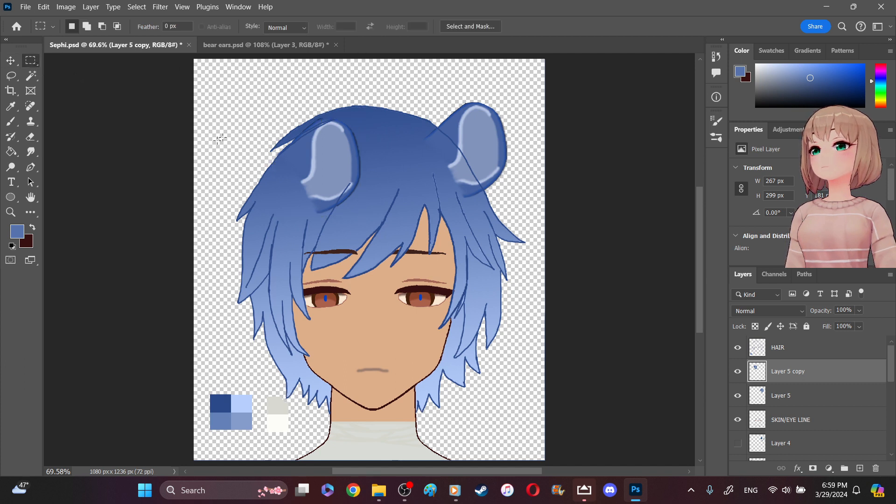
drag(256, 101, 392, 228)
right_click(344, 173)
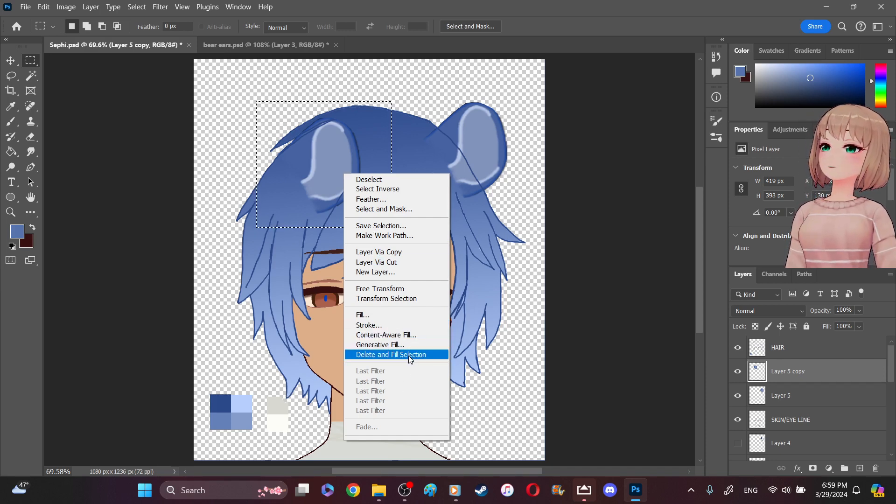
click(416, 297)
right_click(334, 183)
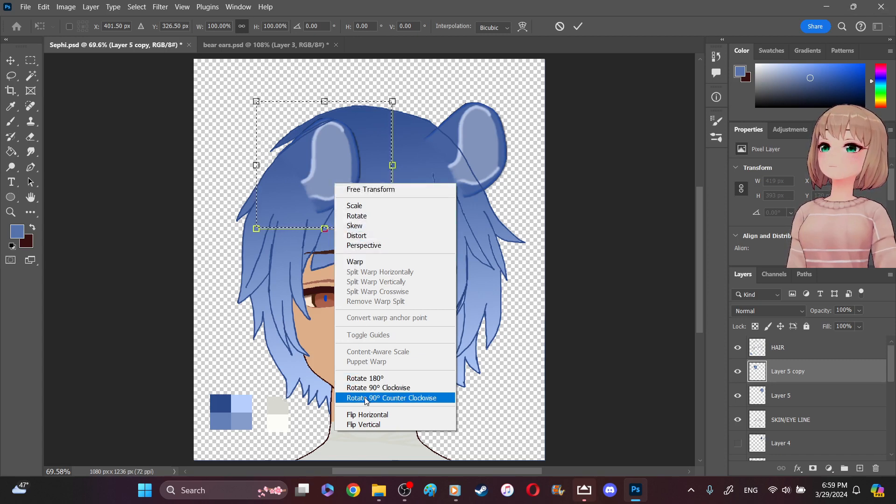
click(364, 425)
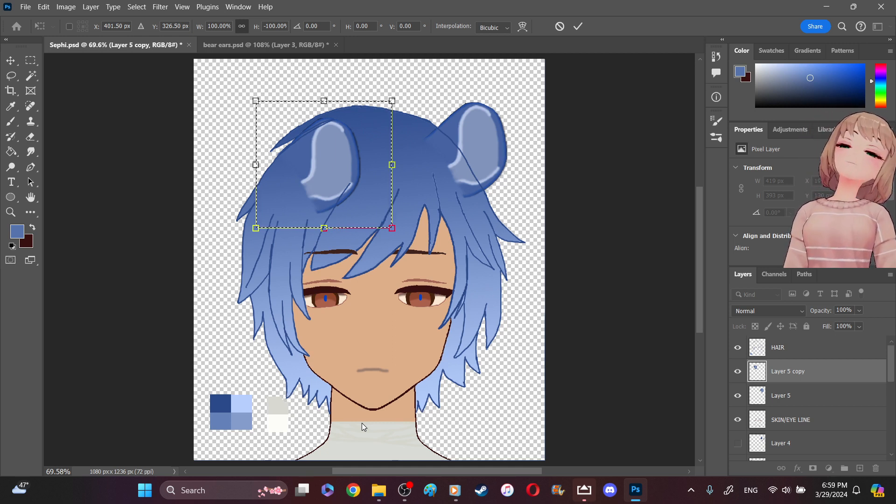
drag(333, 168, 313, 168)
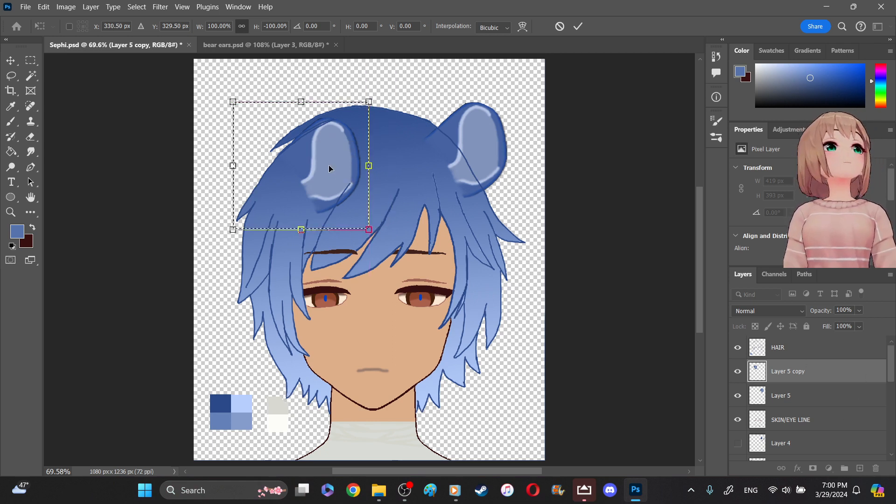
- Move the copied ear to the outer edge of the hair, opposite the original ear
click(12, 61)
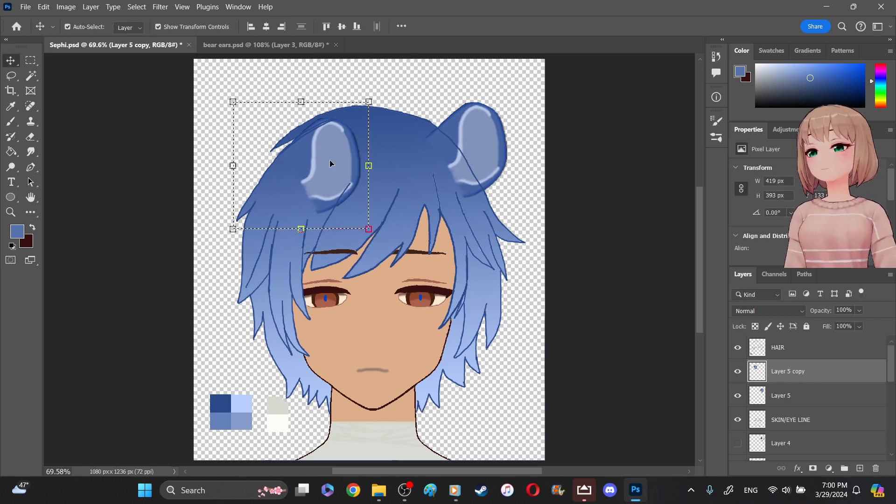
drag(330, 163, 278, 160)
- Try again to flip the moved ear copy vertically by transforming the selection that follows its outline
click(31, 61)
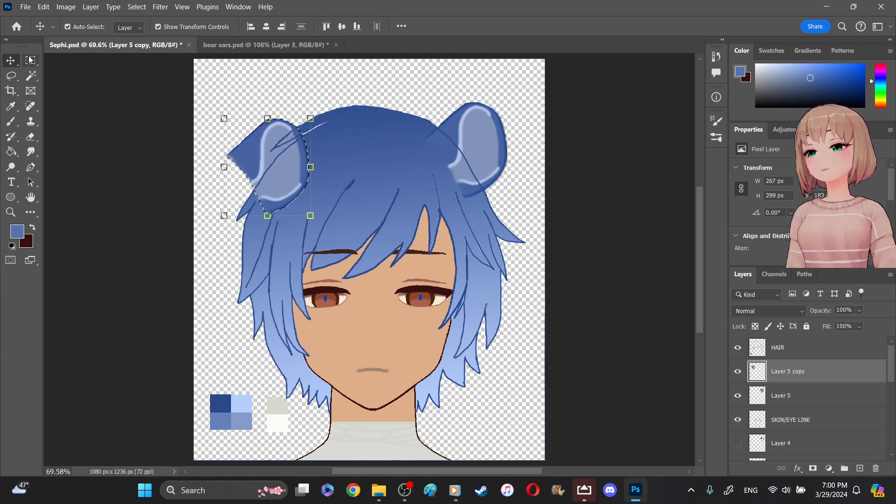
right_click(271, 161)
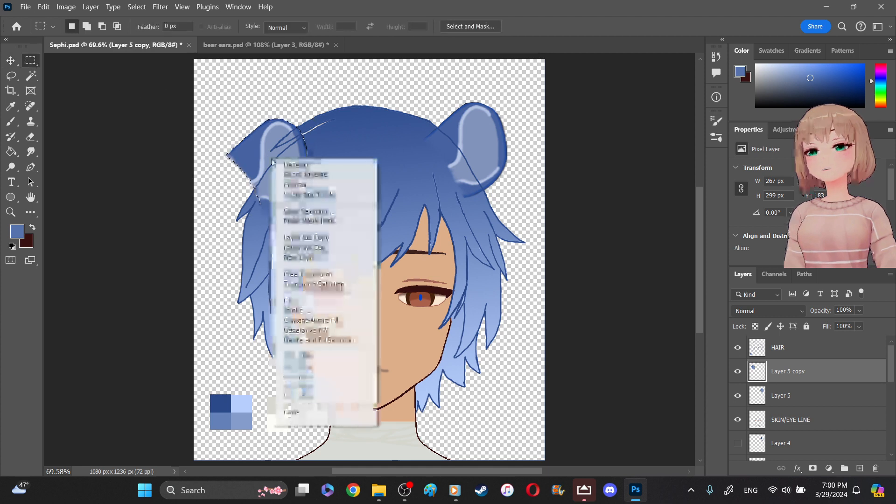
click(335, 284)
right_click(254, 150)
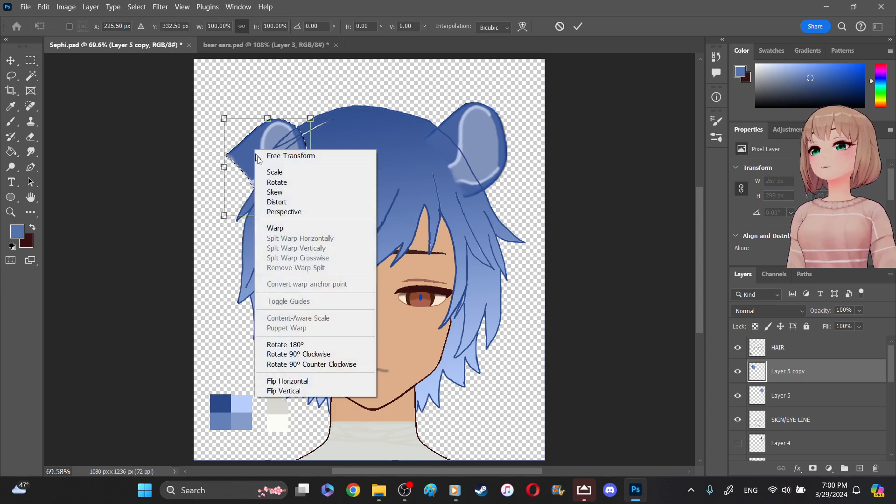
click(298, 391)
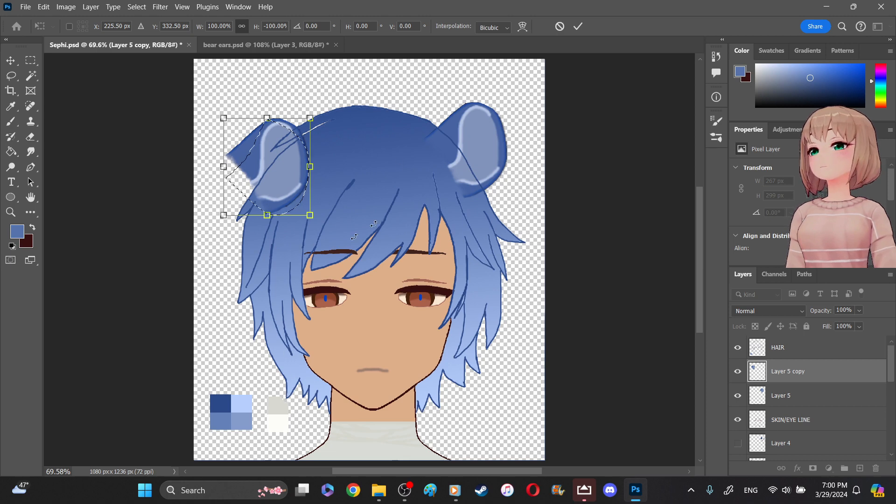
click(92, 192)
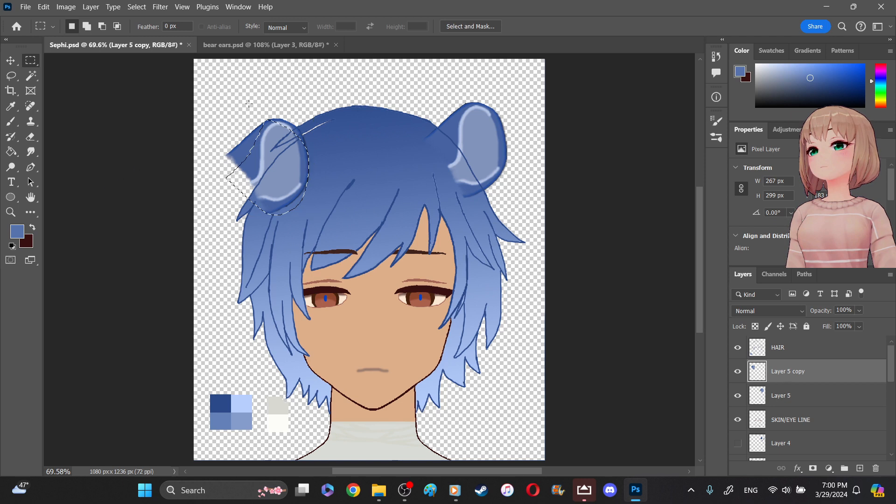
- Select the area around the copied ear with a rectangular marquee and flip the ear horizontally with Free Transform
click(246, 119)
drag(207, 96, 326, 224)
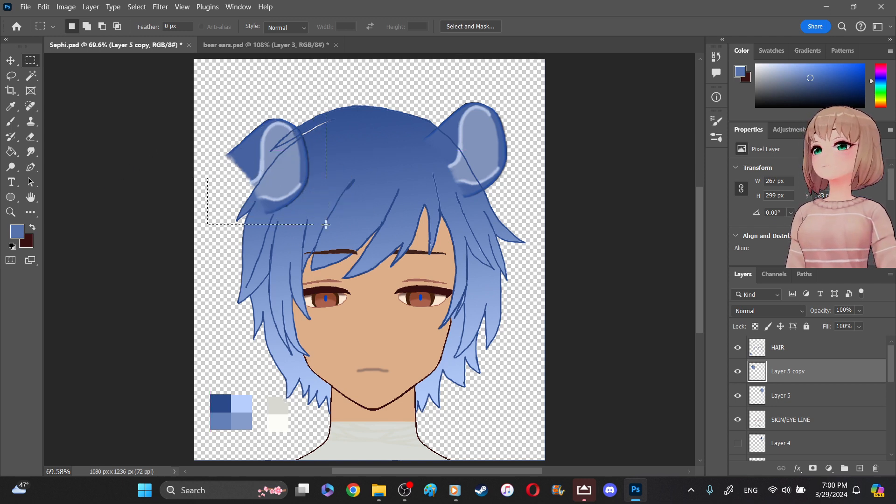
right_click(282, 166)
click(312, 341)
right_click(260, 144)
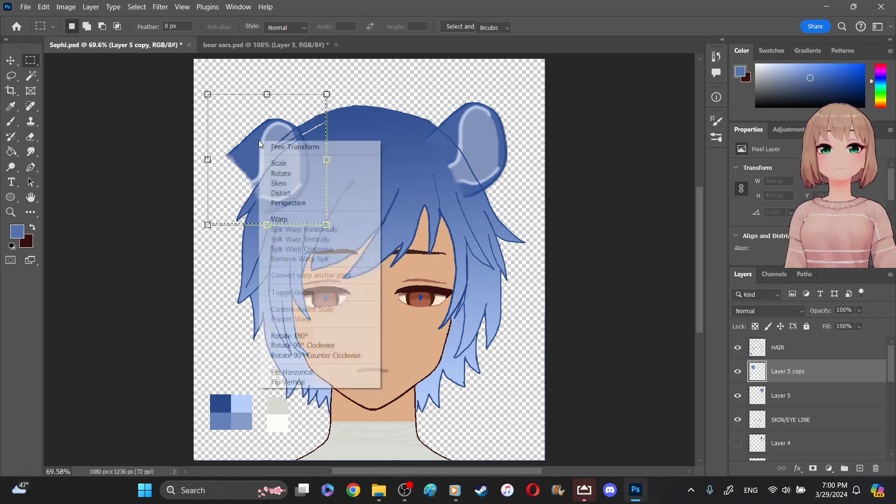
click(315, 383)
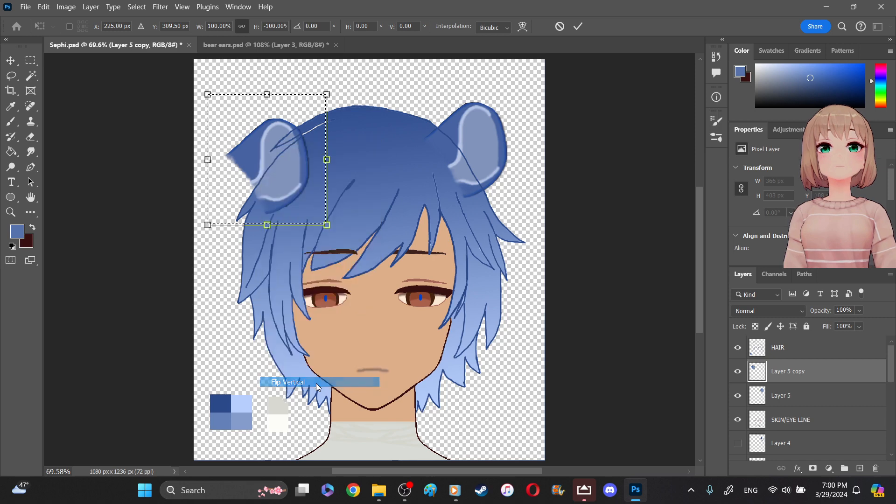
right_click(252, 154)
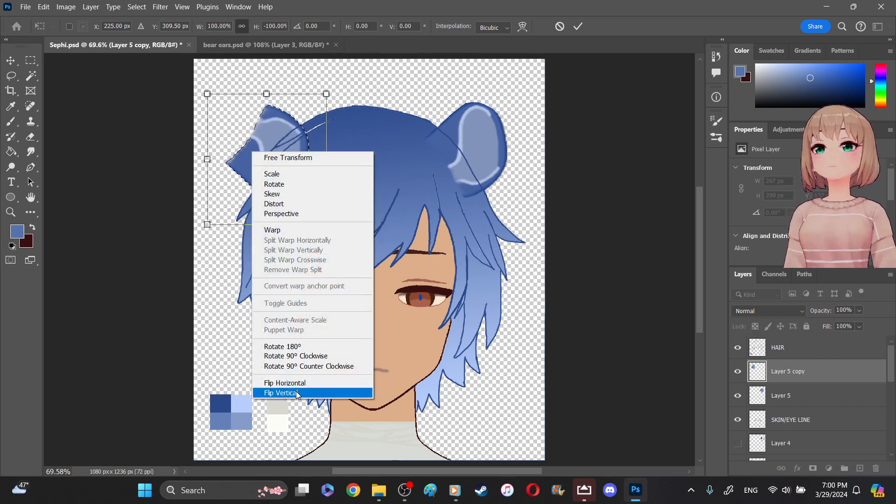
click(280, 395)
right_click(290, 153)
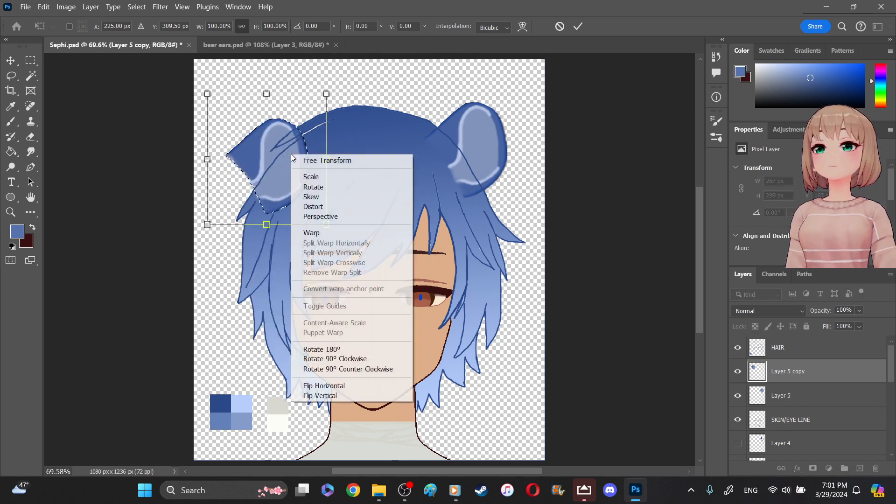
click(318, 386)
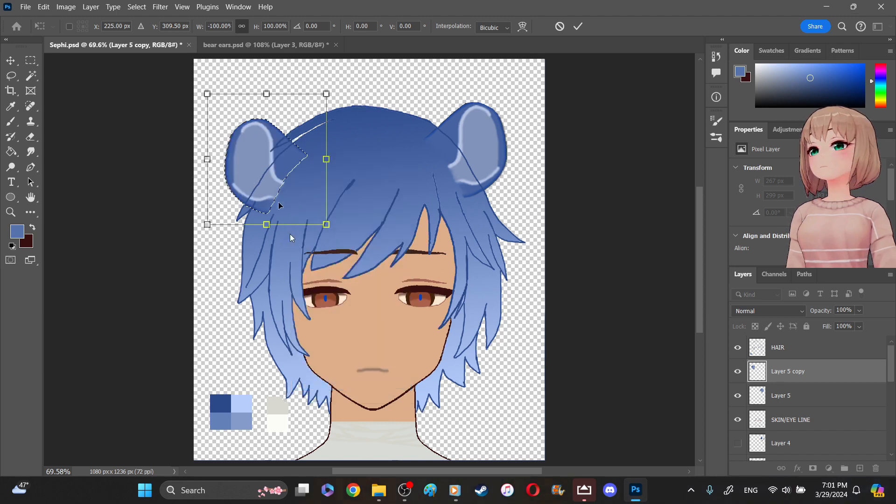
- Position the mirrored ear against the upper side of the hair, apply the transform and deselect
drag(282, 165, 271, 154)
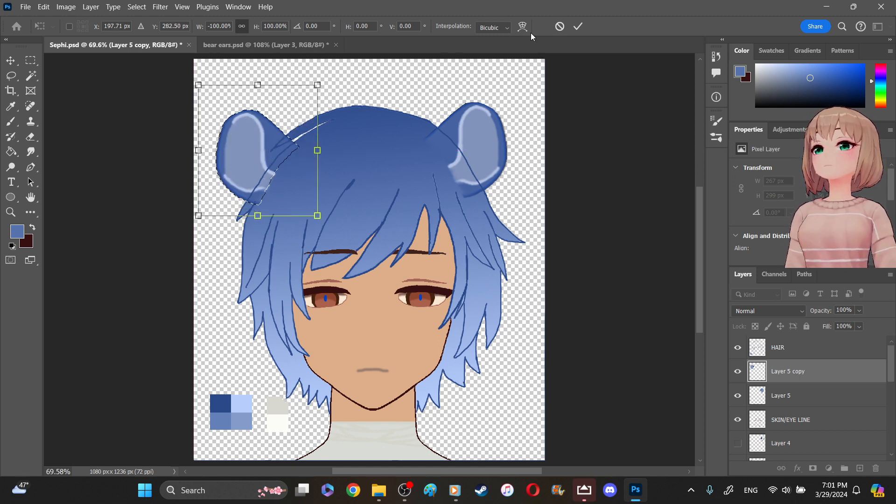
drag(254, 146, 270, 149)
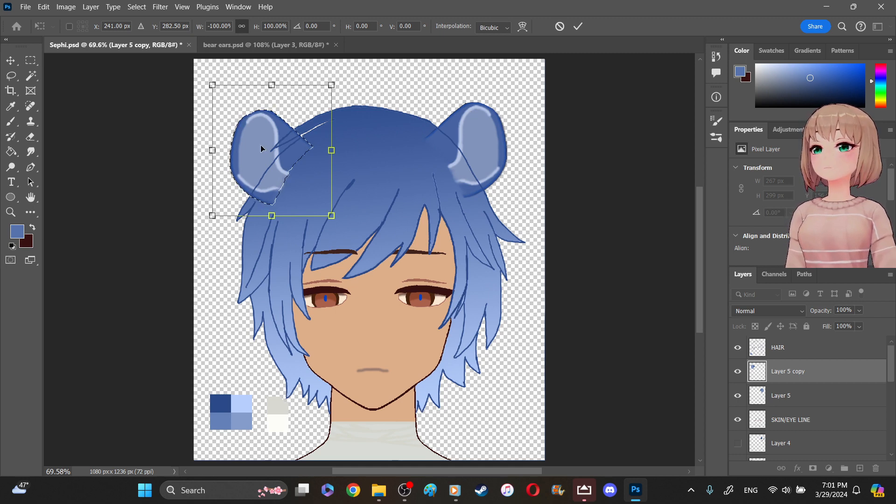
drag(267, 145, 268, 146)
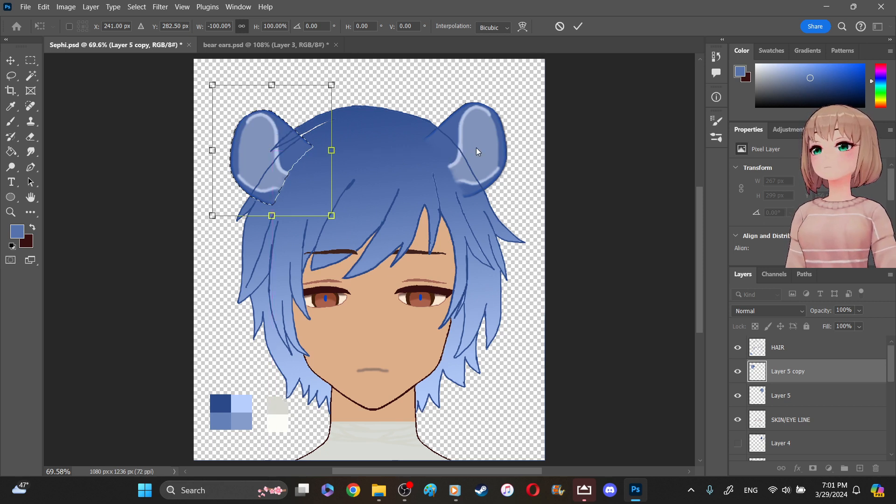
key(Return)
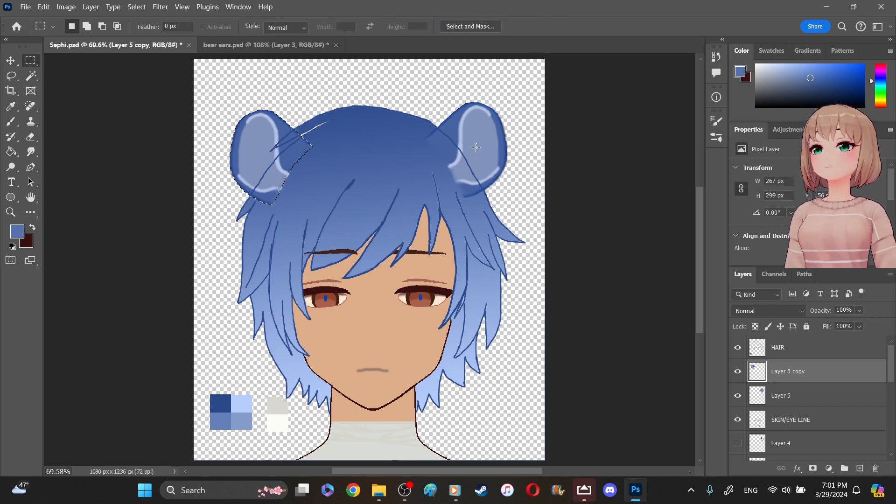
key(ctrl+d)
- Level the two ears by moving the mirrored copy slightly up and the original ear slightly down
click(10, 61)
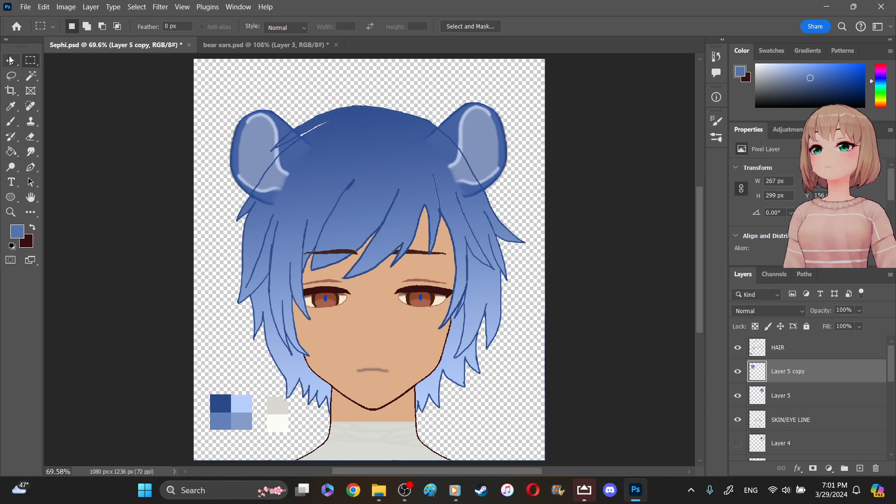
click(475, 140)
drag(259, 147, 260, 140)
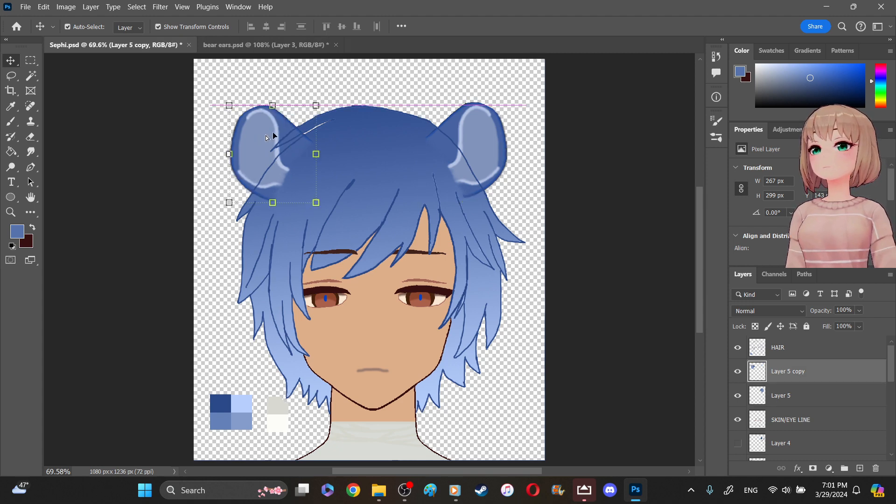
click(494, 130)
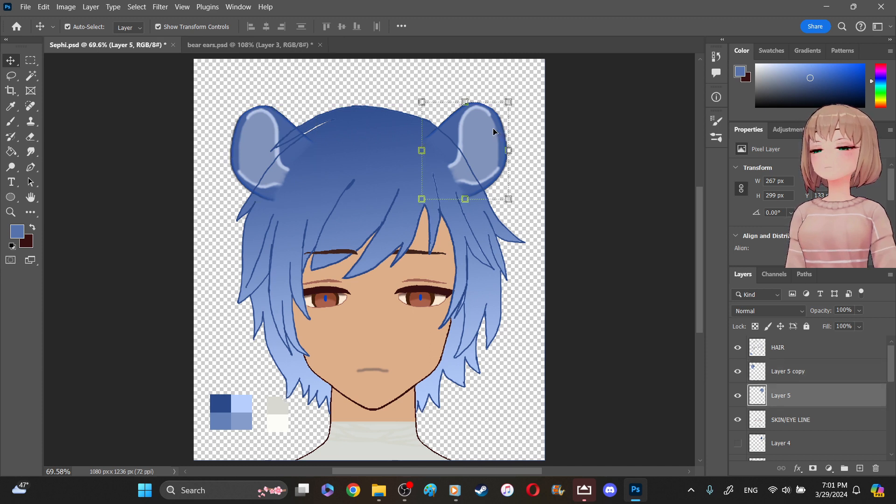
drag(494, 130, 494, 134)
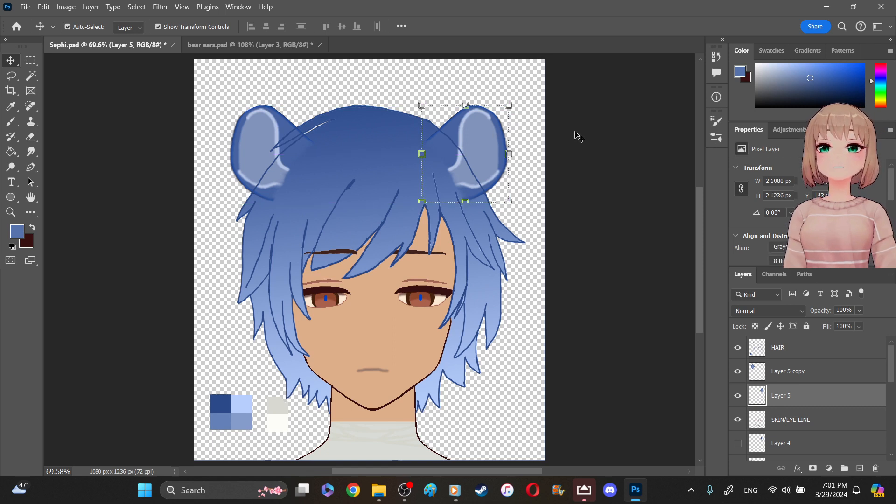
- Smudge the outer edge of the light inner area on the mirrored ear in Layer 5 copy
click(579, 136)
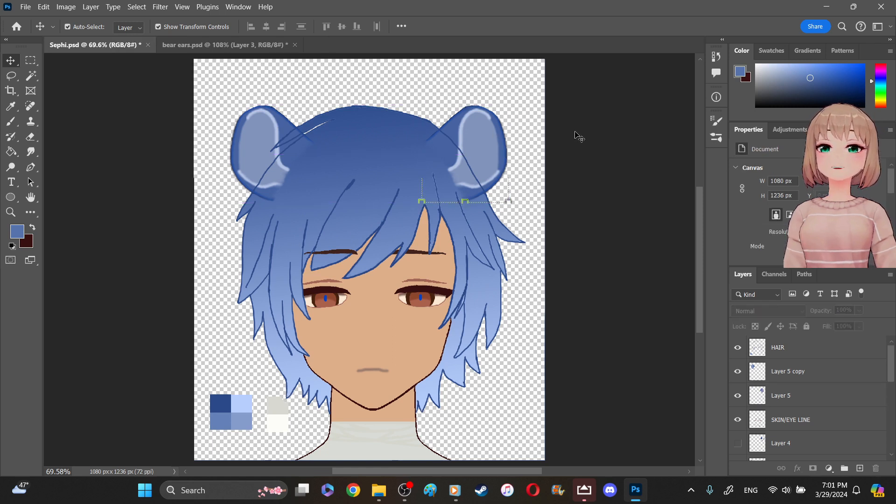
click(778, 349)
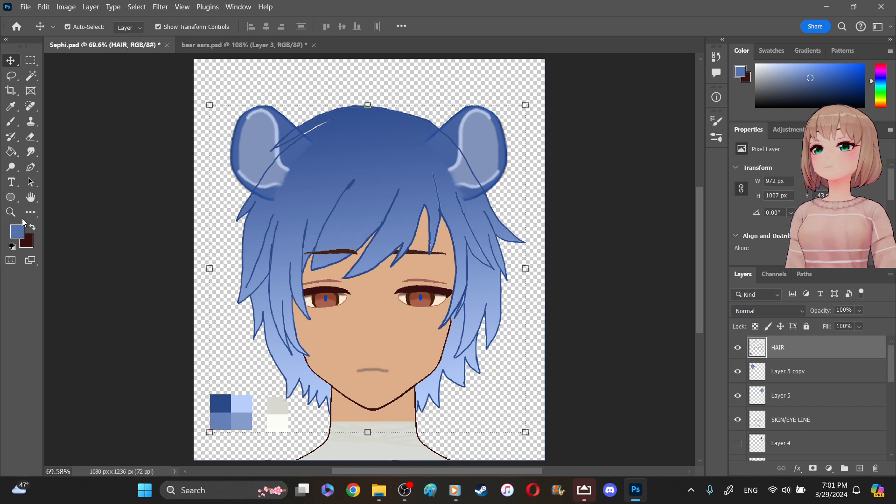
click(10, 213)
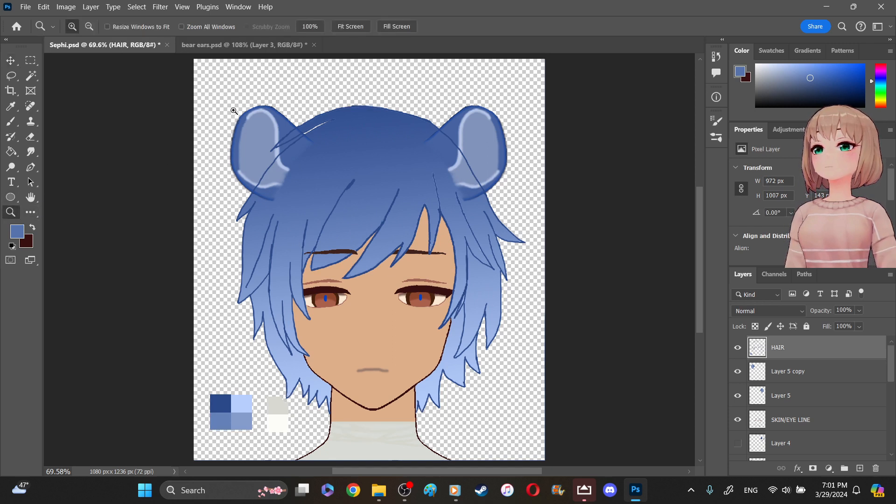
drag(224, 101, 539, 208)
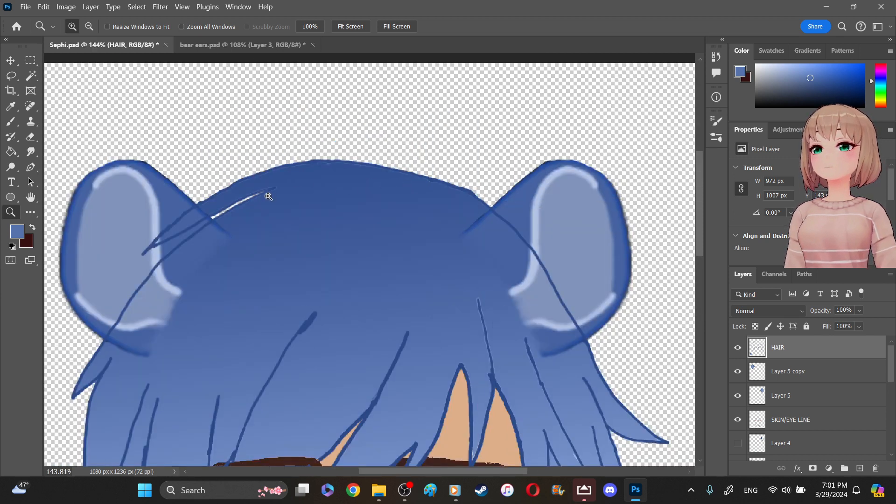
click(23, 140)
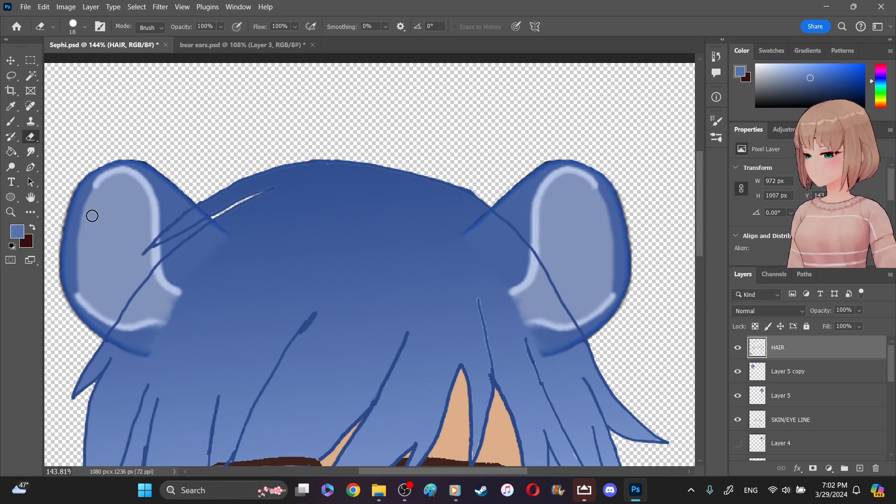
click(36, 152)
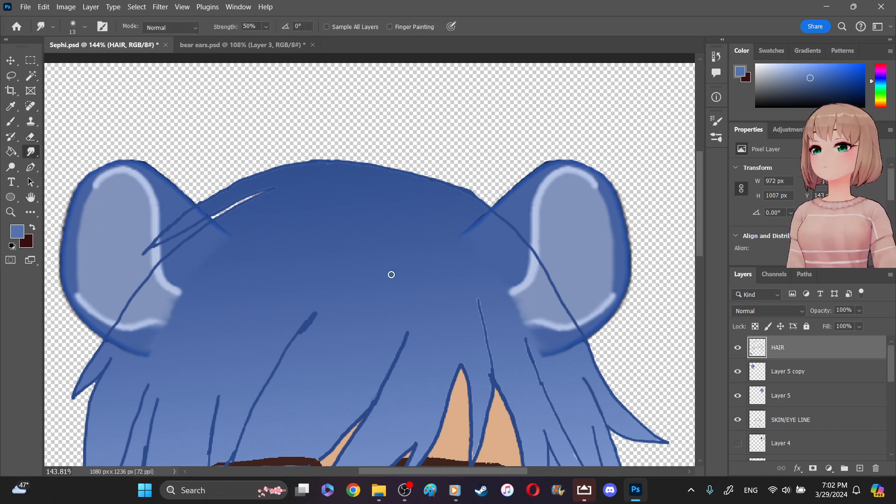
click(785, 379)
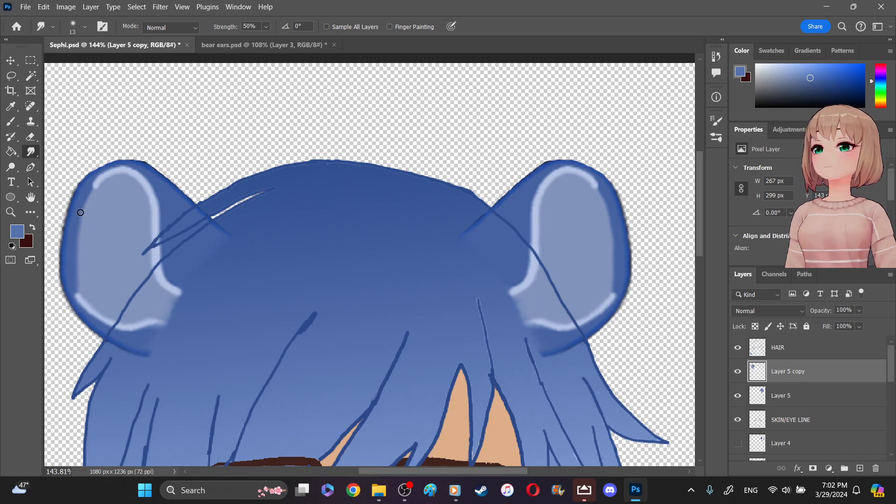
drag(91, 194, 77, 258)
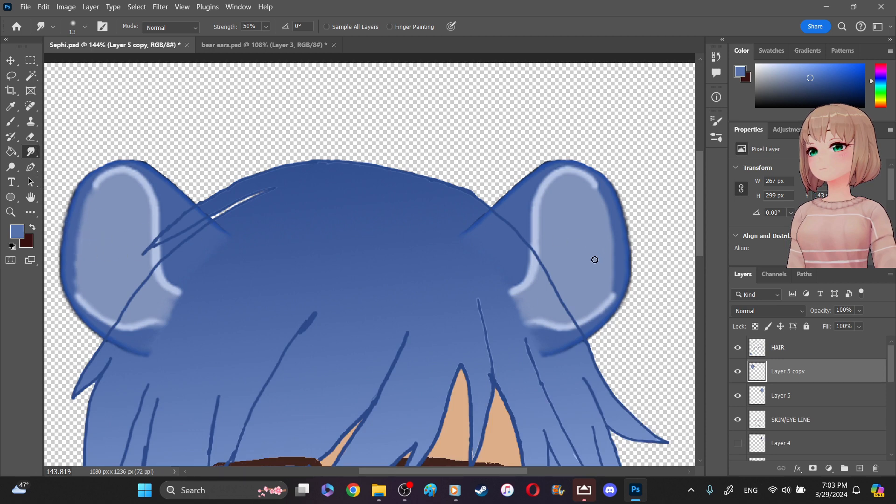
- Set the Smudge brush size to 17 px and smudge the outer edge of the inner-ear area in Layer 5
click(774, 396)
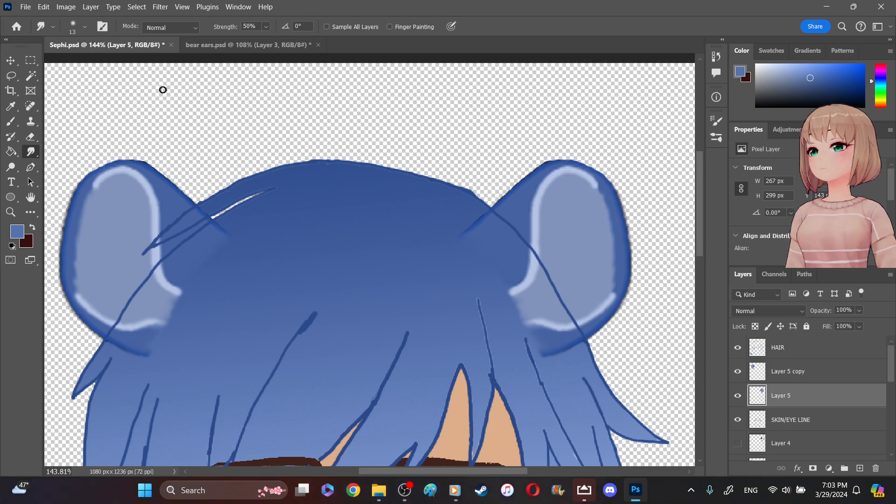
click(84, 27)
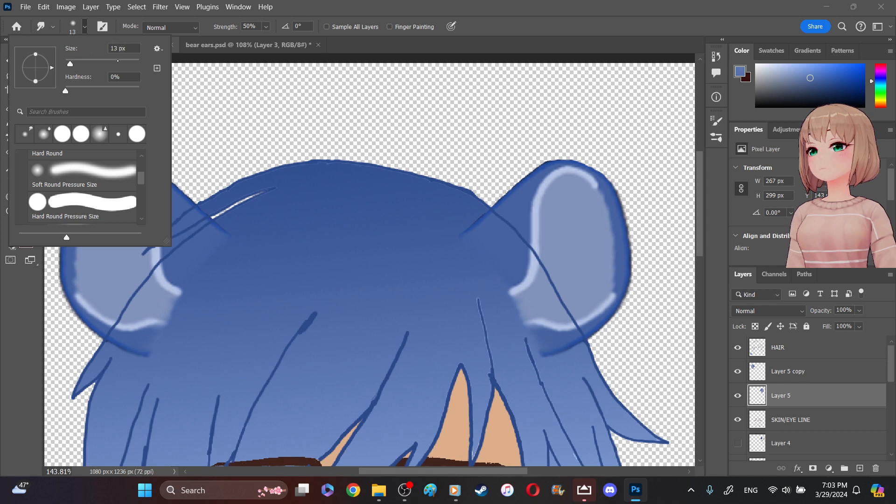
key(Delete)
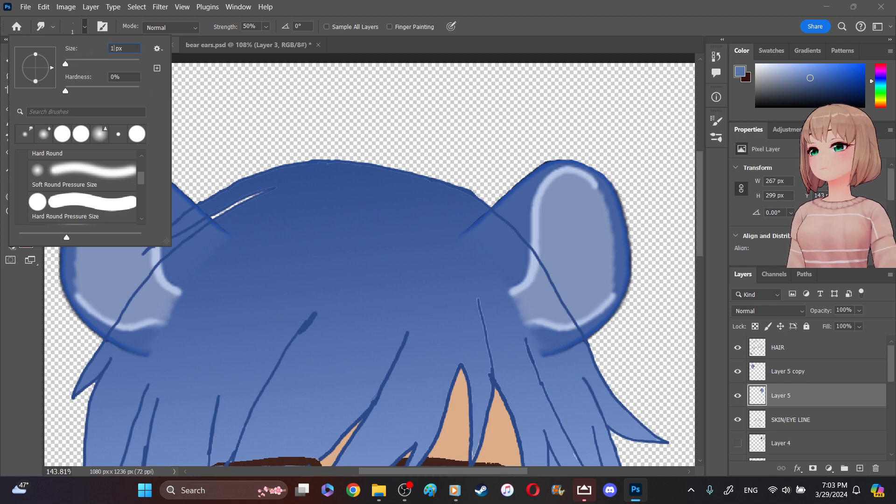
key(Return)
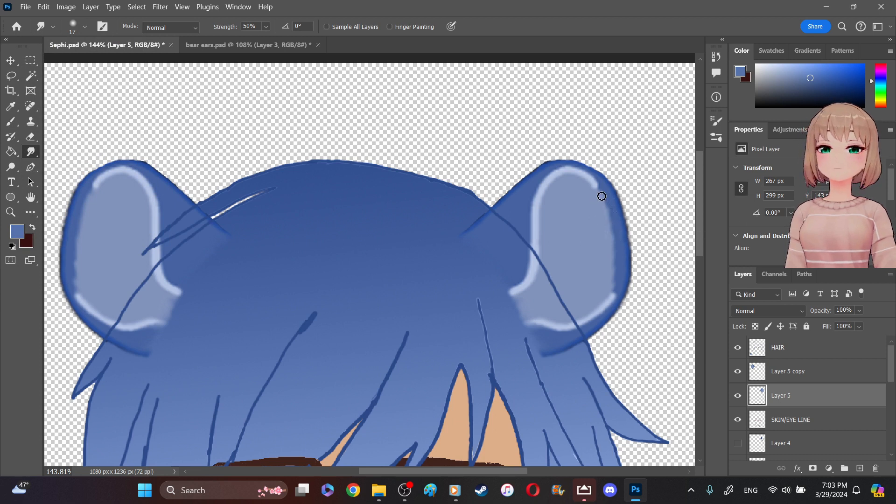
drag(602, 203, 617, 285)
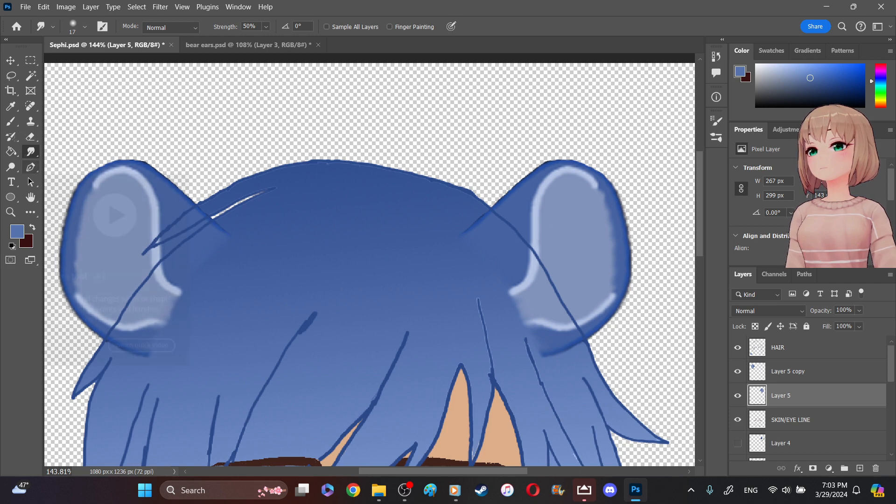
- Soften the outer edges of both inner-ear areas with the Blur tool, on Layer 5 and Layer 5 copy
right_click(29, 157)
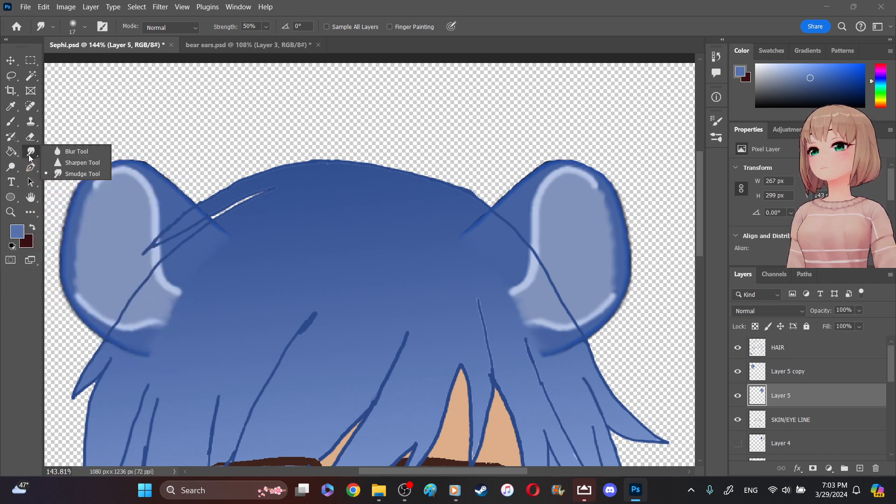
click(65, 152)
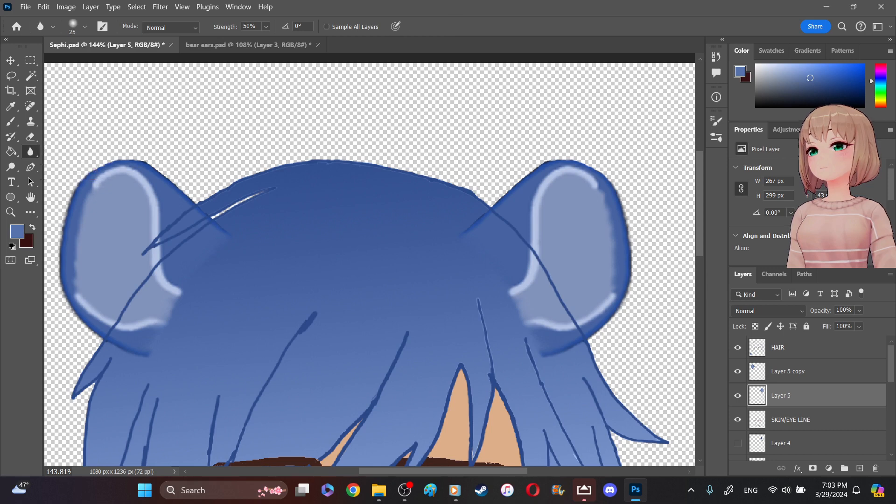
mouse_move(74, 266)
mouse_down()
mouse_move(84, 191)
mouse_move(78, 288)
mouse_move(72, 244)
mouse_move(80, 211)
mouse_up()
mouse_move(594, 204)
mouse_down()
mouse_move(600, 192)
mouse_move(612, 218)
mouse_move(611, 288)
mouse_move(614, 234)
mouse_move(598, 192)
mouse_up()
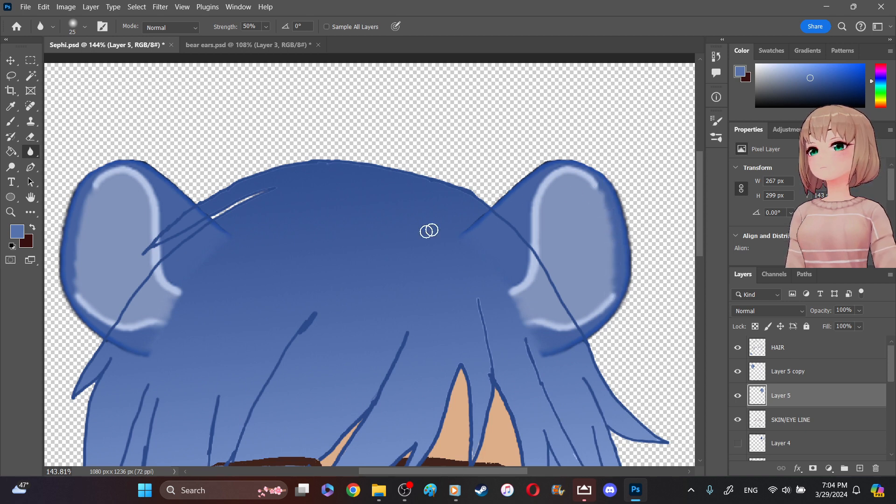
drag(87, 201, 74, 284)
click(784, 374)
mouse_move(74, 281)
mouse_down()
mouse_move(79, 288)
mouse_move(73, 228)
mouse_move(92, 198)
mouse_move(76, 250)
mouse_move(83, 290)
mouse_up()
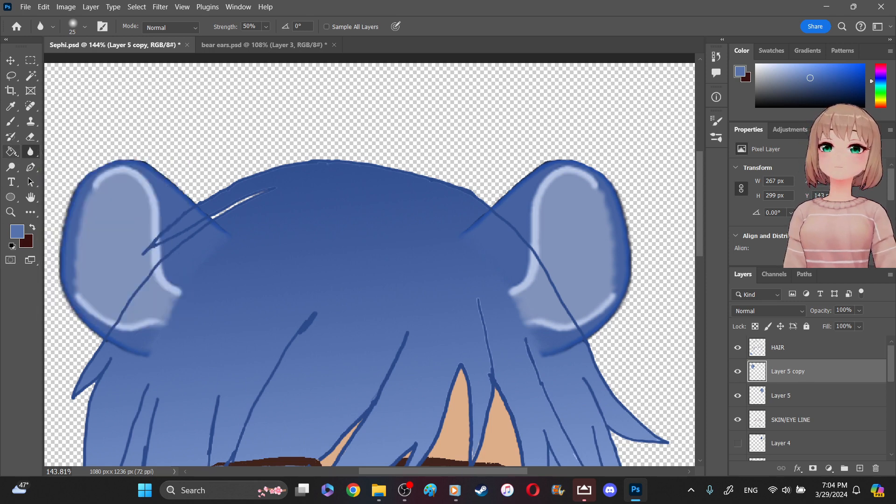
right_click(37, 154)
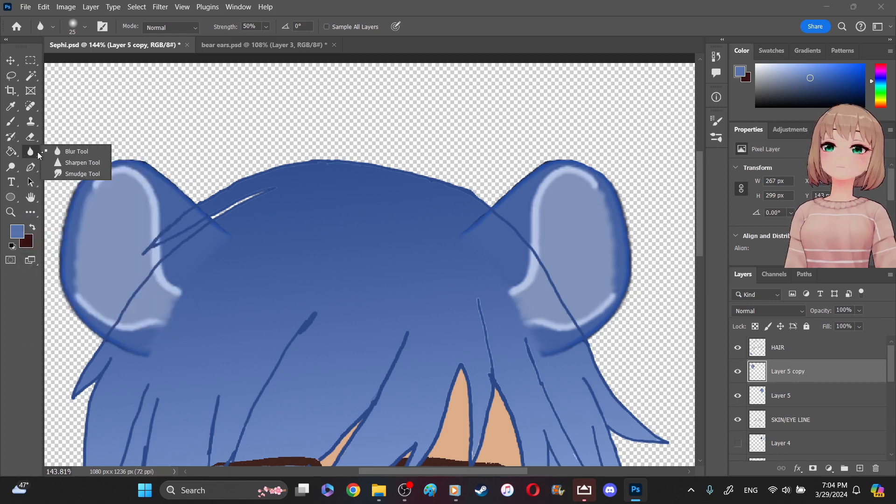
click(35, 155)
right_click(34, 154)
click(55, 176)
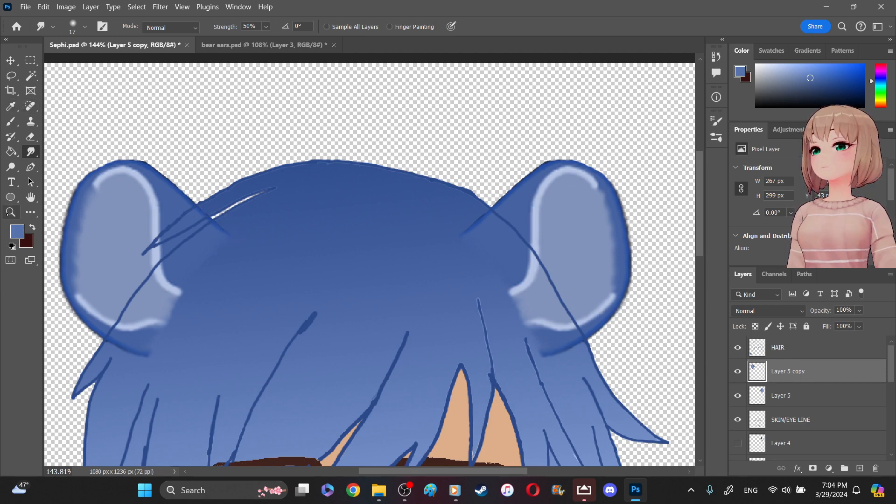
key(z)
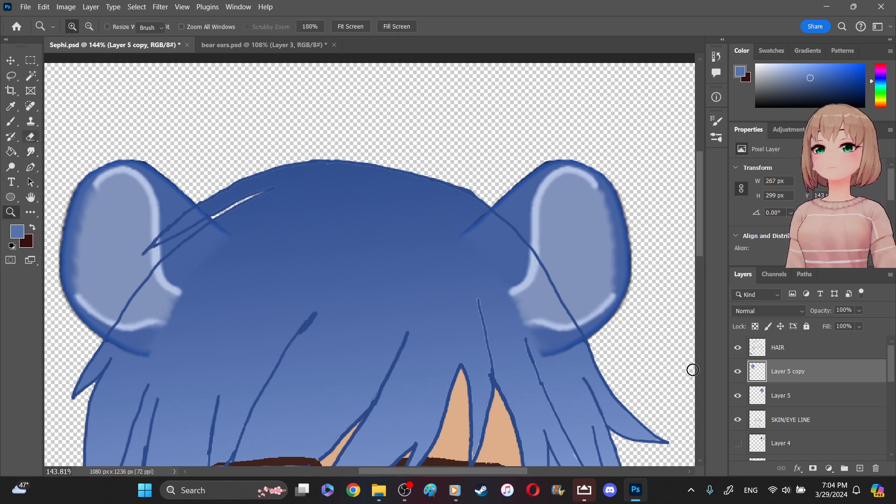
- Erase the hair outline segments that cross both ears on the HAIR layer
key(e)
click(775, 349)
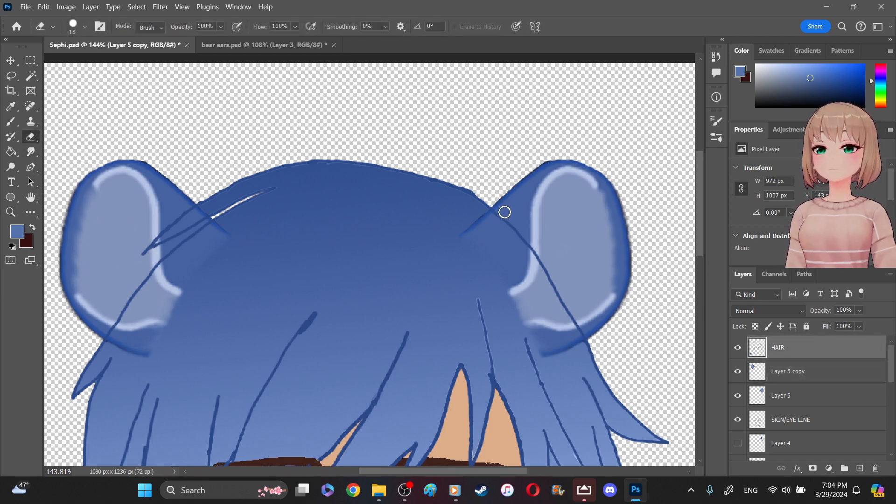
mouse_move(499, 218)
mouse_down()
mouse_move(566, 303)
mouse_move(579, 334)
mouse_up()
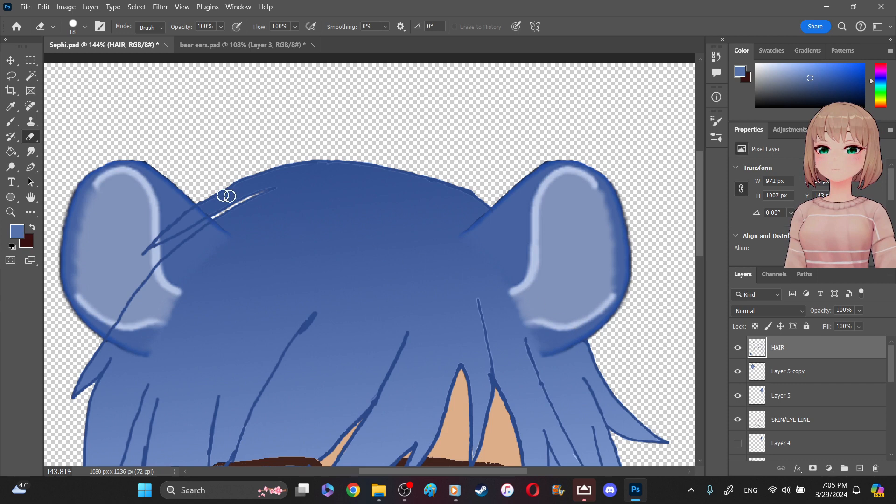
mouse_move(198, 233)
mouse_down()
mouse_move(144, 275)
mouse_move(109, 332)
mouse_move(157, 277)
mouse_up()
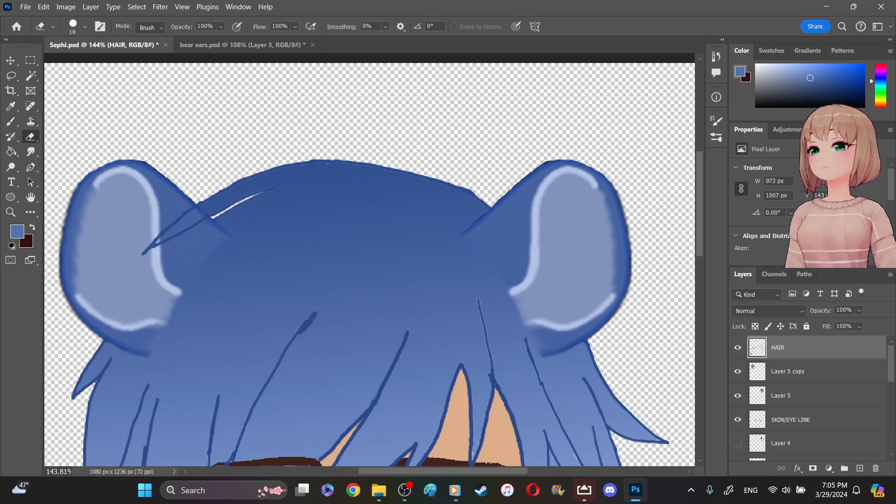
click(12, 107)
click(48, 116)
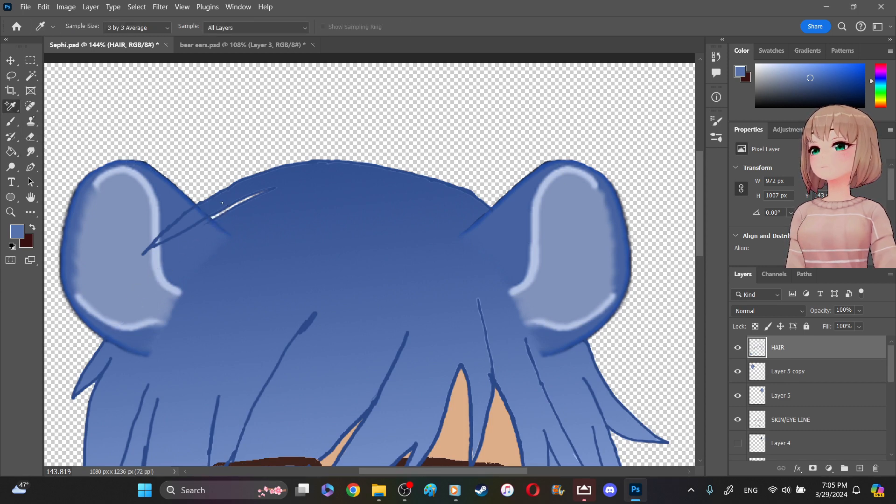
click(225, 205)
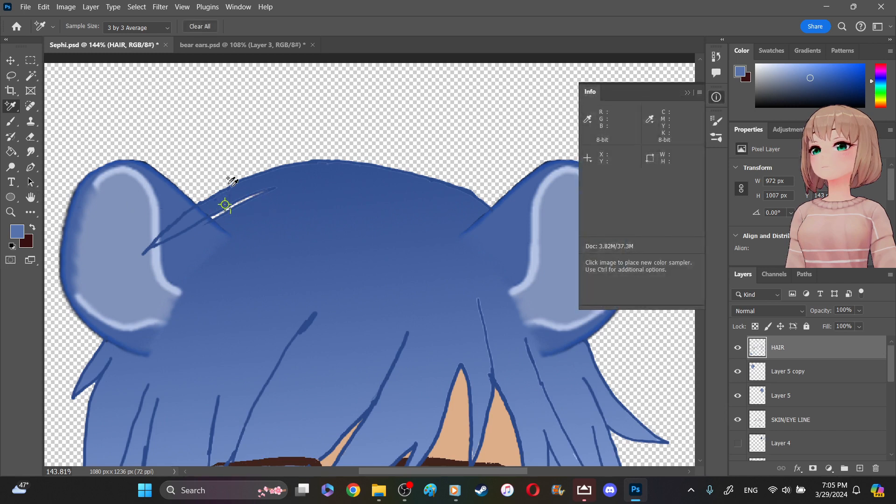
click(30, 107)
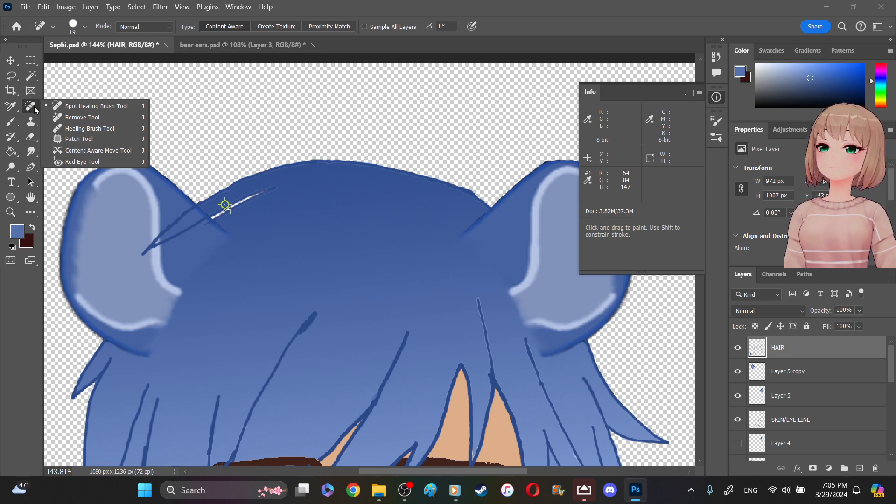
click(12, 107)
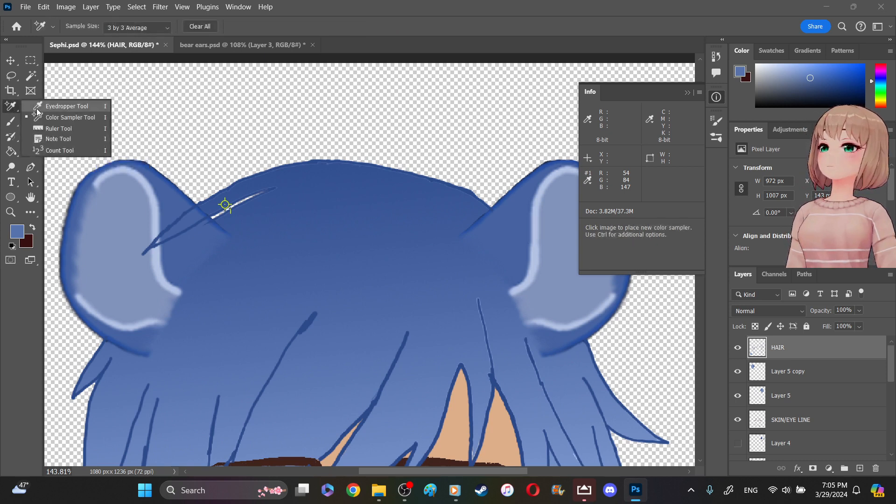
click(37, 110)
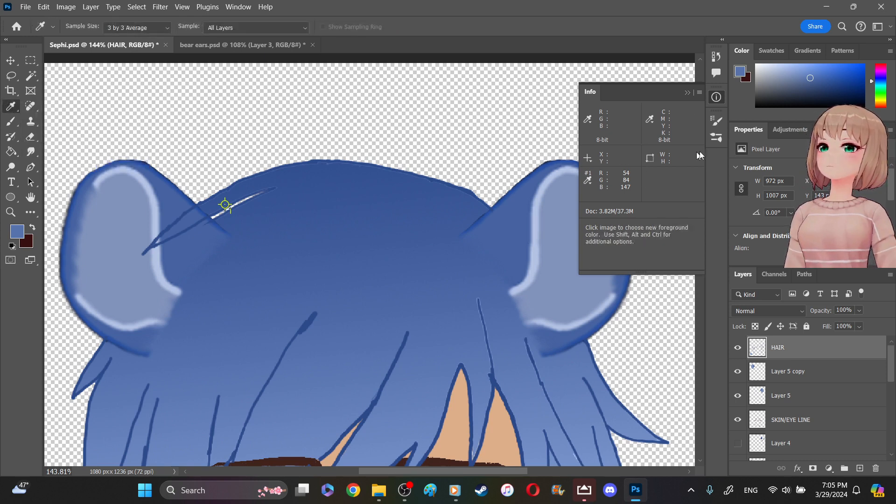
key(ctrl+z)
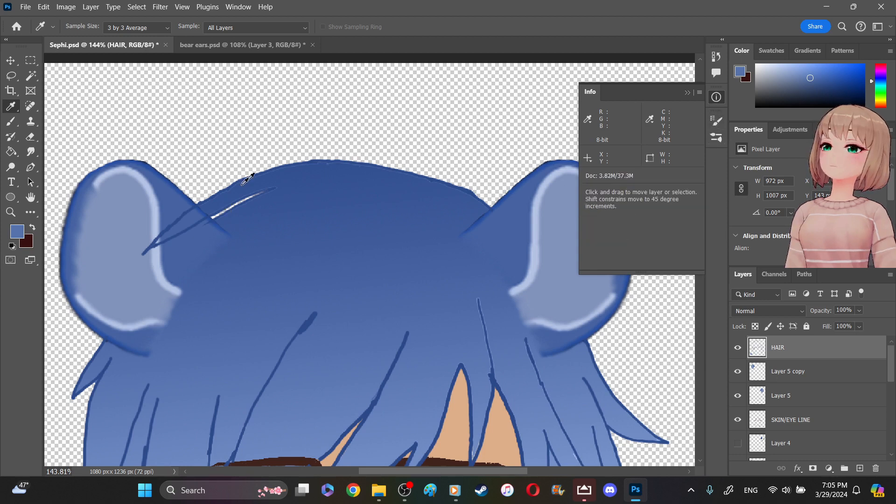
- Sample the dark blue at the top of the hair and fill the strand overlapping the ear on Layer 5 copy, with 10 px and 5 px brush sizes
click(216, 202)
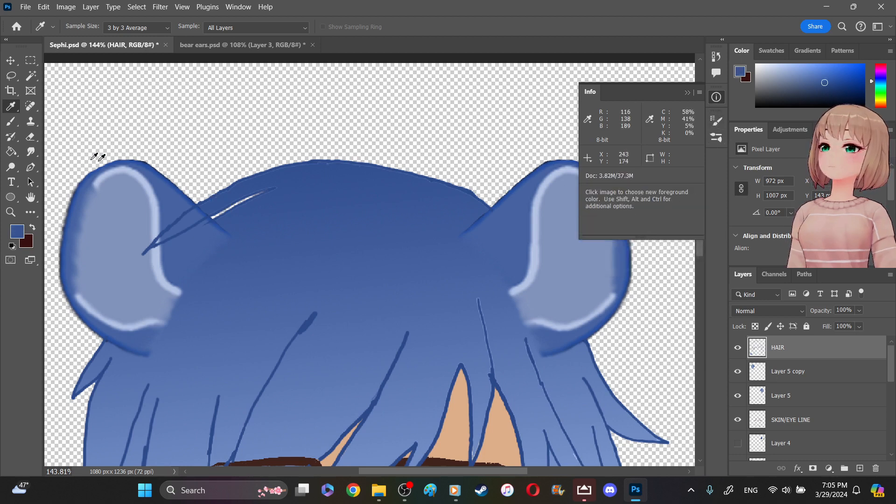
click(18, 124)
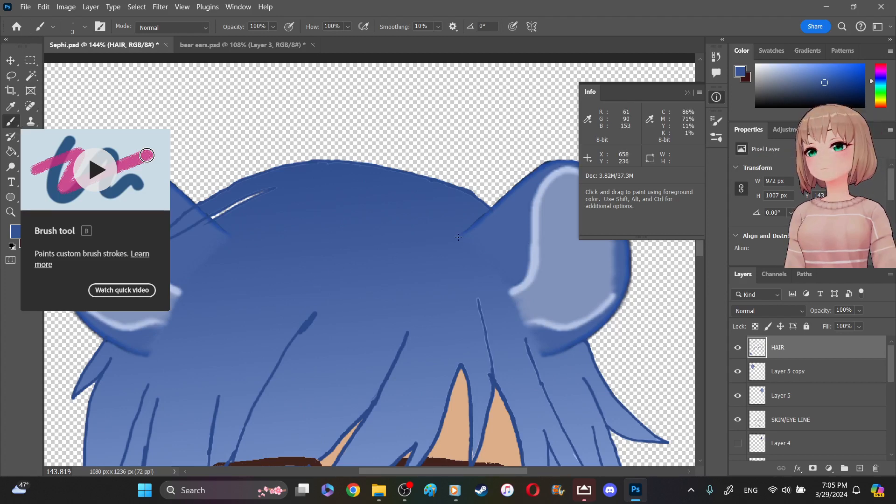
click(812, 378)
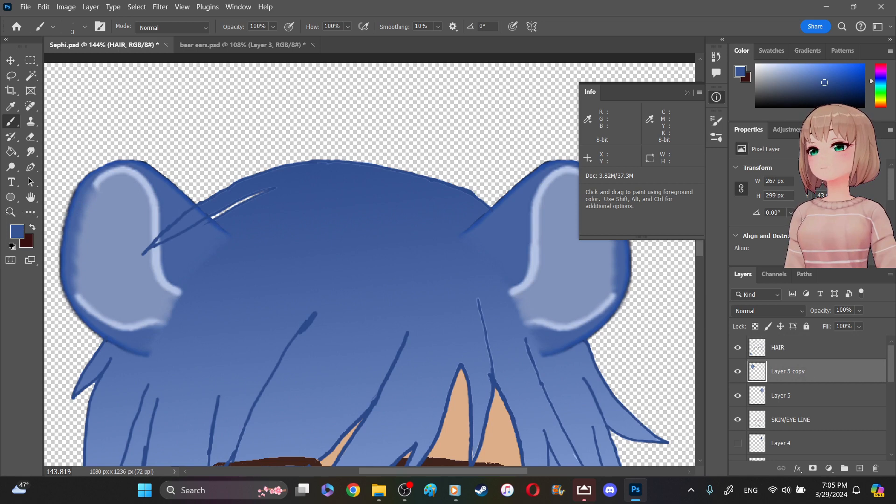
key(z)
mouse_move(237, 170)
mouse_down()
mouse_move(226, 241)
mouse_move(106, 293)
mouse_up()
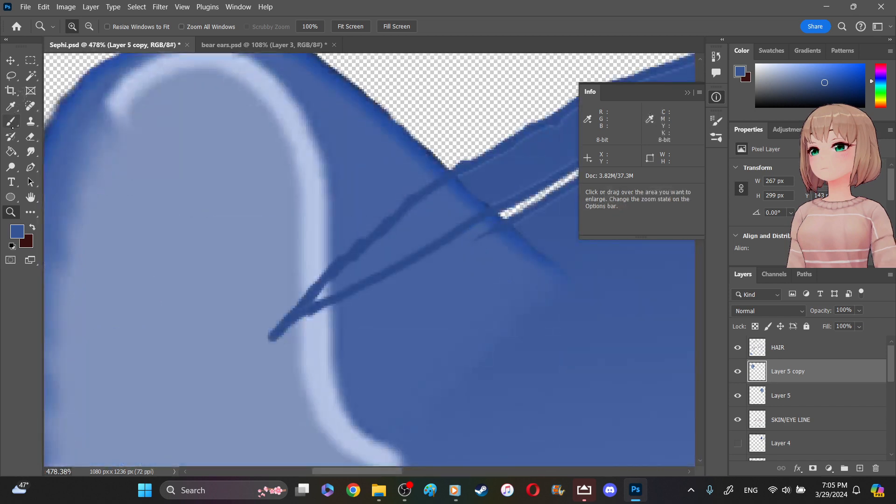
click(11, 122)
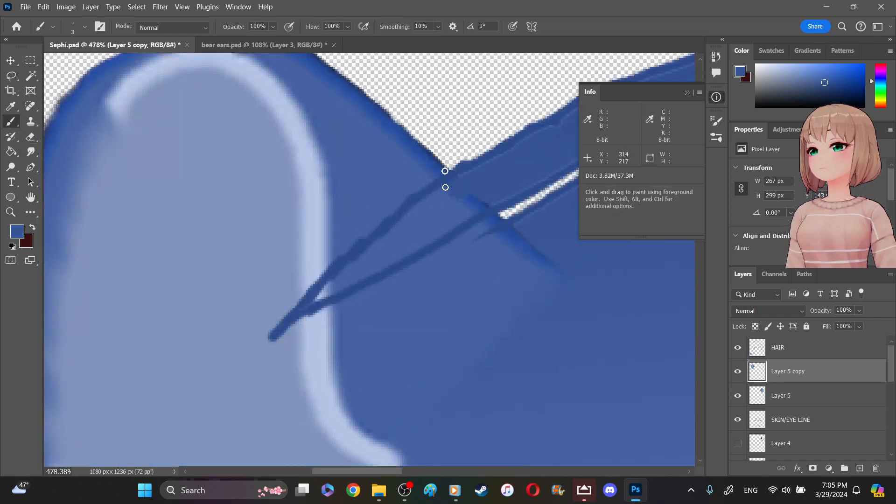
click(85, 27)
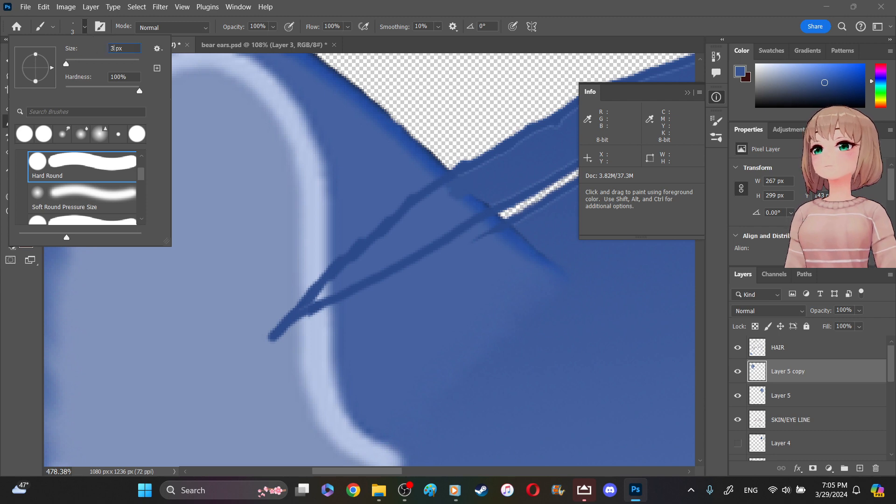
key(BackSpace)
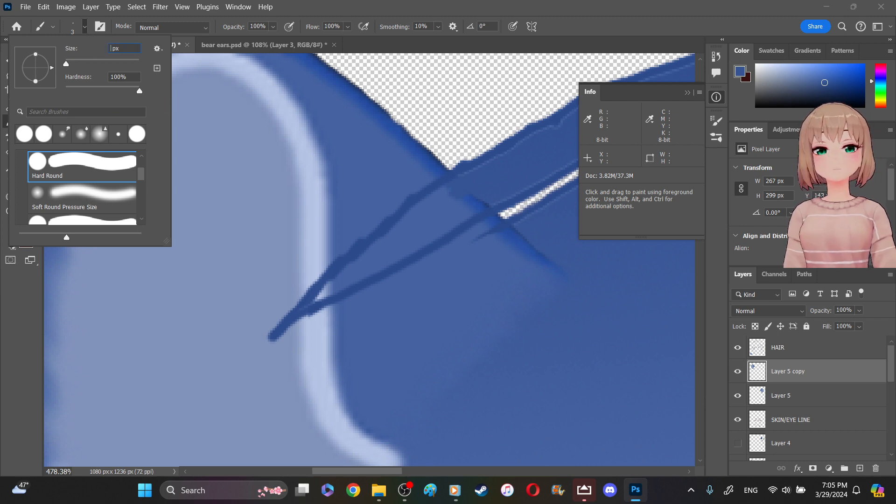
key(Return)
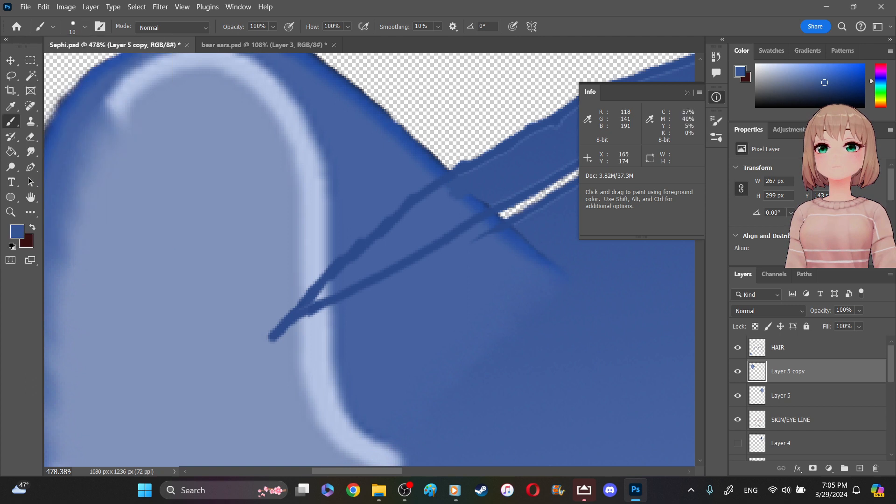
mouse_move(460, 198)
mouse_down()
mouse_move(471, 178)
mouse_move(419, 214)
mouse_move(486, 197)
mouse_move(407, 242)
mouse_move(424, 227)
mouse_move(370, 240)
mouse_up()
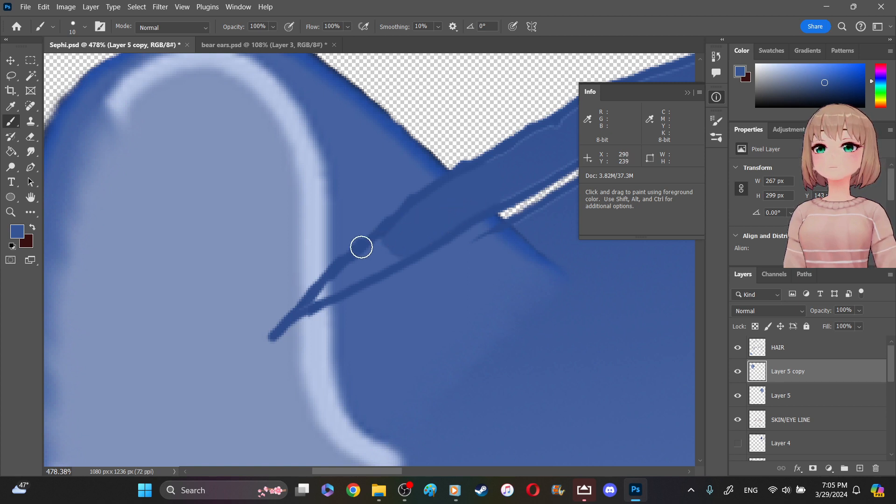
mouse_move(346, 278)
mouse_down()
mouse_move(389, 243)
mouse_move(320, 296)
mouse_move(409, 248)
mouse_move(387, 258)
mouse_move(427, 221)
mouse_up()
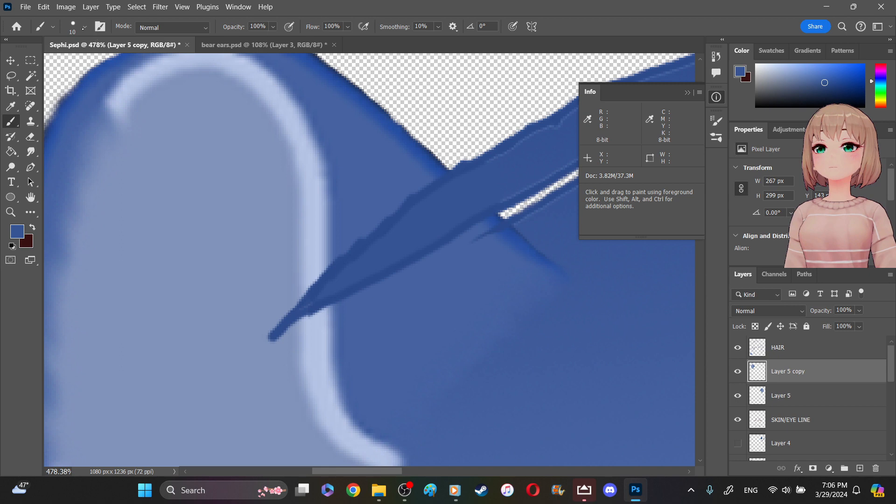
click(85, 27)
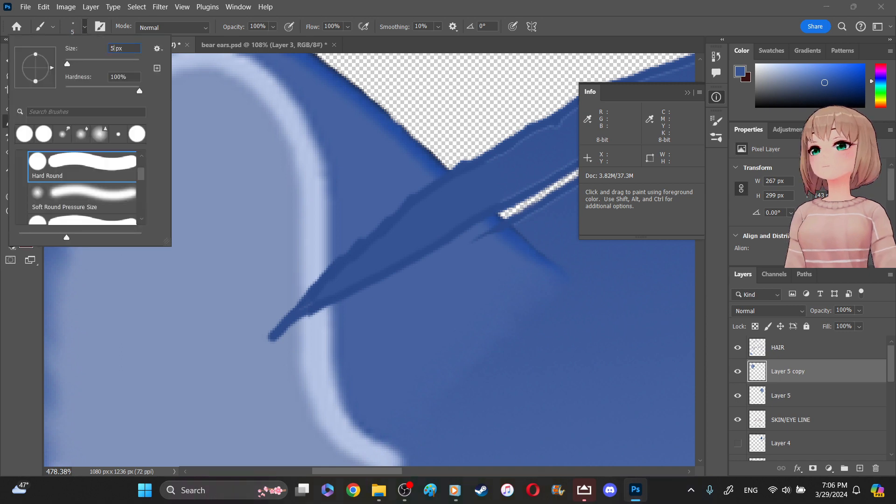
key(Return)
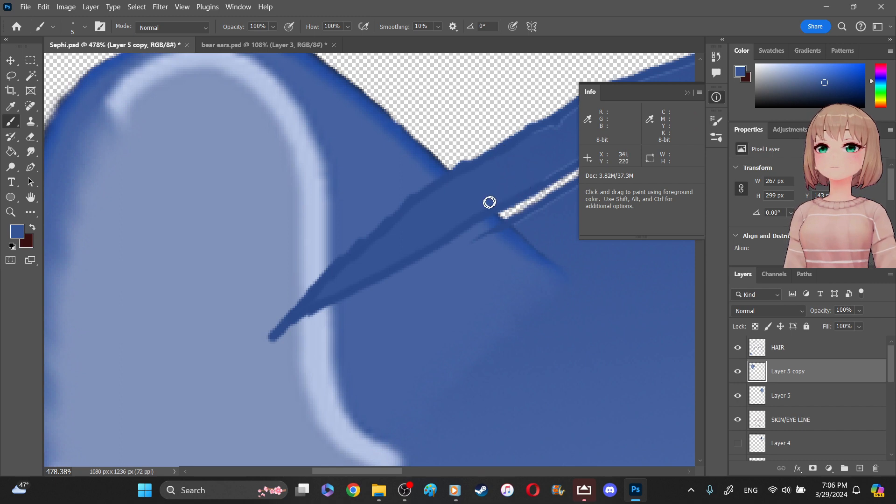
- Erase the stray outline end just below the hair strand on the HAIR layer with the Background Eraser
drag(341, 473, 388, 473)
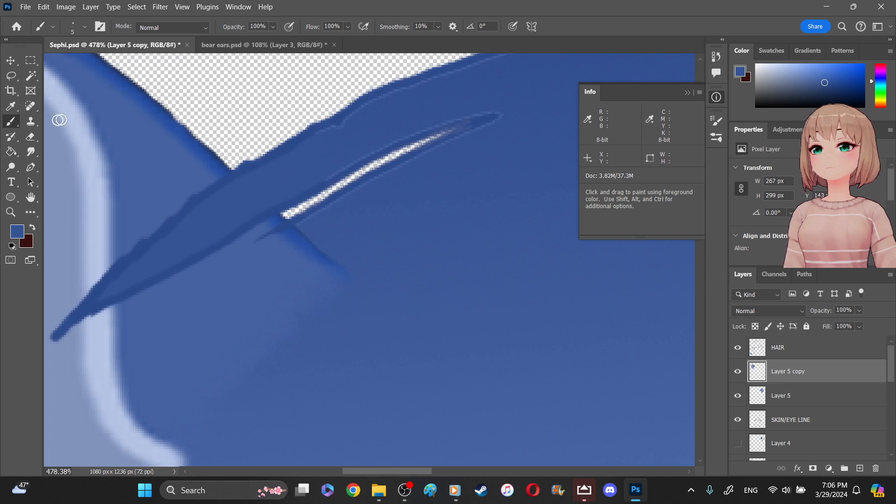
right_click(30, 136)
click(75, 144)
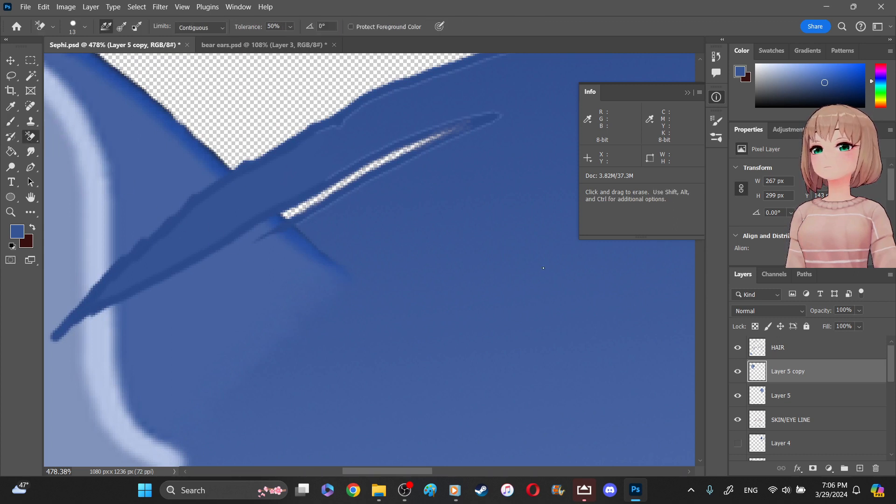
click(773, 352)
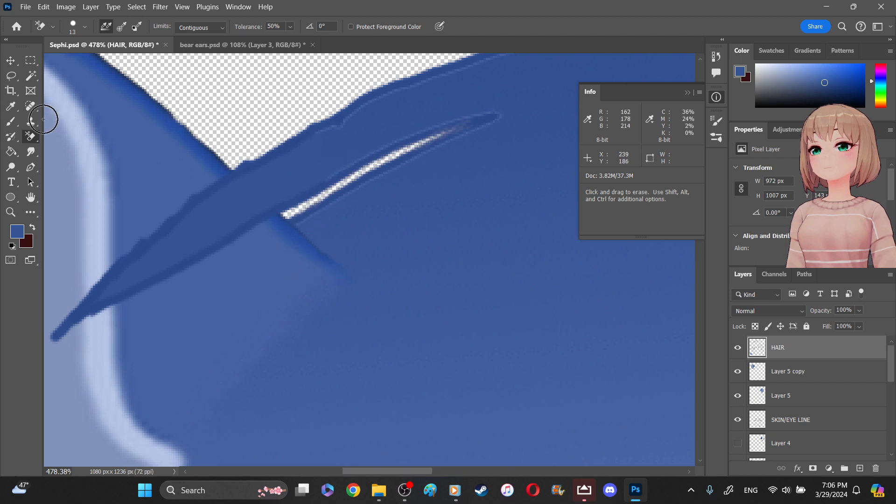
- Paint over the light fringe along the upper outline of the hair strand on the HAIR layer with the 5 px Brush
click(11, 123)
click(47, 132)
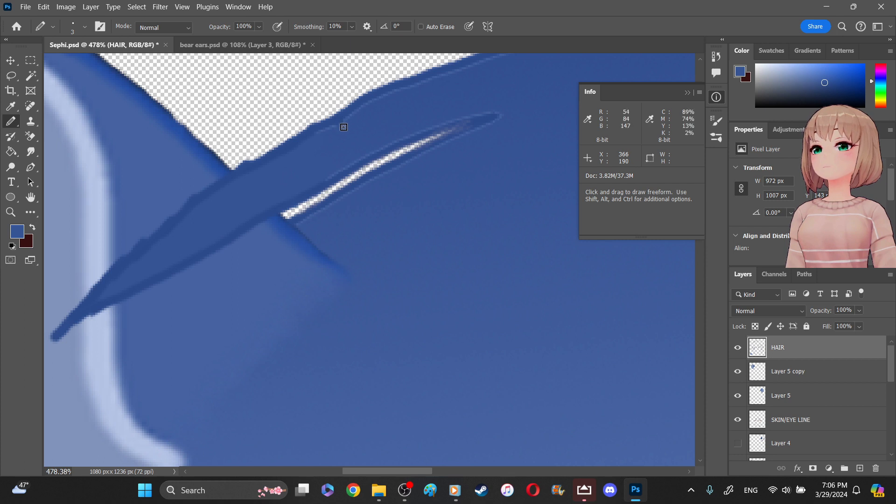
right_click(12, 125)
click(29, 120)
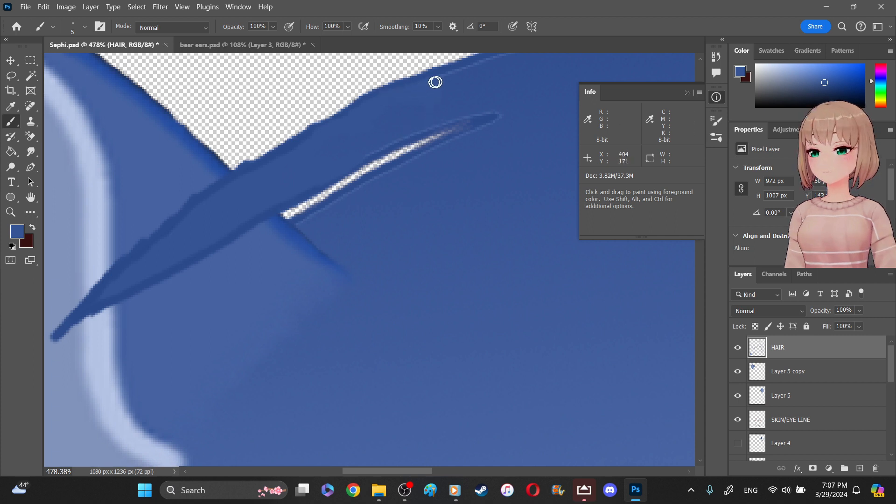
- Paint over the light fringe below the transparent gap on Layer 5 copy, undoing the stroke that covers the ear's edge
click(773, 372)
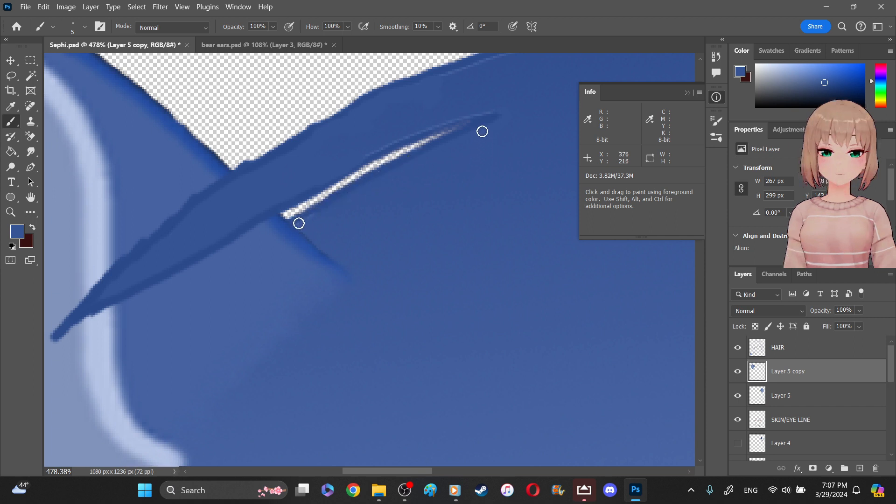
drag(299, 223, 315, 218)
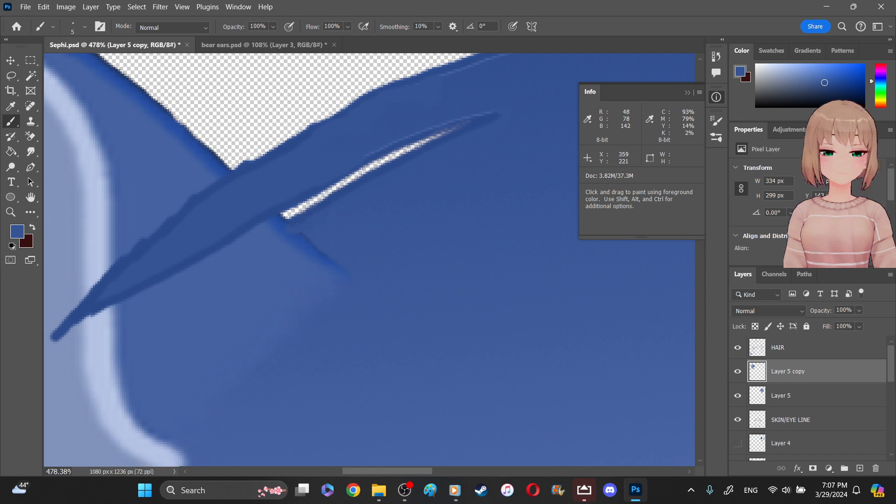
key(ctrl)
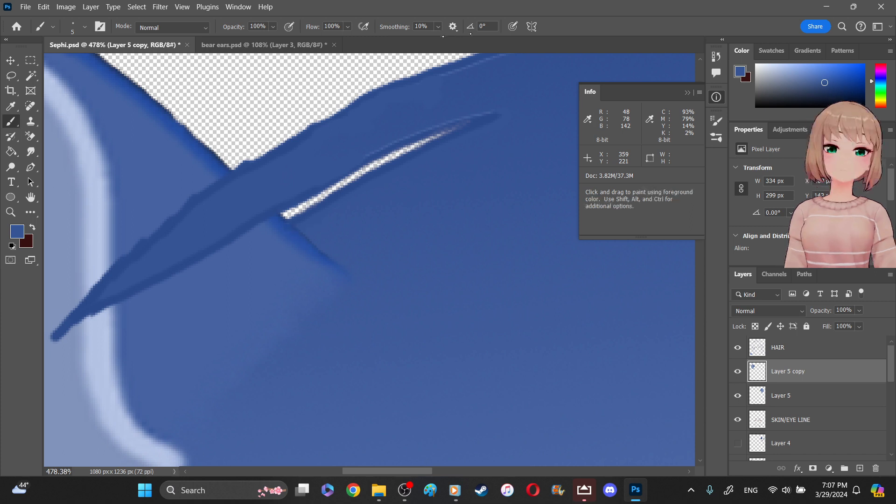
- Paint over the remaining light fringe above the transparent gap on Layer 5, and close the Info panel
click(784, 389)
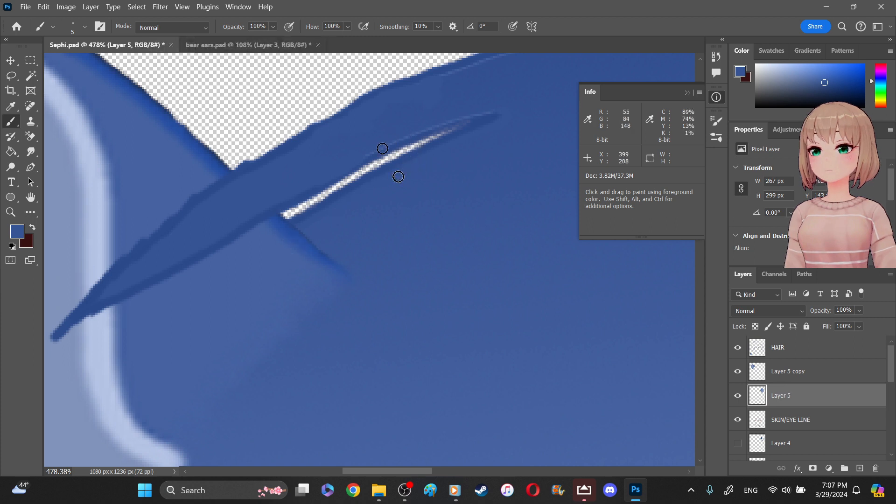
drag(394, 140, 496, 112)
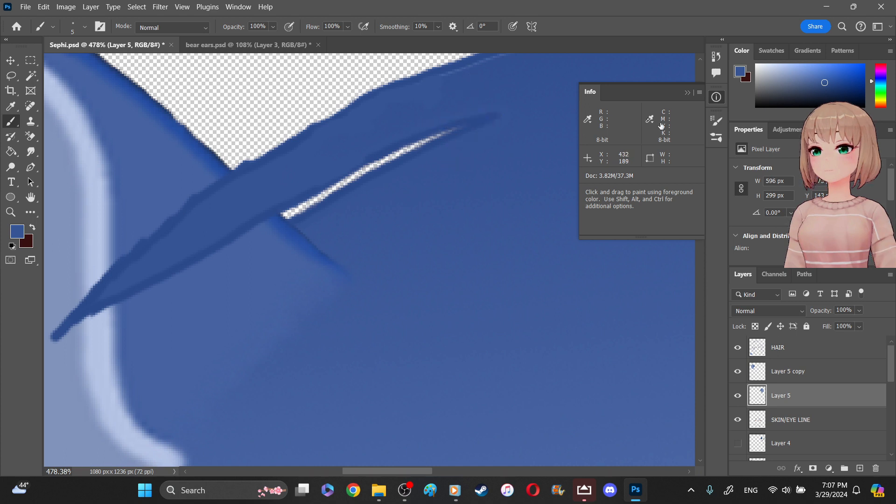
click(717, 97)
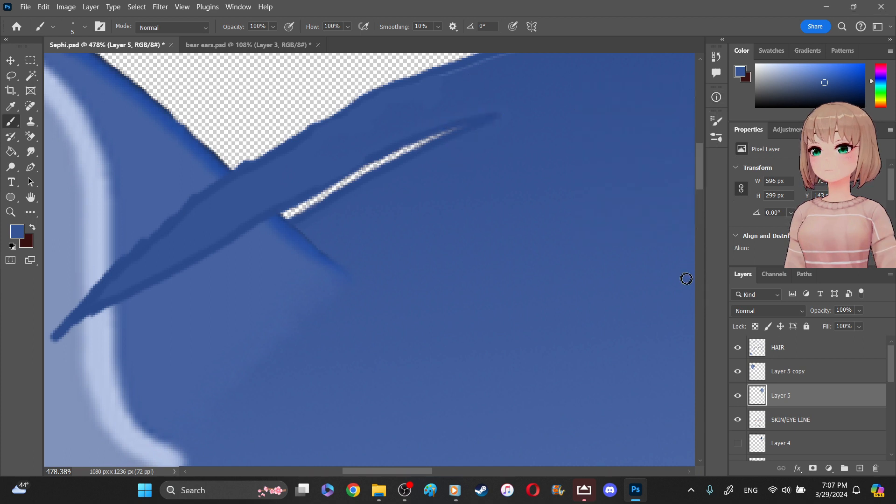
- Paint over the light line beneath the top hair outline on Layer 5, from the strand across to the opposite ear
scroll(480, 192, up, 5)
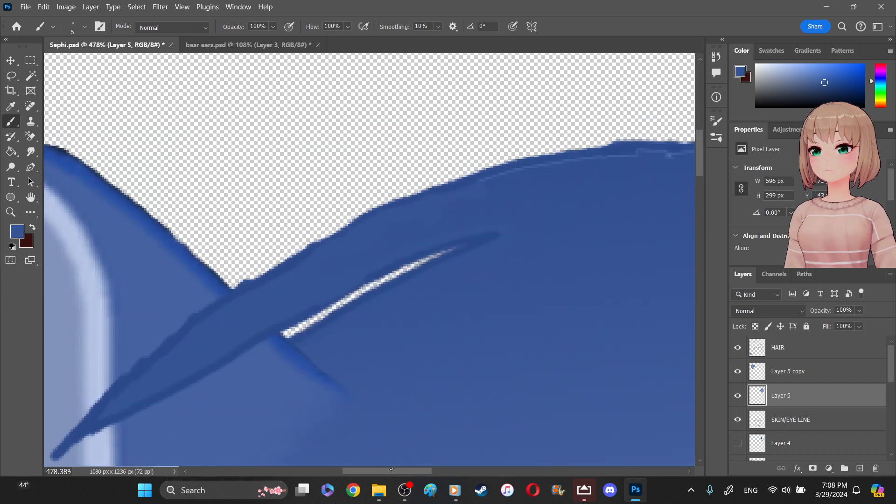
drag(390, 470, 441, 470)
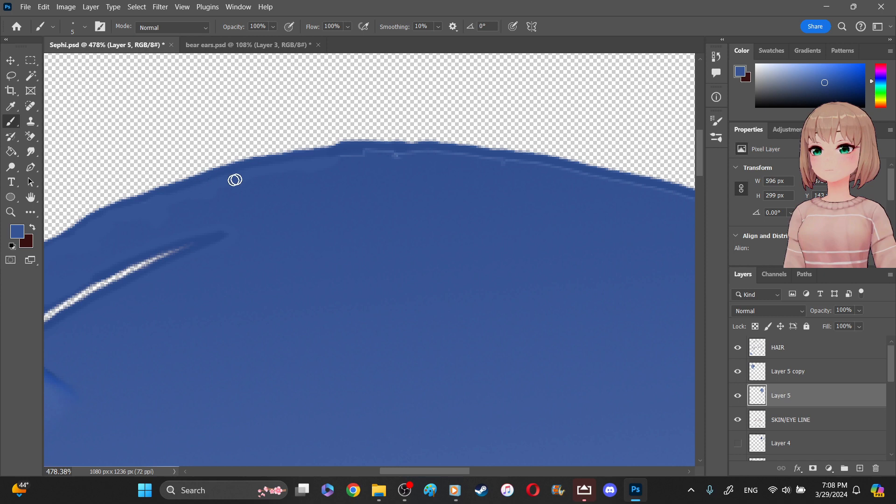
mouse_move(364, 144)
mouse_down()
mouse_move(352, 150)
mouse_move(388, 155)
mouse_up()
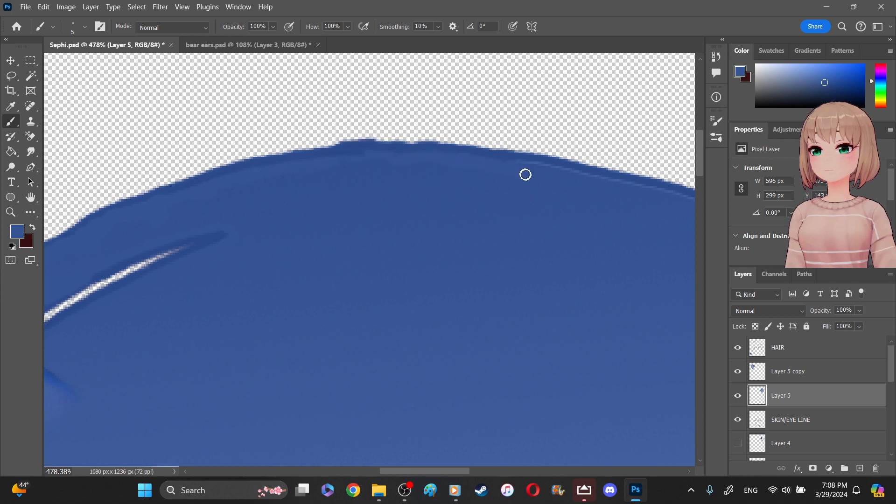
drag(555, 170, 526, 162)
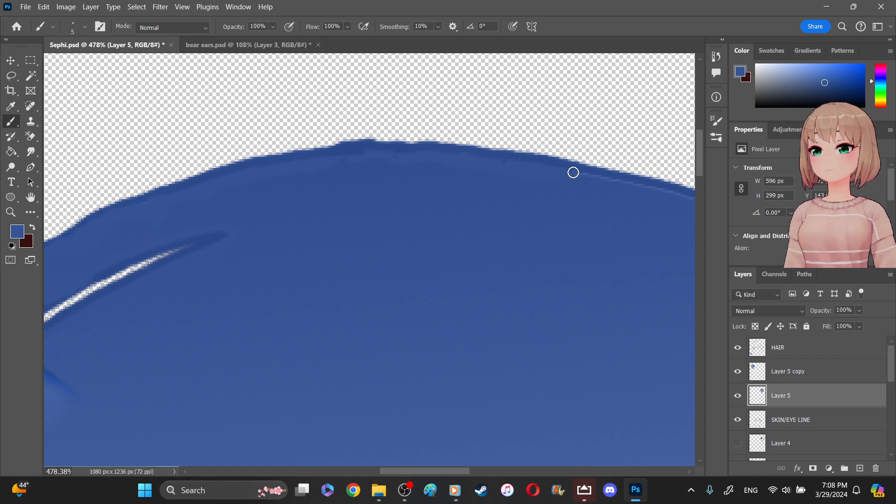
drag(426, 473, 470, 473)
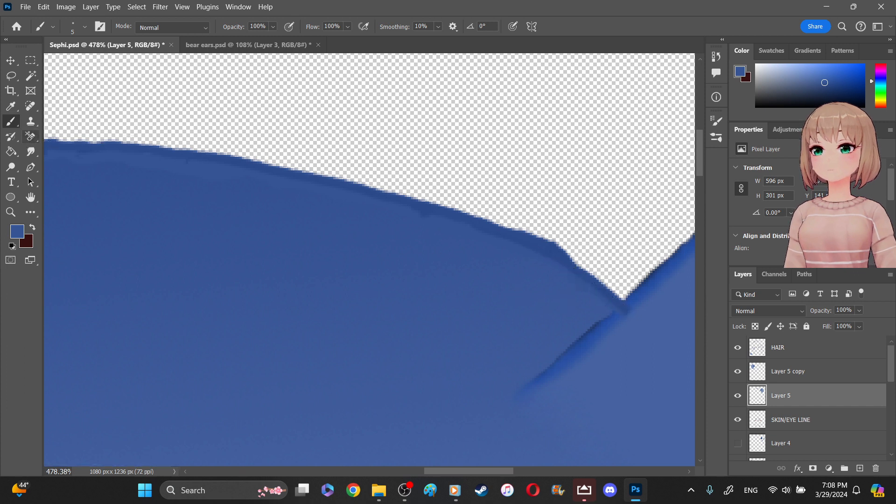
- Erase the outline bump on the crown beside the opposite ear on the HAIR layer with the 18 px Eraser
click(31, 137)
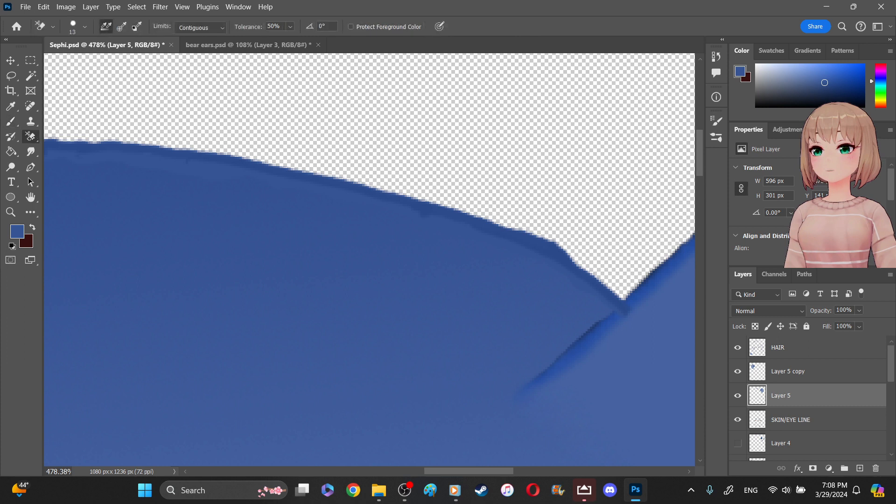
right_click(31, 137)
click(55, 137)
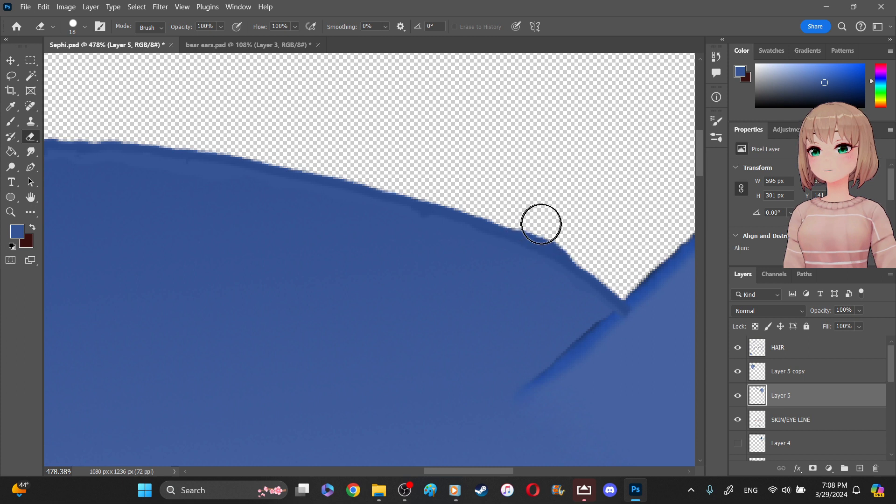
click(771, 354)
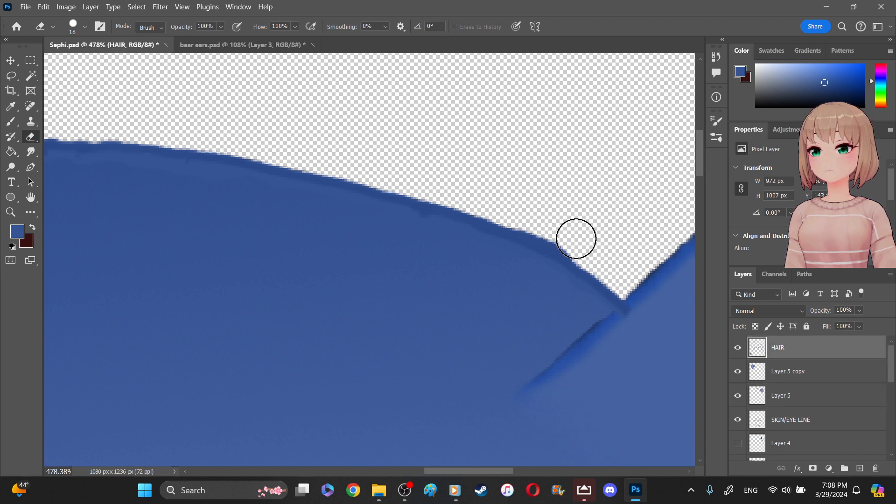
drag(576, 242, 518, 216)
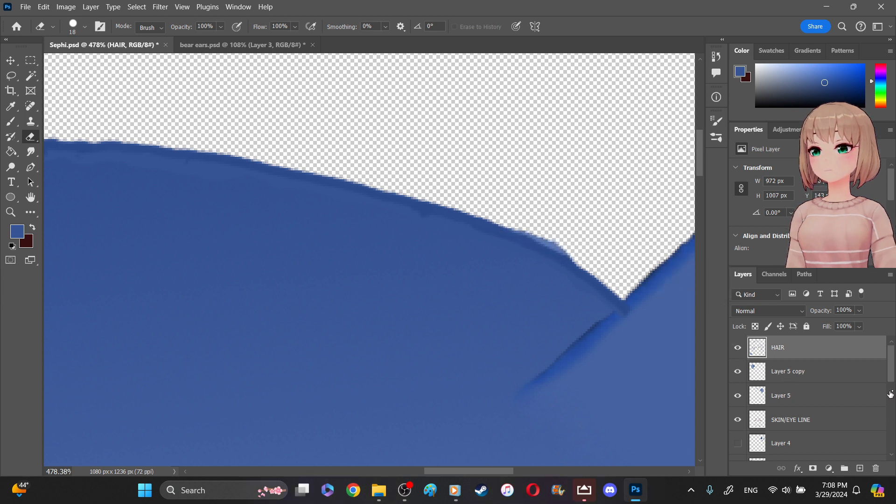
- Erase the light blue fringe outside the crown outline beside the opposite ear on Layer 2 with the 18 px Eraser
scroll(890, 390, down, 4)
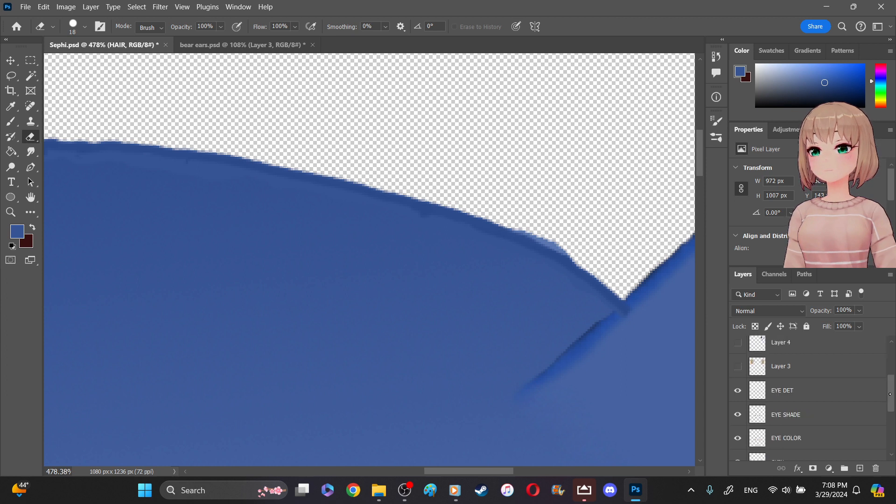
scroll(794, 411, down, 5)
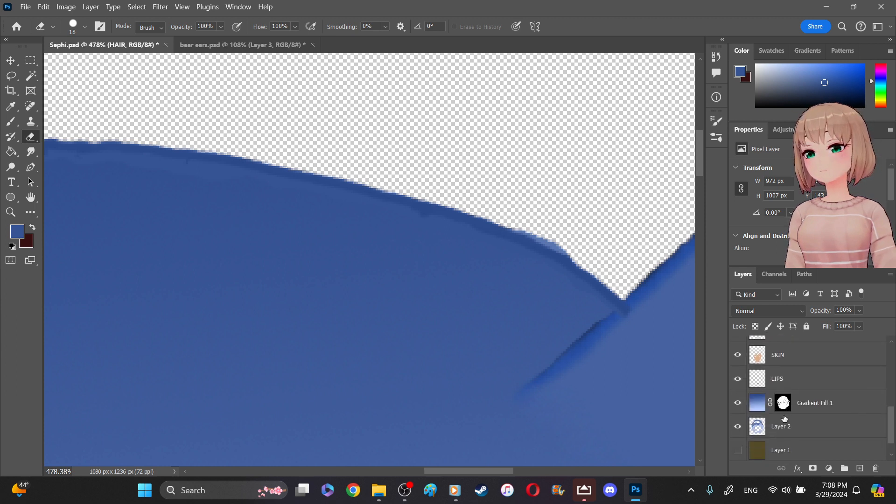
click(759, 403)
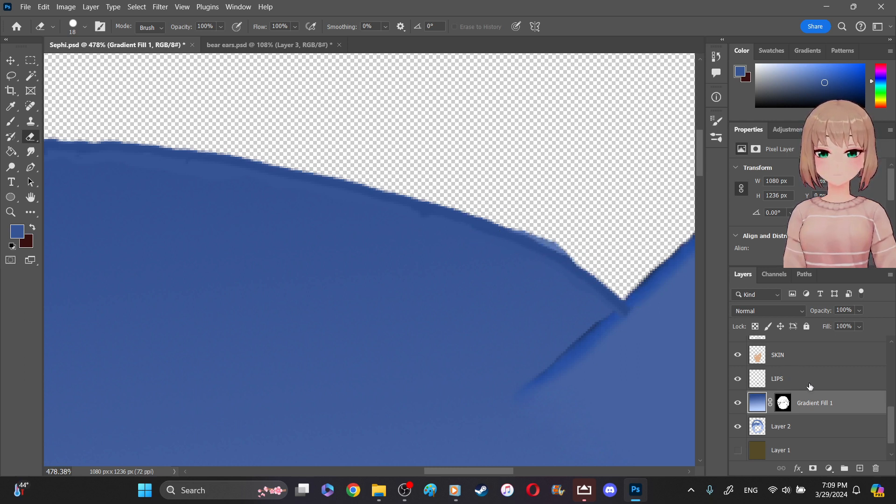
click(808, 428)
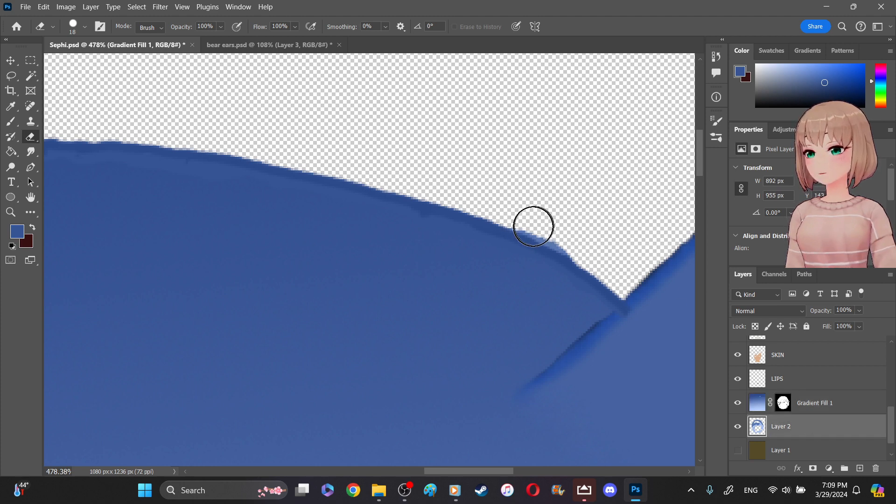
drag(579, 244, 489, 203)
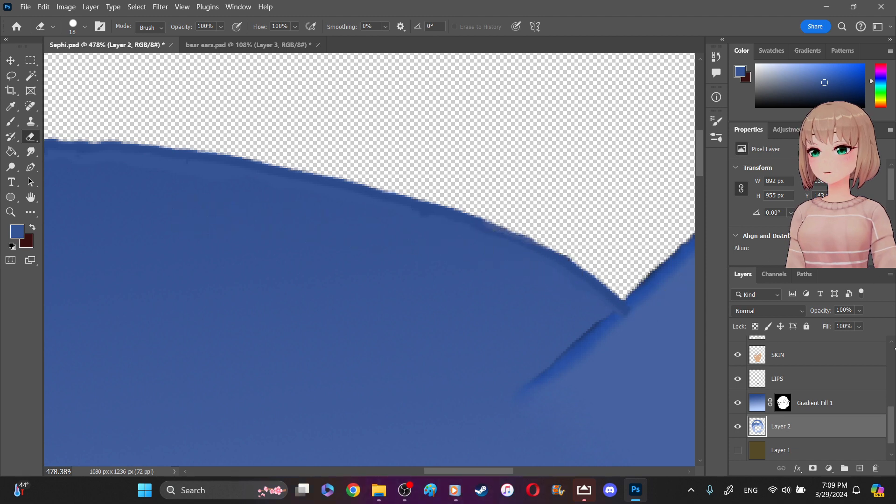
- Paint along the underside of the crown outline up to the opposite ear on Layer 5 copy with the 5 px Brush
scroll(891, 346, up, 3)
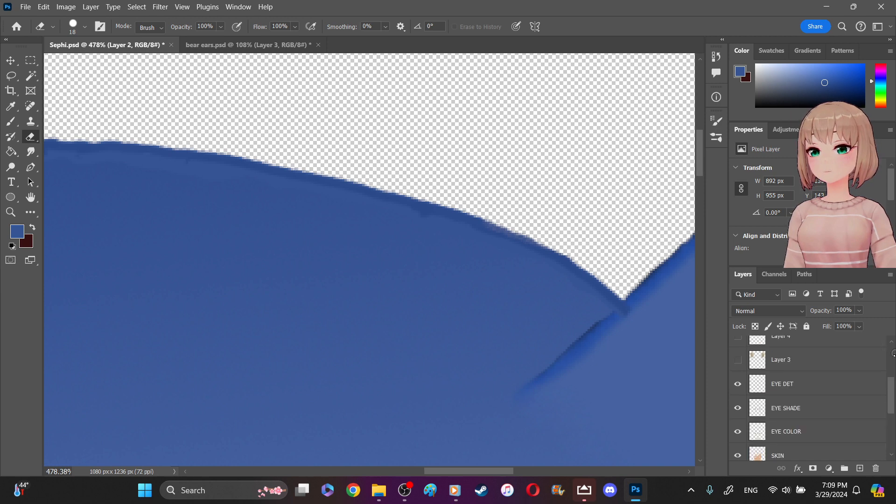
scroll(892, 354, up, 3)
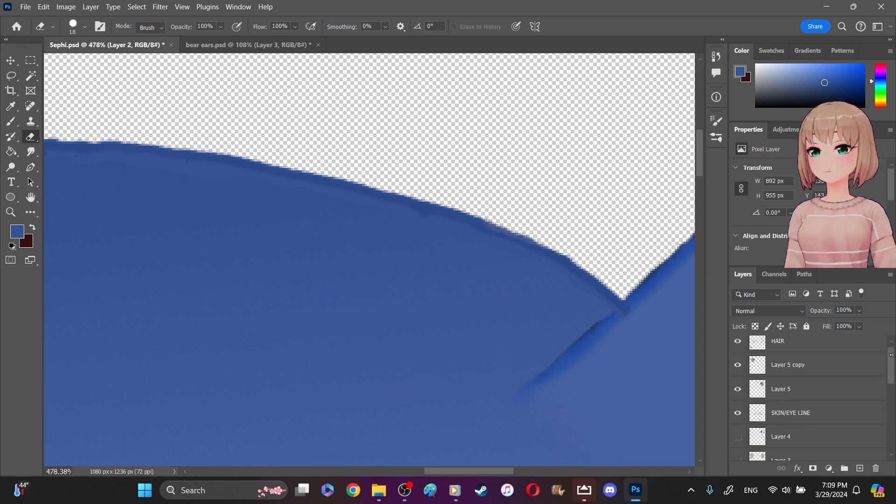
click(846, 343)
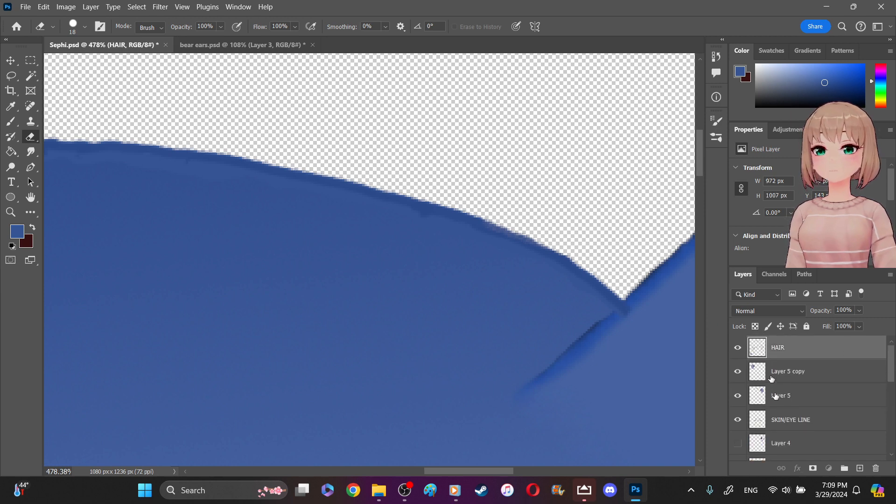
click(775, 396)
click(776, 372)
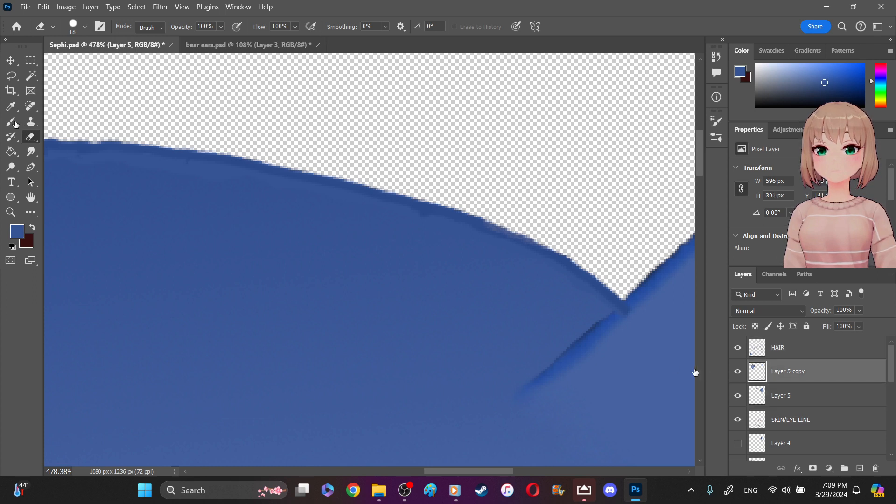
click(14, 122)
mouse_move(484, 236)
mouse_down()
mouse_move(503, 231)
mouse_move(561, 264)
mouse_up()
drag(594, 290, 620, 304)
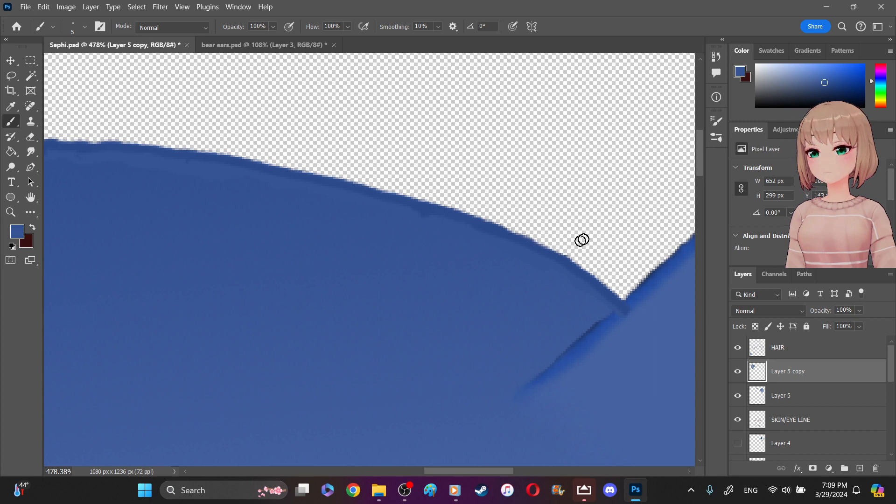
- Erase the outline tip that overlaps the opposite ear's edge on the HAIR layer with the 18 px Eraser
scroll(584, 239, down, 2)
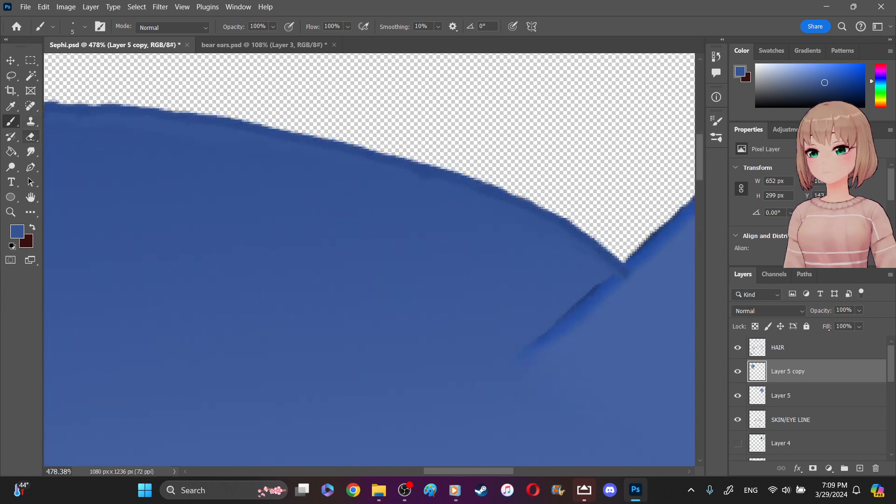
key(e)
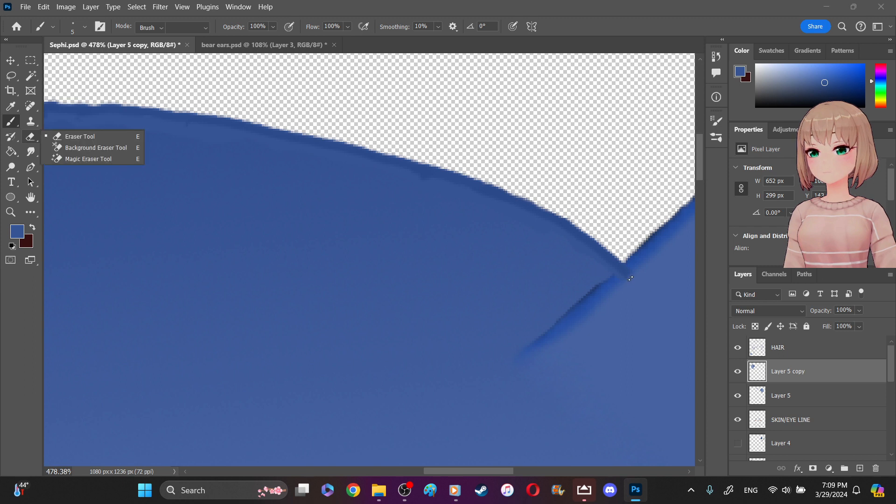
ctrl+click(632, 283)
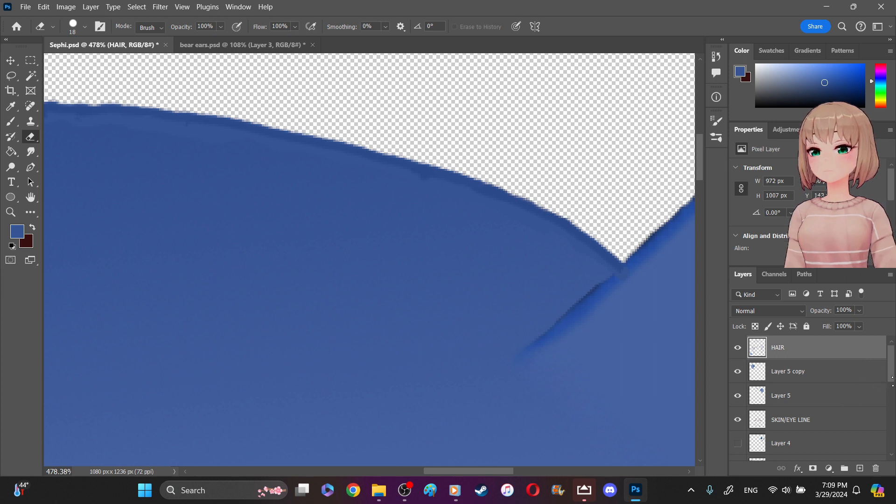
- Examine the opposite ear and the hair strands beneath it up close, and check the whole portrait
scroll(893, 378, down, 1)
drag(495, 473, 515, 473)
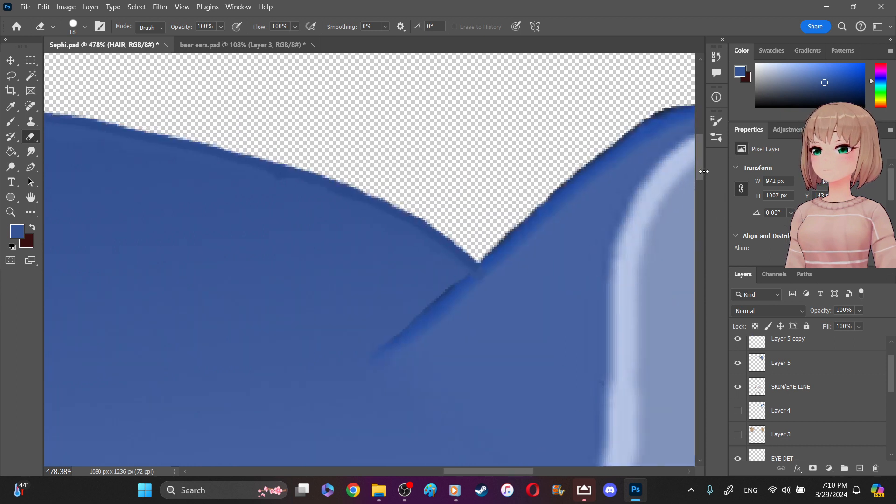
scroll(705, 172, down, 5)
scroll(708, 203, down, 5)
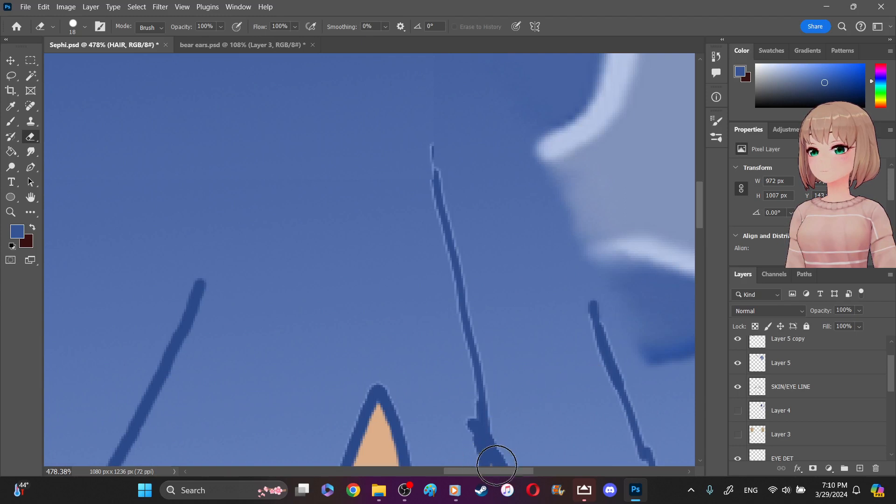
drag(511, 472, 533, 475)
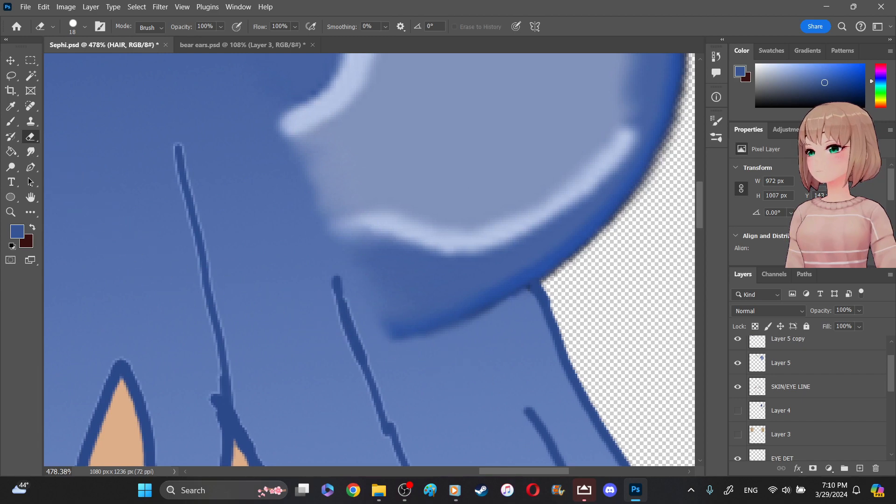
key(z)
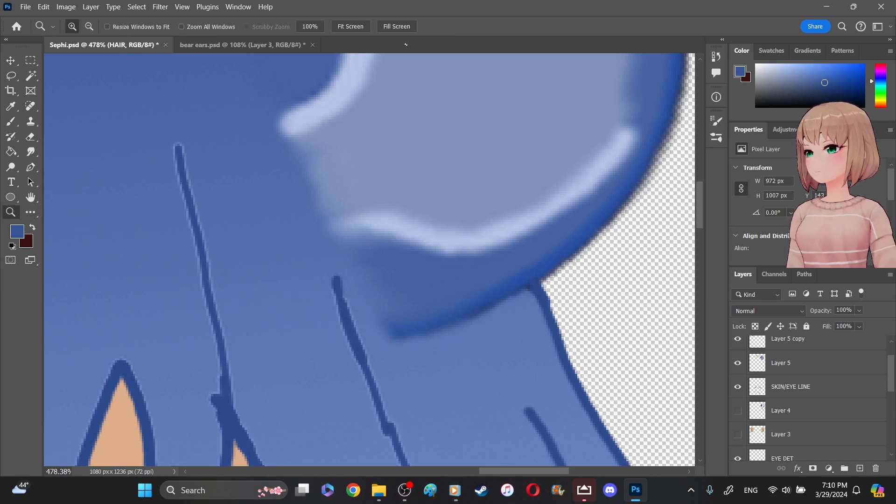
click(360, 27)
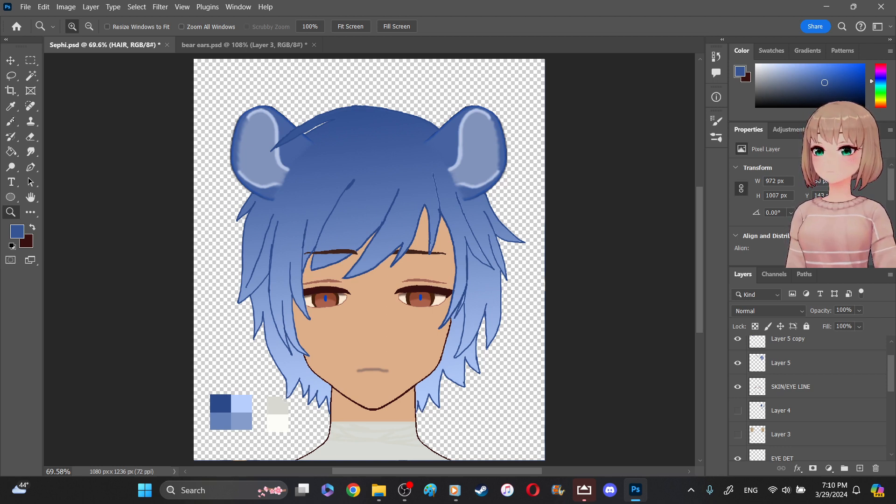
- Select the LIPS layer and sample the mouth line's muted brown as the foreground color
key(i)
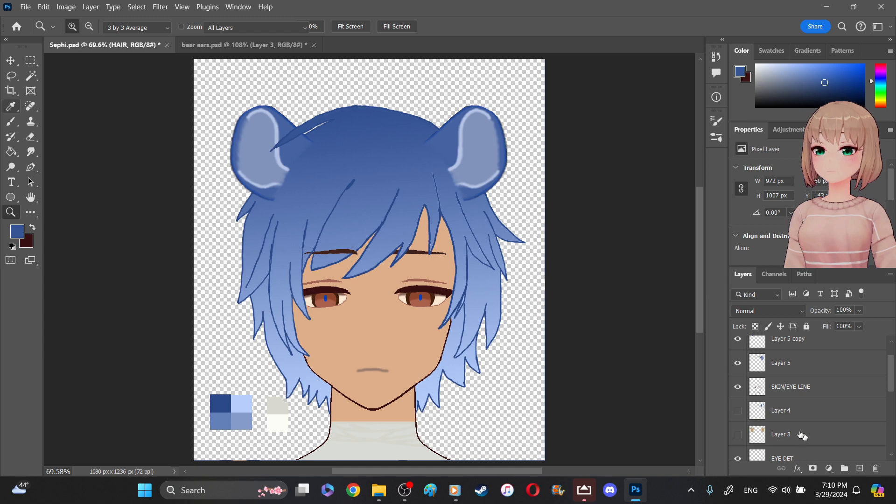
scroll(800, 435, down, 3)
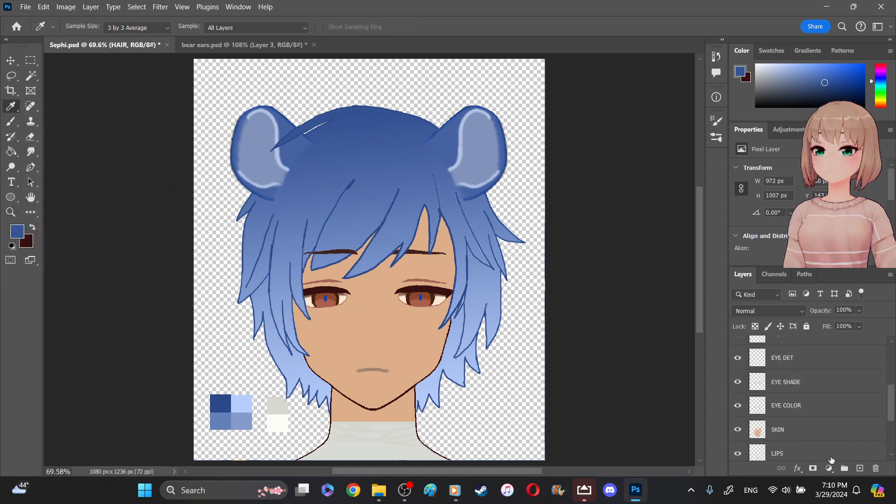
click(831, 456)
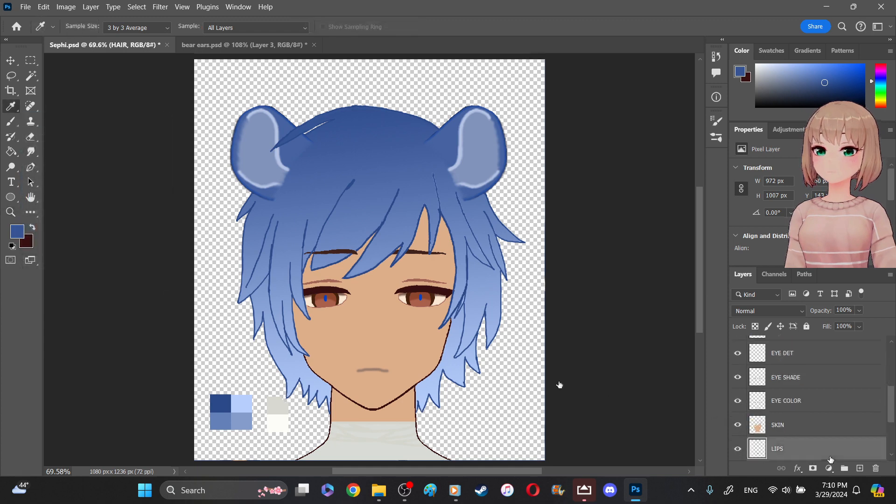
right_click(367, 371)
click(363, 371)
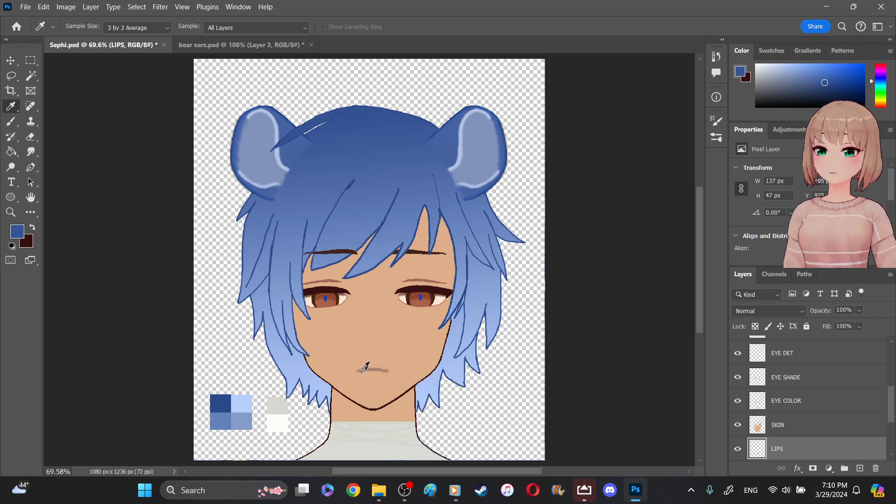
click(375, 370)
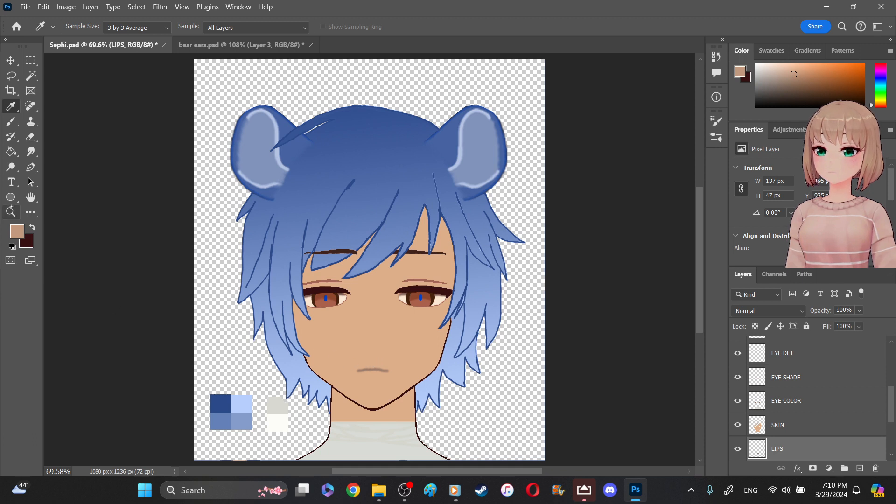
drag(331, 348, 412, 395)
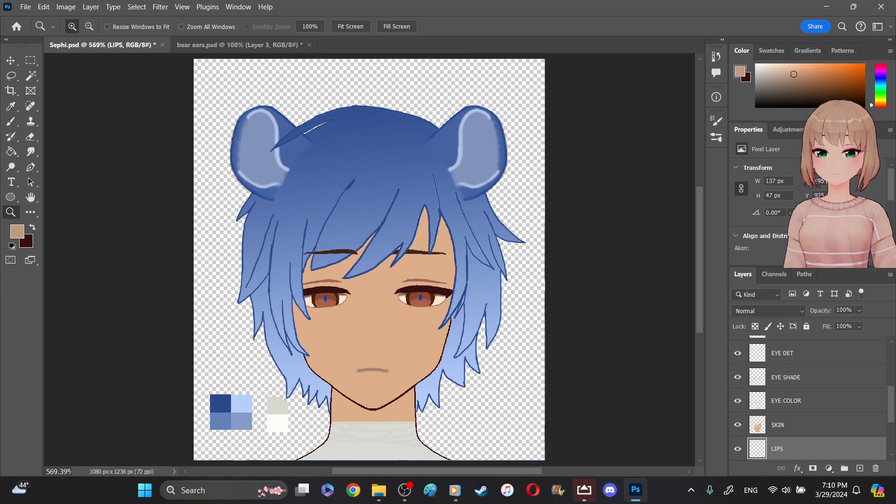
key(i)
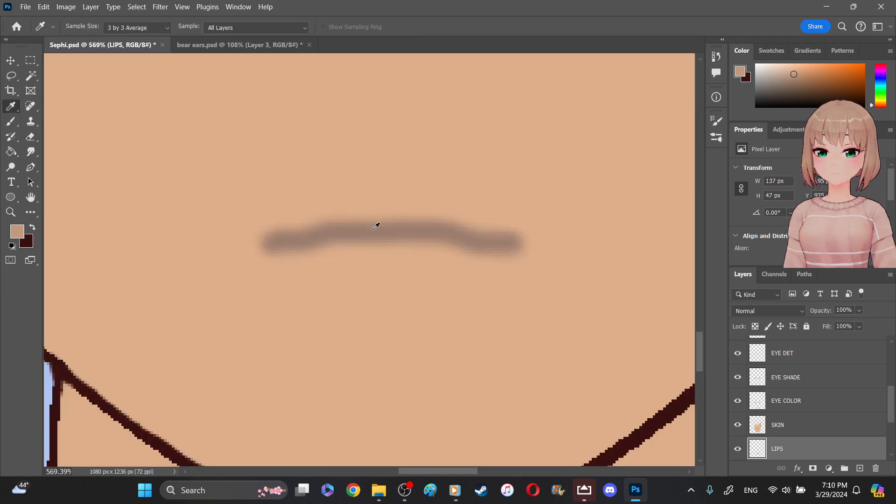
click(375, 226)
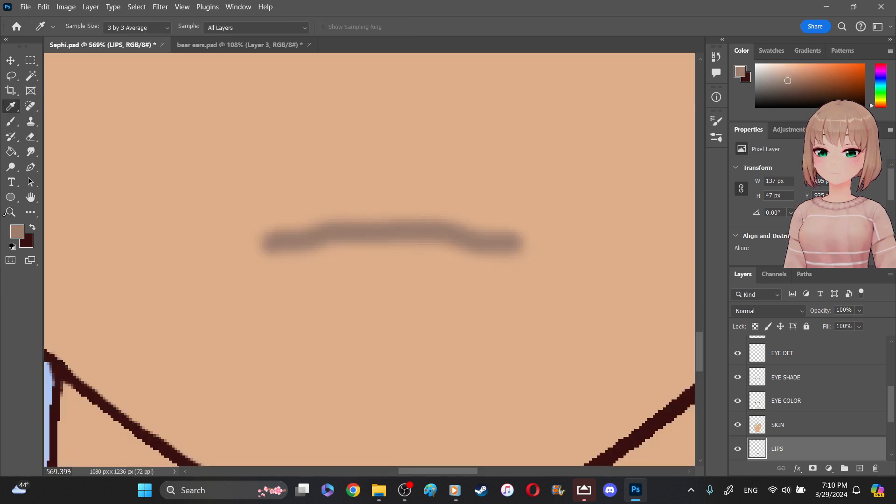
- Try to paint a nose mark between the eyes and mouth on the LIPS layer with the 5 px Brush
key(z)
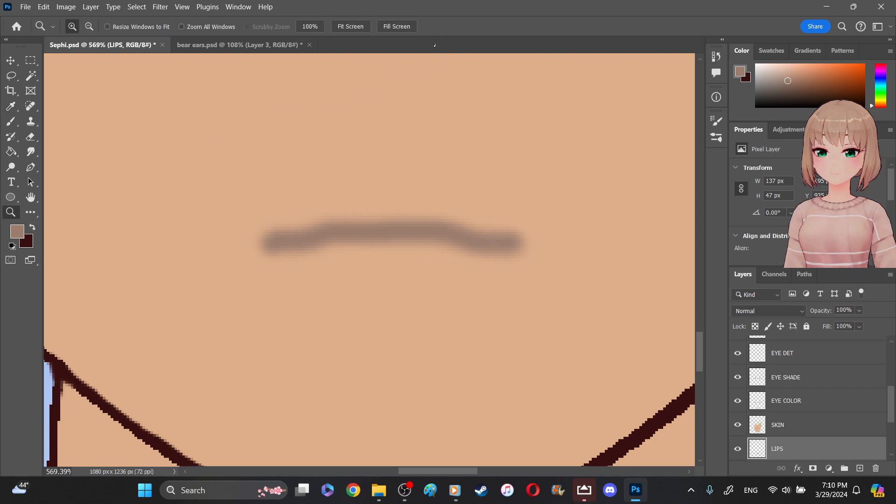
right_click(389, 119)
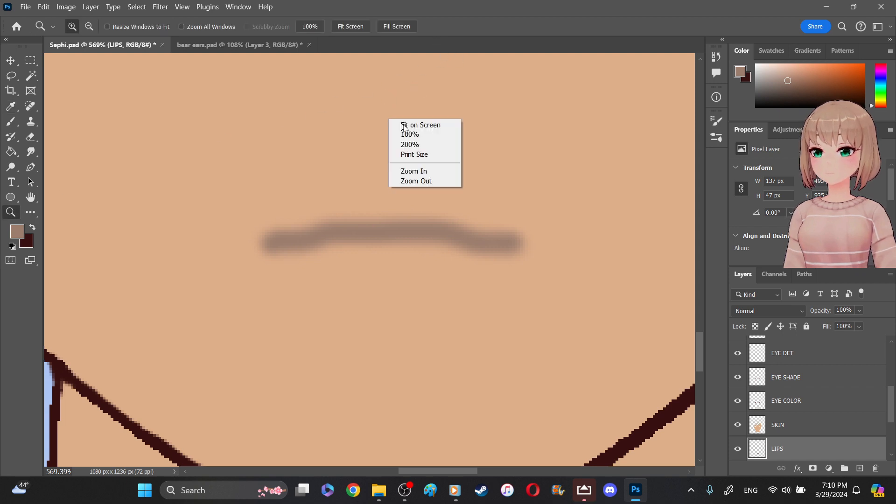
click(422, 171)
right_click(430, 116)
click(464, 178)
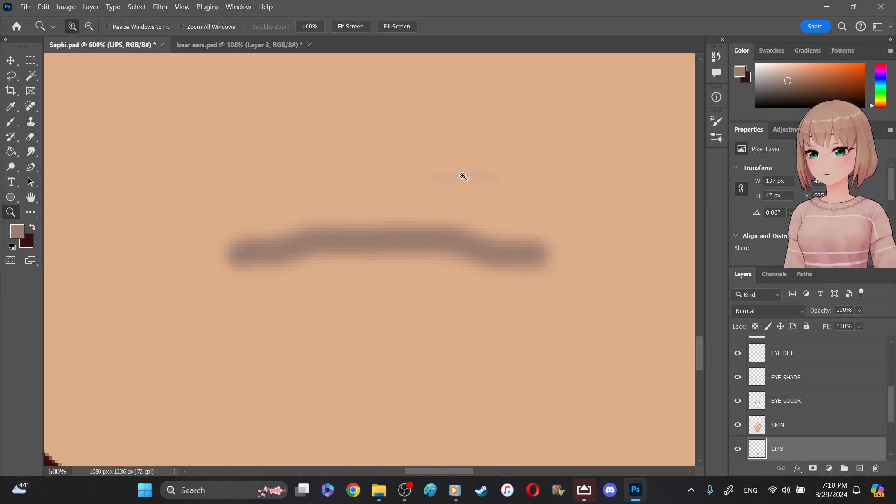
right_click(465, 178)
click(481, 238)
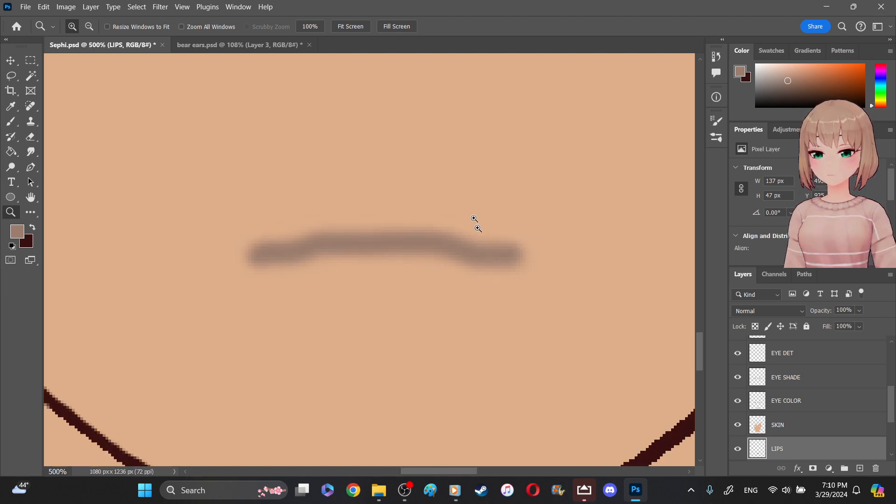
right_click(445, 168)
click(467, 231)
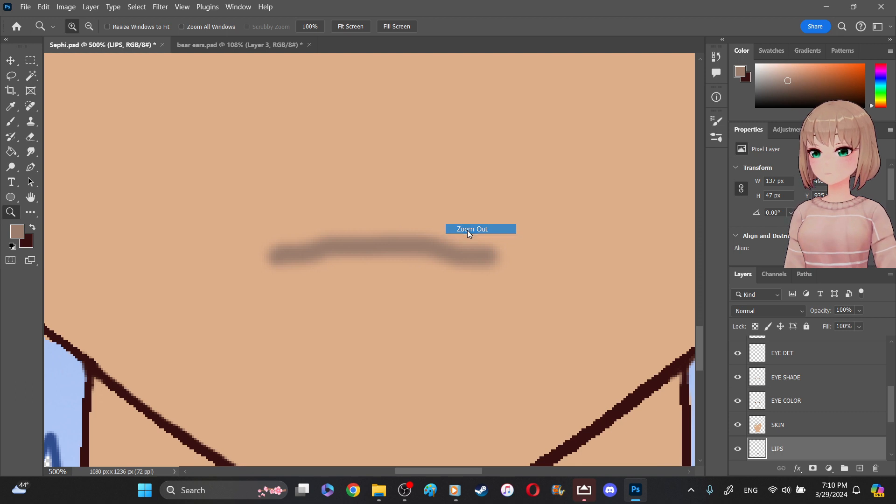
right_click(461, 217)
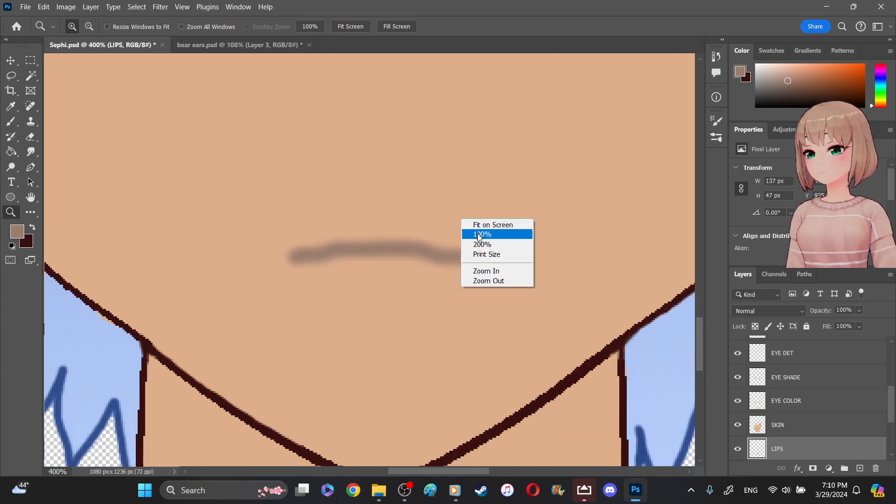
click(485, 281)
scroll(468, 213, up, 5)
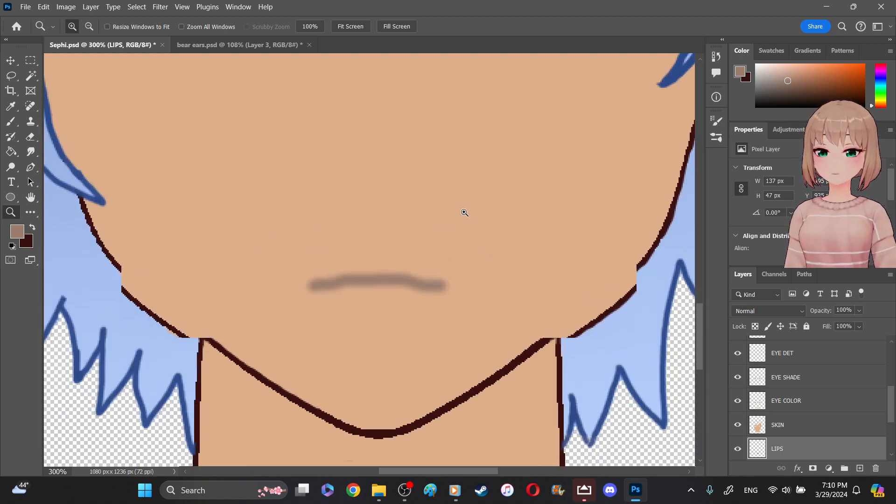
scroll(451, 211, up, 3)
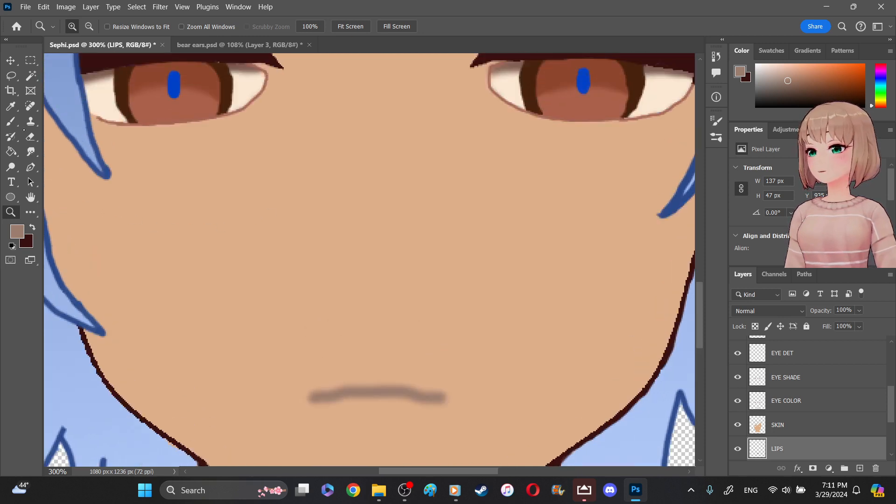
click(10, 121)
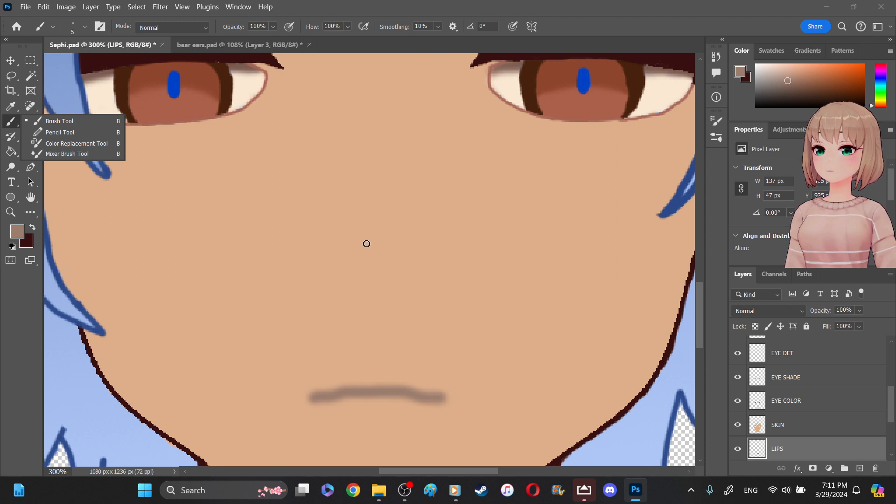
click(367, 243)
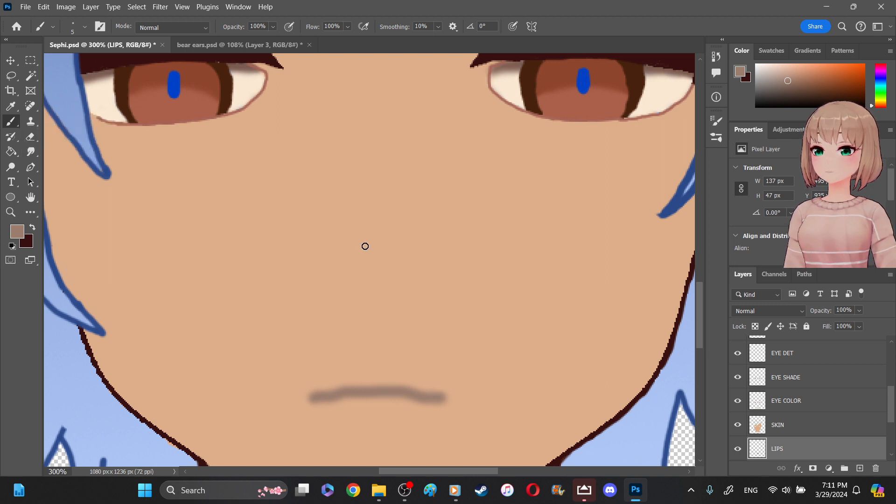
click(362, 250)
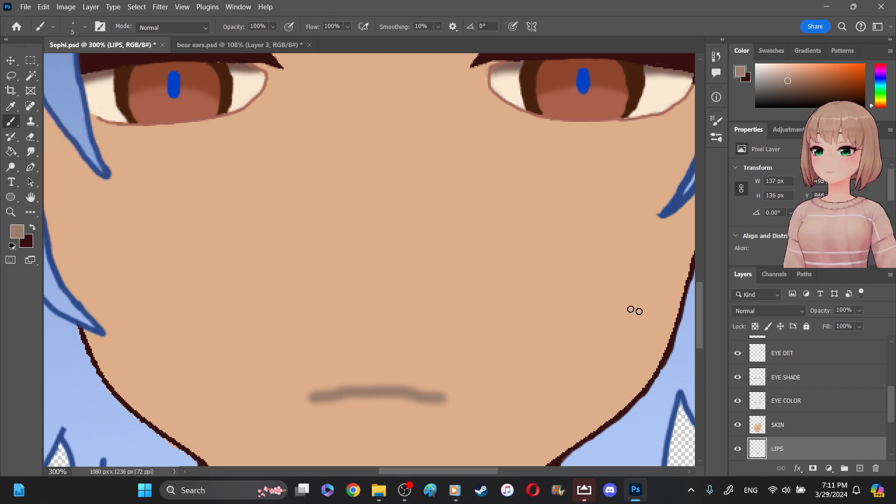
- Paint a small arched nose line above the mouth on the SKIN layer in muted brown, redoing the first stroke
click(823, 431)
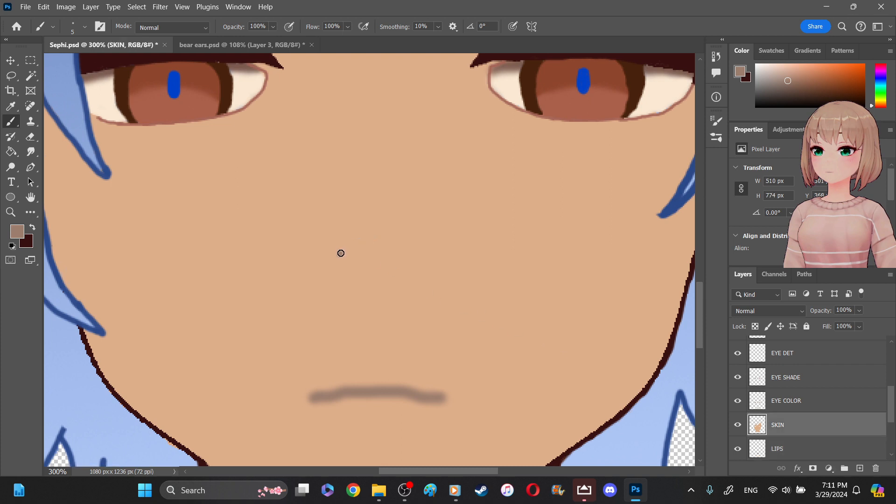
drag(359, 243, 383, 250)
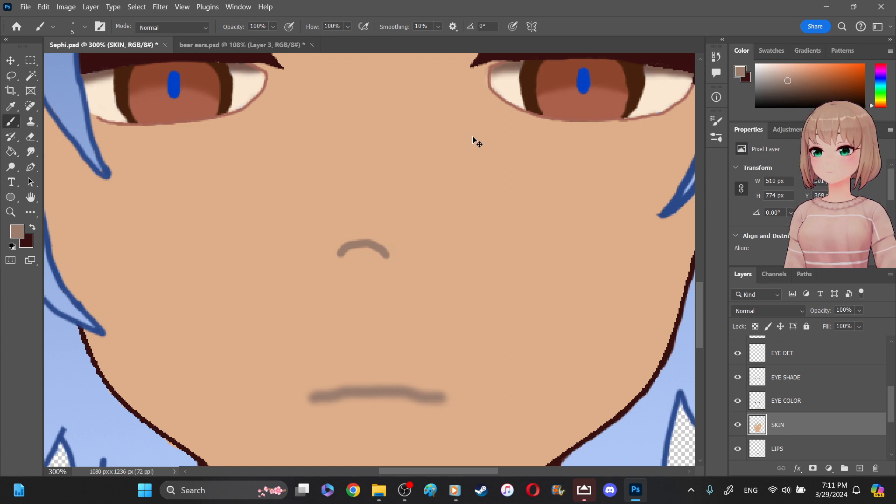
key(ctrl+z)
mouse_move(351, 255)
mouse_down()
mouse_move(360, 247)
mouse_move(394, 256)
mouse_move(353, 255)
mouse_up()
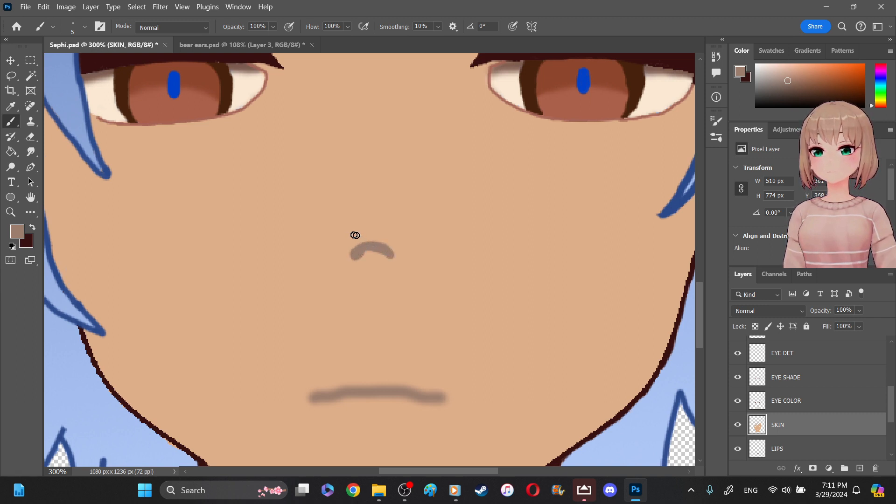
- Try to erase the underside of the nose arch with the 13 px Background Eraser
right_click(31, 137)
click(75, 147)
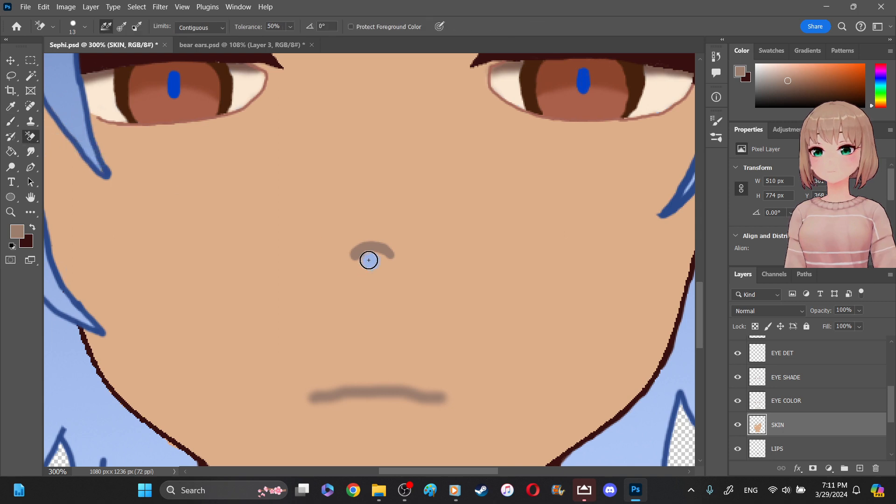
click(371, 262)
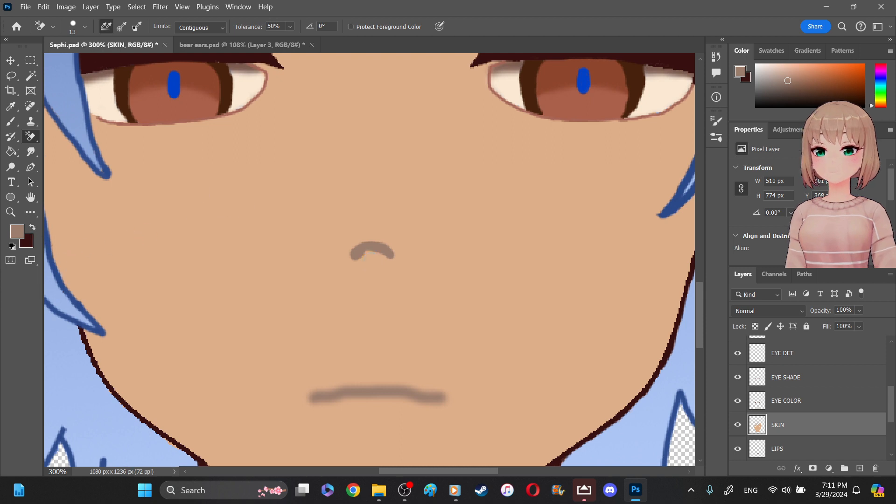
- Sample the face's skin tone and trim the thick end of the nose arch with the 5 px Brush
key(x)
key(i)
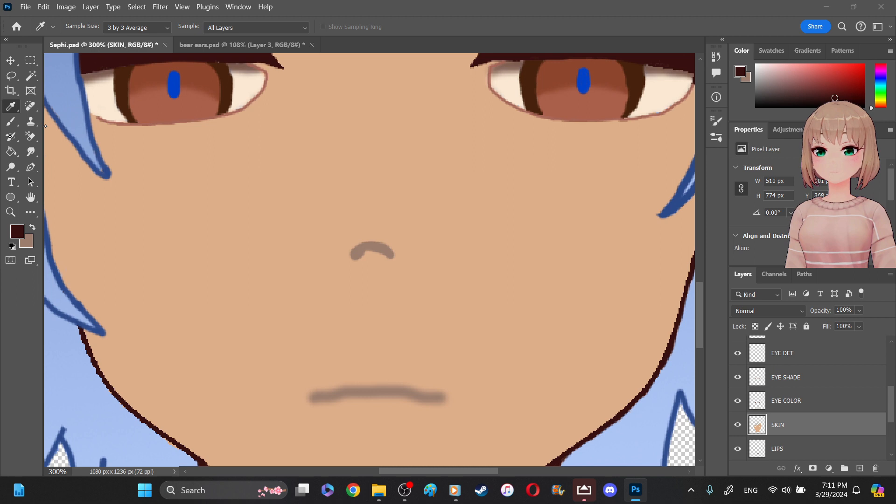
click(45, 126)
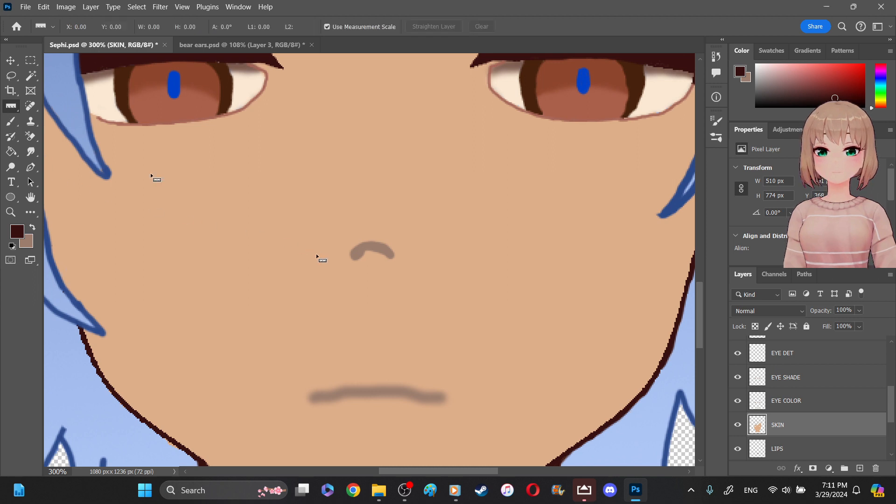
right_click(11, 121)
key(b)
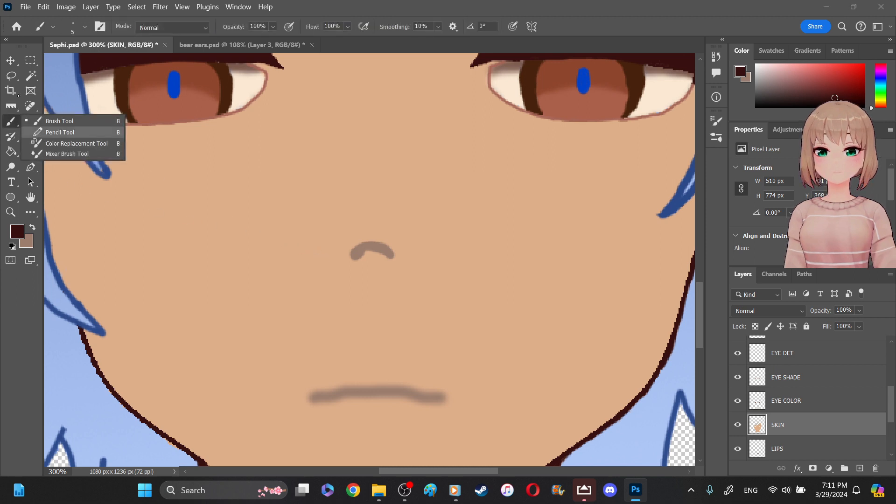
click(11, 106)
click(66, 106)
click(189, 136)
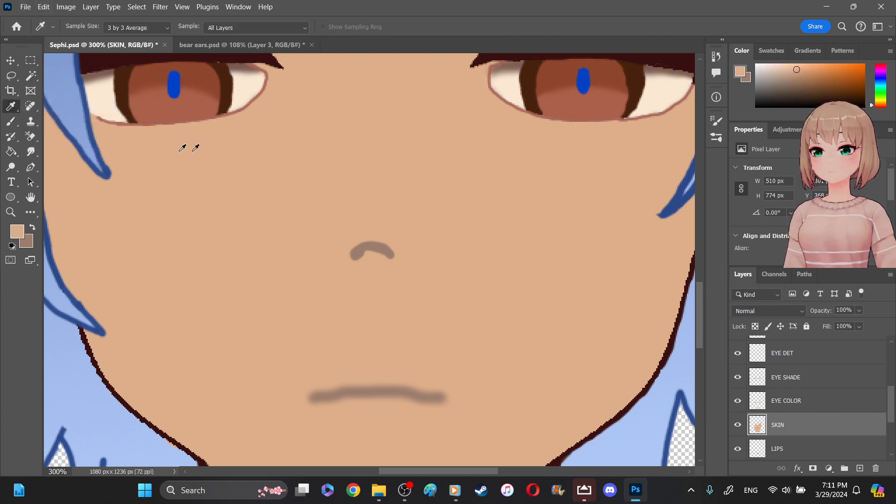
click(12, 123)
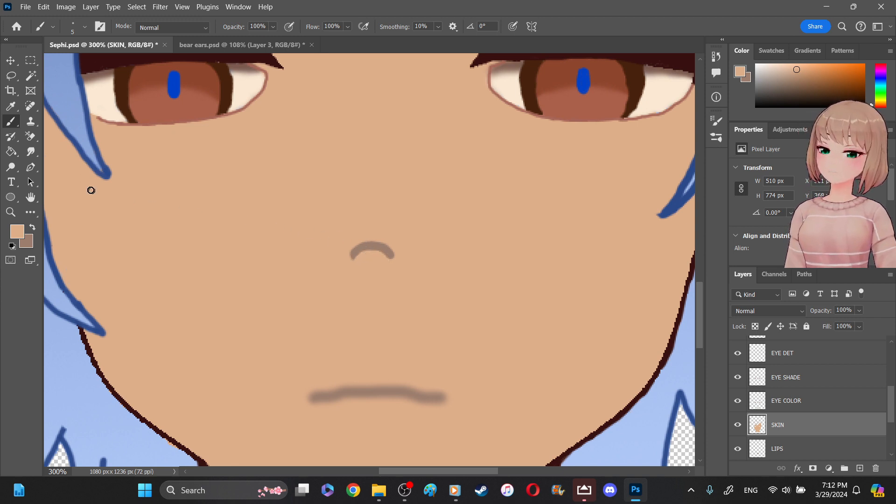
- Soften the nose arch on the SKIN layer with the 25 px Blur tool at 50% strength
right_click(30, 151)
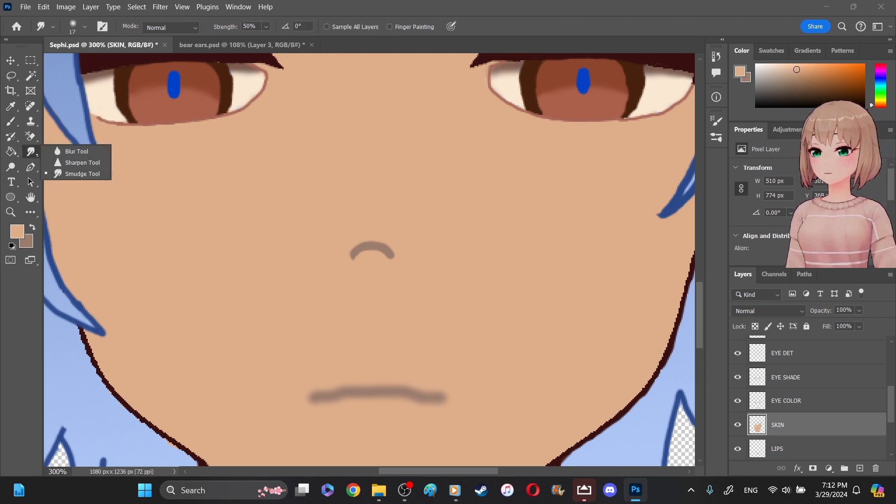
click(49, 172)
click(55, 156)
mouse_move(378, 239)
mouse_down()
mouse_move(360, 248)
mouse_move(362, 240)
mouse_move(394, 250)
mouse_move(362, 244)
mouse_move(374, 250)
mouse_move(363, 253)
mouse_move(390, 252)
mouse_move(346, 254)
mouse_move(394, 248)
mouse_move(379, 254)
mouse_move(380, 244)
mouse_move(439, 270)
mouse_up()
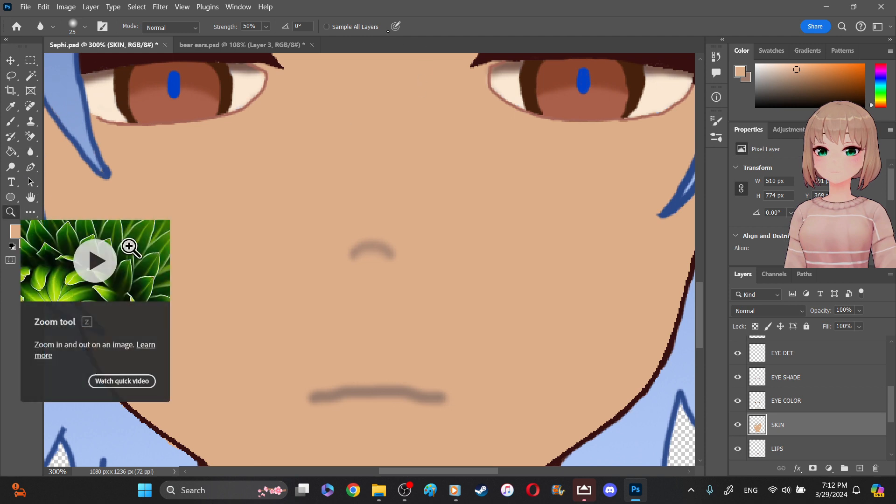
- Check the nose against the whole portrait and paint over the arch with the sampled skin tone
click(10, 212)
click(353, 26)
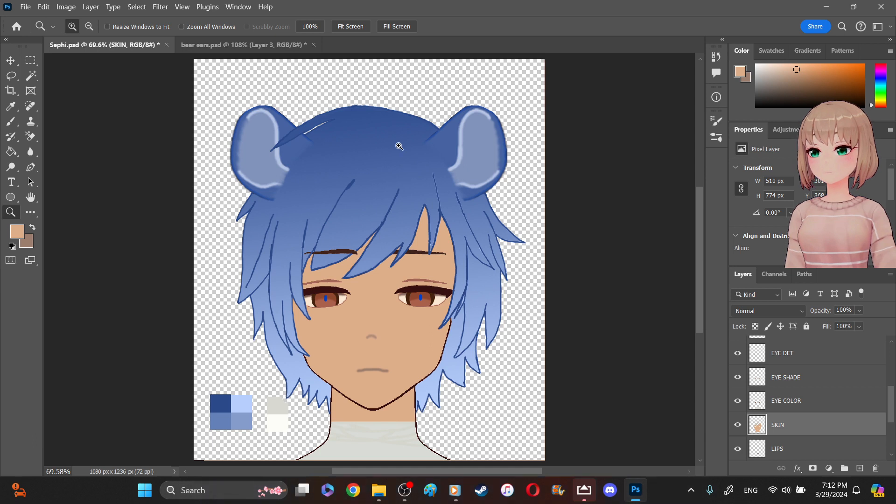
key(b)
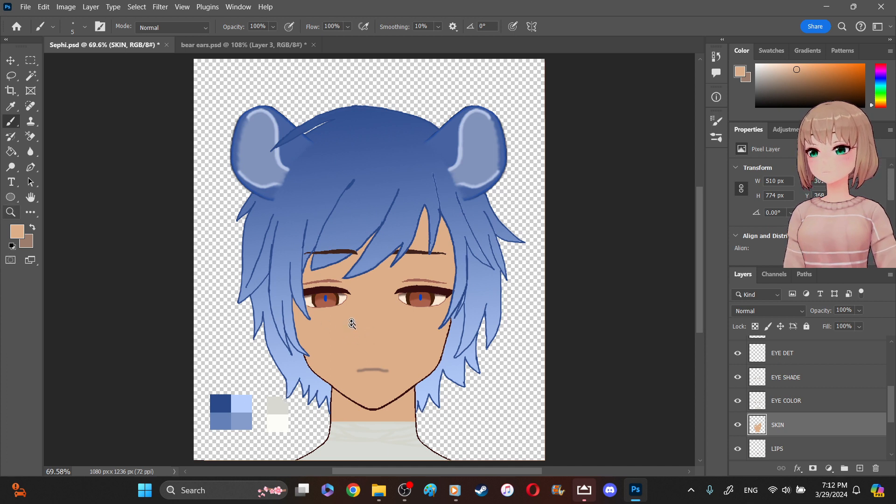
drag(347, 307, 401, 365)
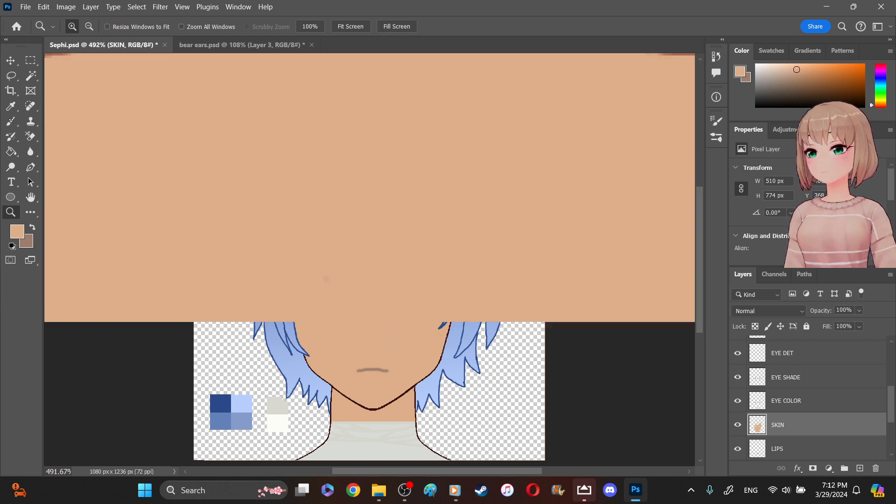
- Paint an angled nose side line above the mouth on the SKIN layer in muted brown and thicken its upper part with the 5 px Brush
click(10, 121)
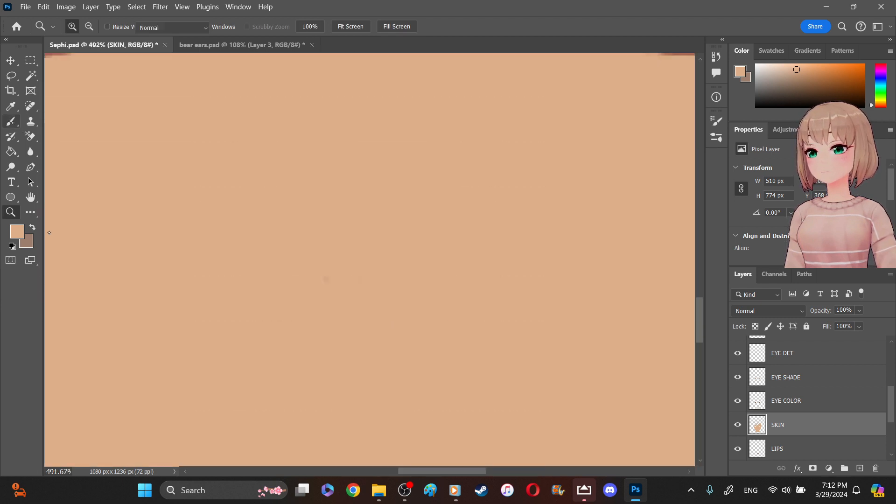
key(x)
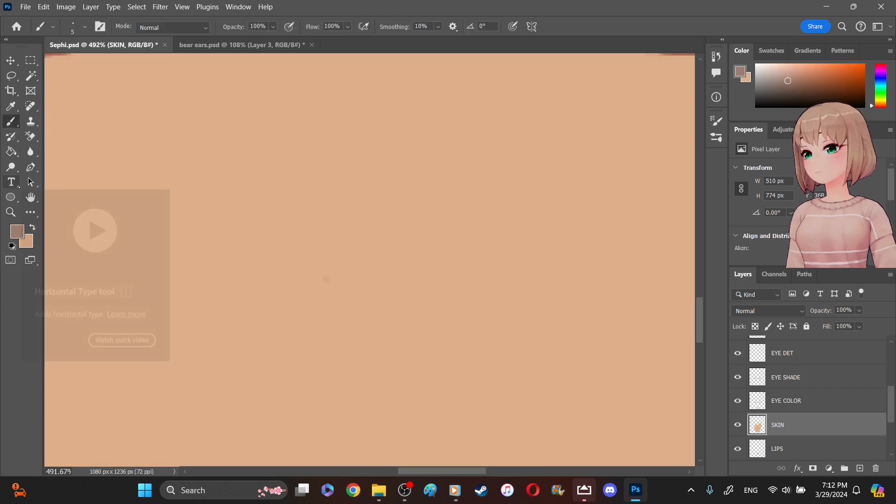
click(11, 212)
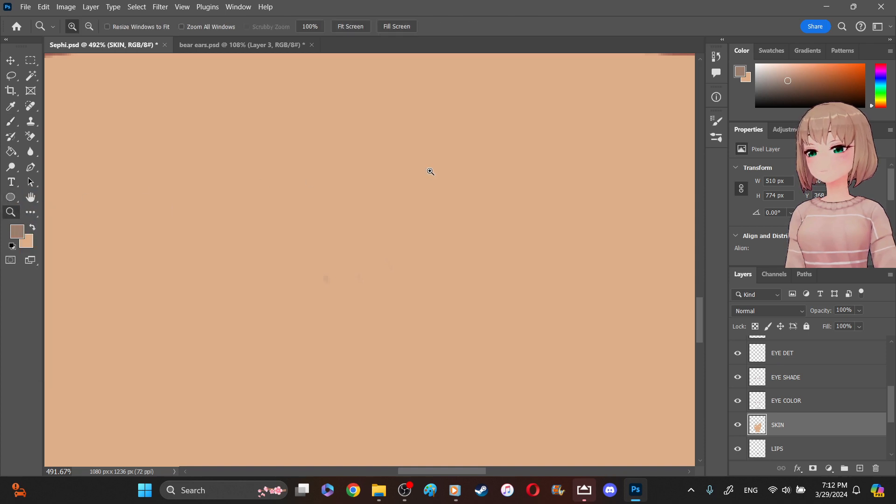
right_click(431, 172)
click(452, 234)
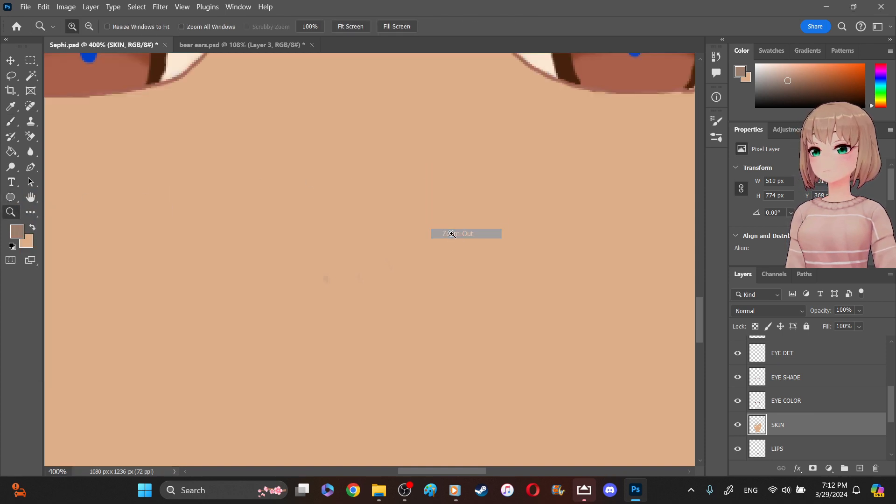
right_click(422, 186)
click(445, 249)
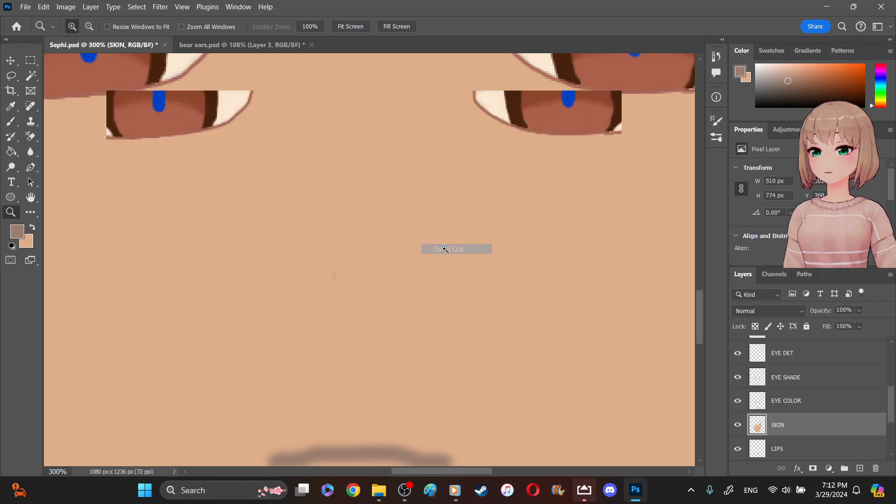
drag(443, 471, 433, 470)
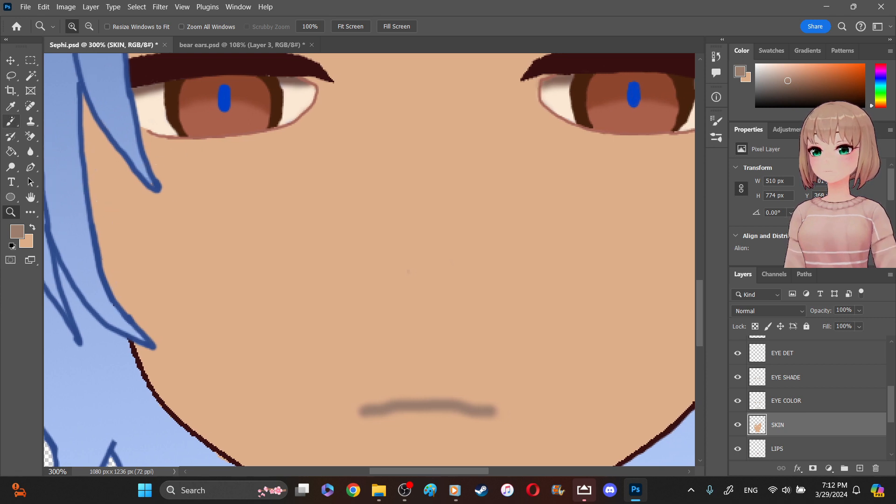
click(10, 121)
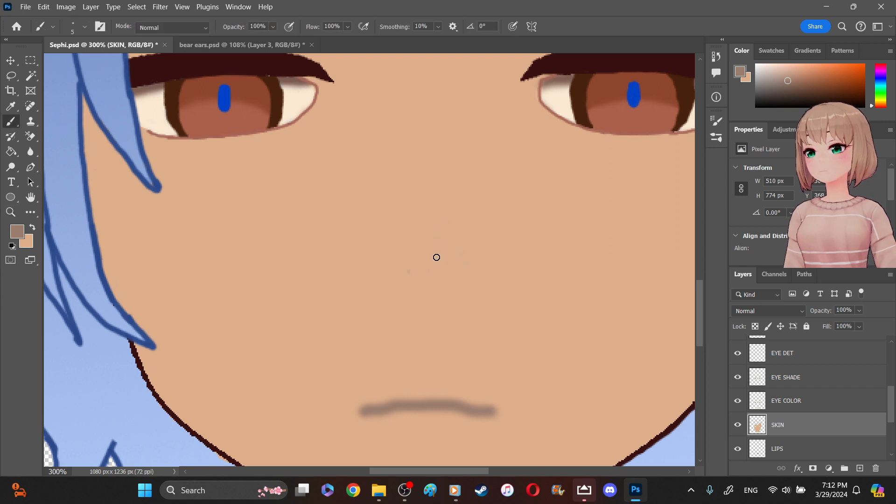
mouse_move(428, 263)
mouse_down()
mouse_move(435, 286)
mouse_move(423, 304)
mouse_up()
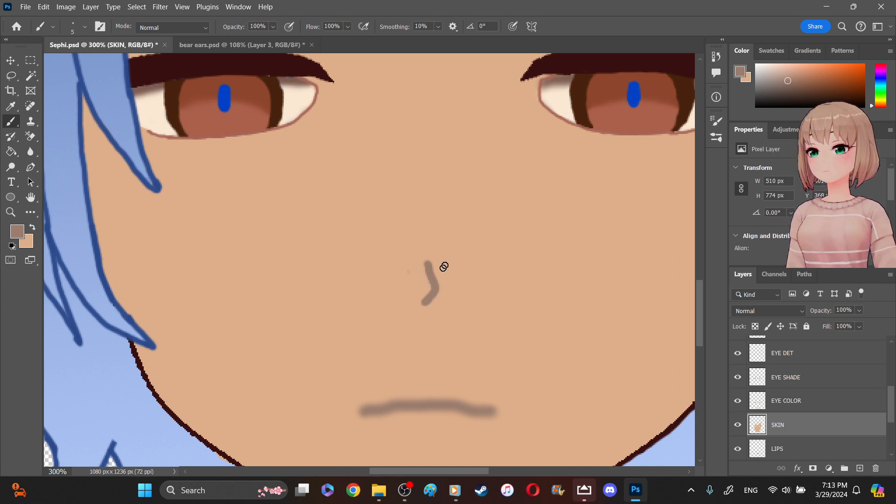
drag(428, 263, 437, 286)
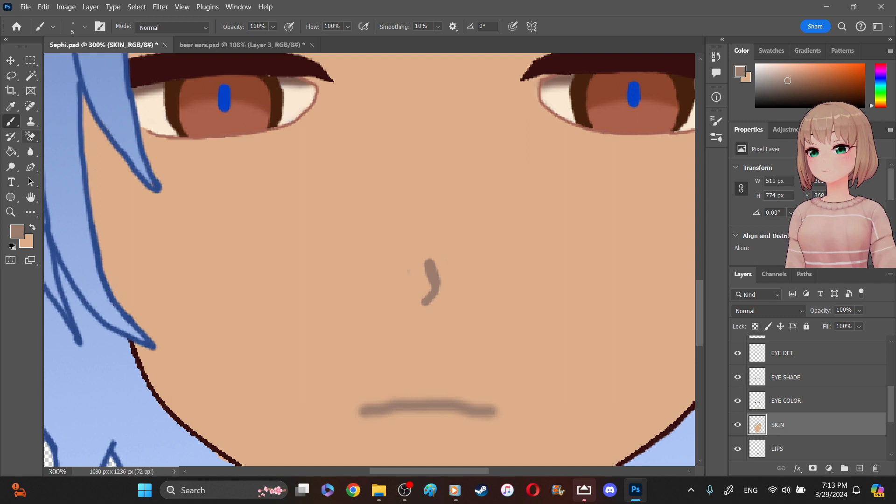
- Trim the thickened upper part of the nose line on the SKIN layer with the skin tone and the 5 px Brush
click(32, 138)
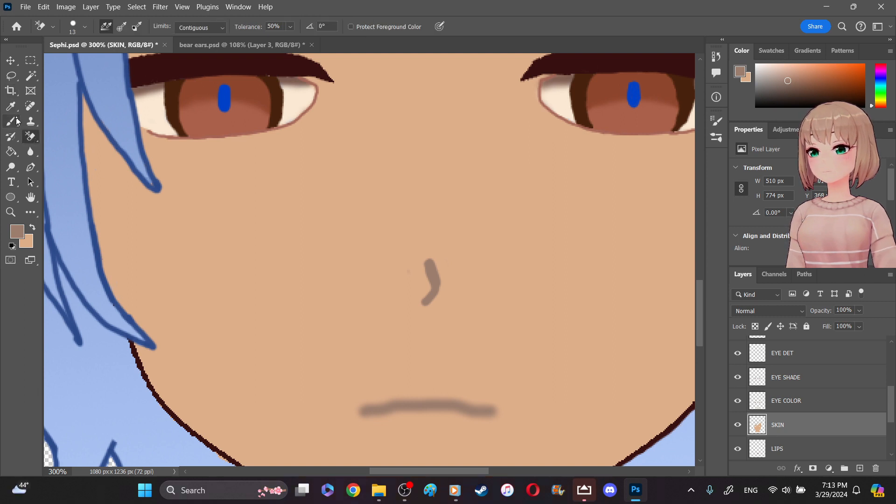
right_click(32, 138)
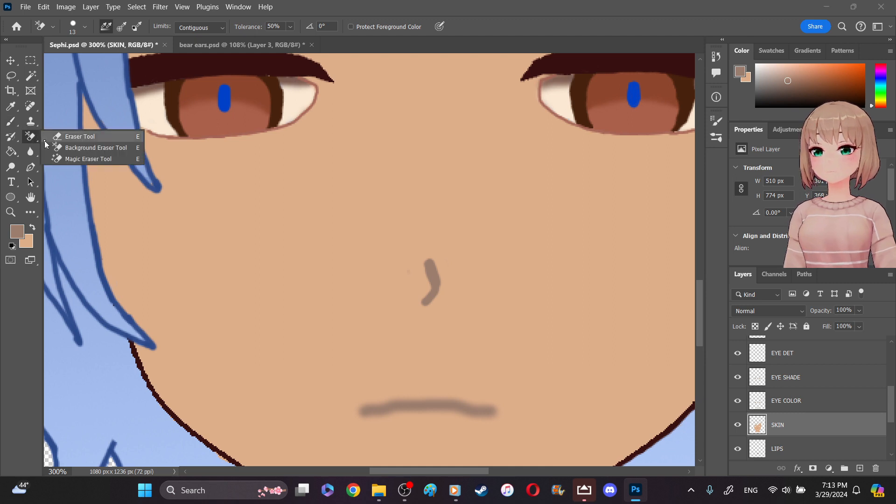
click(45, 137)
click(11, 121)
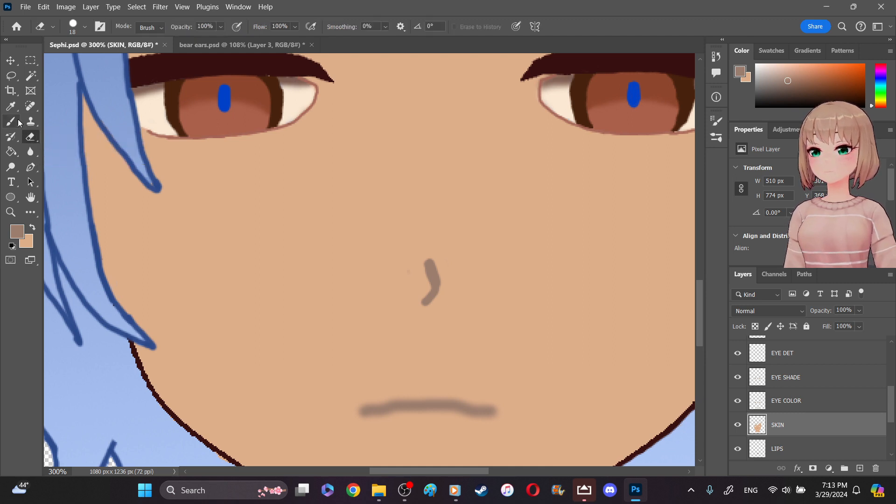
click(32, 226)
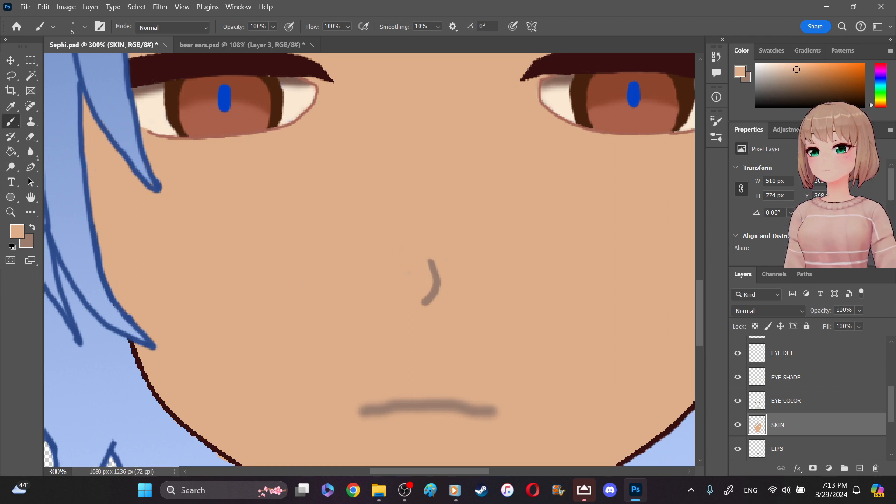
- Soften the nose line with the 25 px Blur tool at 50% strength and check it against the whole portrait at 100% zoom
drag(31, 152, 45, 158)
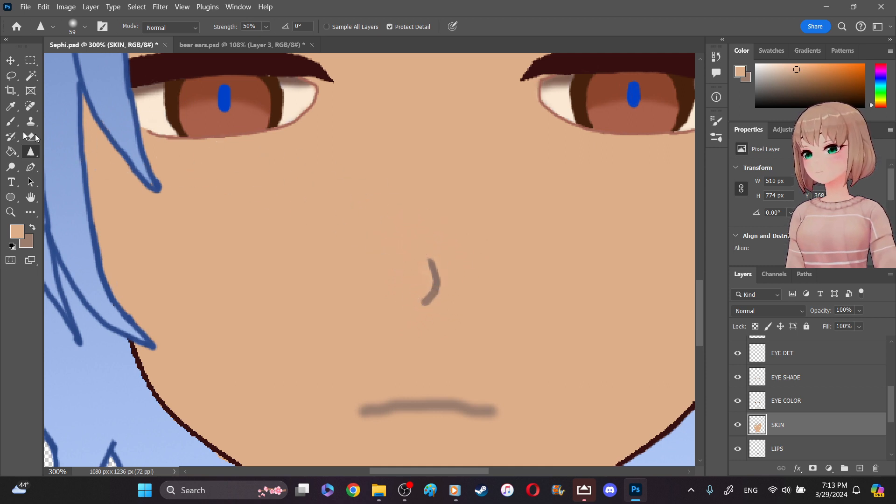
right_click(35, 150)
click(68, 152)
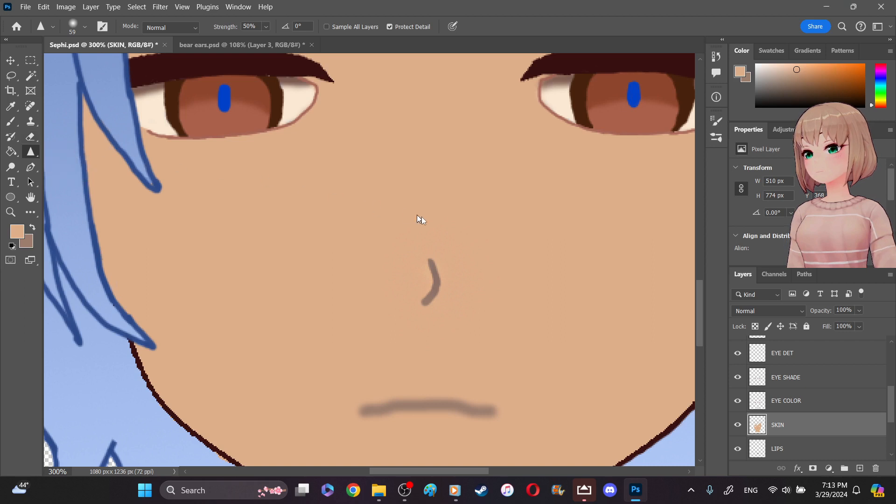
mouse_move(429, 264)
mouse_down()
mouse_move(426, 296)
mouse_move(429, 264)
mouse_up()
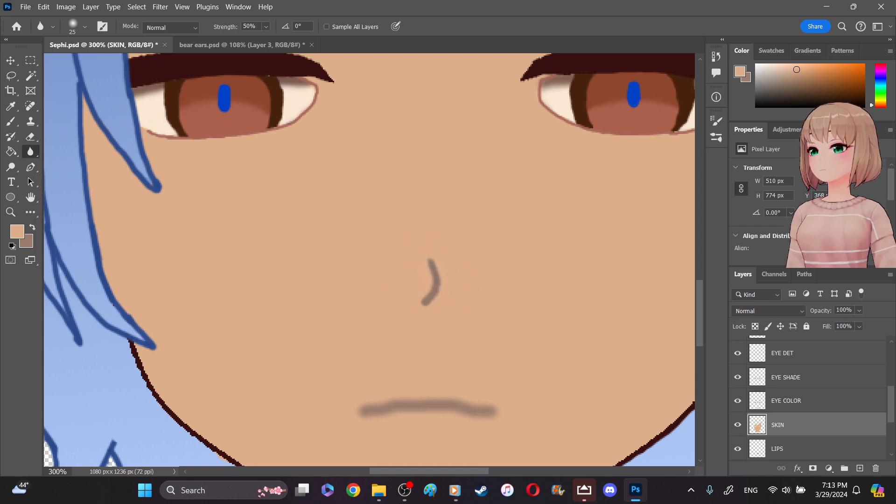
click(11, 212)
right_click(413, 211)
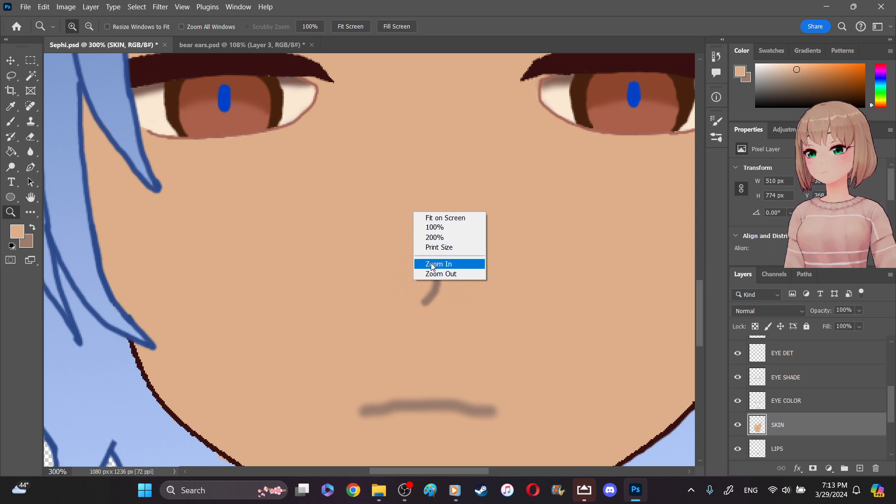
click(449, 228)
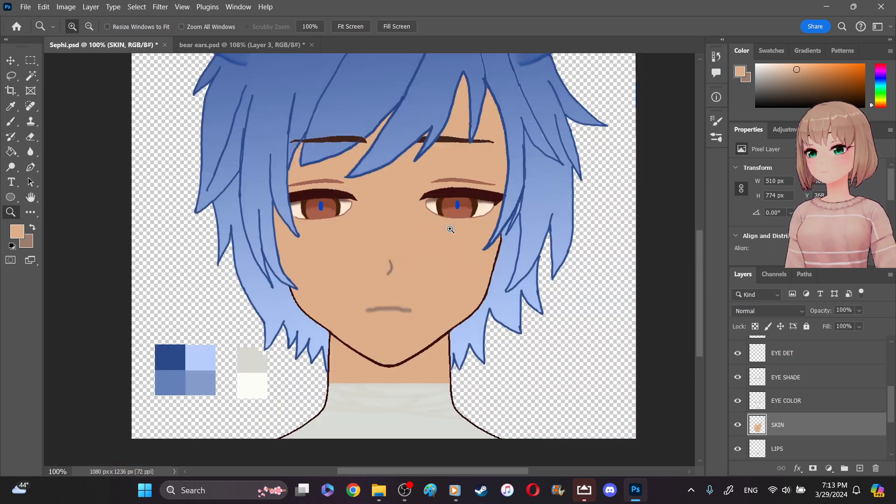
scroll(456, 249, up, 3)
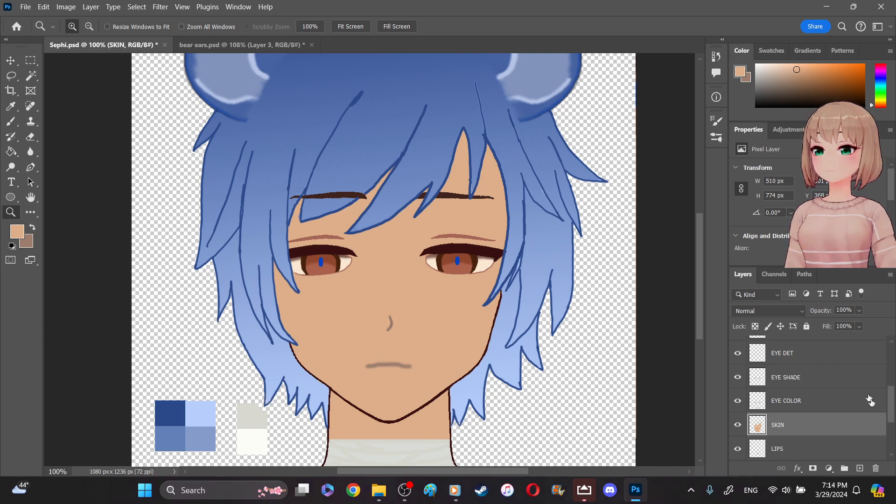
- Examine what the SKIN/EYE LINE and HAIR layers contain by switching each one's visibility off and back on
scroll(797, 405, up, 5)
scroll(797, 406, up, 1)
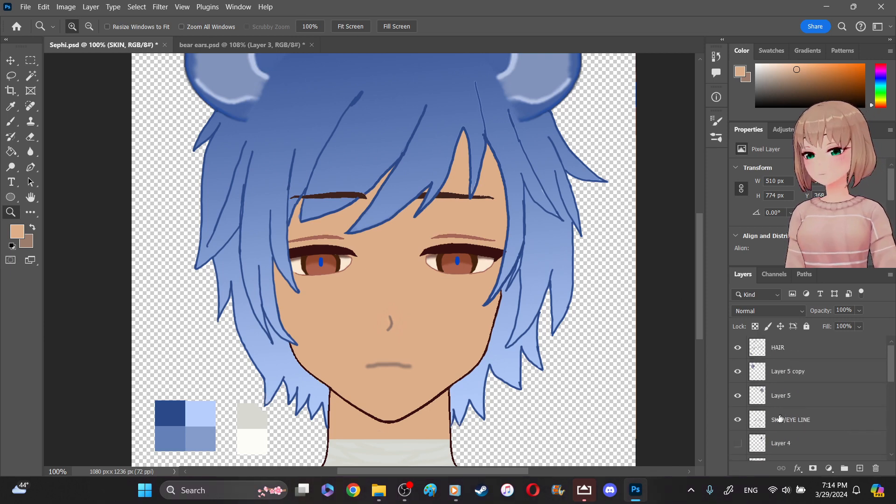
click(780, 420)
click(739, 420)
click(737, 420)
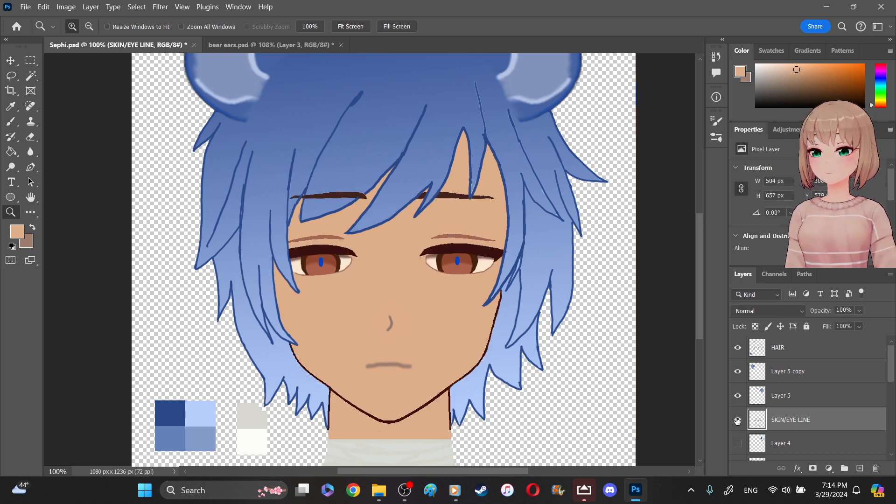
scroll(791, 387, down, 3)
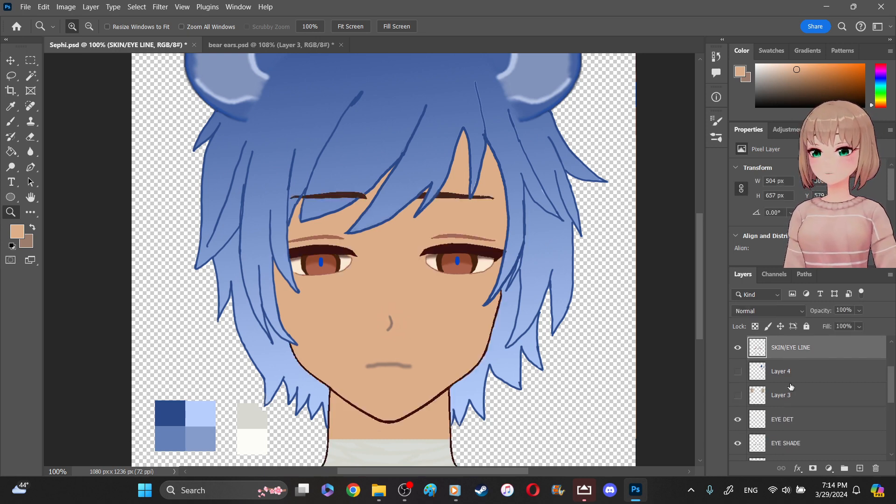
scroll(791, 387, up, 3)
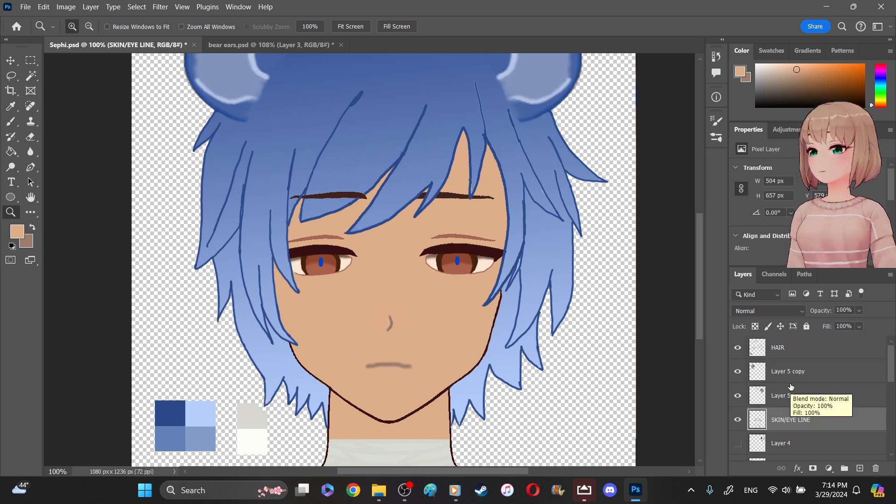
click(738, 348)
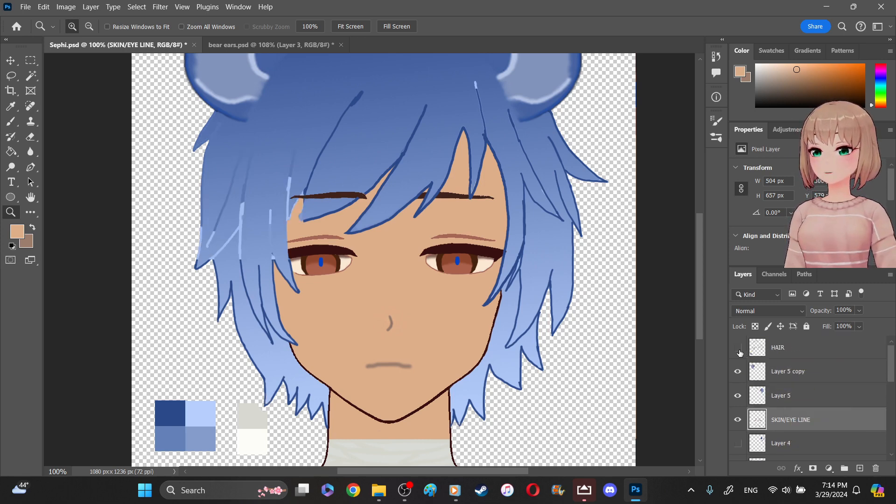
click(738, 349)
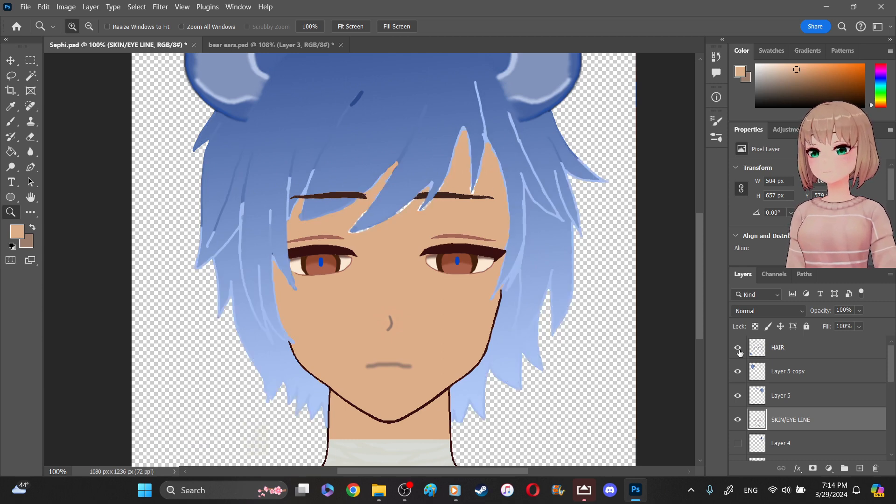
- Check the lower layers up through EYE COLOR, EYE SHADE and EYE DET by toggling their visibility to find the one holding the pupils
scroll(824, 405, down, 2)
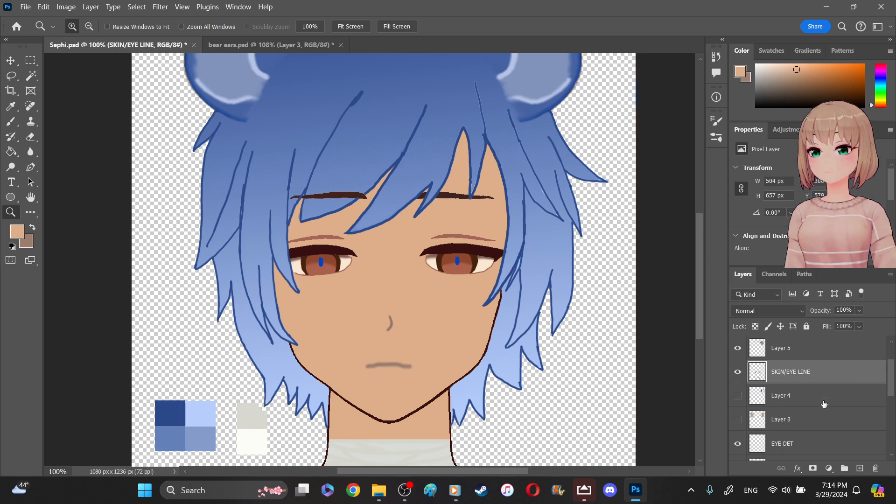
scroll(825, 404, down, 4)
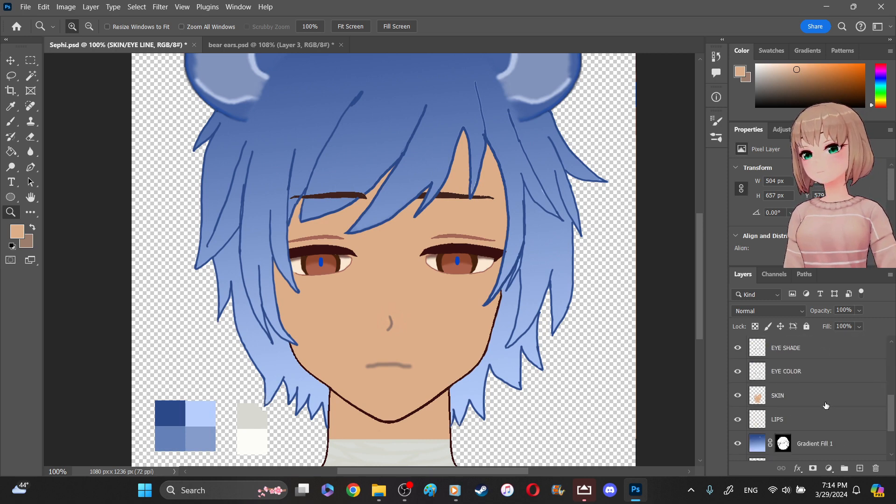
scroll(826, 406, down, 2)
scroll(826, 408, down, 1)
scroll(795, 404, up, 2)
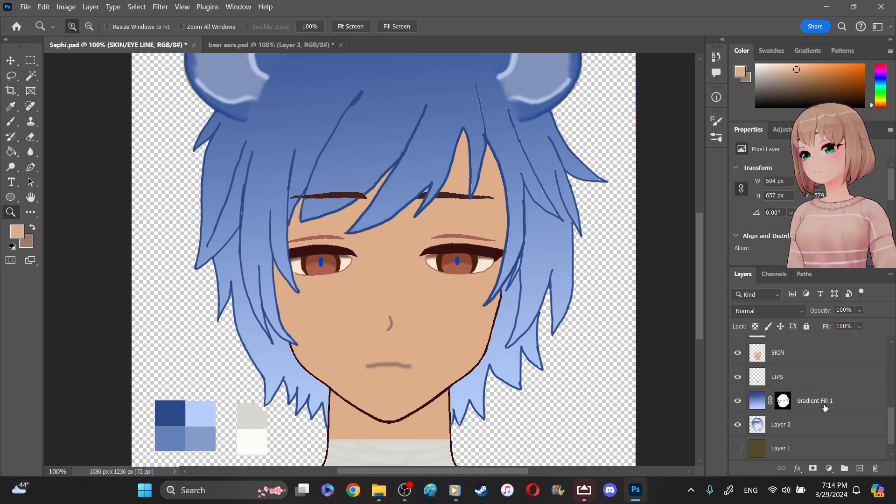
click(737, 406)
click(737, 404)
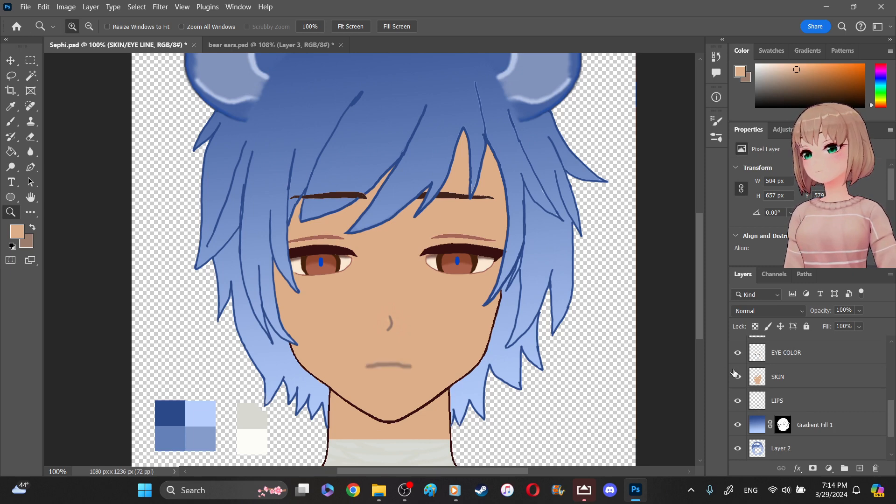
click(738, 379)
click(738, 379)
scroll(738, 378, up, 1)
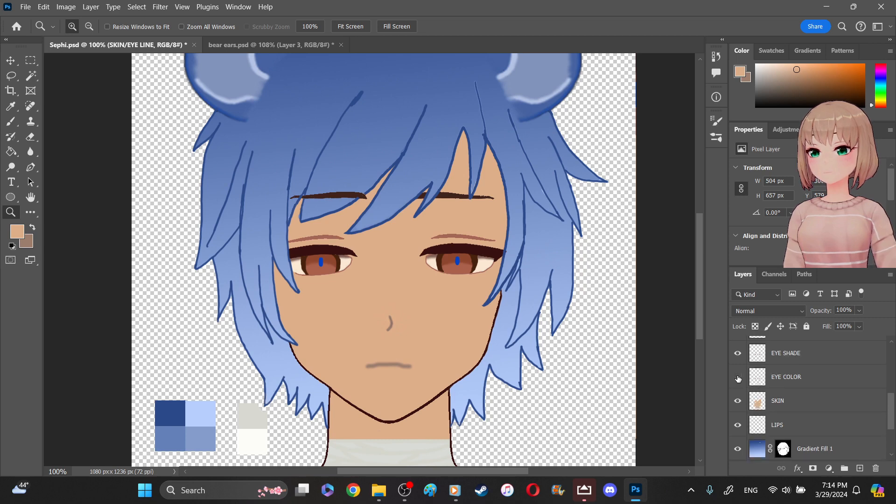
click(739, 379)
click(738, 379)
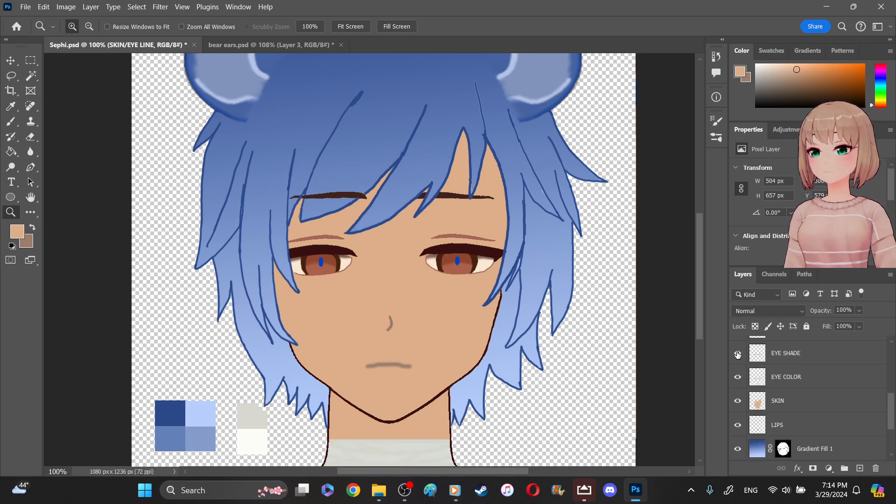
click(738, 354)
click(738, 354)
scroll(738, 355, up, 1)
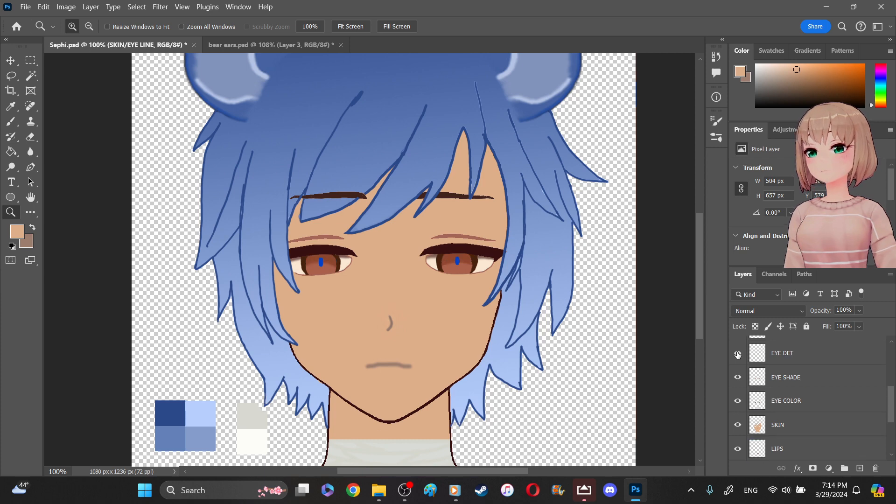
click(738, 354)
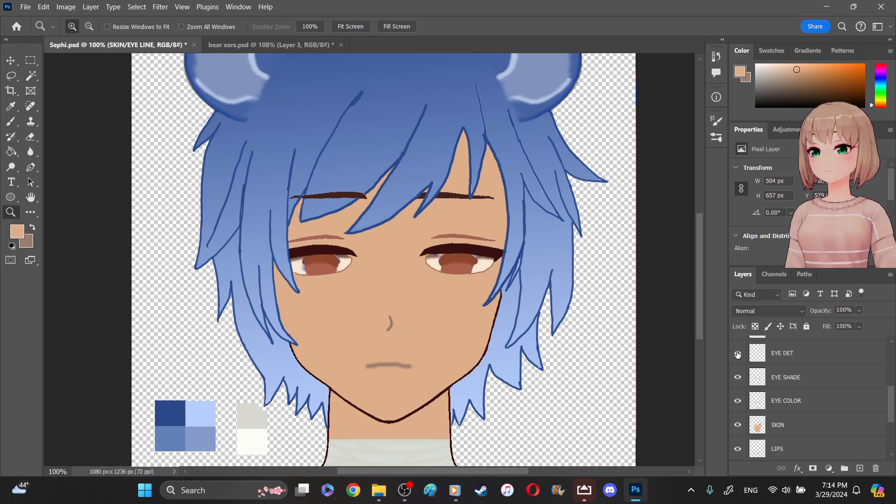
click(739, 354)
- Fill both blue pupils on the EYE DET layer with dark grey #343434 using the Paint Bucket
click(757, 355)
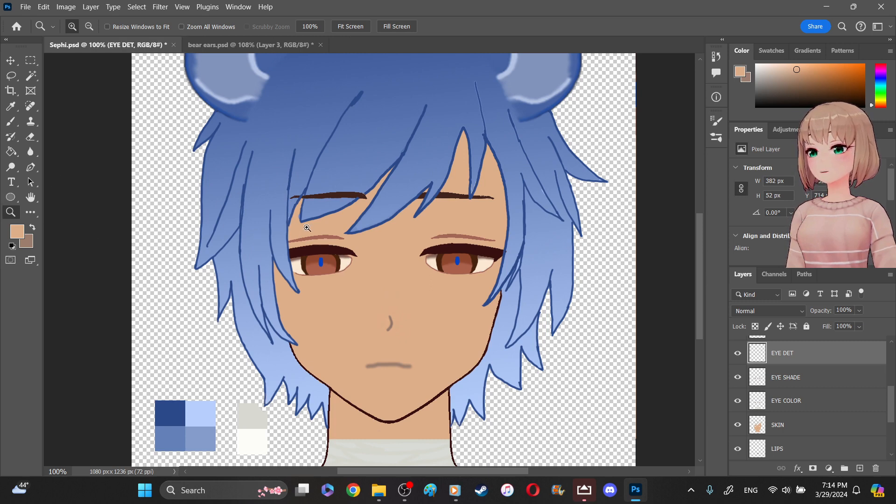
drag(269, 228, 531, 304)
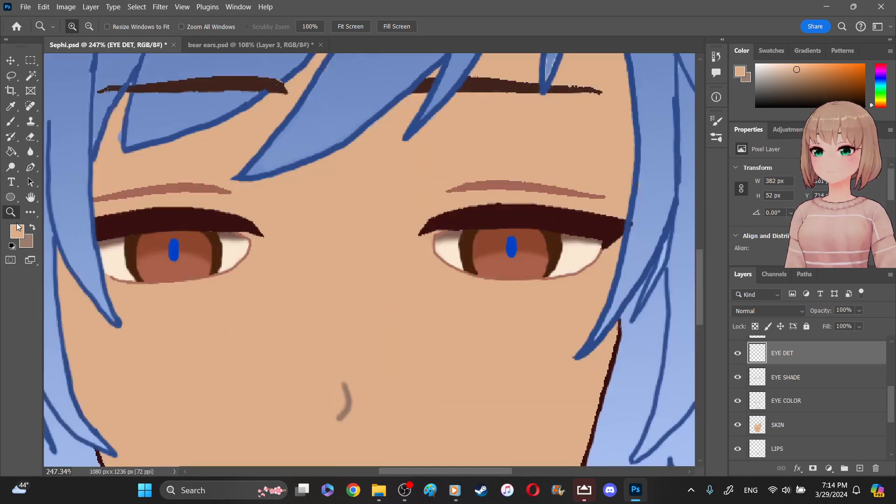
click(17, 231)
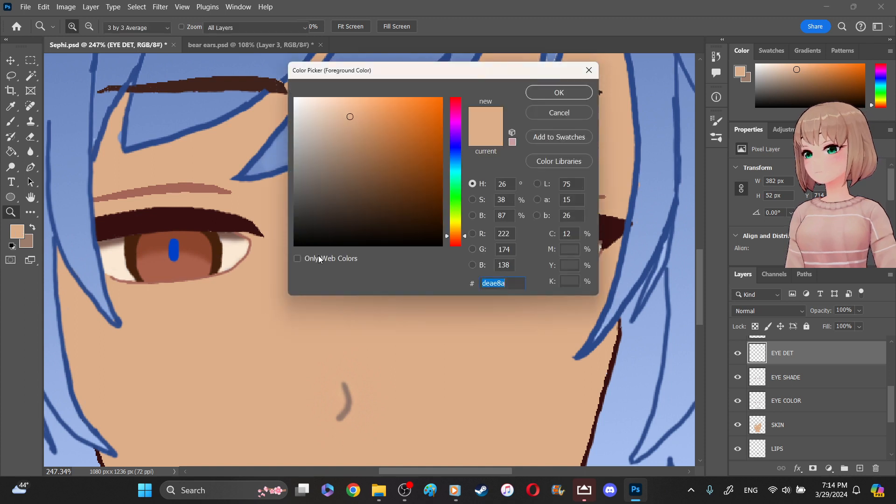
drag(298, 242, 295, 216)
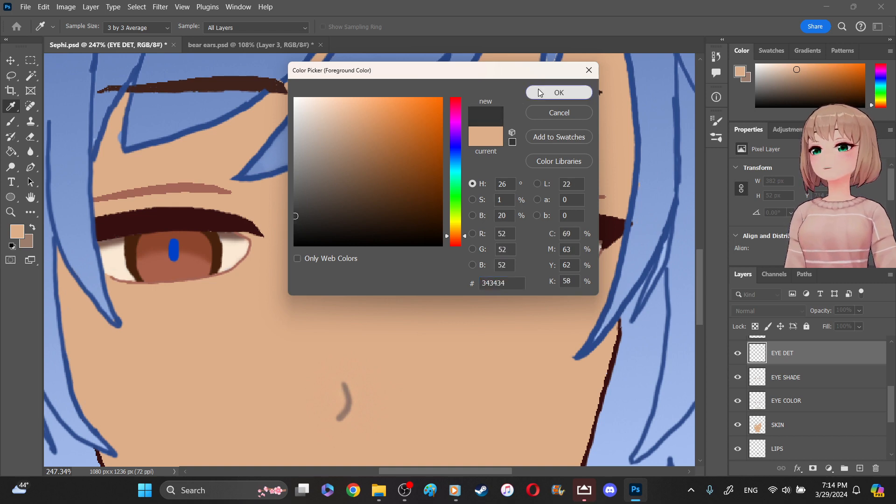
key(Return)
click(11, 152)
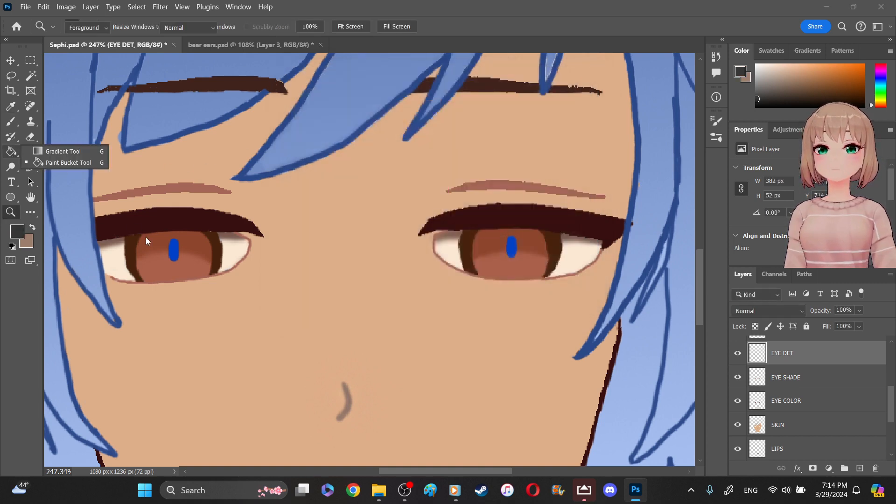
click(174, 249)
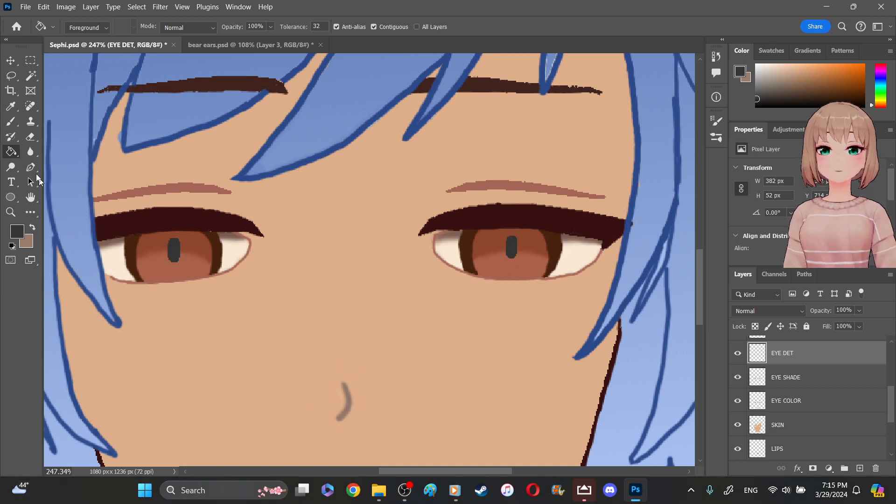
click(11, 106)
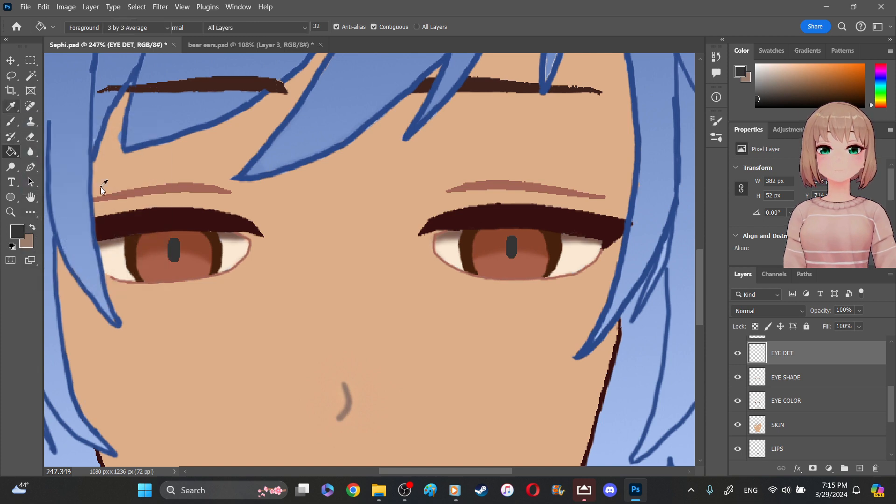
click(255, 299)
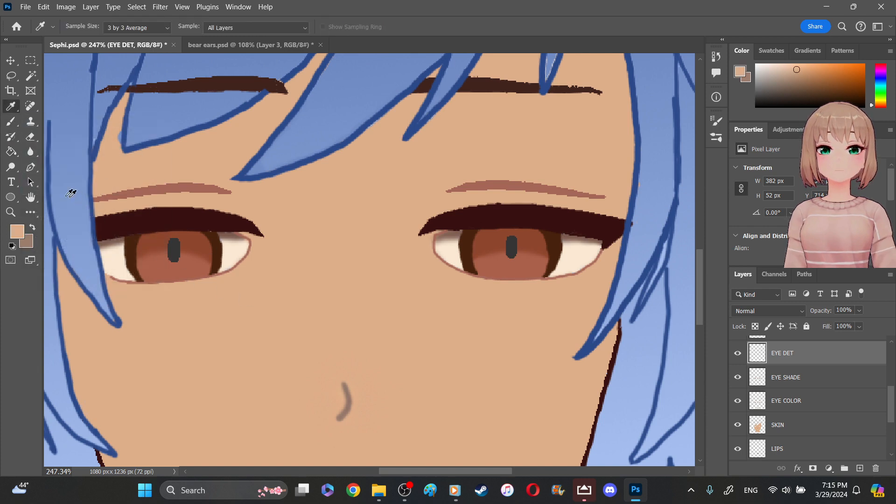
click(12, 121)
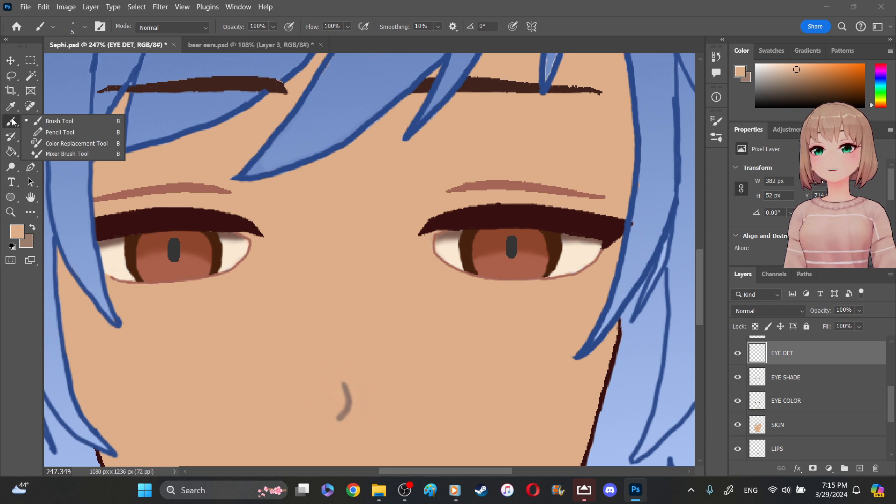
- Select the SKIN/EYE LINE layer and try to cover the right-hand eyelash tip on the hair strand with blue sampled from the bangs
scroll(821, 400, up, 4)
scroll(821, 400, up, 1)
click(823, 403)
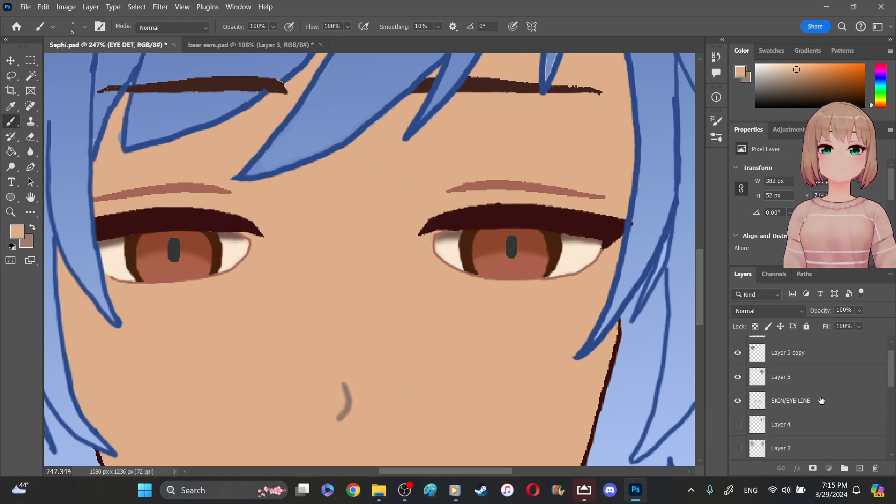
click(822, 399)
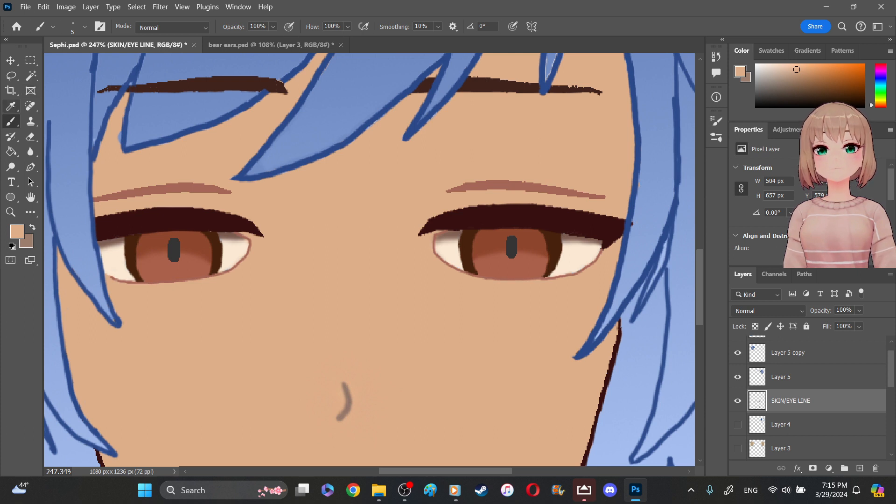
click(12, 106)
click(324, 111)
click(322, 109)
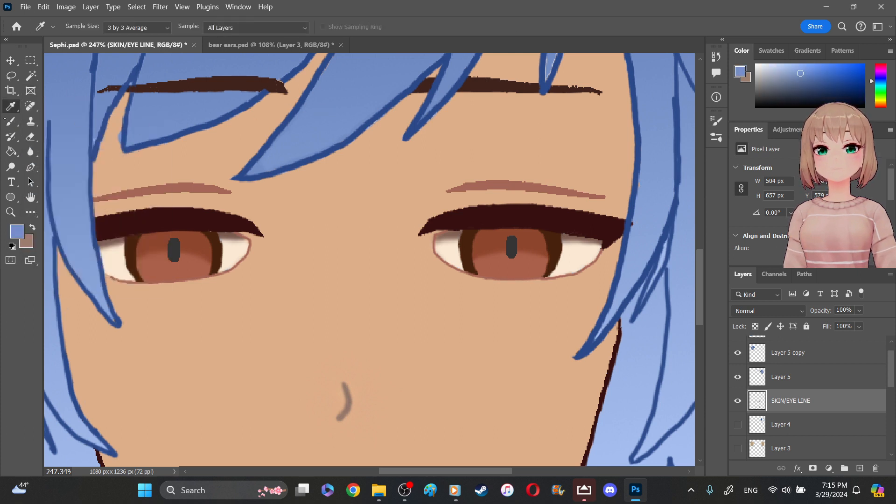
click(10, 122)
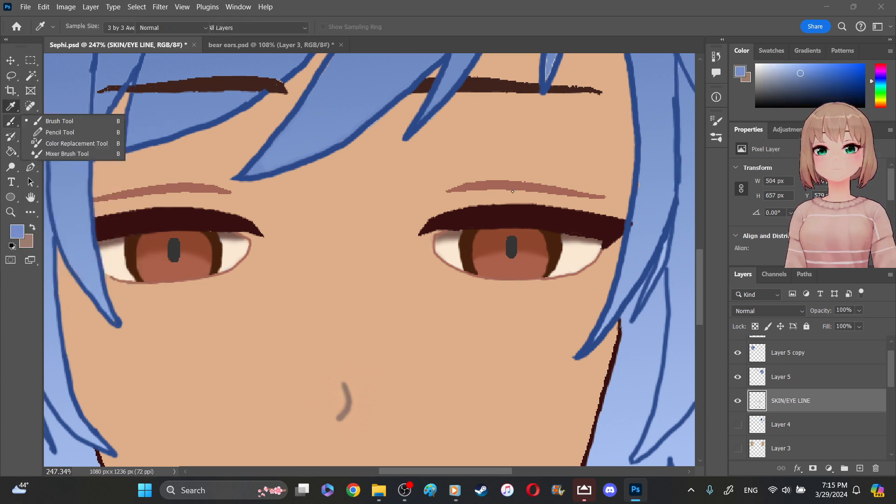
click(636, 224)
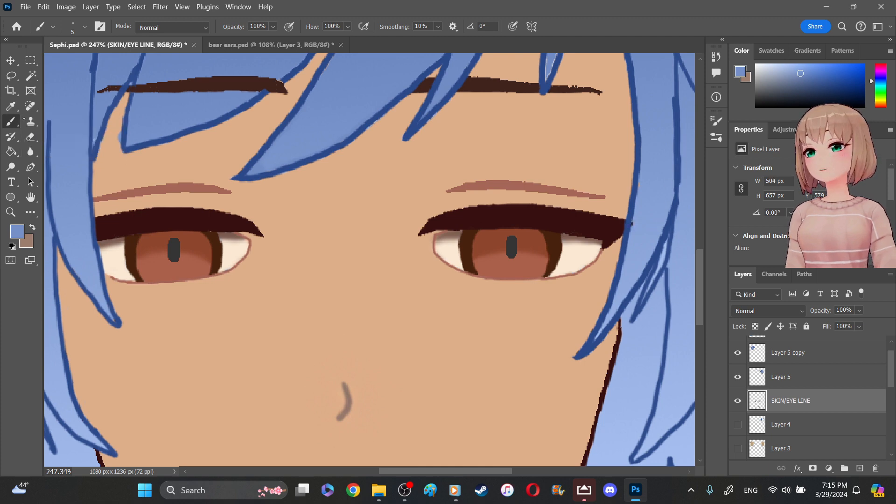
- Paint over the right-hand eyelash tip with the 5 px Brush in lighter blue sampled from the hair strand beside it
click(12, 106)
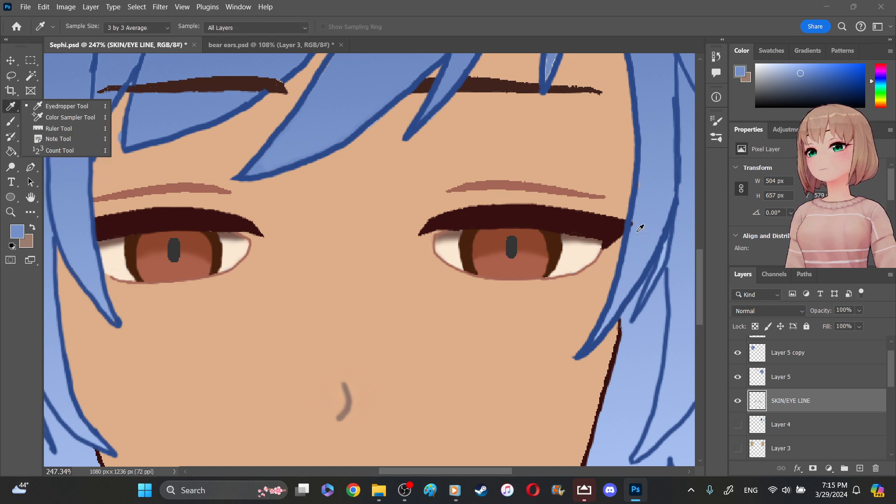
click(641, 228)
click(631, 223)
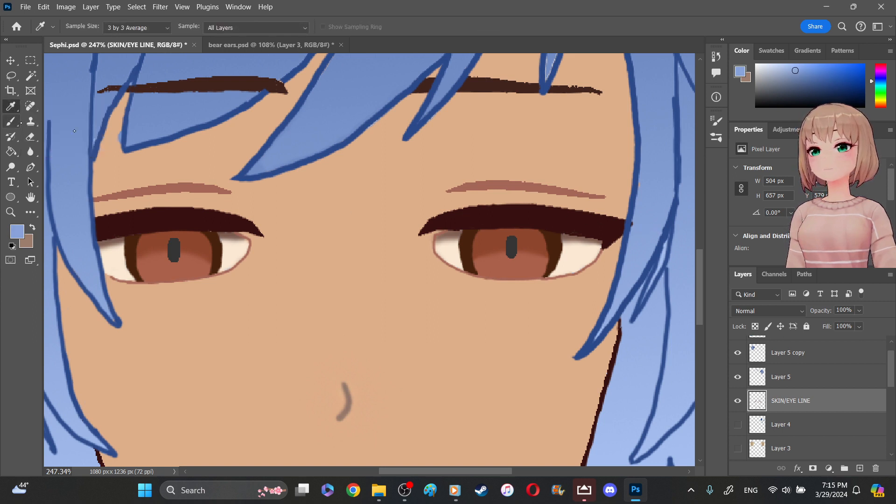
click(10, 121)
click(636, 222)
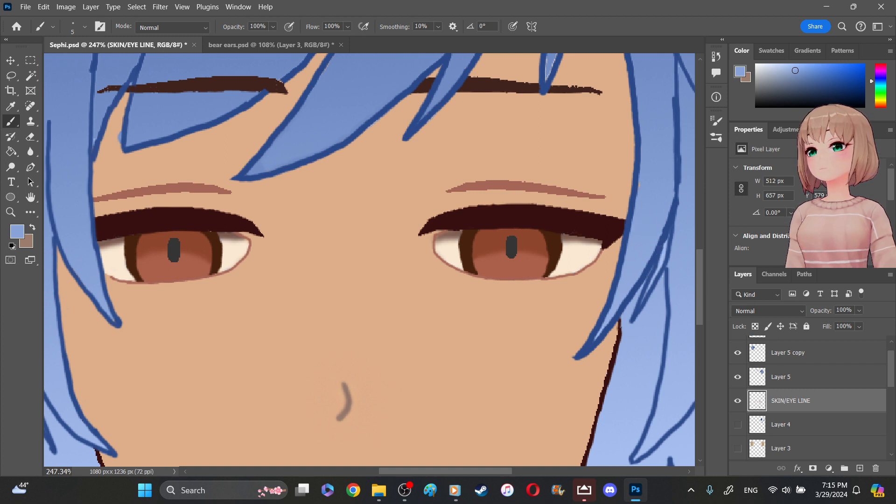
- Cover the stray blue beside the left-hand bang's tip with the 5 px Brush in sampled skin tone
scroll(410, 227, up, 3)
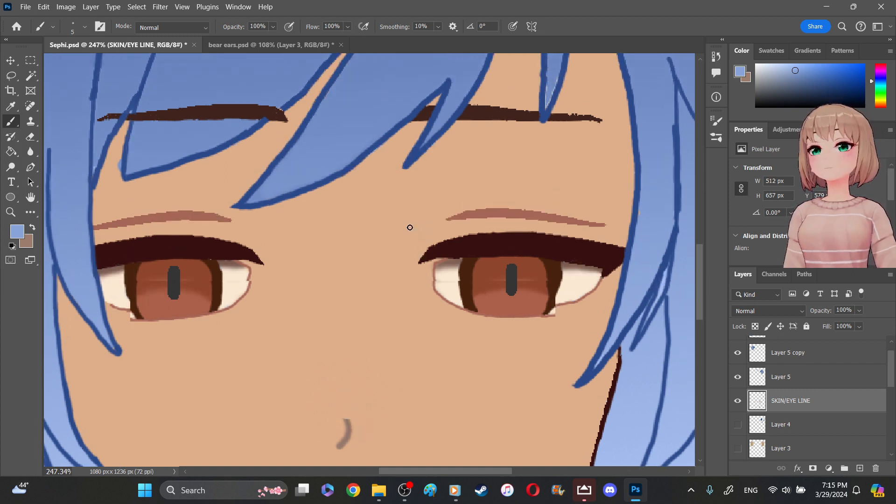
scroll(410, 228, up, 1)
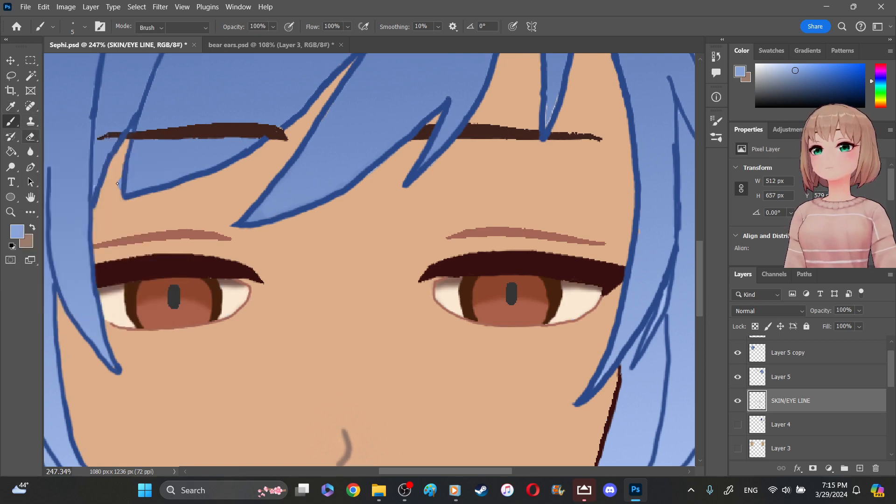
click(30, 137)
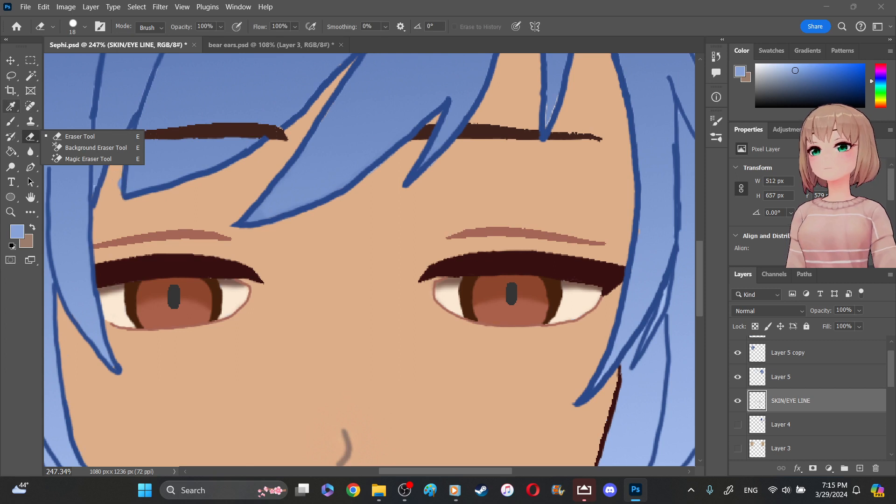
click(12, 108)
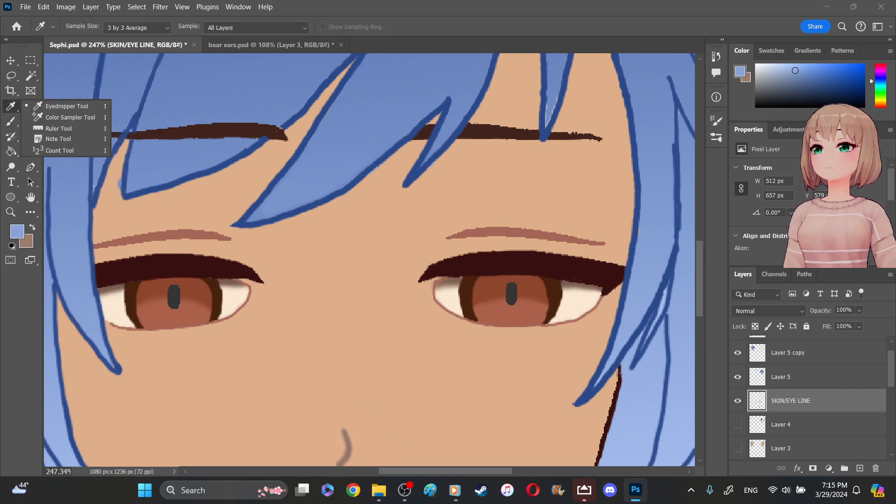
click(115, 237)
key(x)
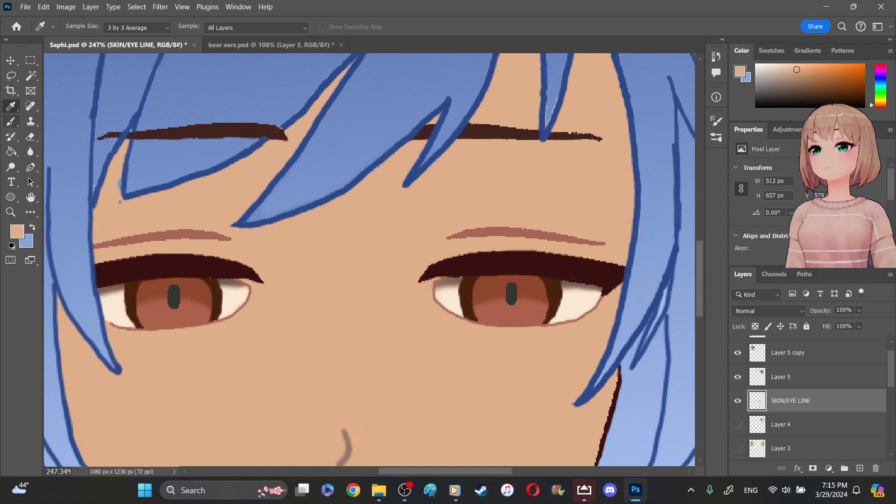
key(b)
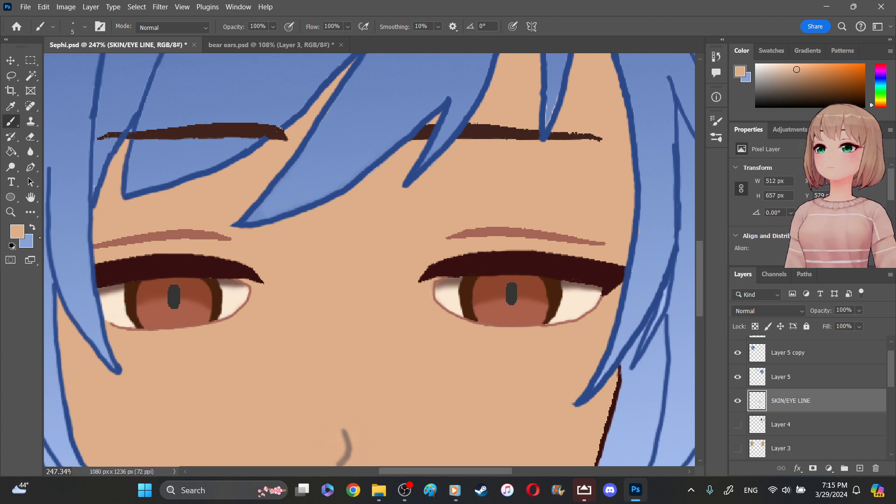
- Paint over the left-hand eyebrow where it crosses the wide bang, using the 5 px Brush in sampled hair blue
key(i)
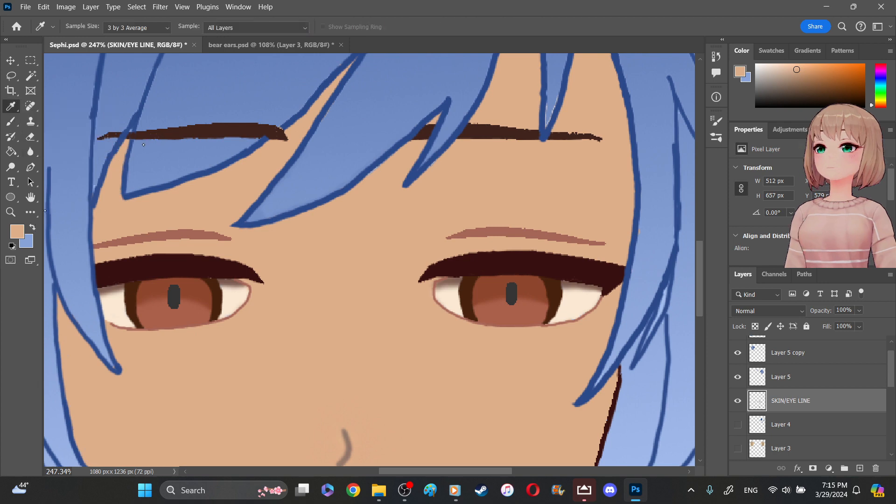
key(x)
click(11, 123)
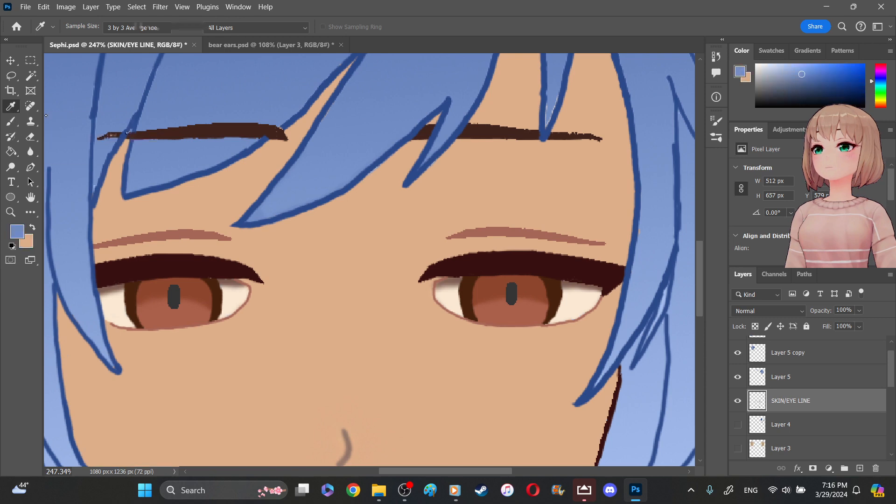
click(154, 131)
mouse_move(152, 131)
mouse_down()
mouse_move(148, 140)
mouse_move(104, 136)
mouse_move(102, 128)
mouse_up()
mouse_move(170, 121)
mouse_down()
mouse_move(159, 131)
mouse_move(173, 132)
mouse_move(176, 143)
mouse_move(209, 117)
mouse_move(197, 139)
mouse_move(229, 120)
mouse_move(236, 134)
mouse_move(263, 125)
mouse_up()
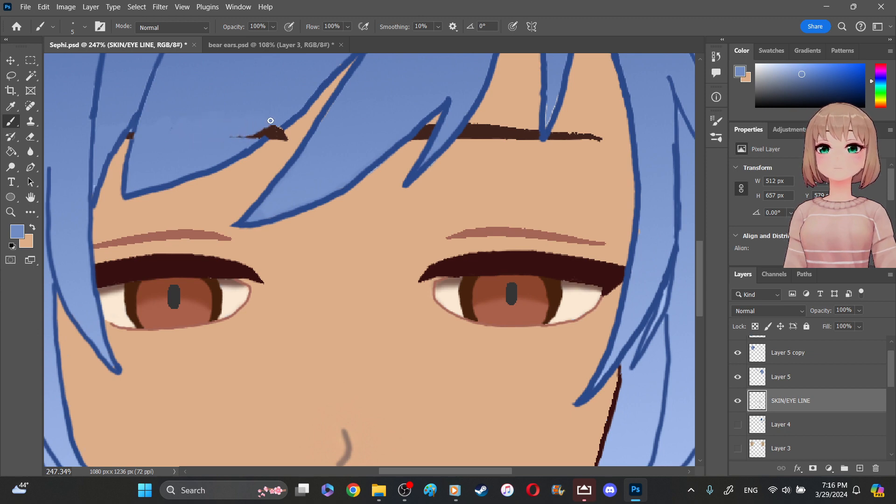
drag(249, 134, 220, 145)
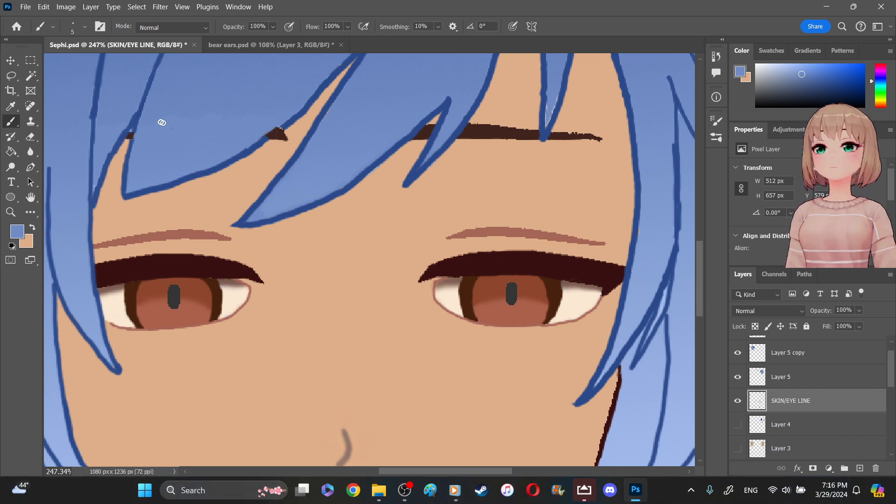
drag(142, 127, 201, 130)
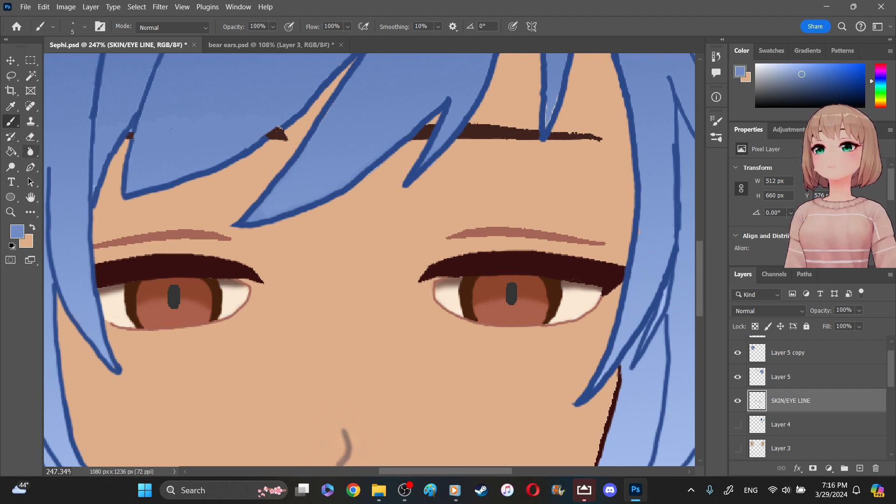
- Blend the repainted hair patch over the left-hand eyebrow with the 25 px Blur tool at 50% strength
click(30, 152)
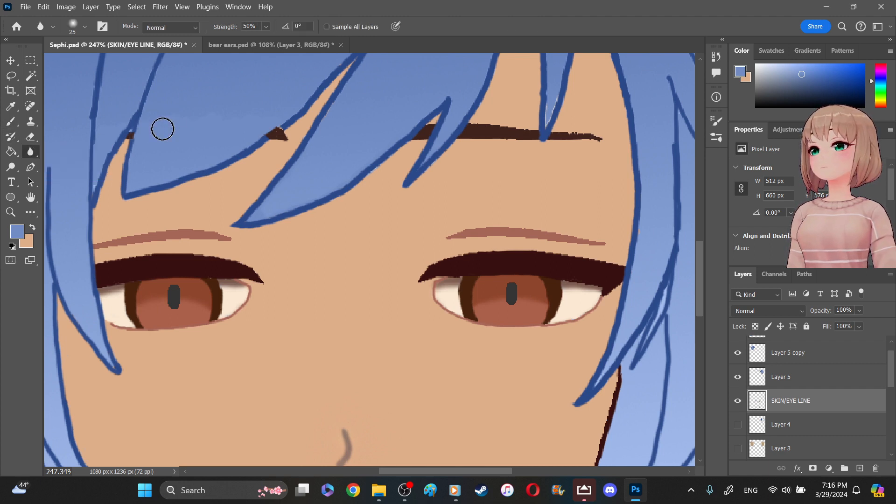
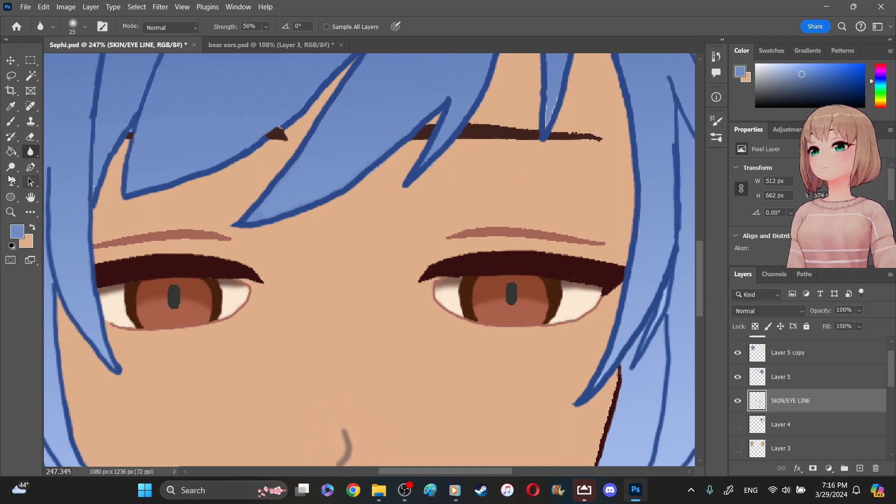
- Smooth the right-hand eyebrow's outer edge with the 3 px Brush in sampled dark brown and soften it with the 25 px Blur tool at 50% strength
click(12, 109)
click(486, 129)
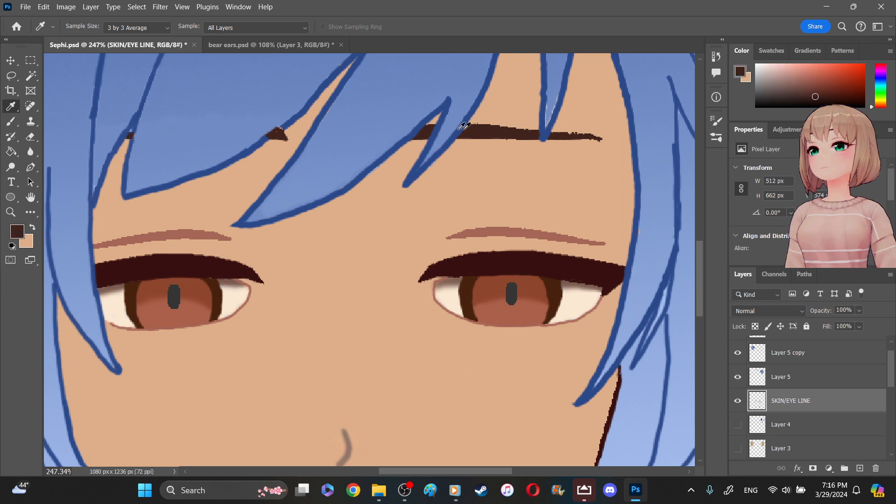
click(11, 122)
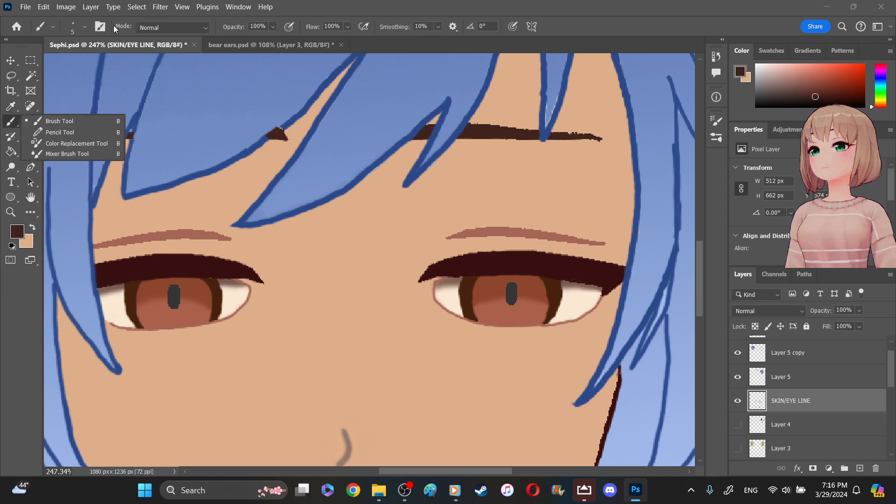
click(85, 27)
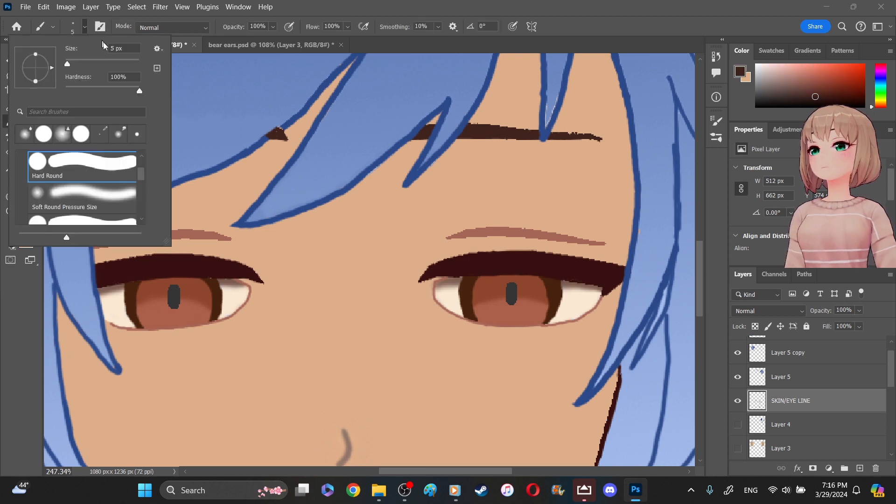
key(BackSpace)
text(3)
key(Return)
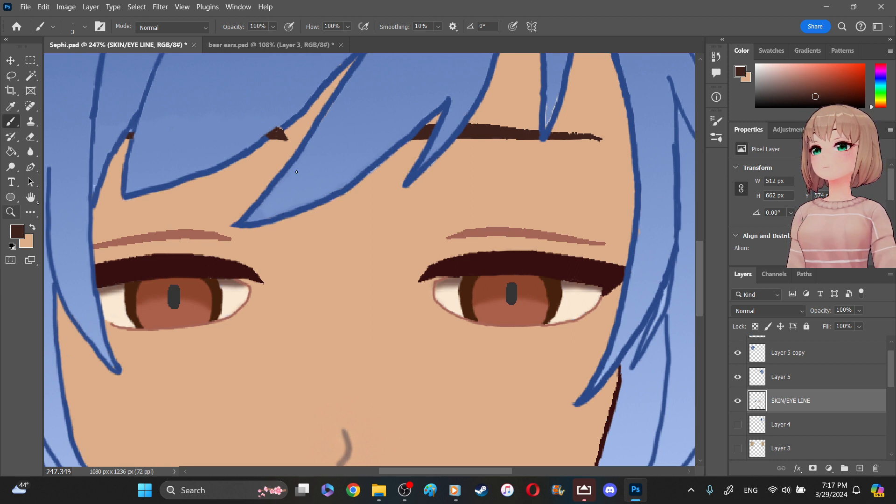
key(z)
mouse_move(466, 106)
mouse_down()
mouse_move(632, 168)
mouse_move(640, 136)
mouse_up()
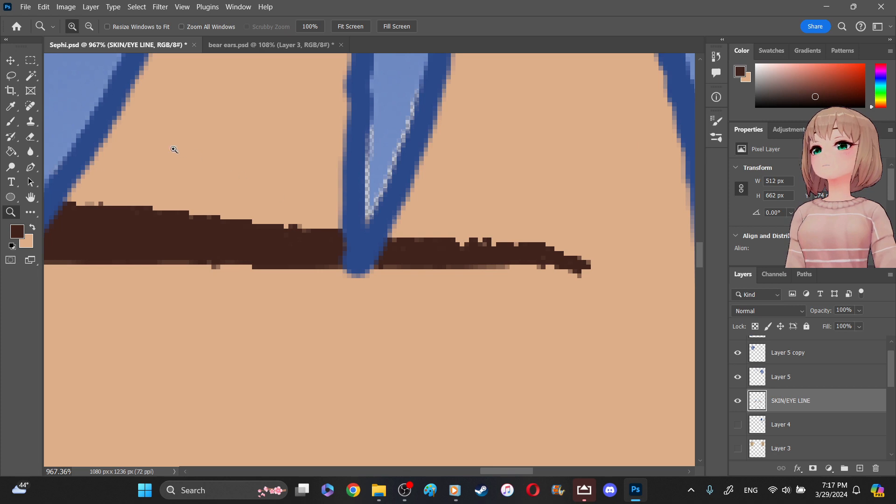
click(11, 121)
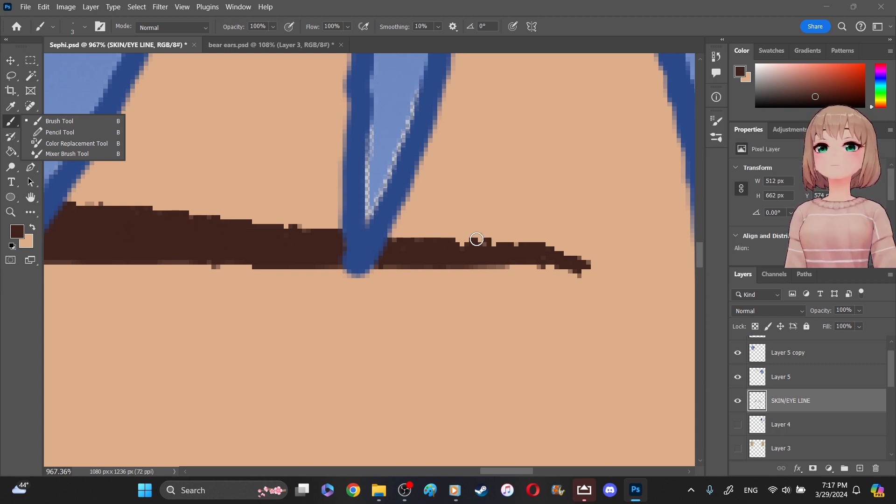
mouse_move(453, 247)
mouse_down()
mouse_move(540, 246)
mouse_move(572, 259)
mouse_up()
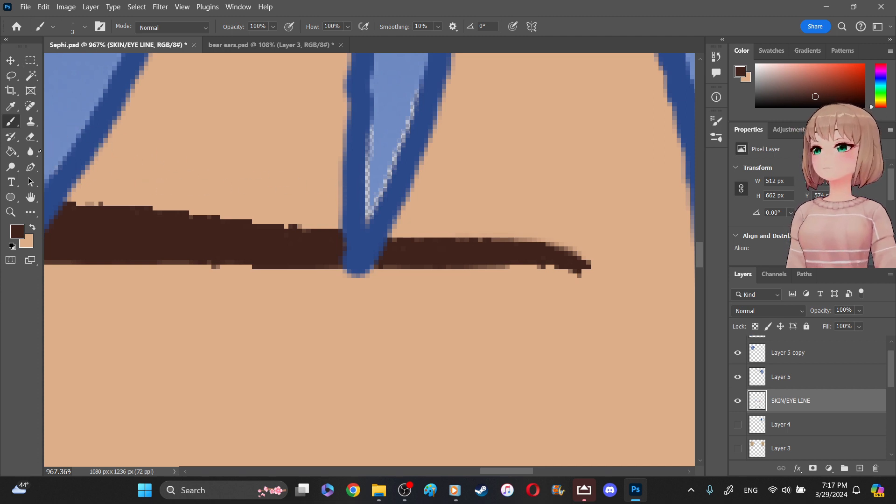
click(31, 152)
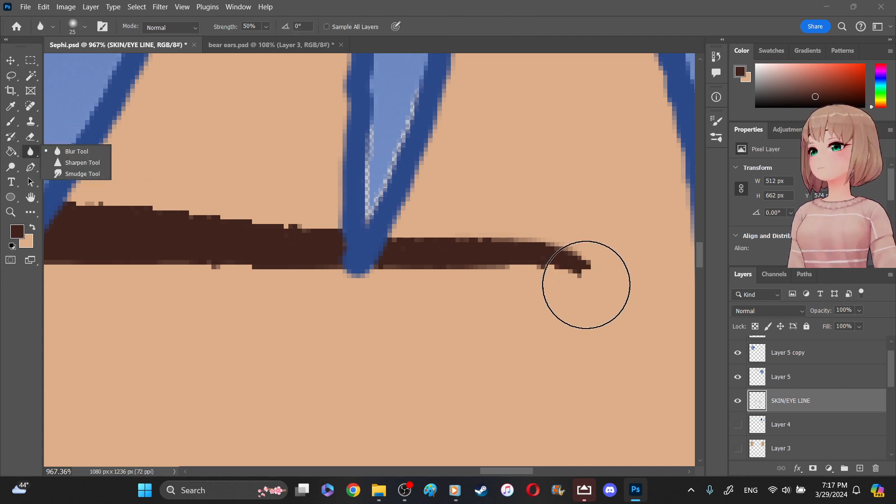
mouse_move(574, 275)
mouse_down()
mouse_move(472, 266)
mouse_move(419, 276)
mouse_move(90, 230)
mouse_move(119, 185)
mouse_up()
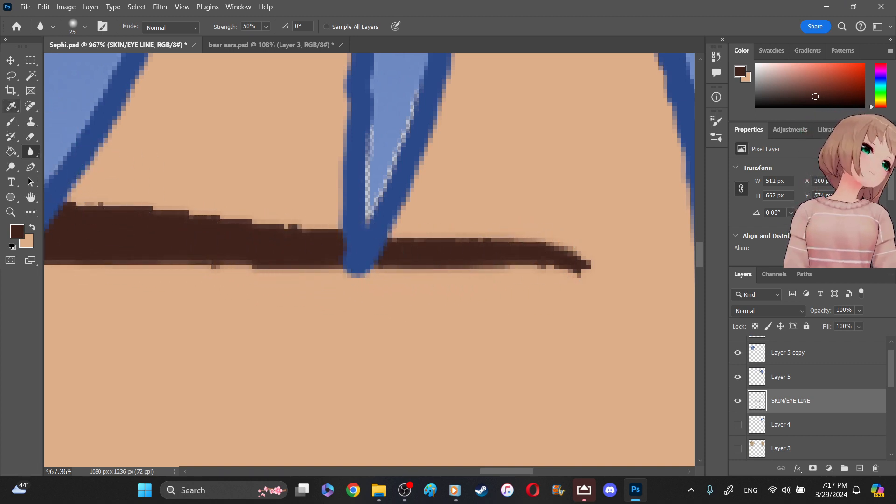
- Fill the pale gaps inside the narrow strand over the right-hand eyebrow with the 3 px Brush in sampled hair blue
click(10, 107)
click(400, 96)
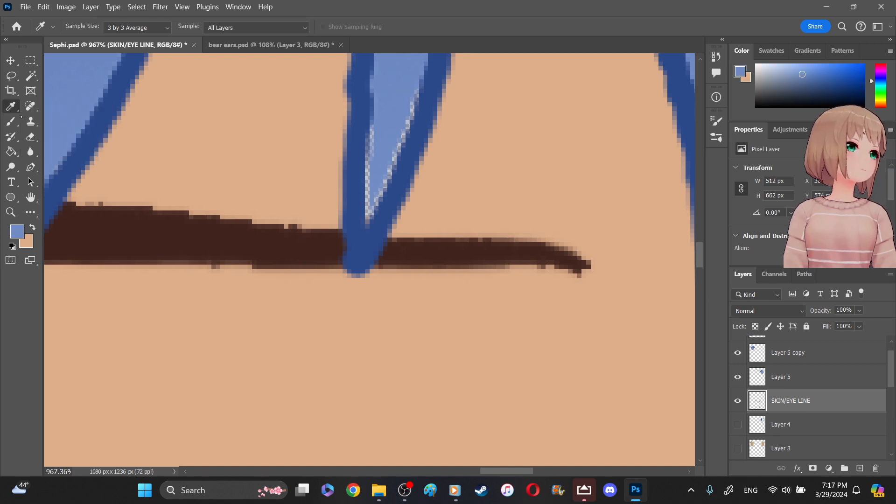
key(b)
mouse_move(410, 90)
mouse_down()
mouse_move(368, 223)
mouse_move(374, 81)
mouse_move(378, 198)
mouse_move(369, 155)
mouse_move(369, 202)
mouse_up()
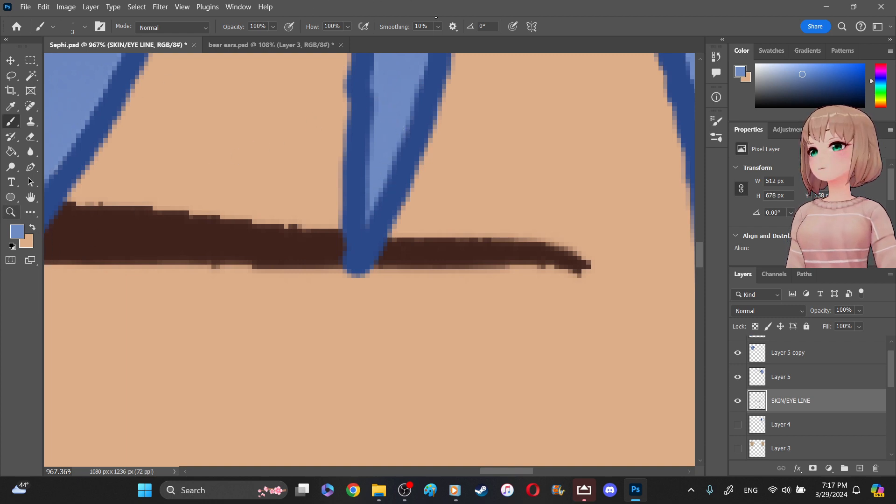
key(z)
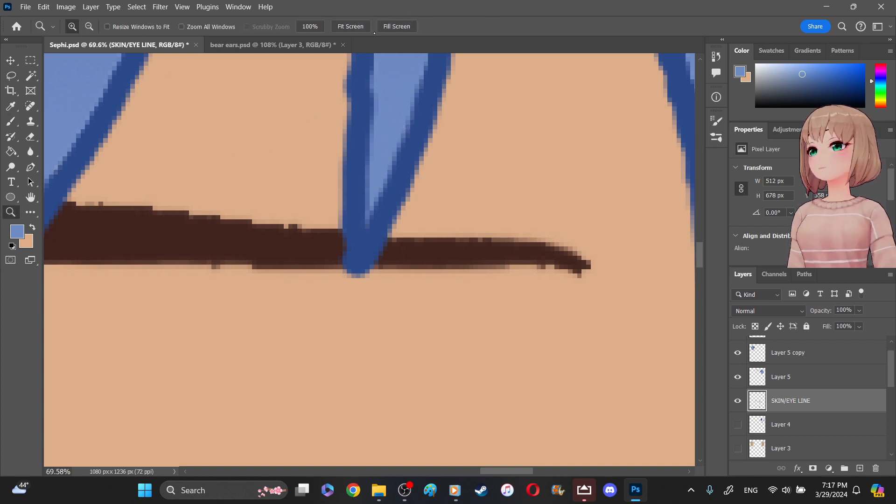
click(373, 31)
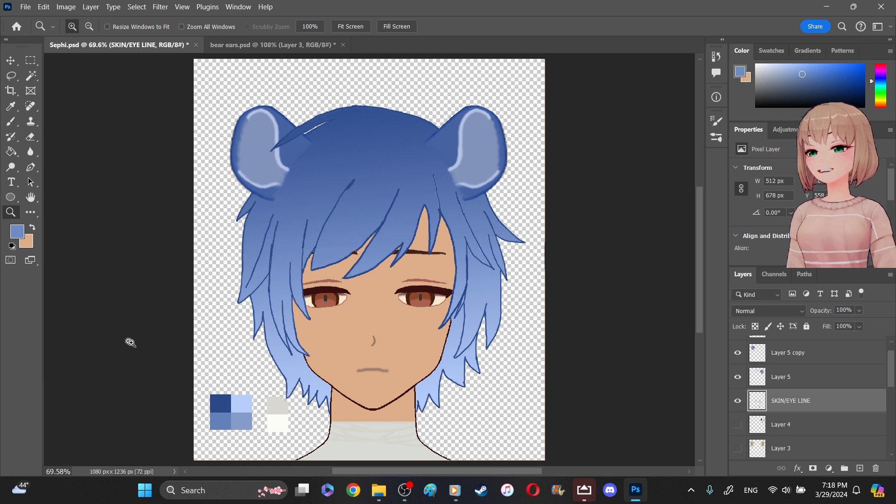
- Erase the blue and off-white color swatches beside the neck on the HAIR layer with the 62 px Eraser
drag(194, 387, 327, 438)
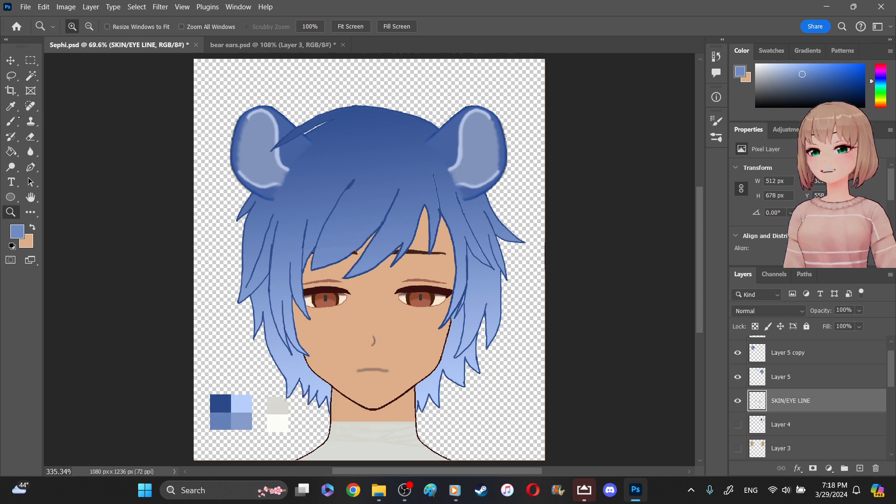
key(e)
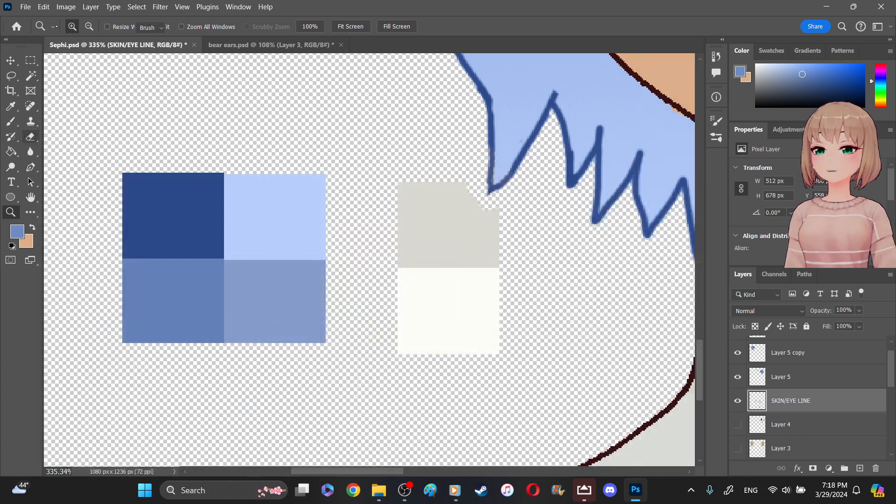
click(74, 24)
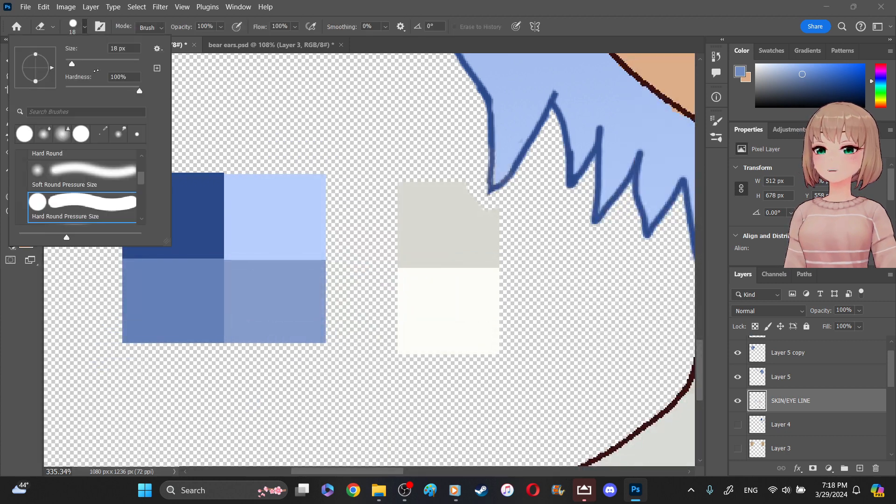
click(208, 271)
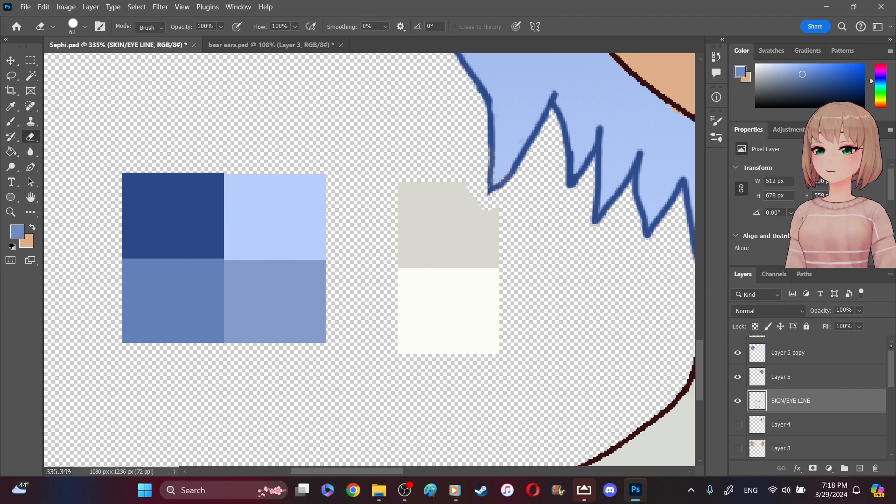
scroll(863, 355, up, 1)
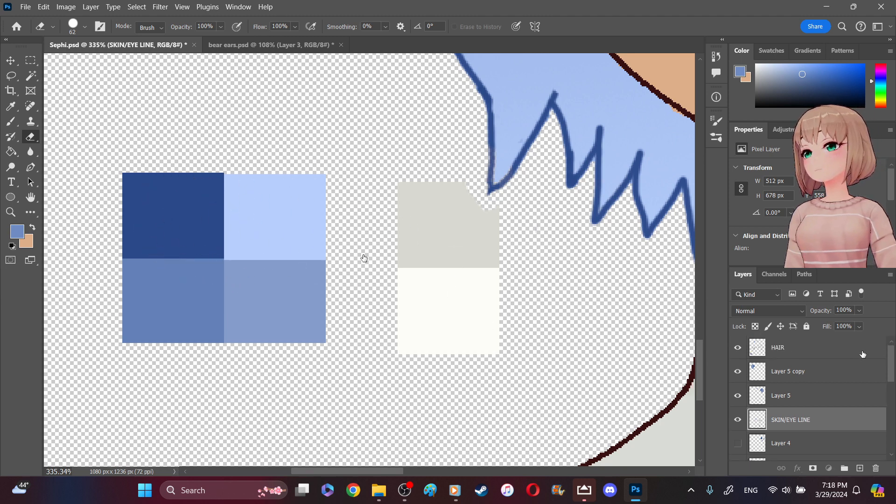
click(863, 355)
mouse_move(376, 353)
mouse_down()
mouse_move(437, 296)
mouse_move(475, 341)
mouse_move(478, 310)
mouse_move(453, 237)
mouse_move(480, 233)
mouse_move(444, 234)
mouse_move(438, 200)
mouse_move(448, 211)
mouse_move(414, 226)
mouse_move(460, 284)
mouse_move(462, 322)
mouse_move(448, 280)
mouse_move(350, 300)
mouse_move(300, 200)
mouse_move(256, 180)
mouse_move(217, 311)
mouse_move(161, 190)
mouse_move(140, 220)
mouse_move(160, 324)
mouse_move(130, 266)
mouse_move(156, 340)
mouse_up()
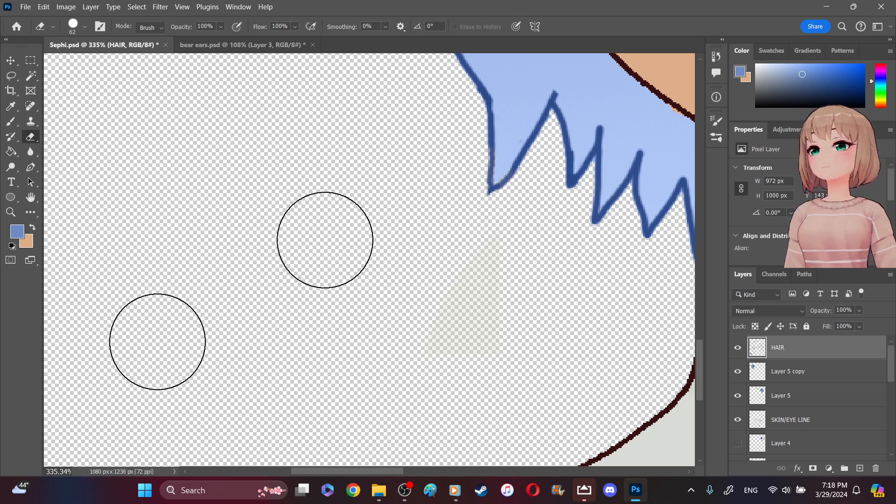
- Try to erase the faint swatch remnant on the SKIN/EYE LINE, Layer 3, EYE DET, EYE SHADE, SKIN and LIPS layers
click(796, 419)
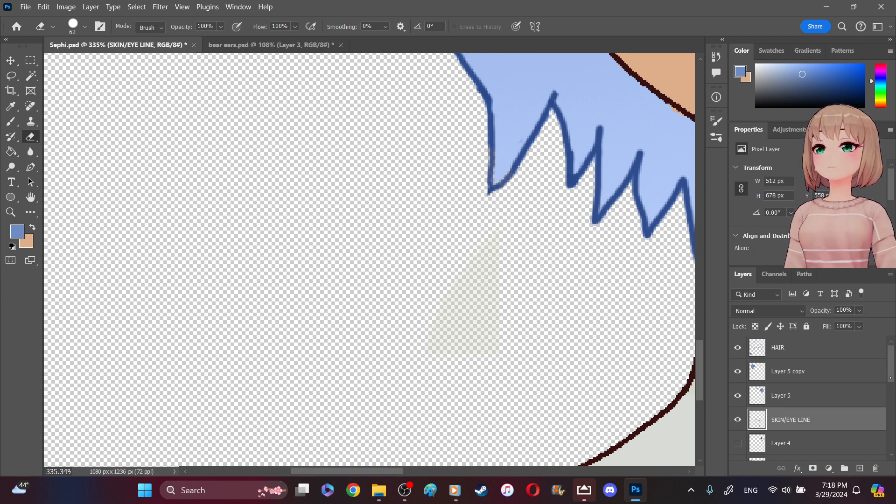
scroll(817, 397, down, 4)
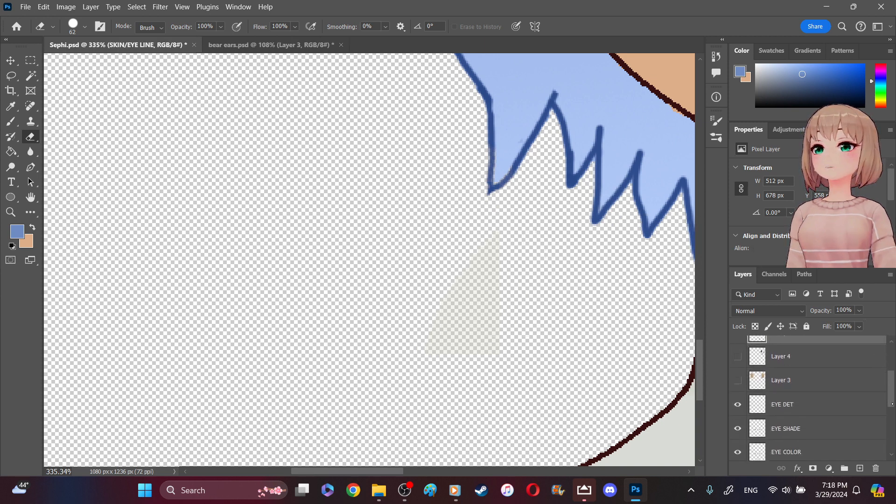
click(796, 384)
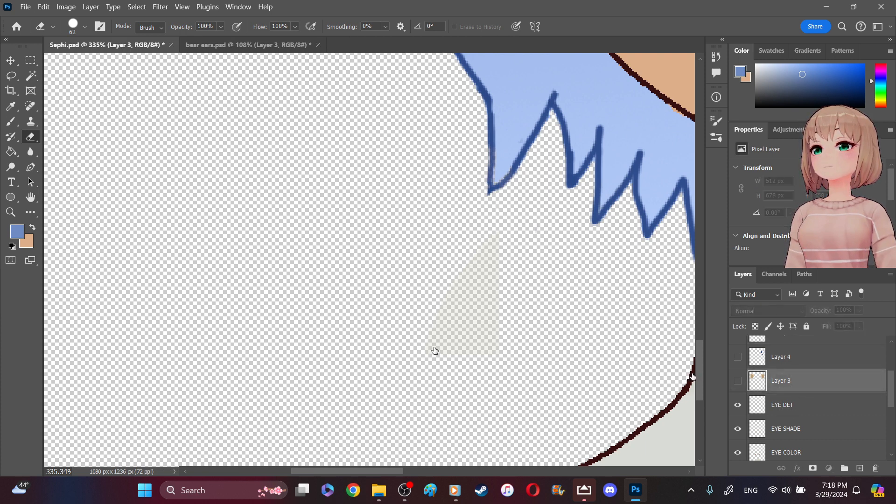
key(alt+bracketleft)
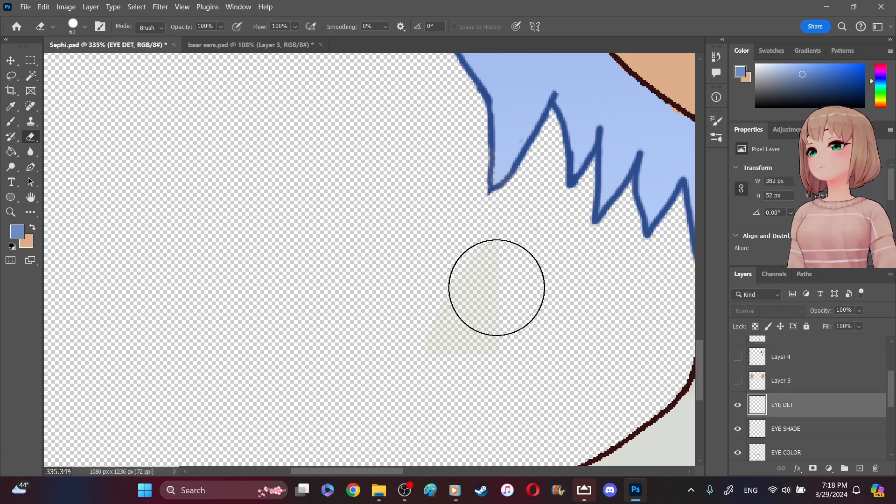
click(792, 426)
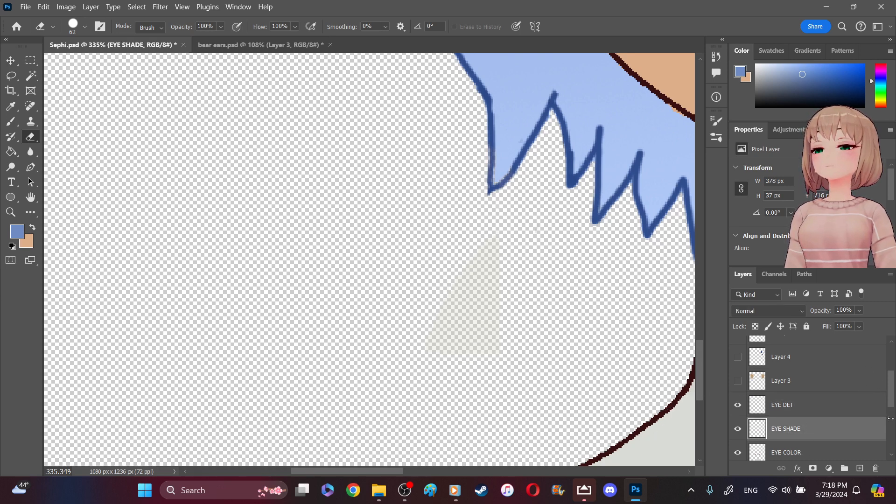
scroll(892, 426, down, 4)
click(822, 376)
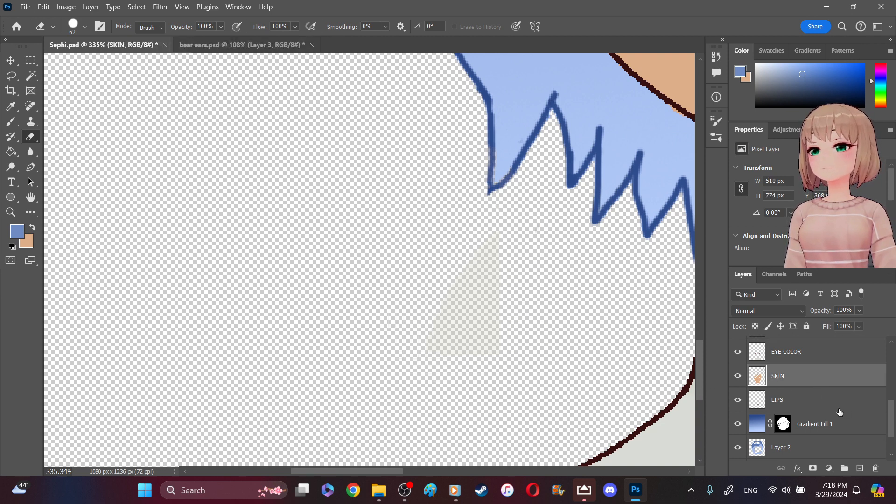
click(822, 405)
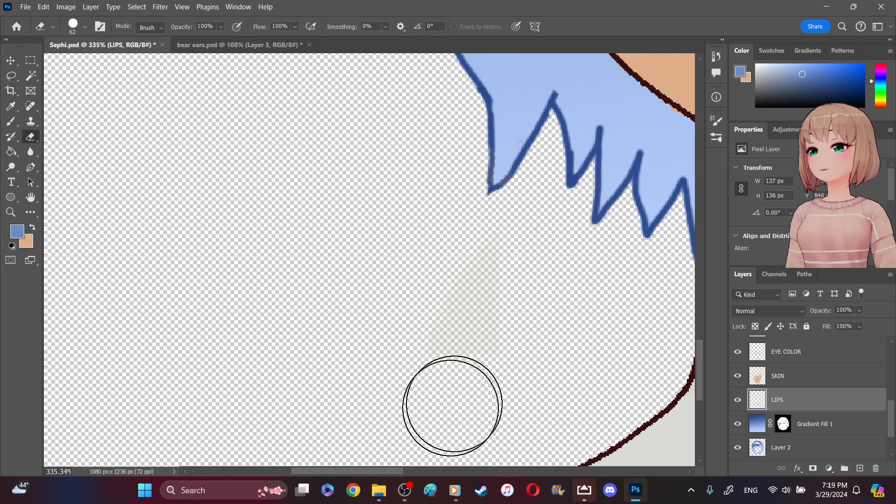
- Auto-select the EYE COLOR layer from the faint swatch remnant and erase the remnant with the 62 px Eraser
mouse_move(384, 472)
mouse_down()
mouse_move(428, 471)
mouse_move(427, 480)
mouse_up()
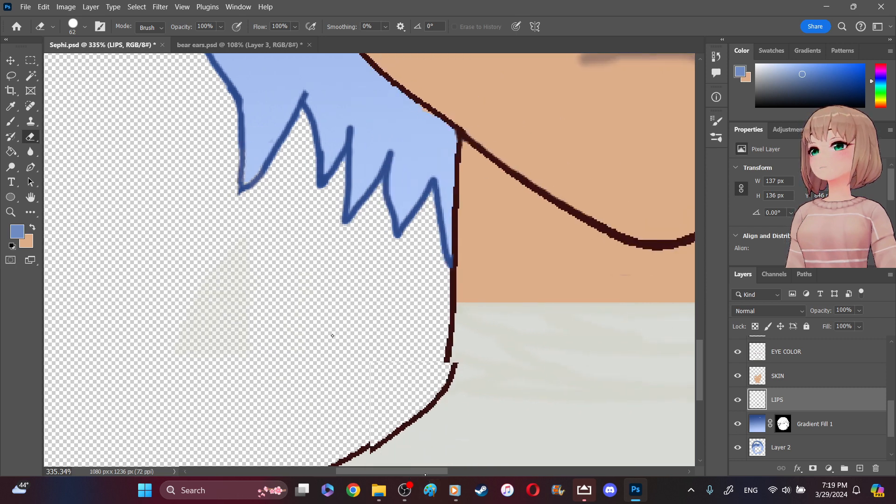
click(11, 61)
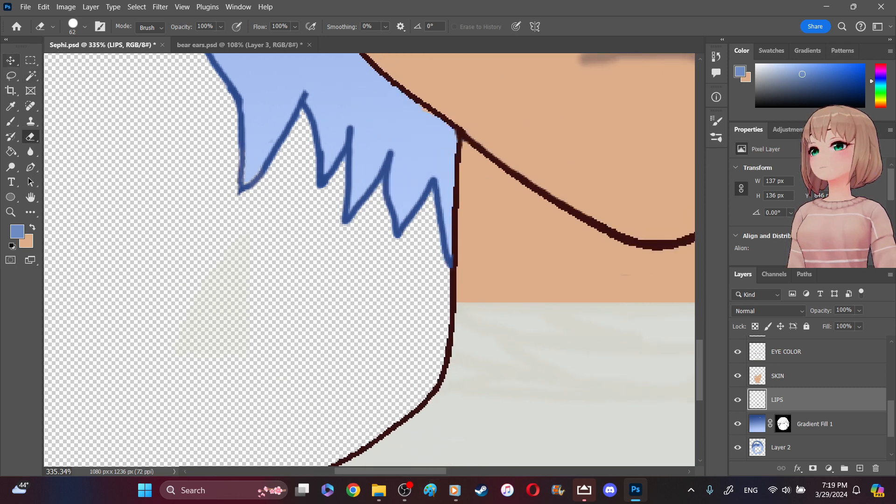
click(223, 313)
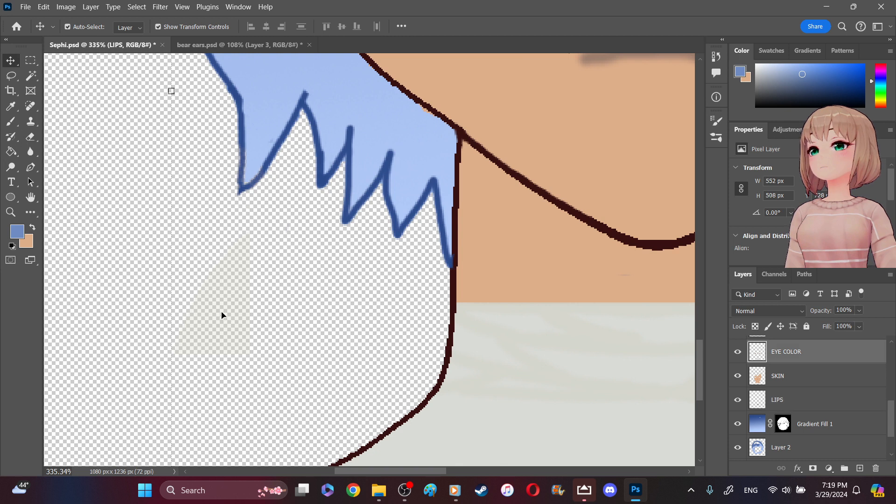
key(i)
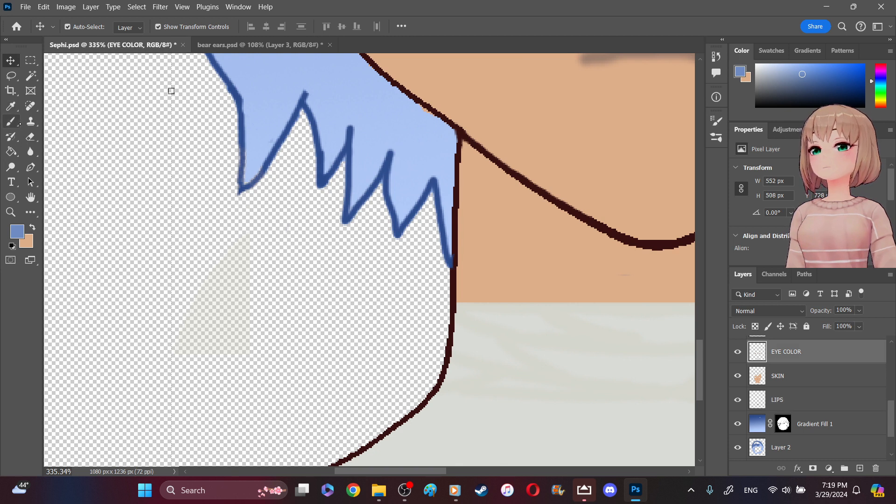
key(b)
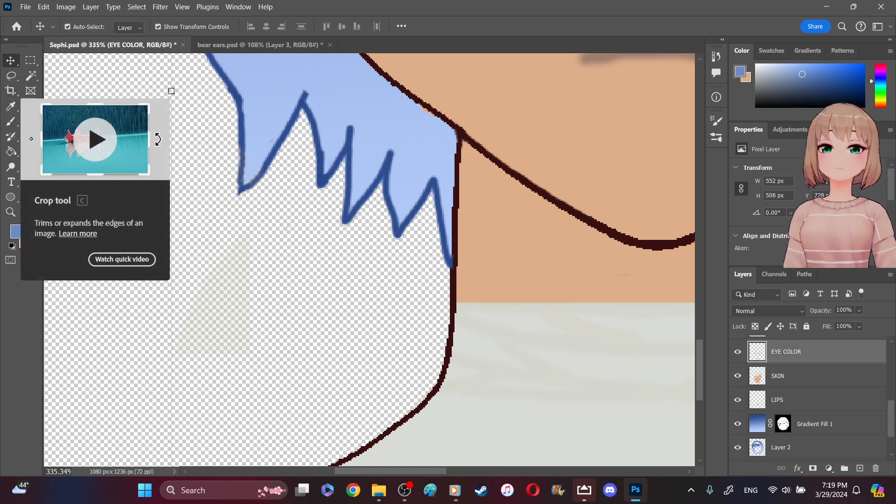
key(e)
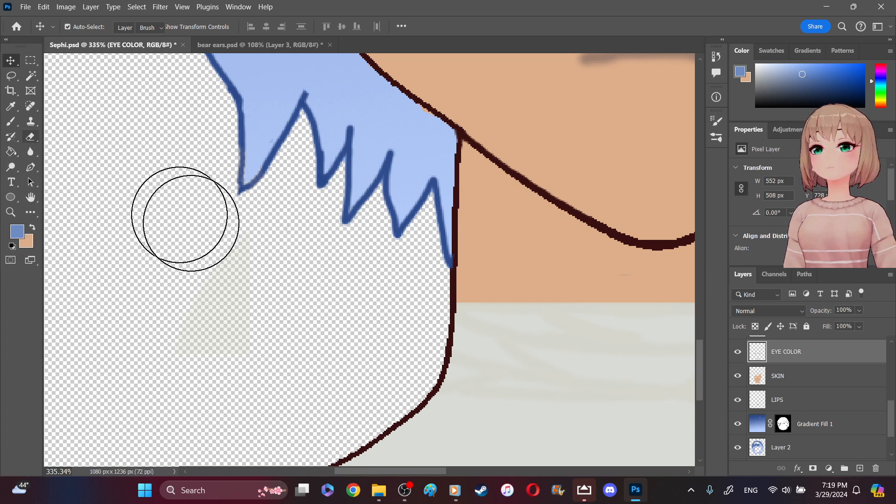
mouse_move(241, 288)
mouse_down()
mouse_move(190, 320)
mouse_move(234, 290)
mouse_move(201, 327)
mouse_move(104, 241)
mouse_up()
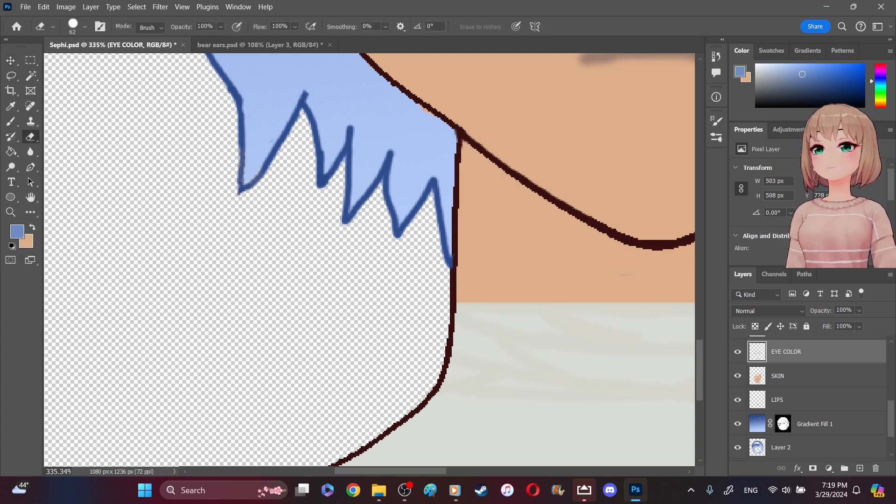
key(z)
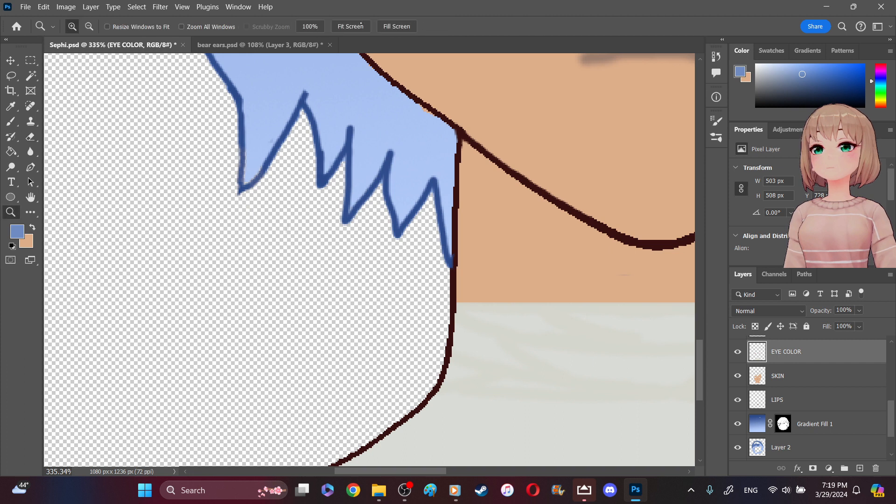
click(359, 27)
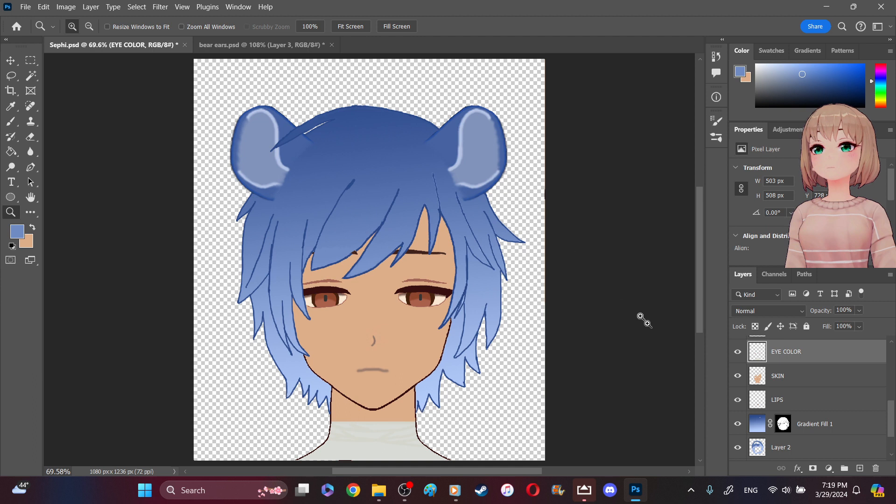
- Check the portrait against the olive backdrop by showing Layer 1, and hide that layer again
scroll(893, 446, down, 2)
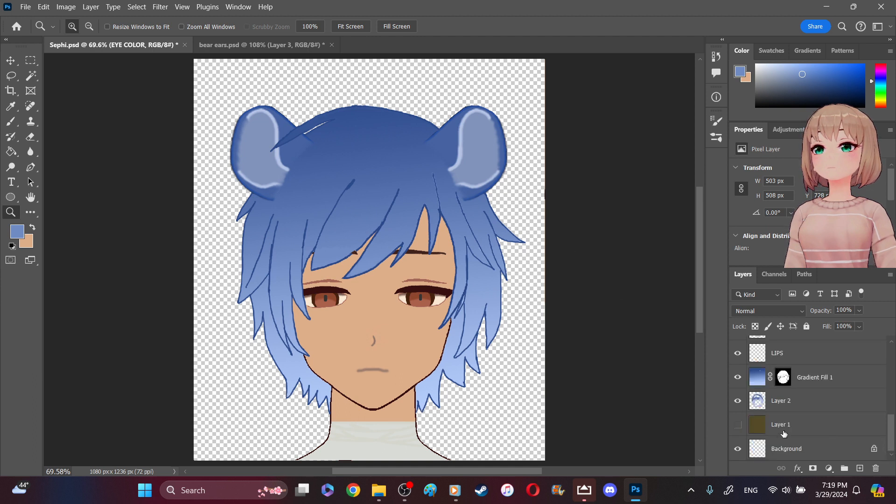
click(739, 426)
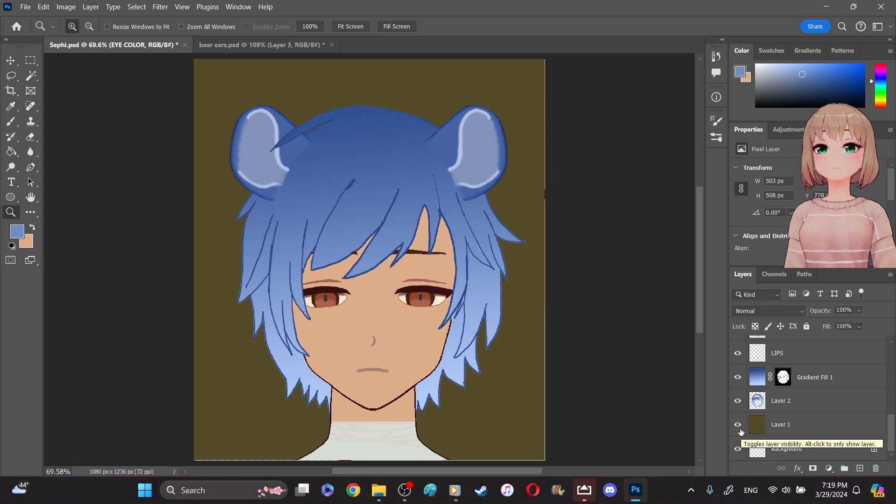
click(741, 426)
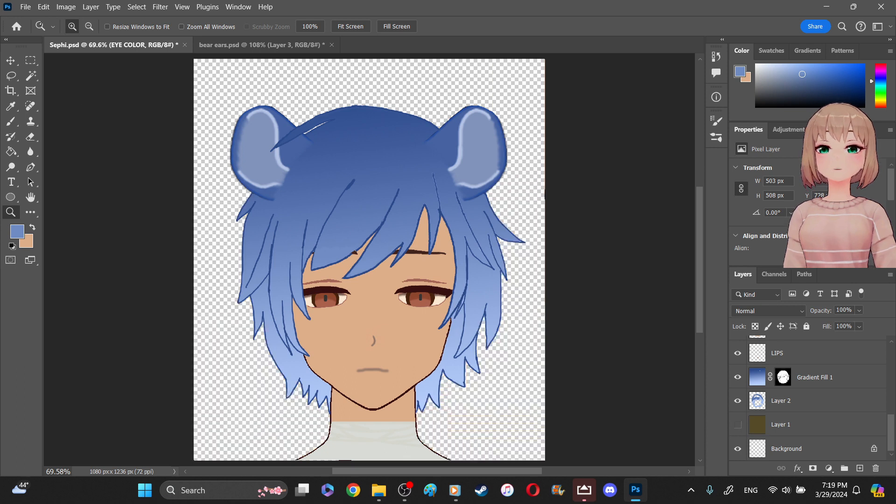
- Save Sephi.psd and quick-export the portrait with its transparent background as a PNG named Sephi in the assets folder
click(26, 6)
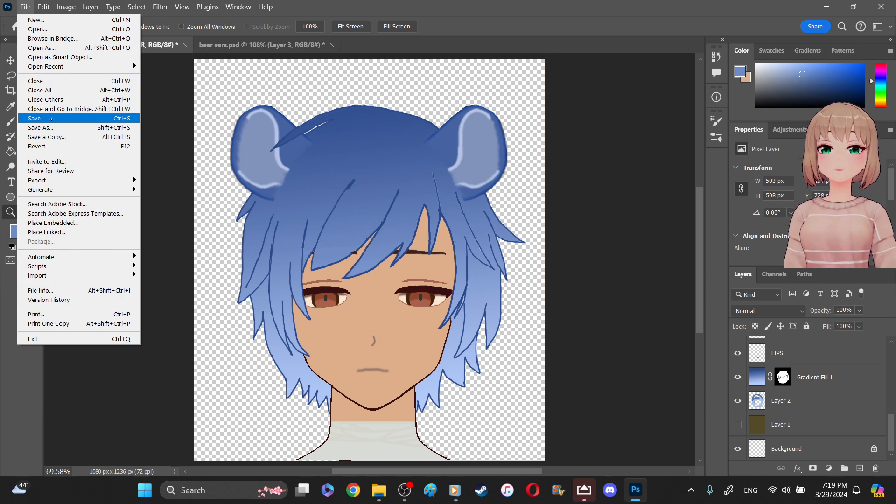
click(50, 119)
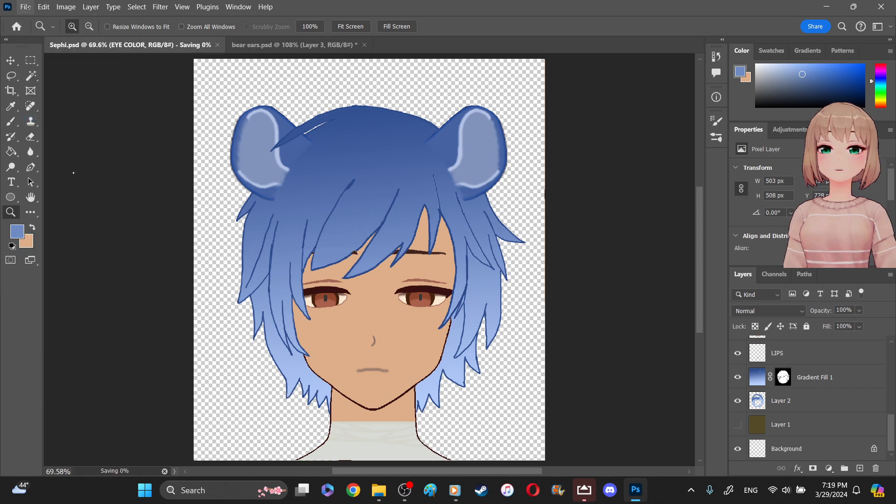
click(25, 7)
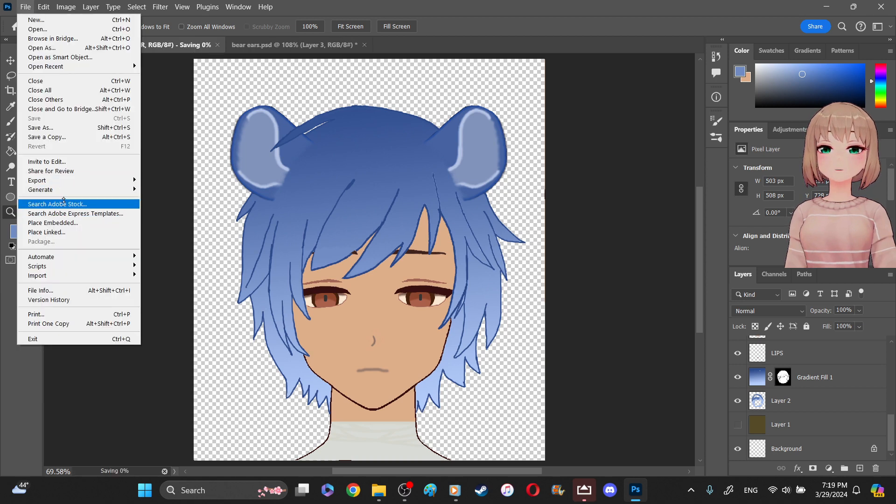
mouse_move(82, 184)
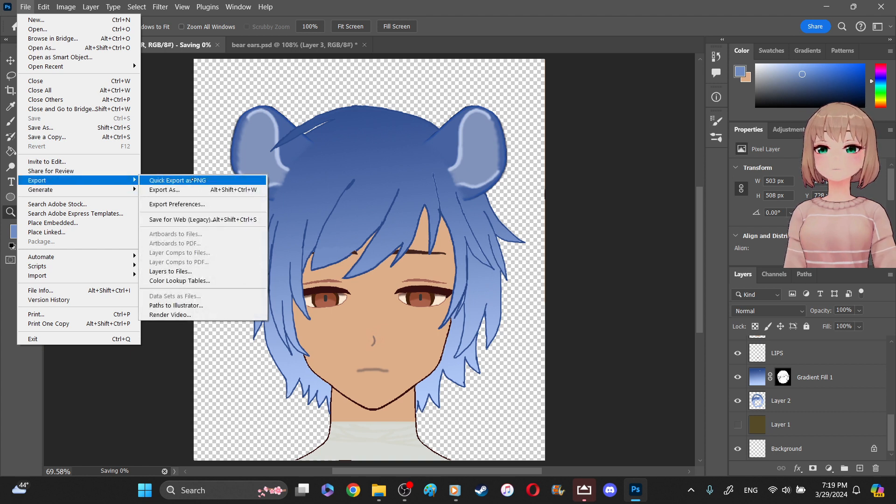
click(190, 181)
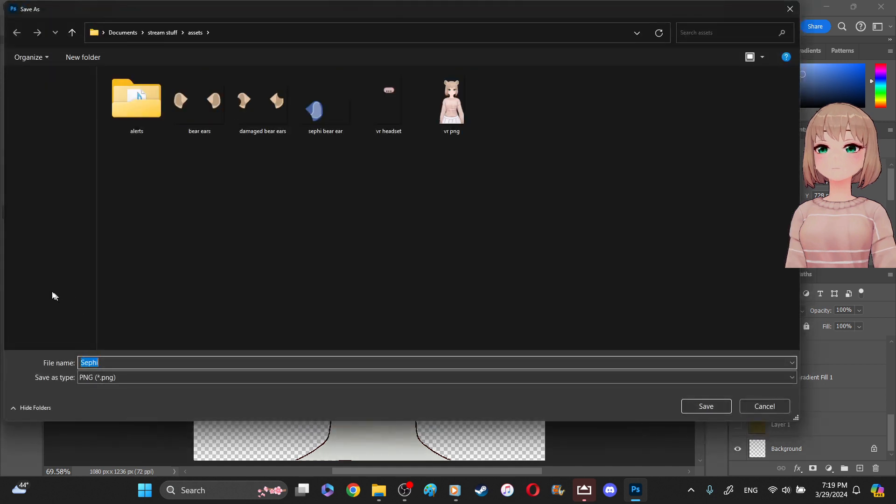
click(49, 303)
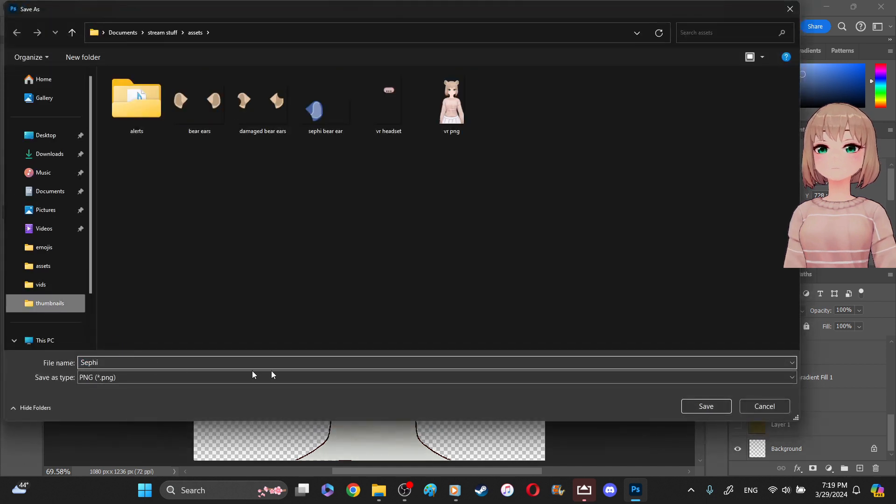
click(691, 406)
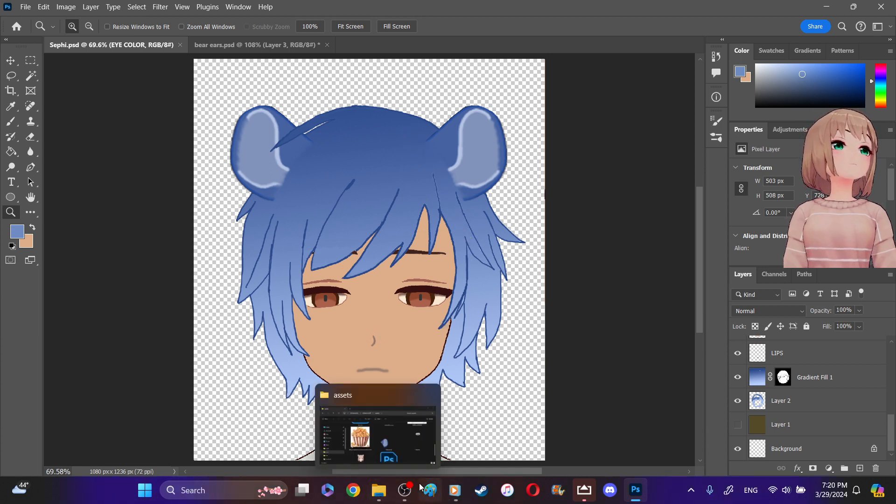
- Switch to OBS Studio
click(406, 491)
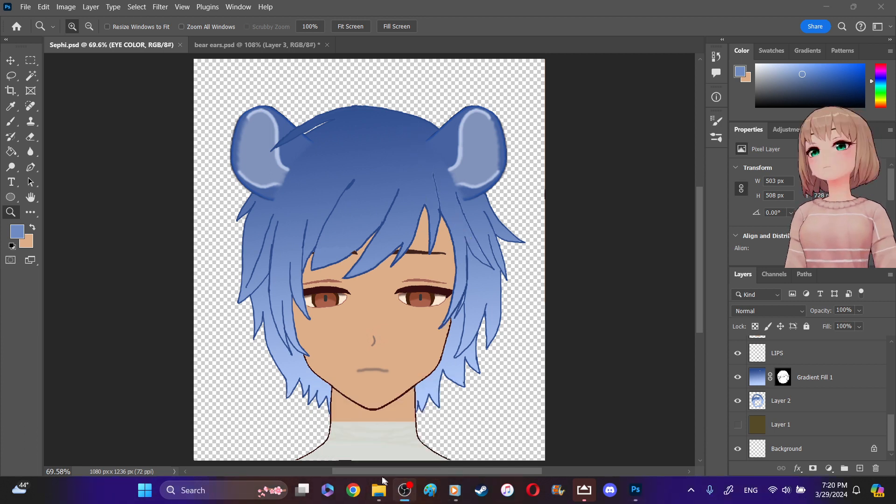